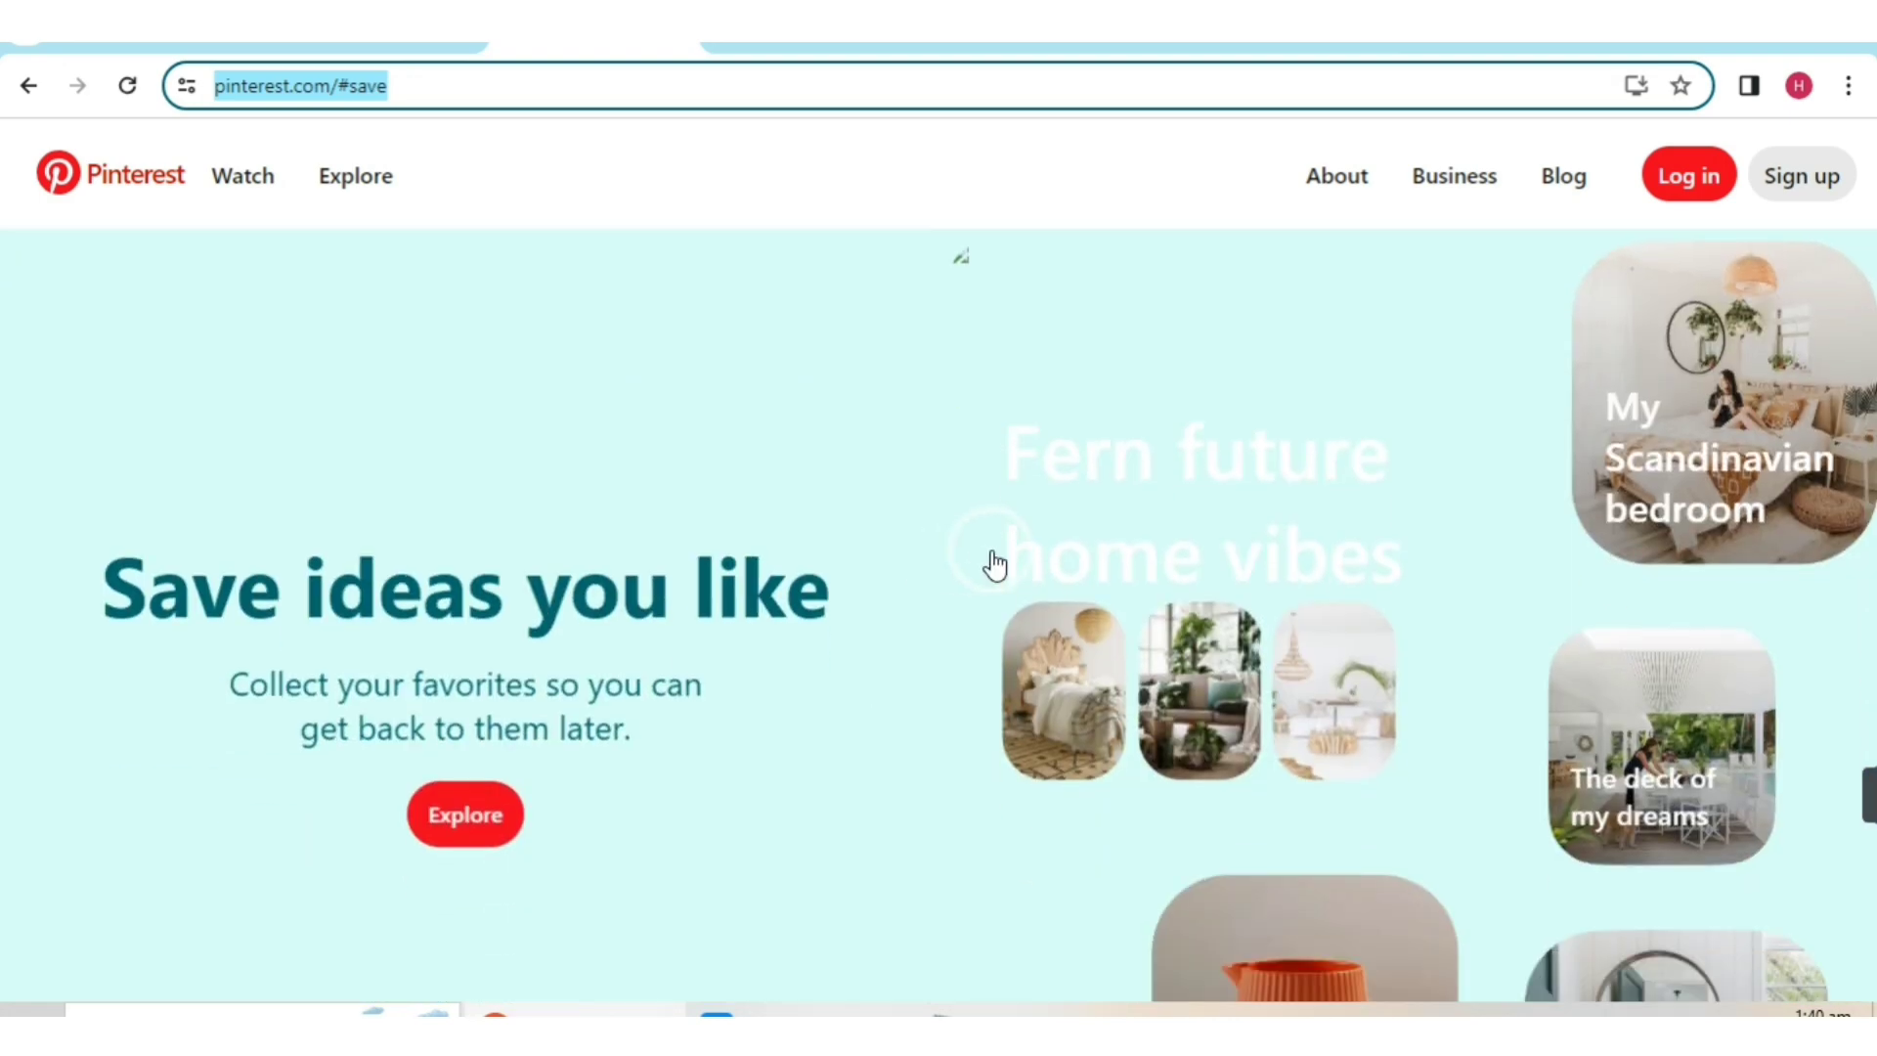
- Look over the Pinterest home page, including its sections on searching for and saving ideas
scroll(987, 558, "up", 4)
scroll(889, 502, "up", 1)
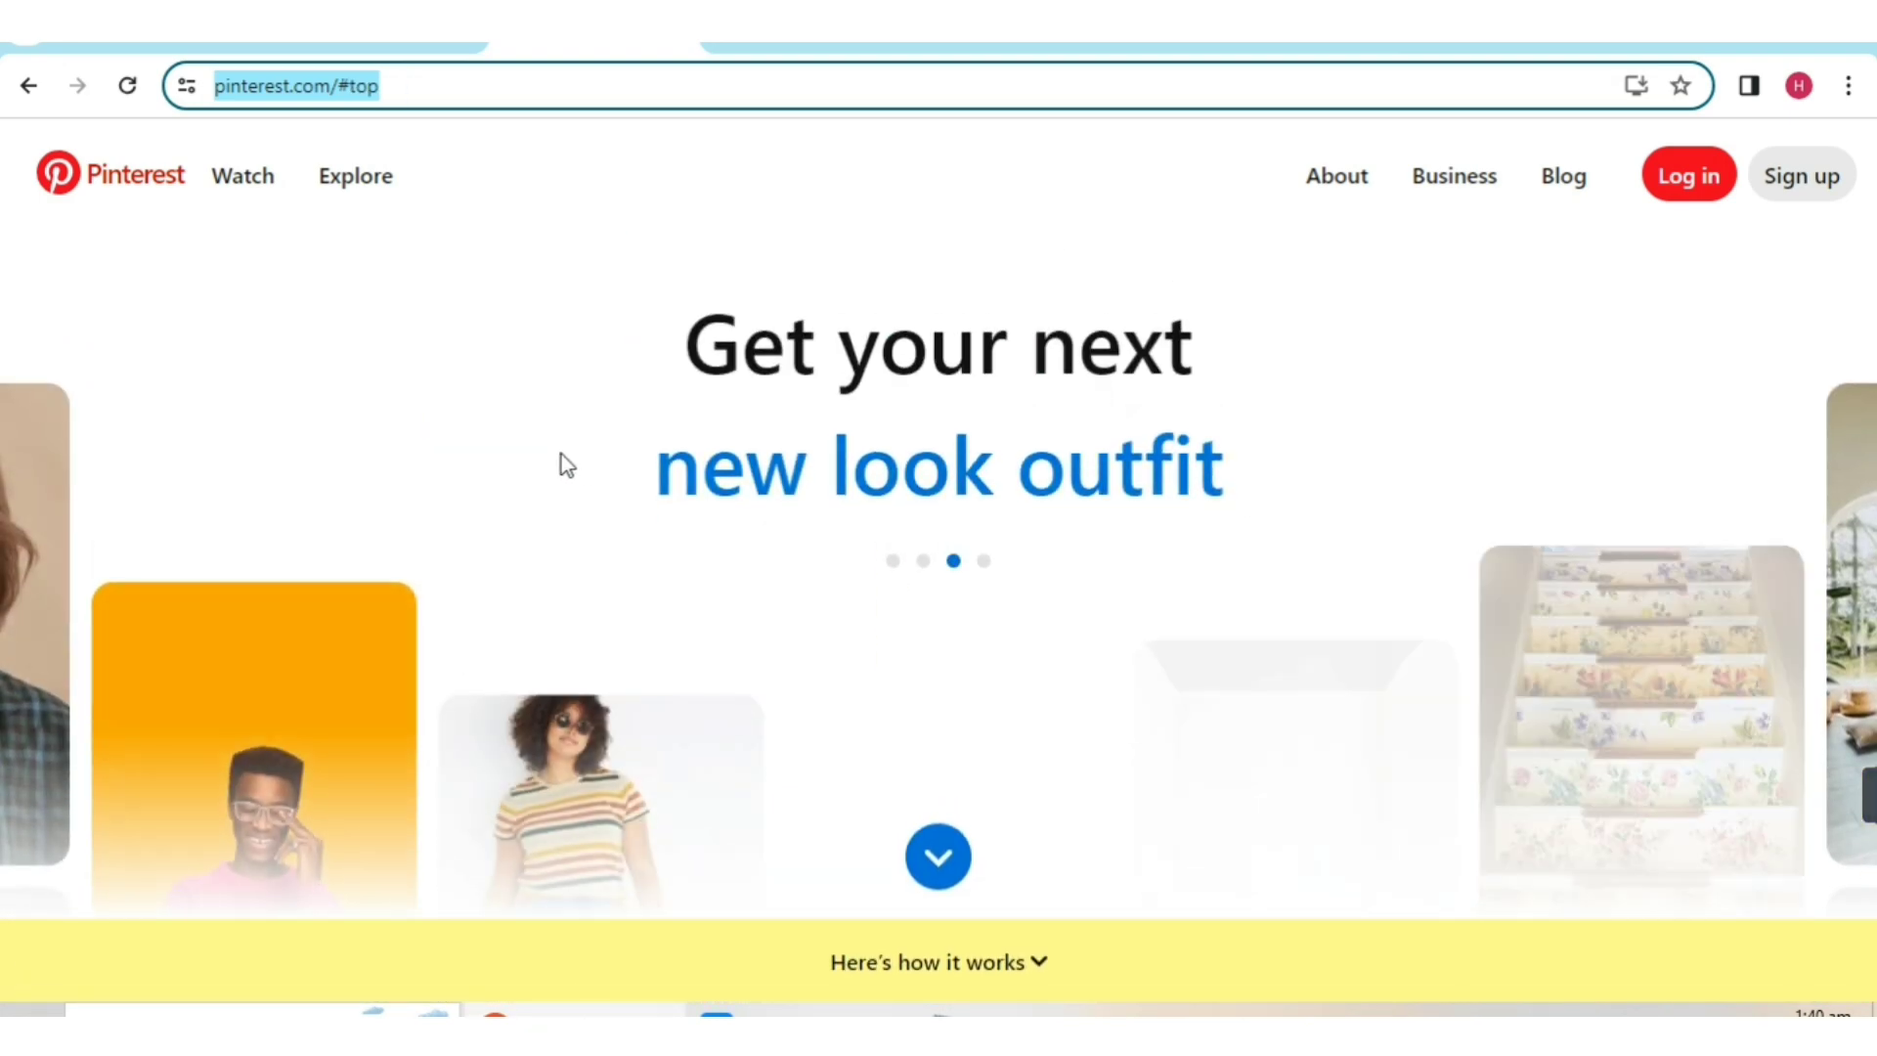
scroll(792, 541, "down", 1)
scroll(918, 567, "down", 1)
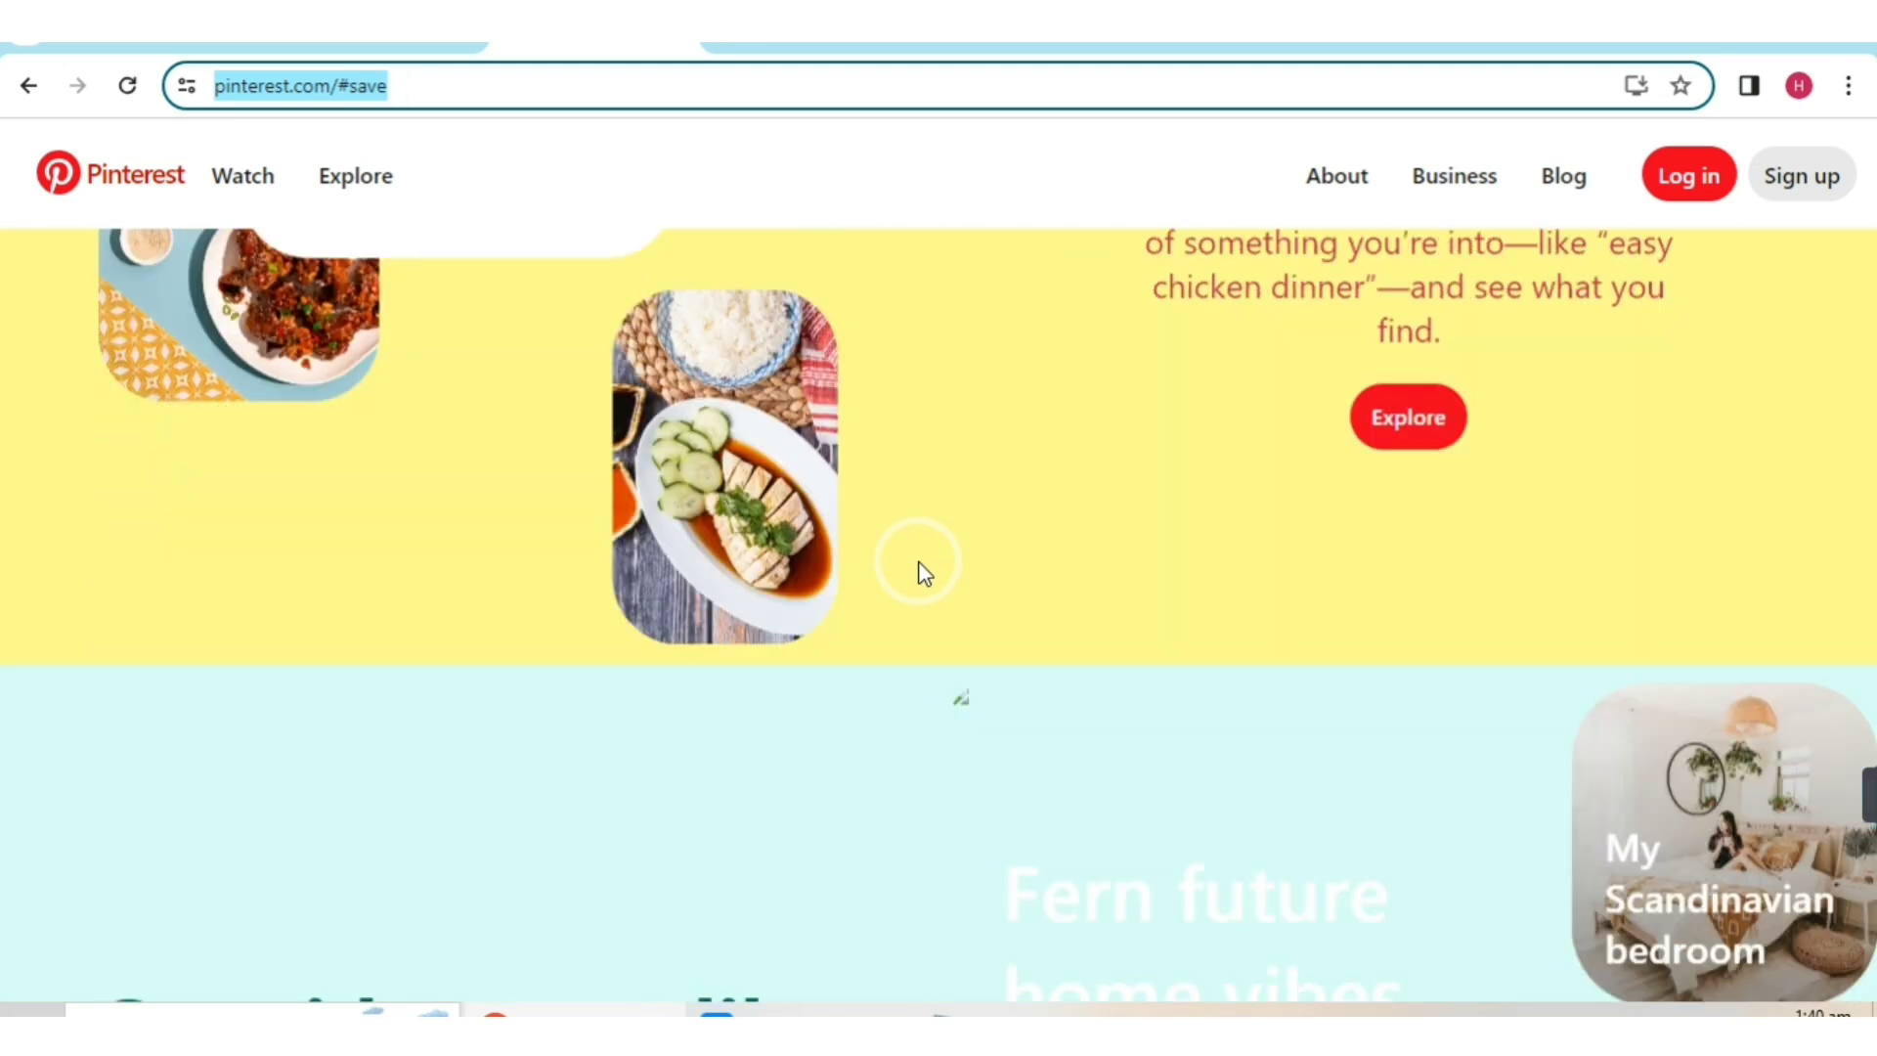
scroll(907, 685, "up", 1)
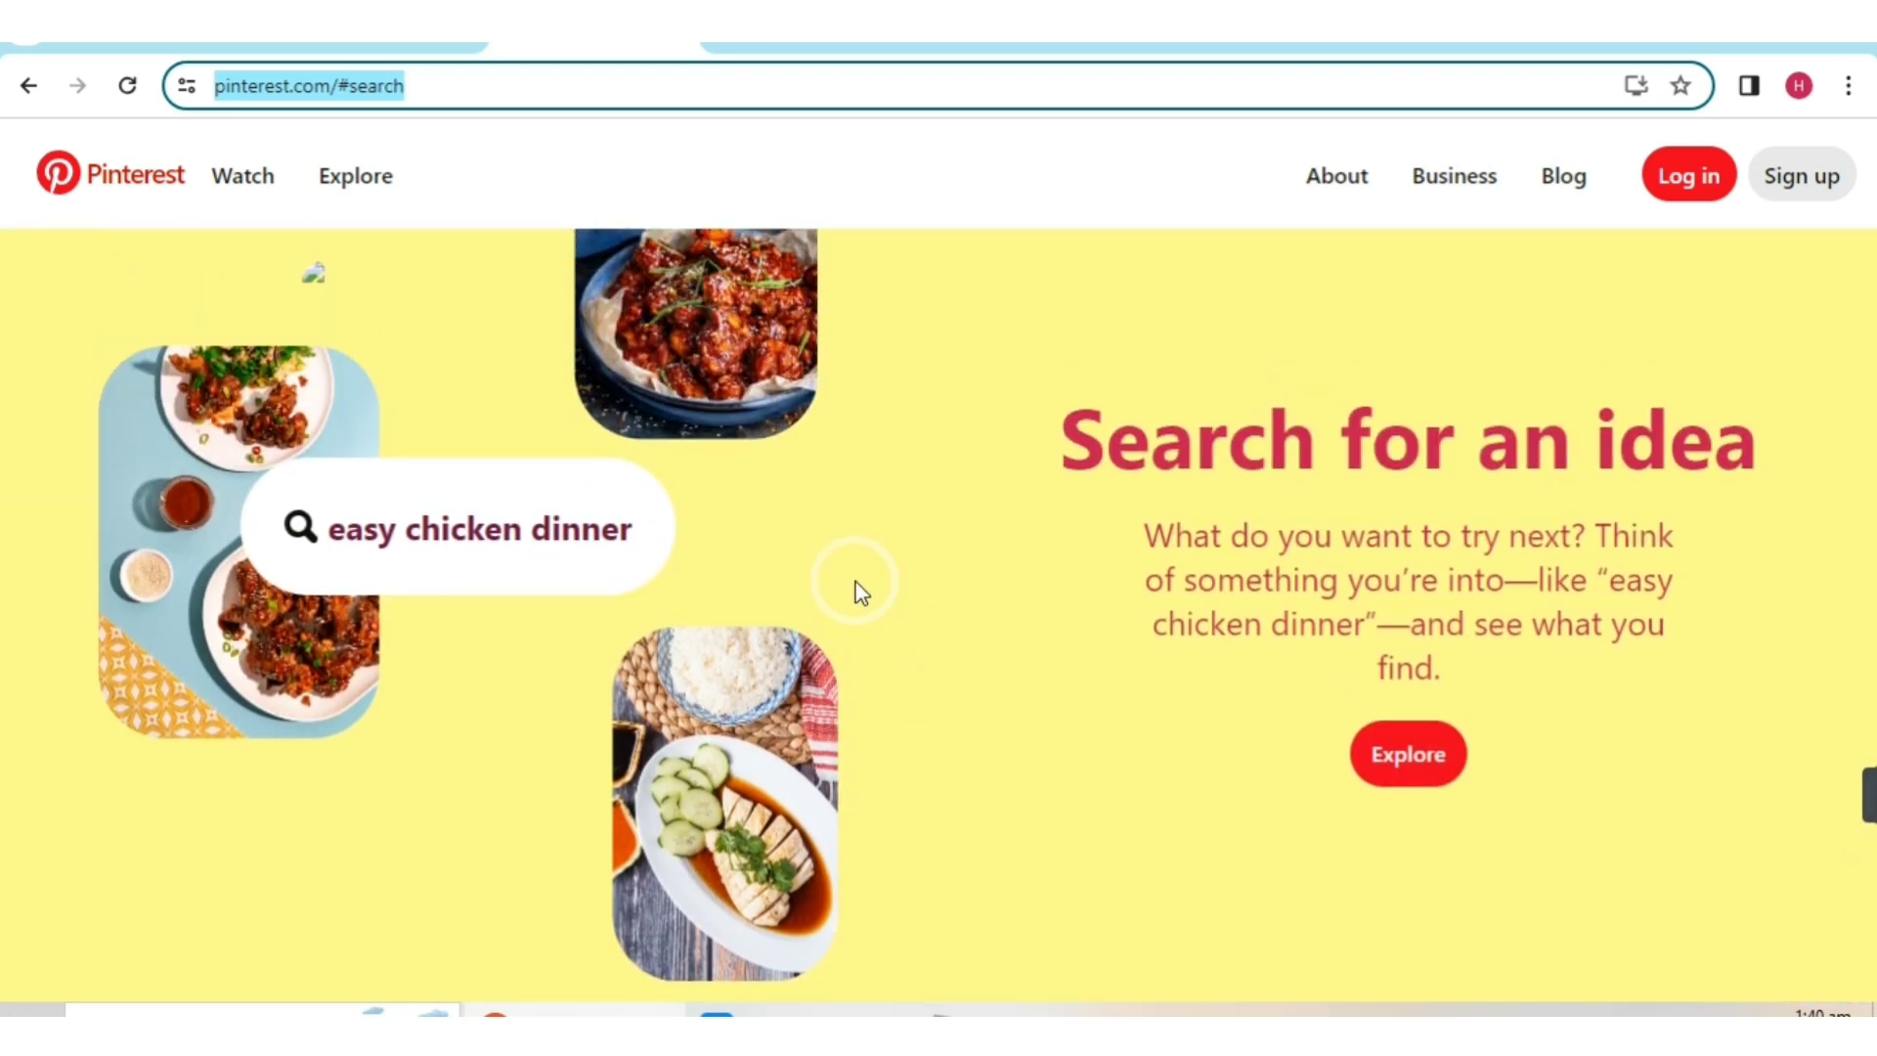
scroll(939, 598, "up", 1)
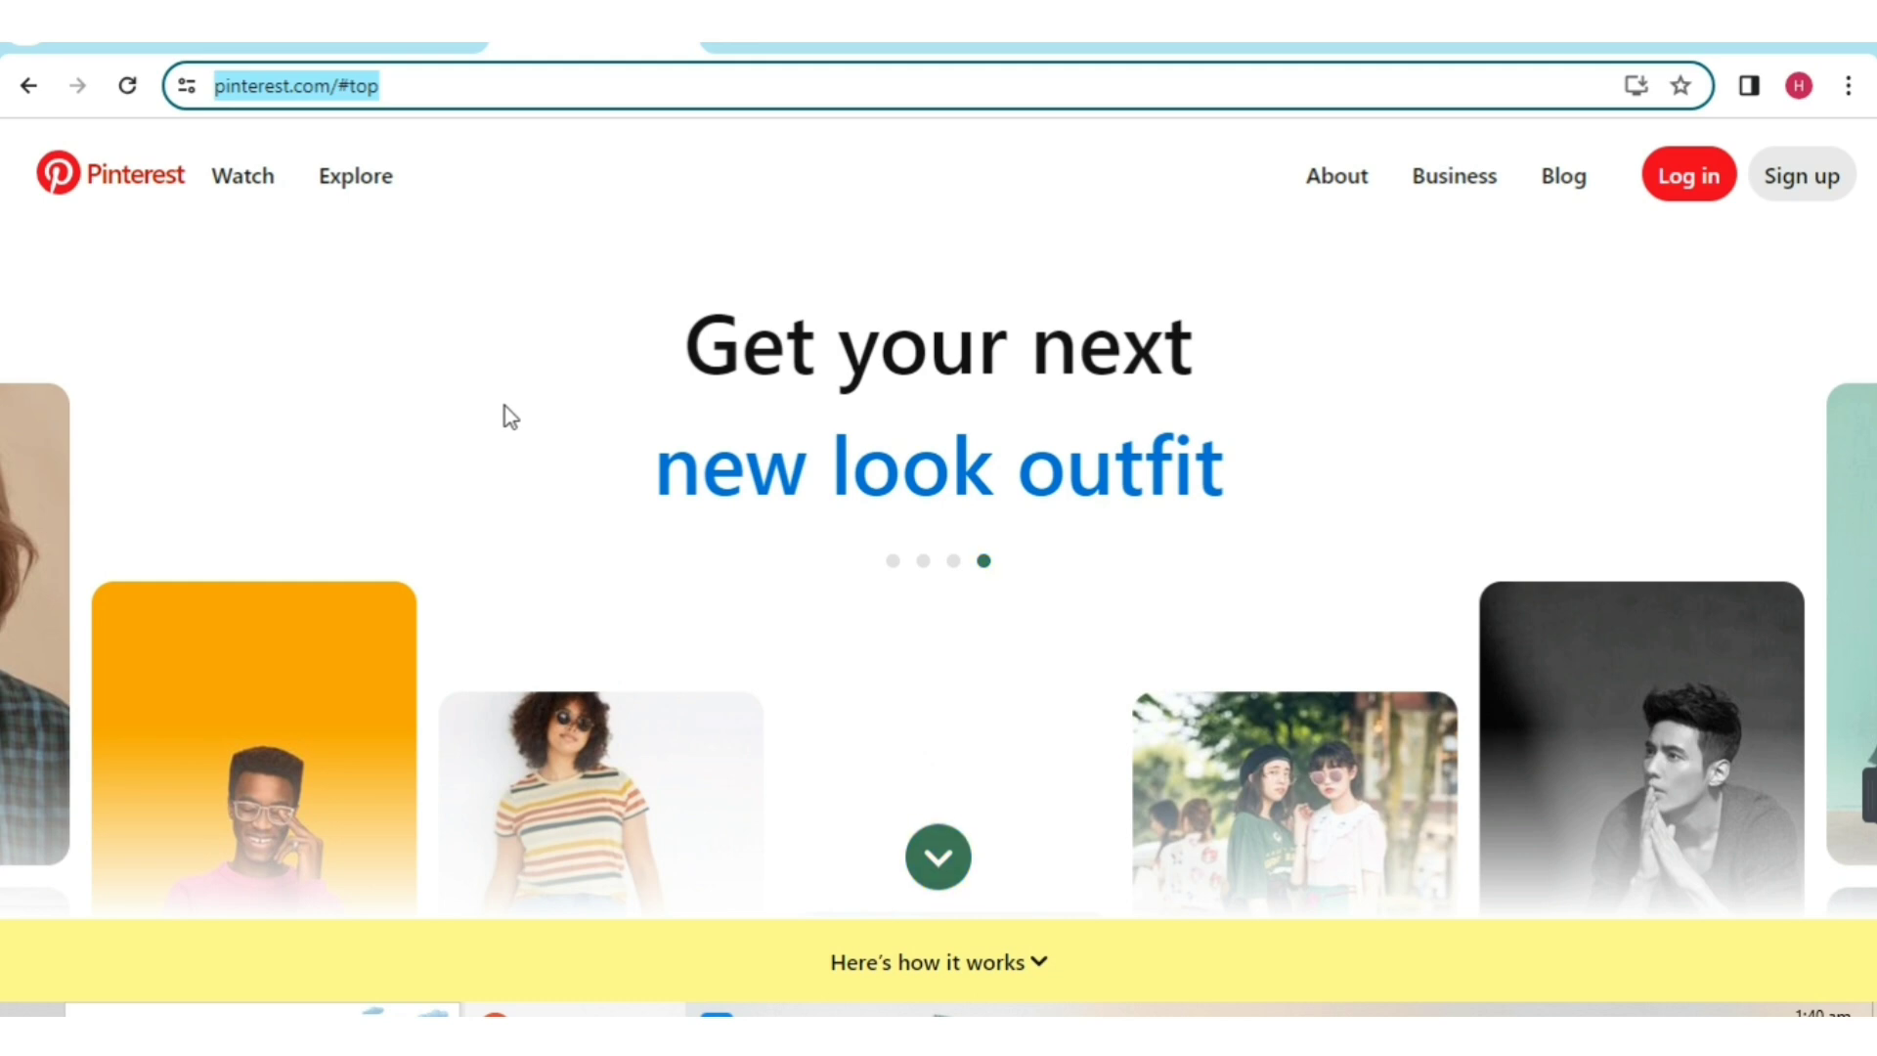
scroll(854, 620, "down", 1)
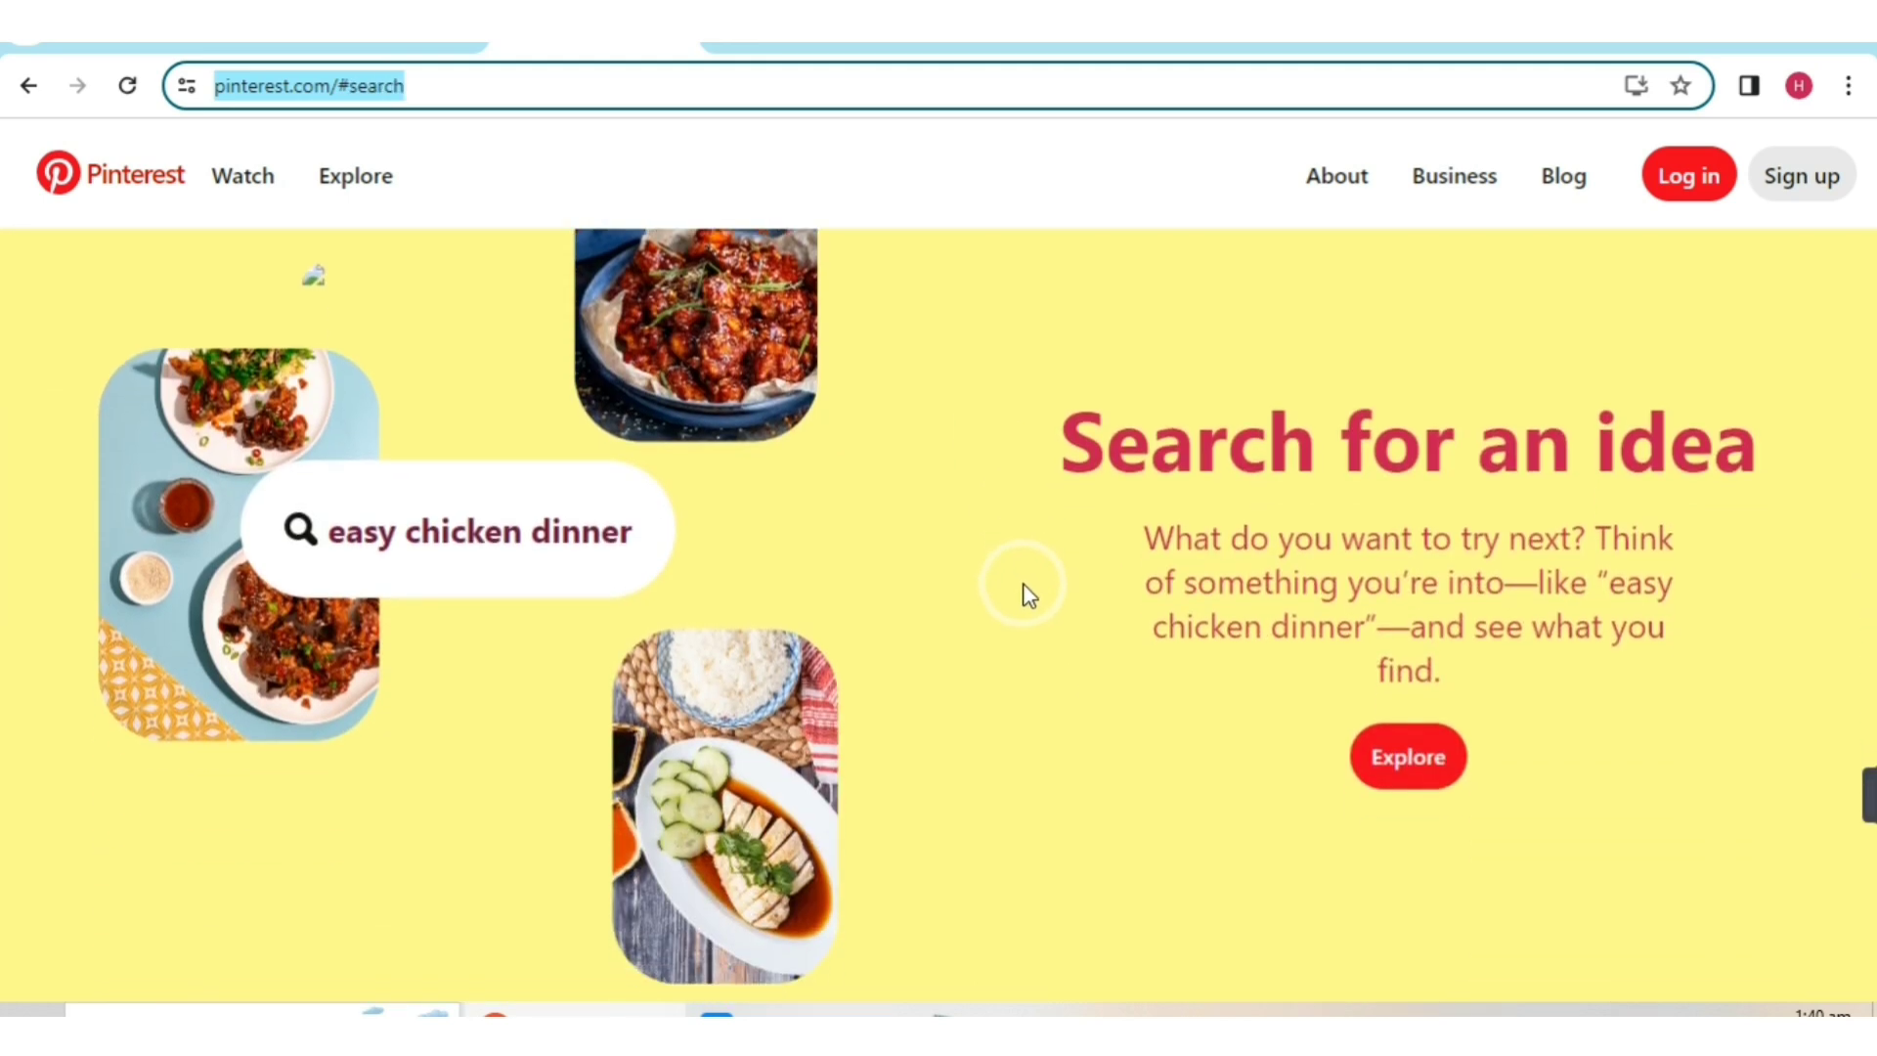
scroll(1017, 587, "up", 1)
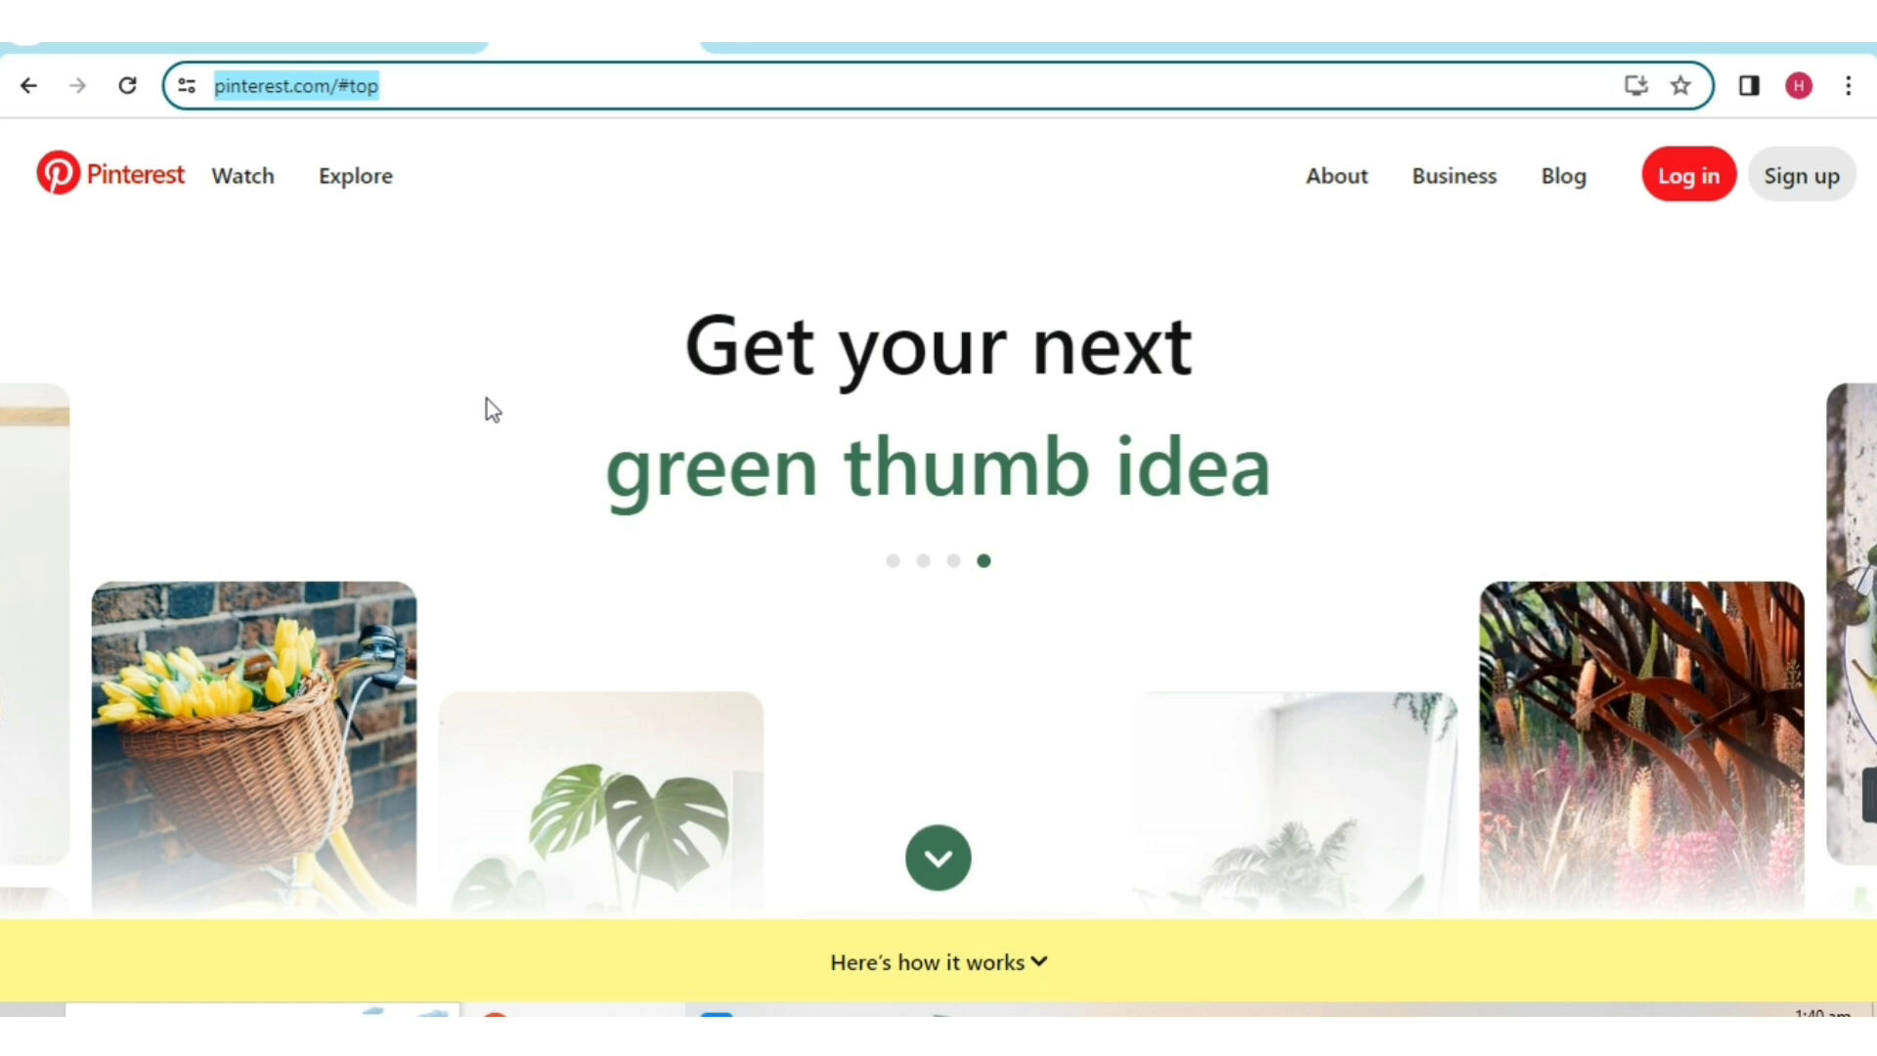
- Switch to the Similarweb overview of pinterest.com and examine its rankings, total visits and engagement figures
left_click(450, 397)
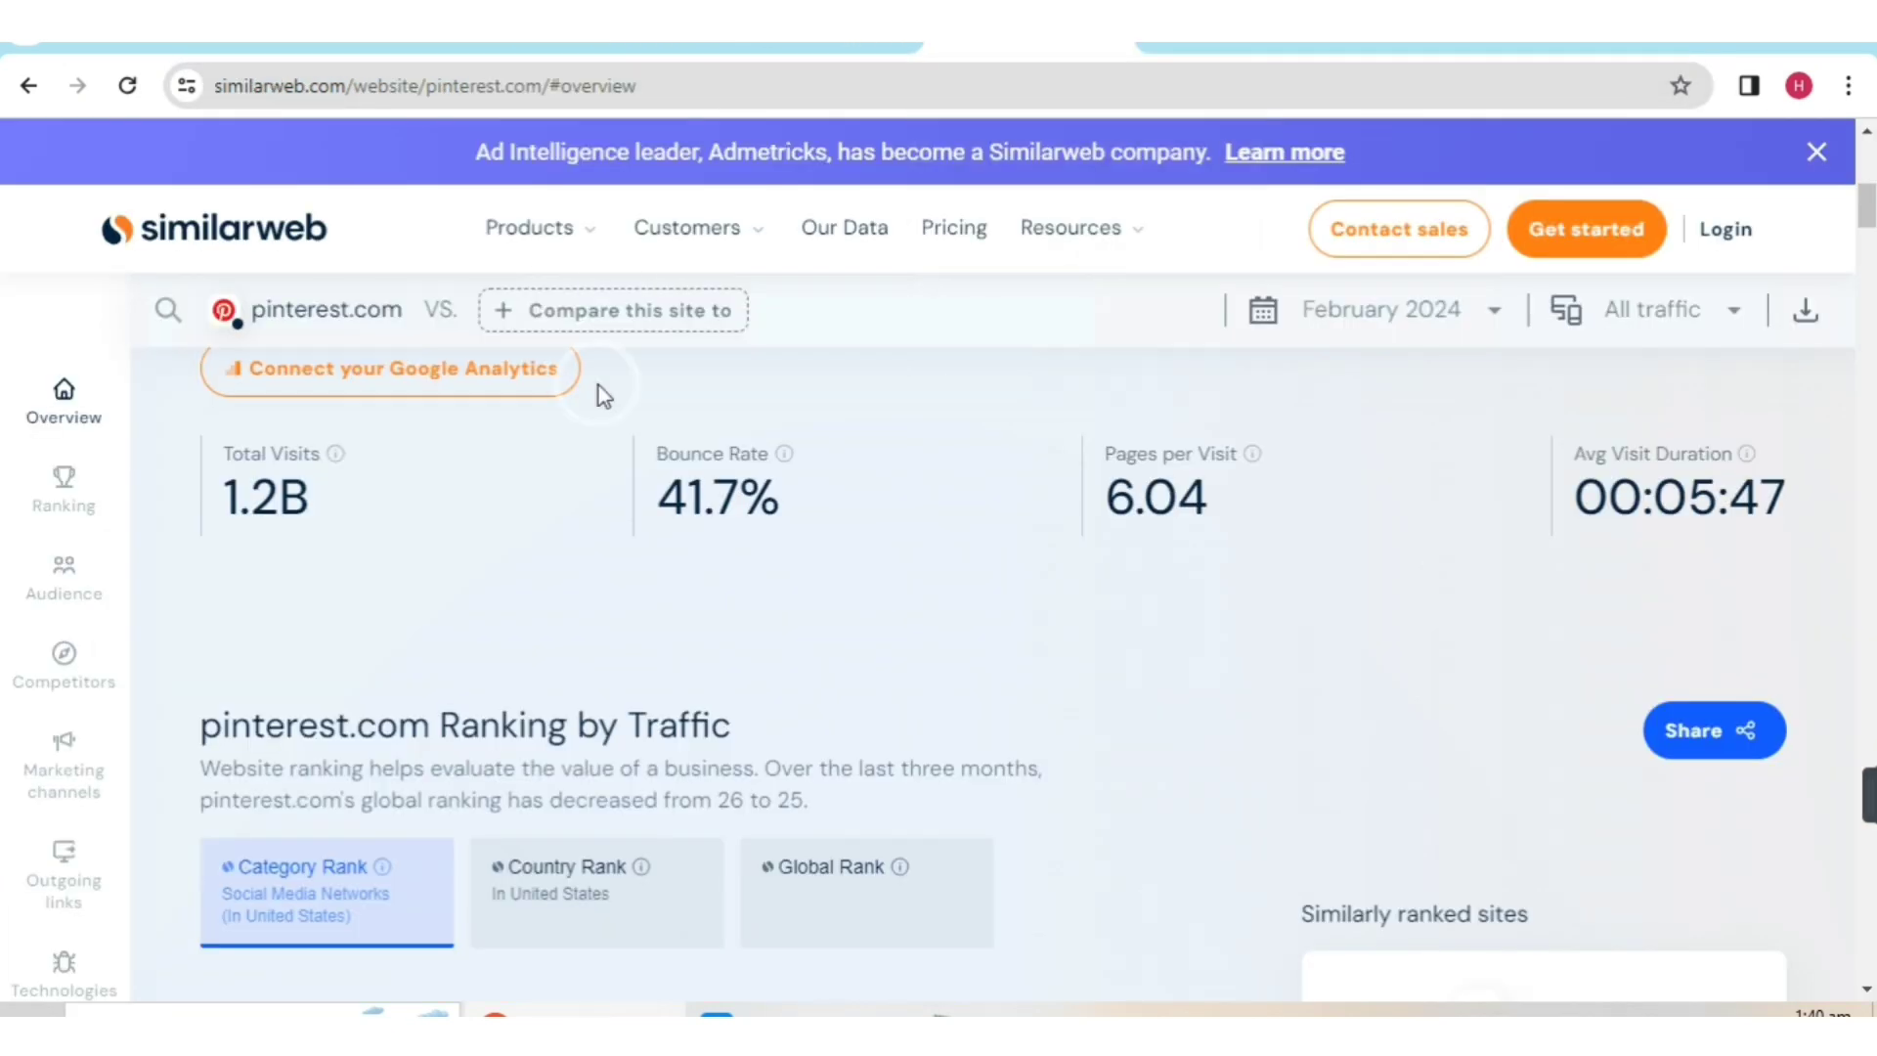
scroll(880, 524, "down", 5)
scroll(672, 583, "up", 6)
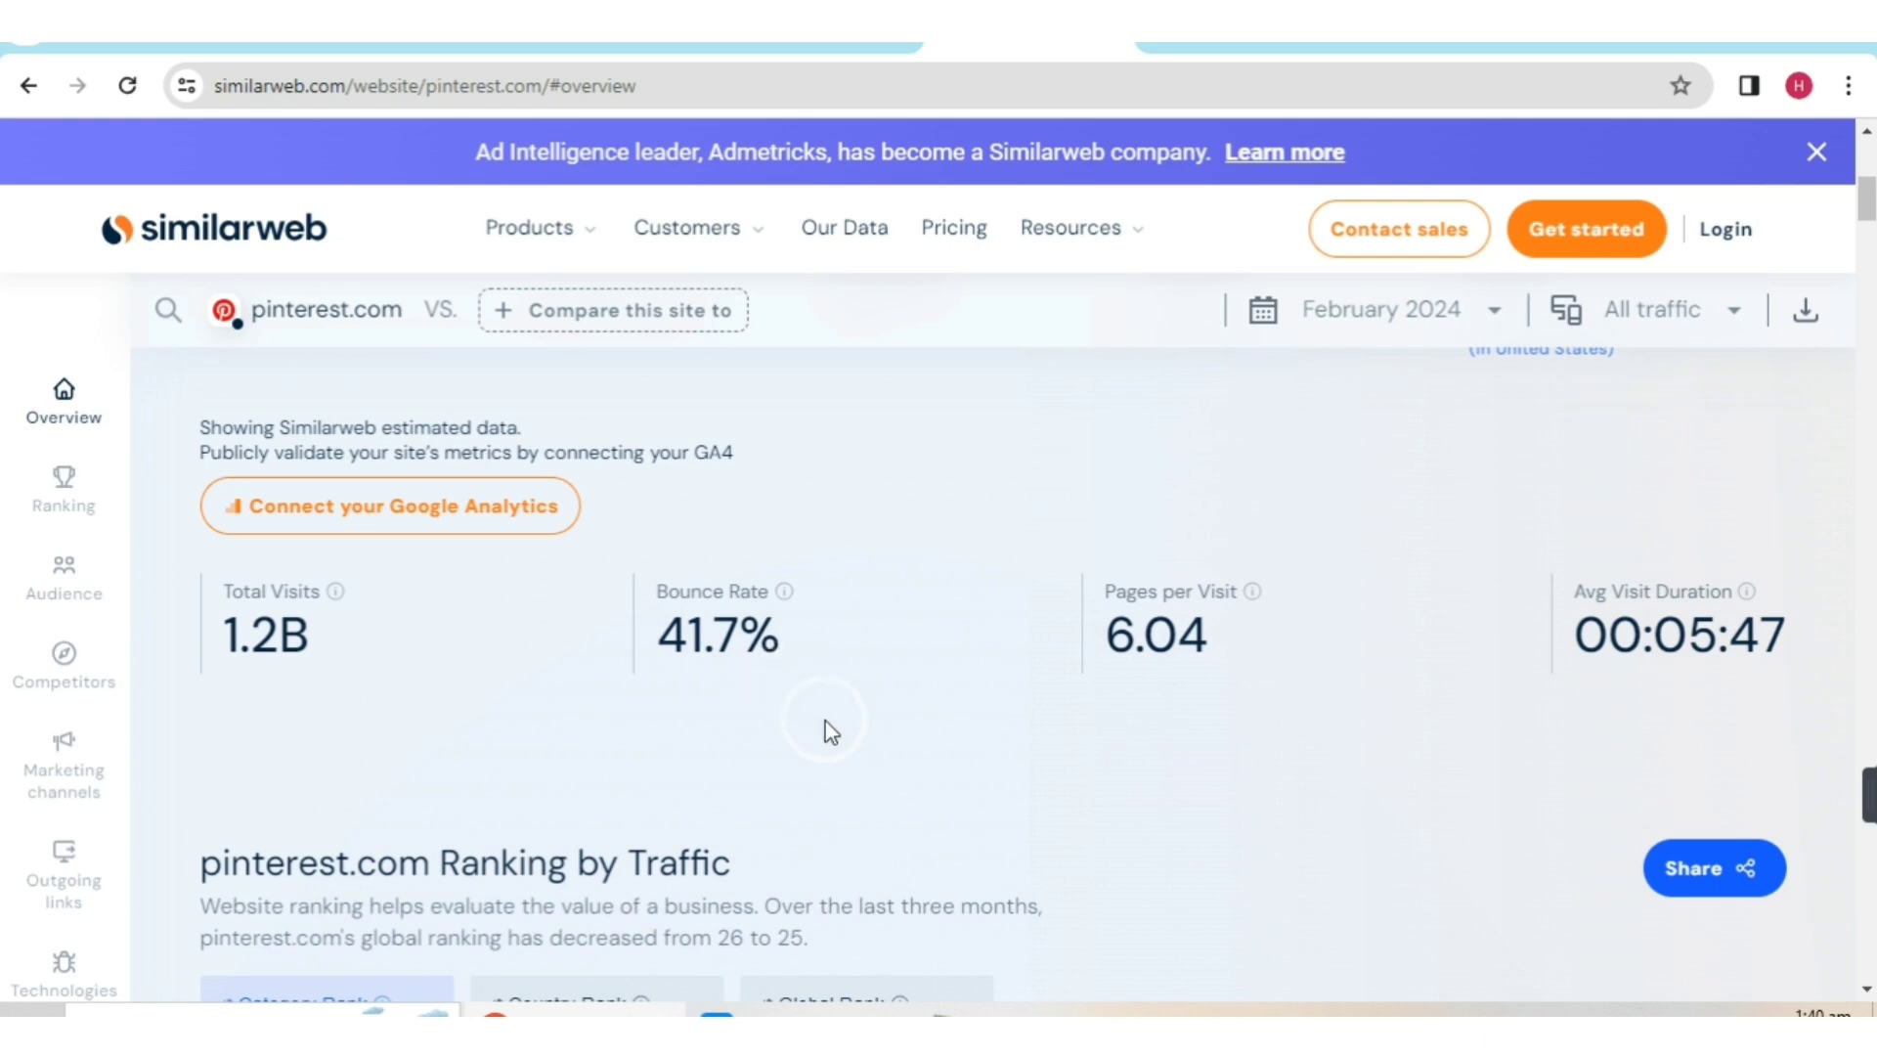
scroll(838, 747, "up", 6)
scroll(838, 747, "up", 2)
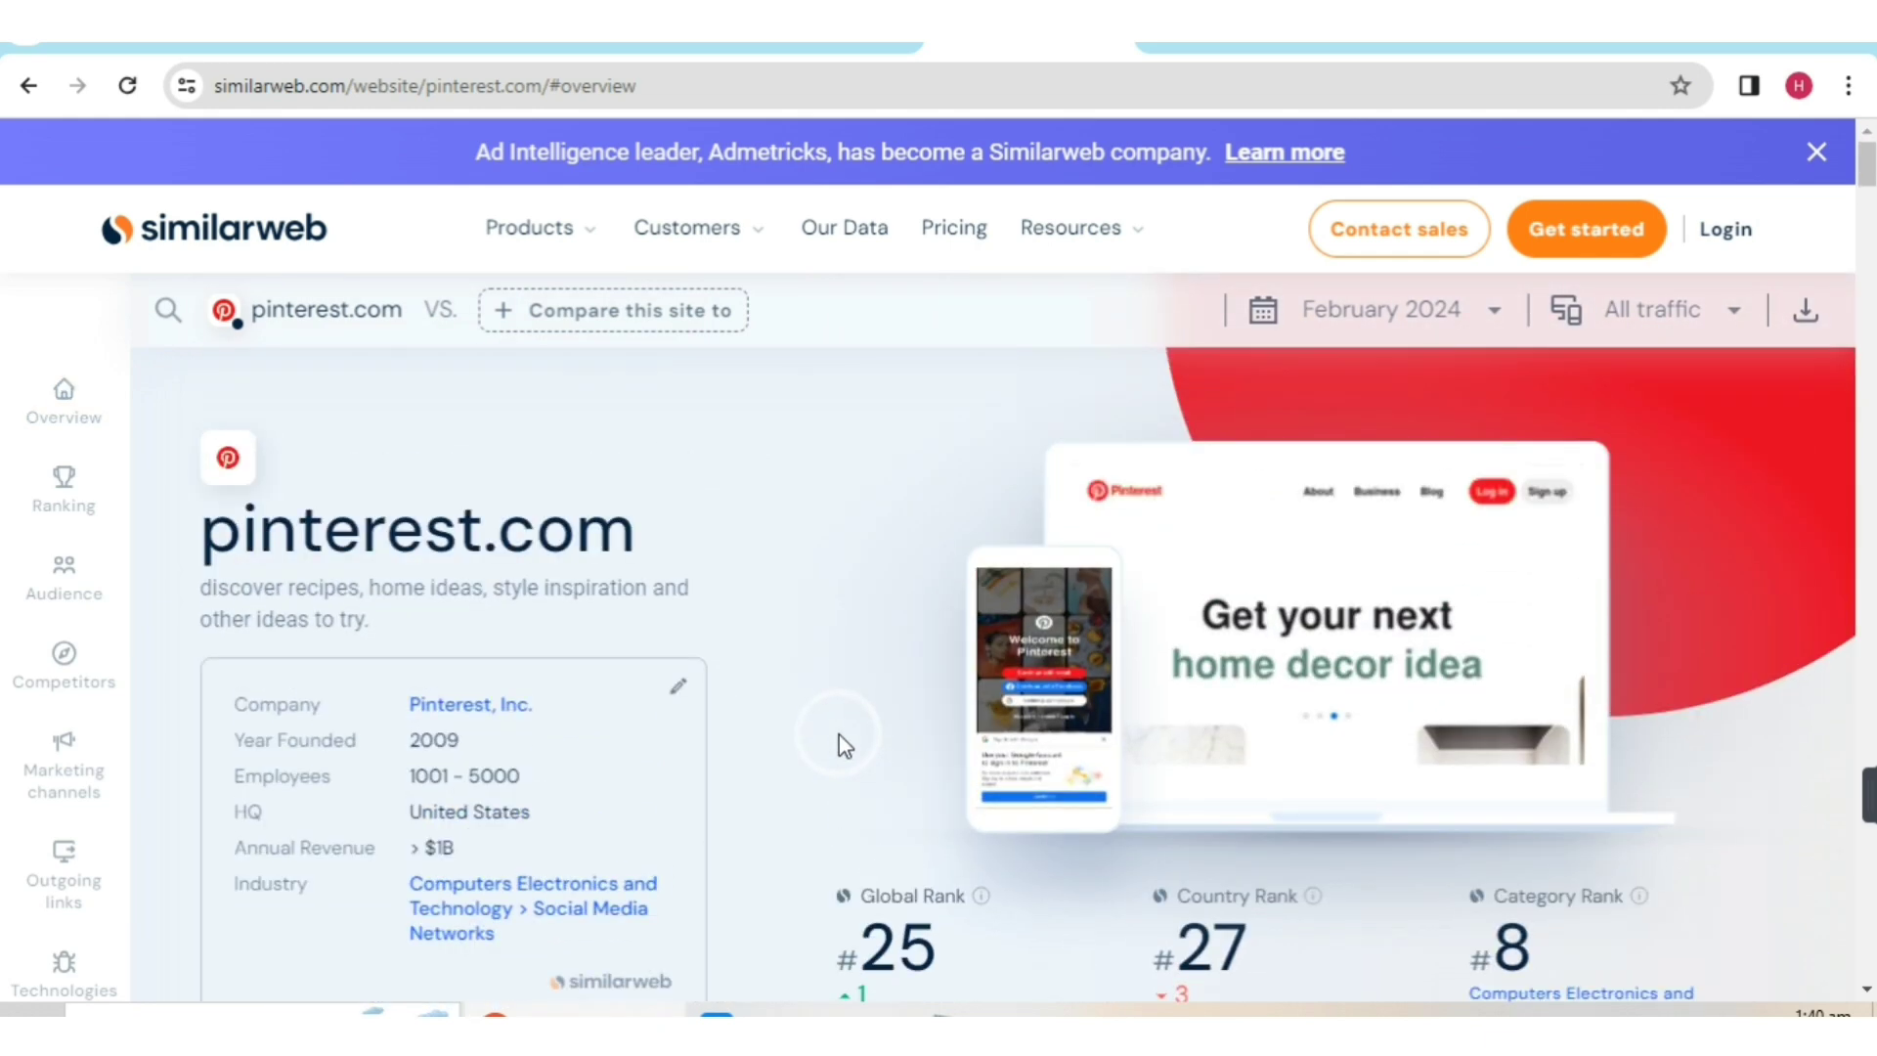
scroll(768, 668, "down", 5)
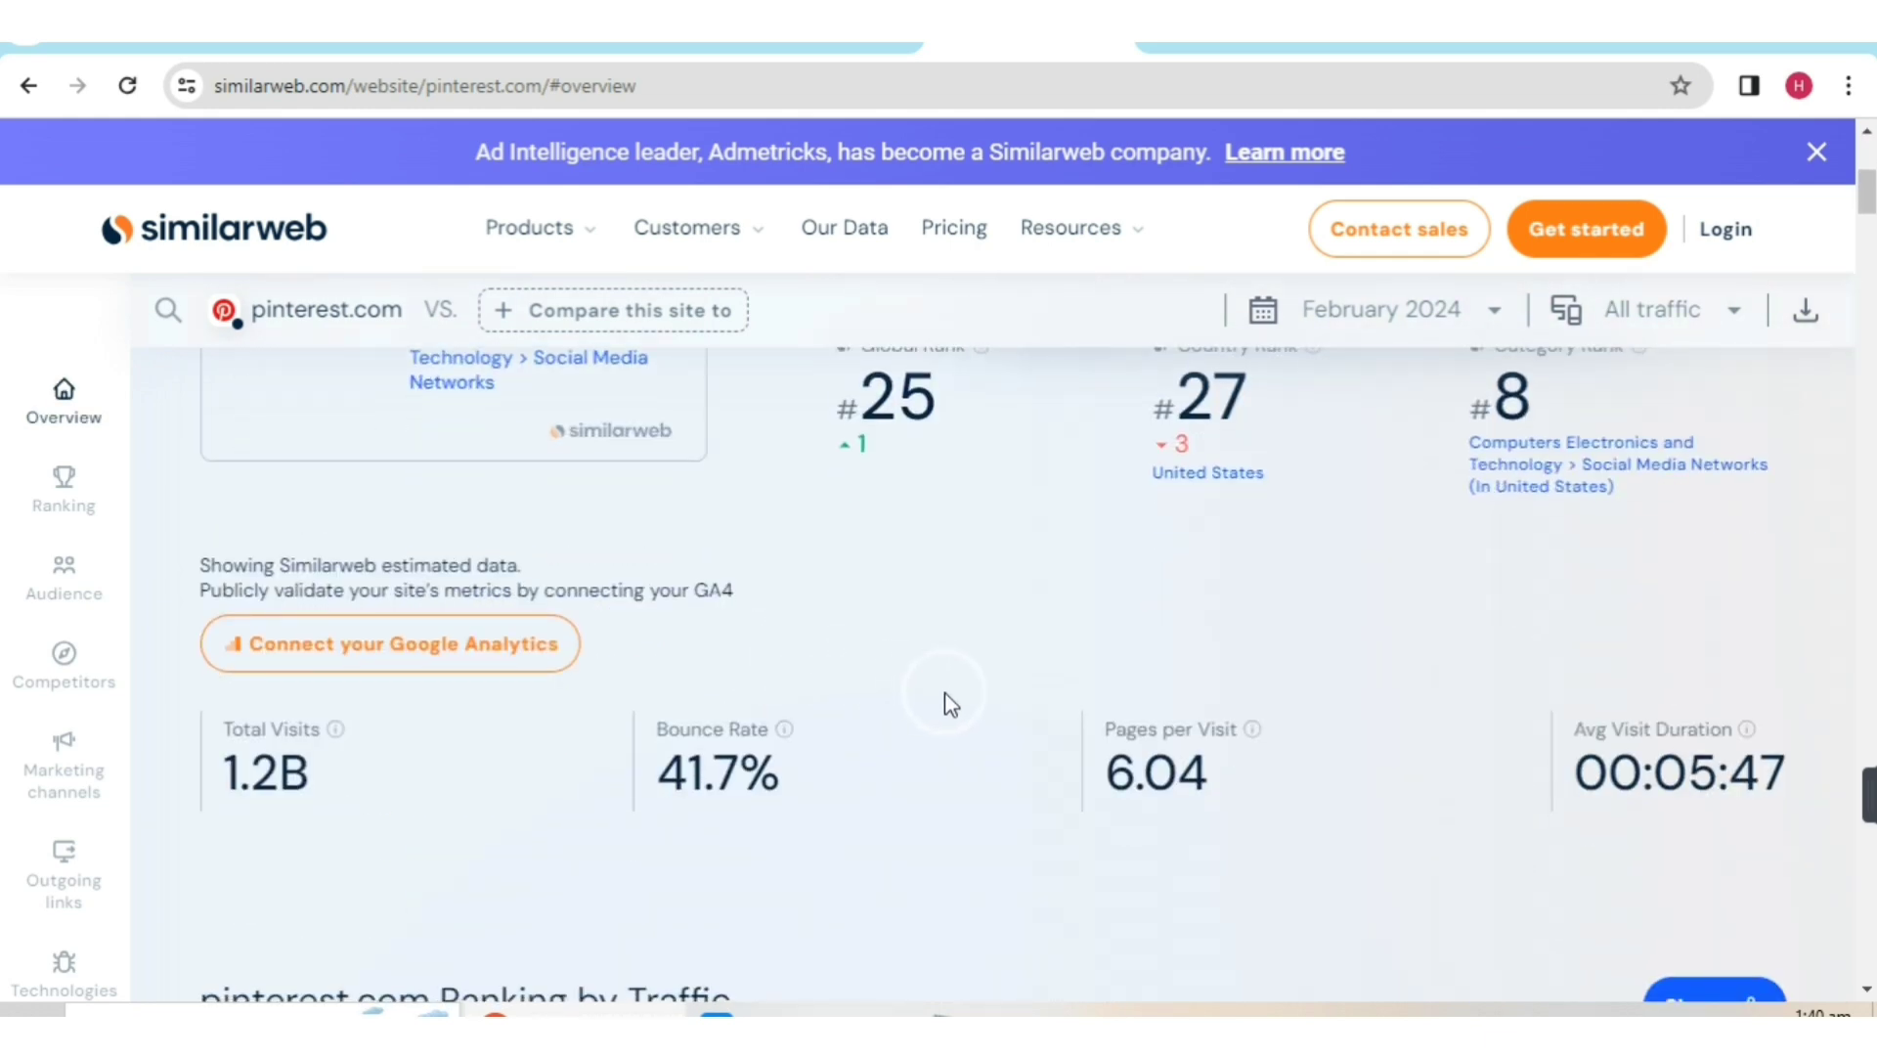
scroll(958, 689, "down", 6)
scroll(959, 689, "up", 11)
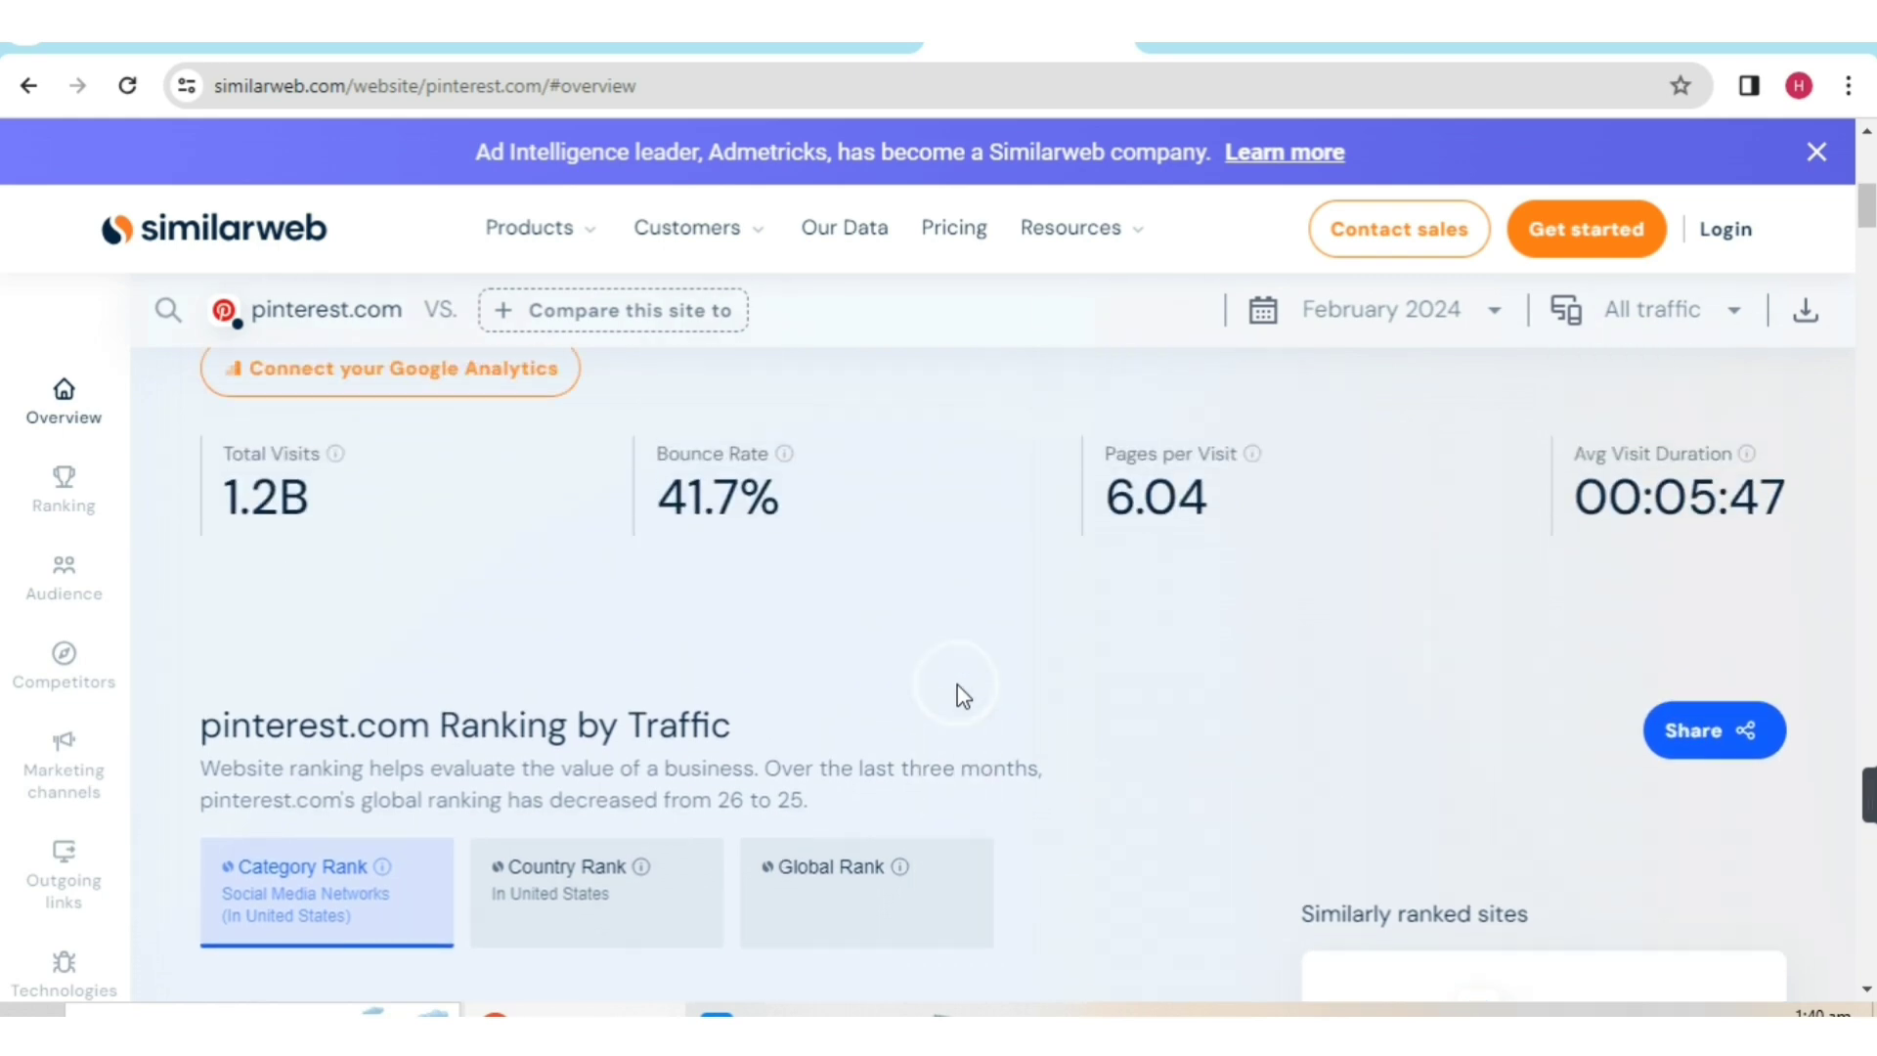
scroll(789, 443, "down", 5)
scroll(789, 442, "up", 5)
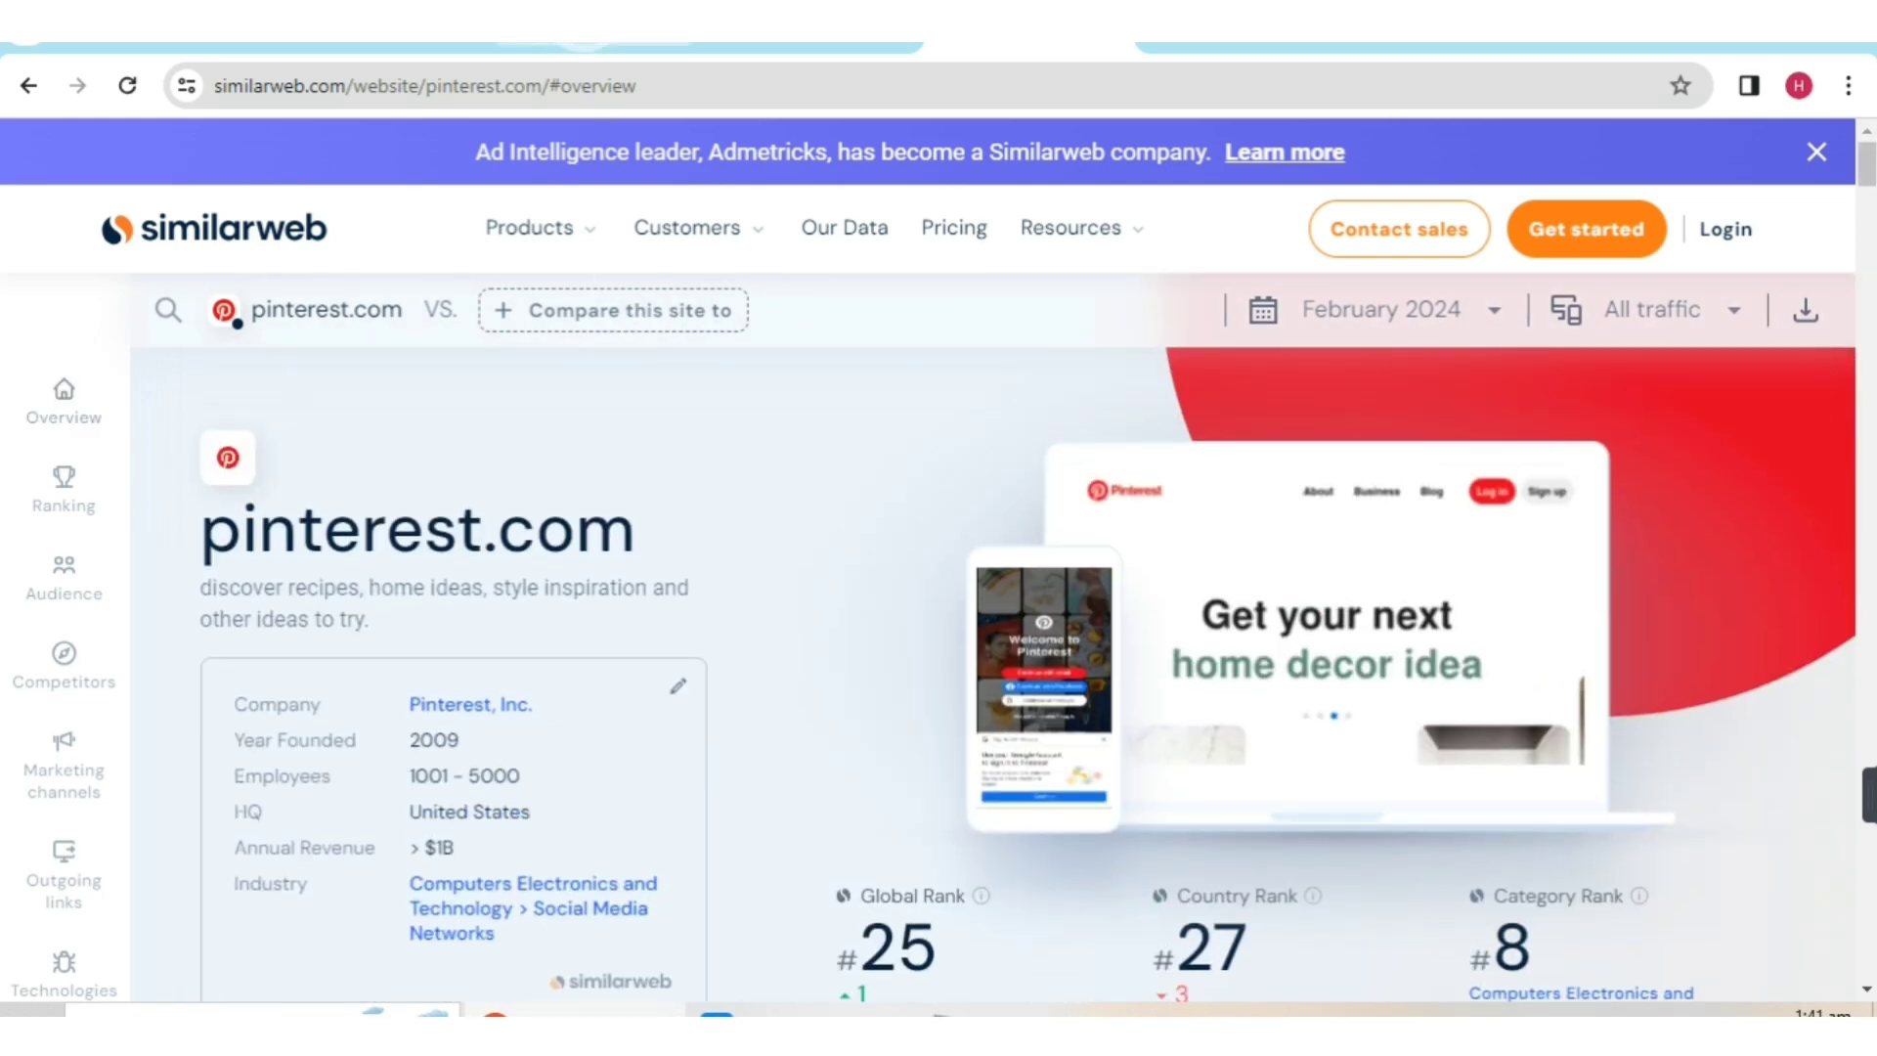
- Return to the Pinterest home page and review its rotating idea topics and its search and save sections
left_click(622, 42)
scroll(898, 528, "down", 2)
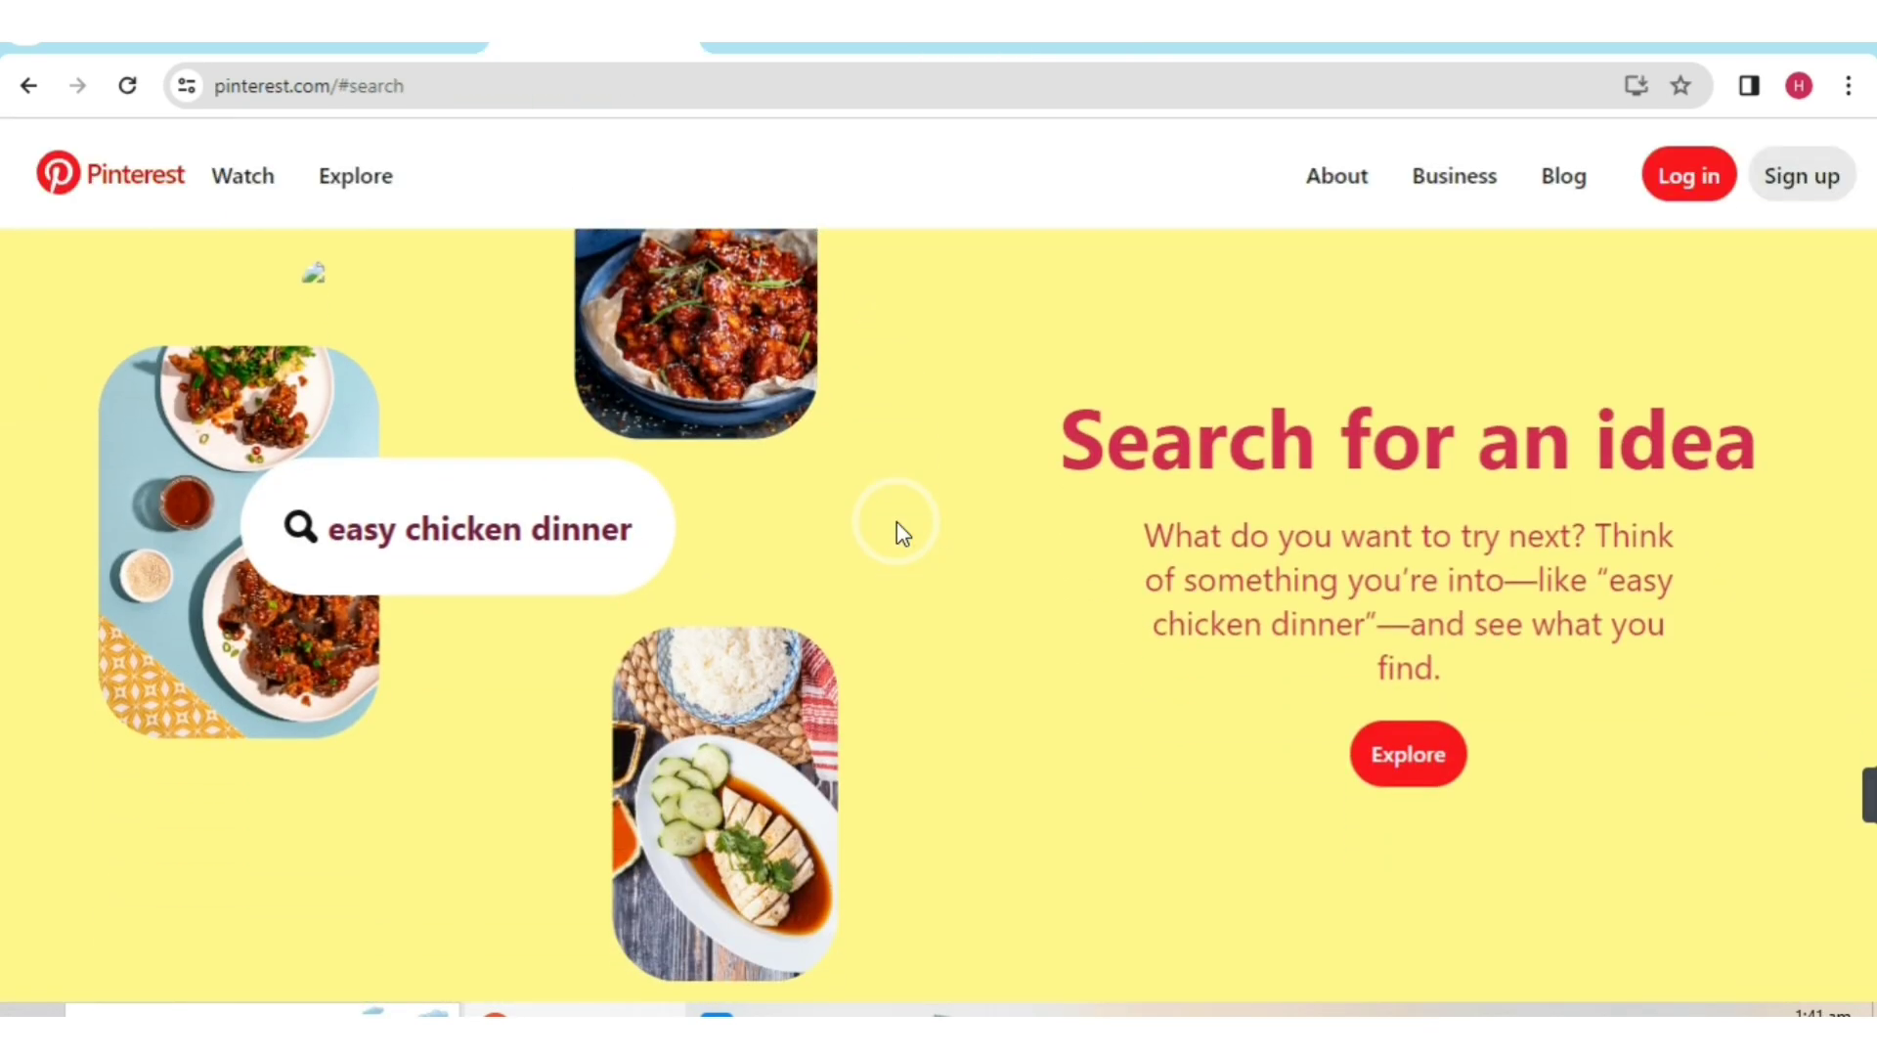
scroll(895, 530, "up", 1)
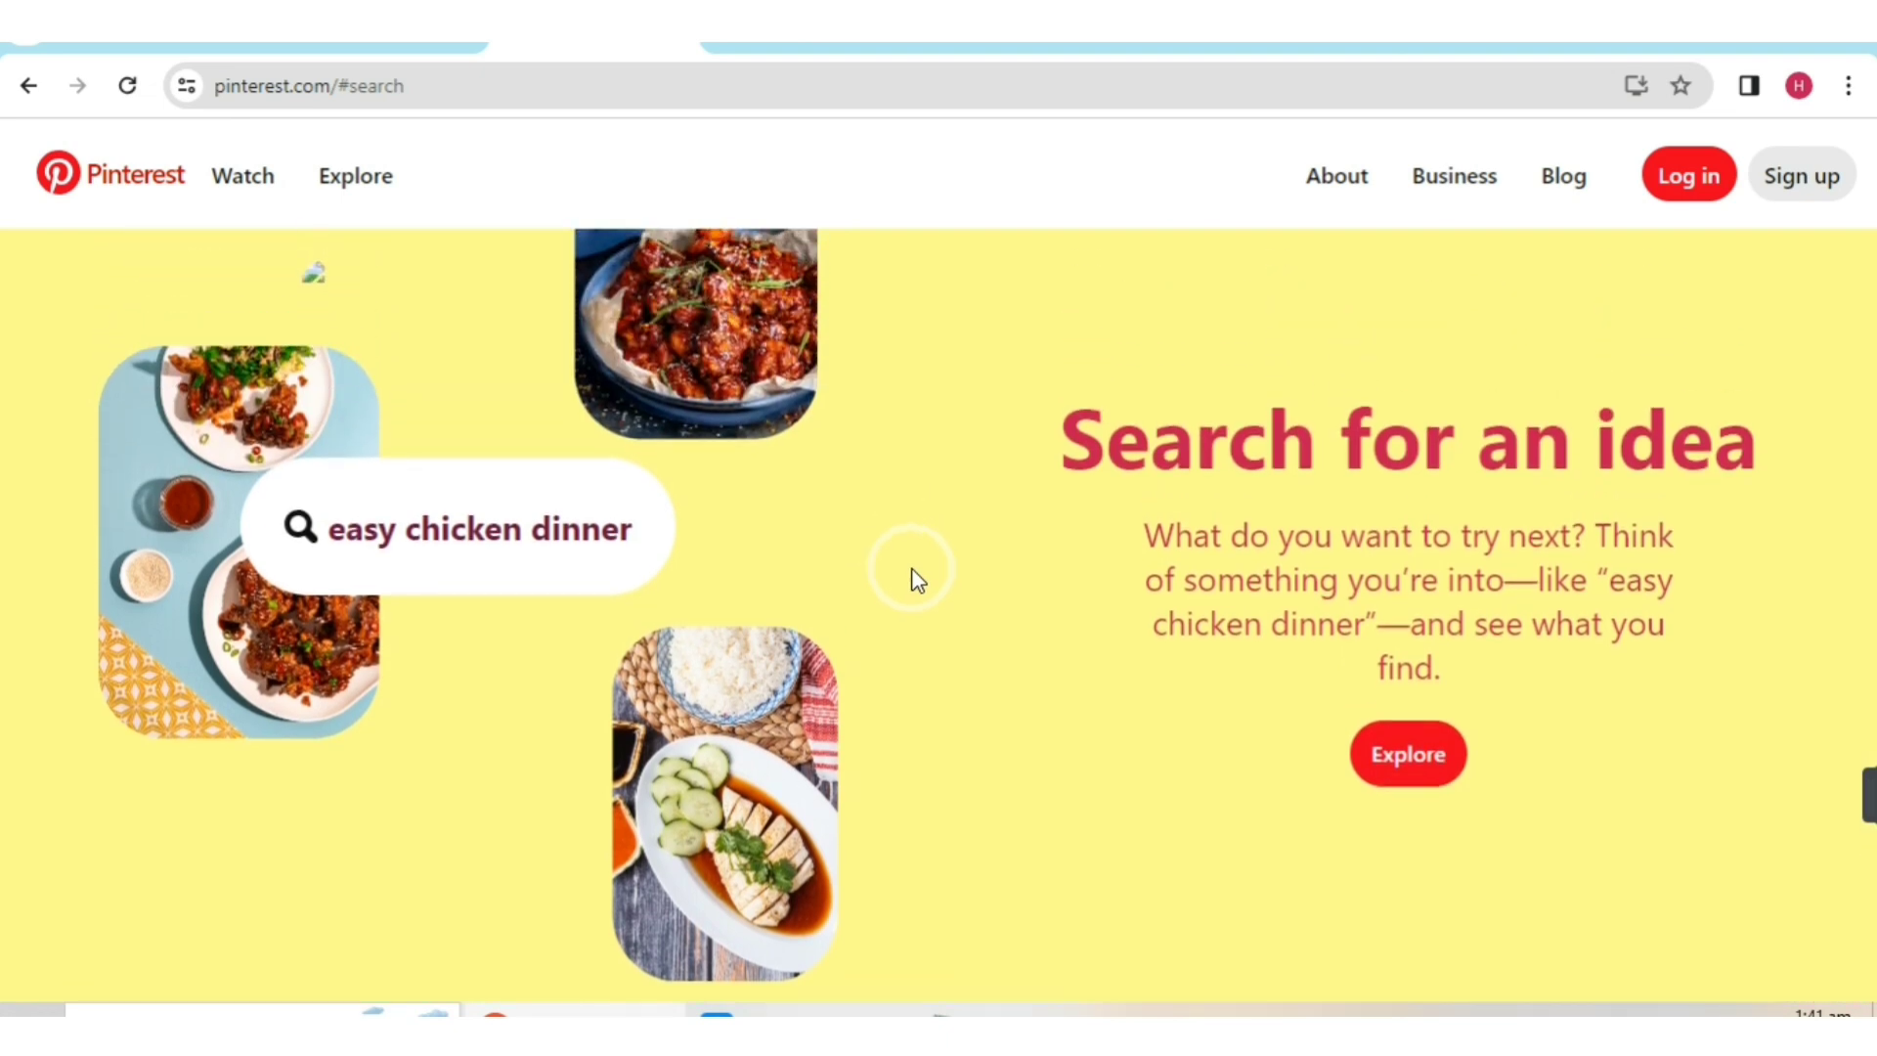
scroll(972, 698, "up", 1)
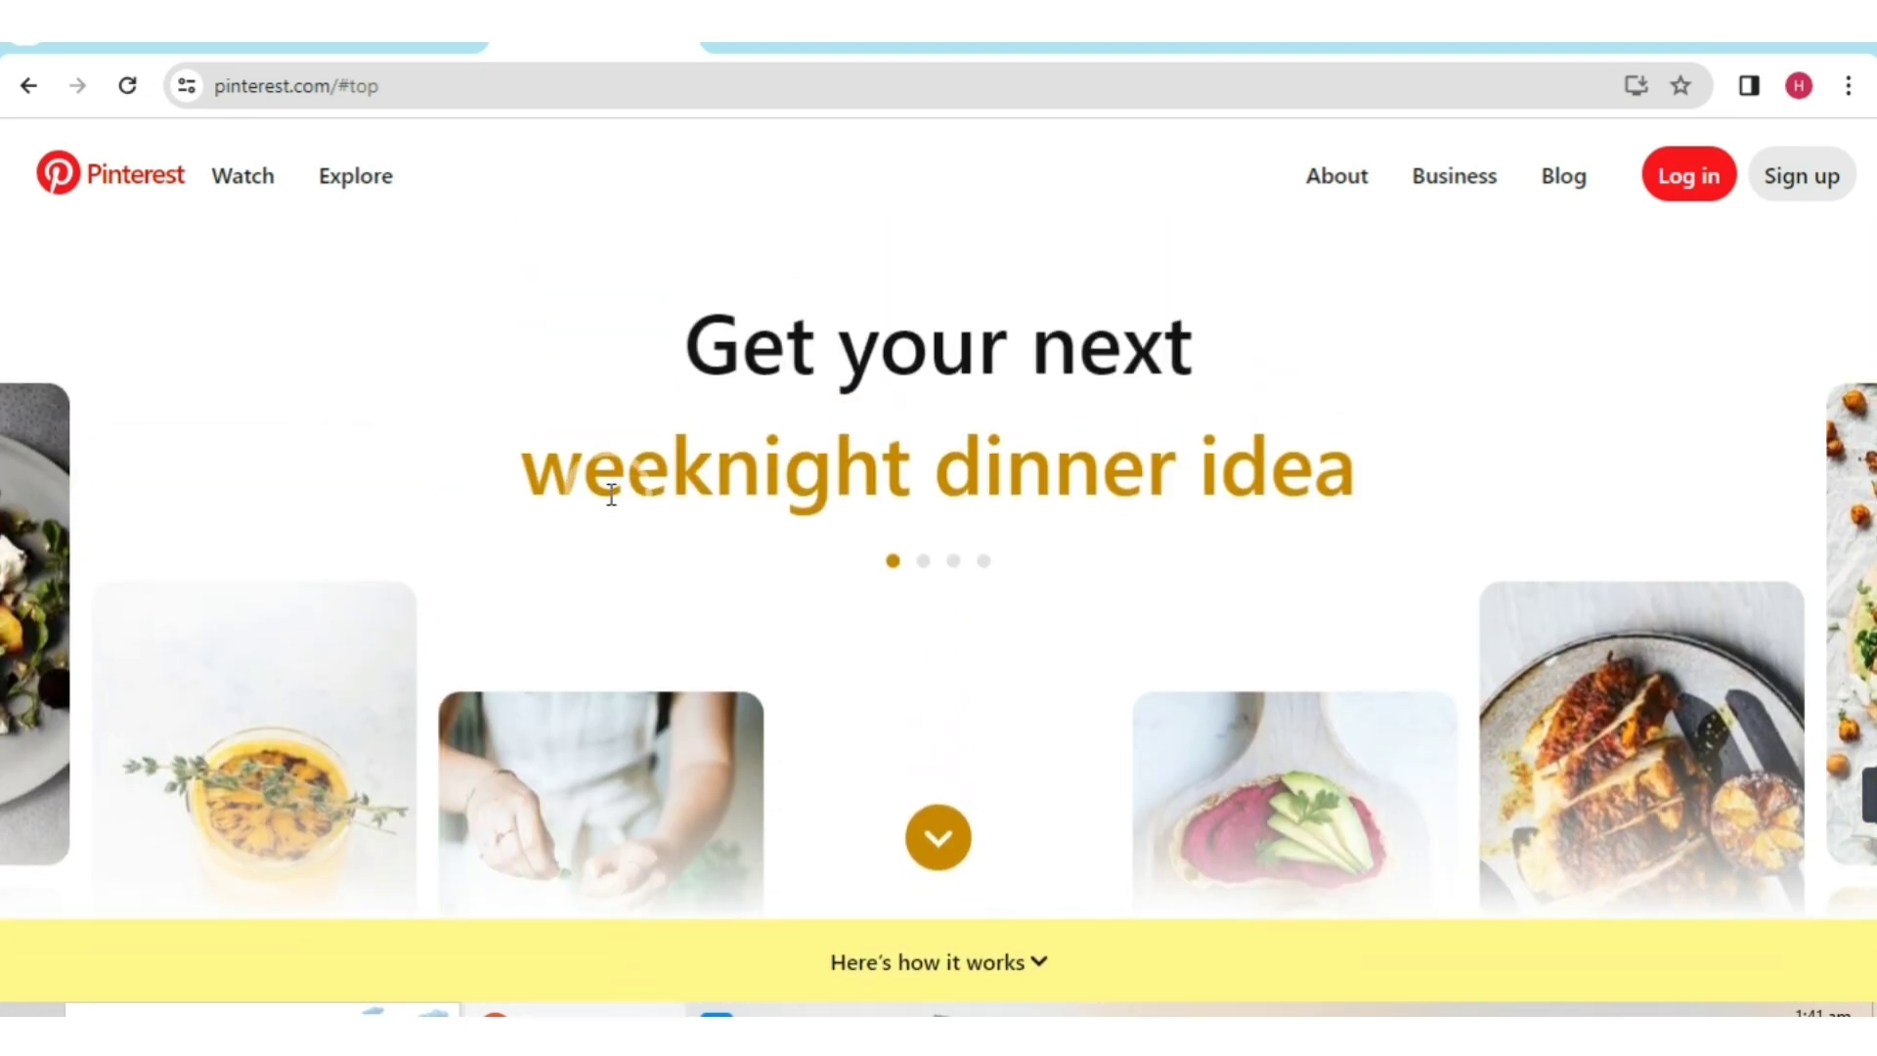
scroll(897, 540, "down", 1)
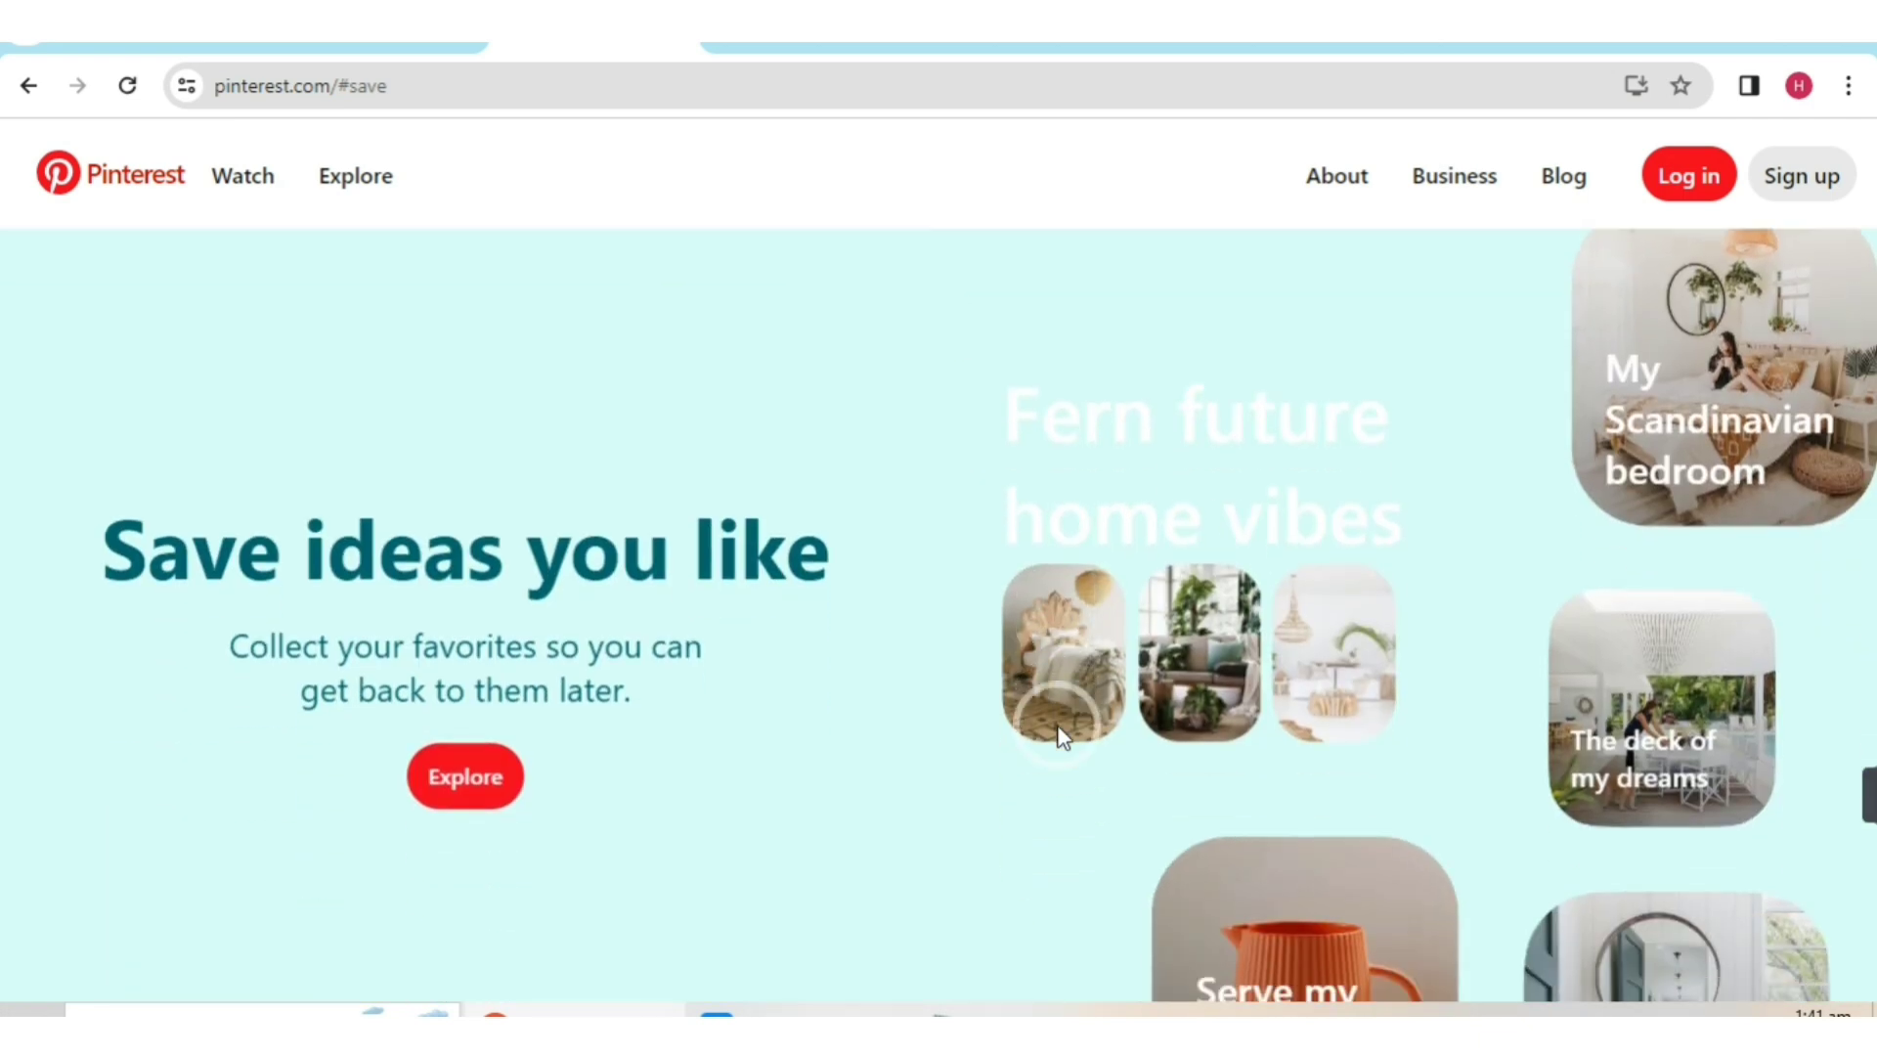
scroll(1056, 733, "up", 1)
scroll(939, 663, "up", 1)
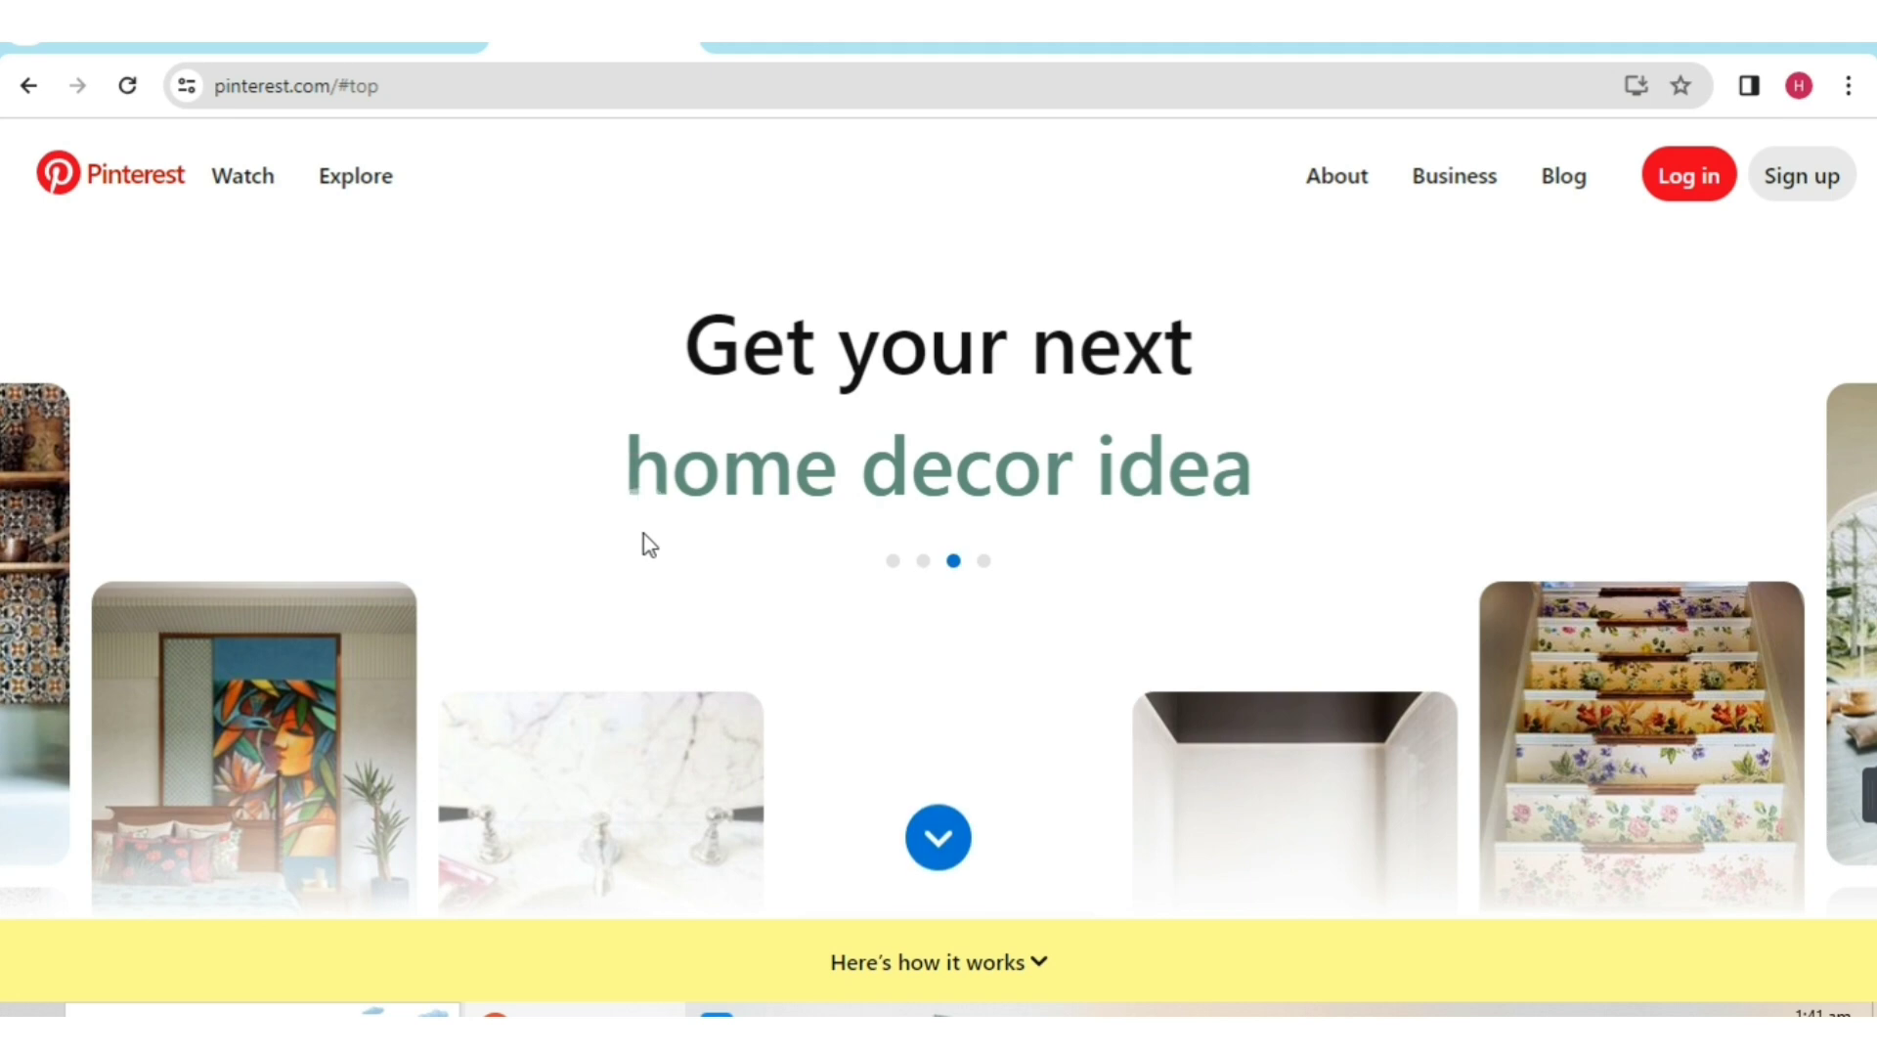
scroll(978, 548, "down", 1)
scroll(1096, 567, "down", 1)
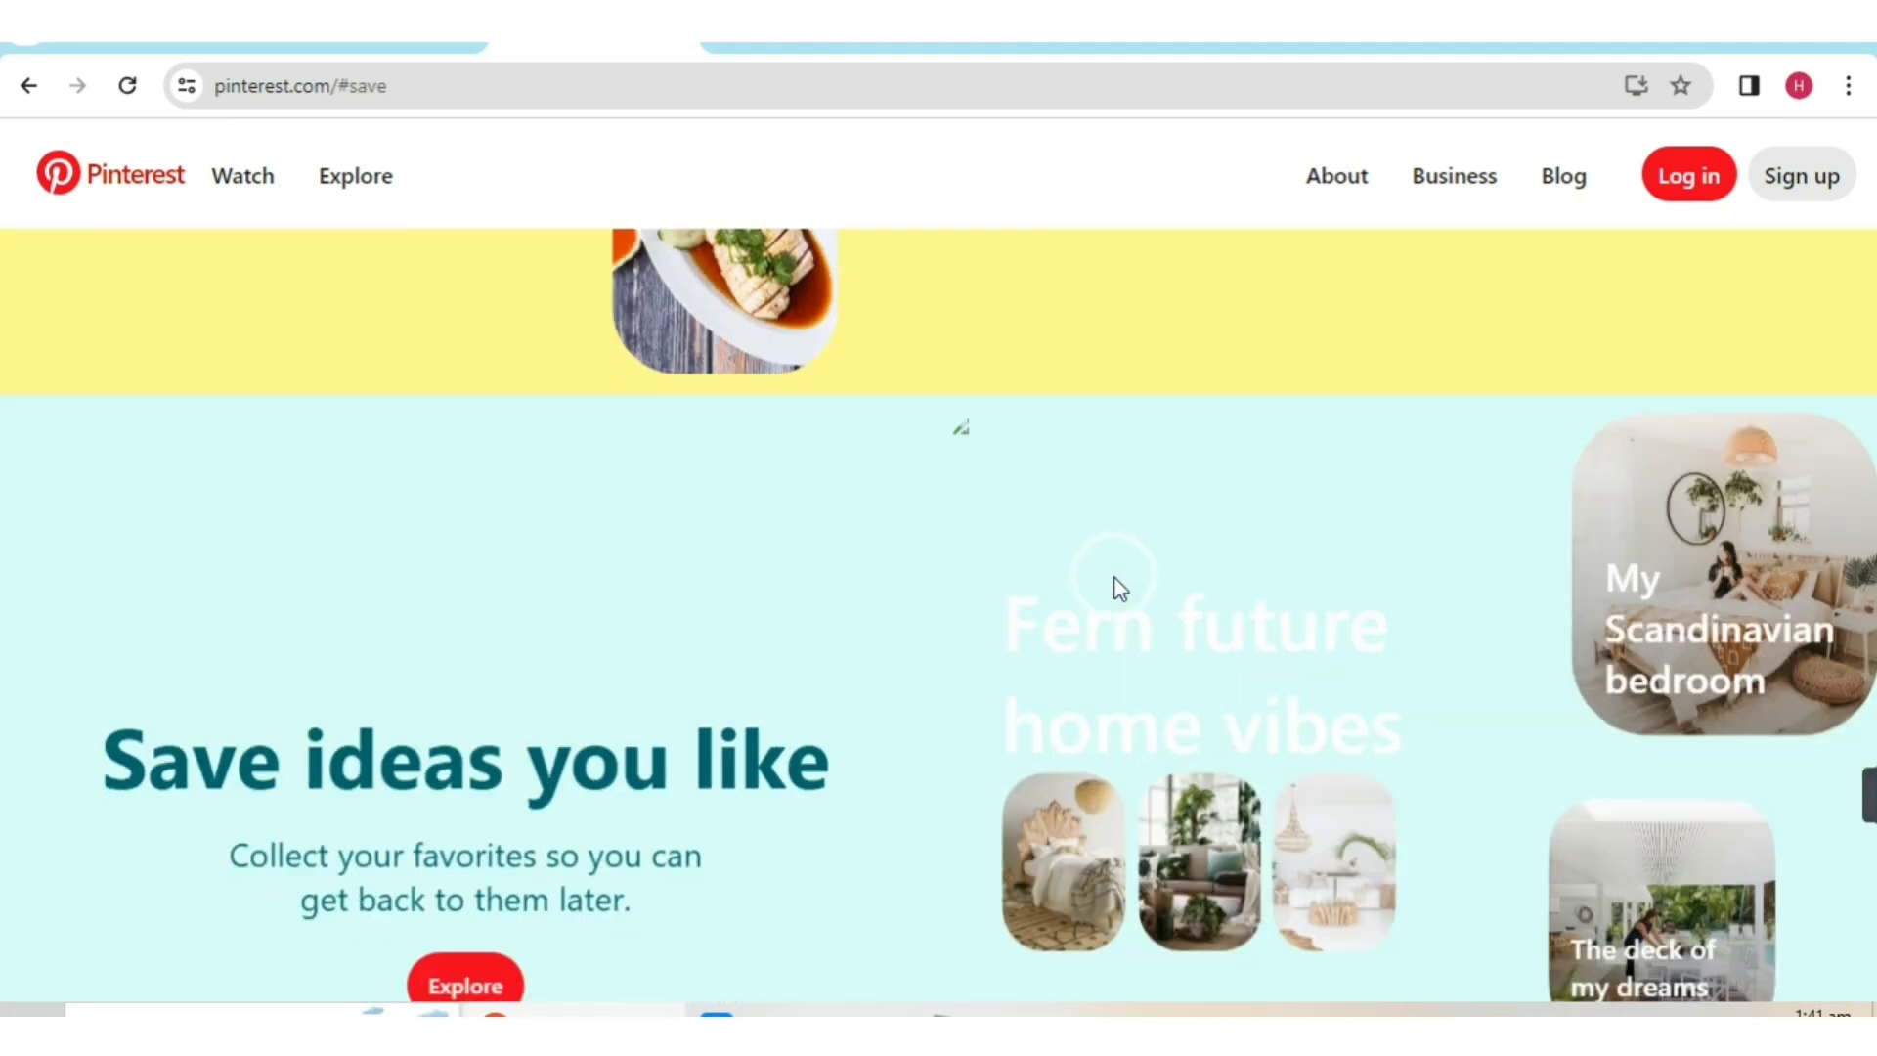
scroll(1017, 597, "down", 1)
scroll(978, 596, "up", 1)
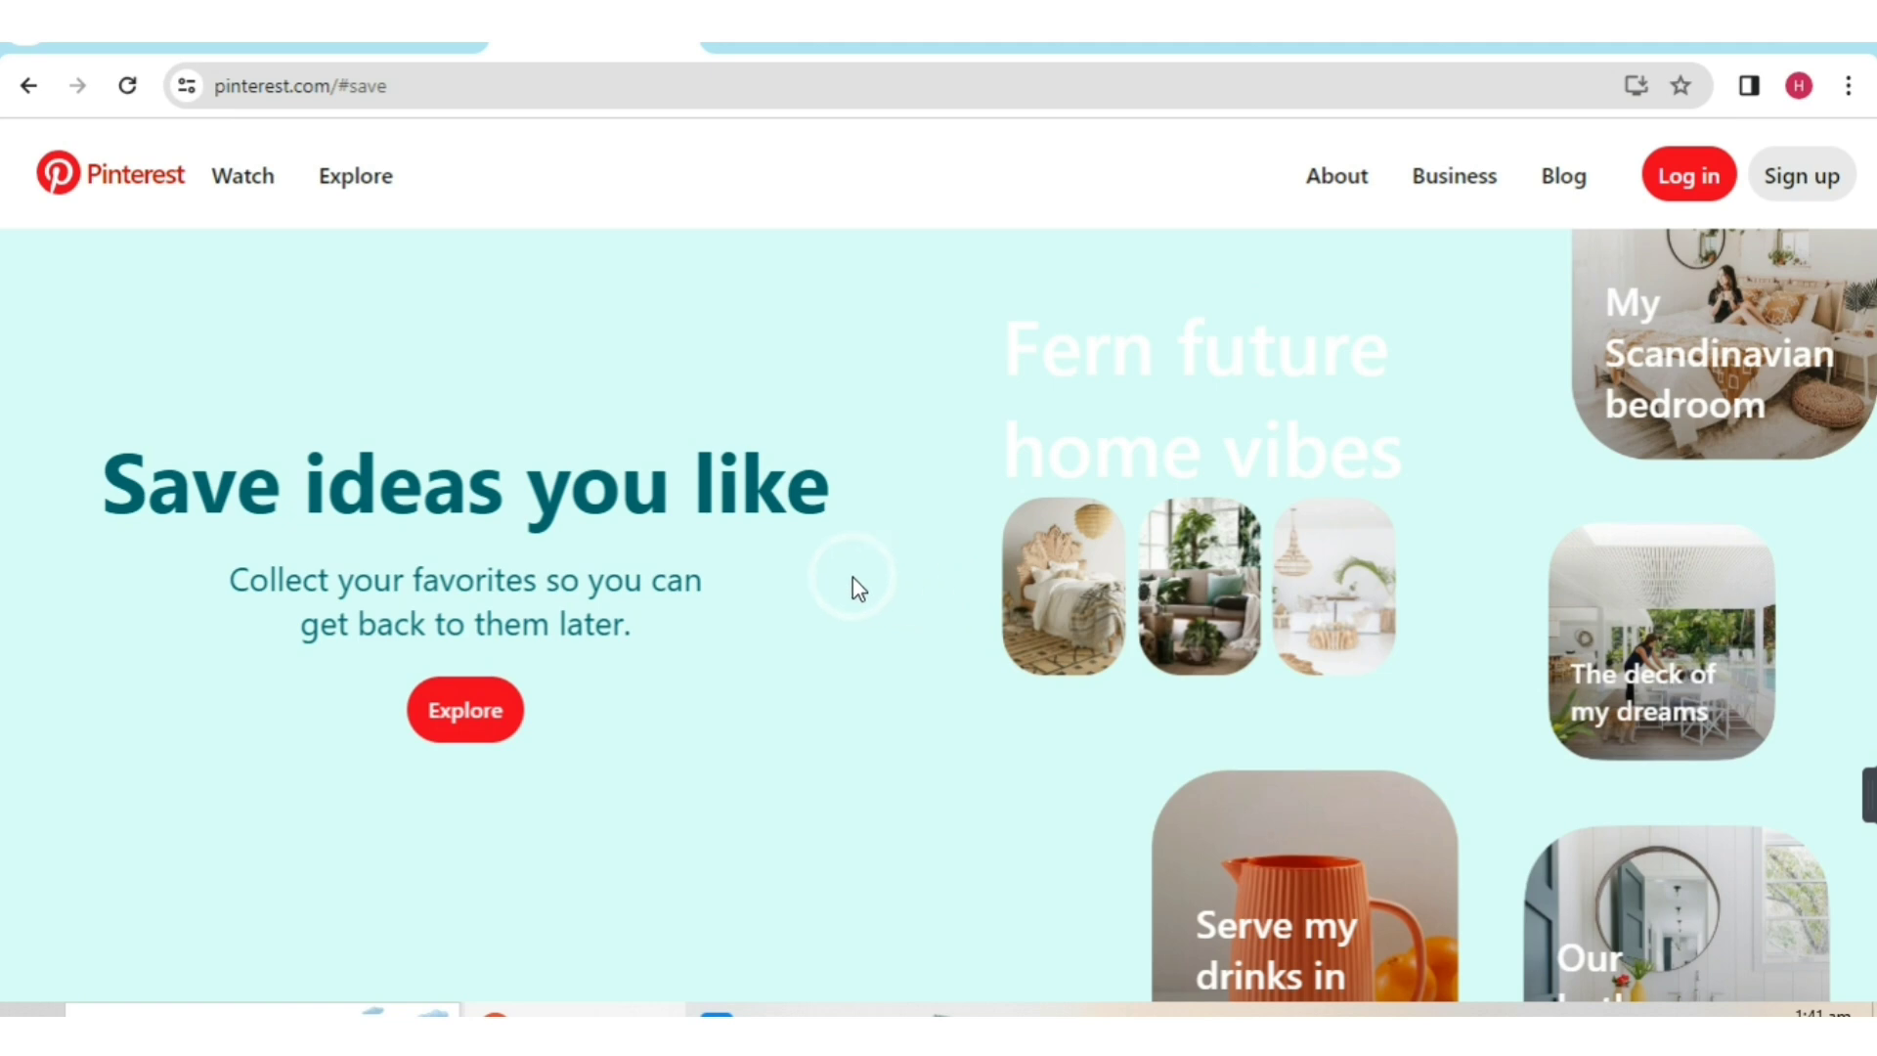
scroll(851, 579, "up", 1)
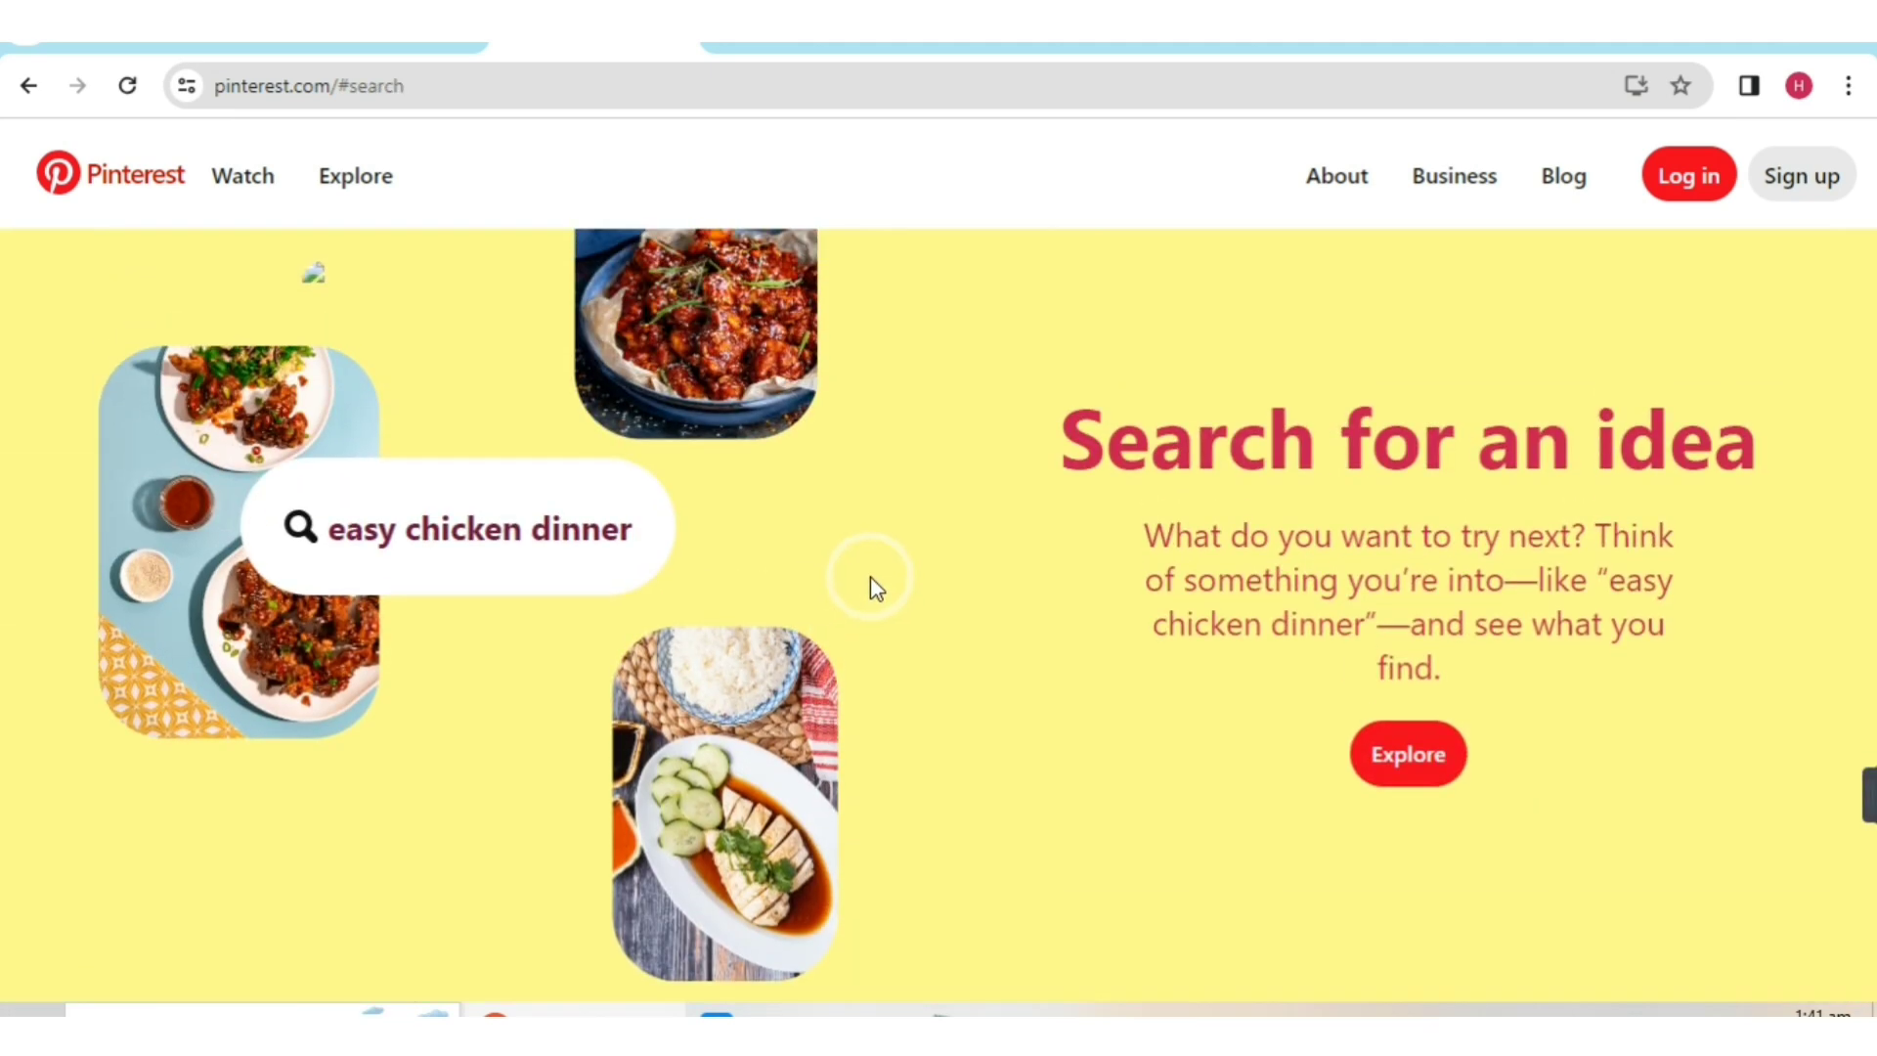
scroll(868, 572, "up", 1)
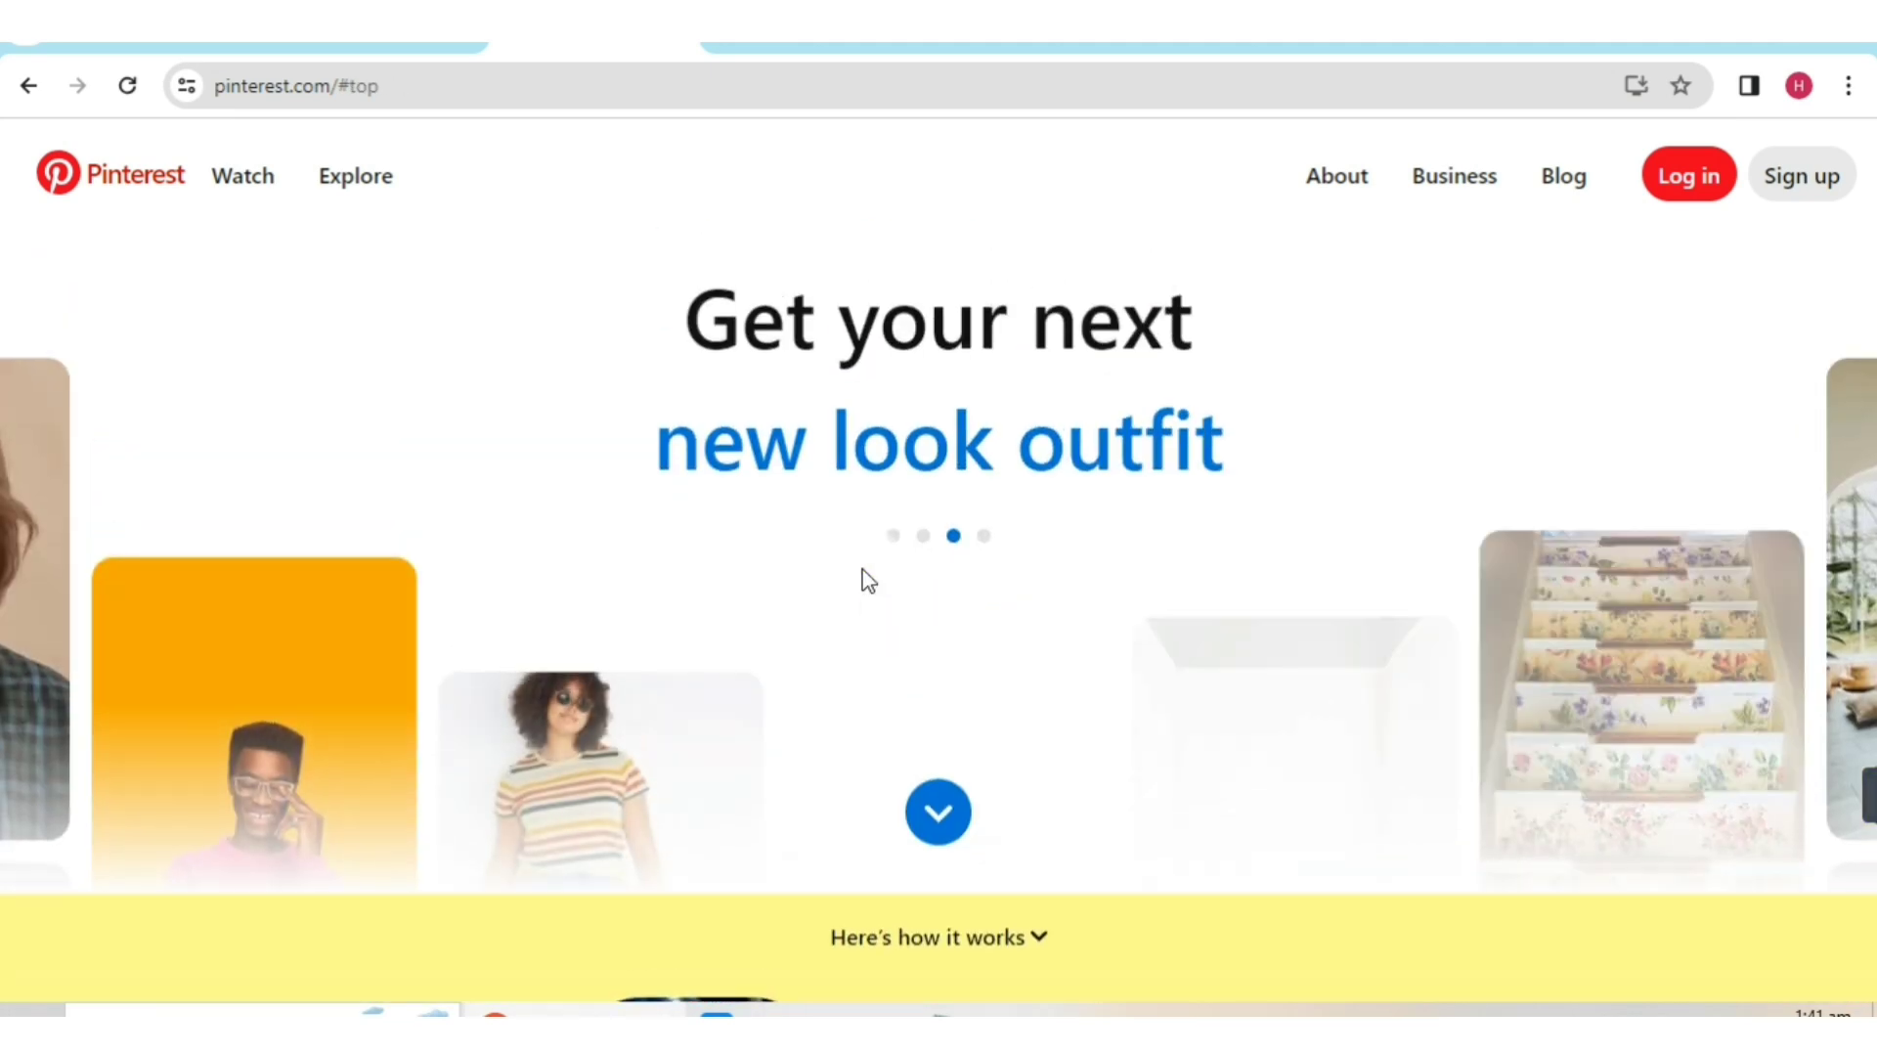
scroll(572, 445, "down", 1)
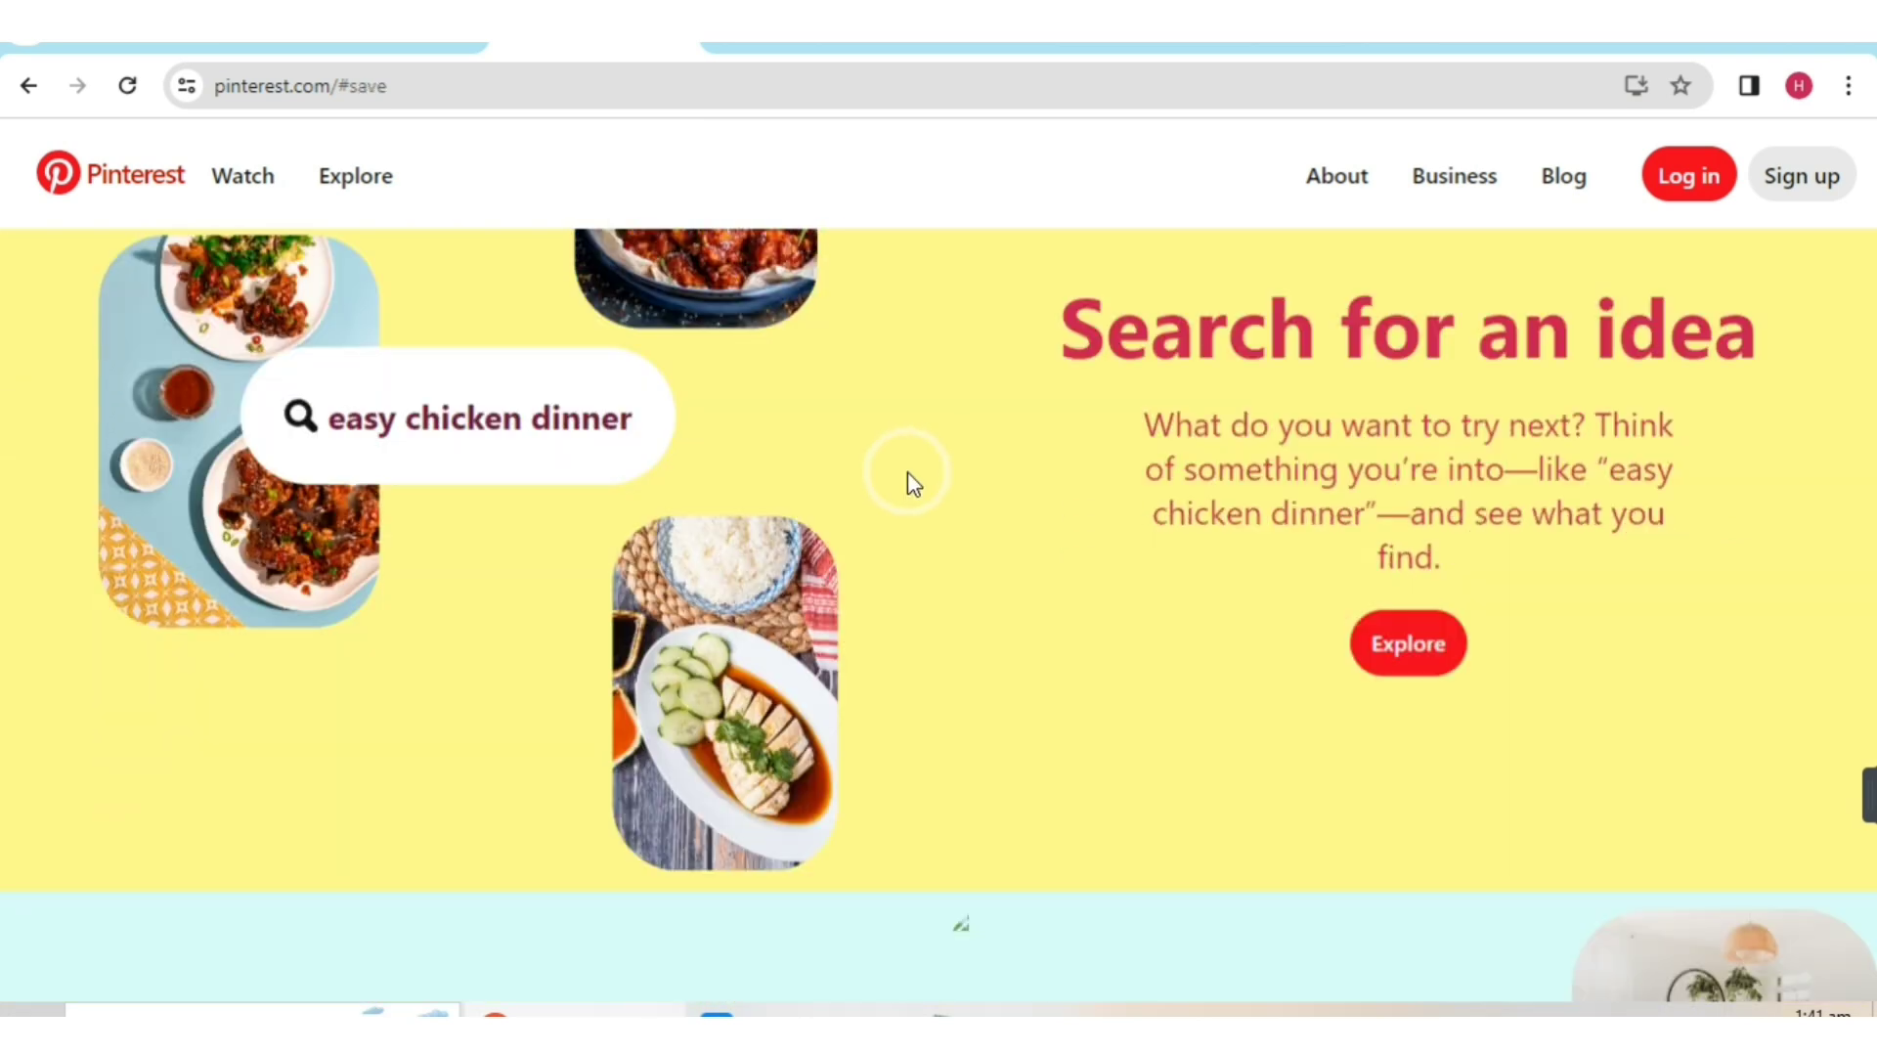
scroll(908, 473, "down", 1)
scroll(939, 743, "up", 1)
scroll(763, 494, "up", 1)
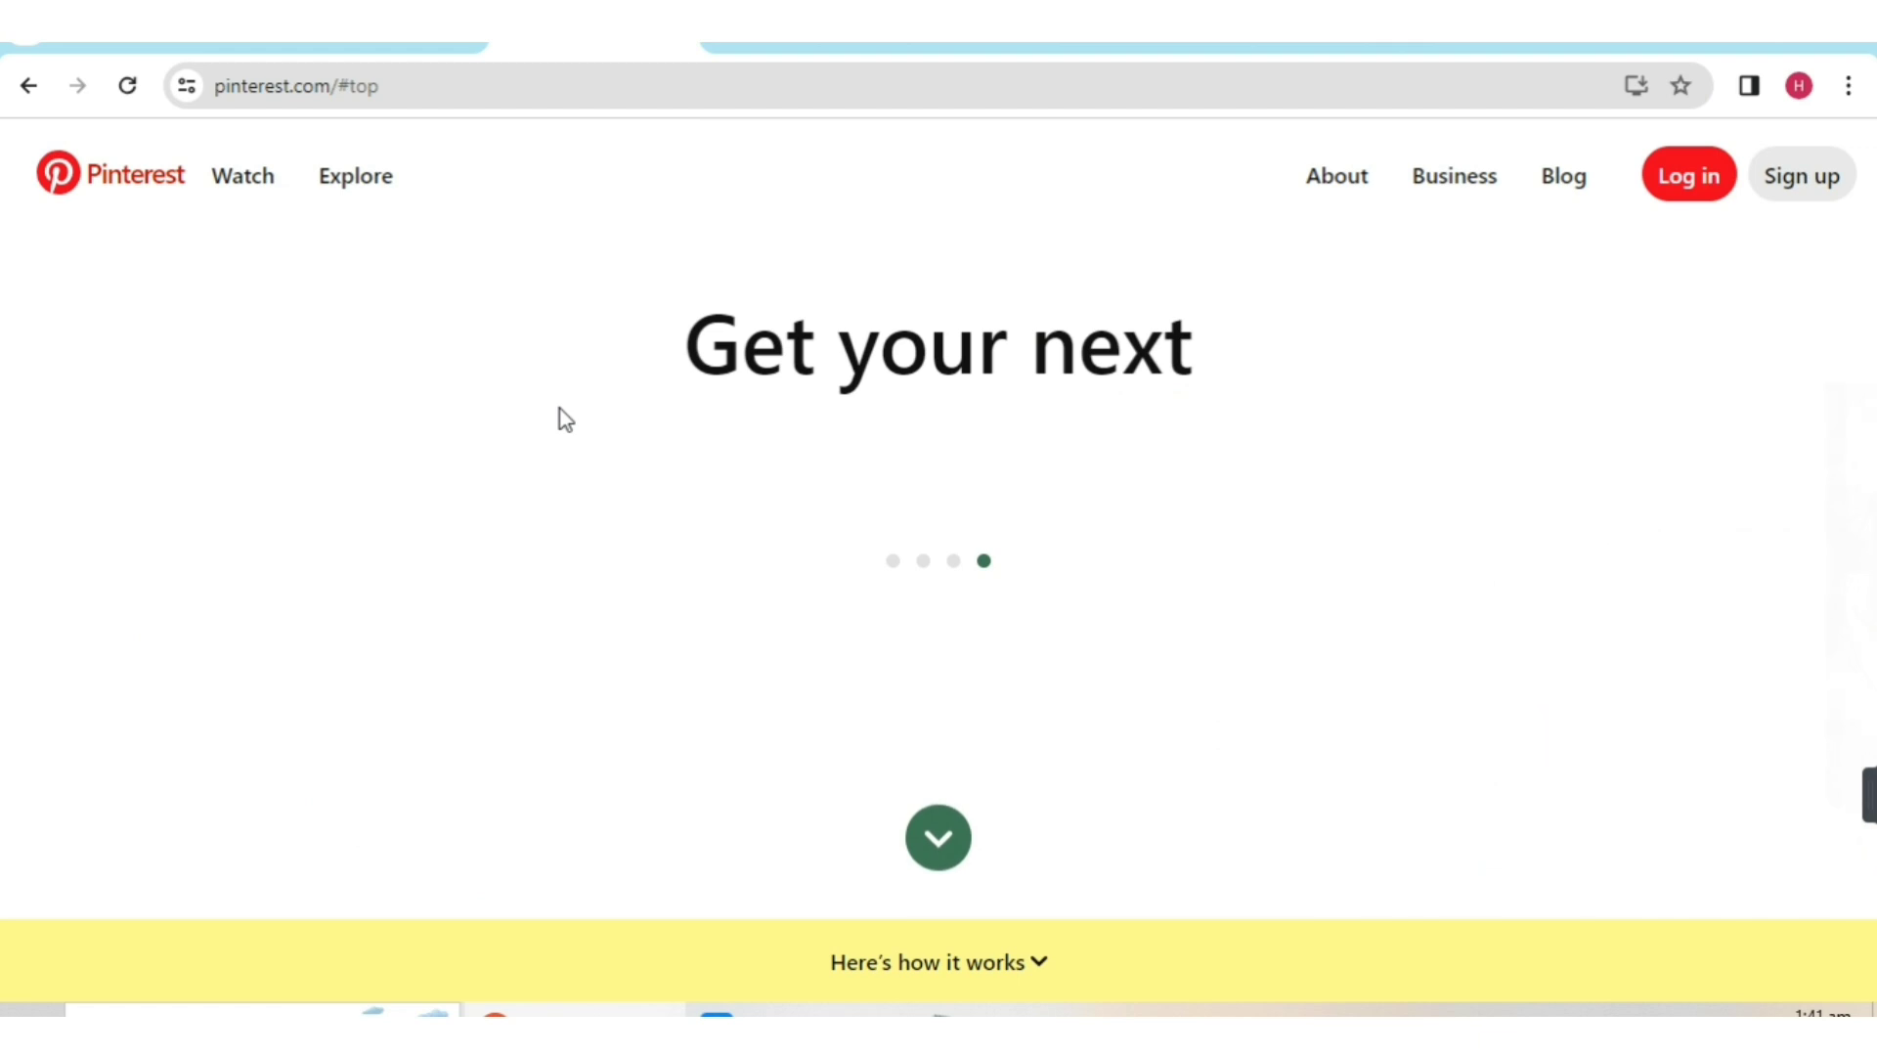
scroll(685, 587, "down", 3)
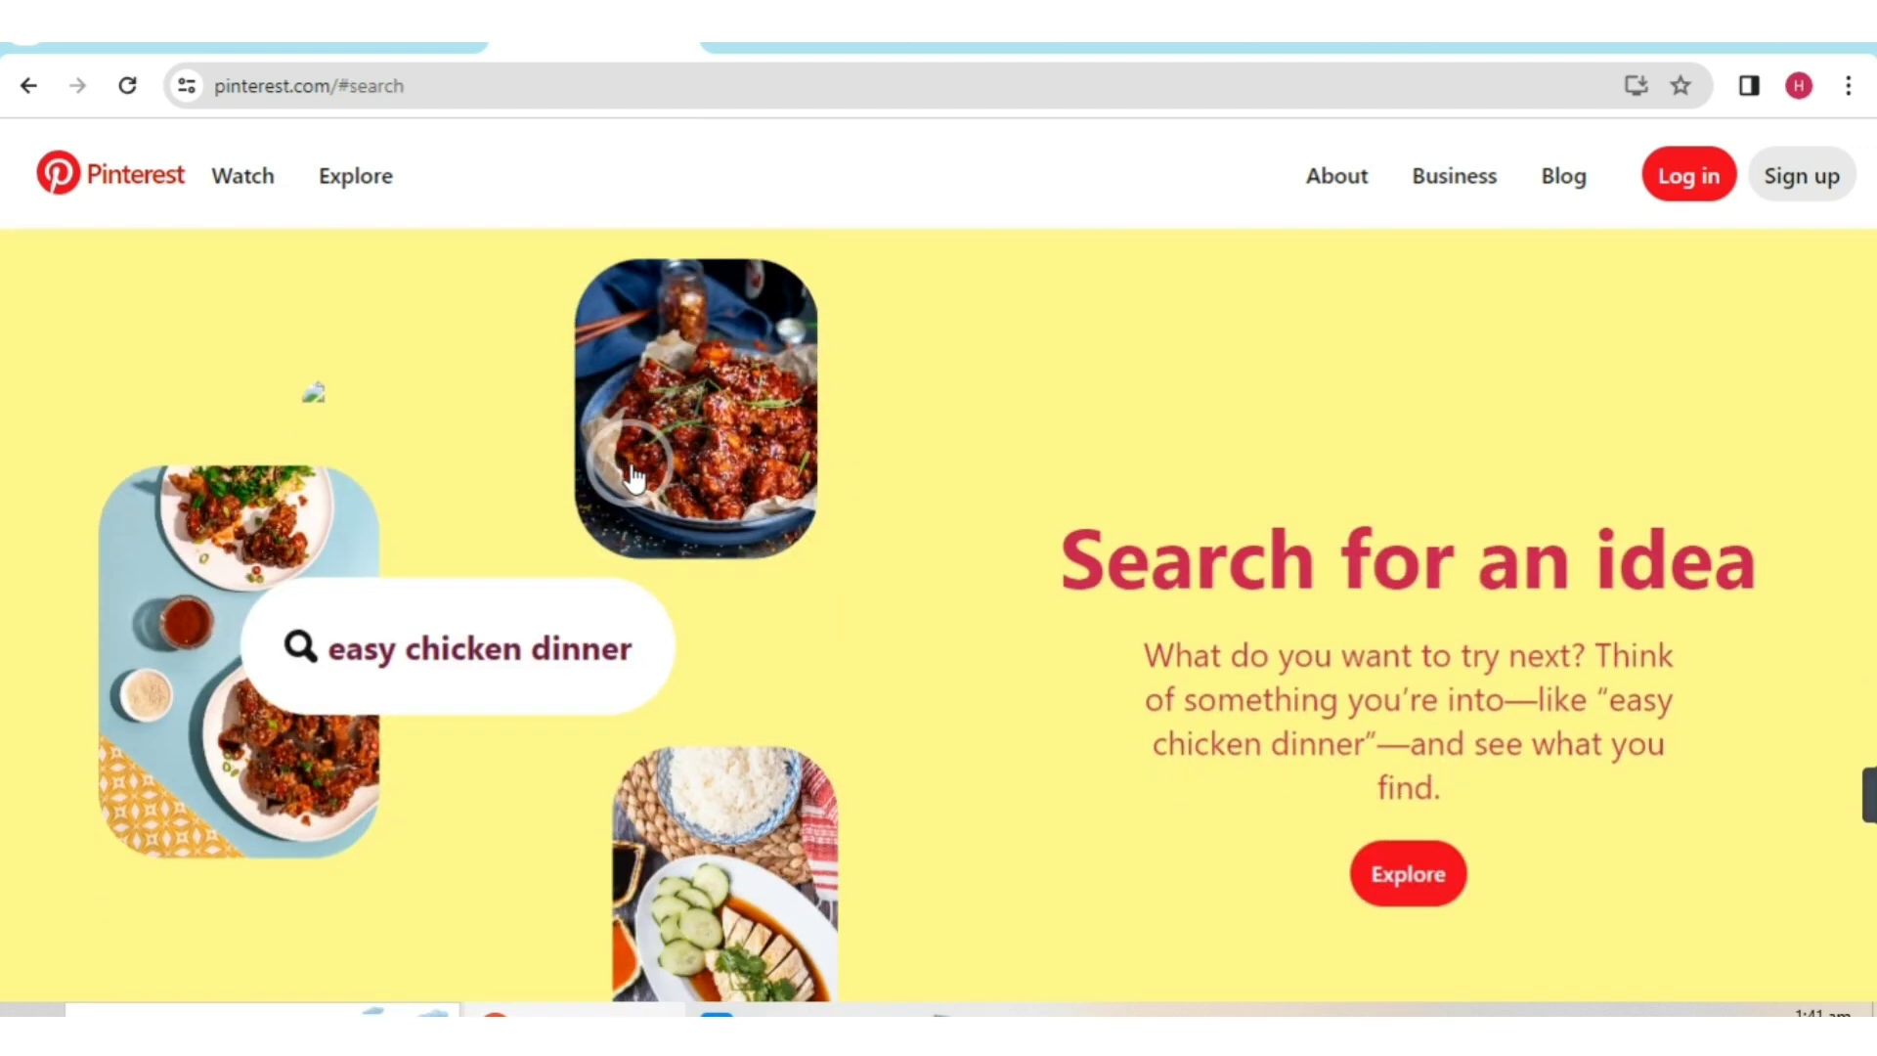
scroll(960, 583, "up", 1)
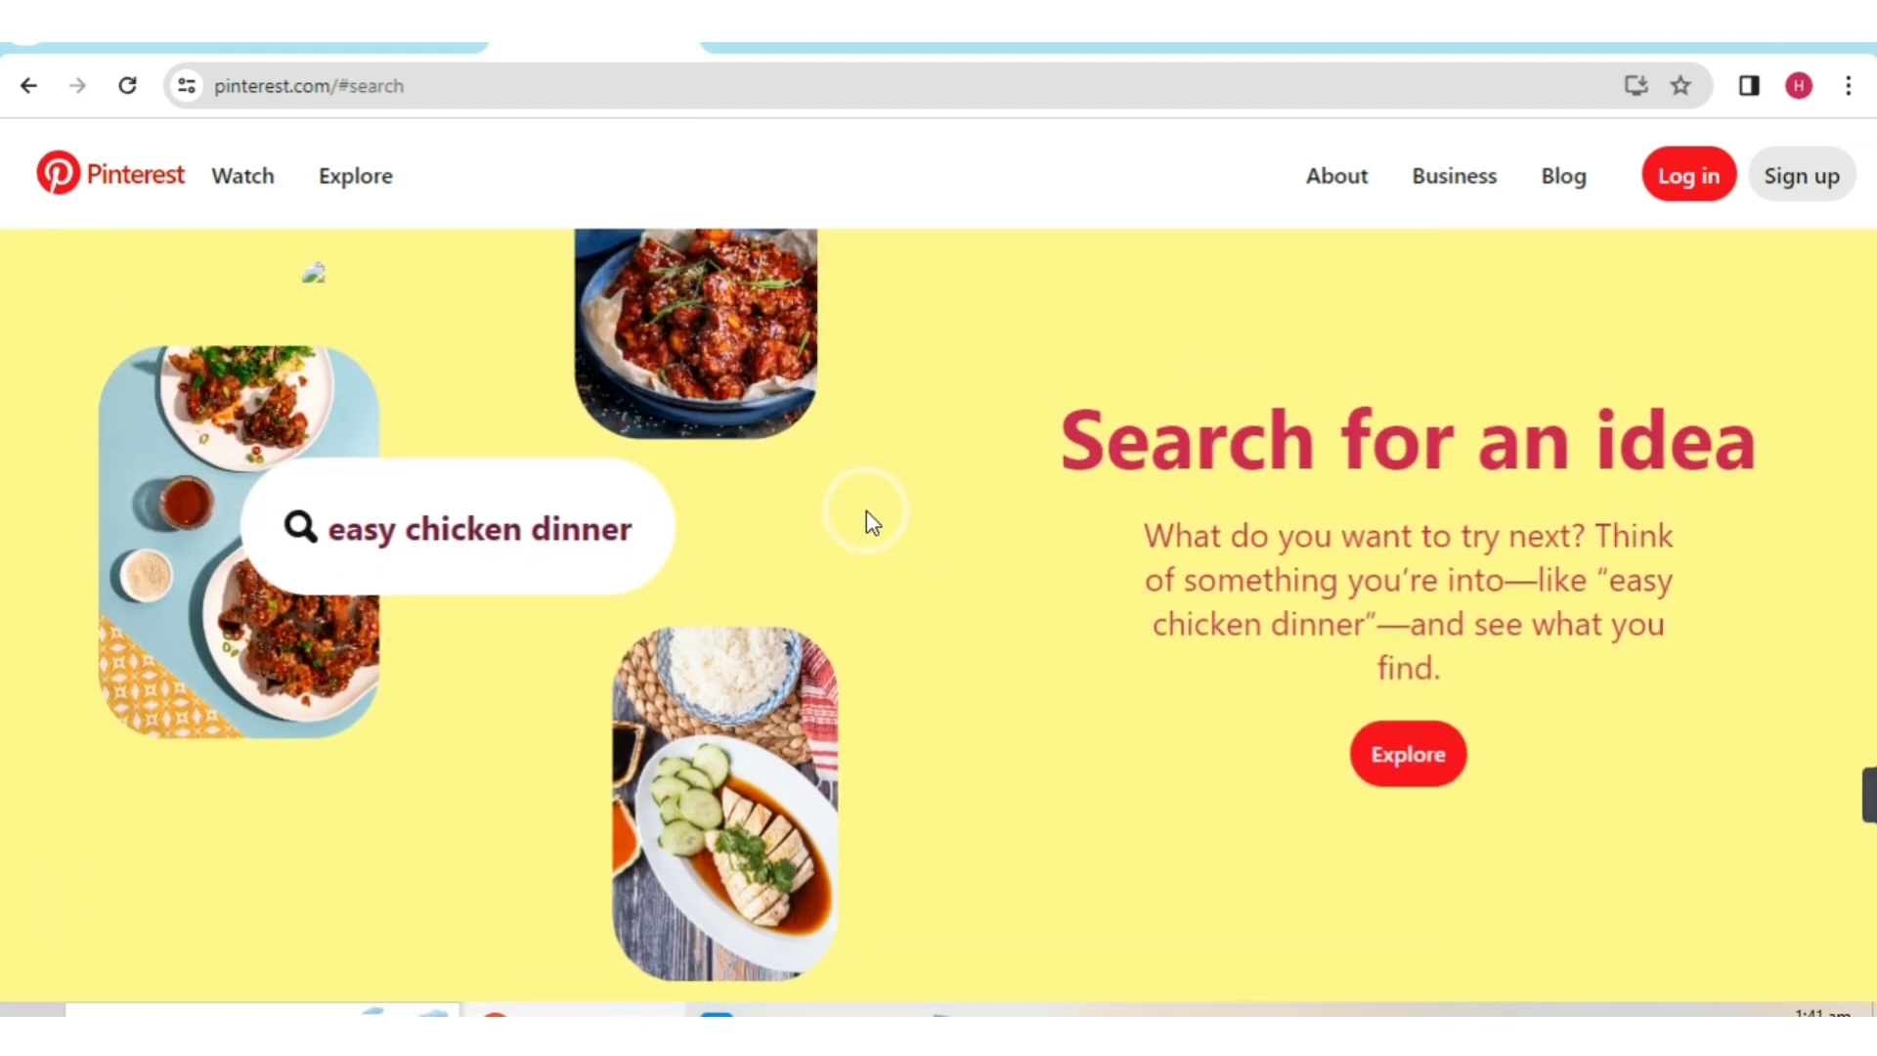
scroll(867, 519, "up", 1)
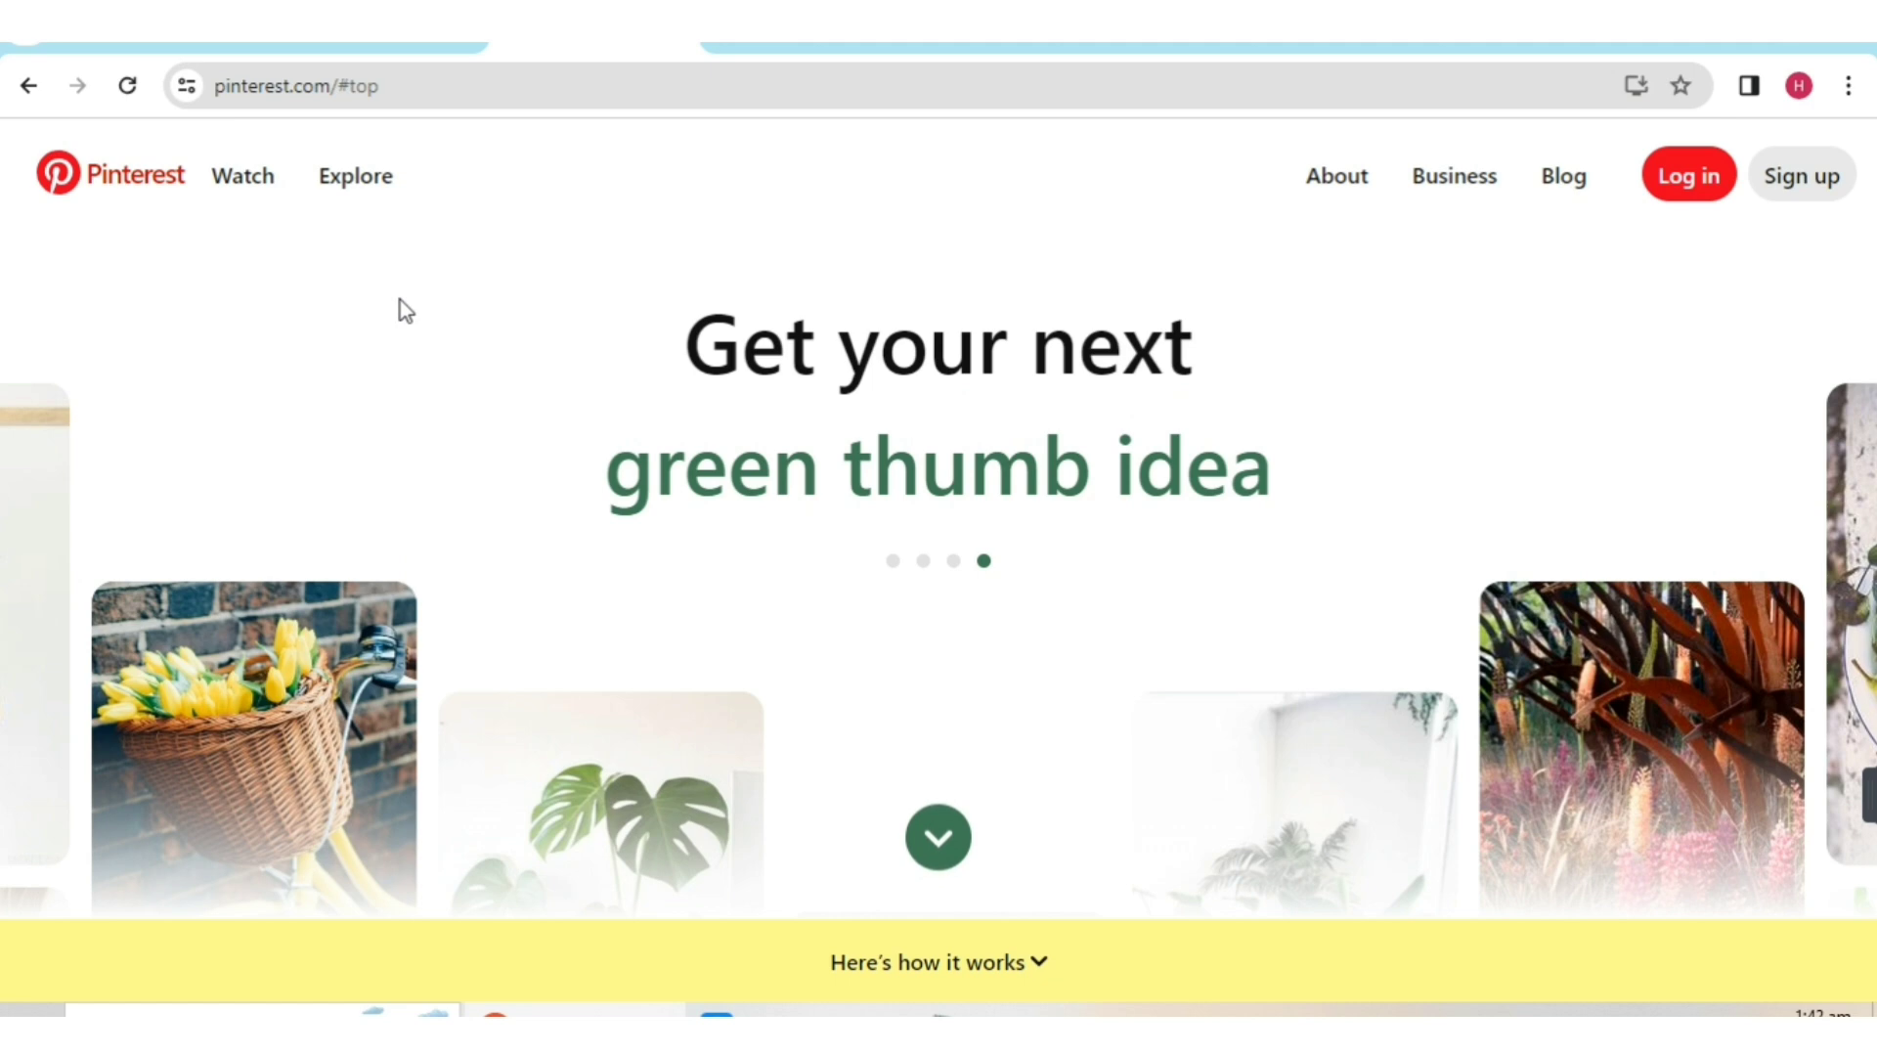
scroll(589, 389, "down", 1)
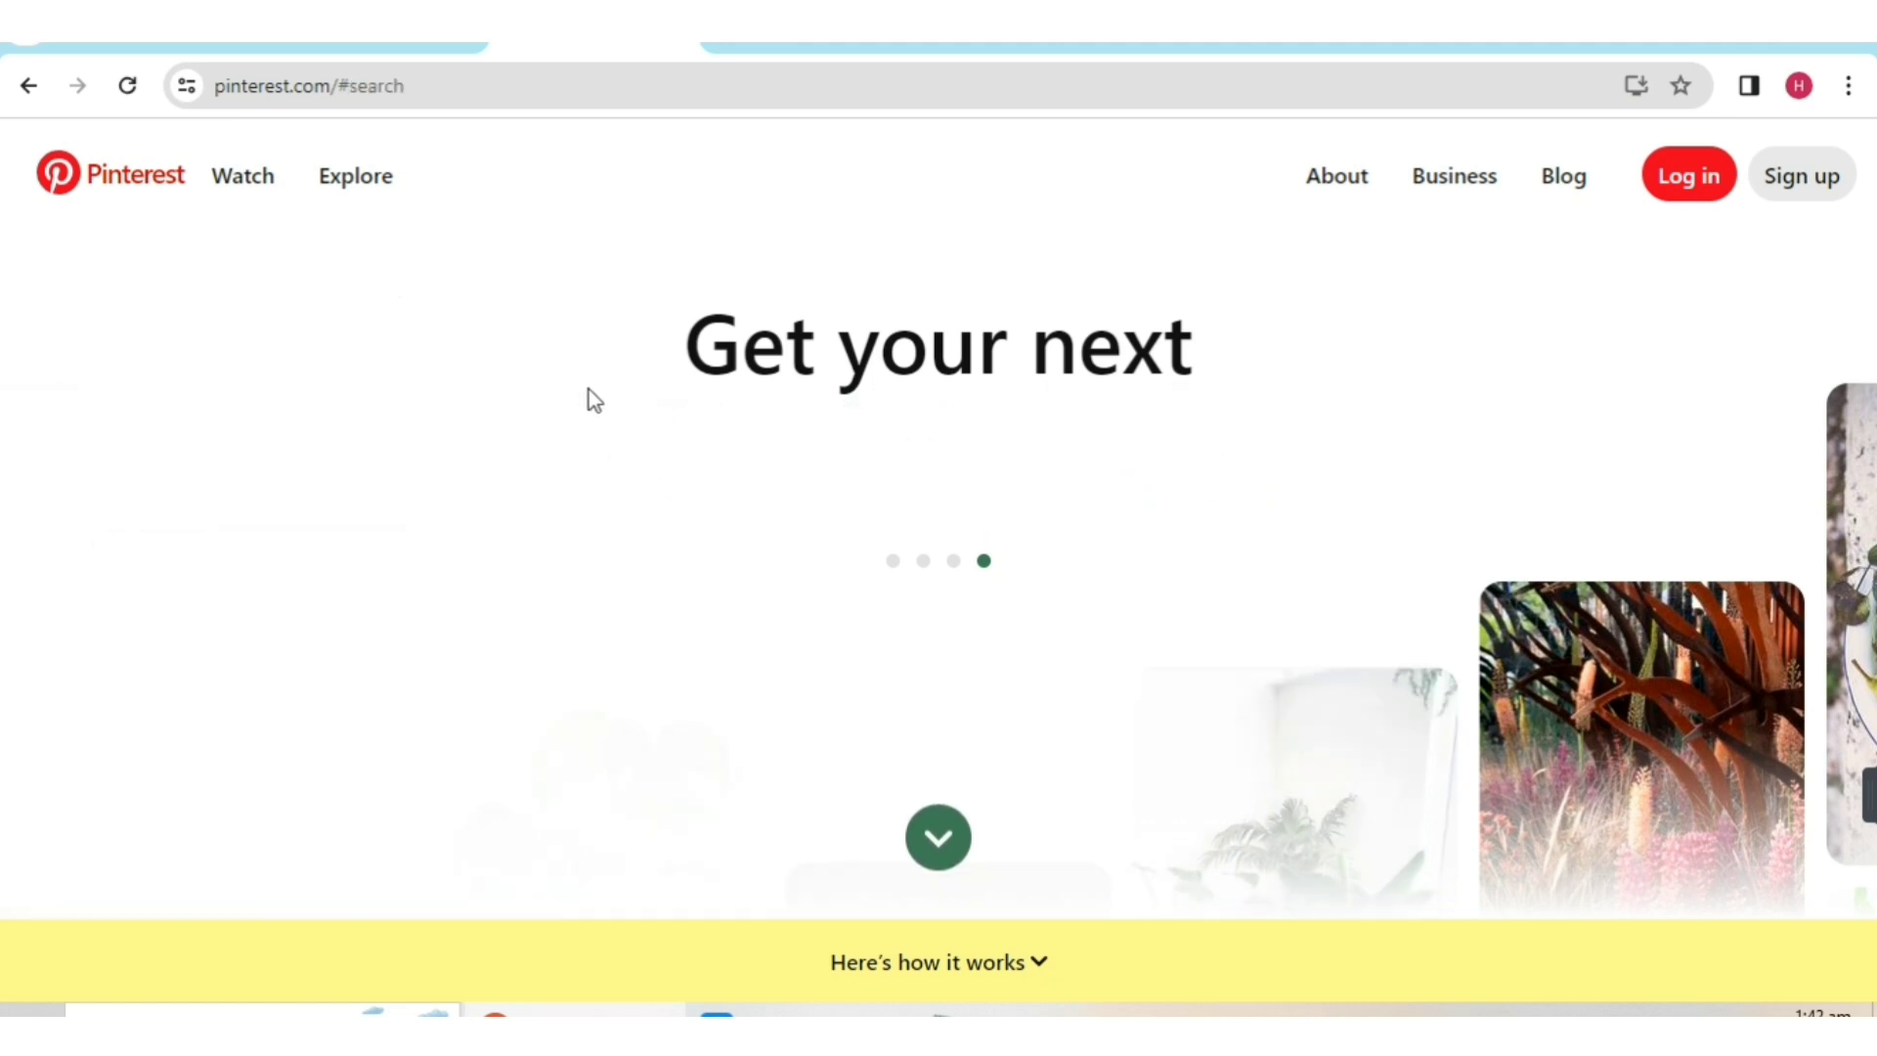
scroll(711, 514, "up", 1)
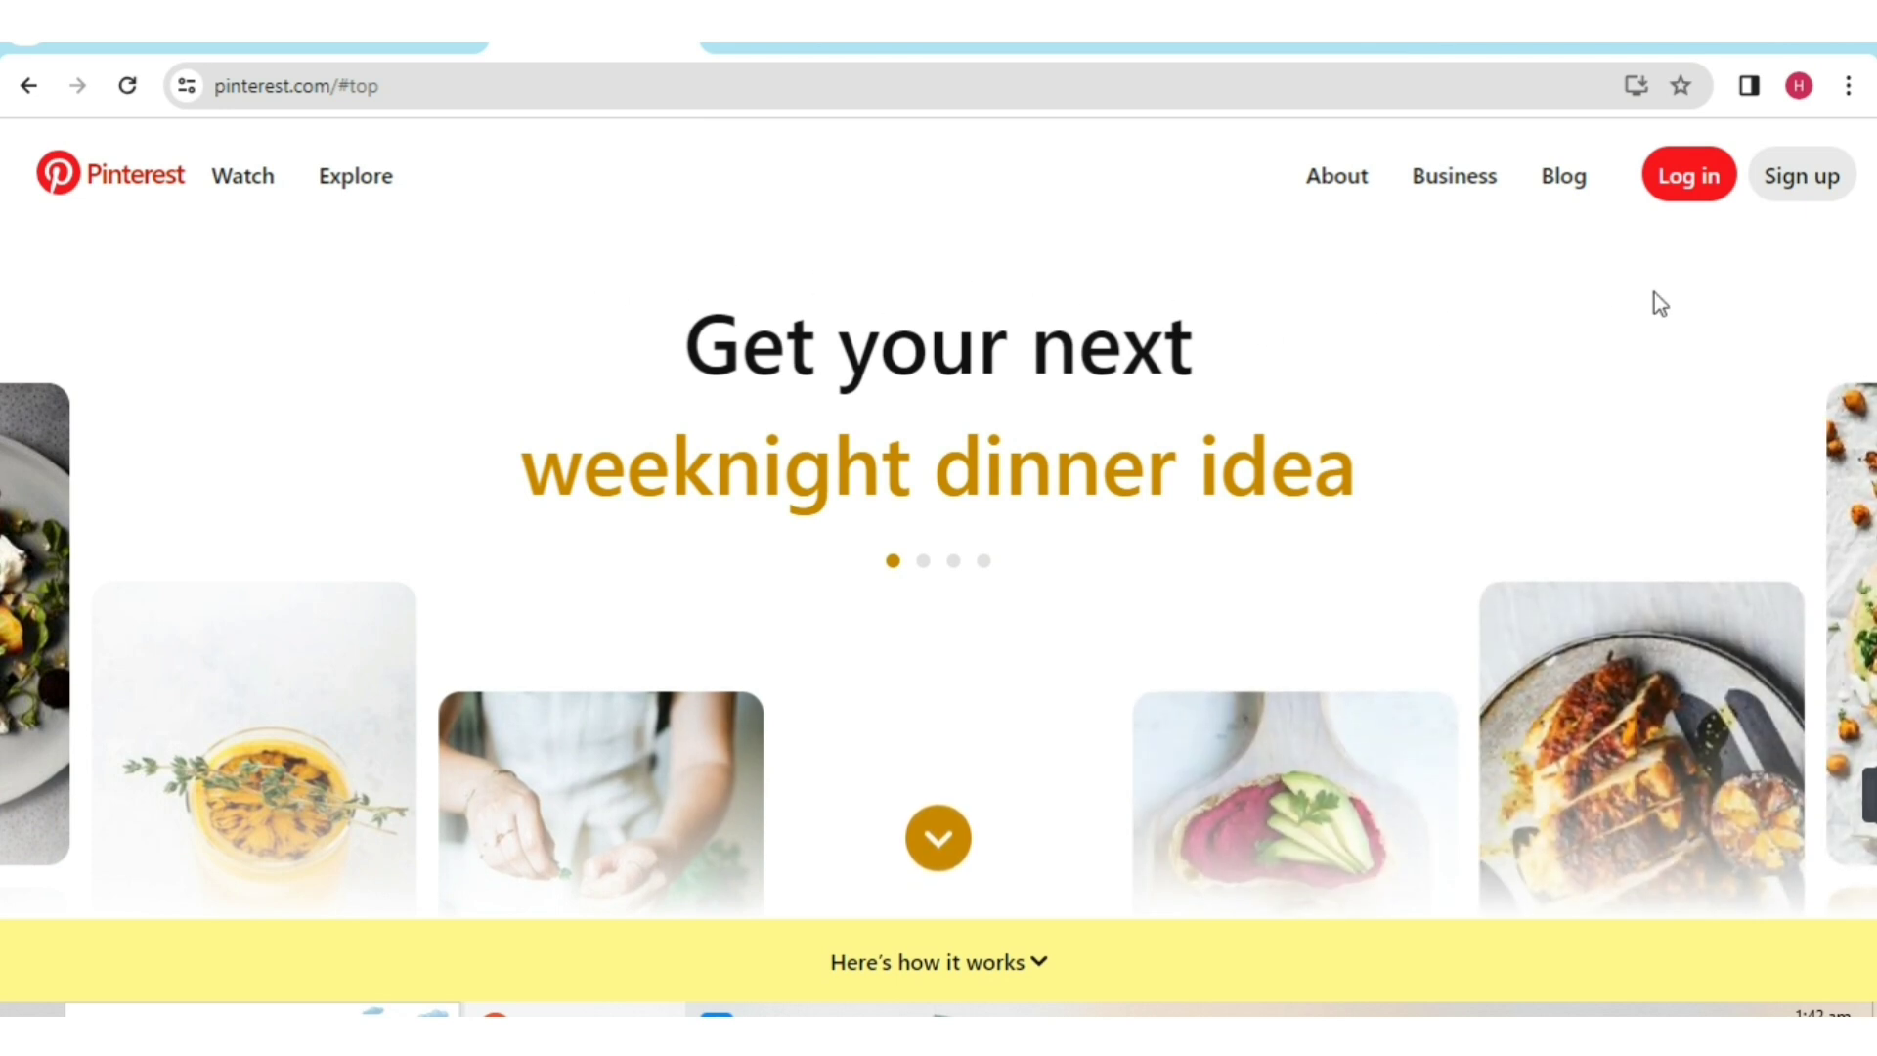
- Sign up for Pinterest with the listed Google account and confirm the sign-in
left_click(1789, 178)
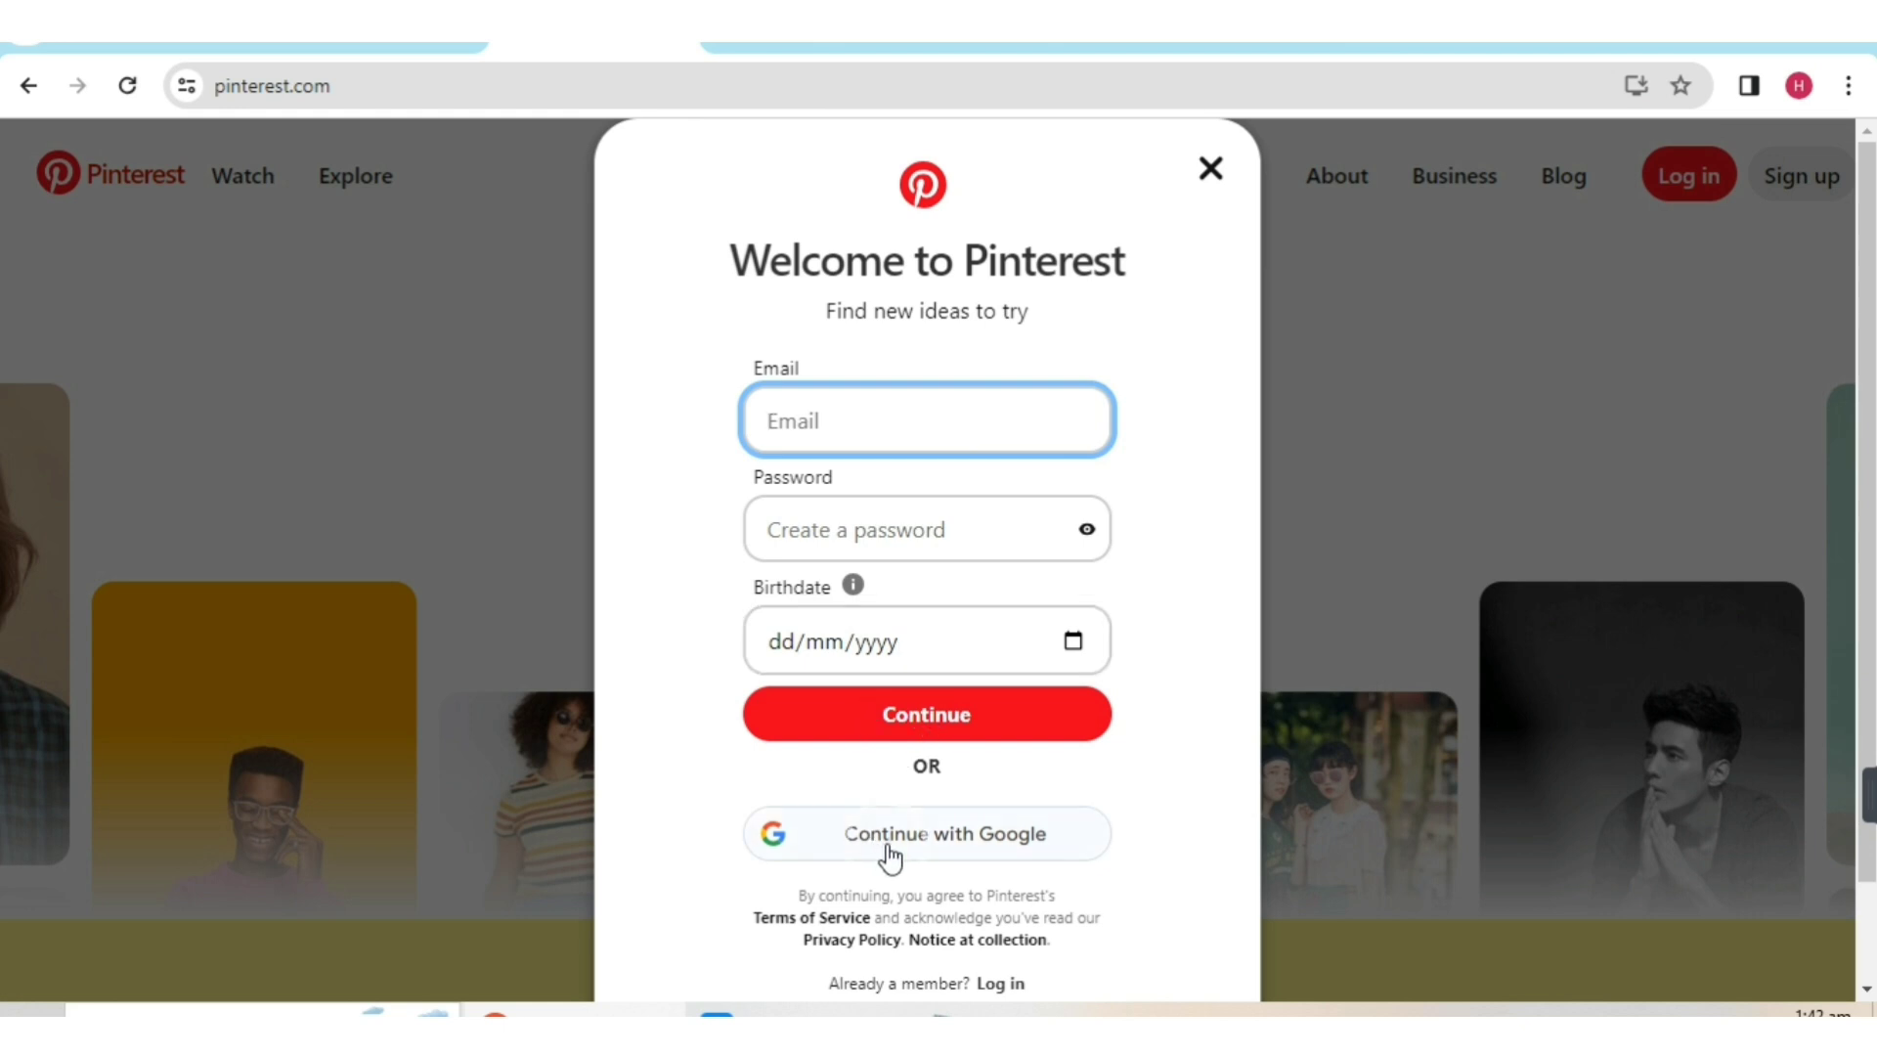
left_click(946, 839)
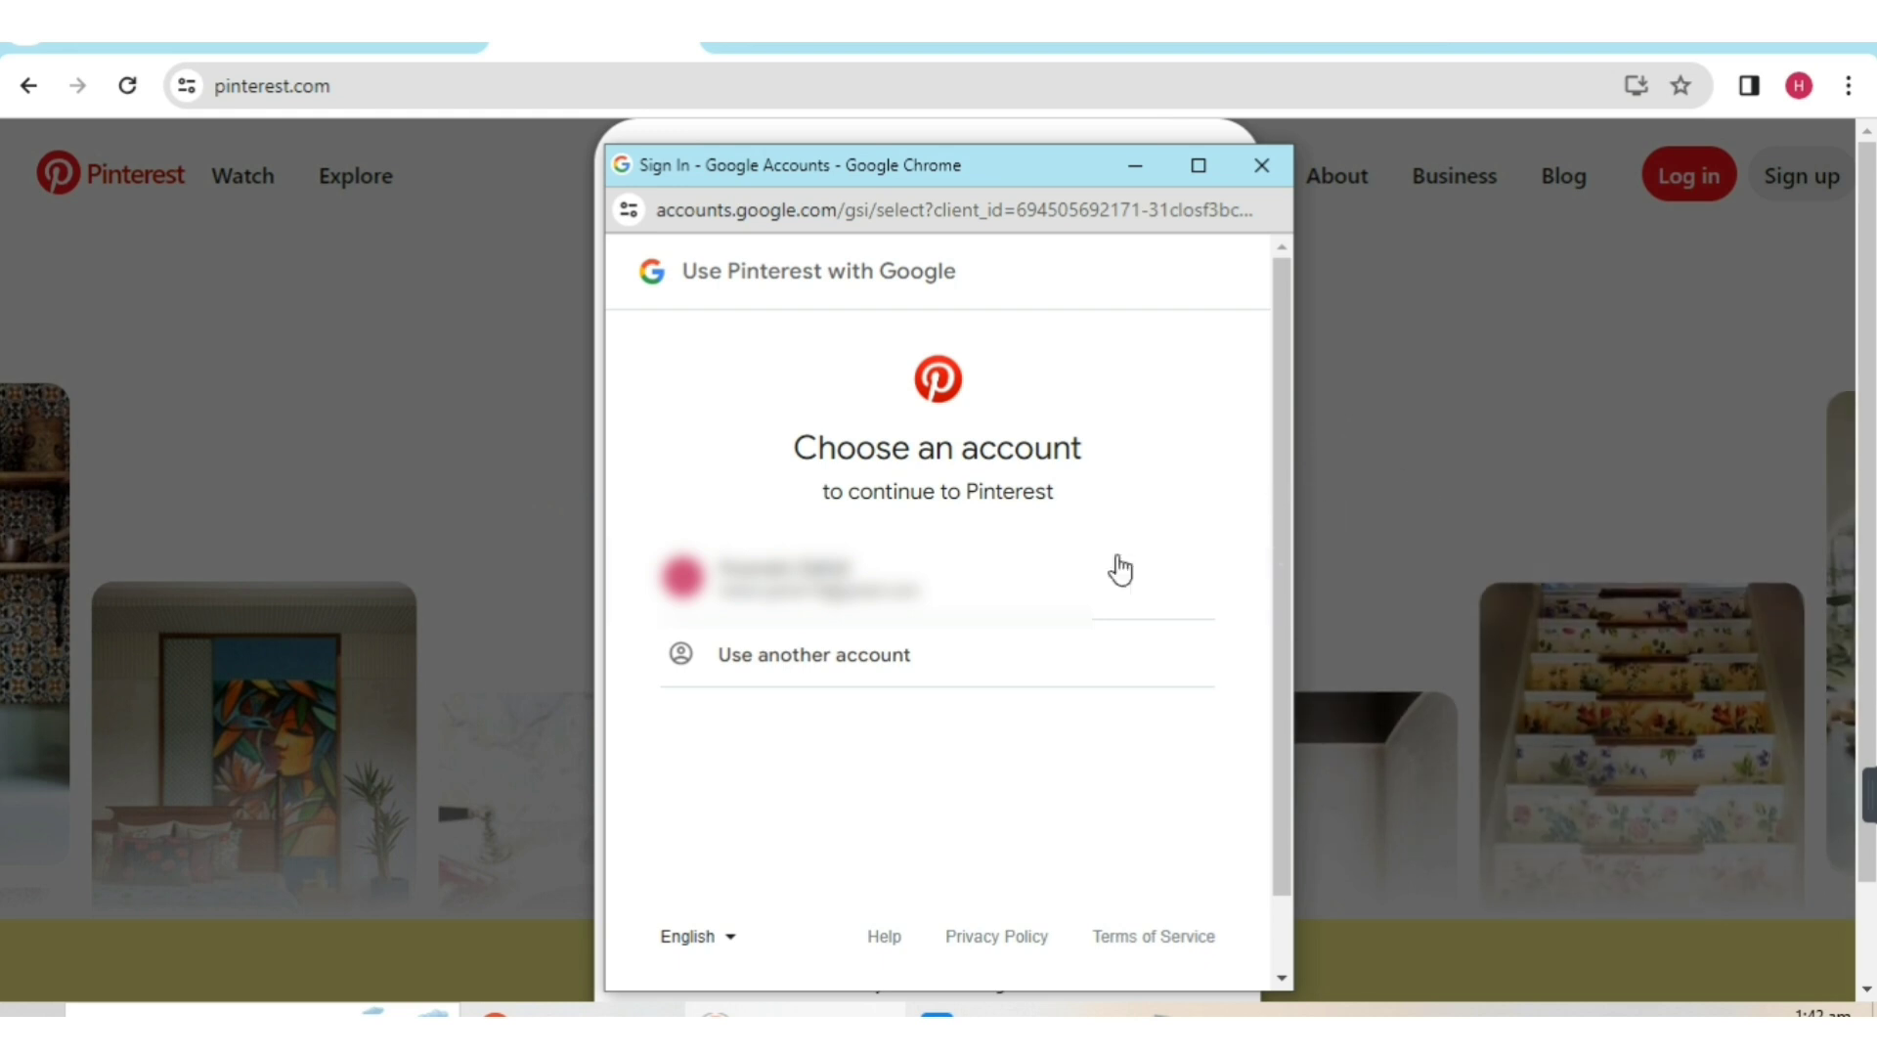
left_click(909, 572)
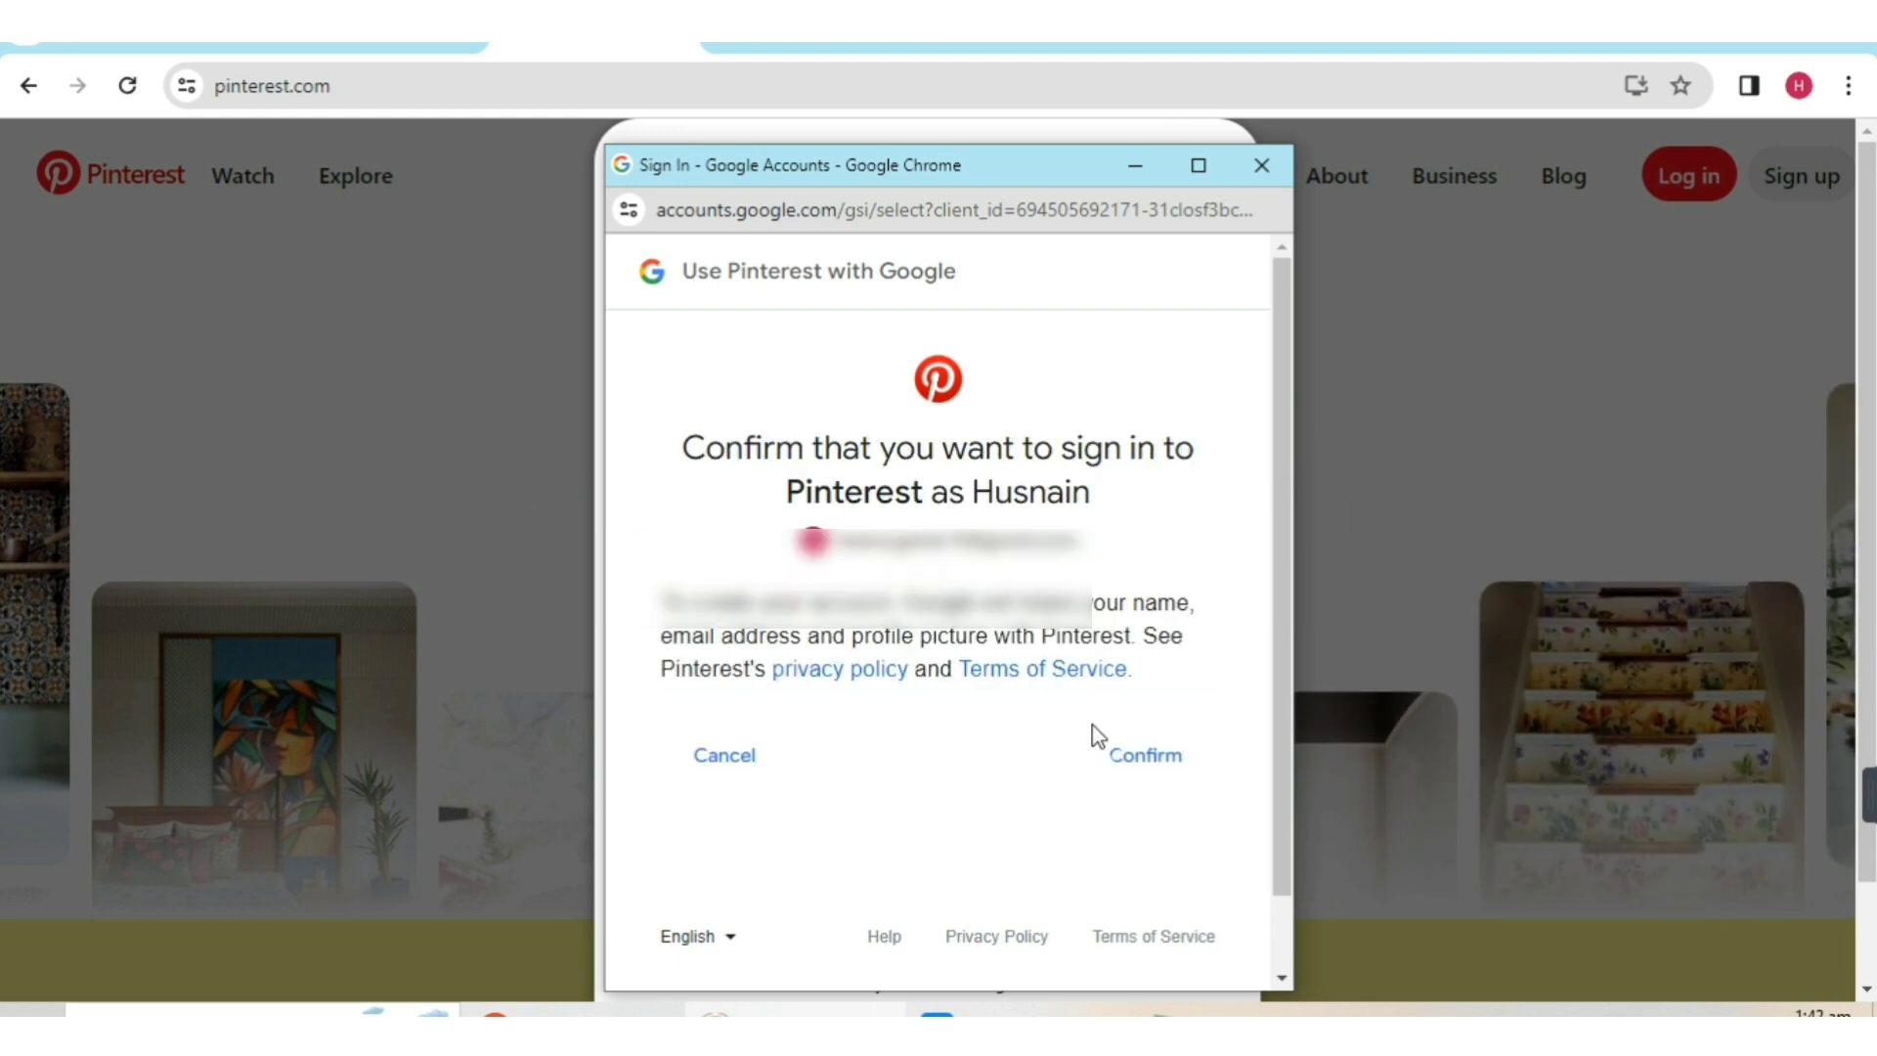
left_click(1154, 756)
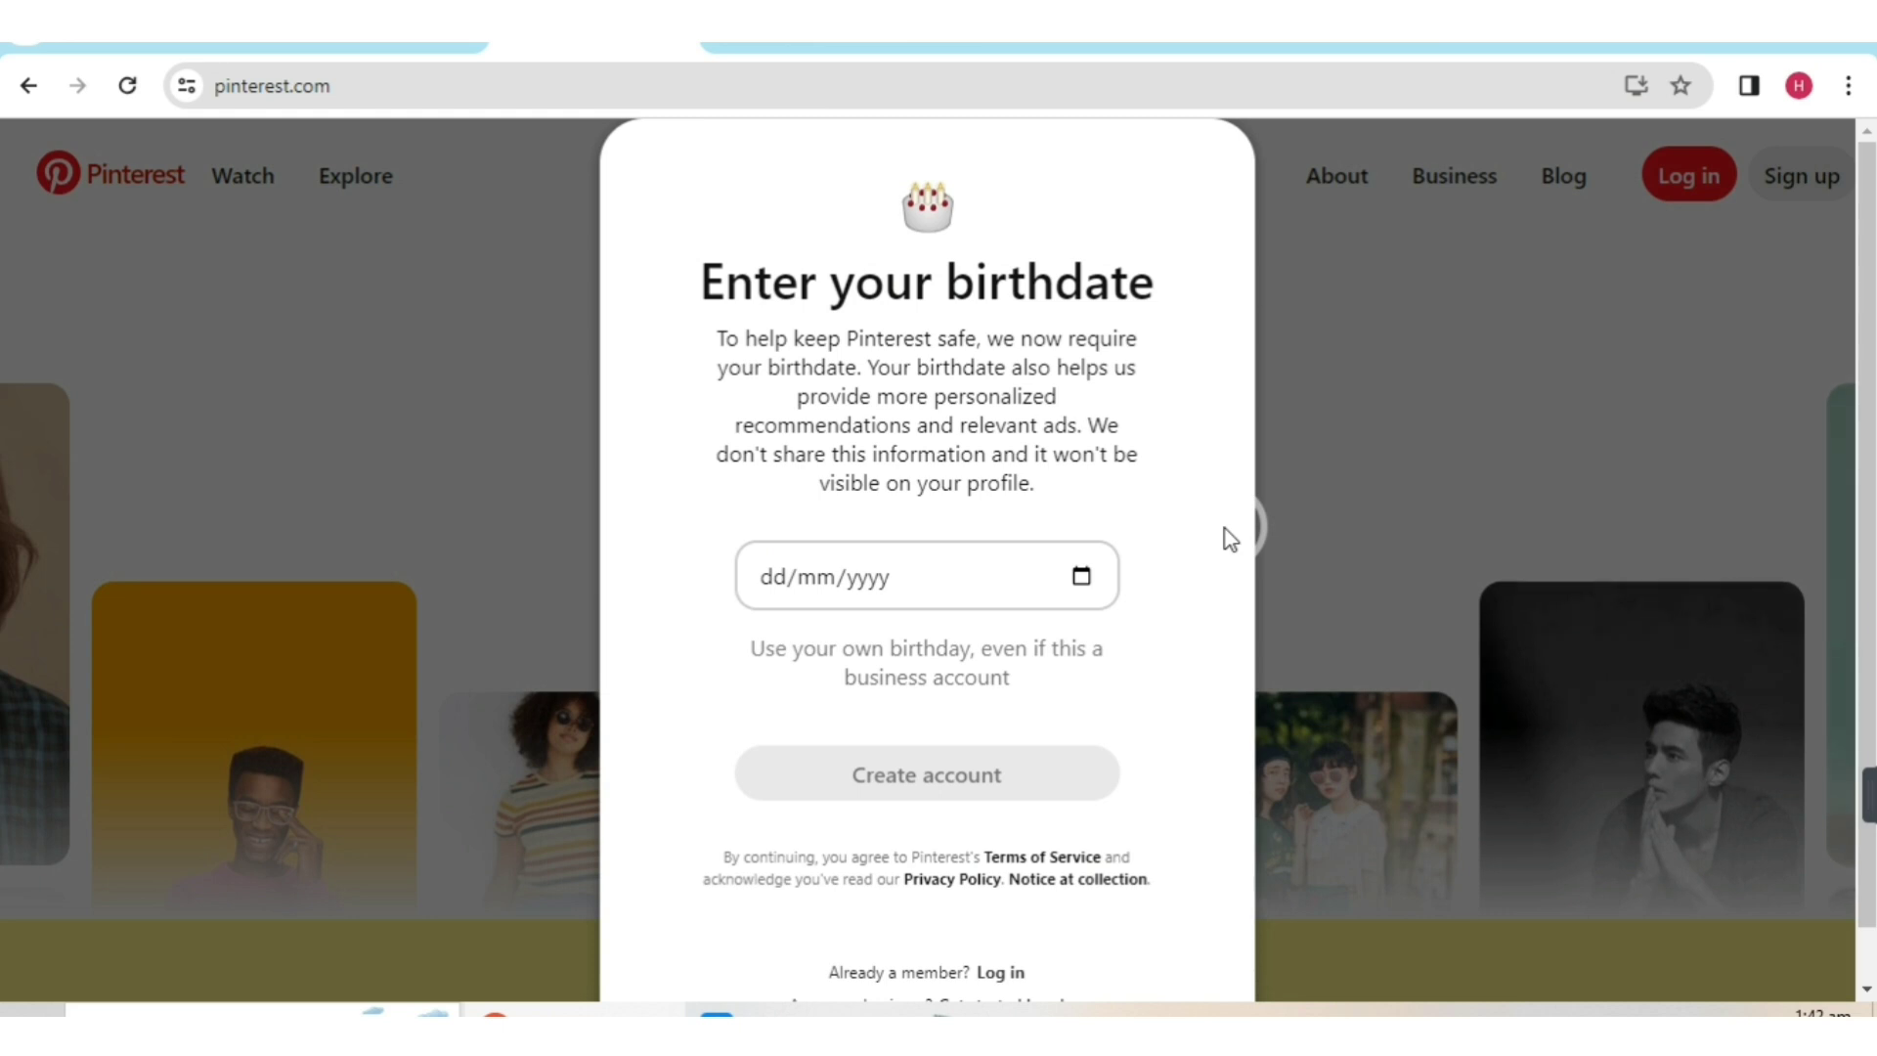
- Enter the account holder's date of birth in the Pinterest birthdate form
left_click(775, 579)
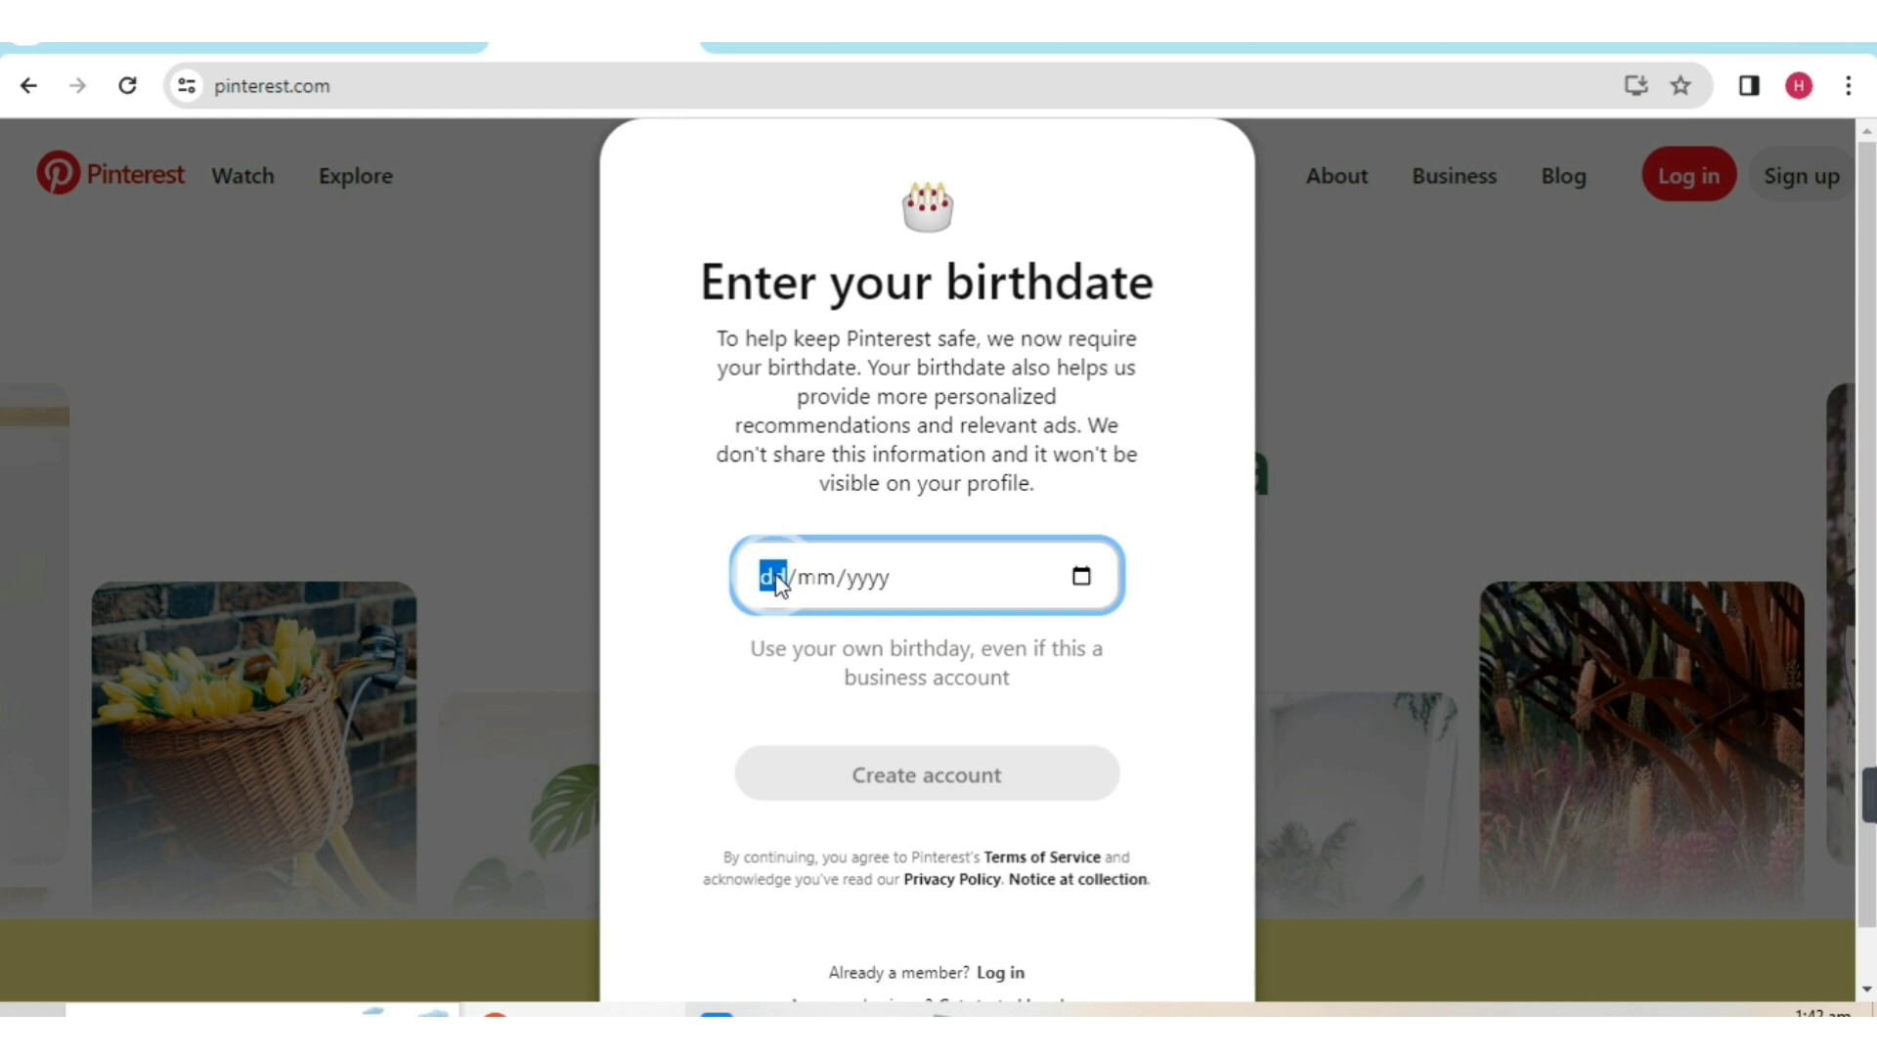
type("12/02/")
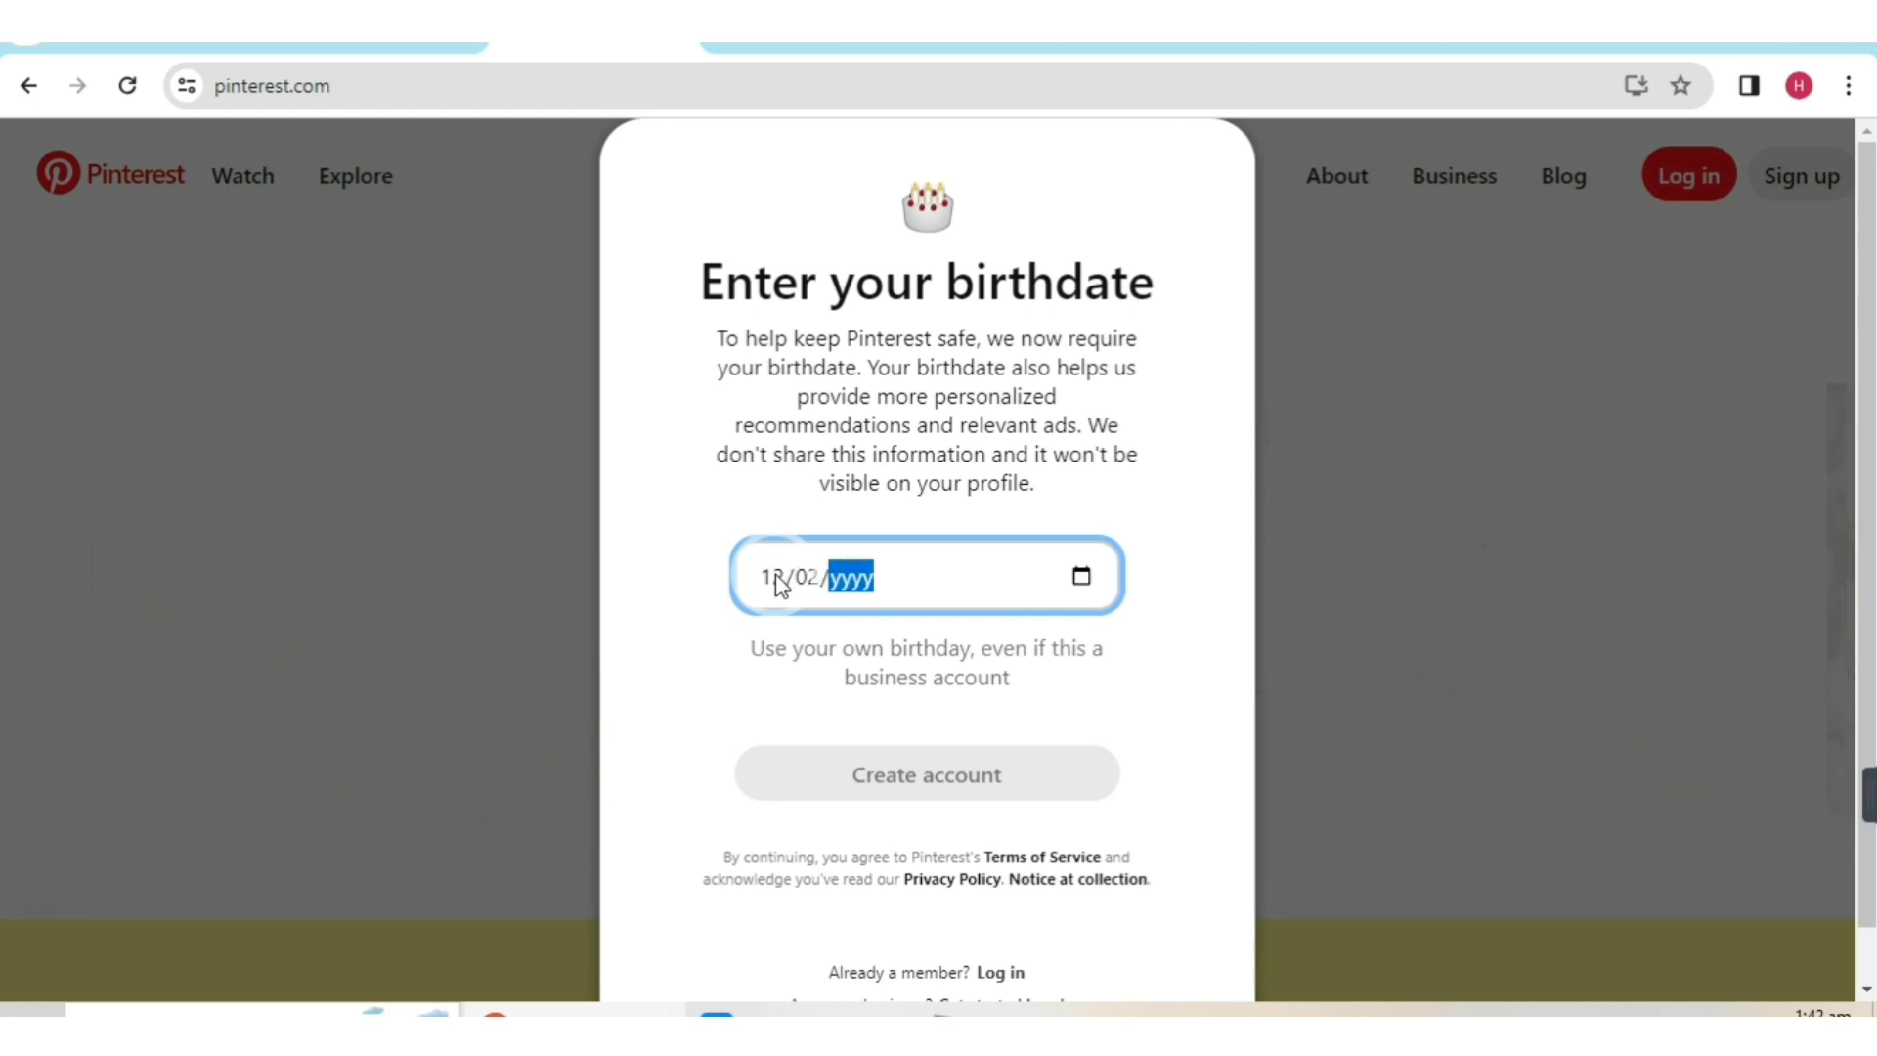
type("1987")
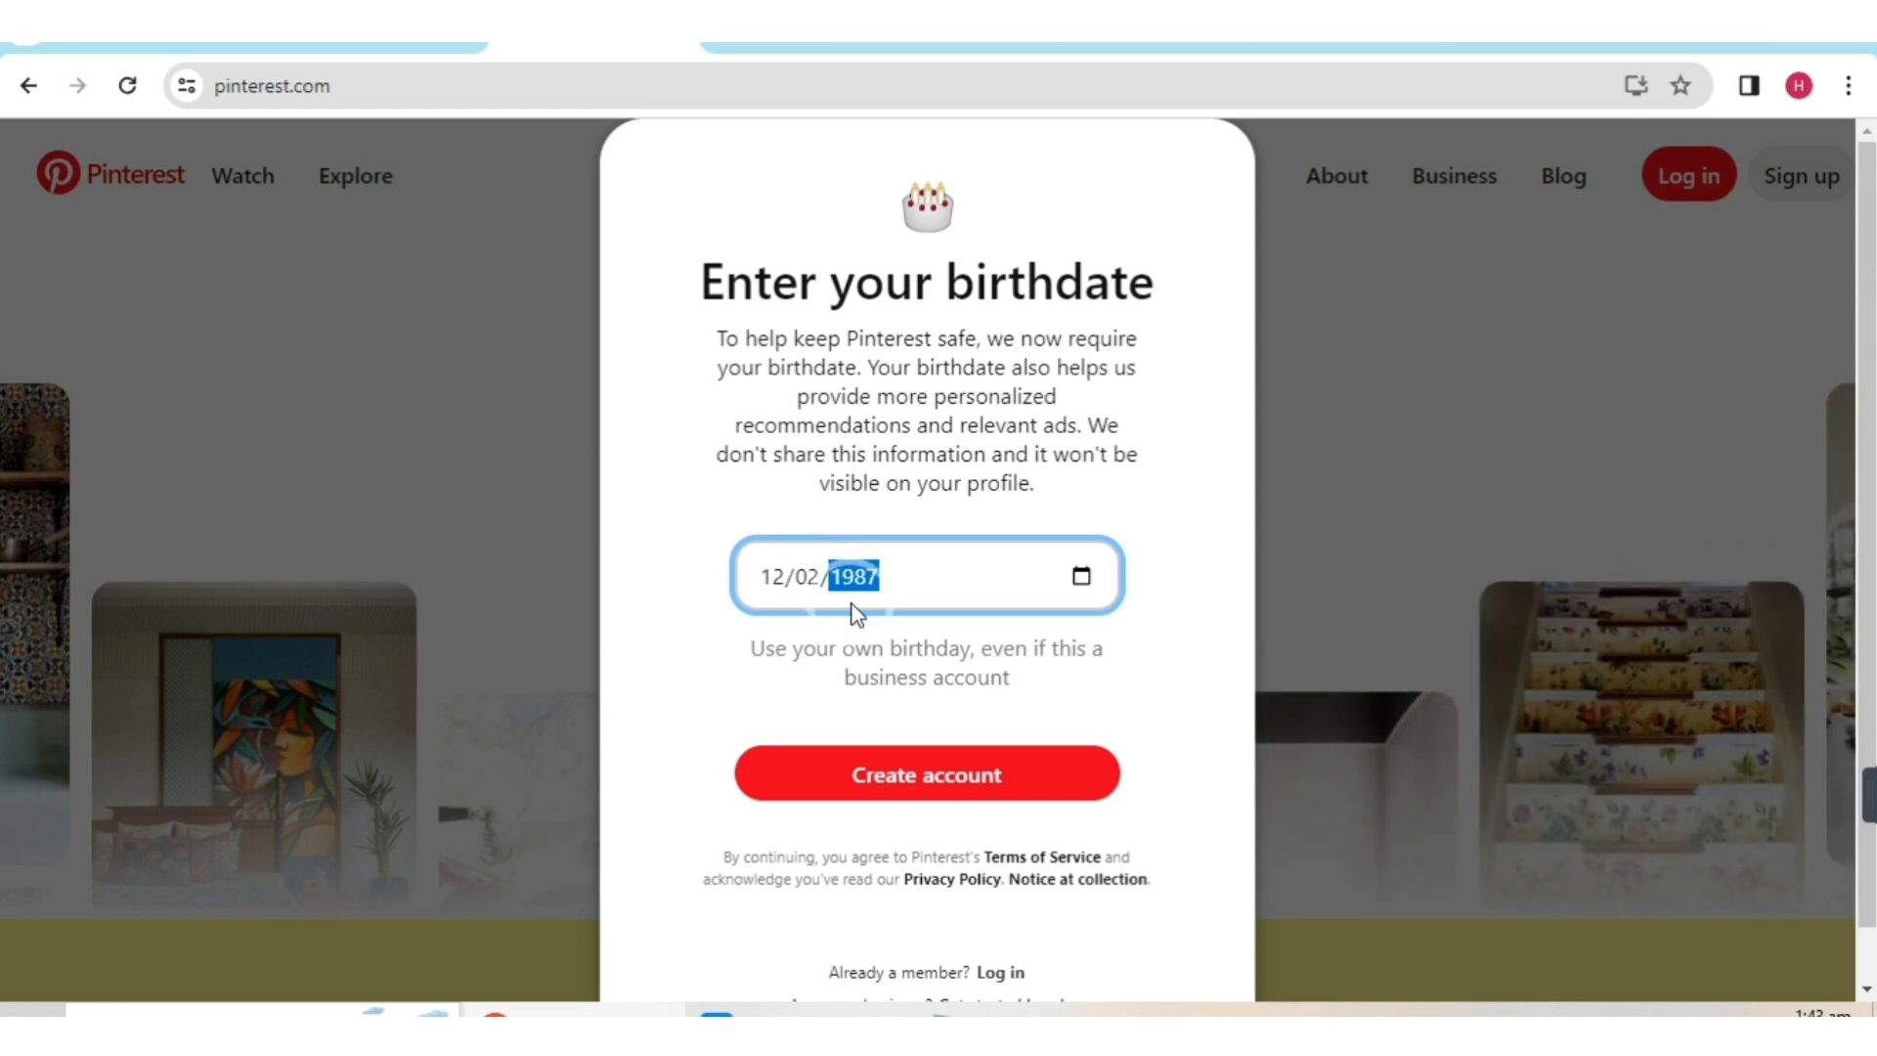
- Create the account and complete the profile questions with gender Male, language English (US) and country Pakistan
left_click(933, 770)
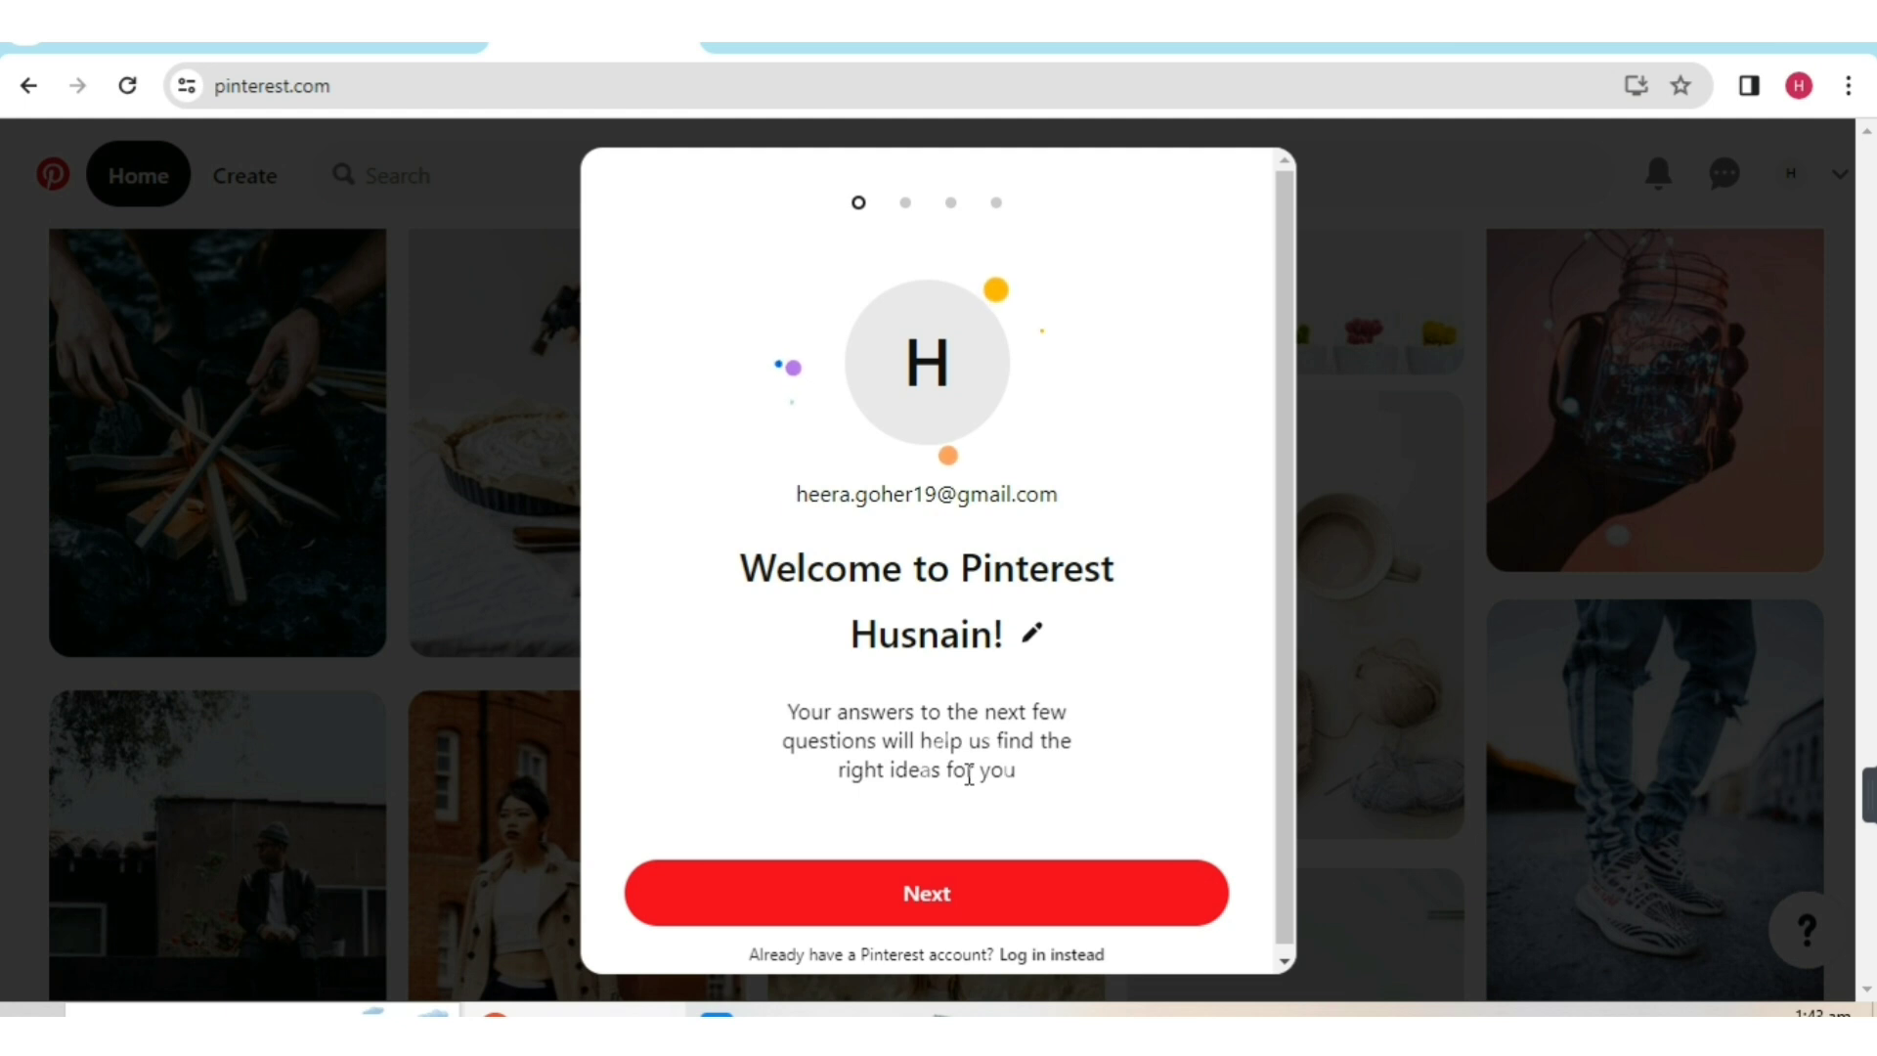
left_click(959, 919)
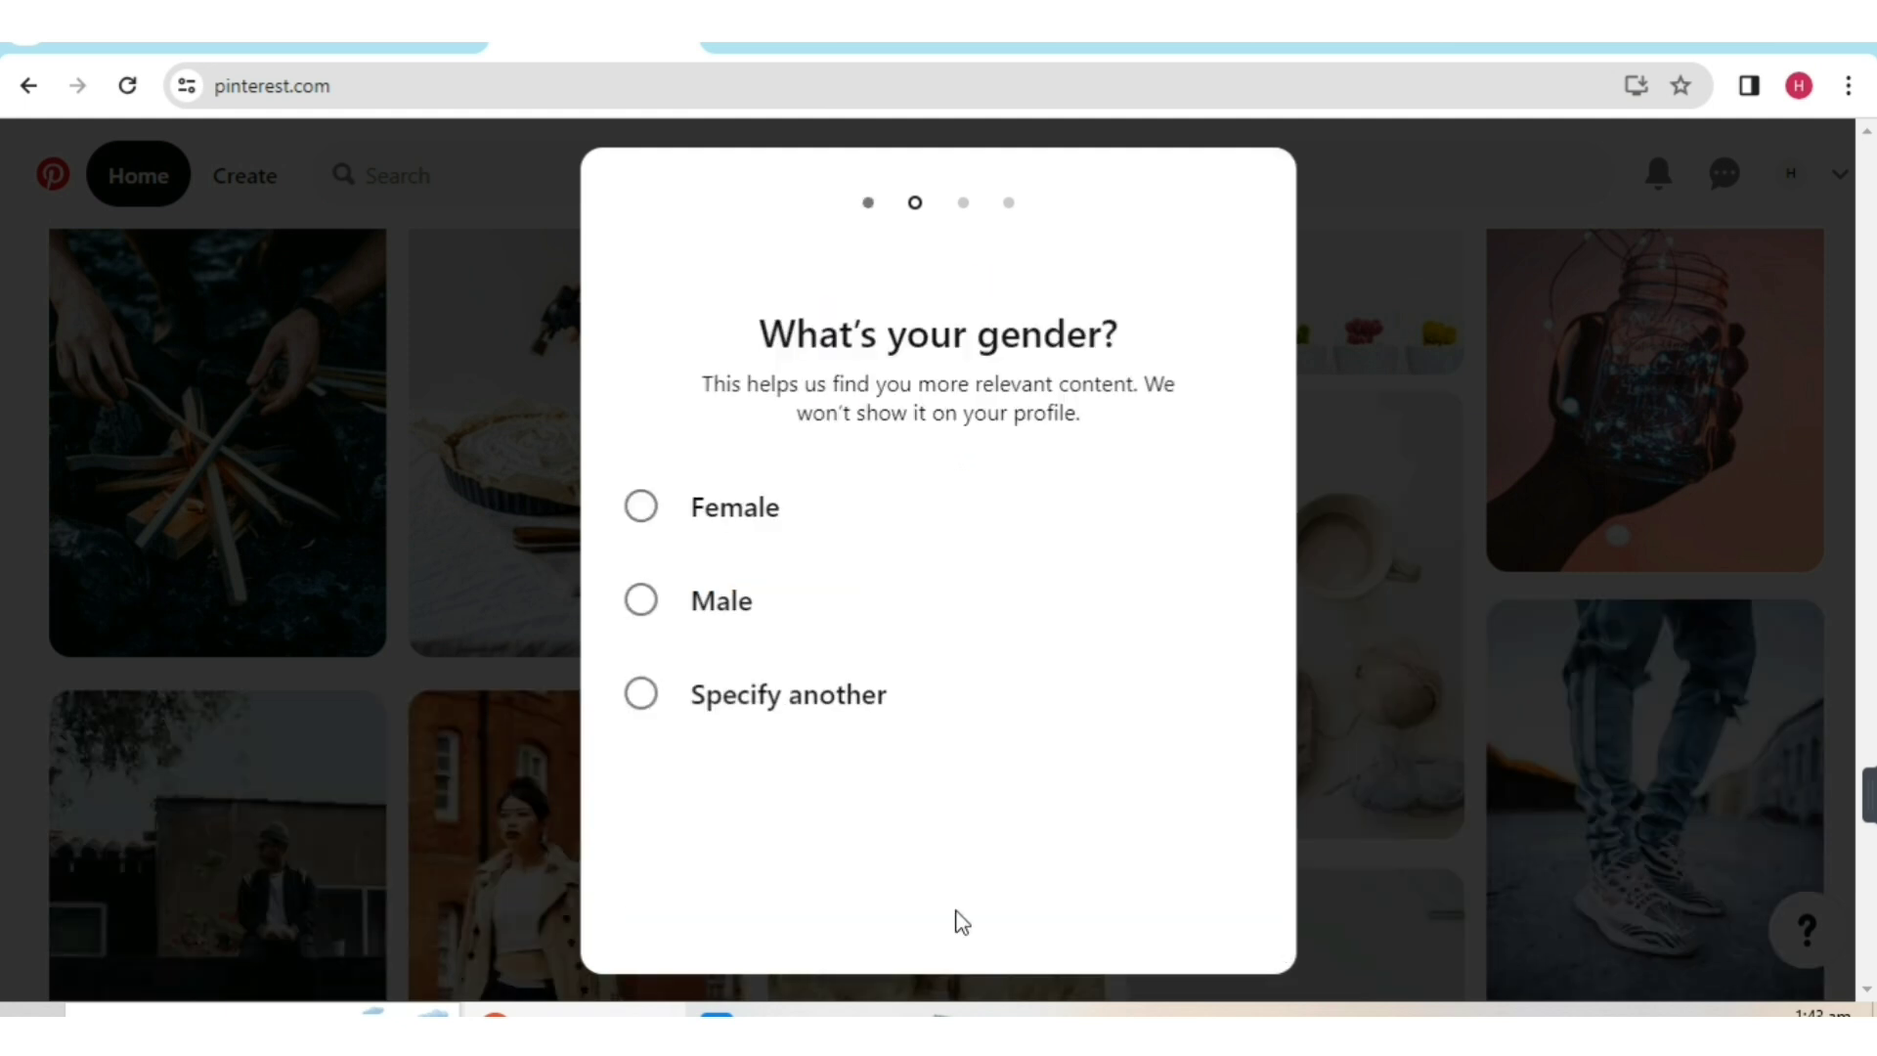
left_click(693, 612)
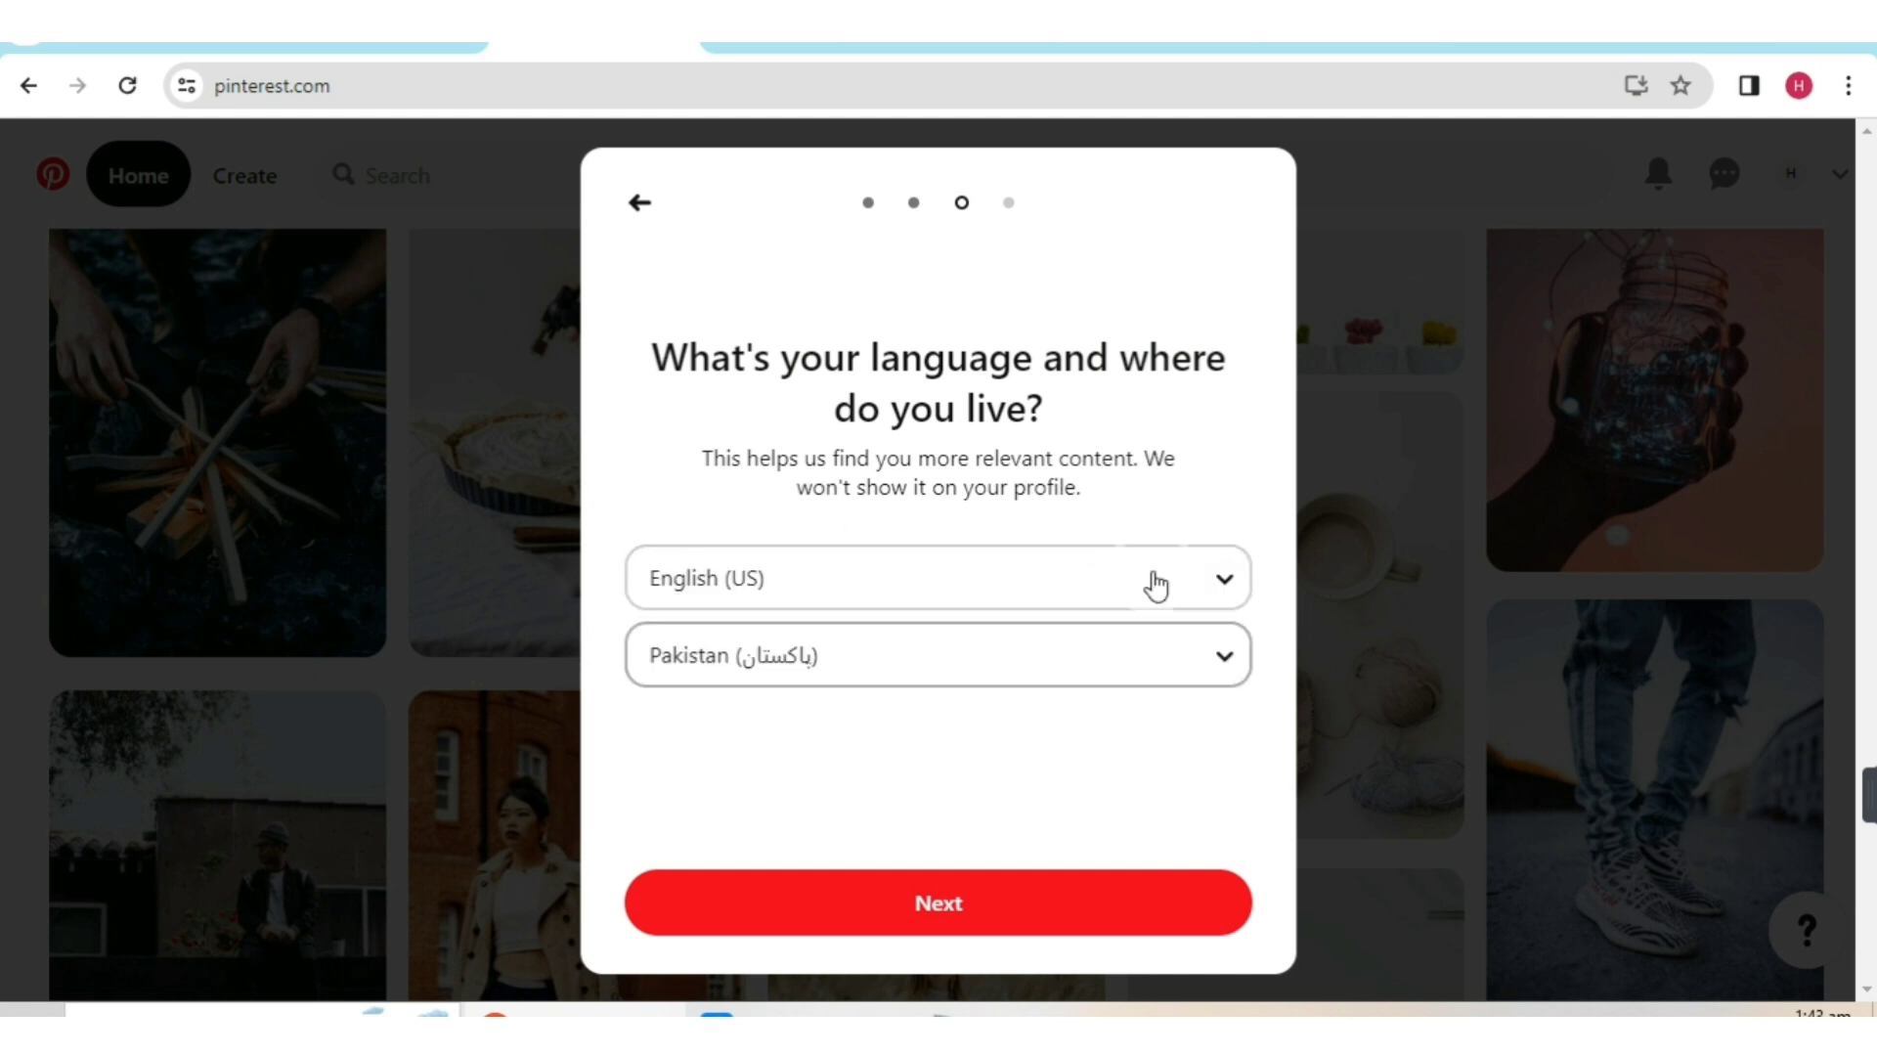
left_click(935, 917)
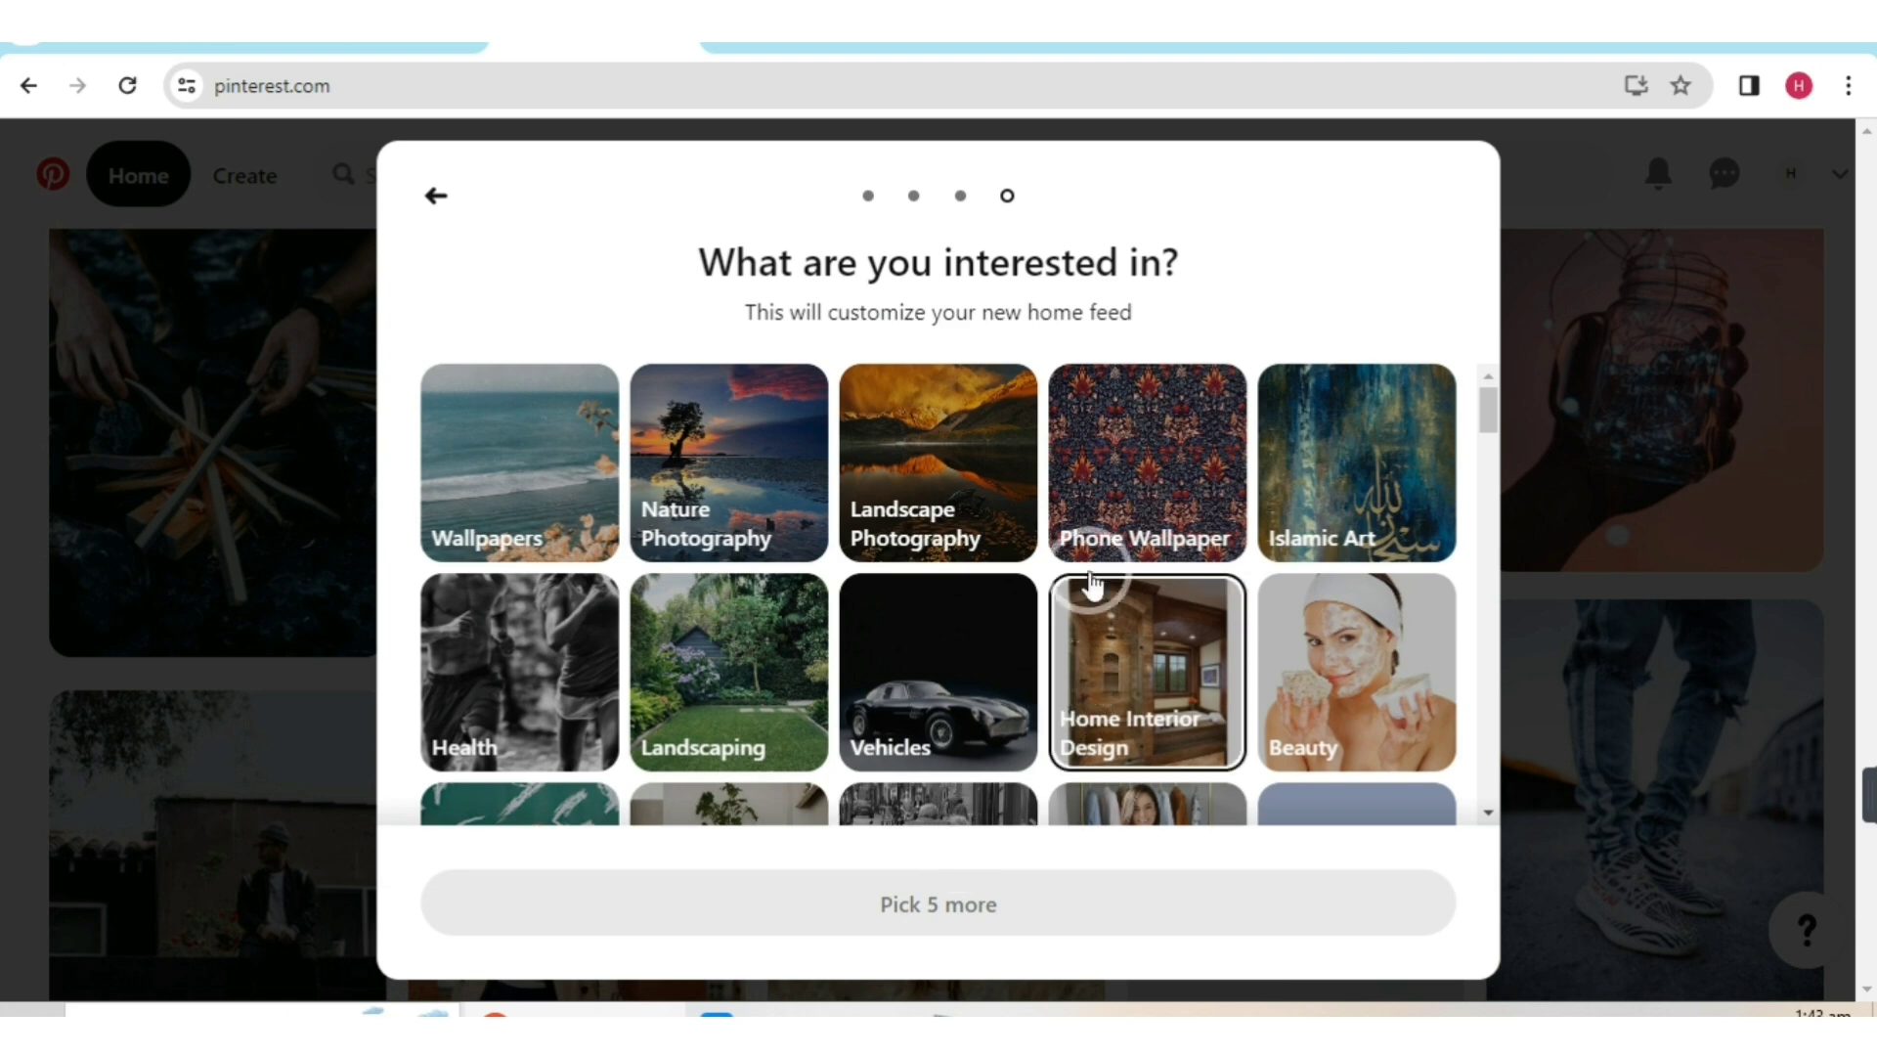
- Choose Beauty, Nature Photography, Health and Education as interests for the new home feed
scroll(1094, 587, "down", 3)
scroll(1173, 545, "up", 3)
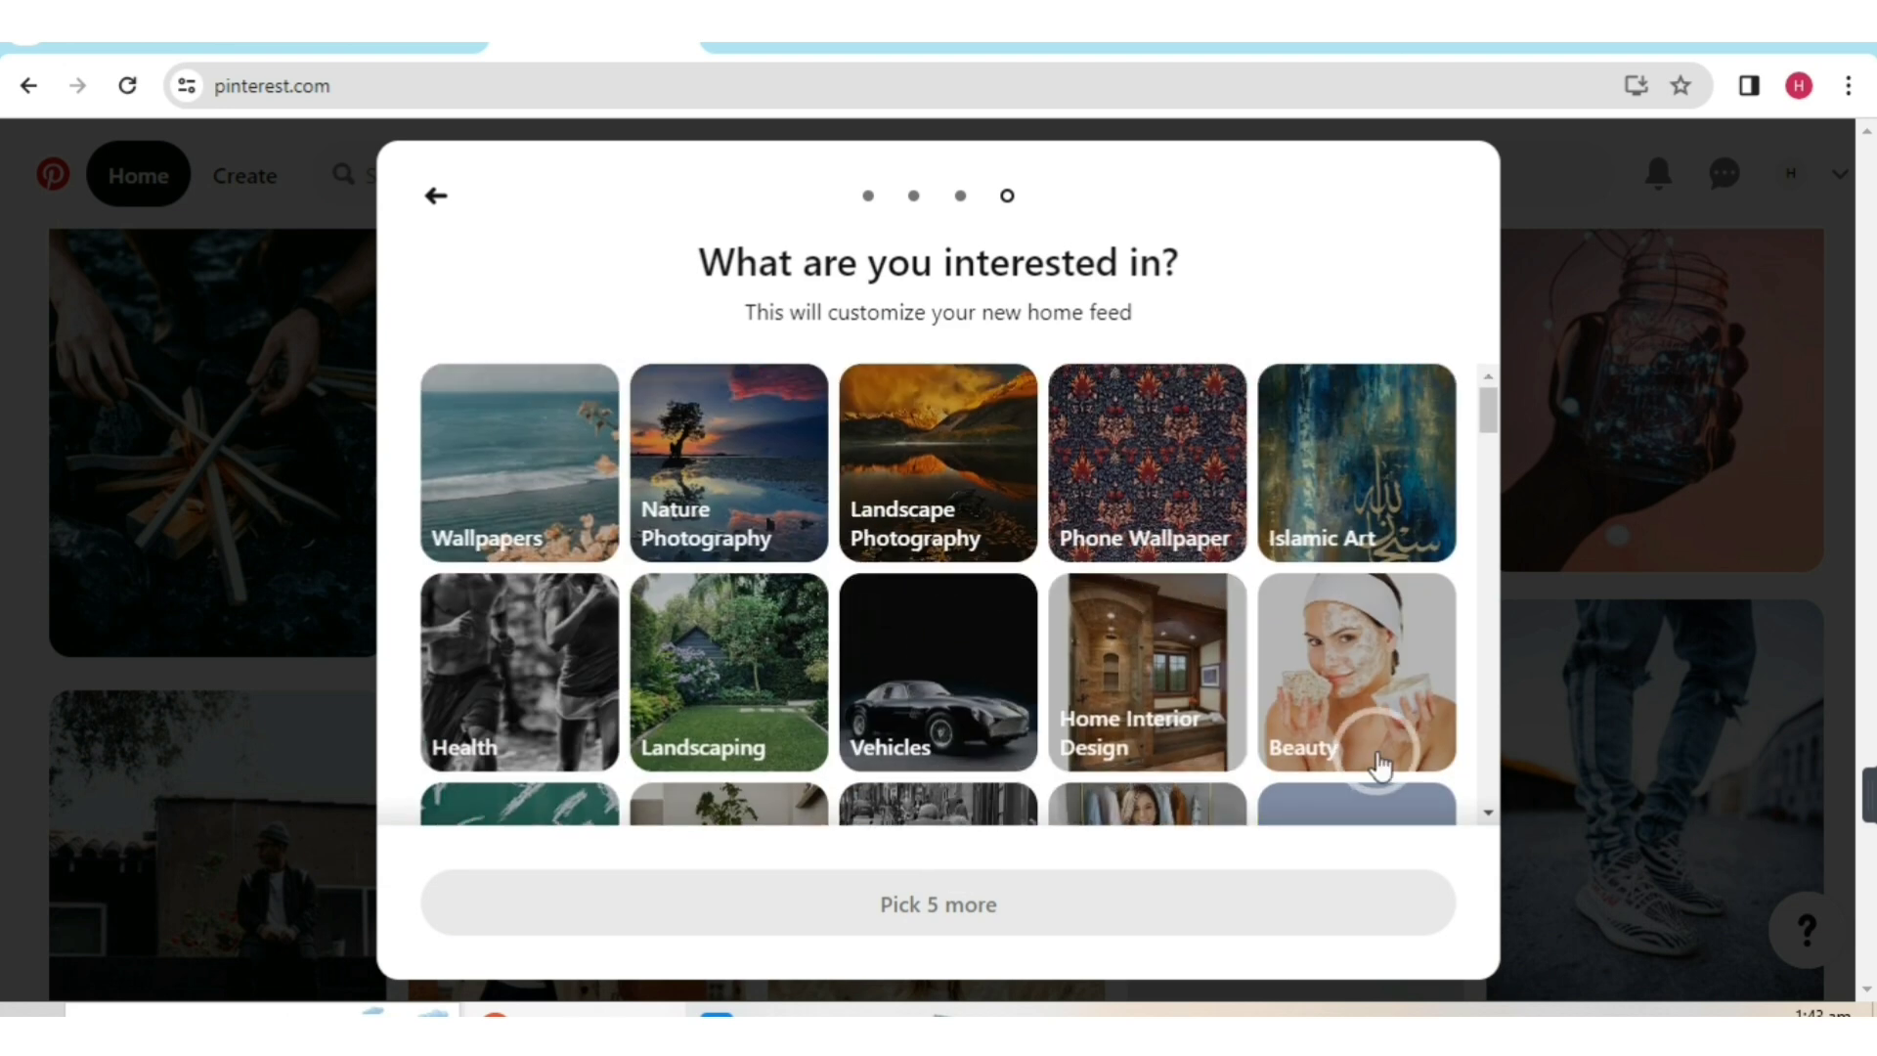
left_click(1354, 699)
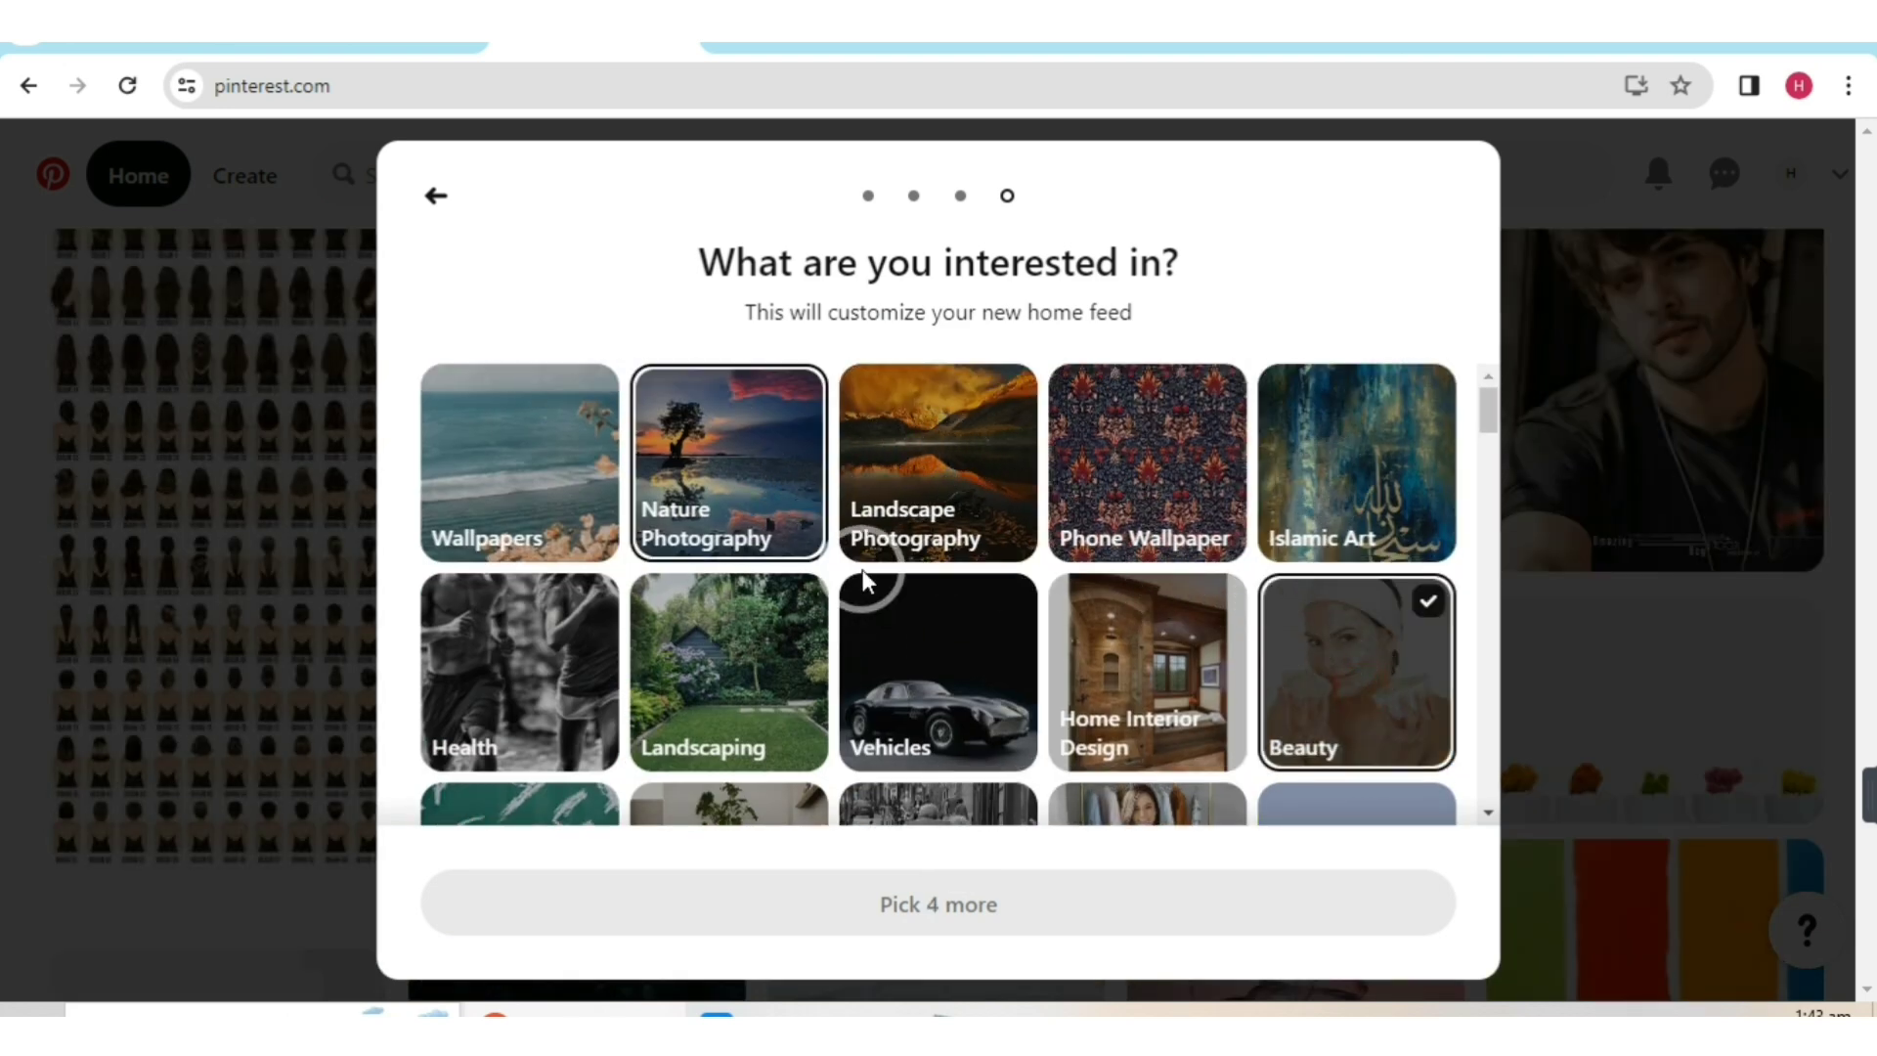
left_click(720, 448)
scroll(895, 533, "down", 1)
scroll(899, 538, "down", 2)
left_click(449, 477)
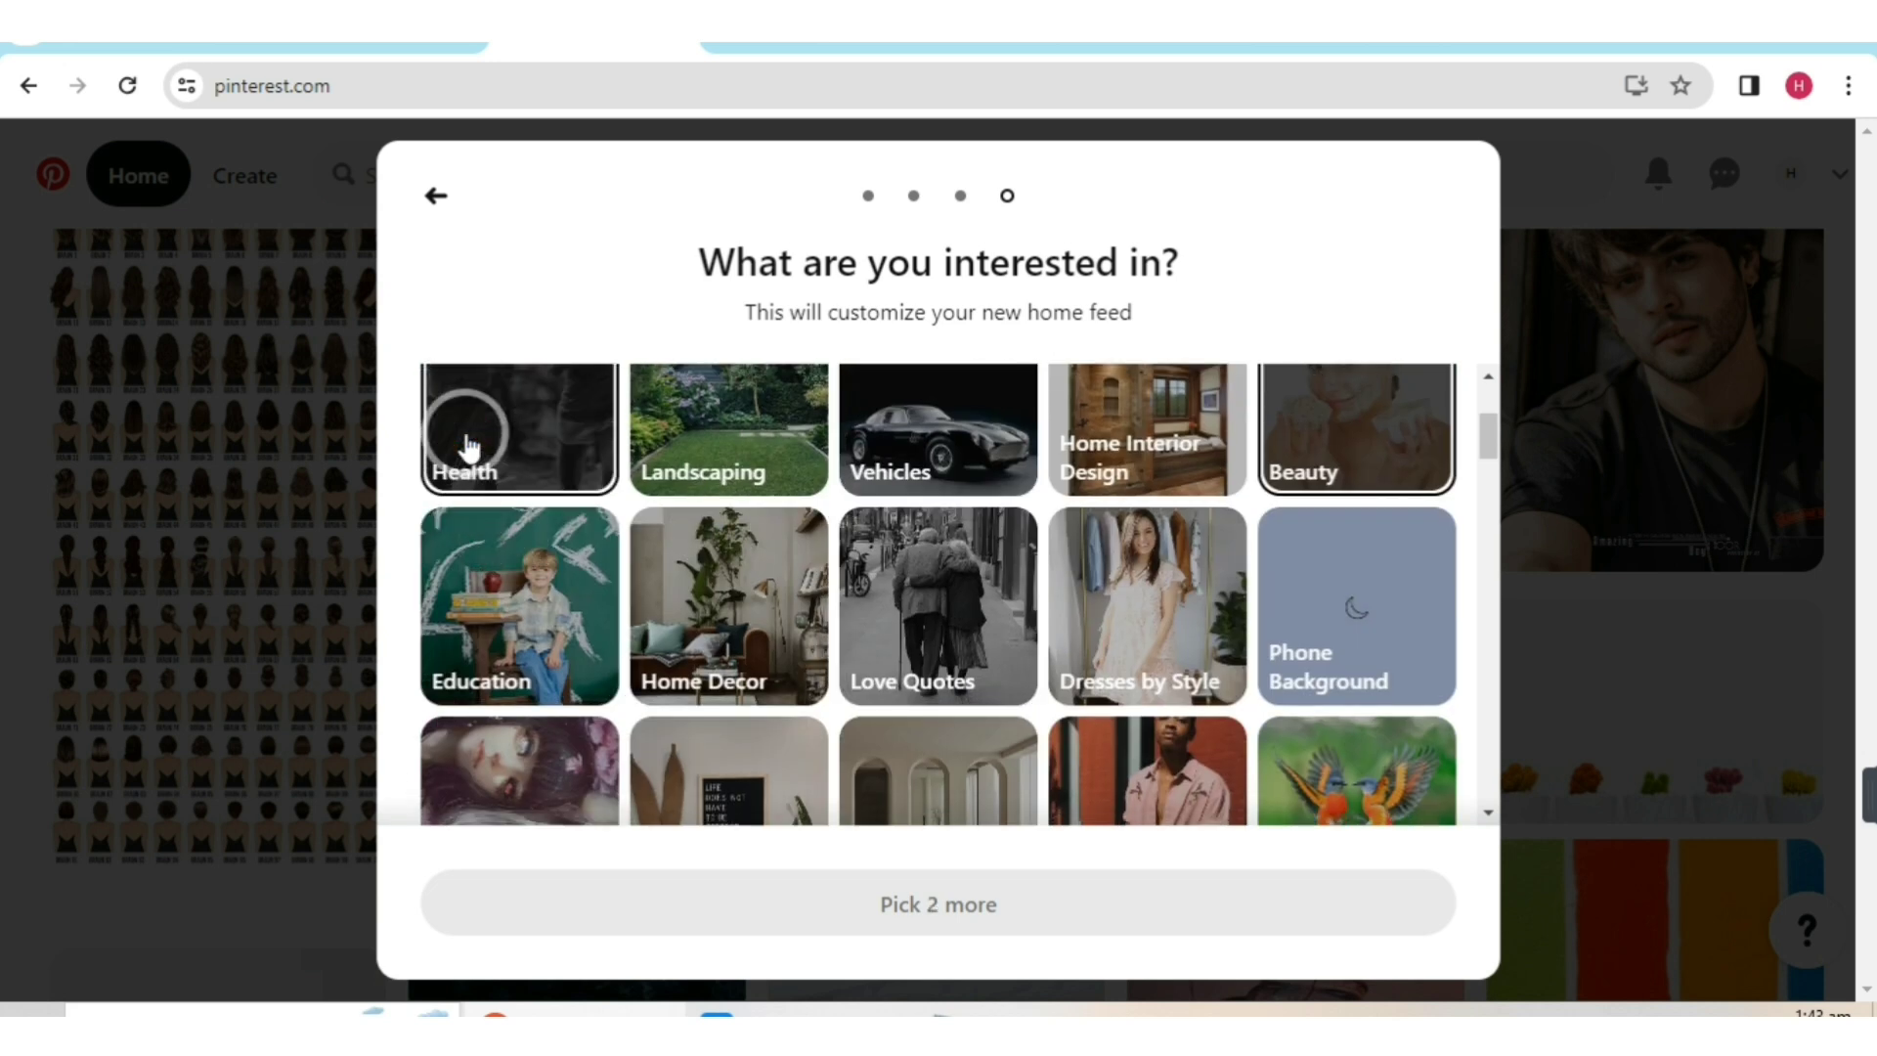
left_click(476, 608)
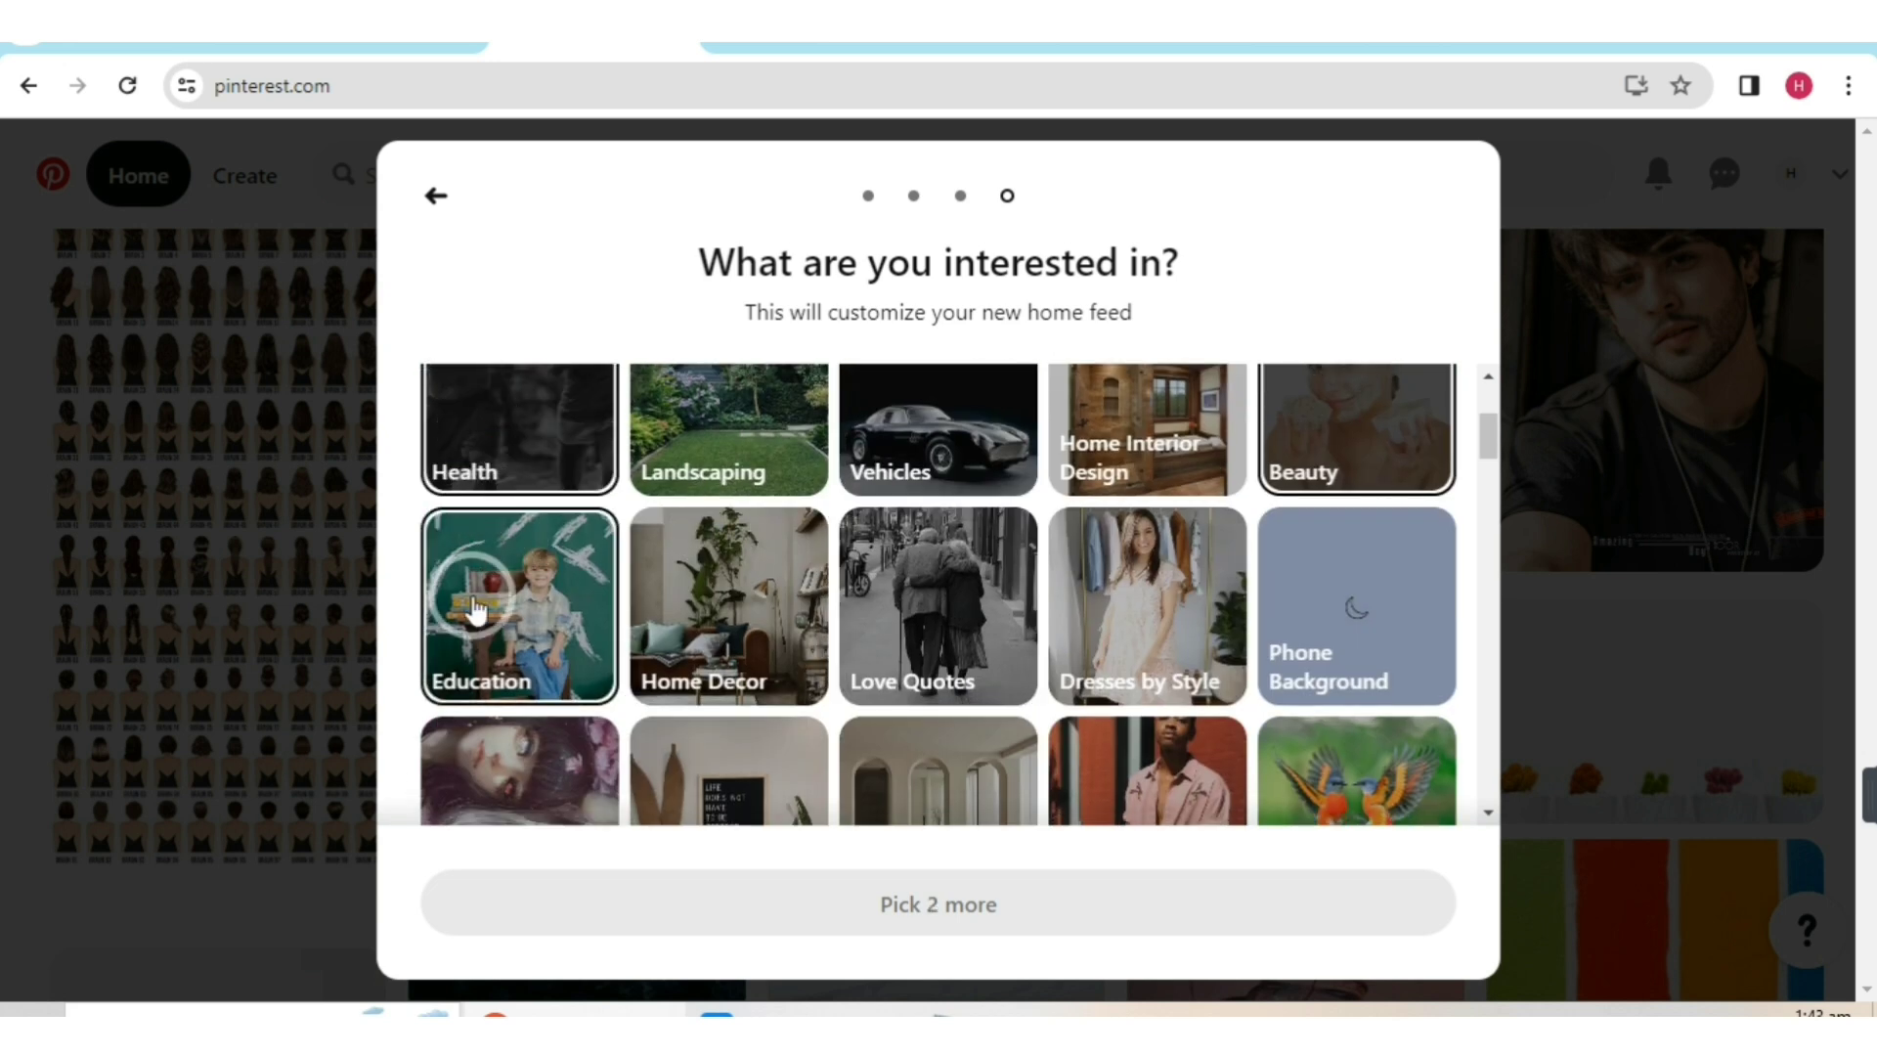
- Add Men's Business Outfits and Food and Drink to the chosen interests and continue to the home feed
scroll(934, 523, "down", 3)
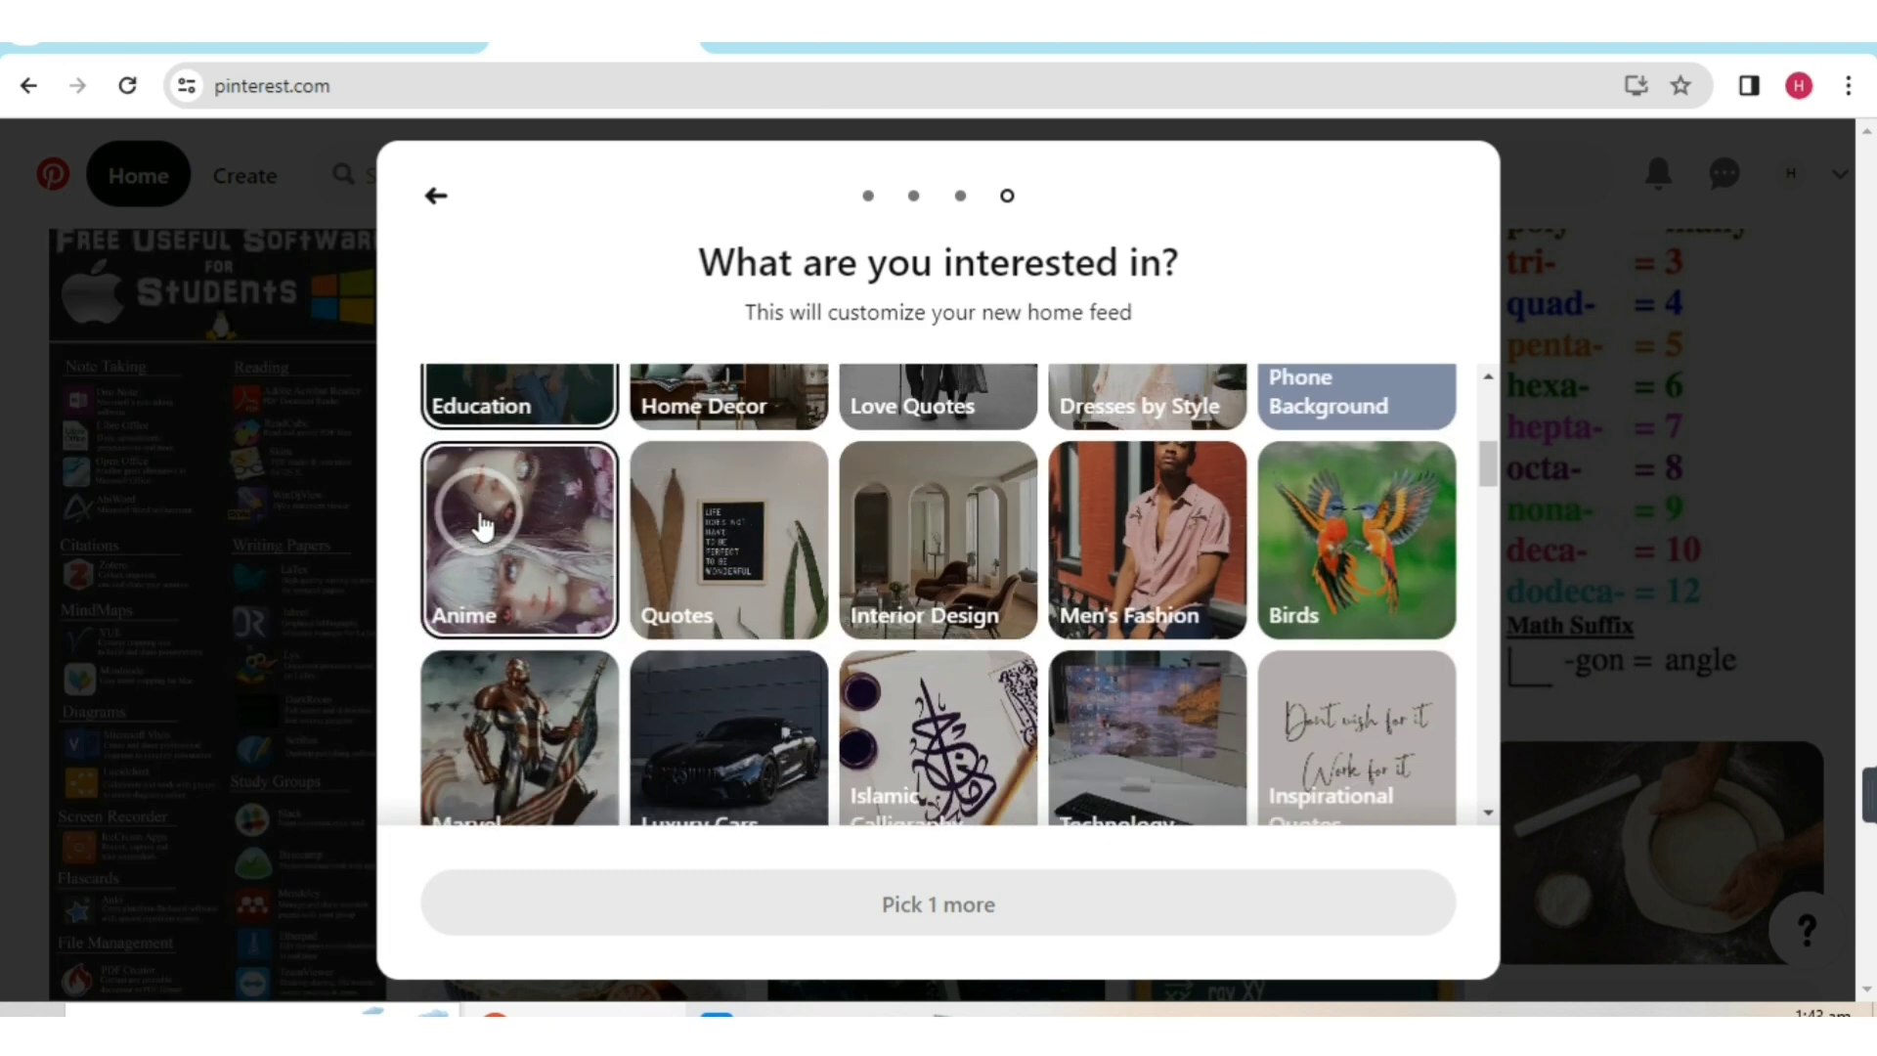
scroll(1186, 550, "down", 2)
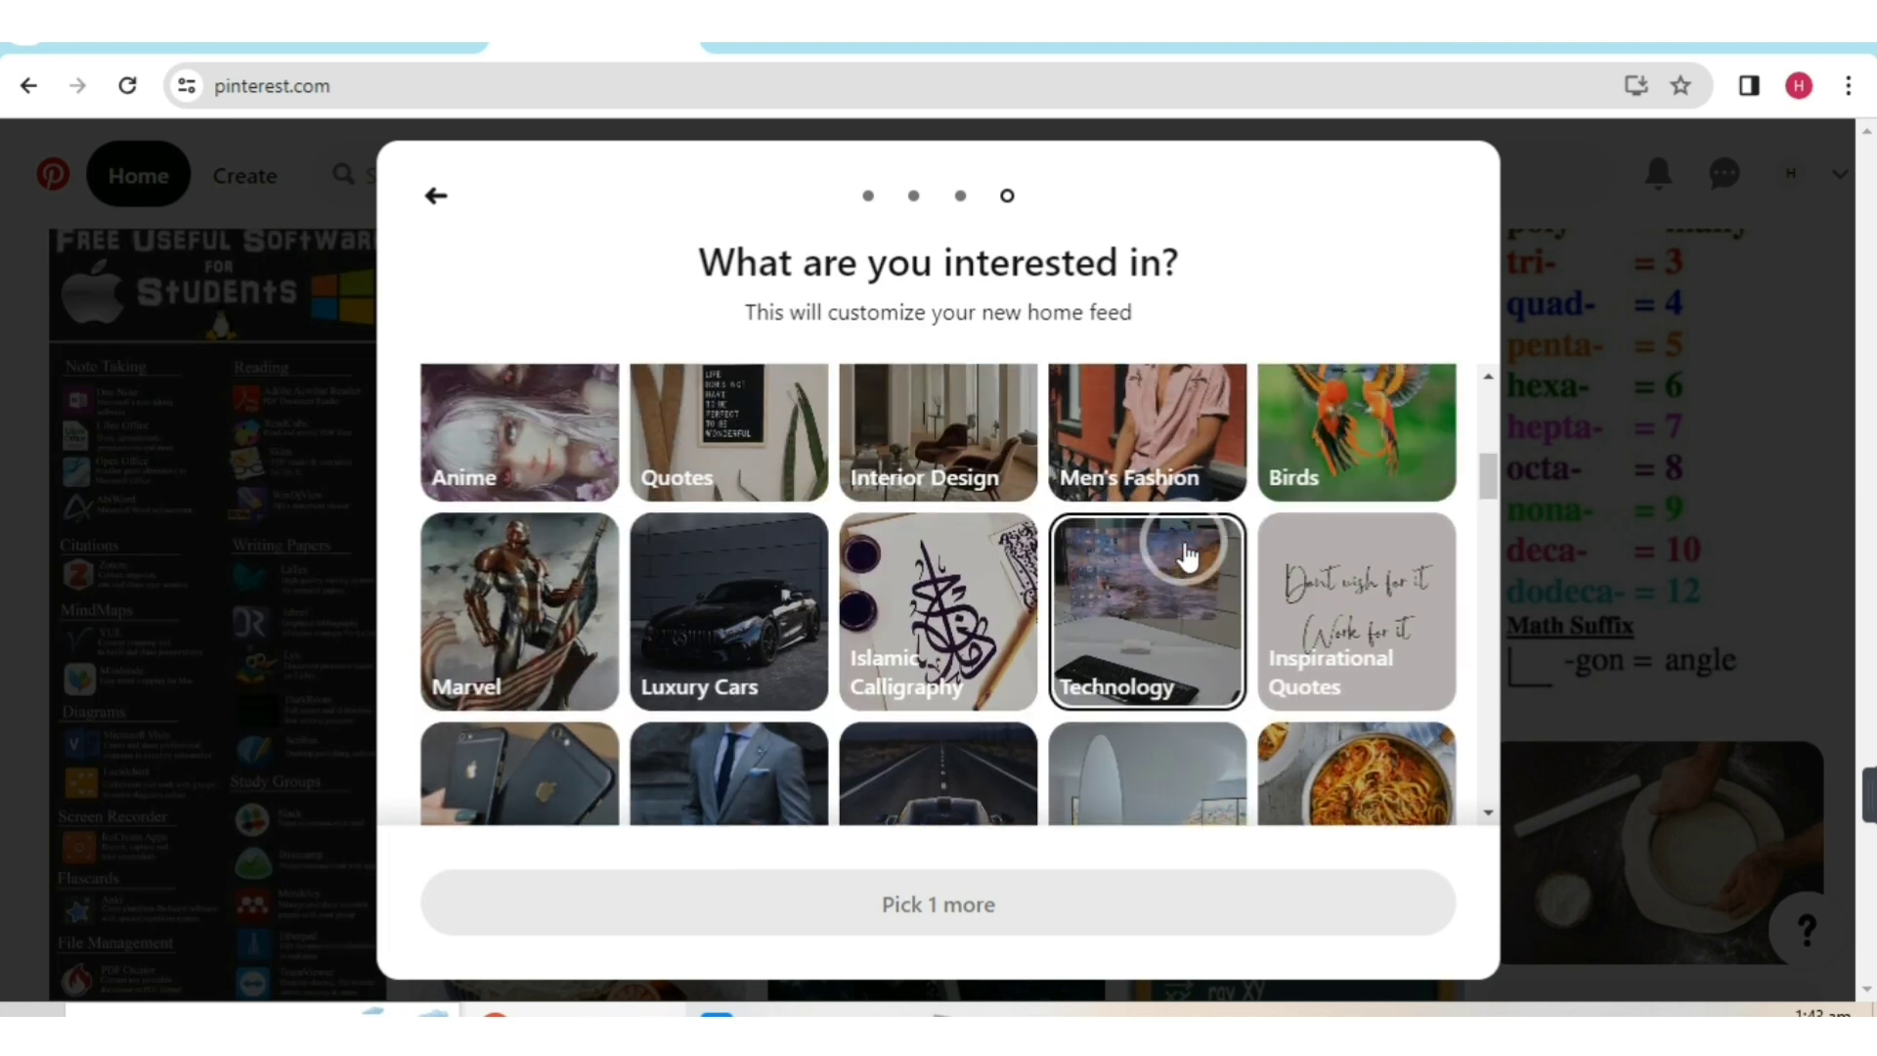
scroll(1186, 553, "down", 3)
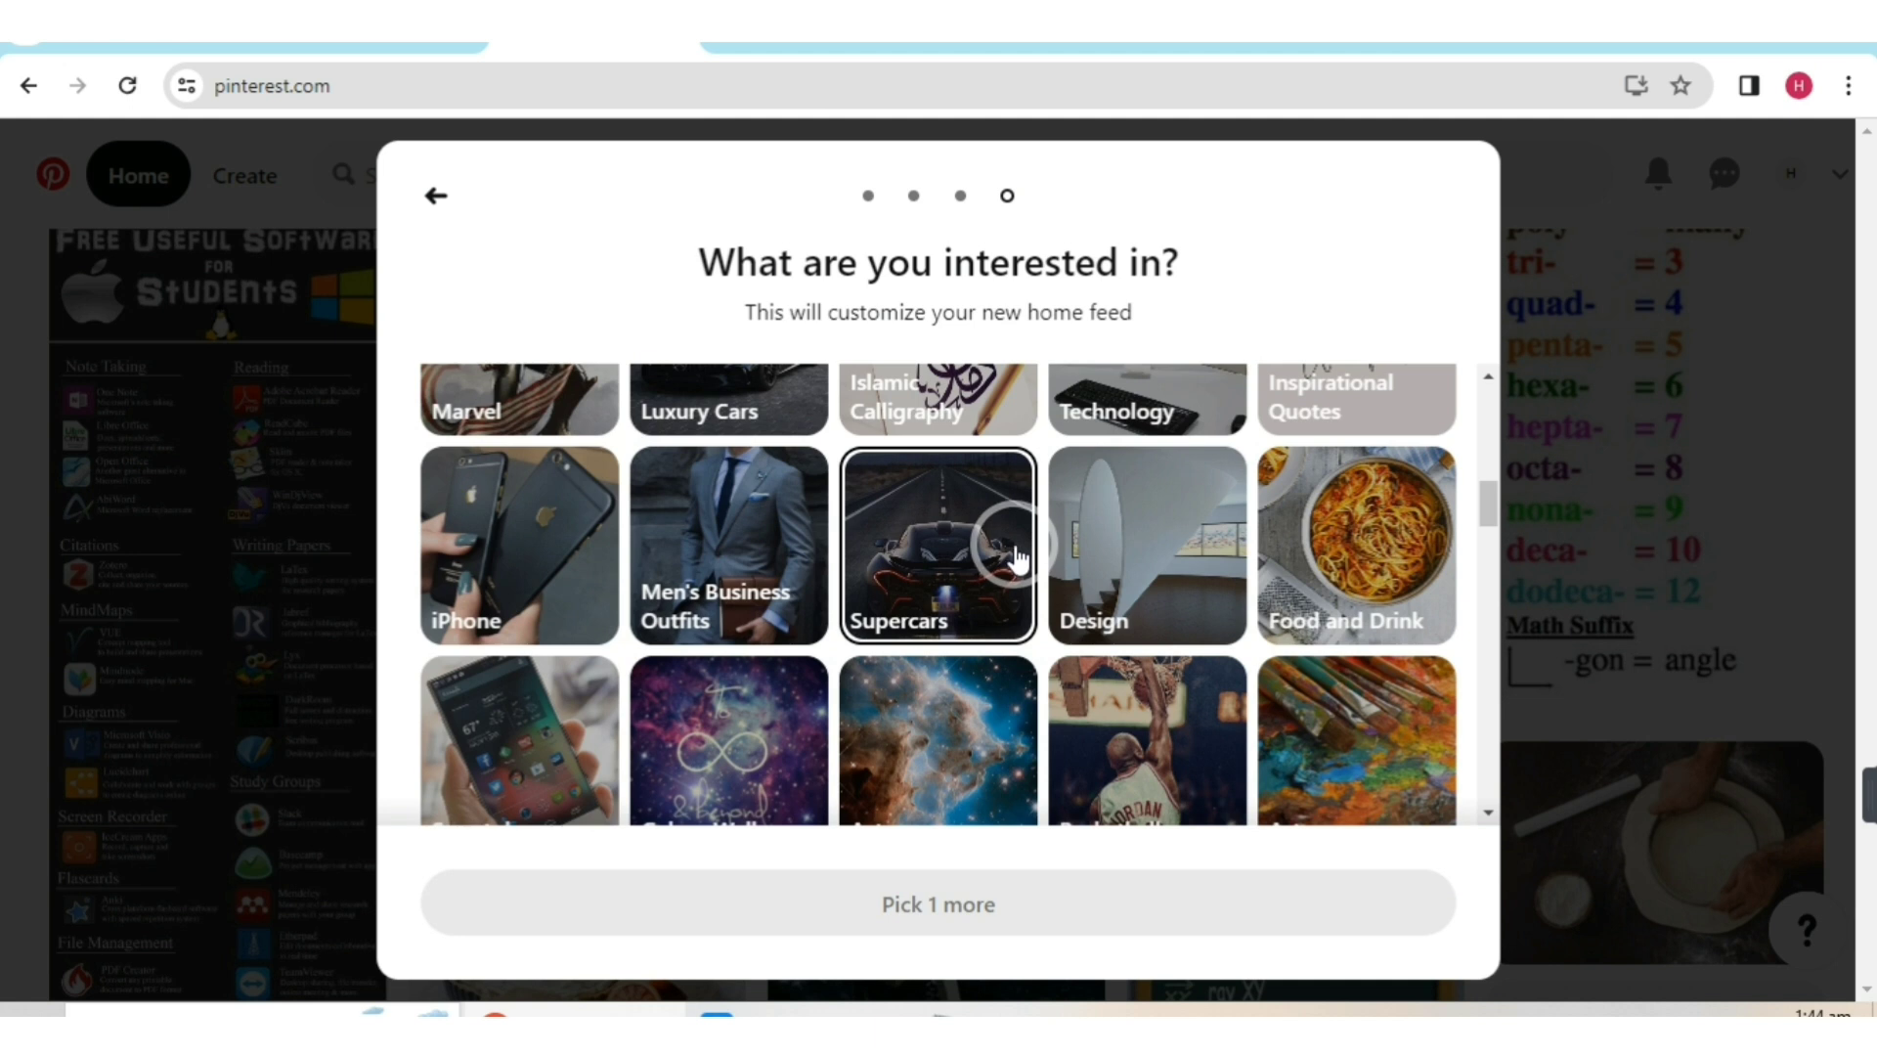
left_click(702, 534)
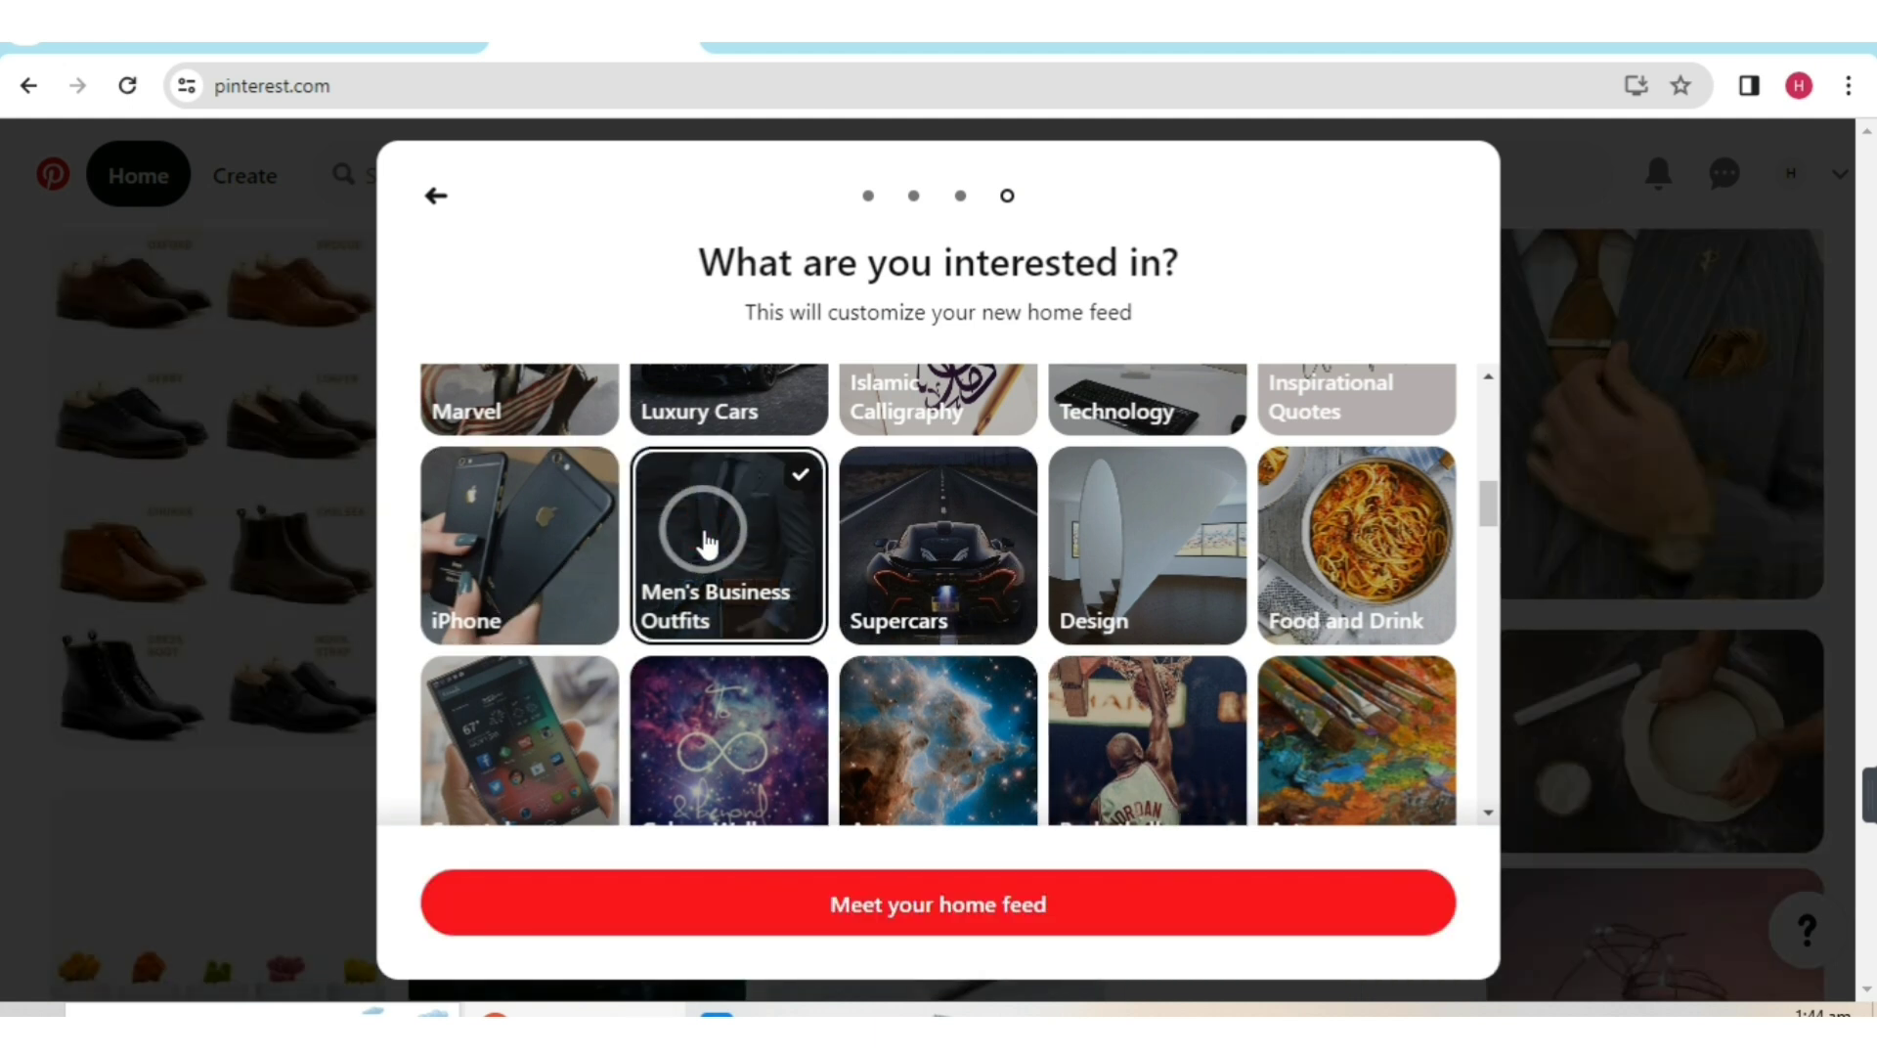
left_click(1374, 577)
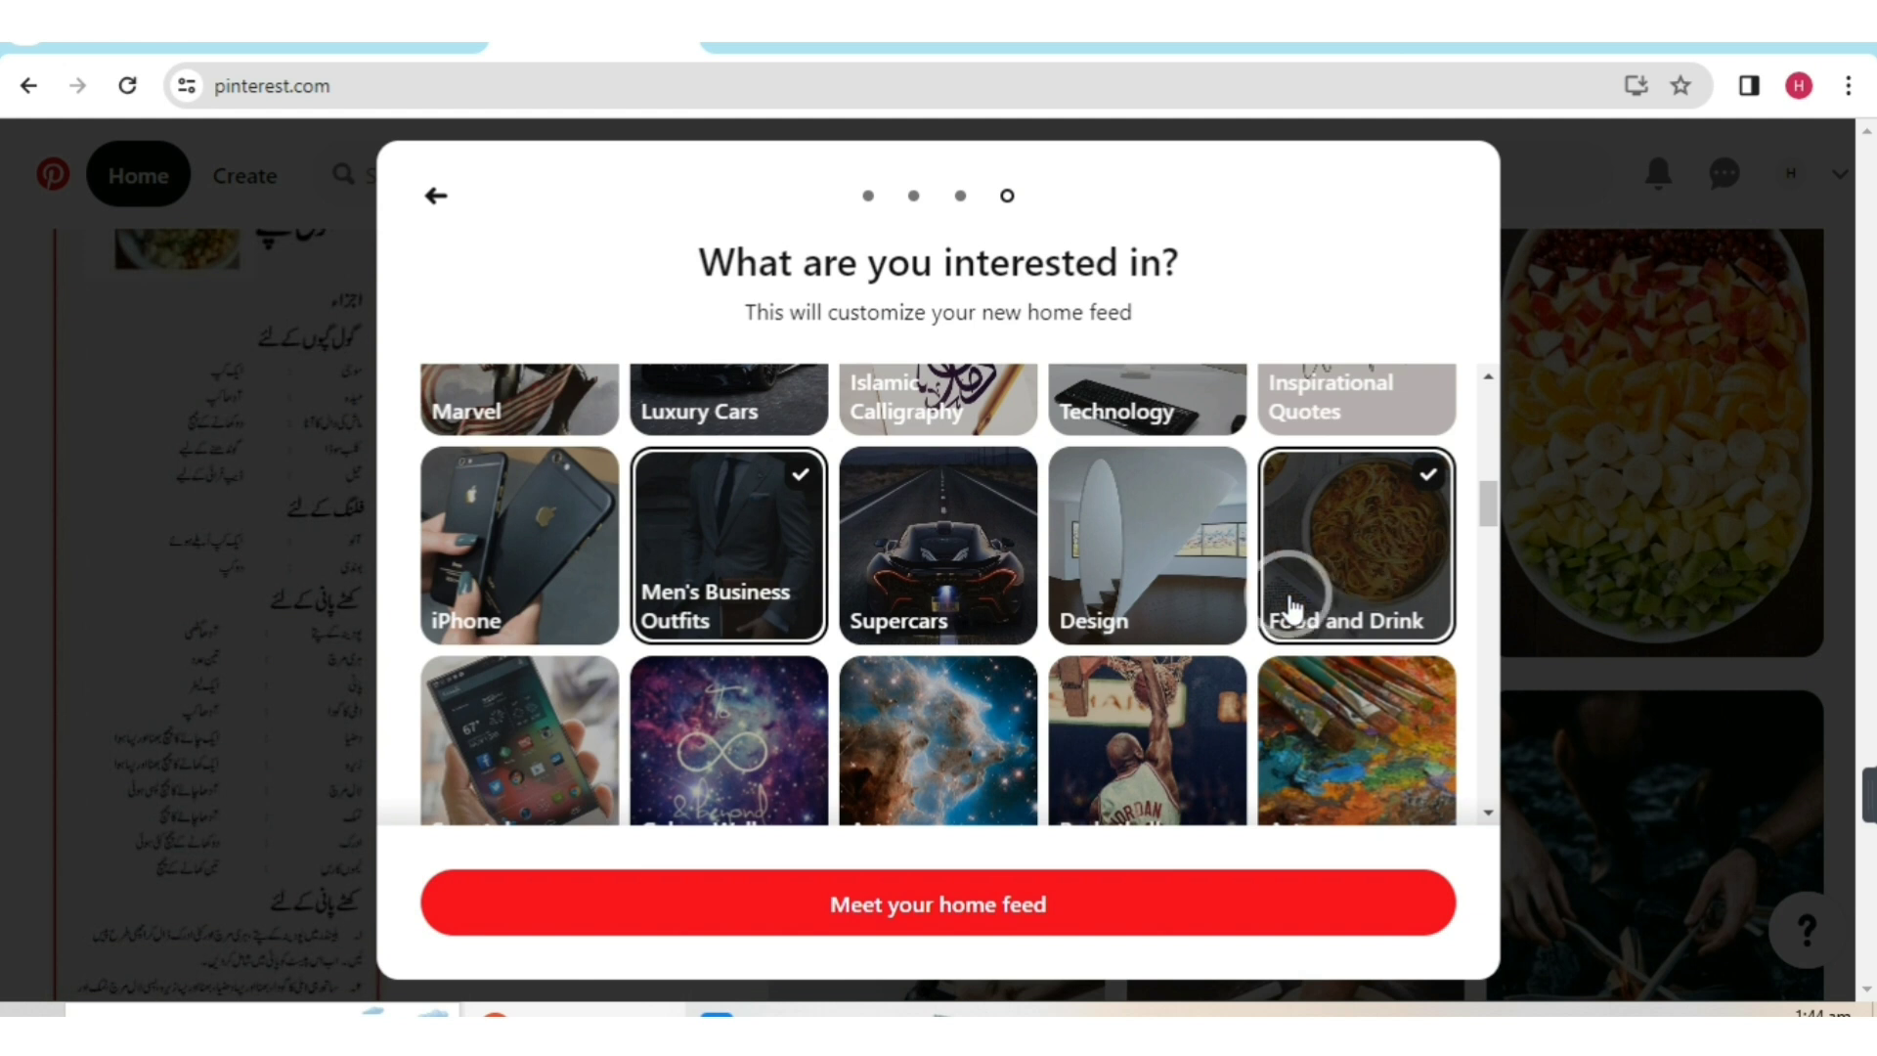
left_click(885, 926)
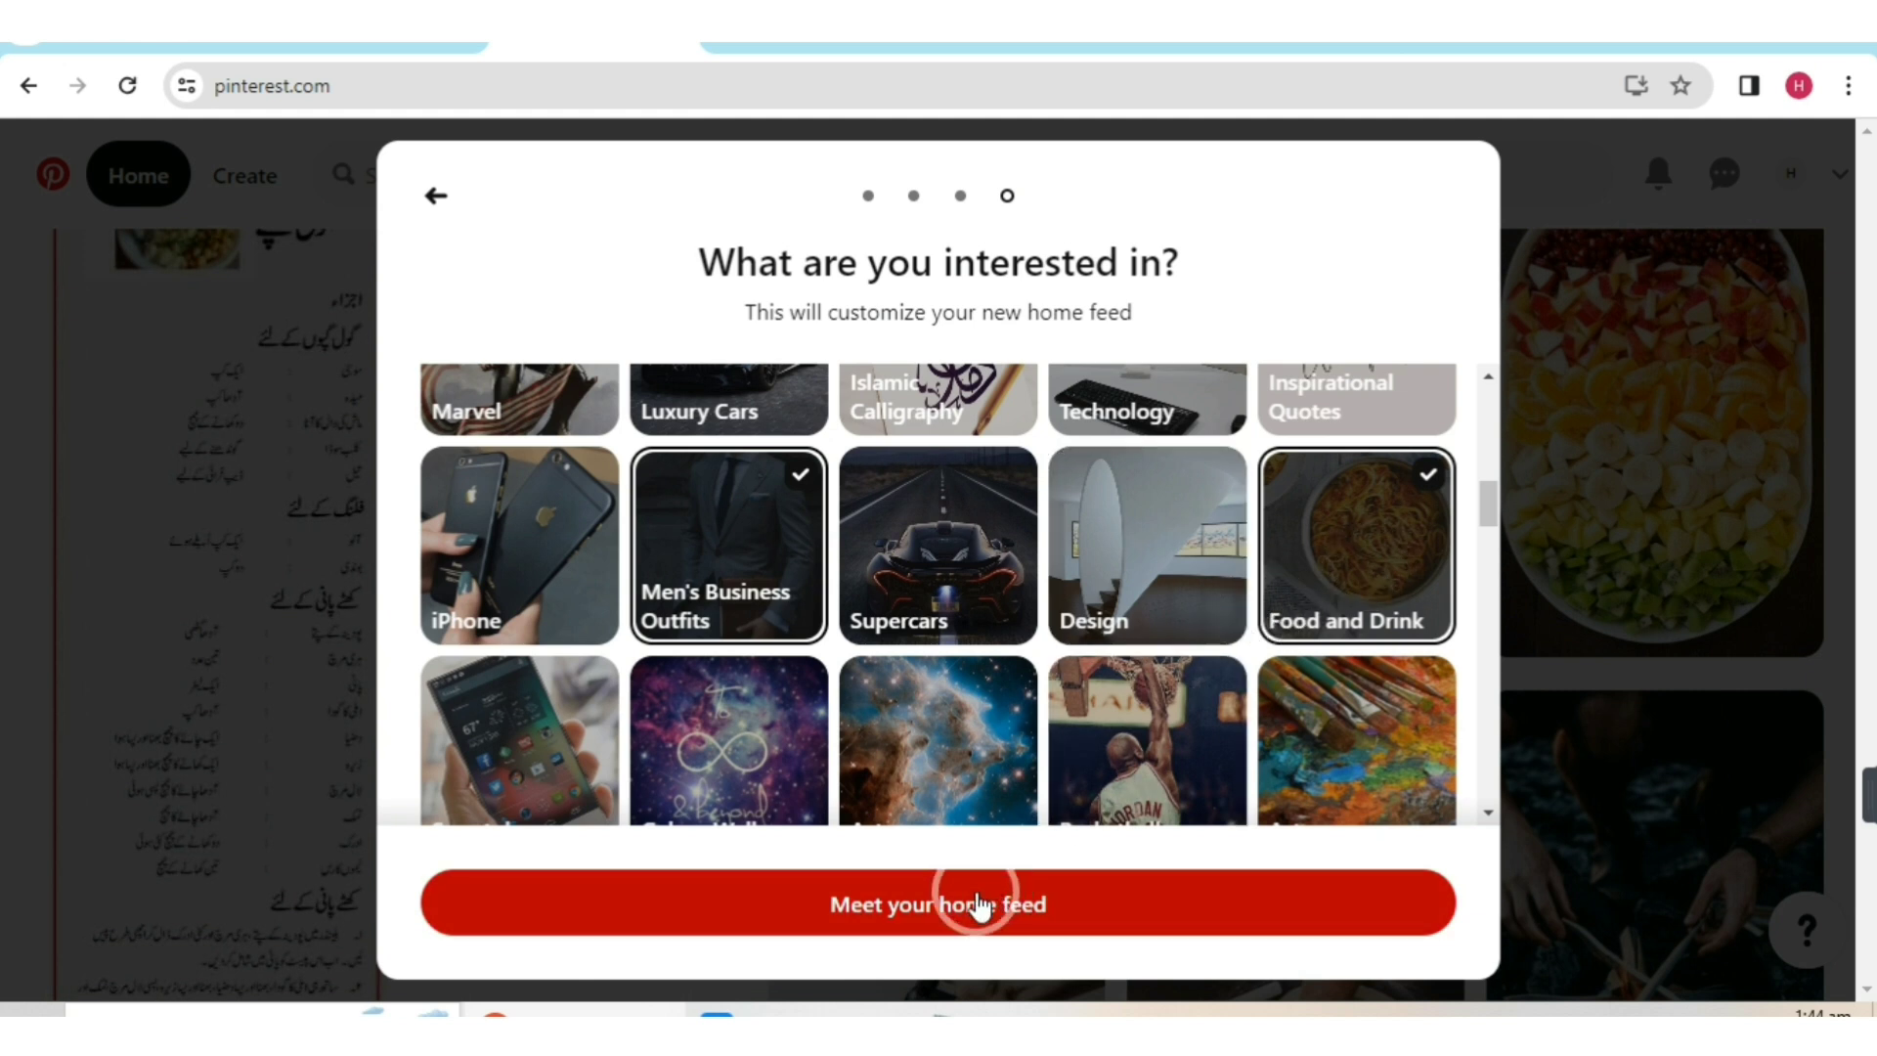
left_click(906, 924)
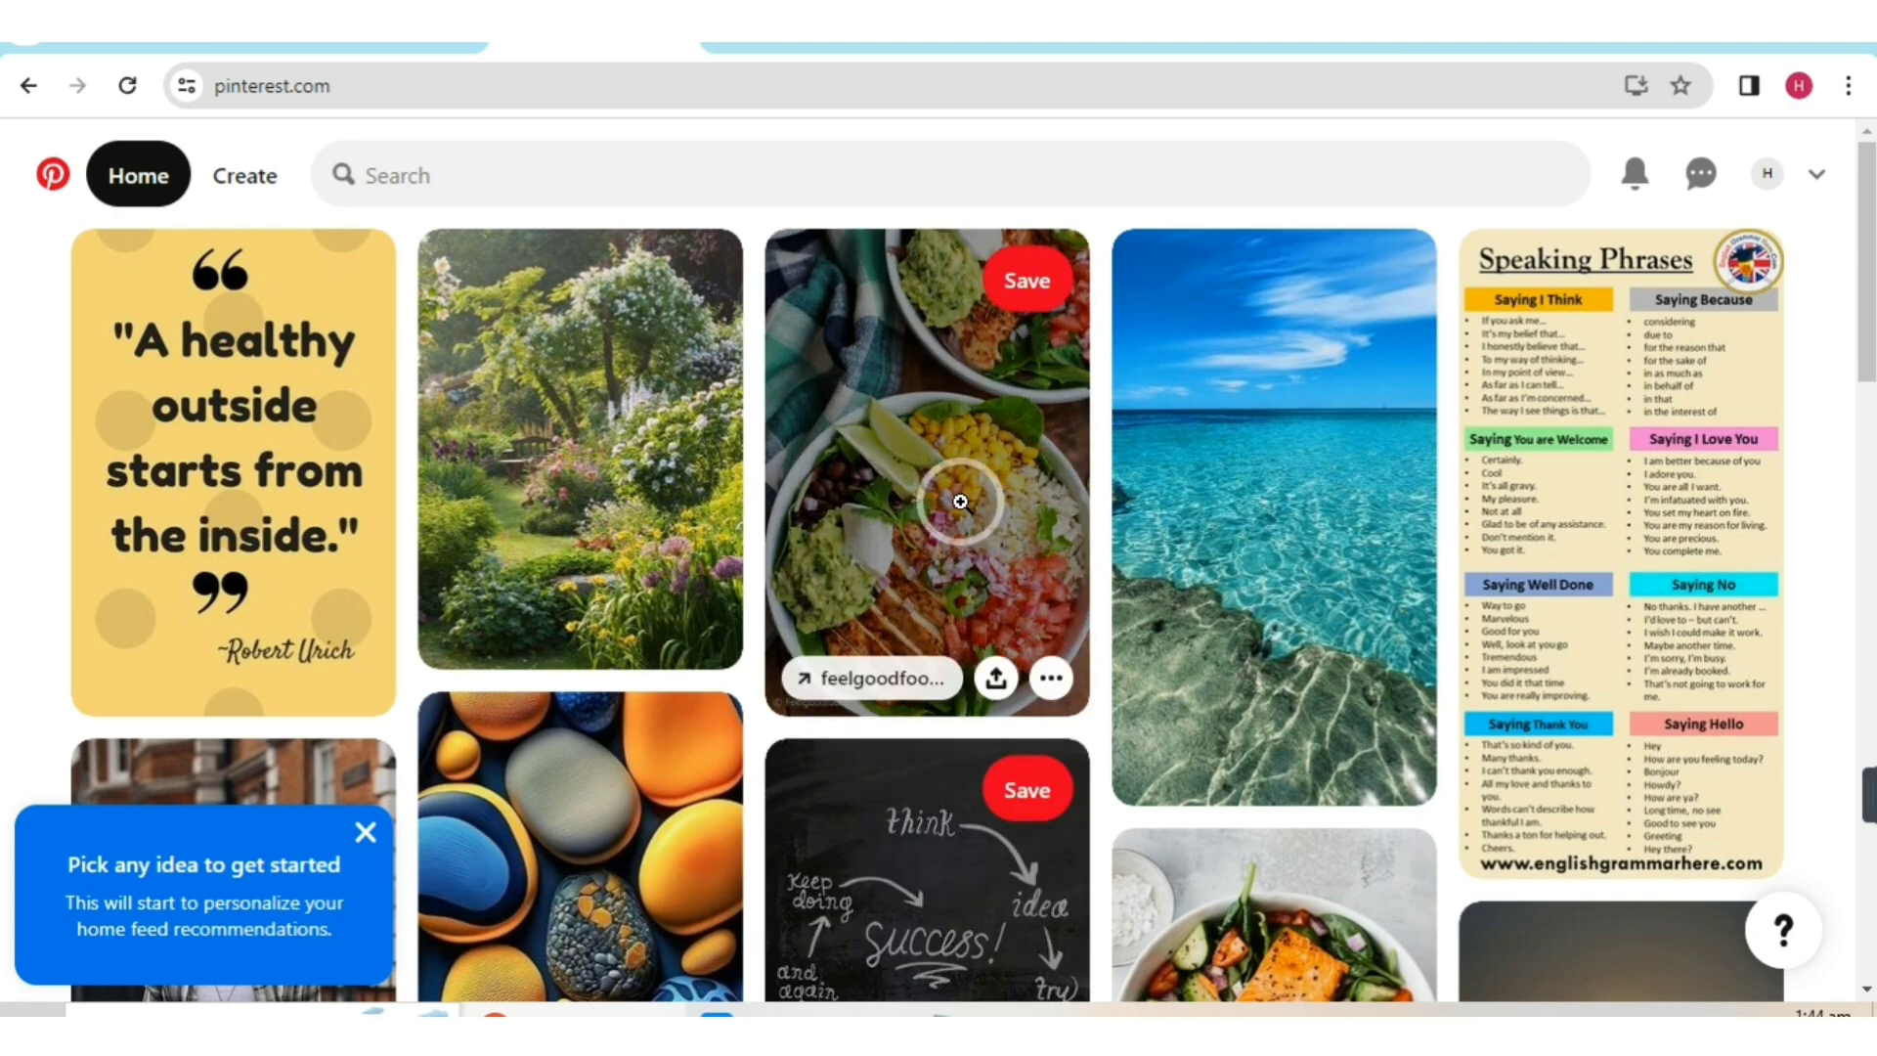
- Look over the first pins in the home feed and dismiss the "Pick any idea to get started" hint
scroll(1048, 478, "down", 10)
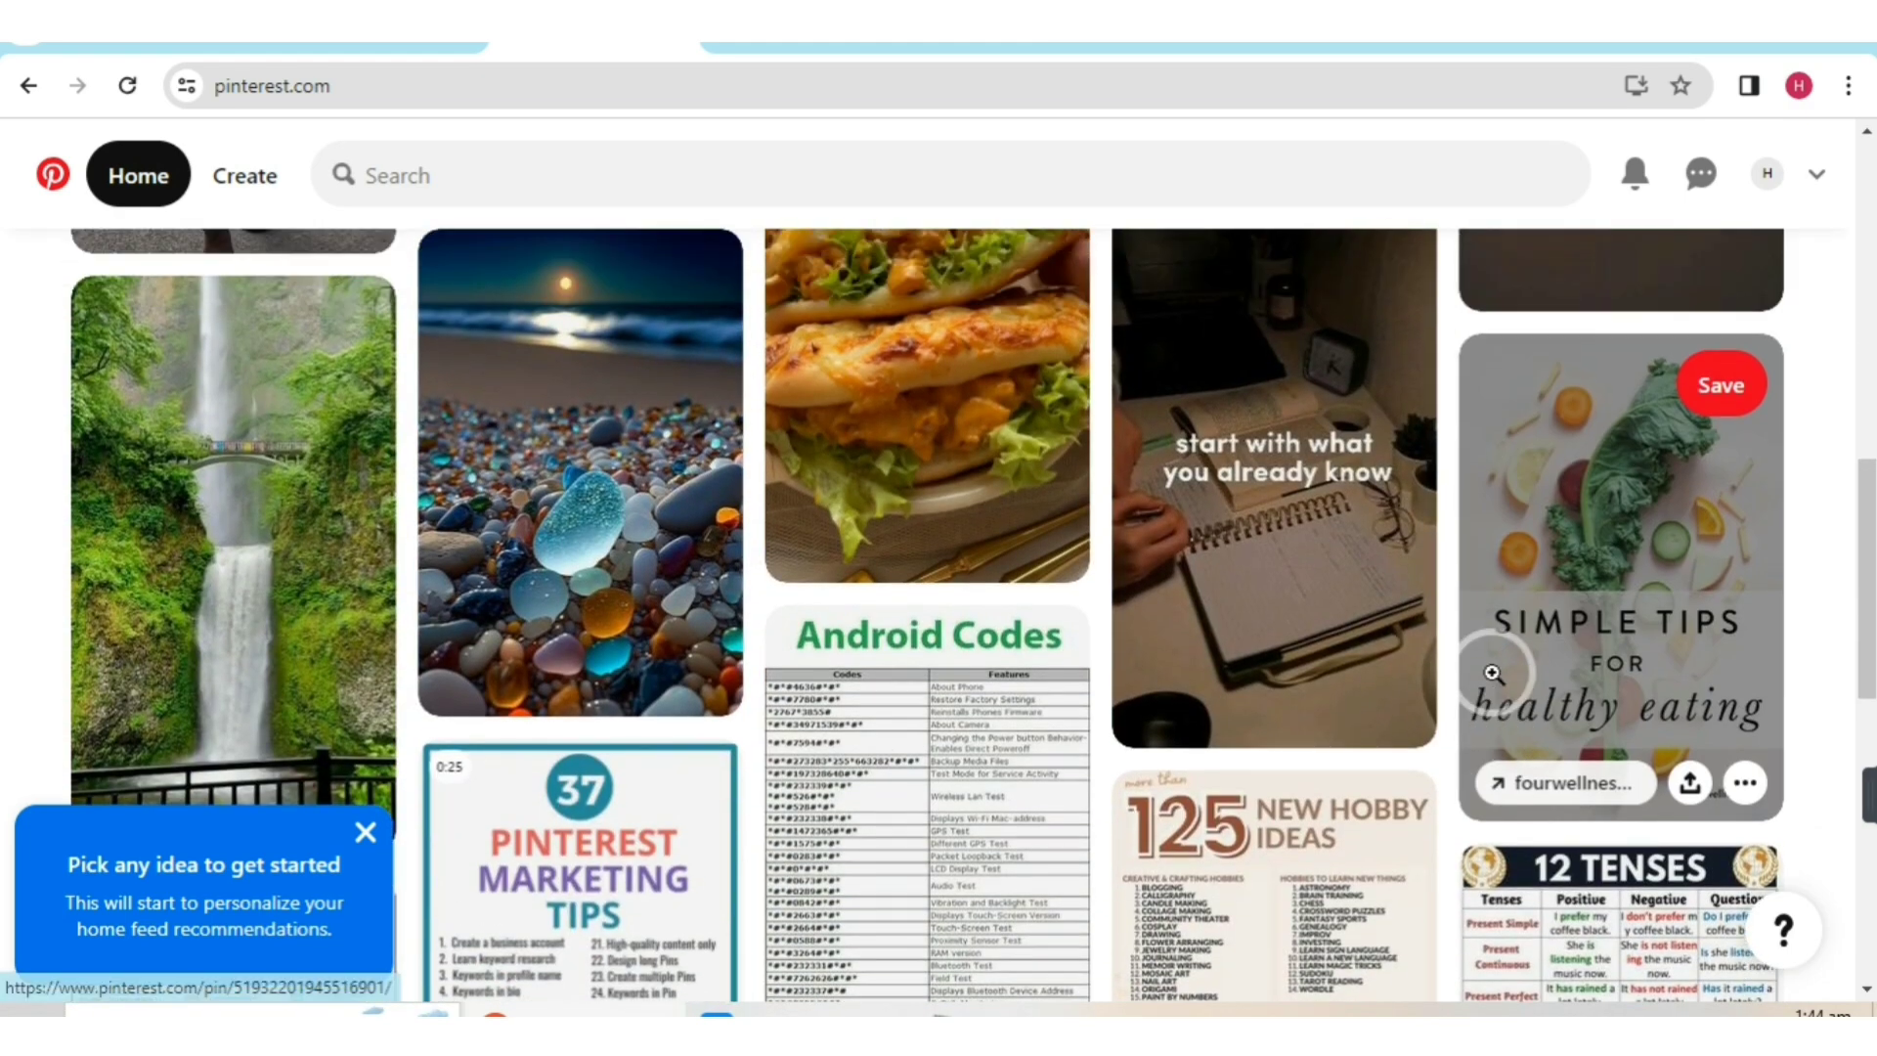
scroll(1474, 670, "up", 6)
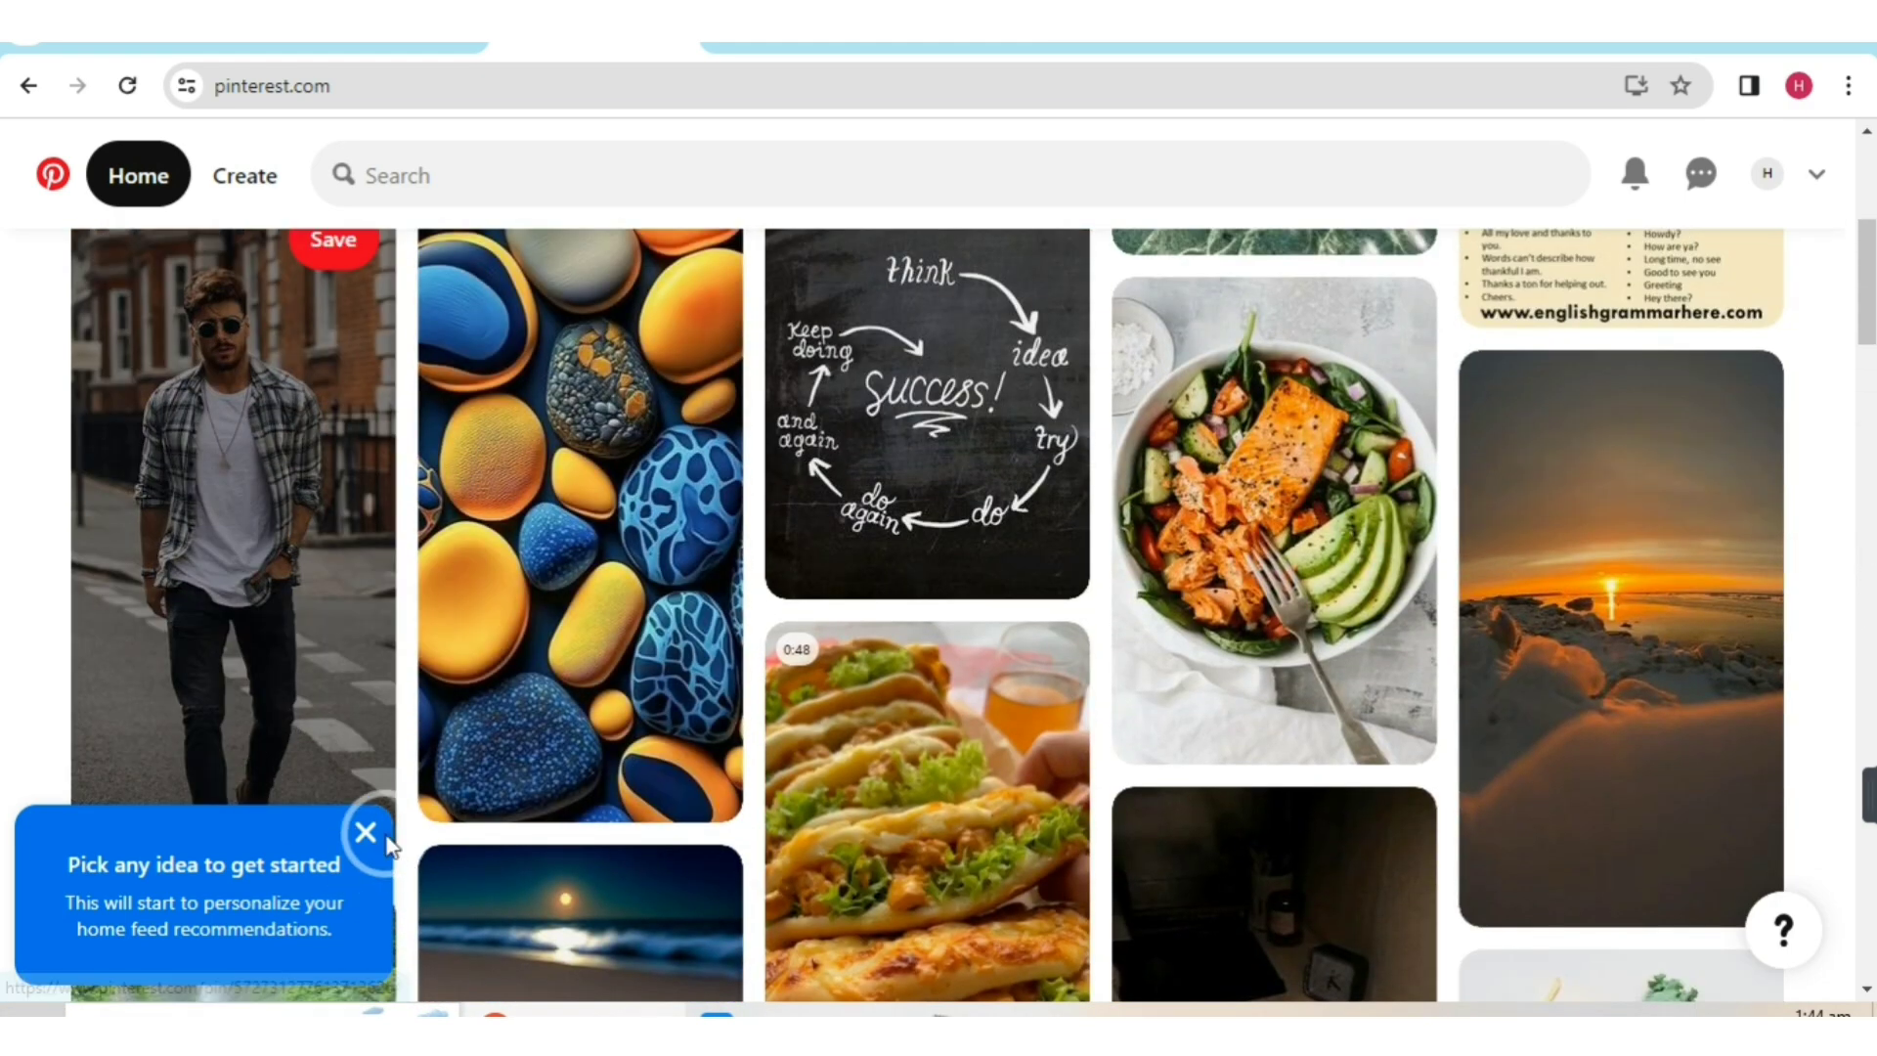
left_click(366, 832)
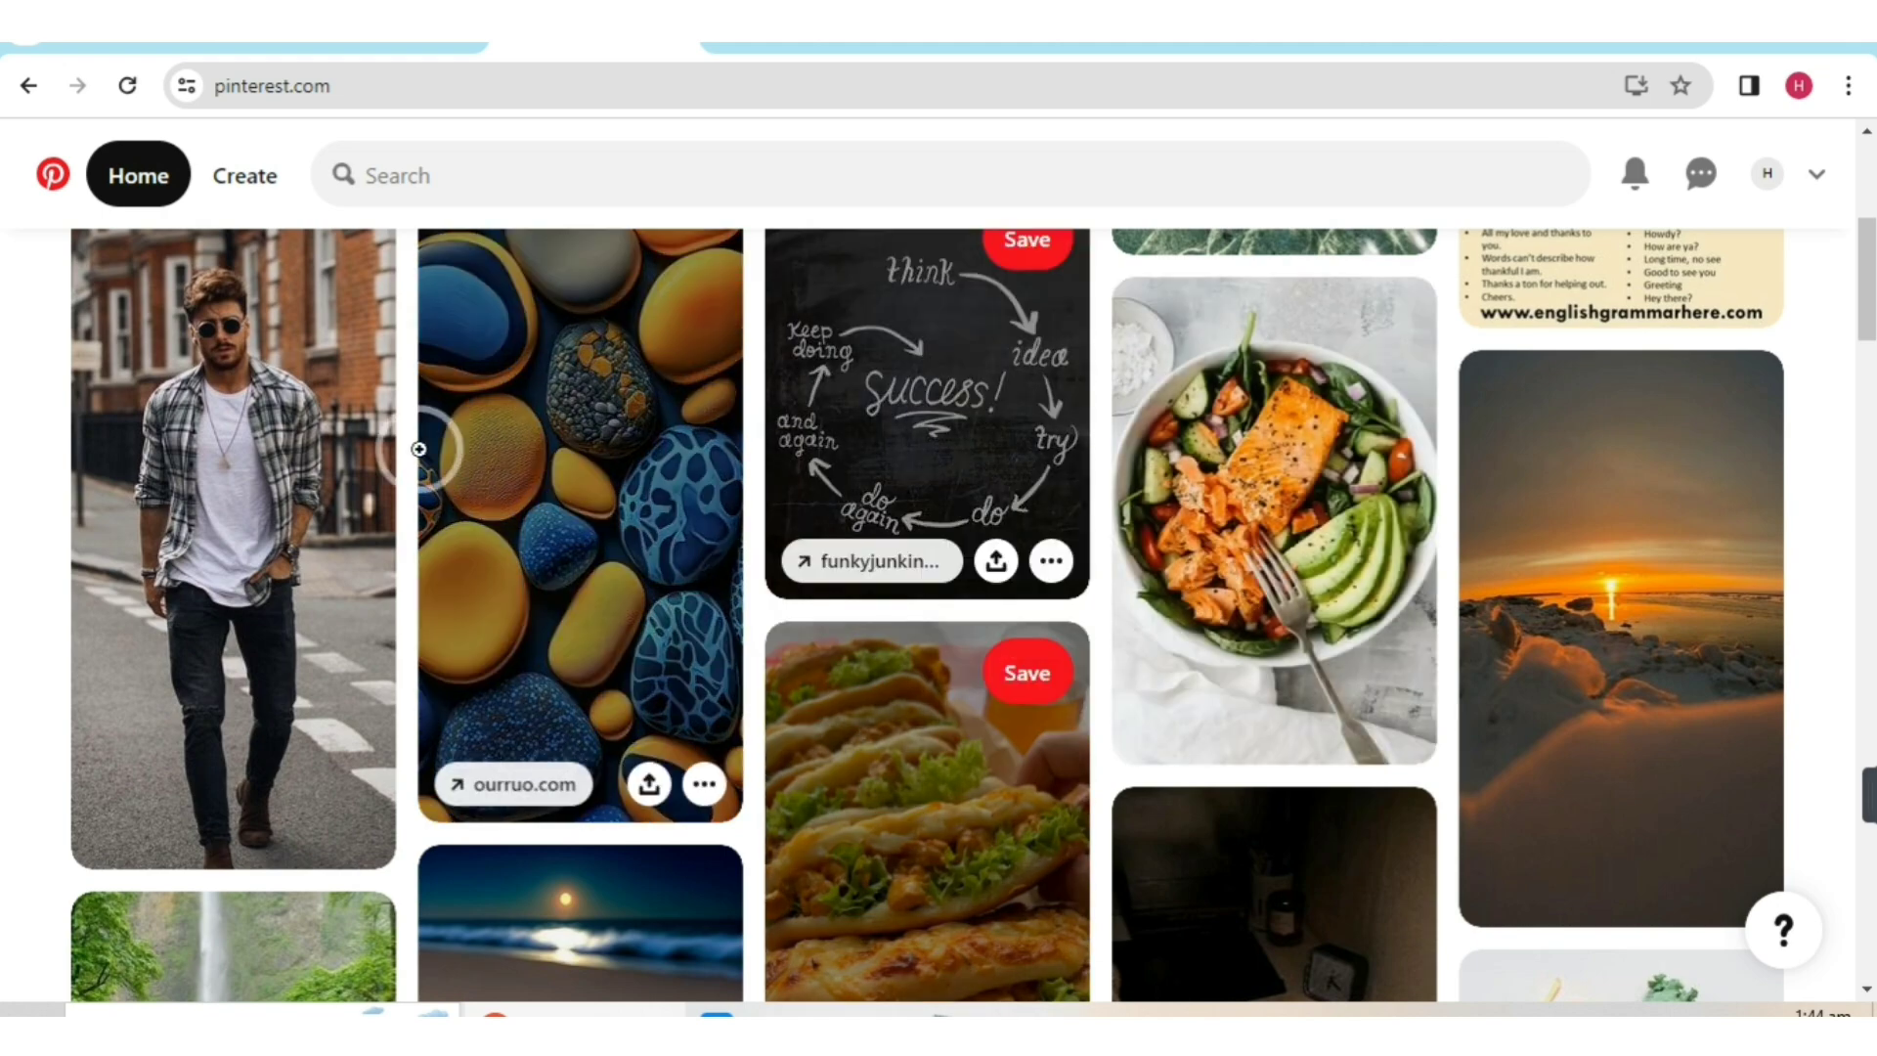
- Examine the range of recommended pins in the personalized home feed, including their topics and source links
scroll(1413, 483, "down", 10)
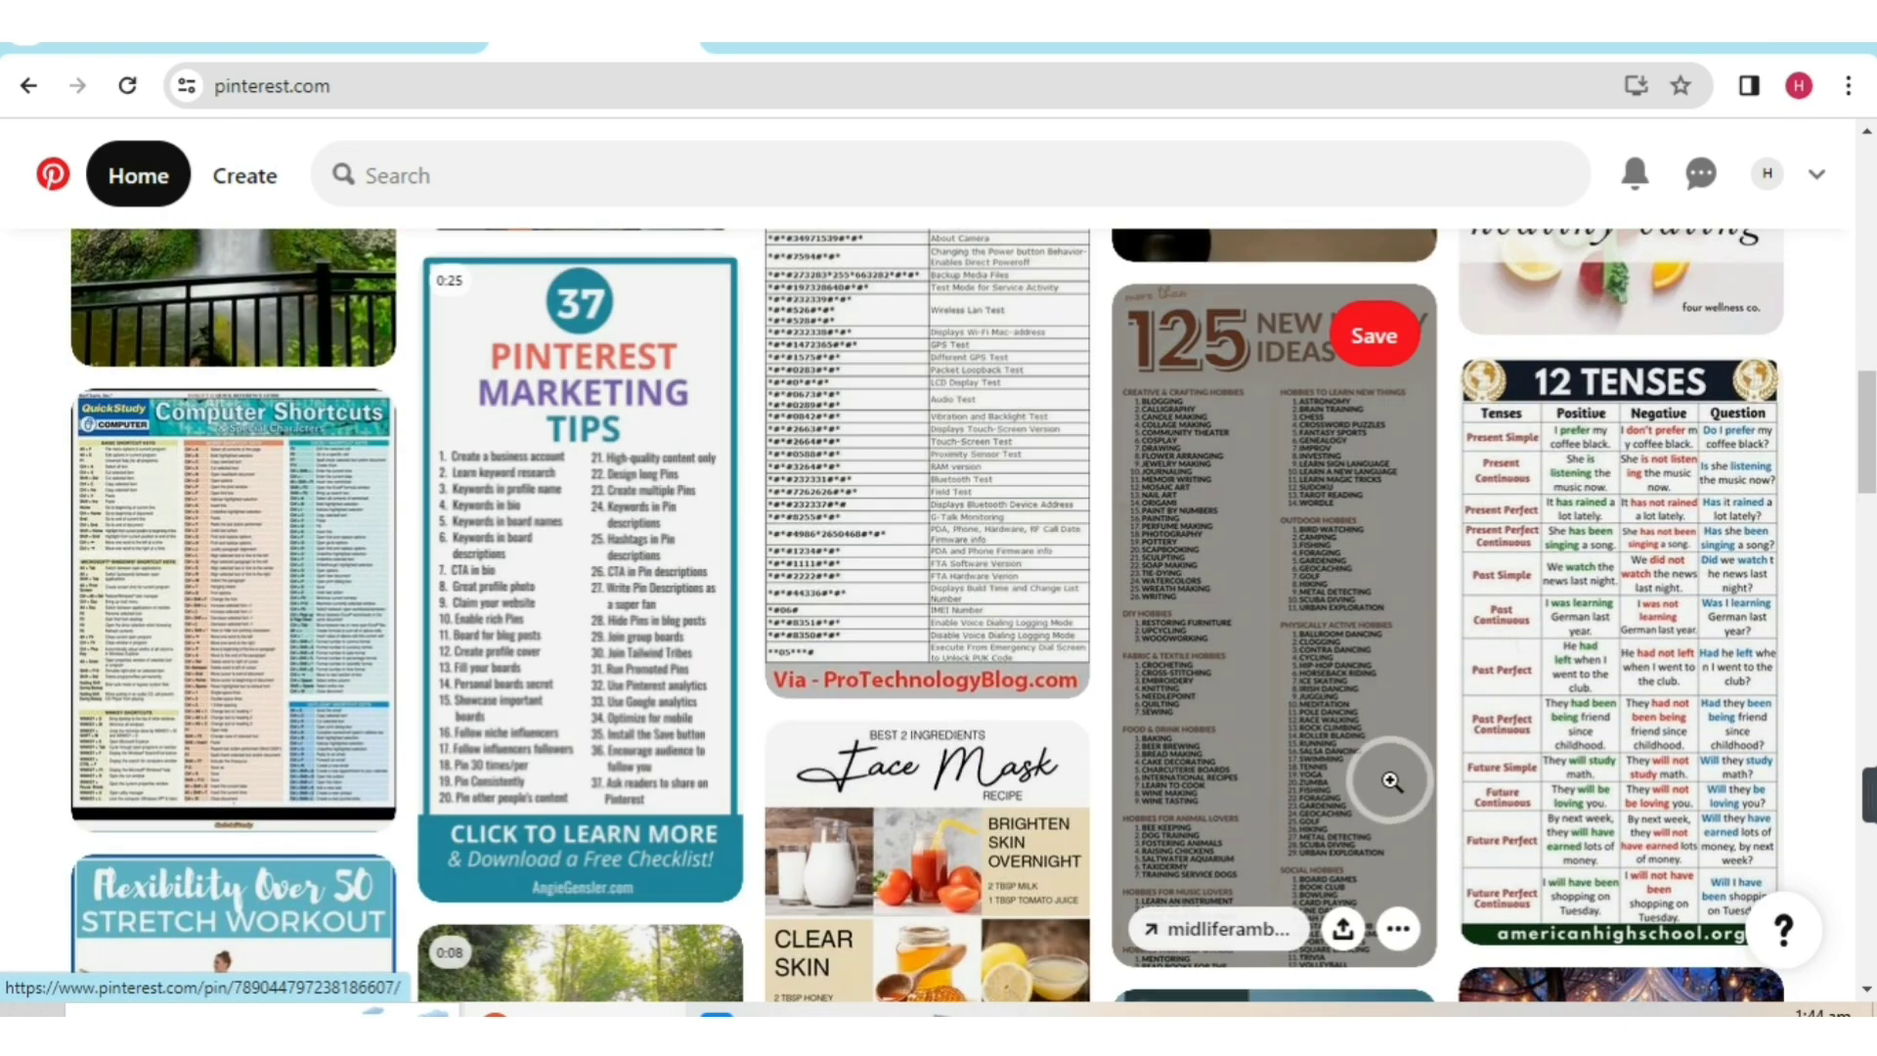
scroll(1383, 780, "down", 5)
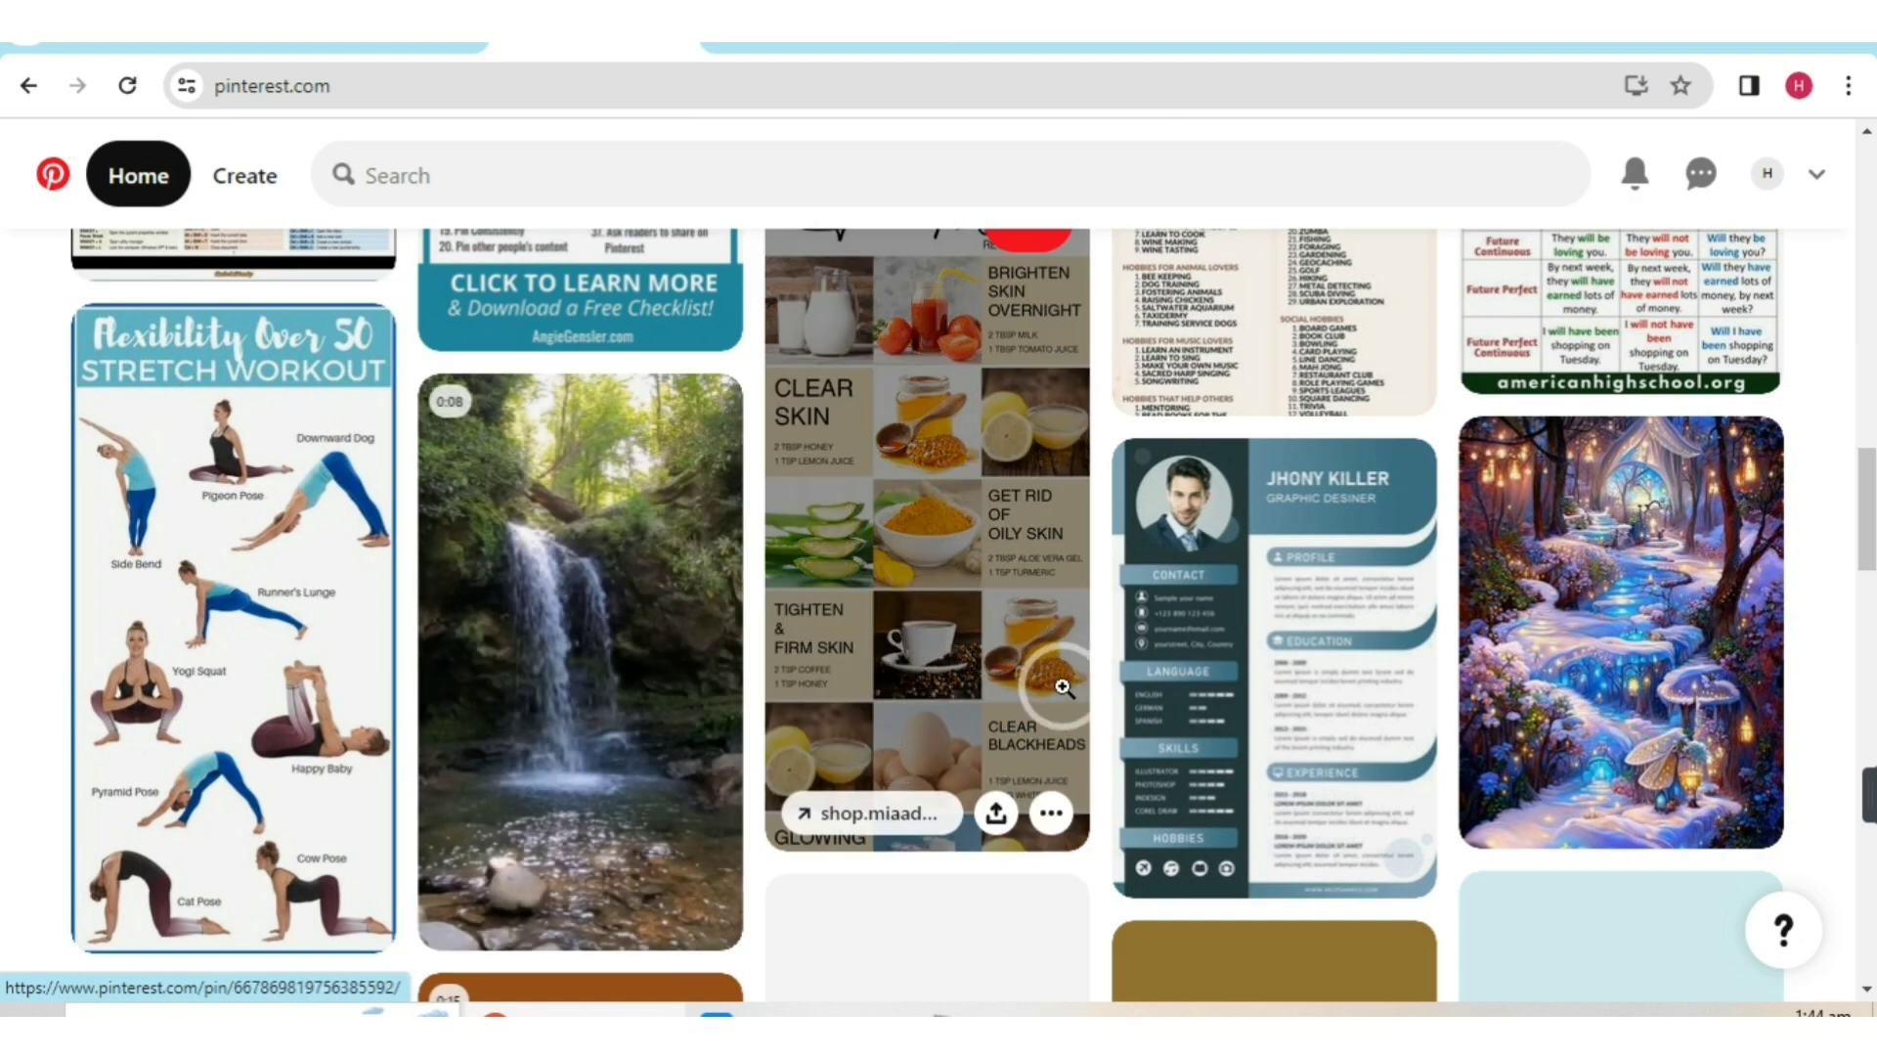
scroll(1056, 684, "up", 6)
scroll(1068, 690, "up", 10)
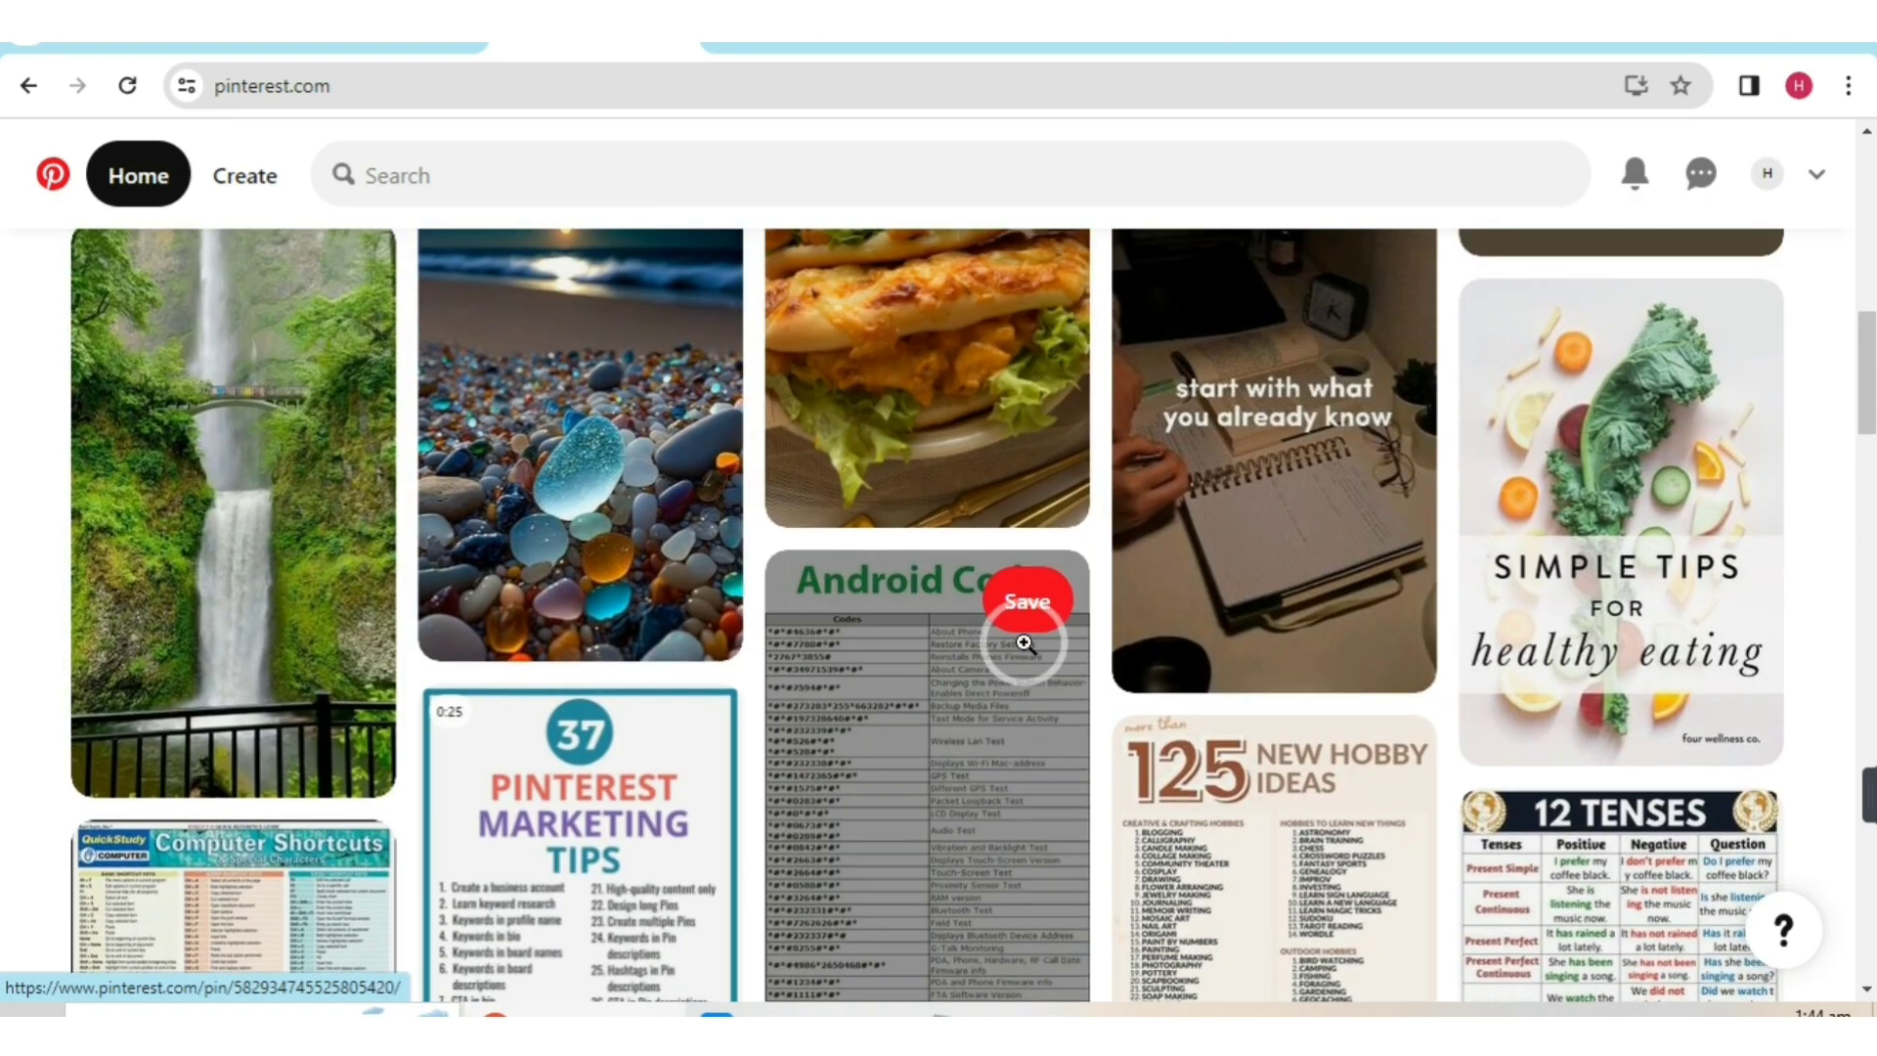
scroll(1023, 642, "up", 4)
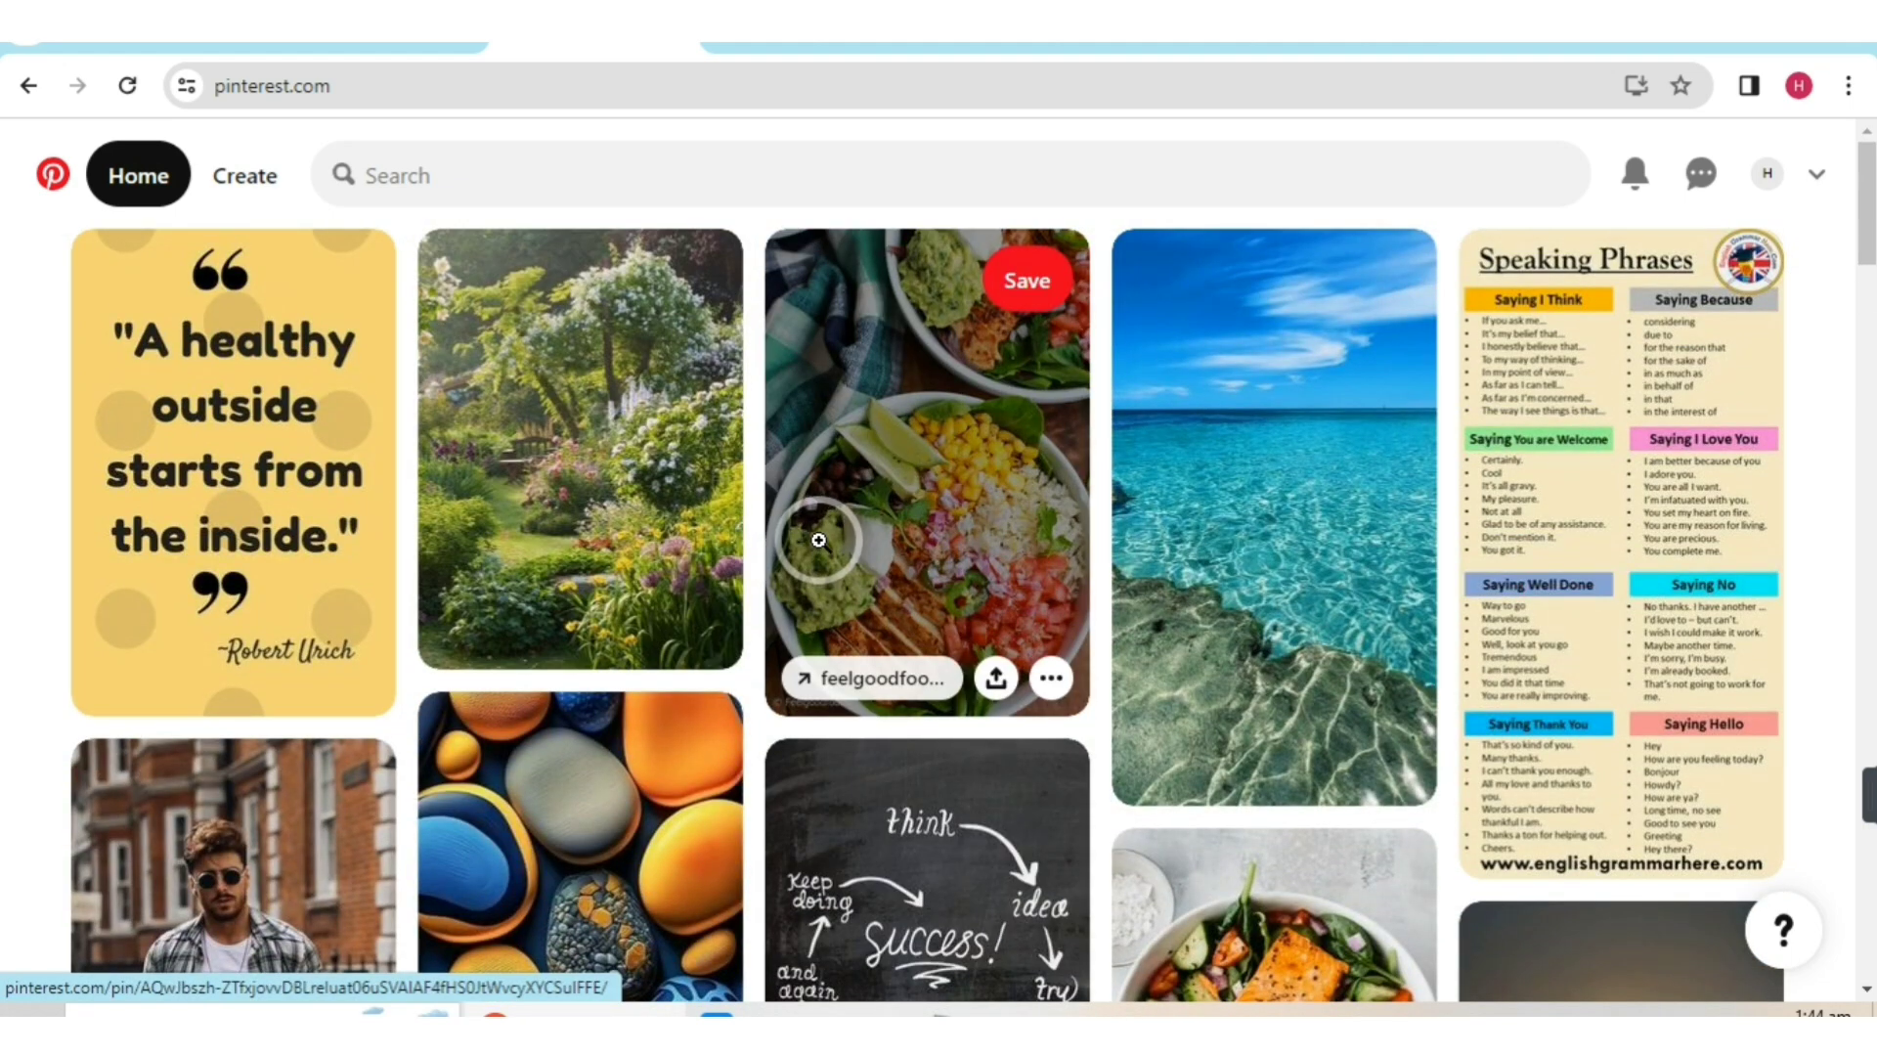
scroll(1160, 507, "down", 7)
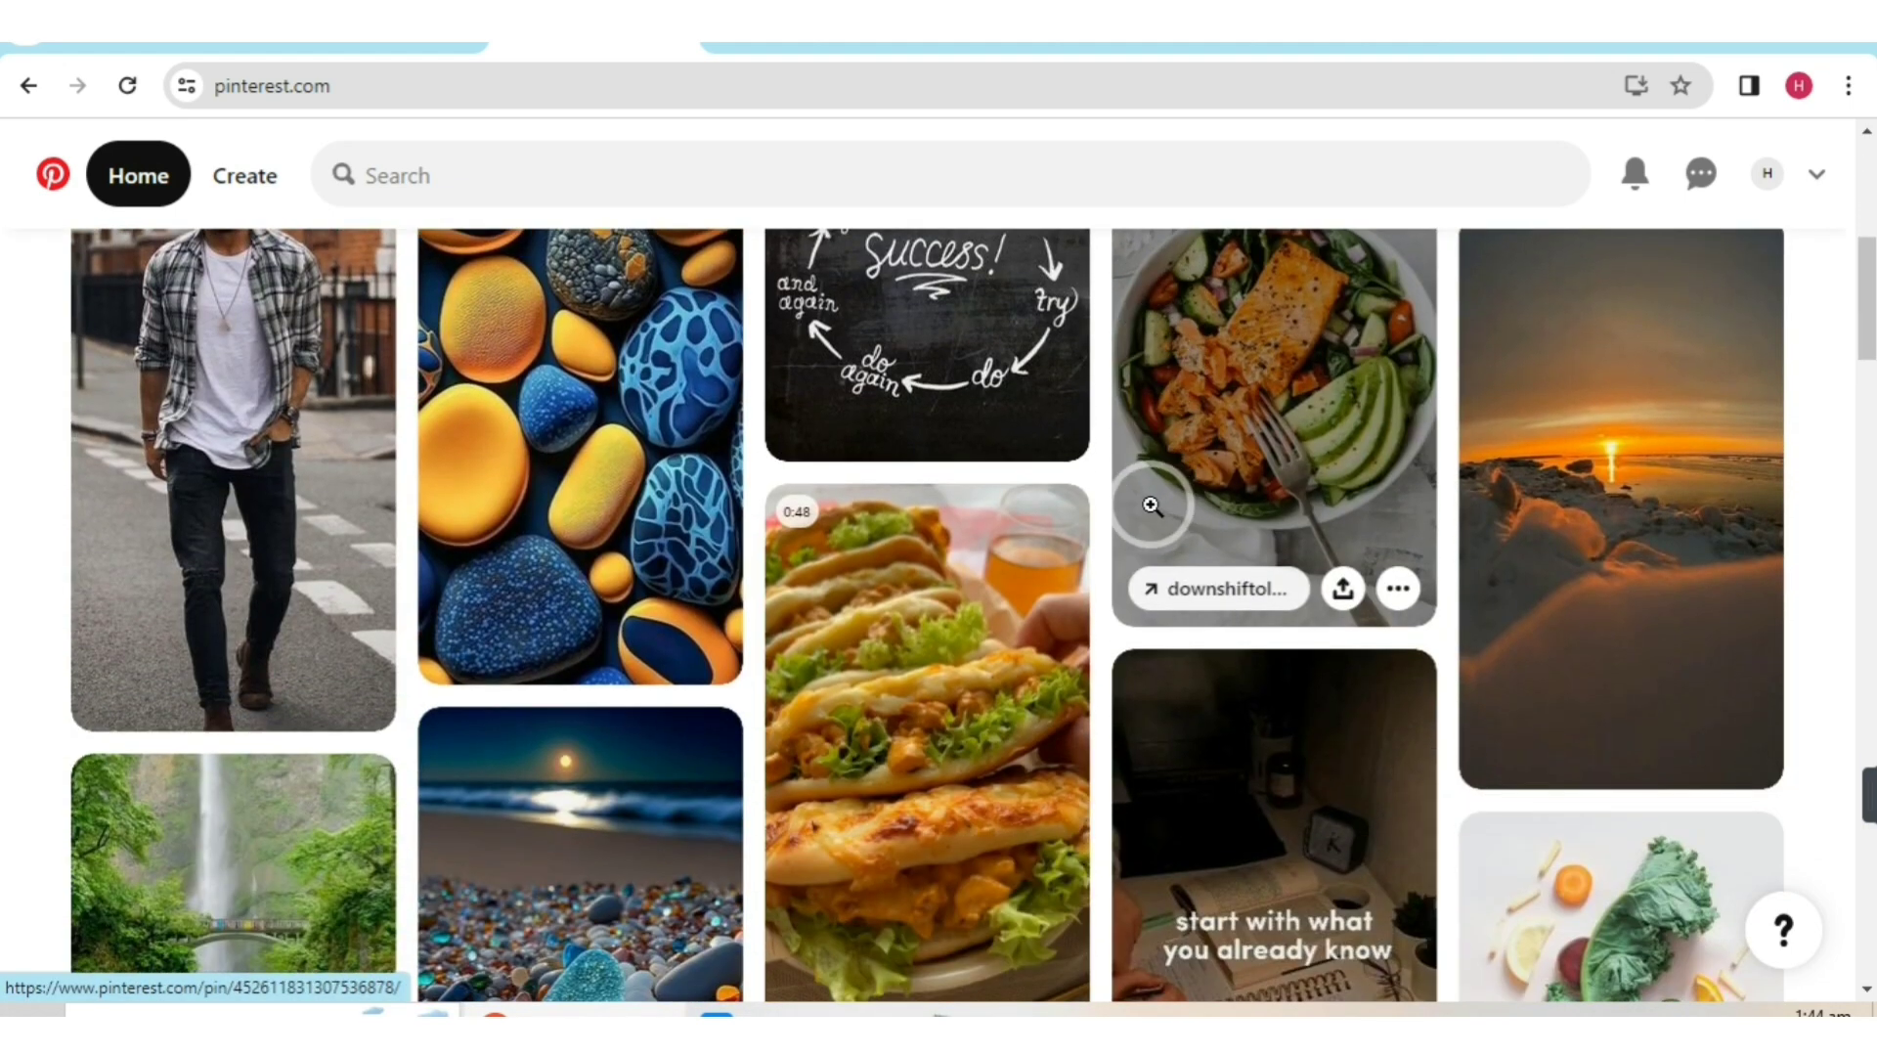
scroll(1152, 506, "down", 14)
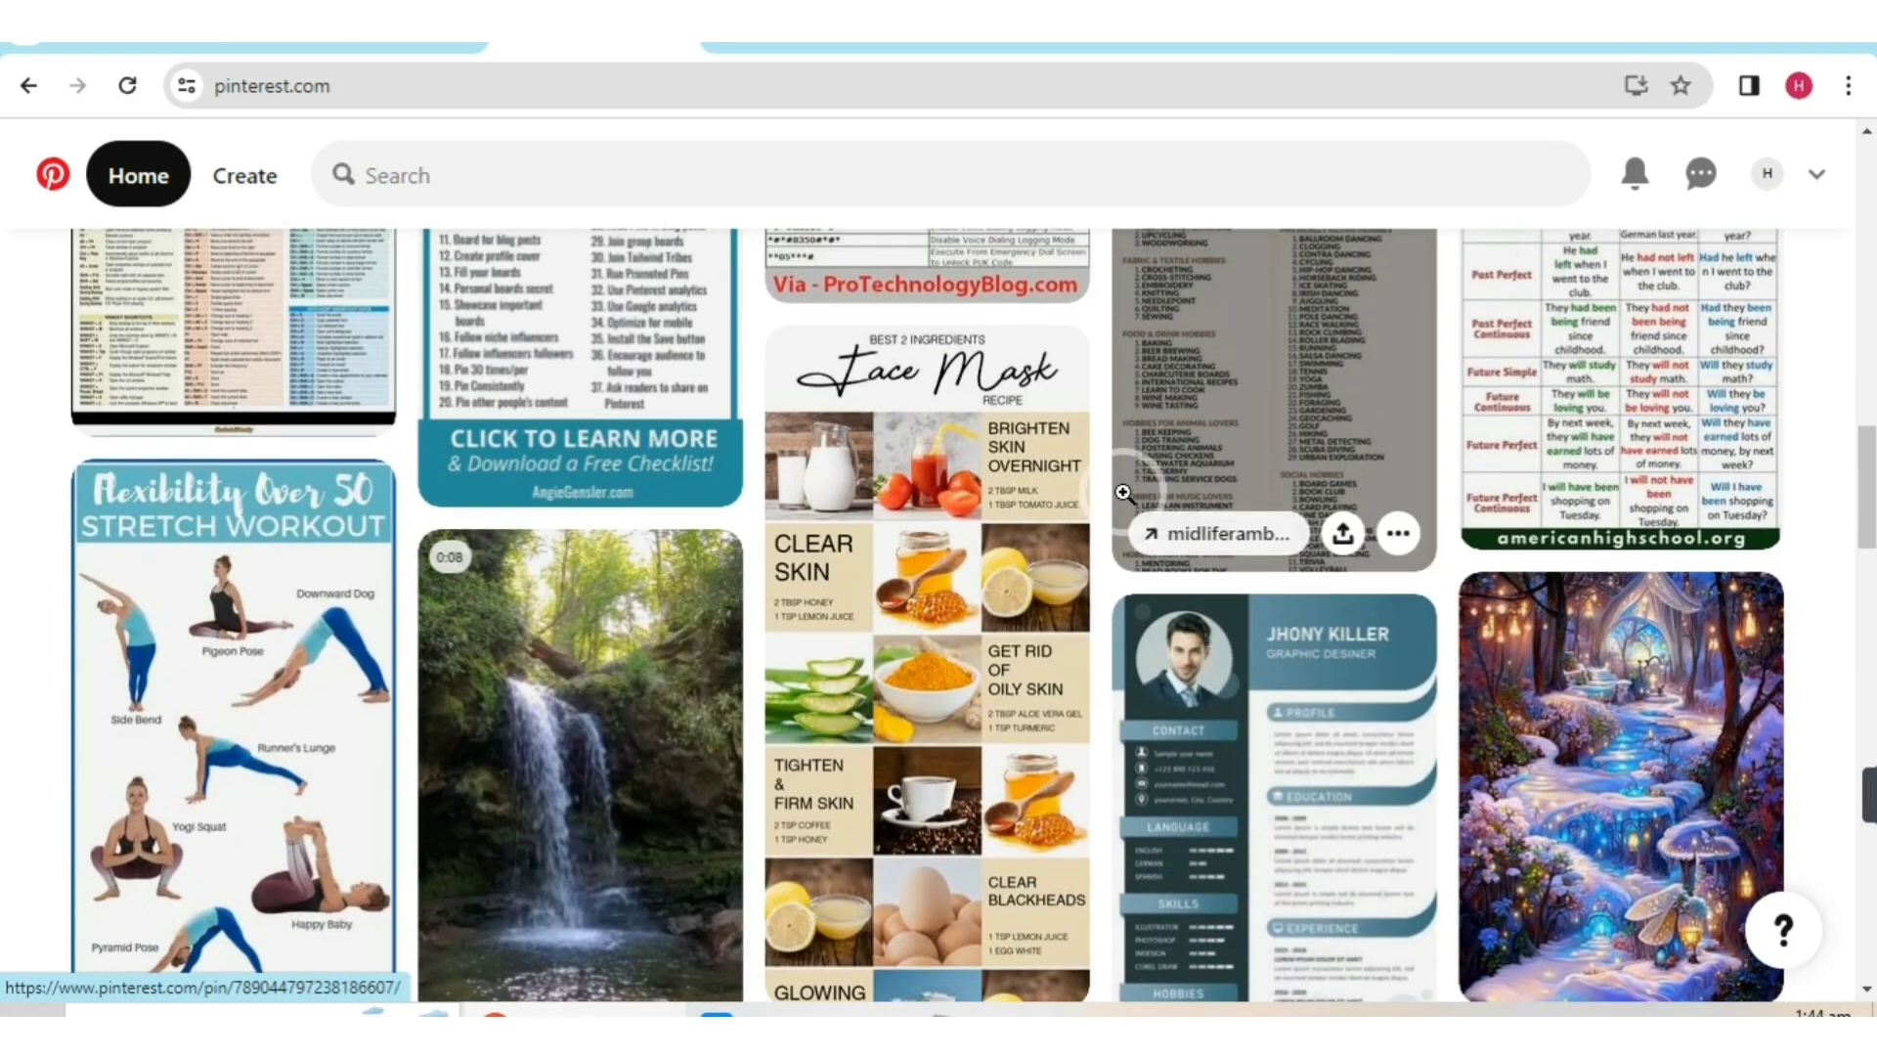
scroll(1124, 494, "up", 14)
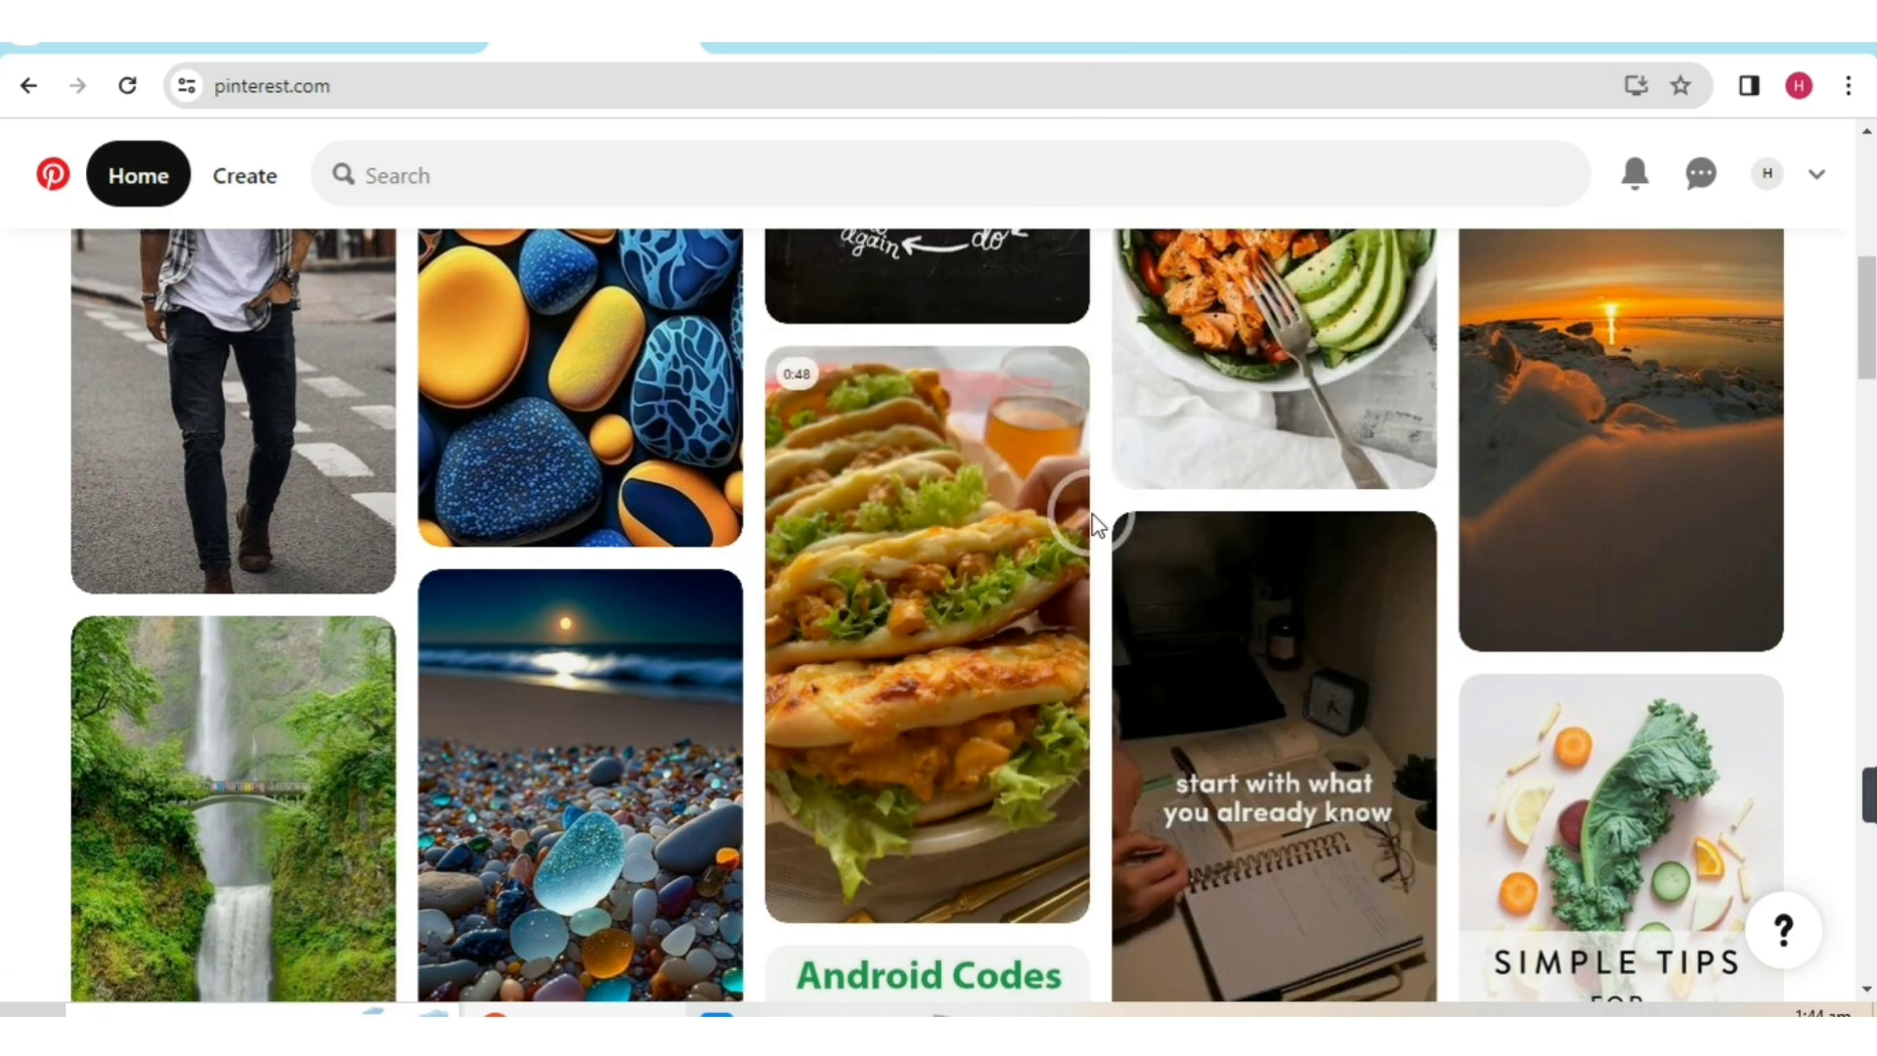
scroll(1186, 524, "down", 10)
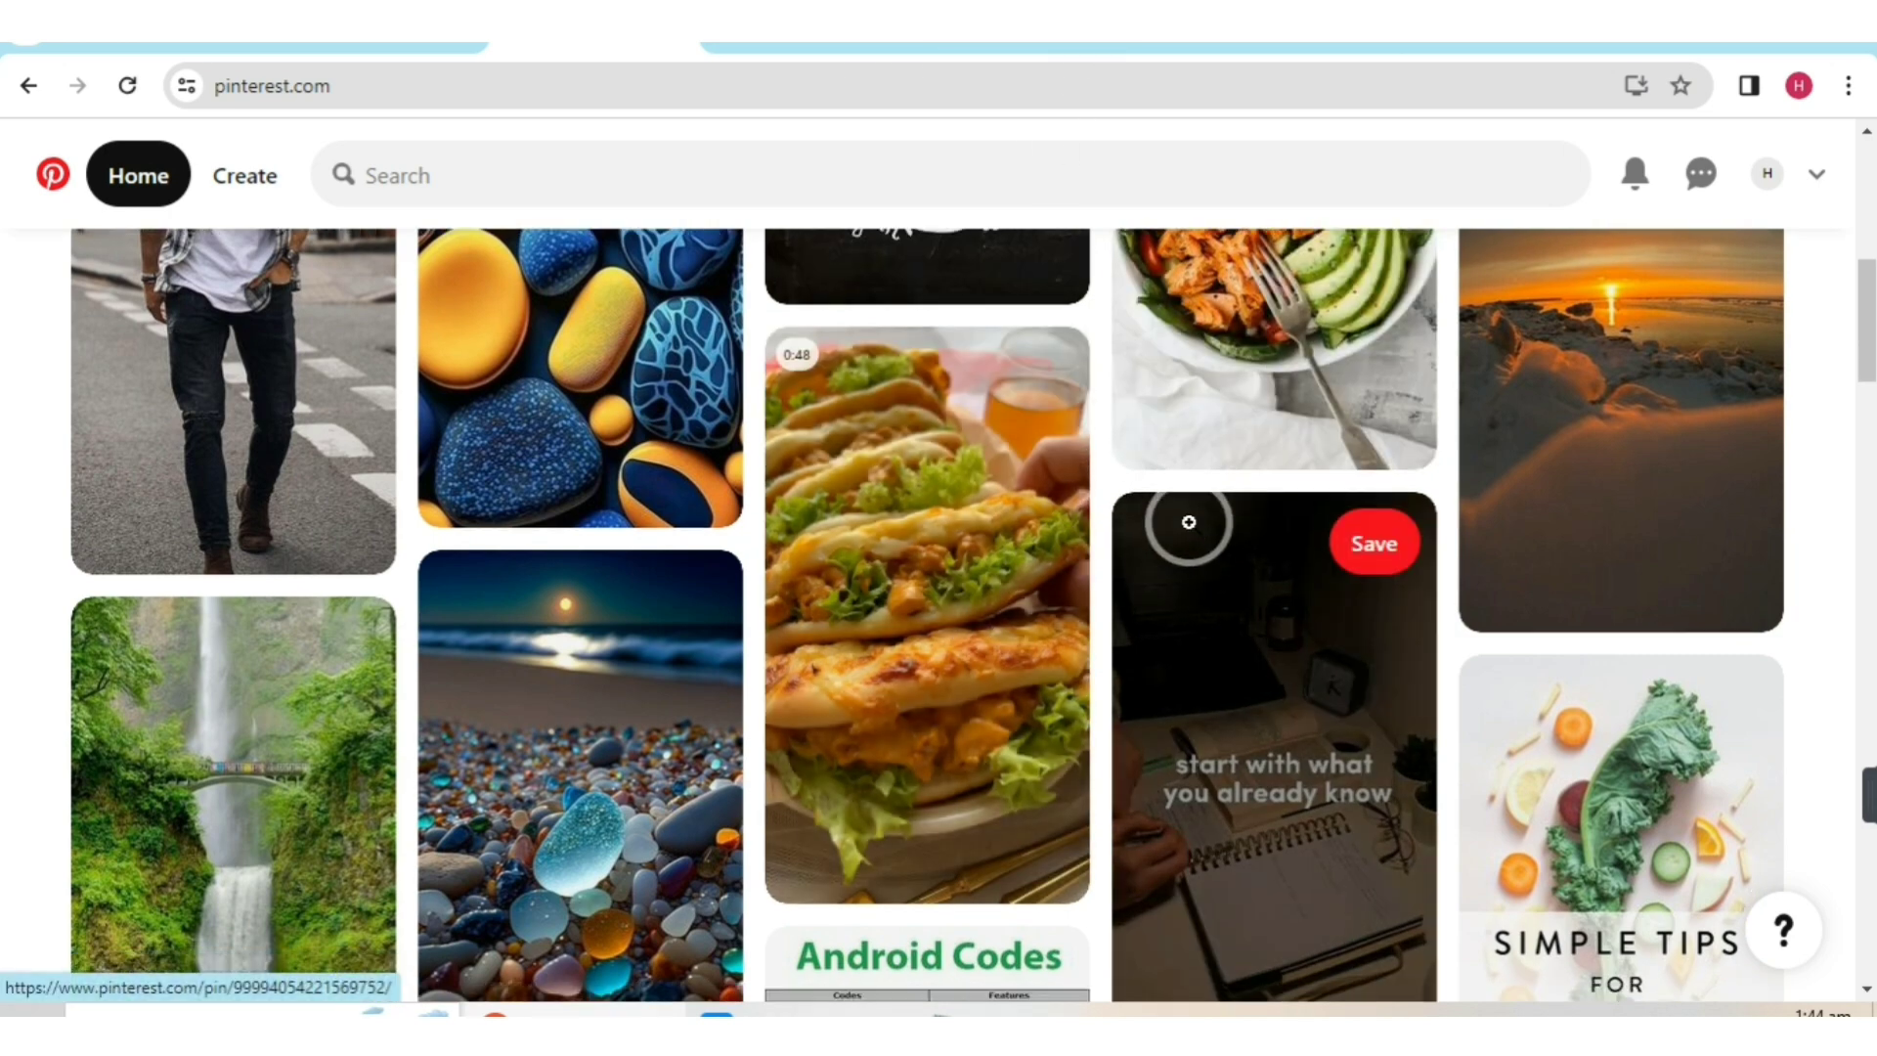
scroll(1166, 511, "down", 2)
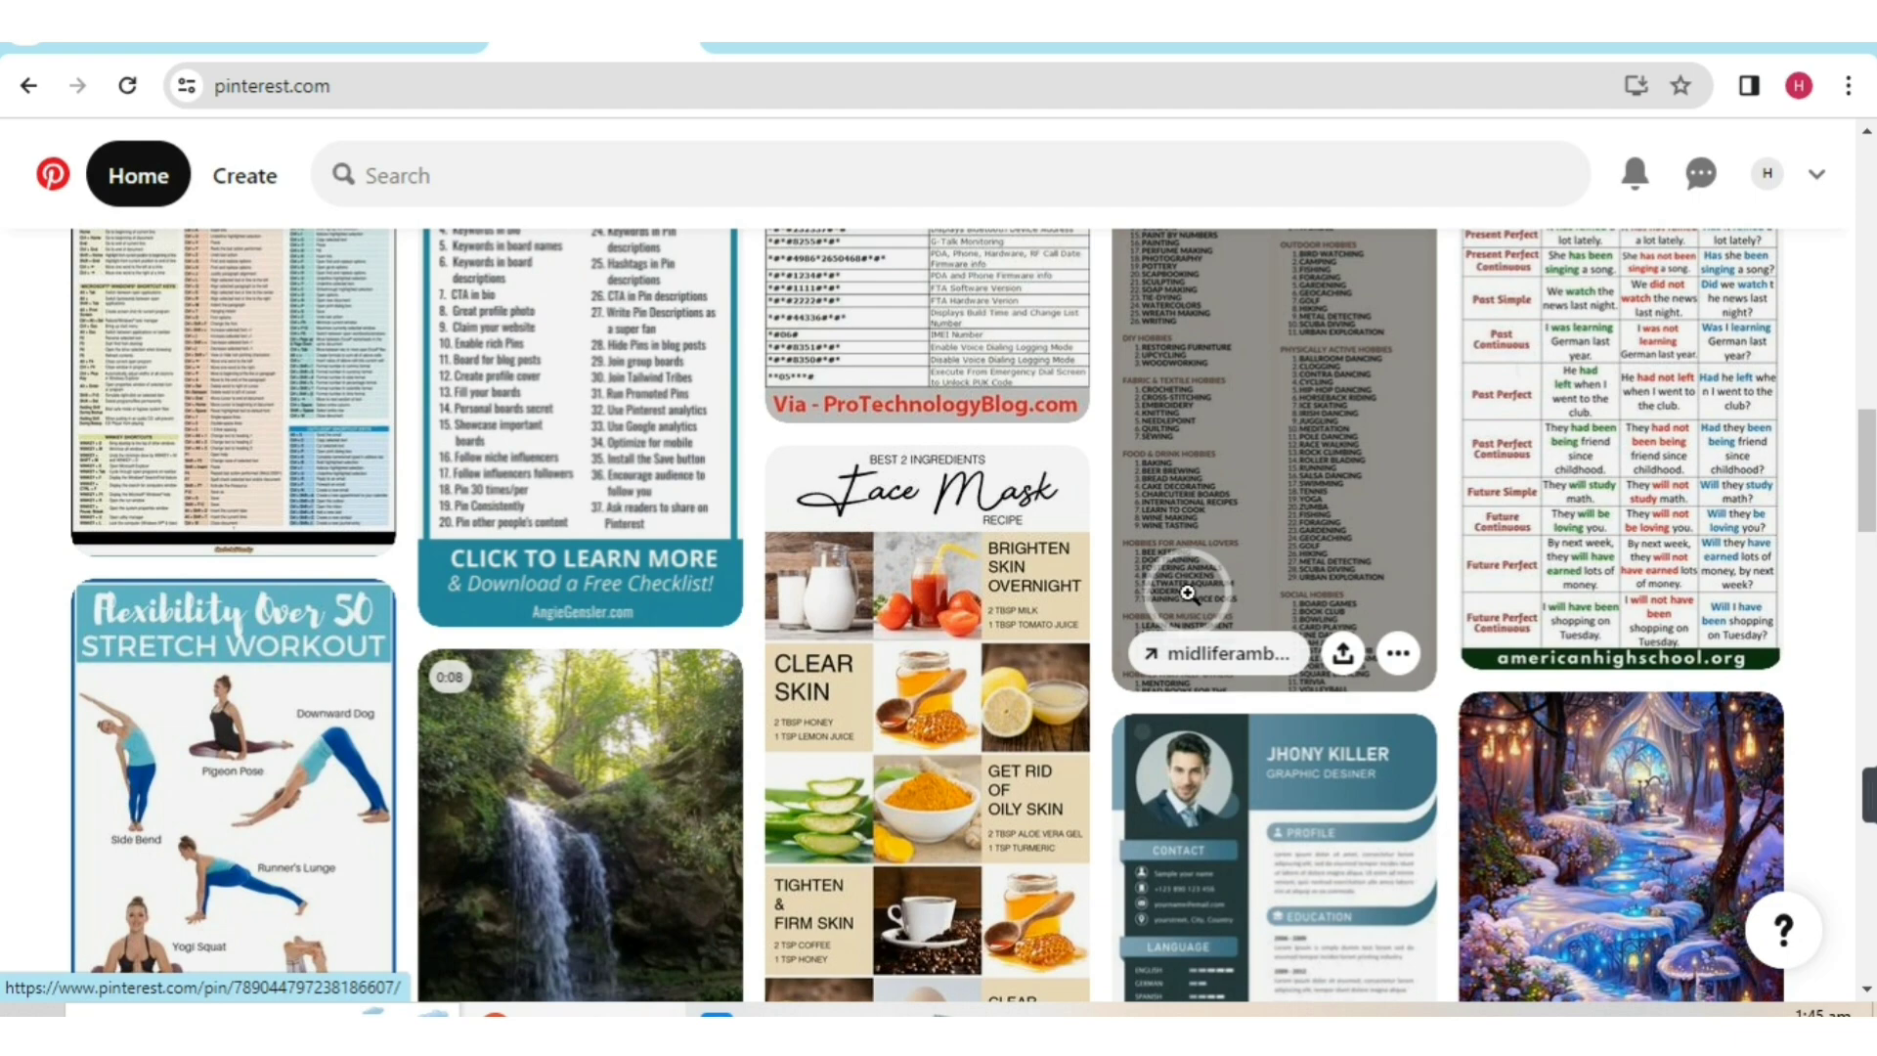
scroll(1187, 592, "down", 5)
scroll(1187, 587, "up", 10)
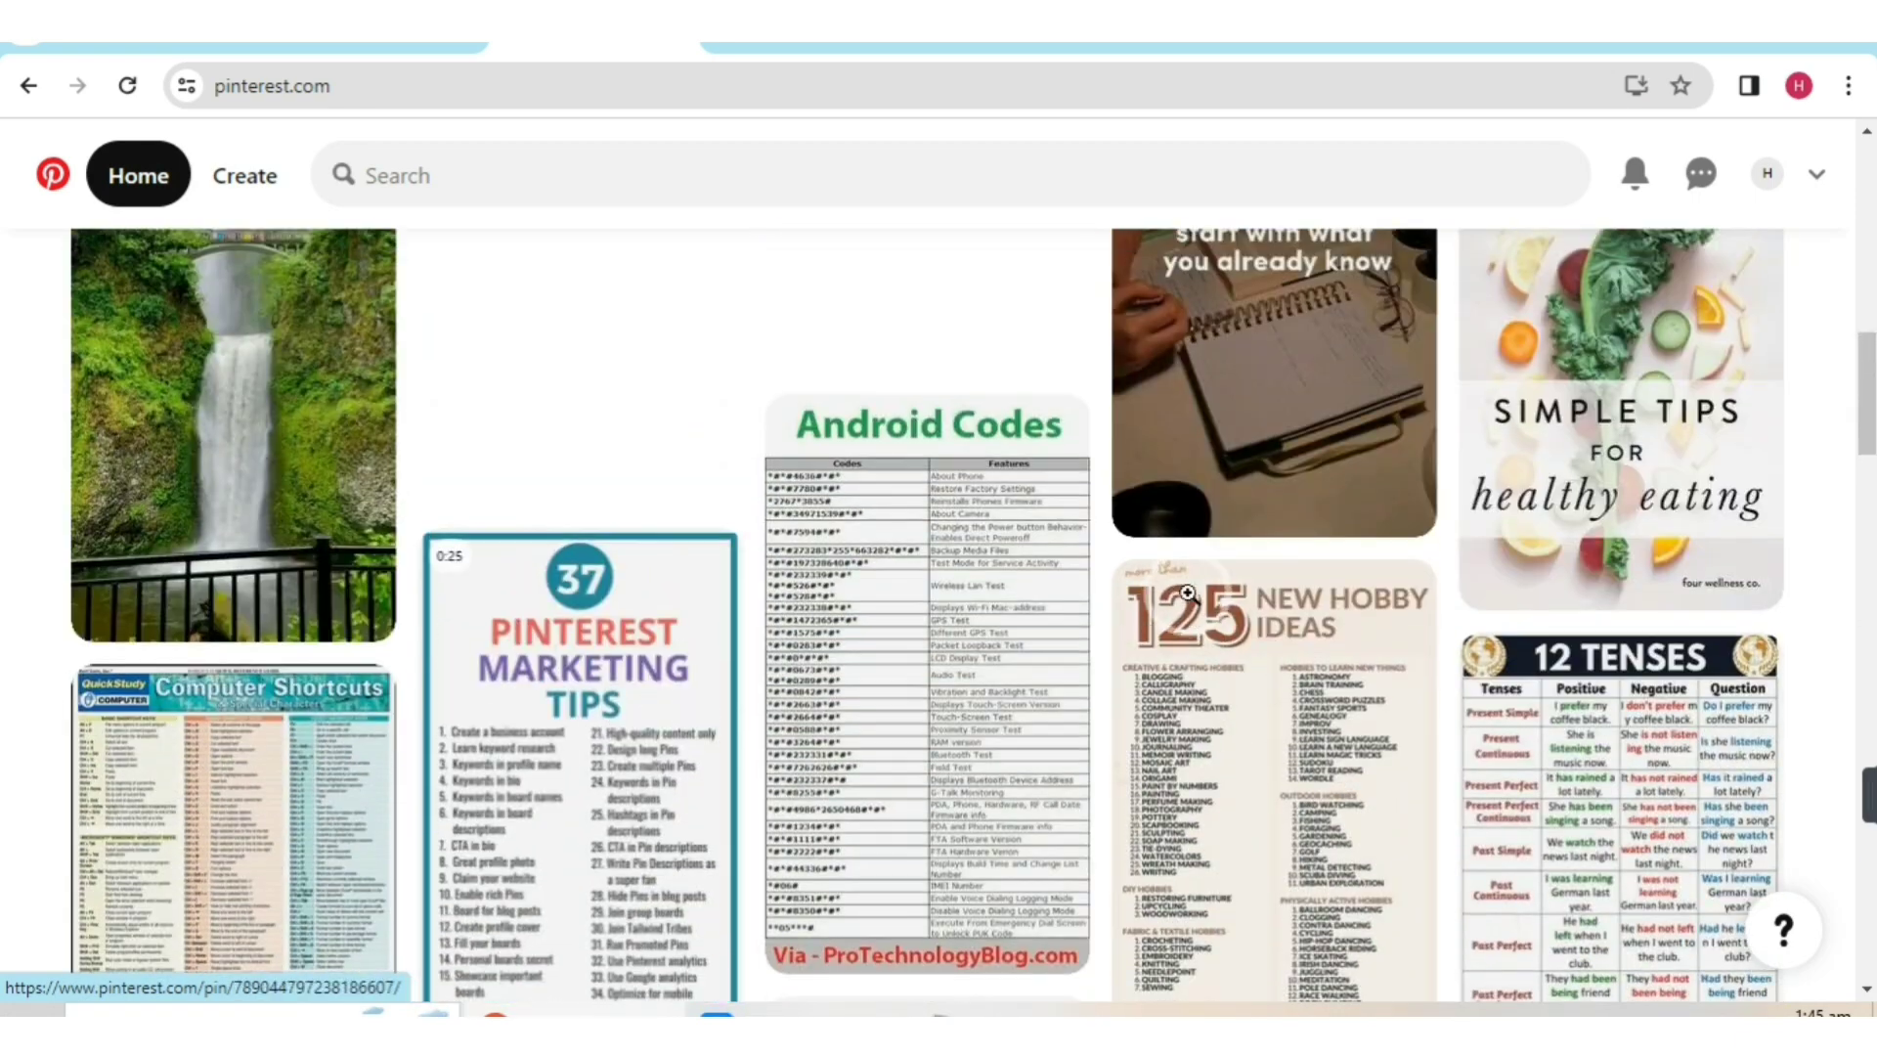
scroll(899, 523, "up", 15)
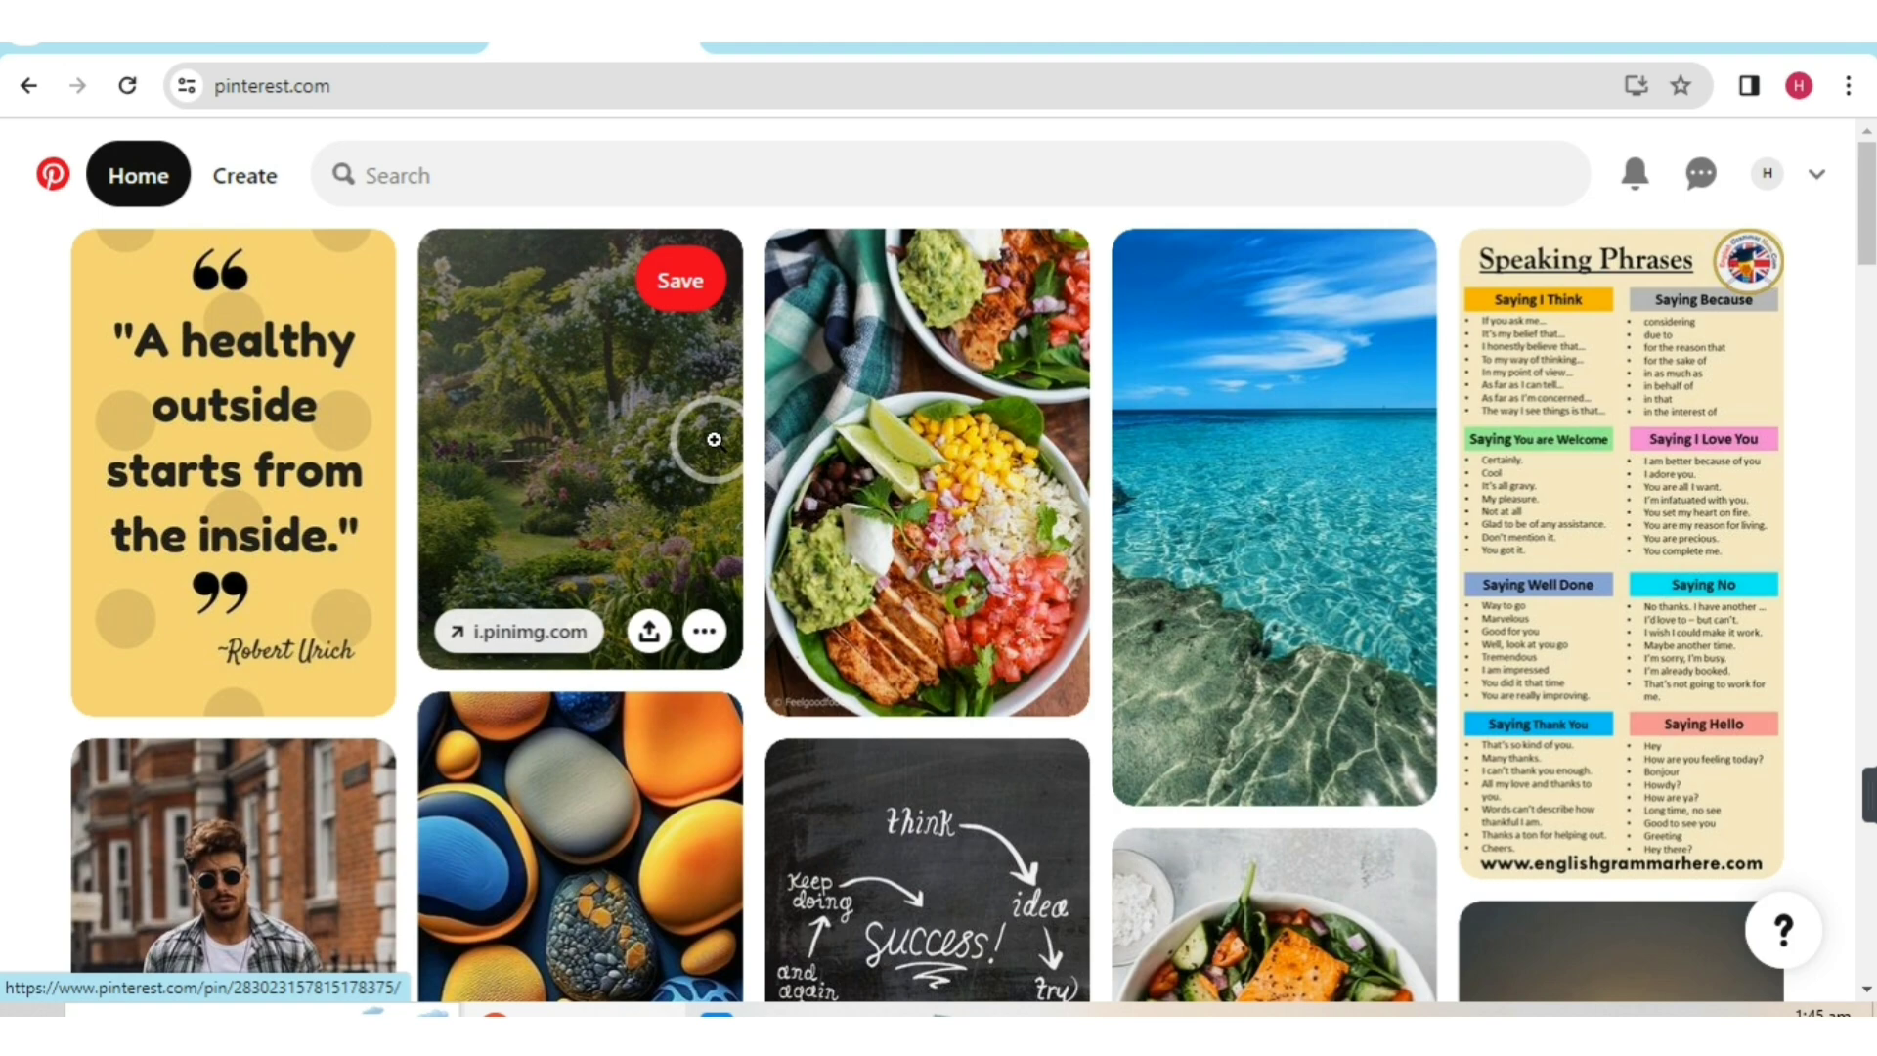
scroll(826, 519, "down", 12)
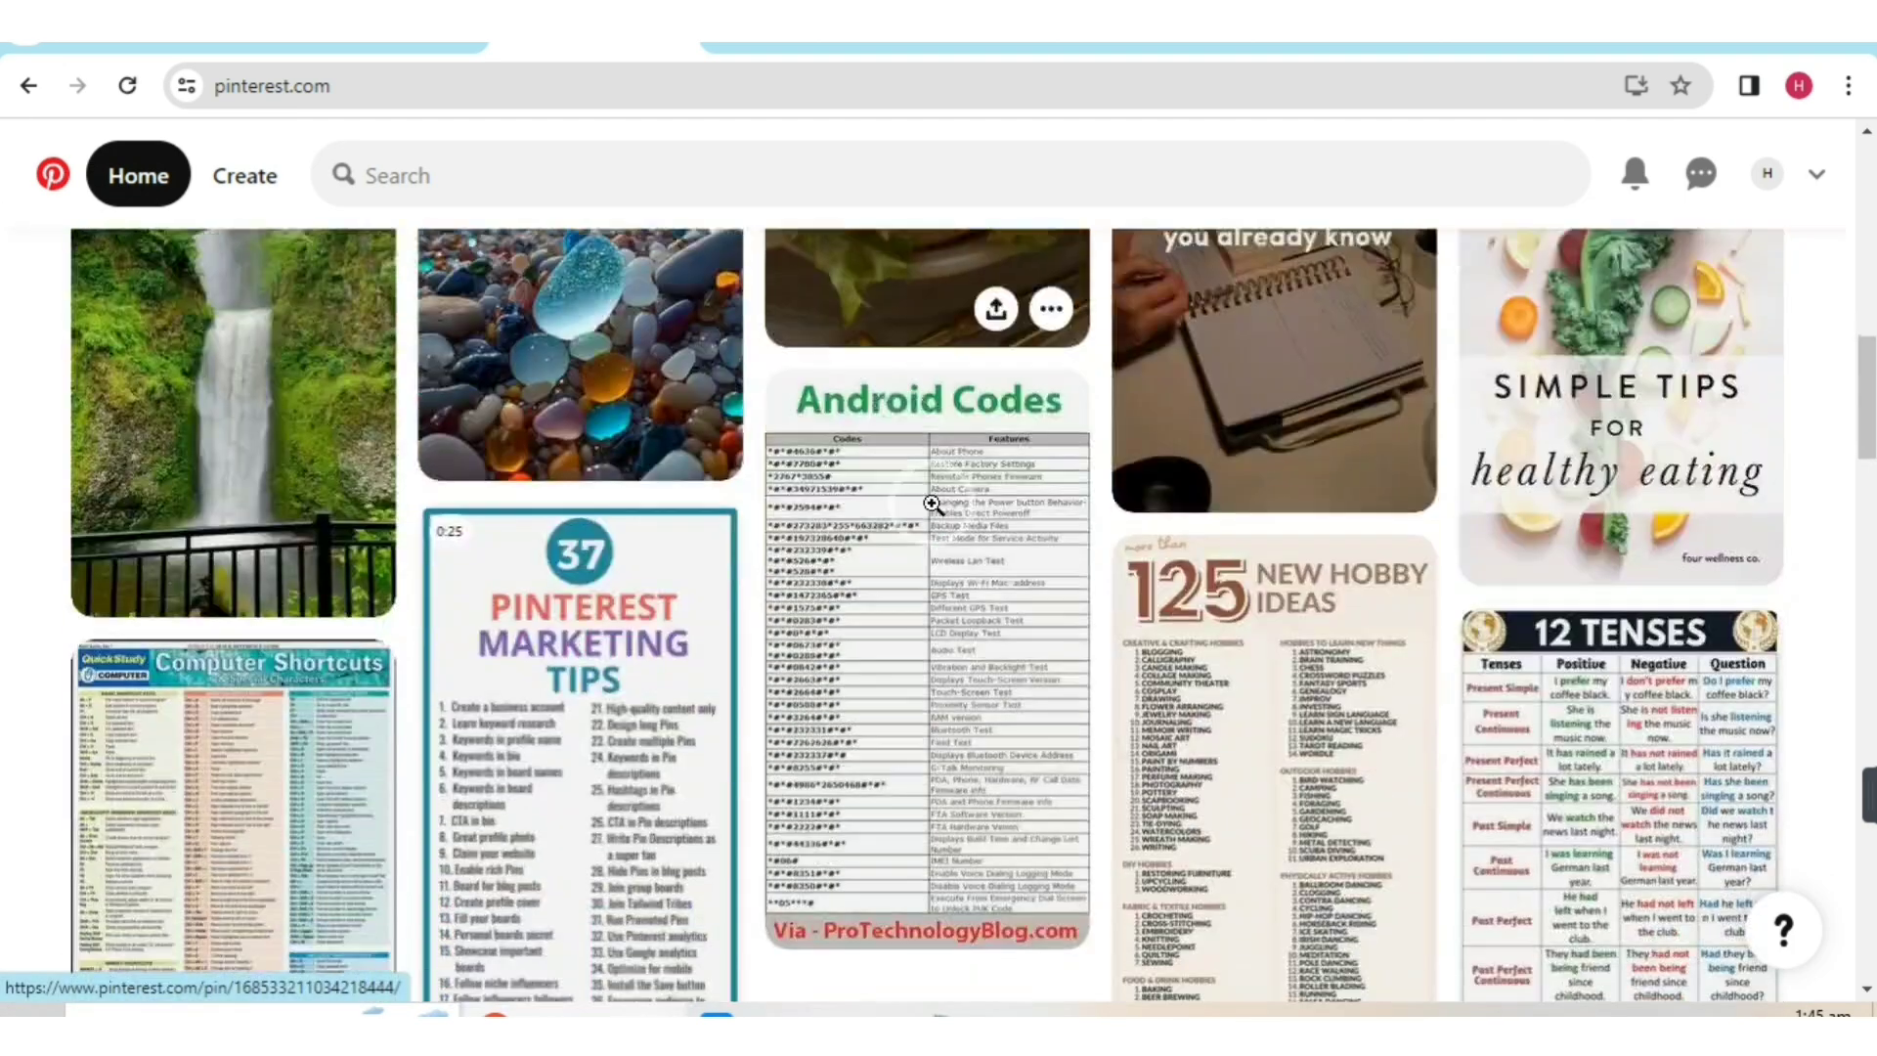
scroll(932, 503, "up", 10)
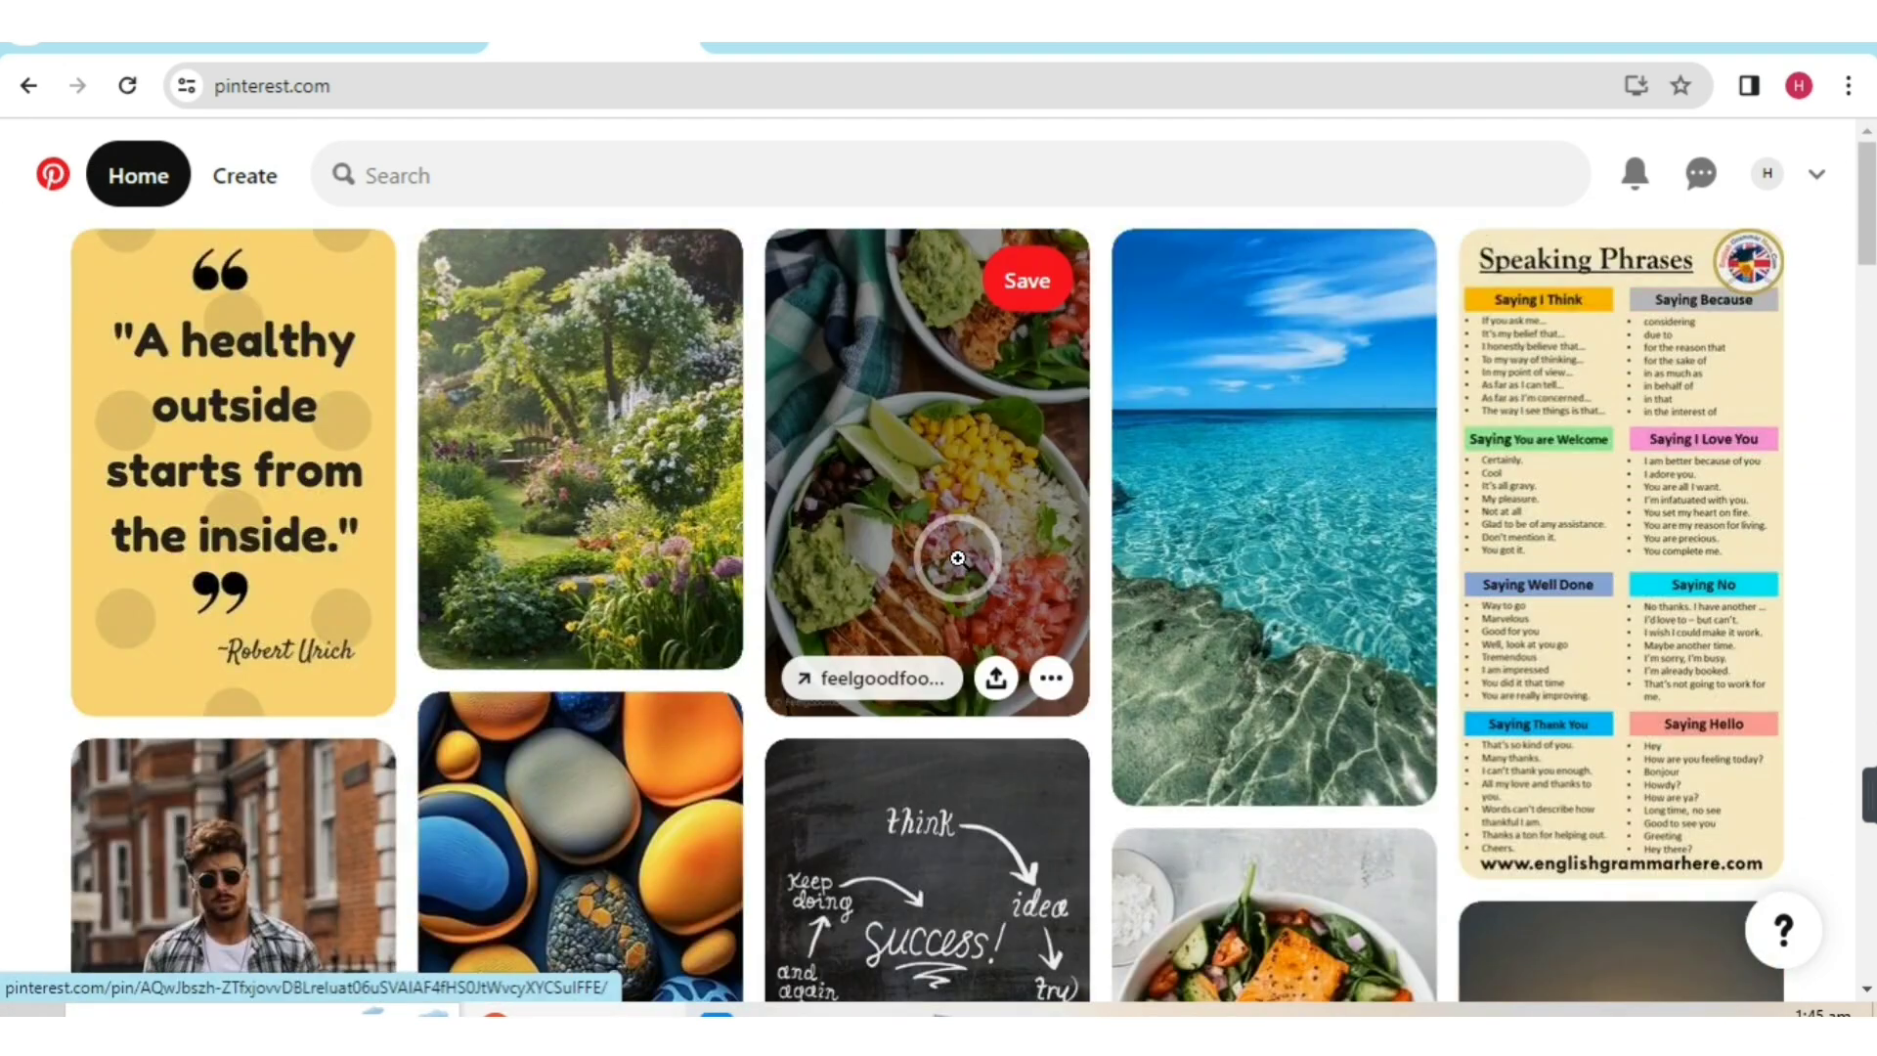
- Switch to the Digistore24 affiliate dashboard and examine its earnings, promoclicks, top products and top vendors tiles
left_click(391, 37)
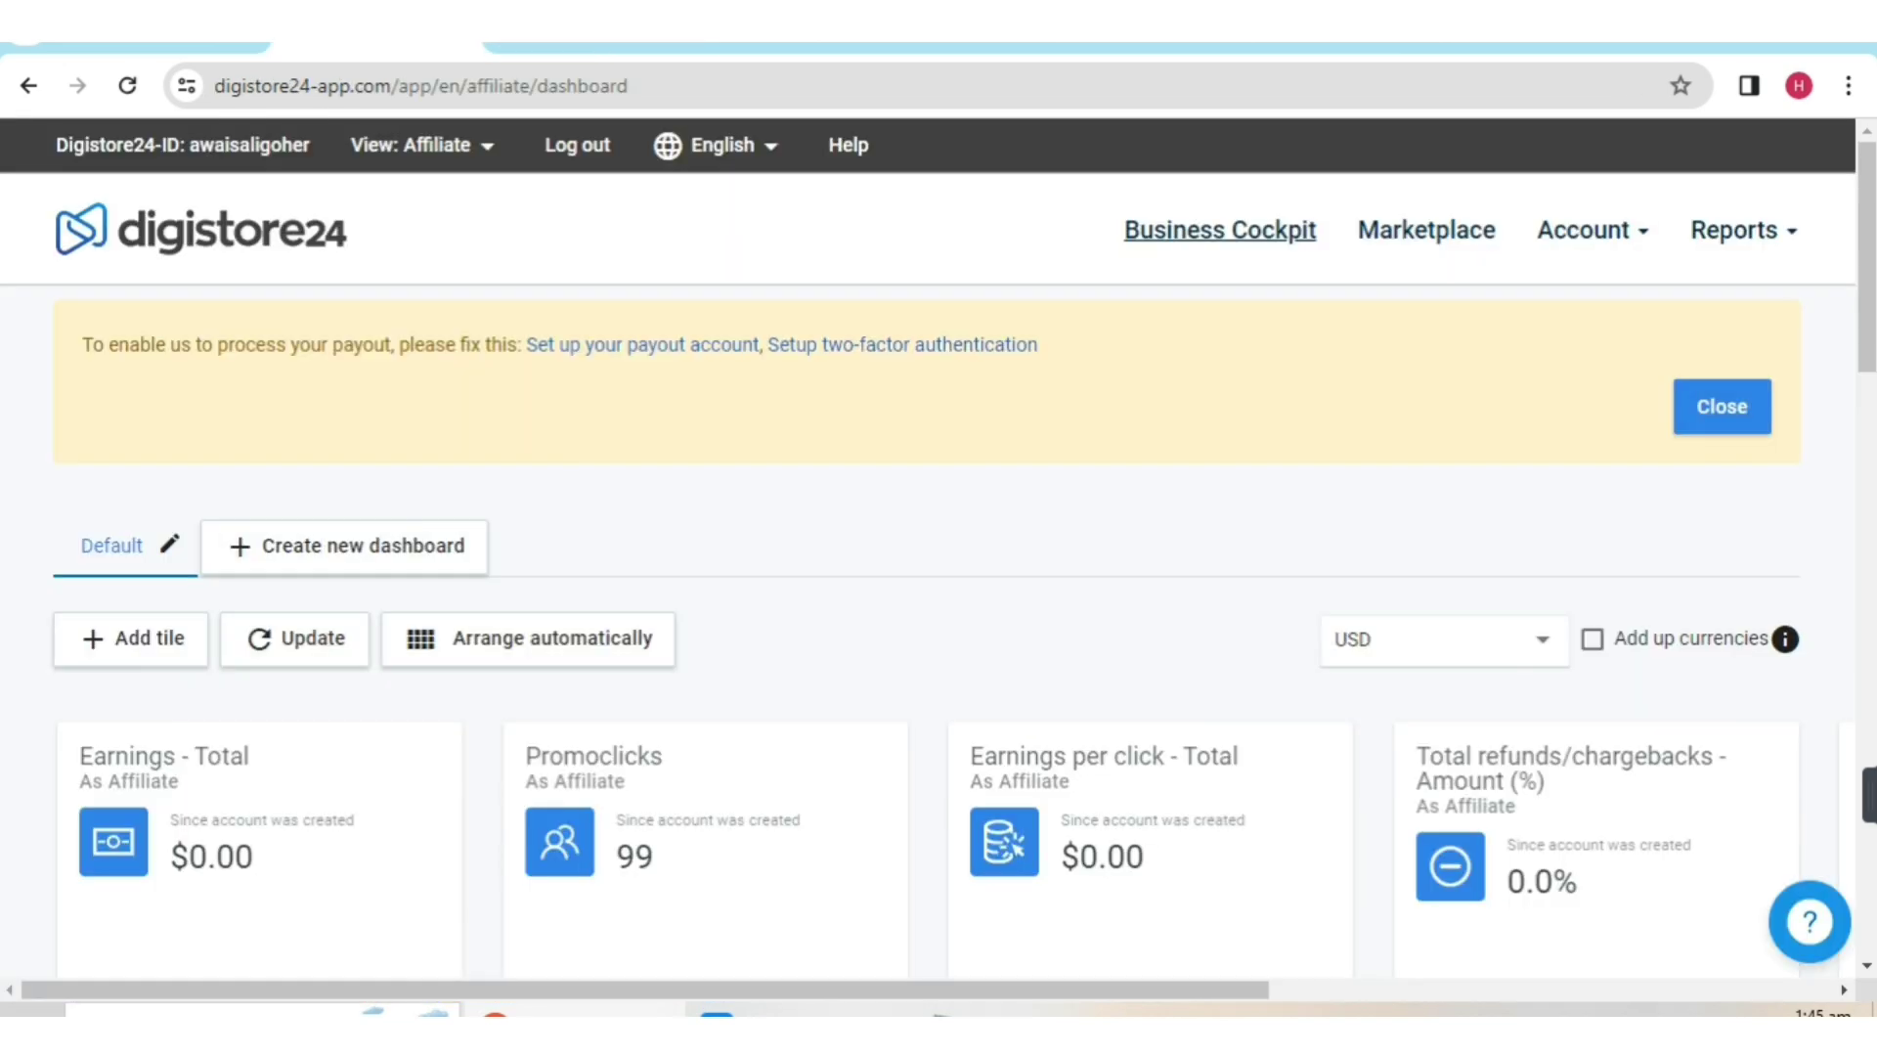
scroll(955, 507, "down", 5)
scroll(1022, 631, "up", 5)
scroll(915, 433, "down", 7)
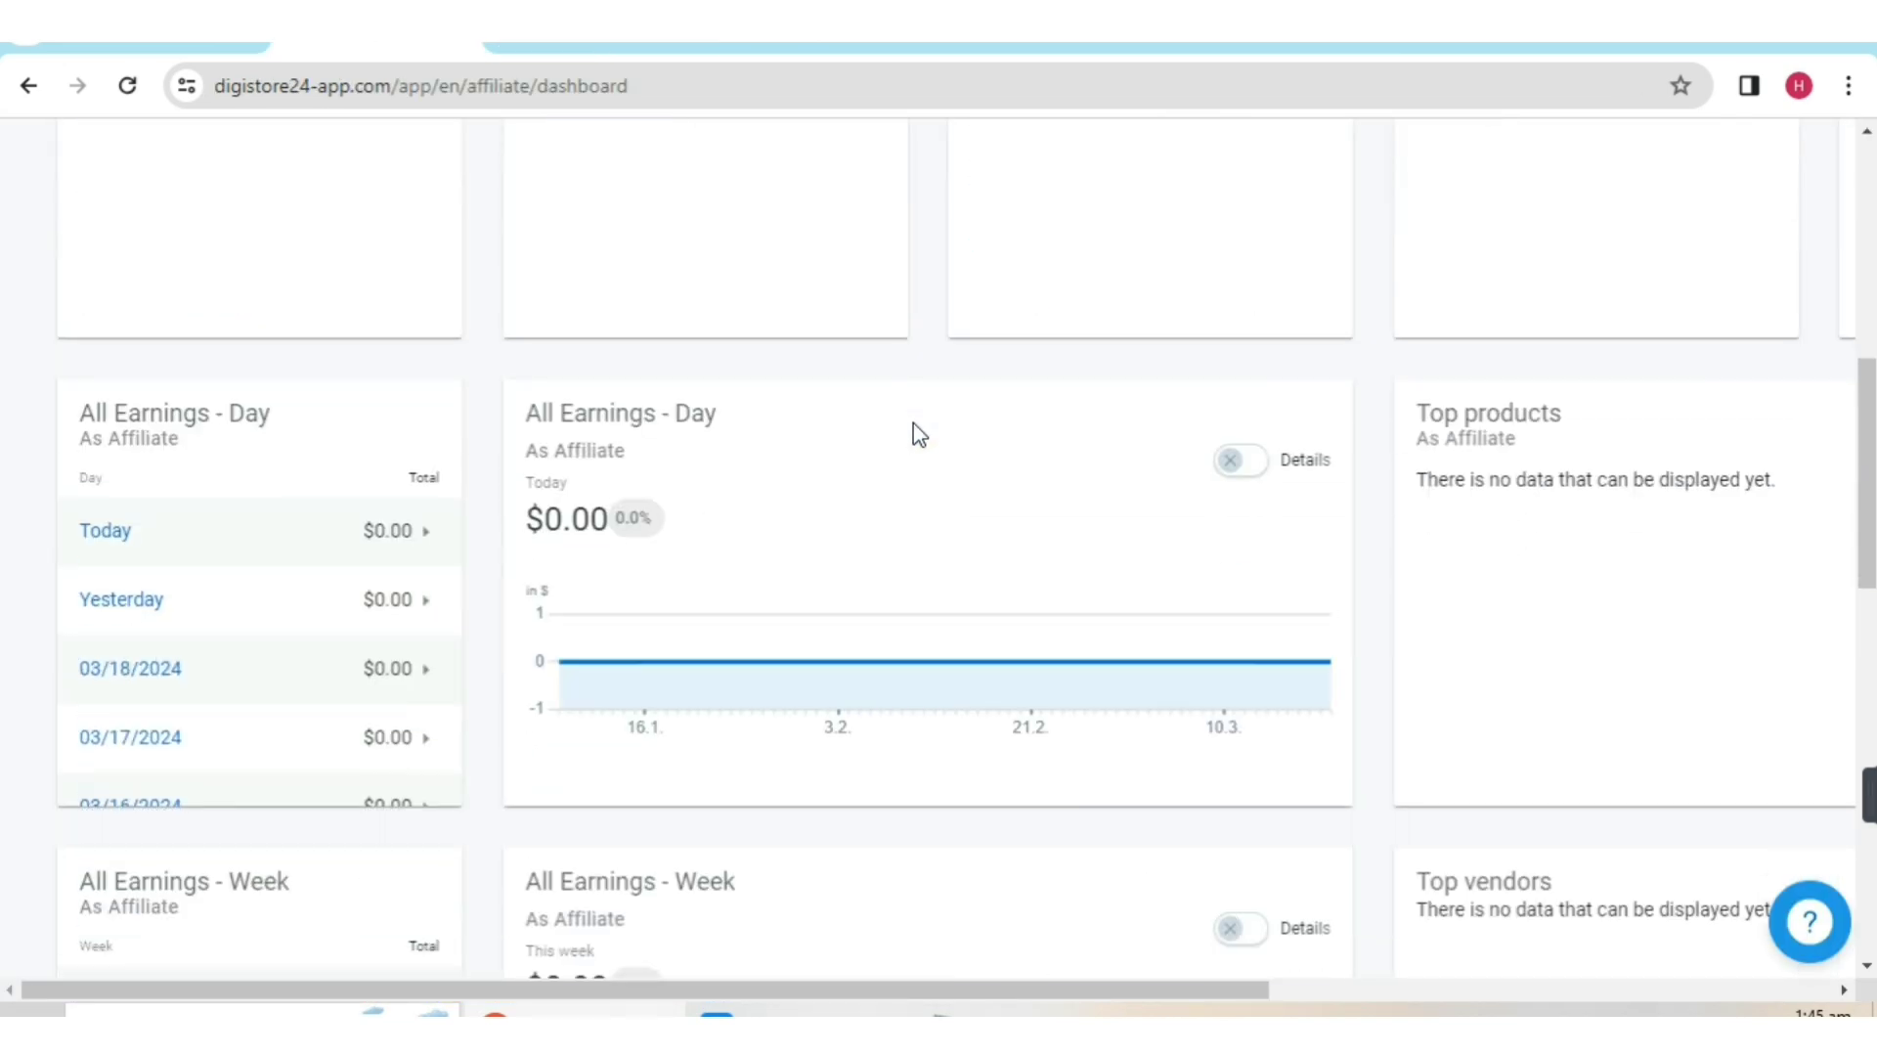
scroll(913, 431, "up", 7)
scroll(880, 421, "down", 5)
scroll(903, 435, "up", 5)
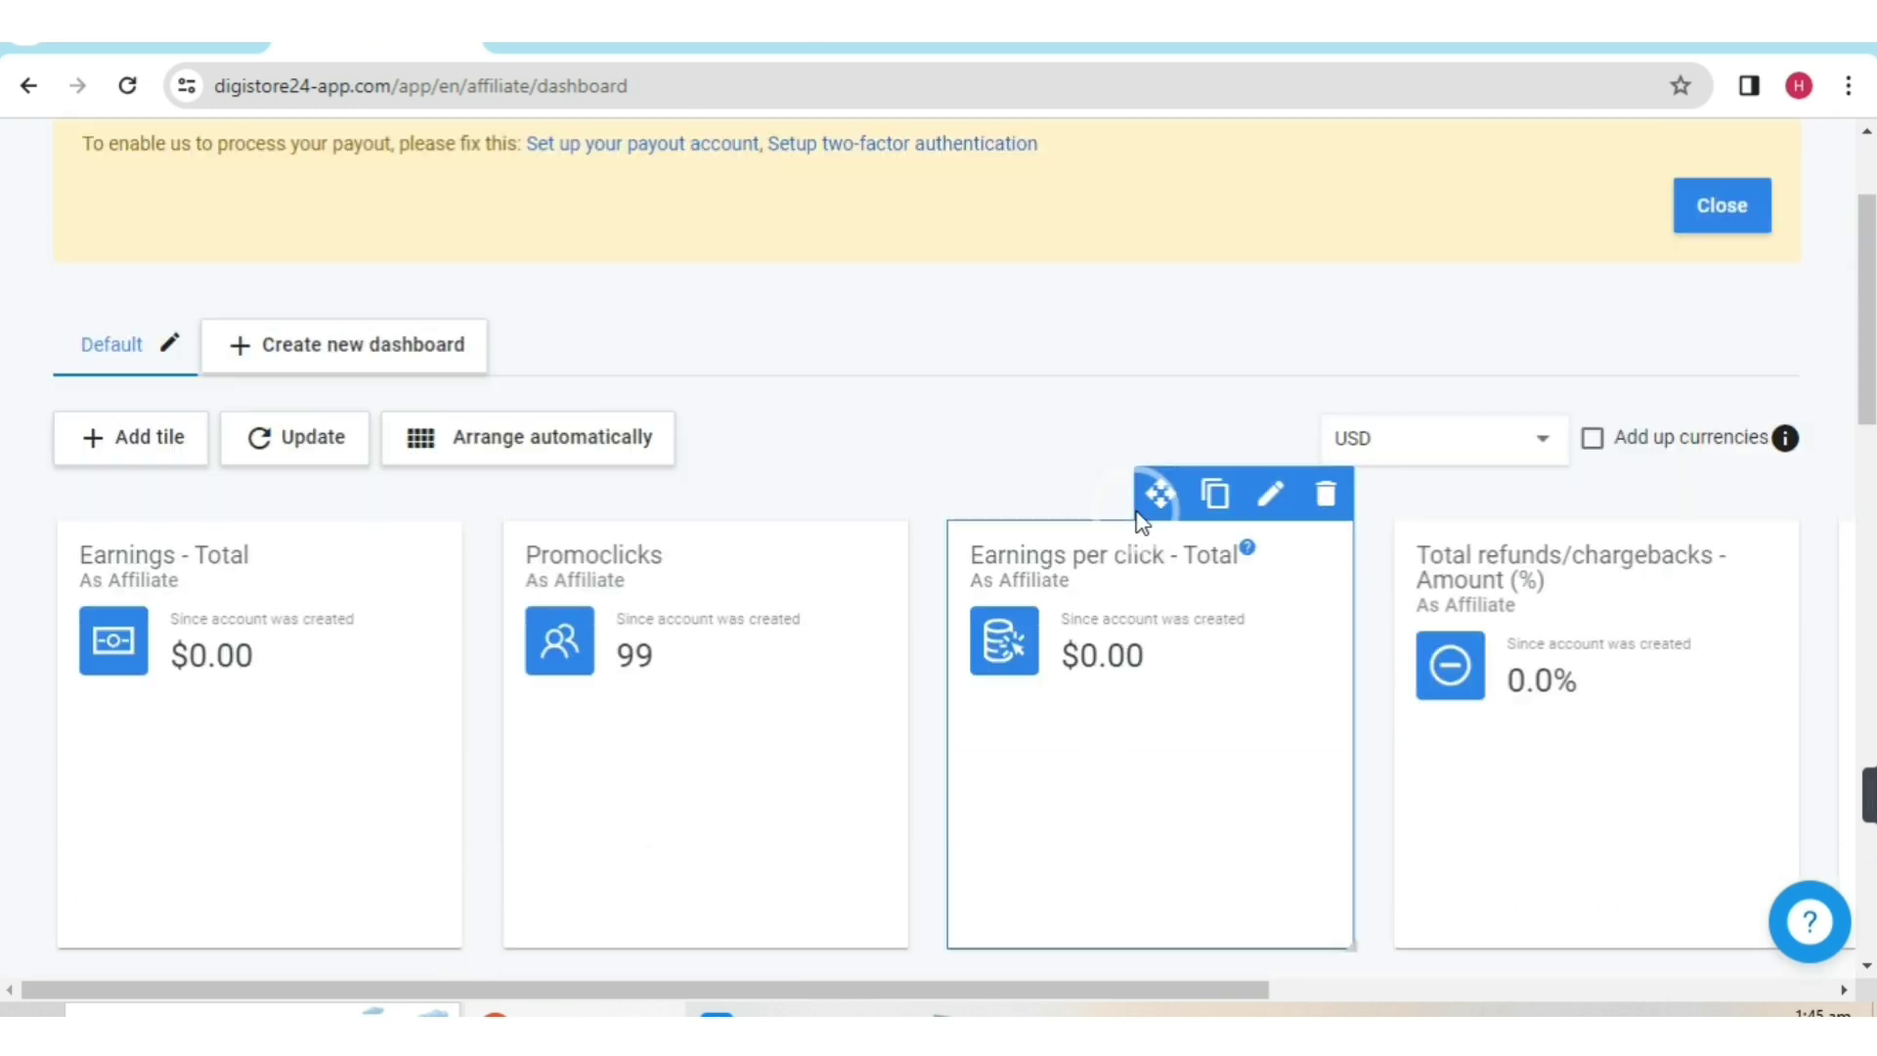
scroll(976, 431, "down", 15)
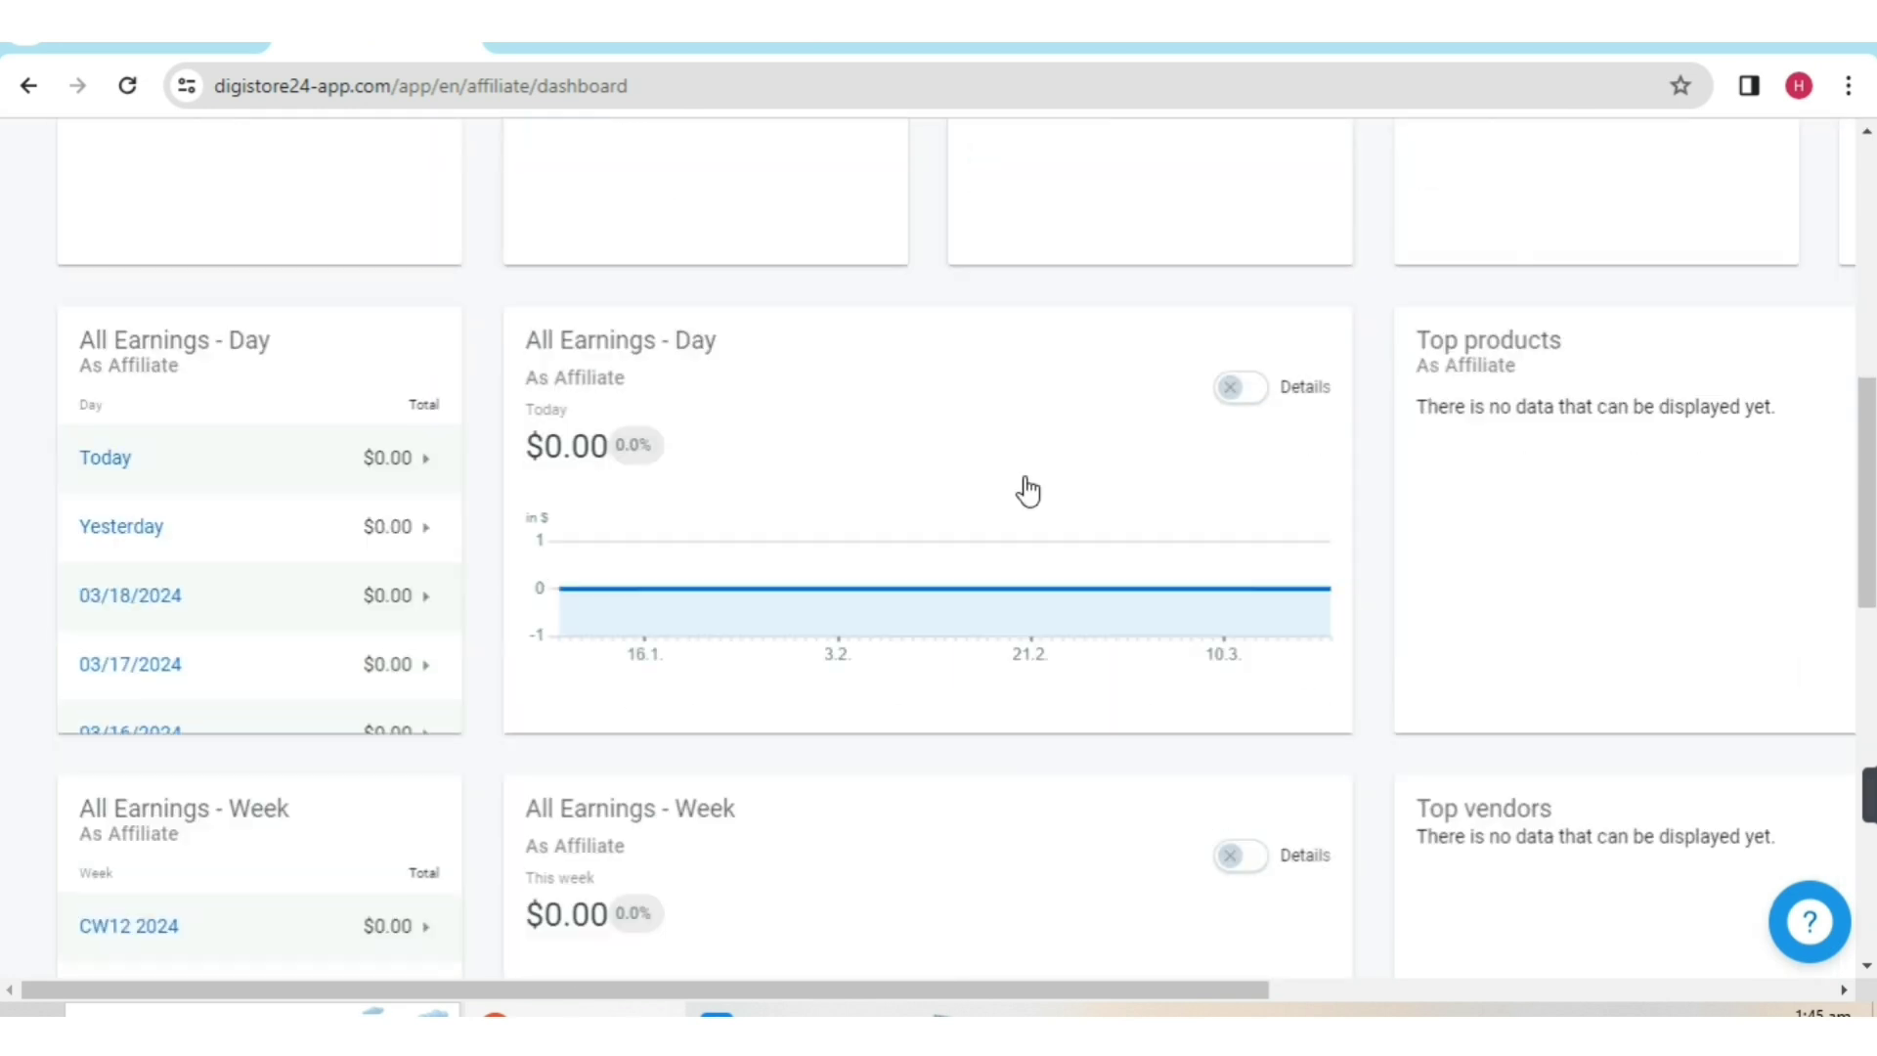
- Examine the affiliate dashboard's payout setup notice together with its daily and weekly earnings, promoclicks and refund tiles
scroll(1121, 564, "up", 15)
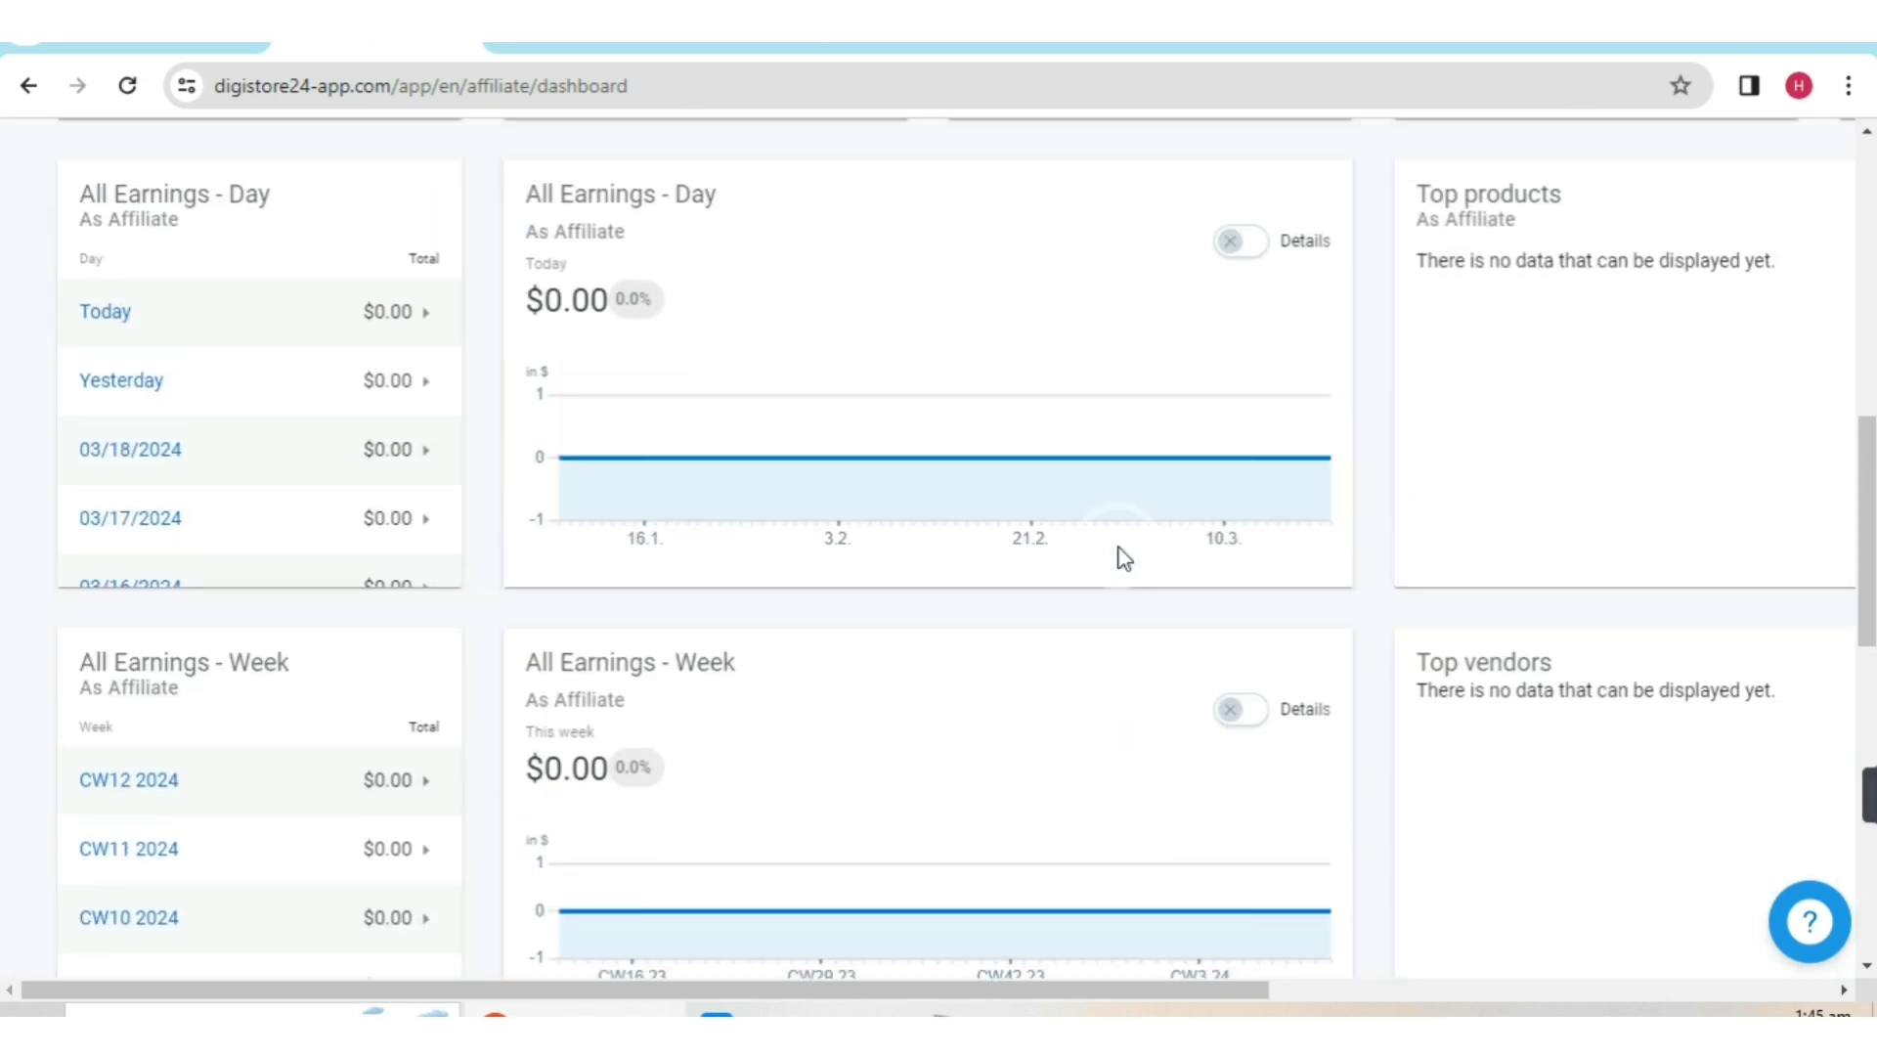
left_click(724, 467)
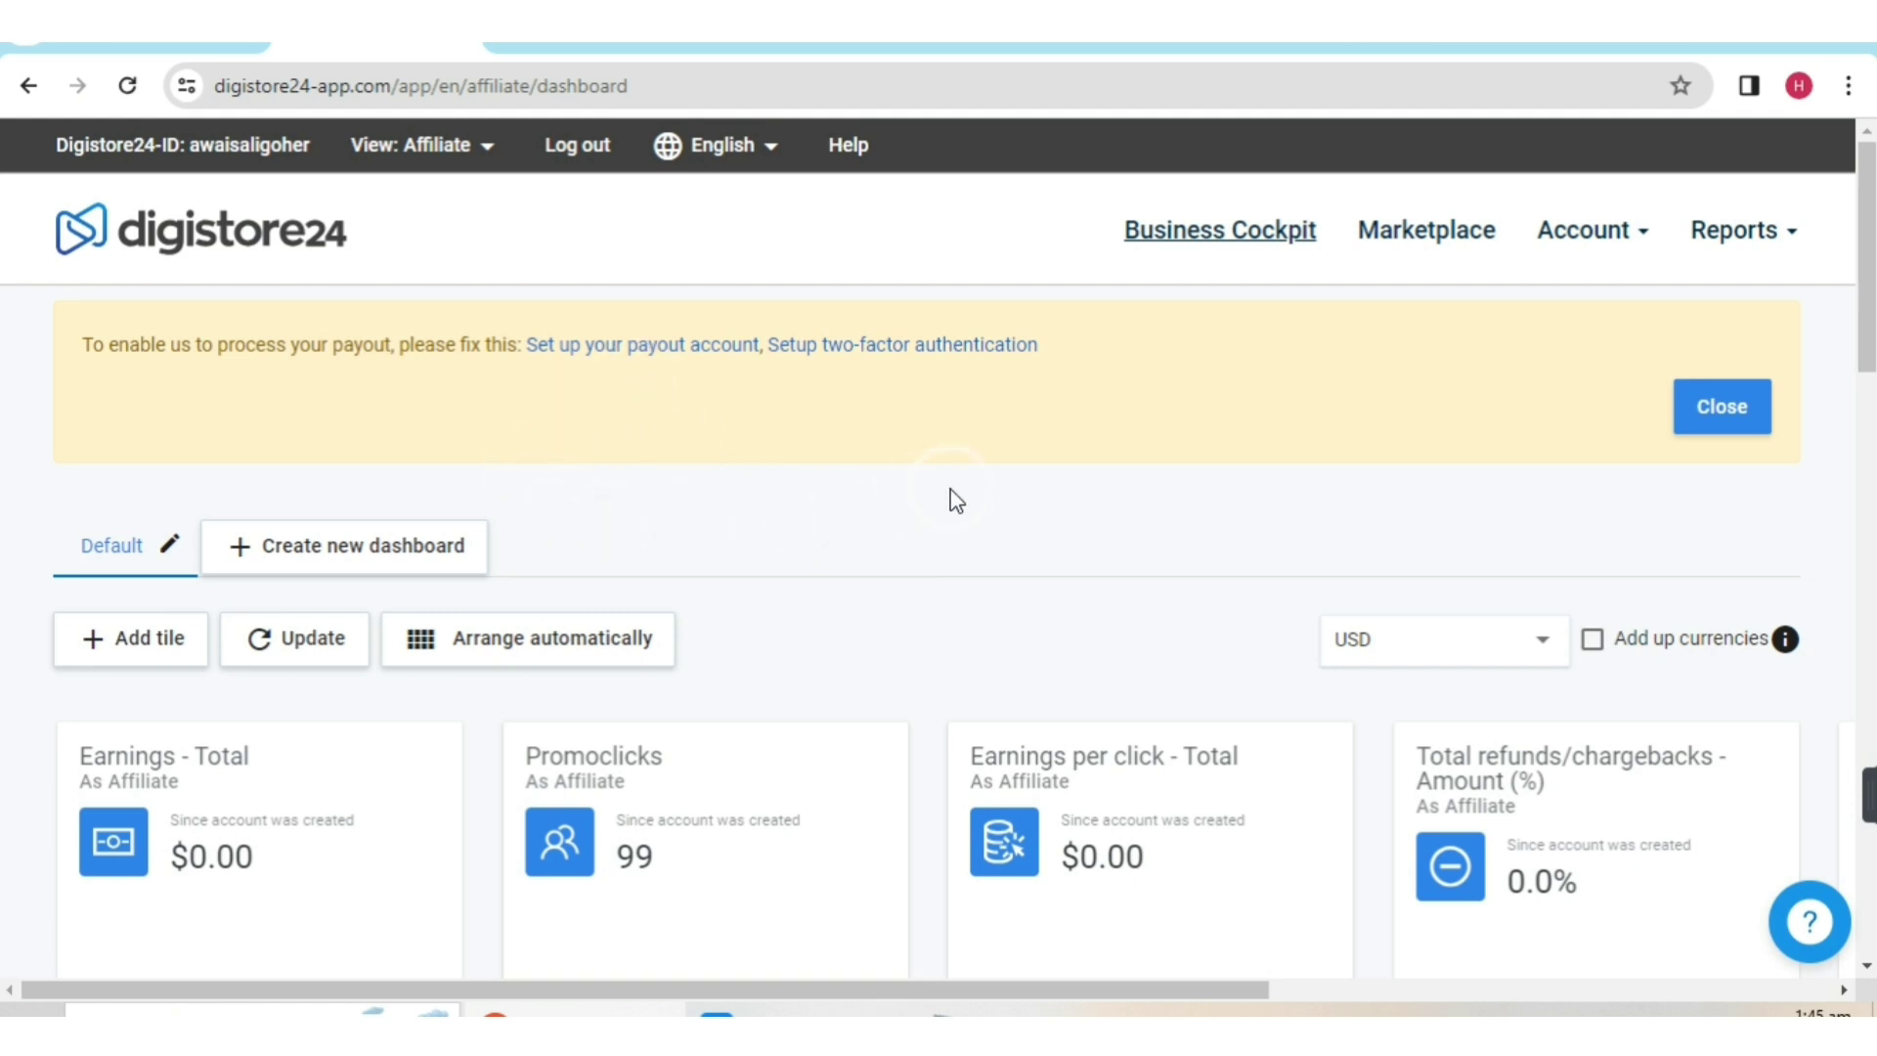
scroll(956, 501, "down", 8)
scroll(953, 494, "up", 8)
scroll(721, 352, "down", 5)
scroll(871, 474, "up", 5)
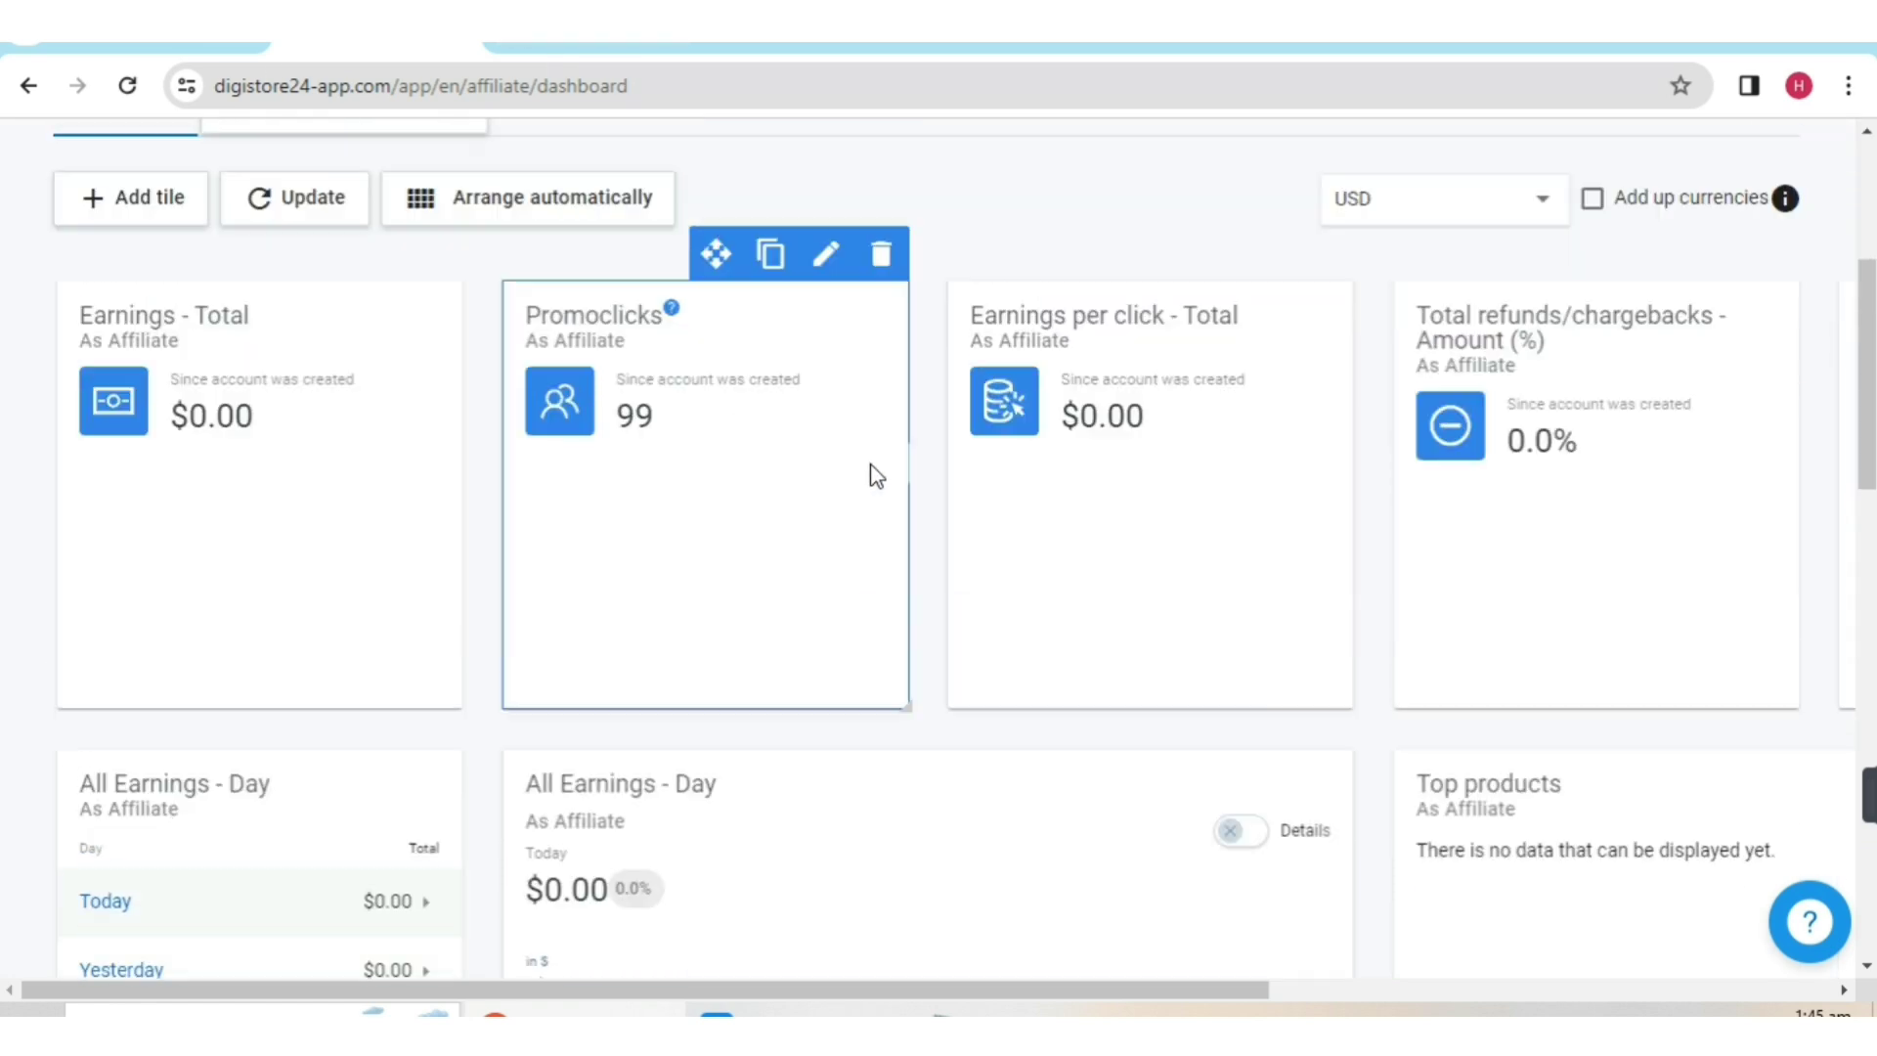
scroll(871, 474, "down", 5)
scroll(1081, 587, "up", 5)
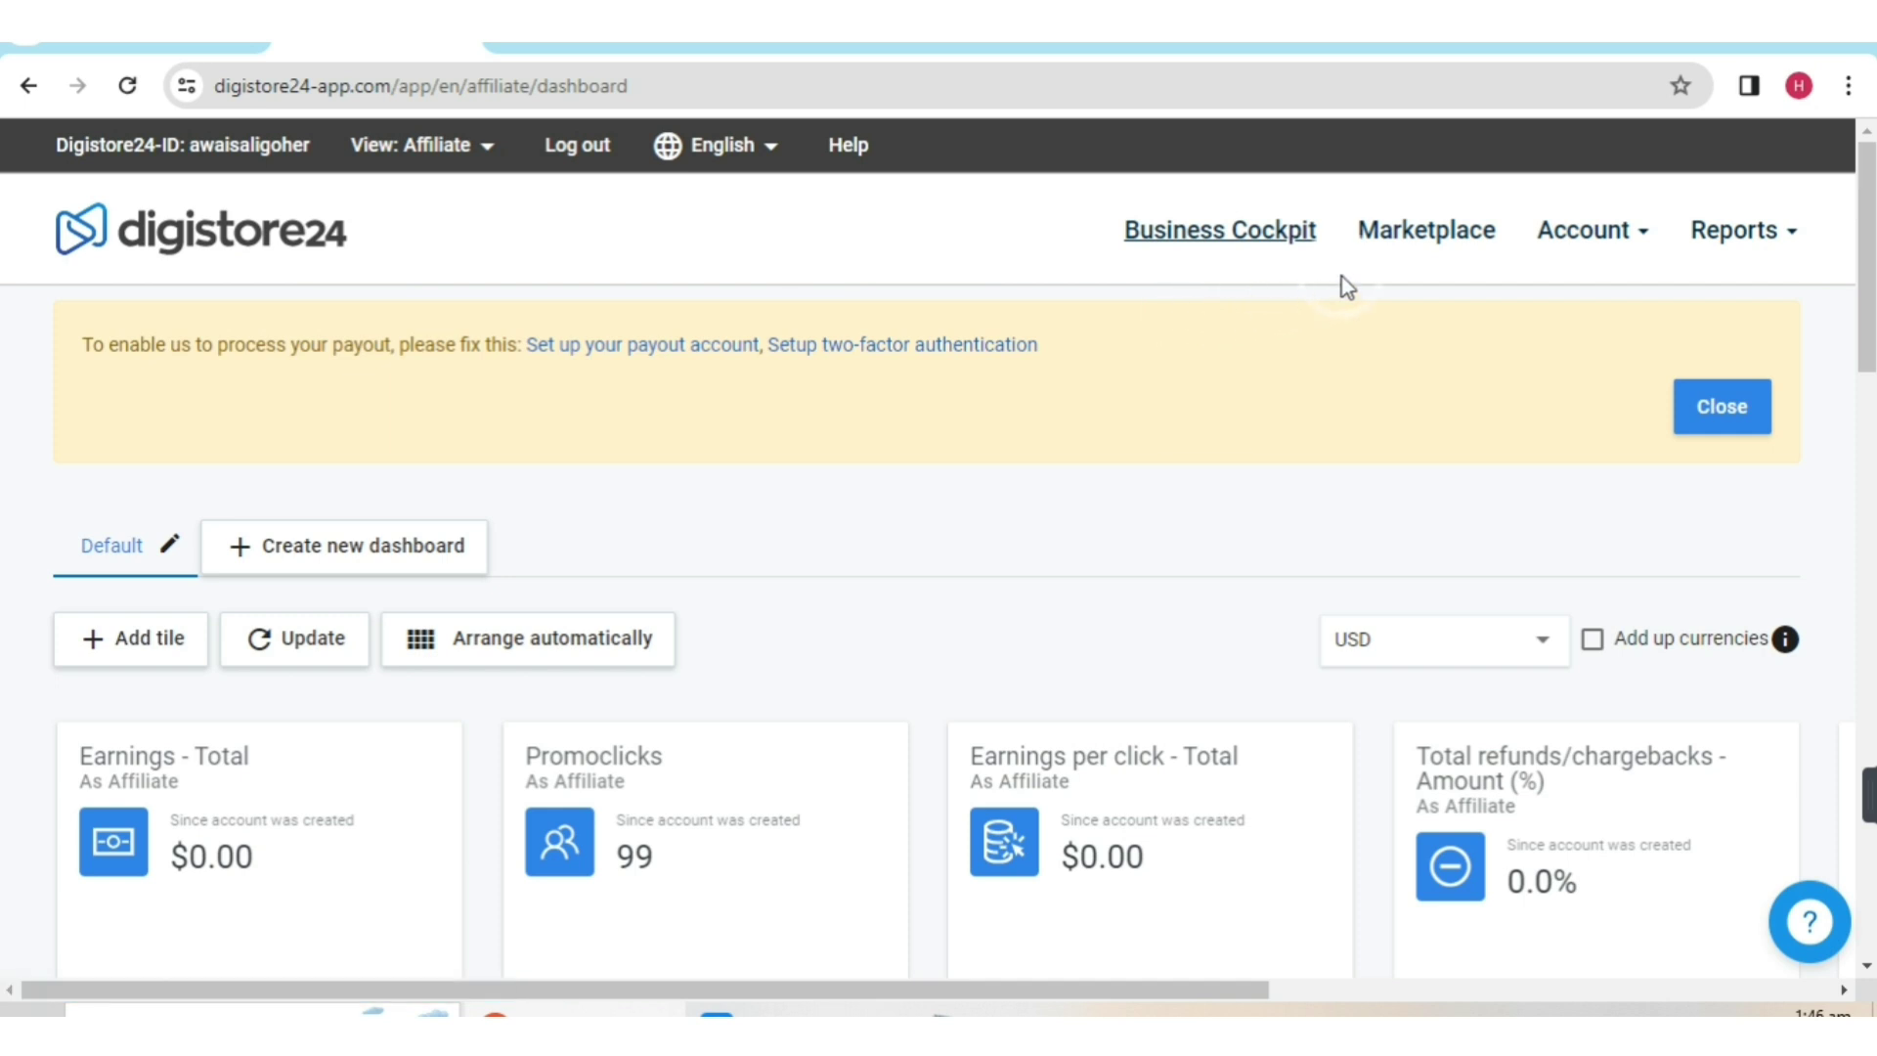
- Open the Marketplace and look through the listed products, comparing their prices, commission rates and net earnings per sale
left_click(1442, 233)
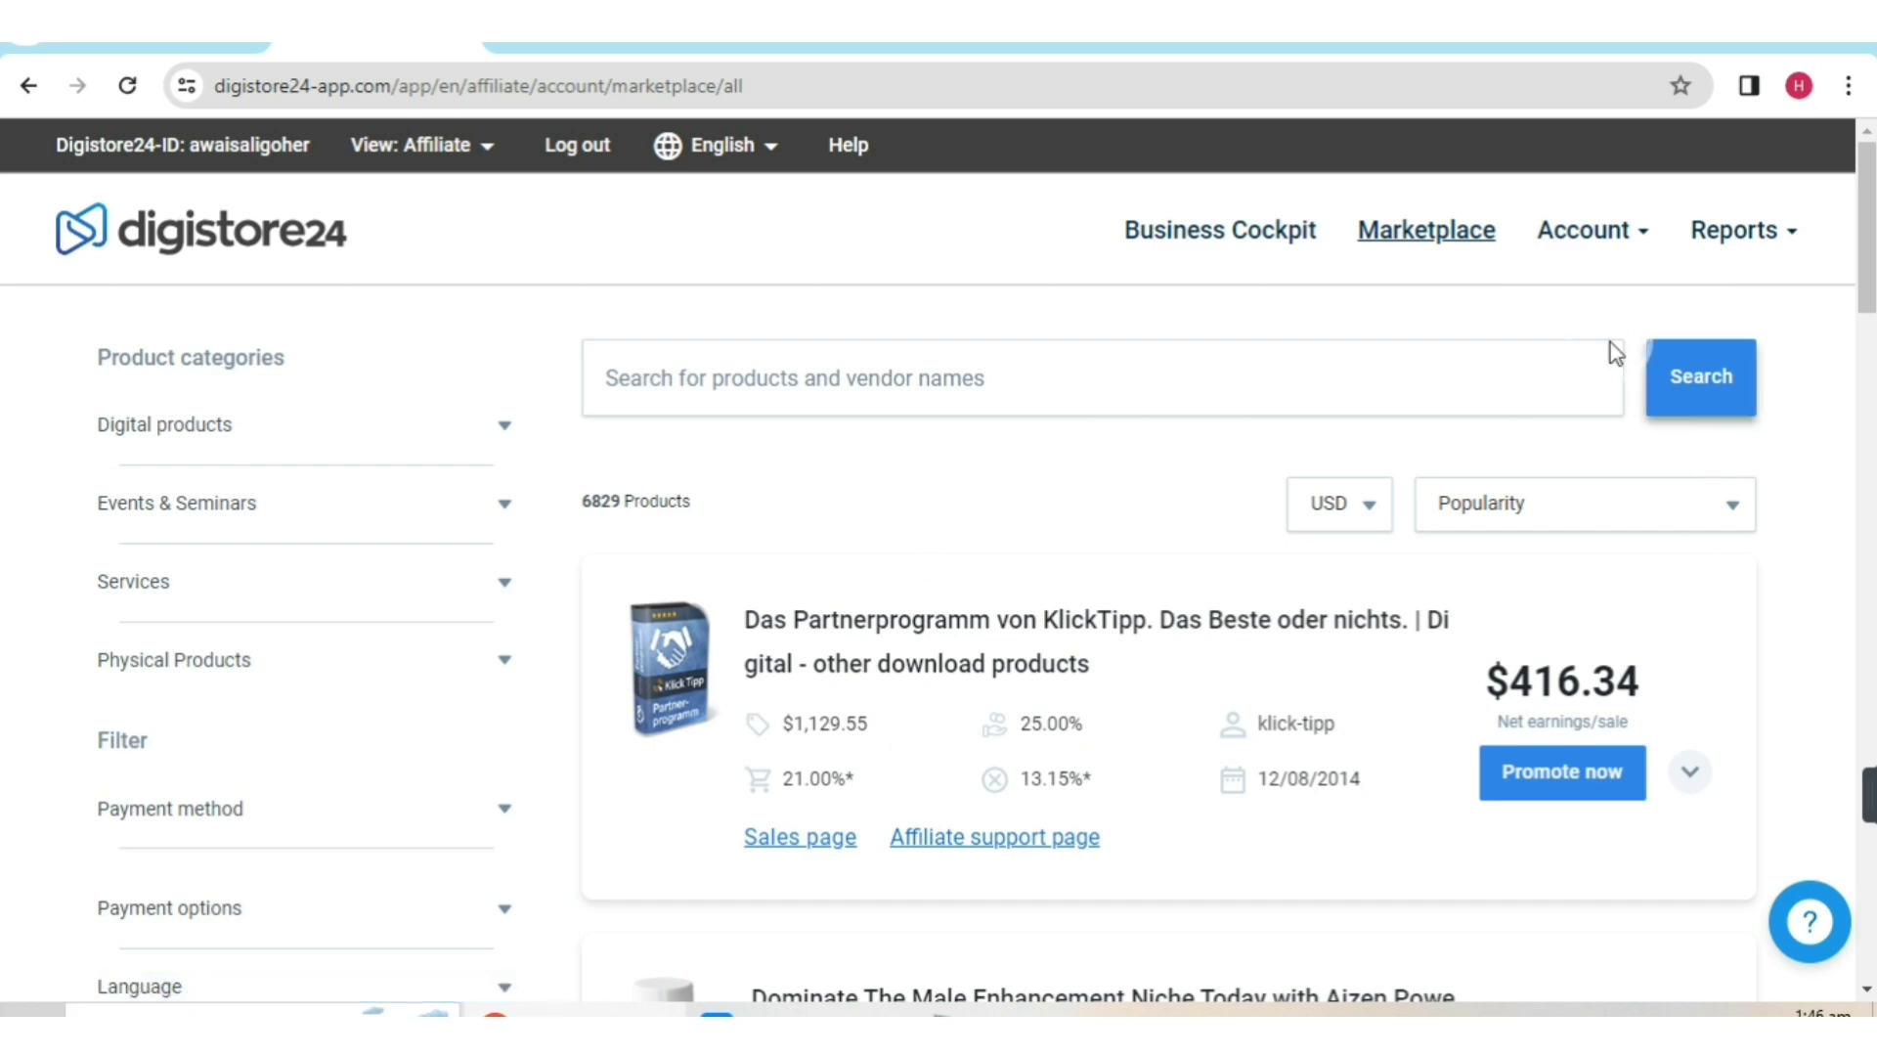
scroll(1164, 502, "down", 5)
scroll(1330, 484, "down", 6)
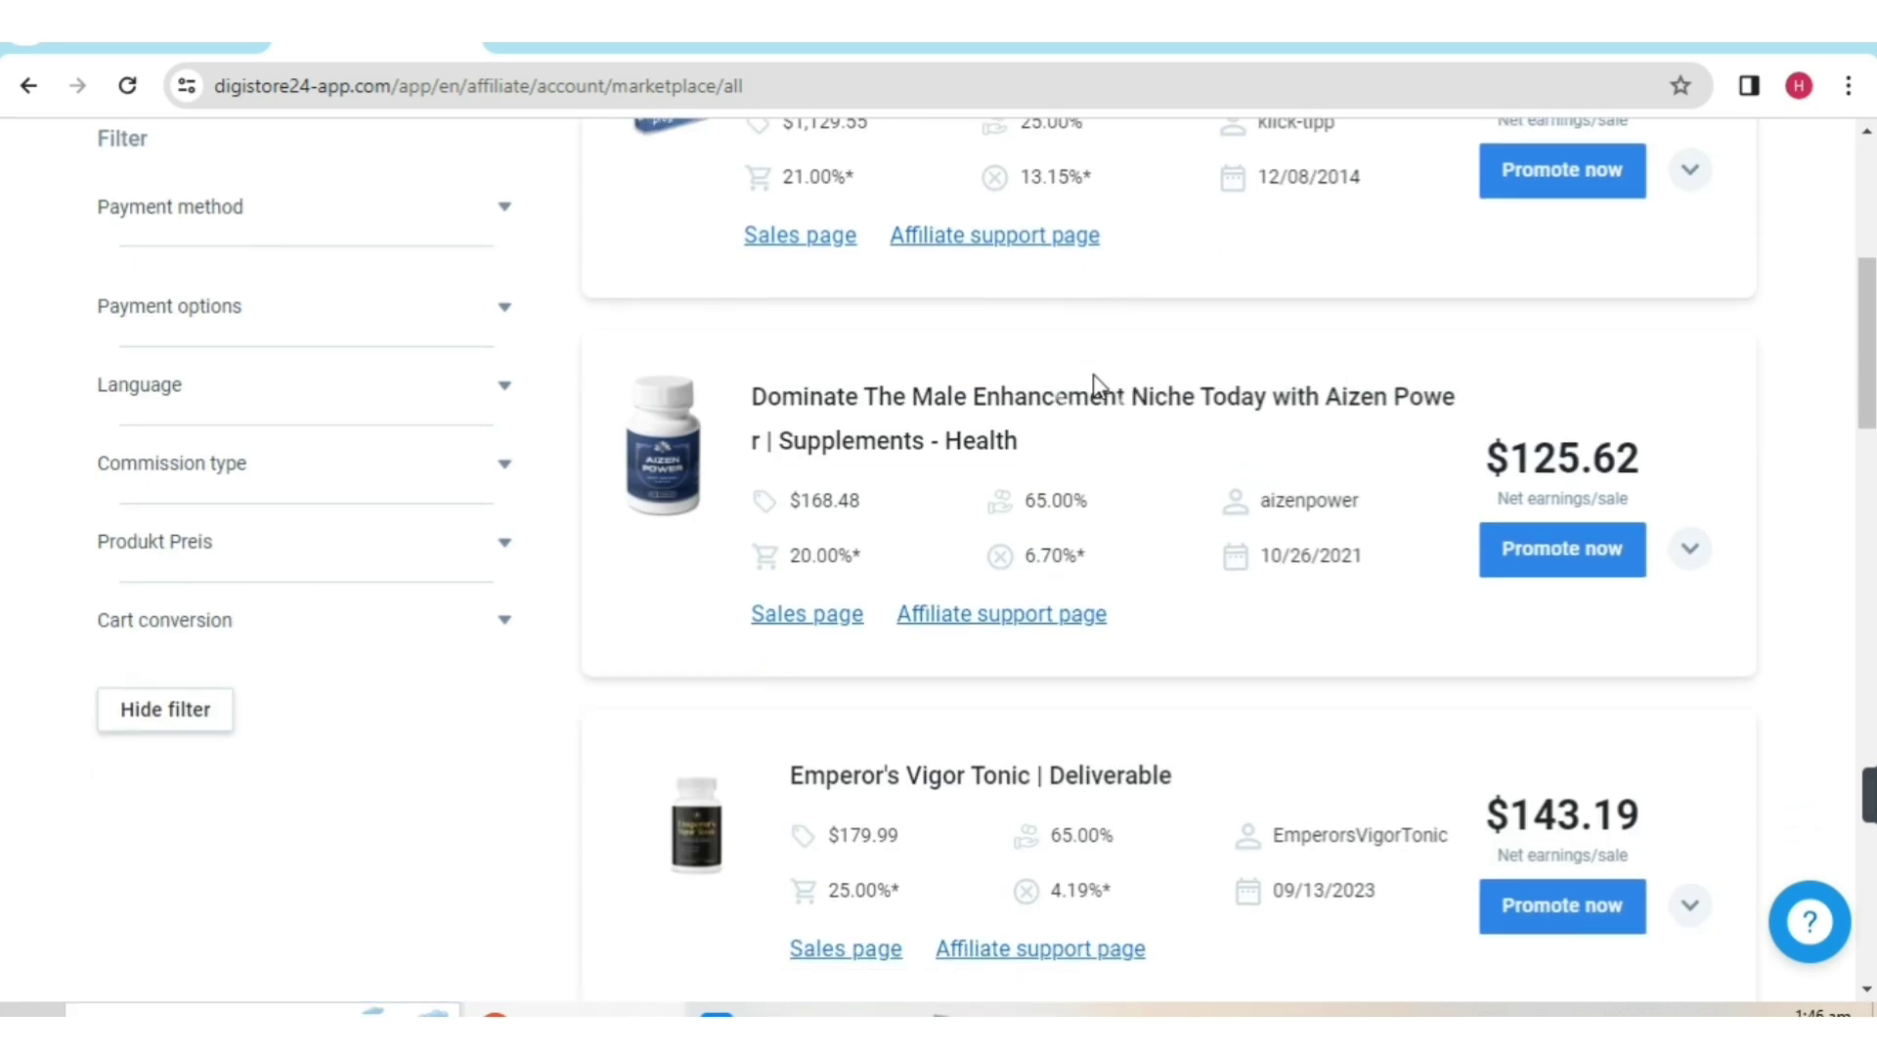
scroll(1282, 557, "up", 8)
scroll(766, 535, "up", 1)
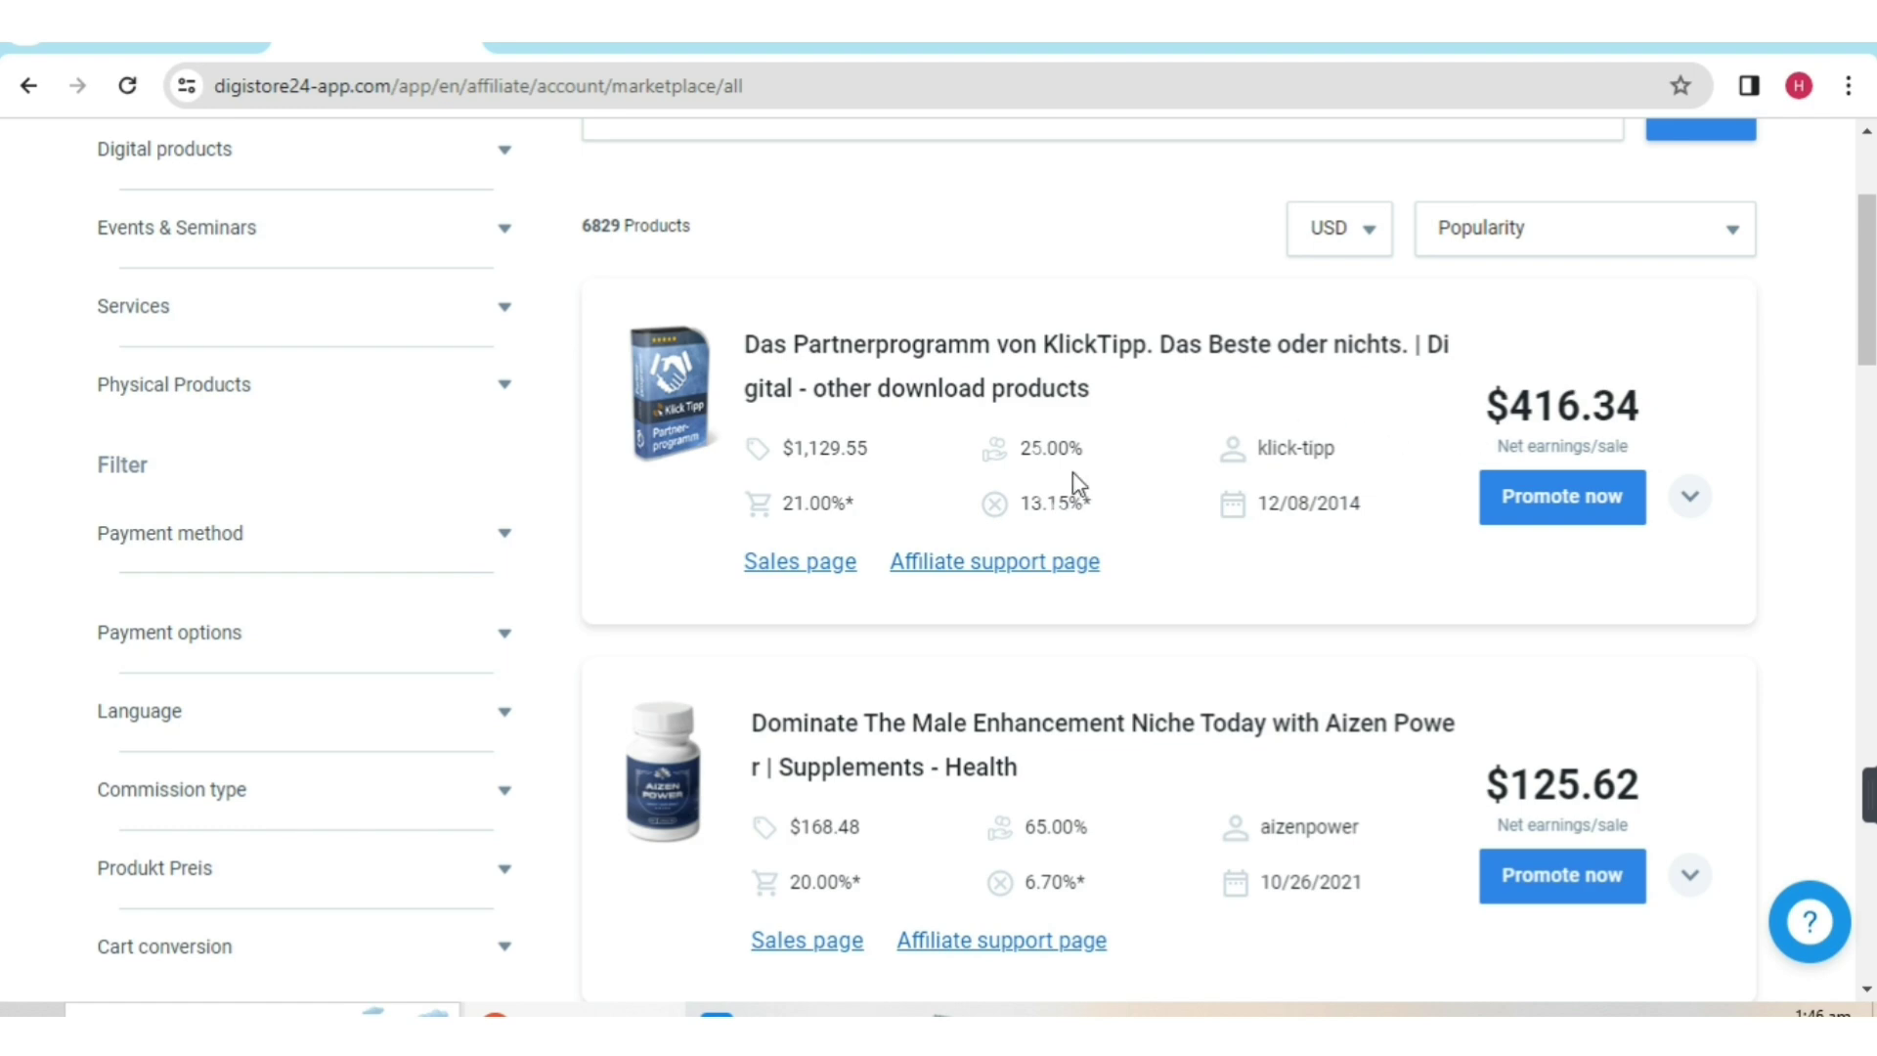
scroll(1072, 472, "down", 4)
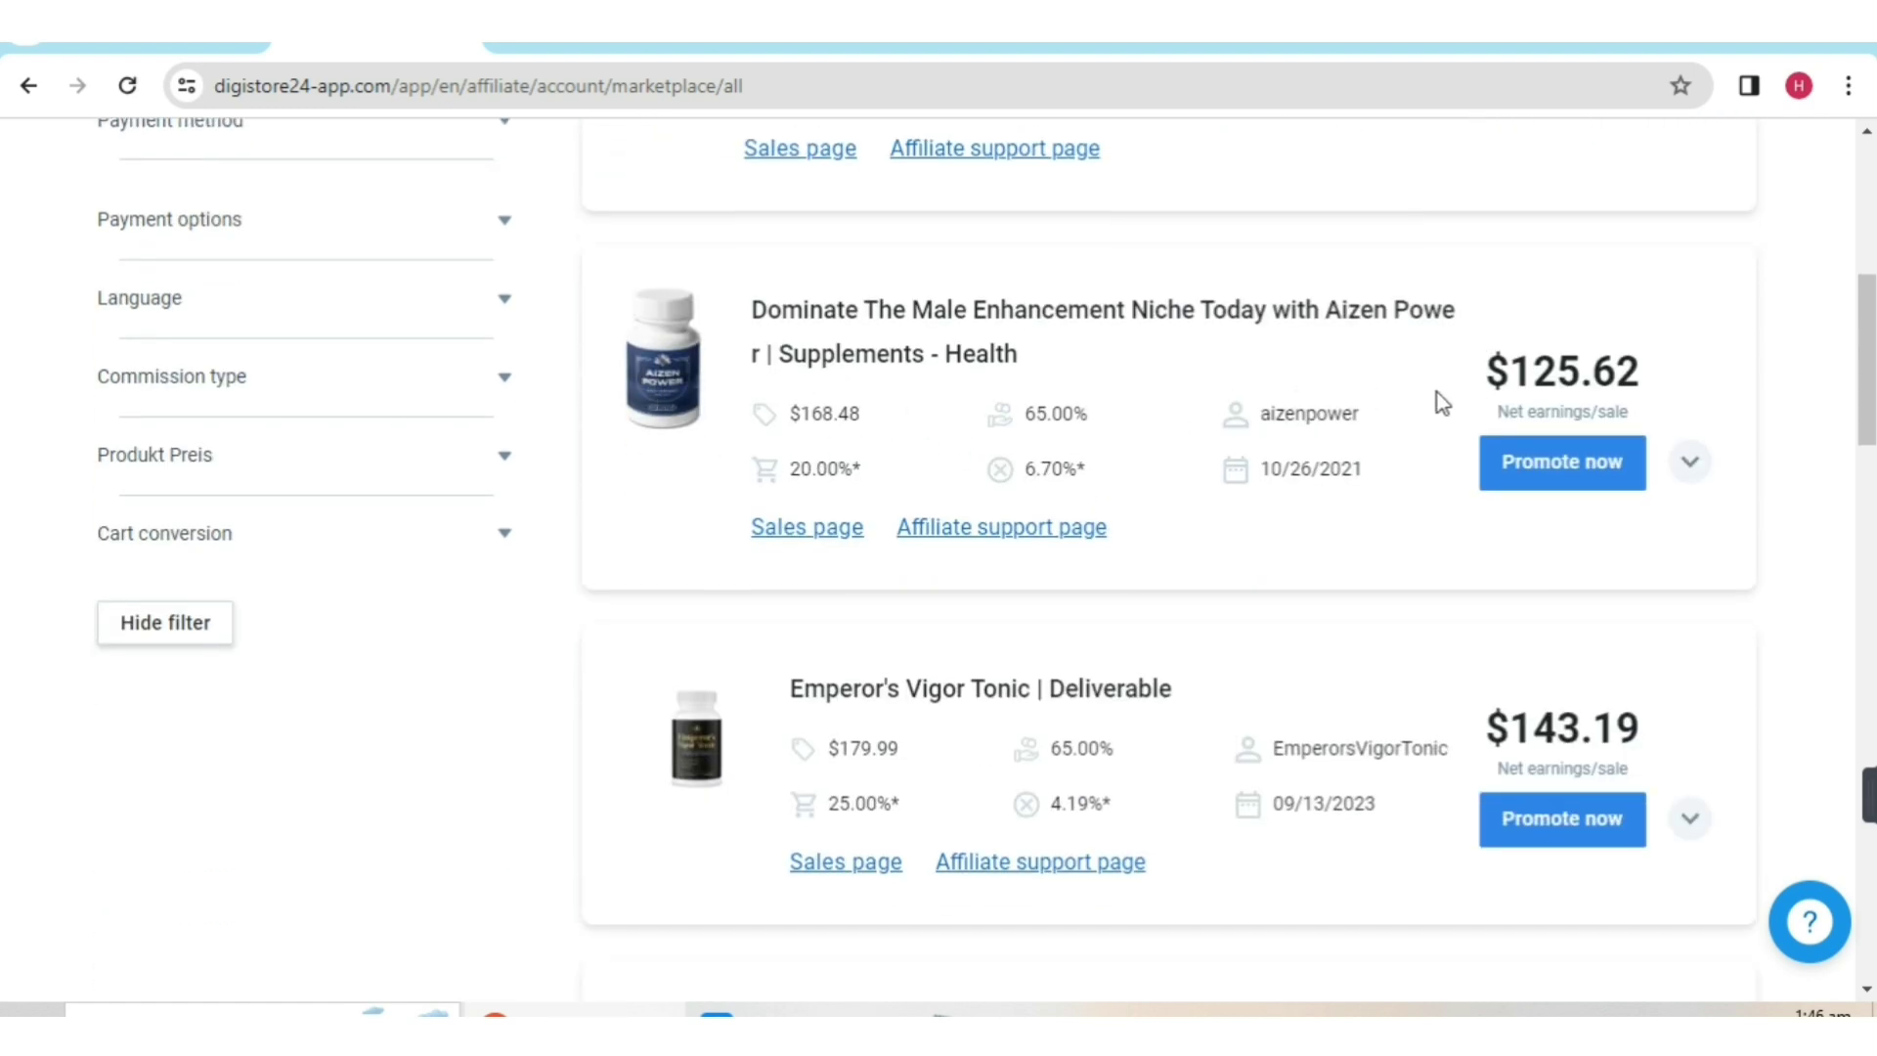
scroll(1467, 391, "down", 3)
scroll(1131, 549, "up", 3)
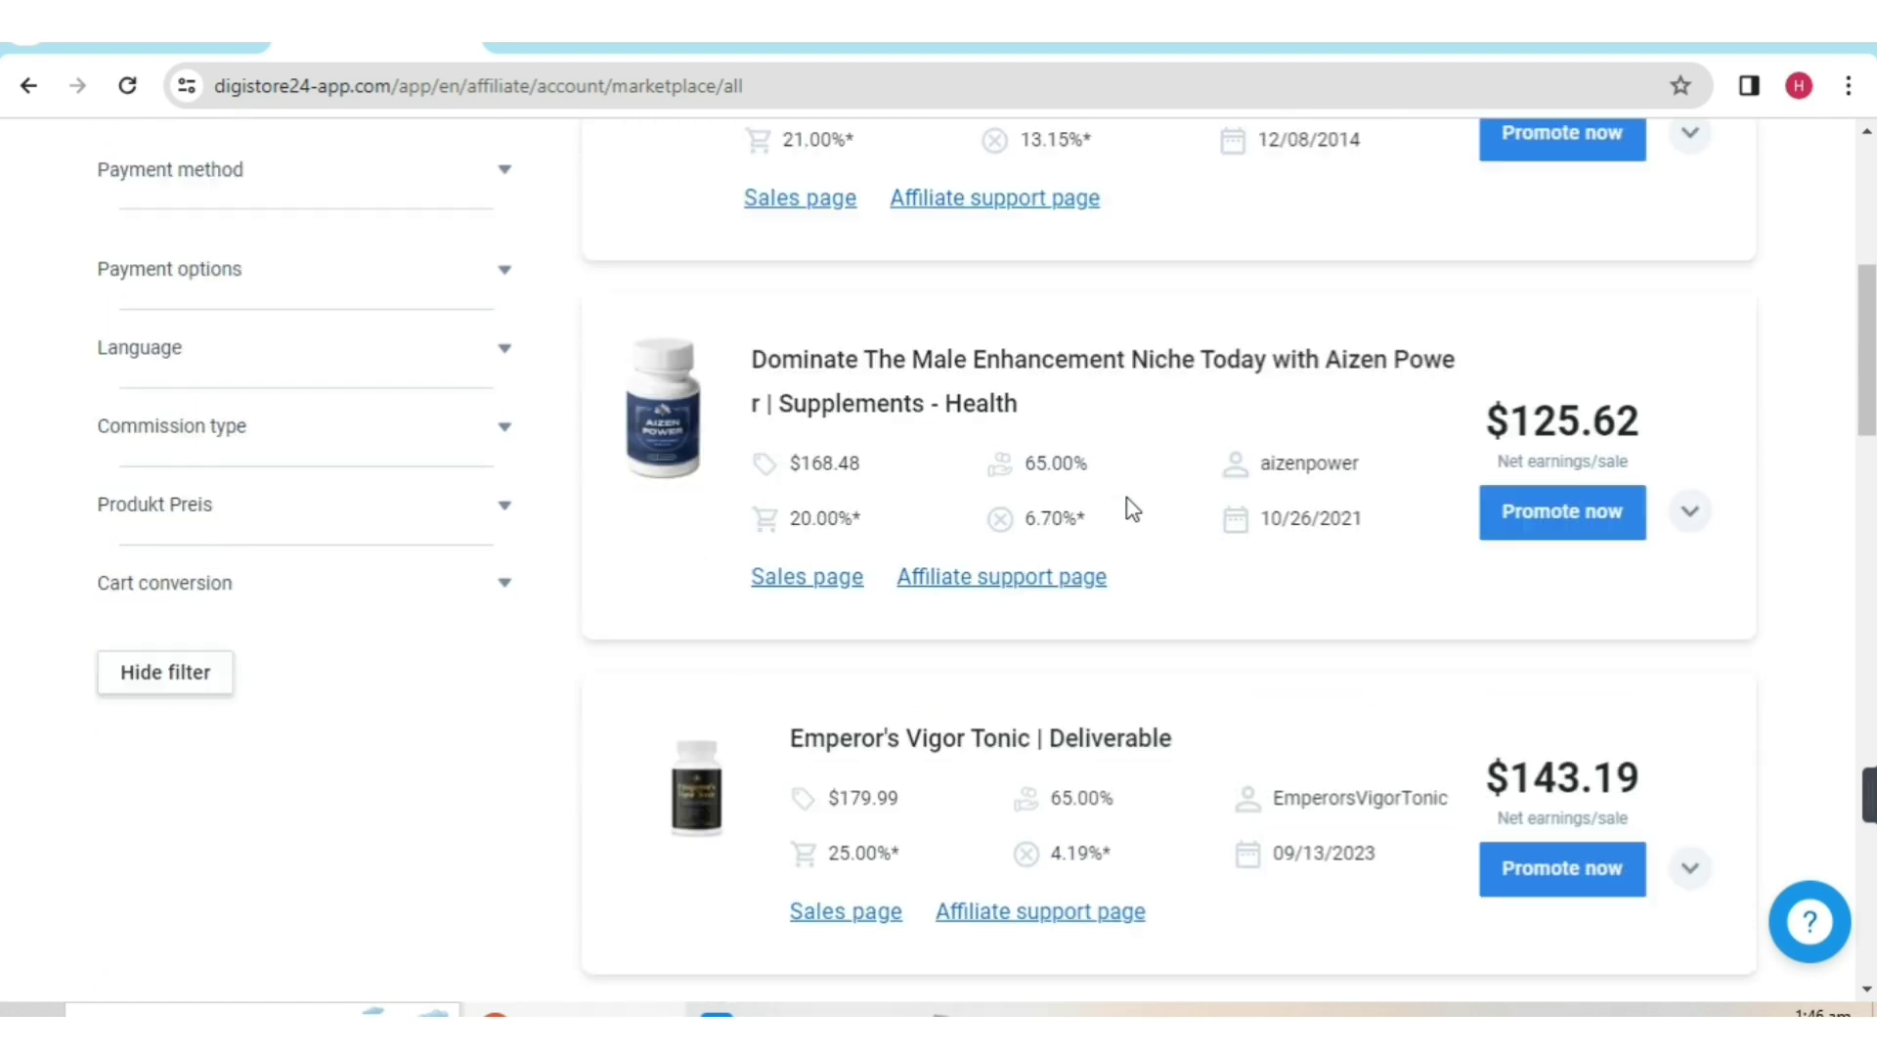
scroll(1131, 510, "down", 20)
scroll(1134, 515, "up", 5)
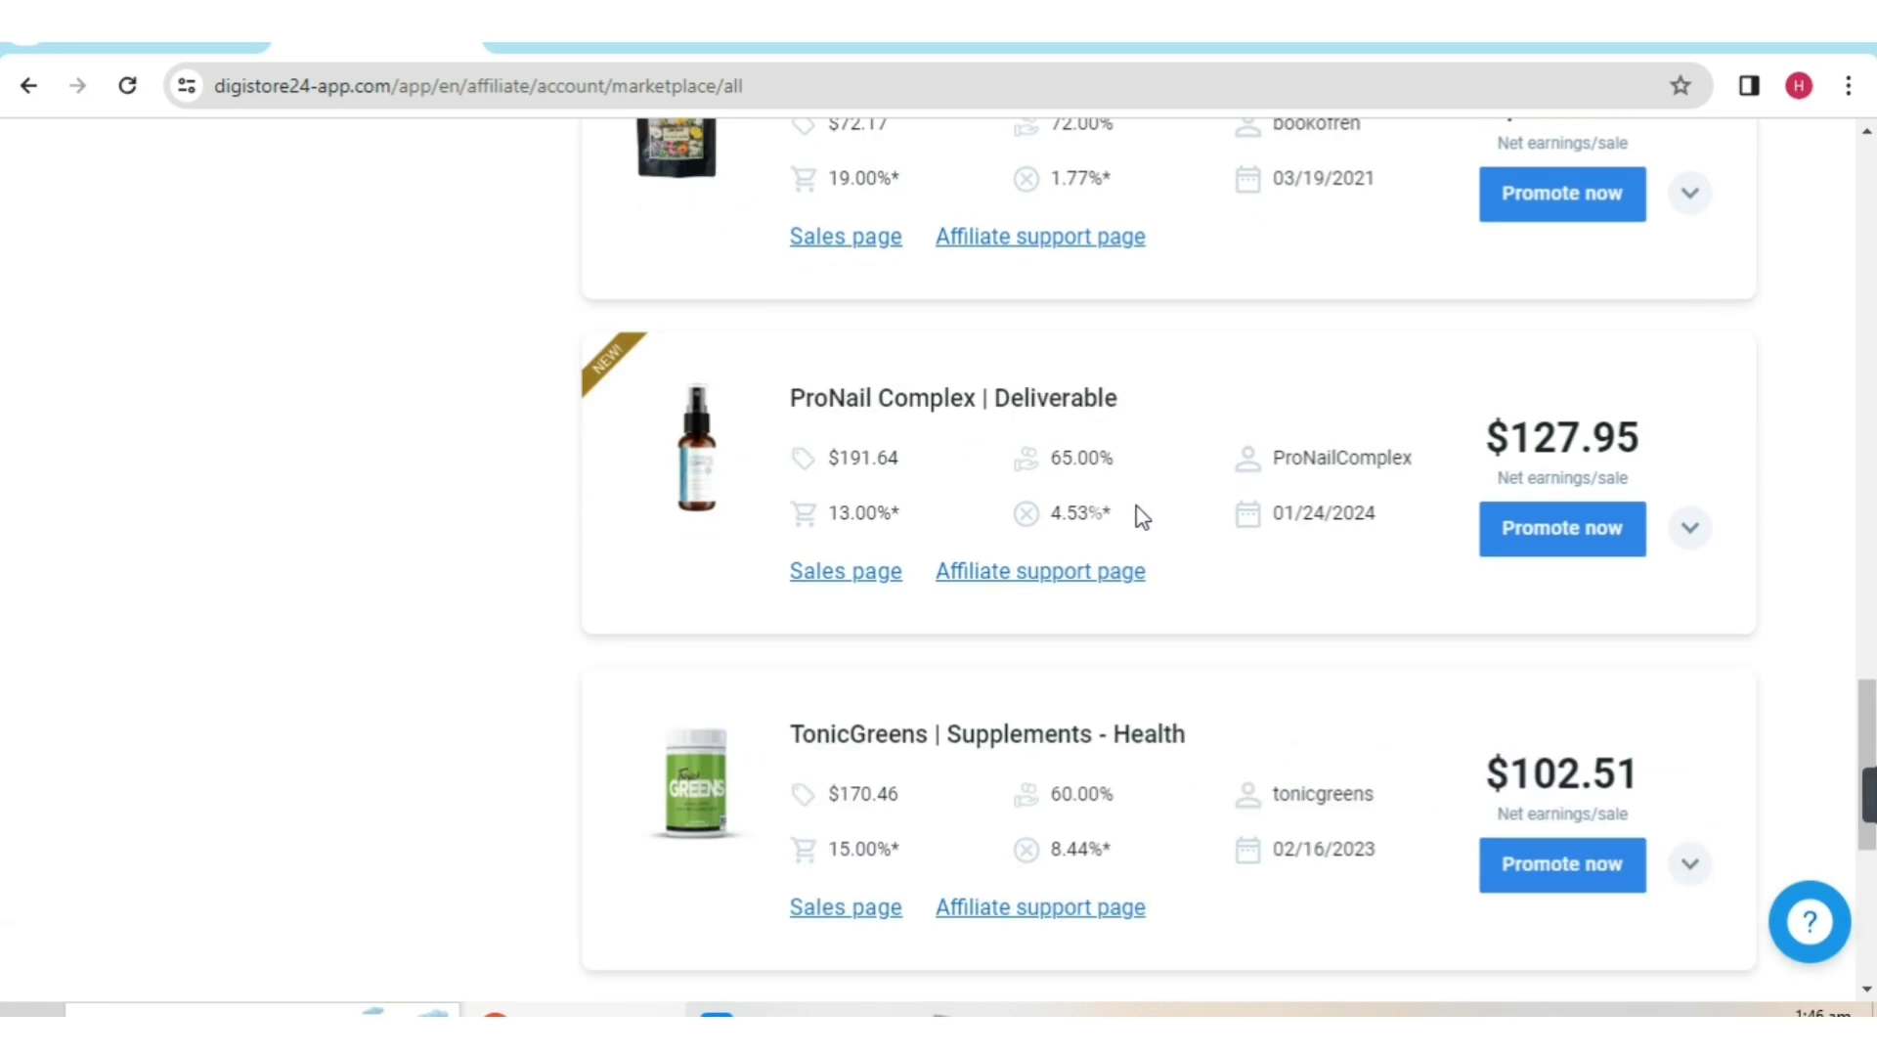
scroll(1142, 517, "up", 20)
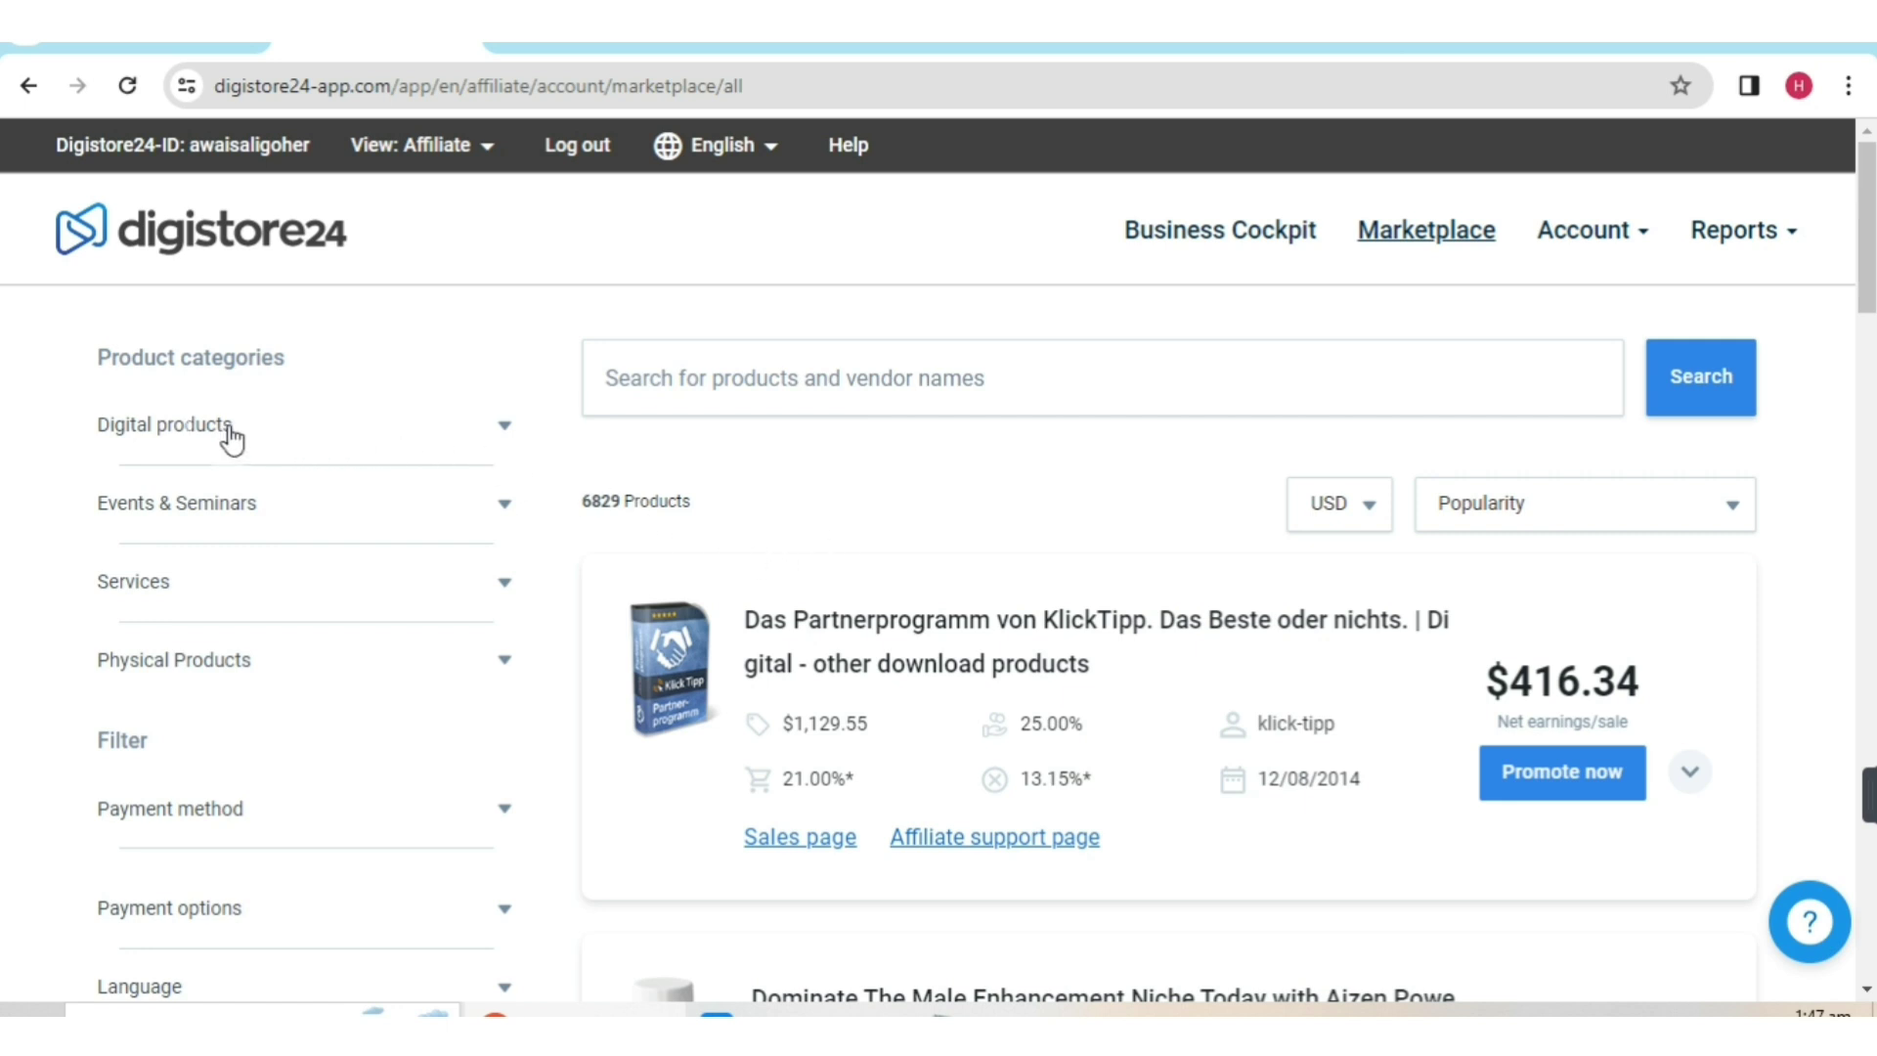
- Expand the Digital products category and look over its first subcategories and their product counts
left_click(506, 436)
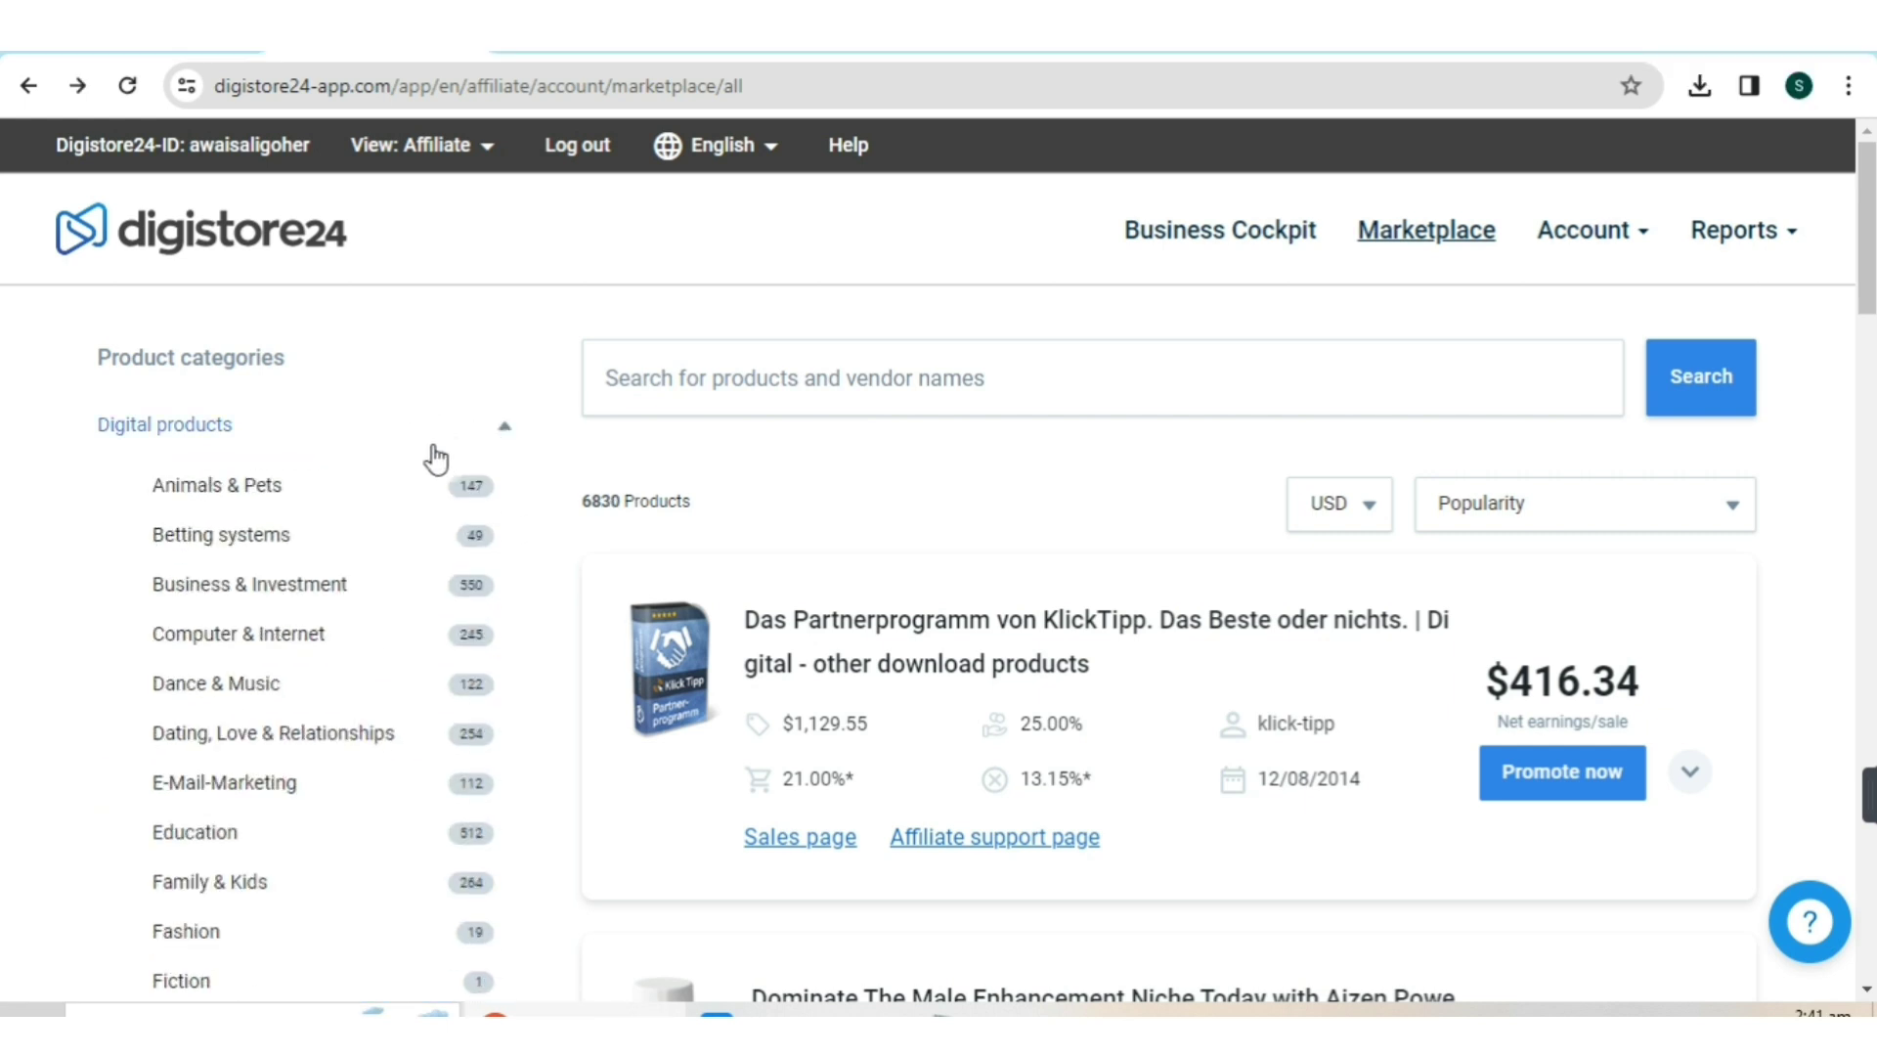
scroll(379, 474, "down", 3)
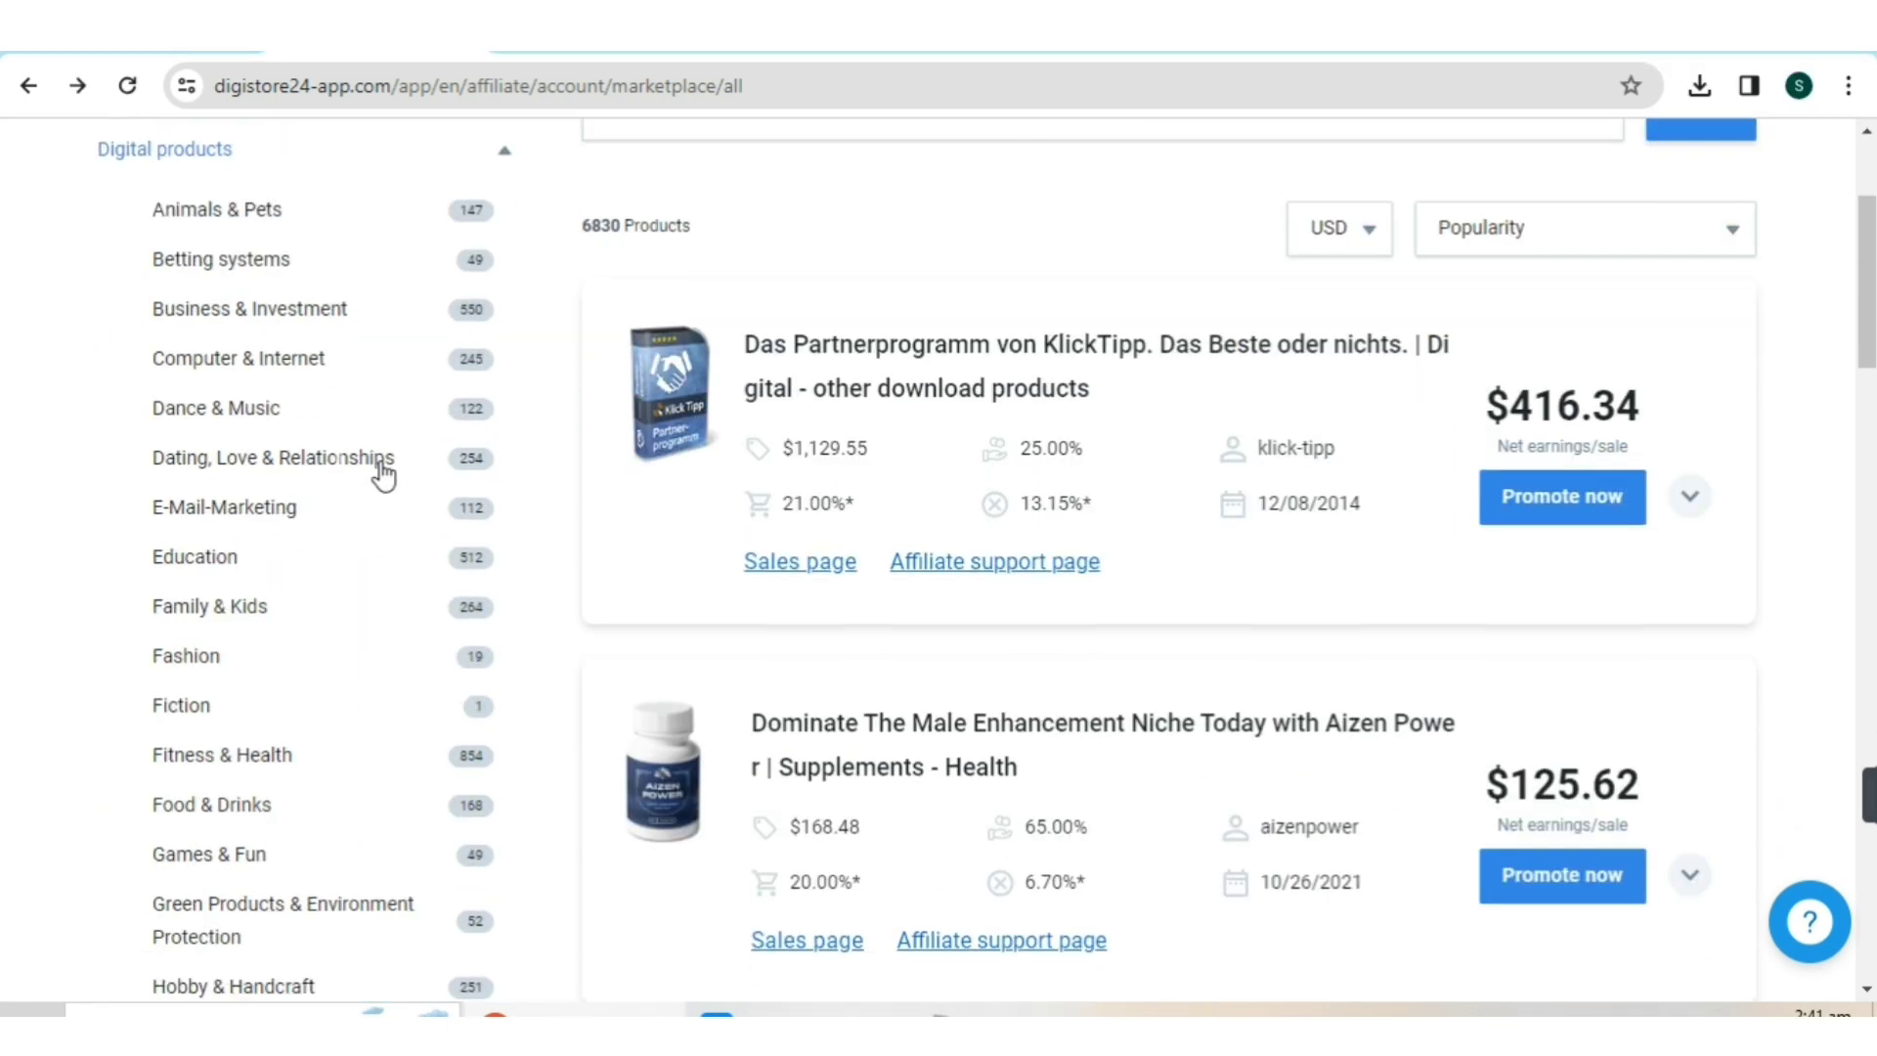
scroll(348, 435, "down", 3)
scroll(349, 441, "down", 2)
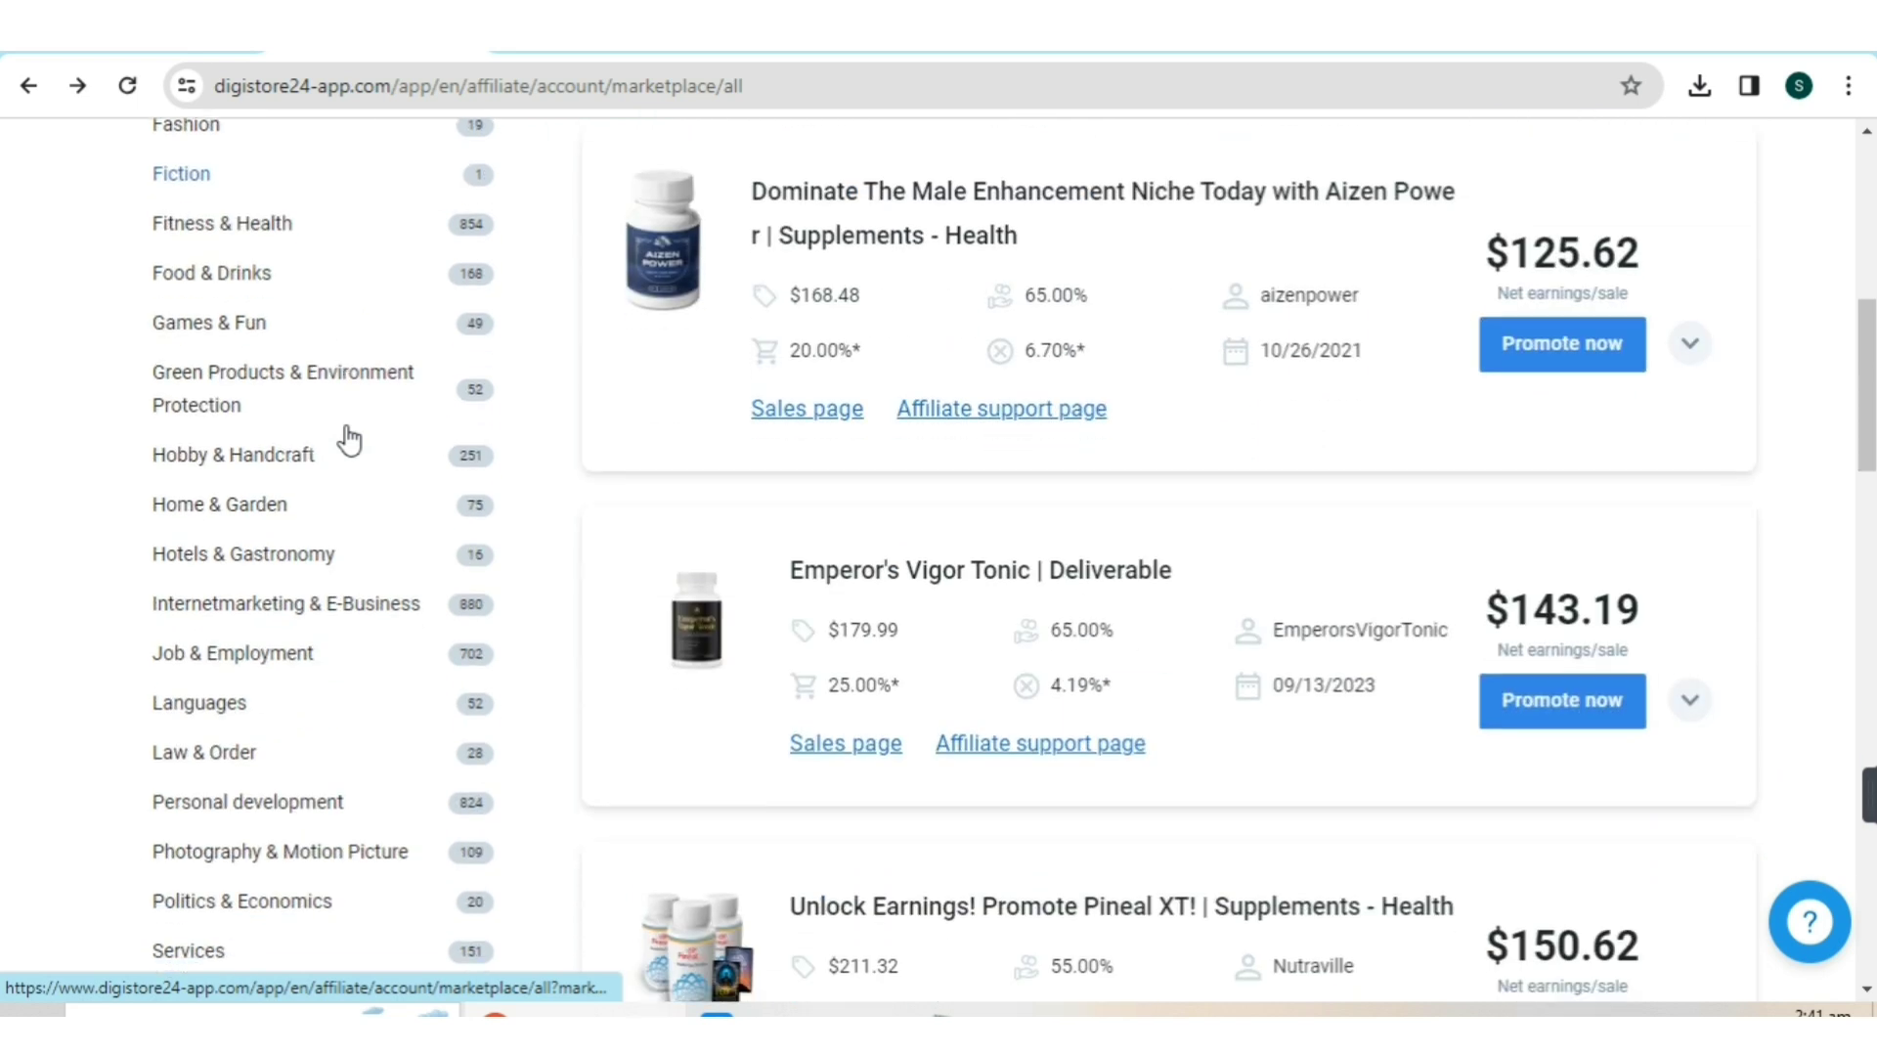
scroll(349, 441, "up", 3)
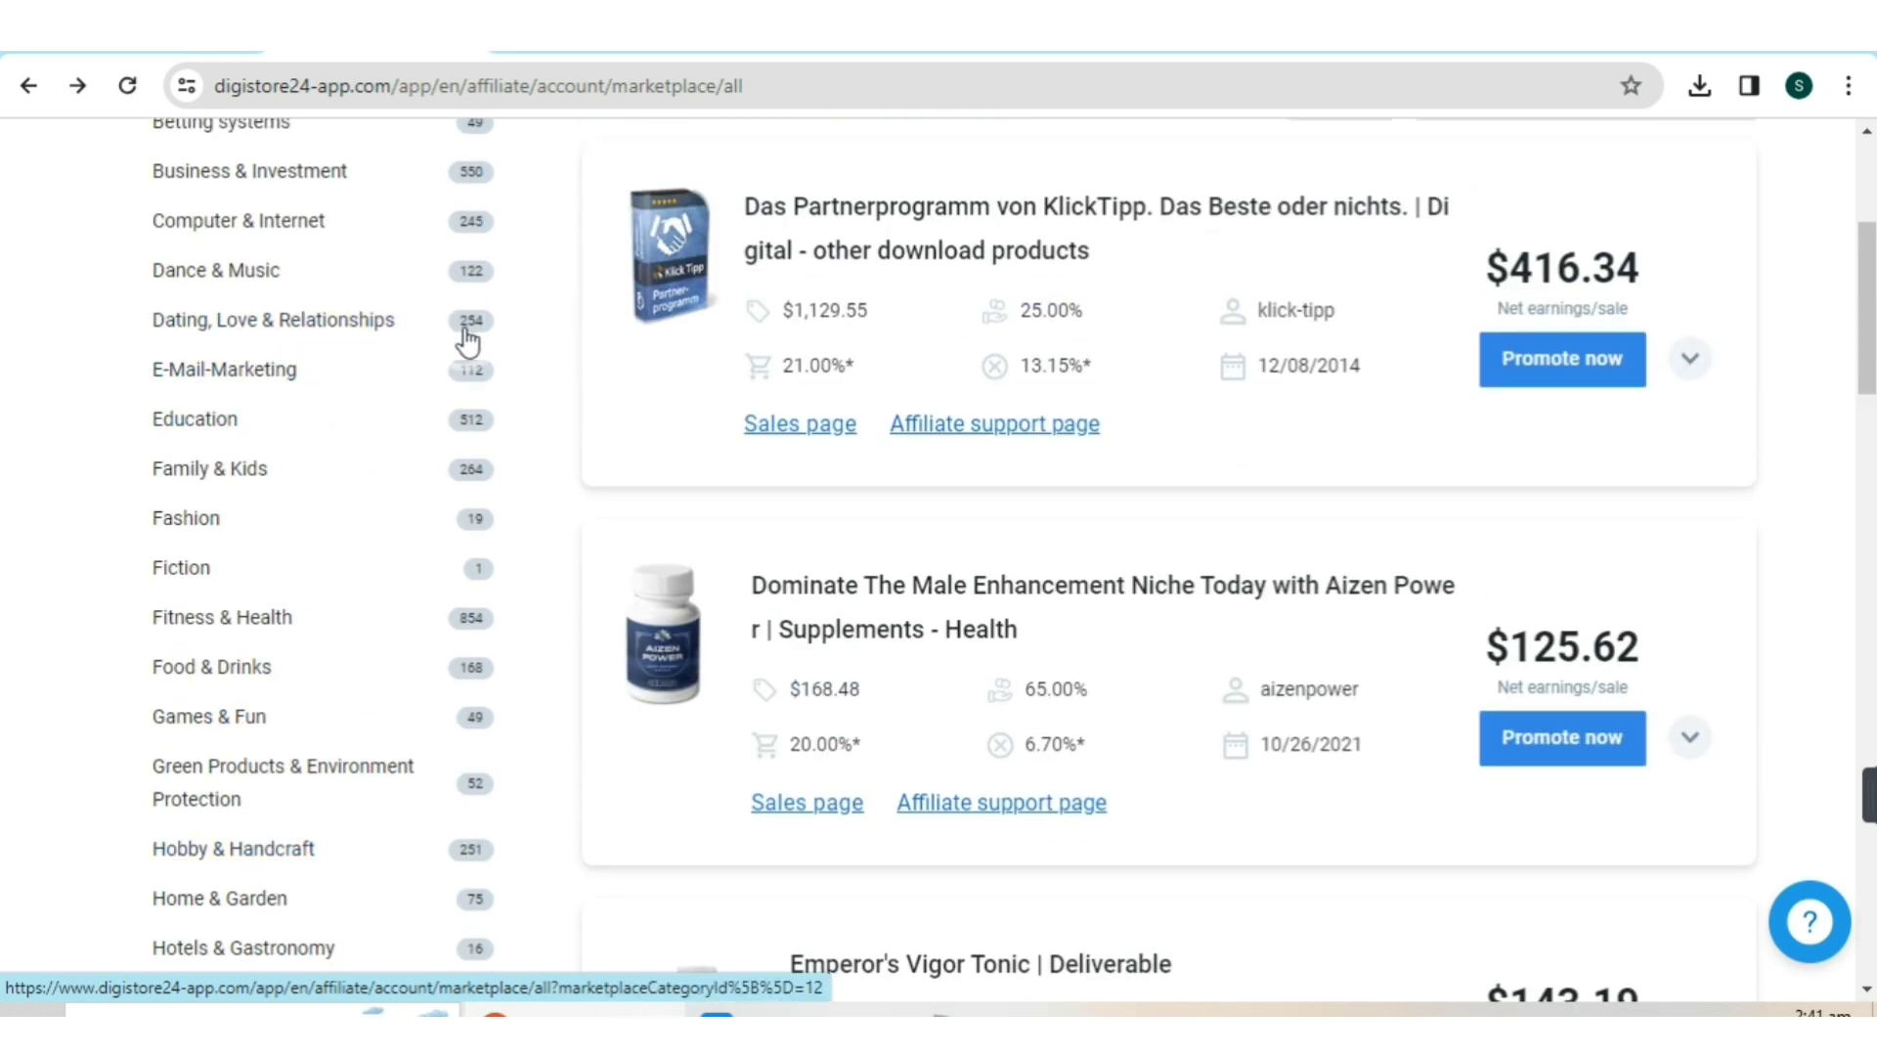
scroll(455, 344, "up", 3)
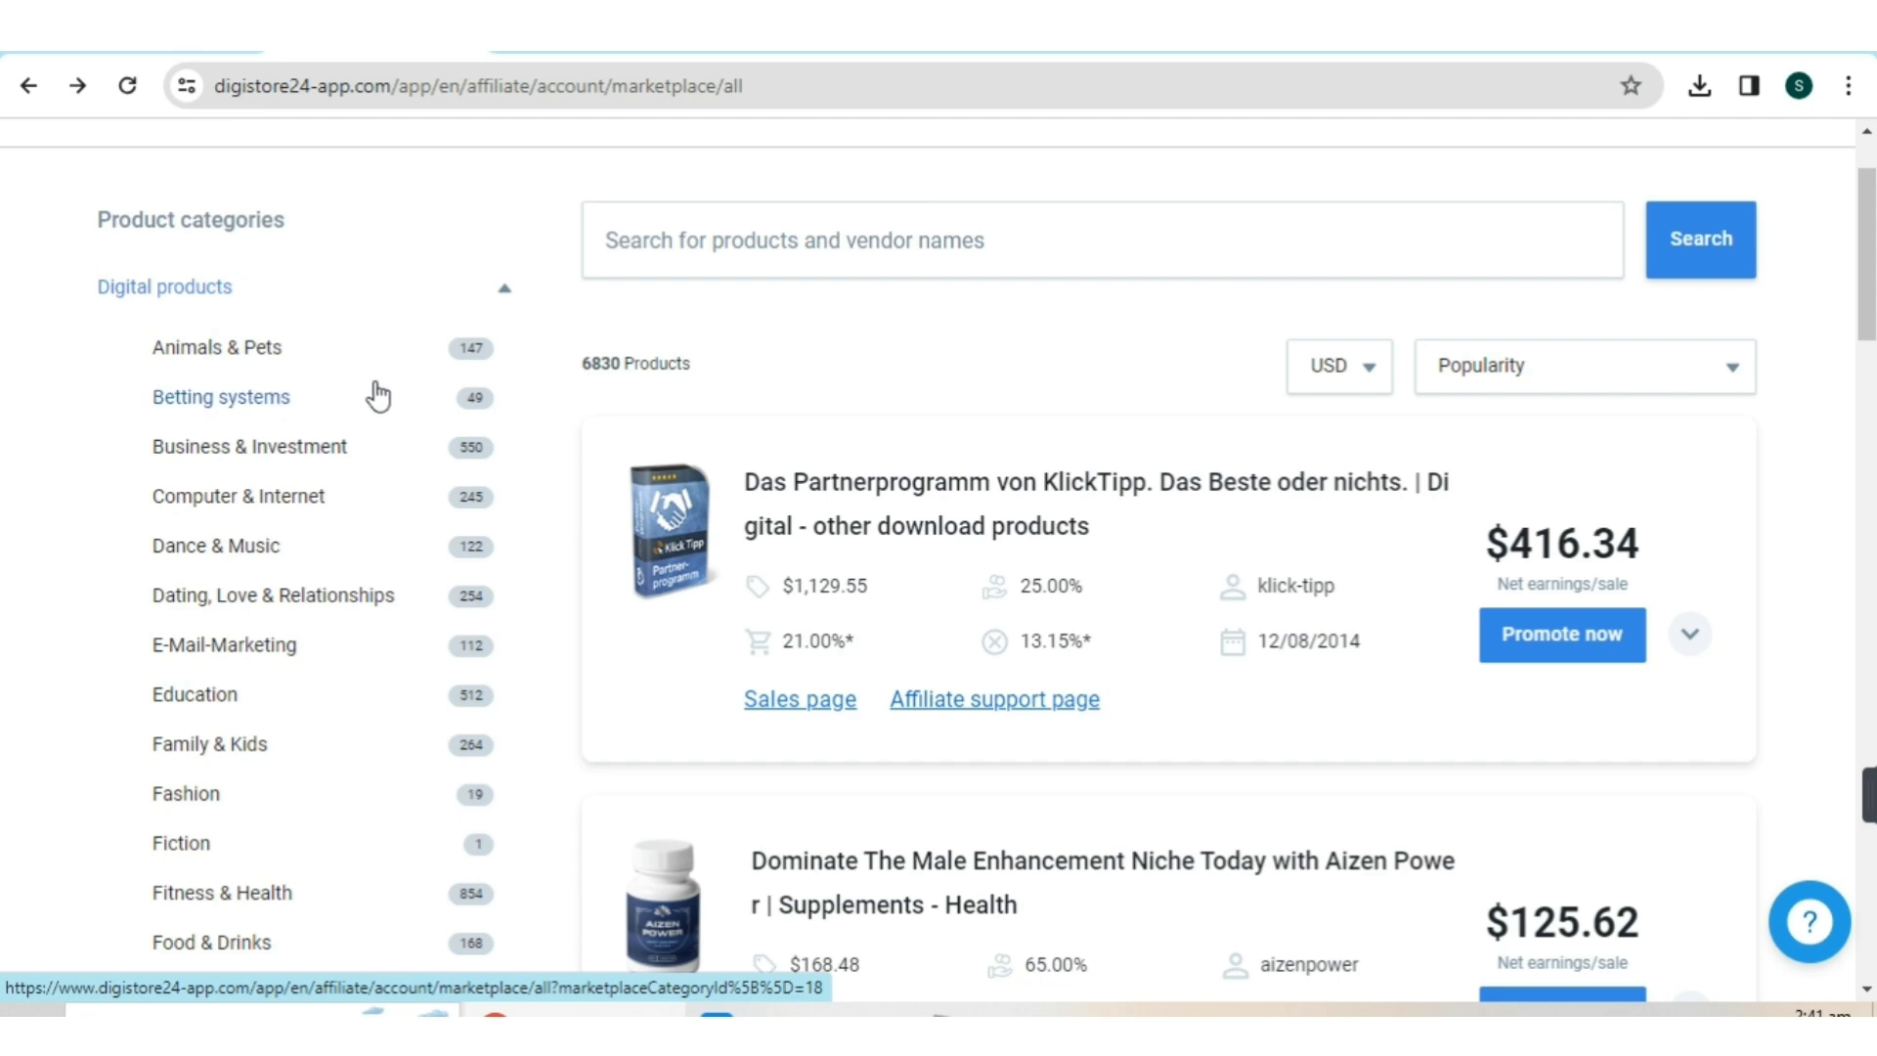
- Examine the full range of Digital products subcategories, from Business & Investment through Travel, for a suitable niche
scroll(378, 395, "down", 3)
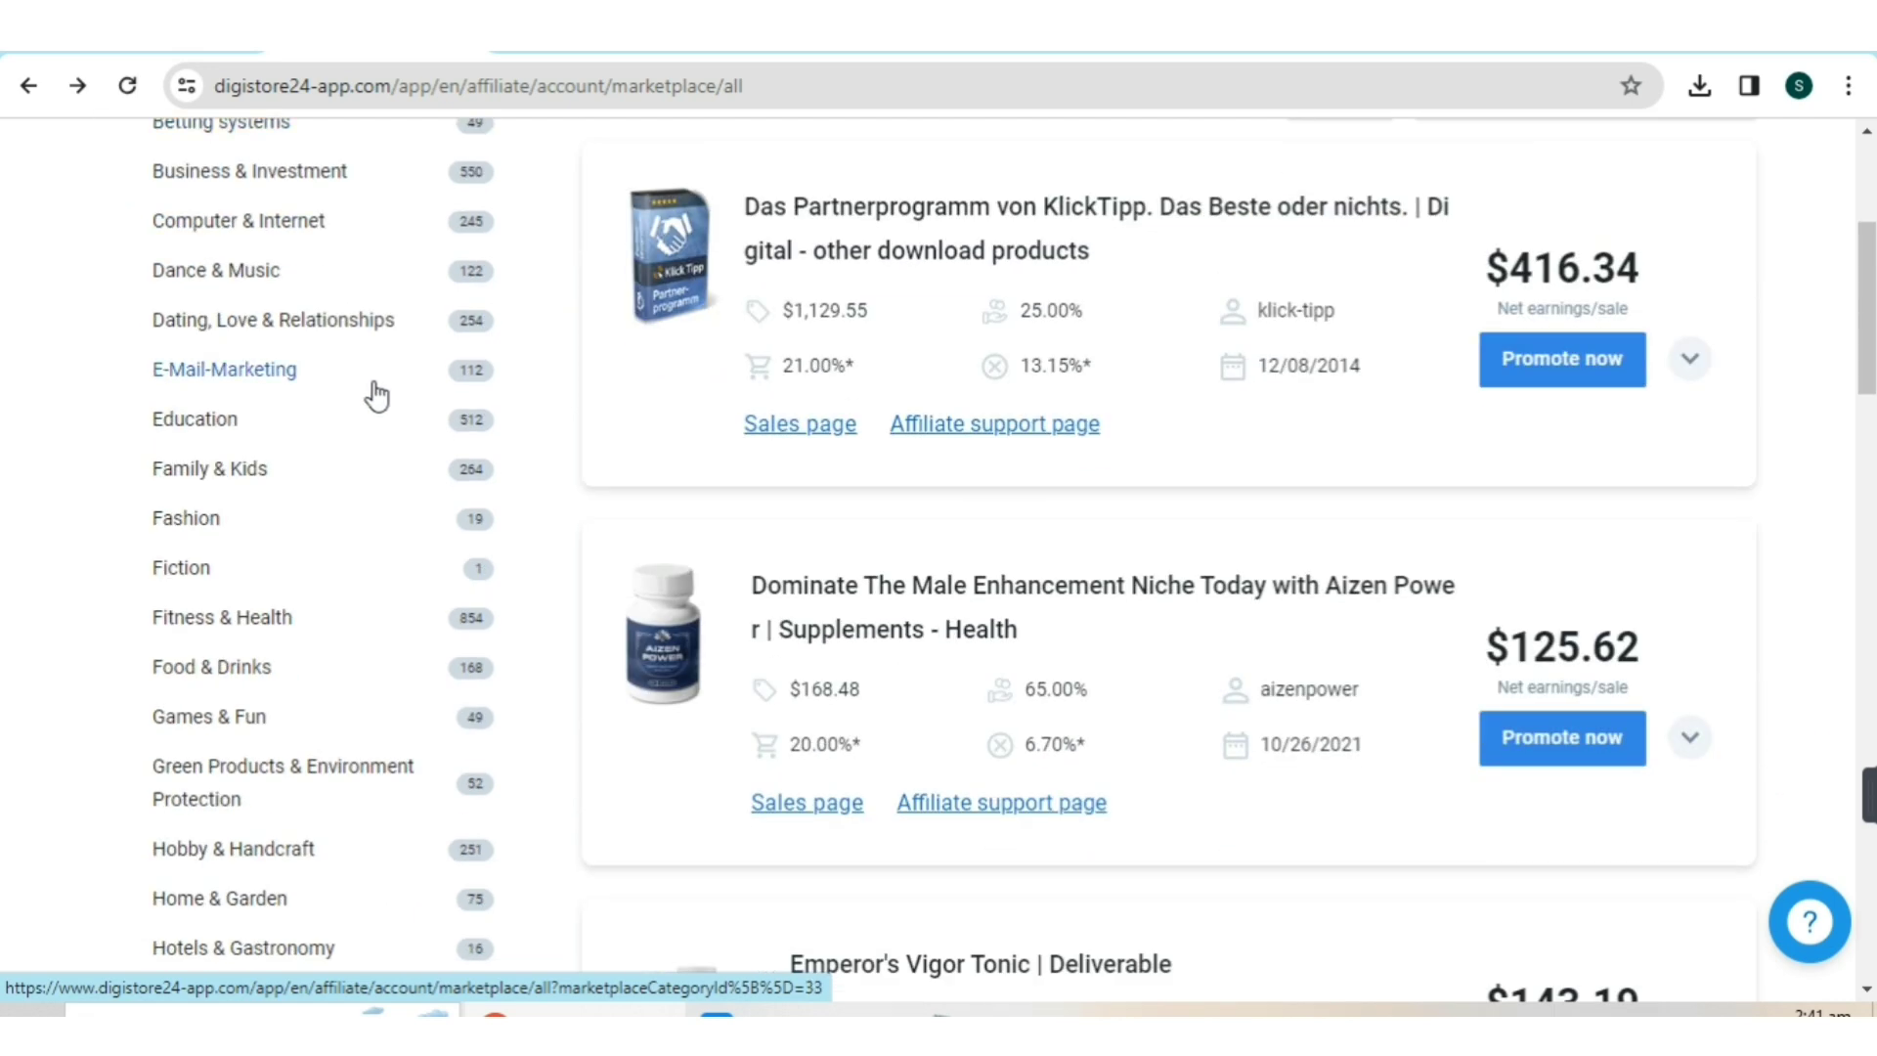
scroll(342, 395, "down", 2)
scroll(238, 590, "down", 5)
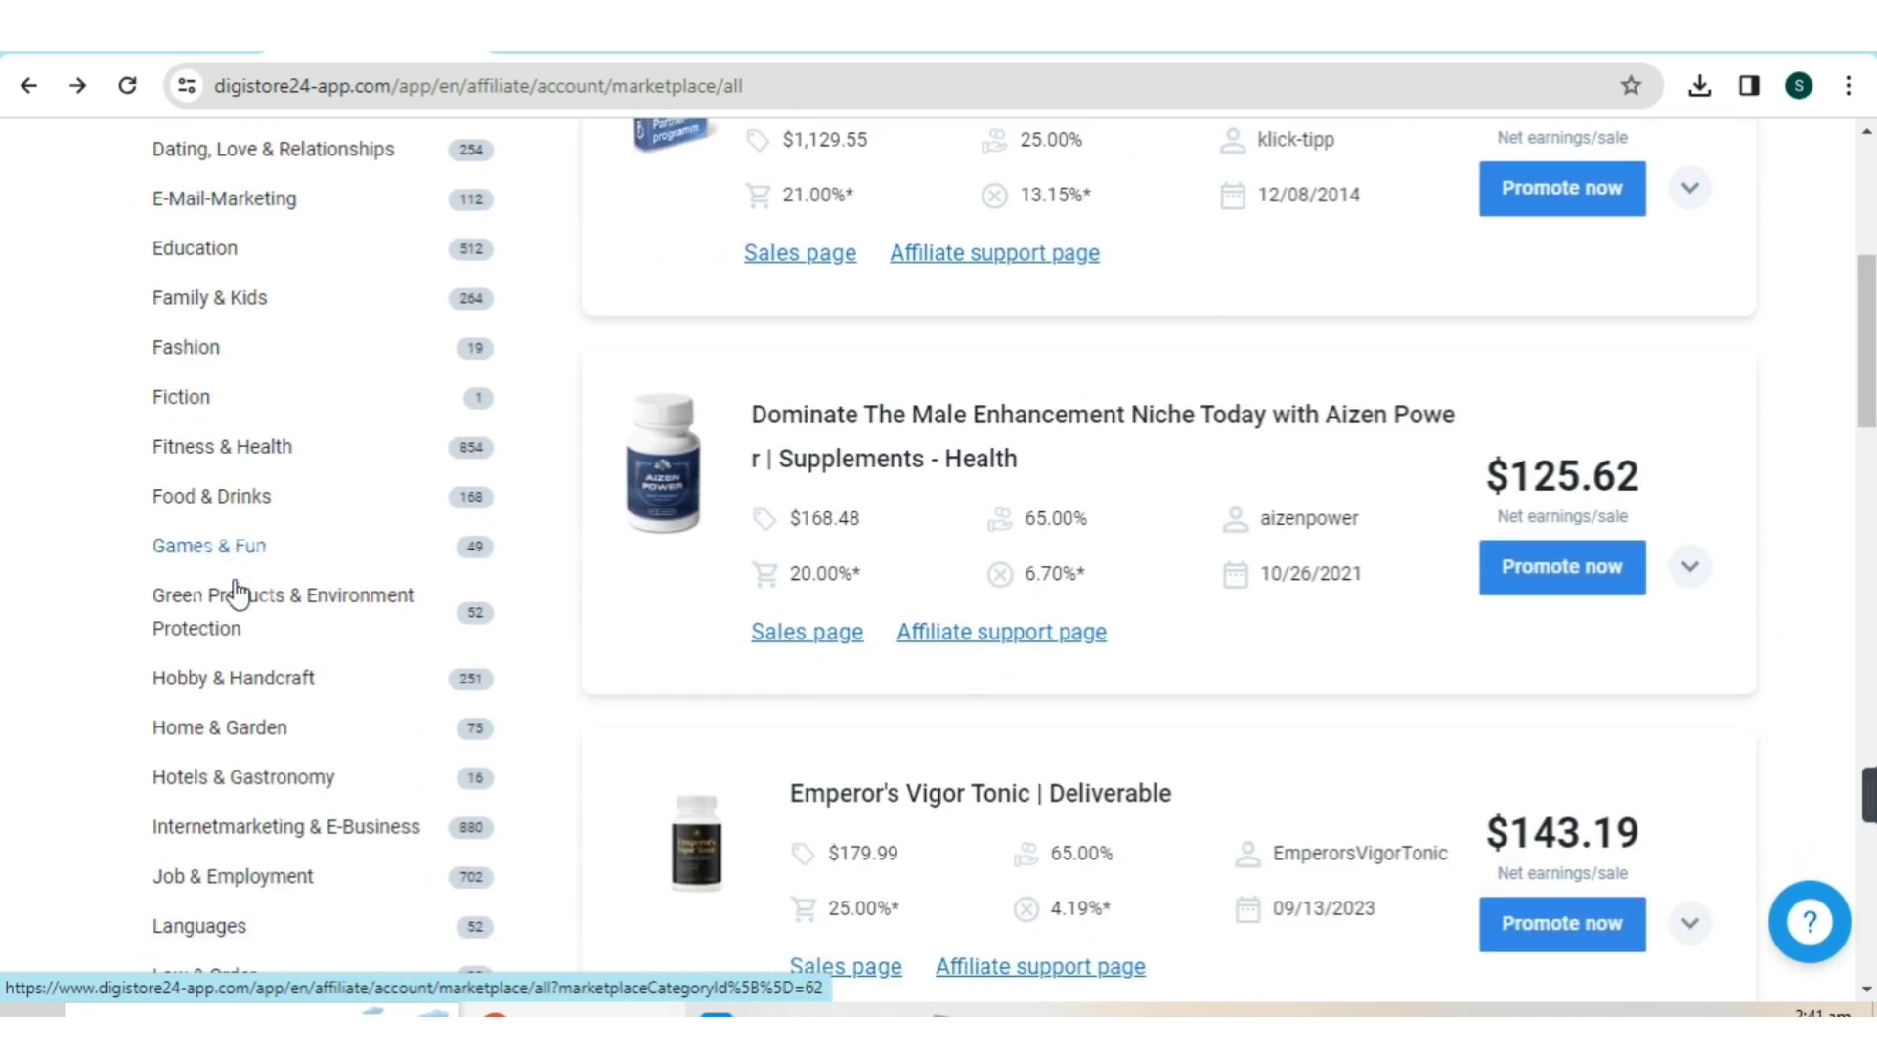
scroll(270, 622, "up", 8)
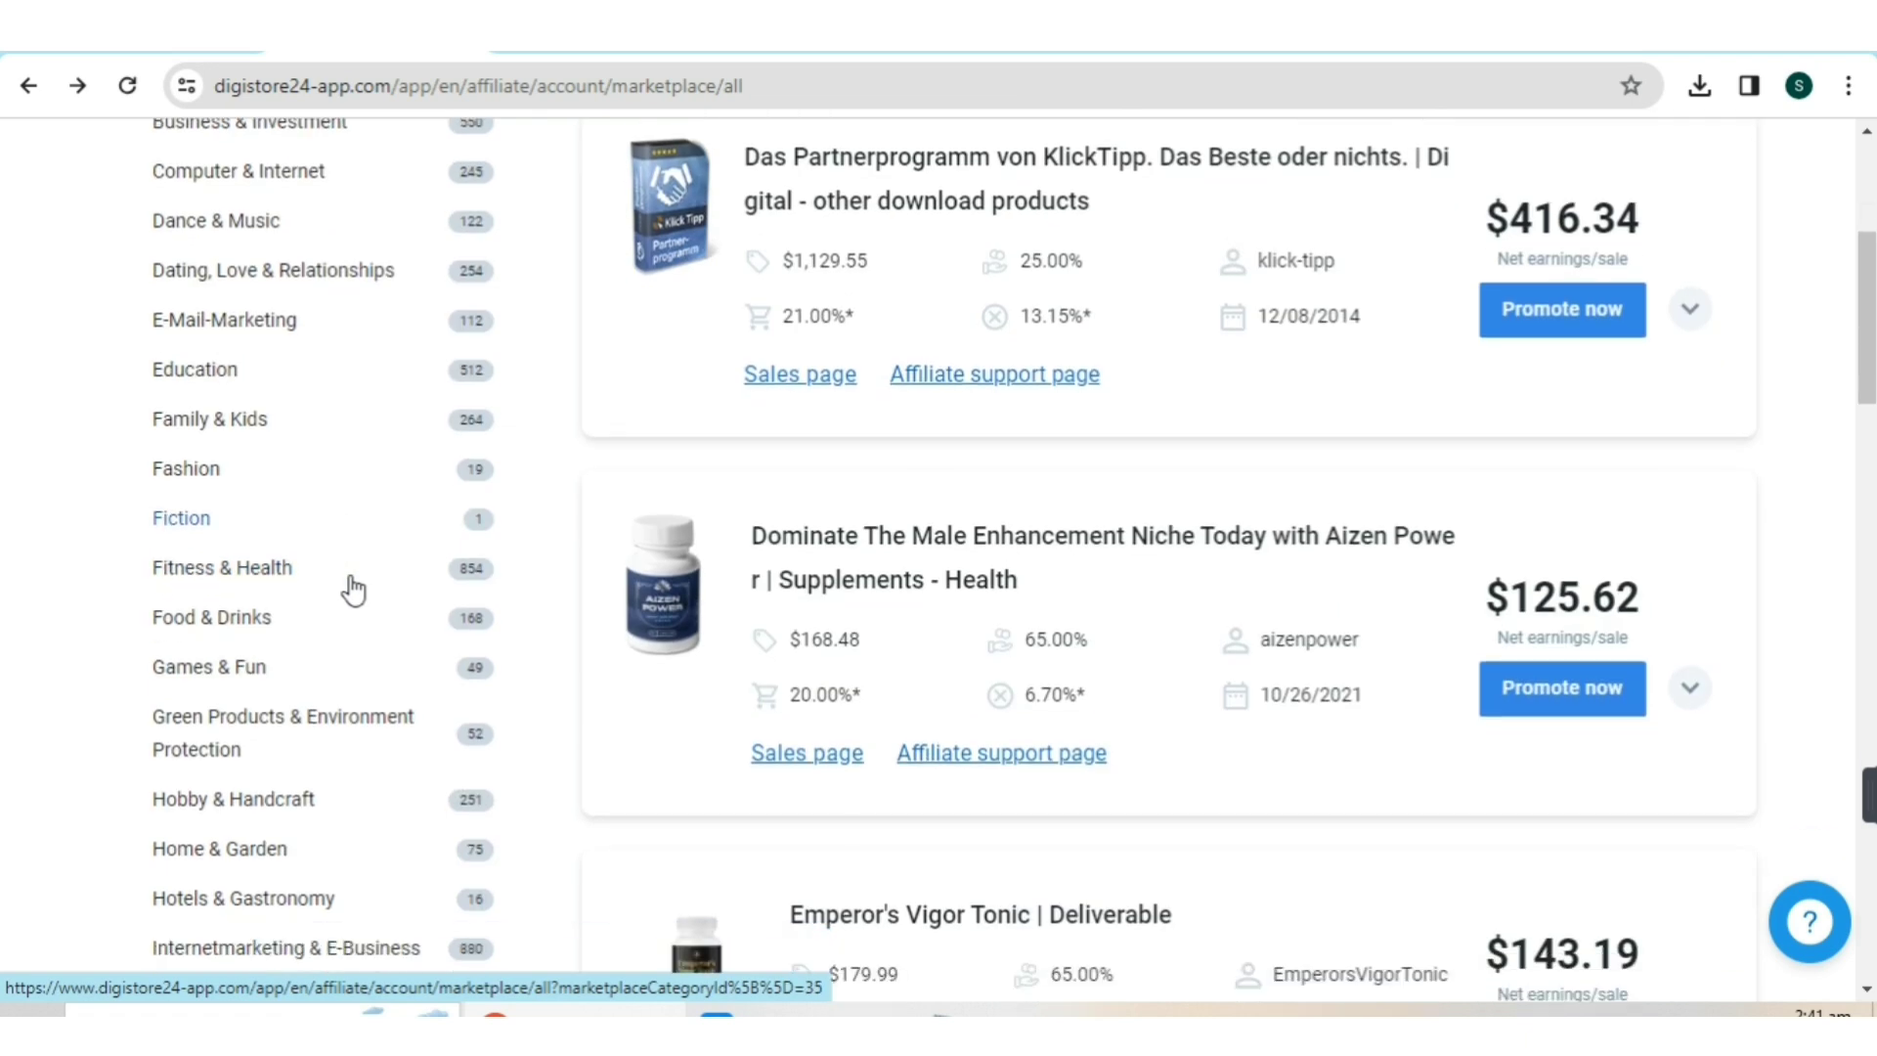
scroll(350, 587, "down", 5)
scroll(354, 585, "up", 4)
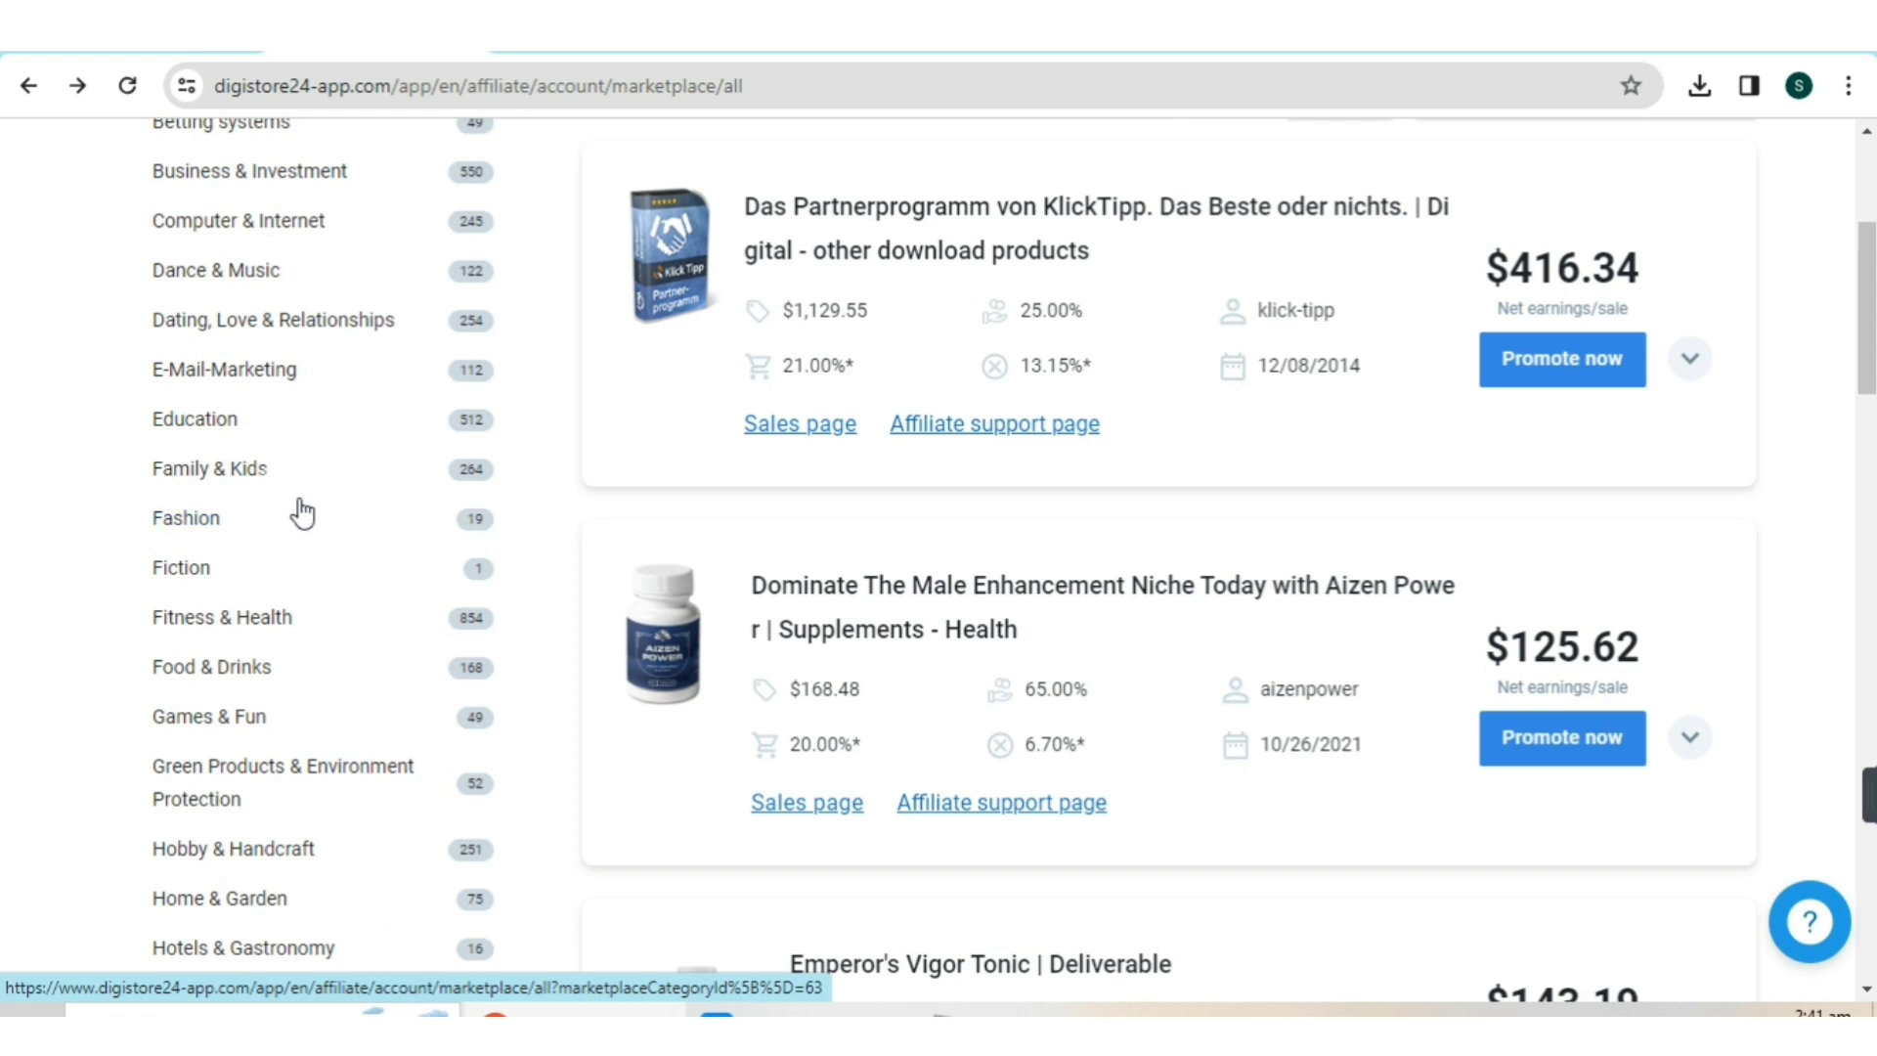
scroll(304, 496, "down", 1)
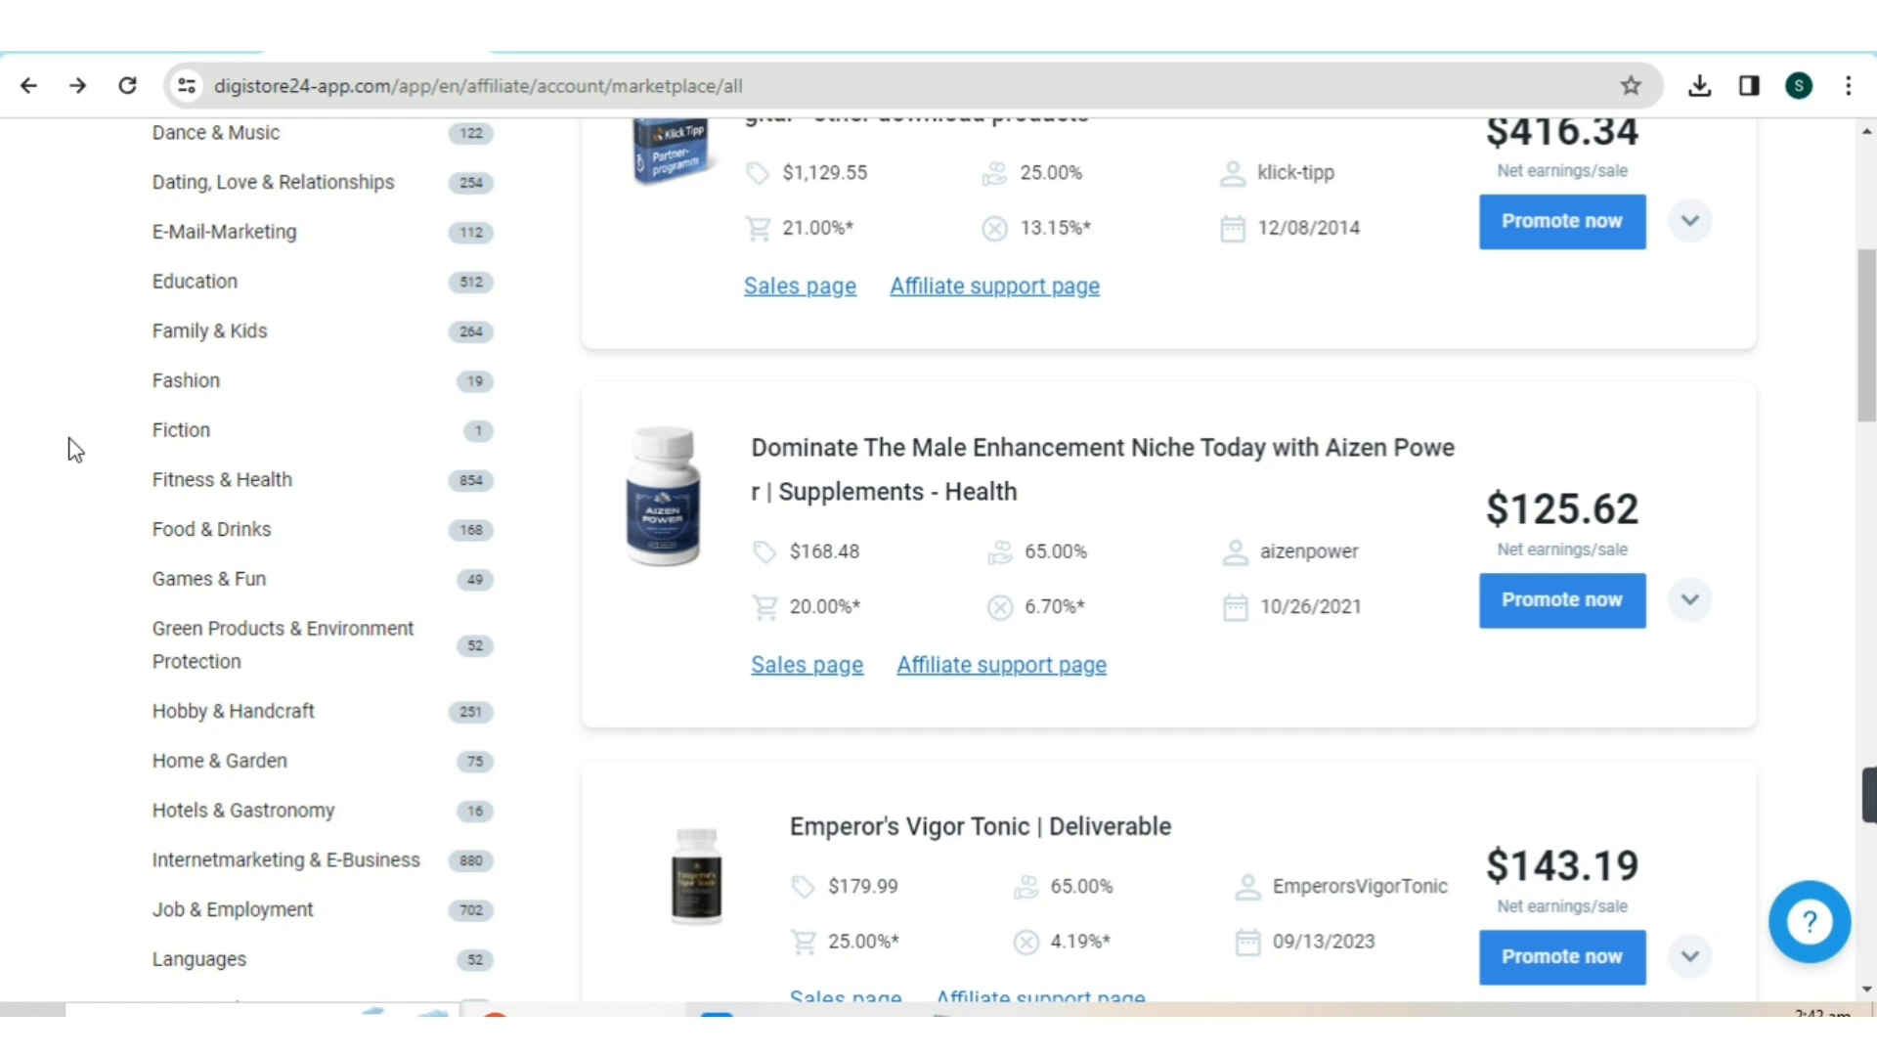
scroll(247, 444, "down", 5)
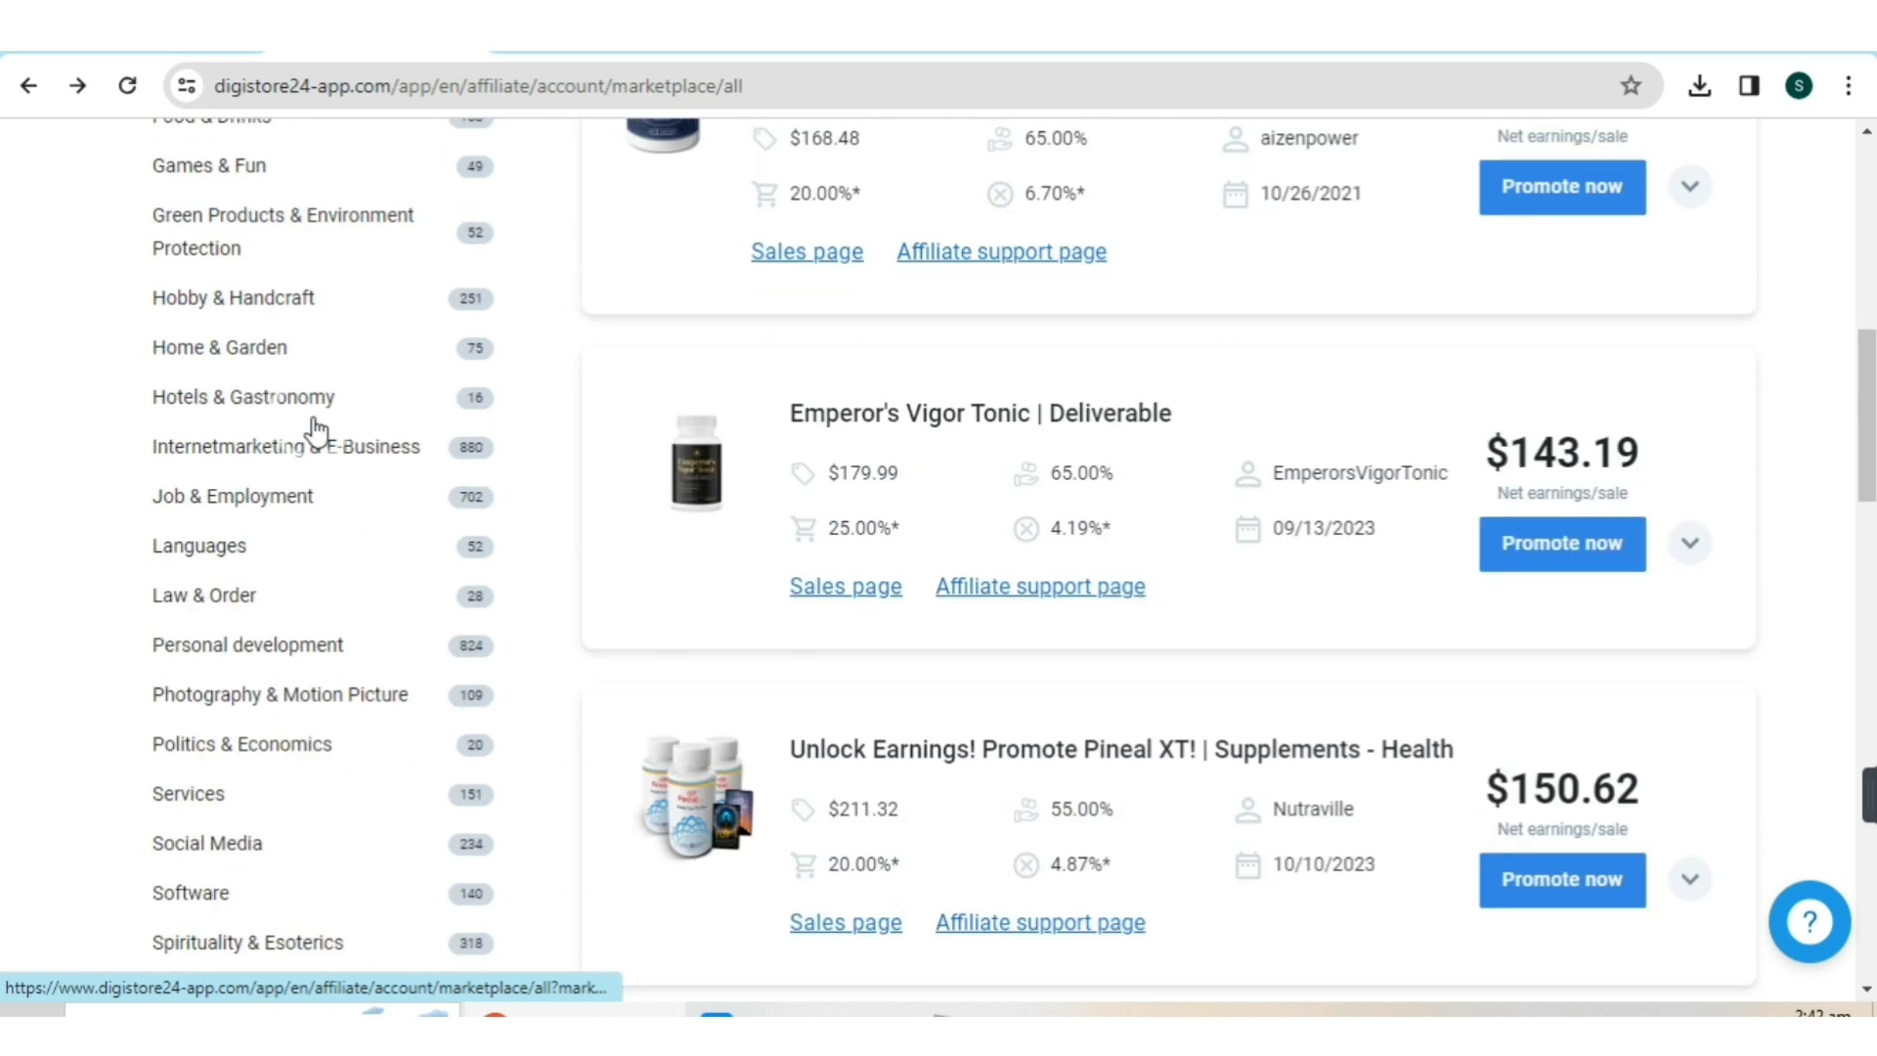
scroll(309, 419, "down", 1)
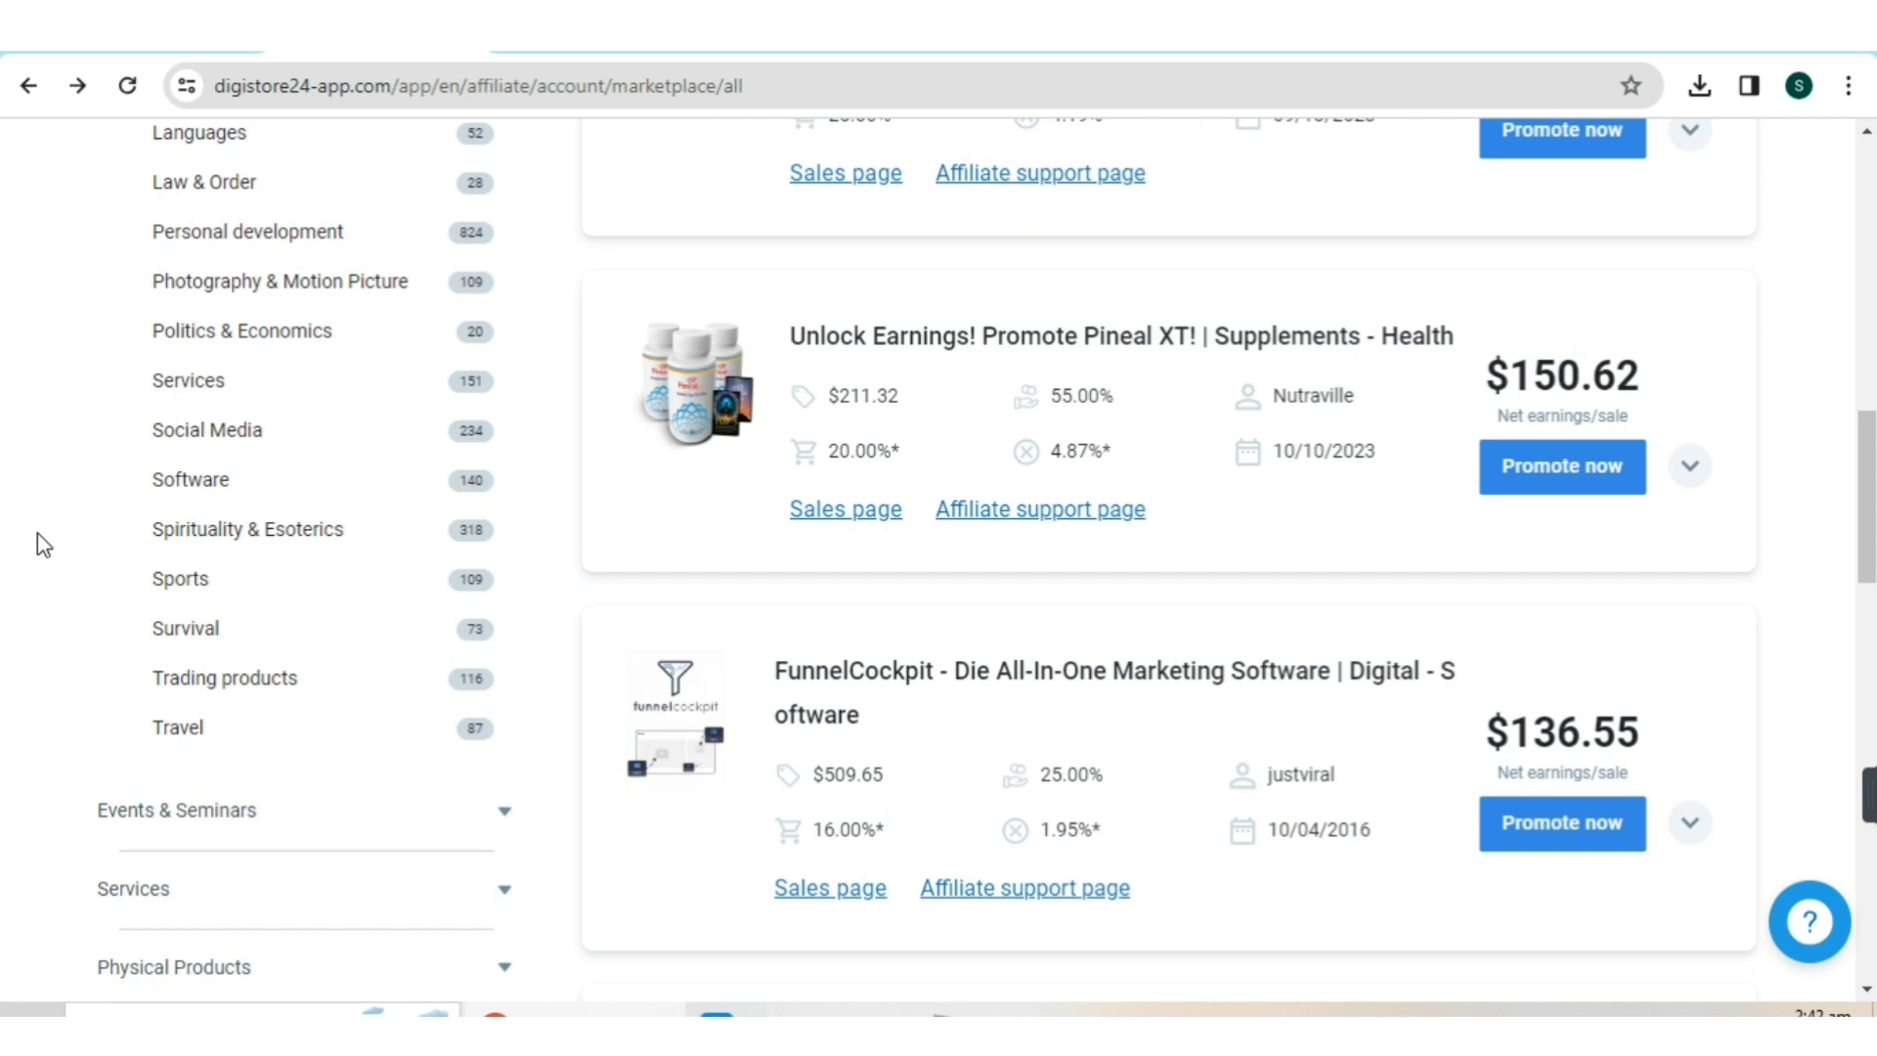
scroll(31, 261, "up", 5)
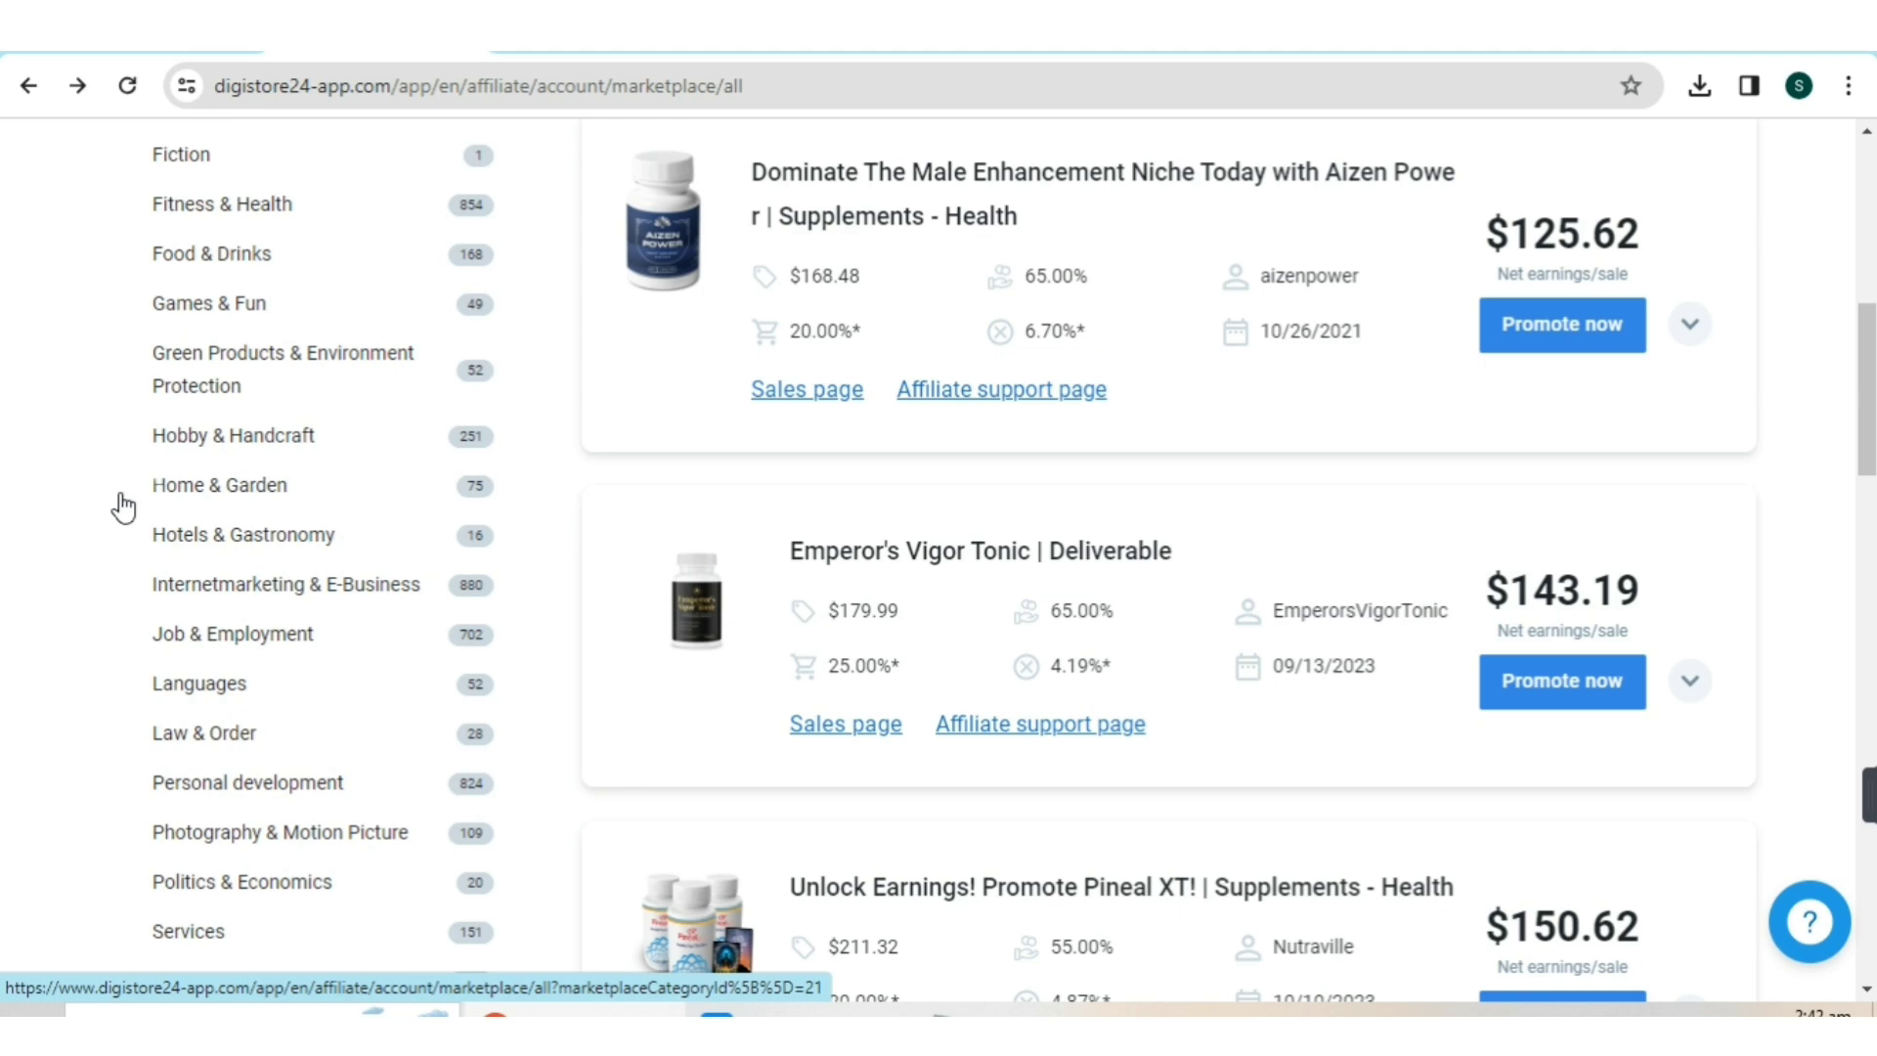
scroll(167, 539, "down", 6)
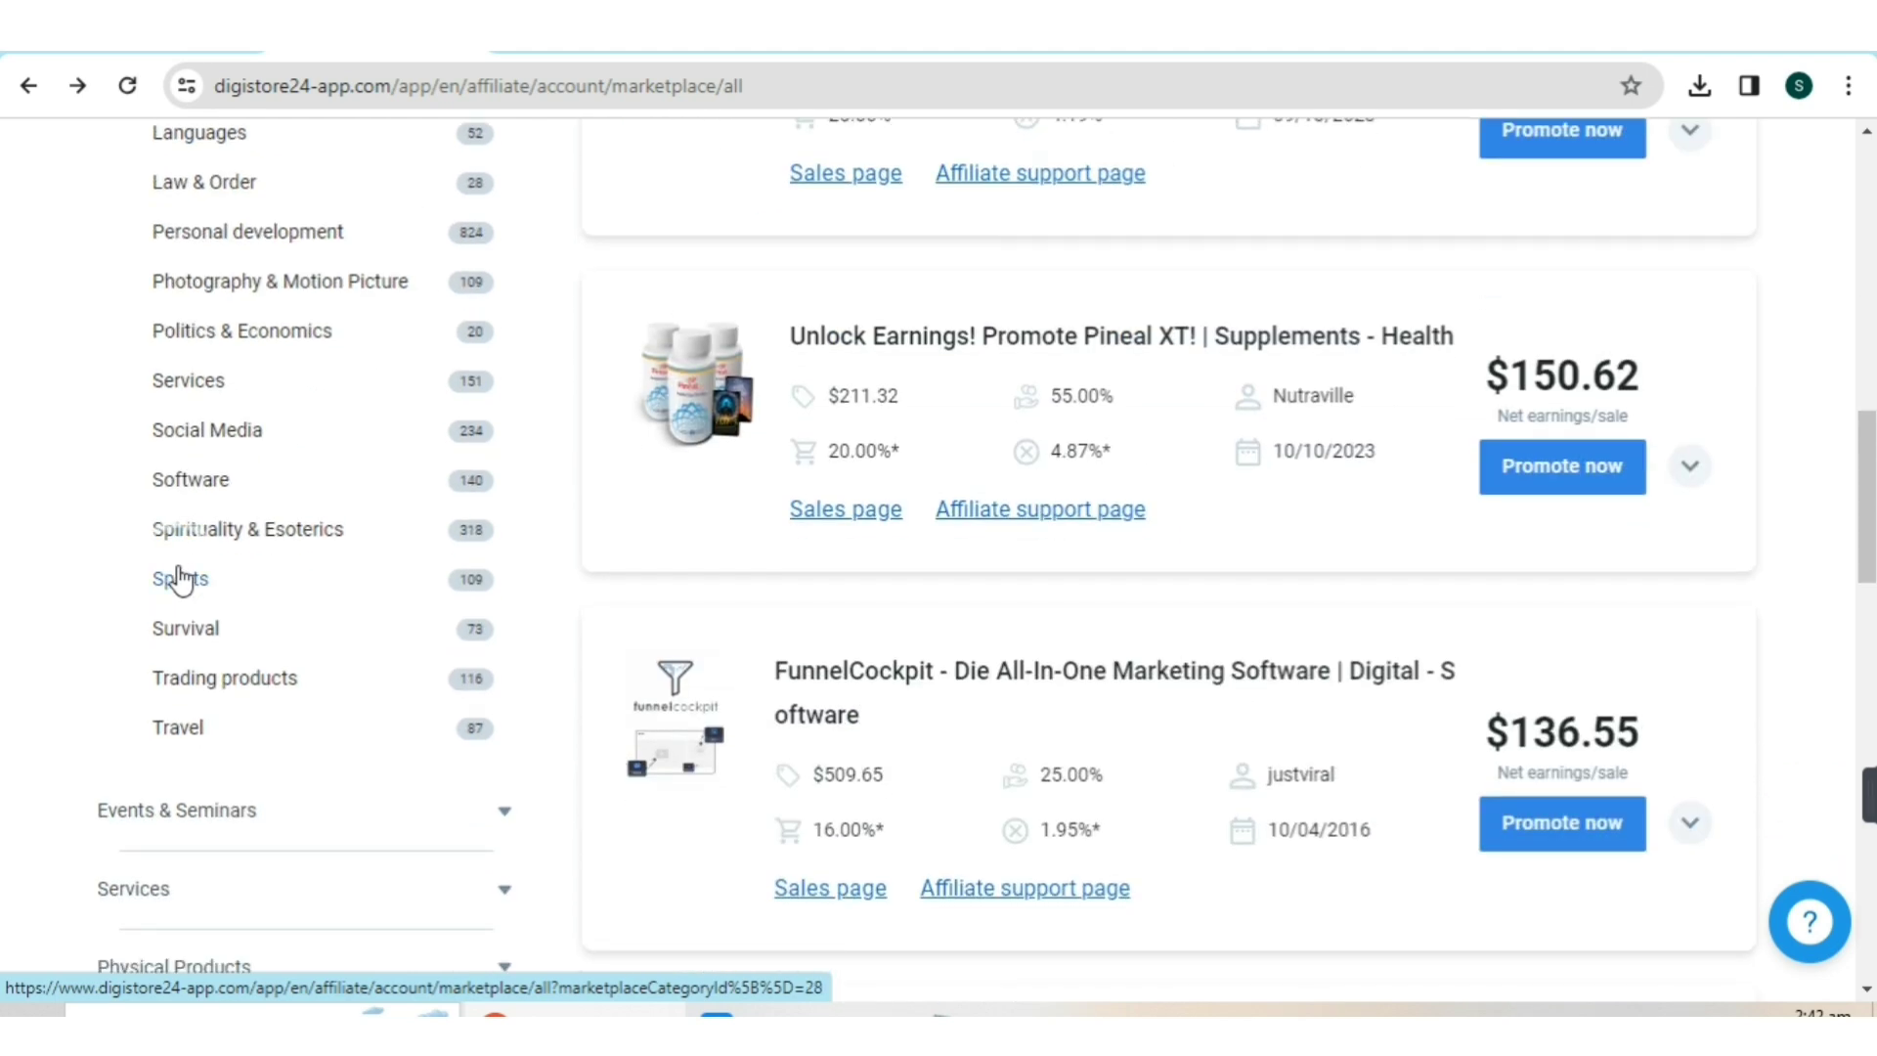
- Filter the marketplace by the Fitness & Health subcategory of Digital products
scroll(164, 579, "up", 3)
scroll(61, 541, "up", 4)
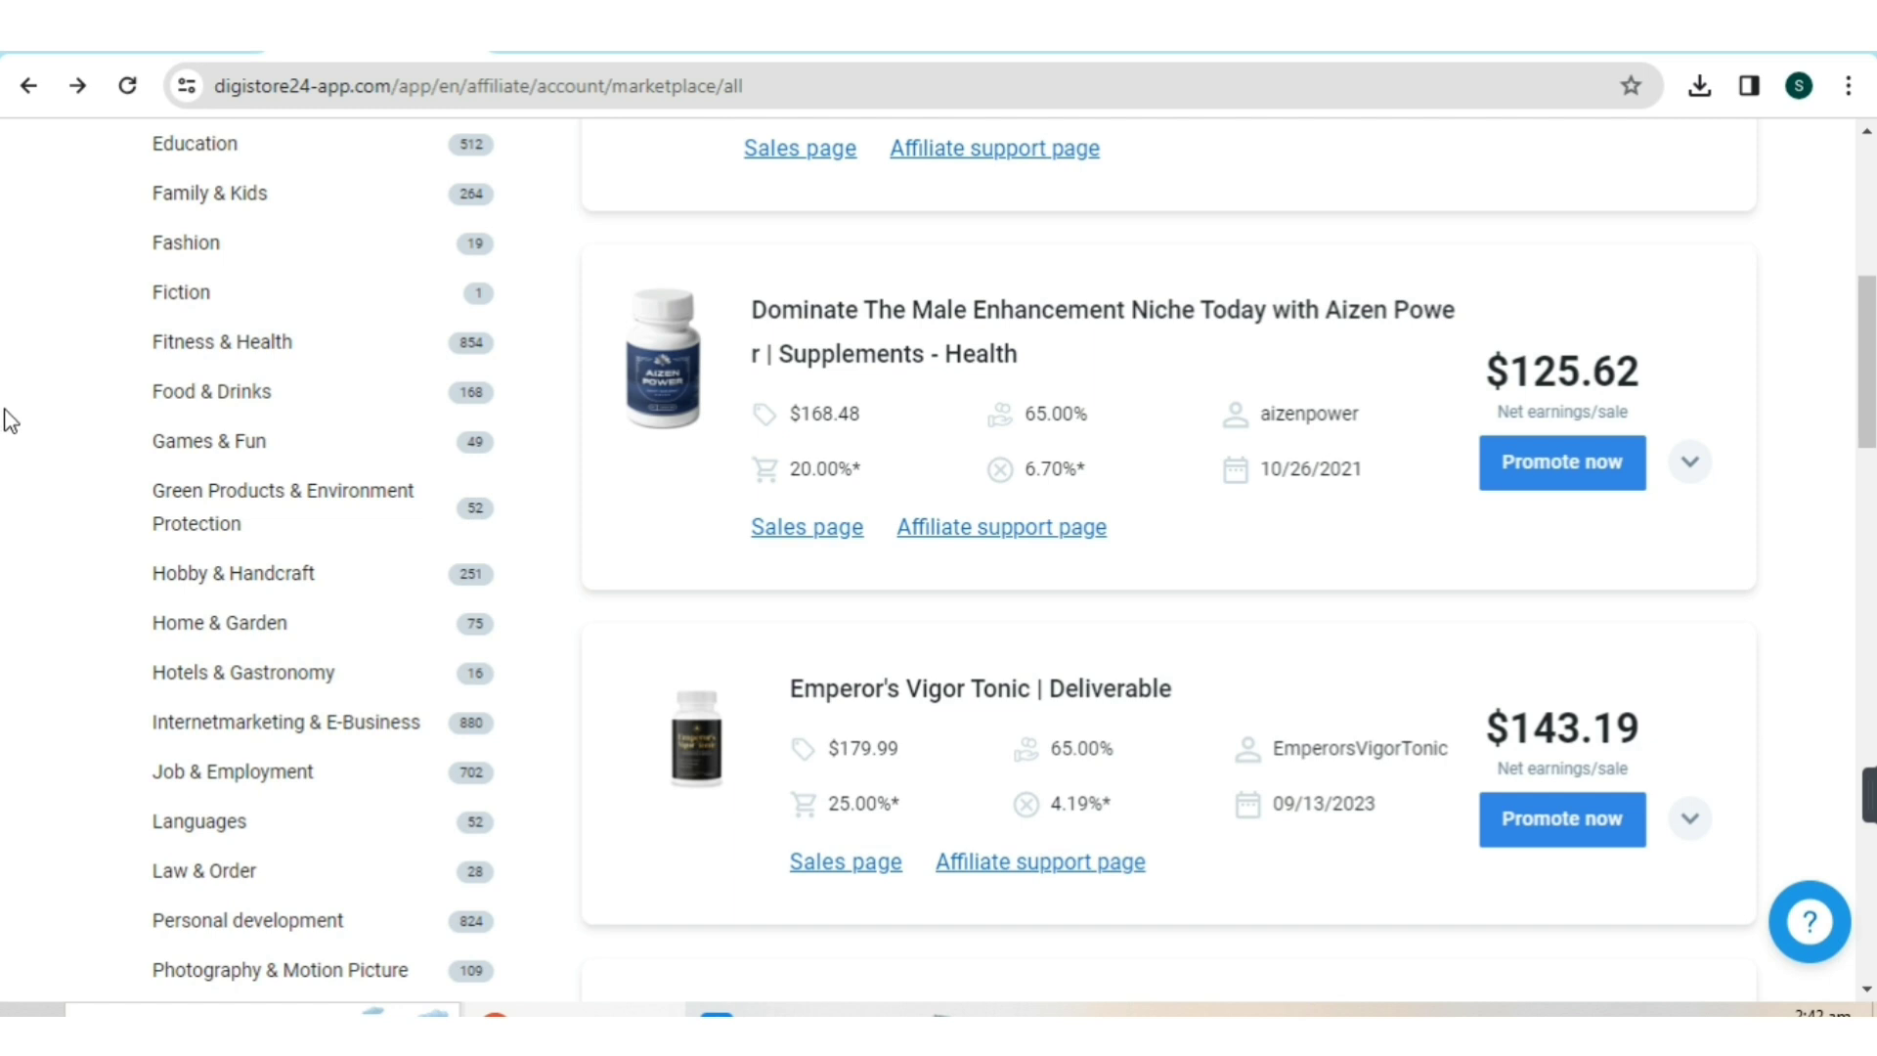
left_click(257, 344)
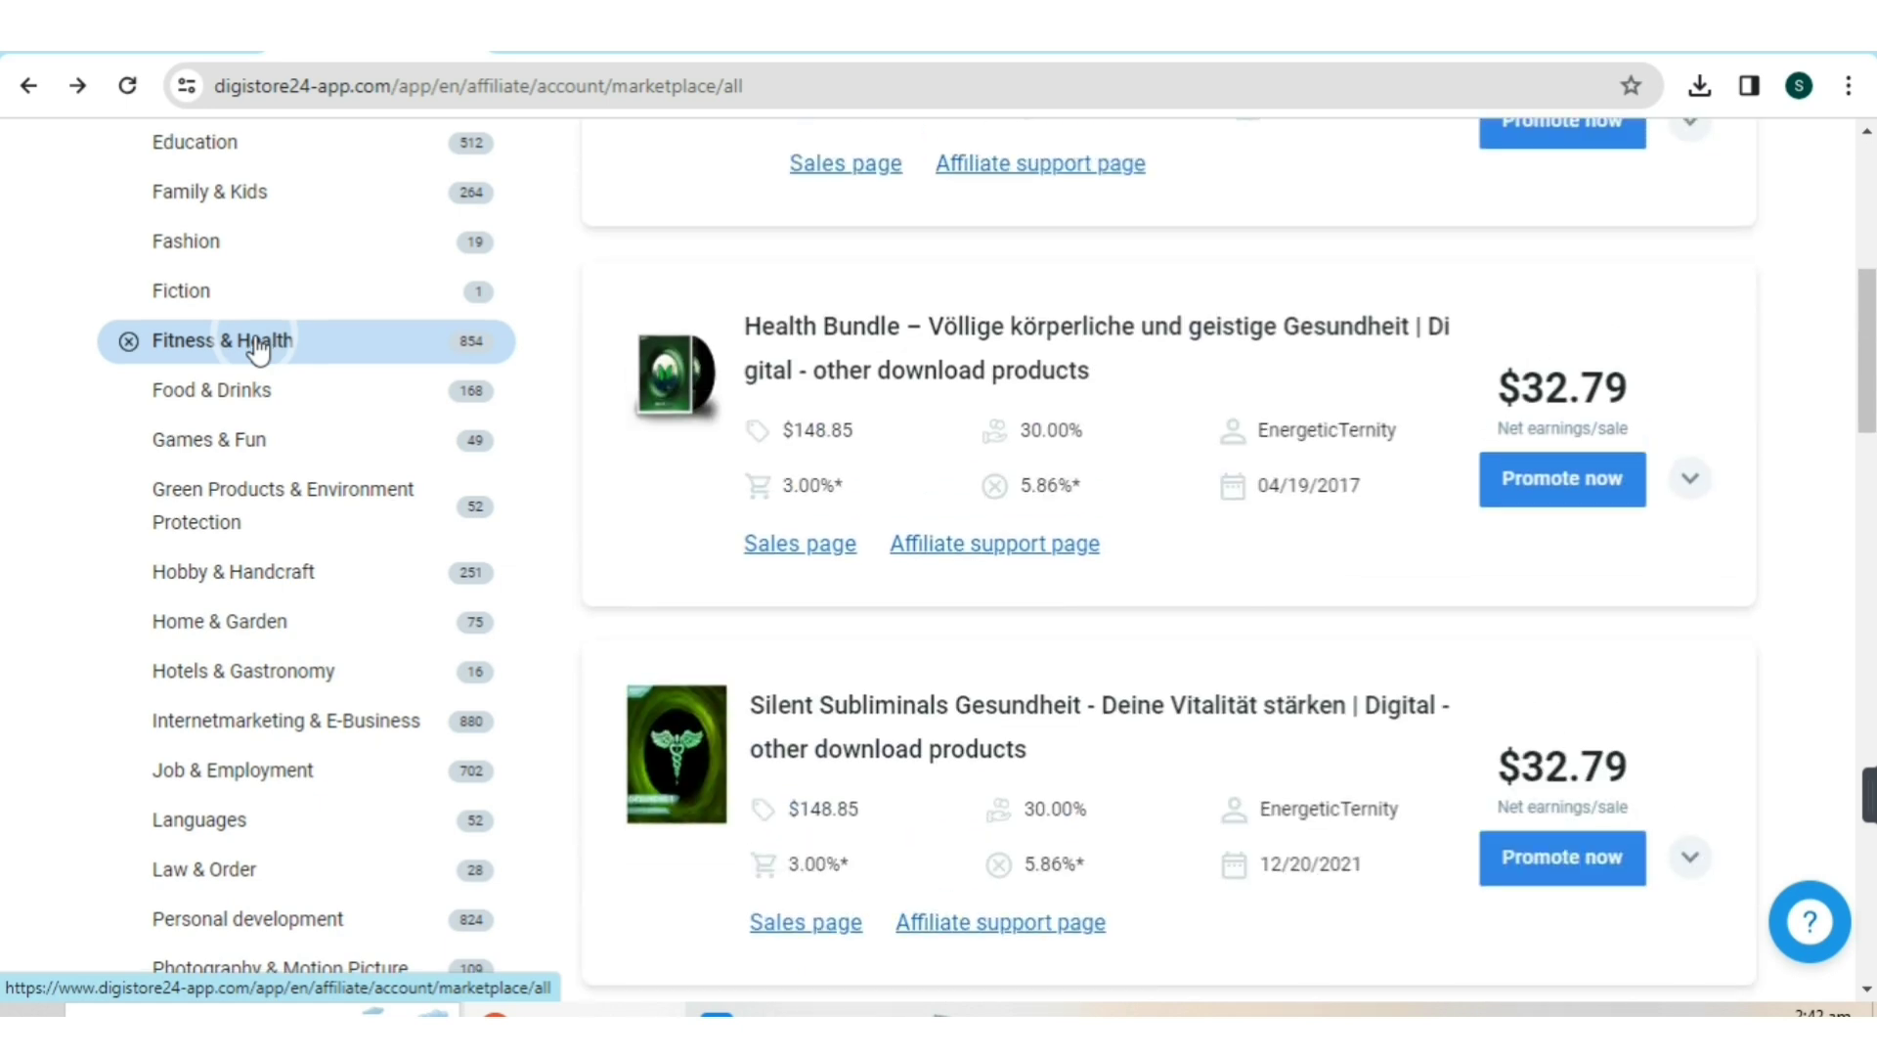
scroll(258, 344, "down", 3)
scroll(257, 347, "down", 6)
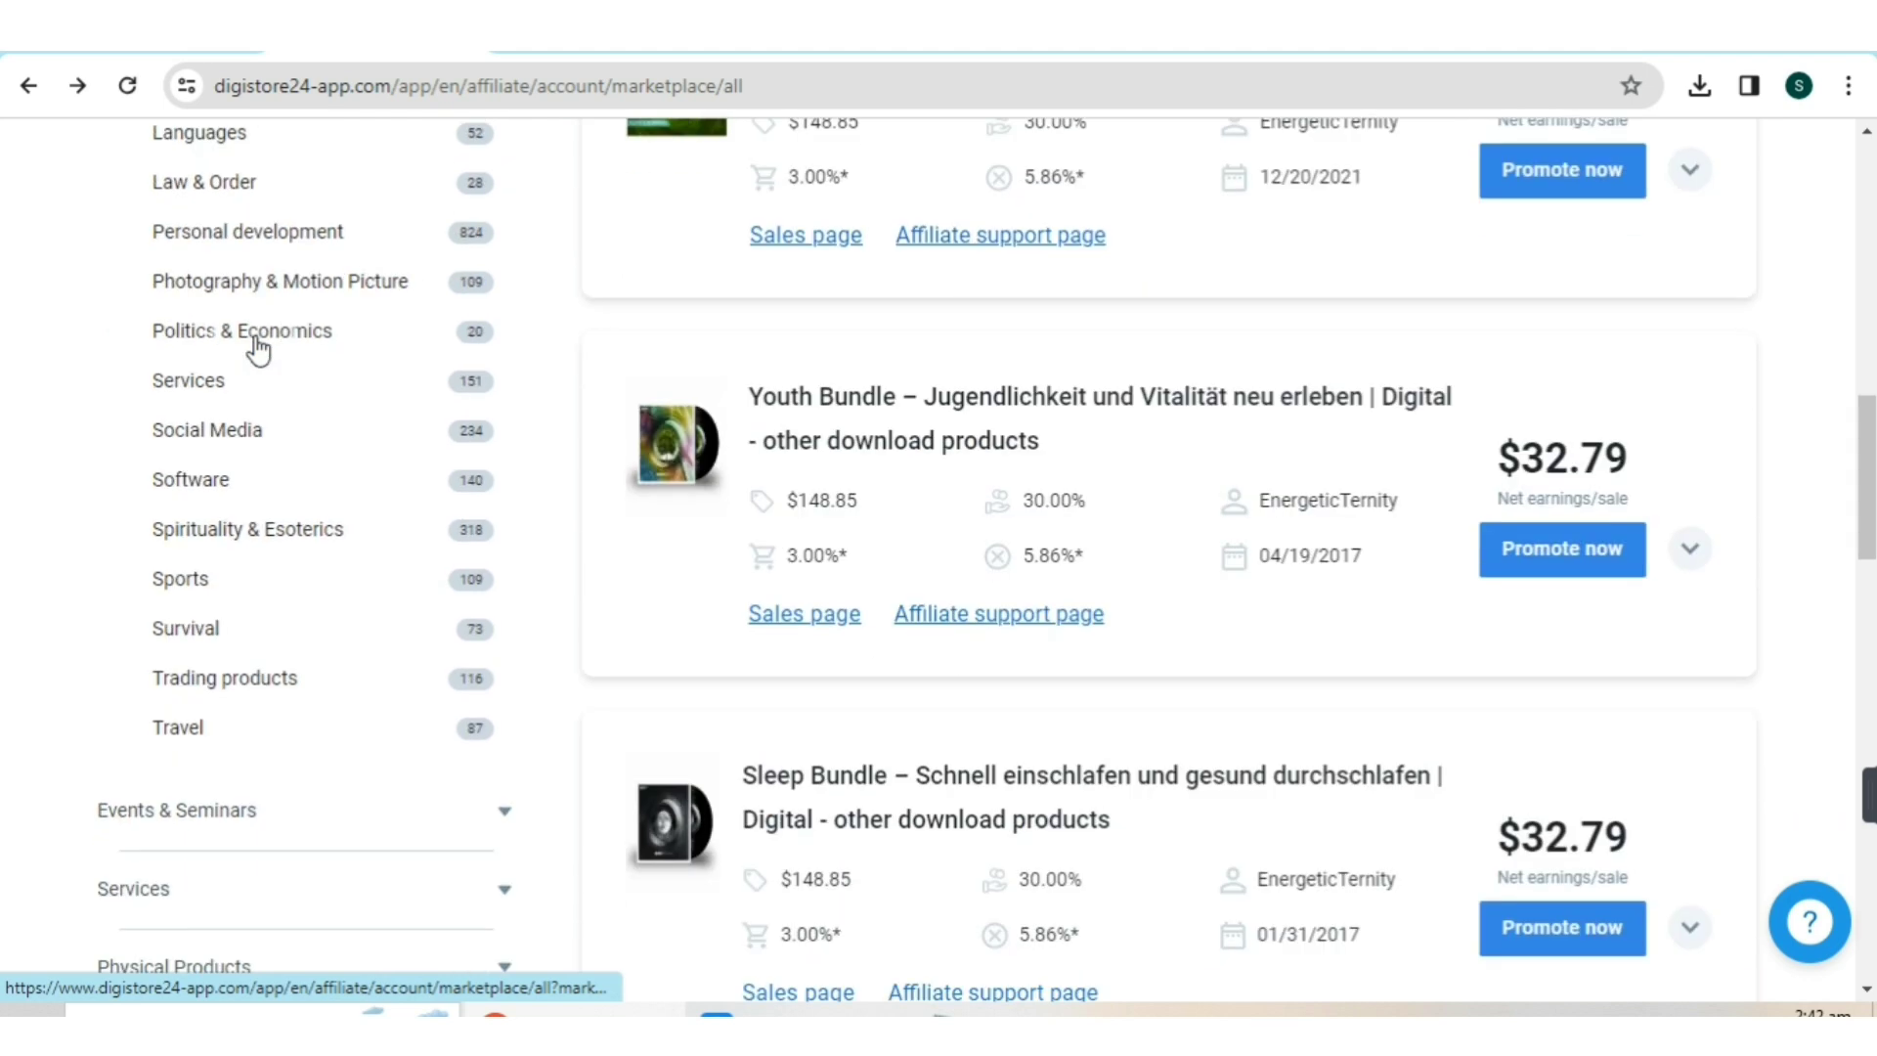
- Expand the Language filter and restrict the Fitness & Health products to English
scroll(259, 349, "down", 8)
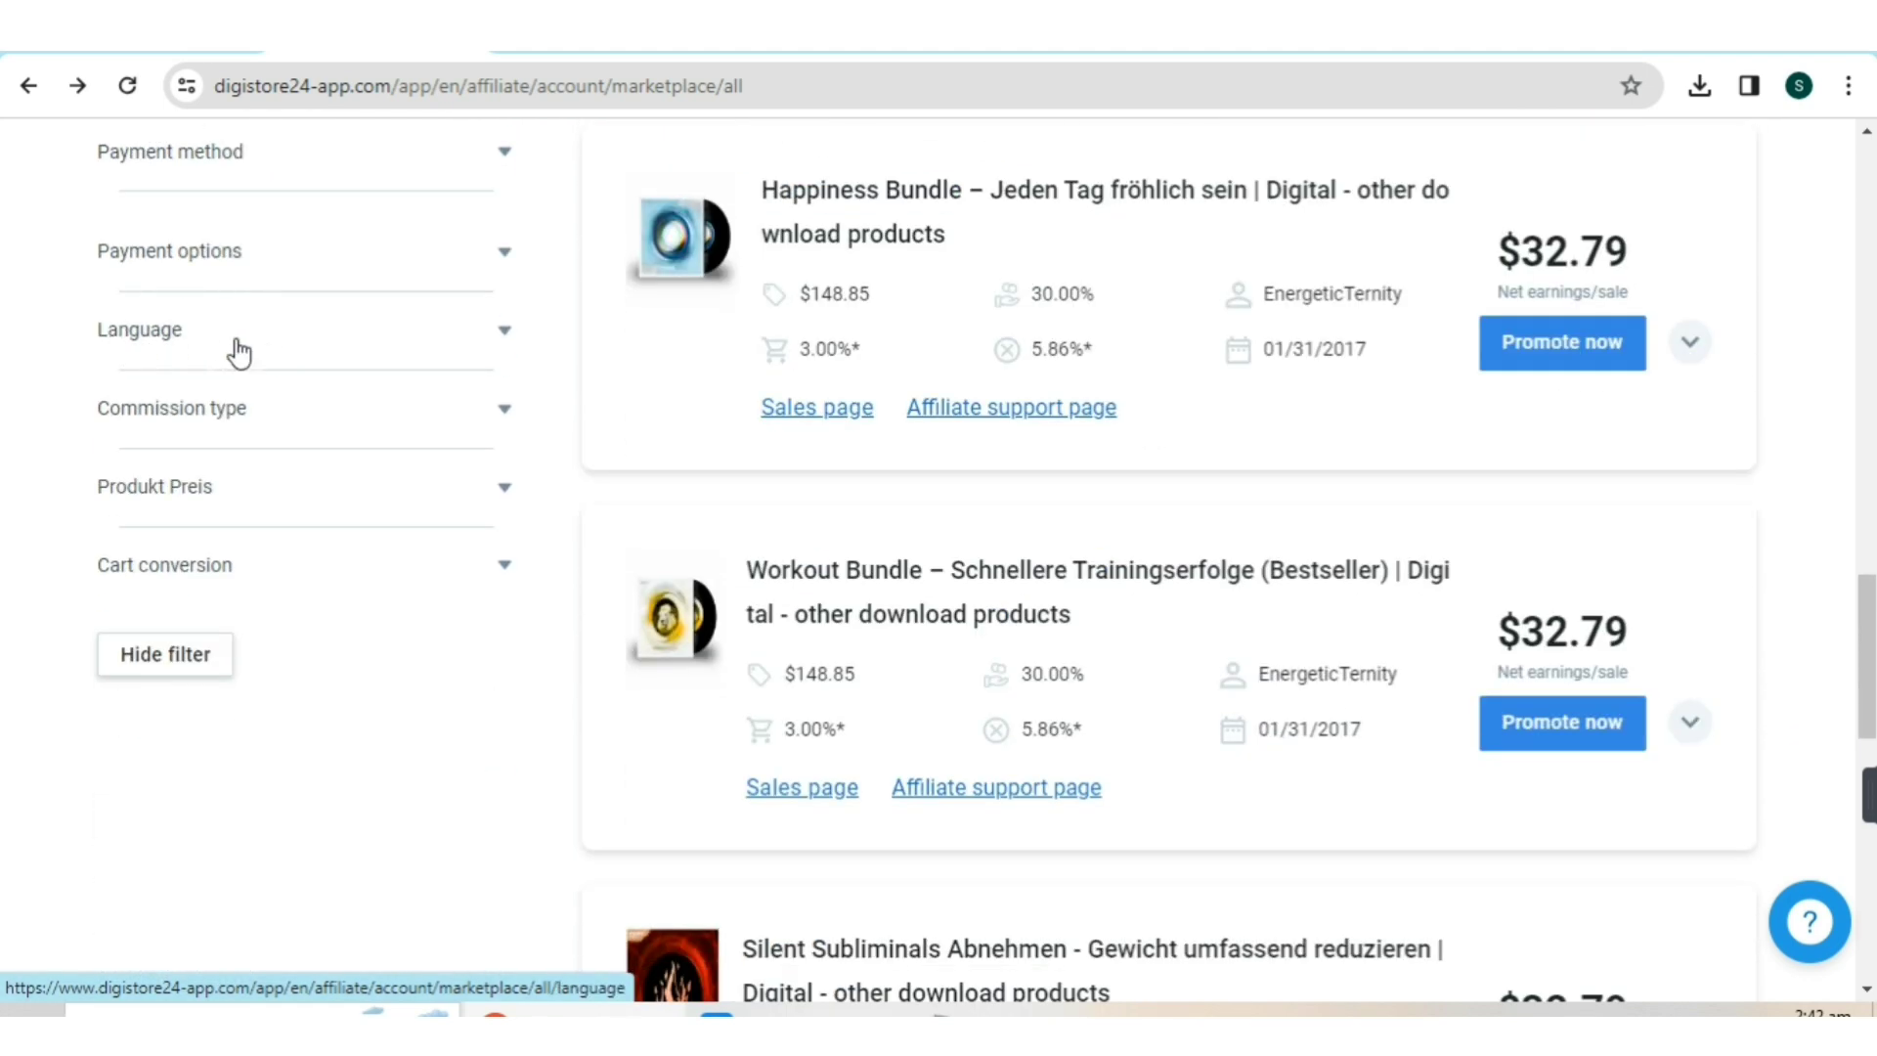
left_click(503, 337)
left_click(187, 439)
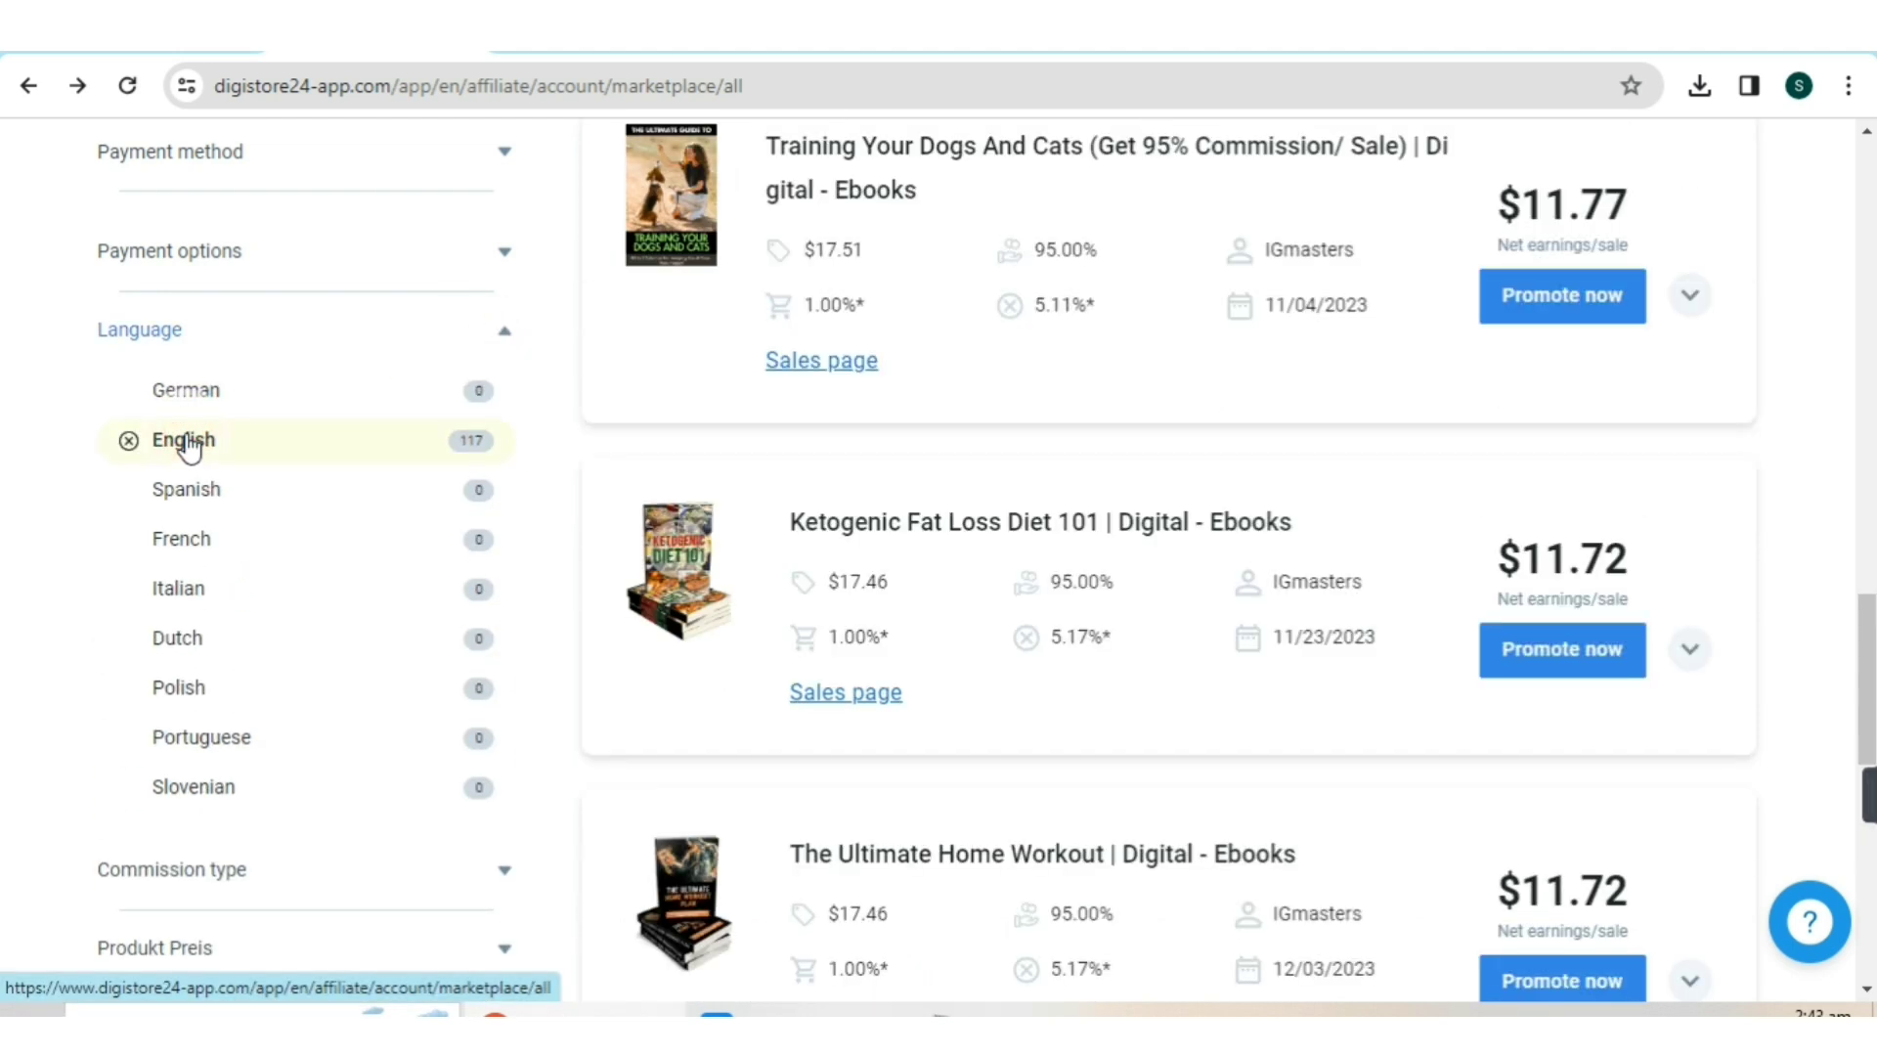
- Examine the English Fitness & Health offers, comparing their net earnings, commissions and available sales and affiliate support pages
scroll(1102, 449, "up", 10)
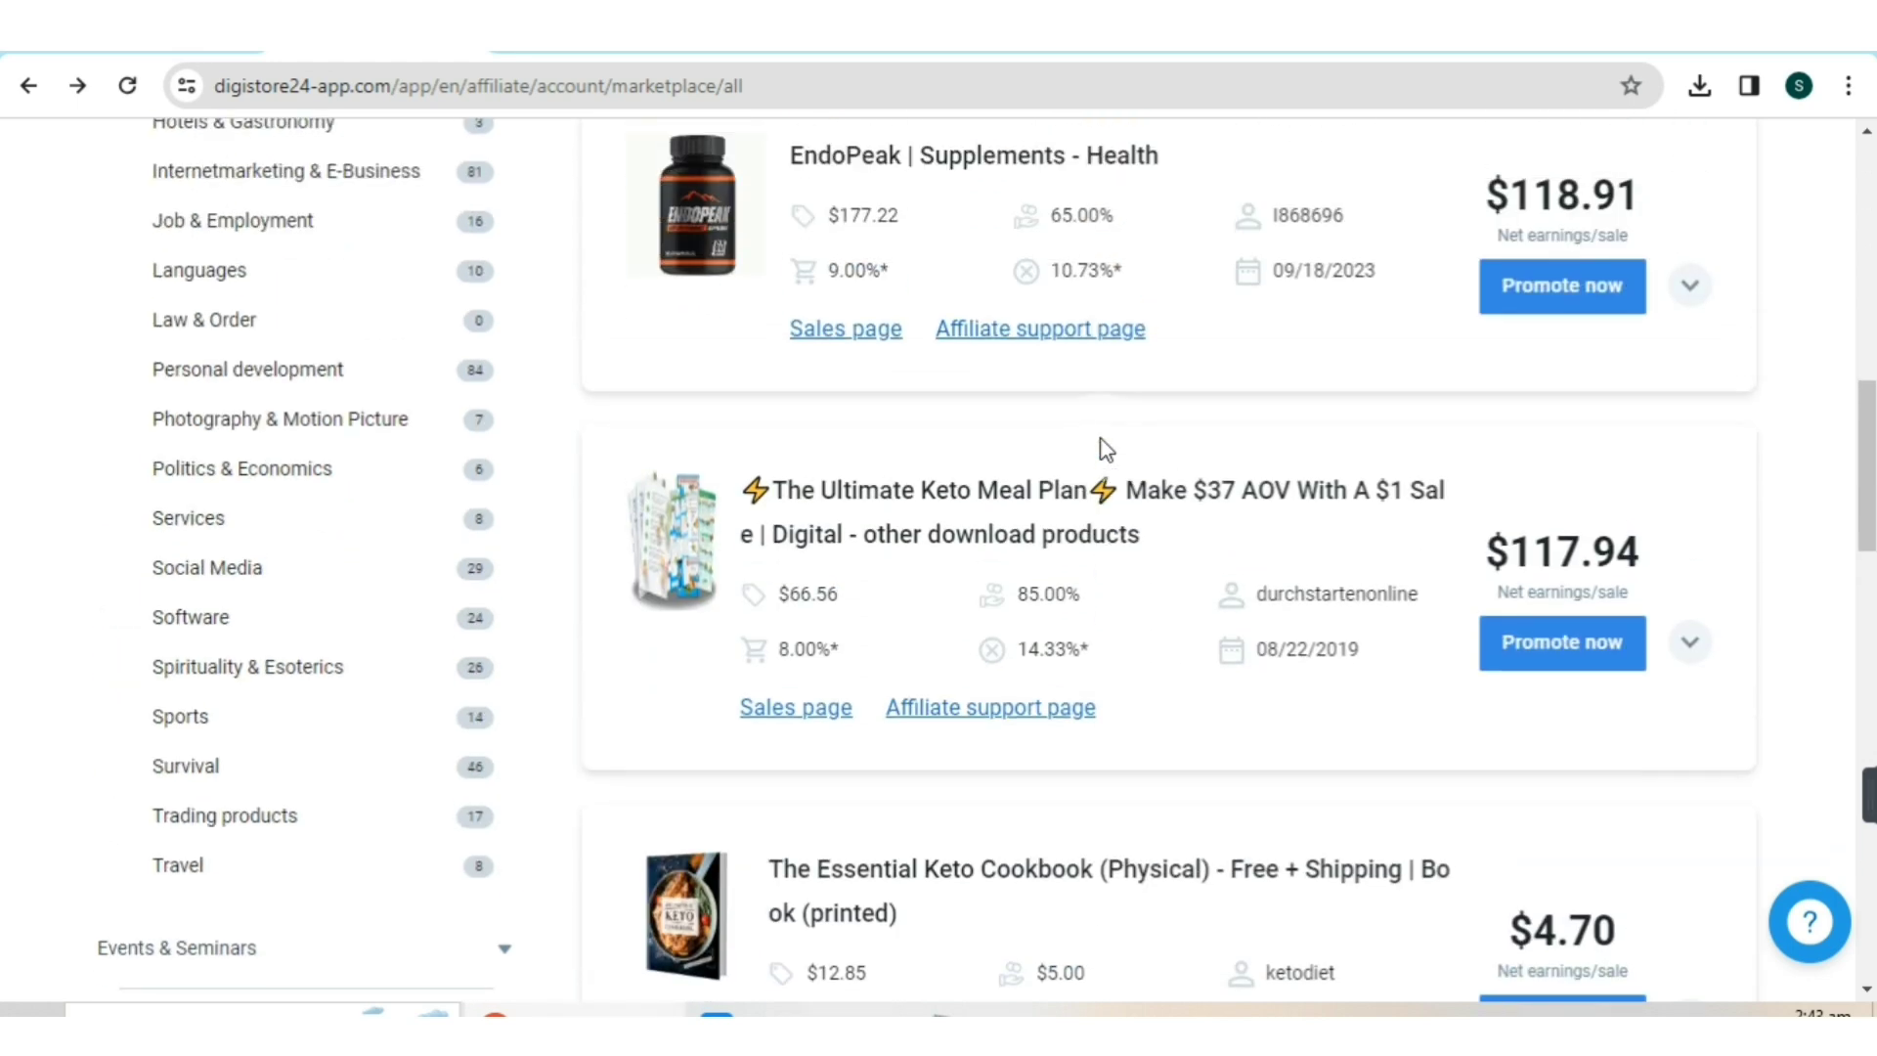
scroll(1103, 449, "up", 5)
scroll(1085, 421, "down", 4)
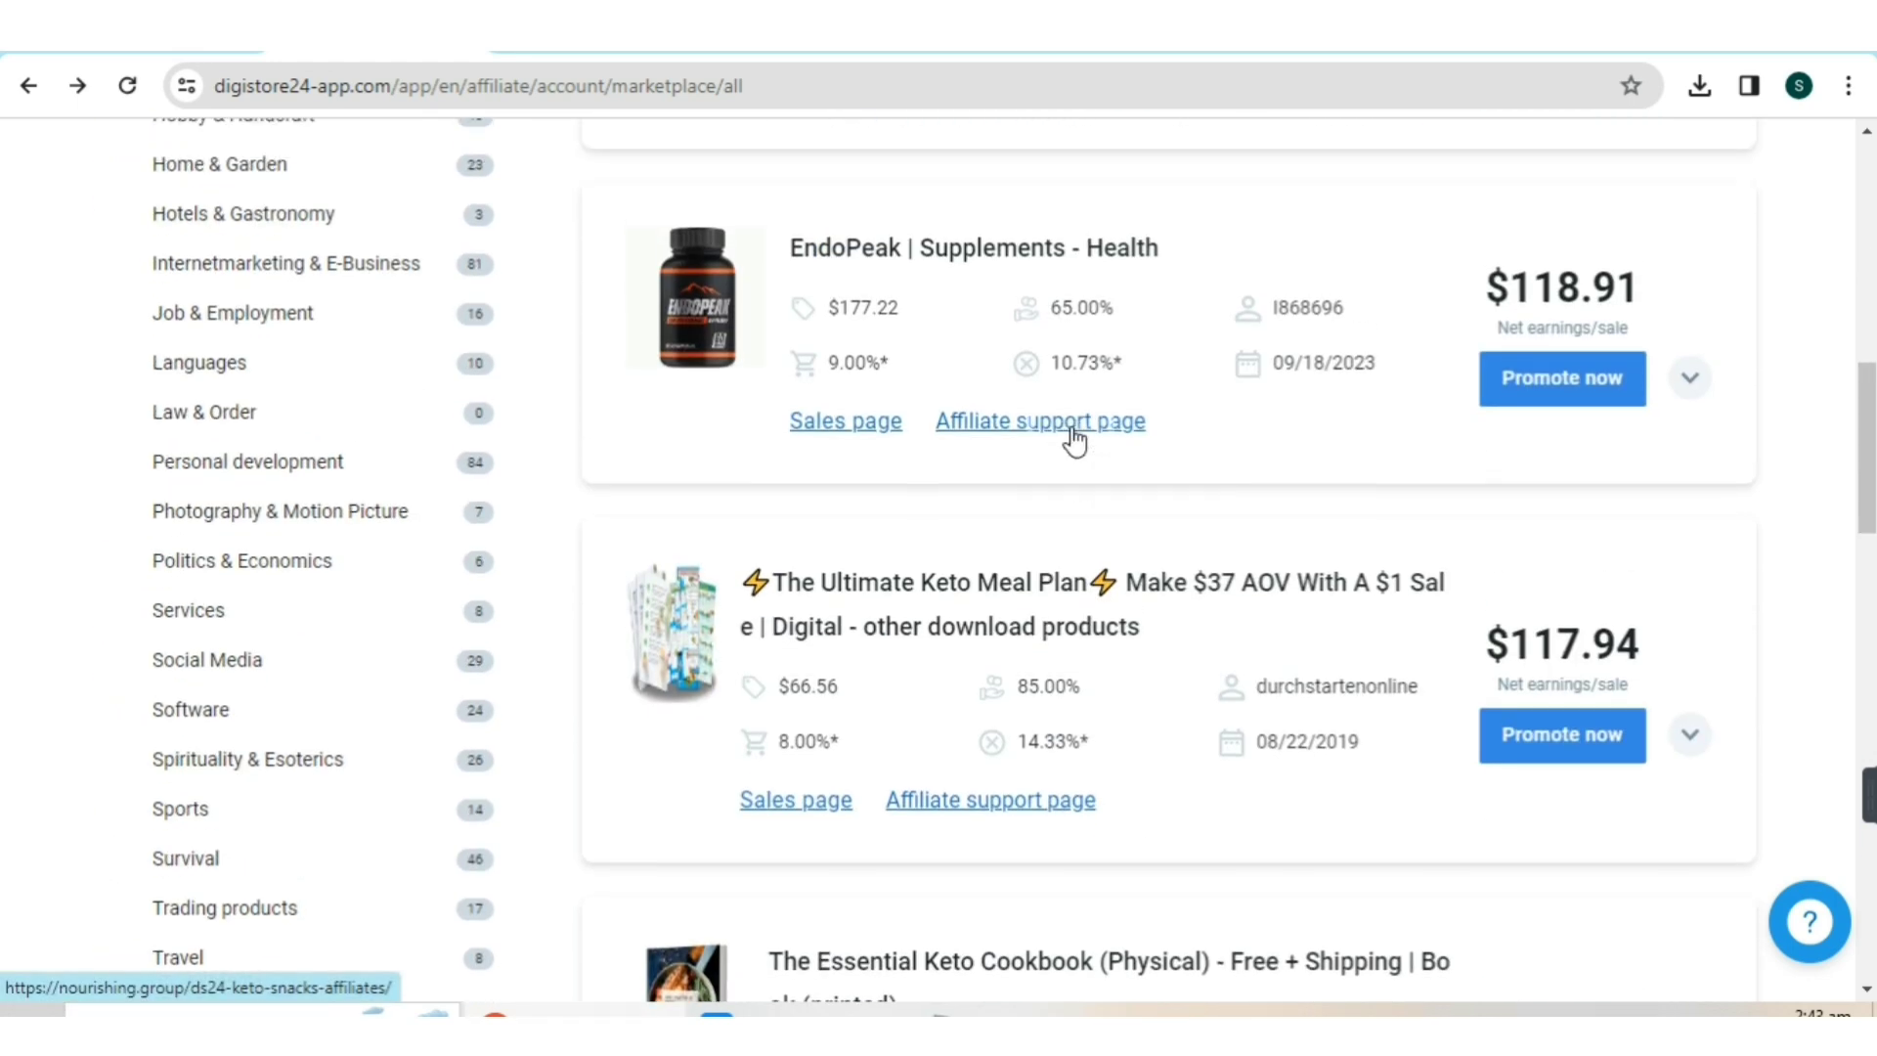
scroll(1076, 440, "up", 14)
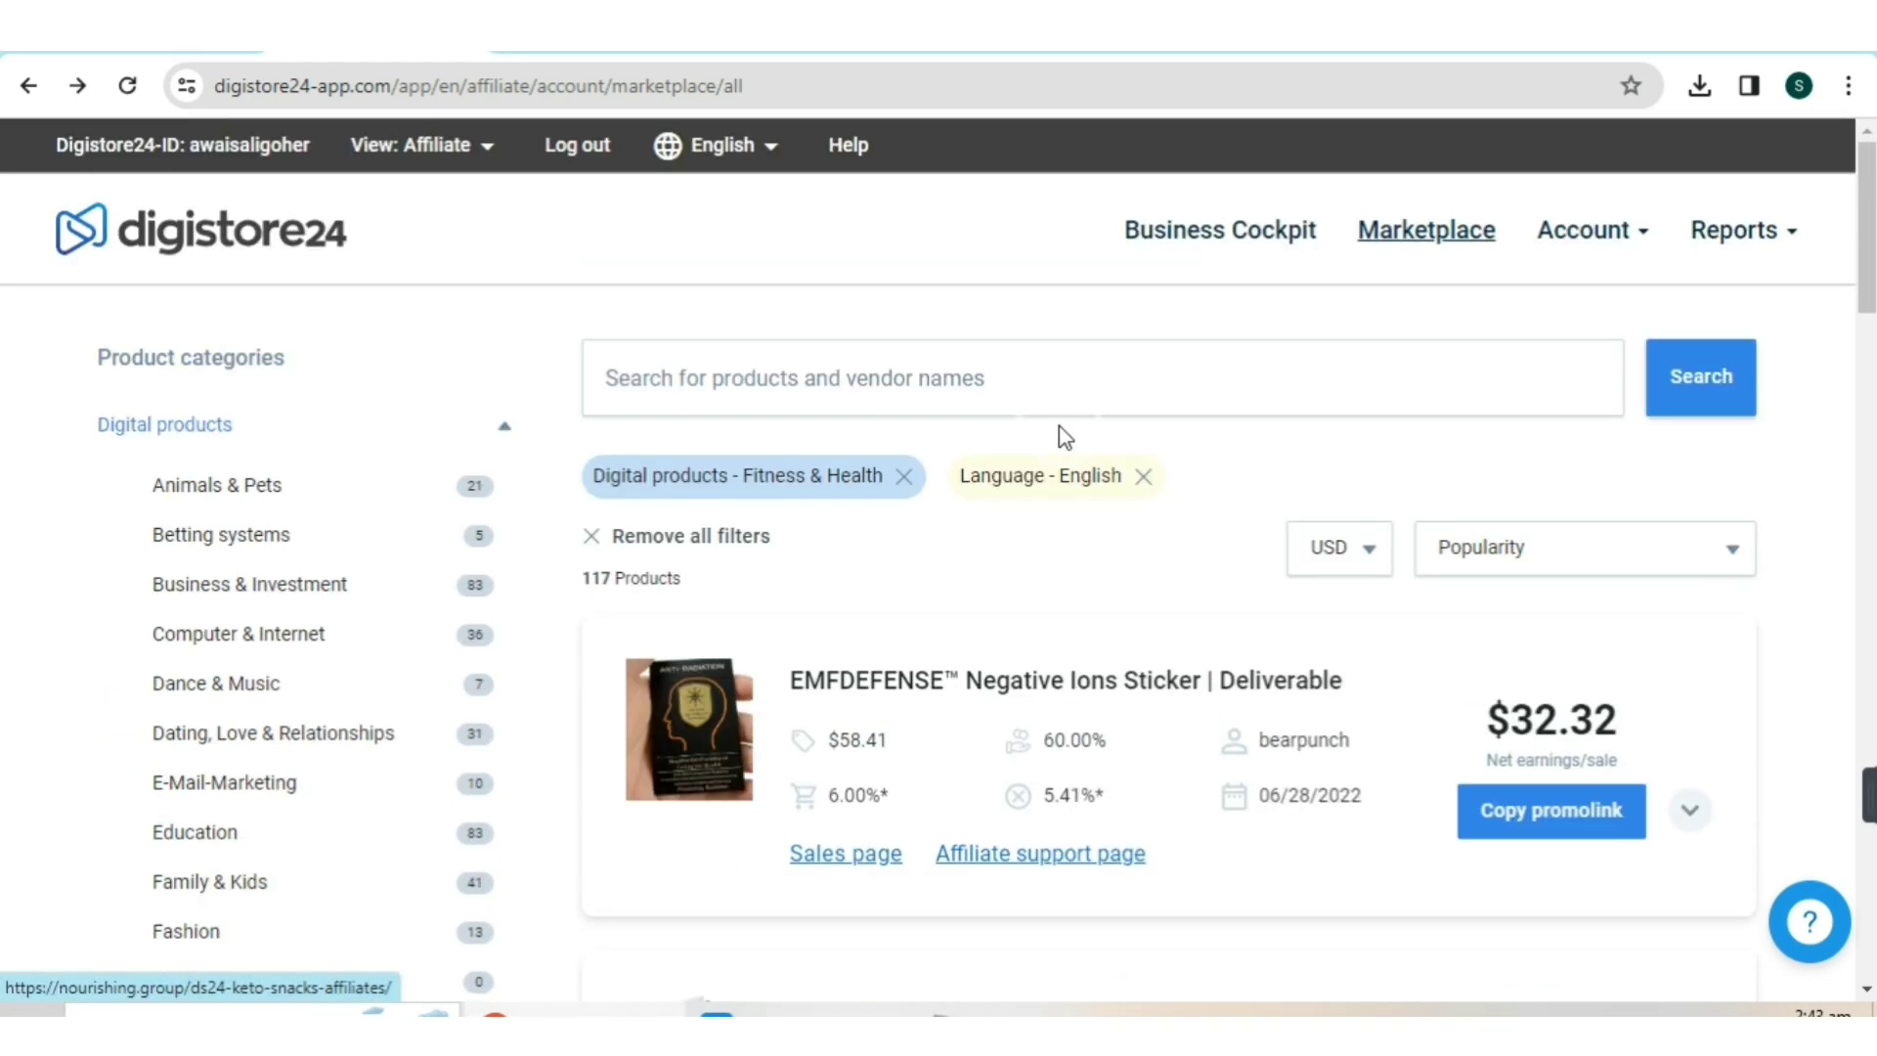
scroll(1060, 430, "down", 7)
scroll(1060, 430, "up", 6)
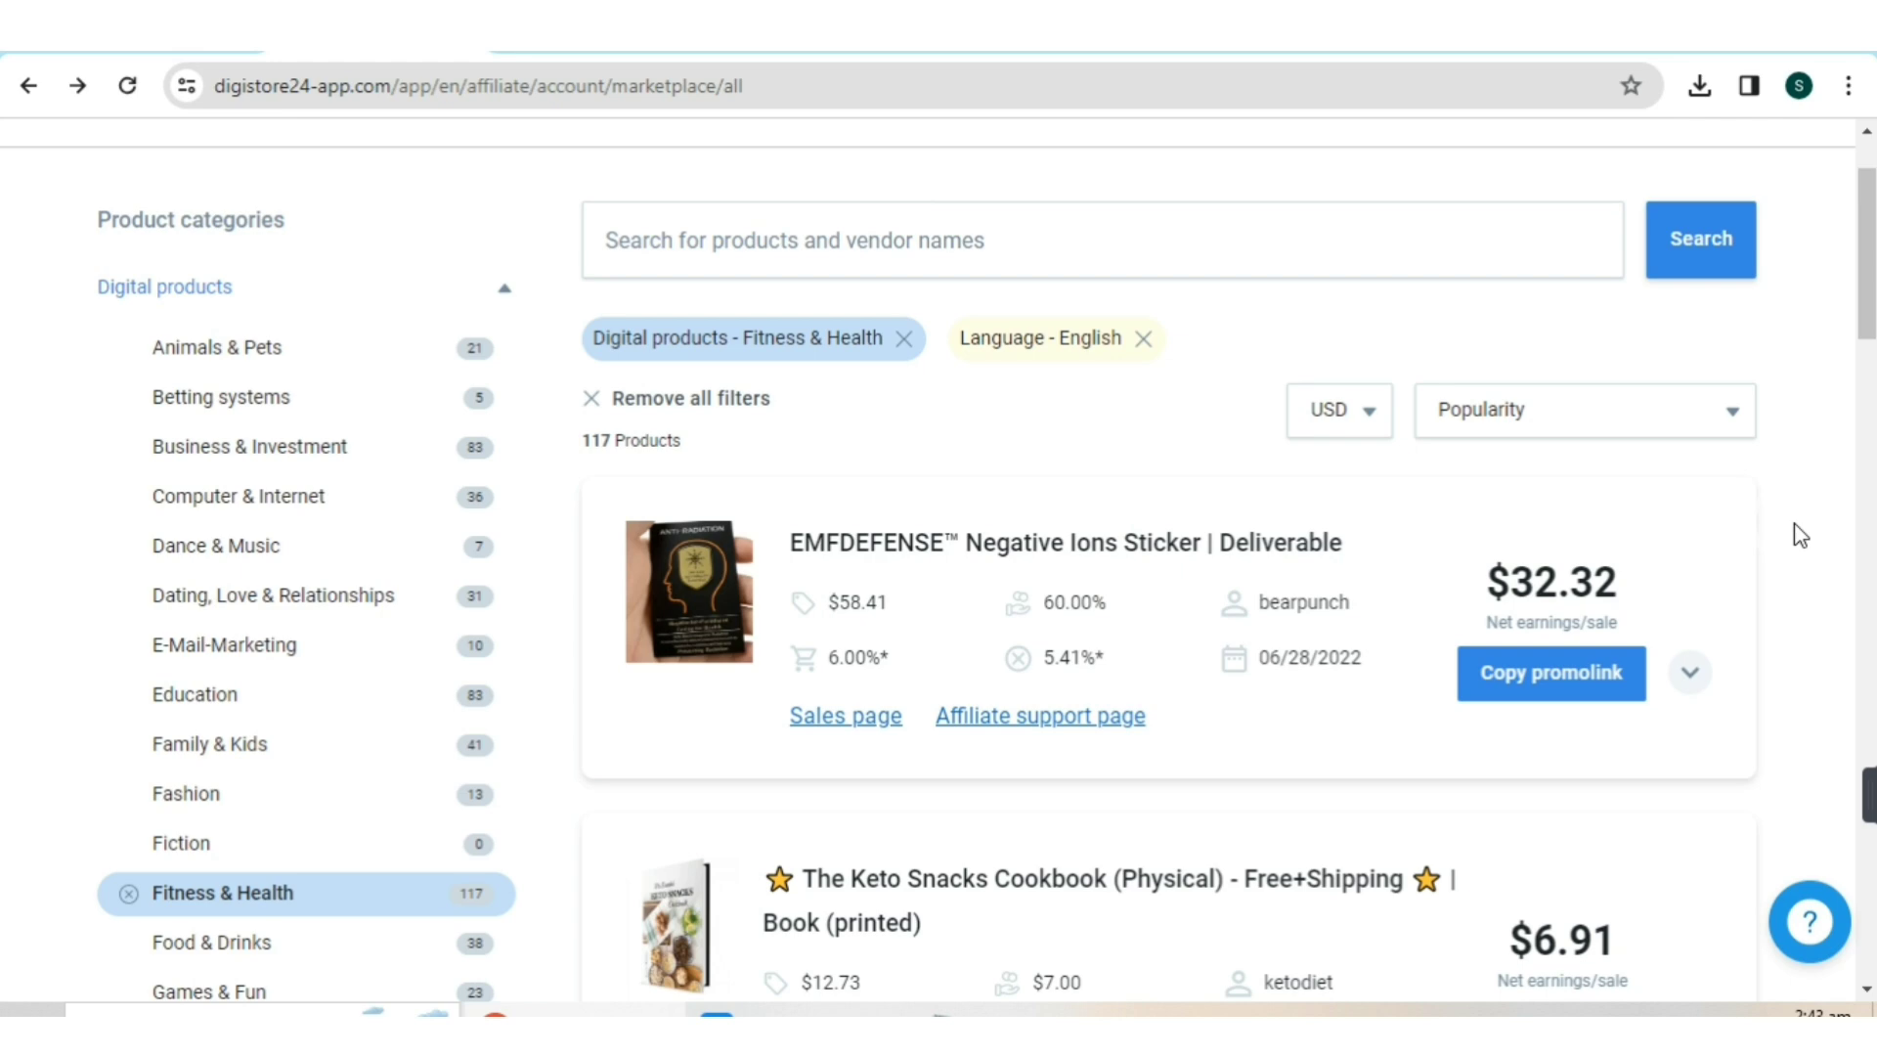
scroll(1467, 548, "down", 8)
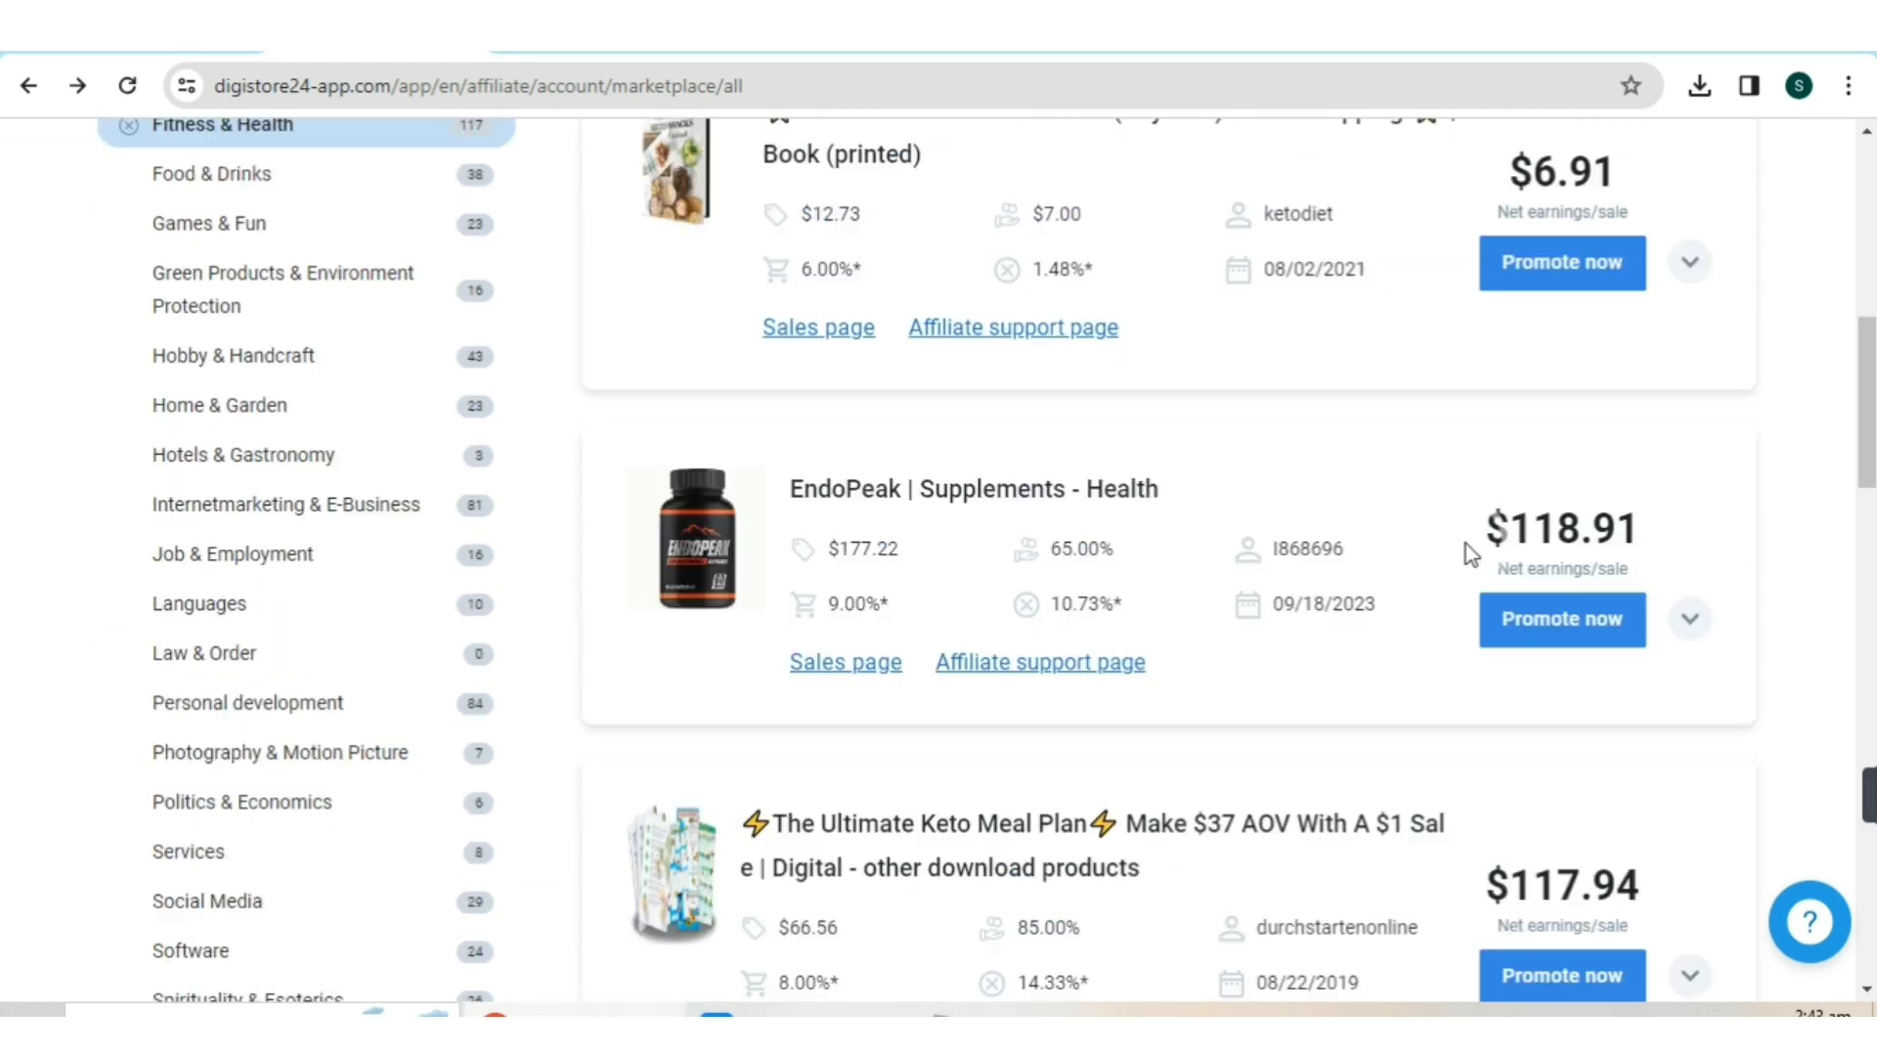
- Examine the English Fitness & Health list from the most popular offers down to the fat loss and home workout ebooks
scroll(1465, 544, "up", 8)
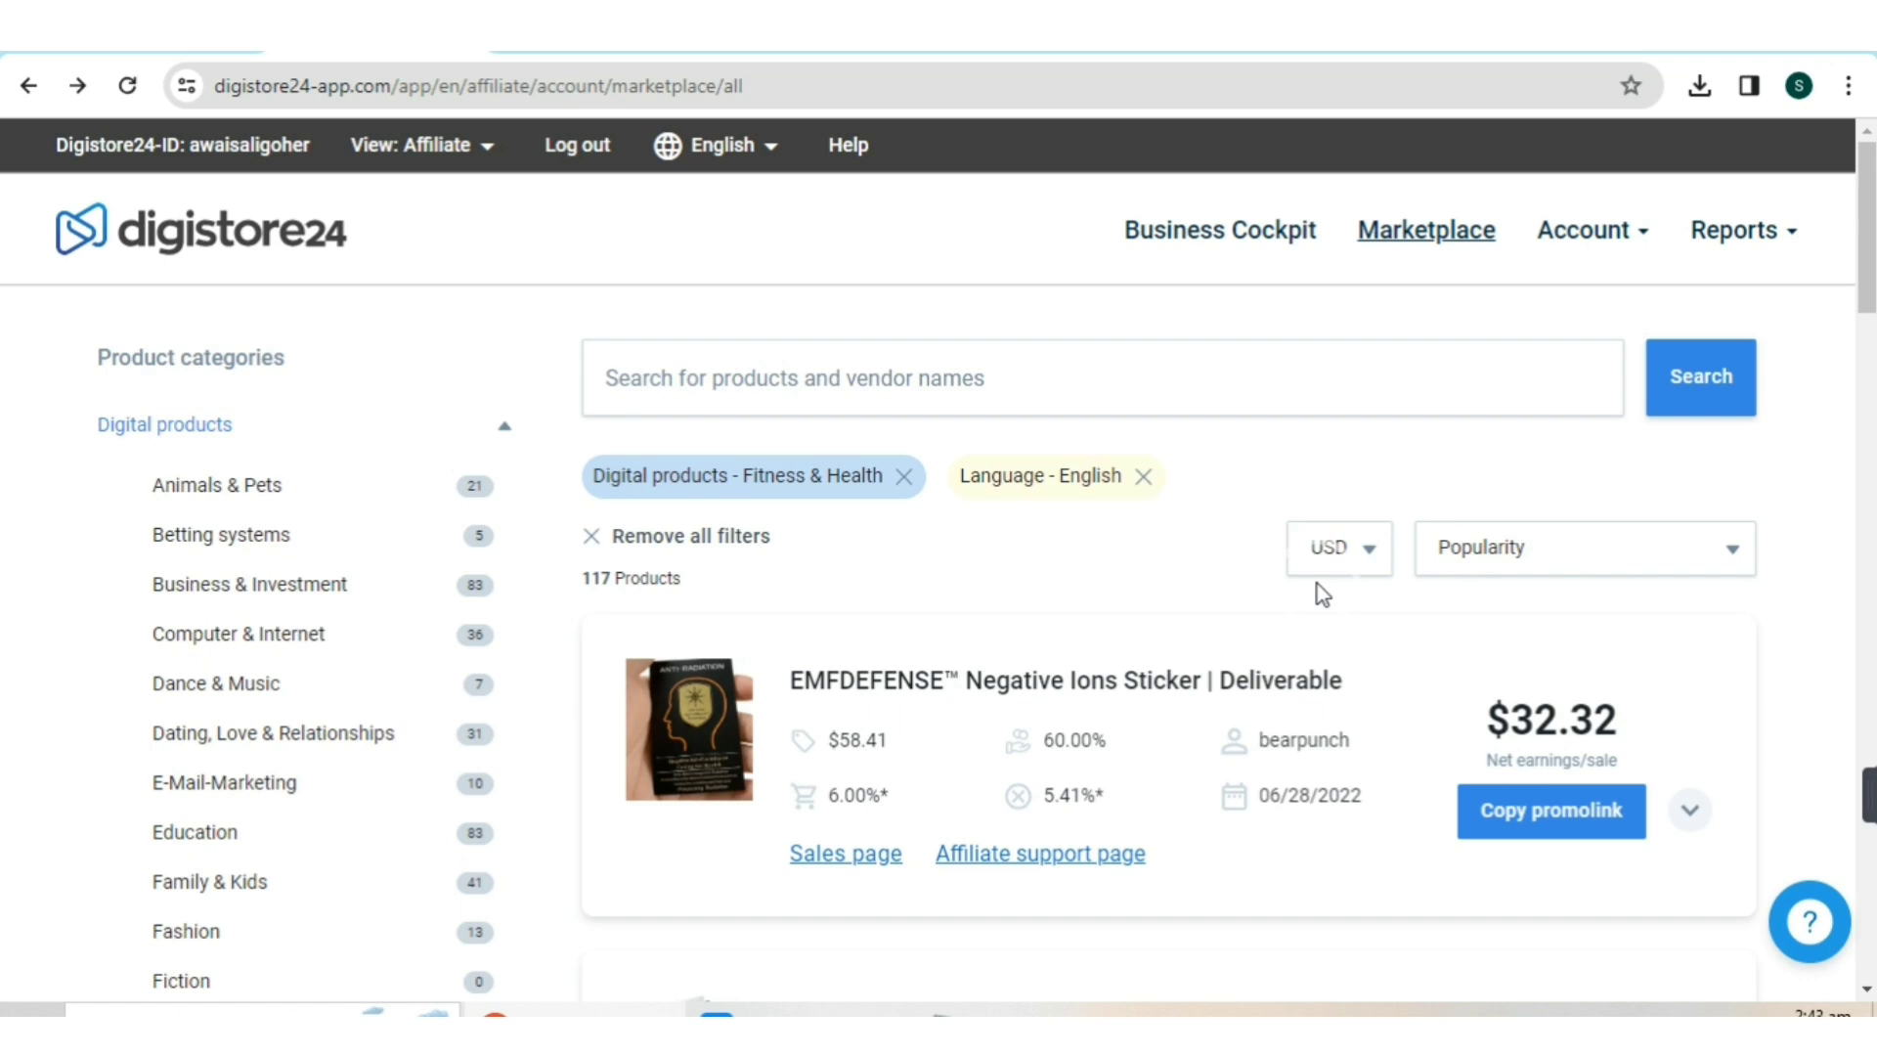
scroll(1316, 583, "down", 4)
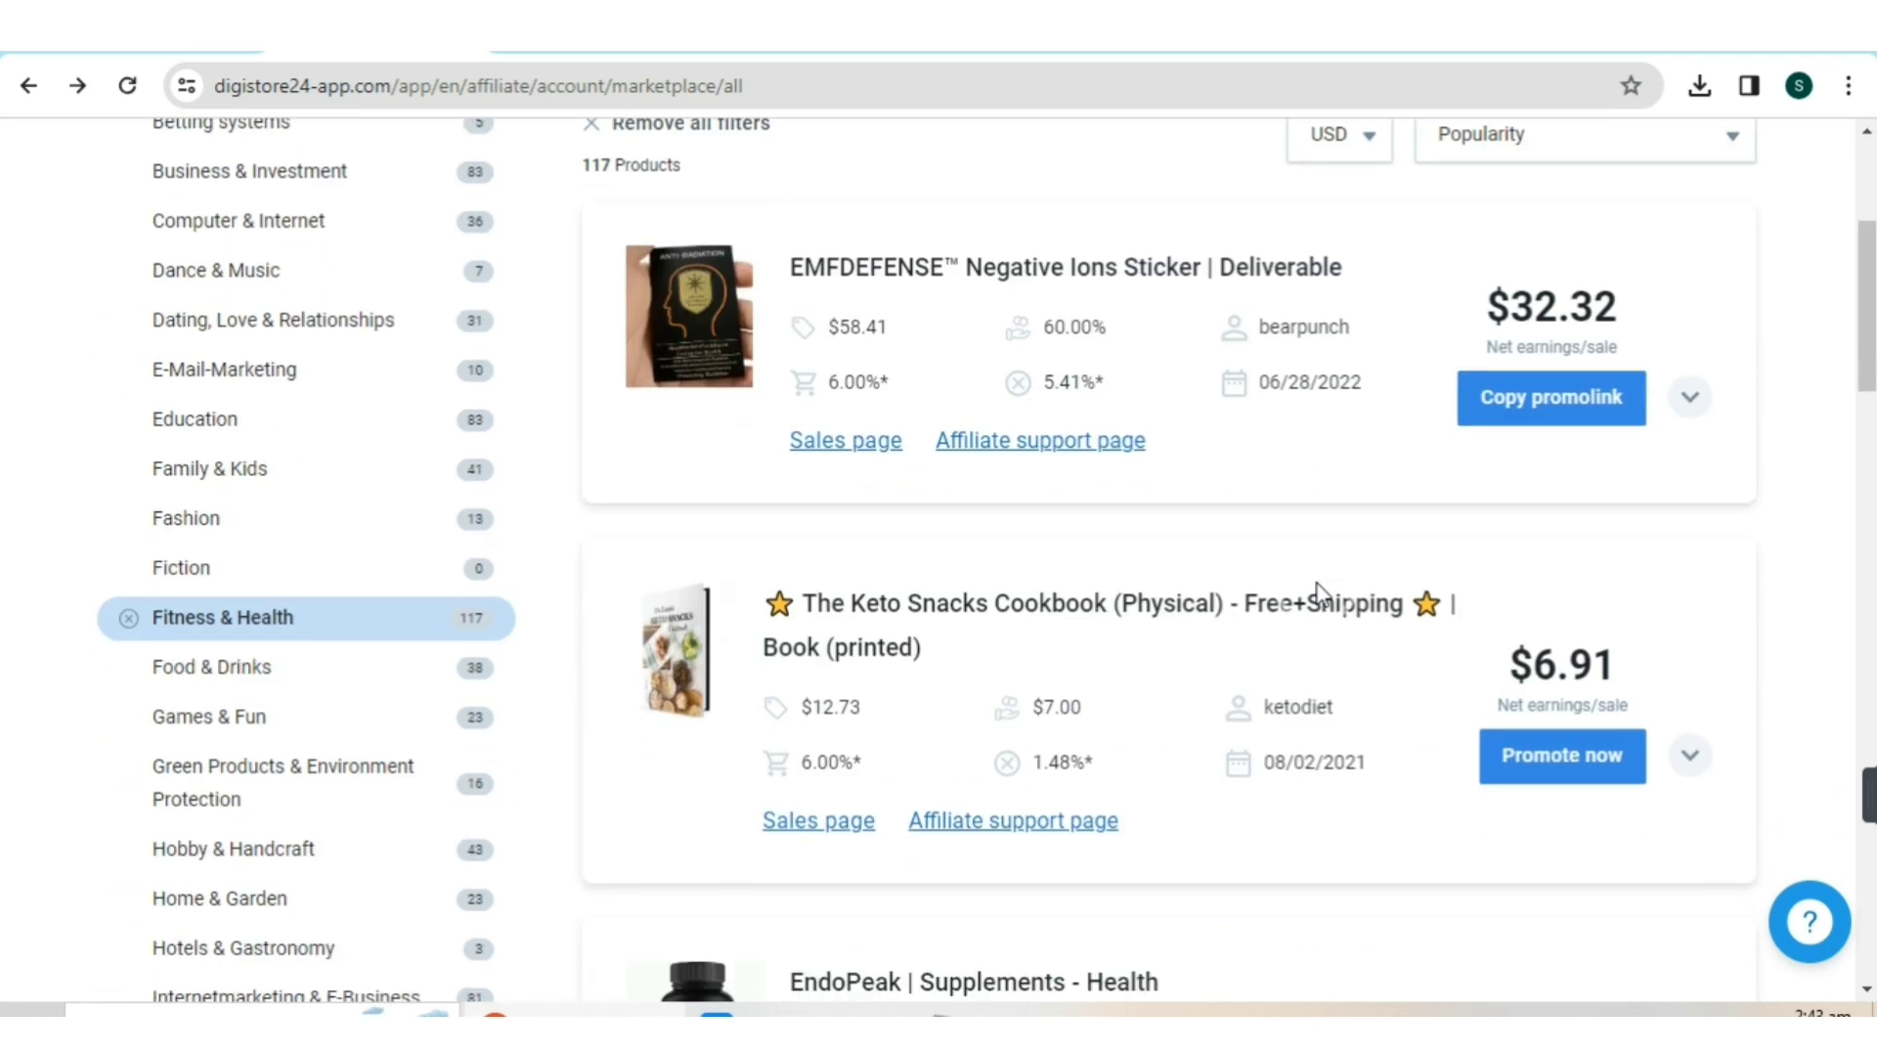
scroll(1316, 587, "down", 3)
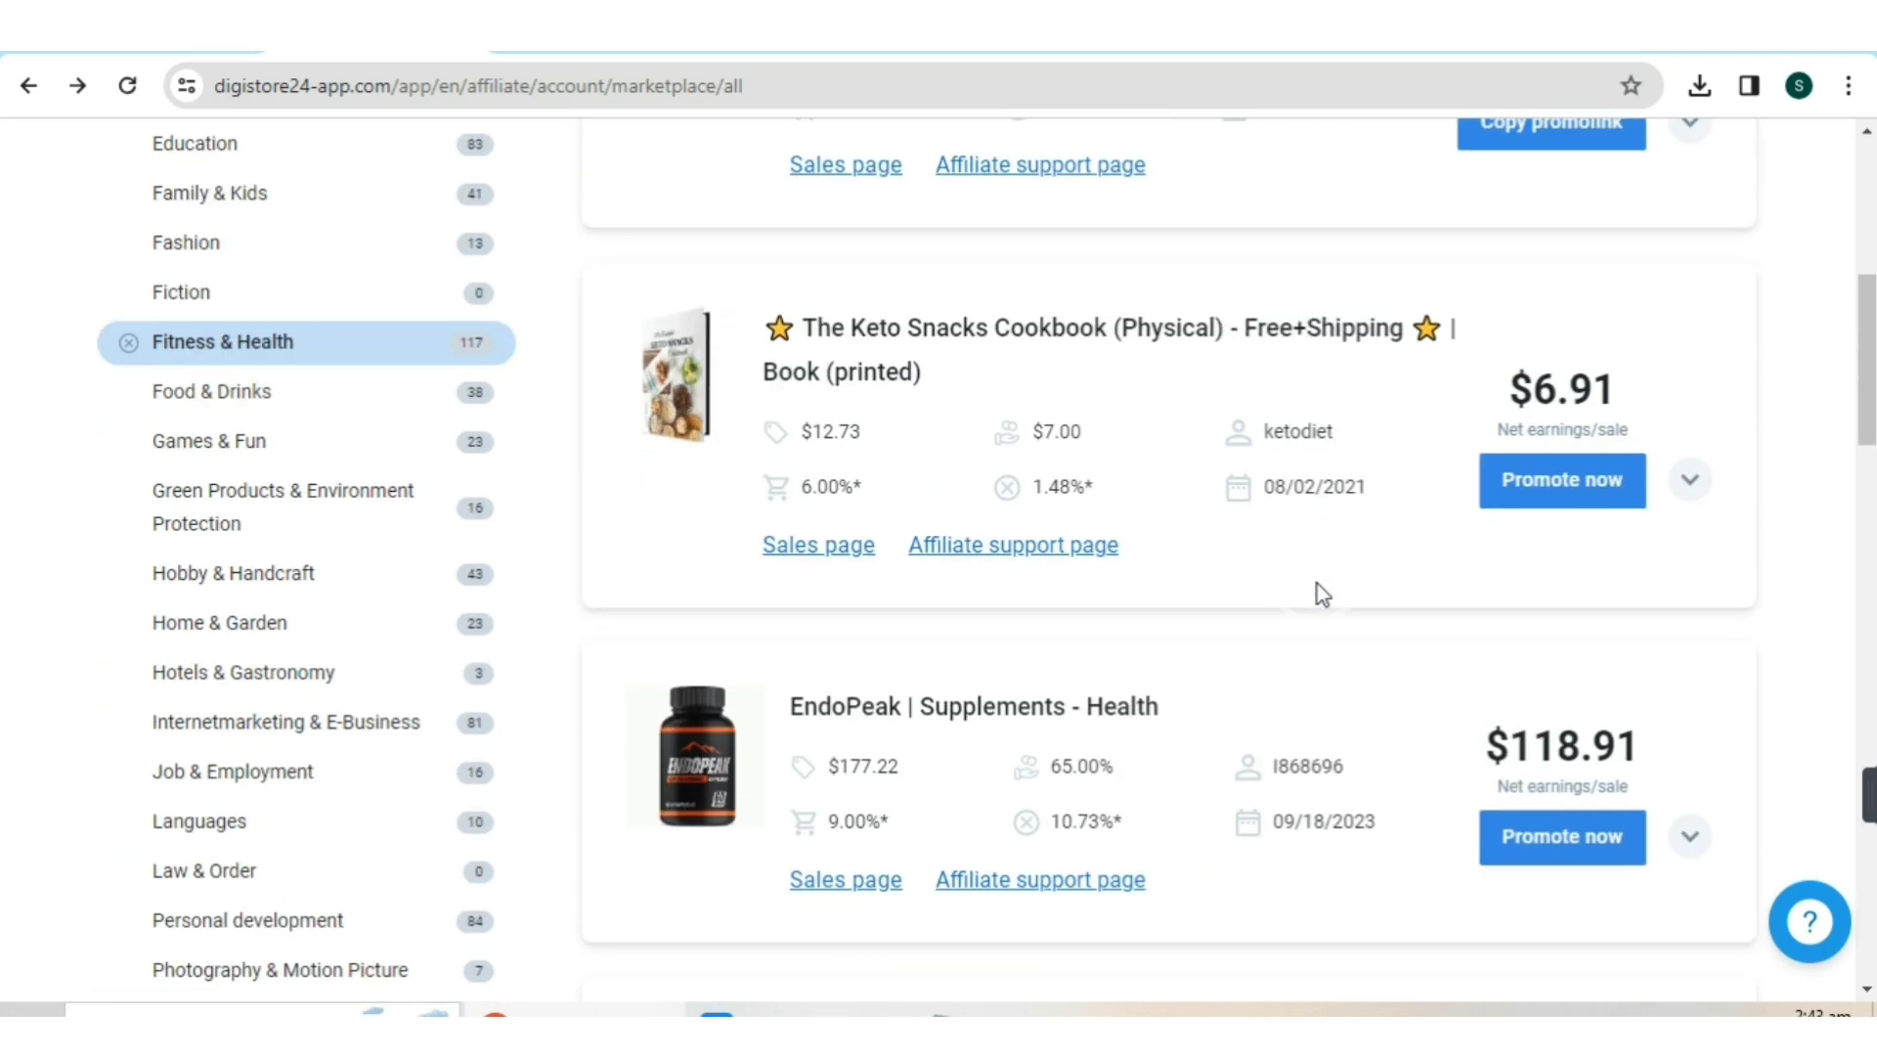
scroll(1317, 583, "down", 3)
scroll(1317, 583, "down", 10)
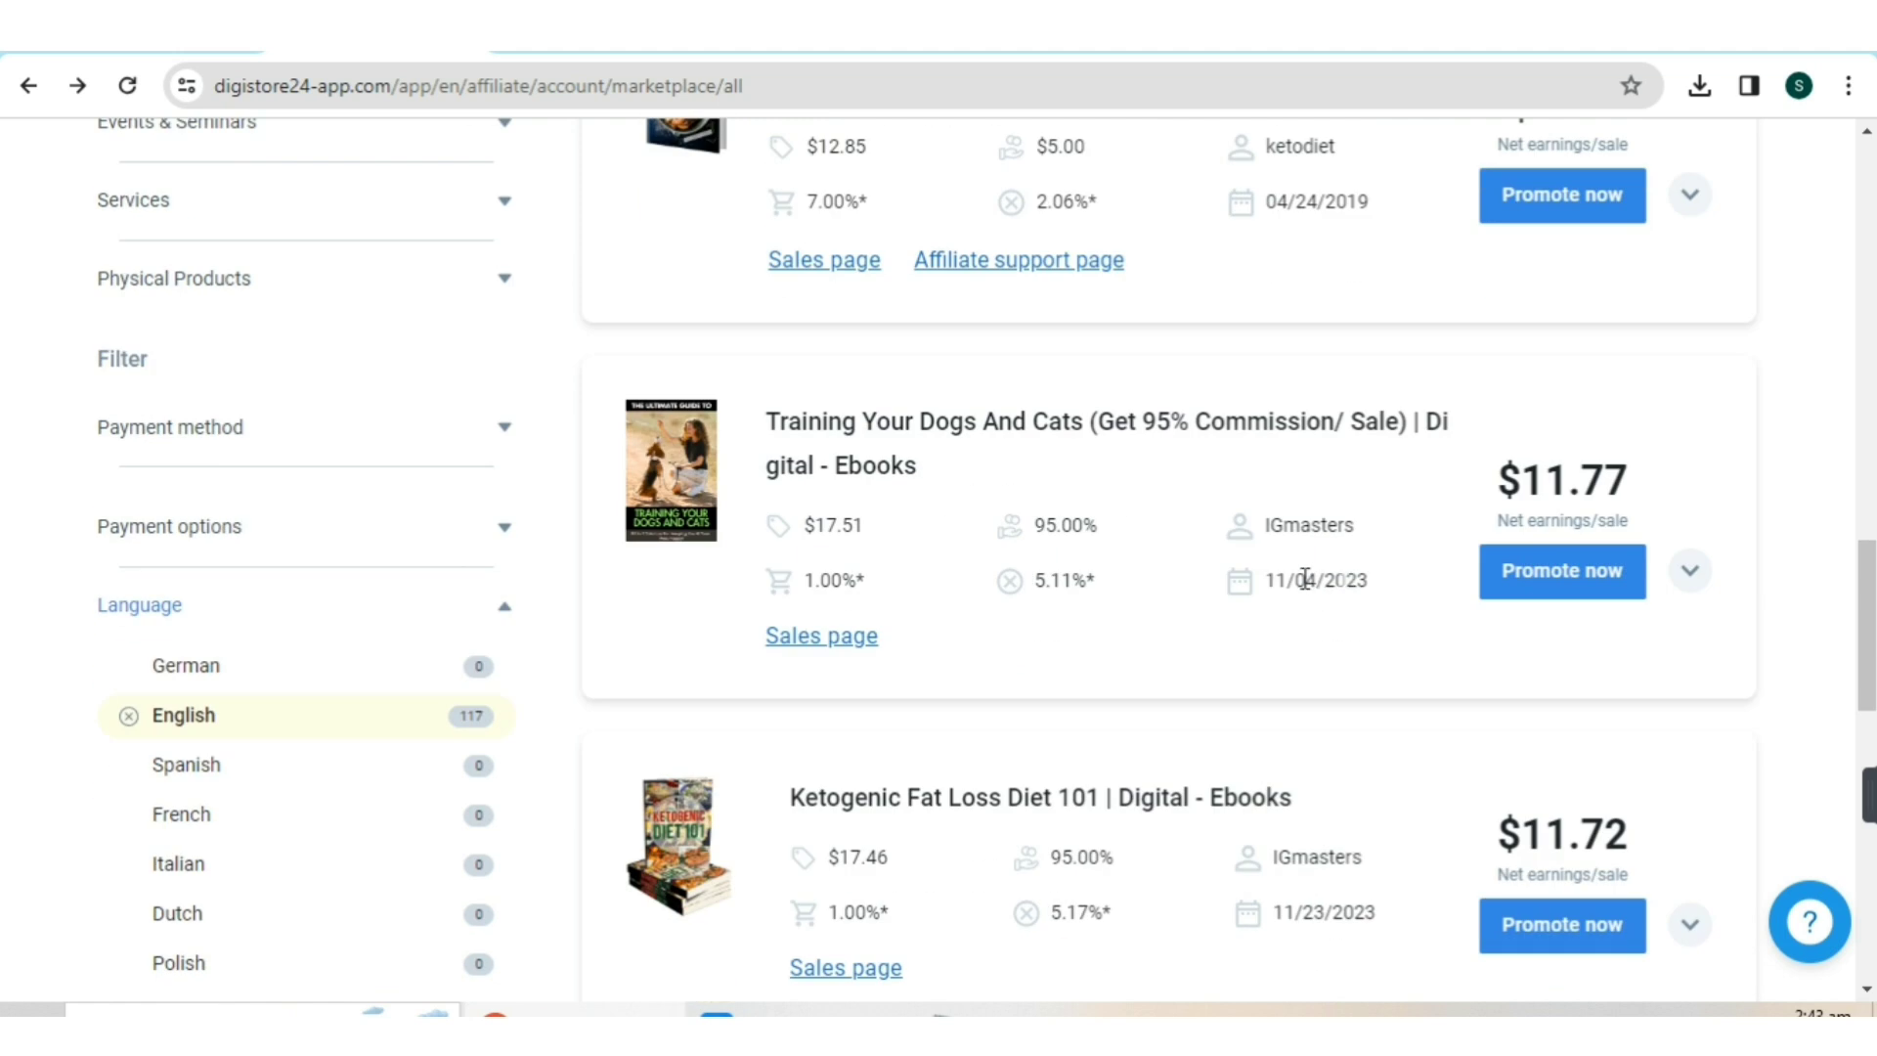
scroll(1301, 581, "down", 6)
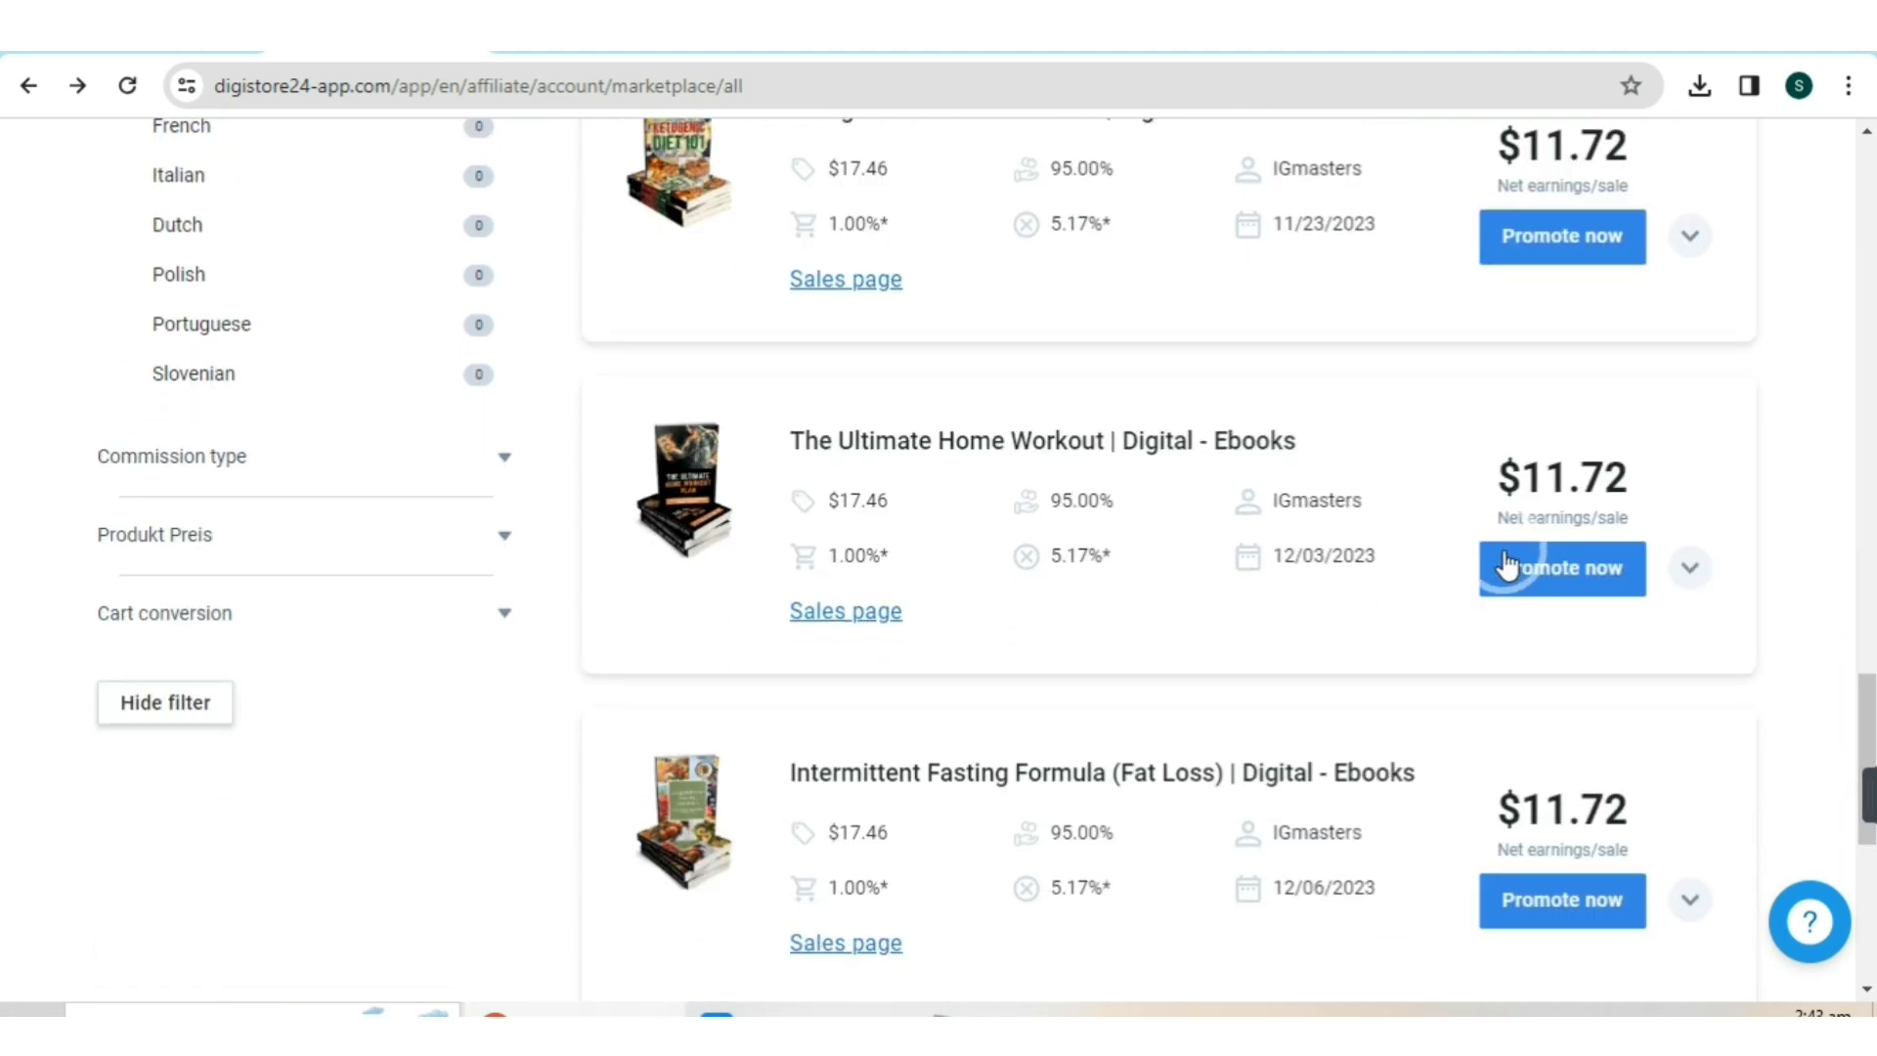
scroll(1500, 533, "up", 3)
scroll(1500, 525, "up", 4)
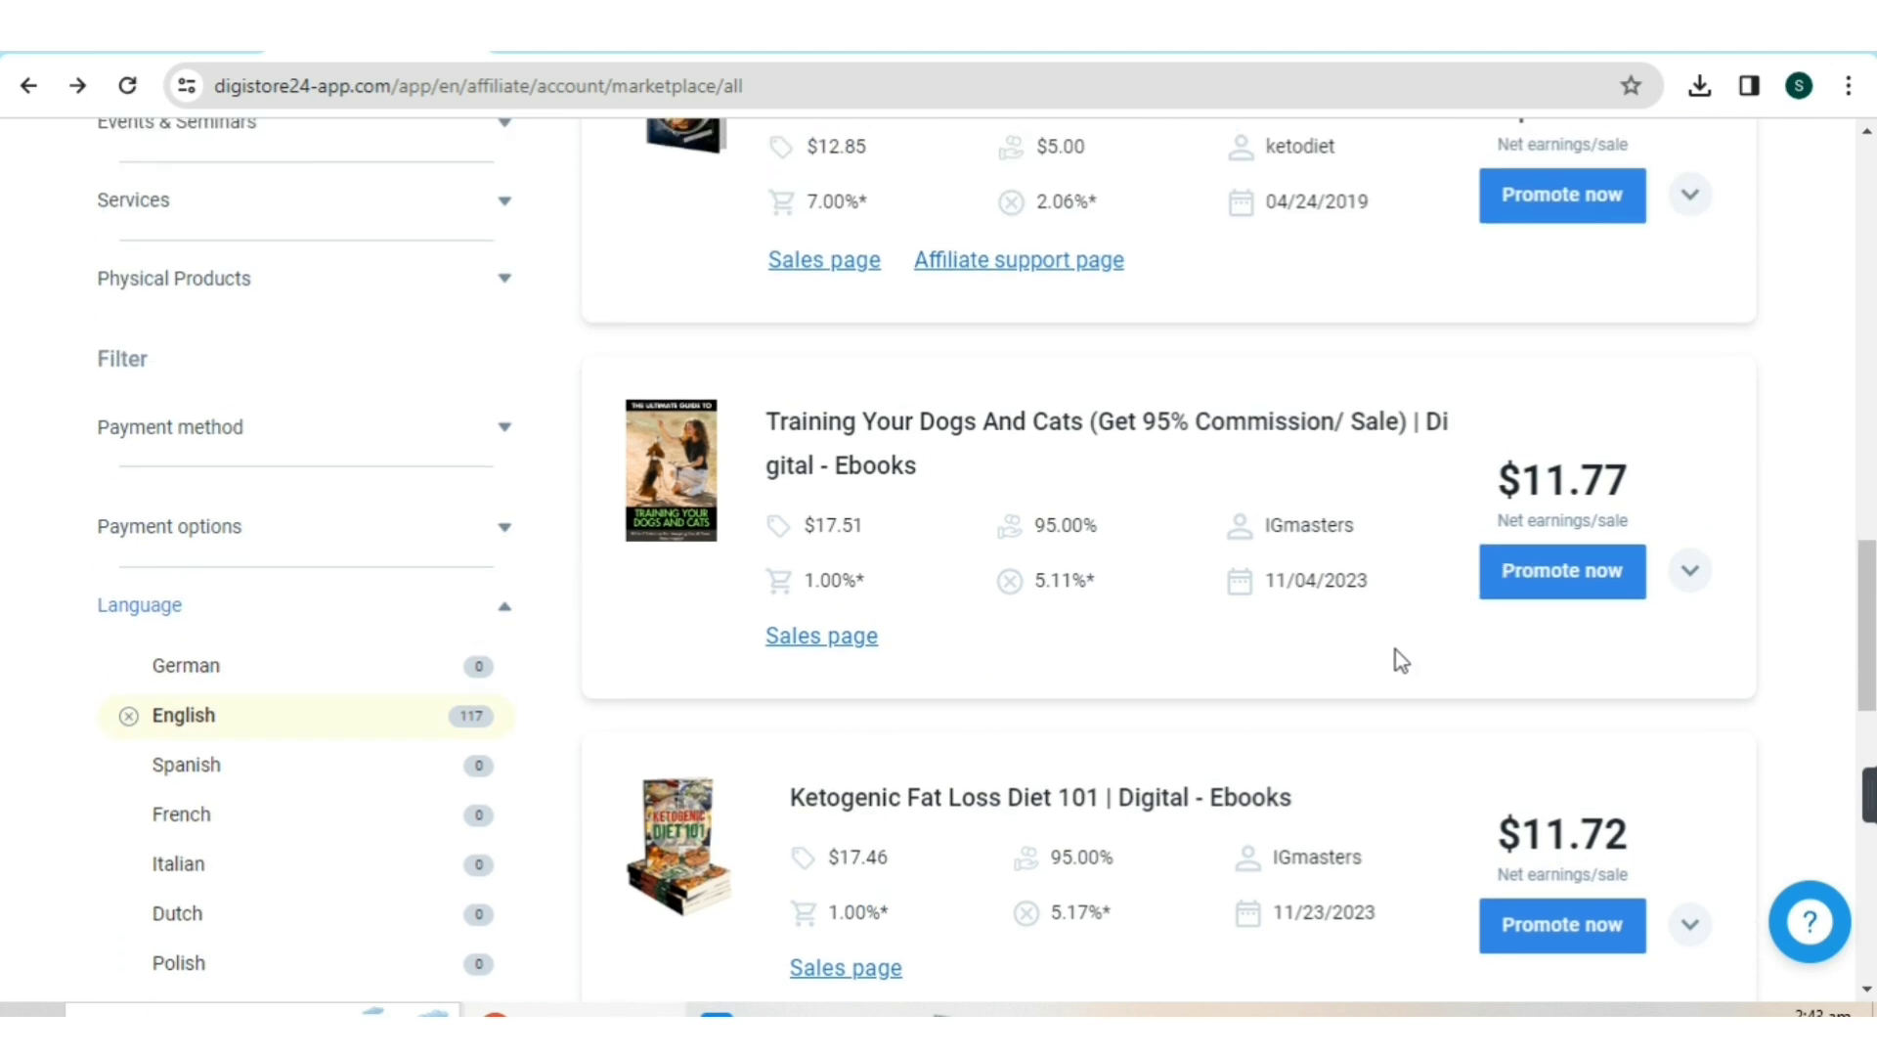
scroll(1395, 655, "up", 6)
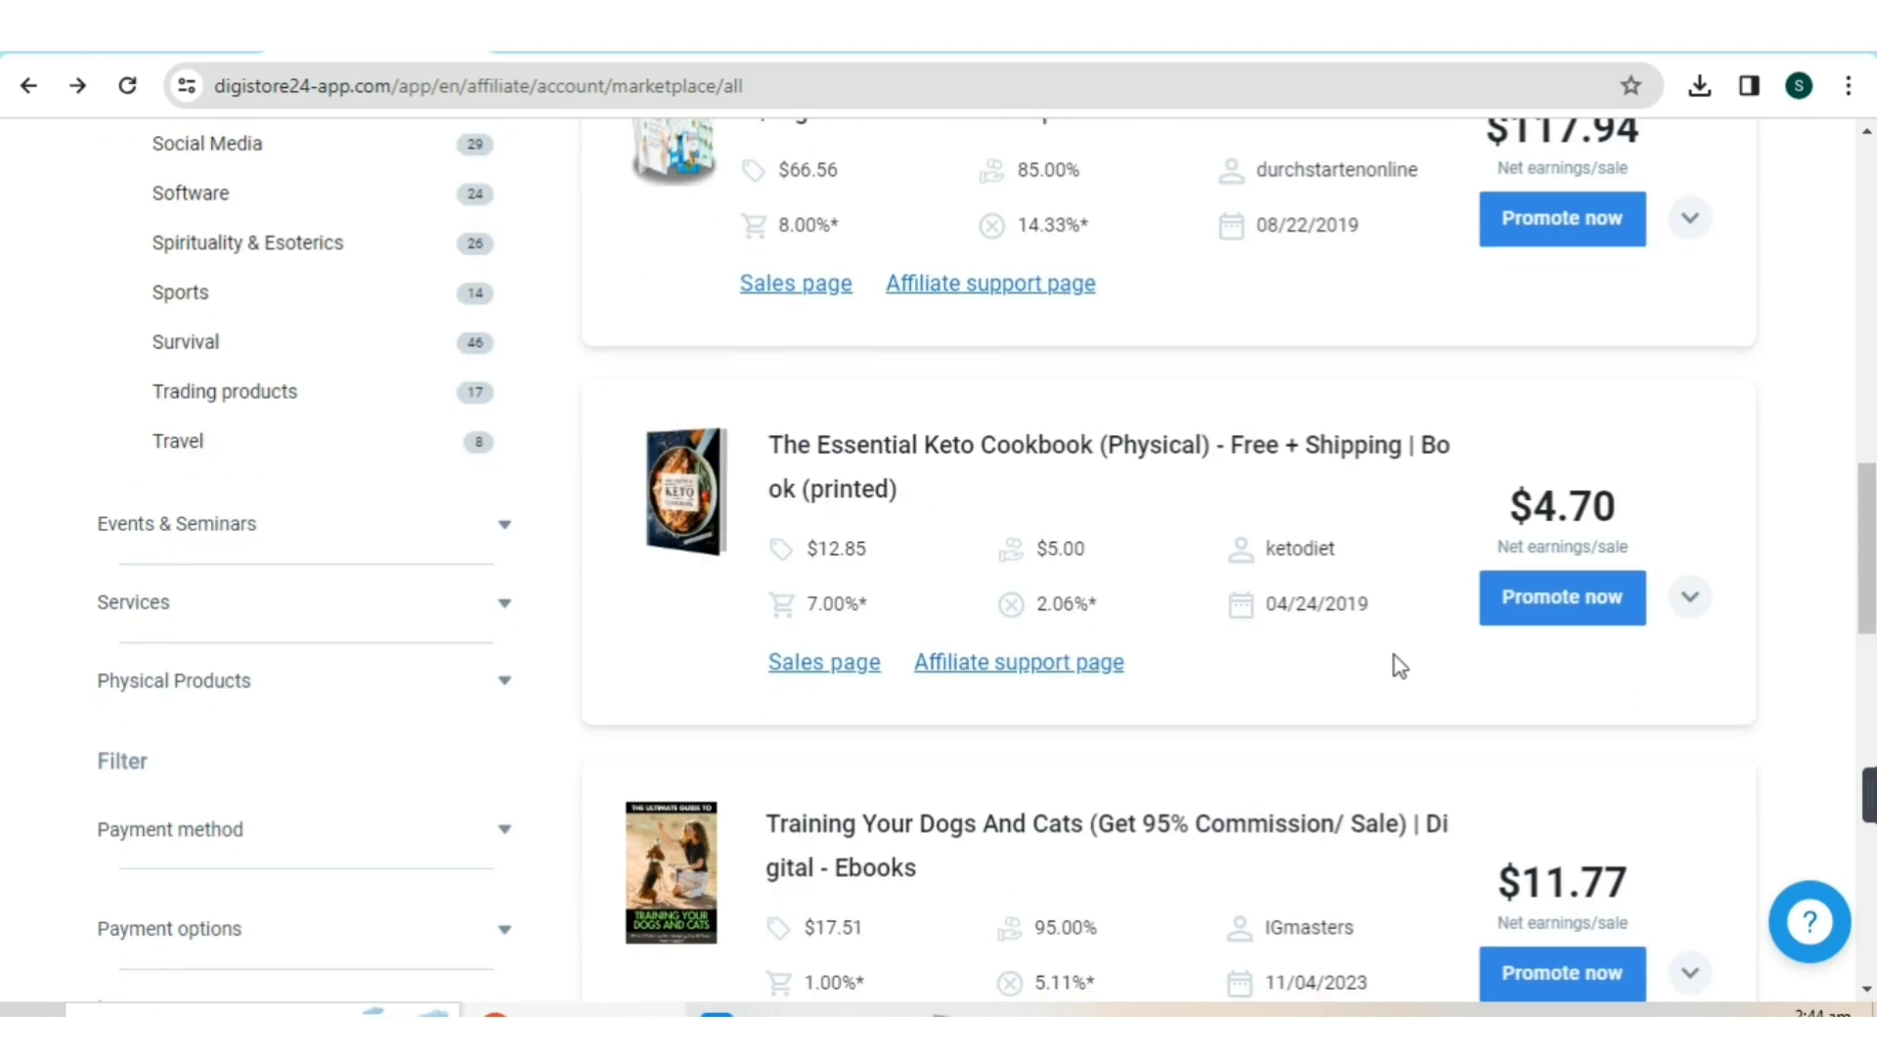
scroll(1395, 655, "up", 4)
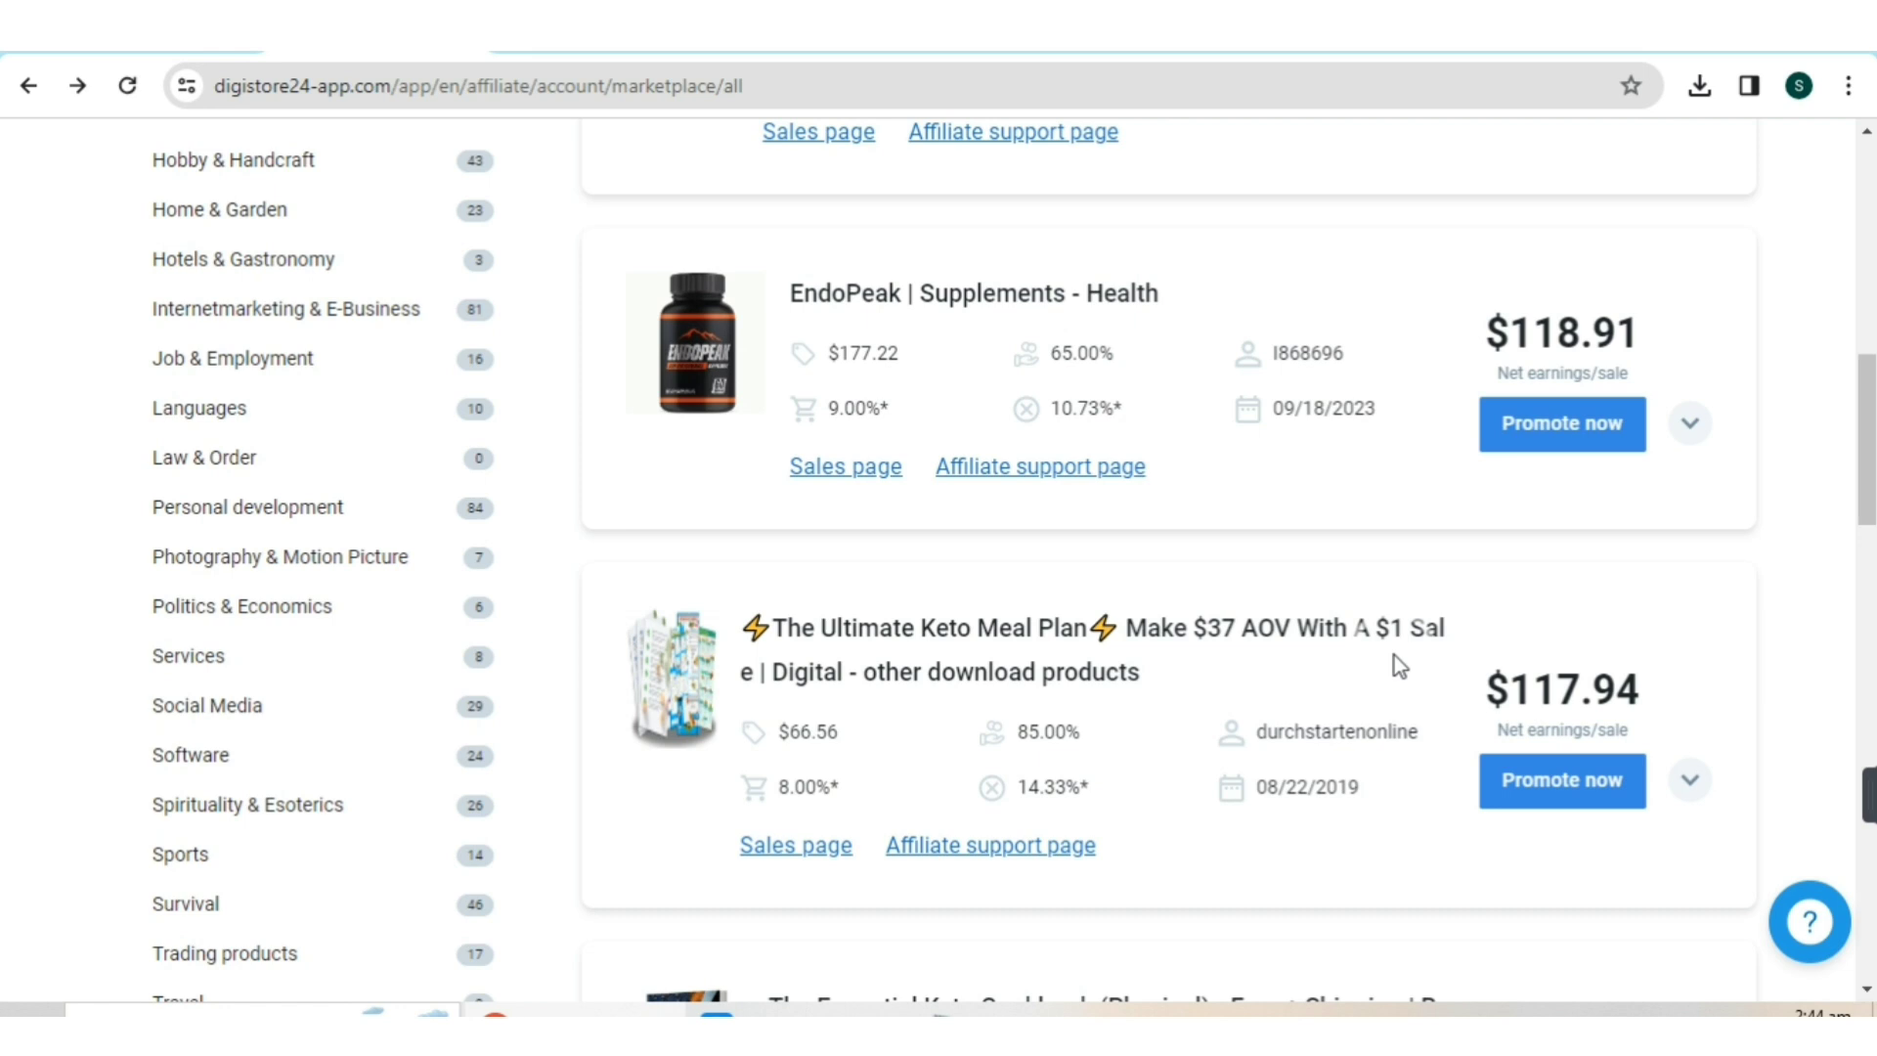
- Compare the price, commission and net earnings of EMFDEFENSE, The Keto Snacks Cookbook, EndoPeak and The Ultimate Keto Meal Plan
scroll(1394, 655, "down", 1)
scroll(1395, 655, "up", 5)
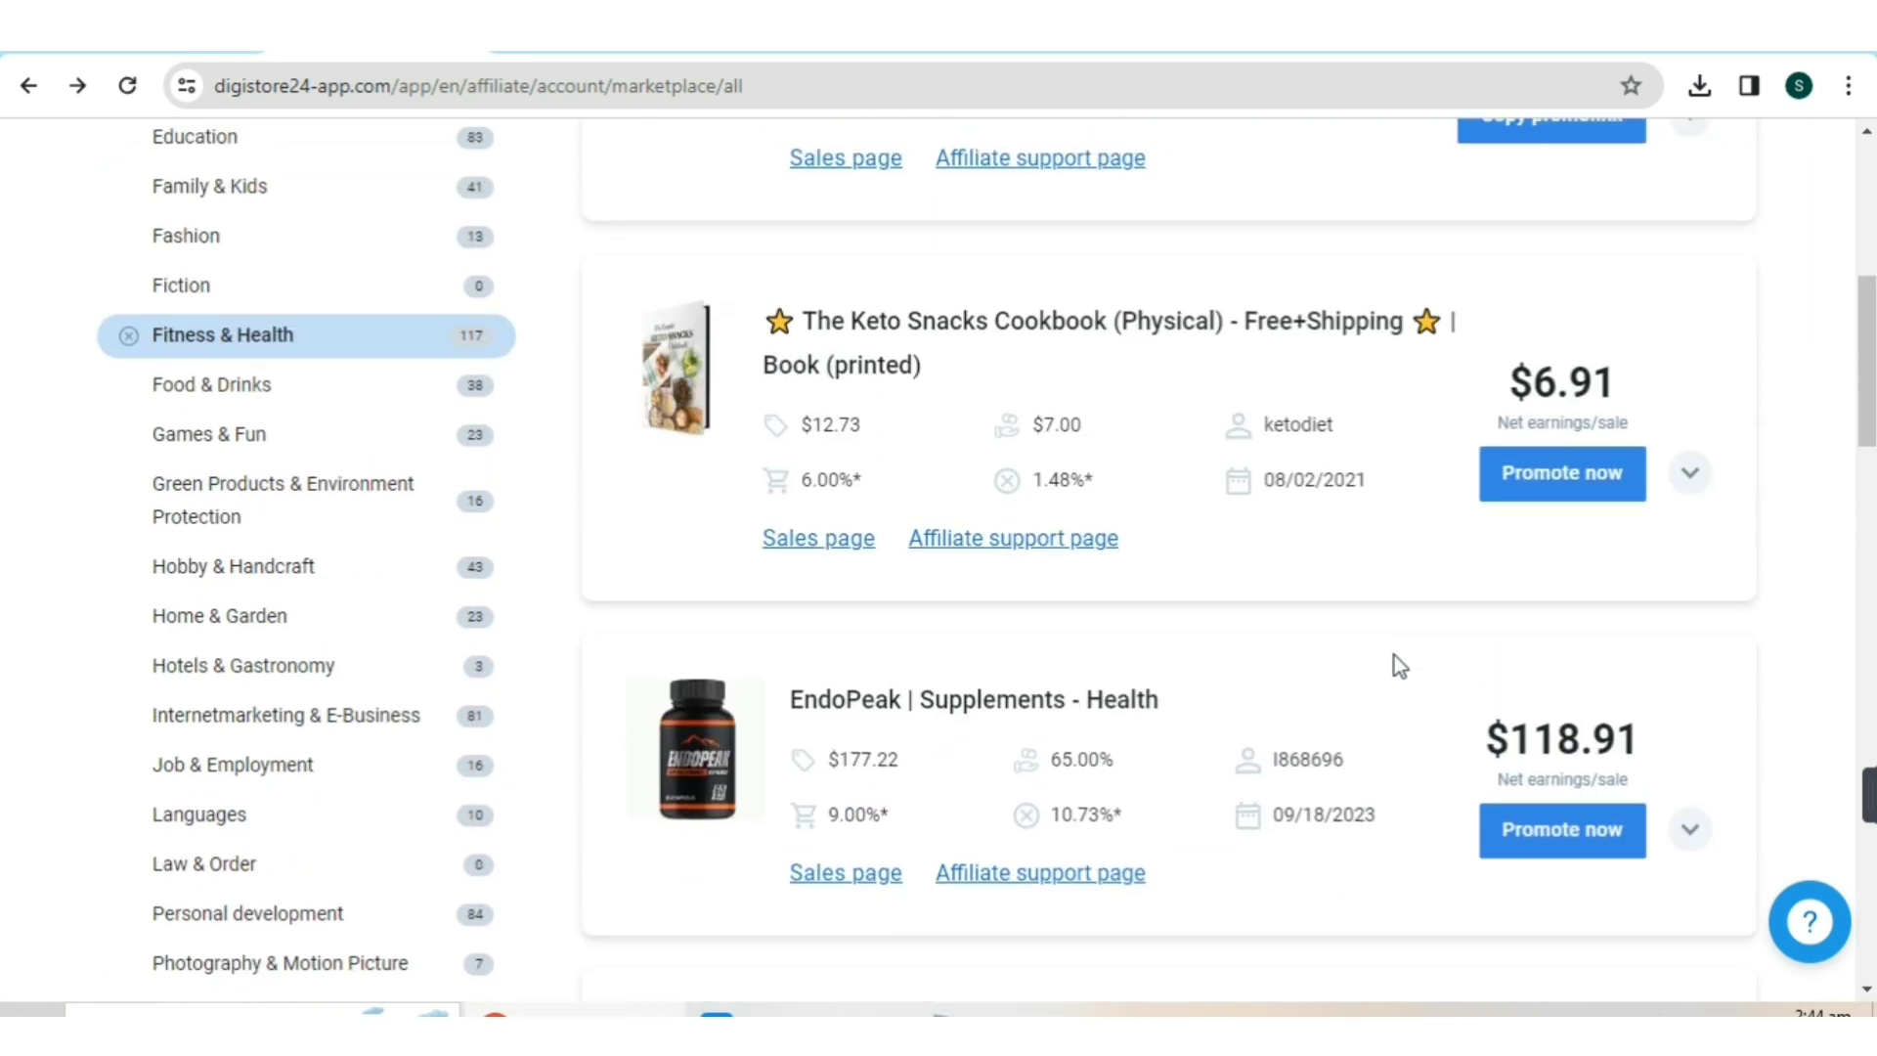
scroll(1394, 655, "up", 1)
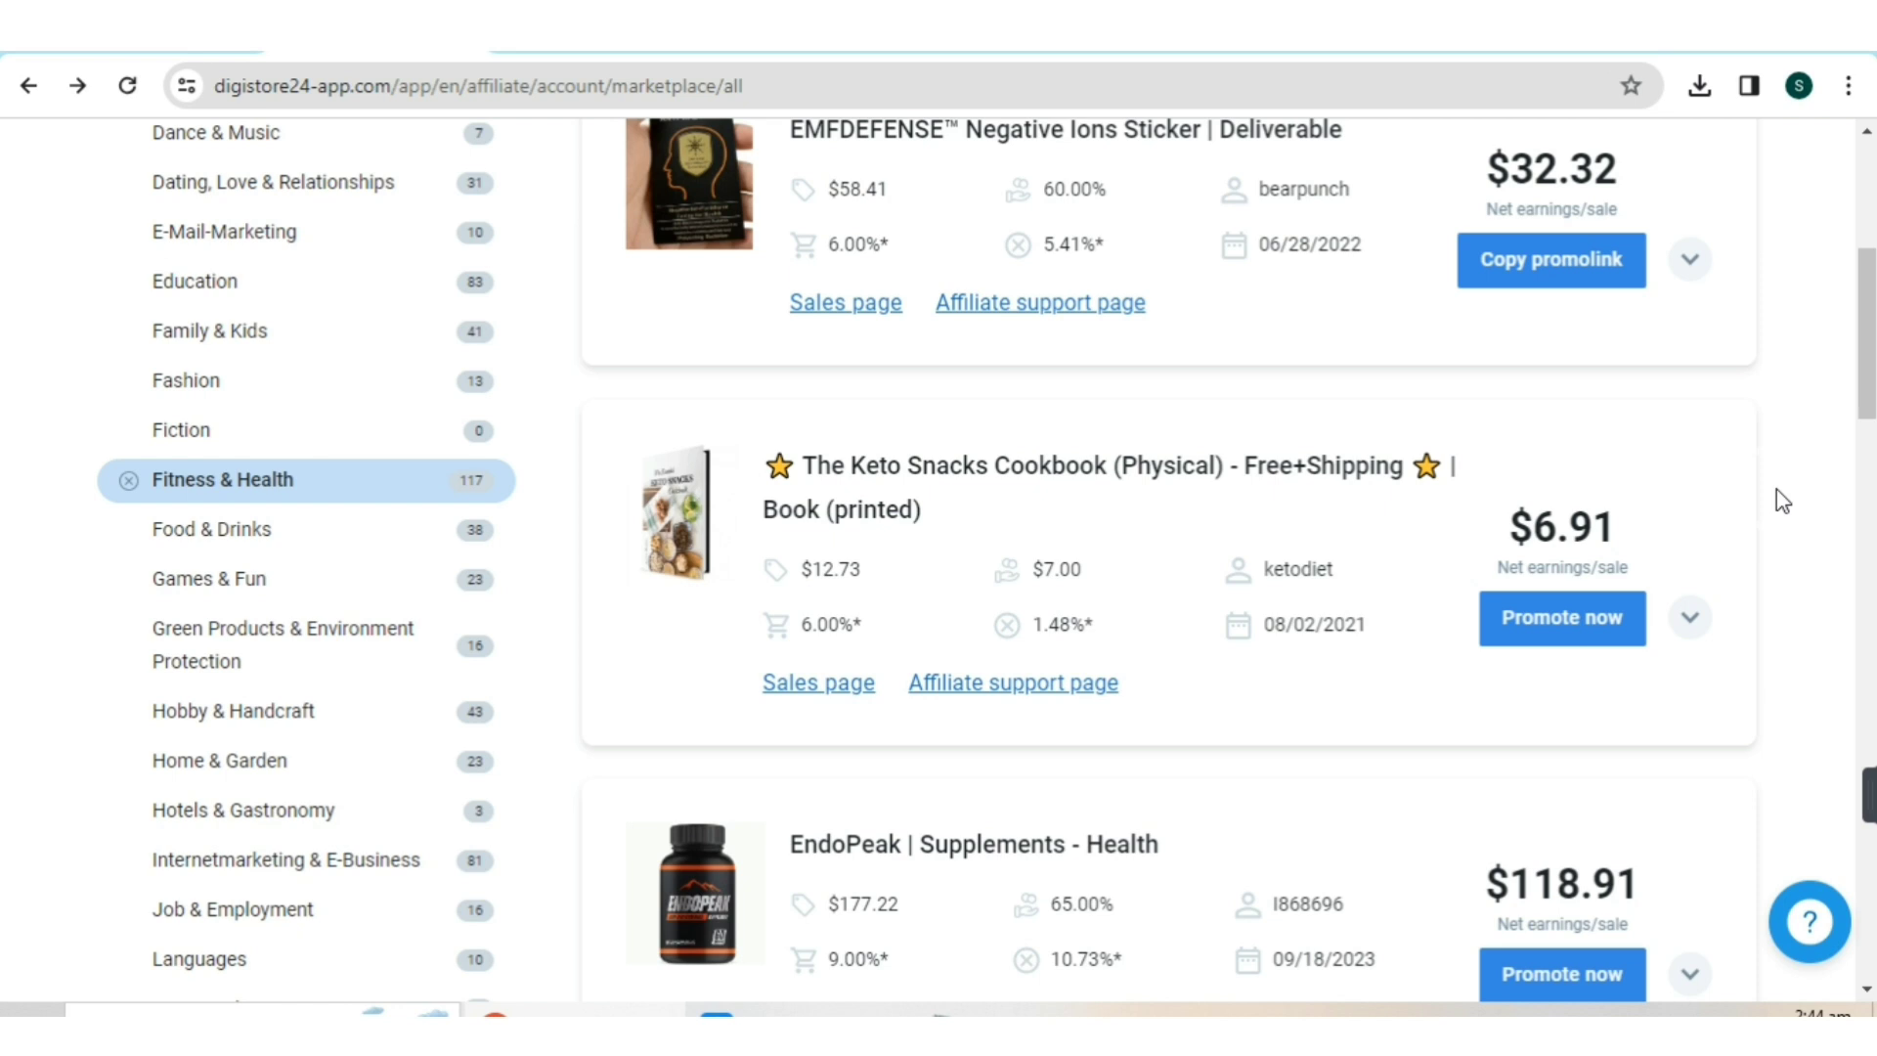
scroll(1265, 594, "up", 5)
scroll(1003, 626, "down", 2)
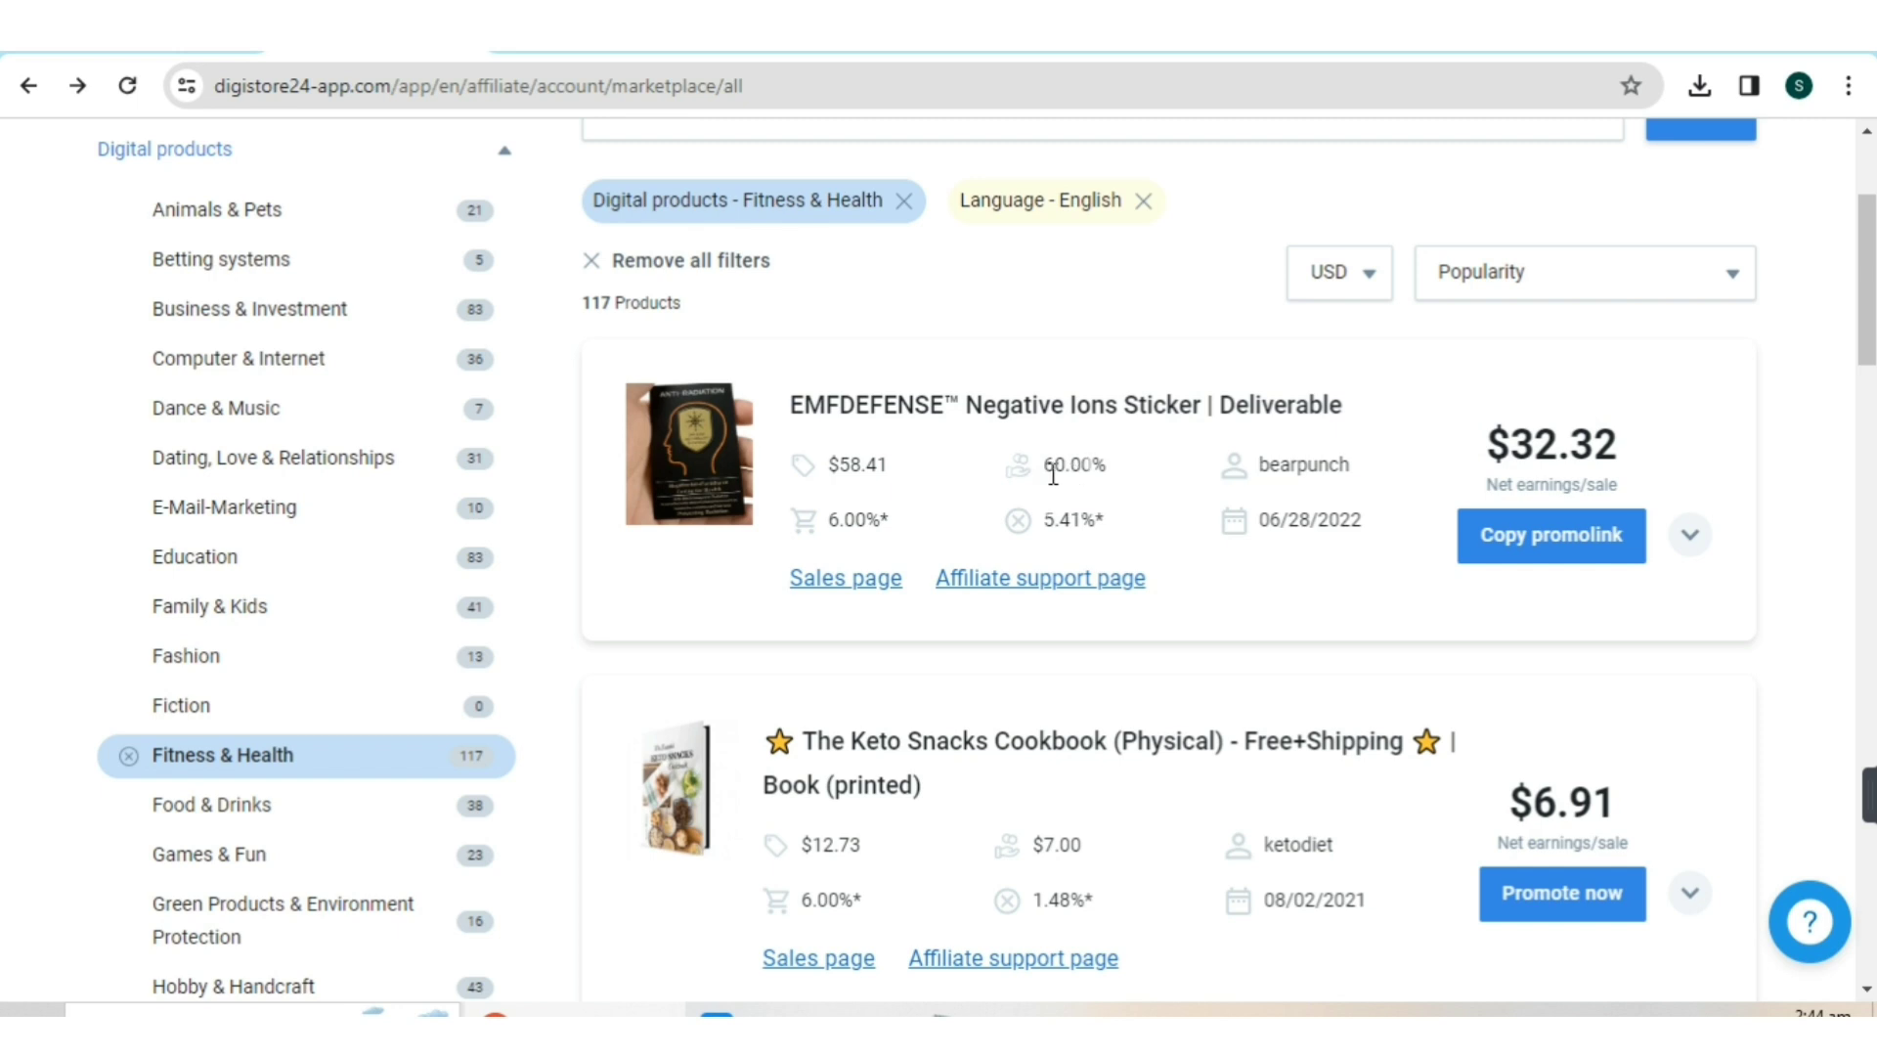
scroll(1168, 475, "down", 3)
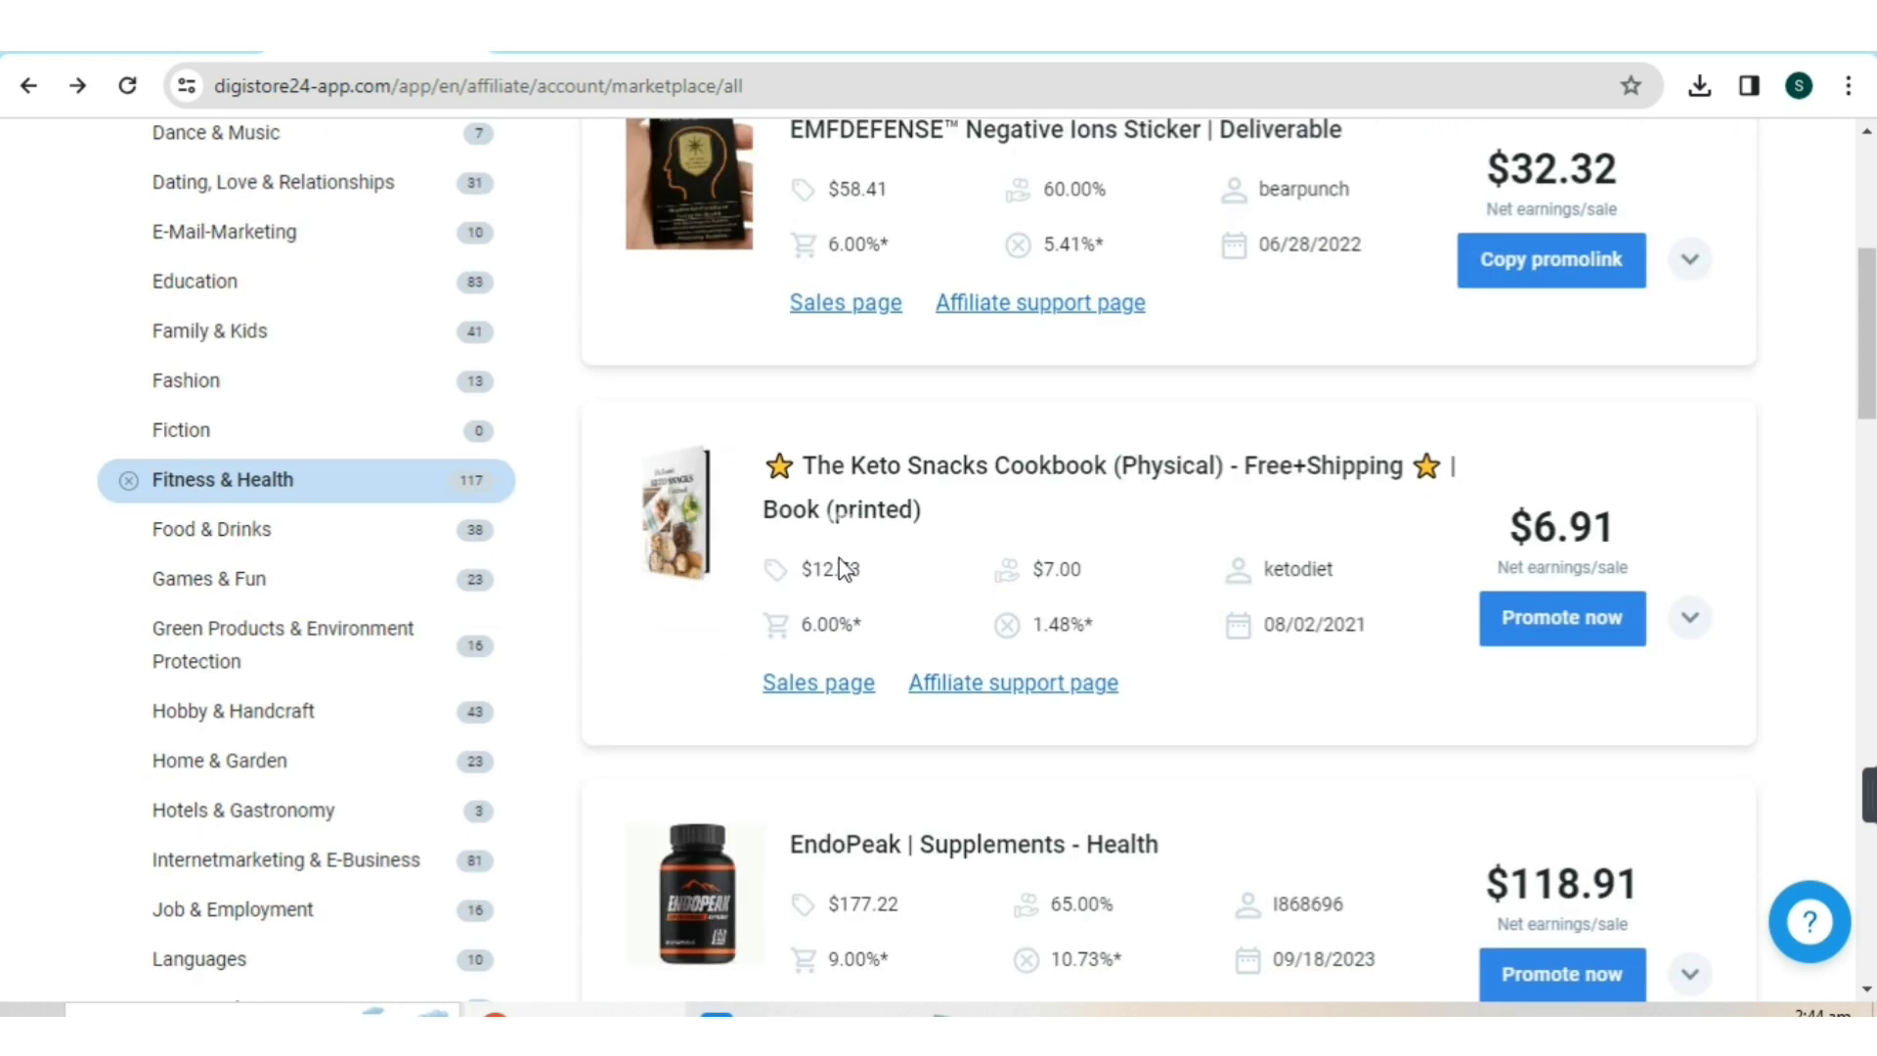
scroll(1435, 495, "down", 3)
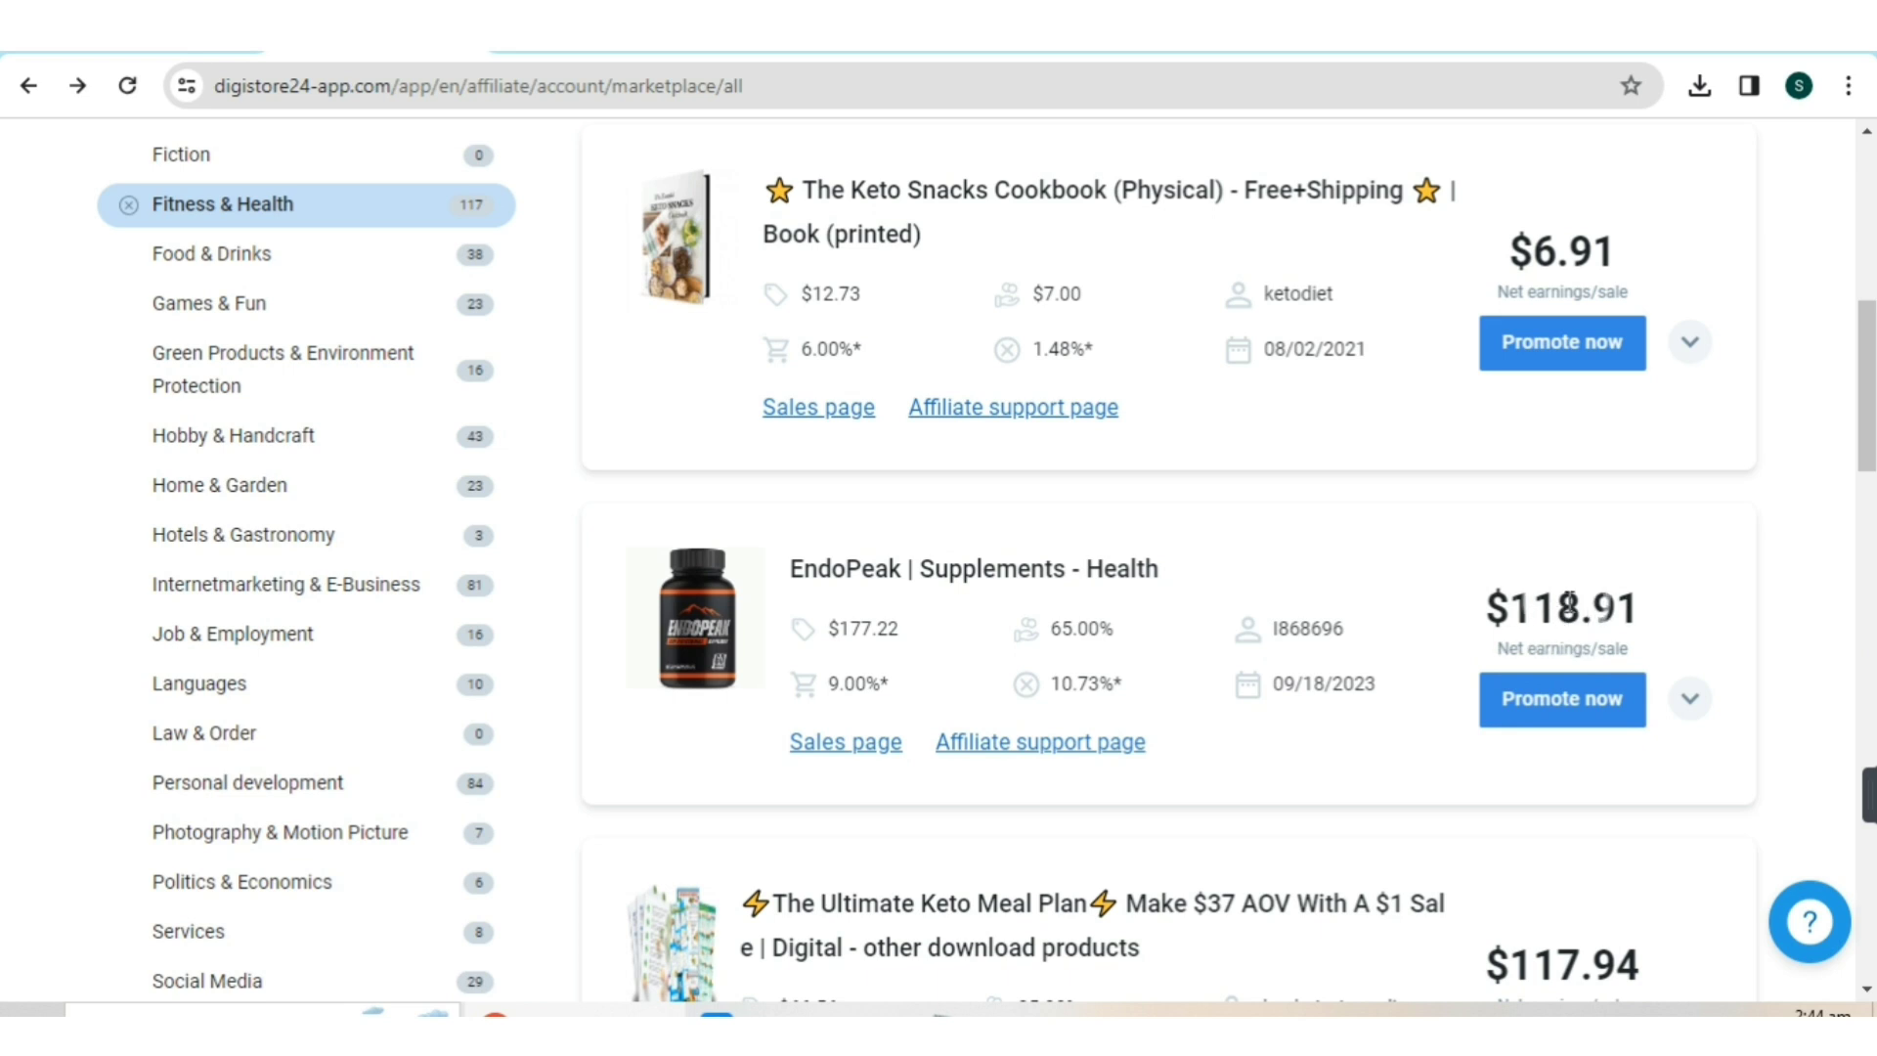
scroll(1564, 601, "down", 1)
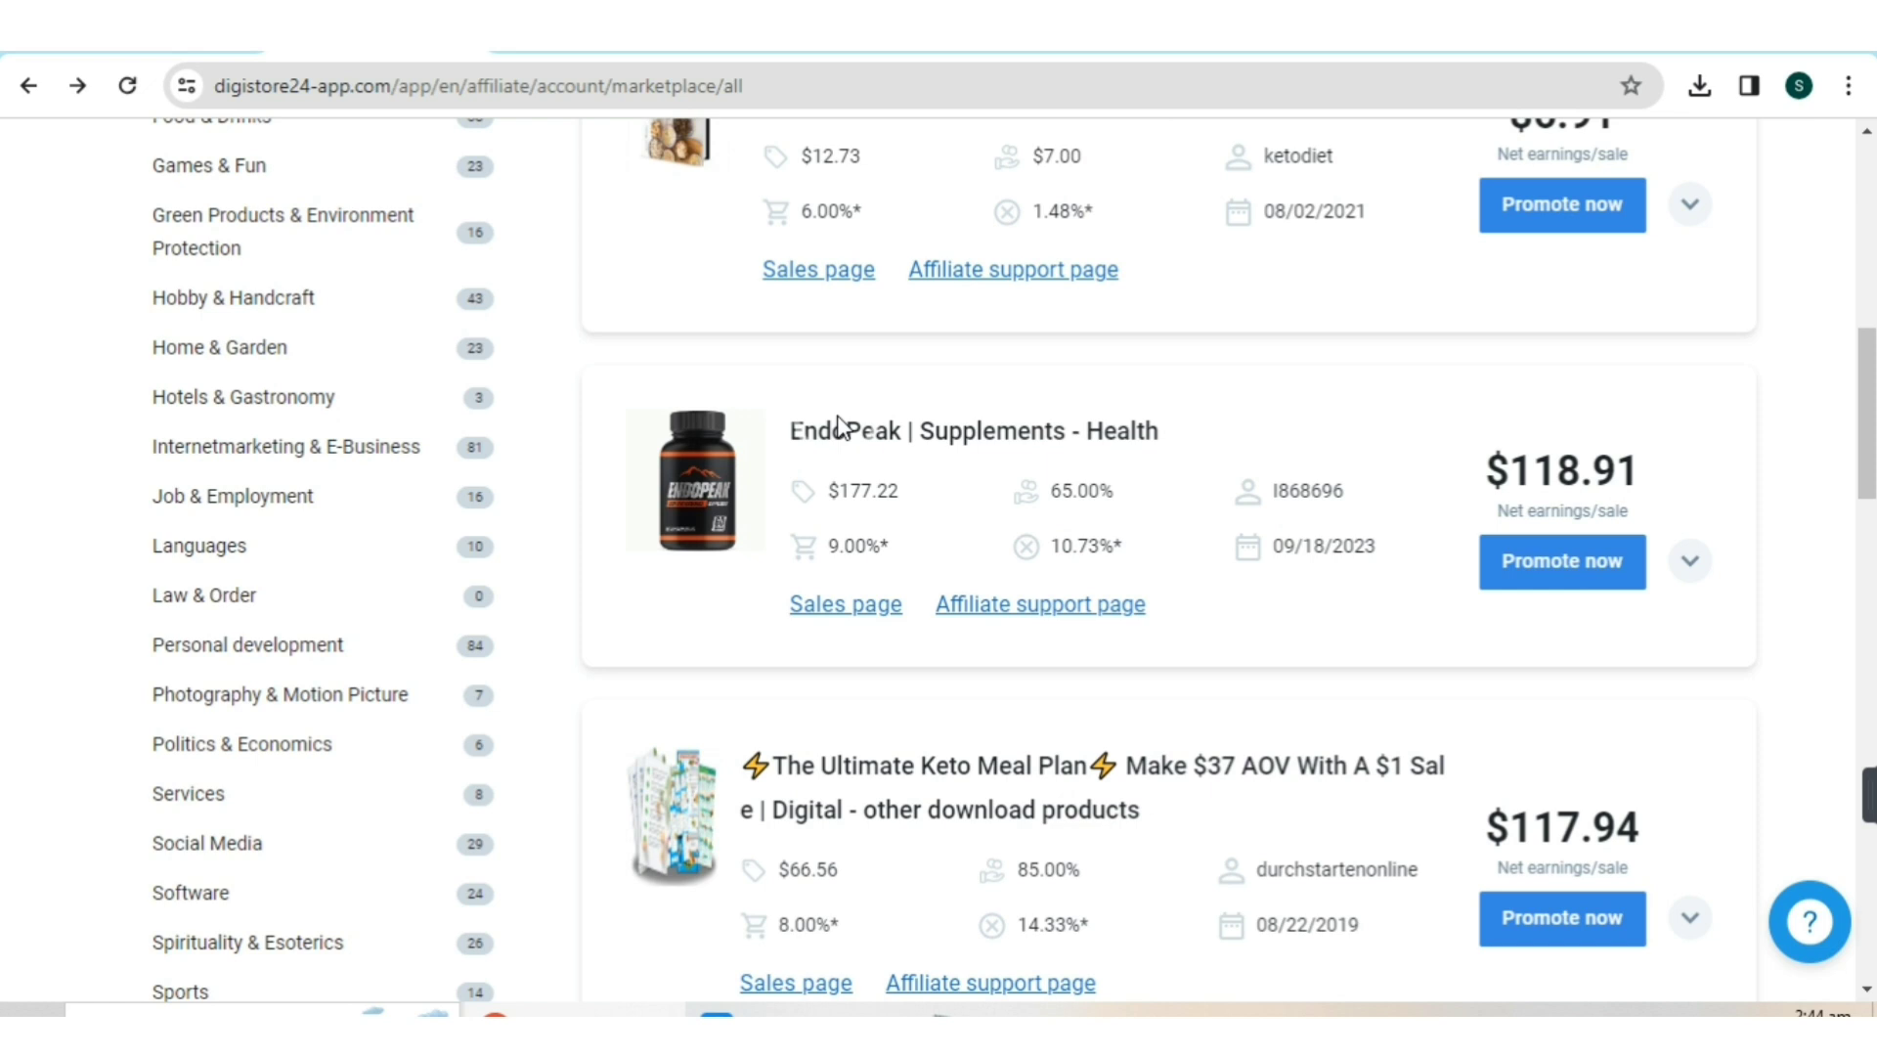
scroll(876, 494, "down", 3)
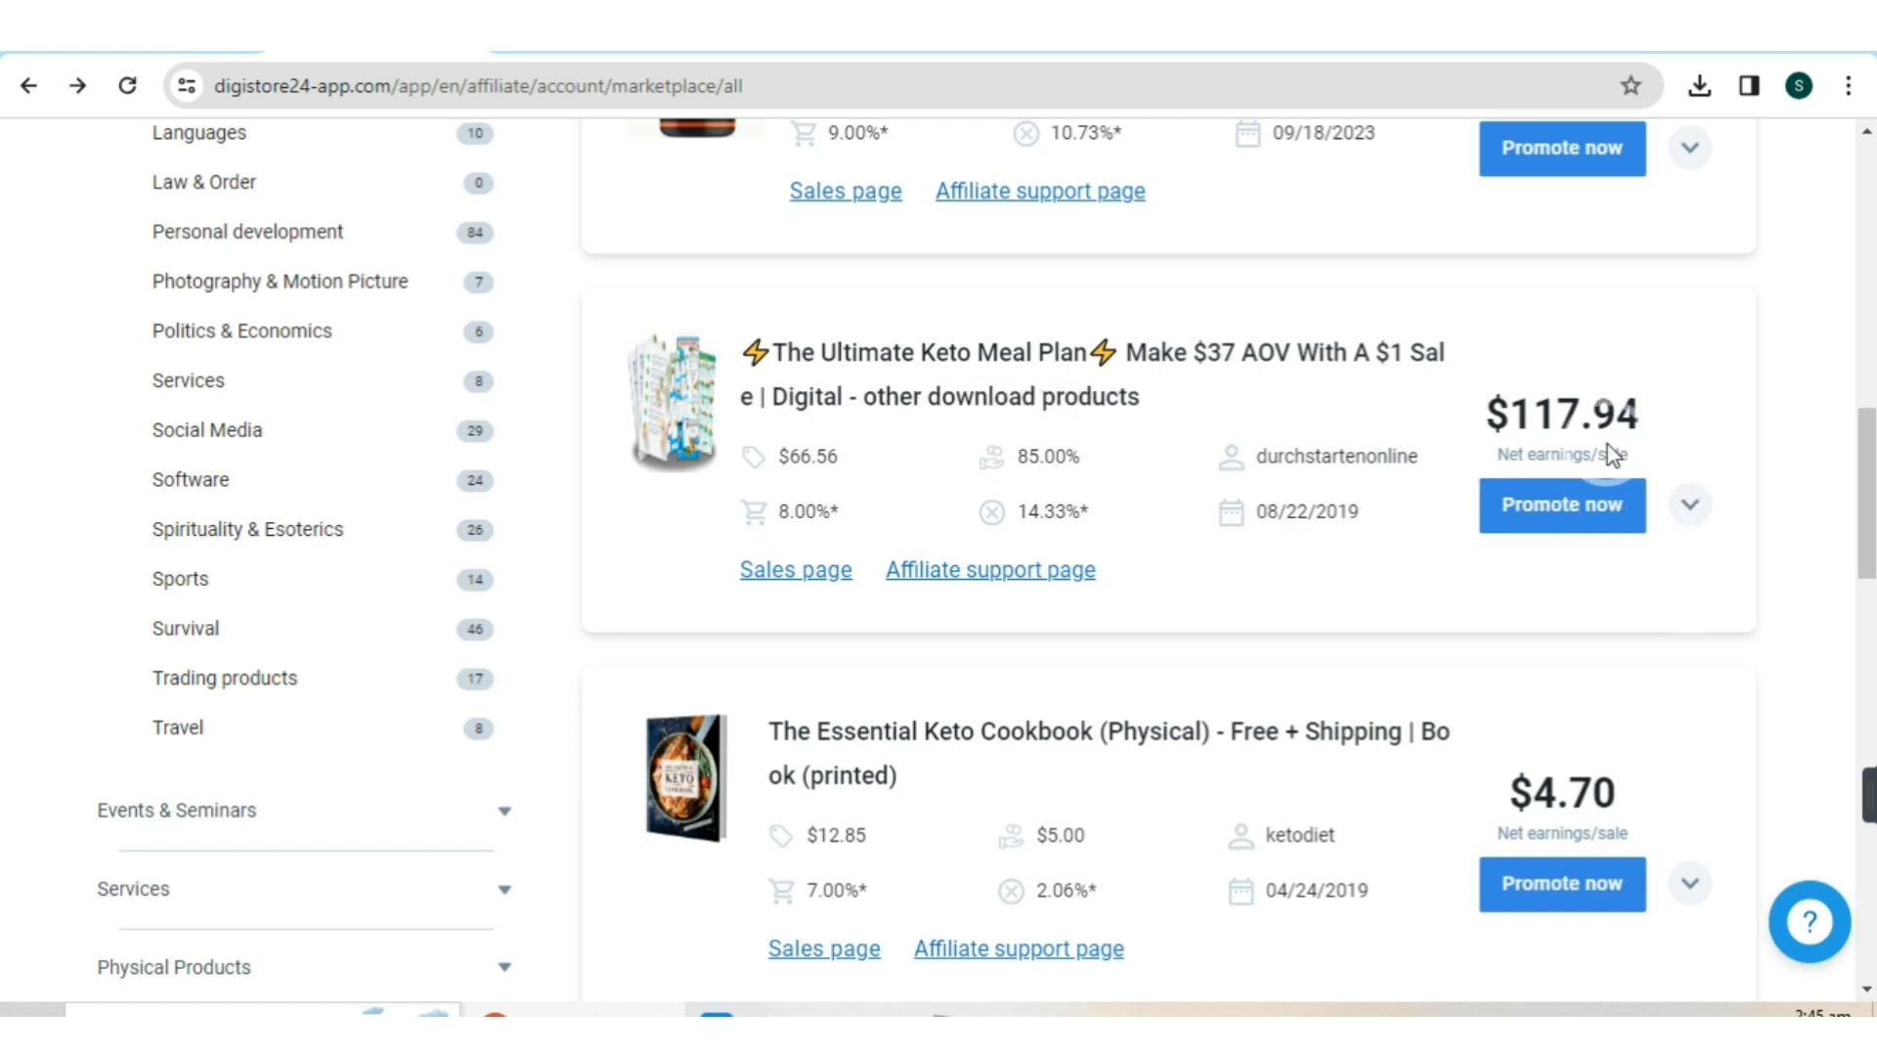
- Open the details of The Ultimate Keto Meal Plan offer and review its description, commission and earnings figures
left_click(1557, 518)
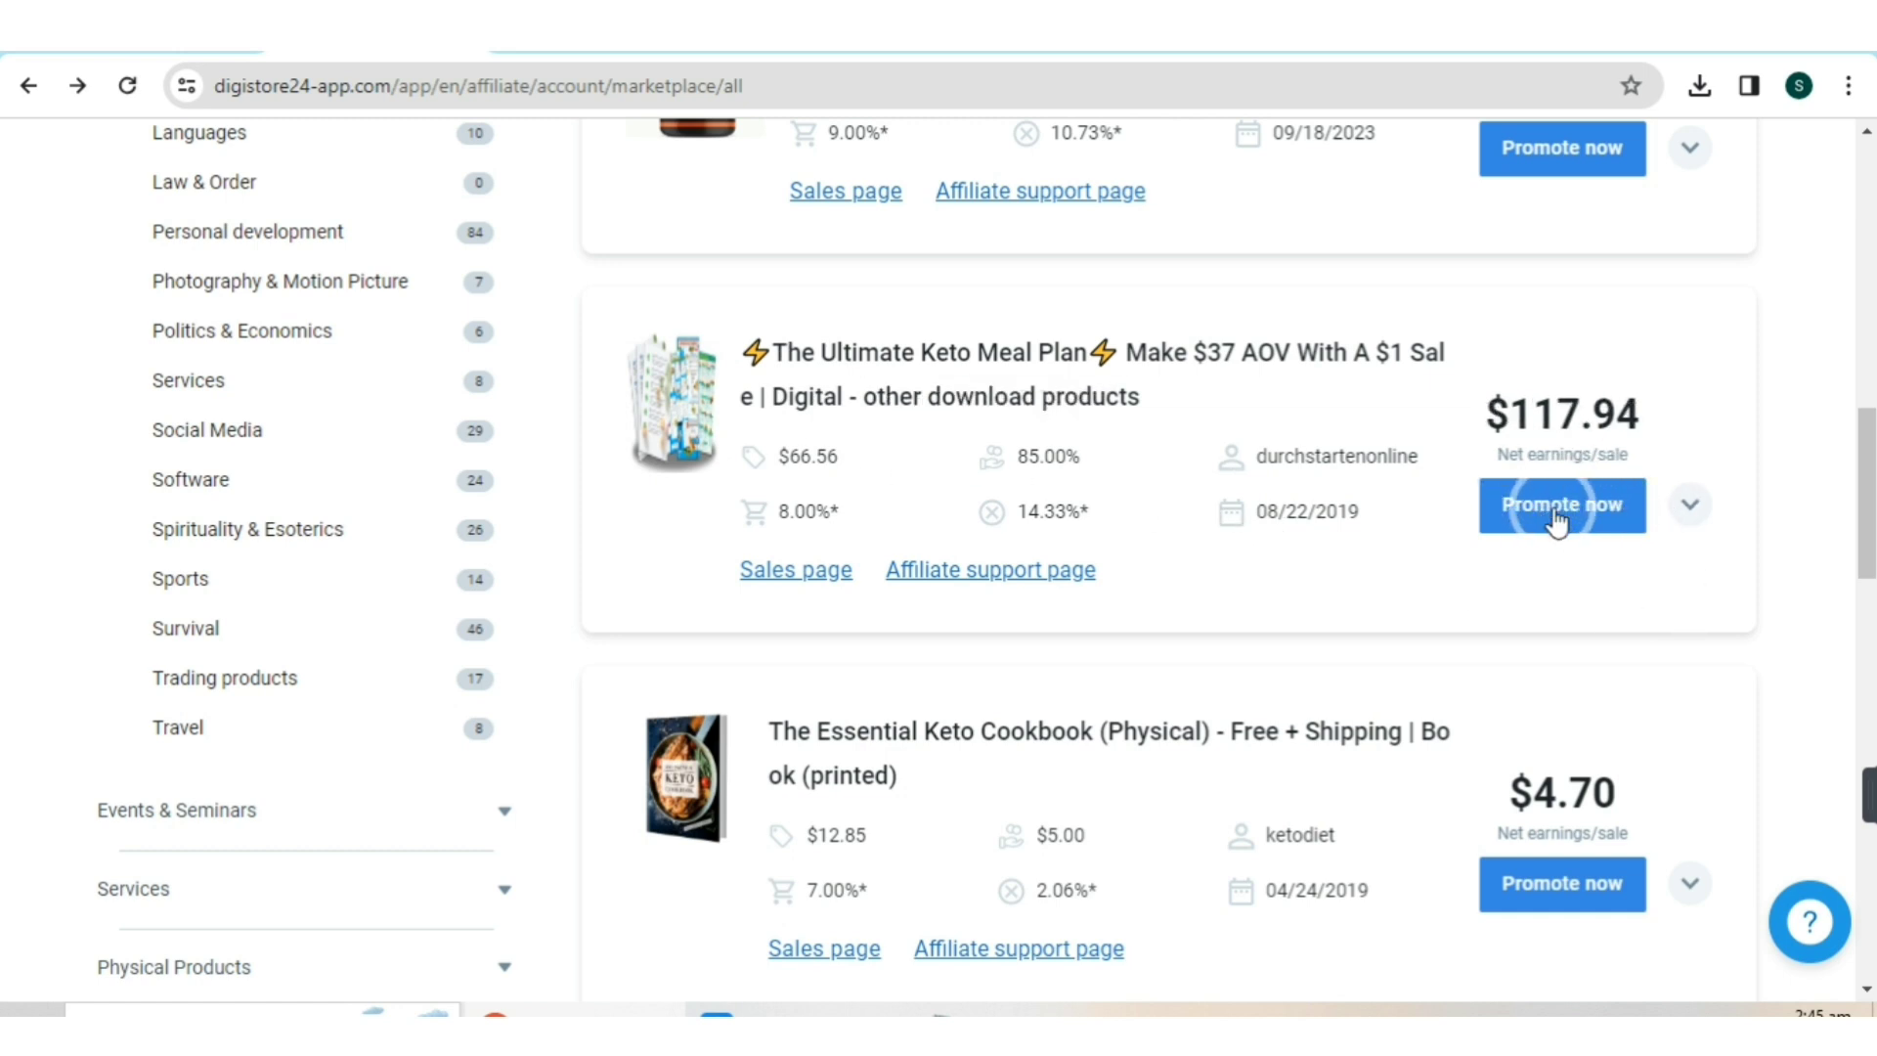
left_click(1691, 505)
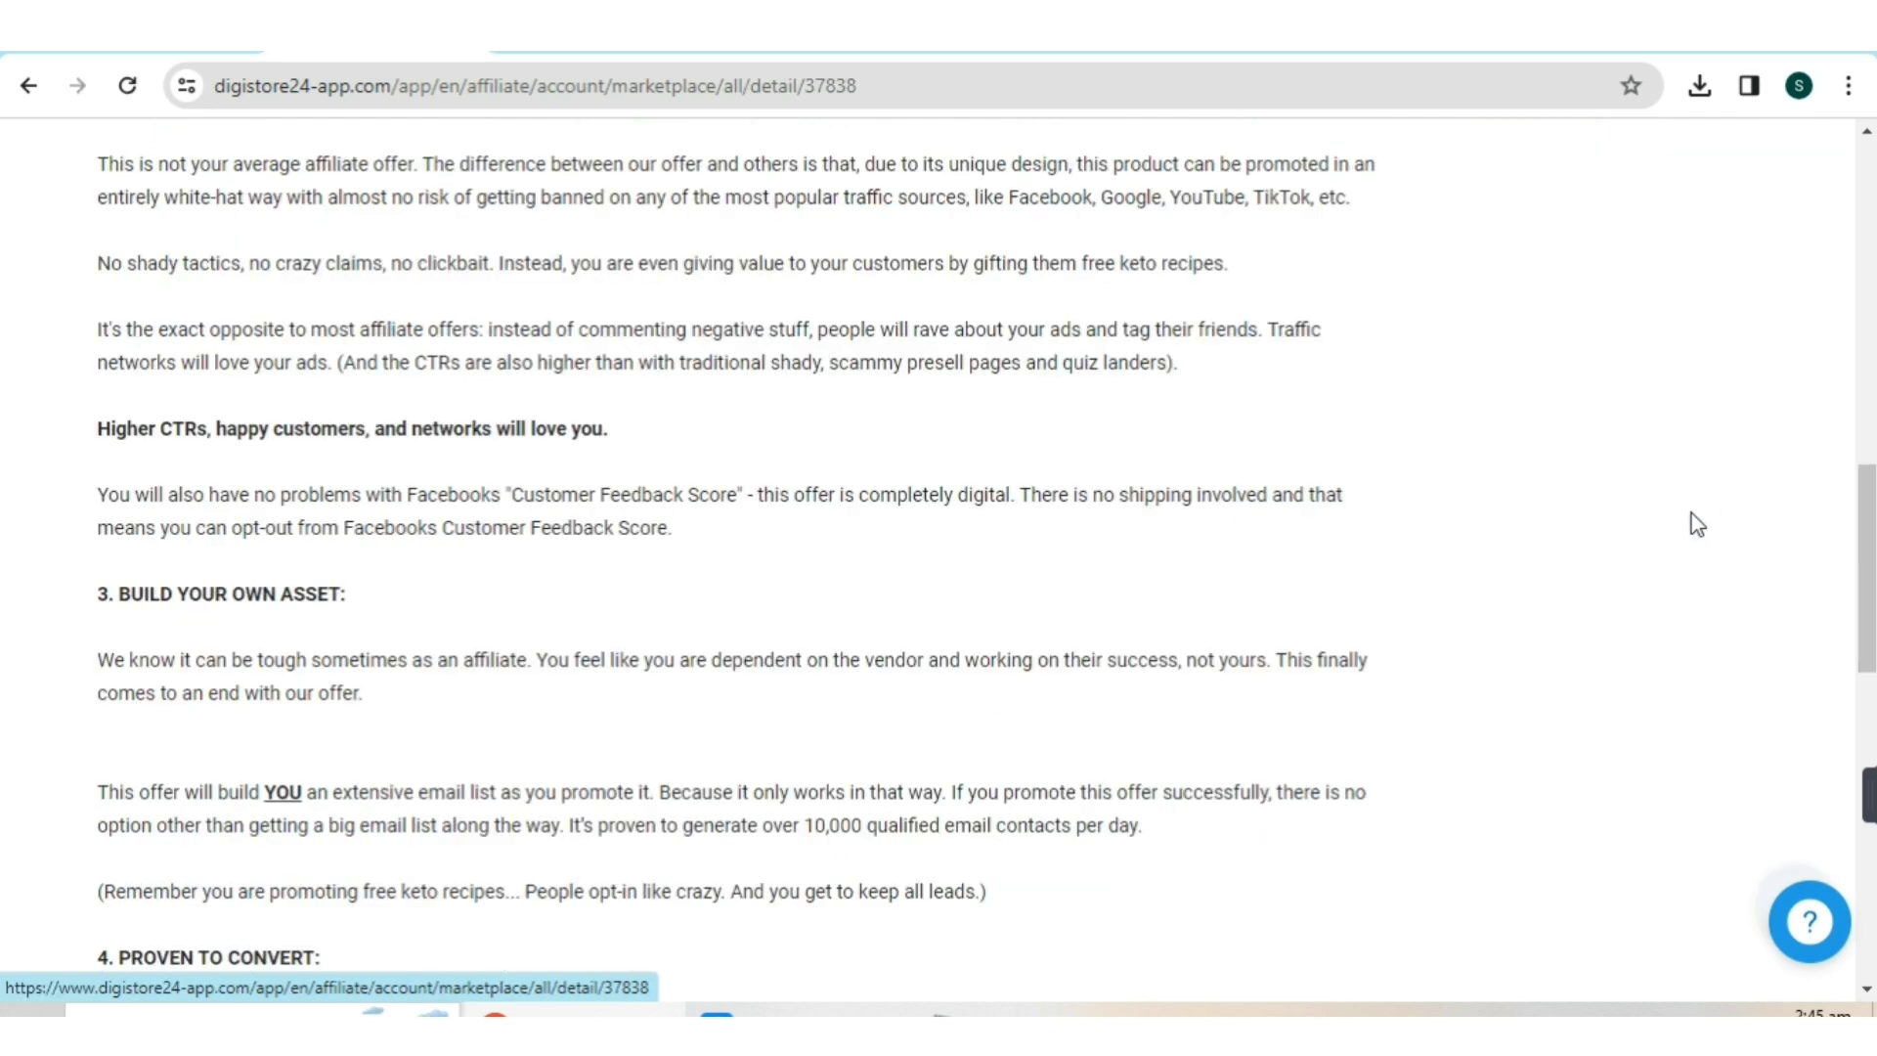
scroll(900, 421, "up", 4)
scroll(900, 420, "up", 6)
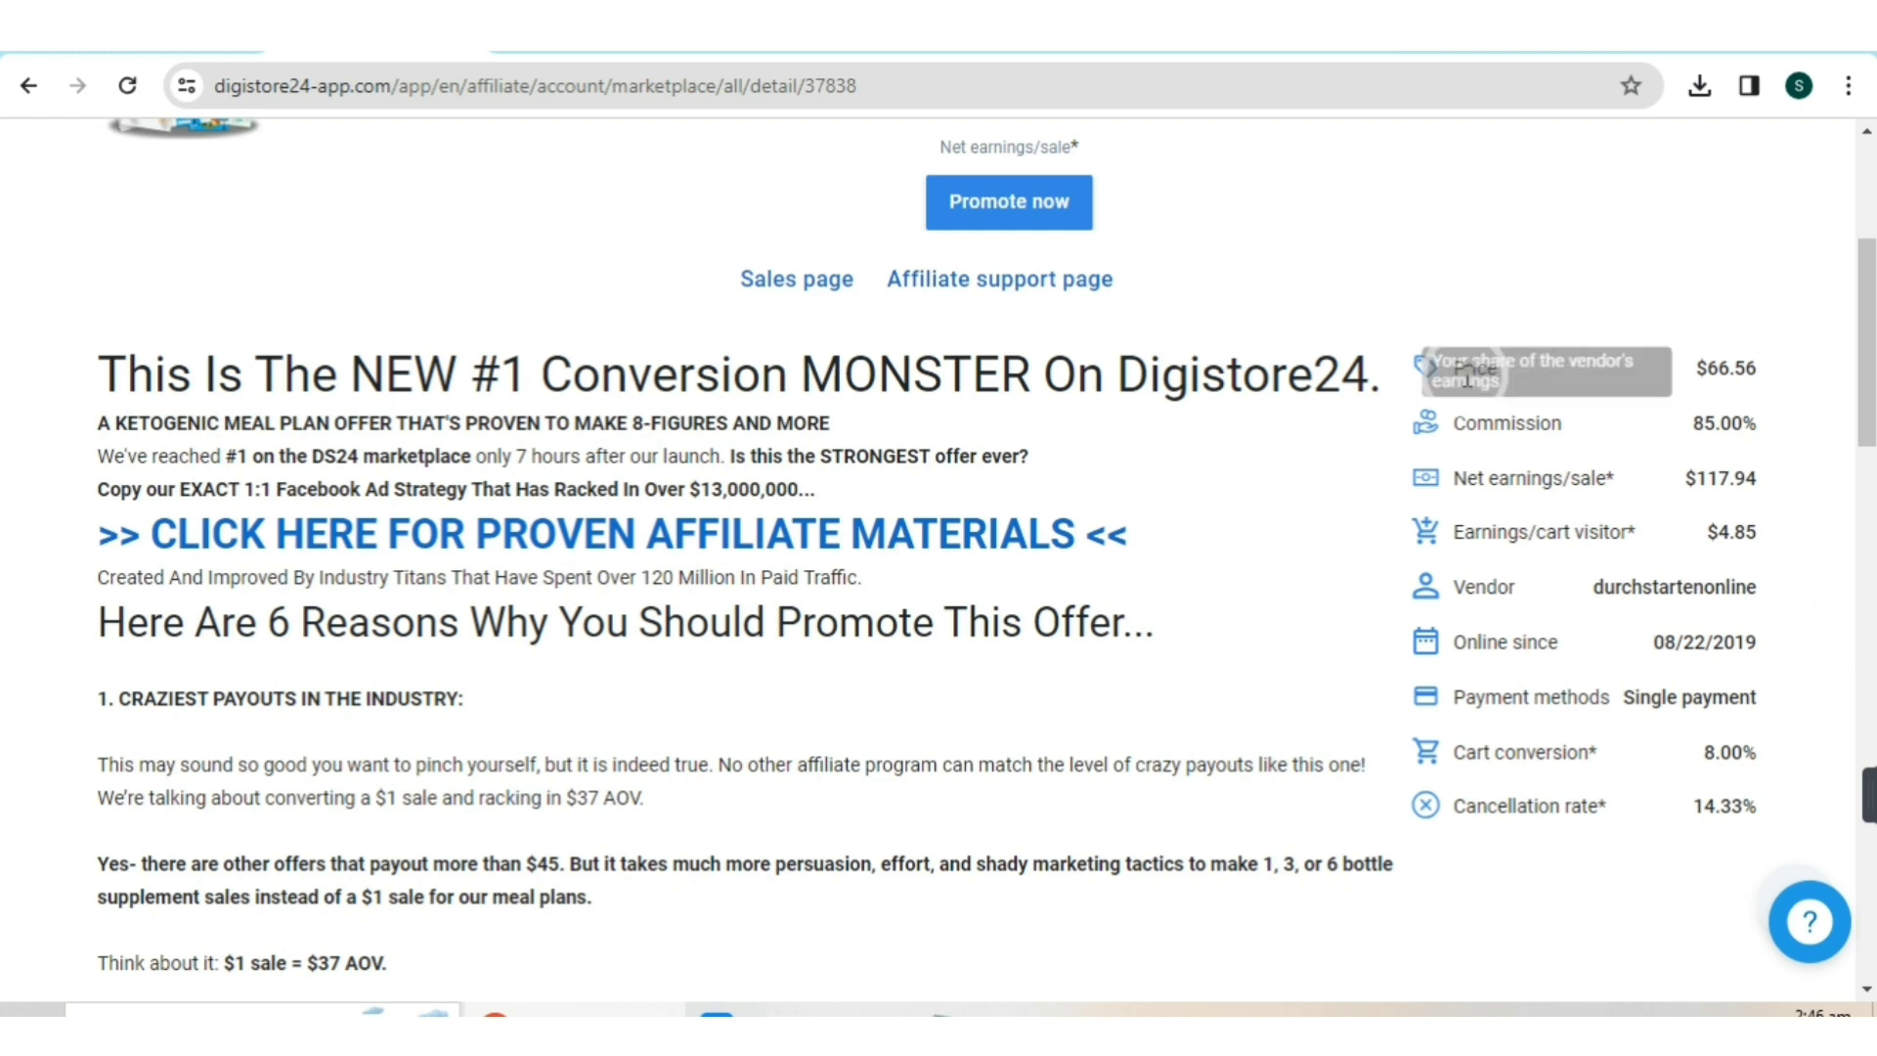
scroll(1418, 391, "up", 3)
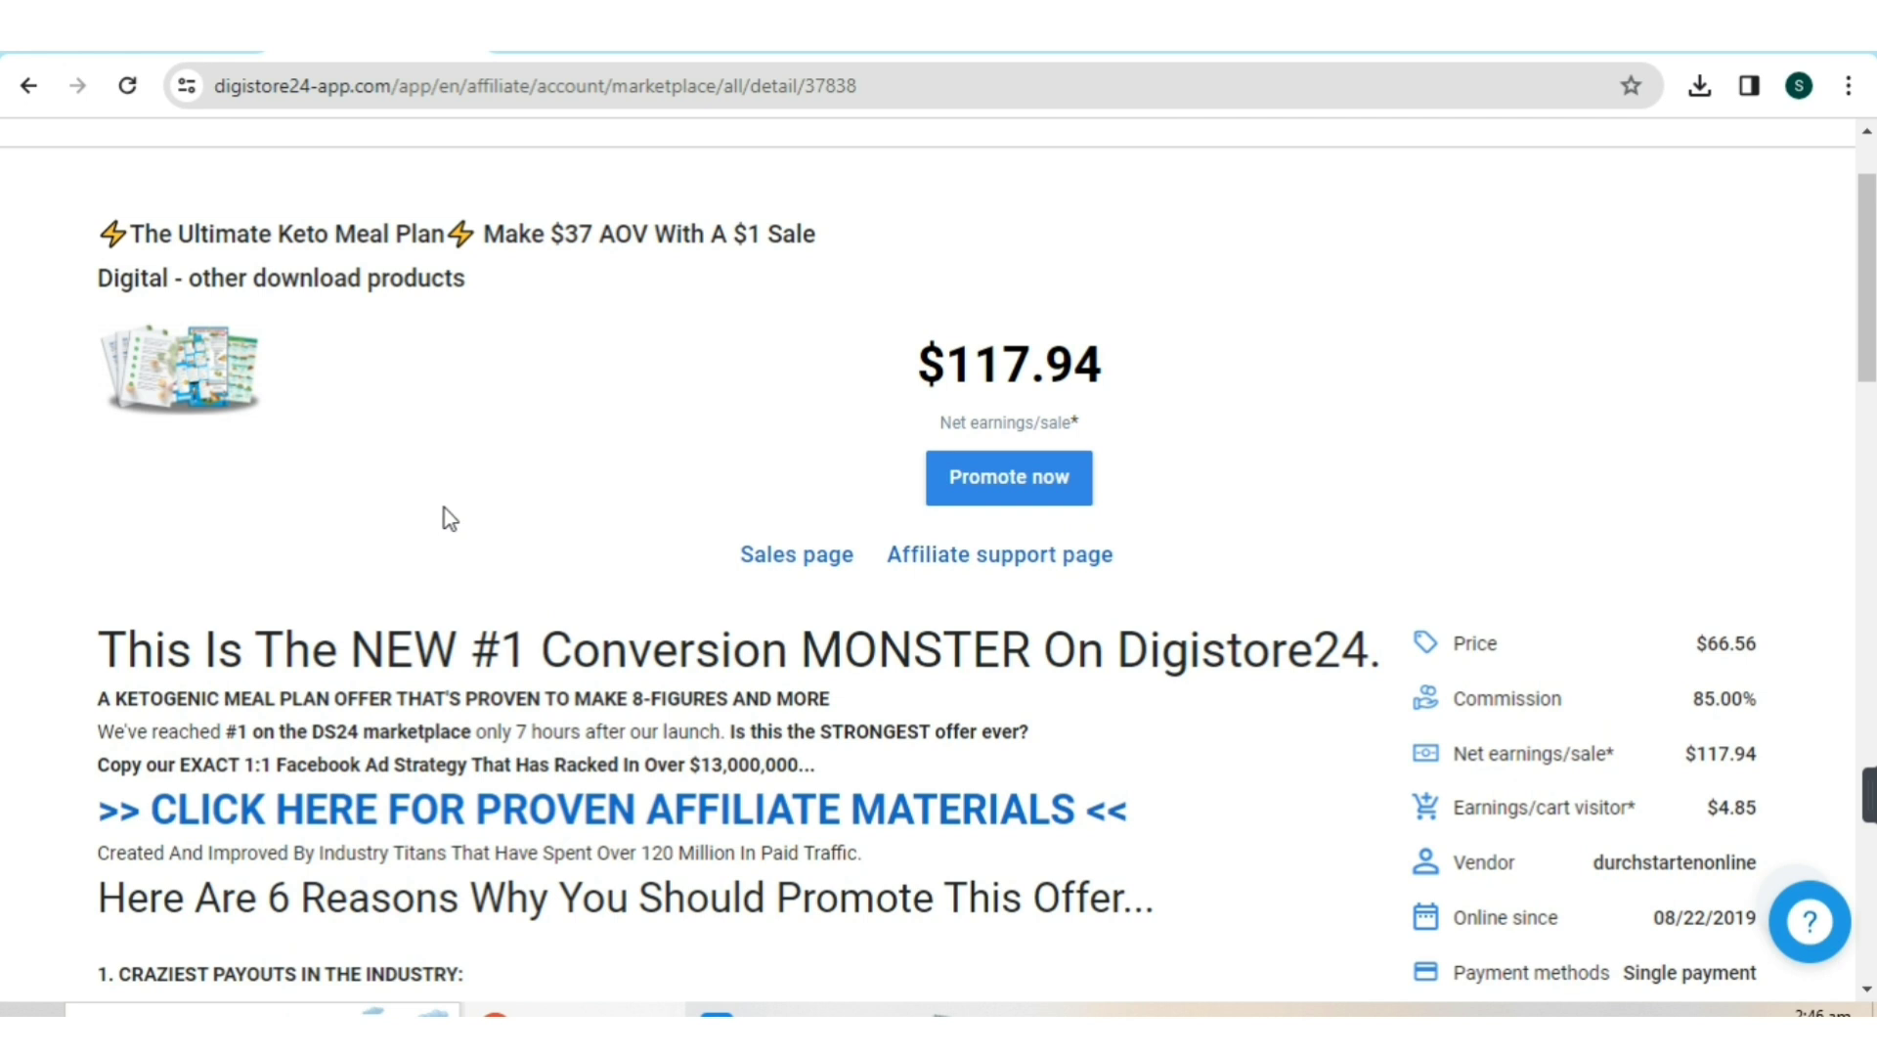
- Open the keto meal plan's sales page and examine its video message and free recipe download offer
left_click(775, 555)
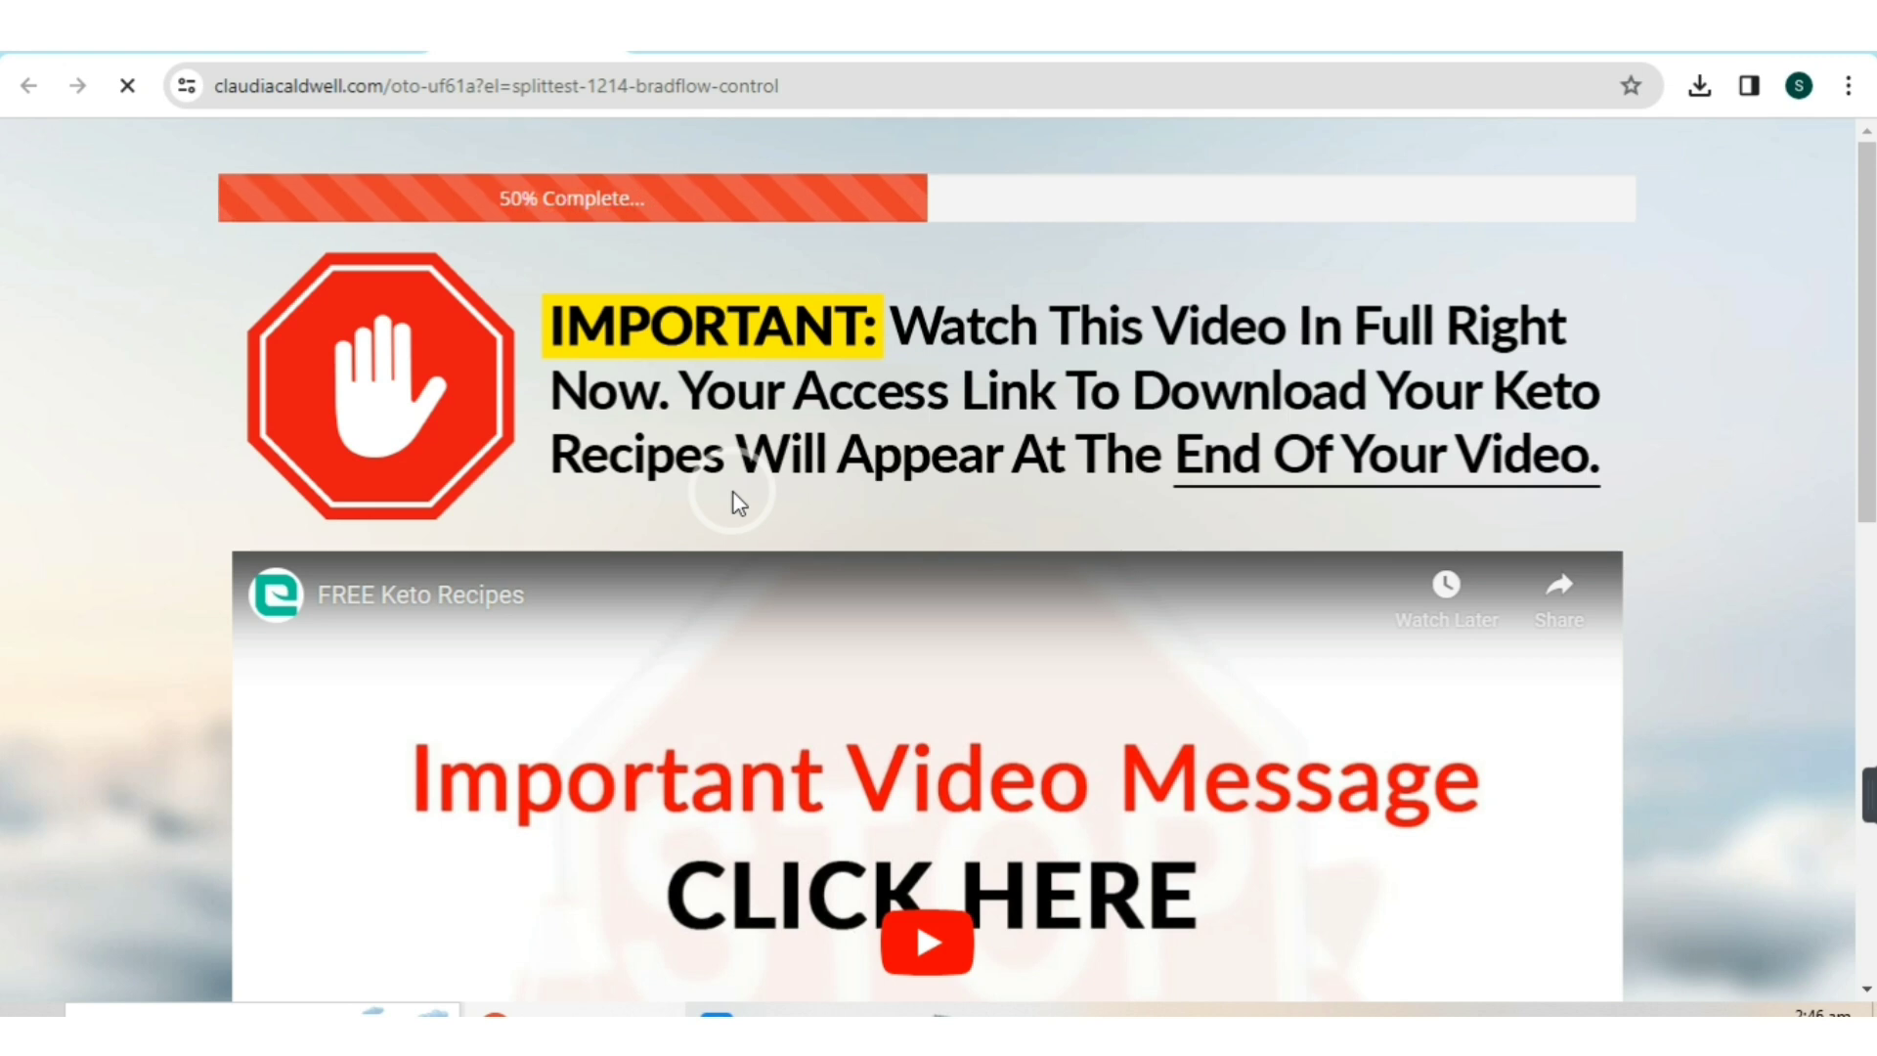
scroll(841, 536, "down", 7)
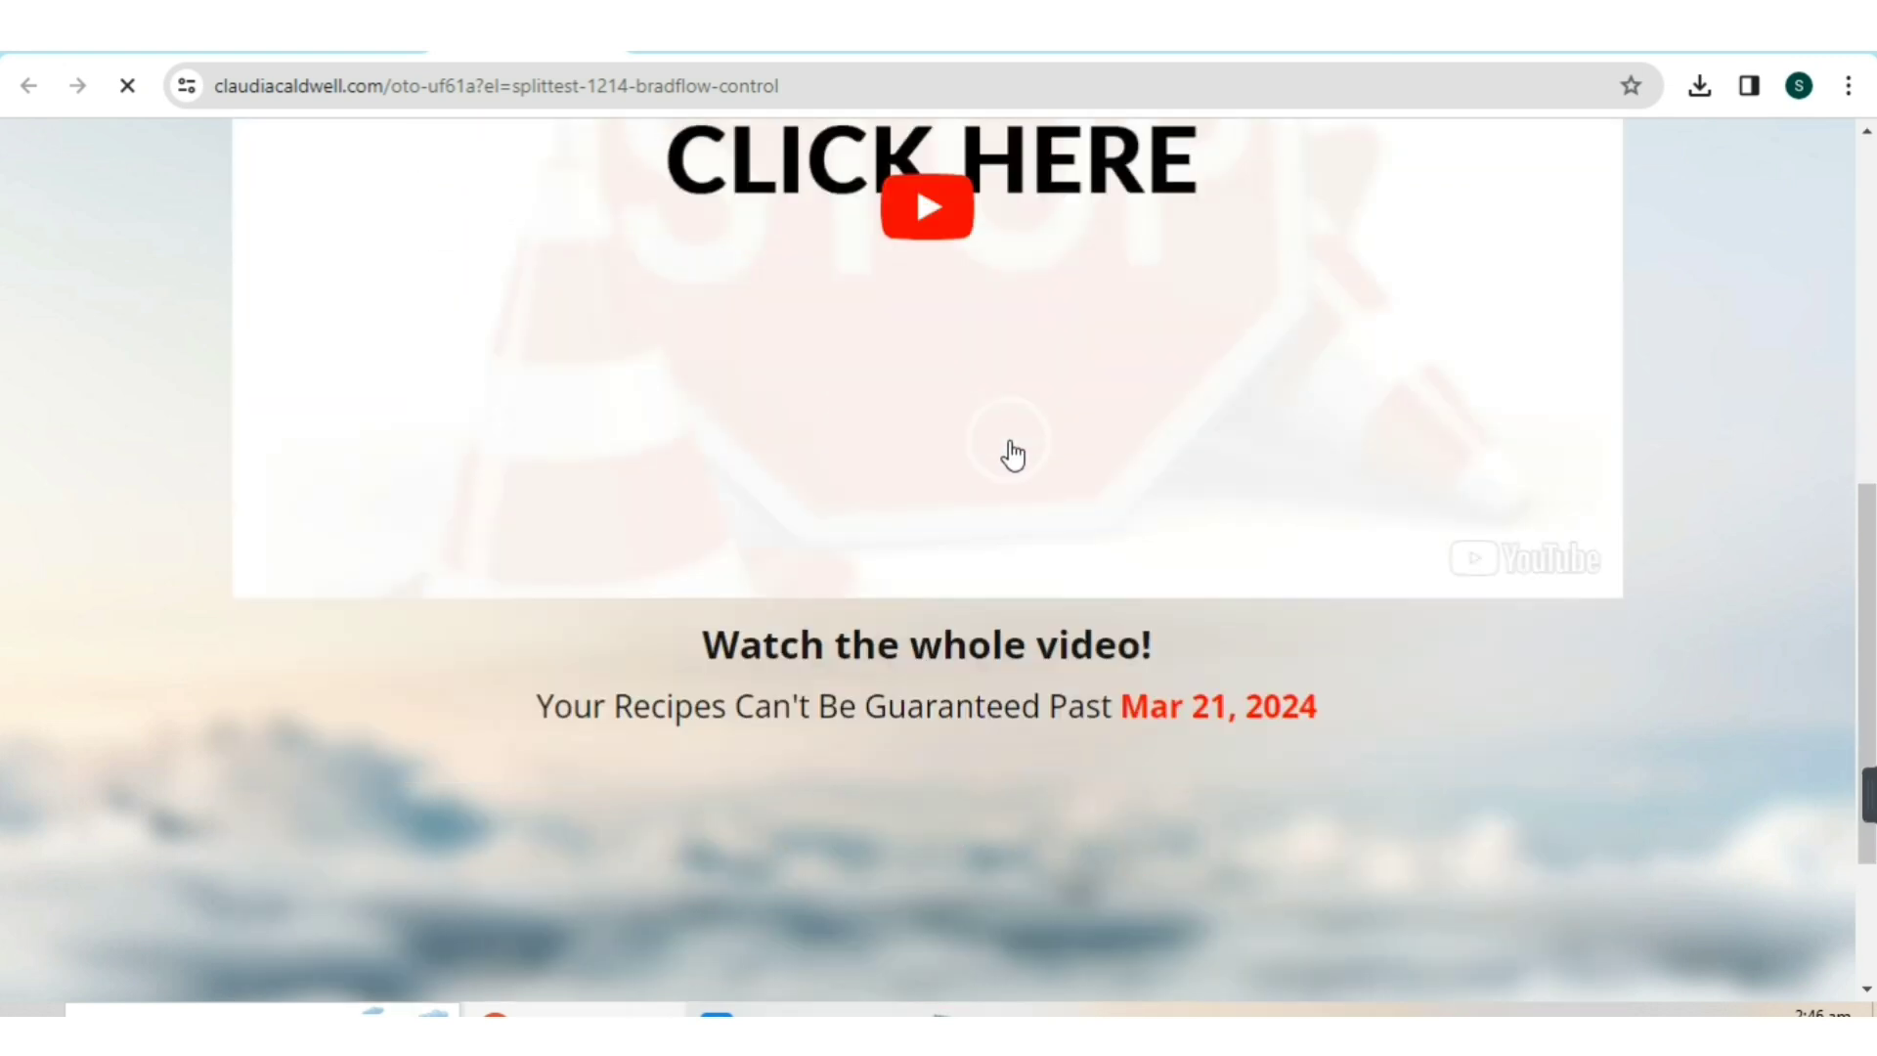
scroll(1303, 655, "down", 3)
scroll(1300, 624, "up", 10)
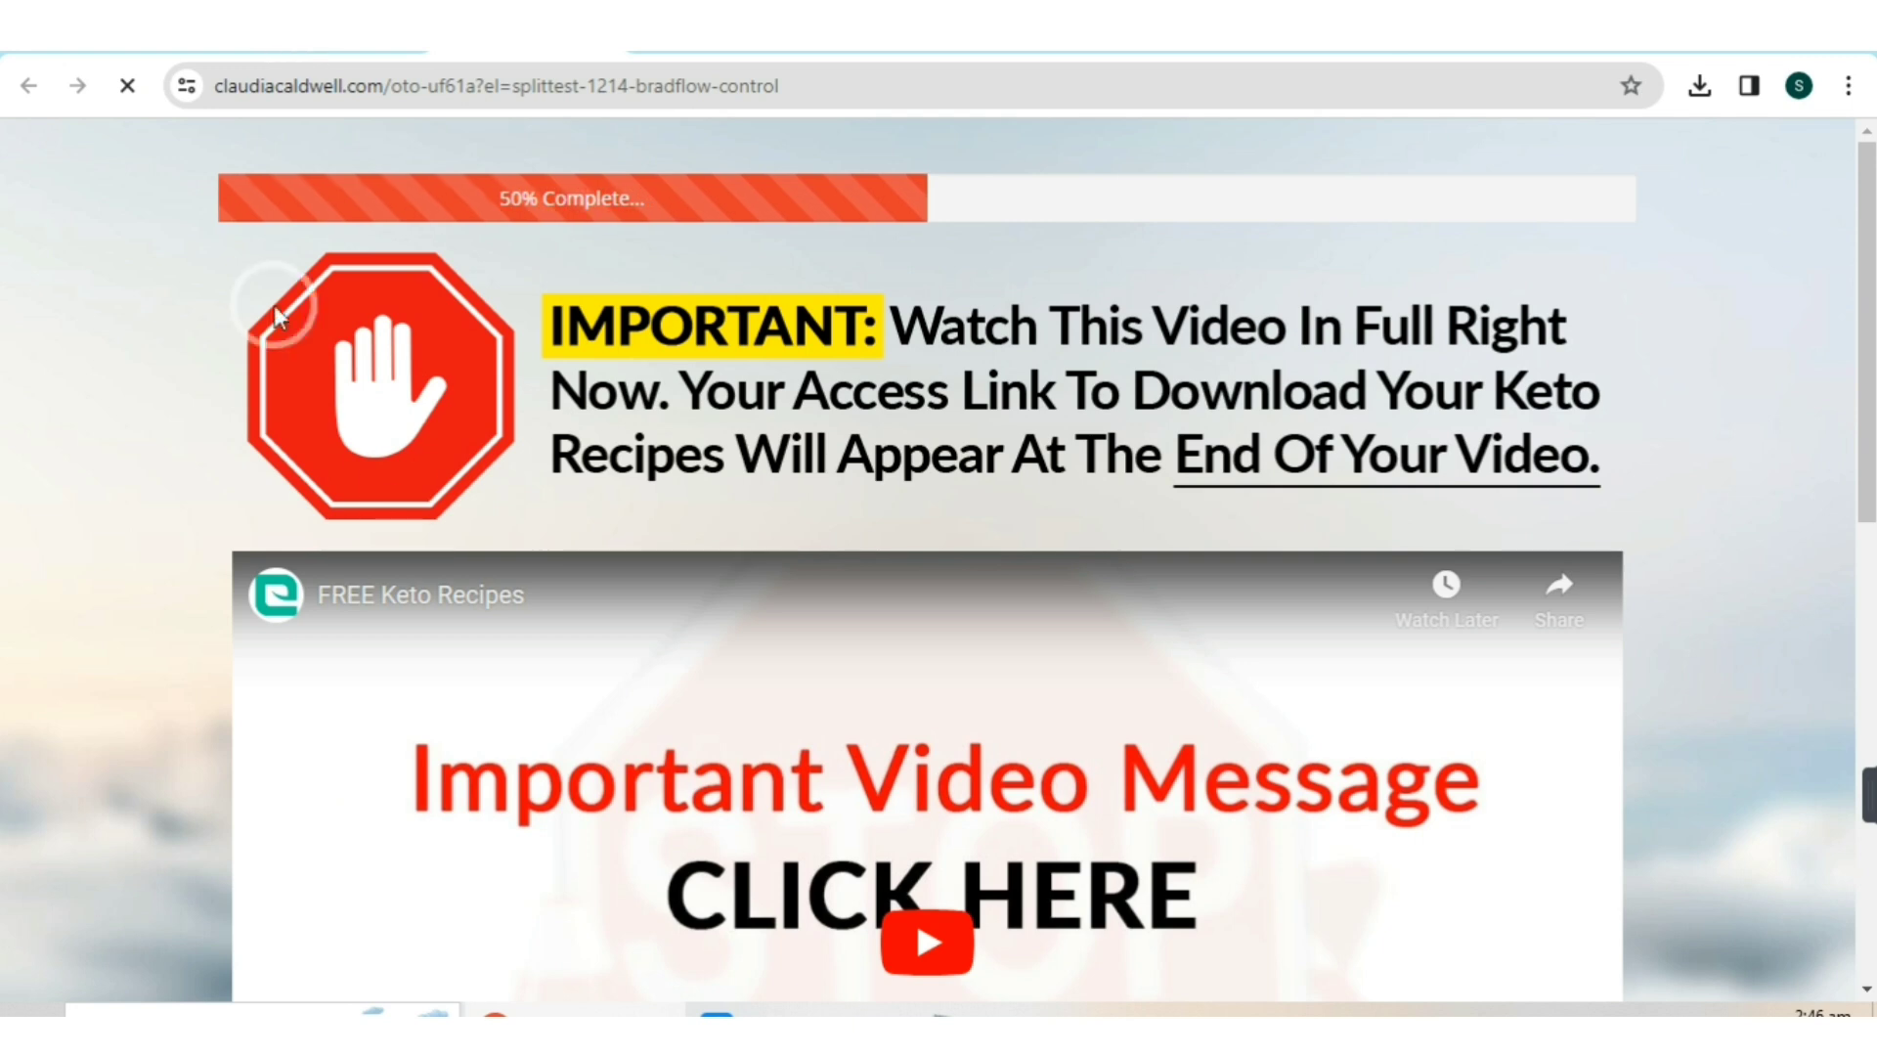
scroll(1105, 450, "down", 8)
scroll(1303, 469, "up", 4)
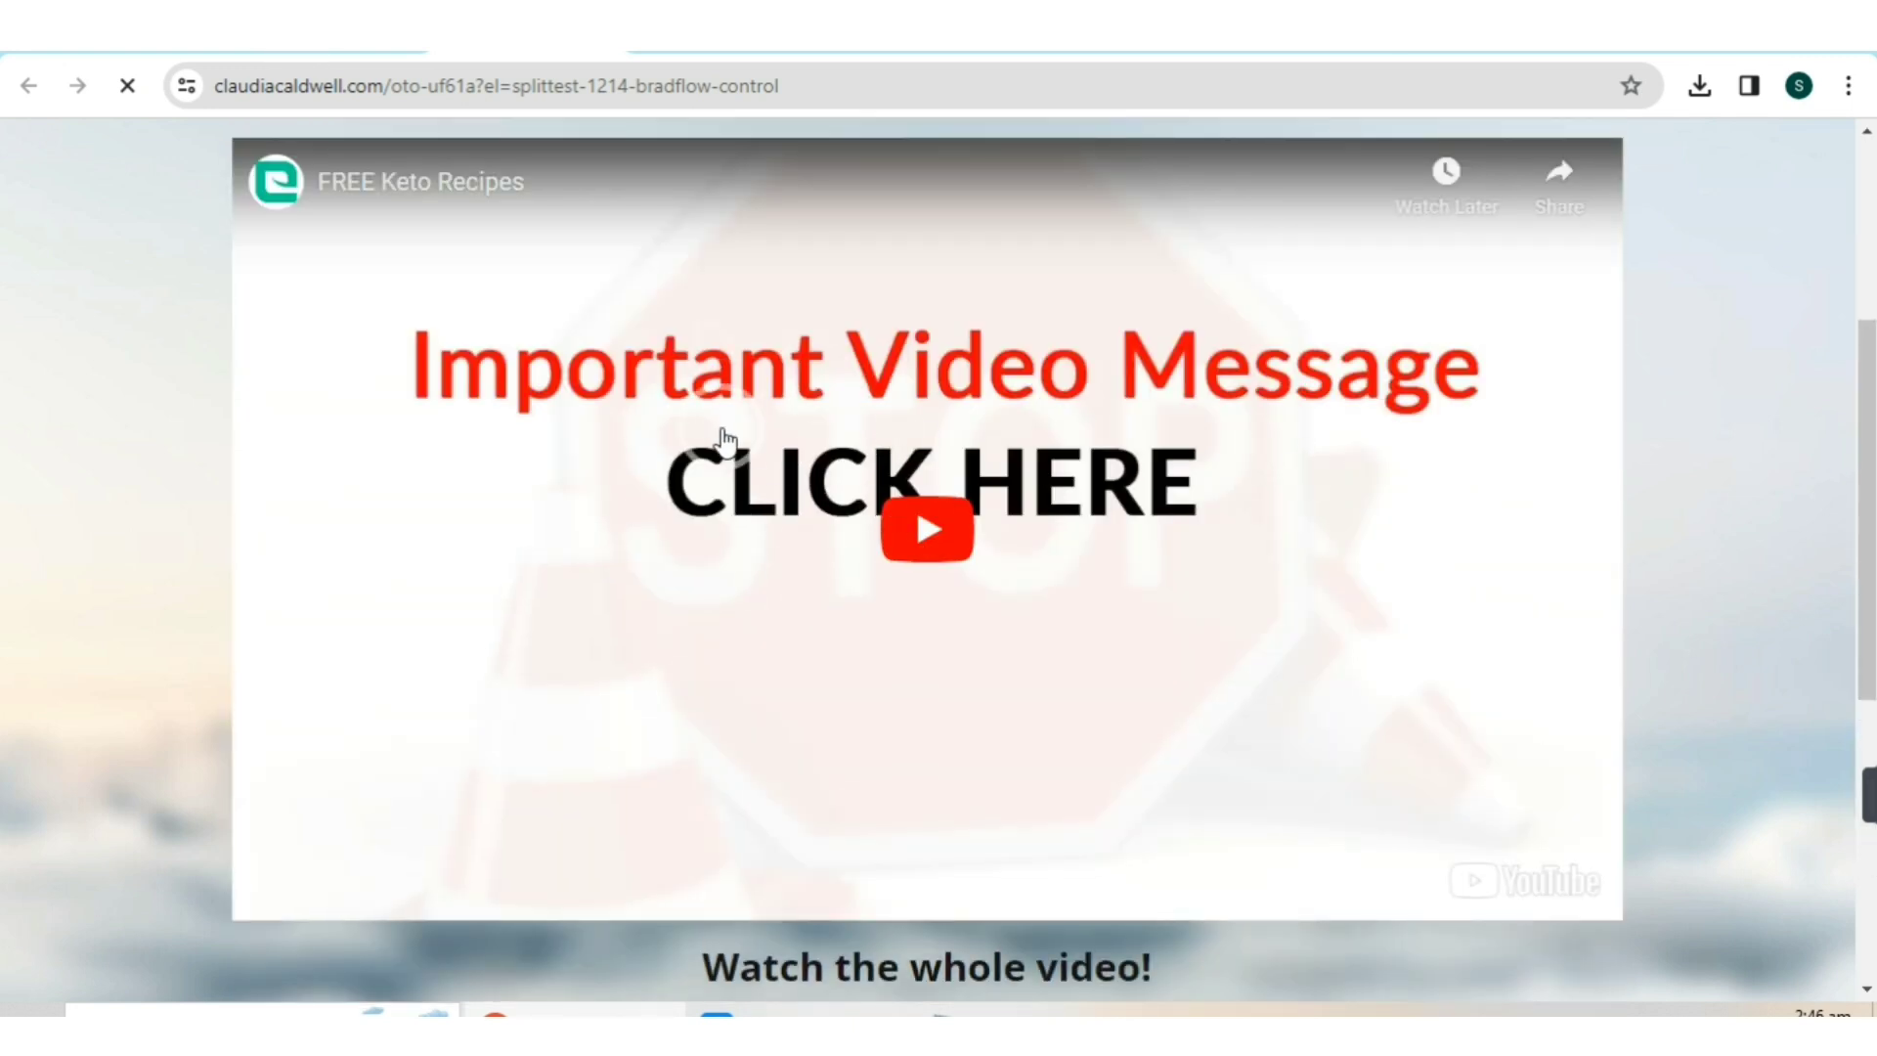
scroll(977, 547, "up", 4)
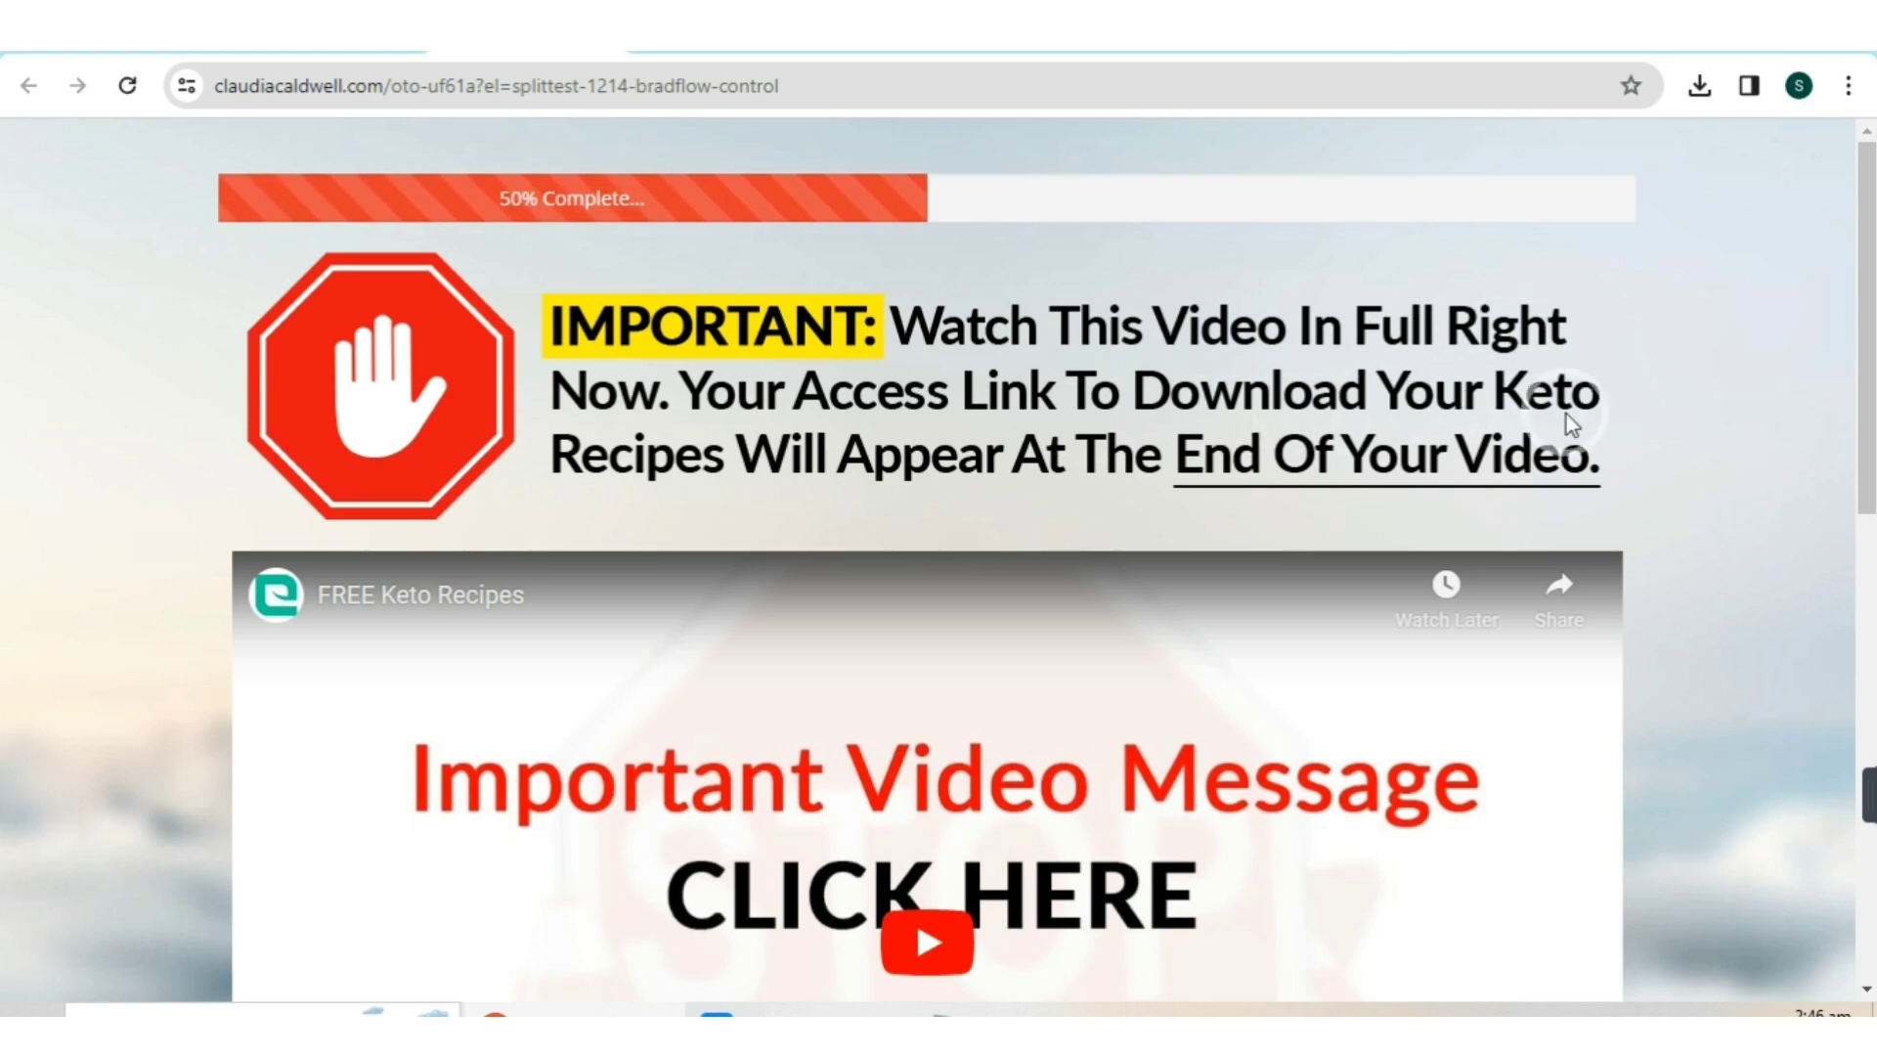
scroll(1072, 489, "down", 3)
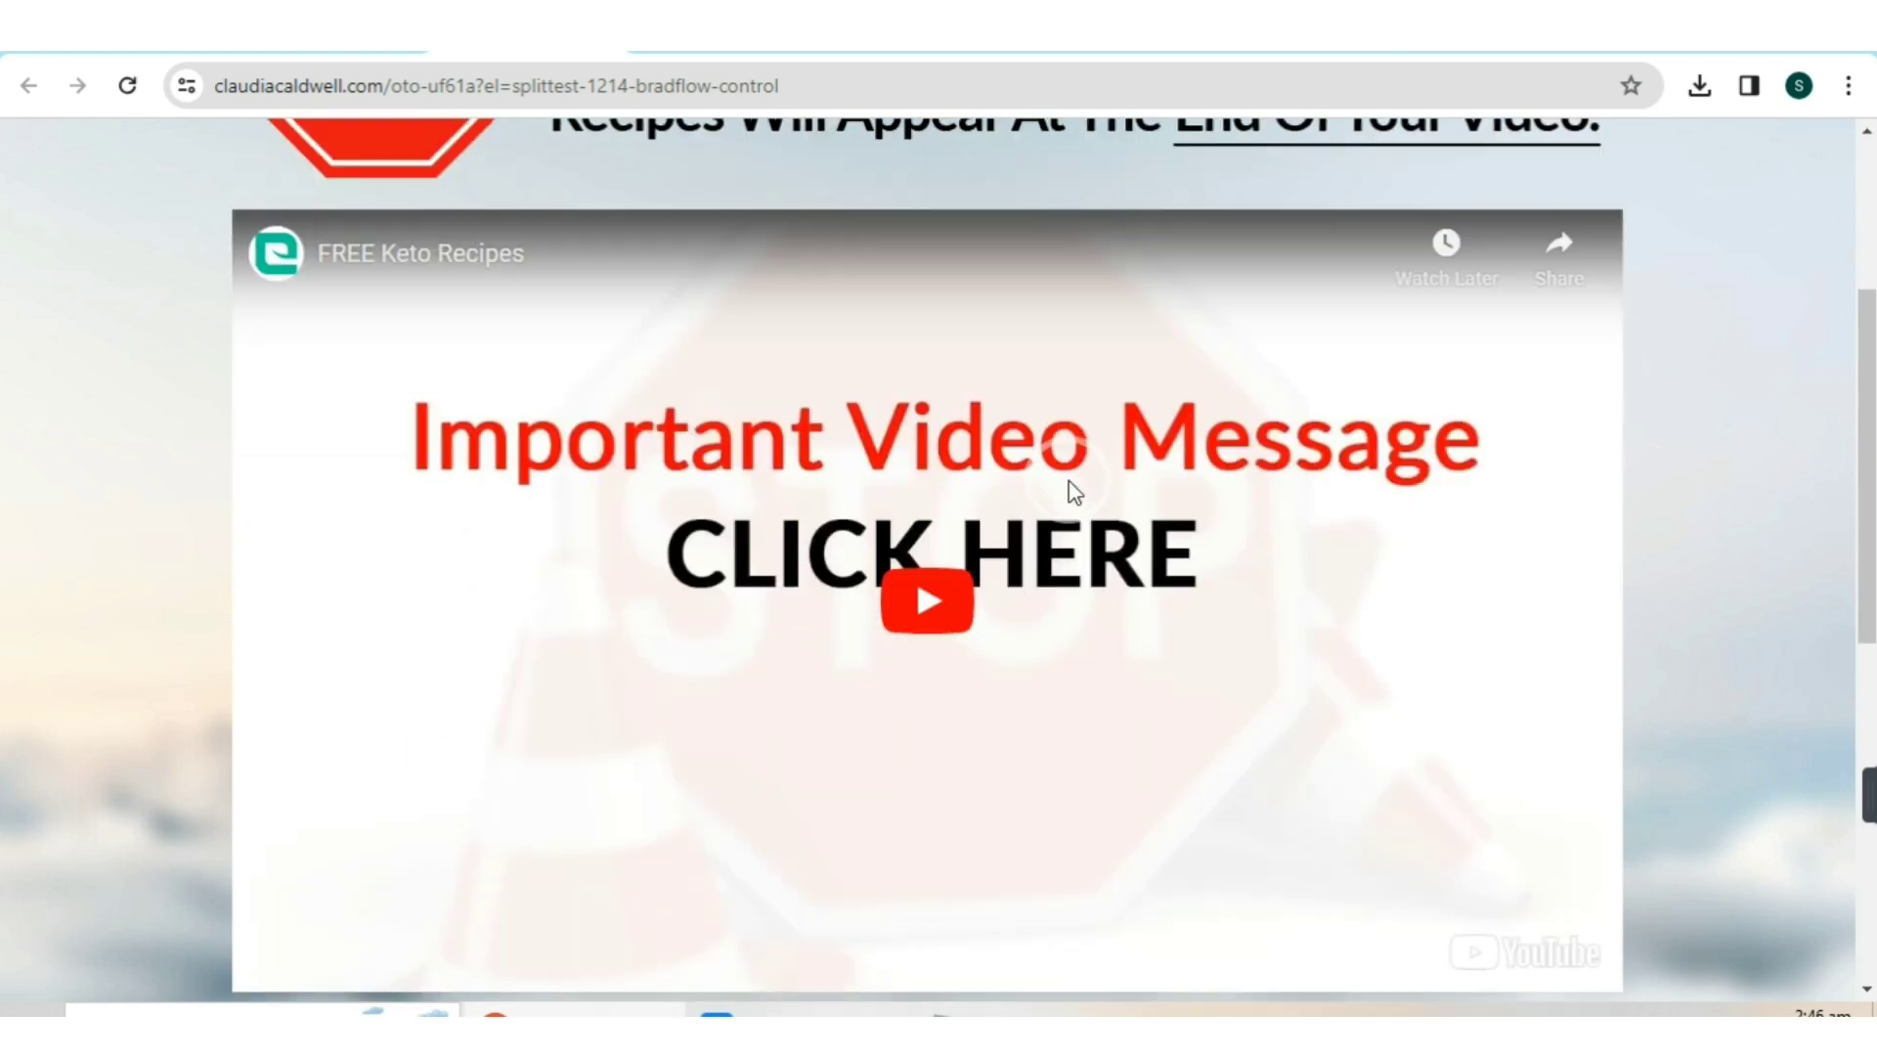
scroll(1073, 490, "up", 3)
scroll(1464, 588, "down", 4)
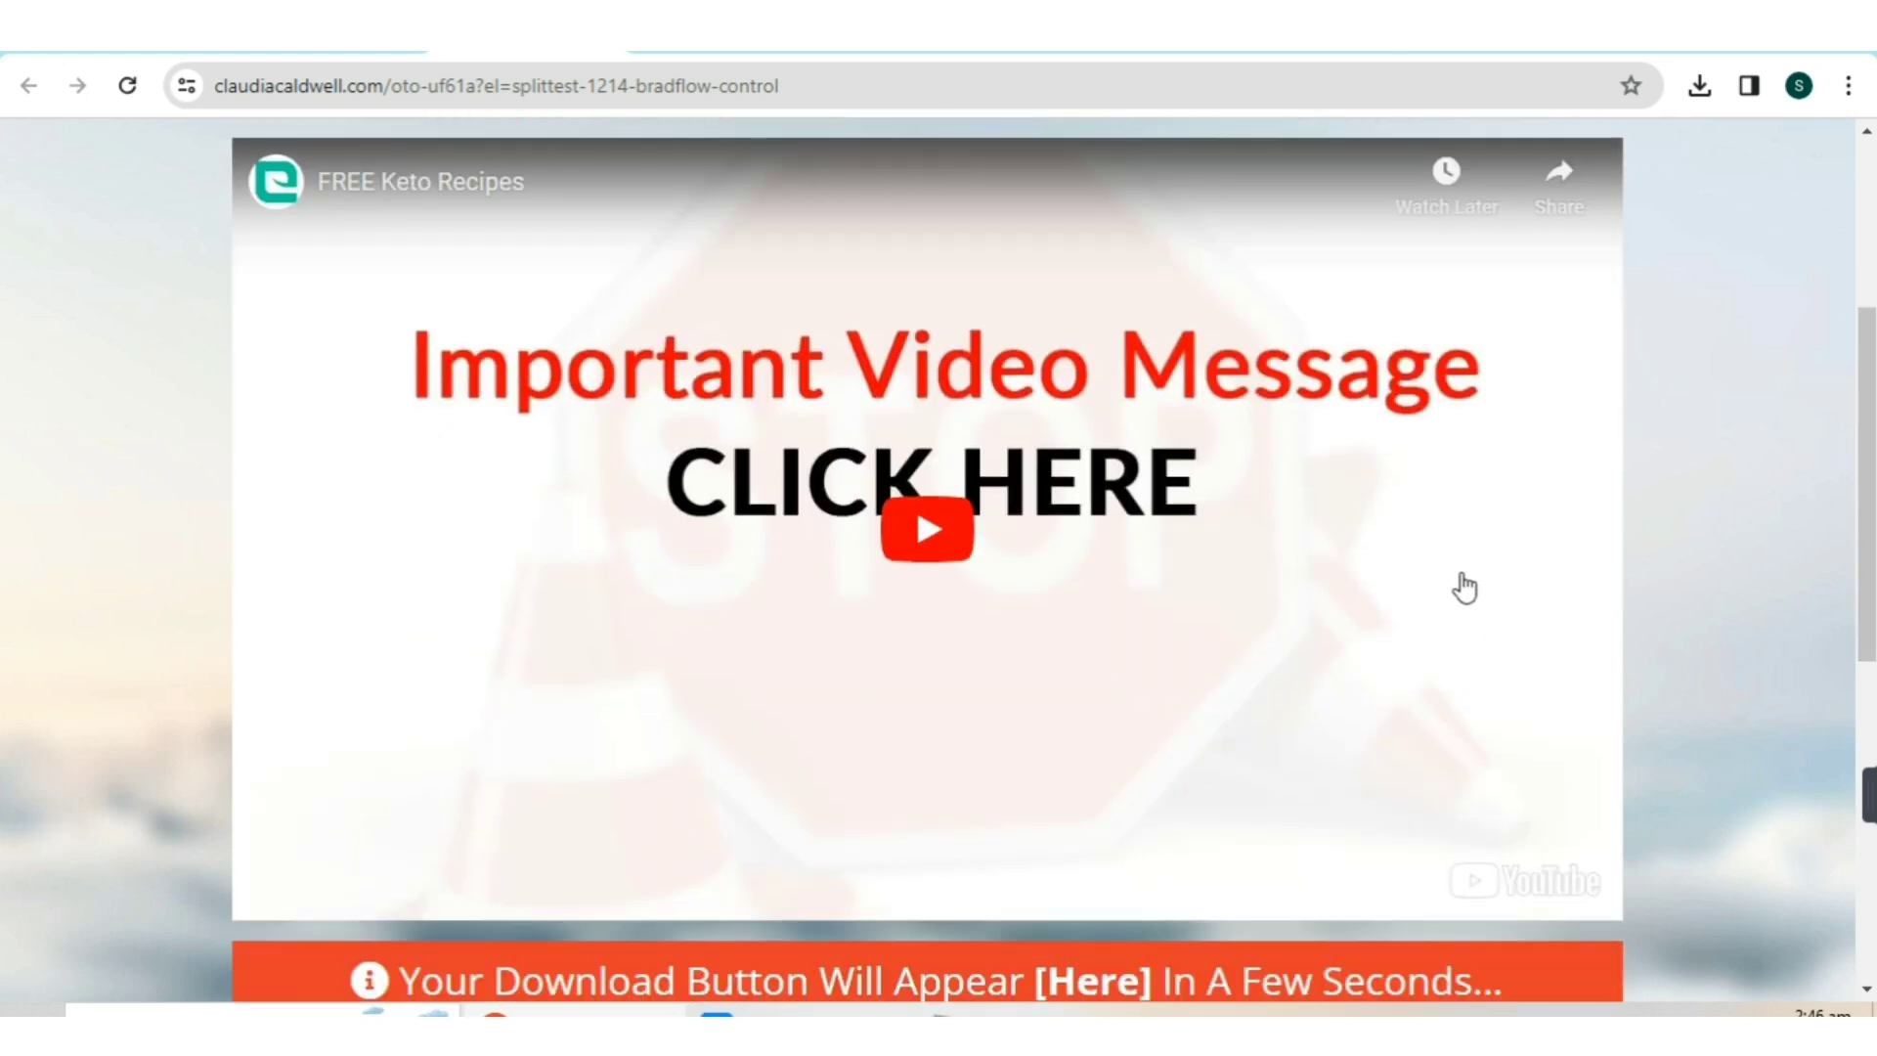
scroll(1487, 558, "down", 3)
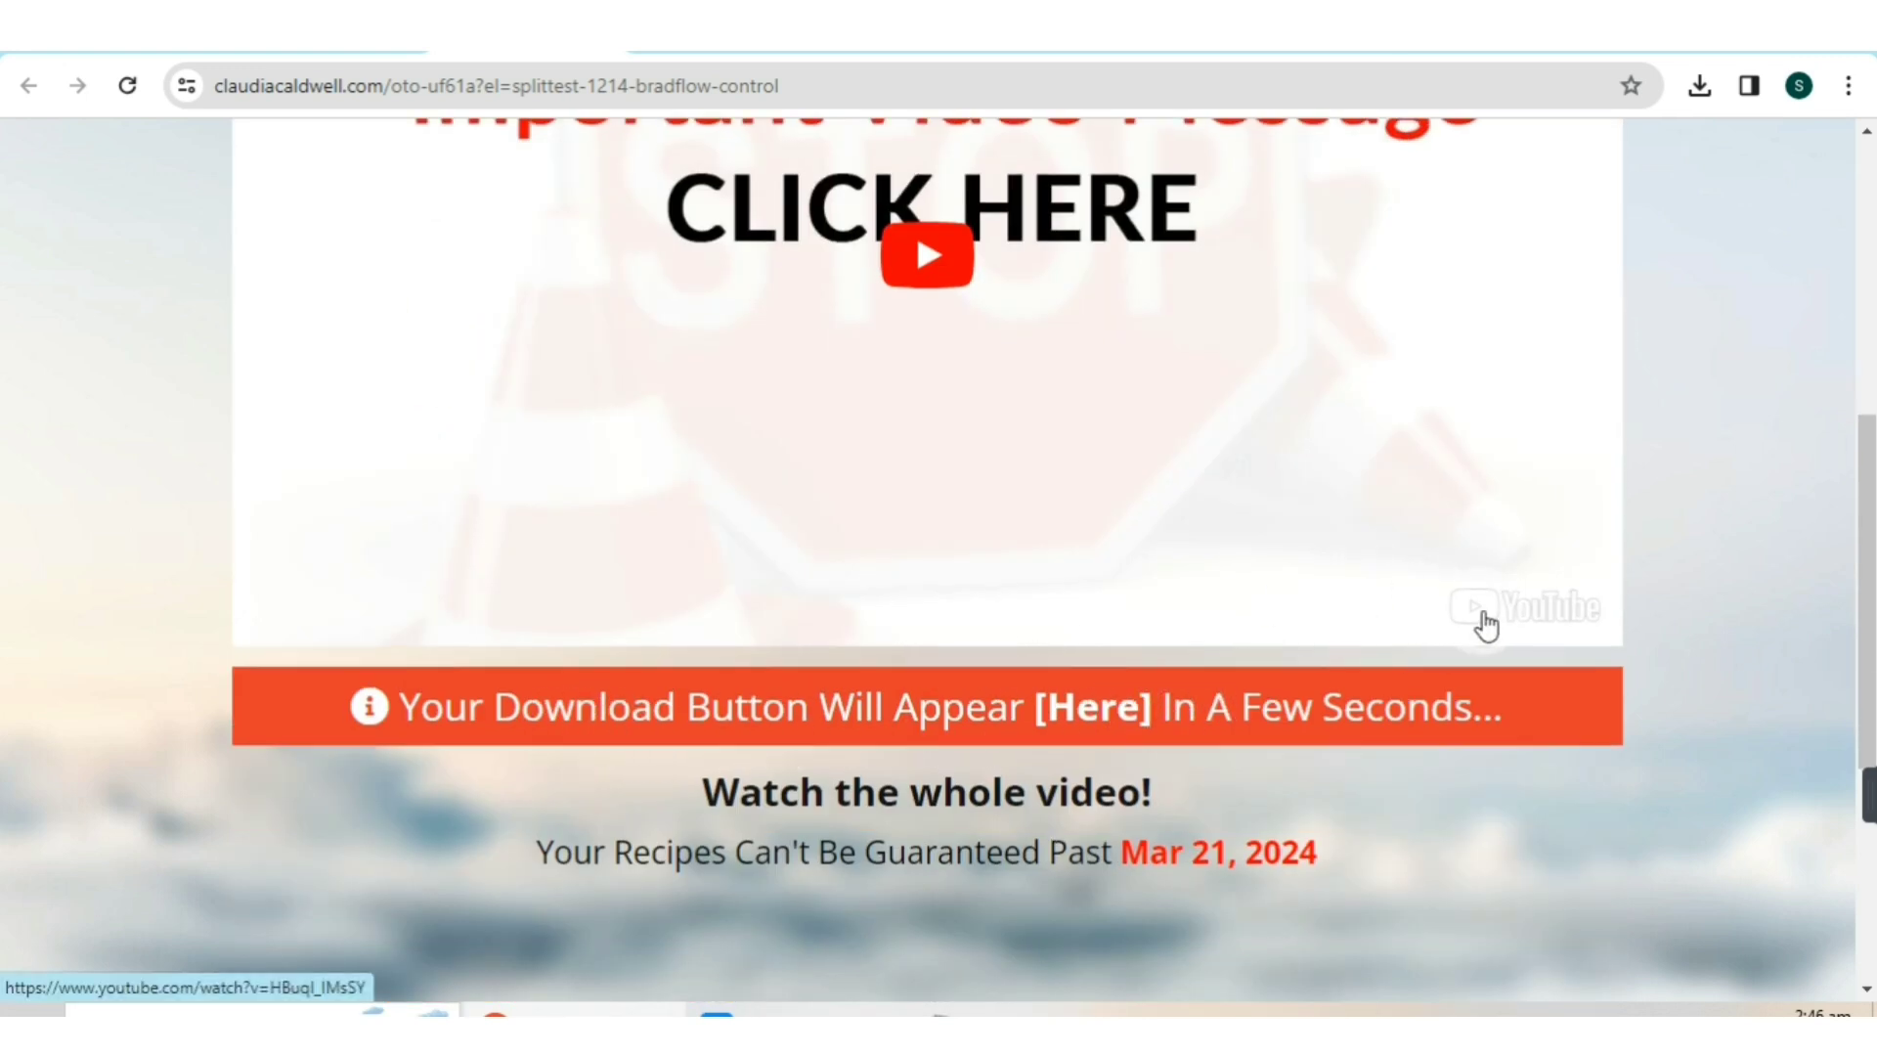
scroll(1487, 626, "up", 7)
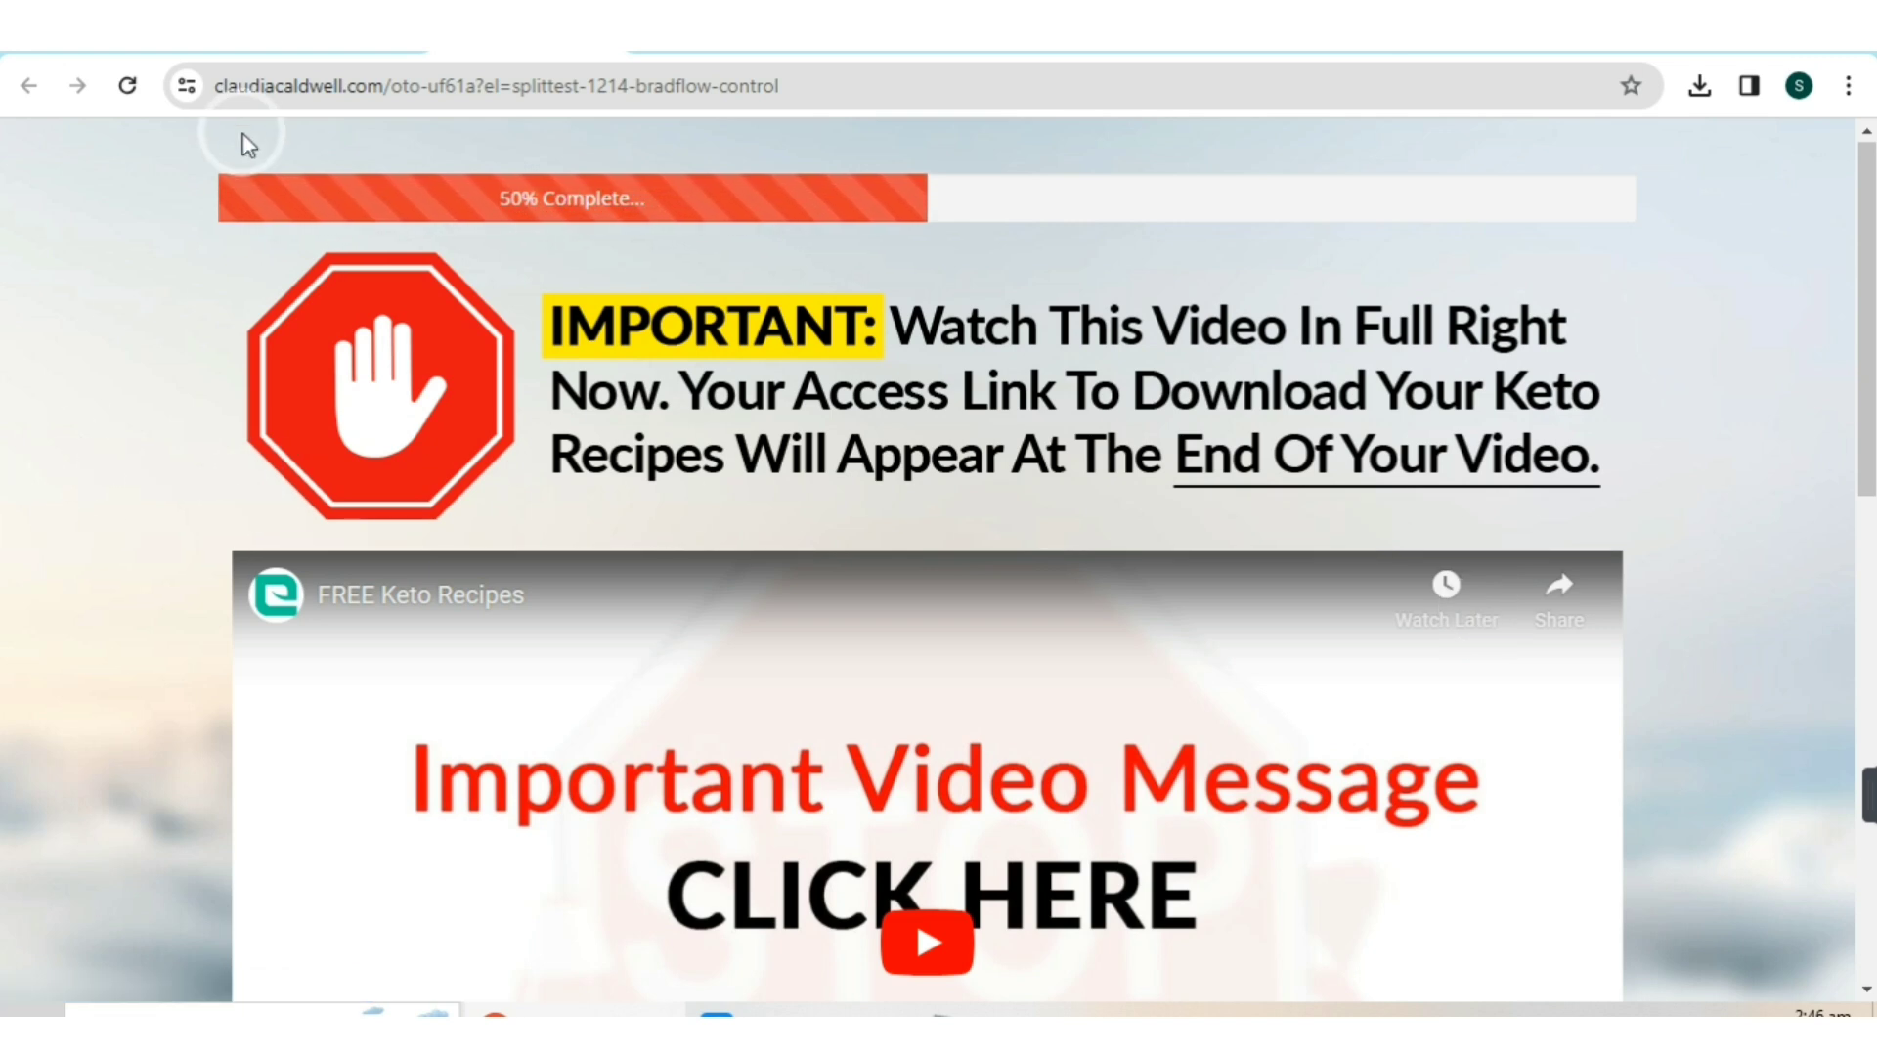
- Return to The Ultimate Keto Meal Plan's Digistore24 details and read the vendor's reasons to promote the offer
left_click(332, 29)
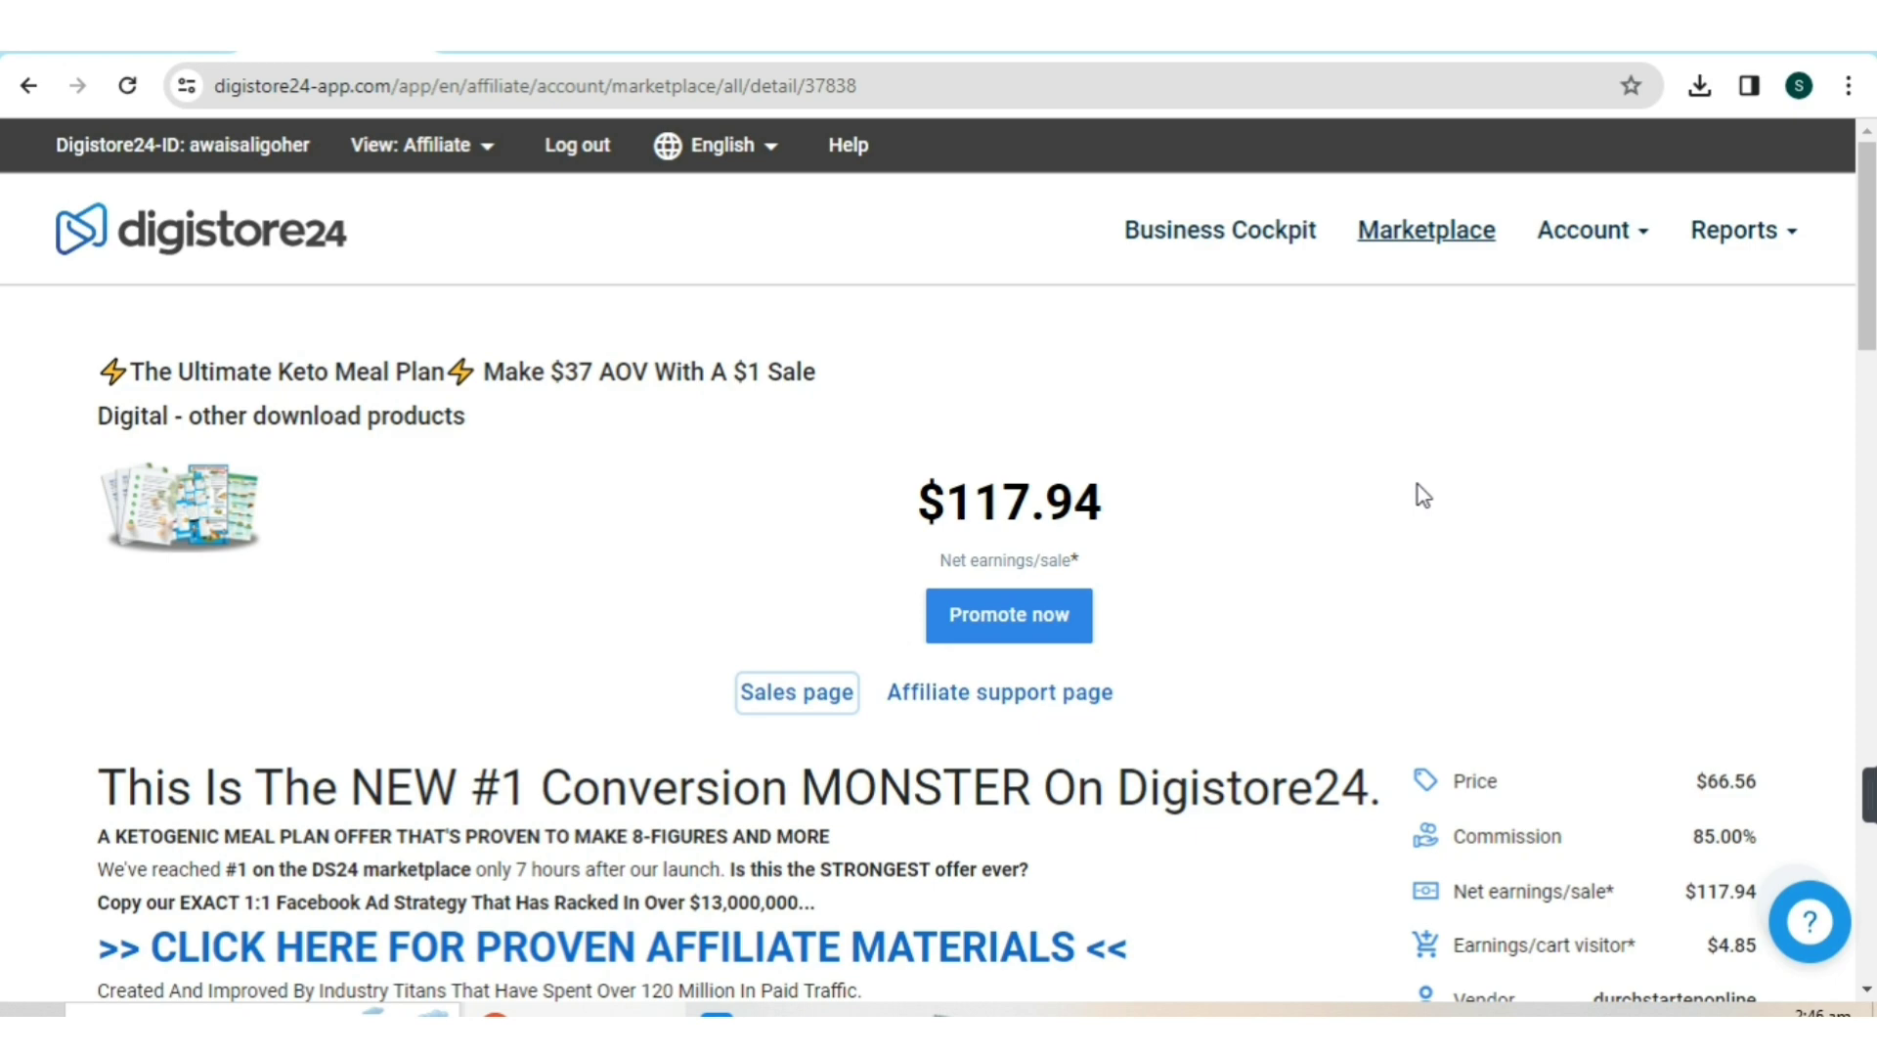
scroll(1300, 528, "down", 4)
scroll(1301, 528, "up", 4)
scroll(1300, 528, "down", 10)
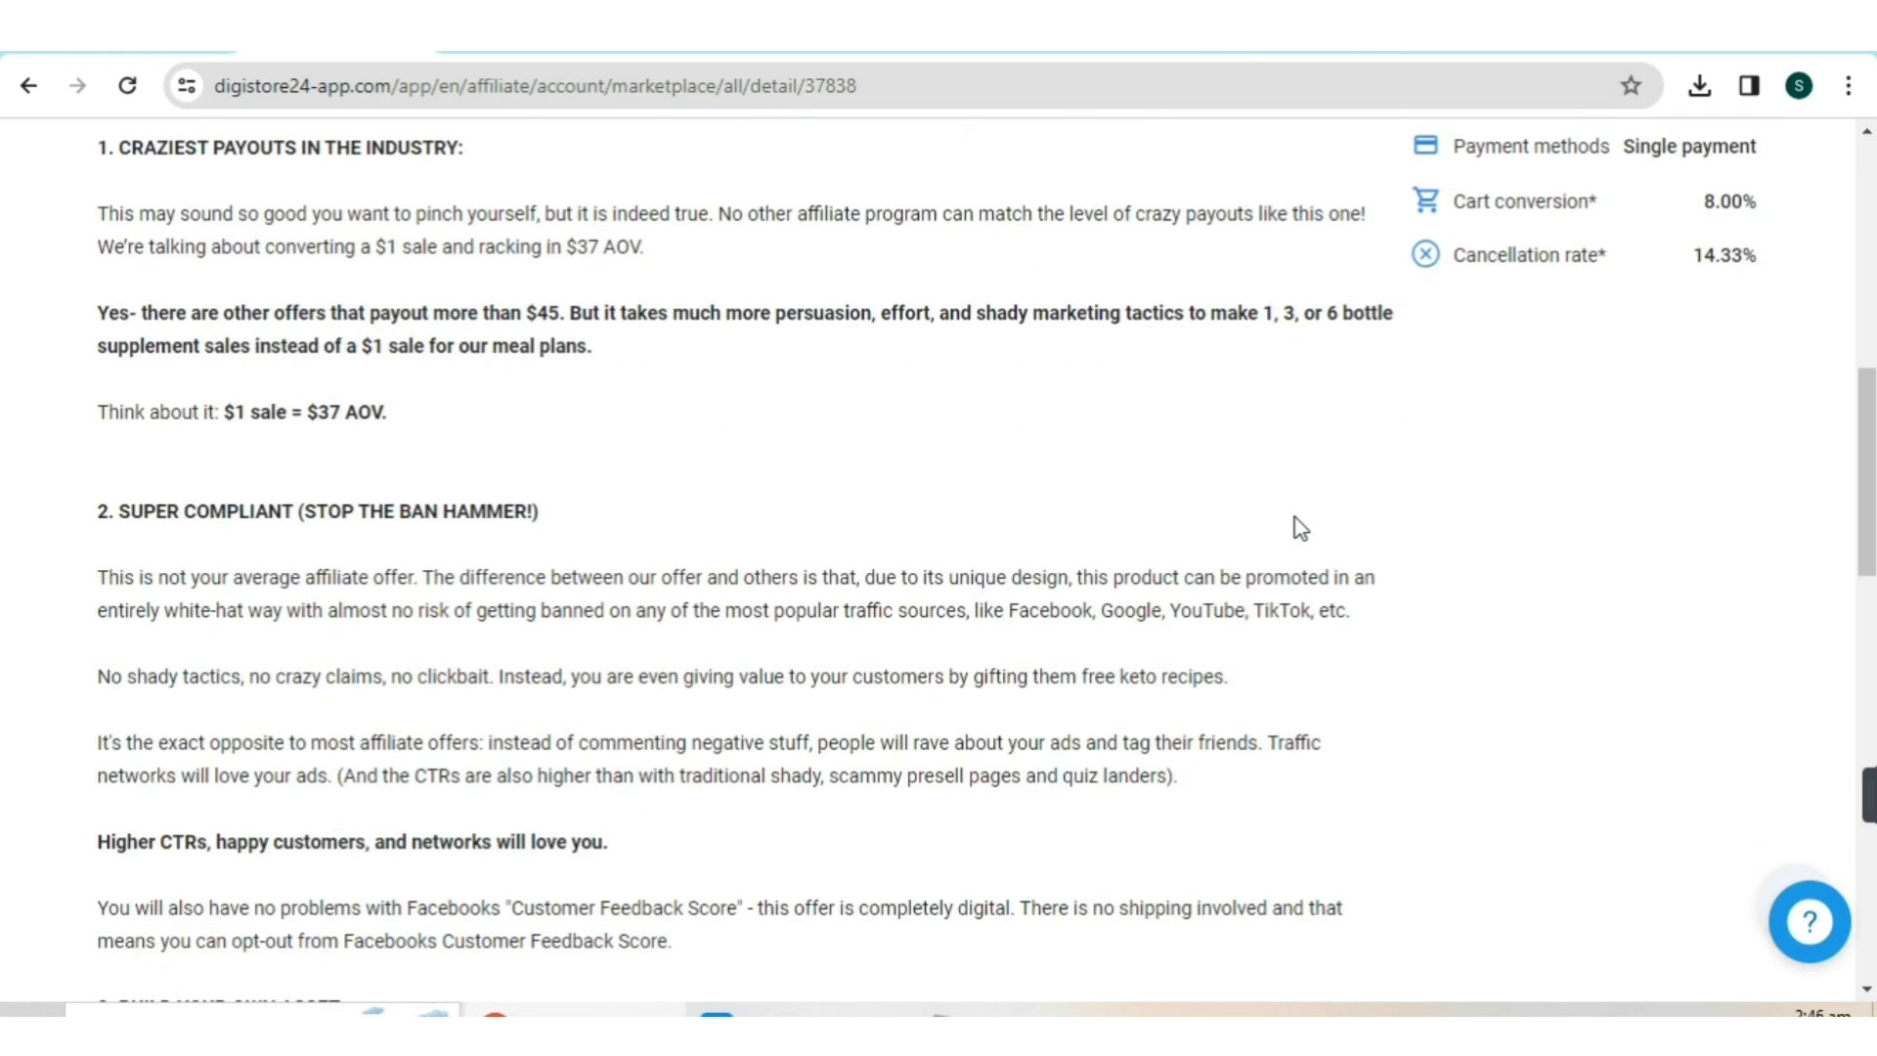
scroll(1301, 521, "up", 11)
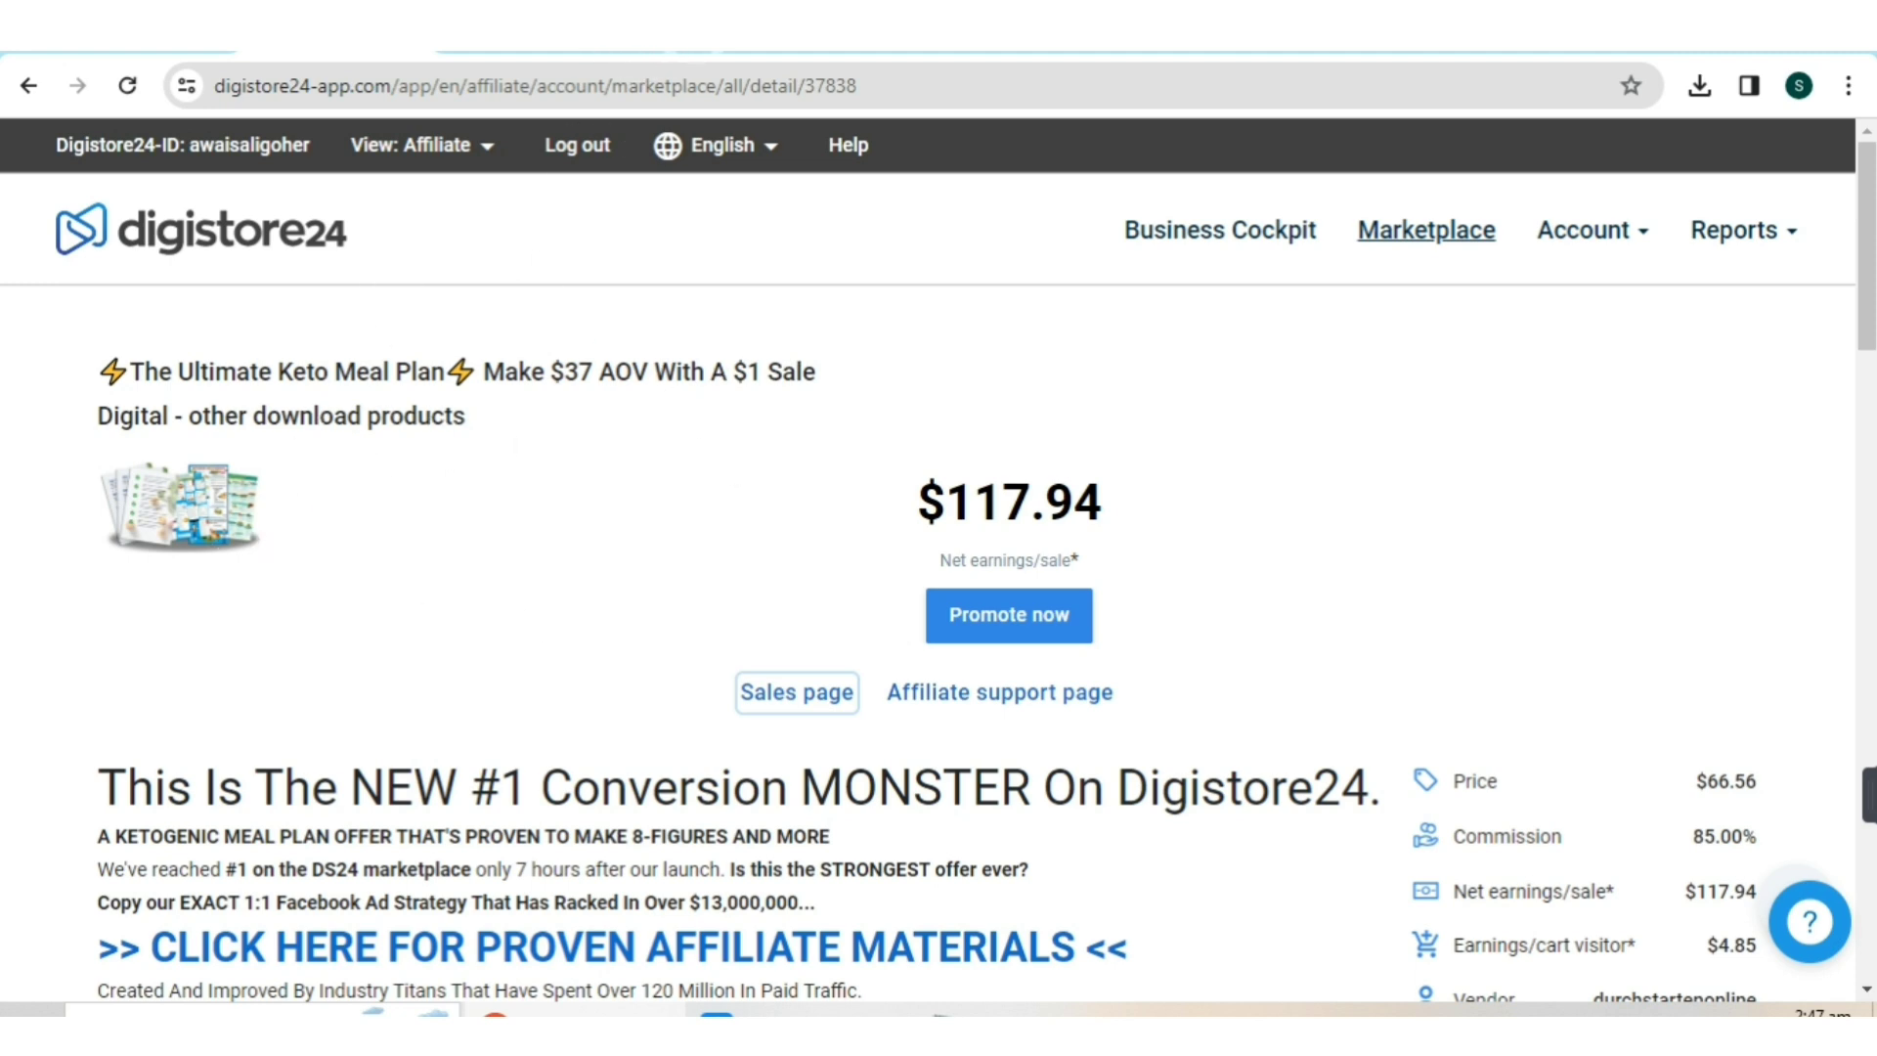
- Switch to Pinterest and start upgrading the personal account to a free business account, continuing to the business description
left_click(642, 37)
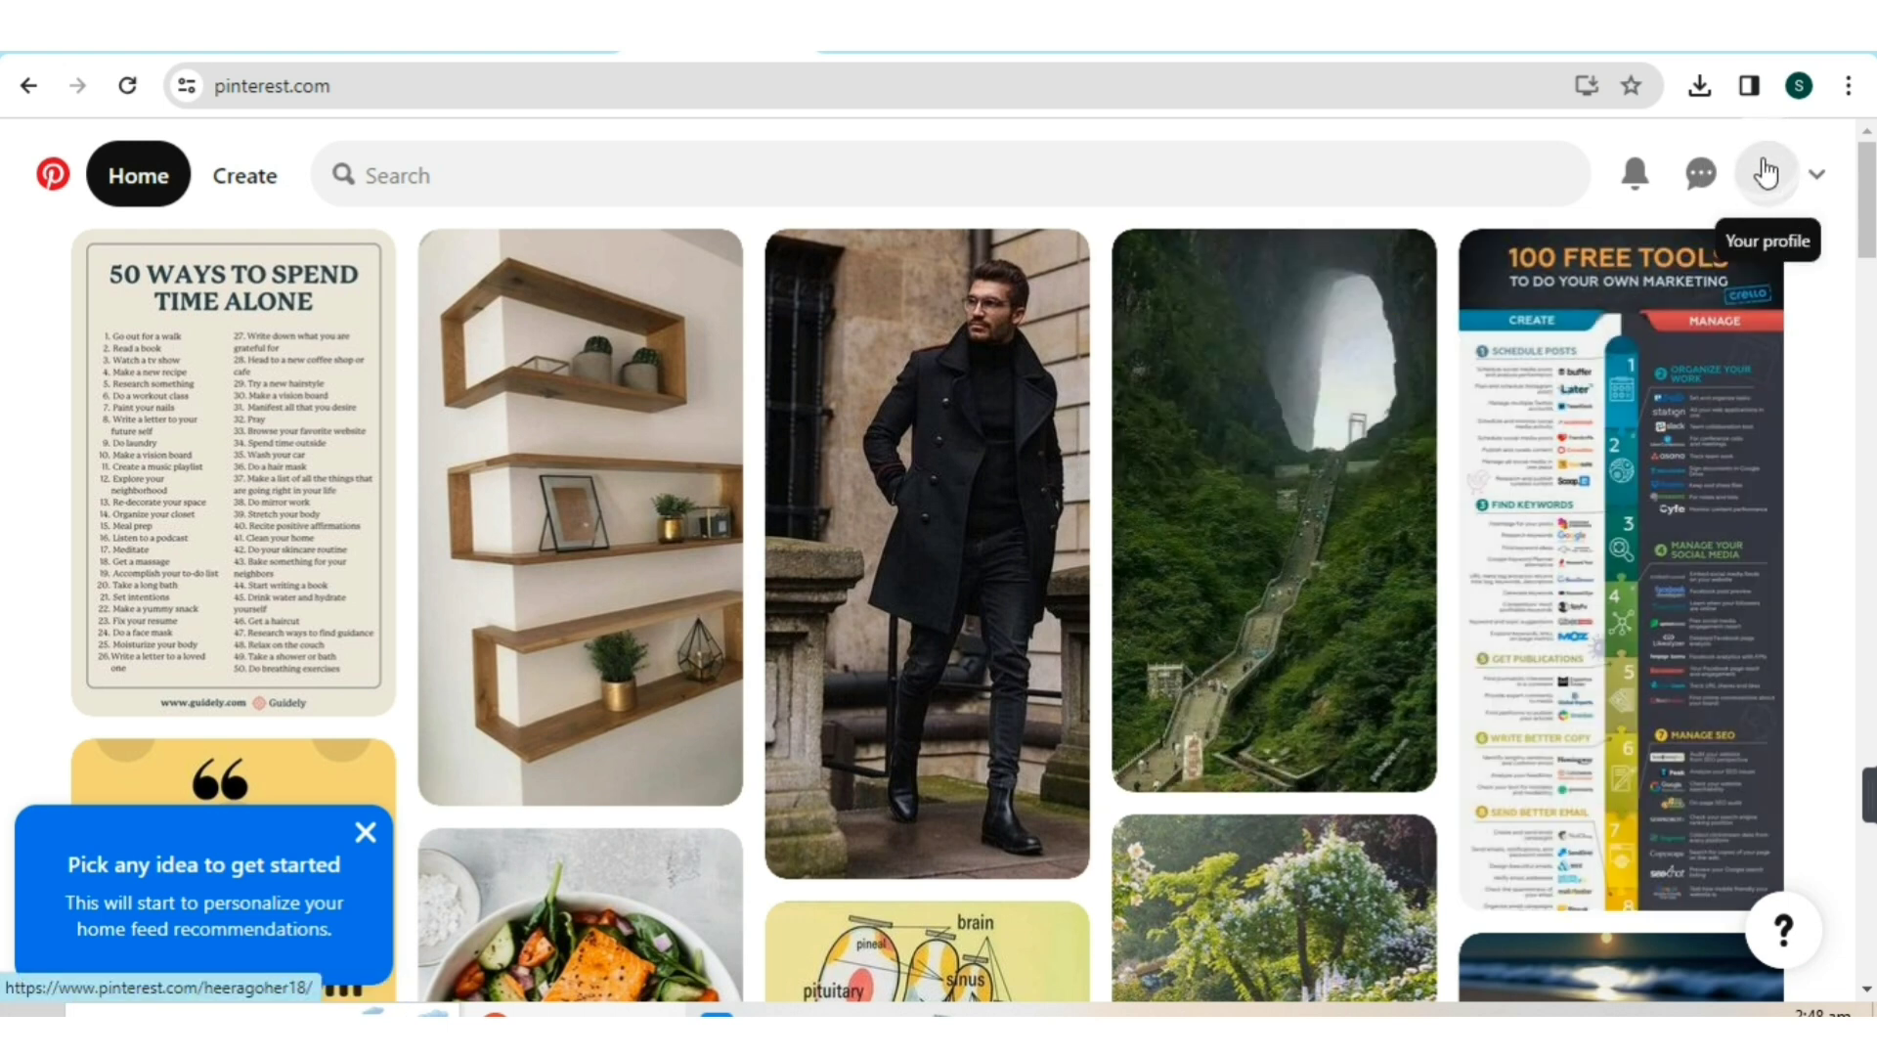
left_click(1820, 181)
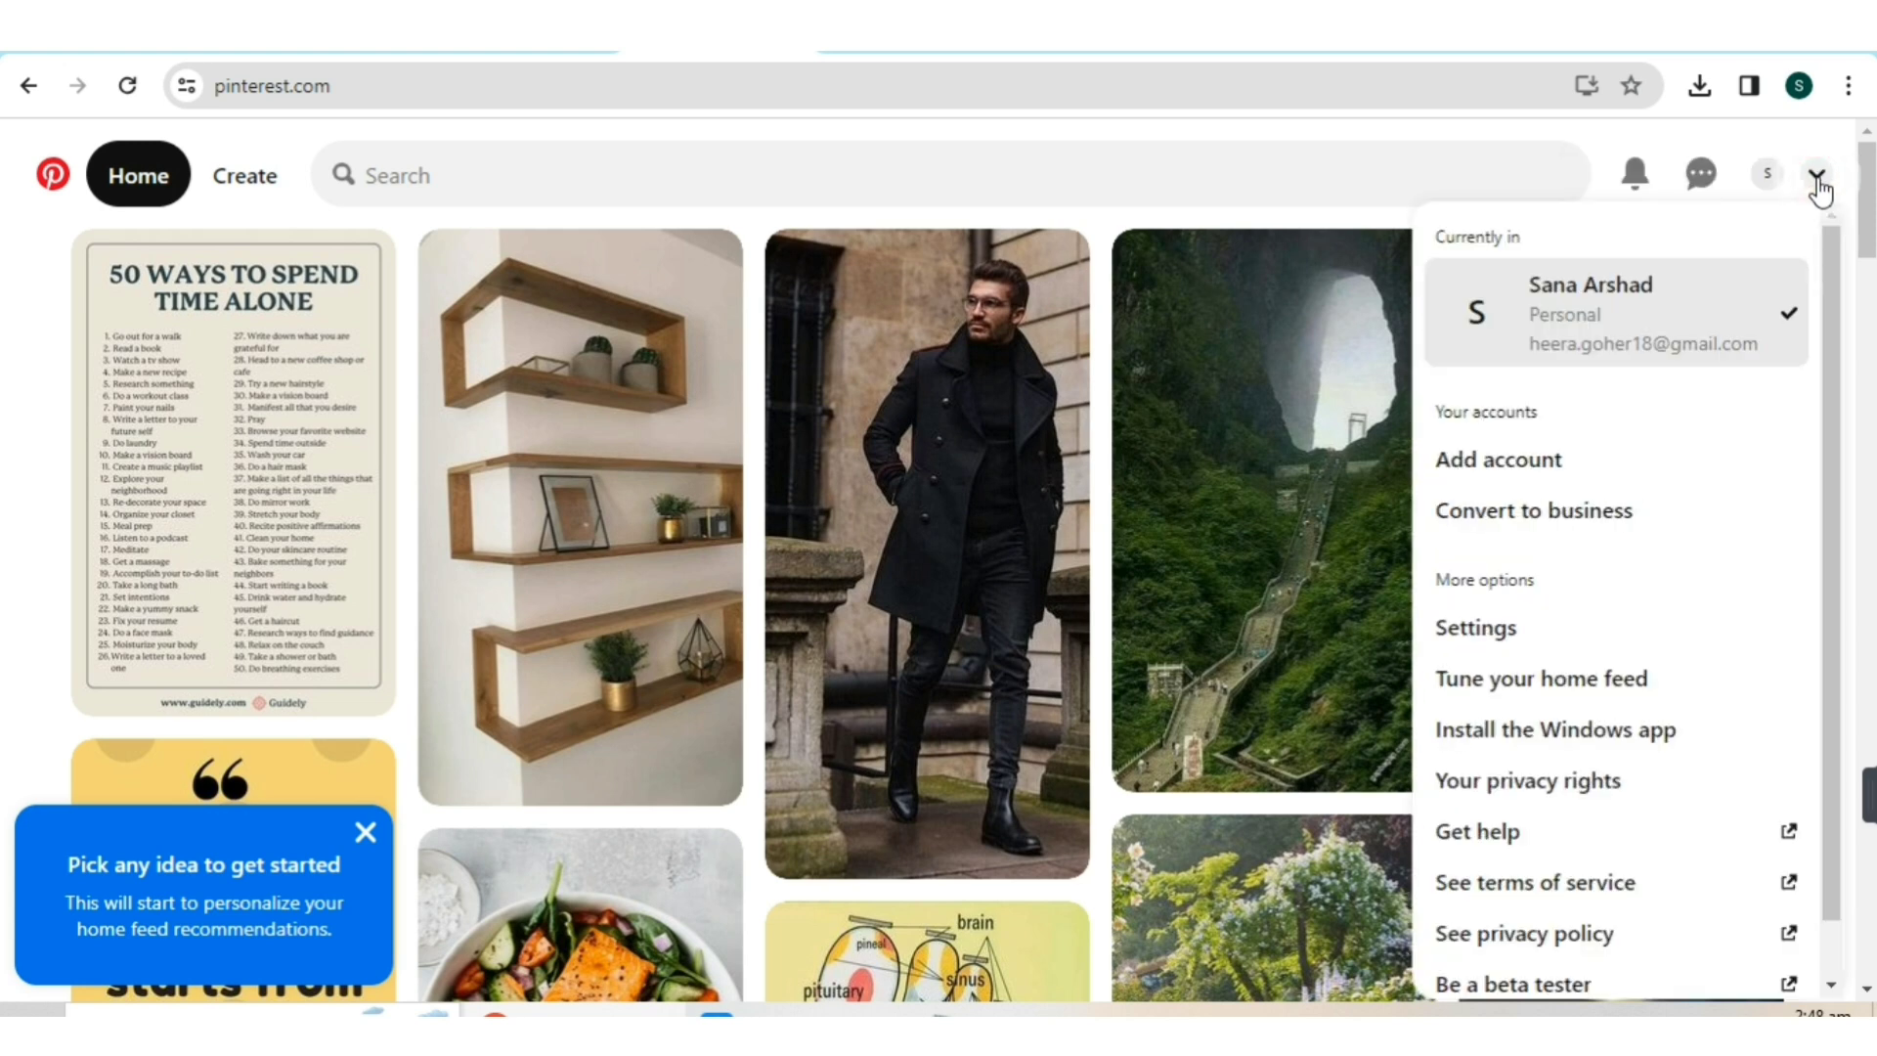
left_click(1531, 525)
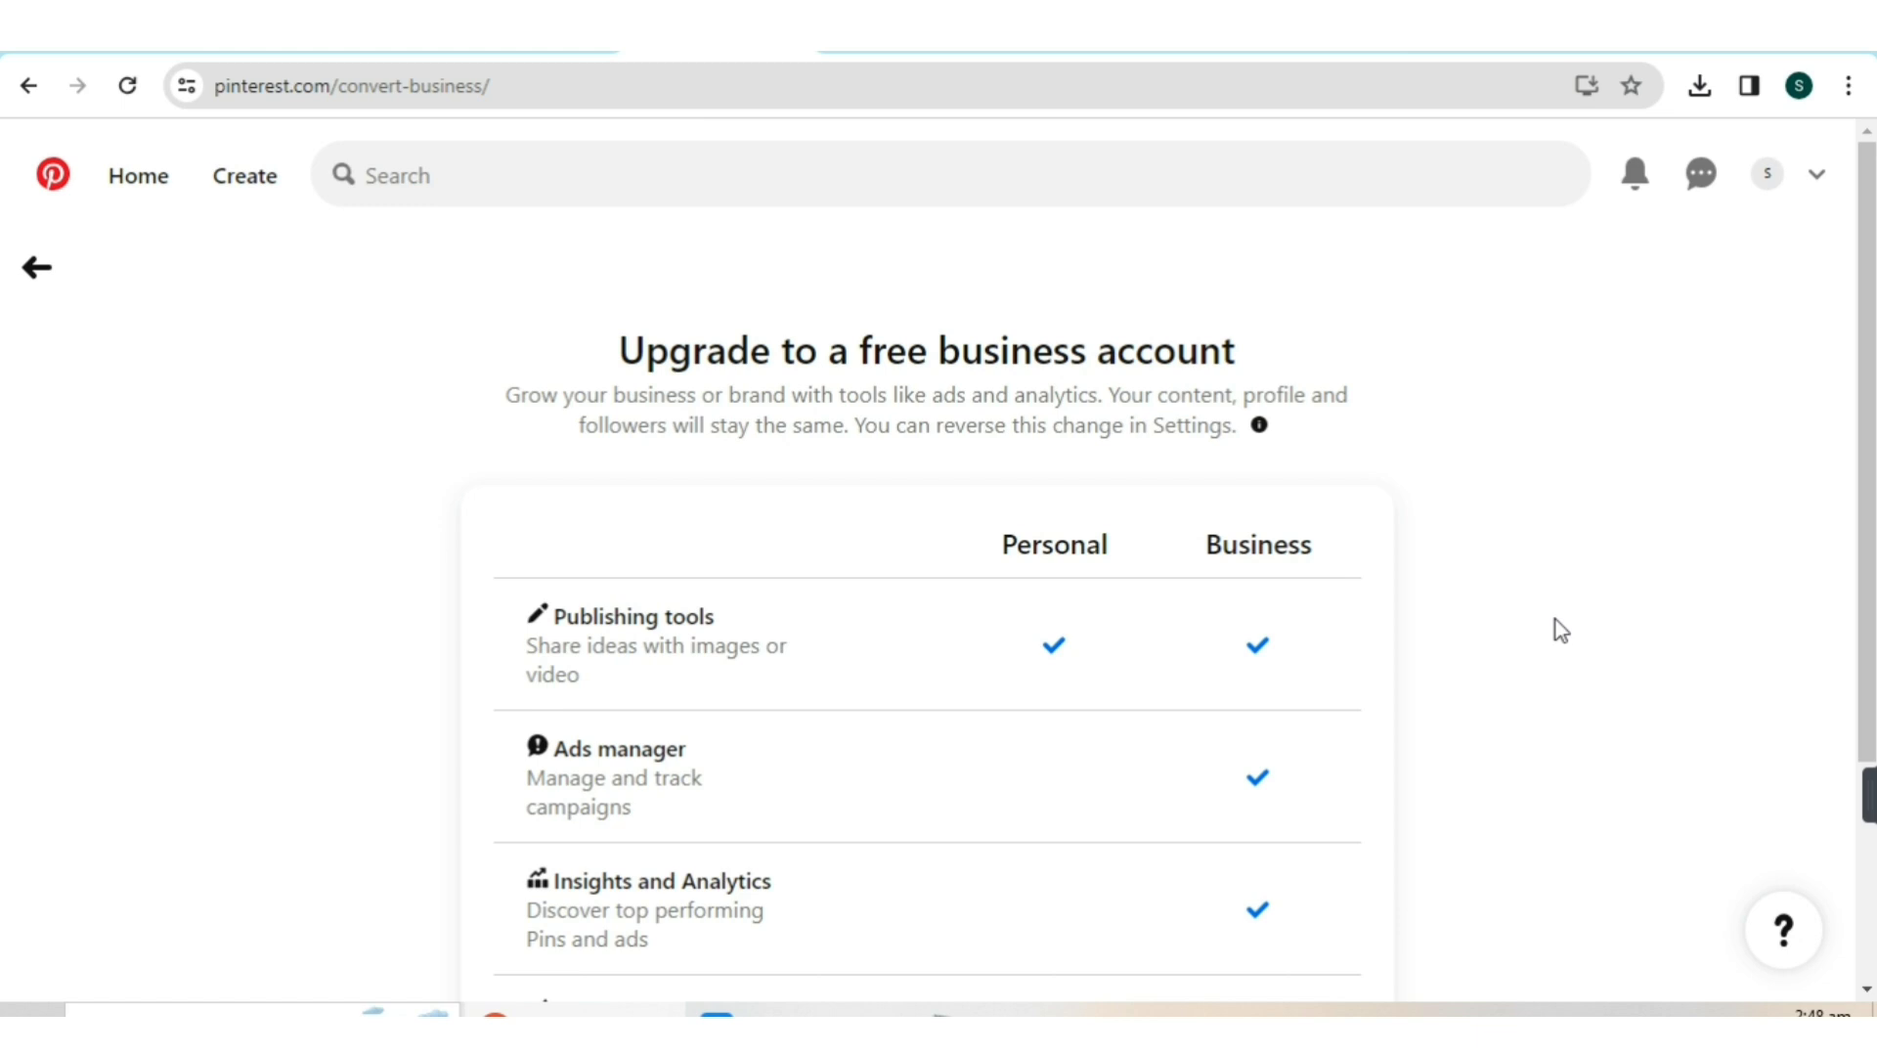
scroll(1202, 508, "down", 3)
left_click(1088, 877)
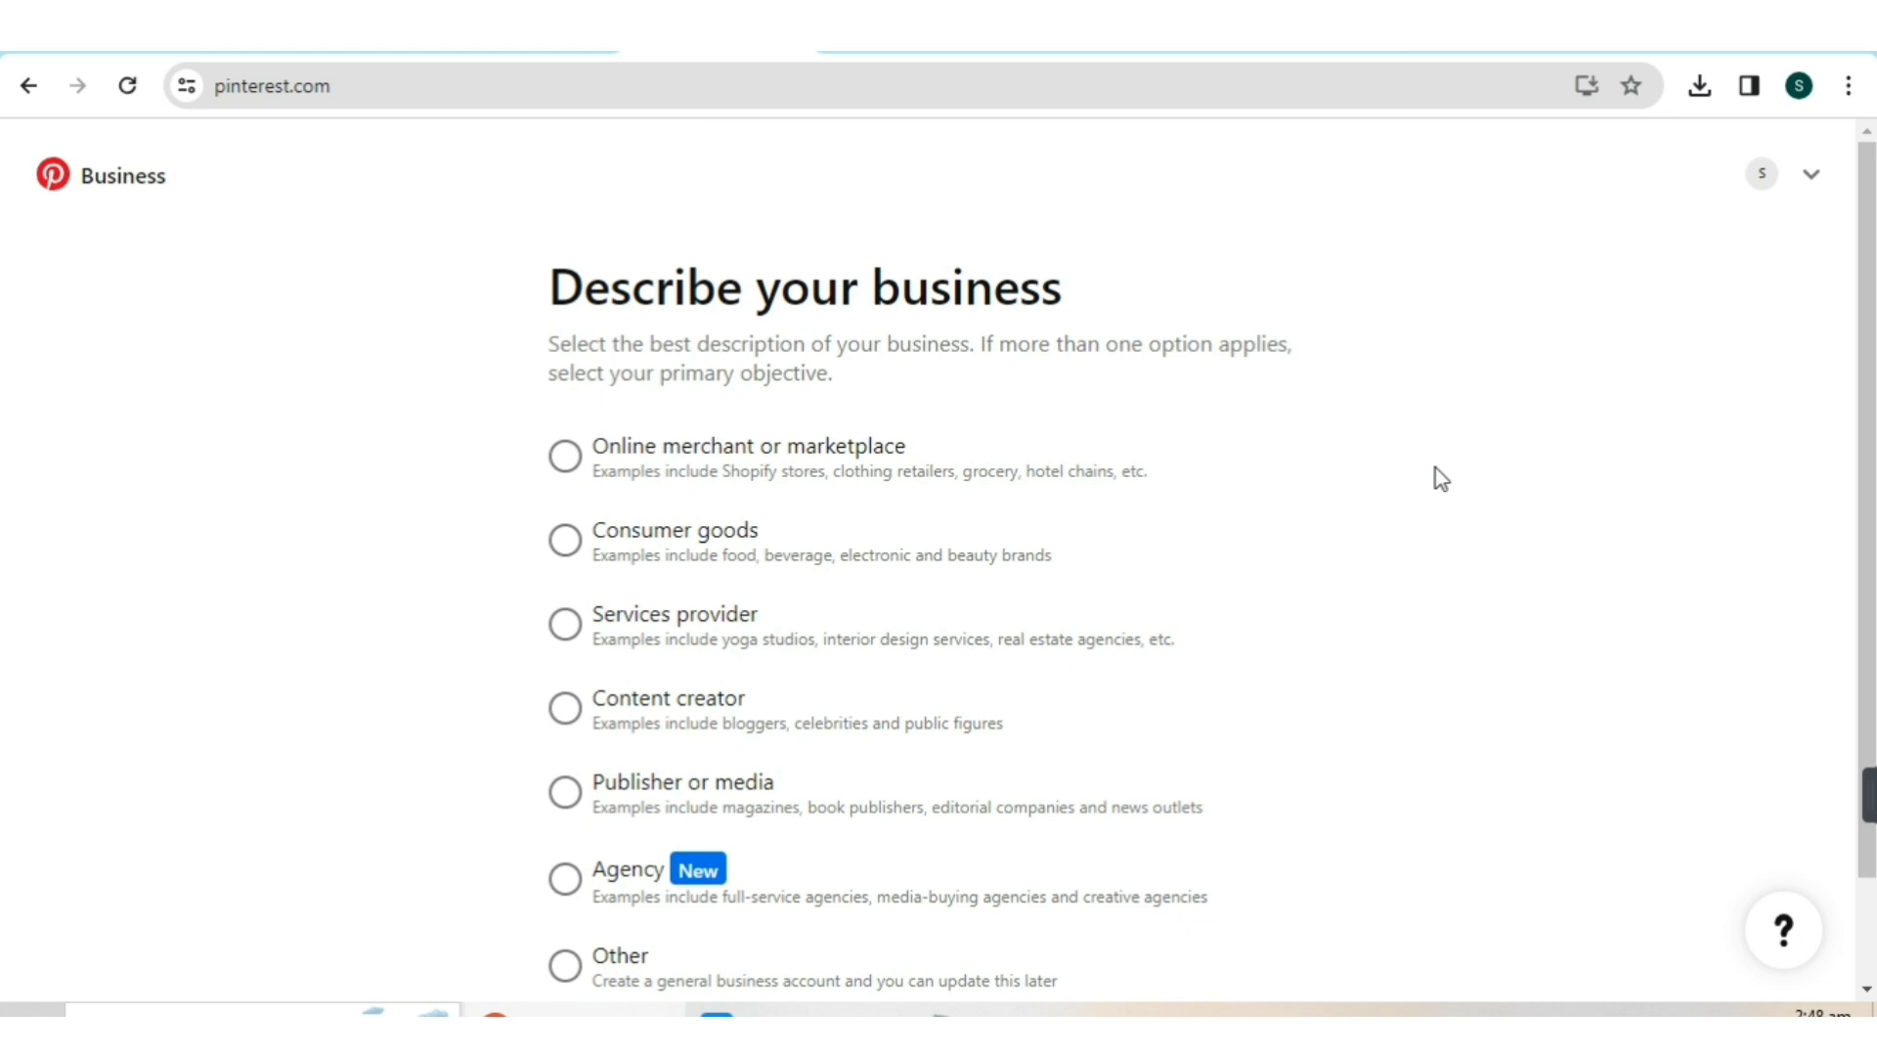
- Review the business descriptions, choose Consumer goods as the business type and continue to the business information
scroll(971, 629, "down", 1)
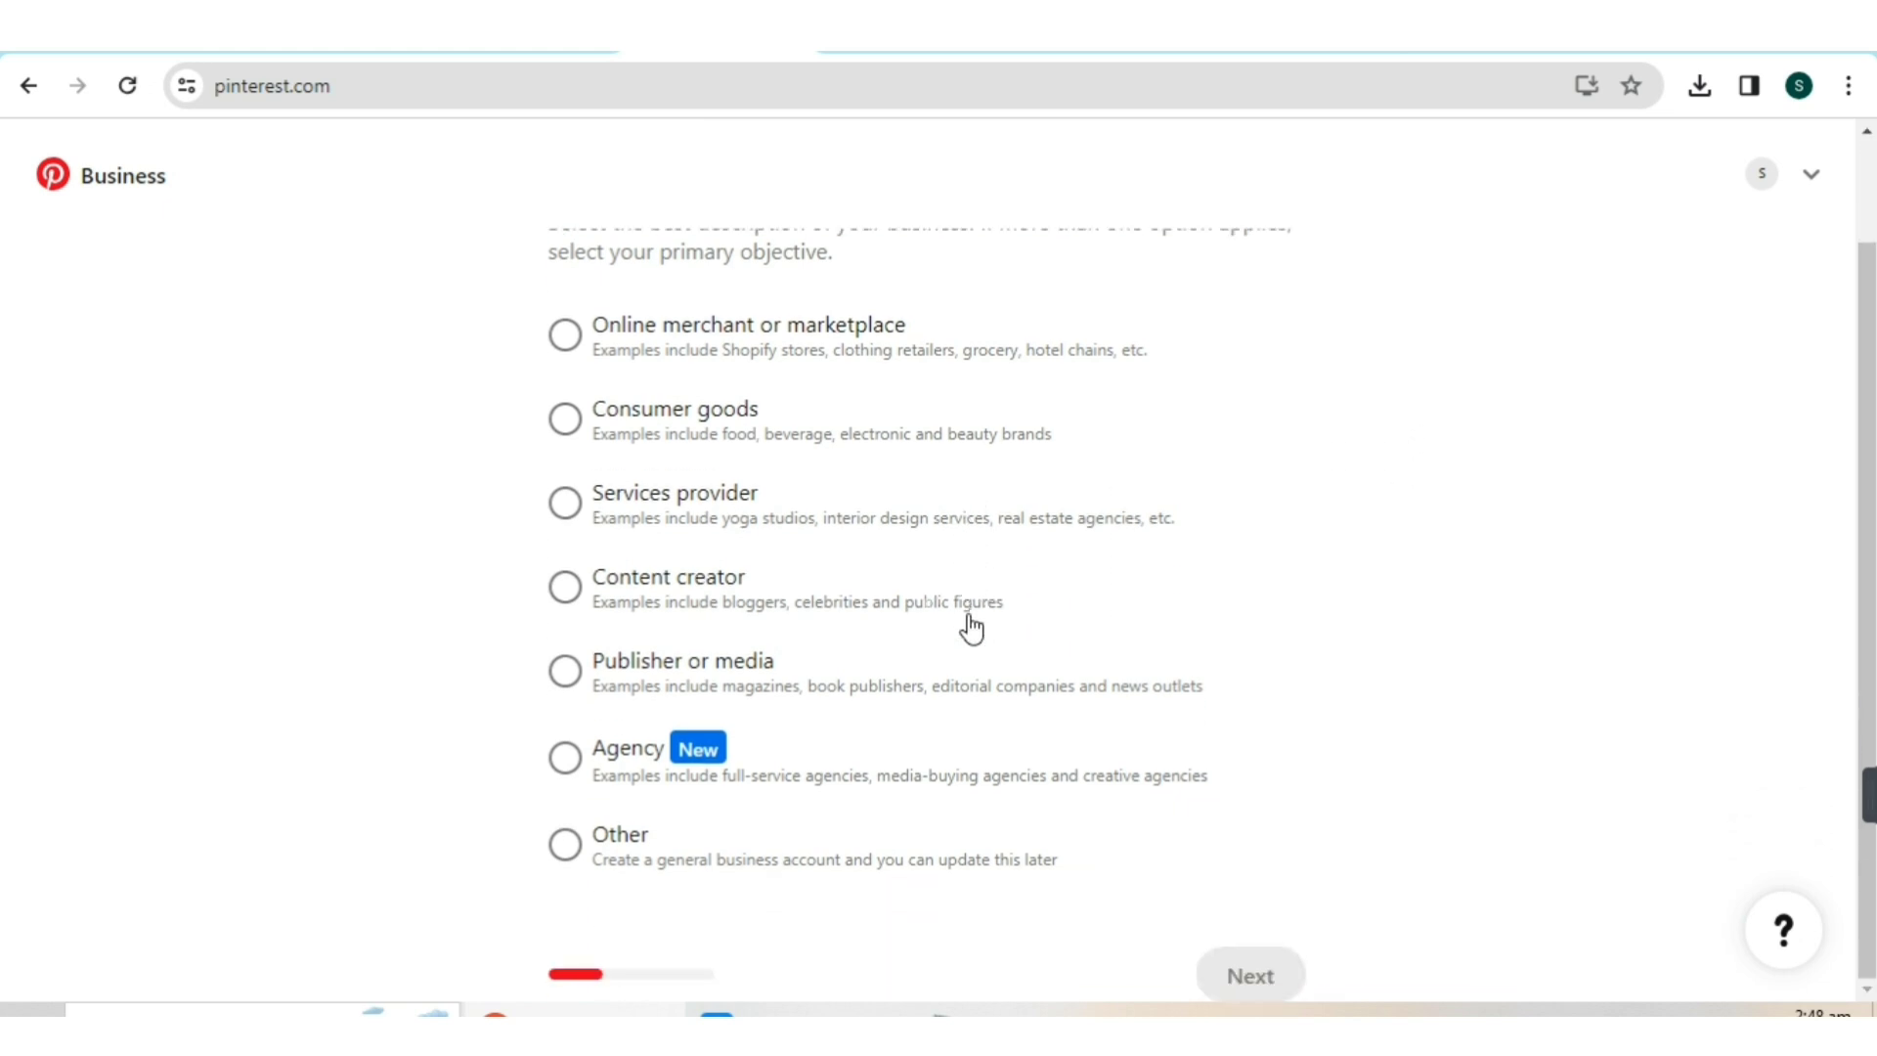
scroll(971, 628, "up", 1)
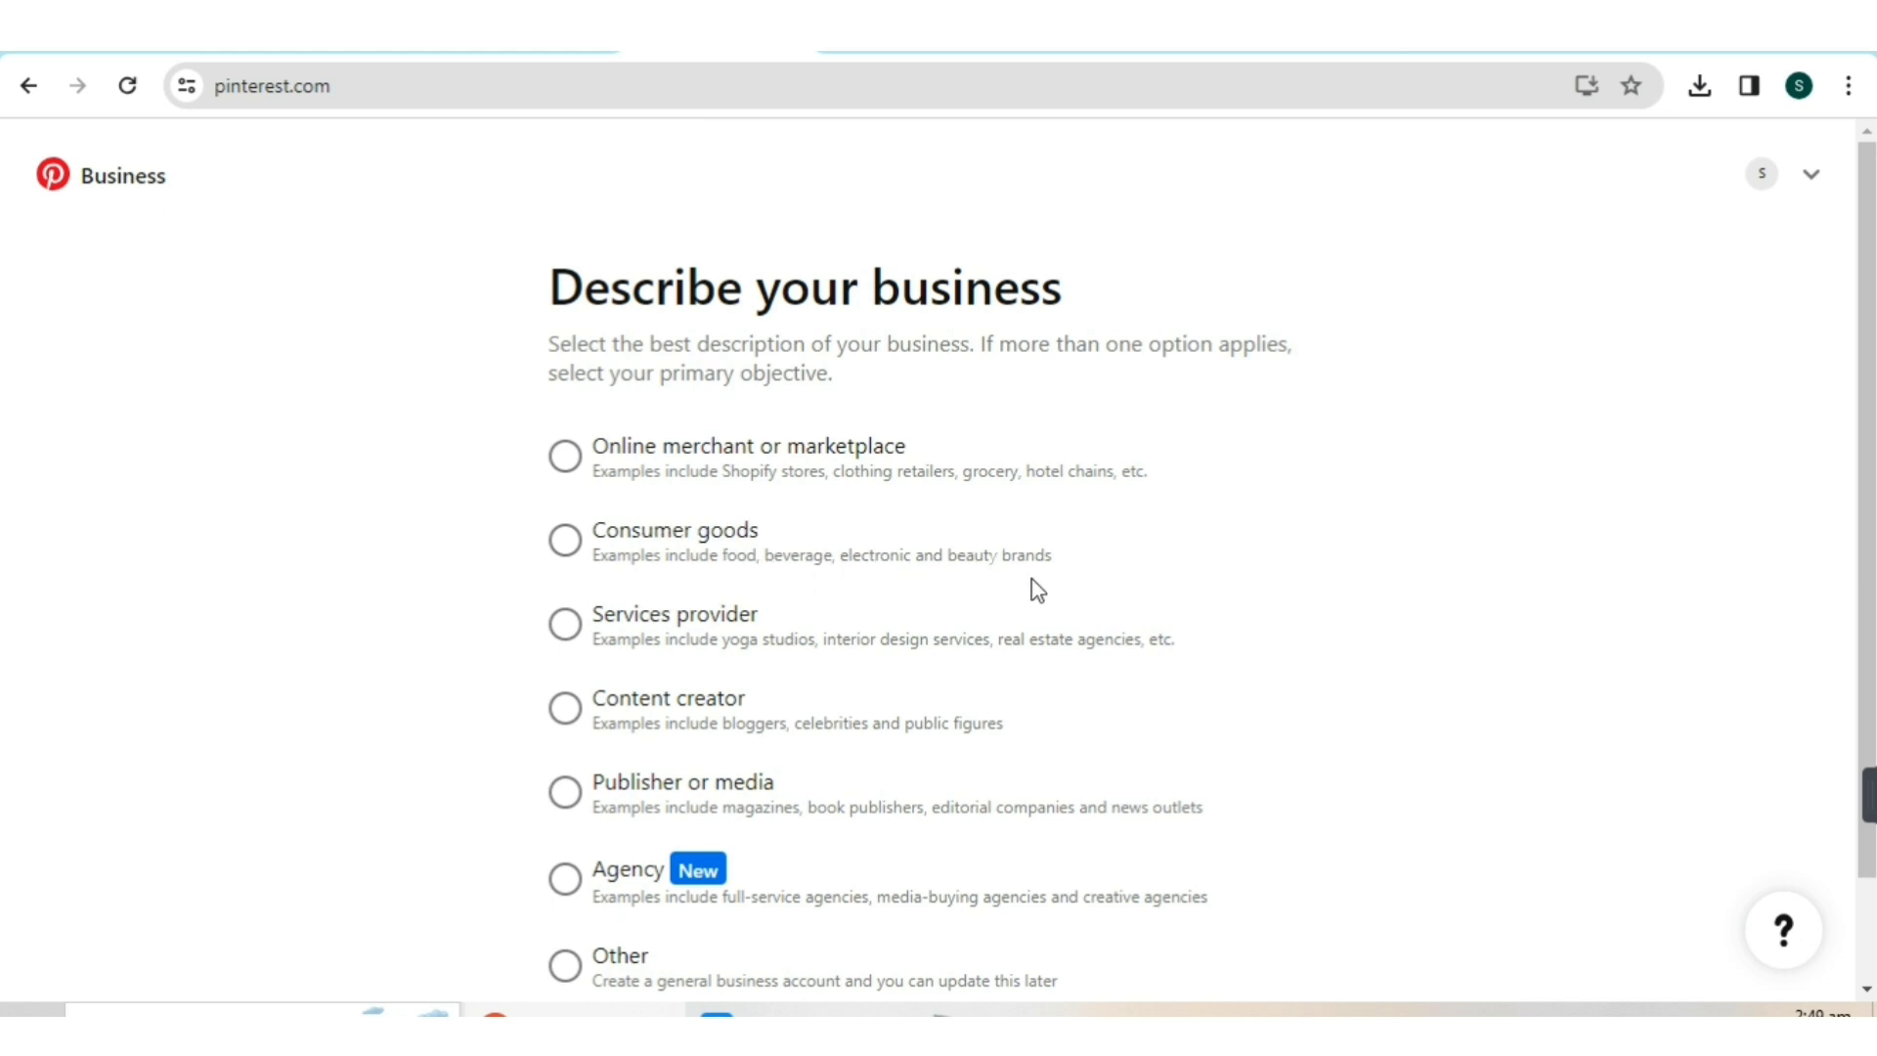
left_click(560, 544)
scroll(1181, 384, "down", 1)
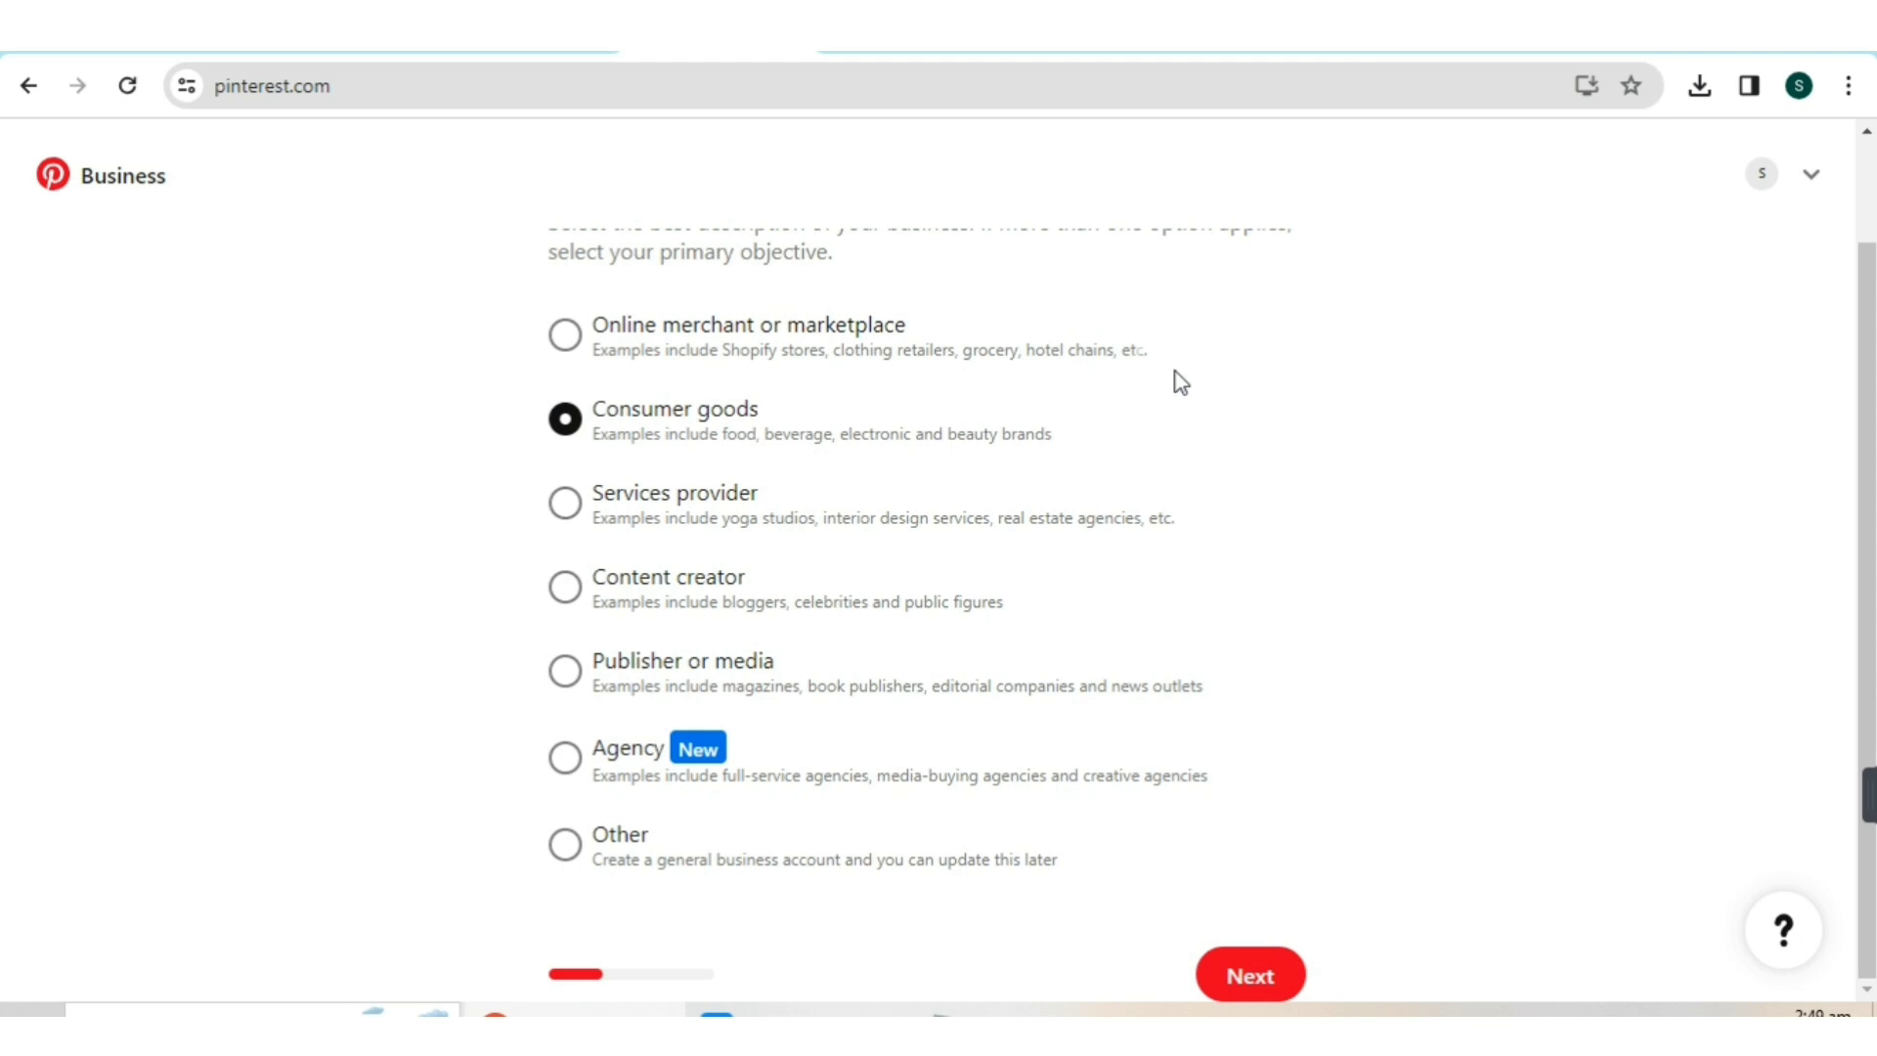
left_click(1261, 983)
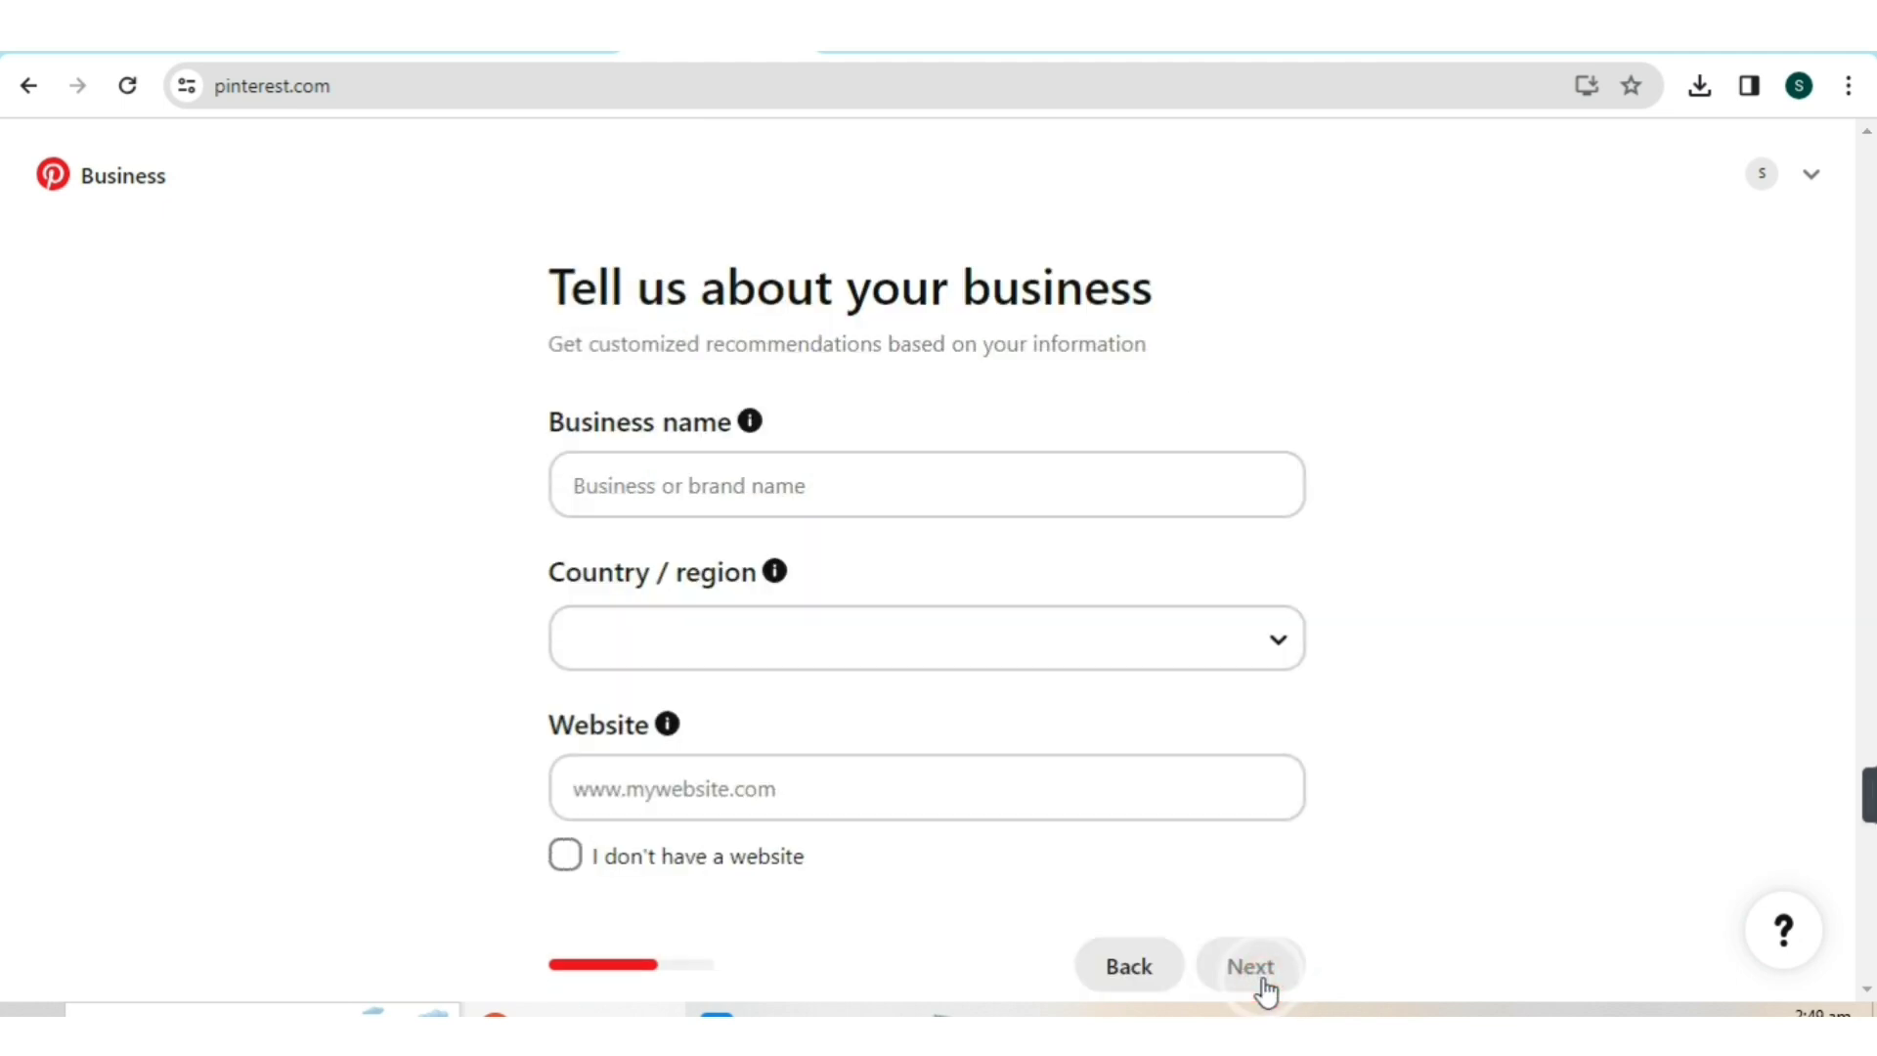
- Enter Keto Diets as the business name, correcting the misspelled second word
left_click(720, 480)
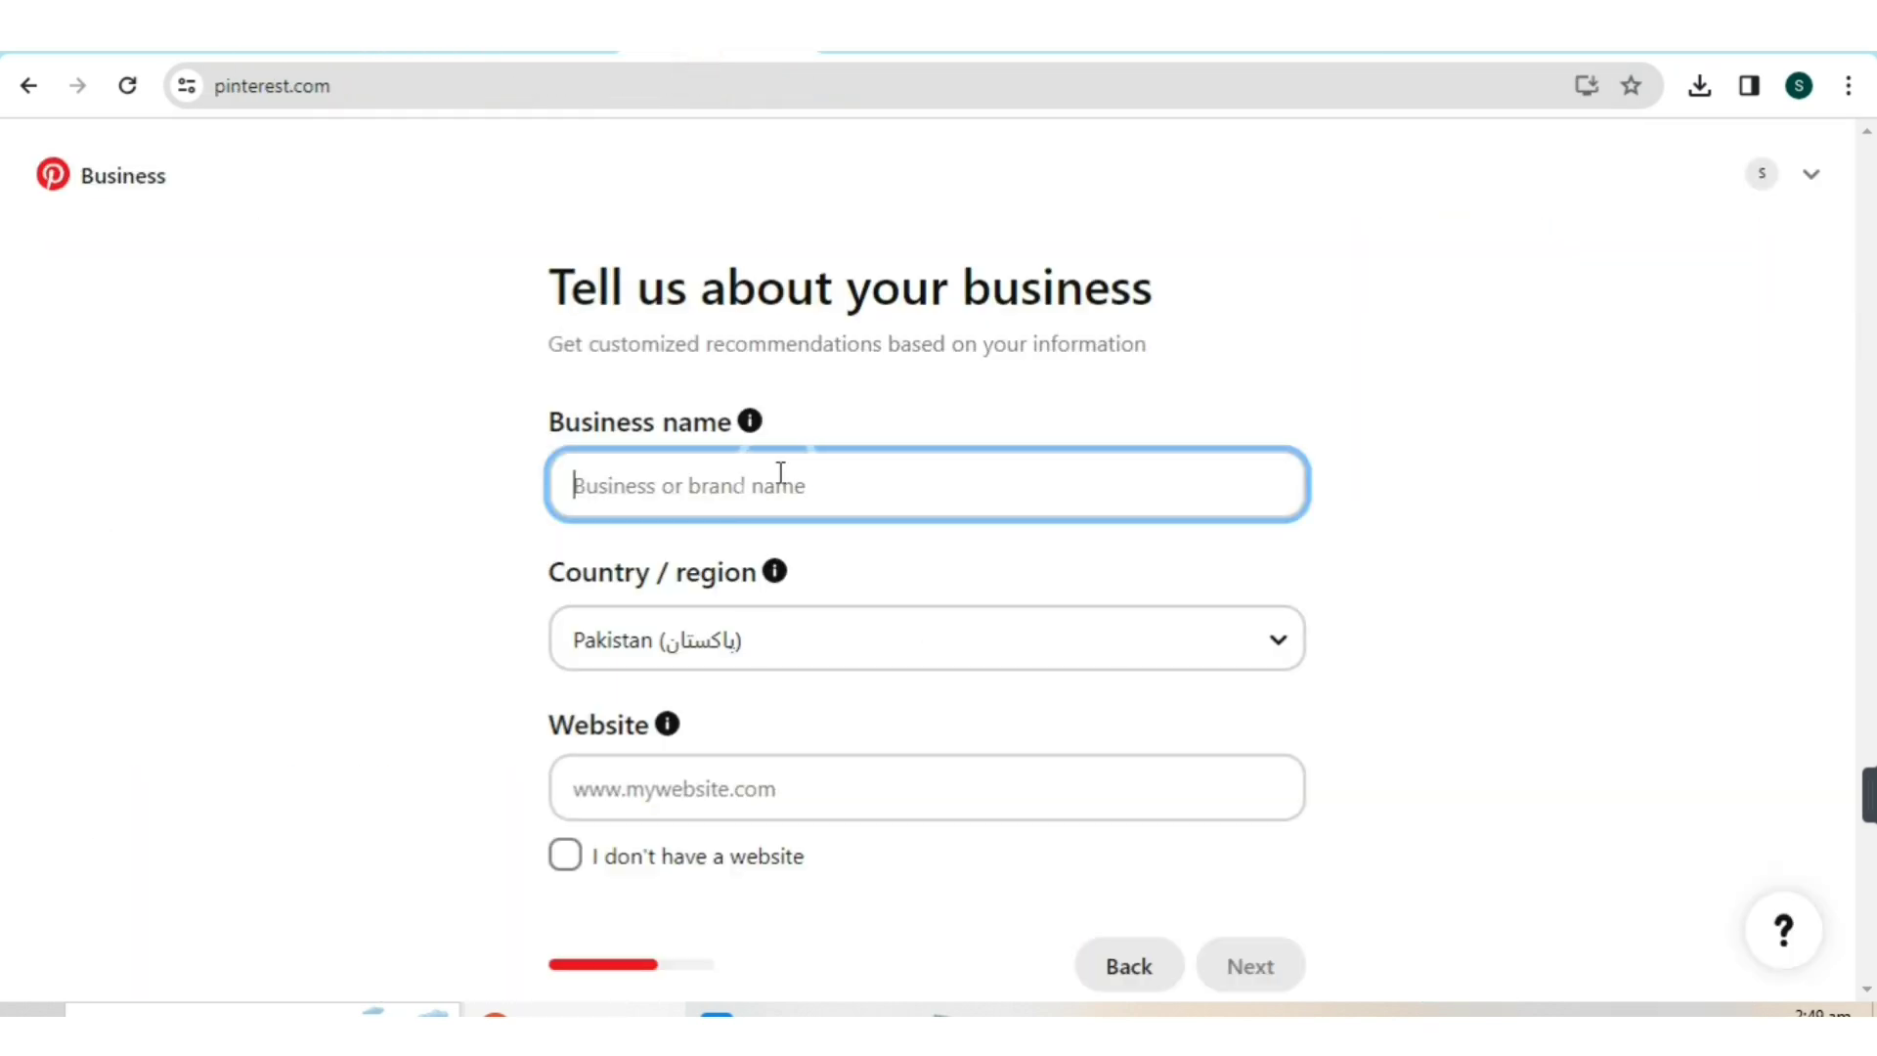
type("K")
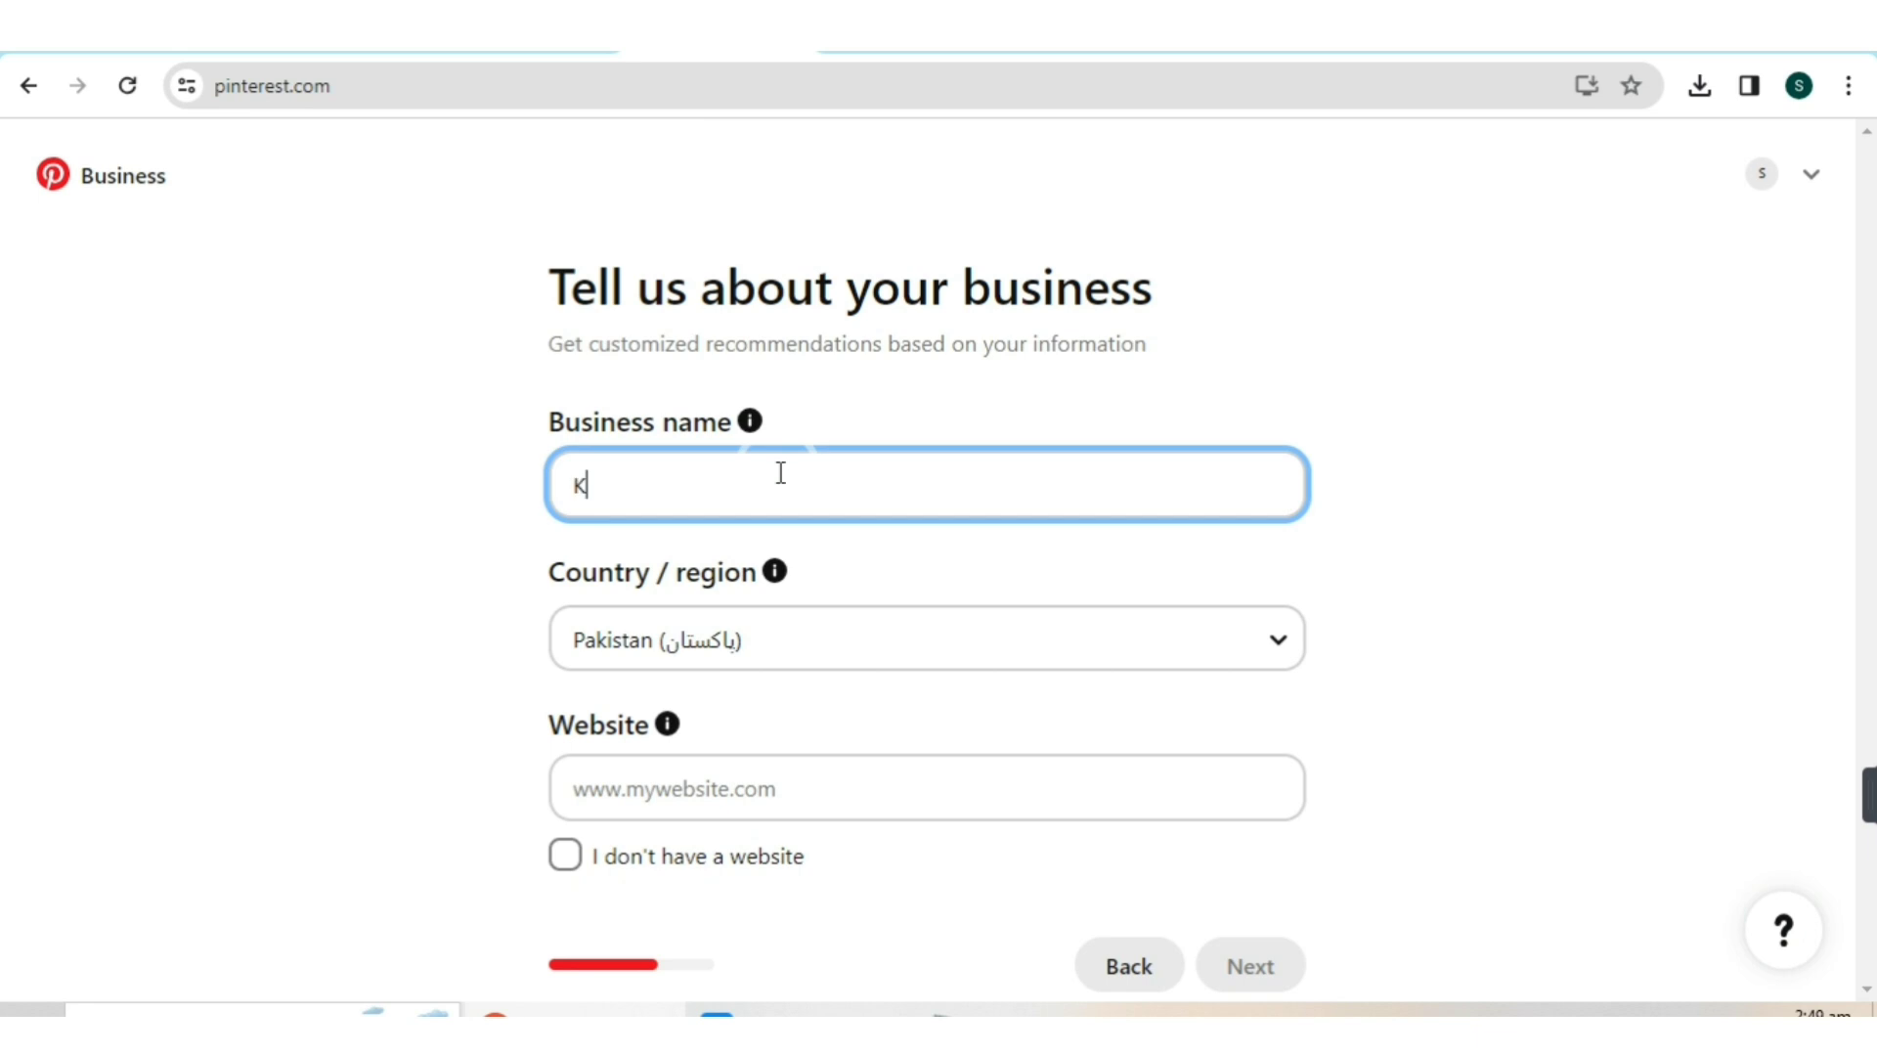
type("eto Dites")
right_click(658, 488)
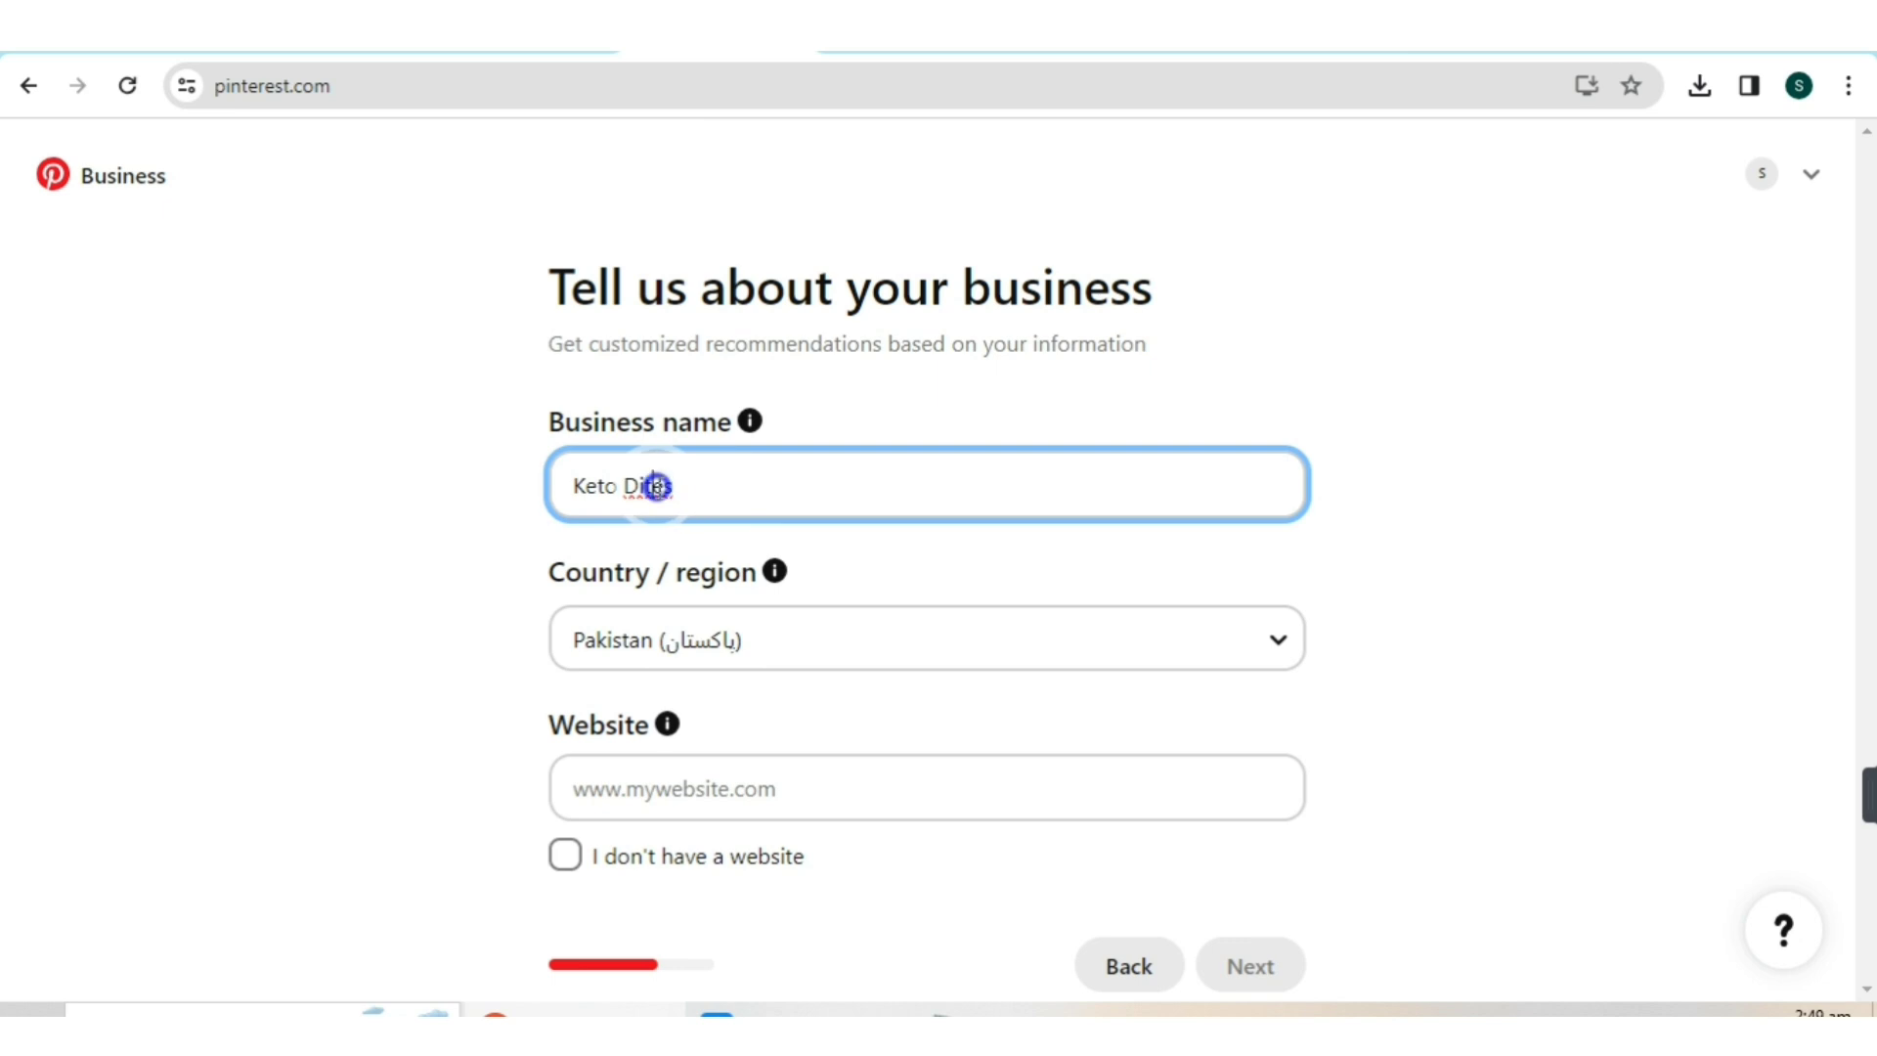
left_click(671, 518)
- Set the country to United States, declare that there is no website and continue to the additional details
left_click(1289, 647)
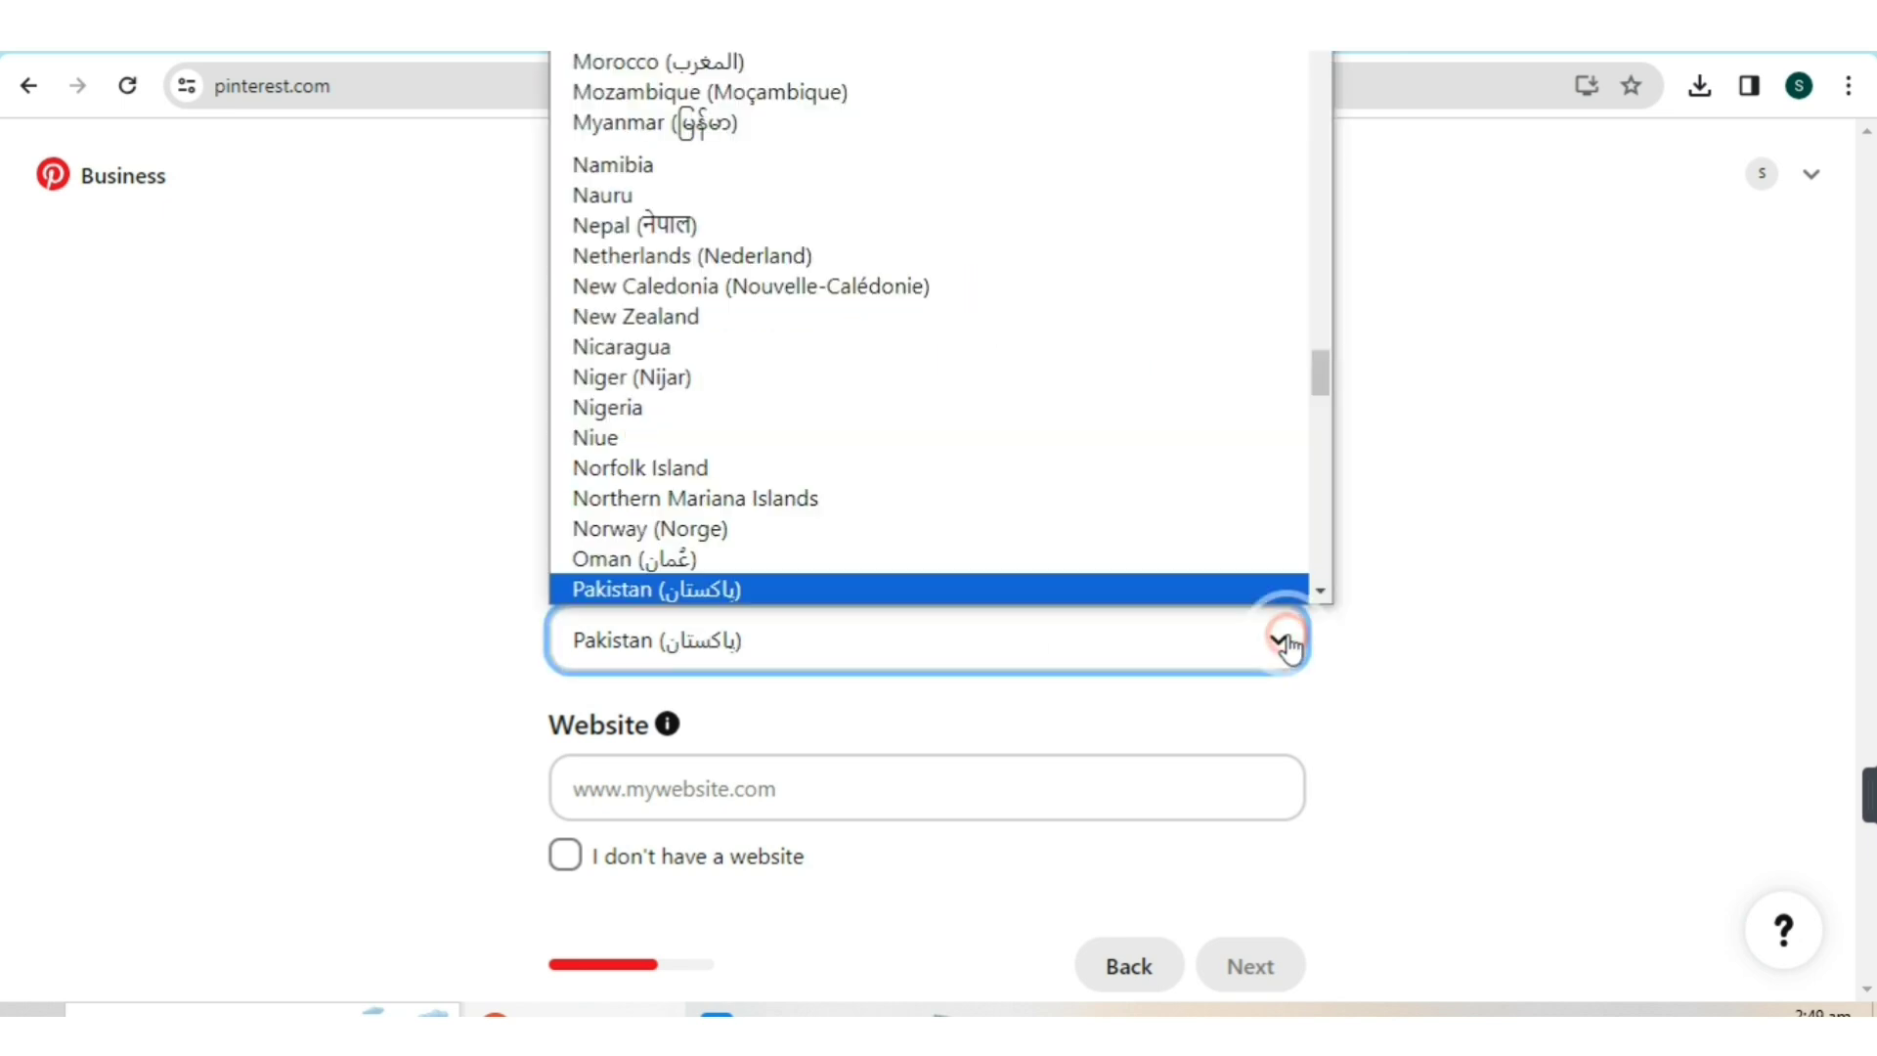
scroll(942, 431, "down", 15)
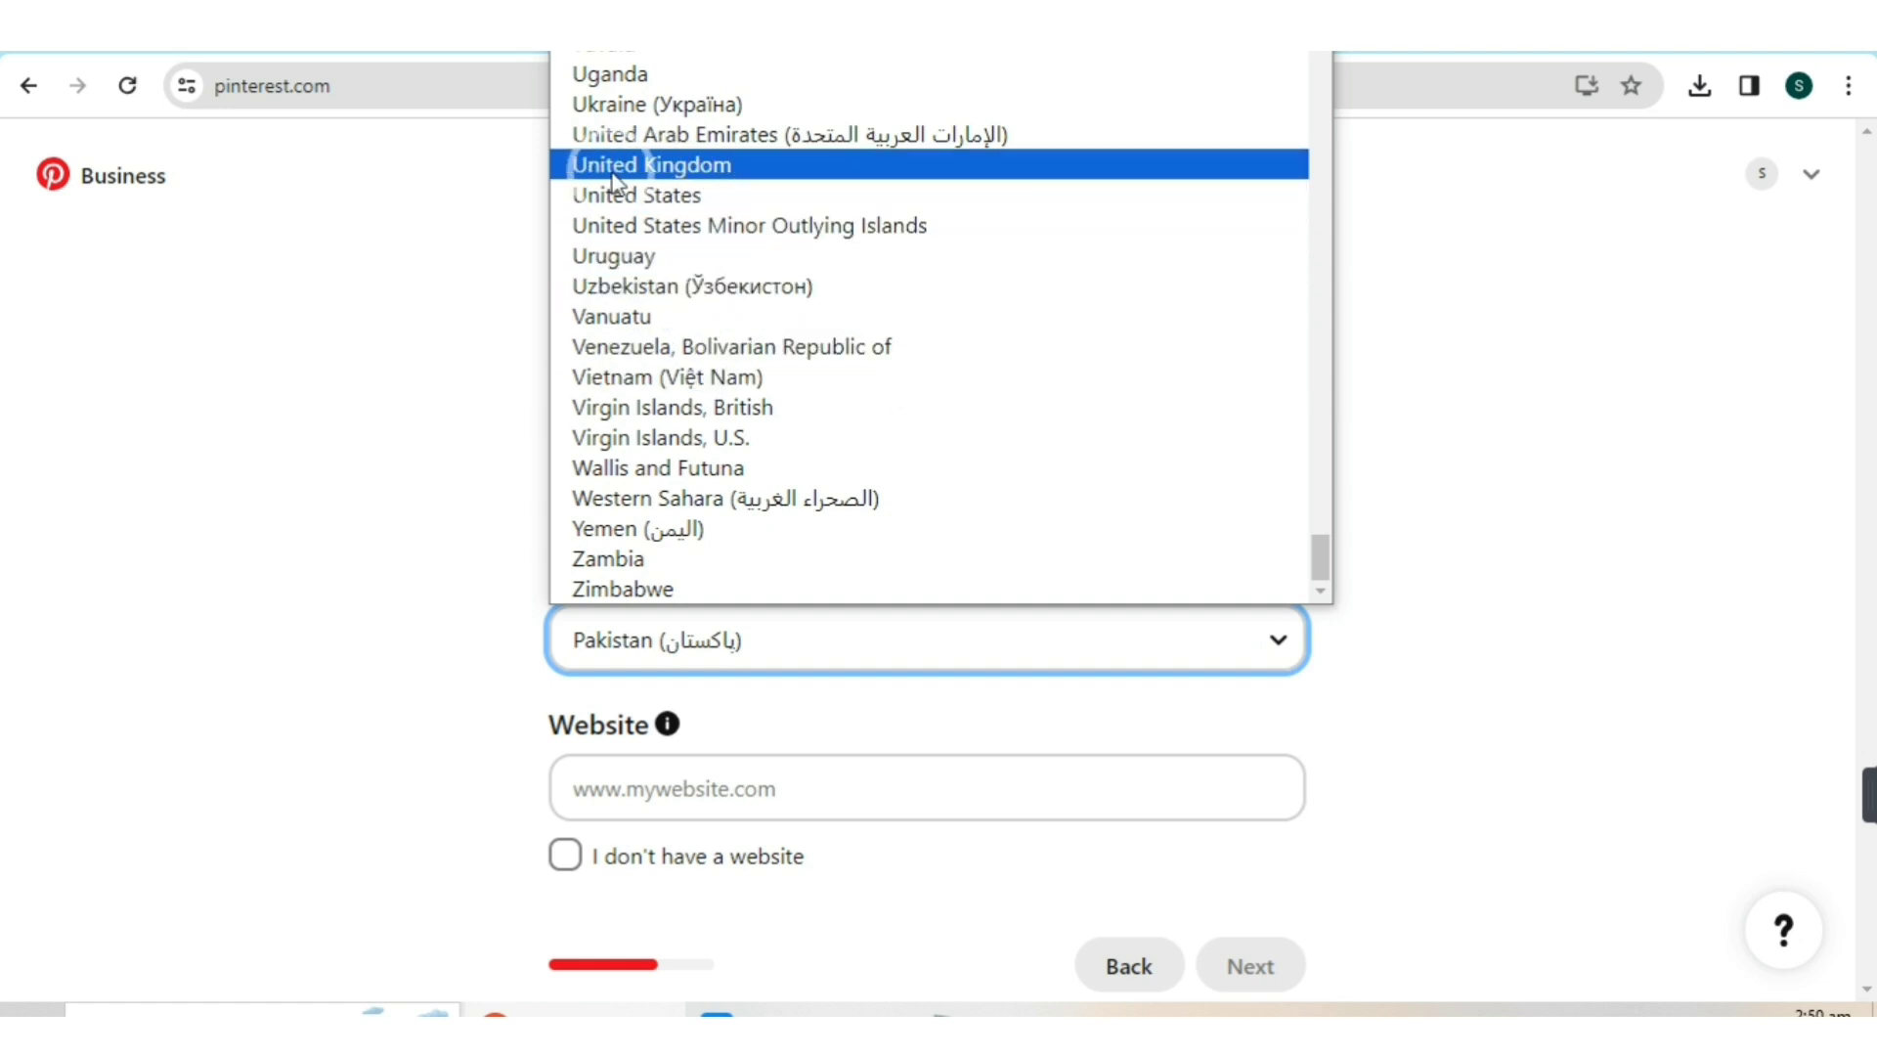
left_click(667, 201)
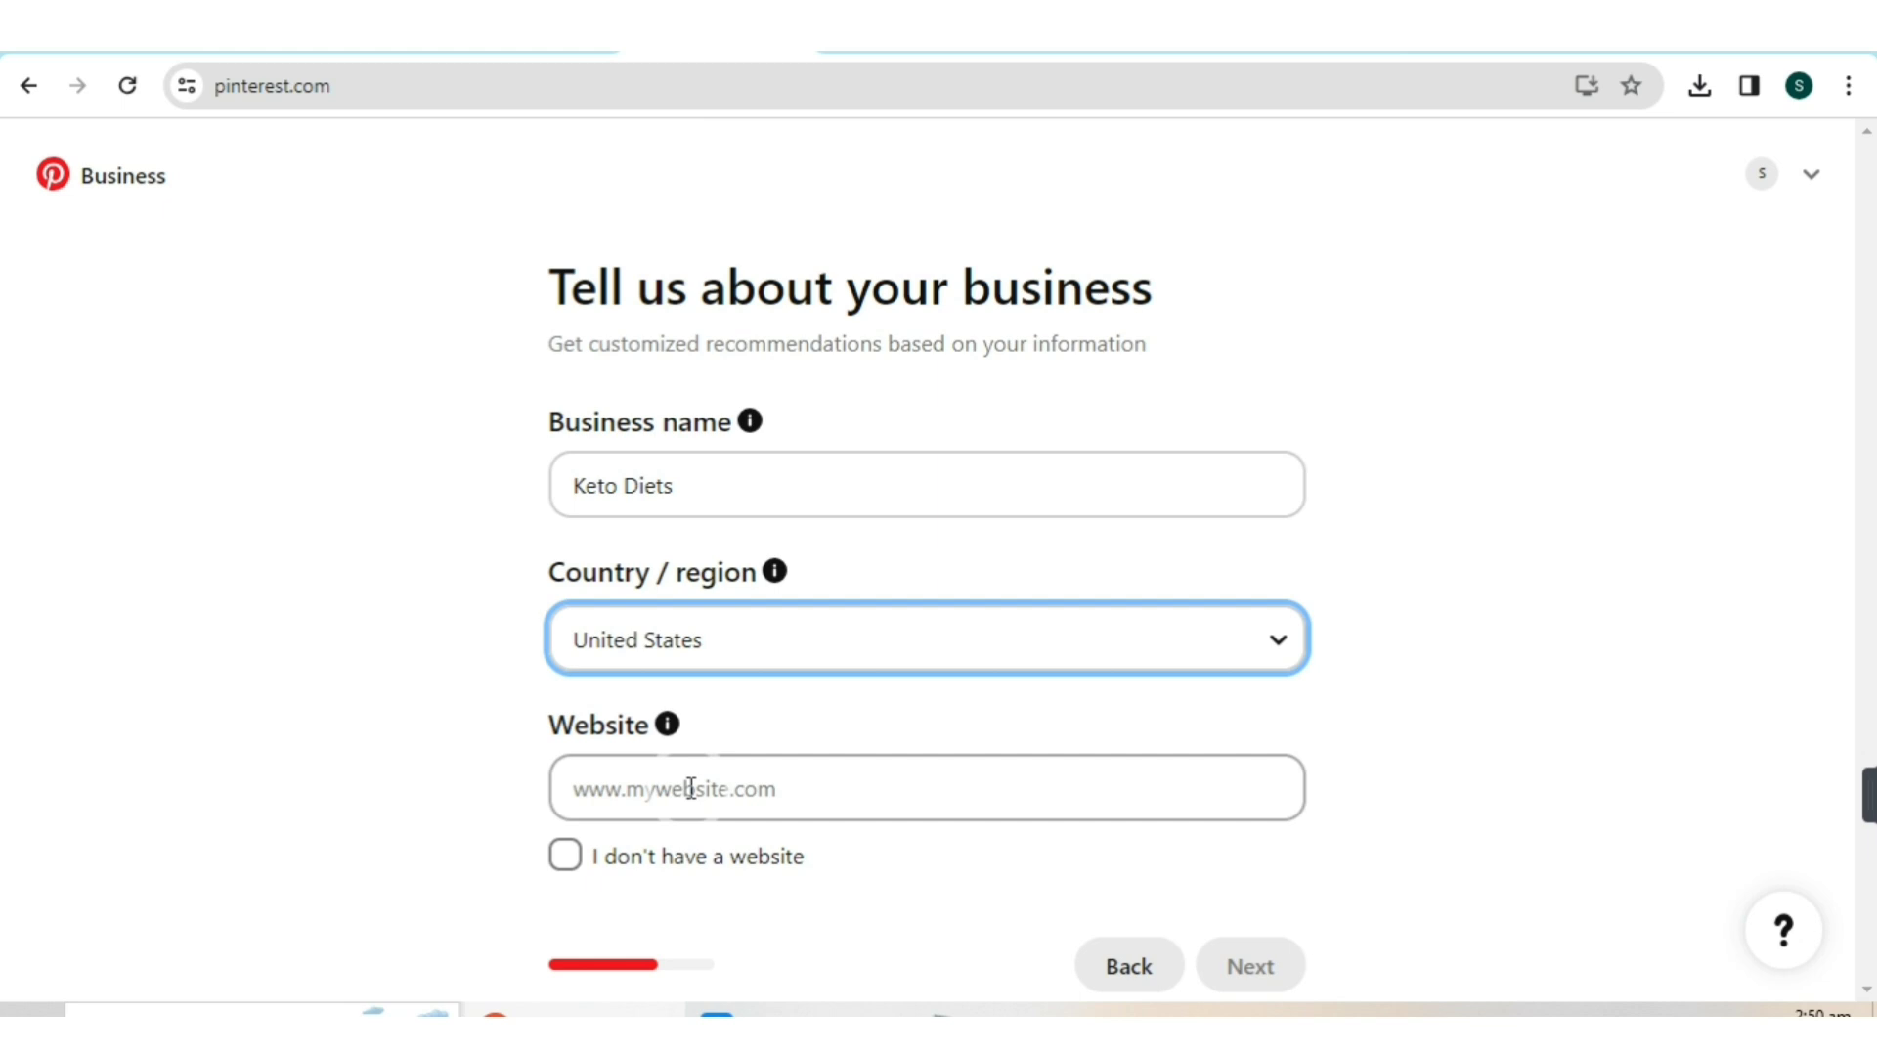
left_click(567, 863)
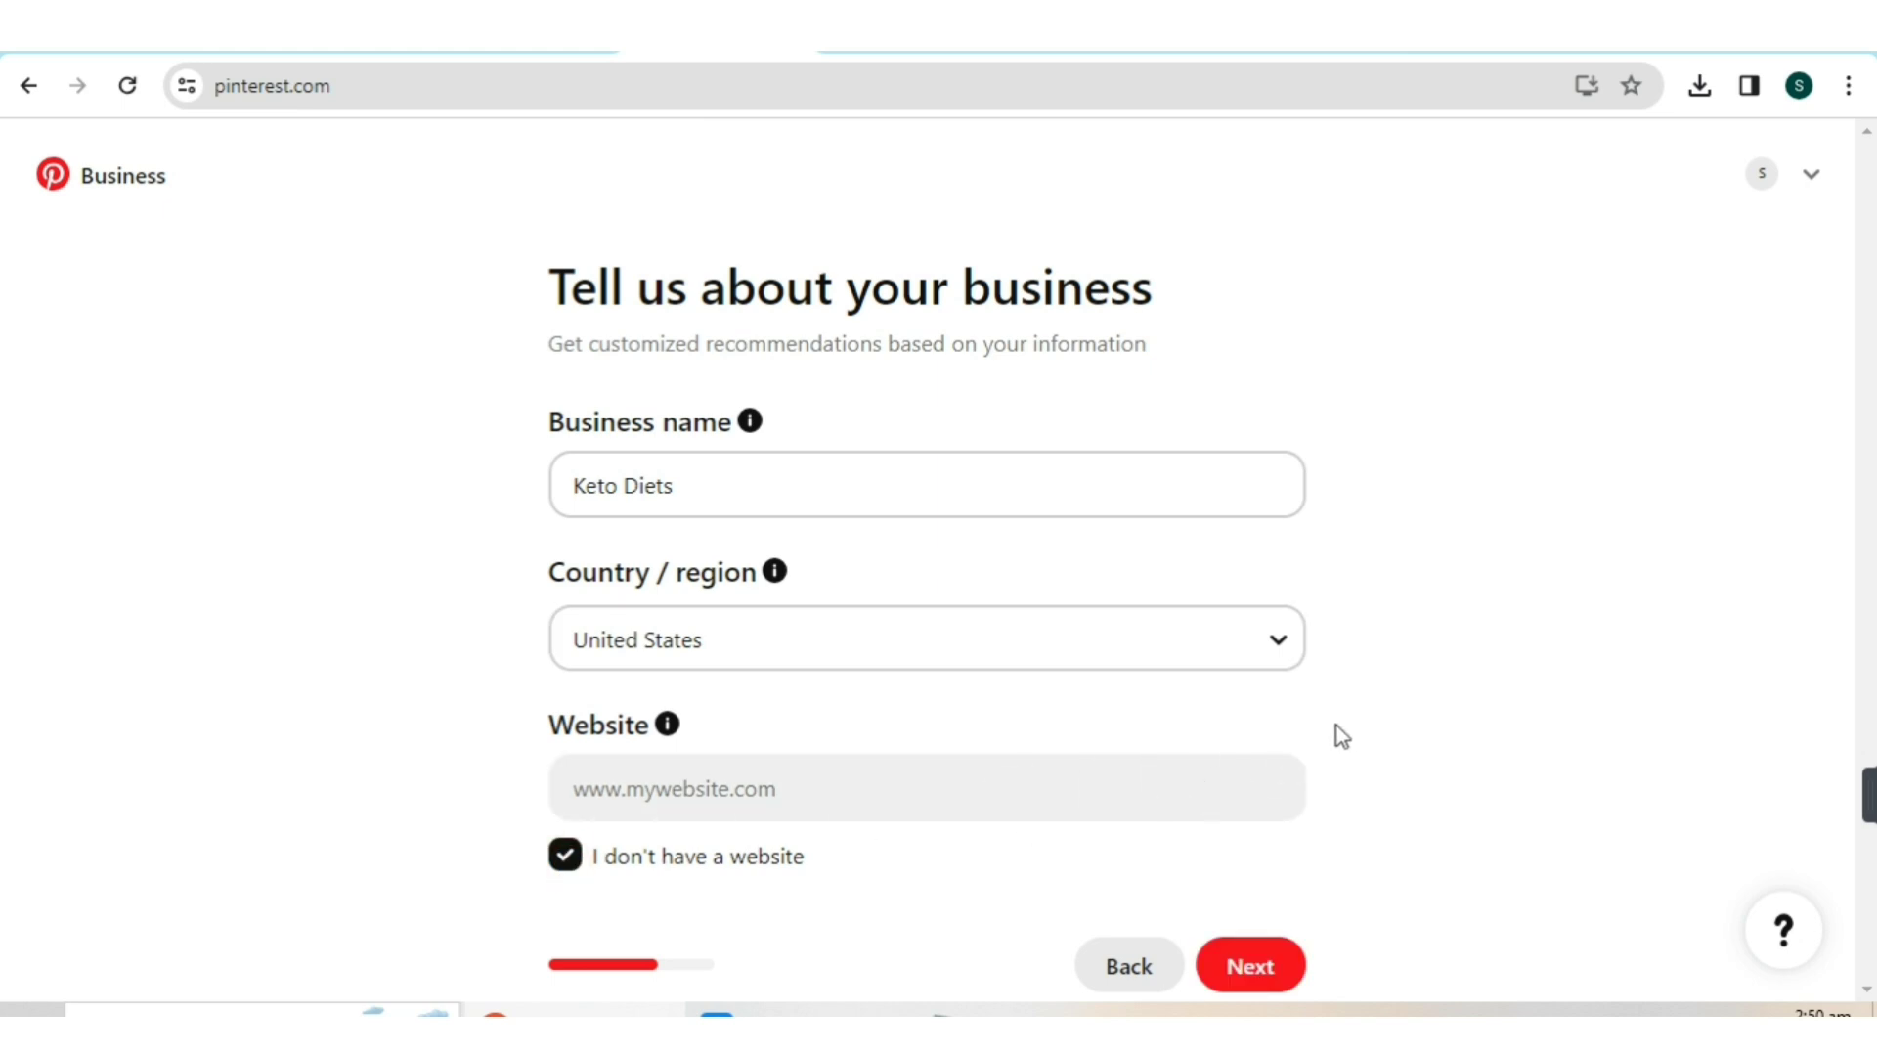
left_click(1253, 977)
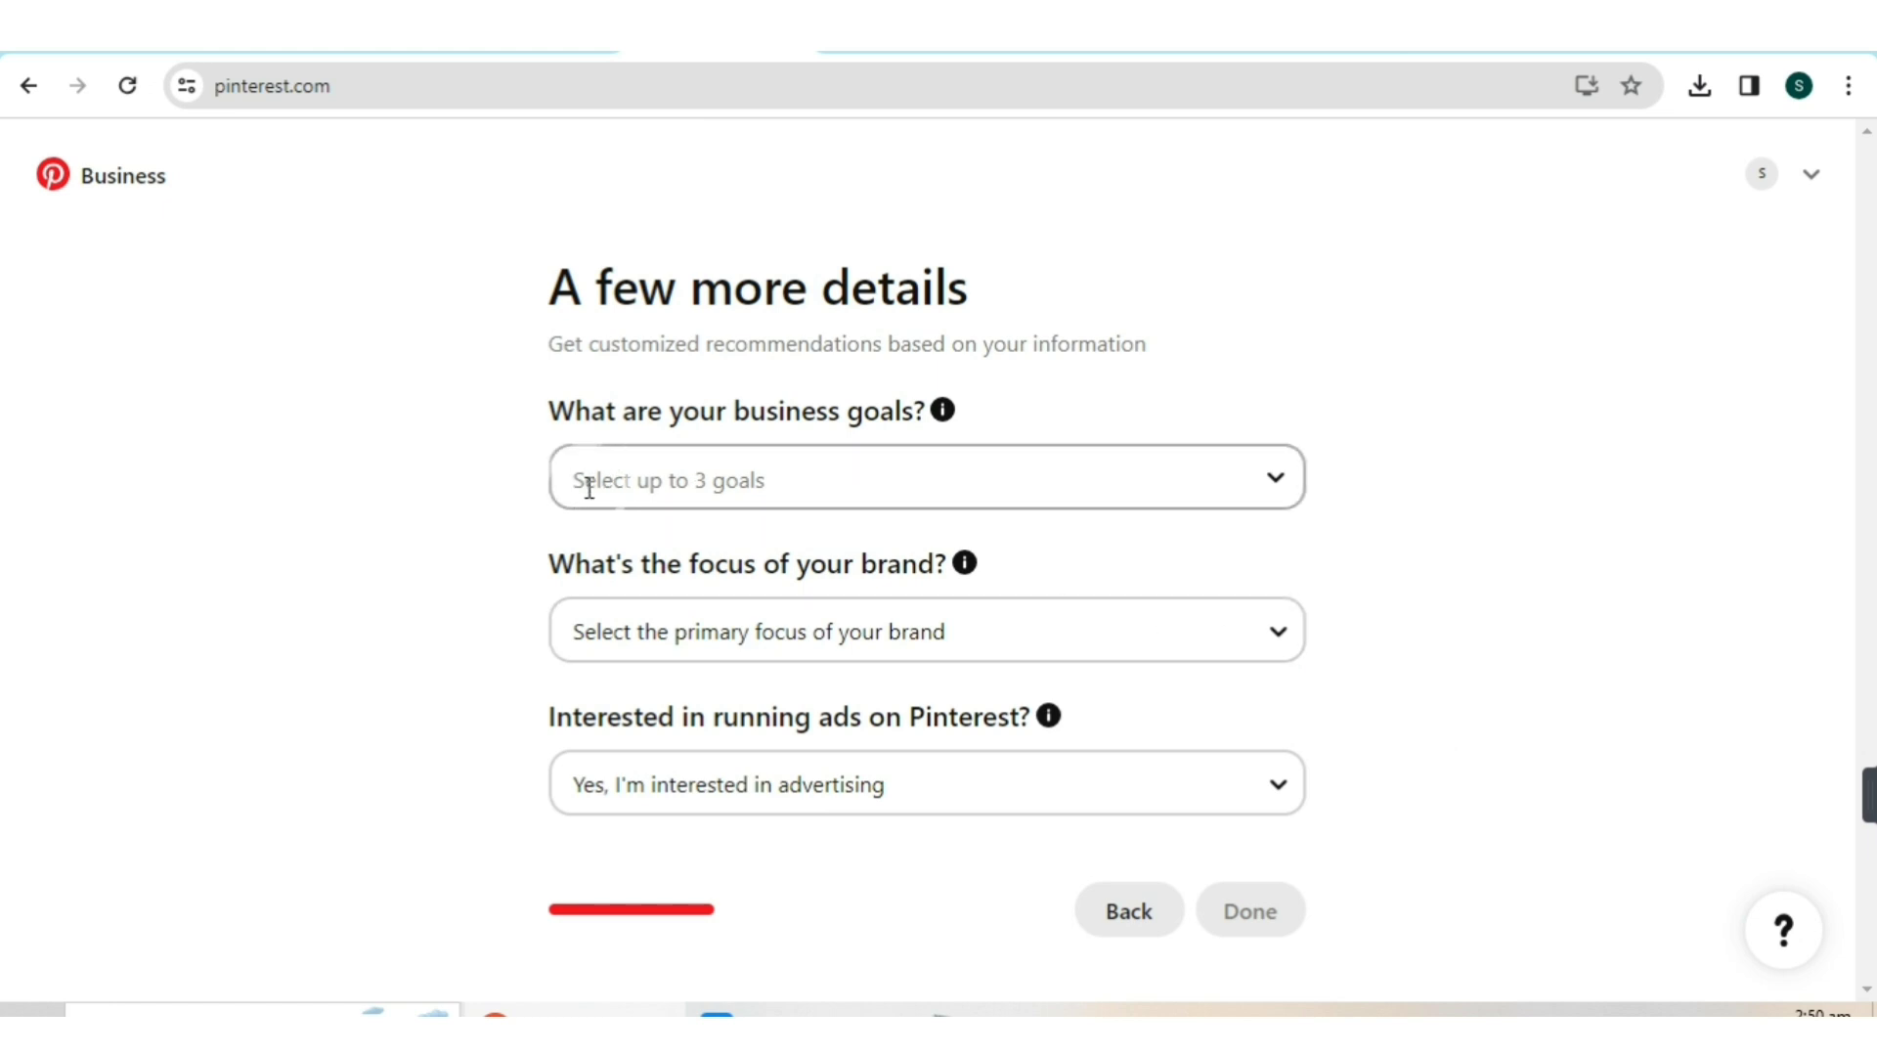
- Set the business goal to Increase online sales and the brand focus to Health and fitness, and complete the business setup
left_click(1284, 489)
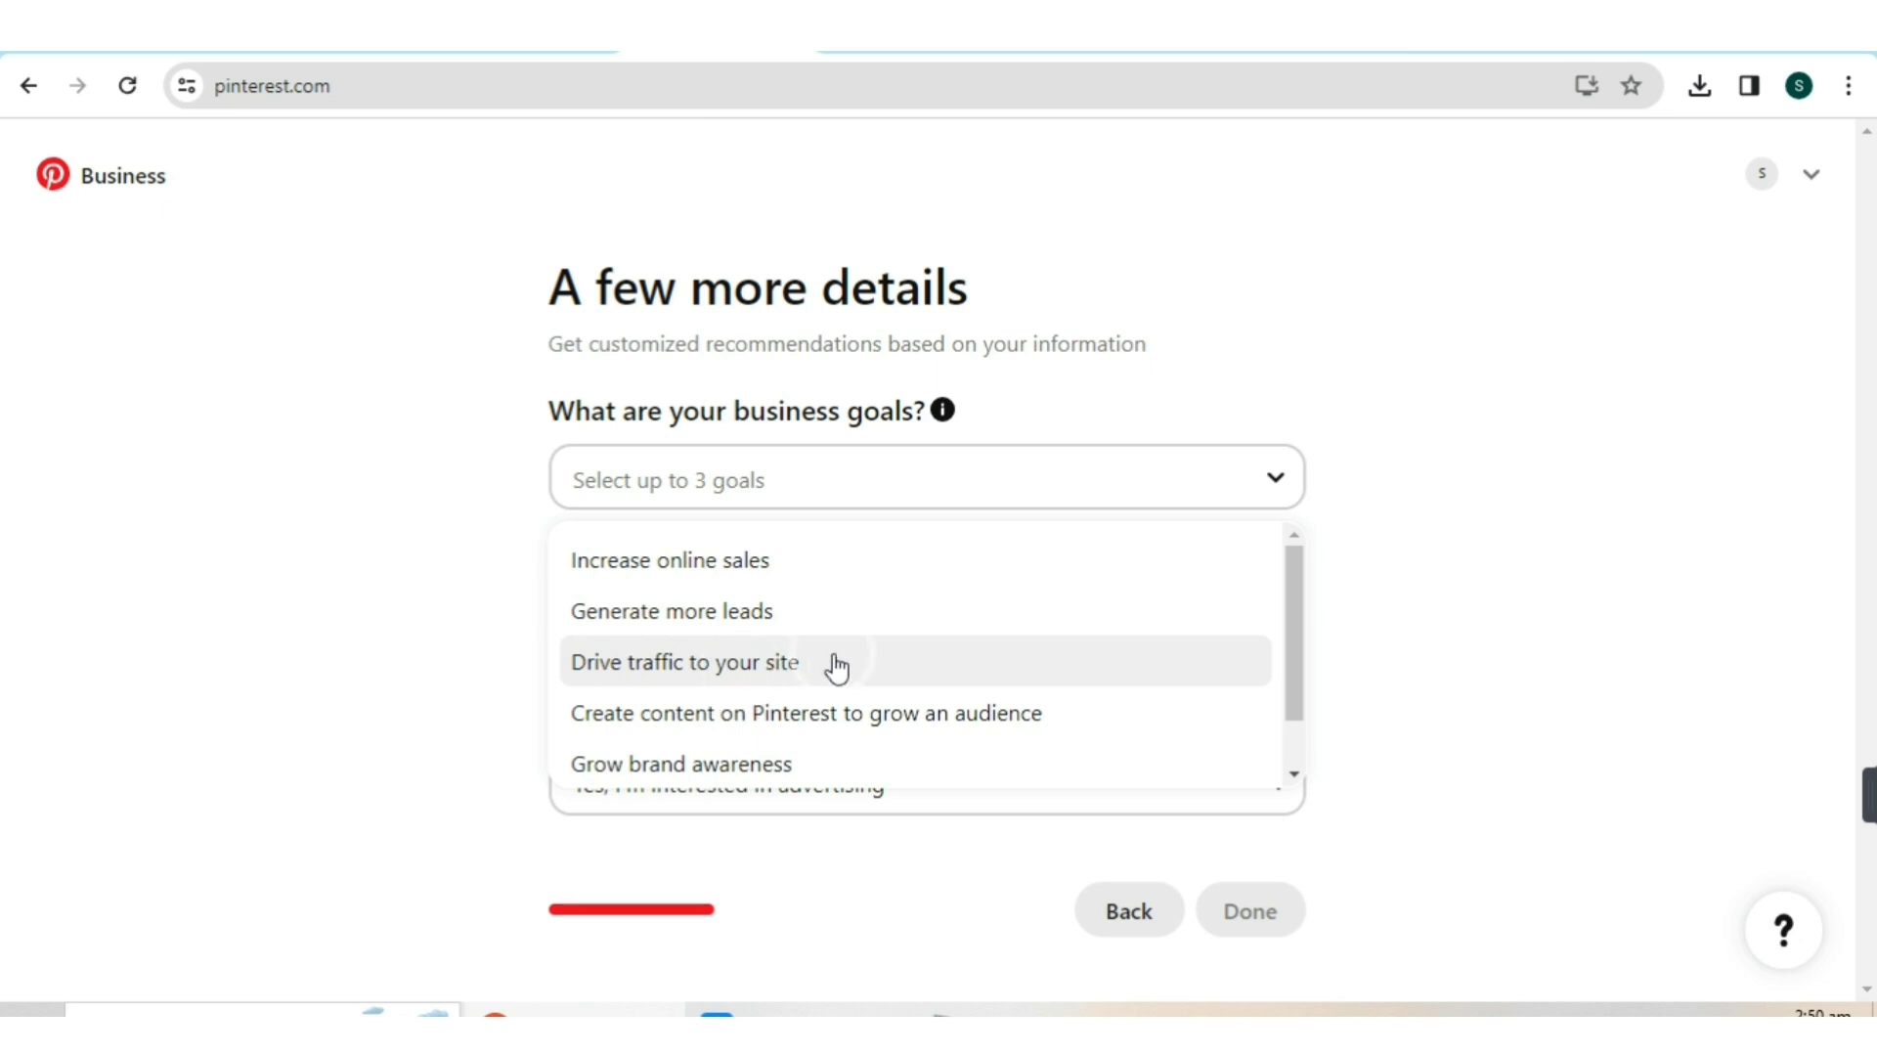
left_click(653, 563)
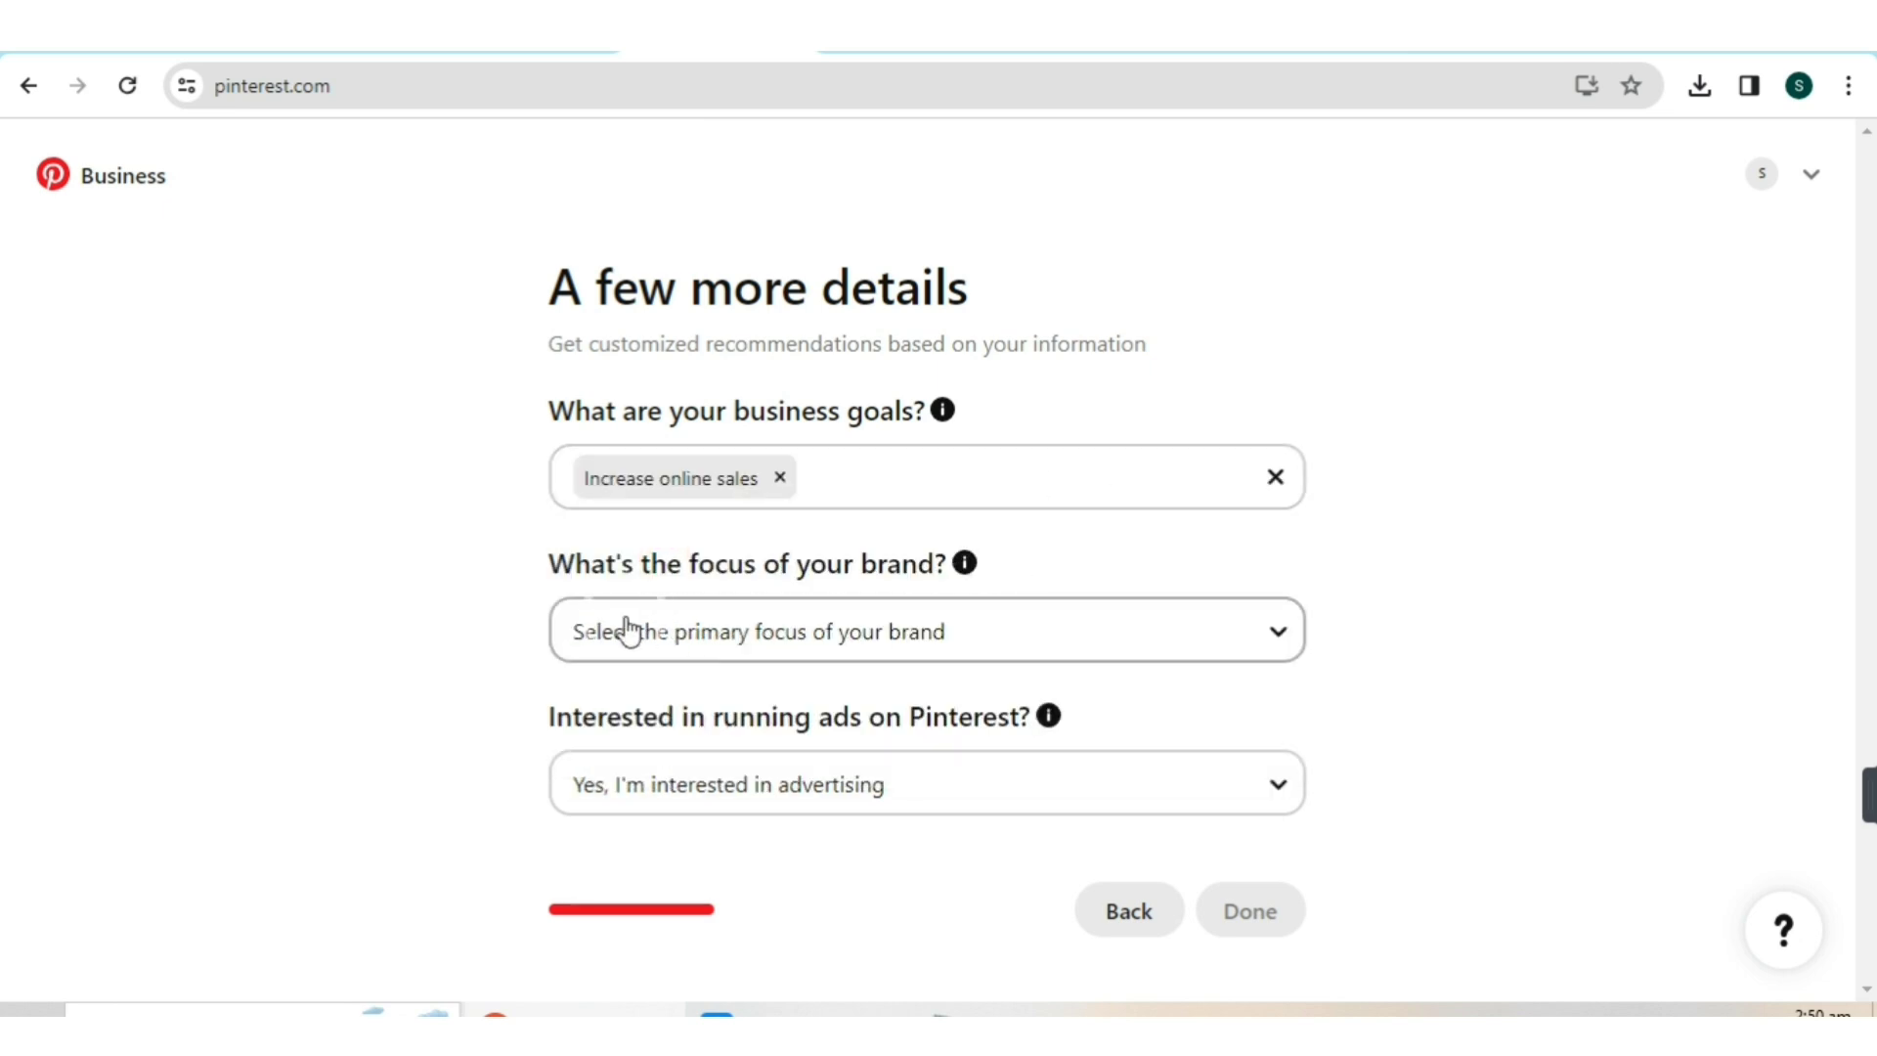
left_click(1277, 642)
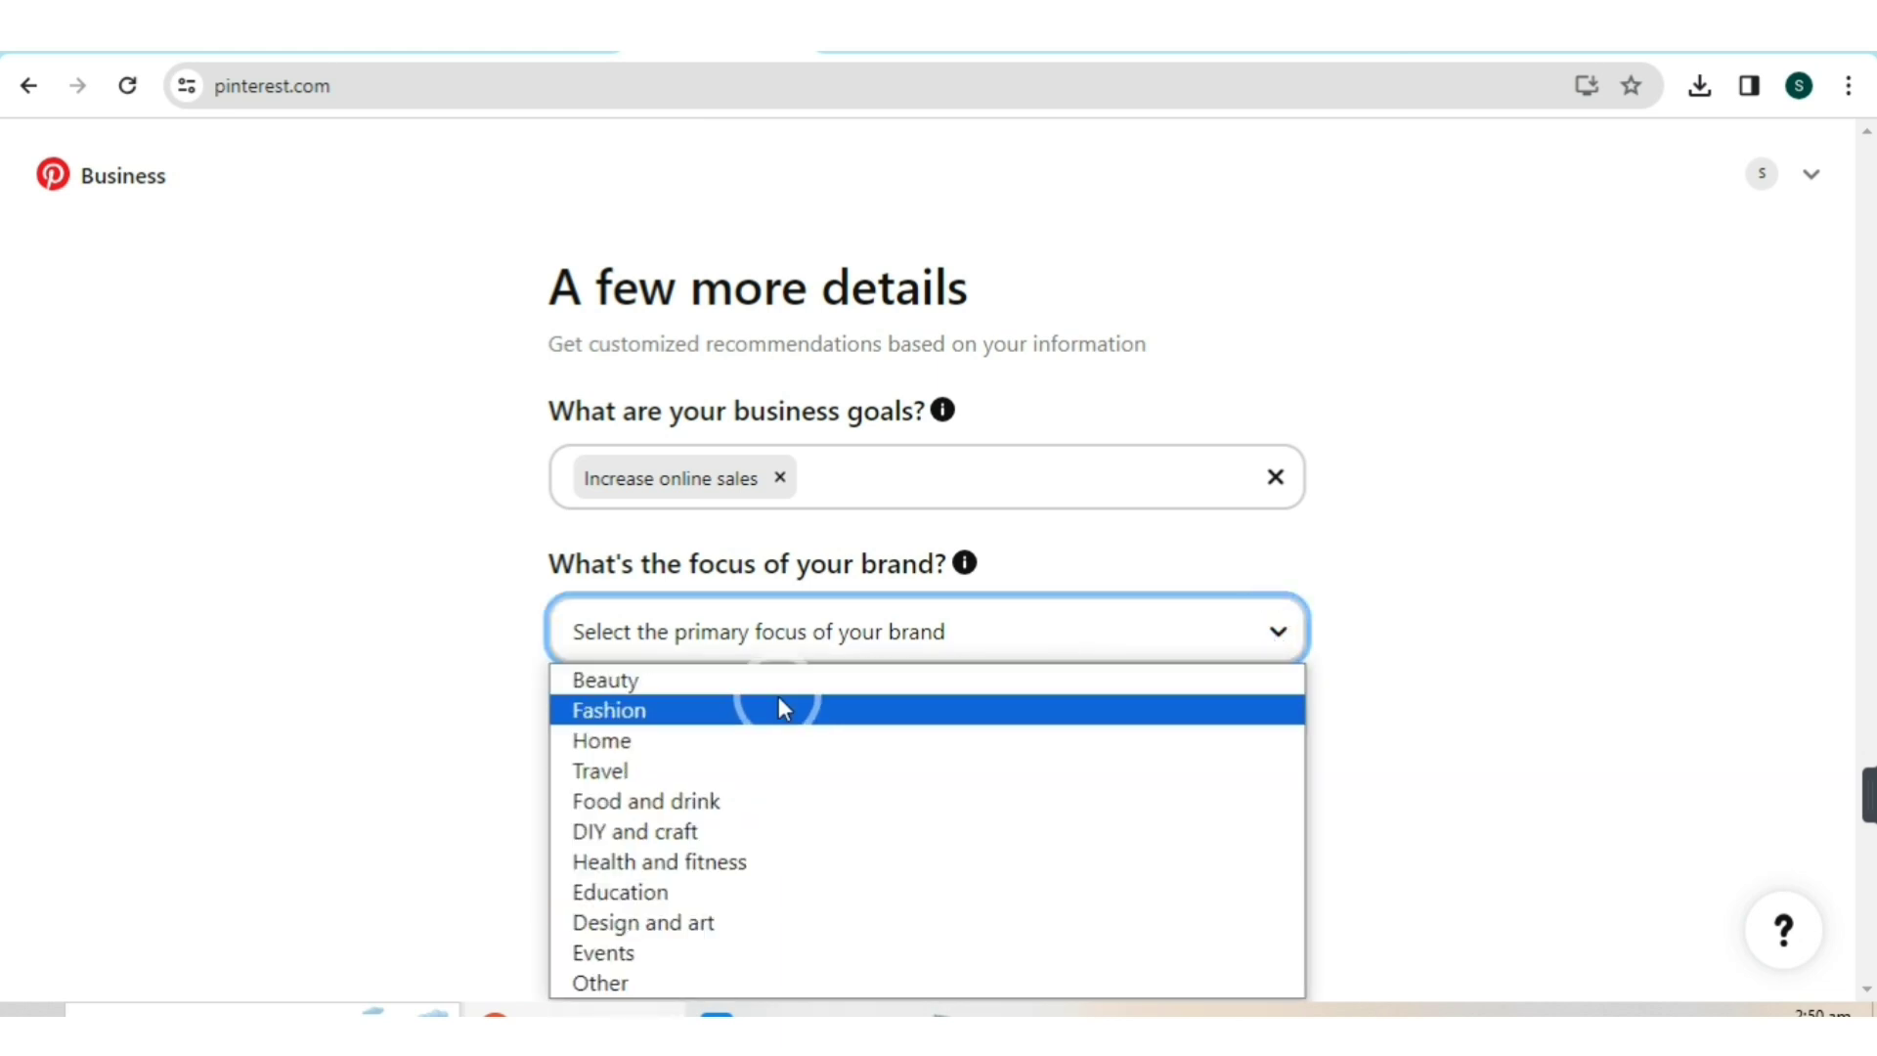
left_click(673, 865)
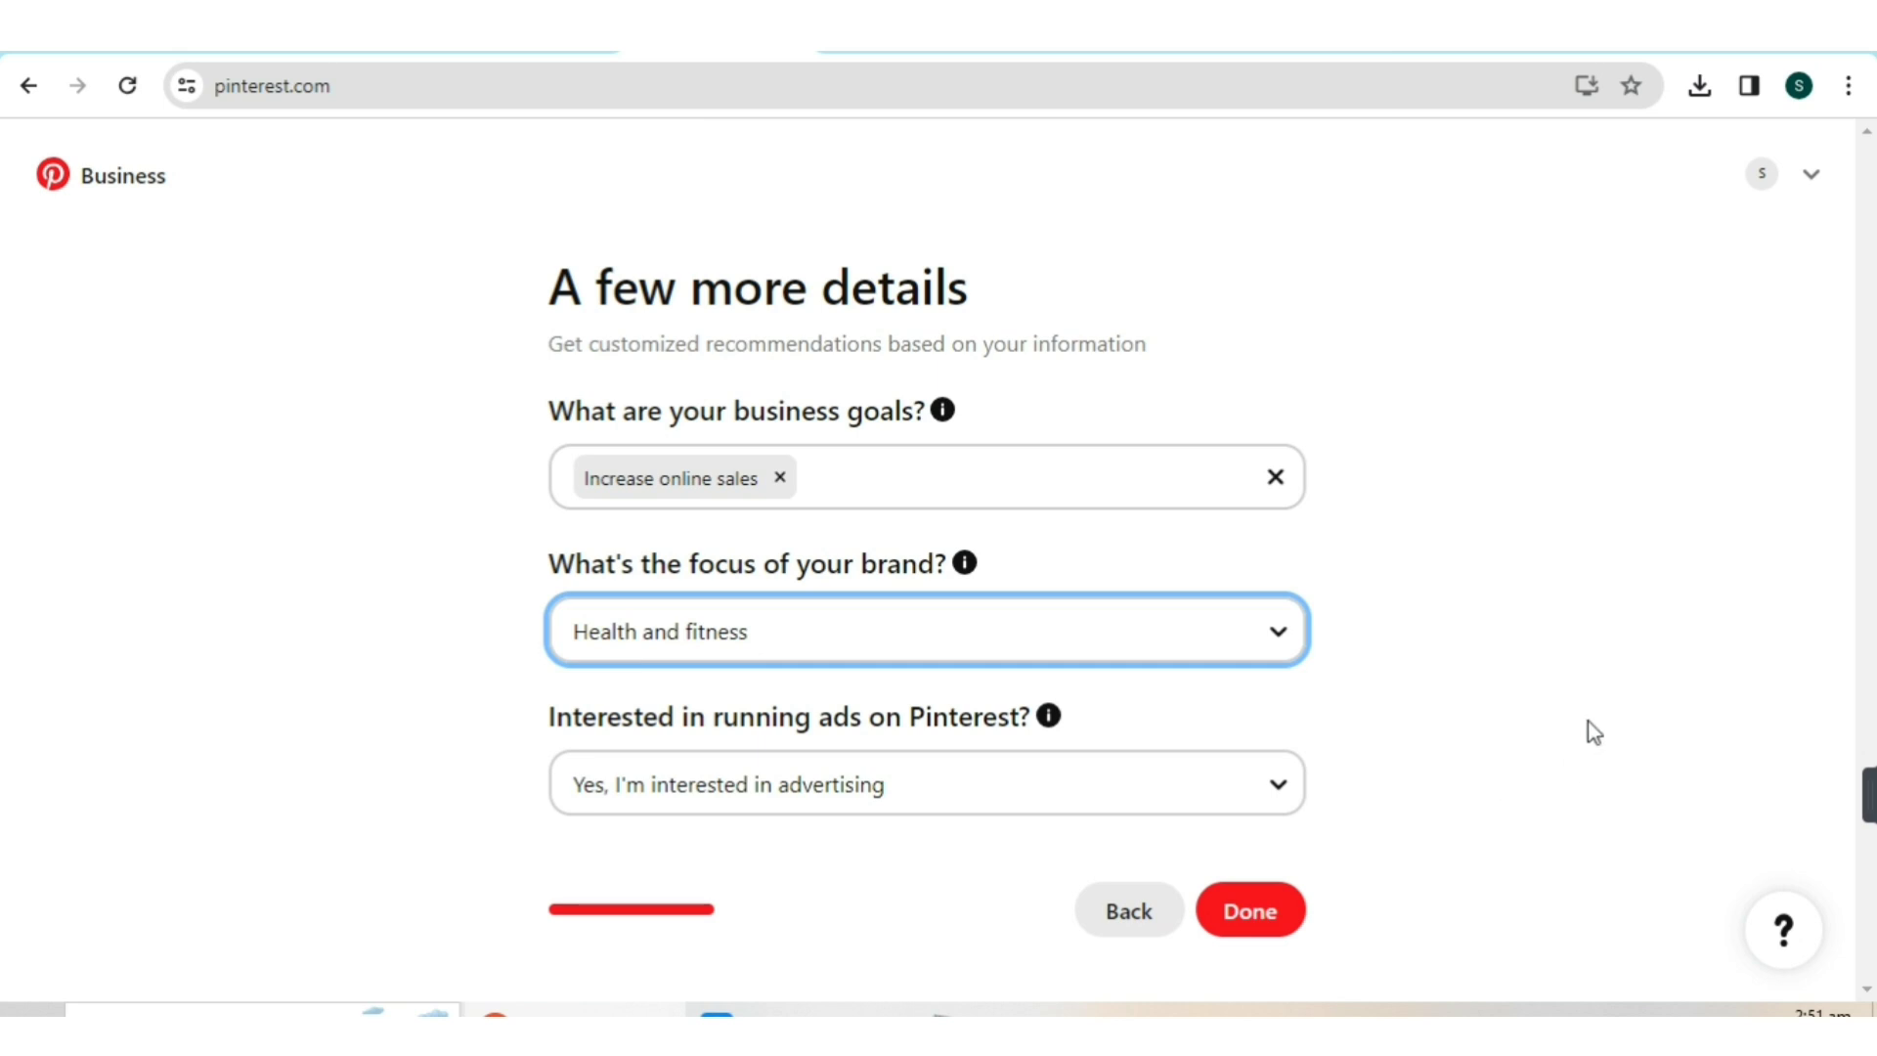
left_click(1222, 924)
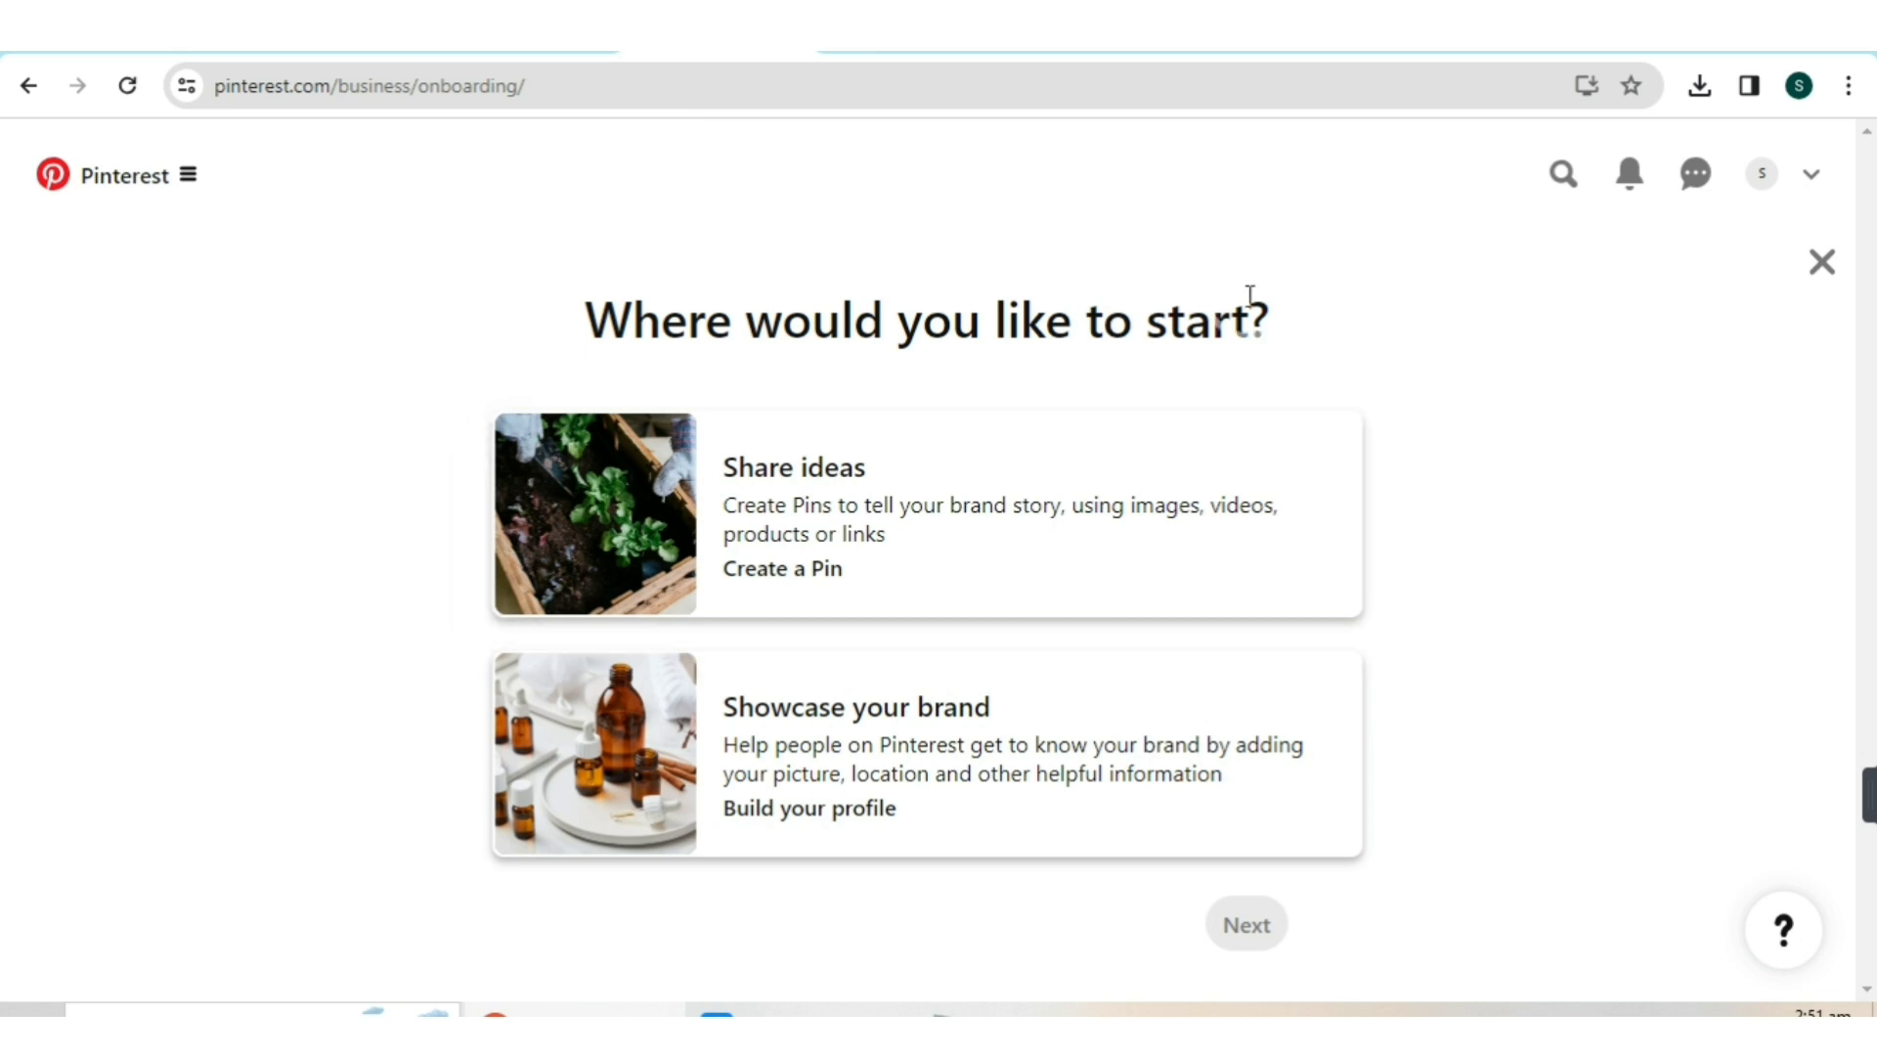
- Choose Share ideas as the starting point and go from the Pin creation page to the business profile
left_click(748, 477)
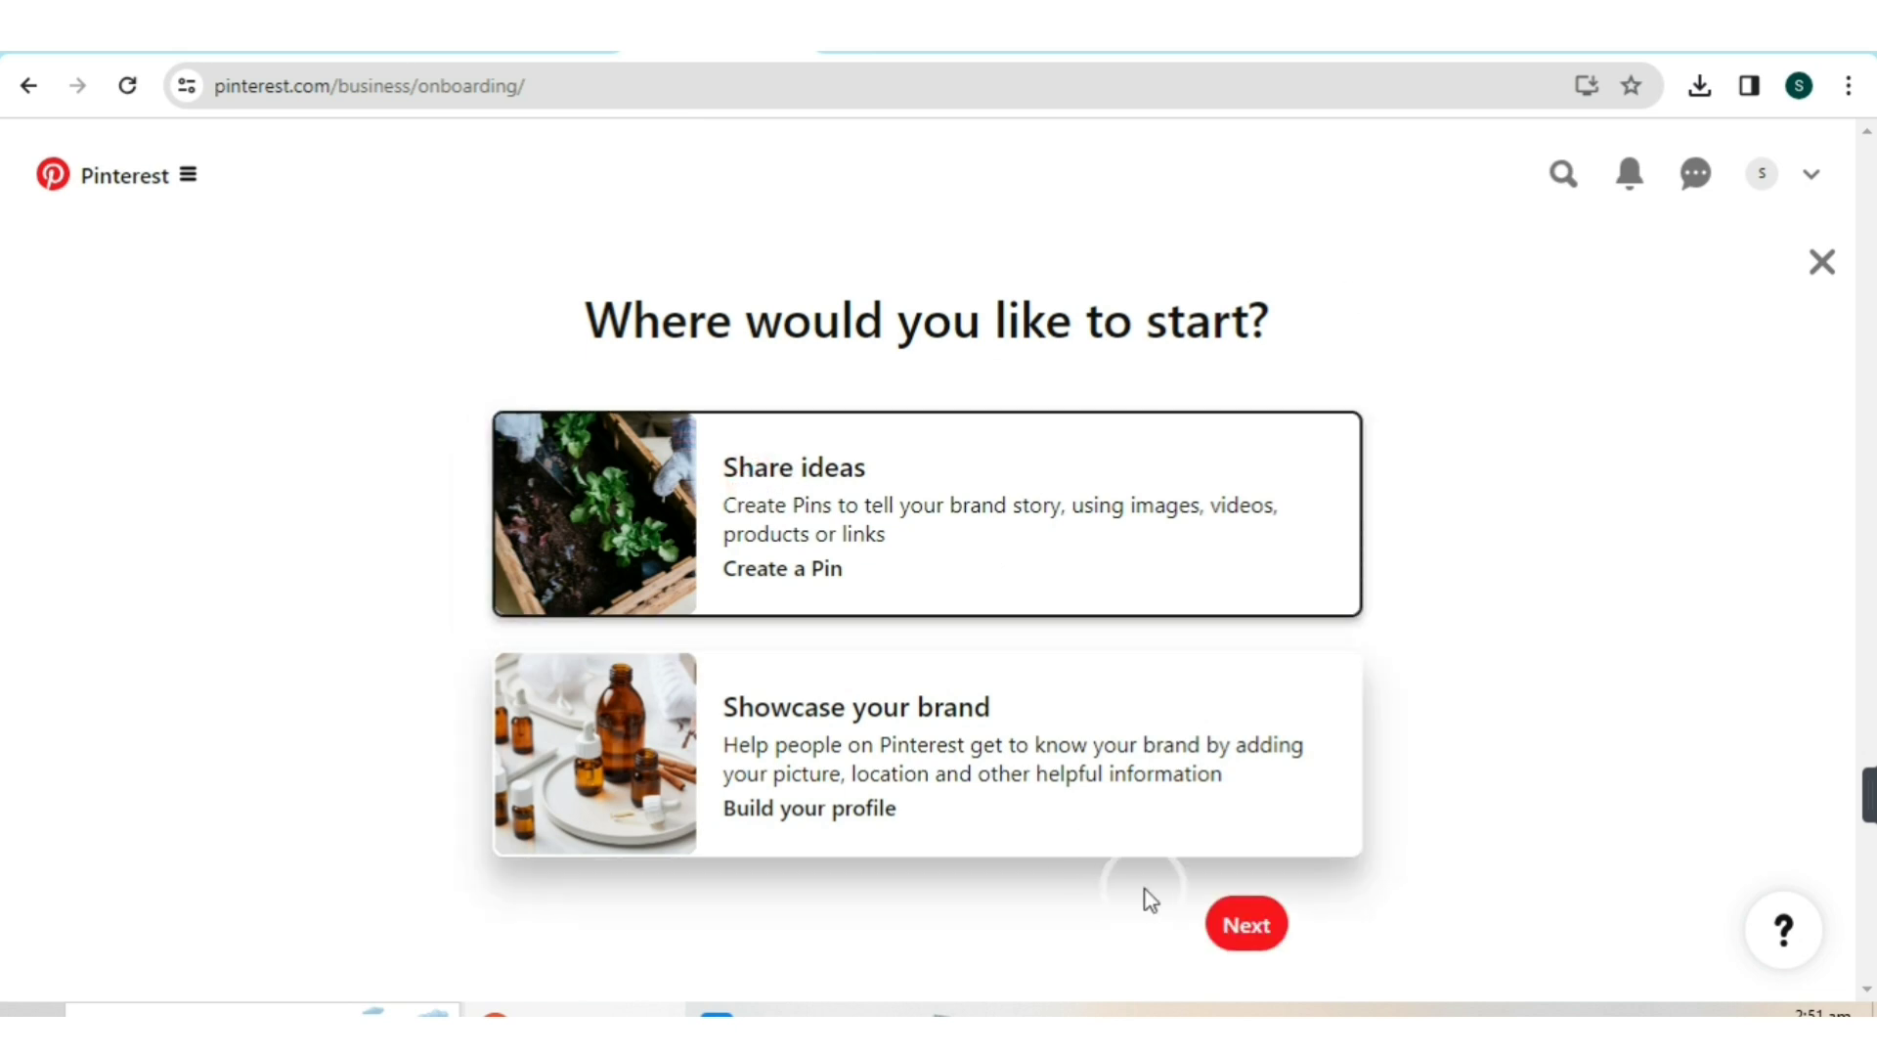
left_click(1245, 929)
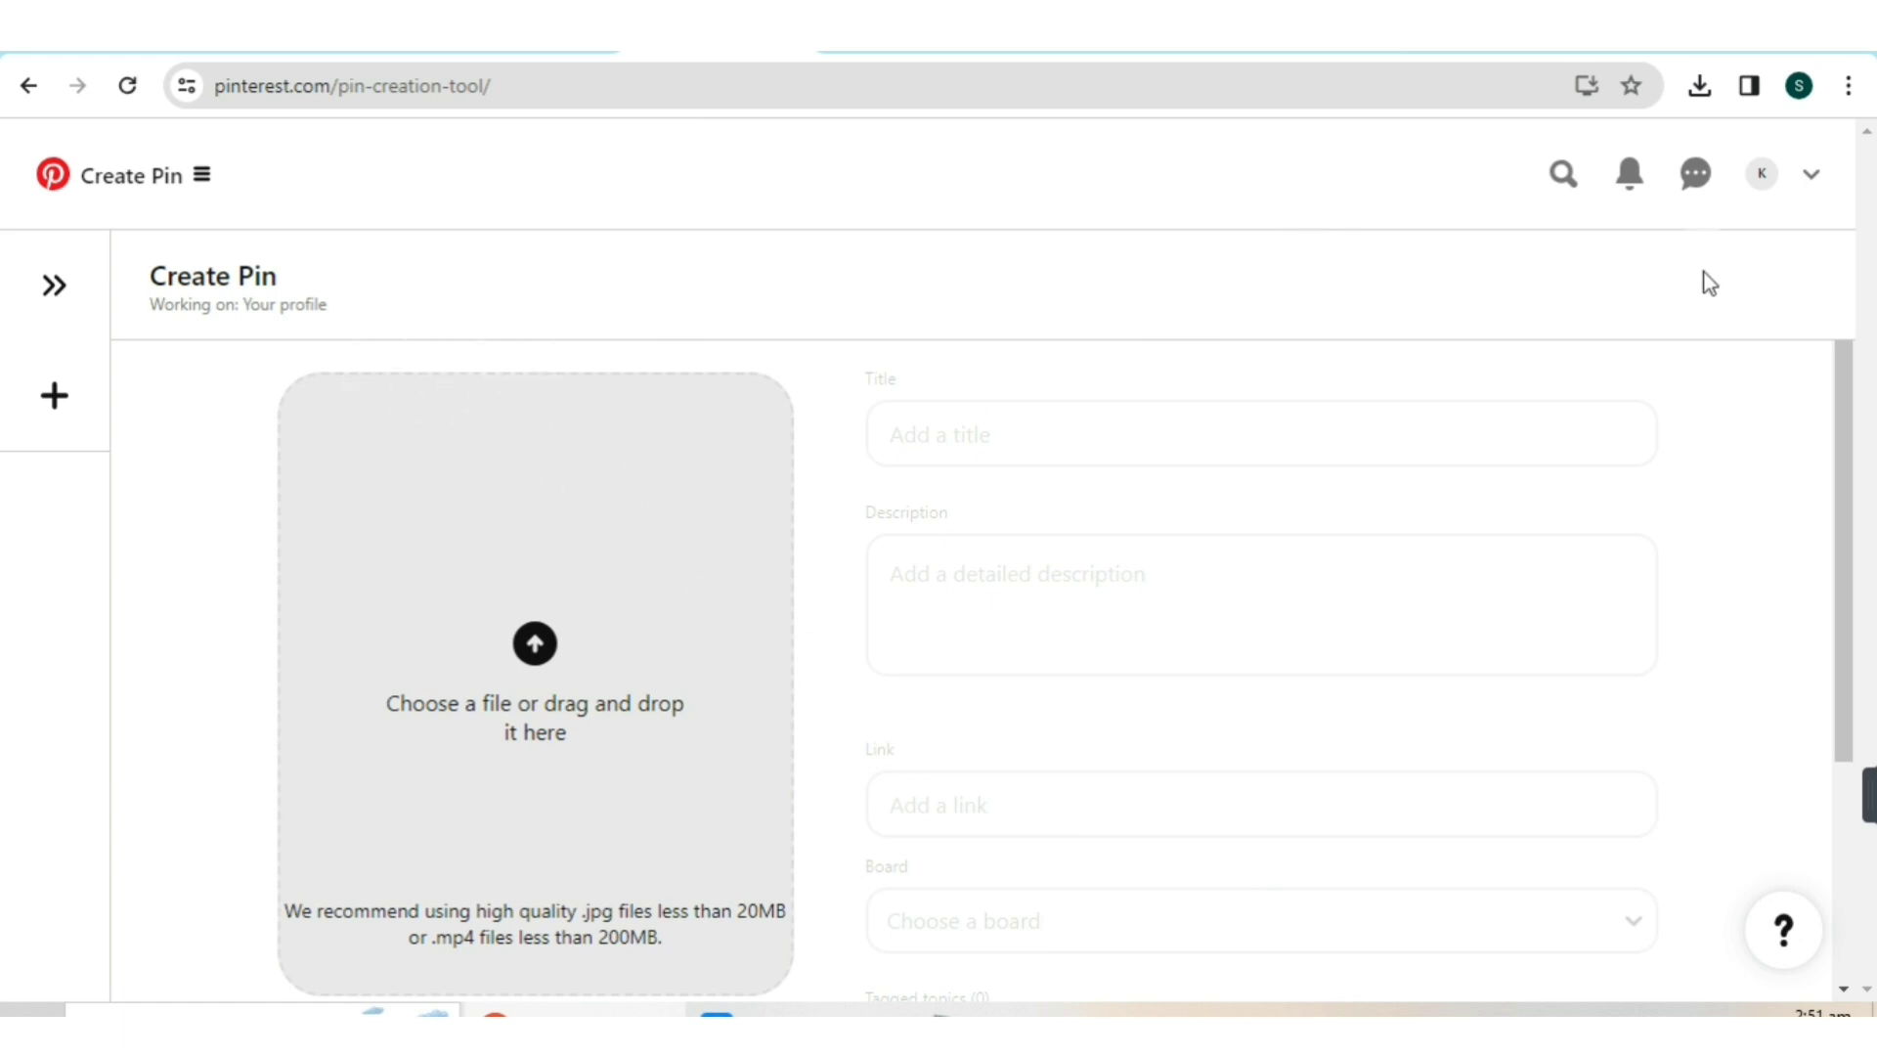
left_click(1766, 180)
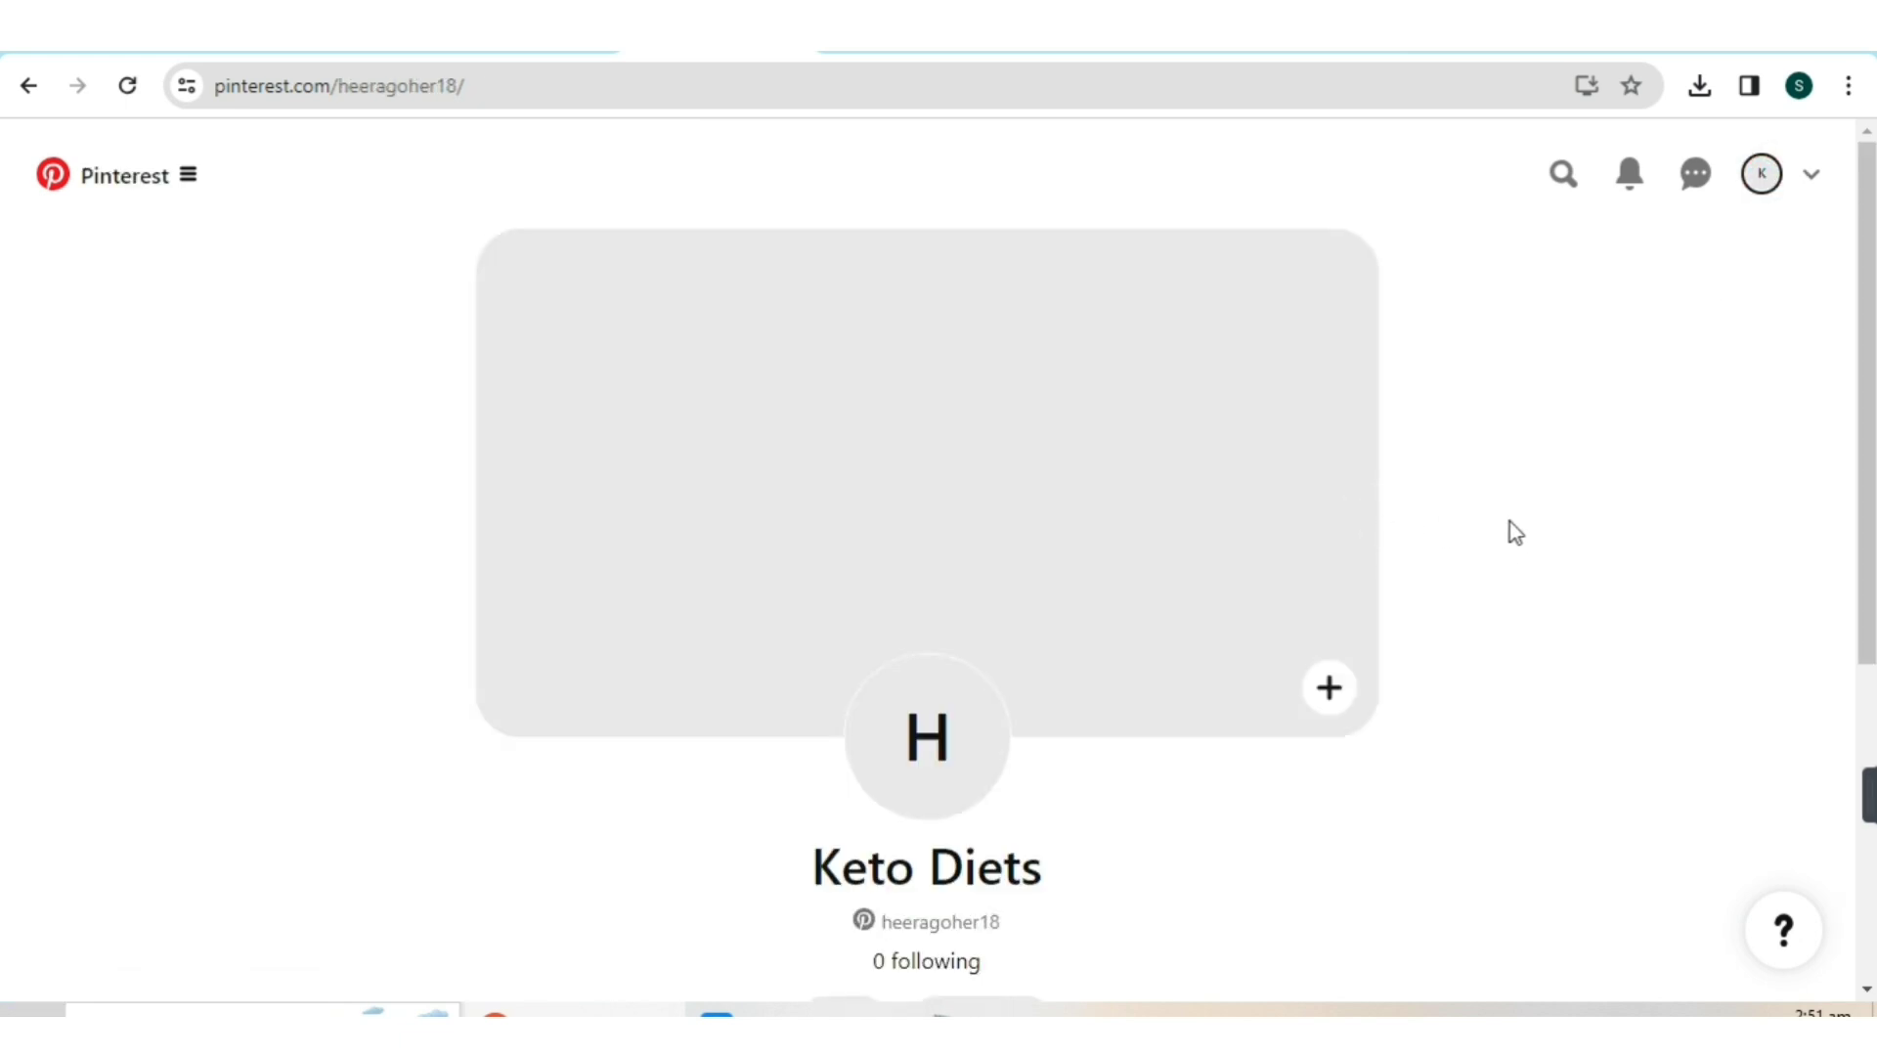
- Open the Keto Diets profile for editing and review its photo, name, about and other fields
scroll(1519, 434, "down", 3)
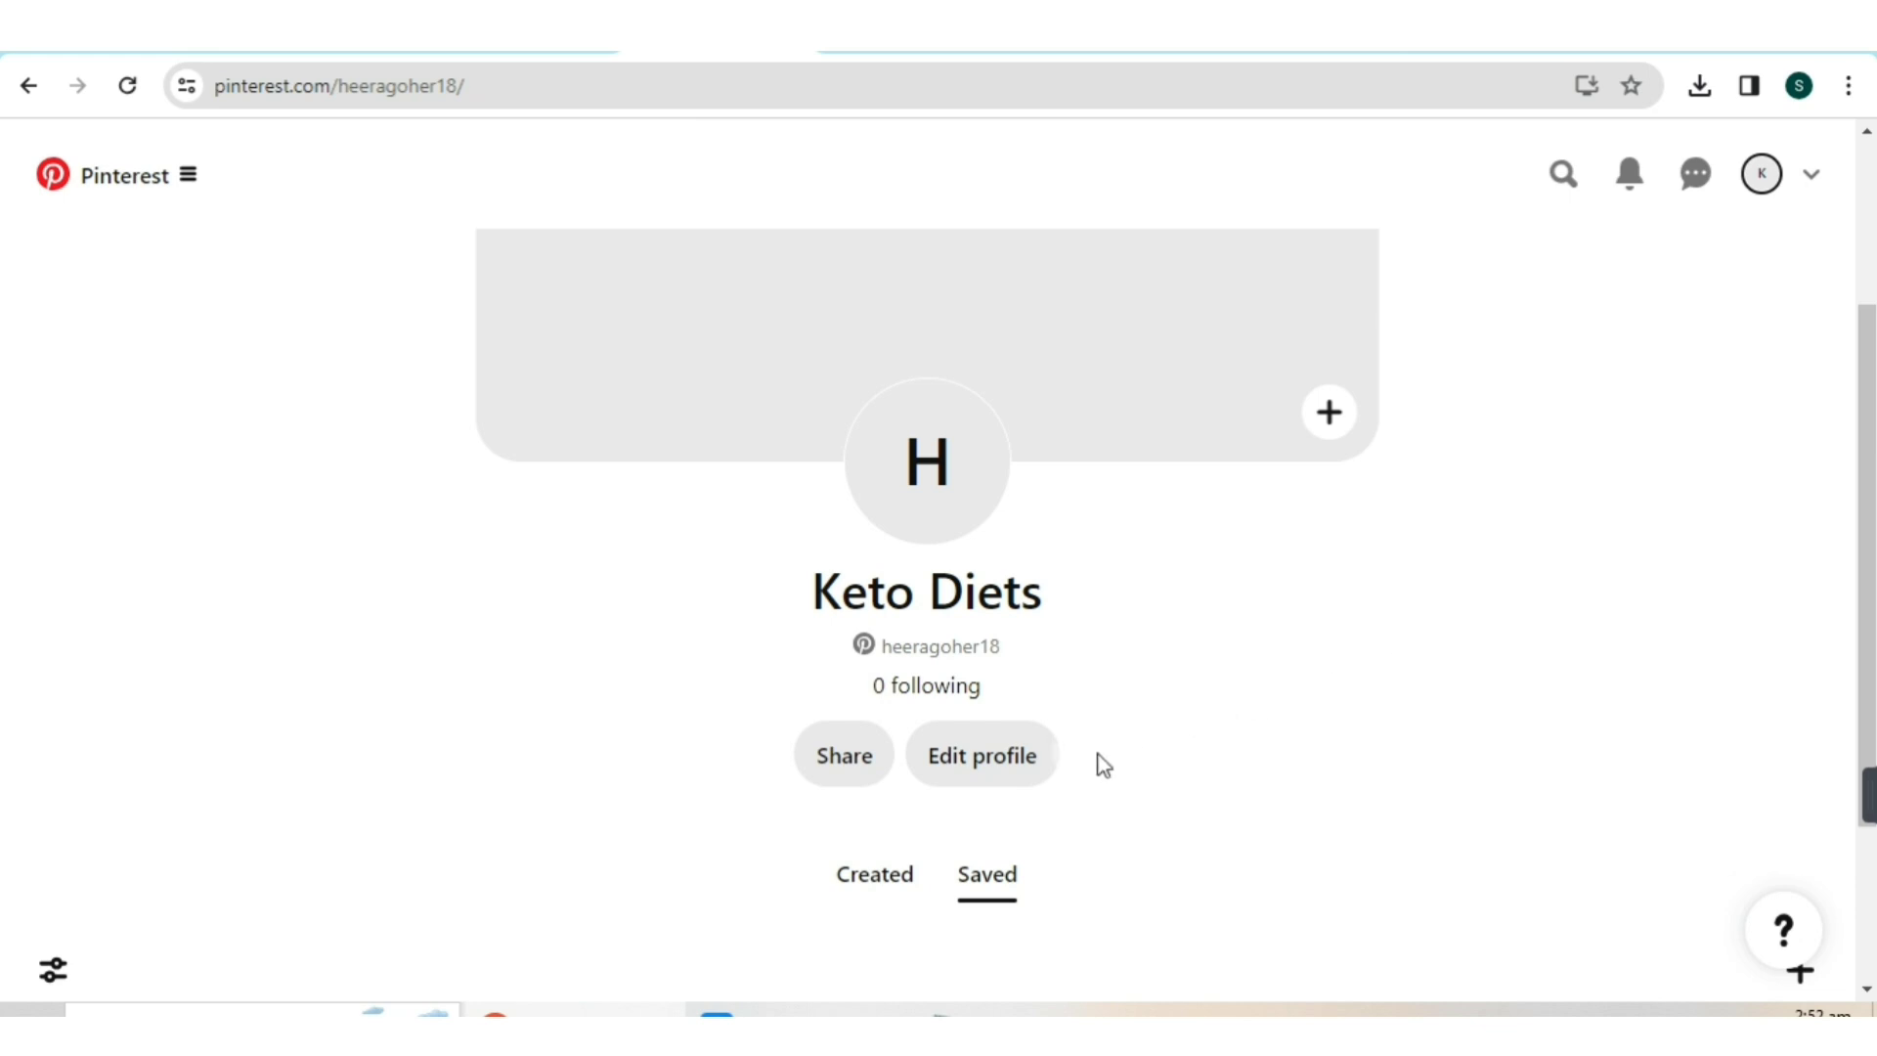
left_click(990, 758)
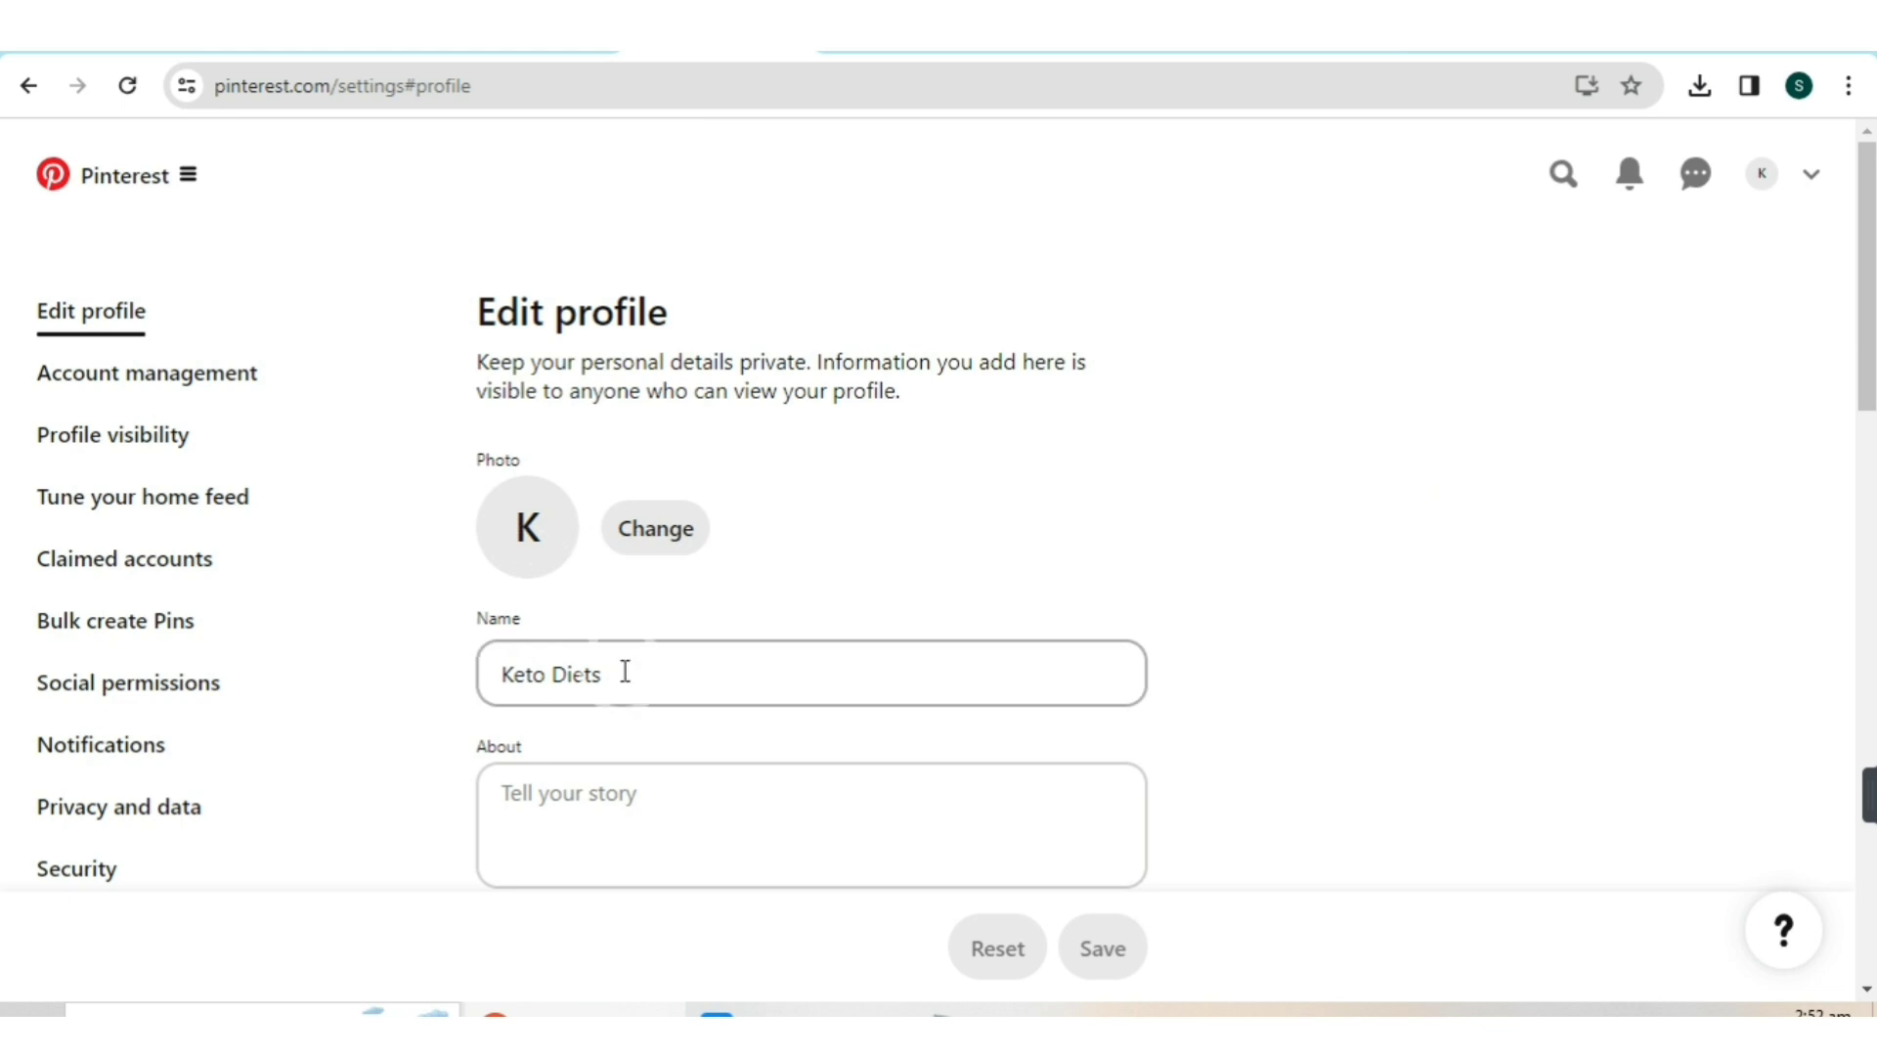
scroll(713, 751, "down", 5)
scroll(713, 751, "up", 5)
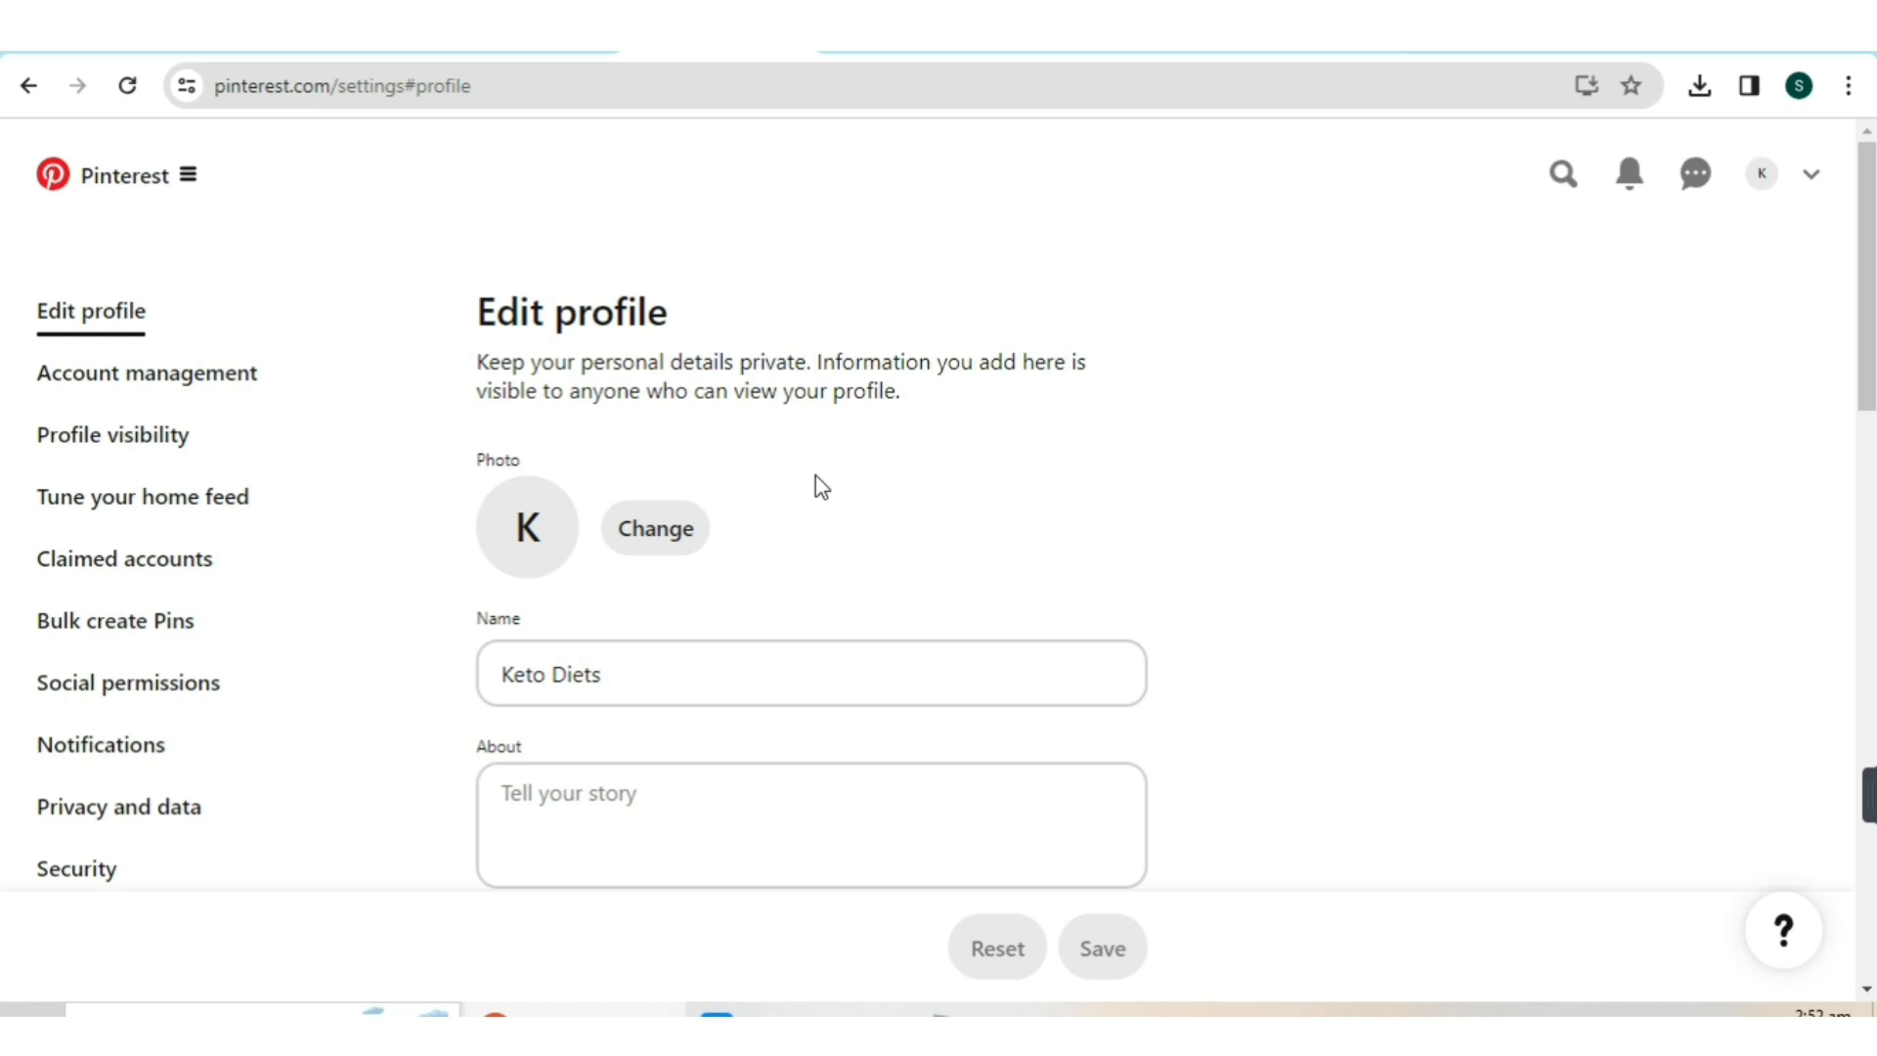
- Switch to Canva, look up logo templates and create a blank logo design
left_click(891, 44)
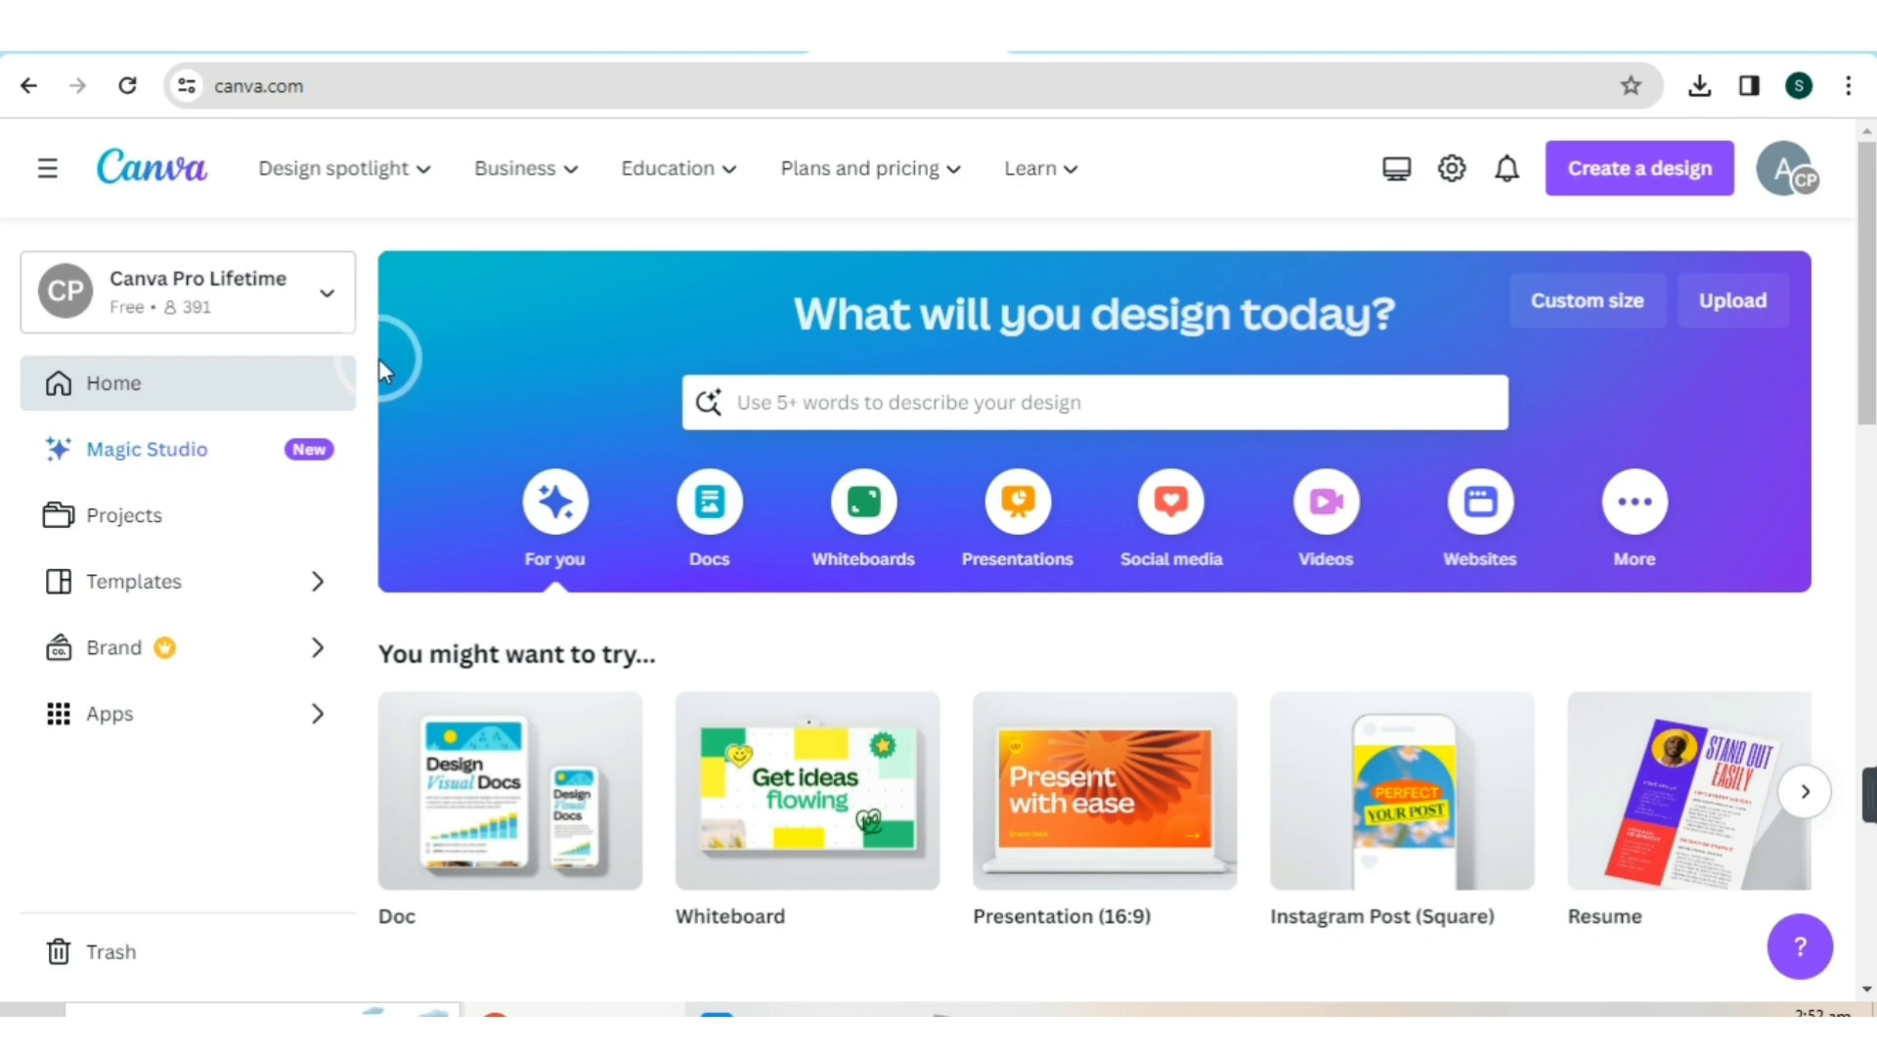
left_click(864, 401)
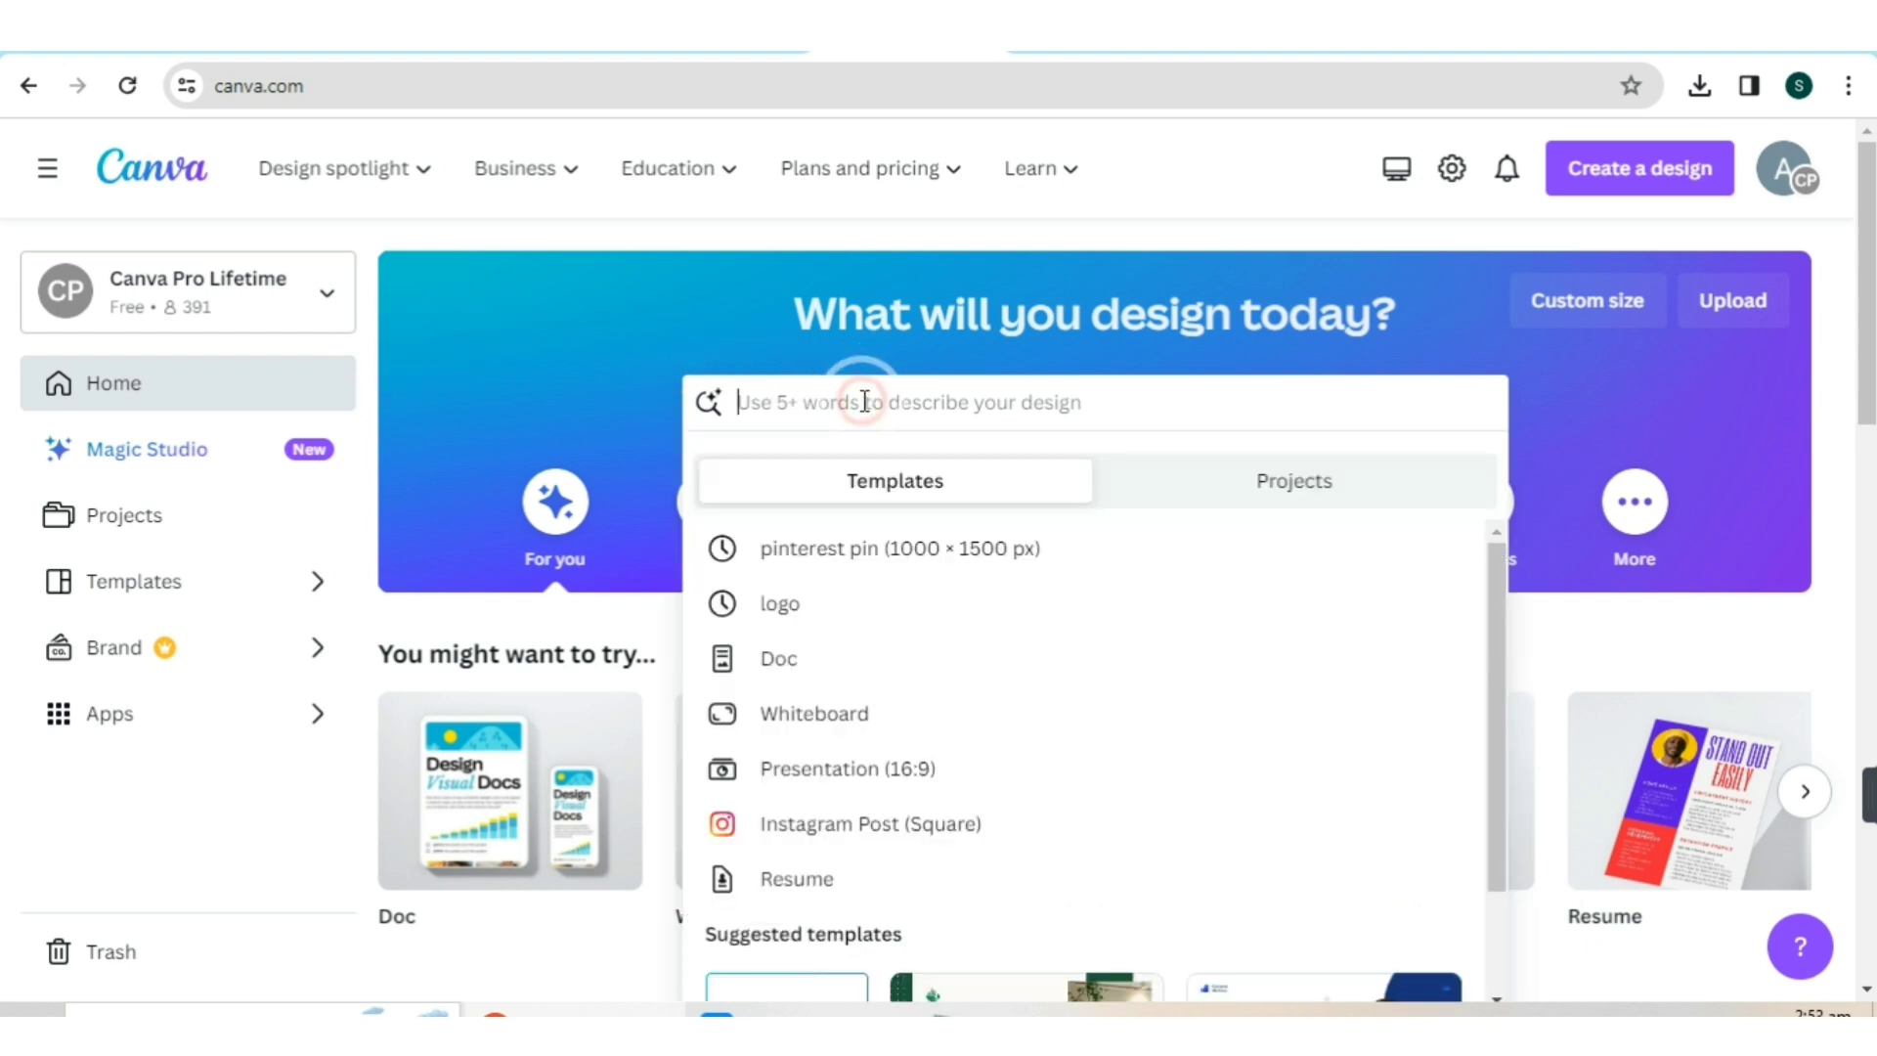
left_click(797, 608)
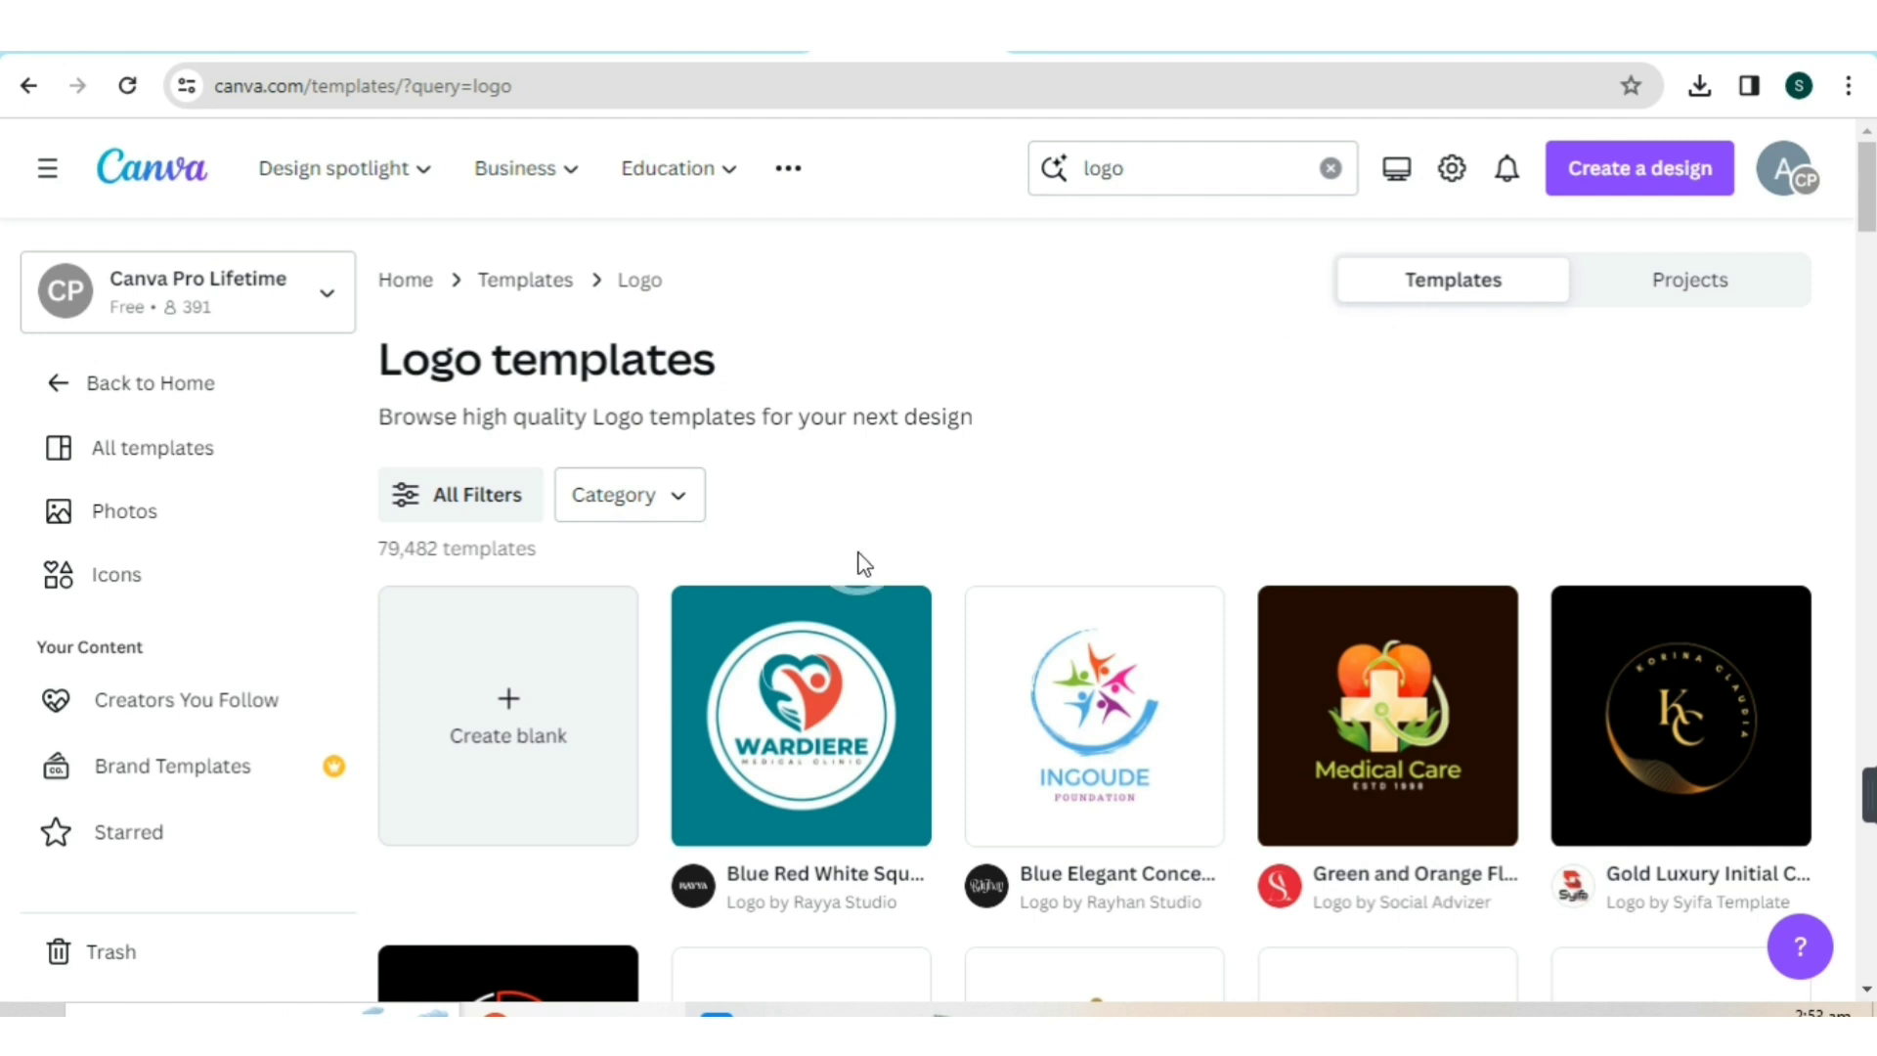
left_click(484, 725)
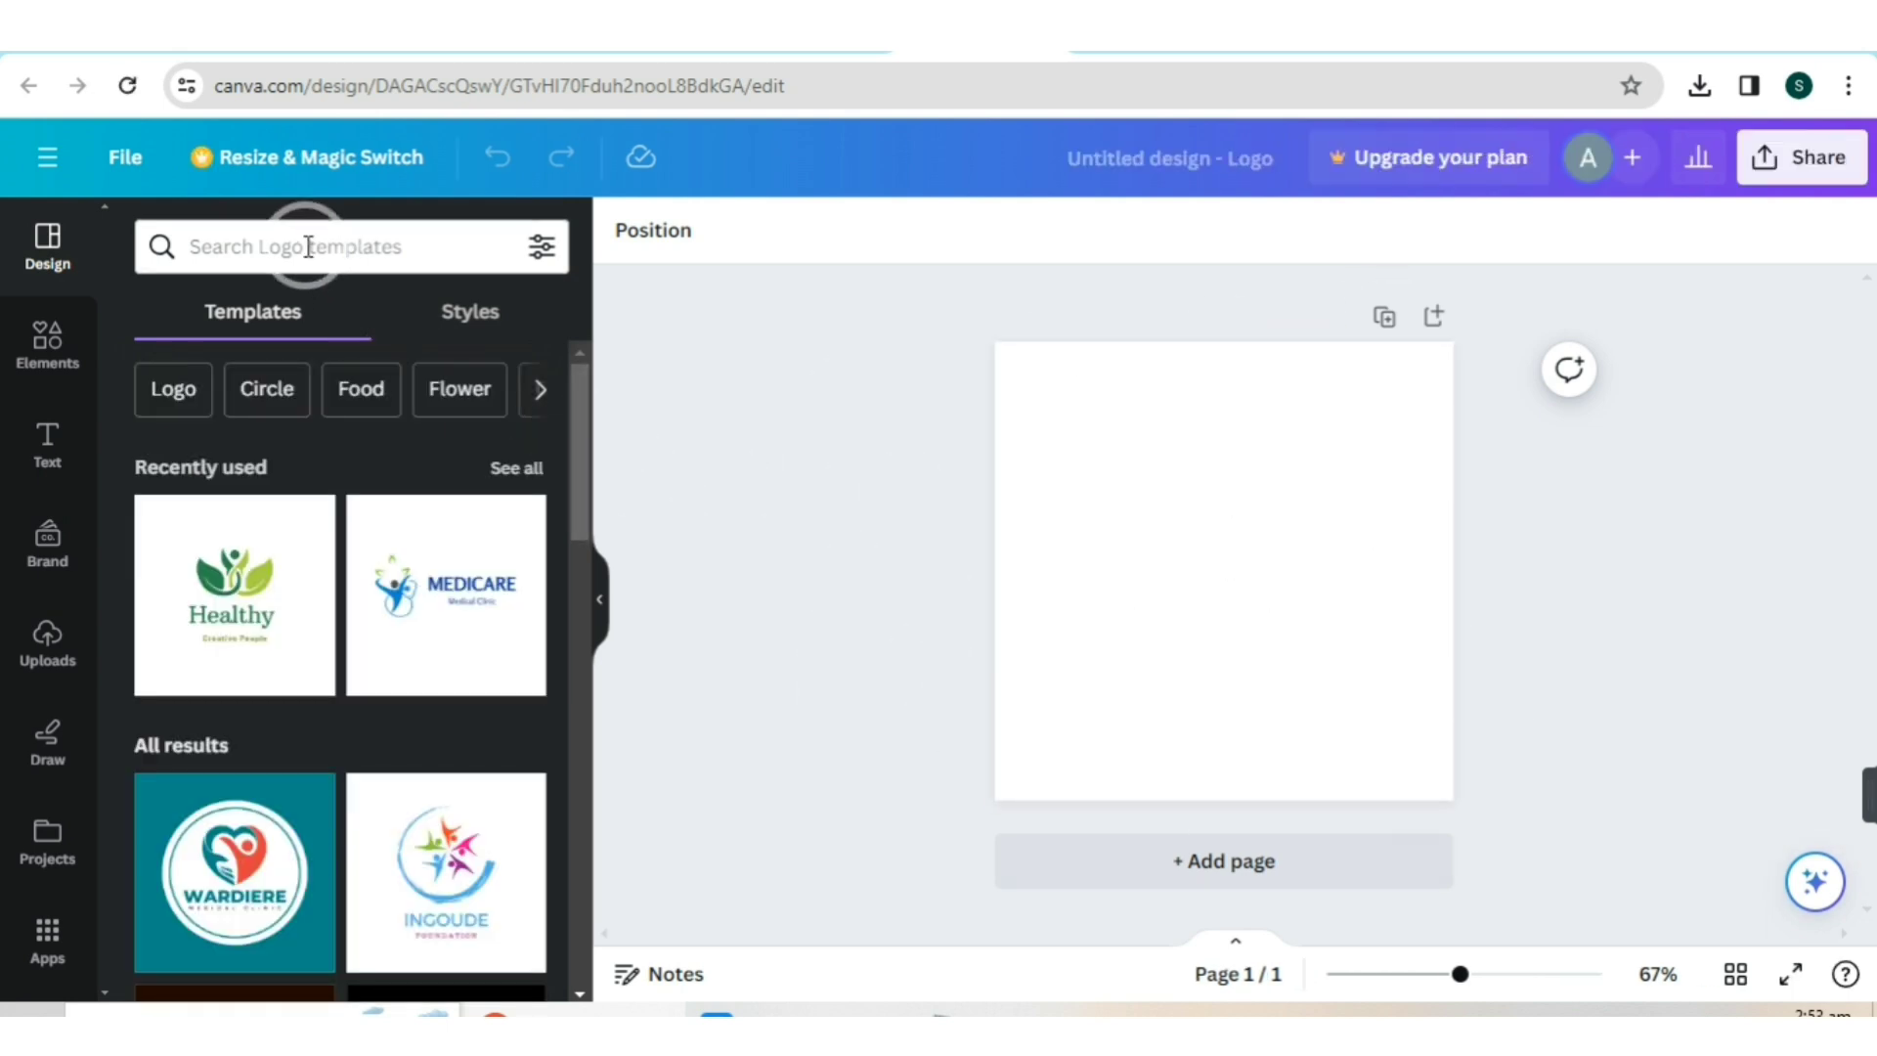
- Search the logo templates for health
left_click(254, 246)
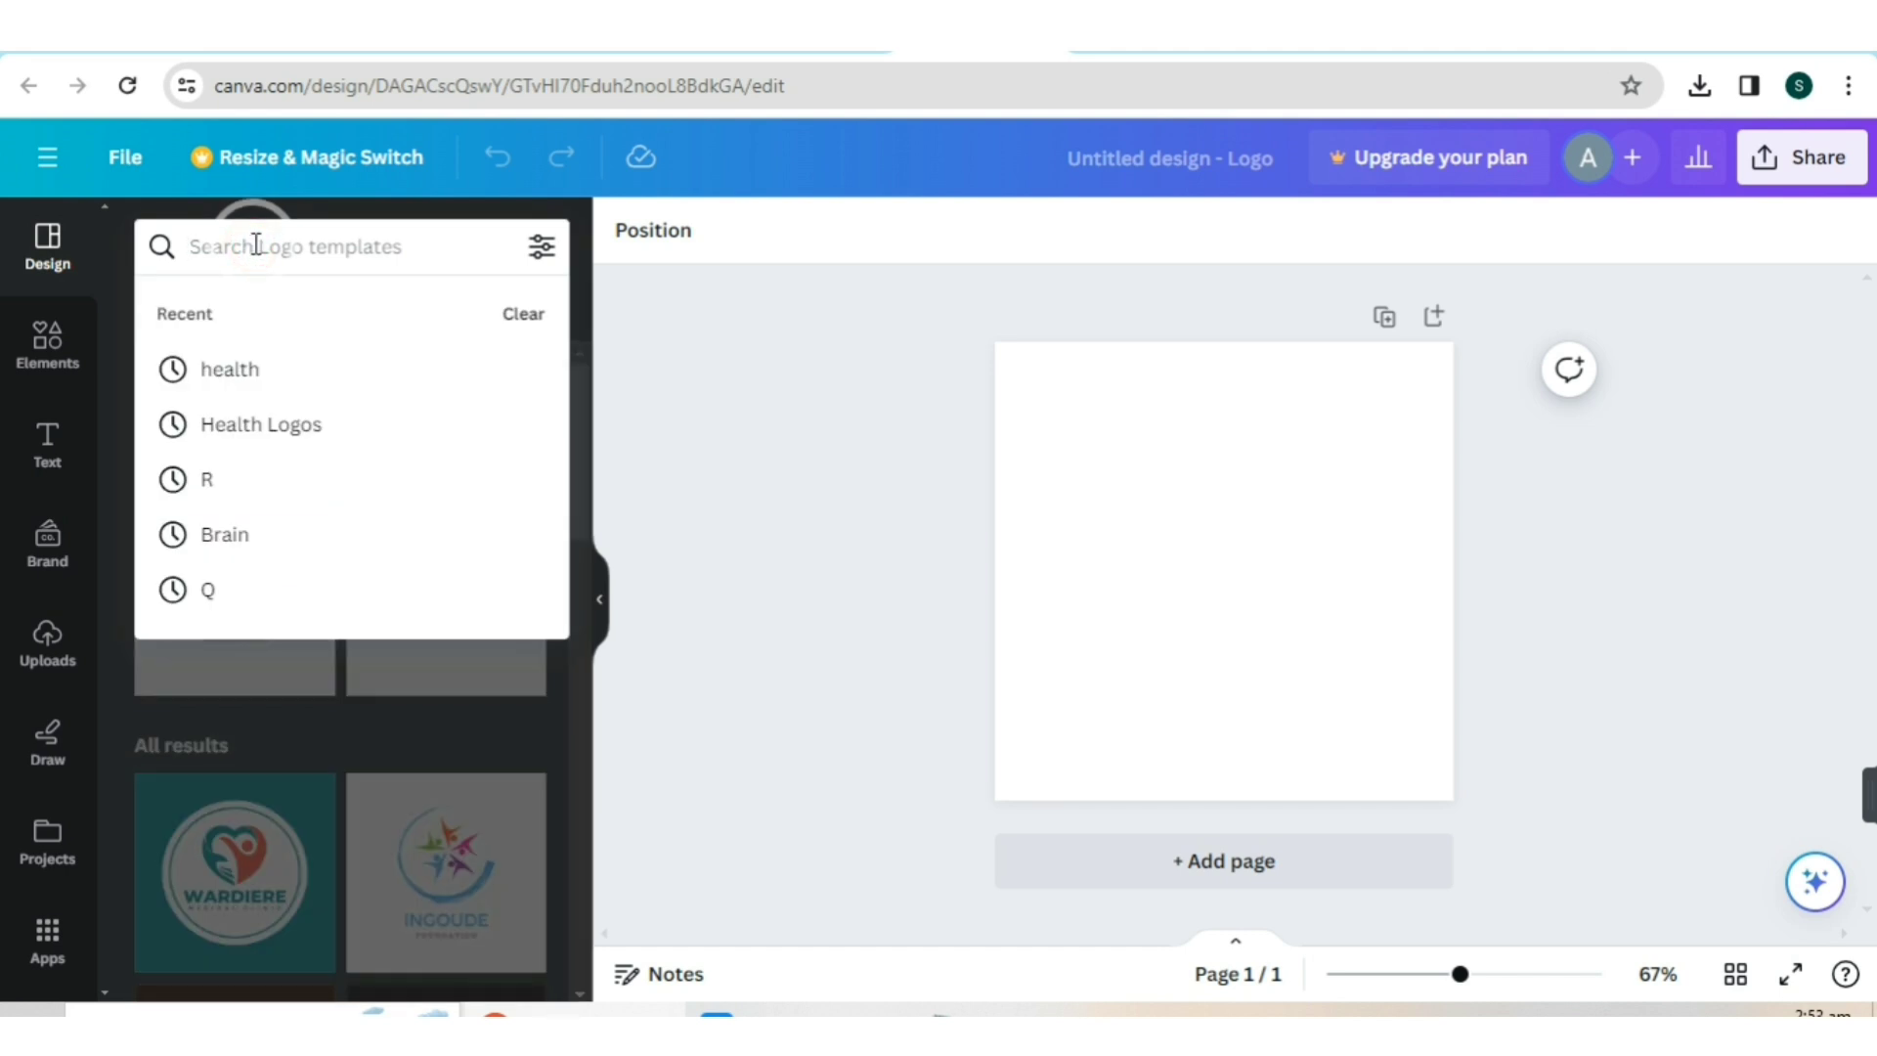
type("heal")
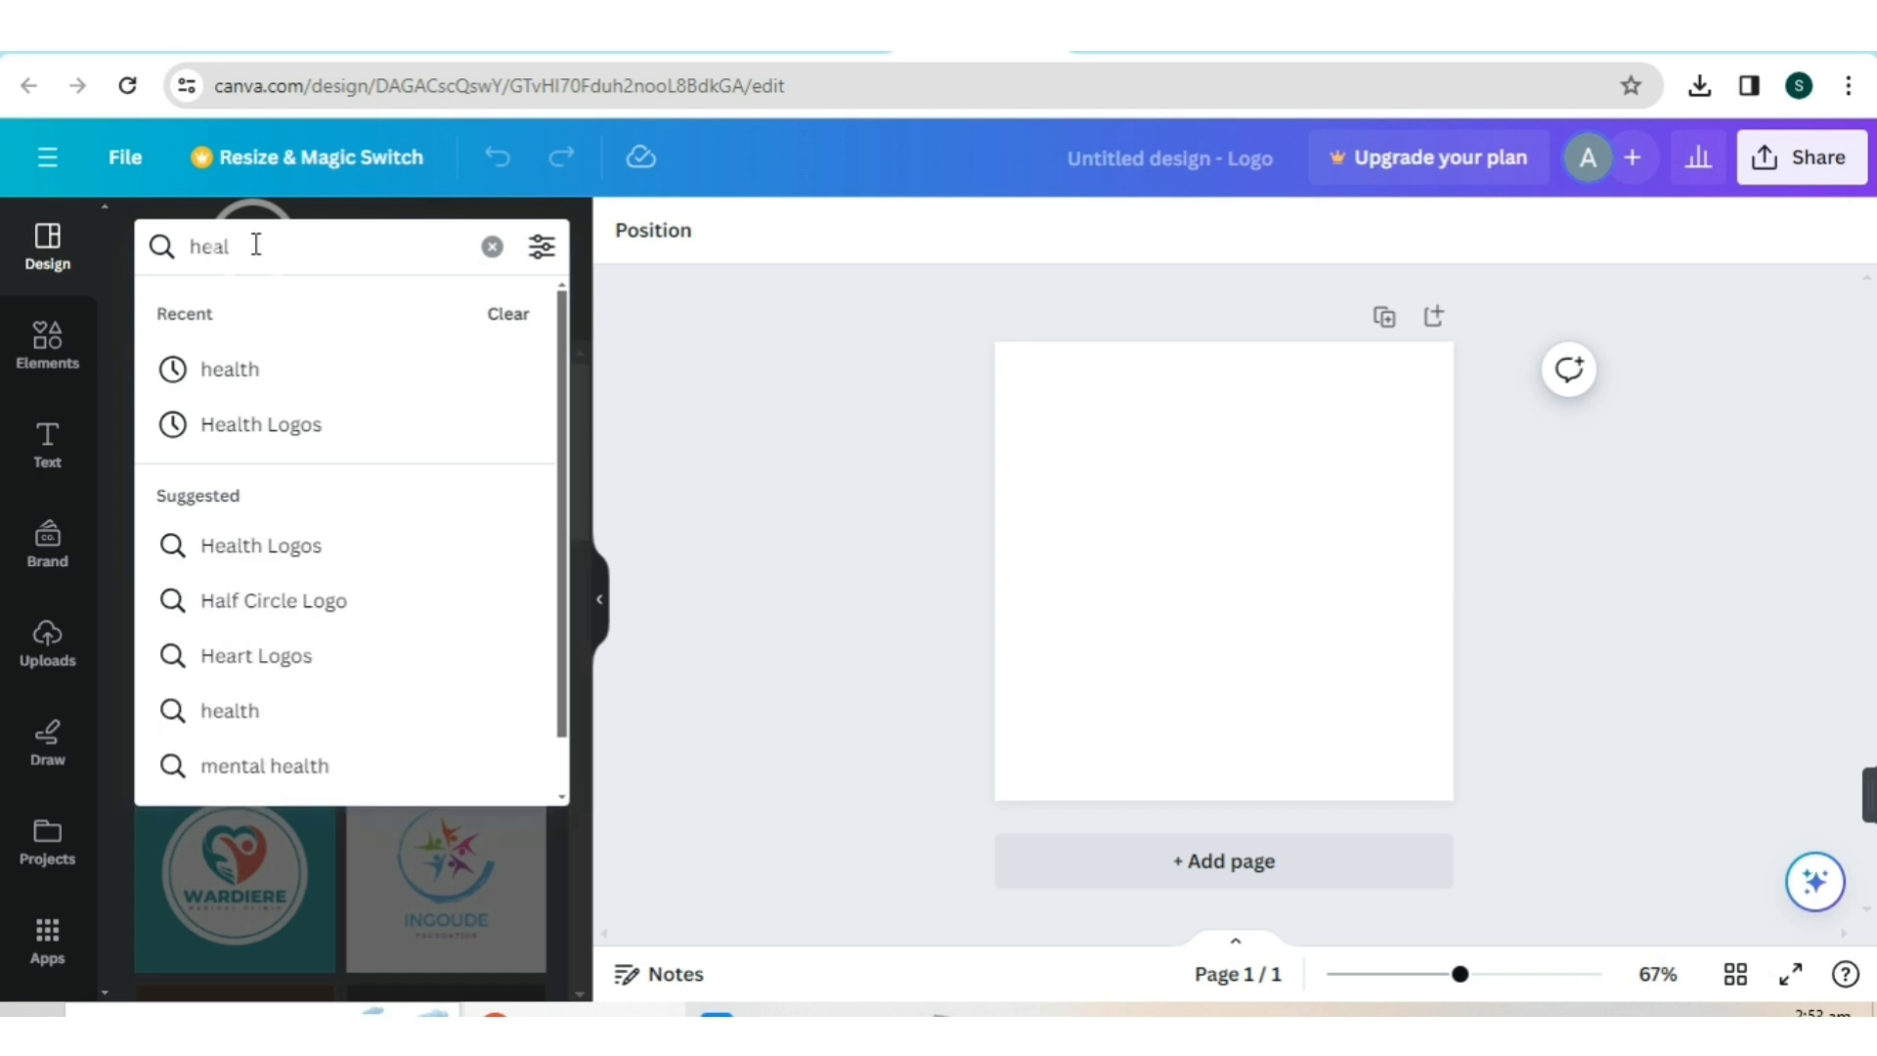
left_click(266, 719)
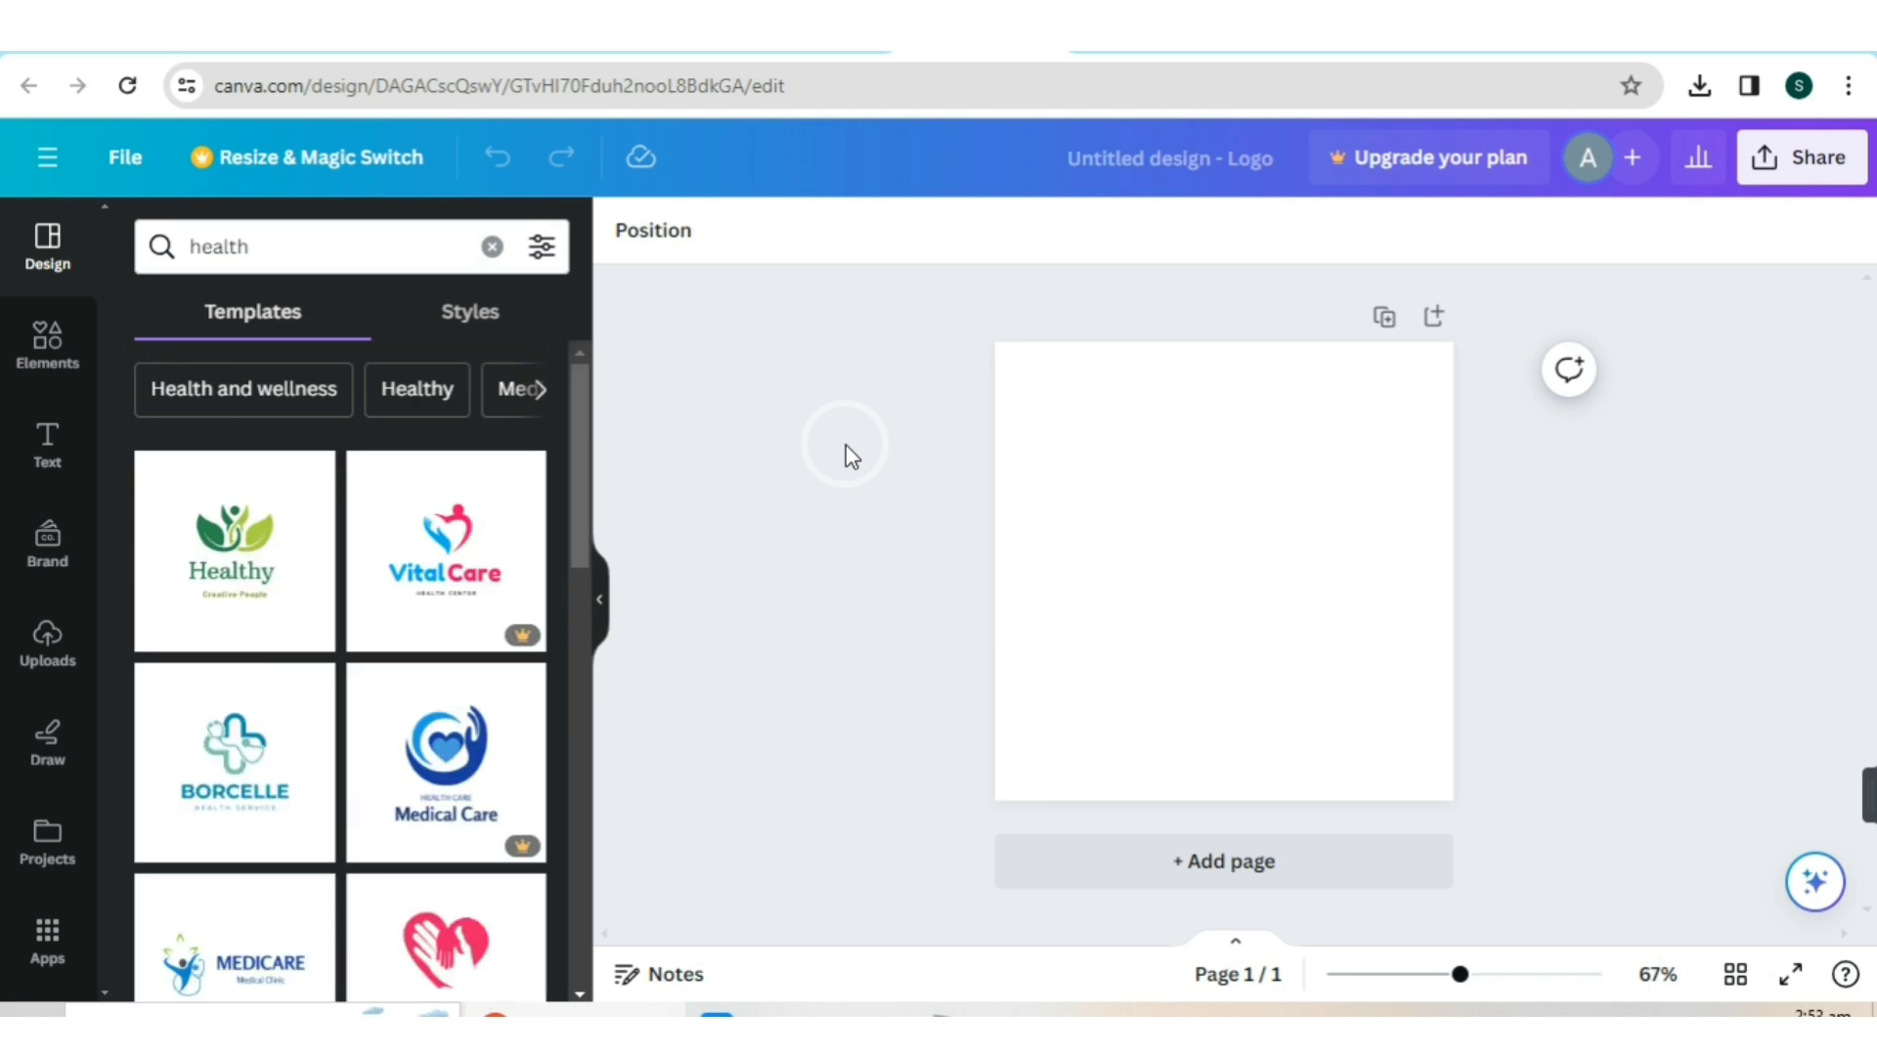
- Look through the health logo templates for a design that suits a keto diet brand
scroll(482, 557, "down", 5)
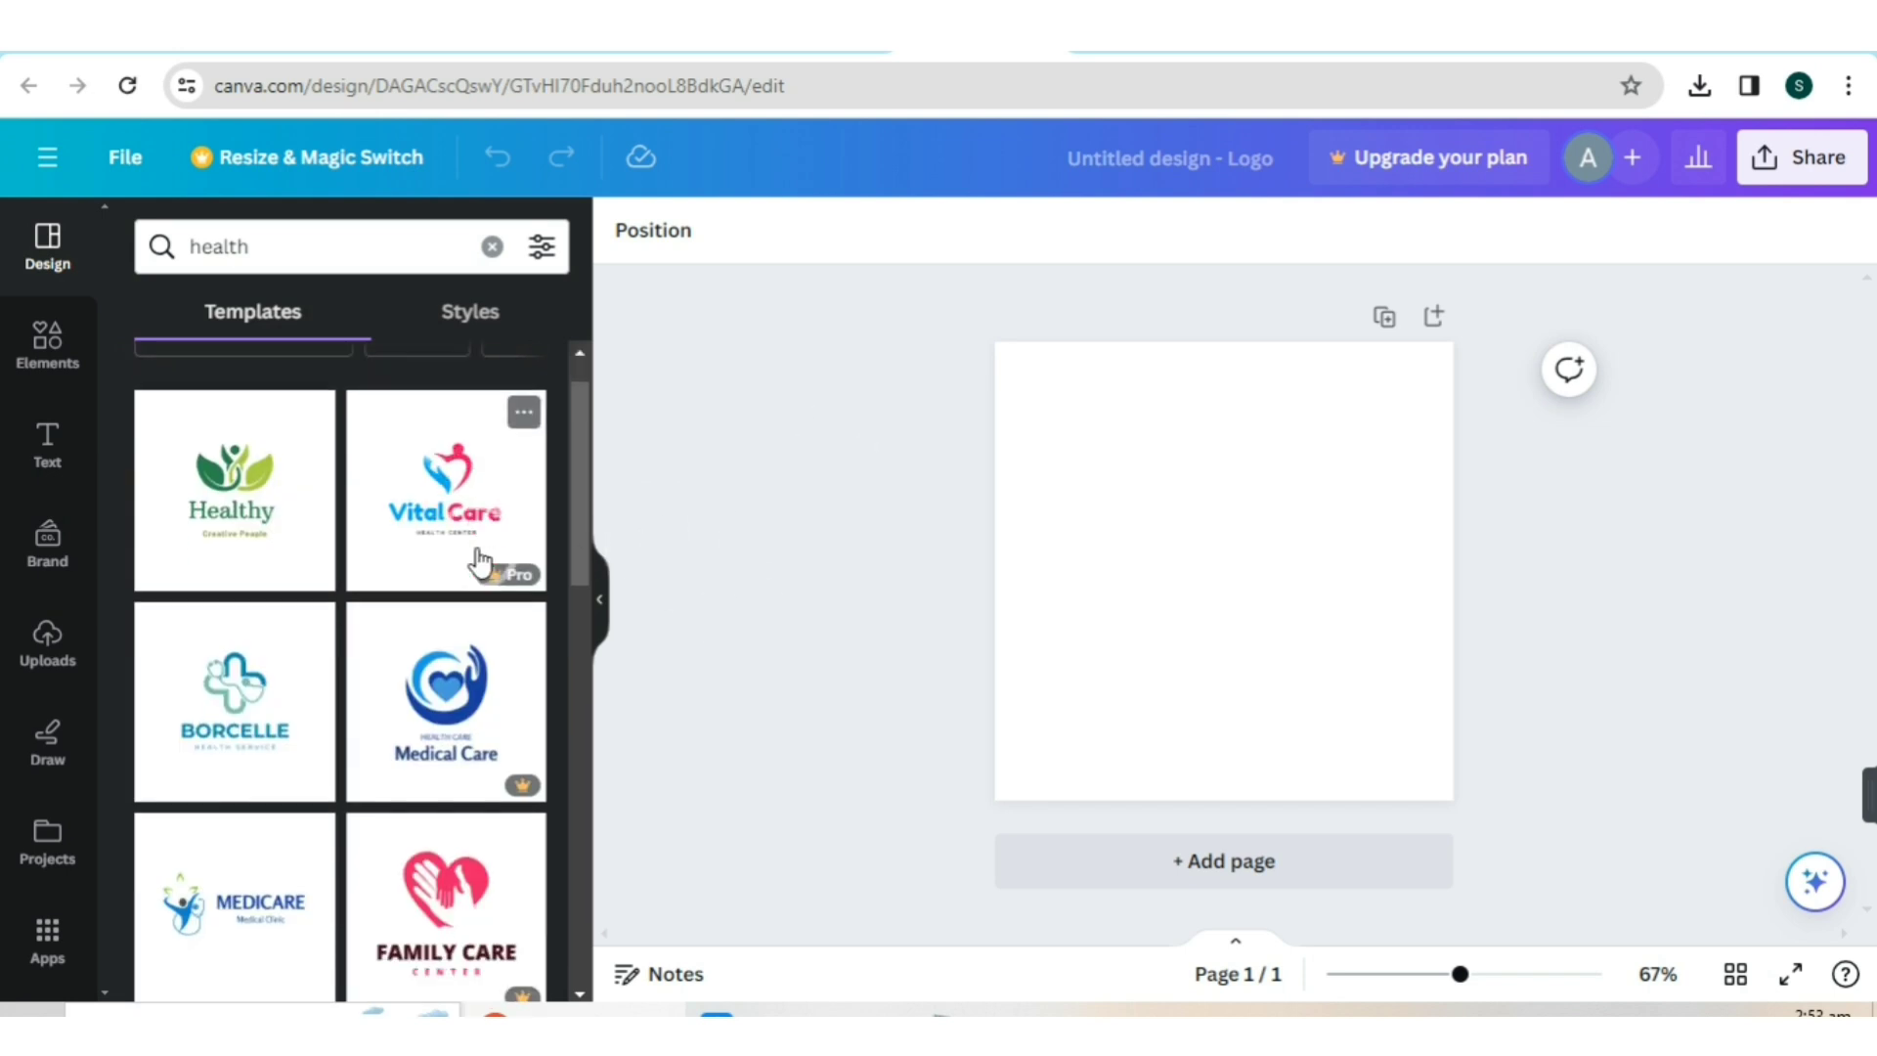
scroll(437, 536, "down", 10)
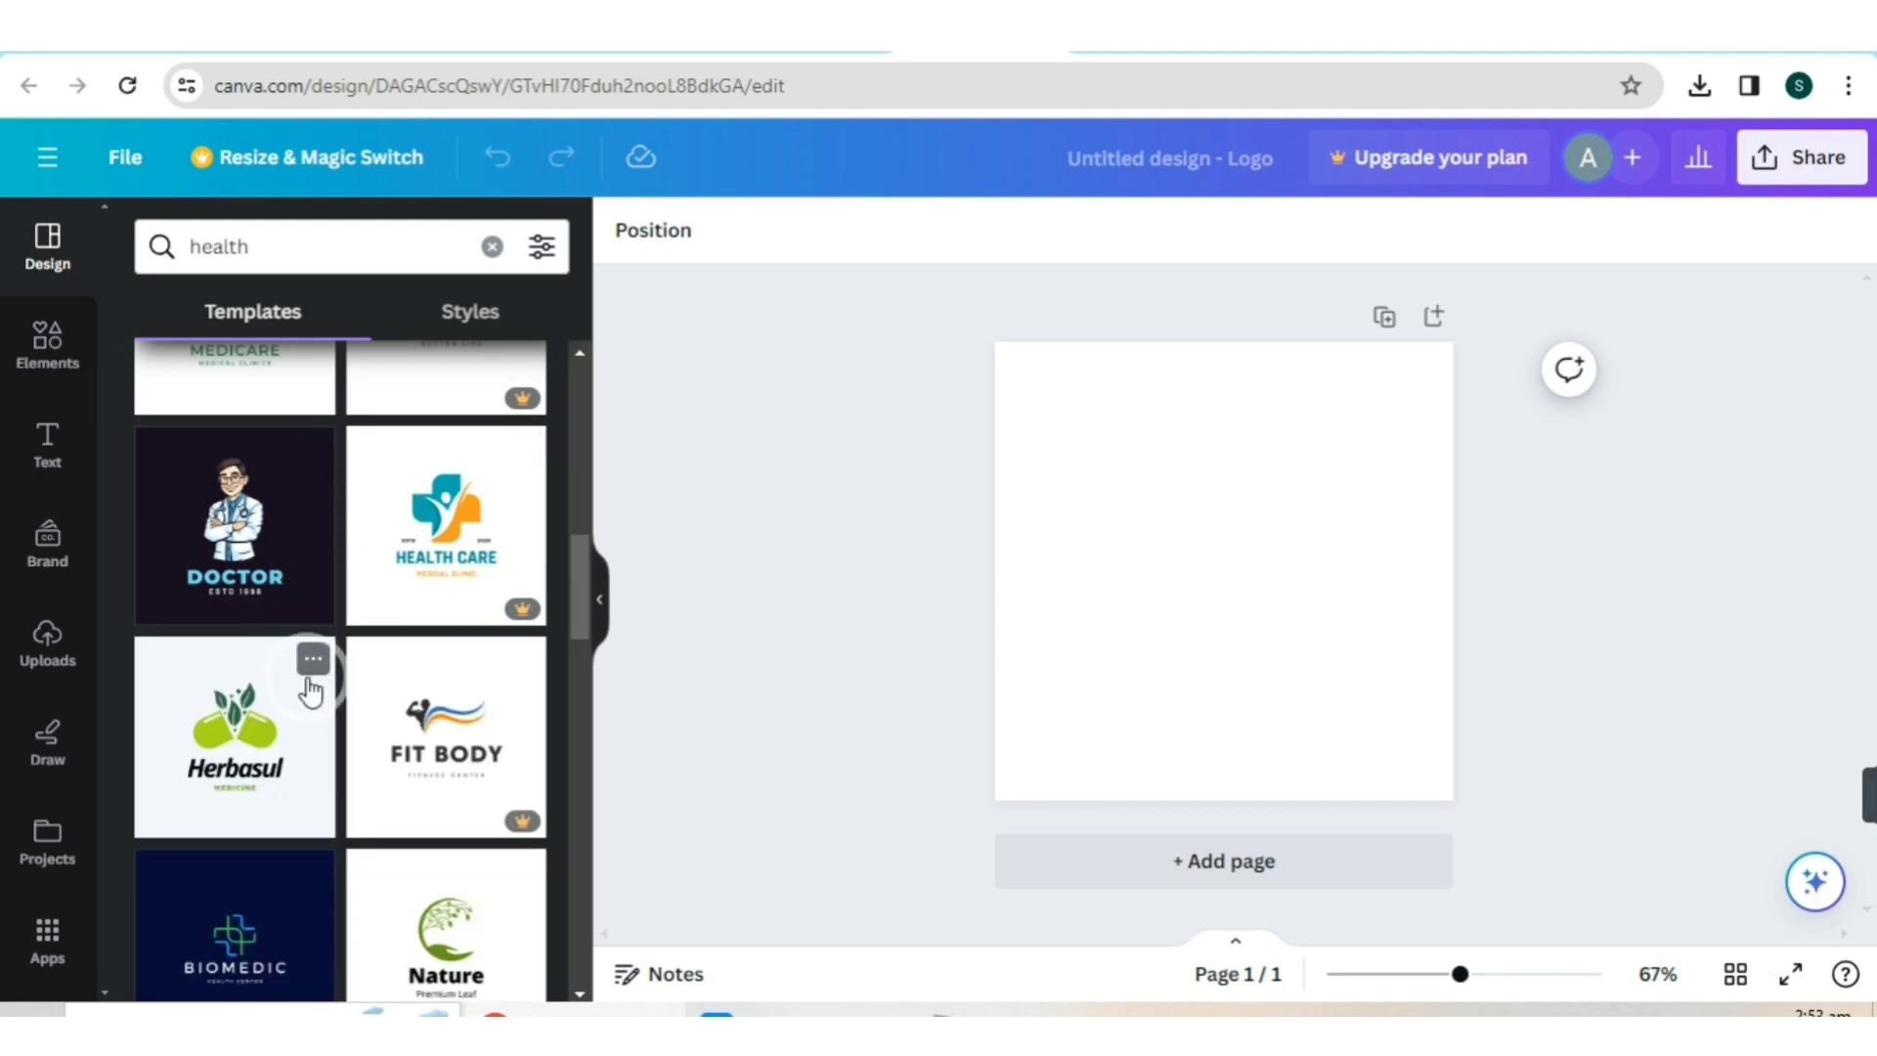
scroll(308, 684, "down", 10)
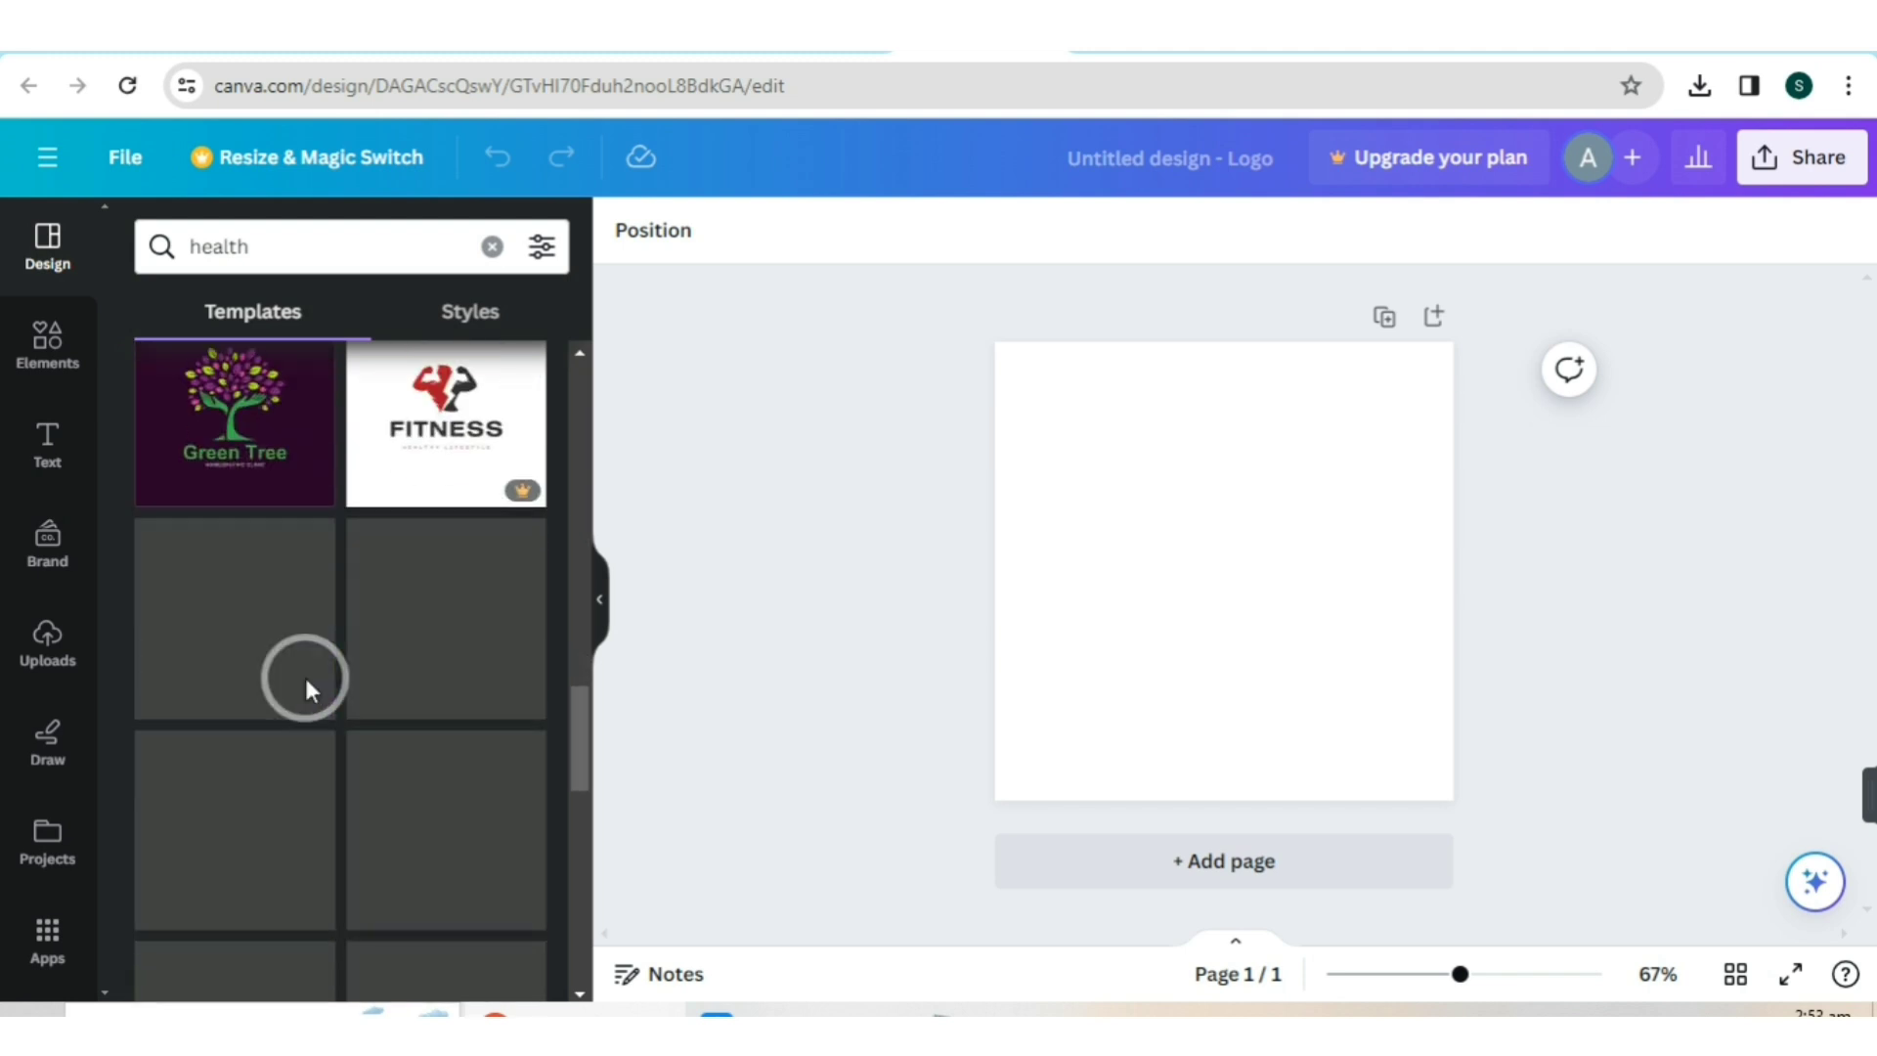
scroll(303, 673, "up", 8)
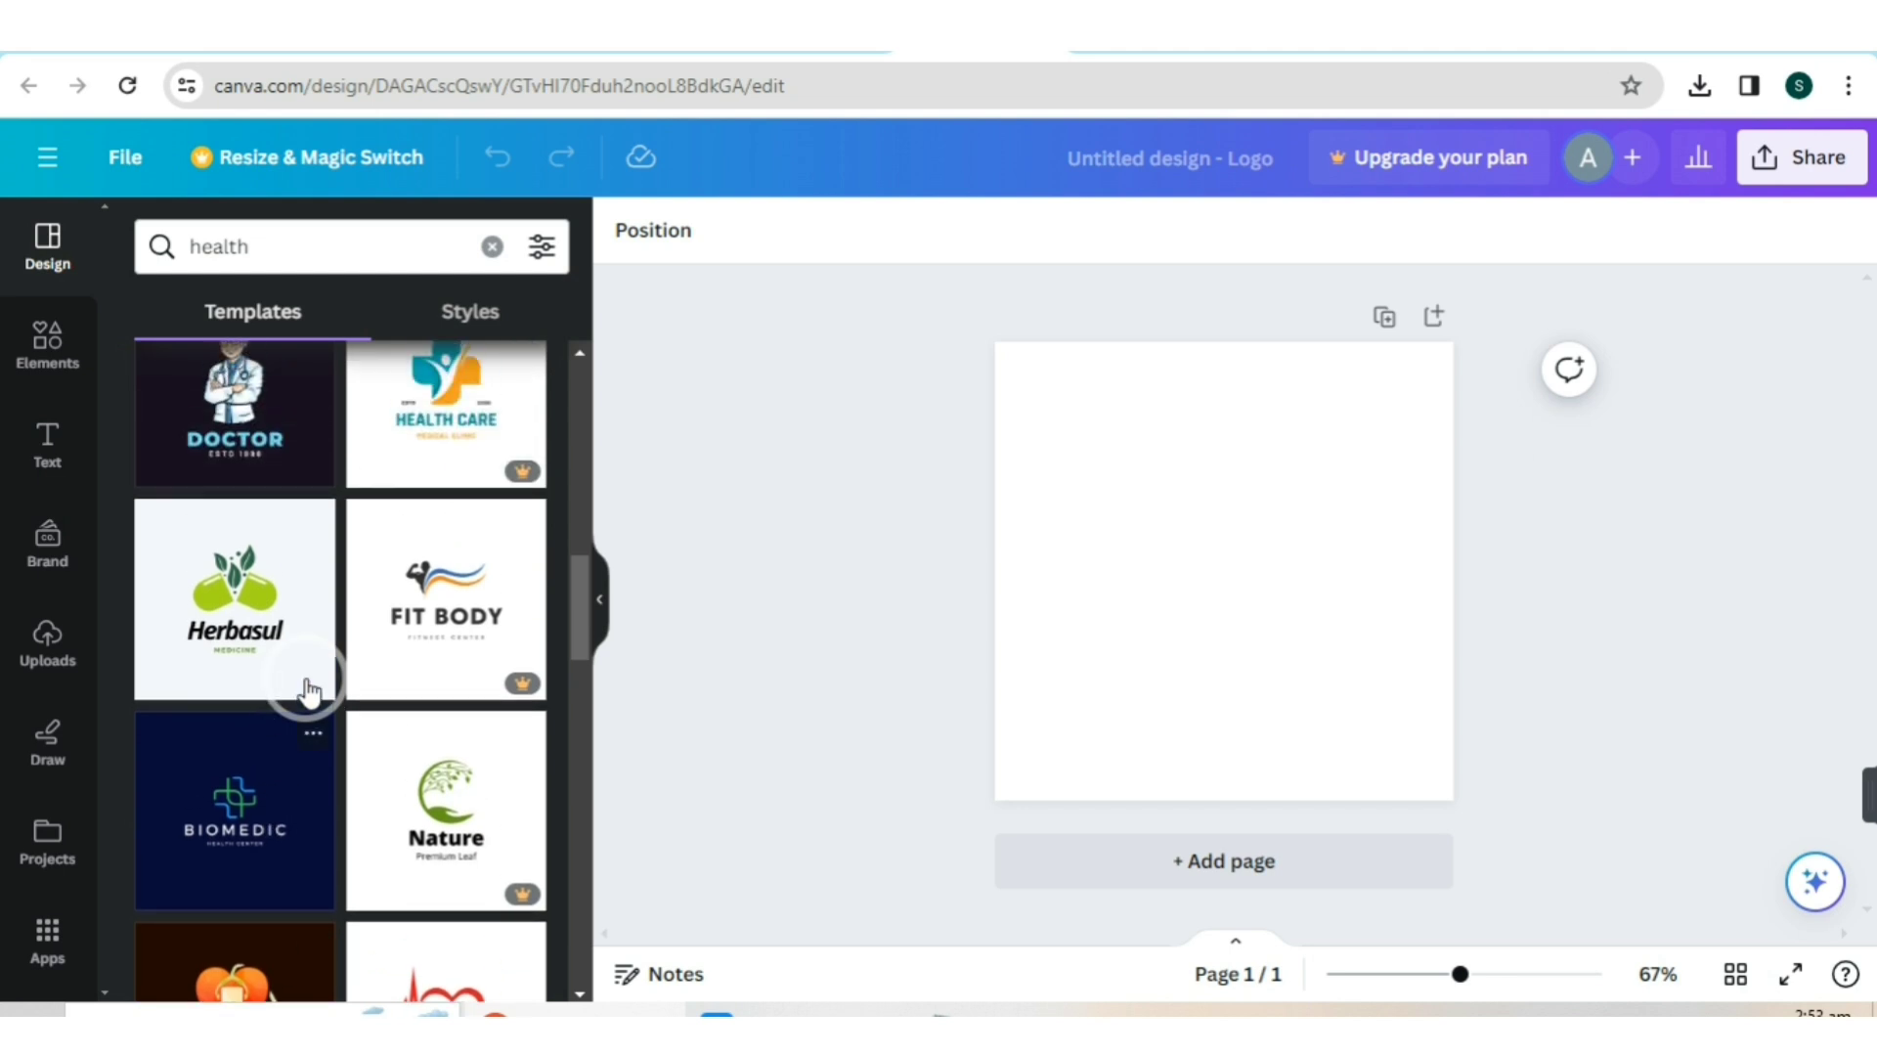
scroll(308, 685, "up", 2)
scroll(294, 665, "down", 6)
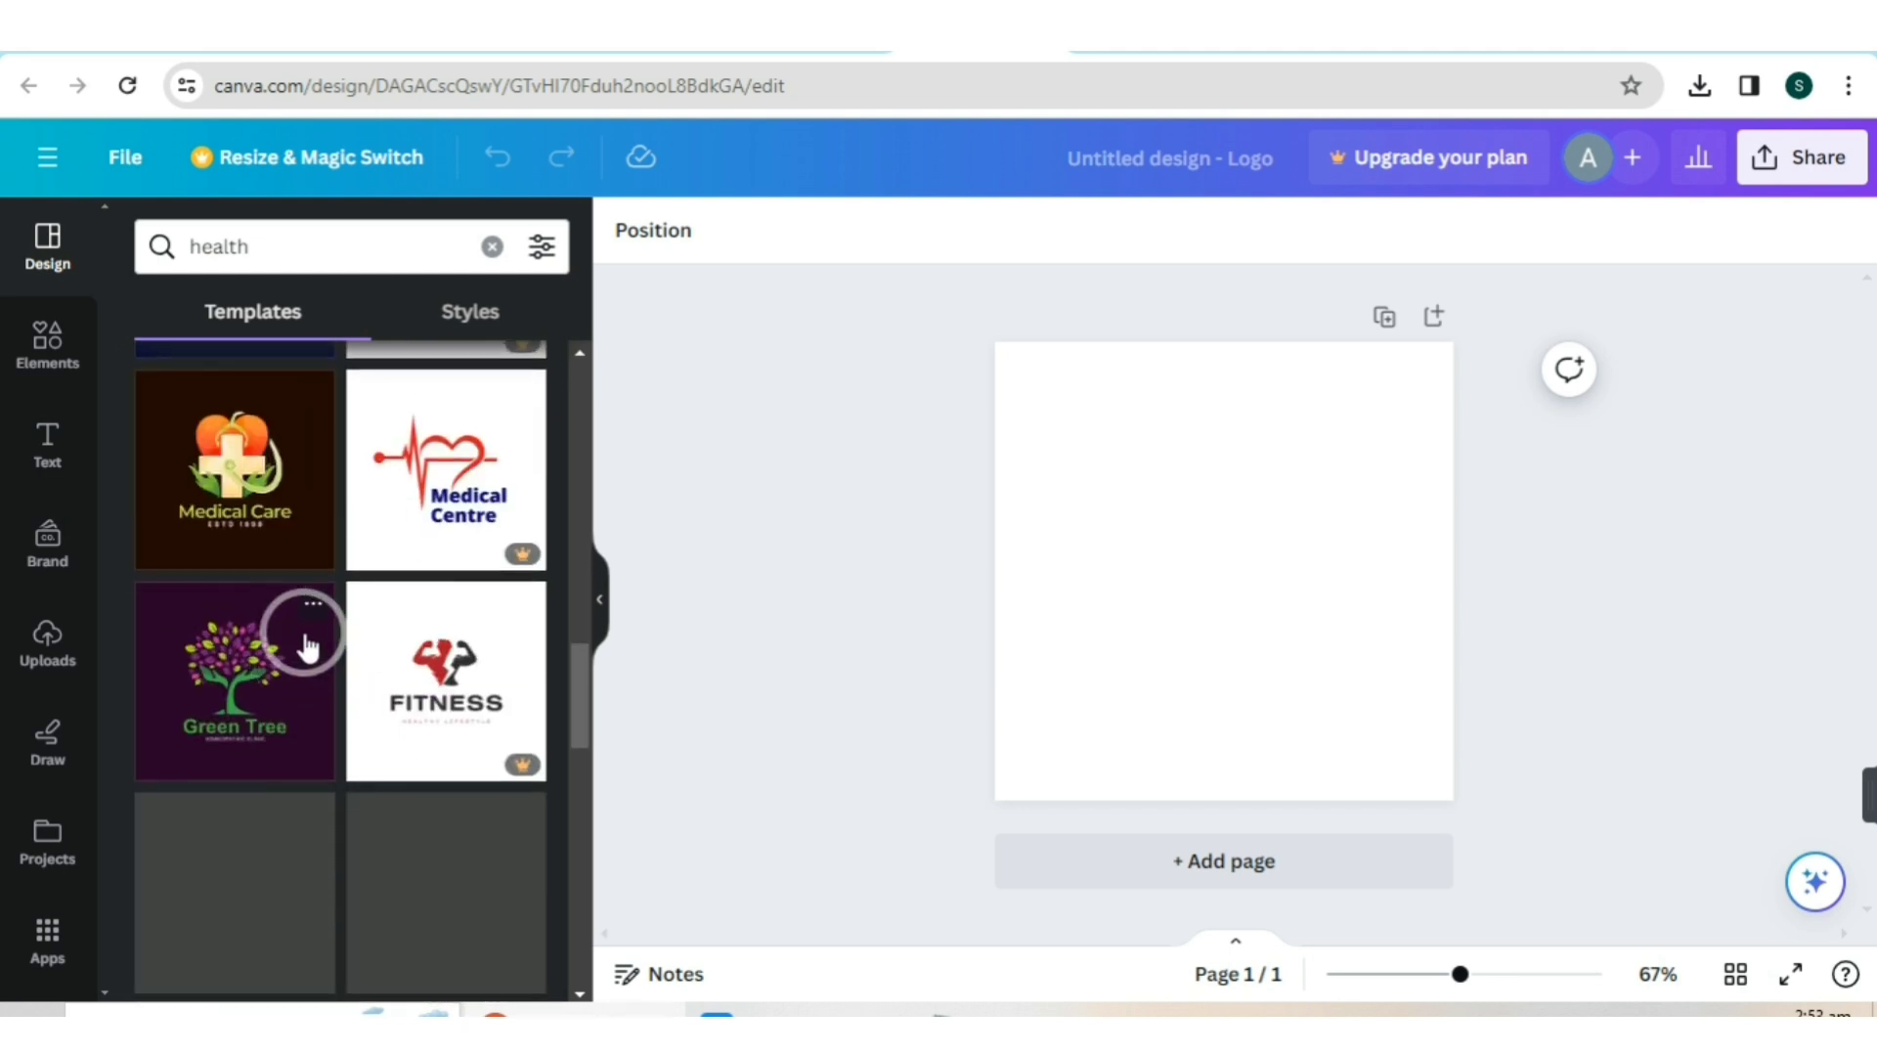
scroll(305, 641, "down", 5)
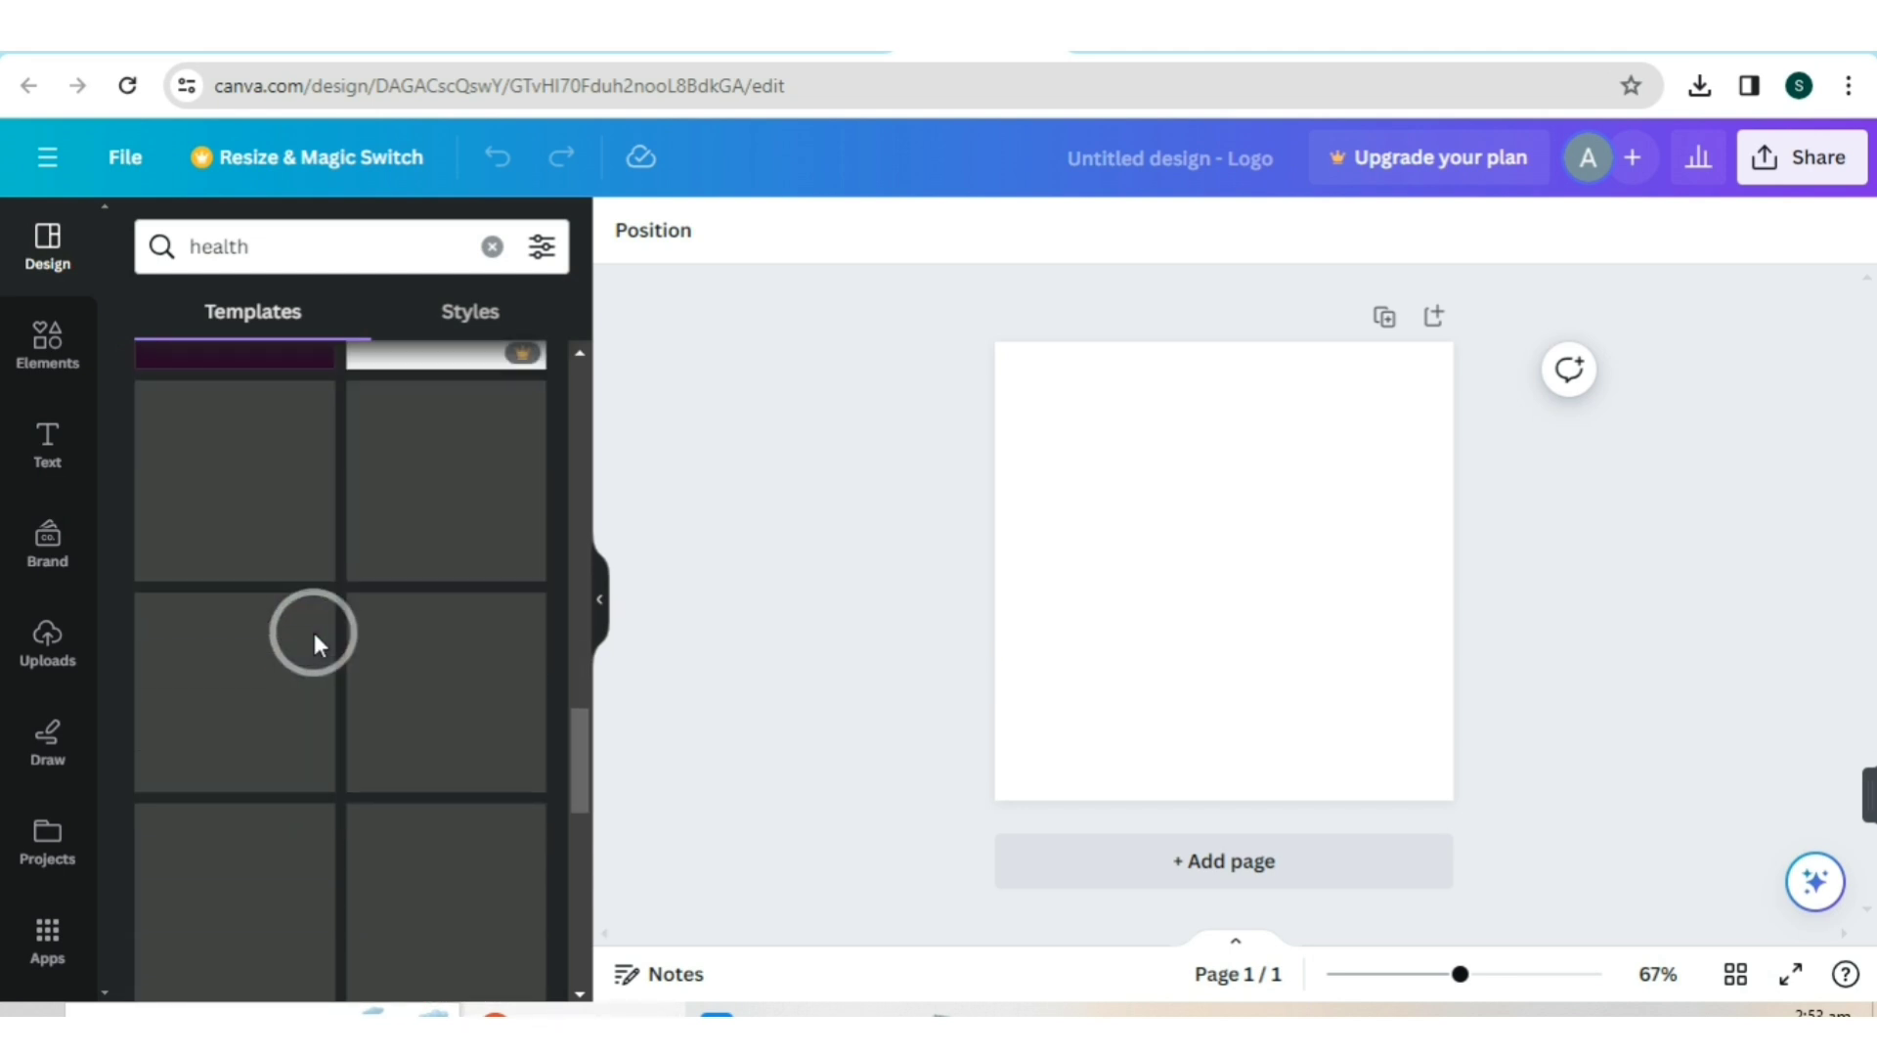
scroll(313, 631, "up", 4)
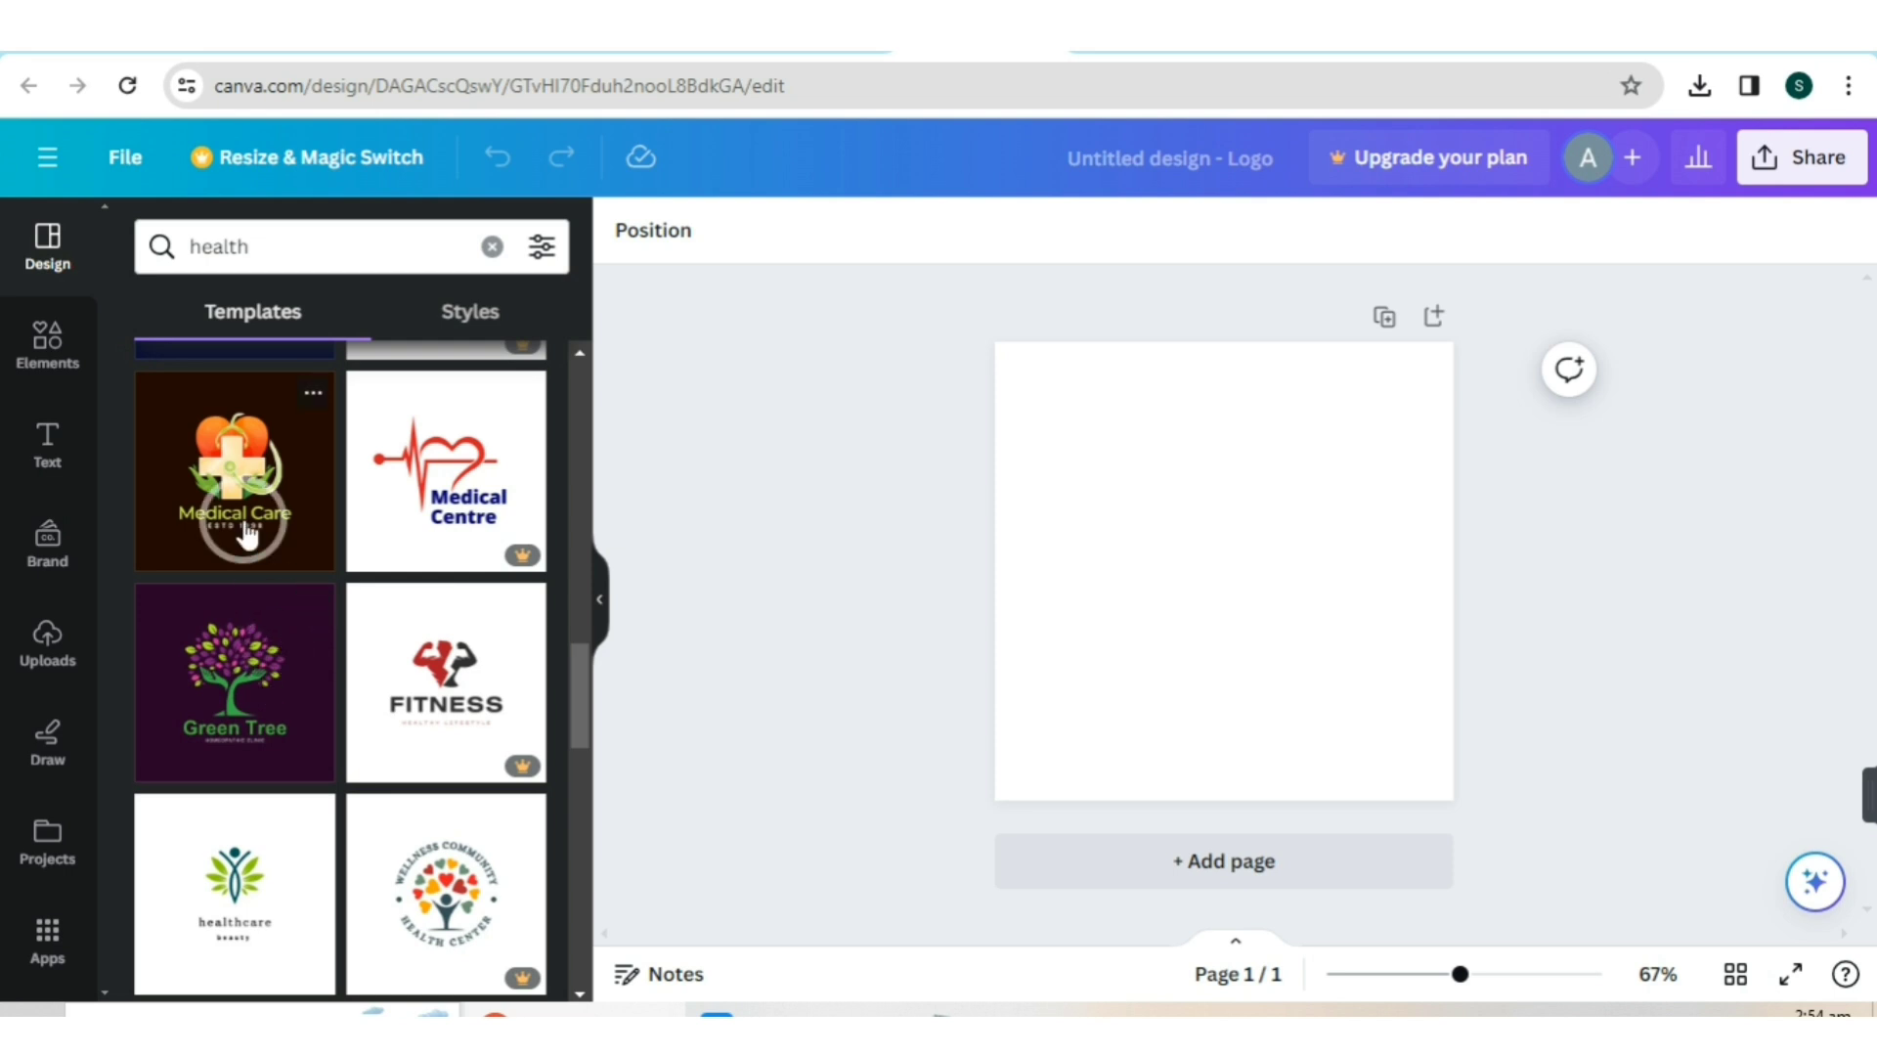
scroll(248, 533, "up", 1)
scroll(245, 523, "up", 10)
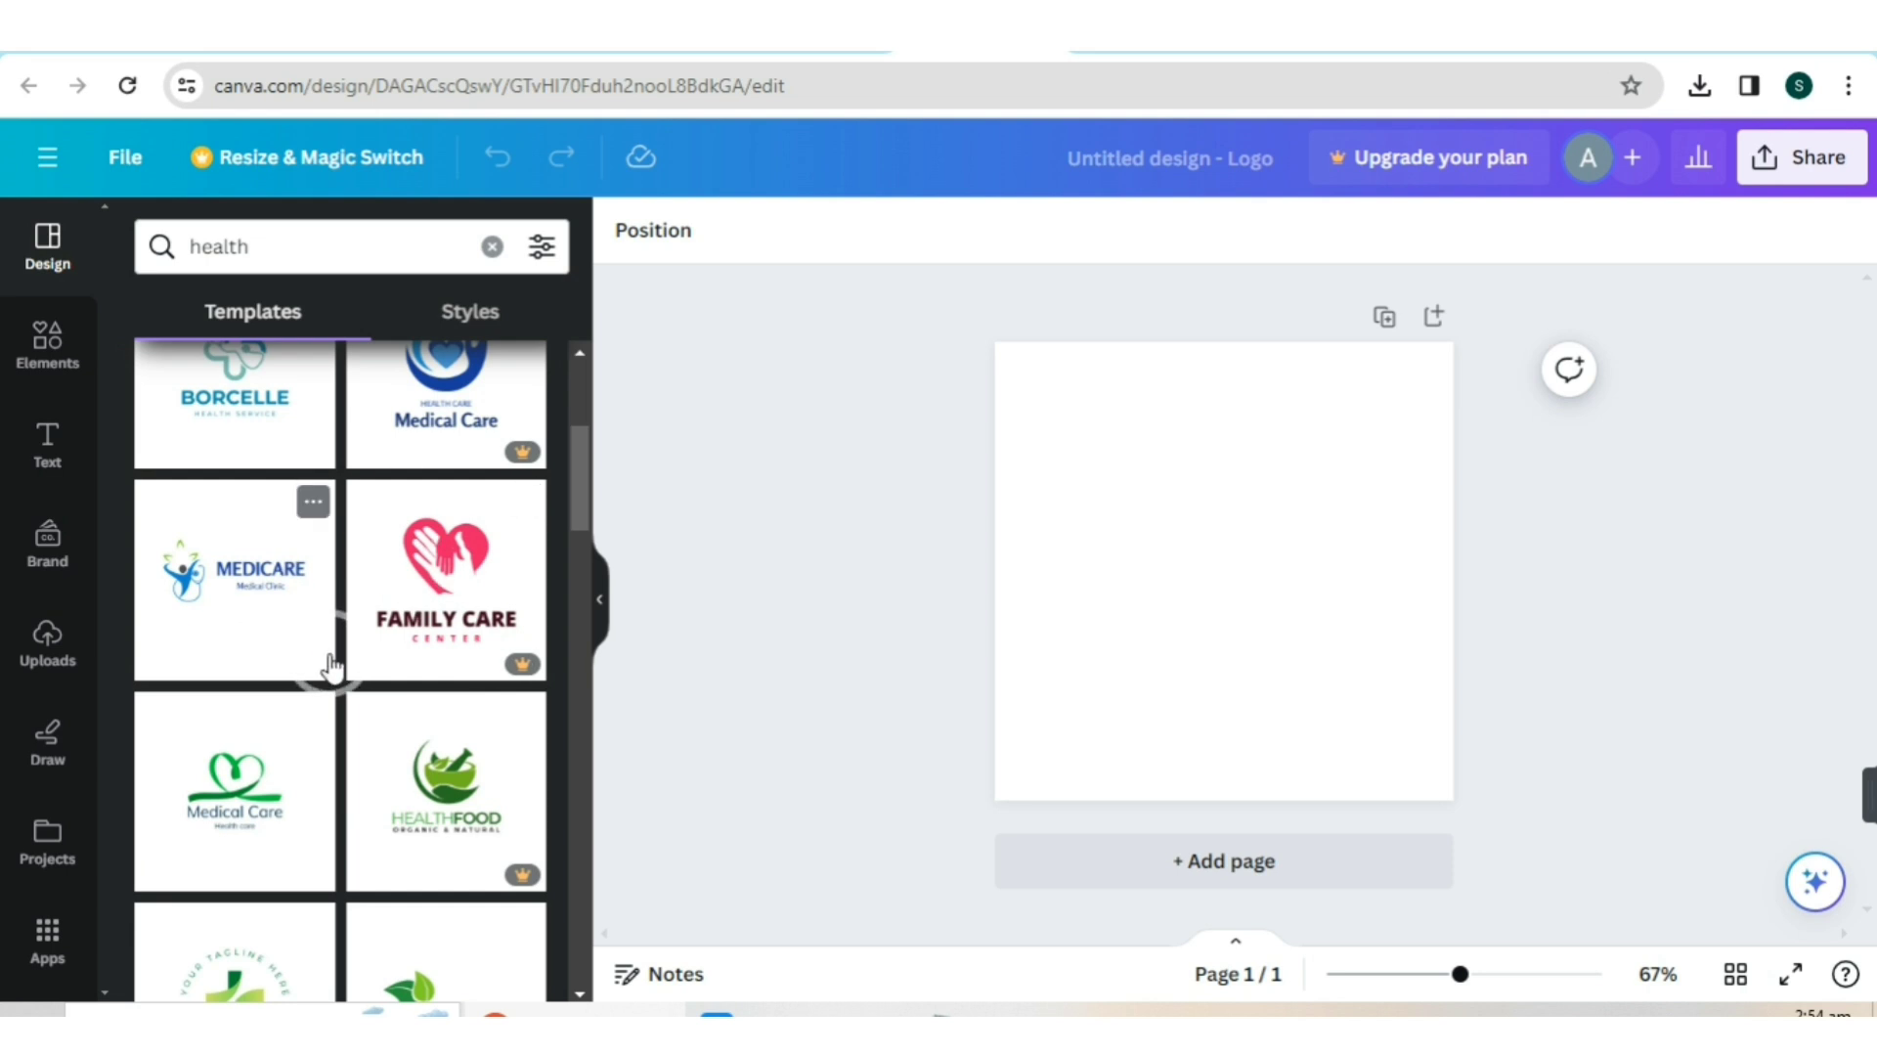
scroll(315, 668, "up", 2)
scroll(314, 665, "up", 2)
scroll(314, 662, "down", 8)
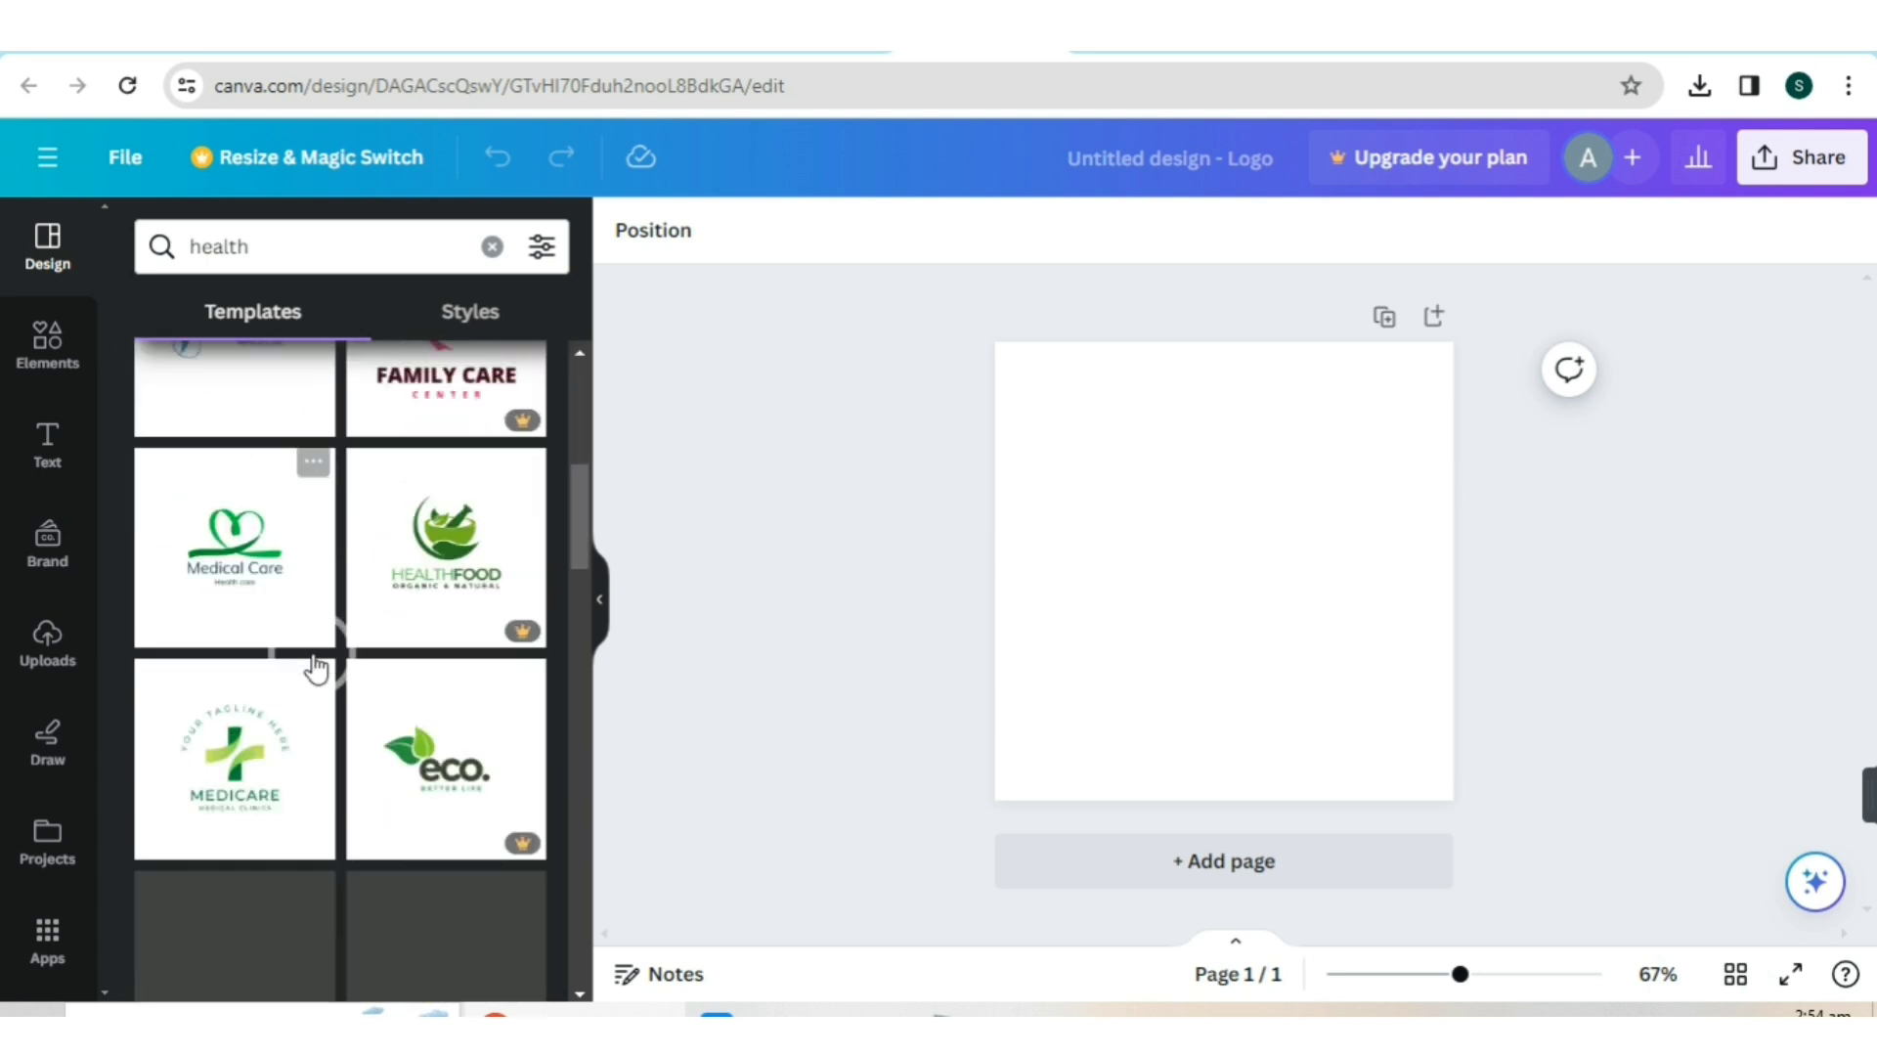
scroll(378, 606, "down", 7)
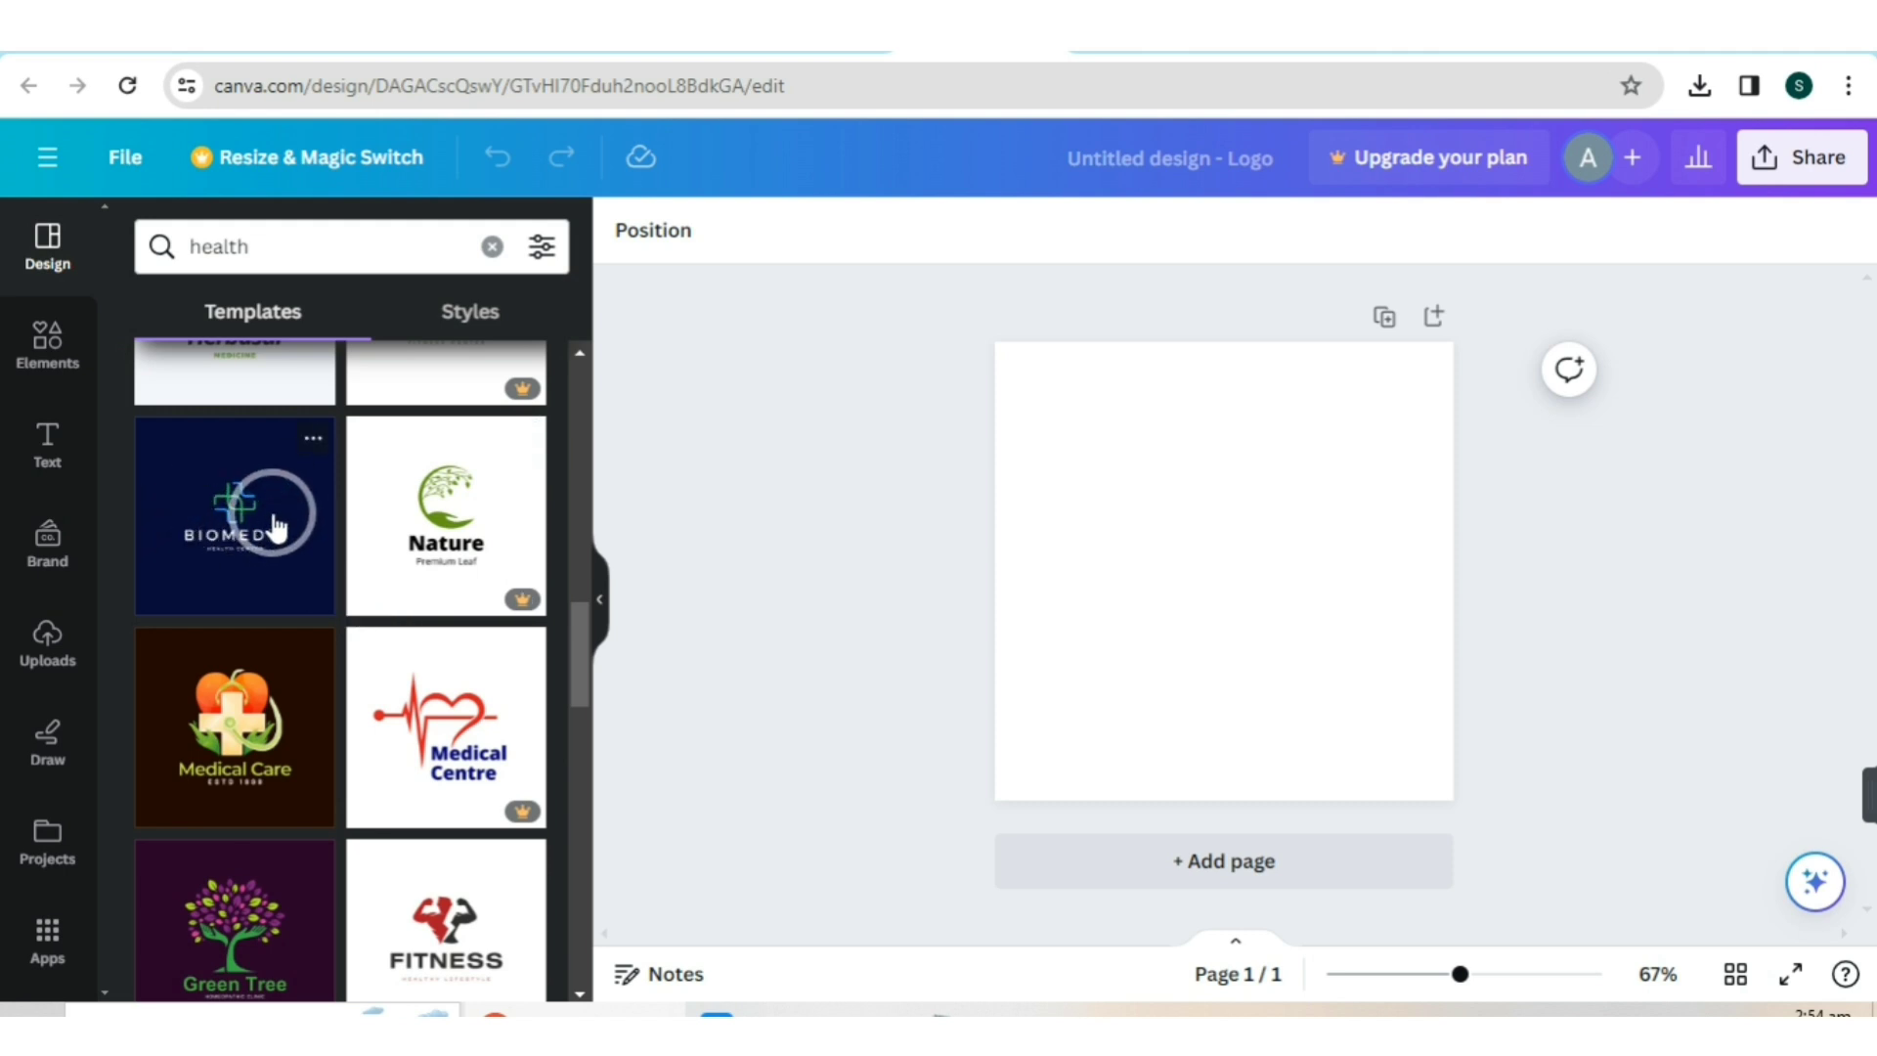
scroll(277, 528, "down", 7)
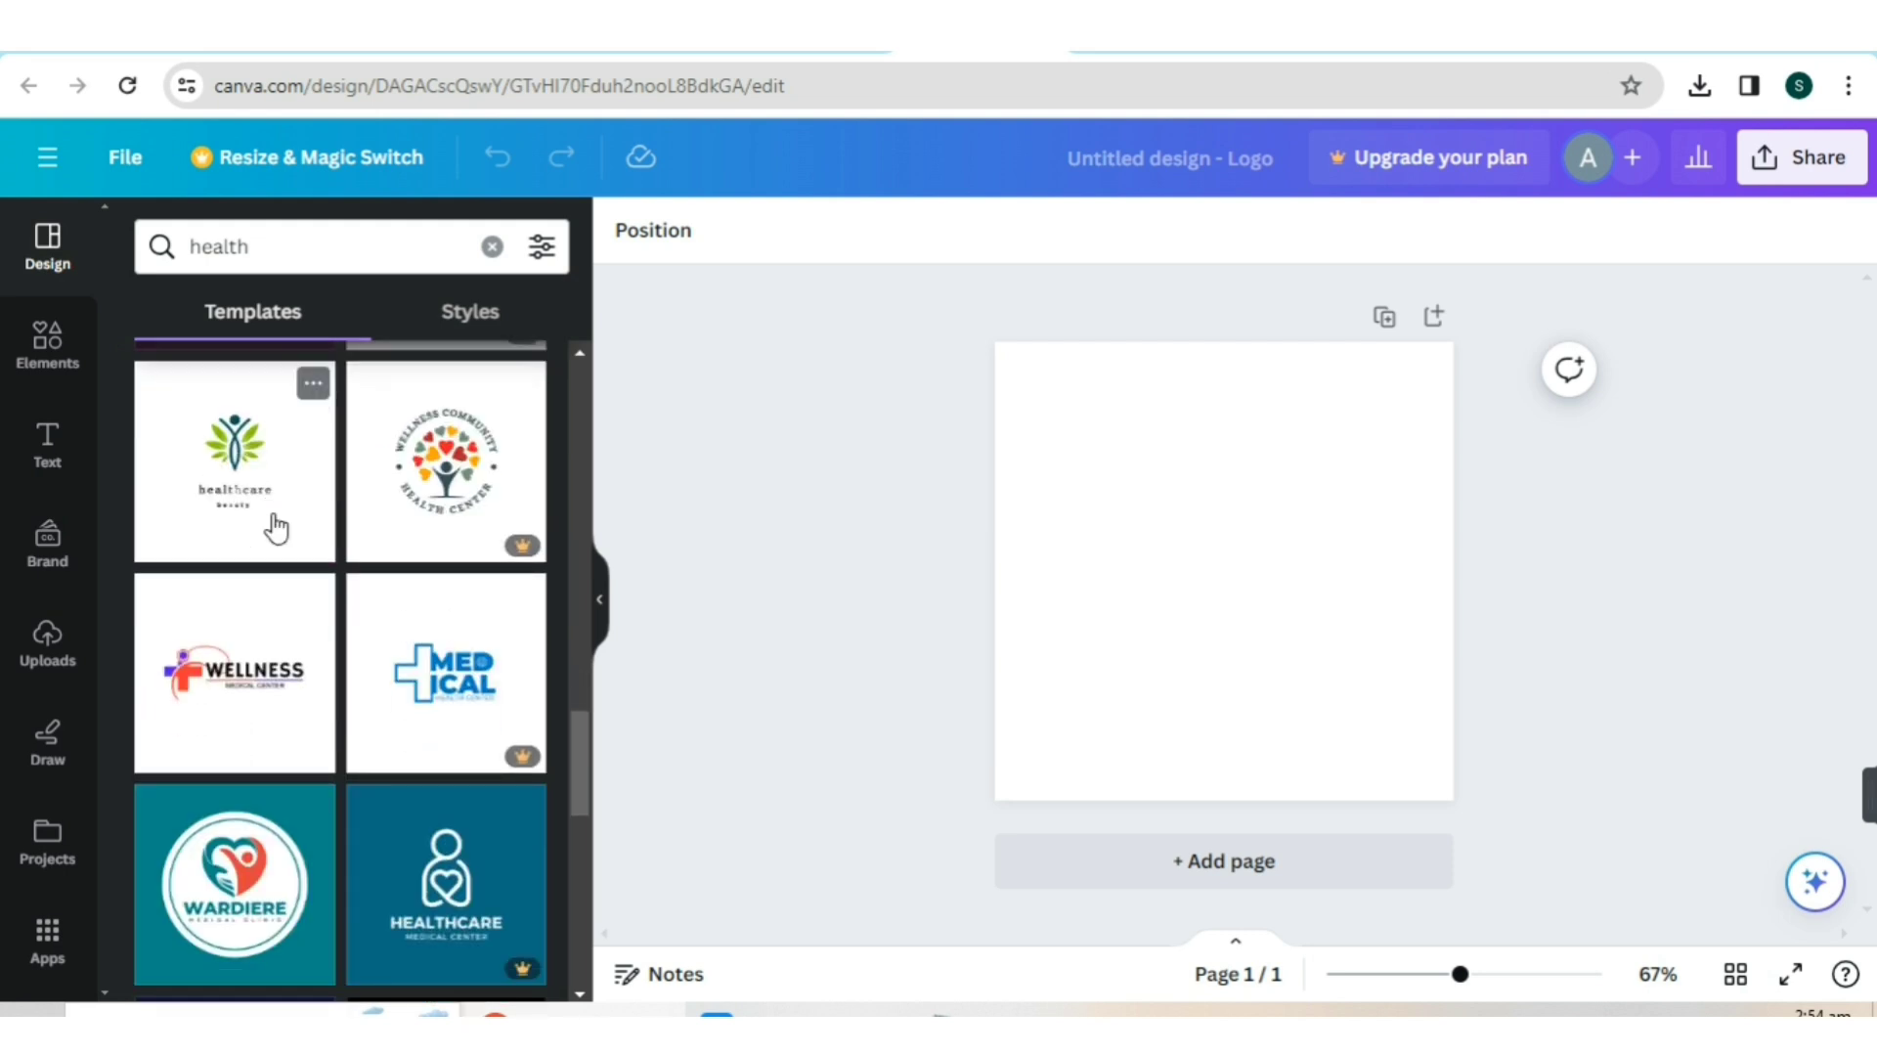
scroll(276, 528, "down", 7)
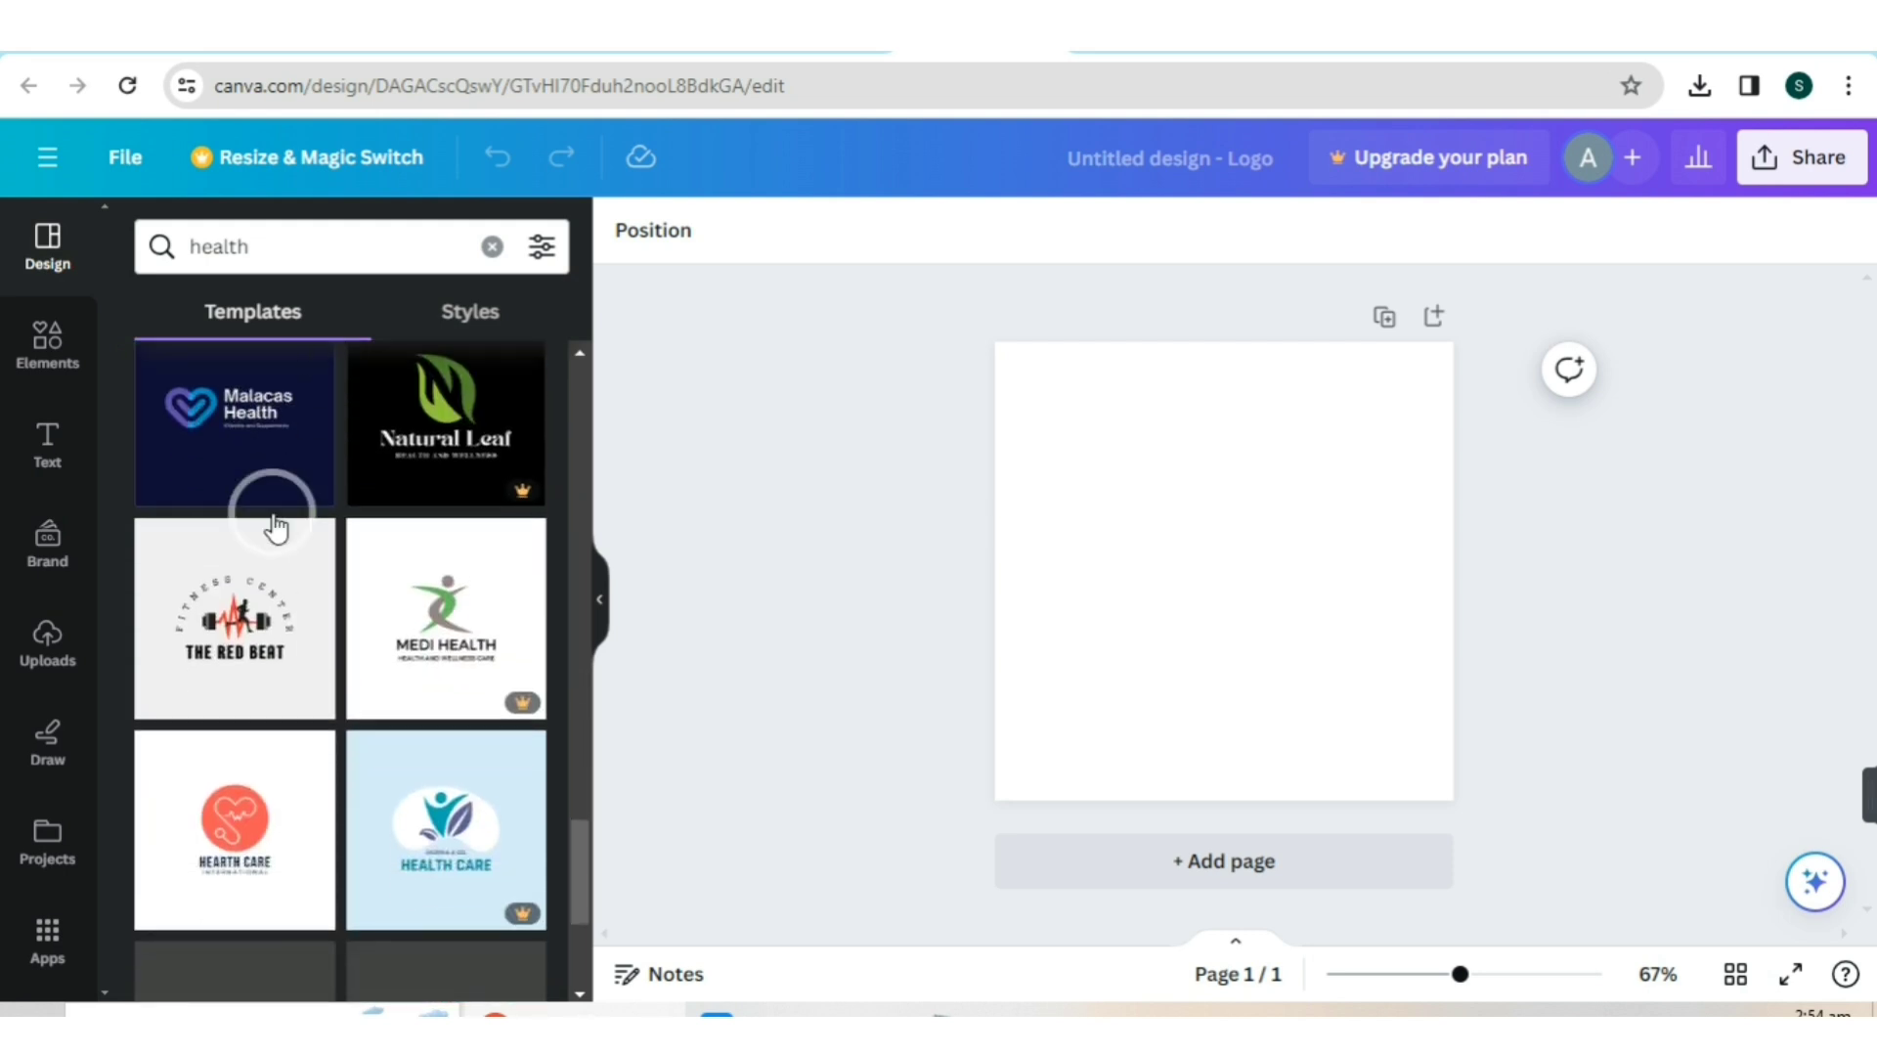
scroll(277, 528, "down", 8)
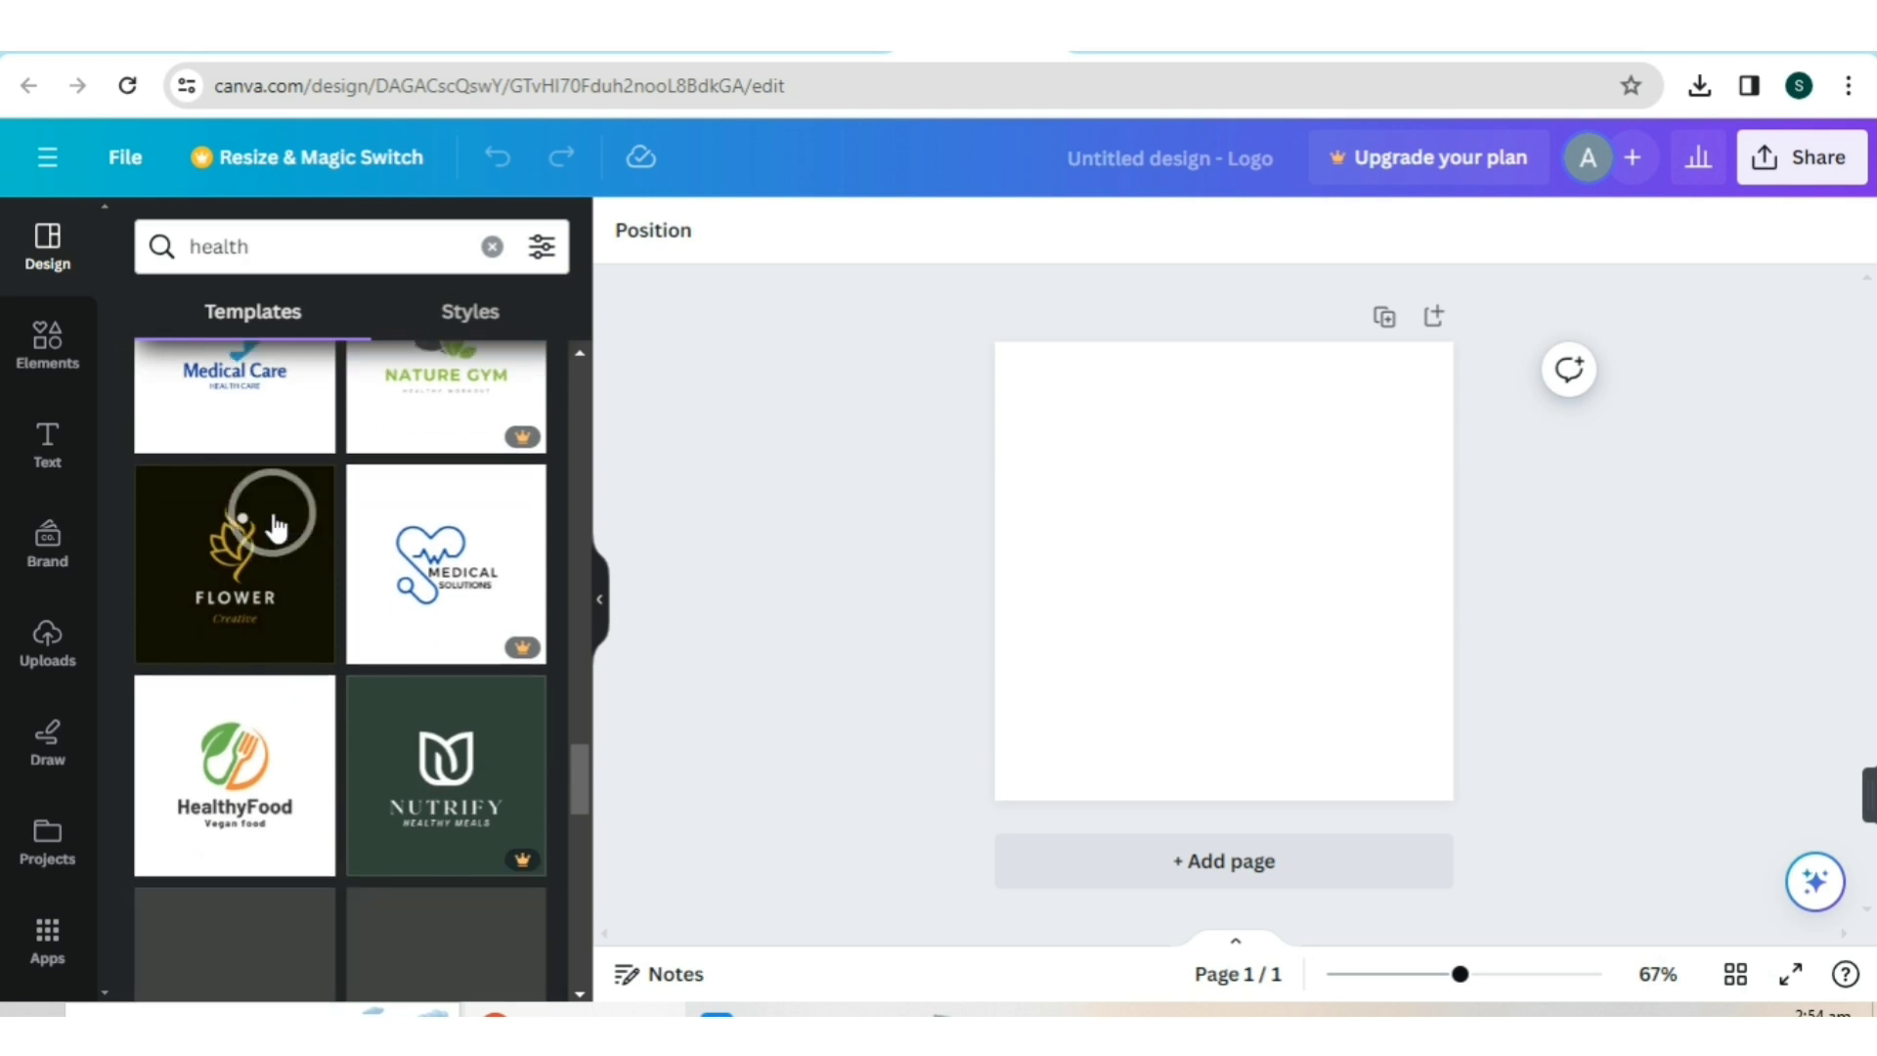
scroll(277, 528, "down", 2)
- Apply the Healthy people-and-leaf logo template to the blank page
scroll(277, 528, "up", 10)
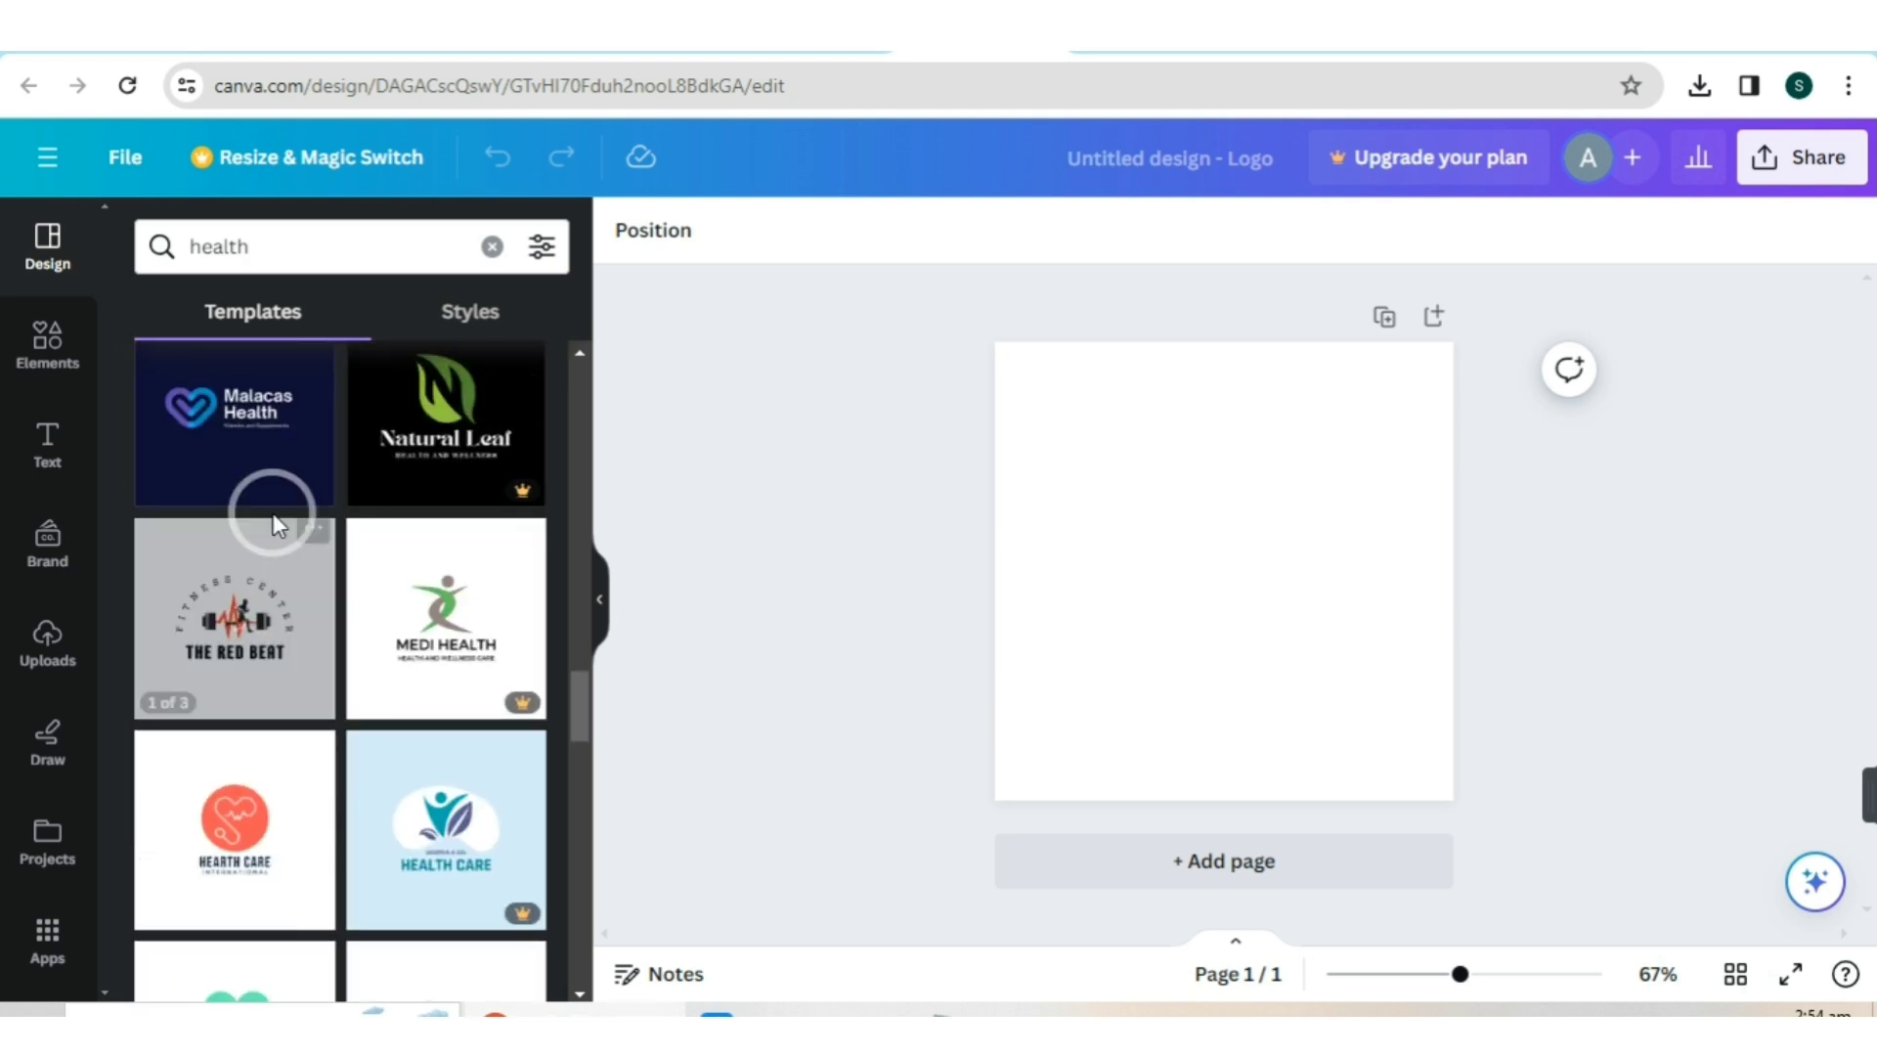
scroll(276, 526, "up", 10)
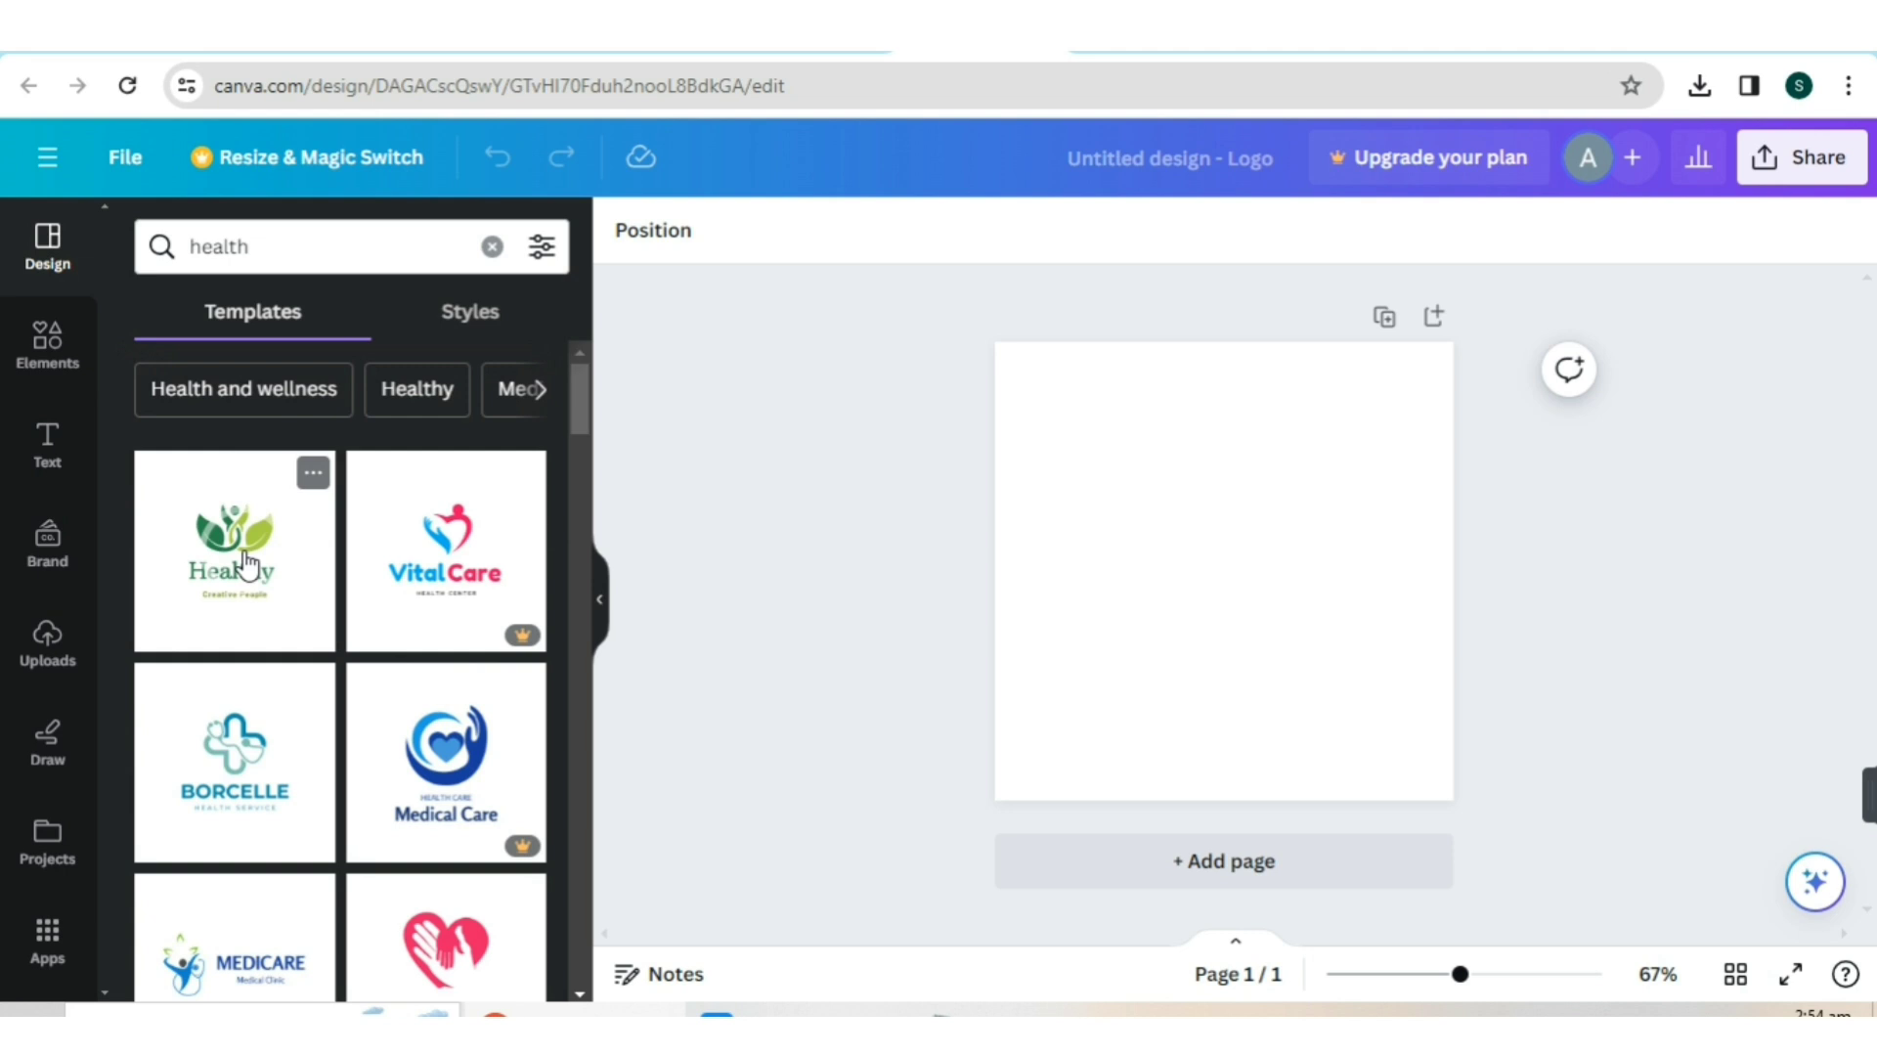
left_click(245, 565)
left_click(1670, 620)
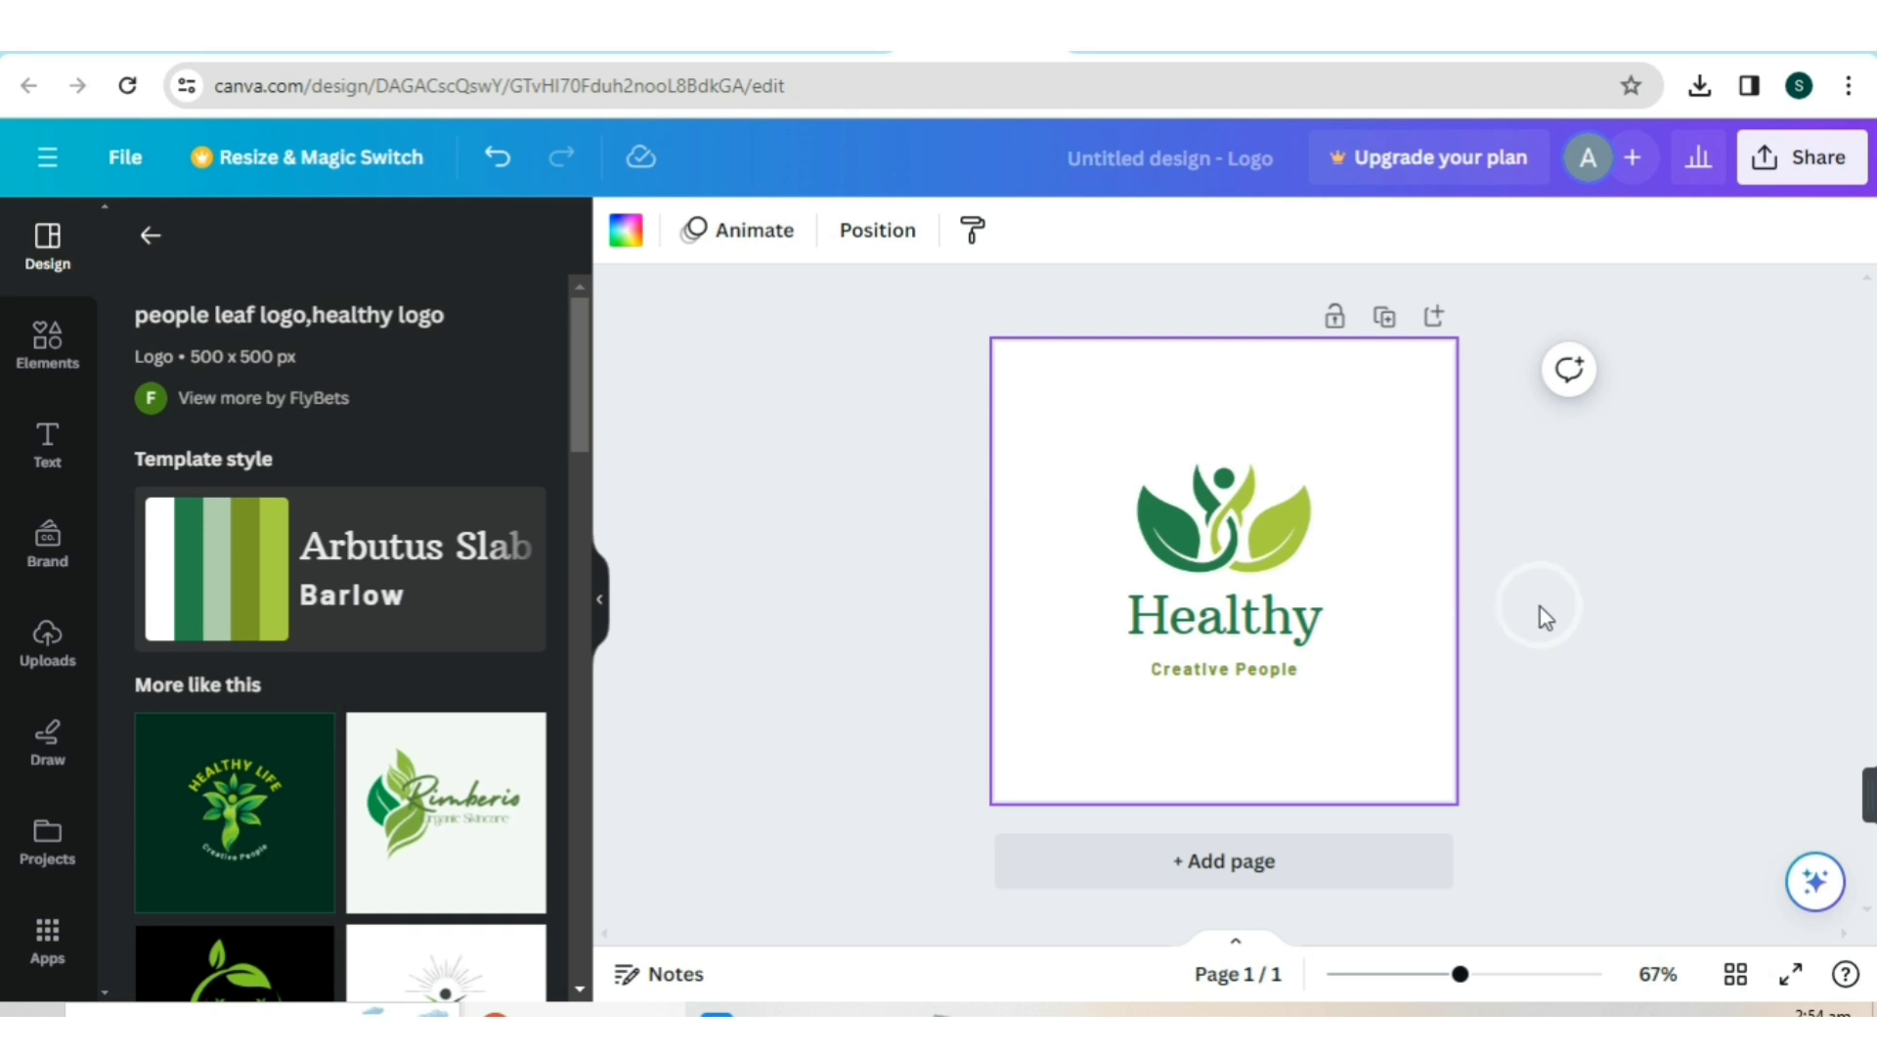
- Recolor the dark green part of the leaf graphic to red and deselect it
left_click(1248, 508)
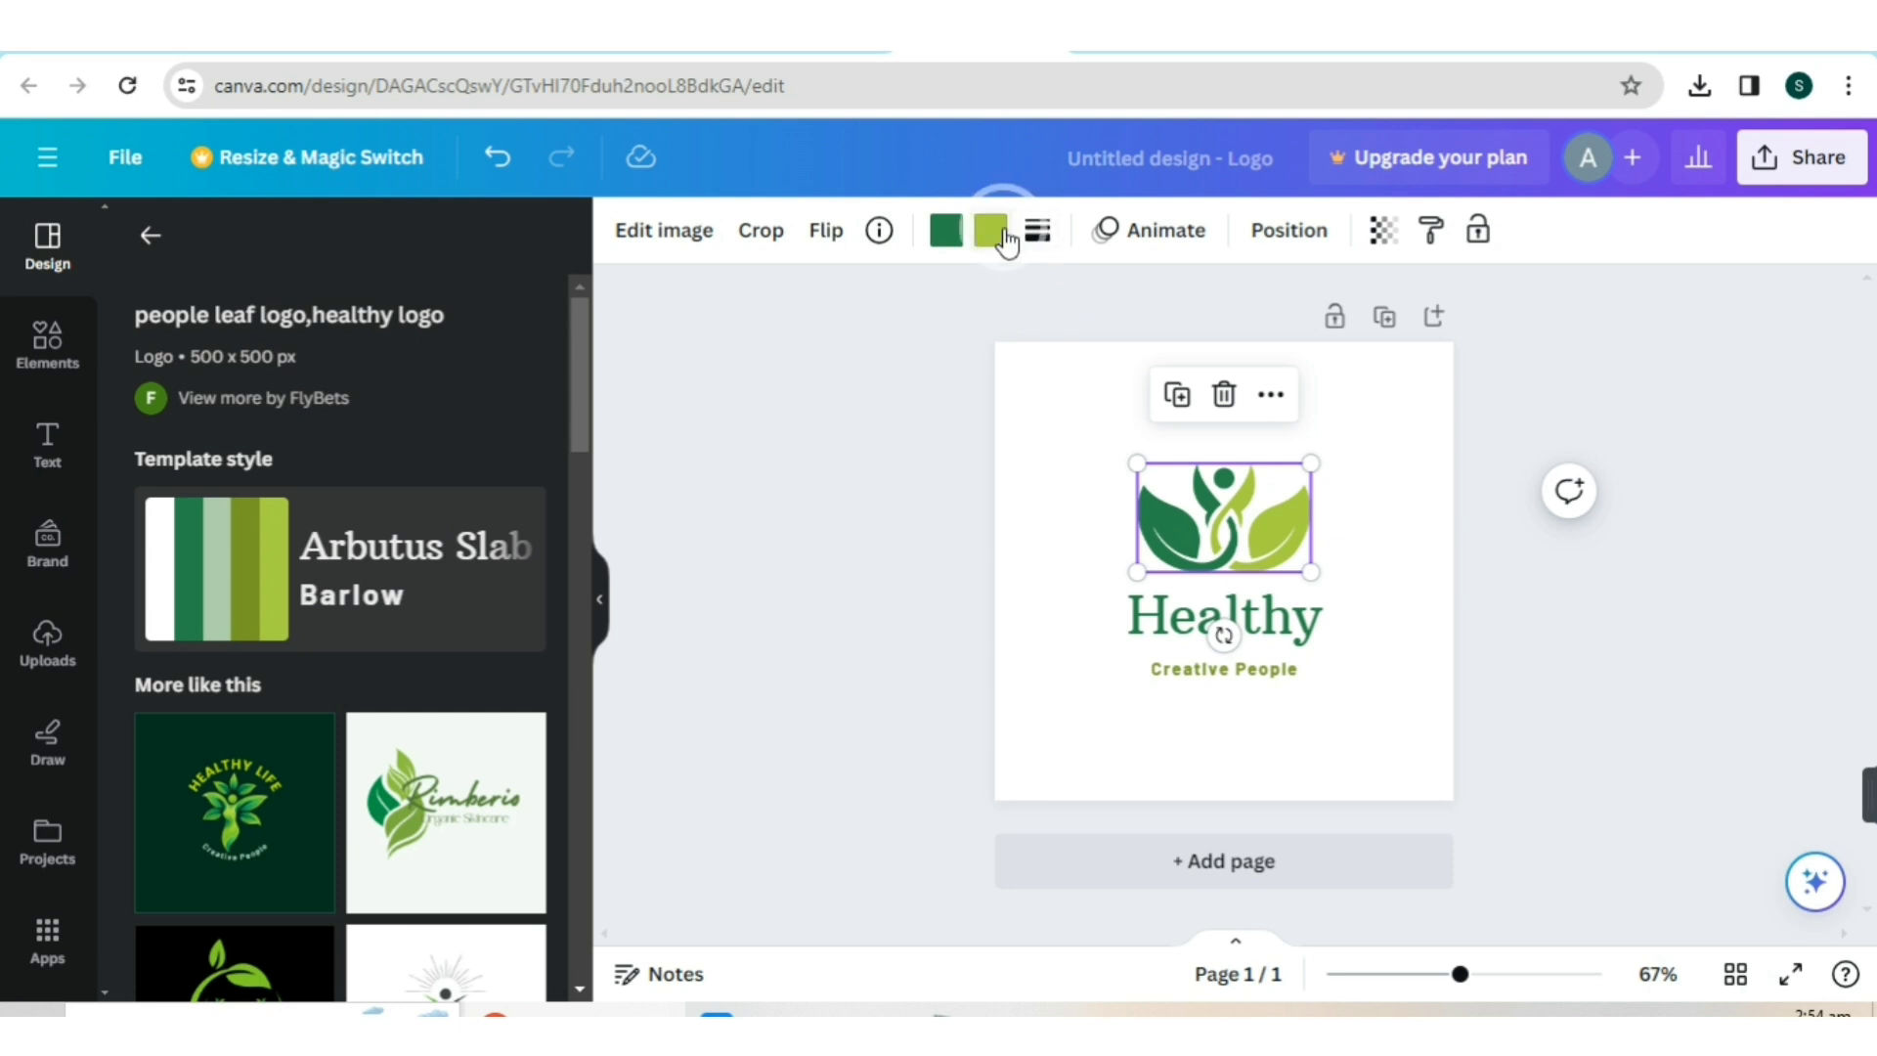
left_click(1216, 528)
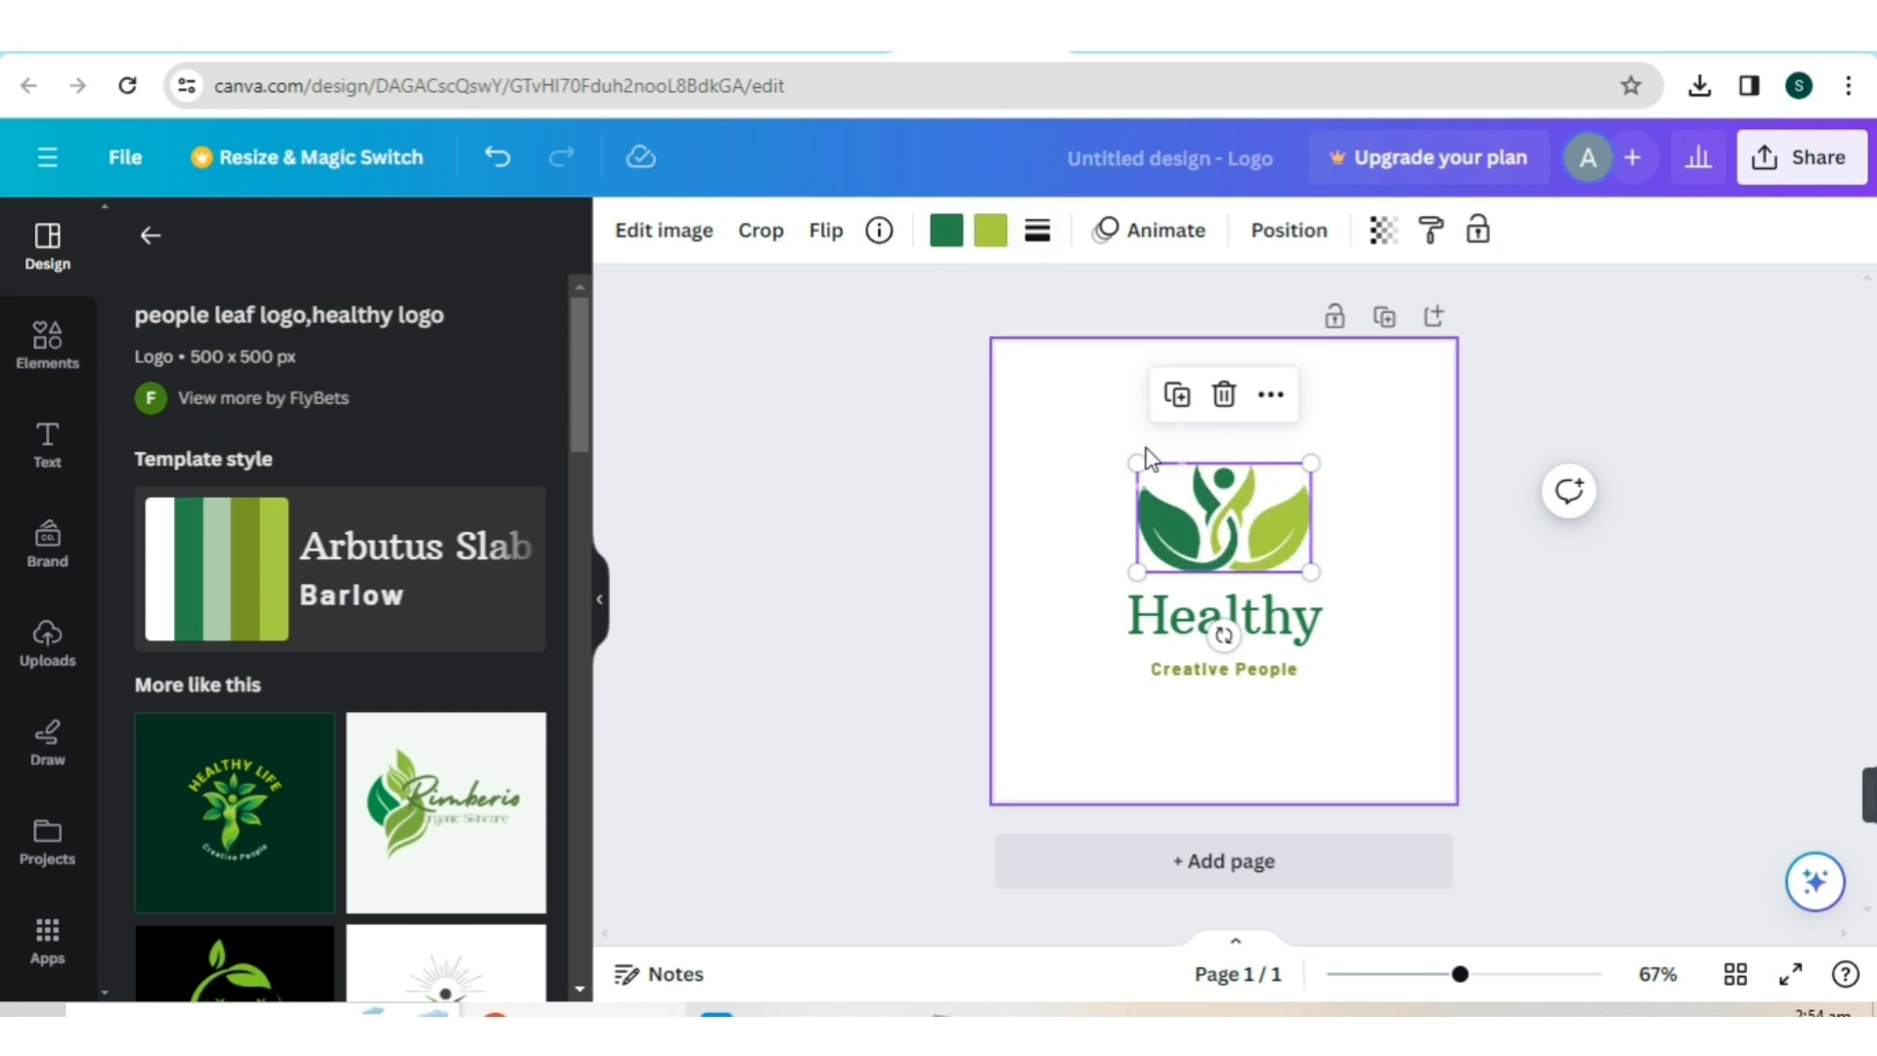
left_click(921, 231)
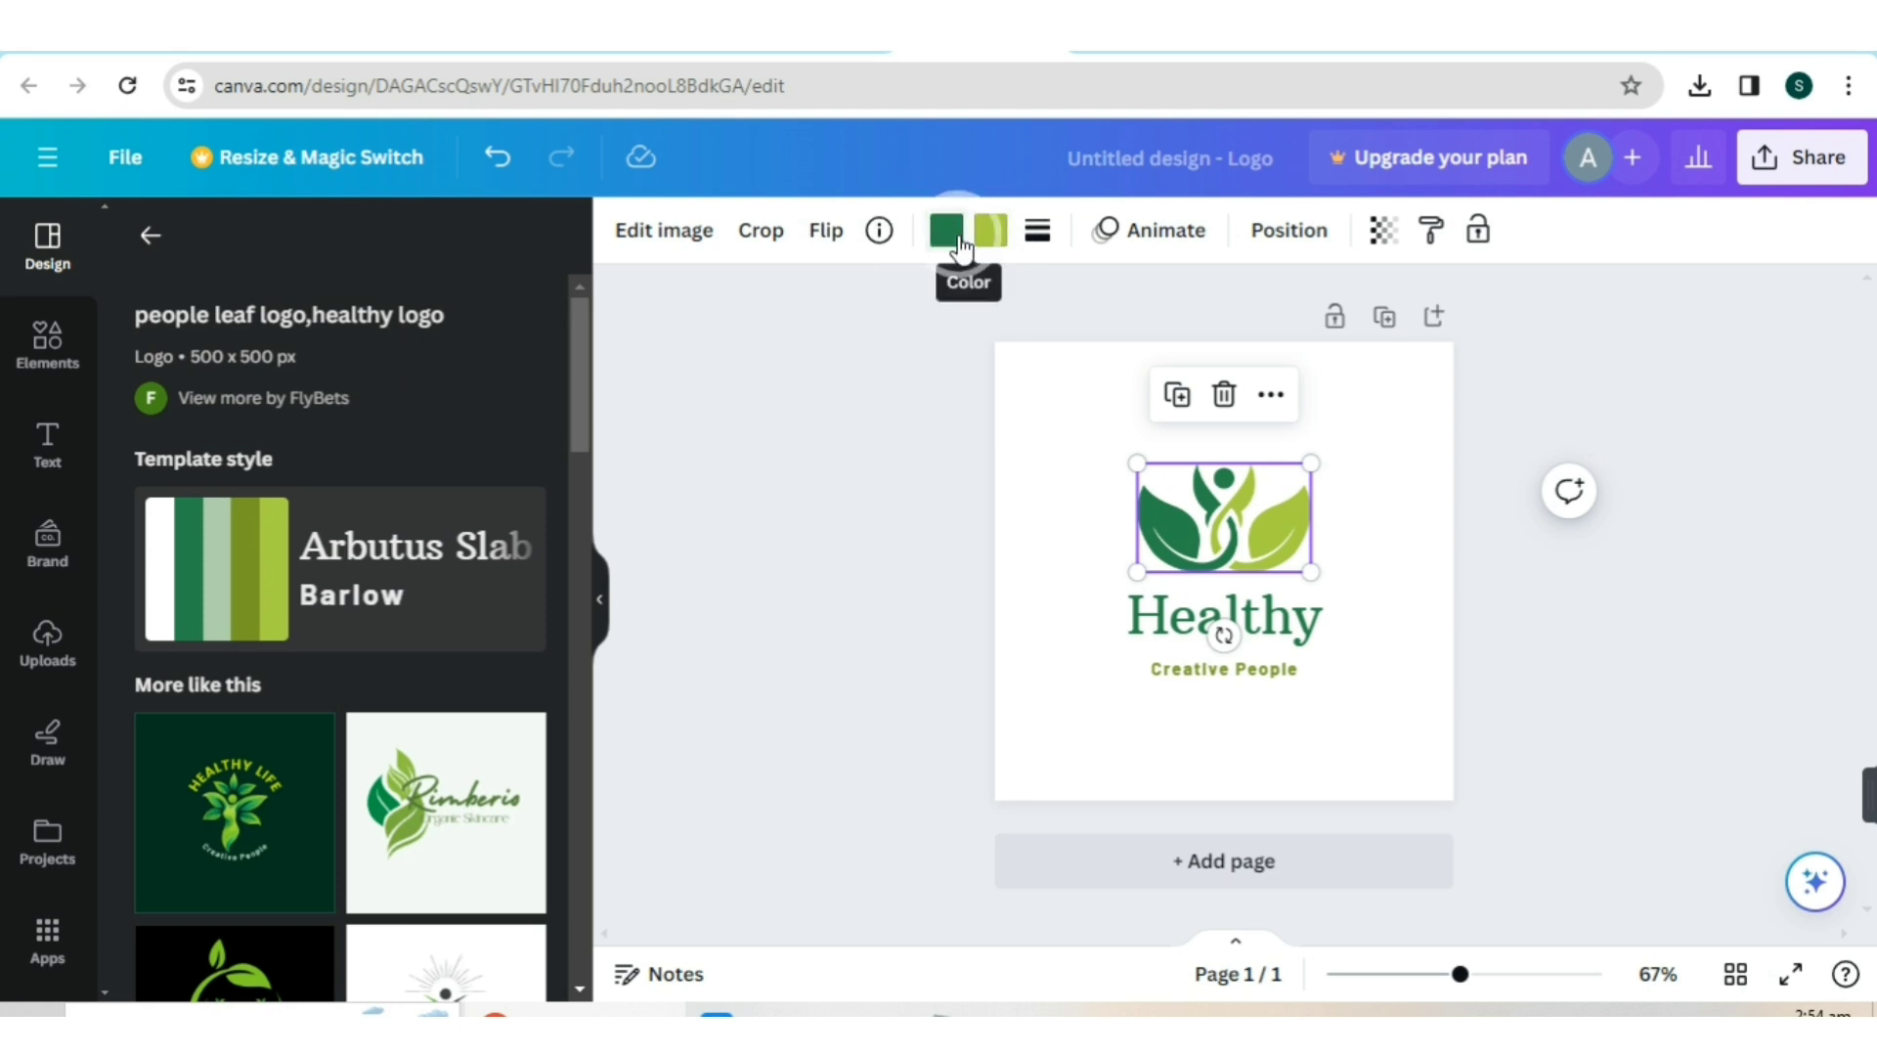
left_click(963, 232)
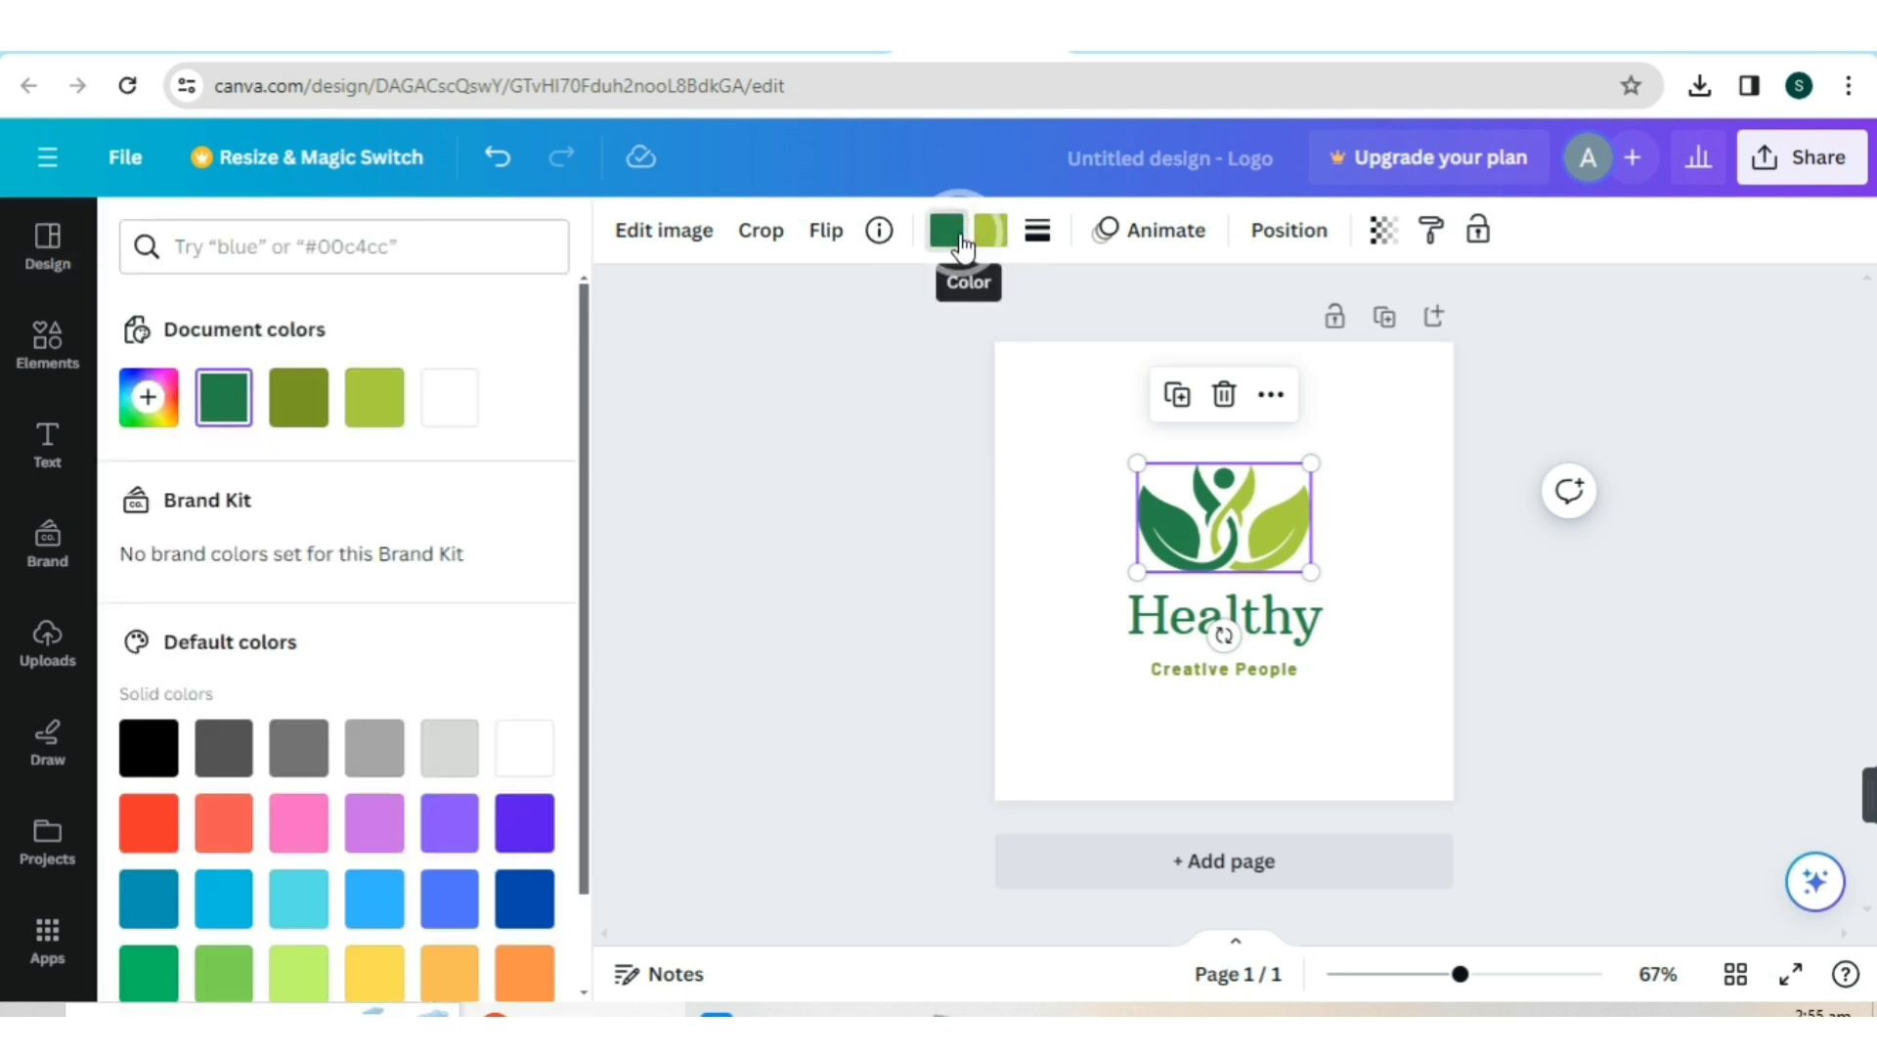
left_click(152, 829)
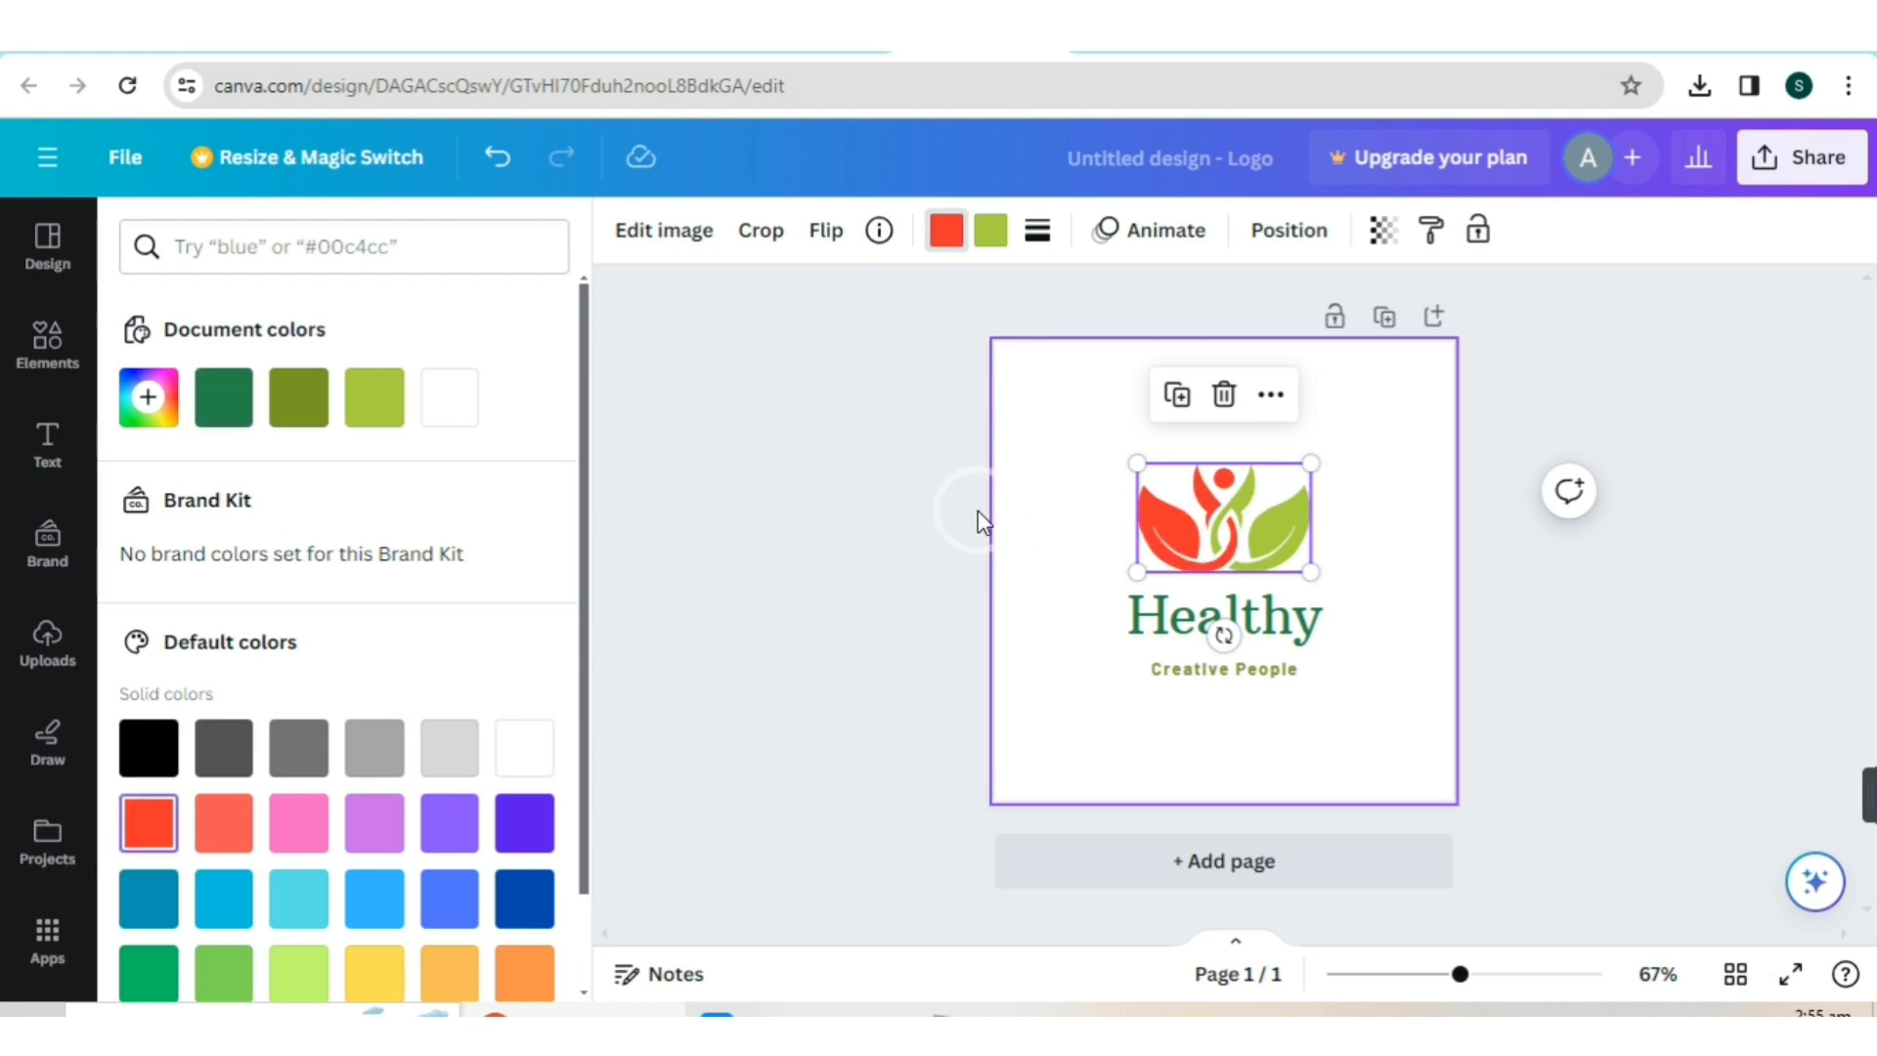
left_click(811, 450)
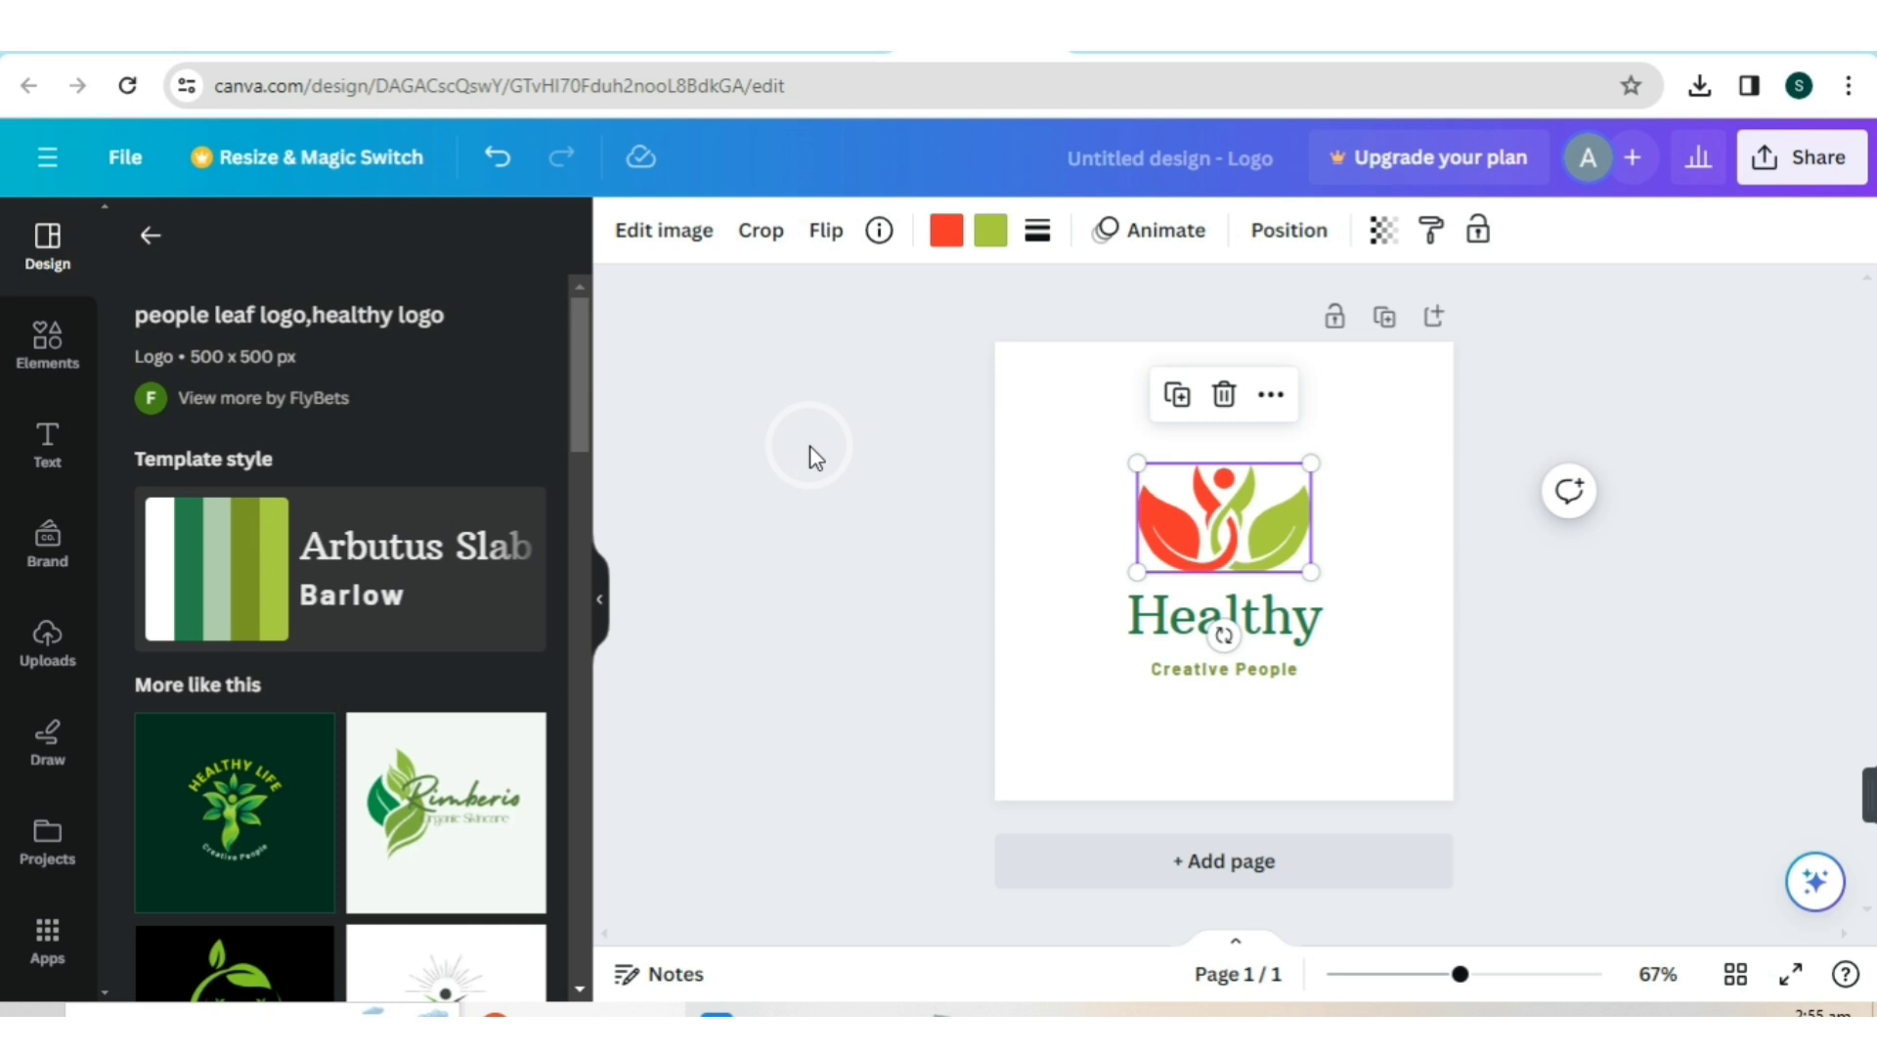
left_click(810, 448)
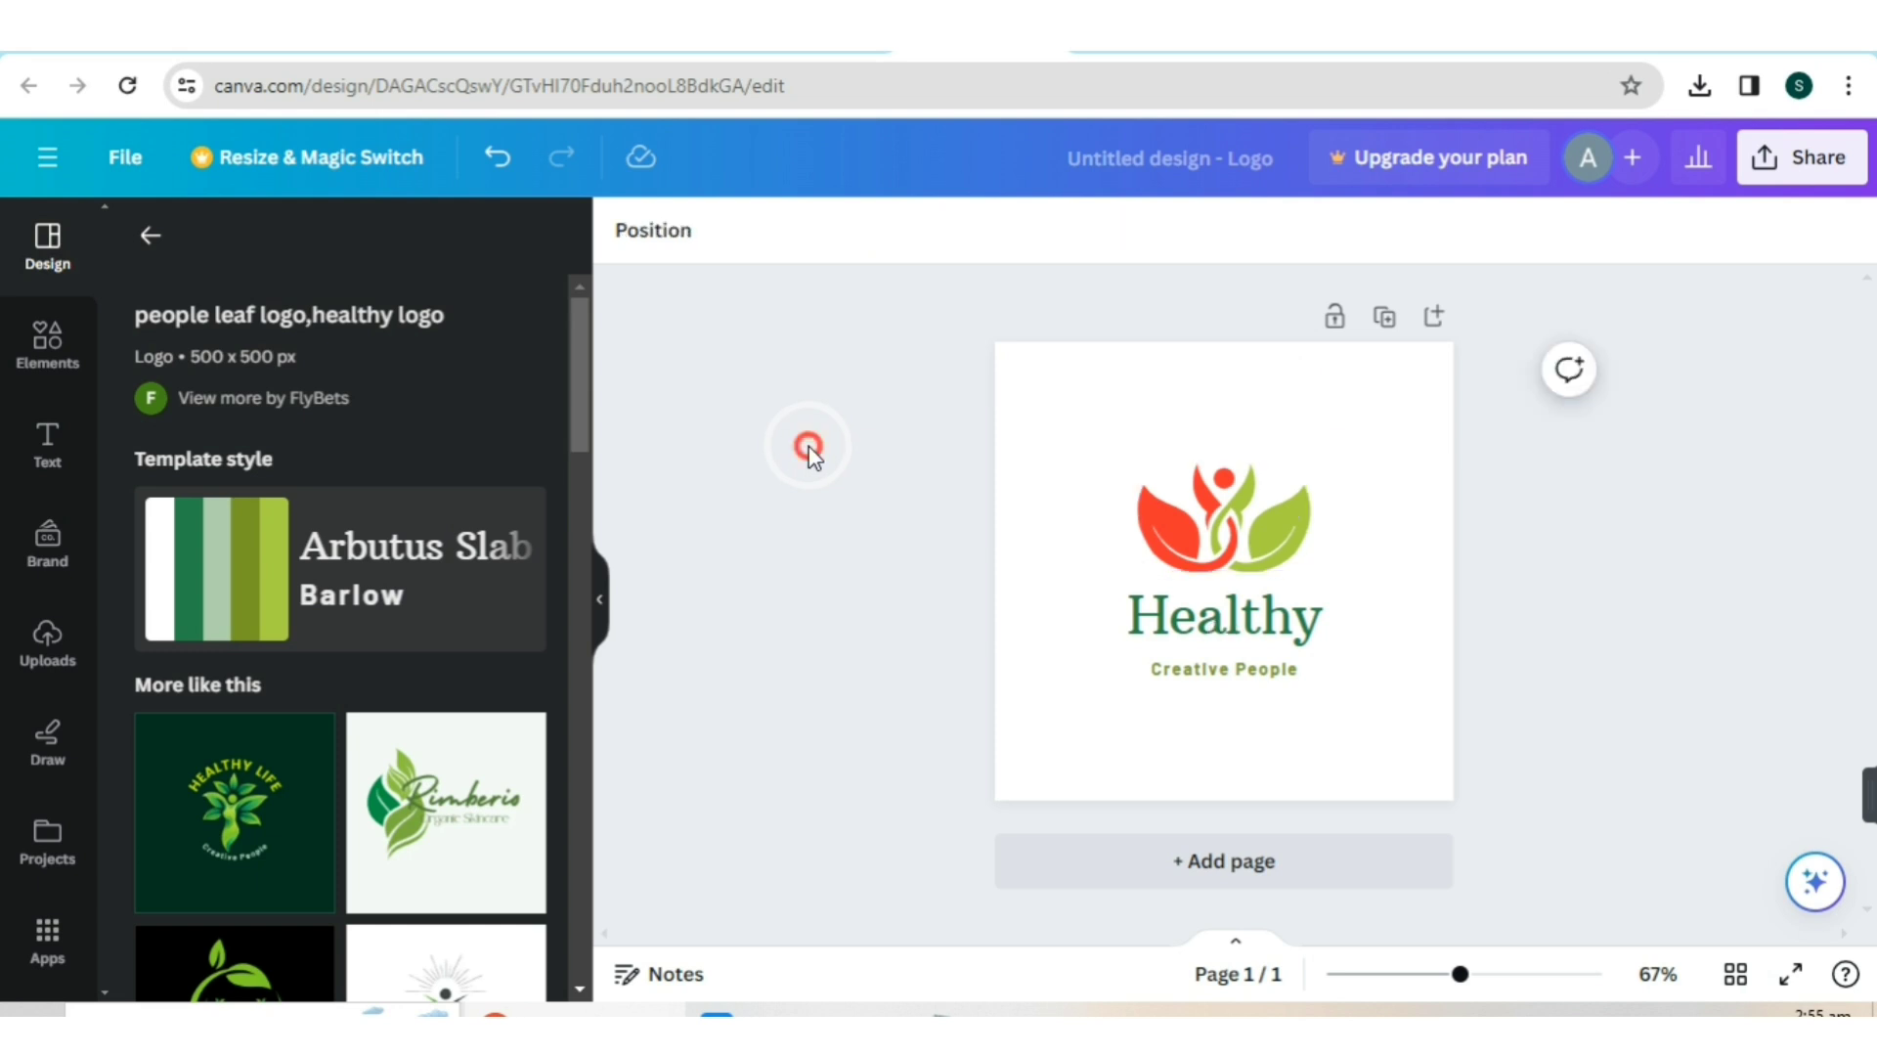
left_click(997, 577)
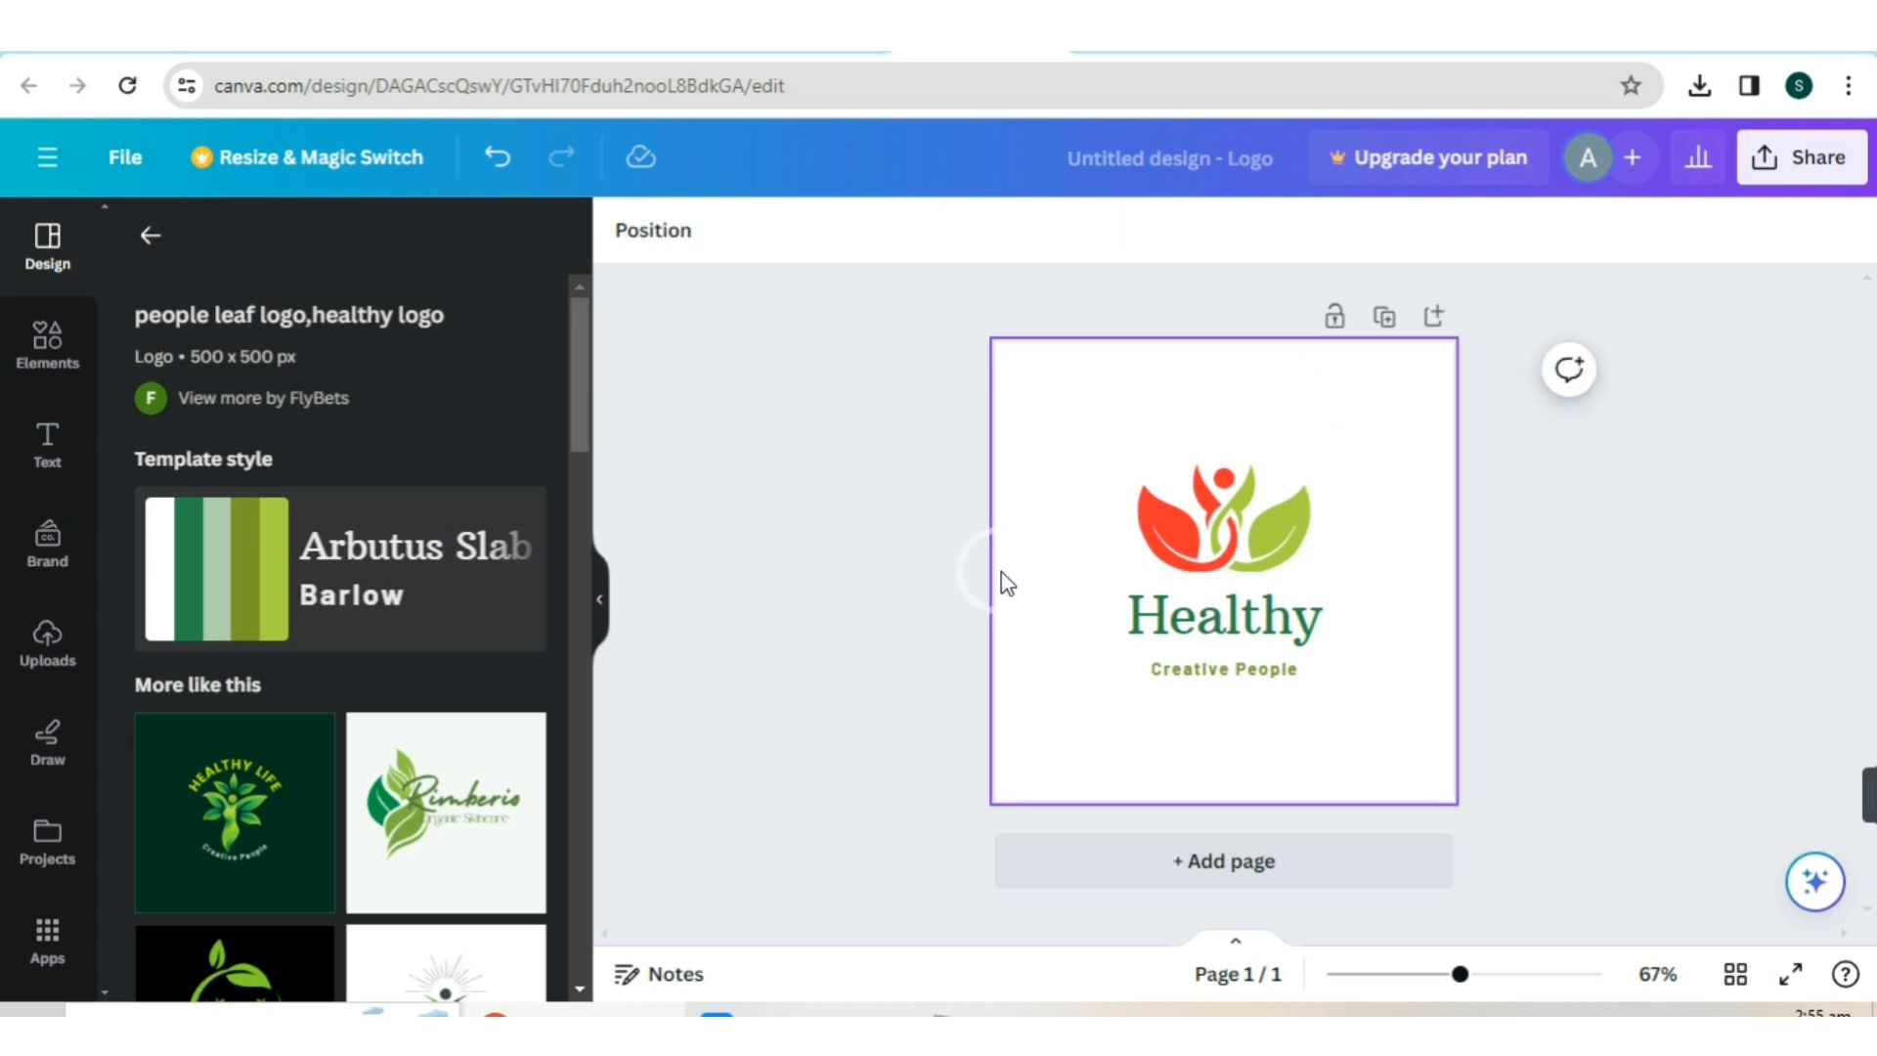
left_click(958, 572)
- Delete the Creative People tagline and replace the Healthy text with Keto Diets
left_click(1212, 675)
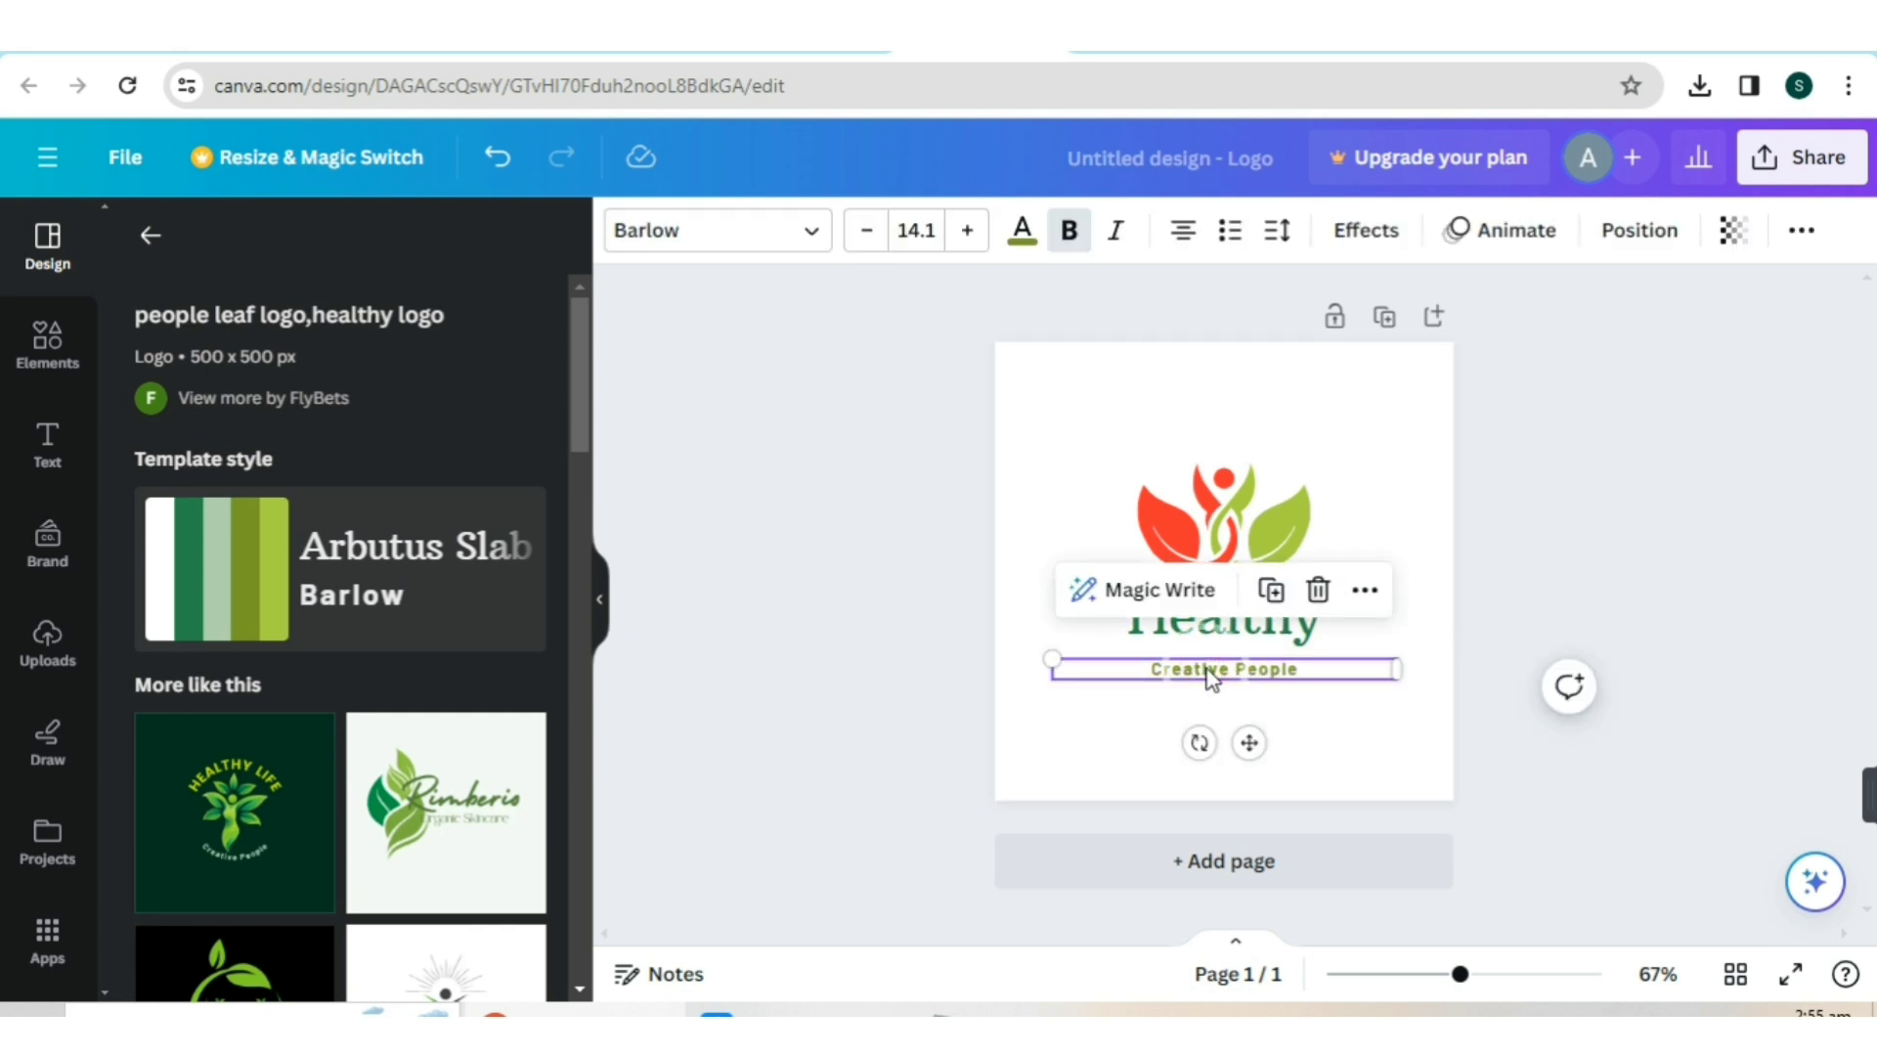
left_click(1318, 590)
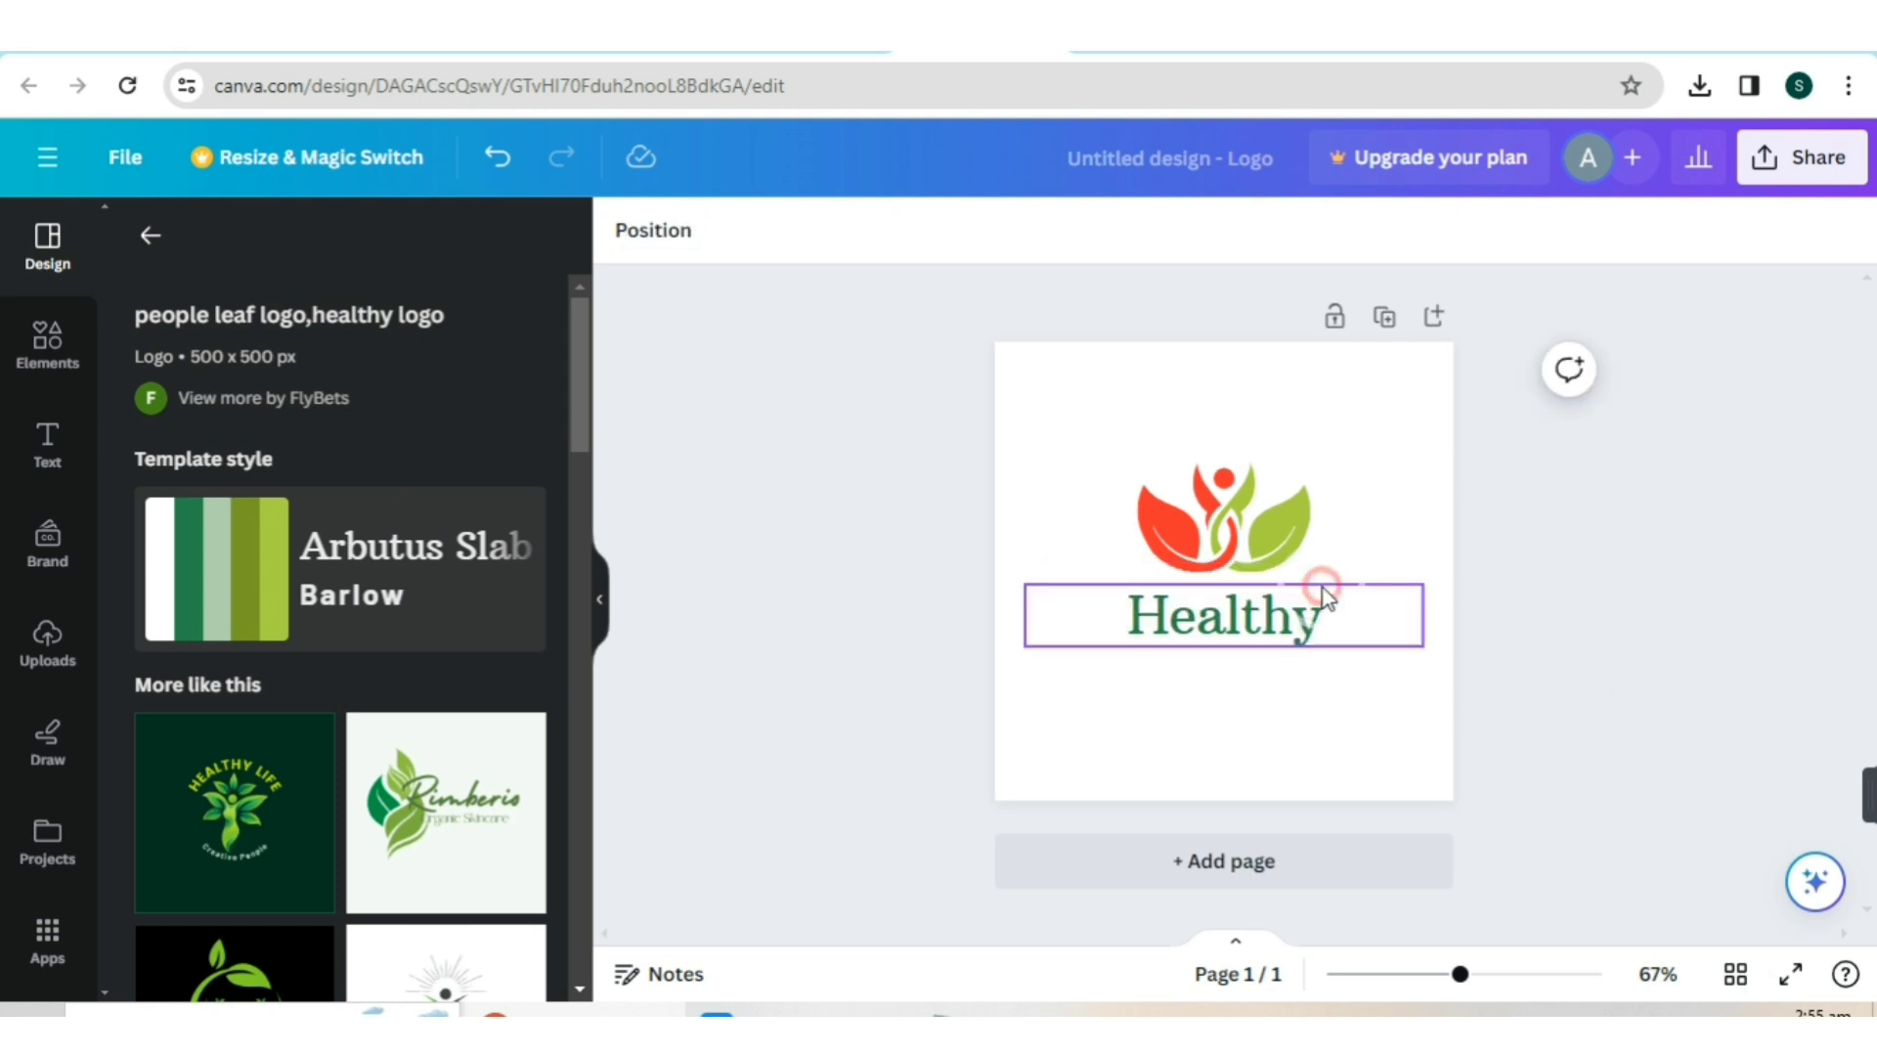
left_click(1335, 620)
left_click(1336, 620)
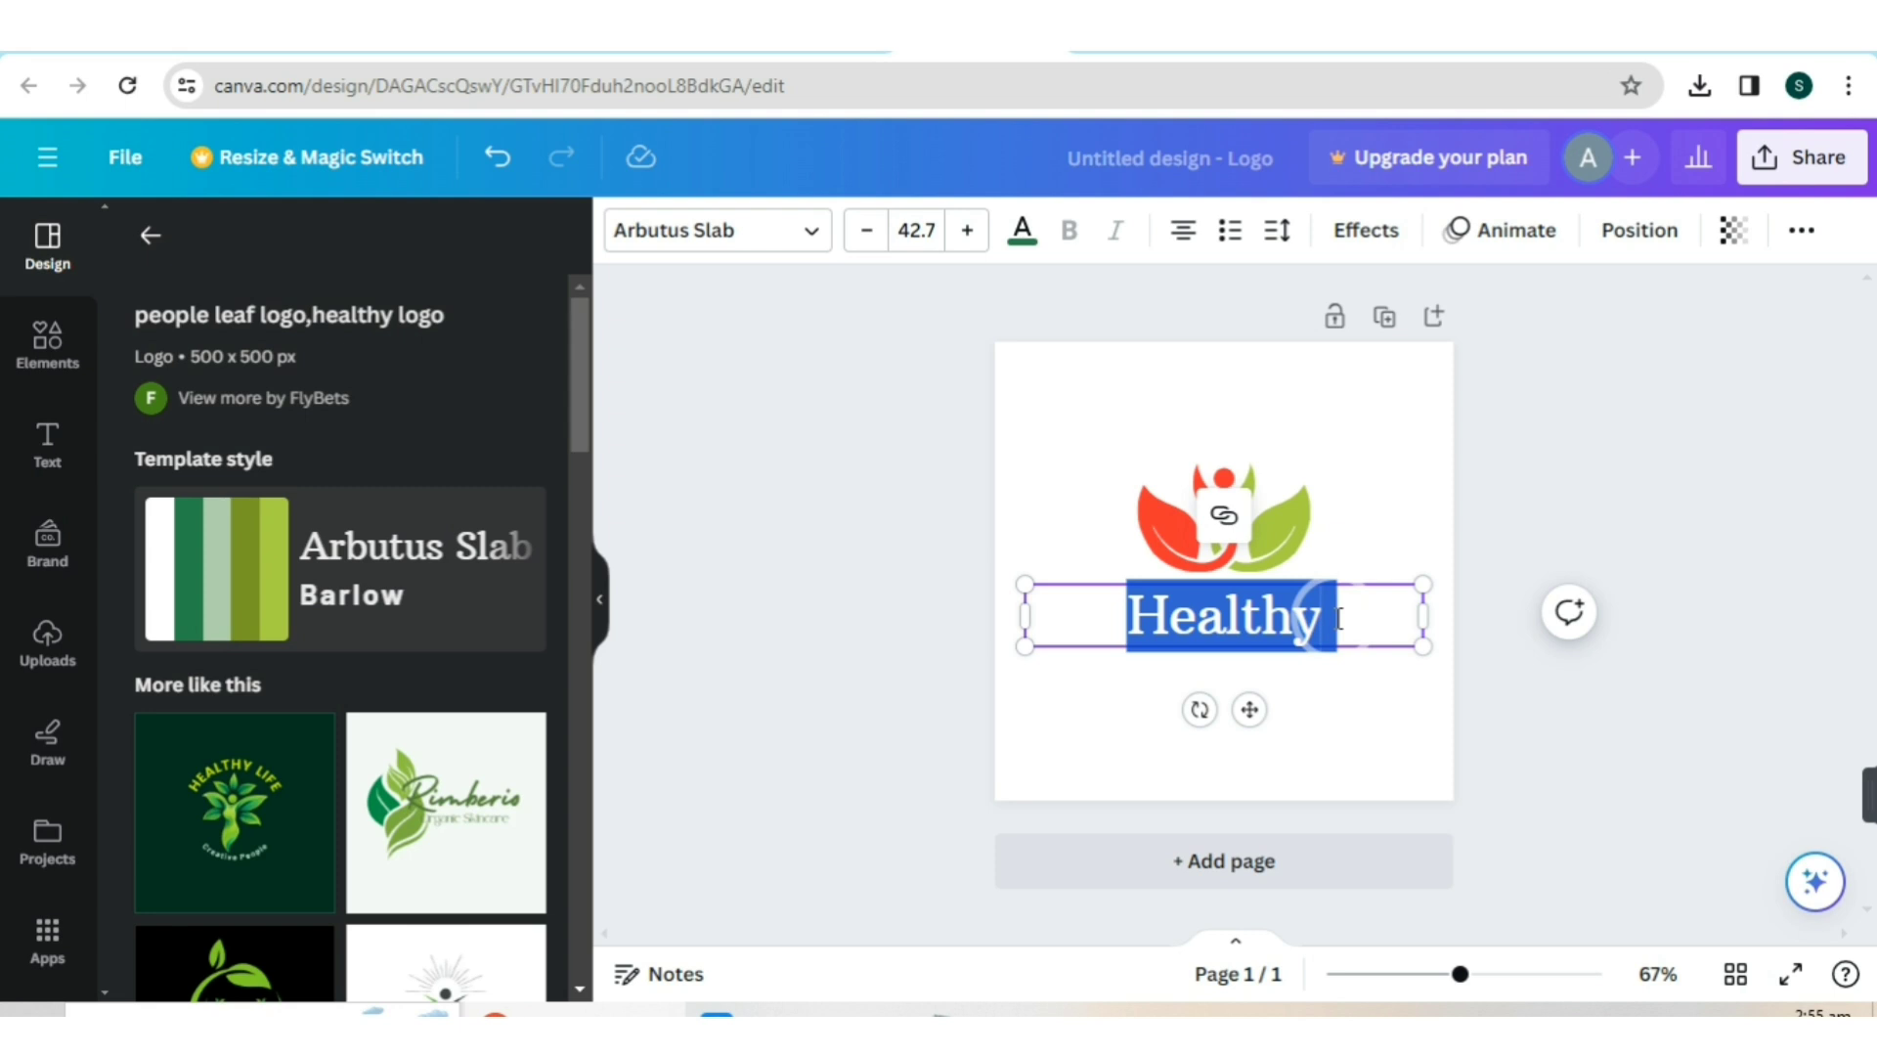
type("Keto Diets")
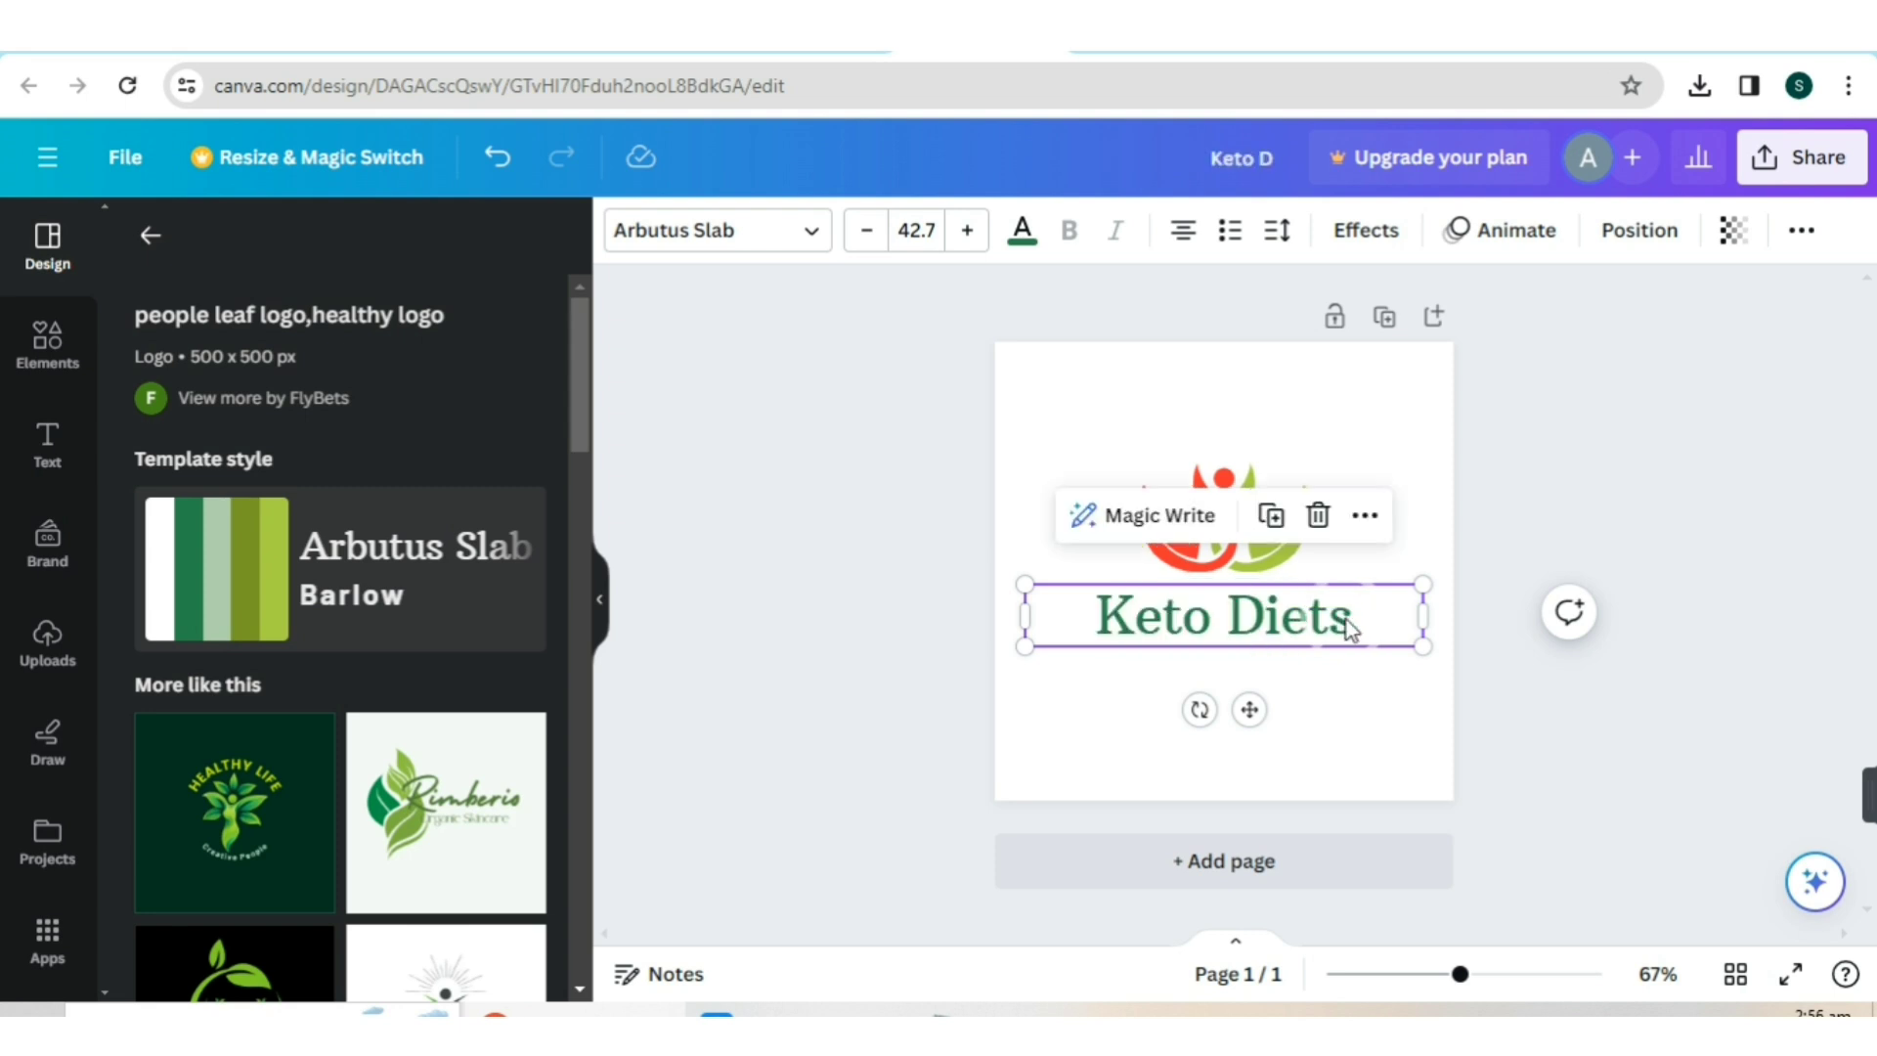
- Move the Keto Diets text slightly down below the leaf graphic and set its color to black
mouse_move(1349, 616)
left_mouse_down()
mouse_move(1201, 619)
mouse_move(1363, 626)
left_mouse_up()
double_click(1212, 628)
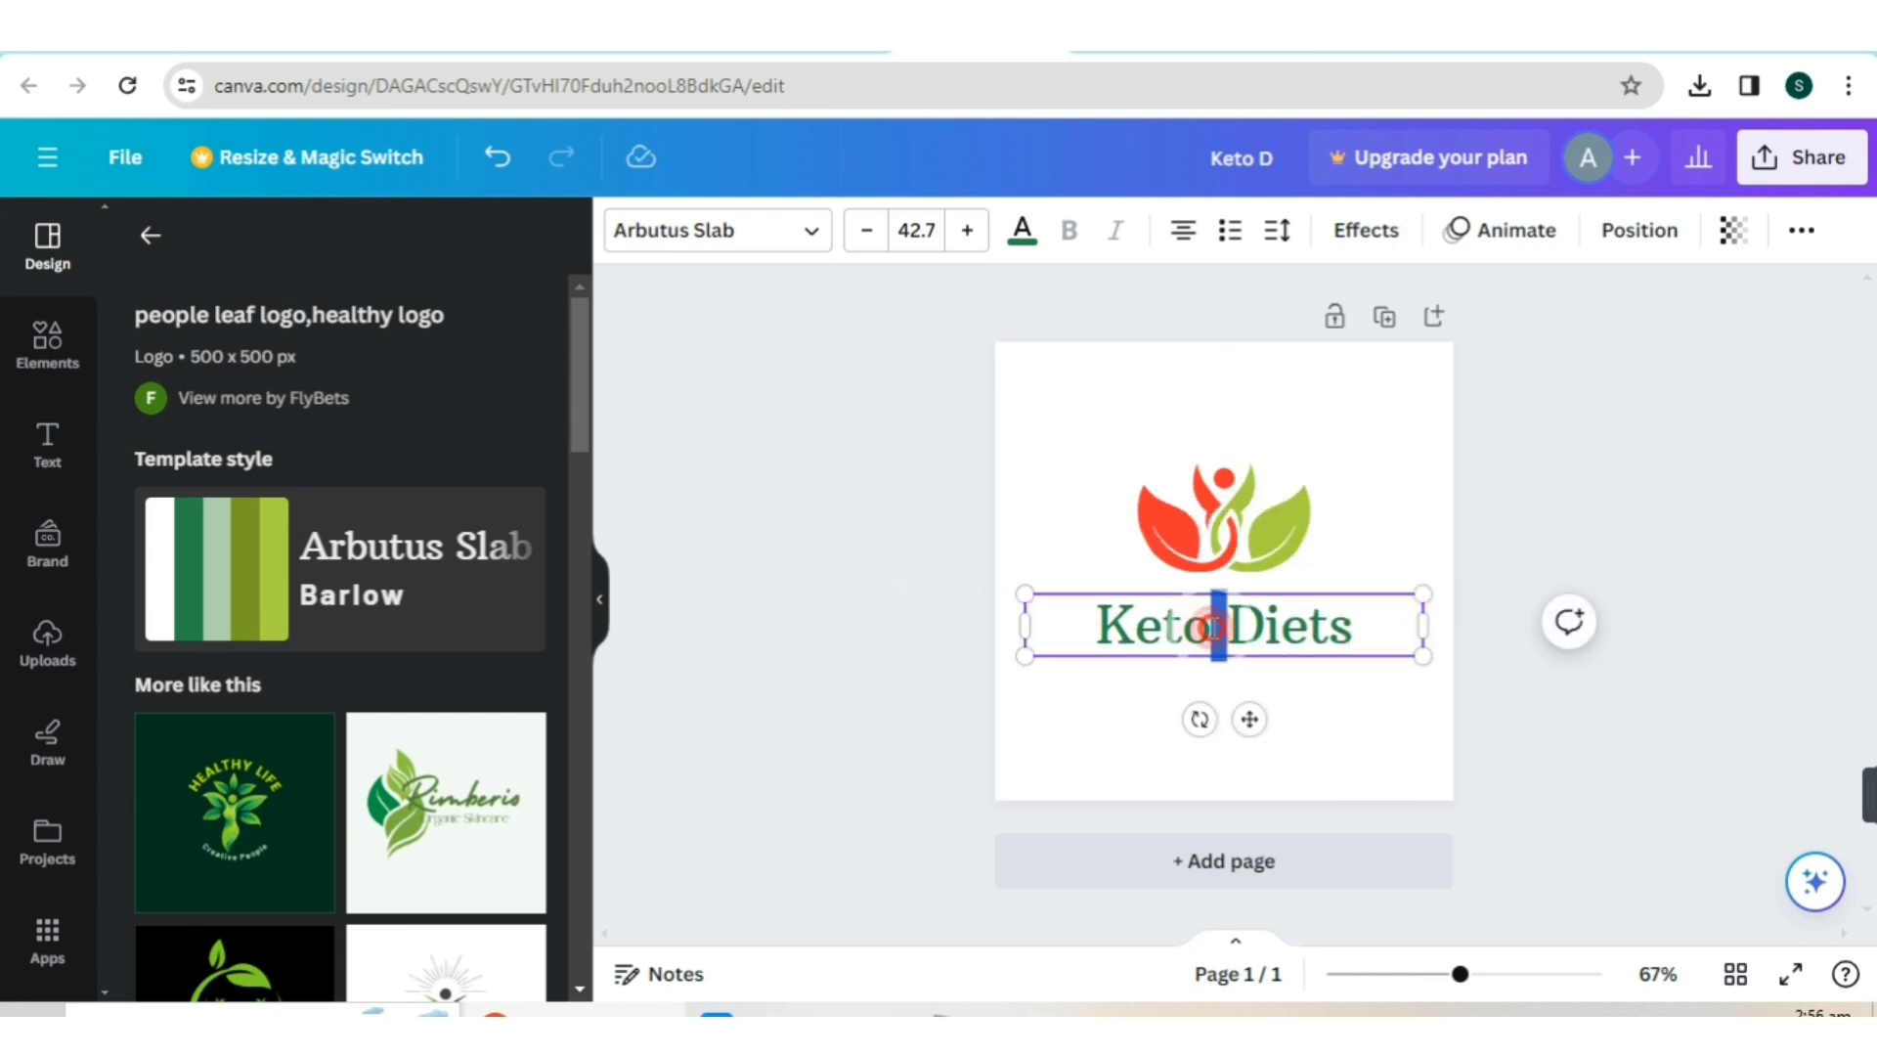
left_click(1213, 629)
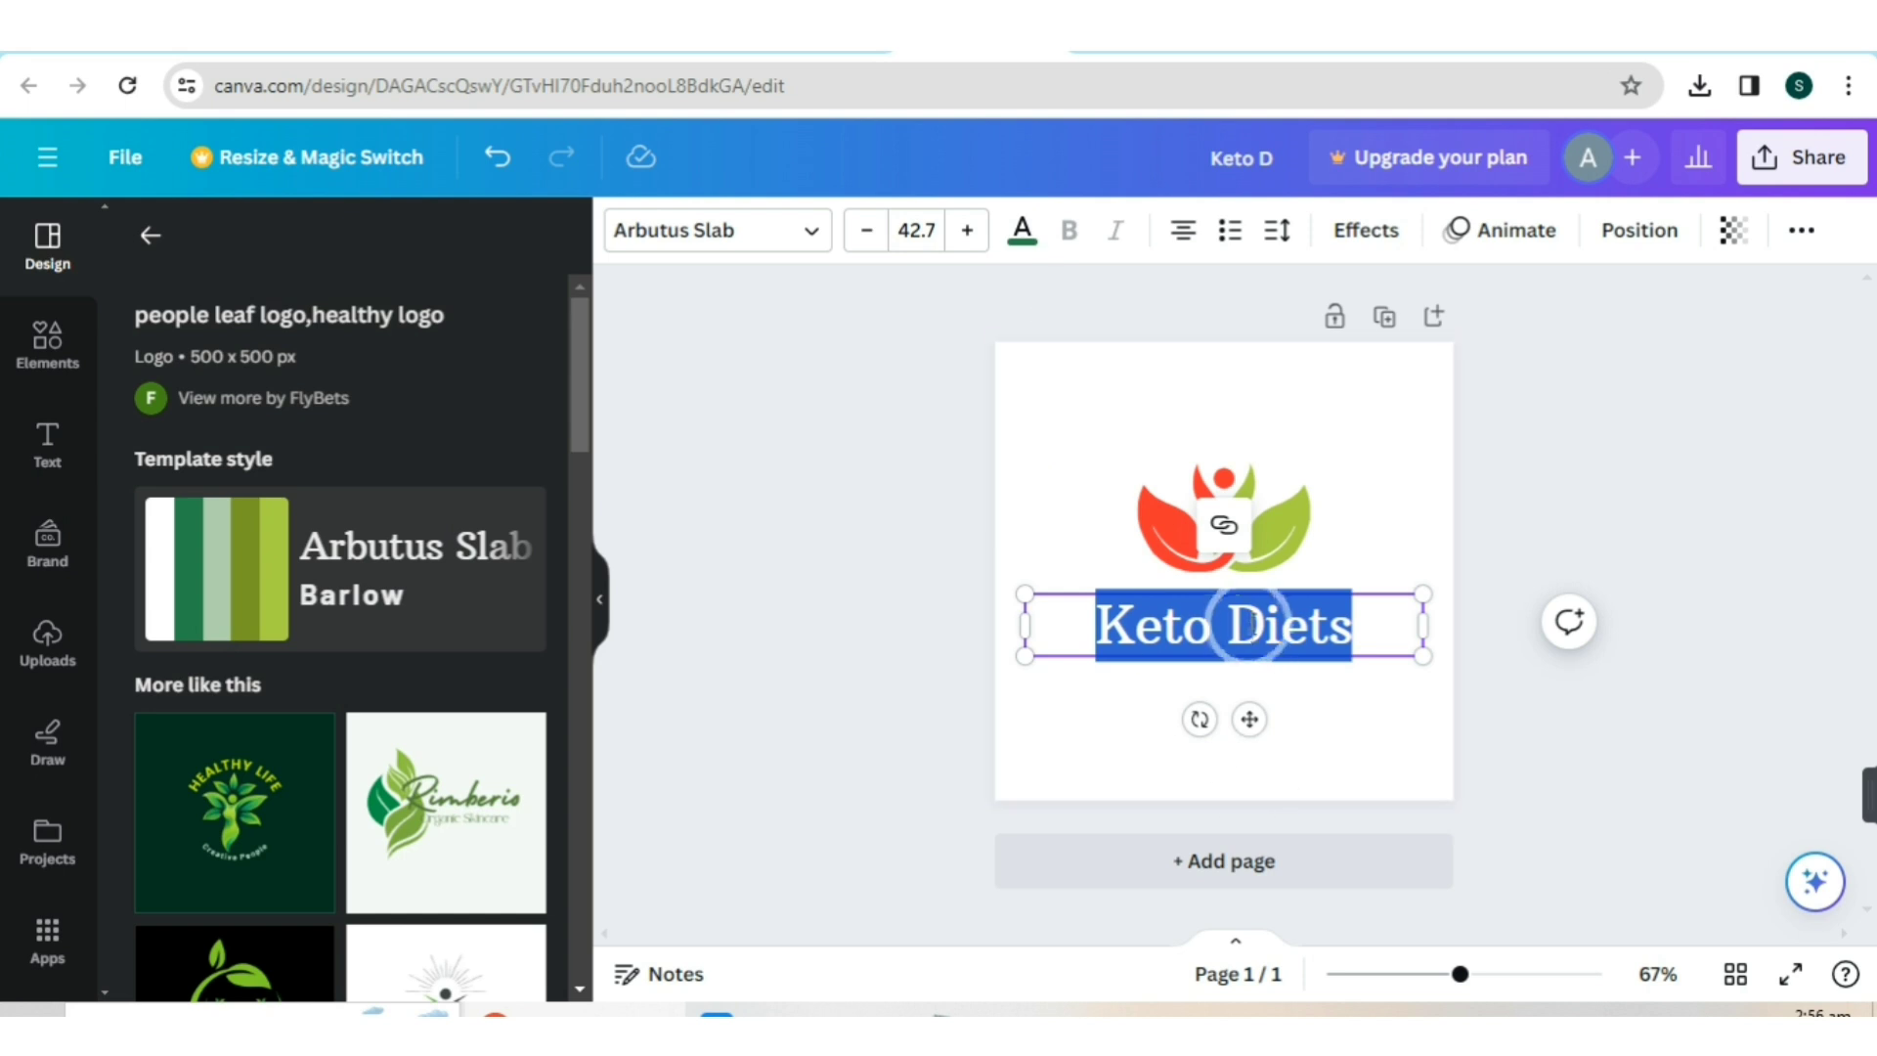
left_click(1023, 233)
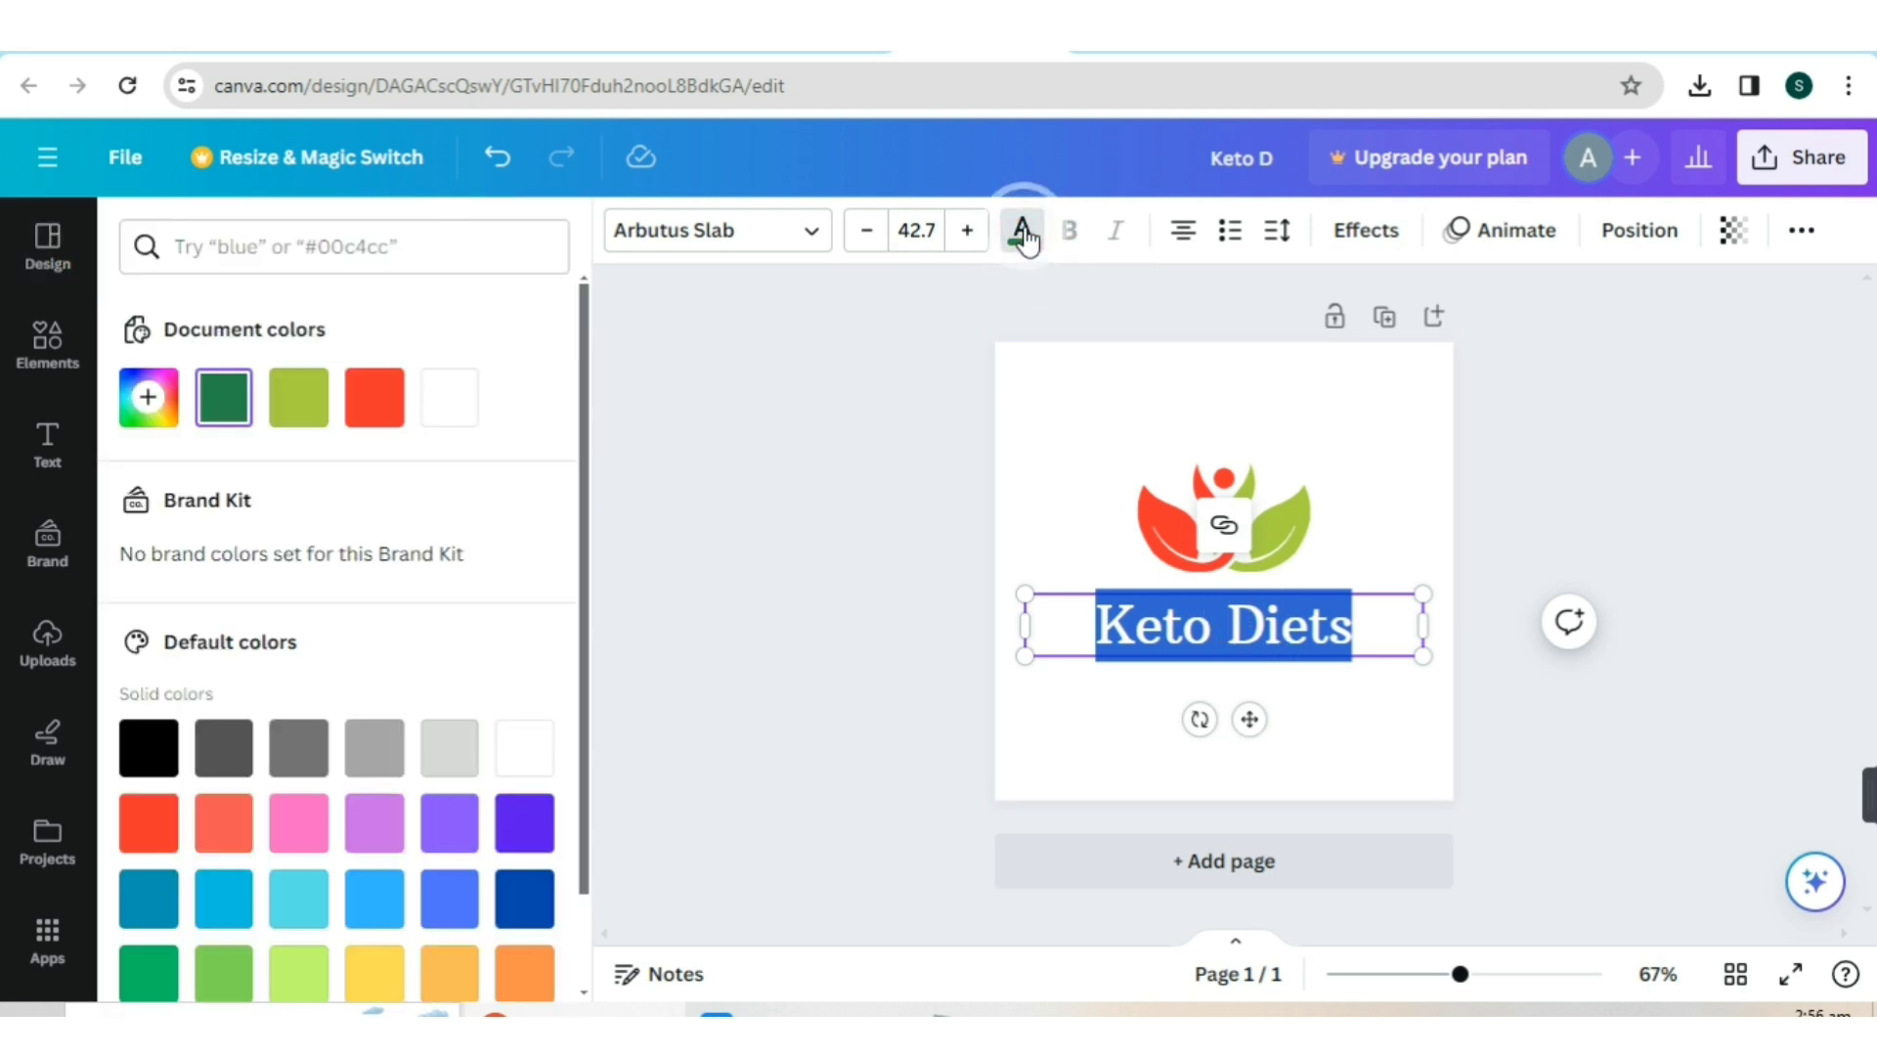
left_click(149, 748)
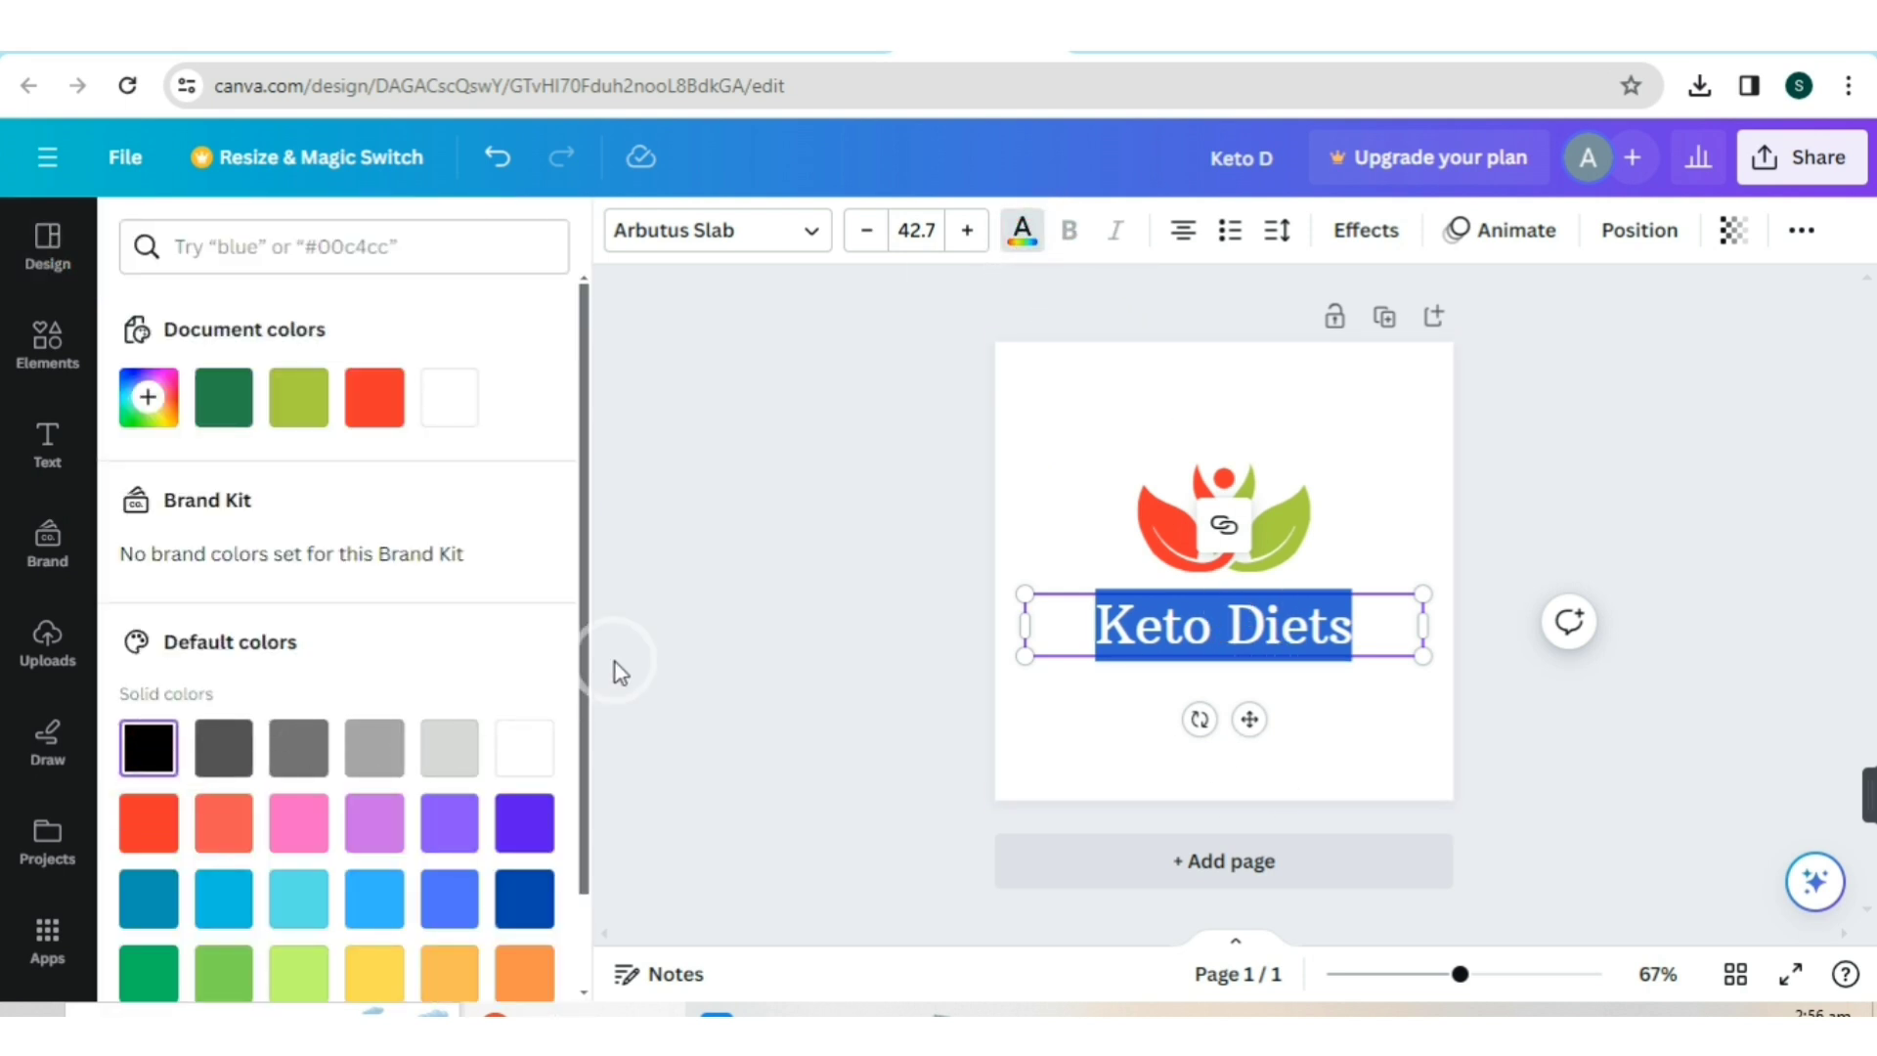
- Try the Impact and Gagalin fonts on the Keto Diets text and settle on Anton, then deselect it
left_click(713, 550)
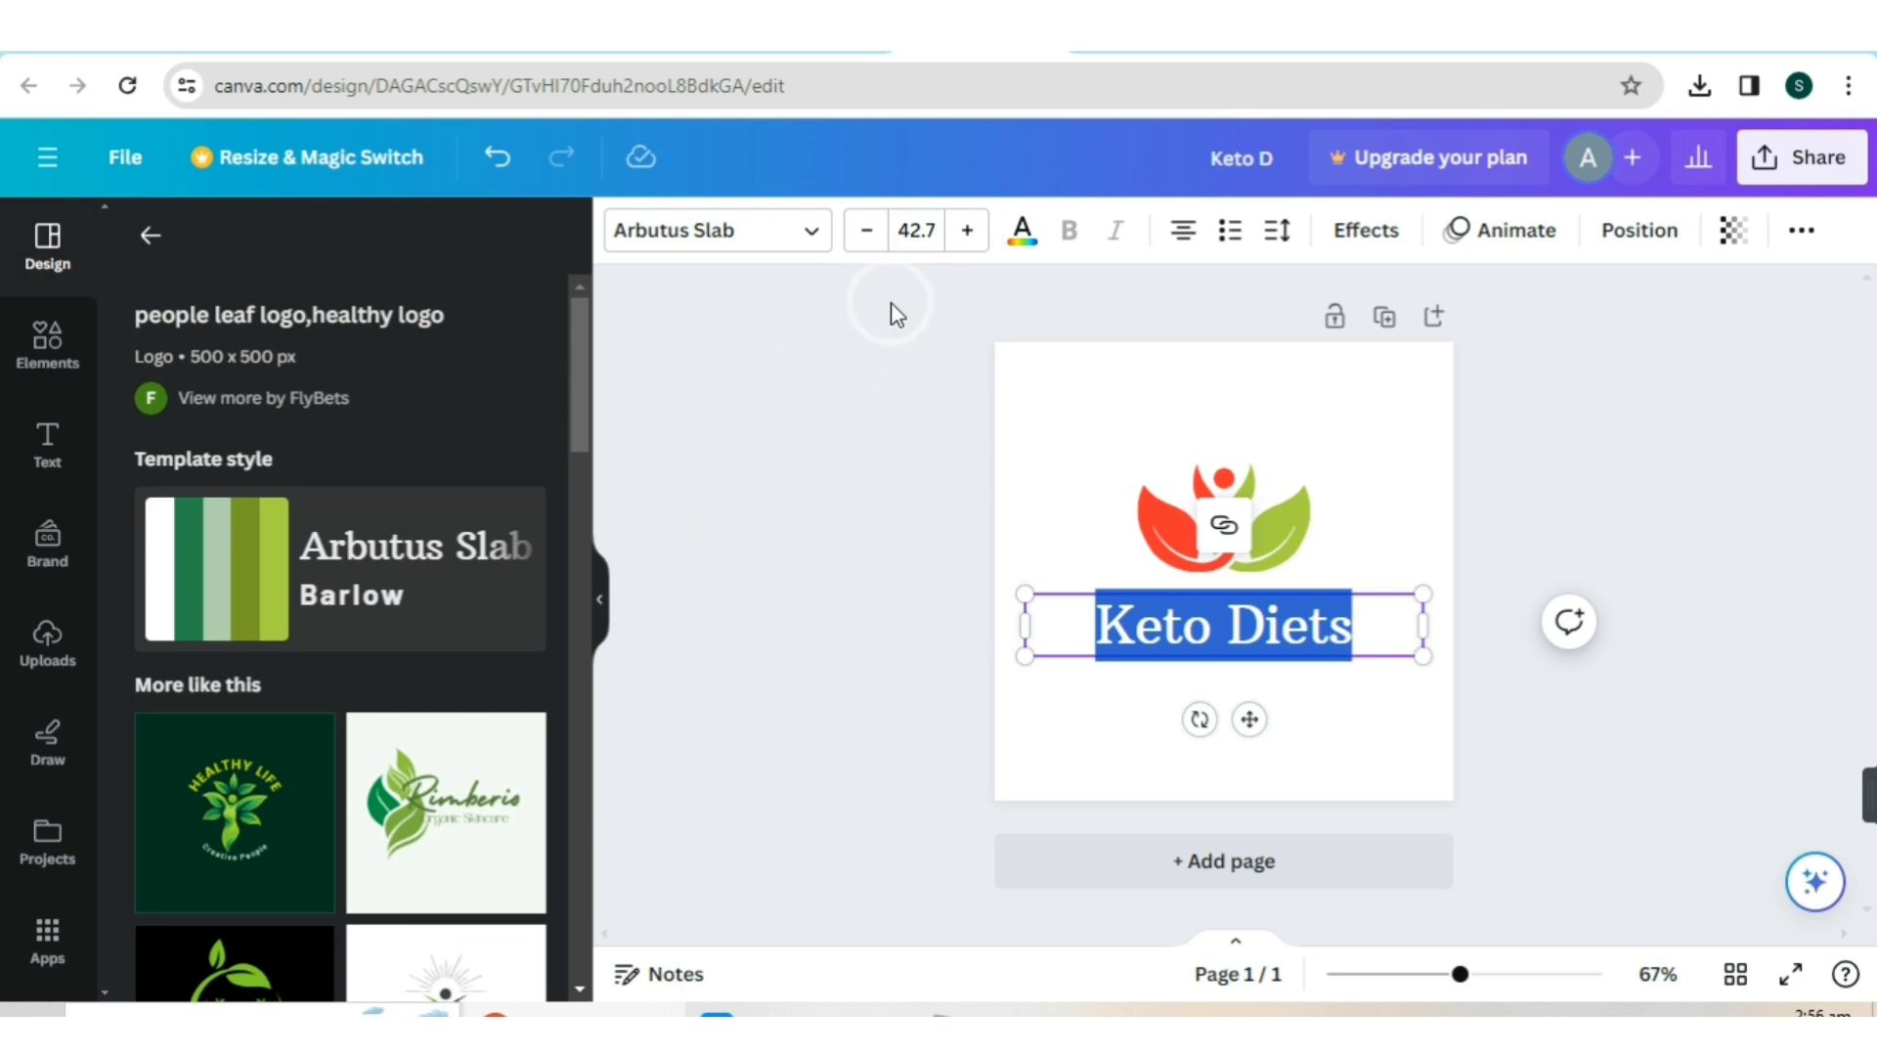
left_click(762, 235)
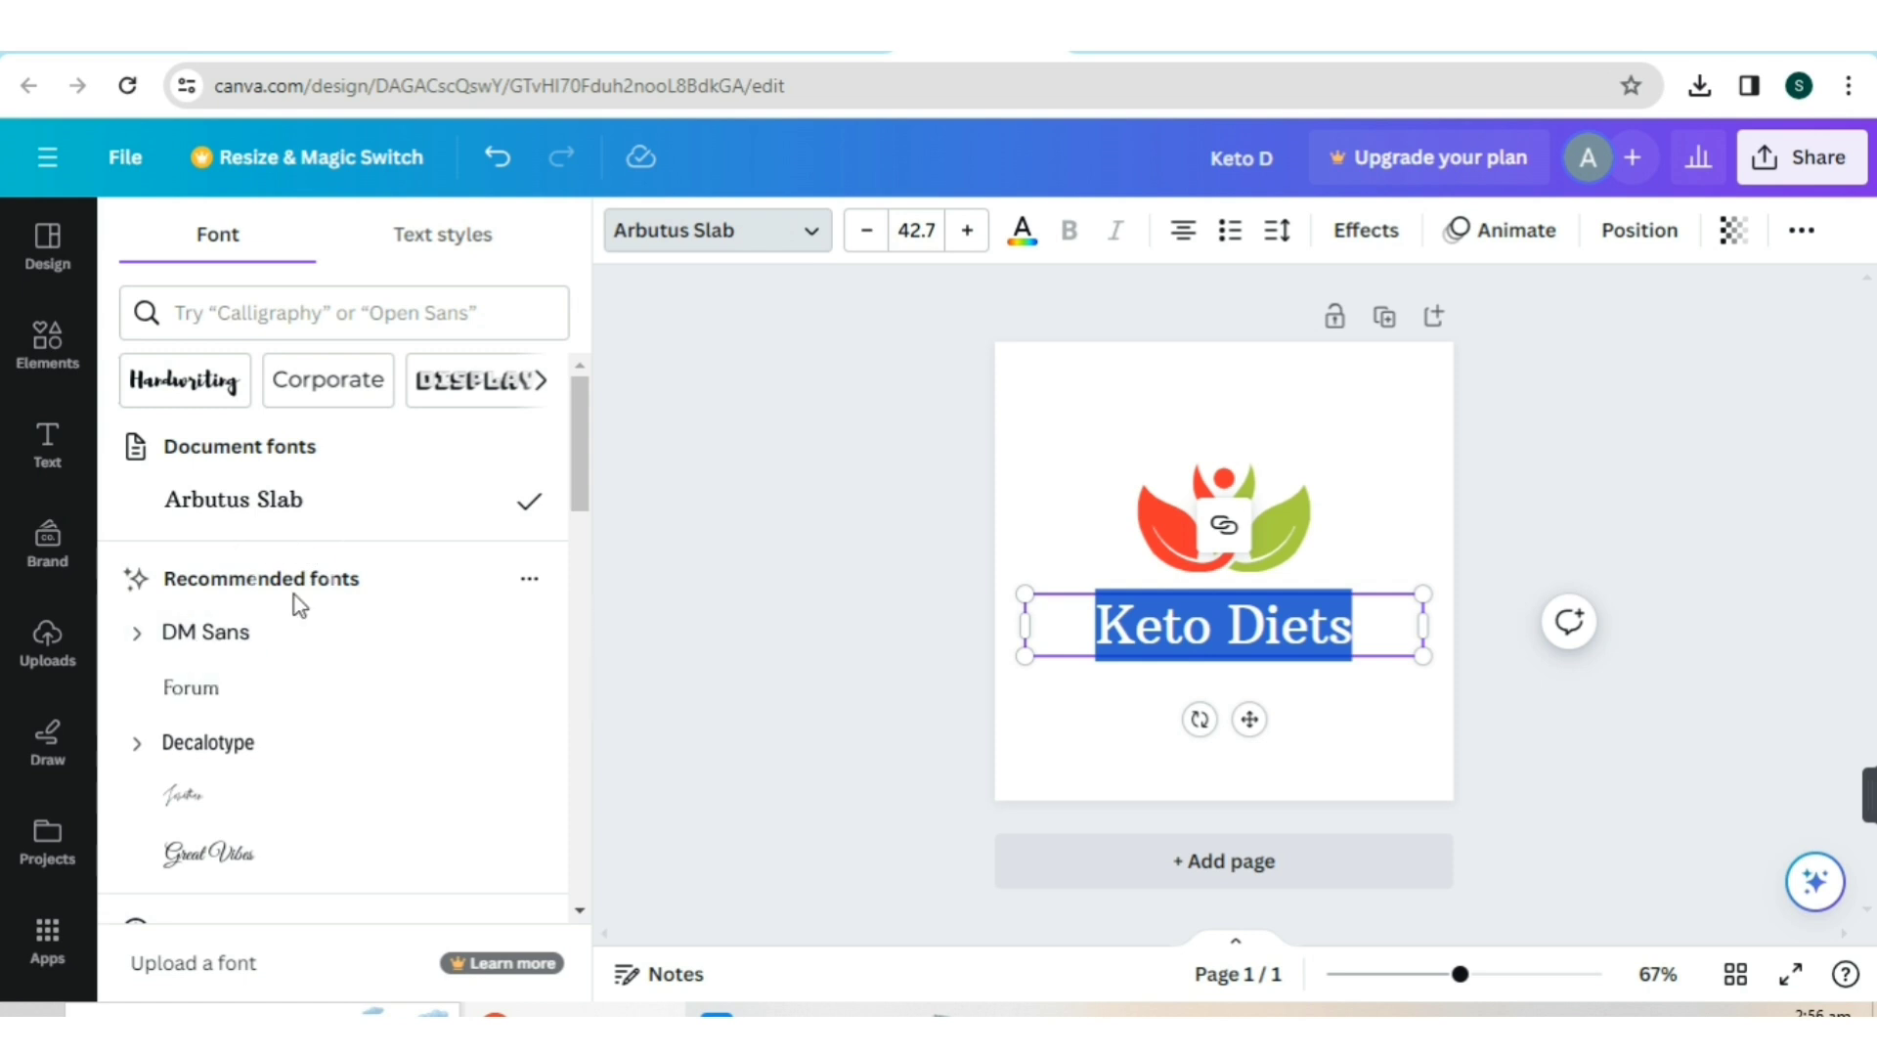
scroll(295, 602, "down", 3)
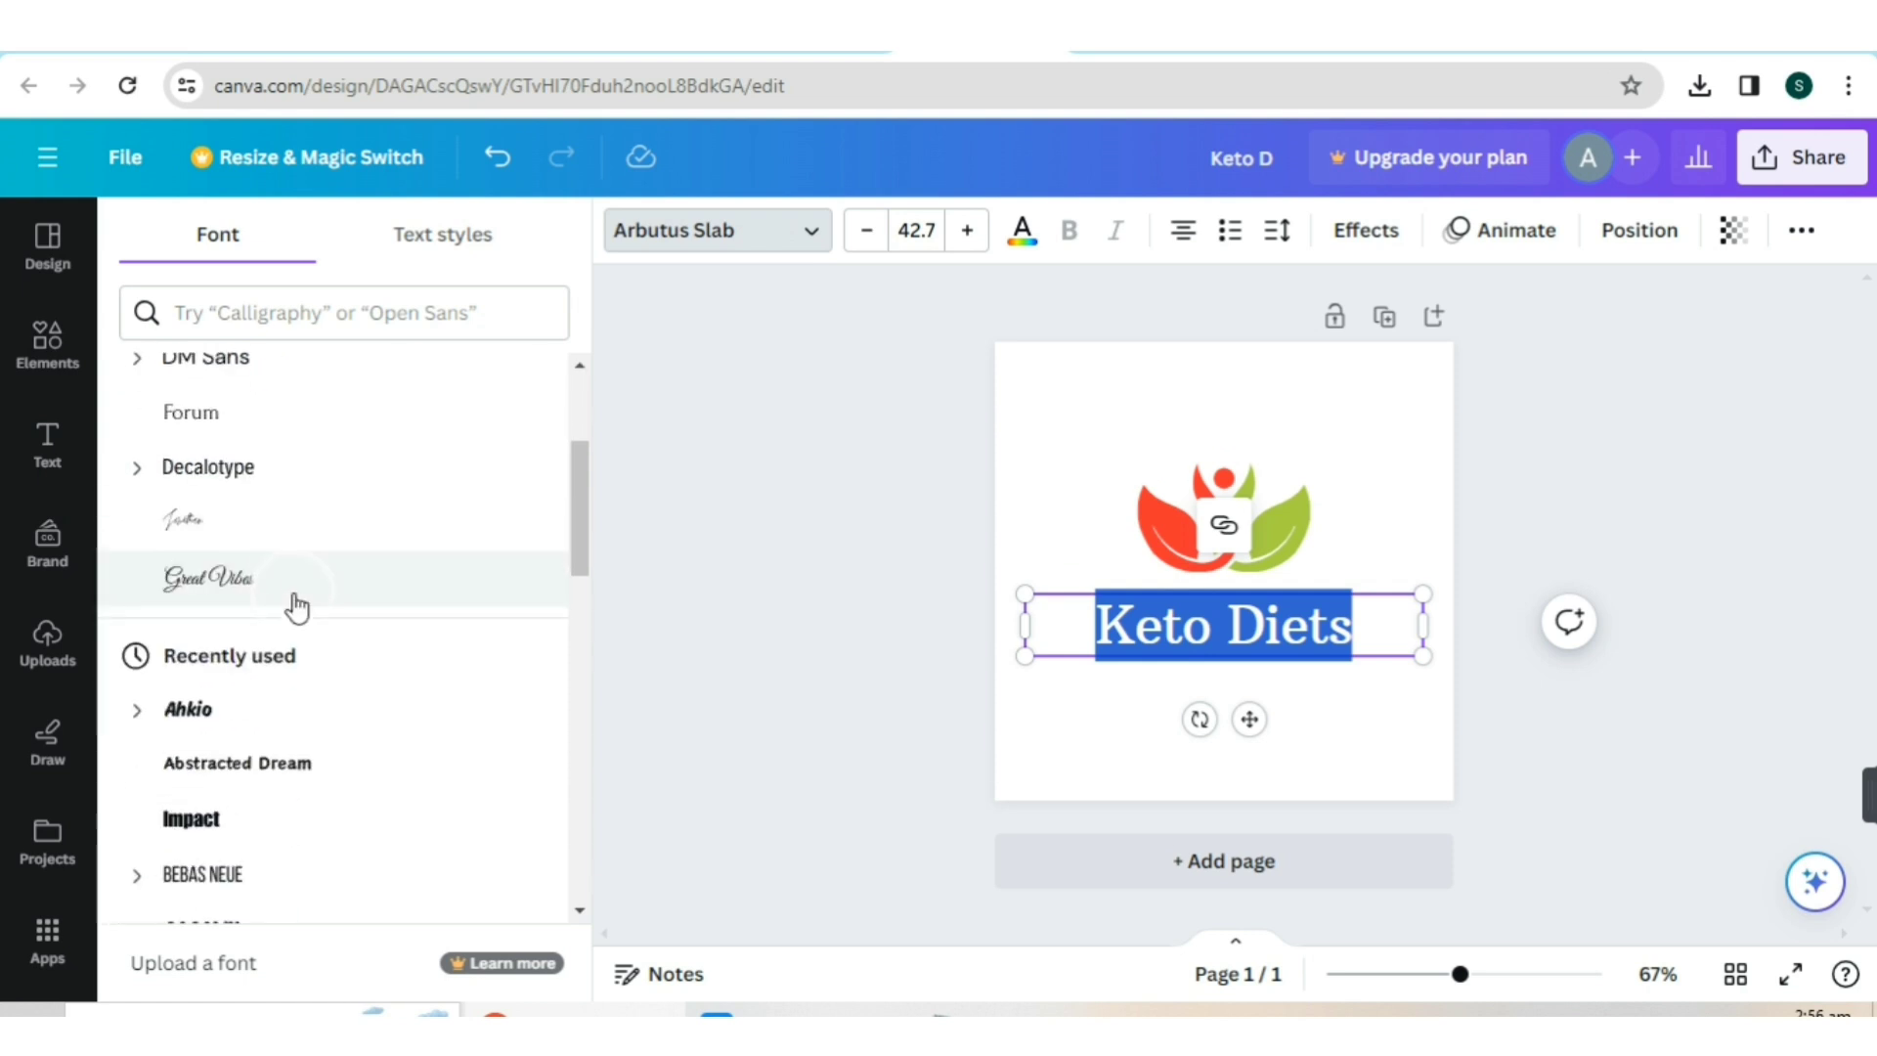
left_click(221, 826)
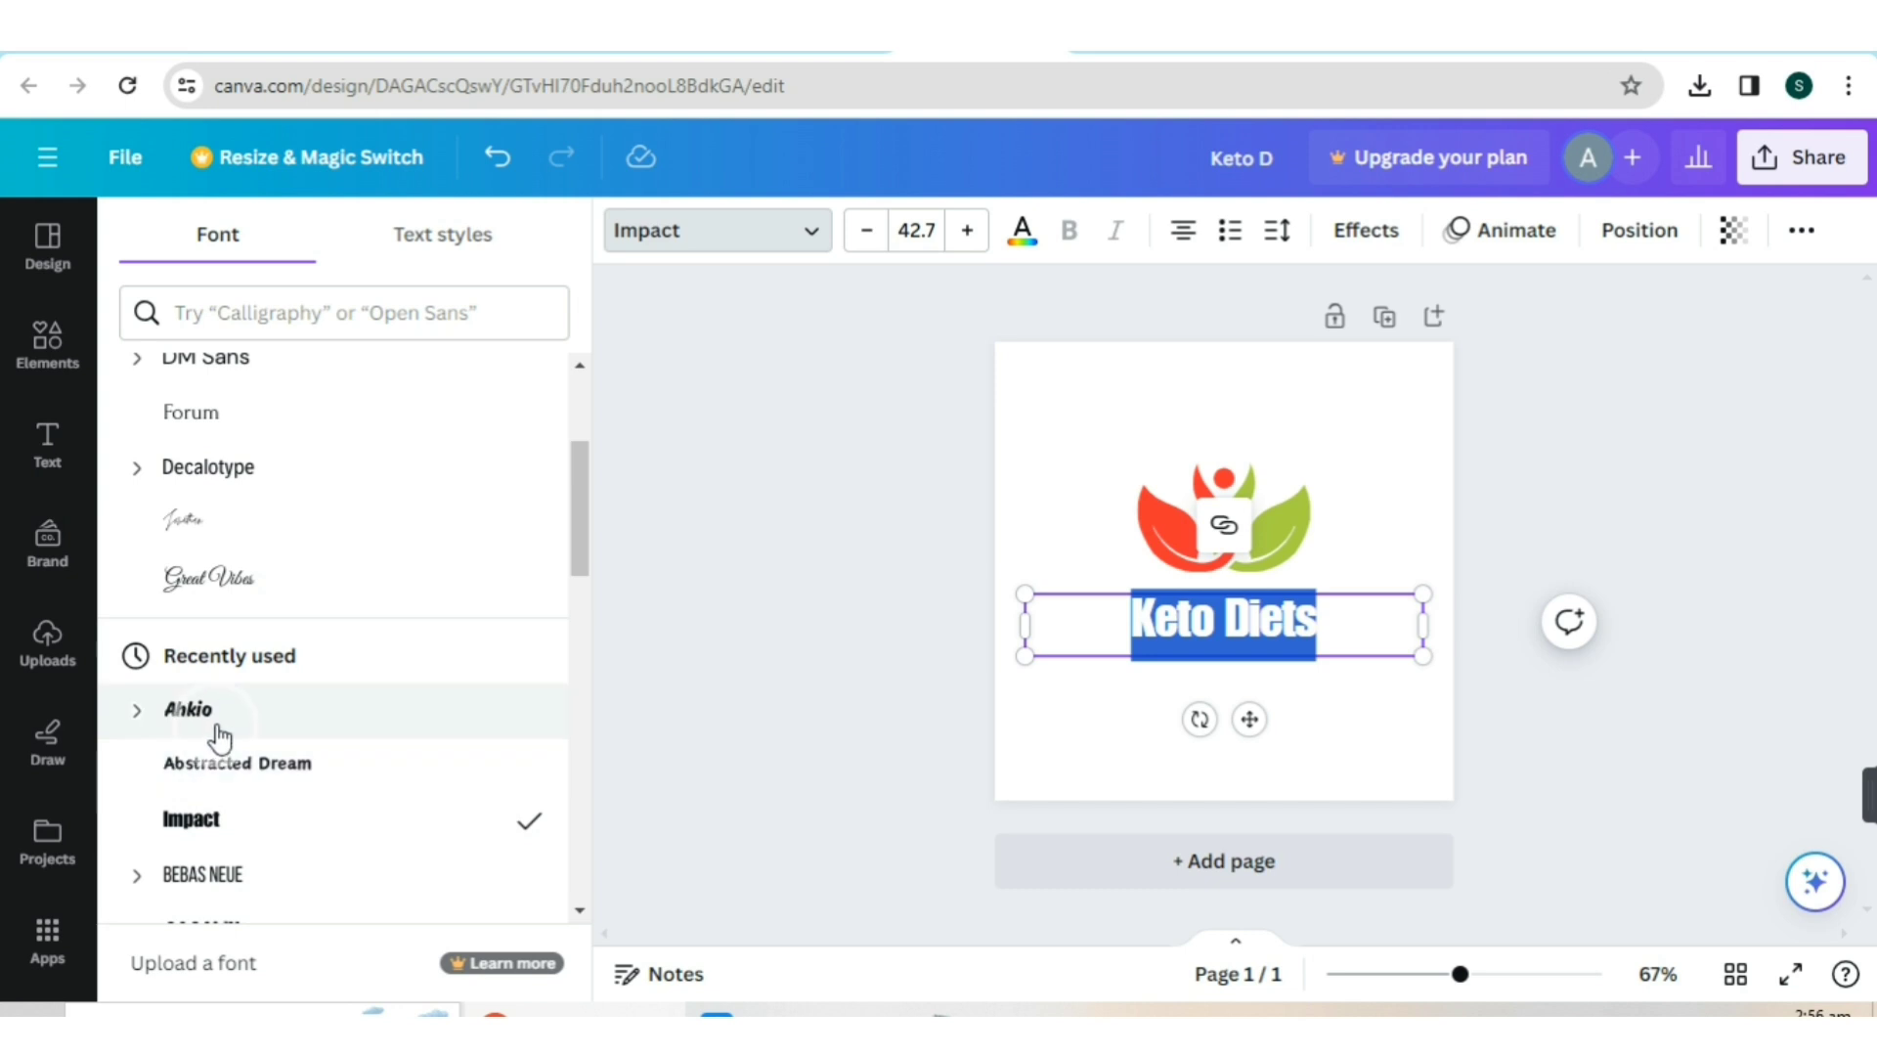
scroll(230, 734, "down", 3)
left_click(223, 664)
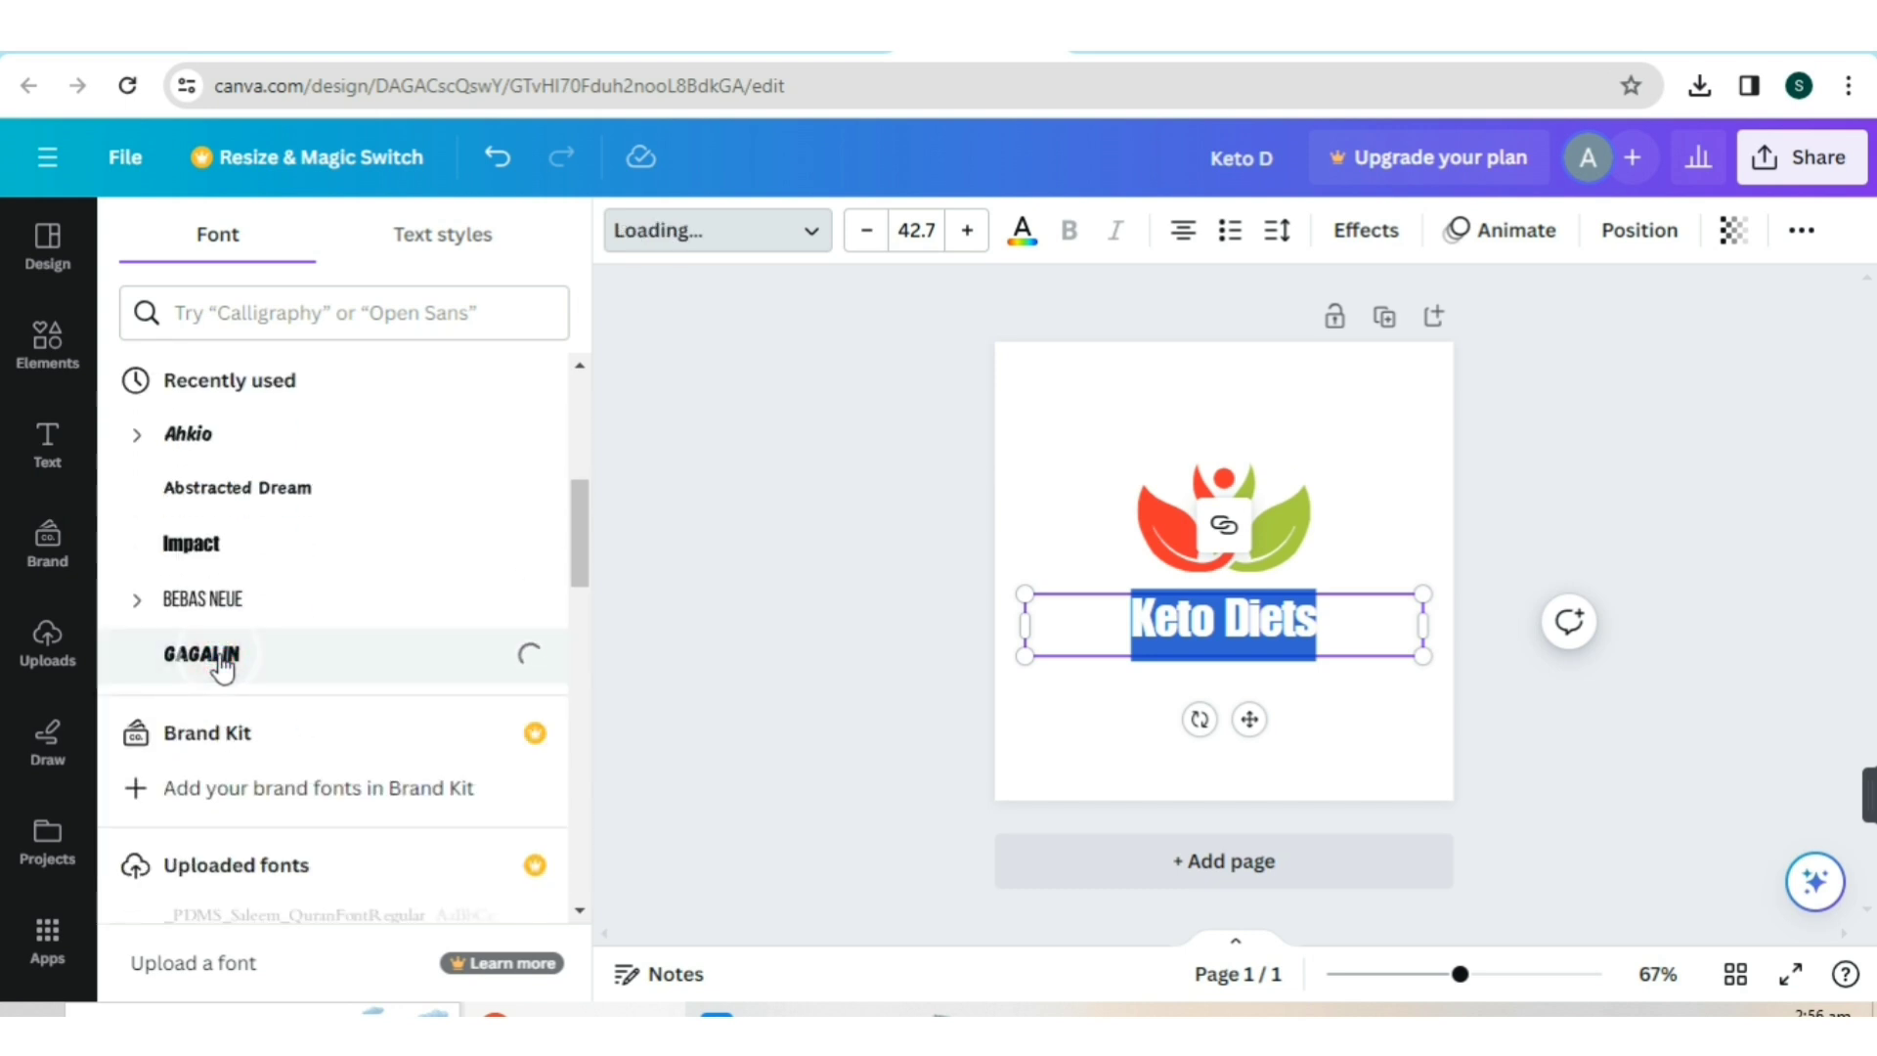
scroll(223, 665, "down", 6)
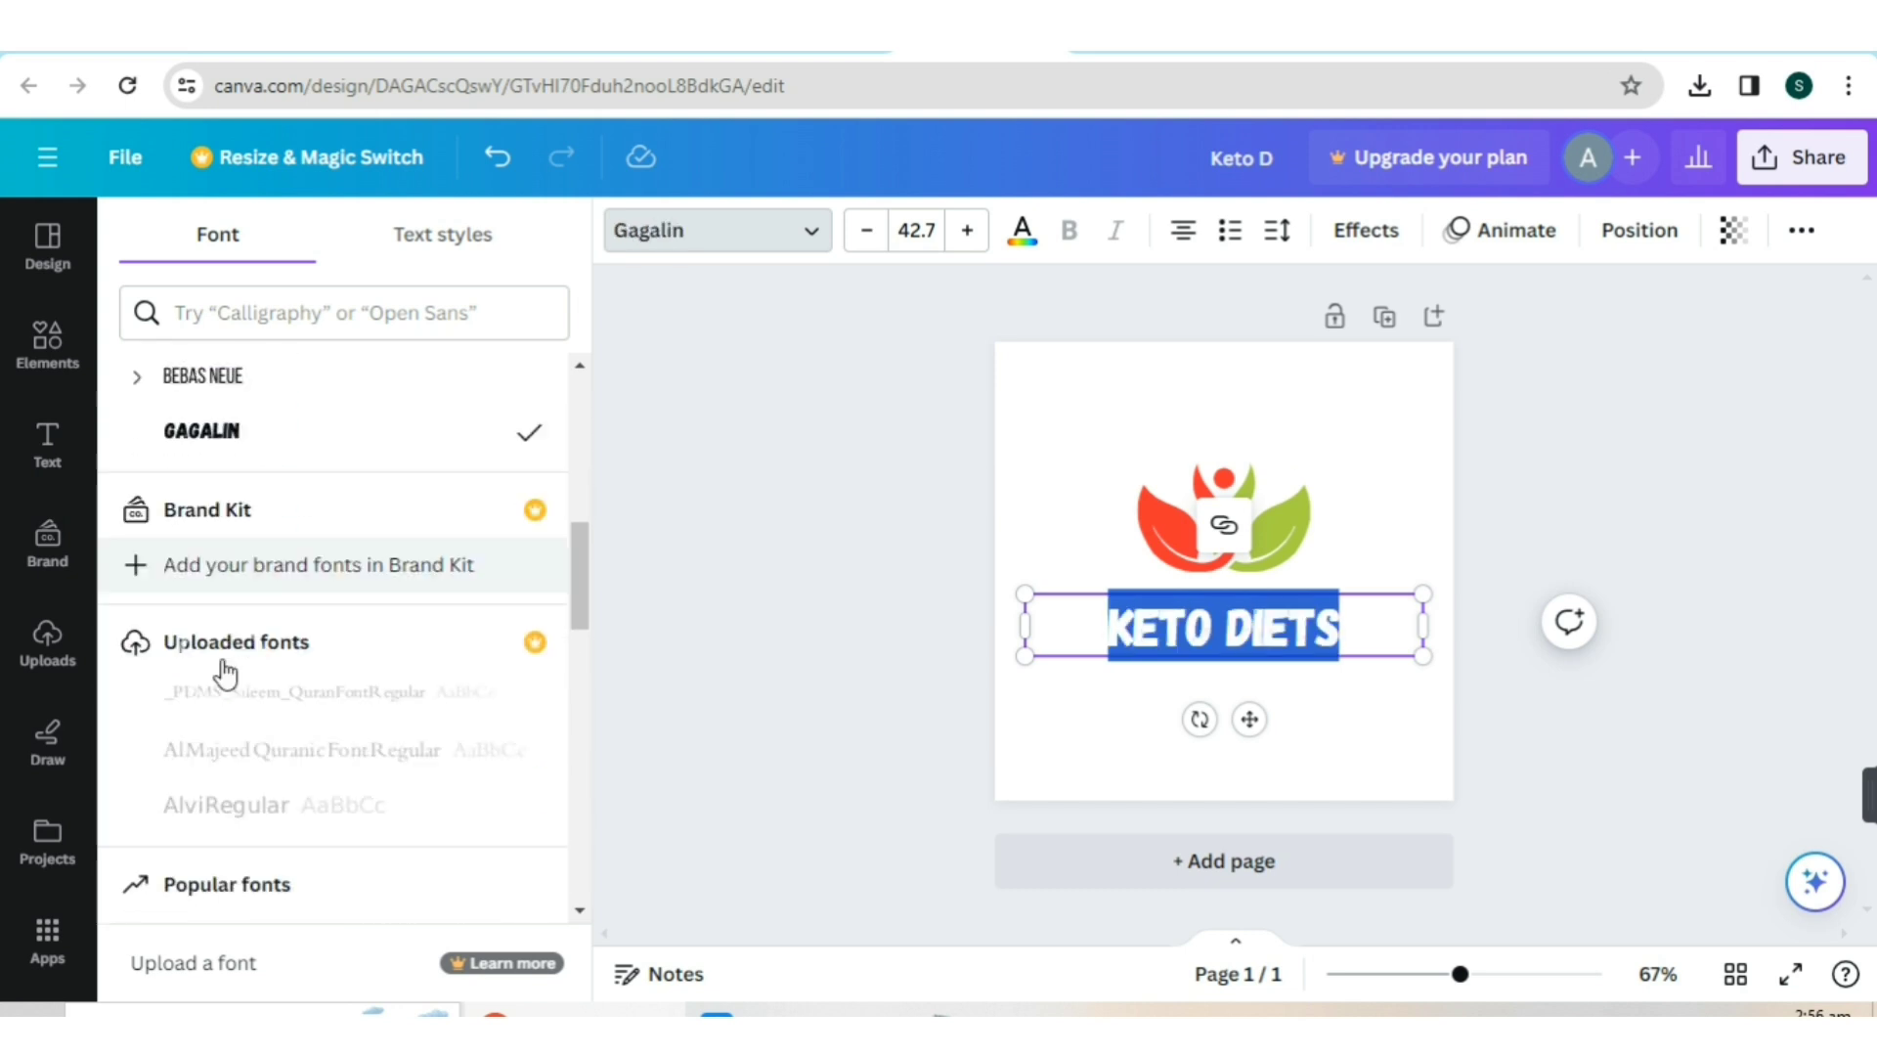
left_click(269, 655)
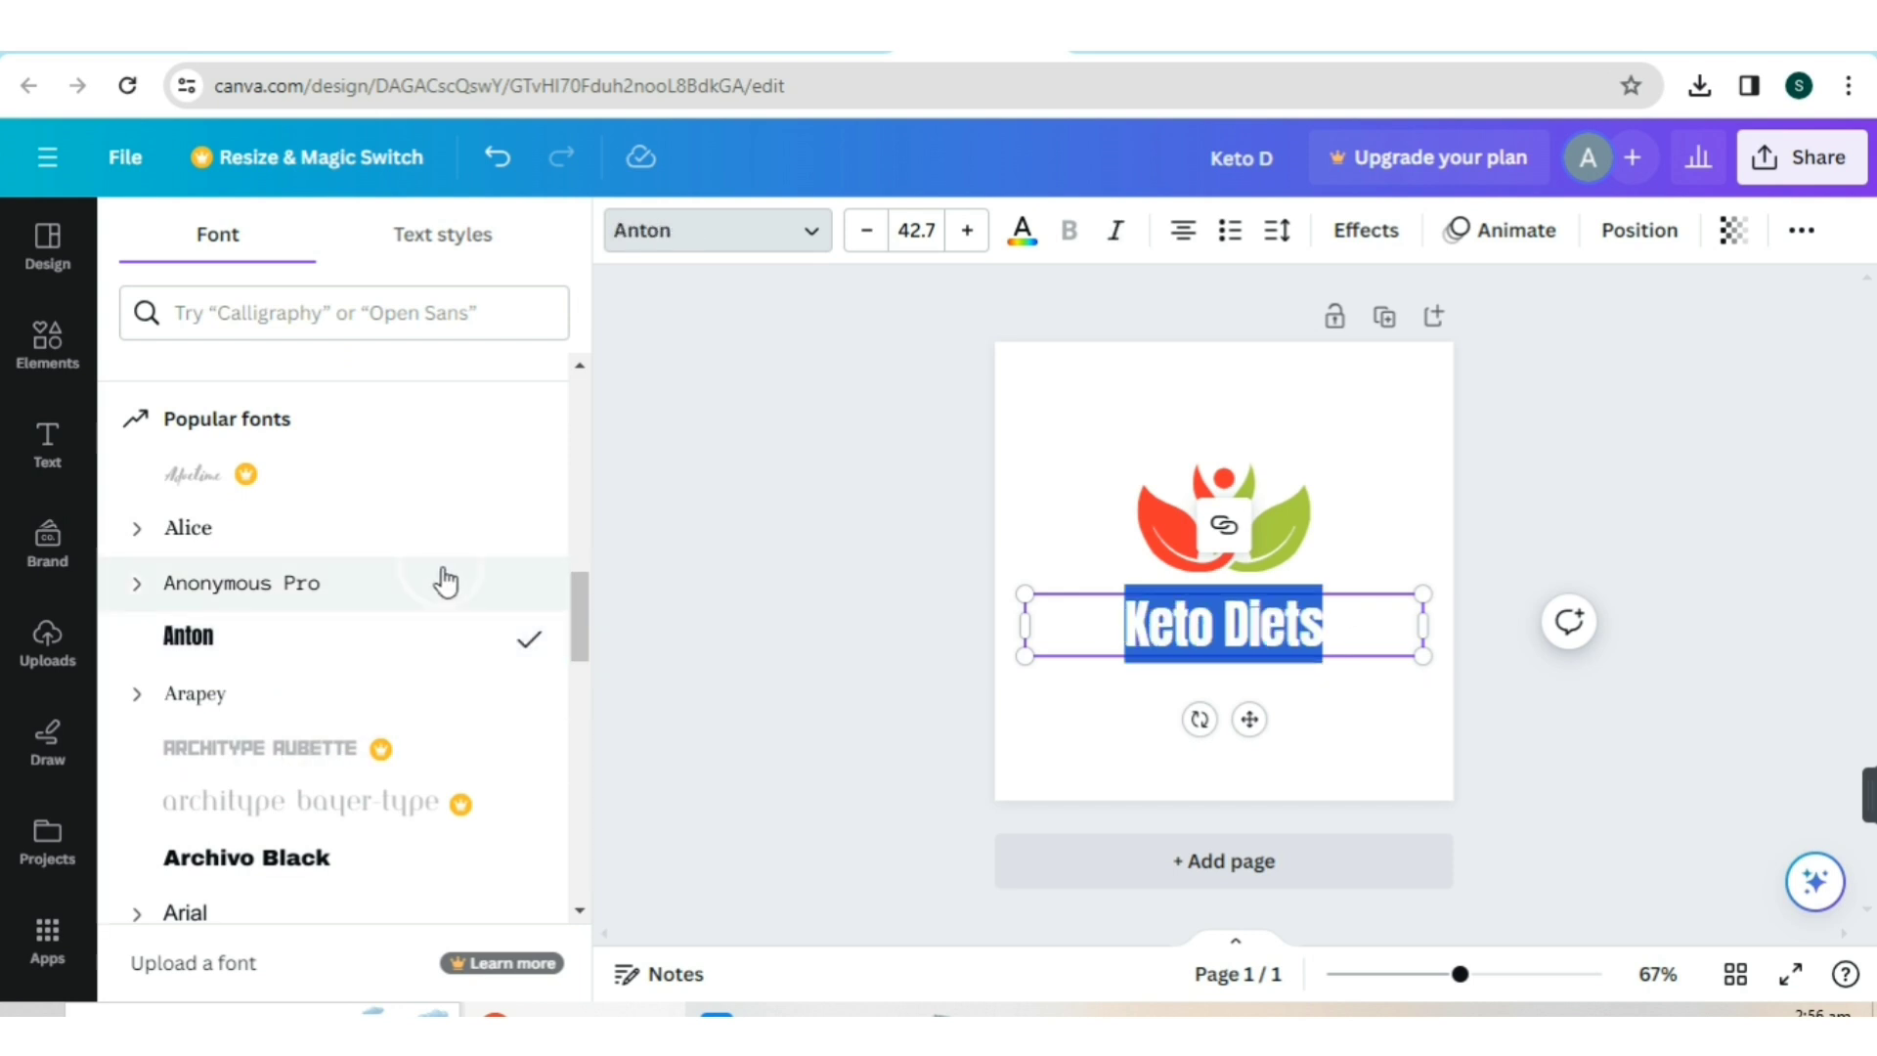
left_click(918, 575)
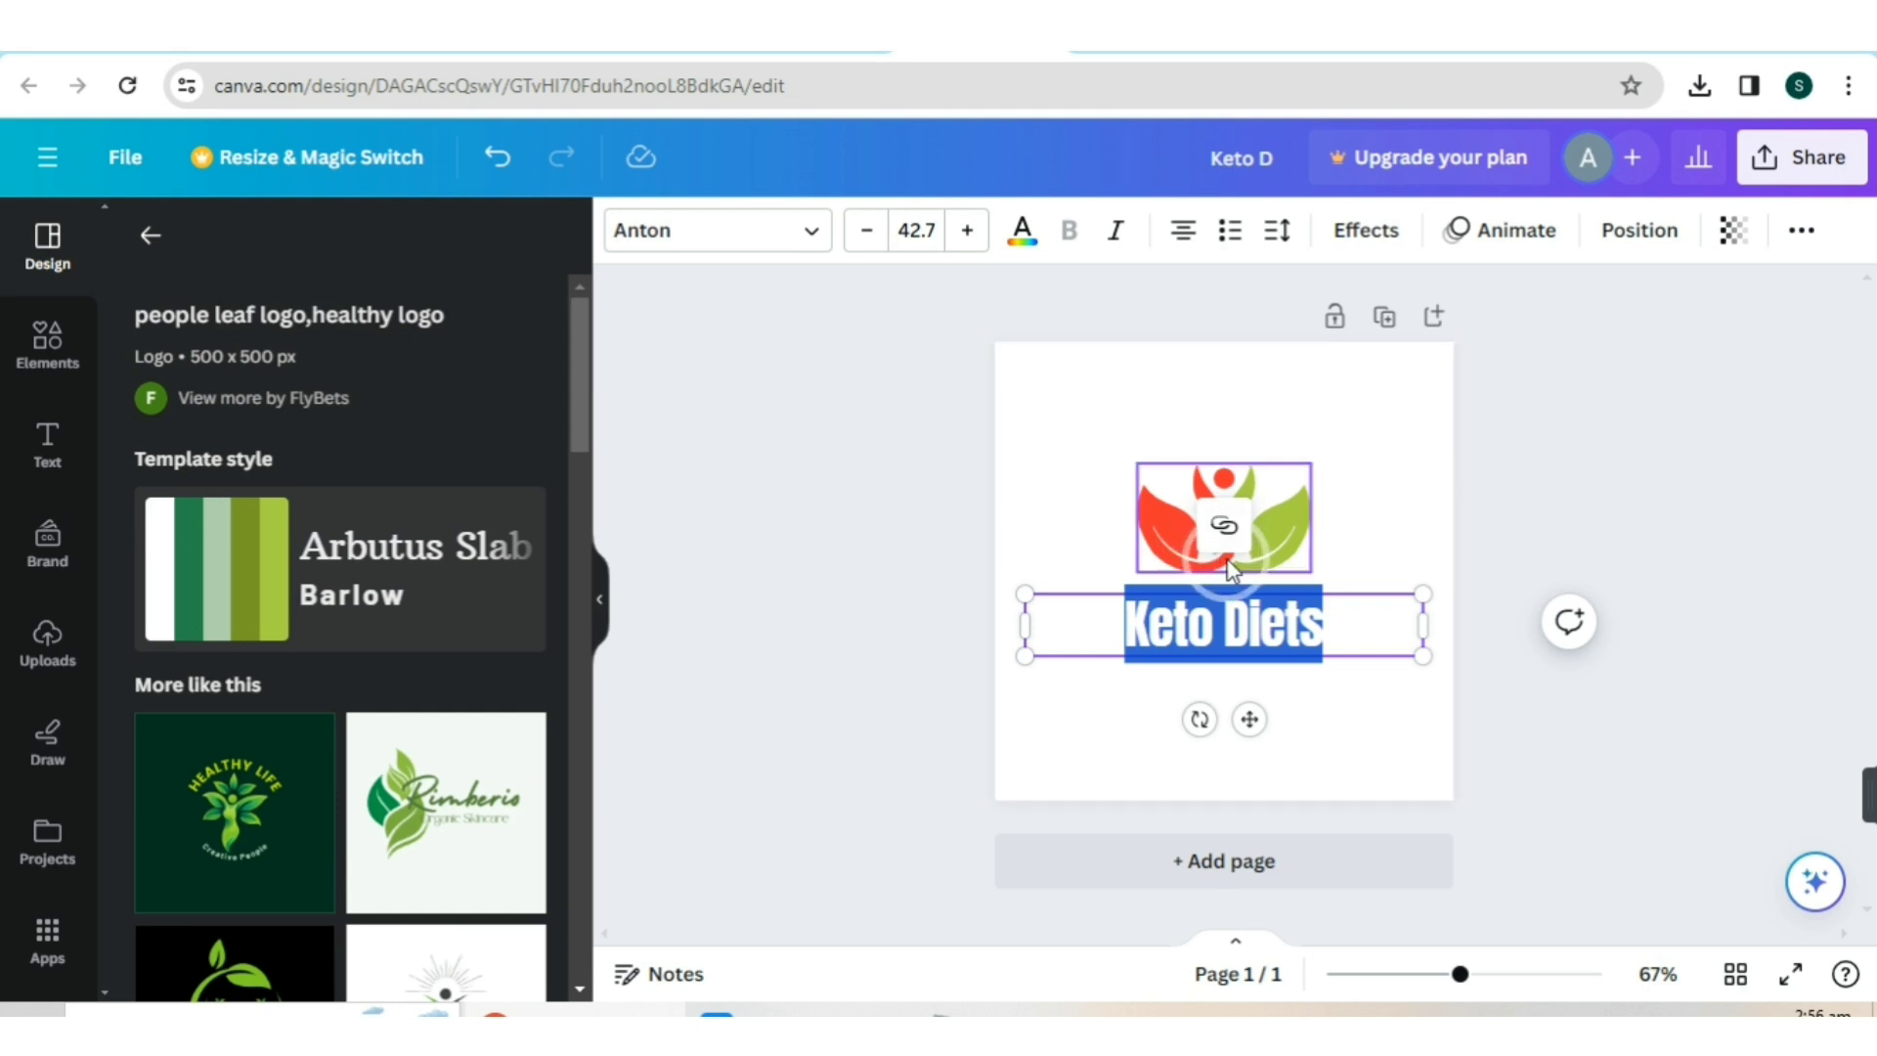
left_click(894, 319)
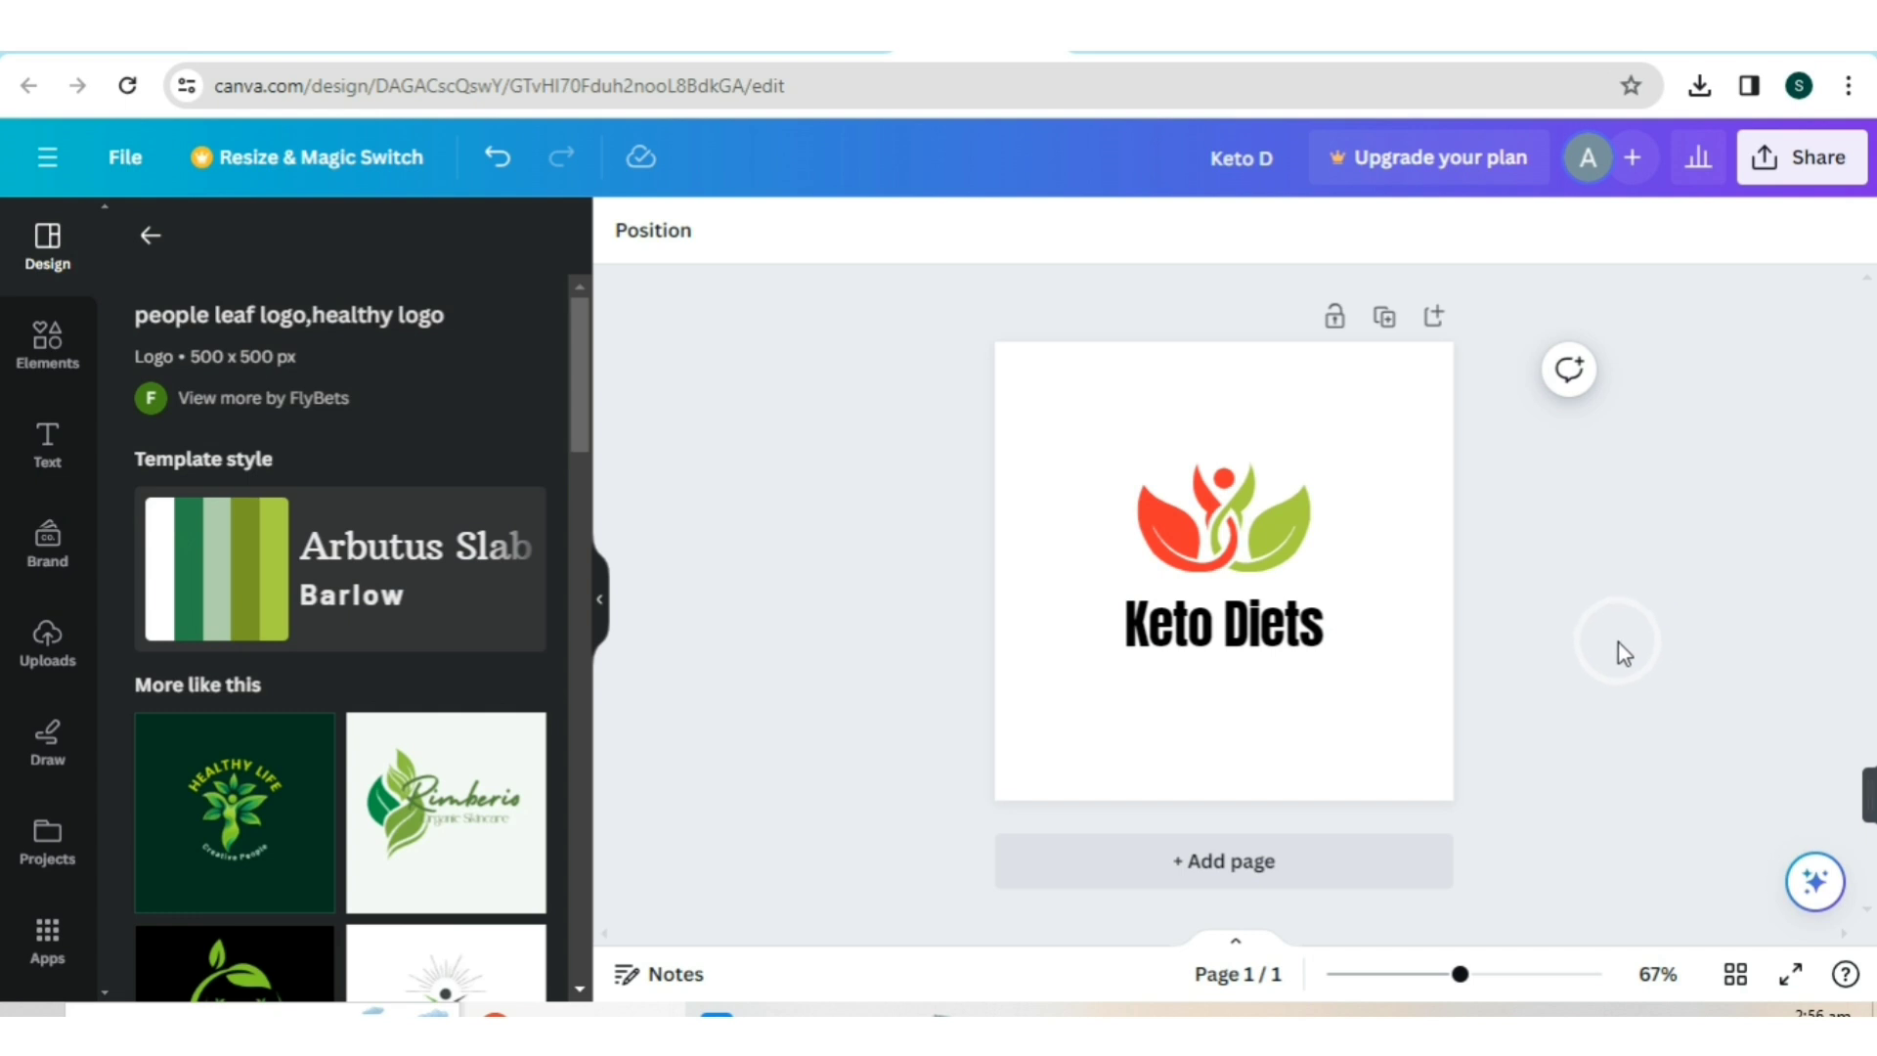
- Apply the Curve shape effect to the Keto Diets text with a curve value of -80
left_click(1195, 645)
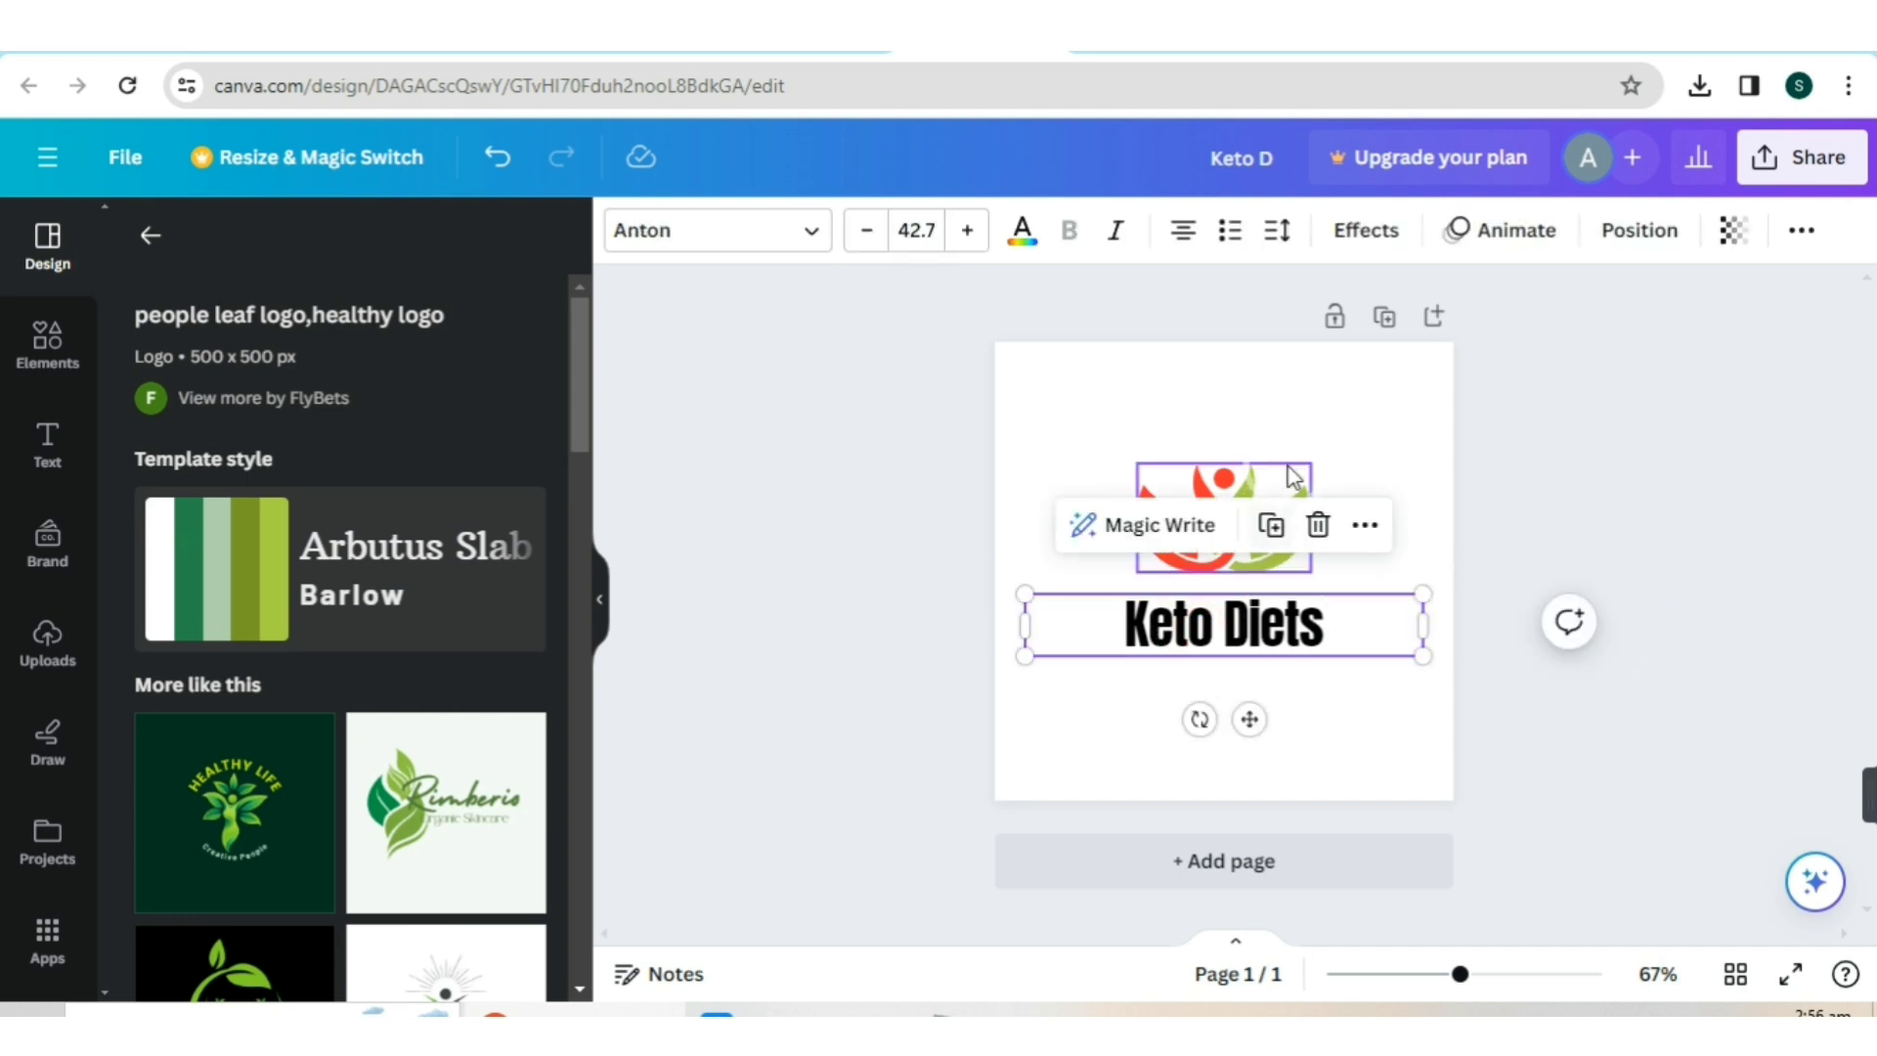
left_click(1363, 243)
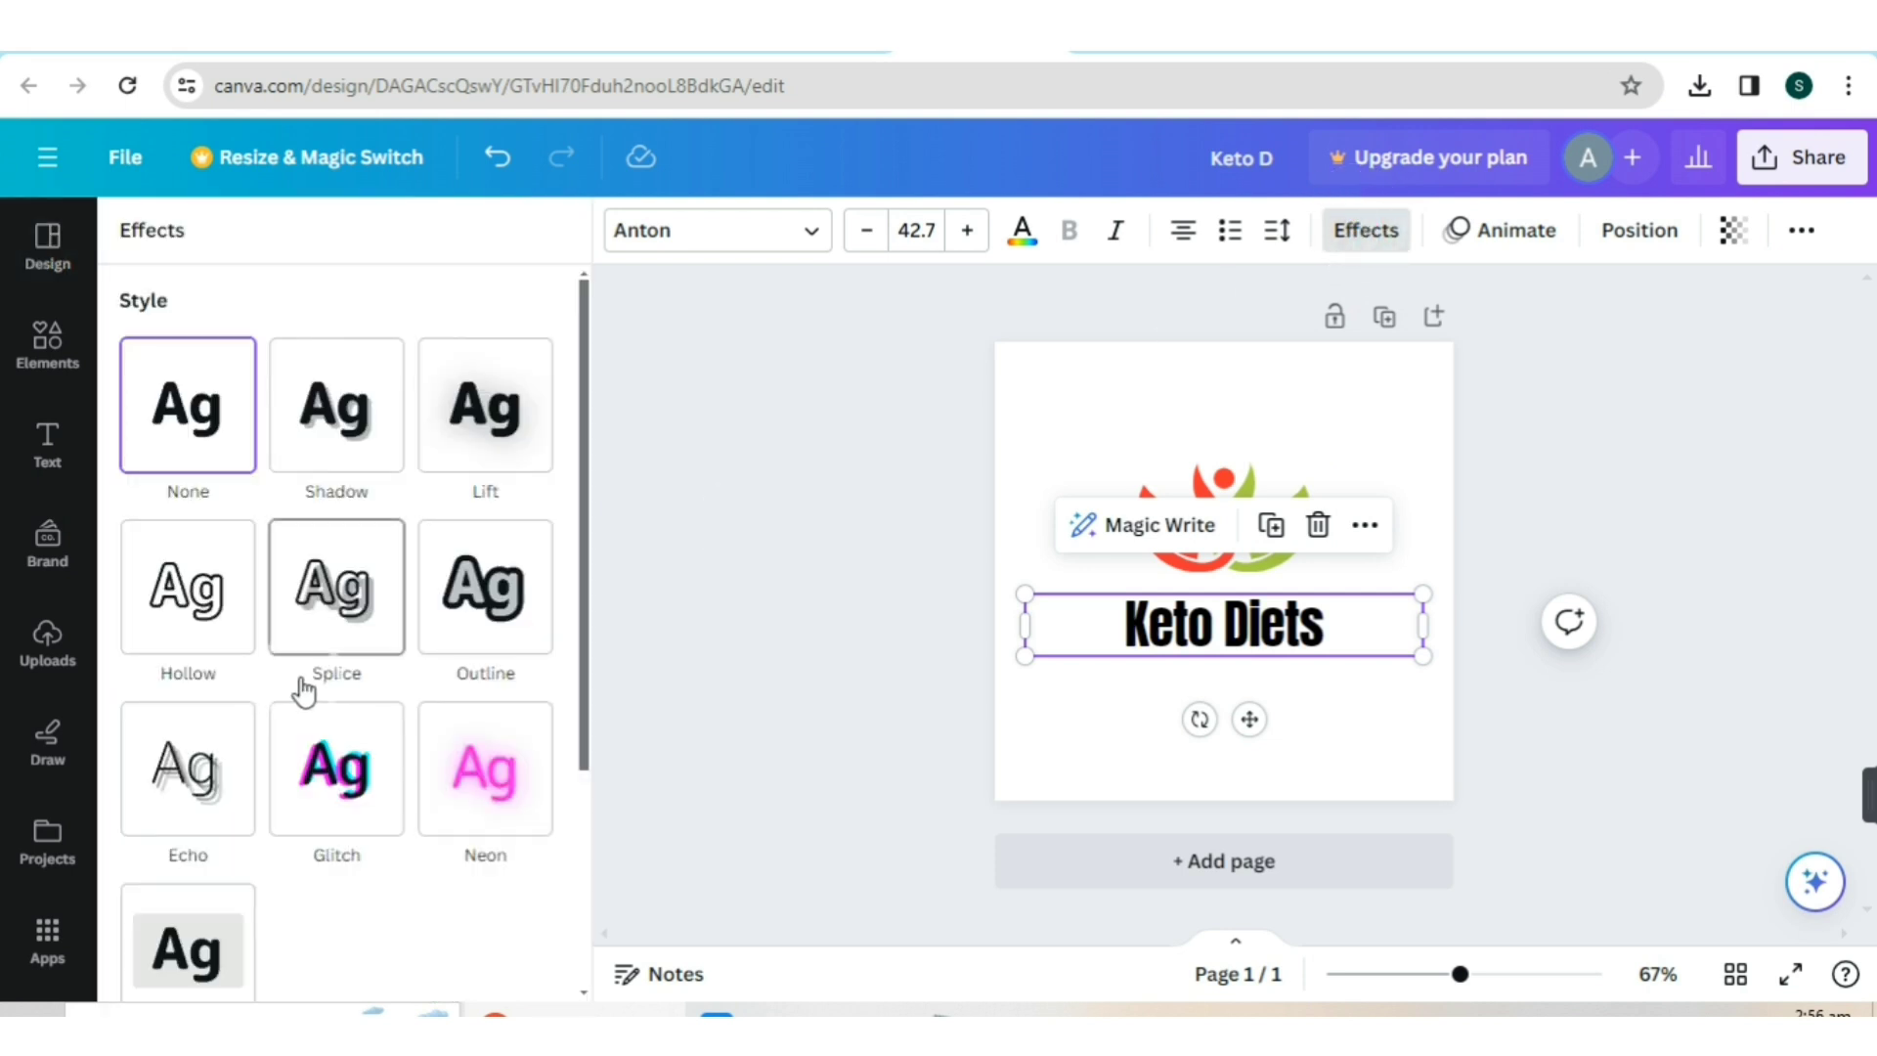
scroll(299, 684, "down", 3)
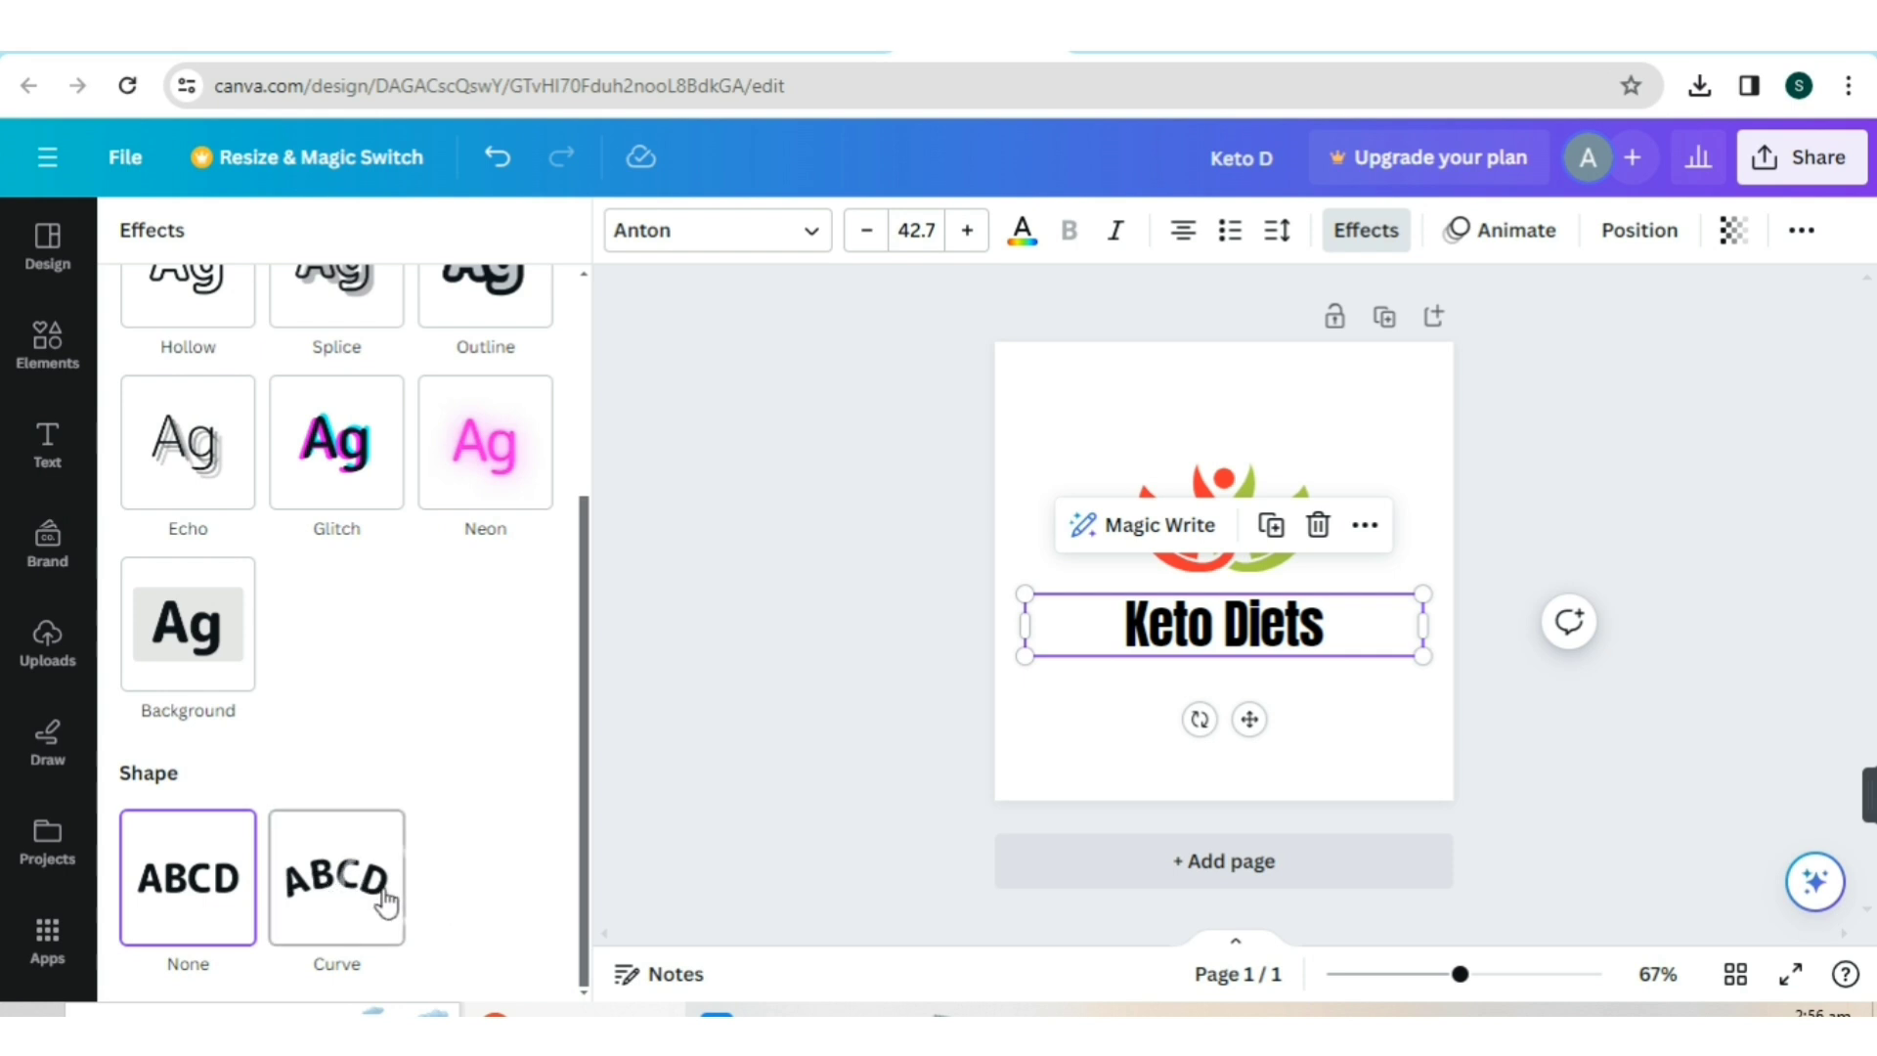
left_click(348, 886)
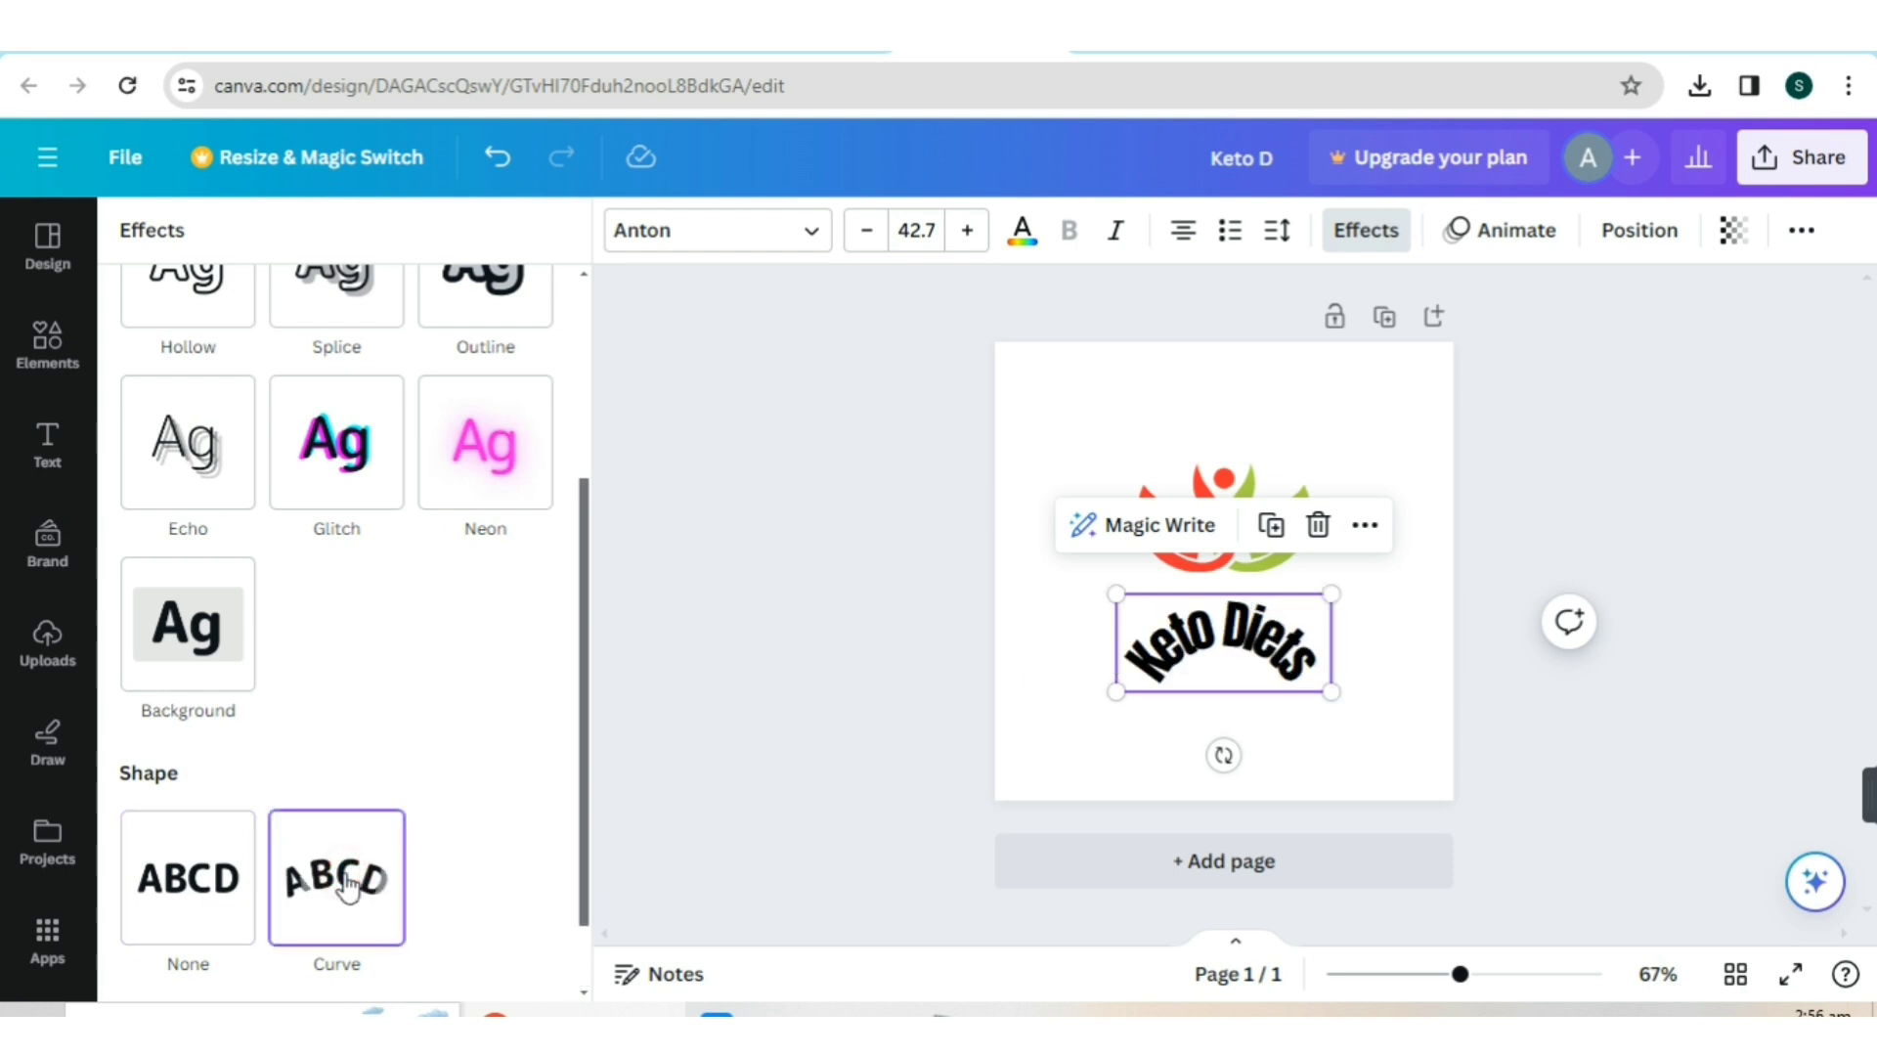
scroll(526, 651, "down", 1)
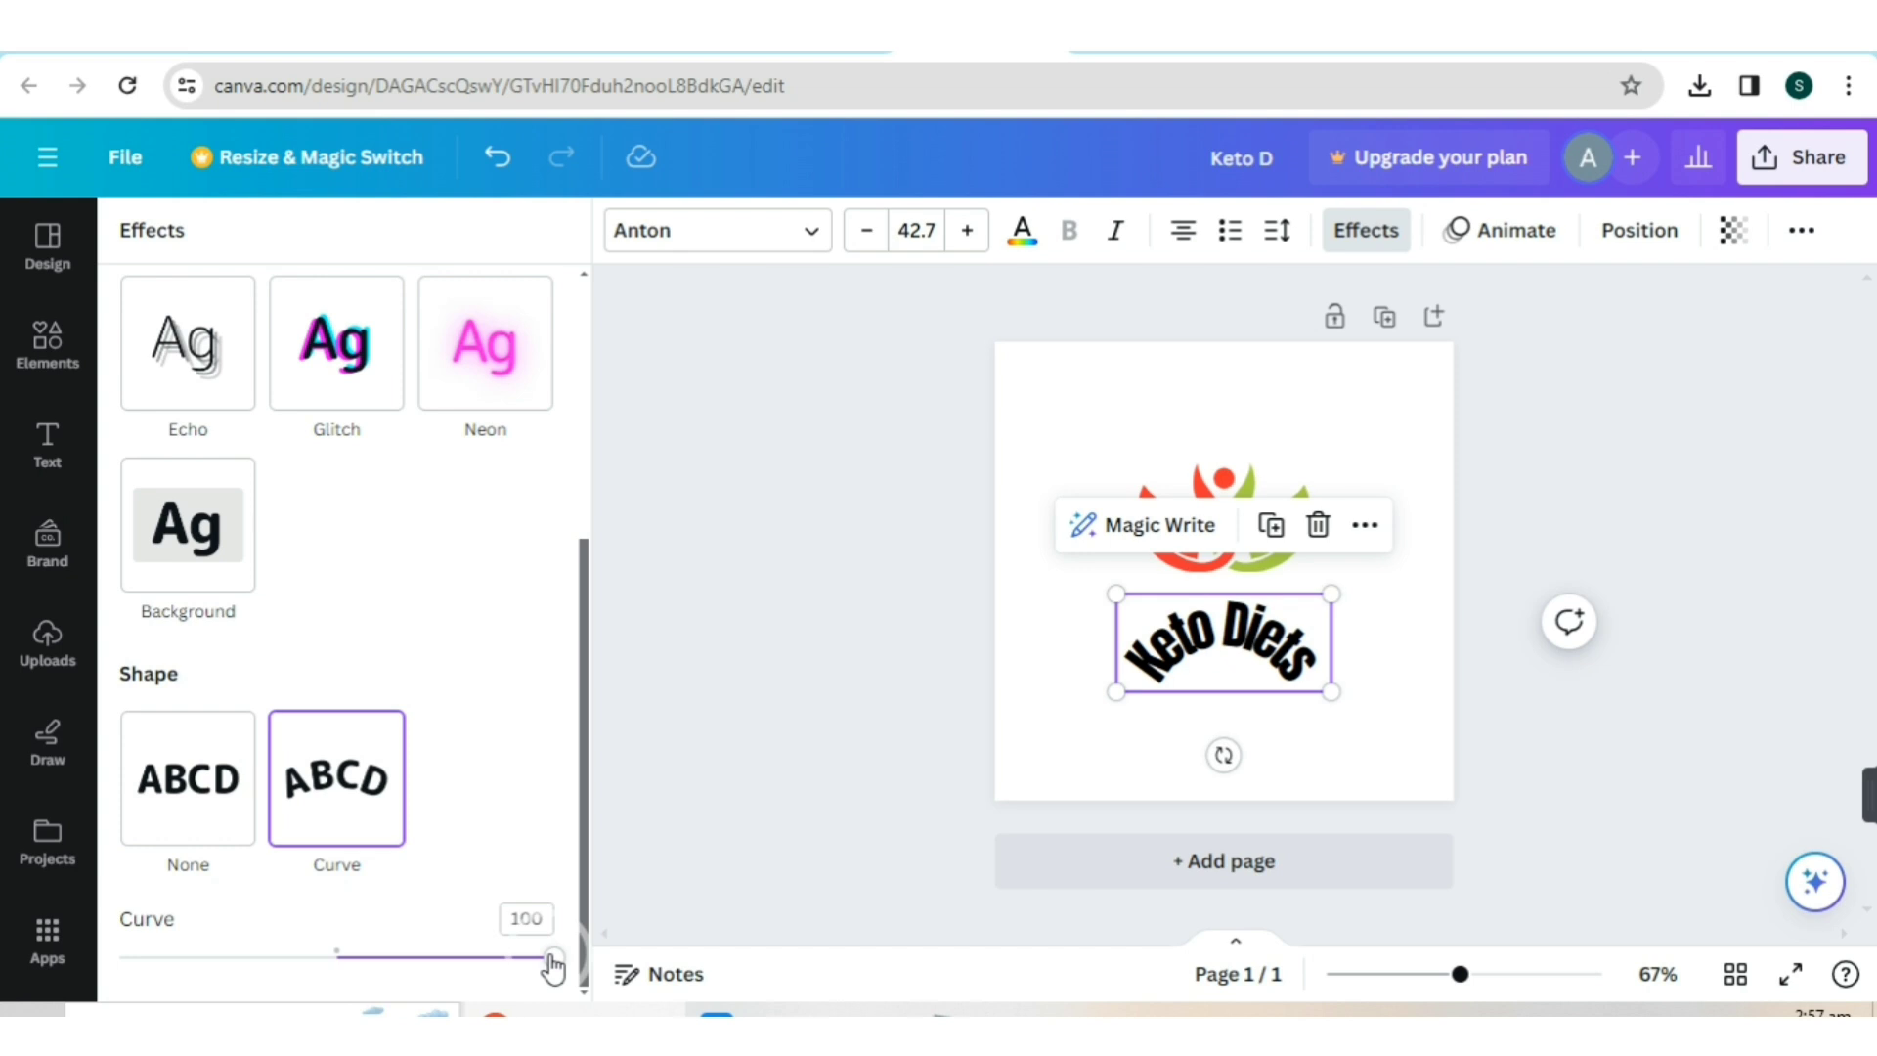
left_click_drag(553, 968, 165, 906)
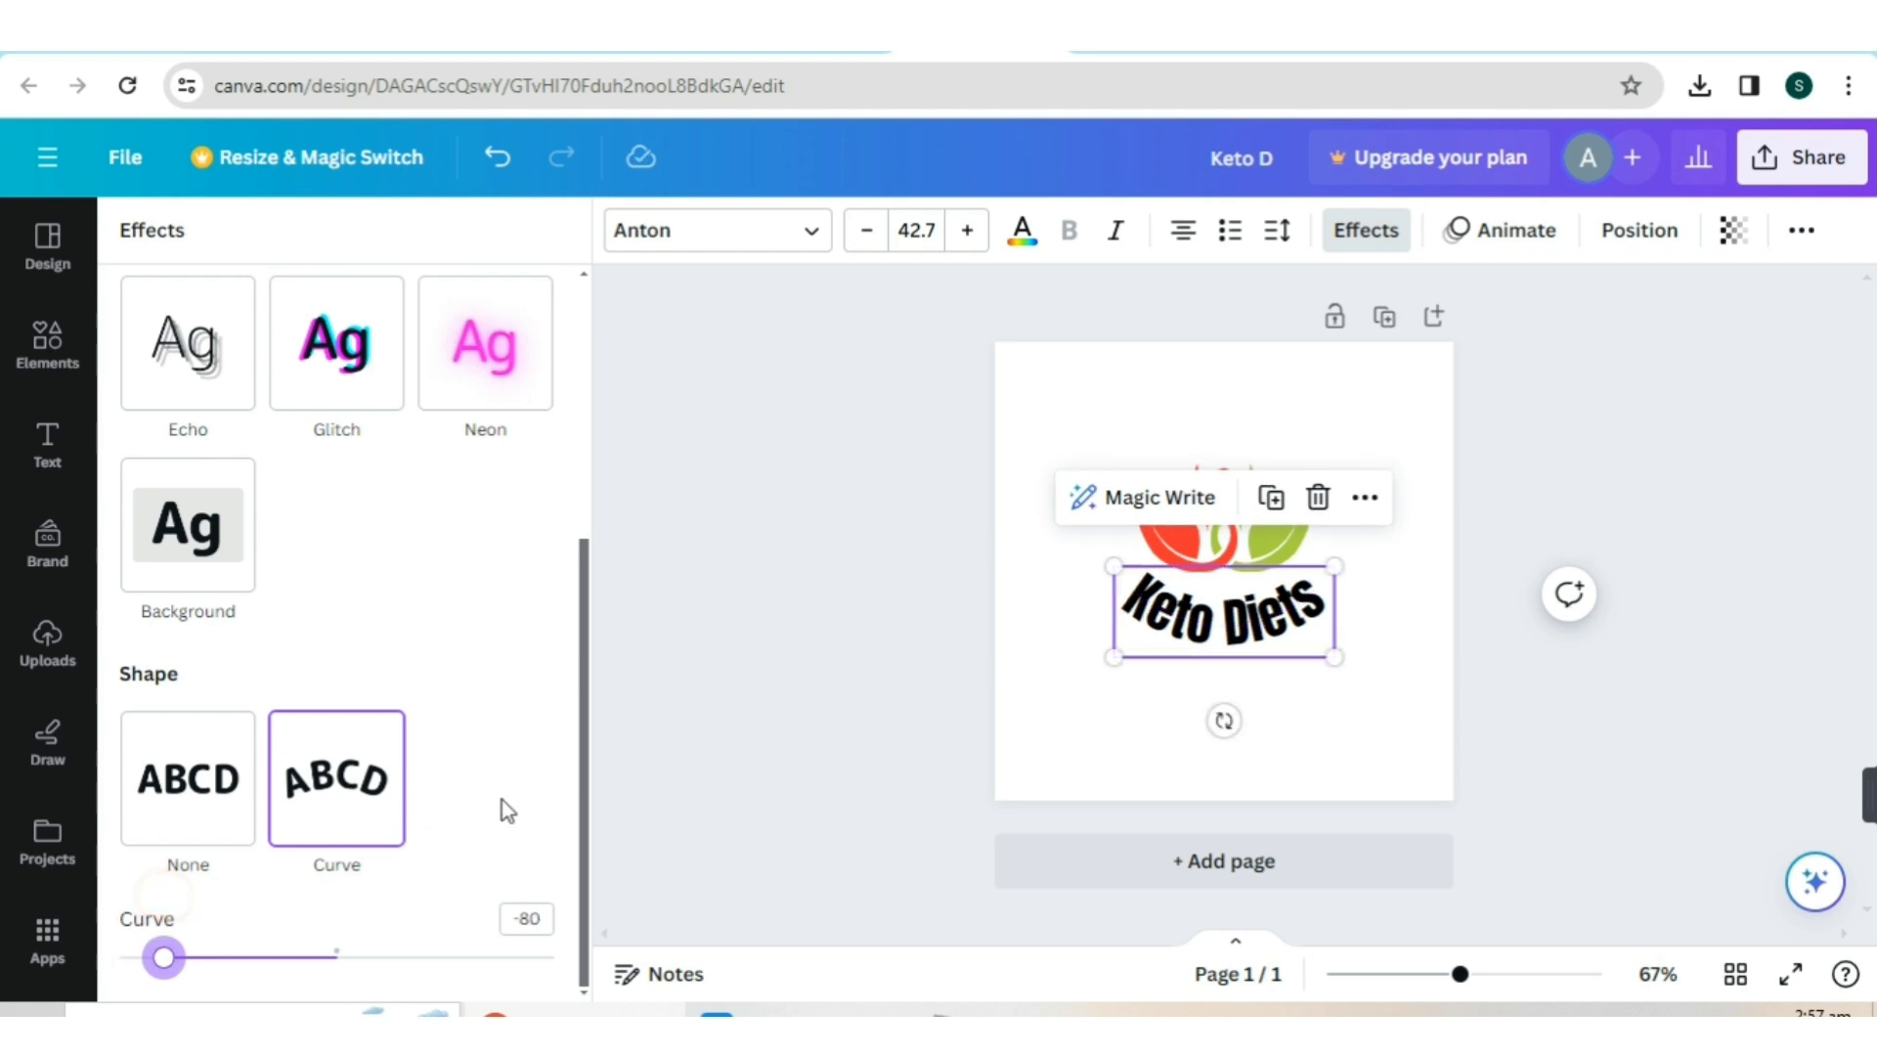
left_click(788, 657)
left_click(913, 607)
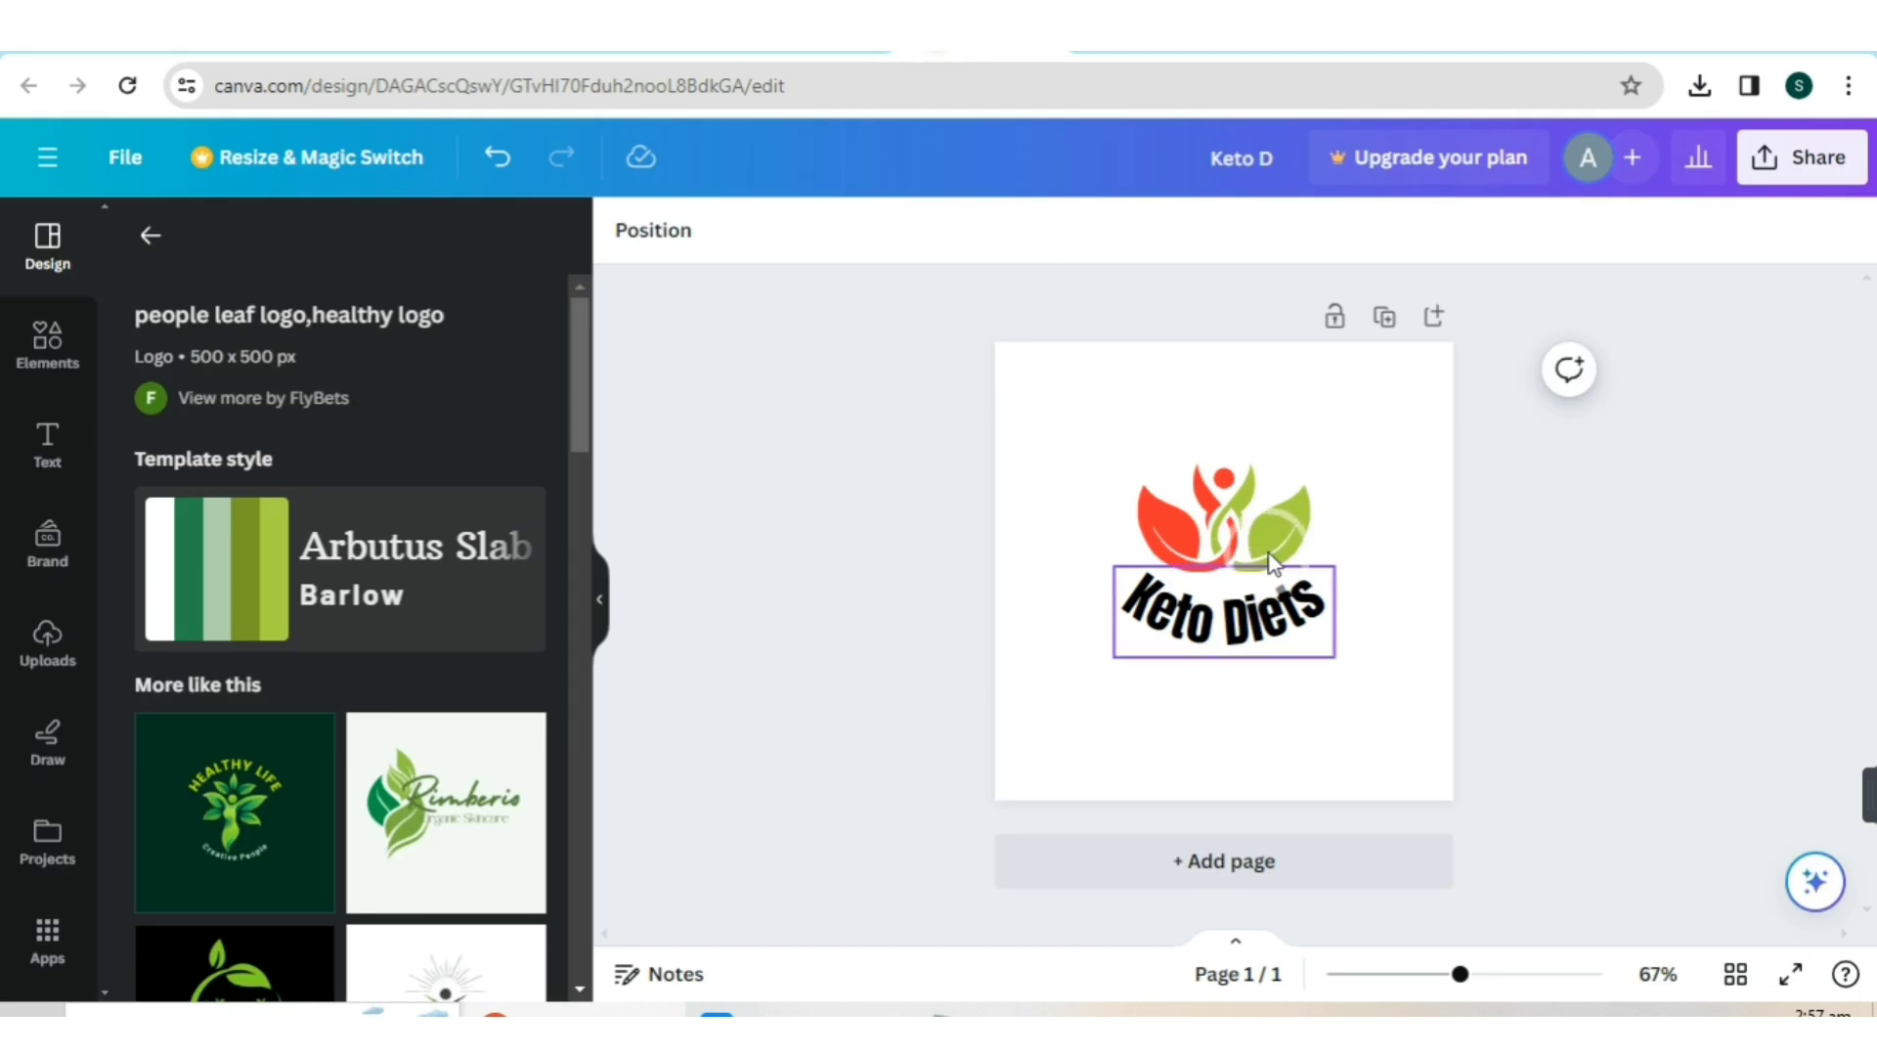
- Delete the red and green leaf graphic above the curved Keto Diets text
left_click(1237, 528)
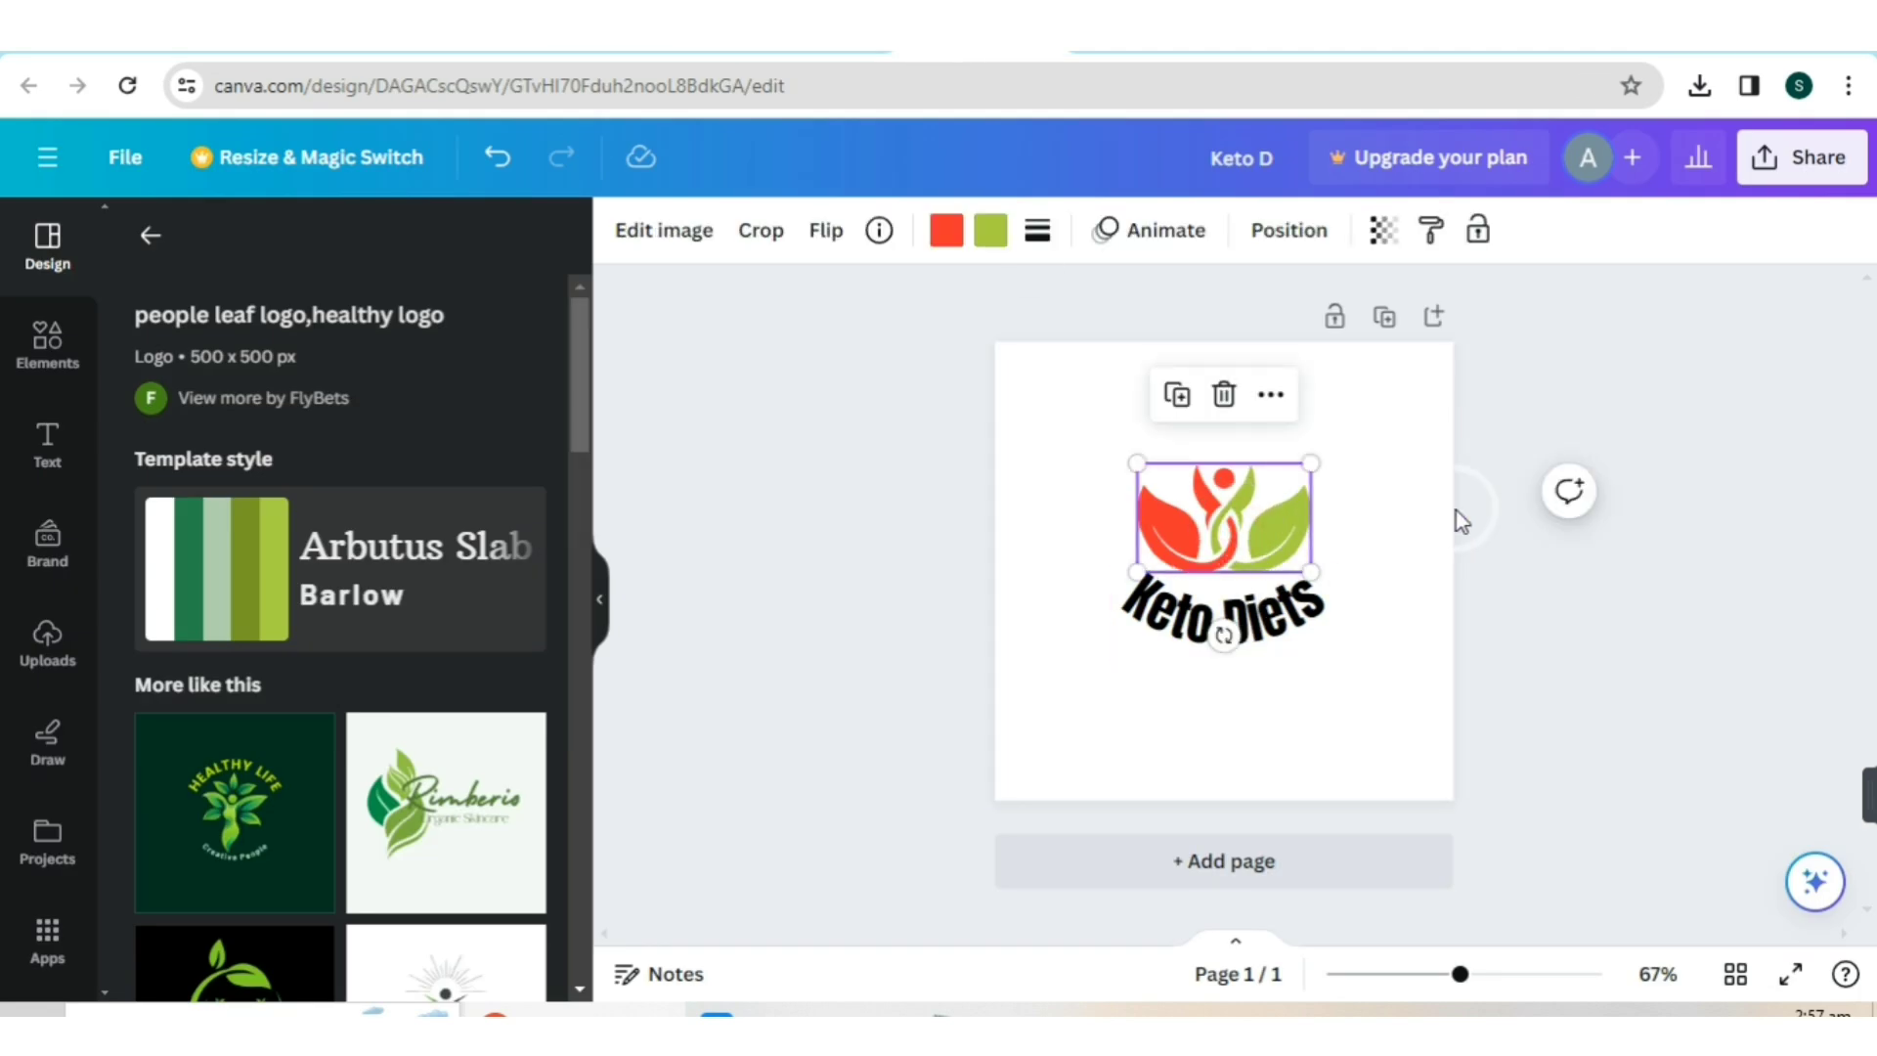
left_click(150, 223)
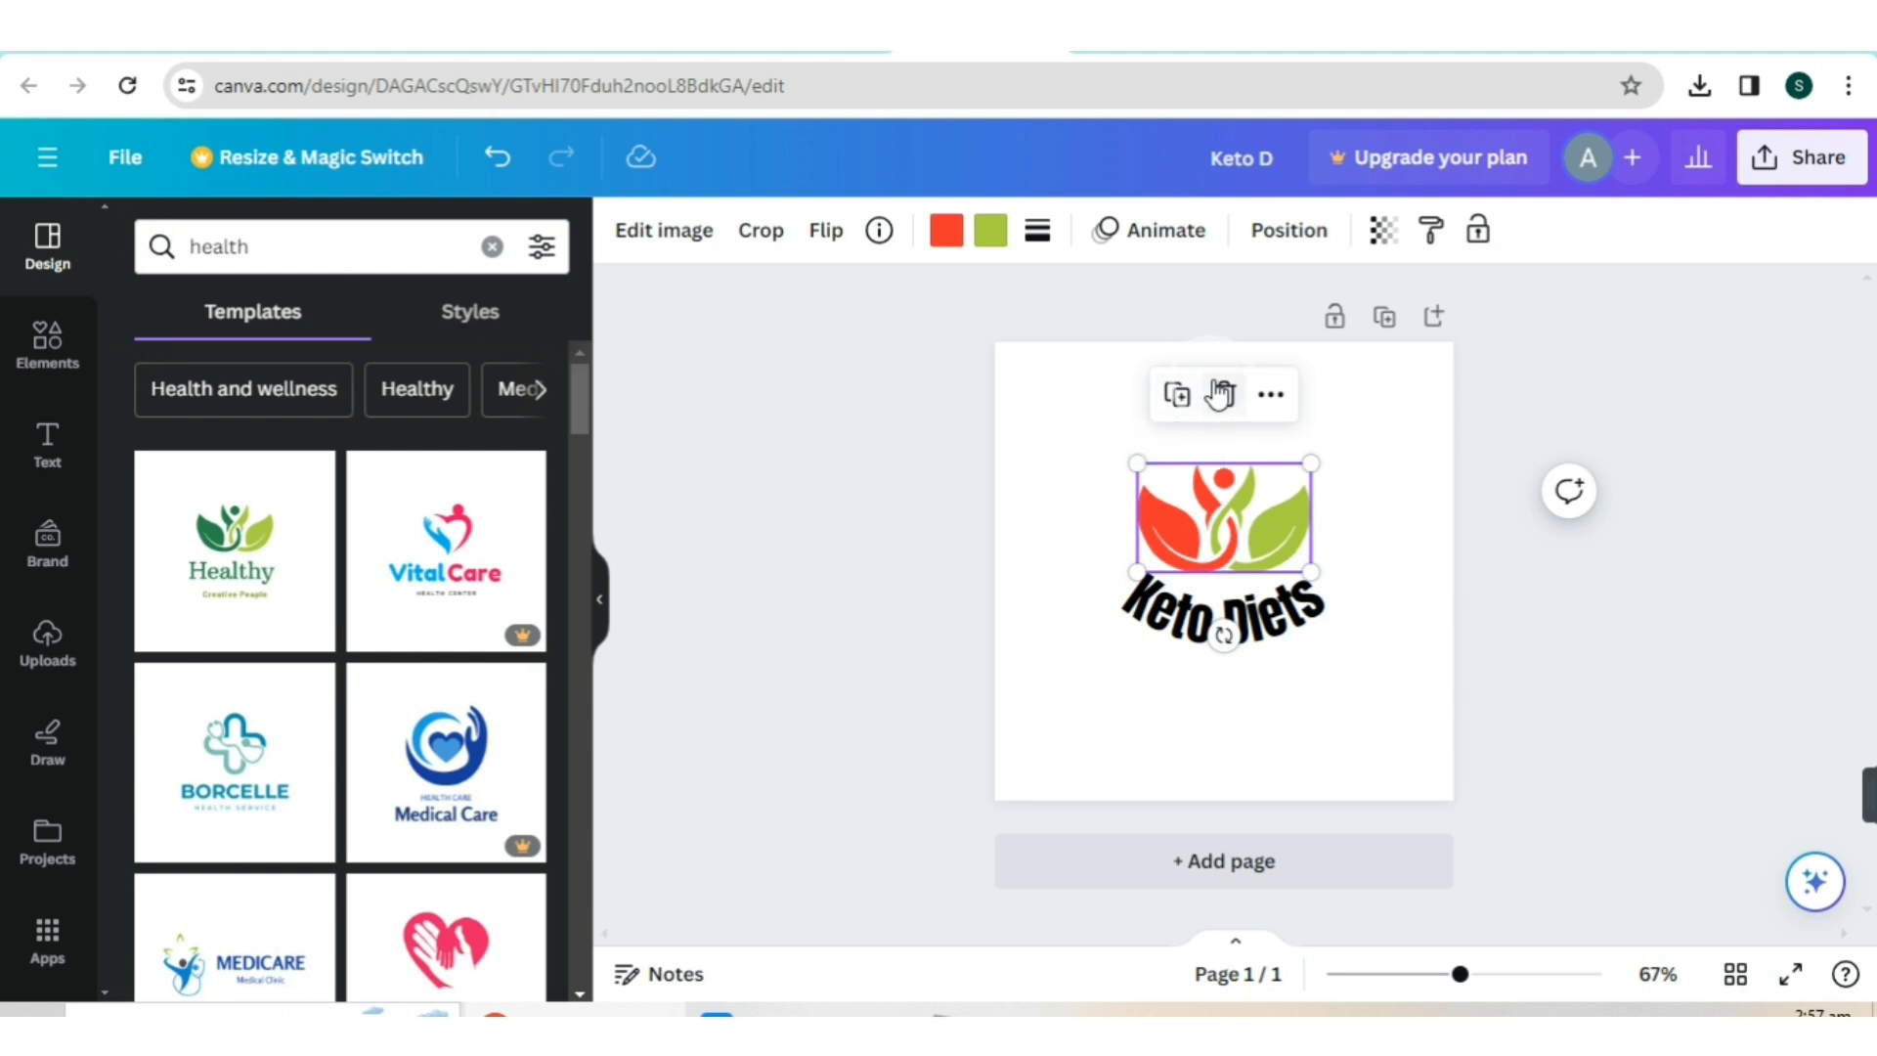
left_click(1219, 393)
- Search the templates for keto diet and replace the current page with the Salad Vegan Healthy Food Logo
left_click(171, 246)
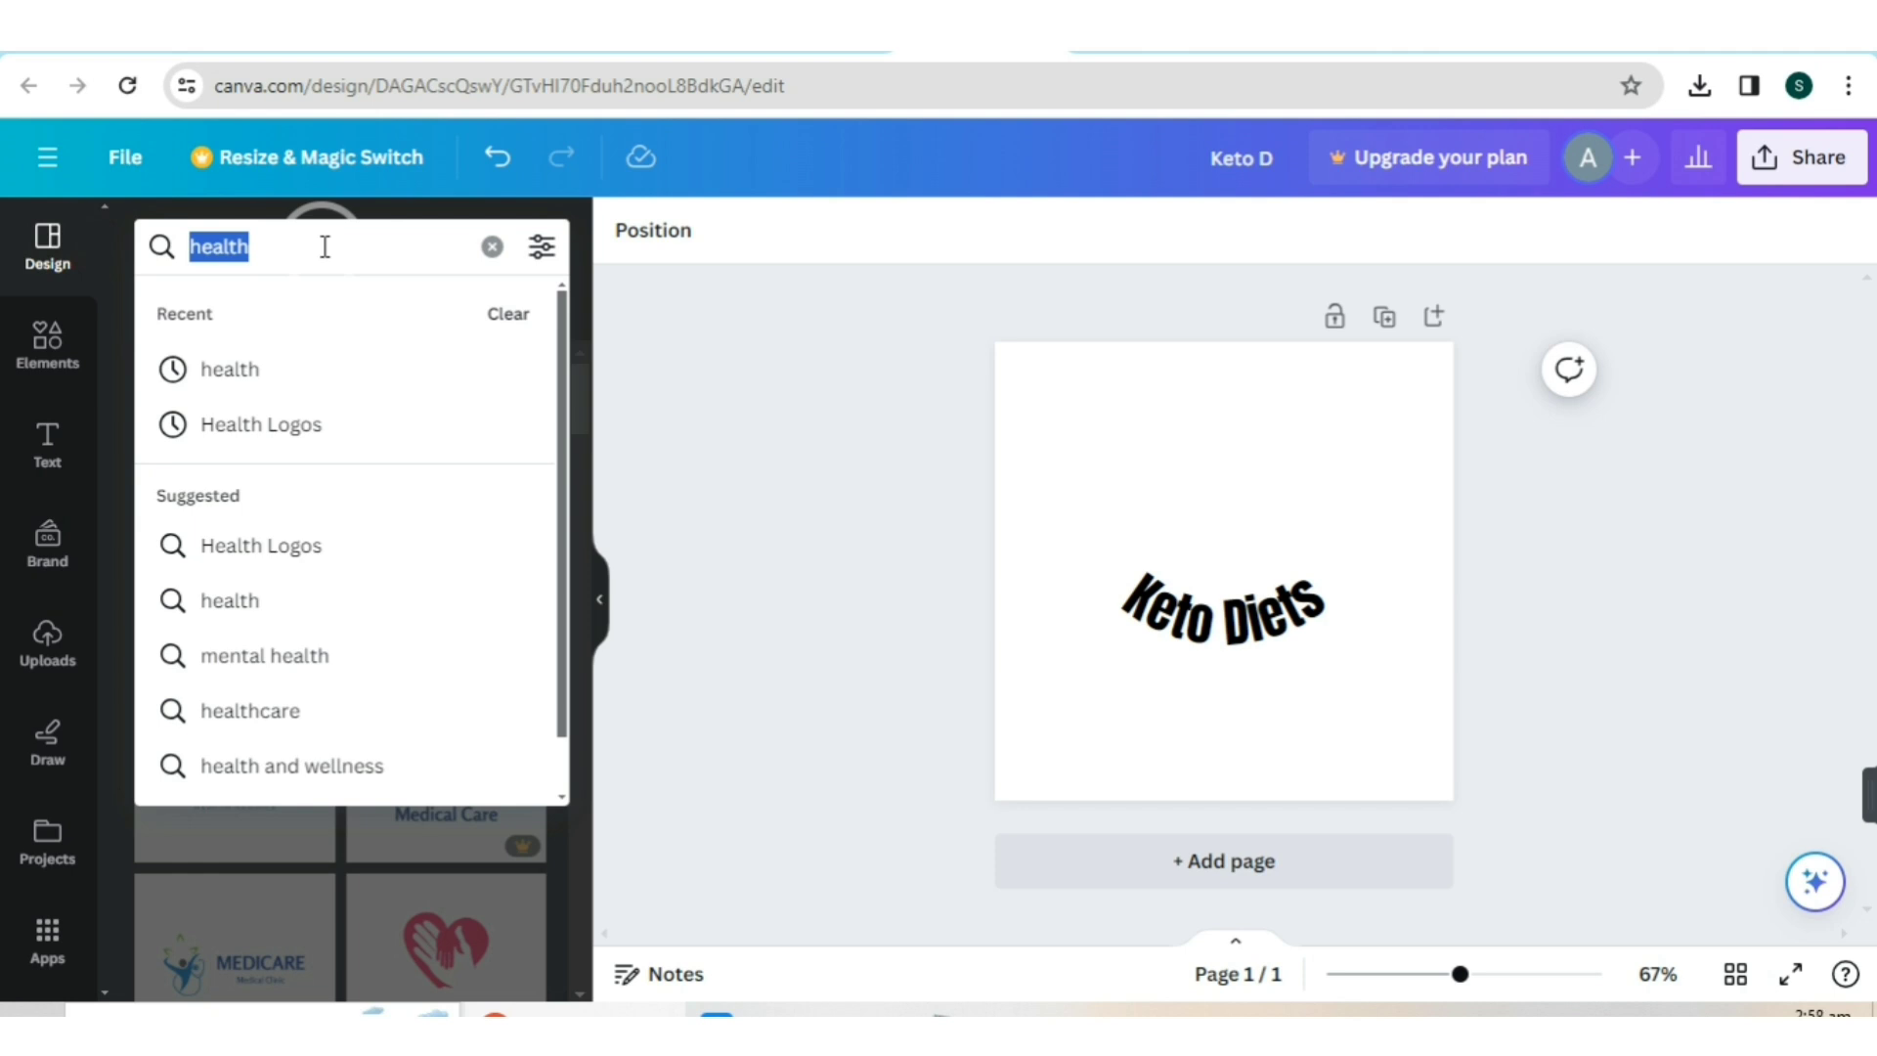
type("keto")
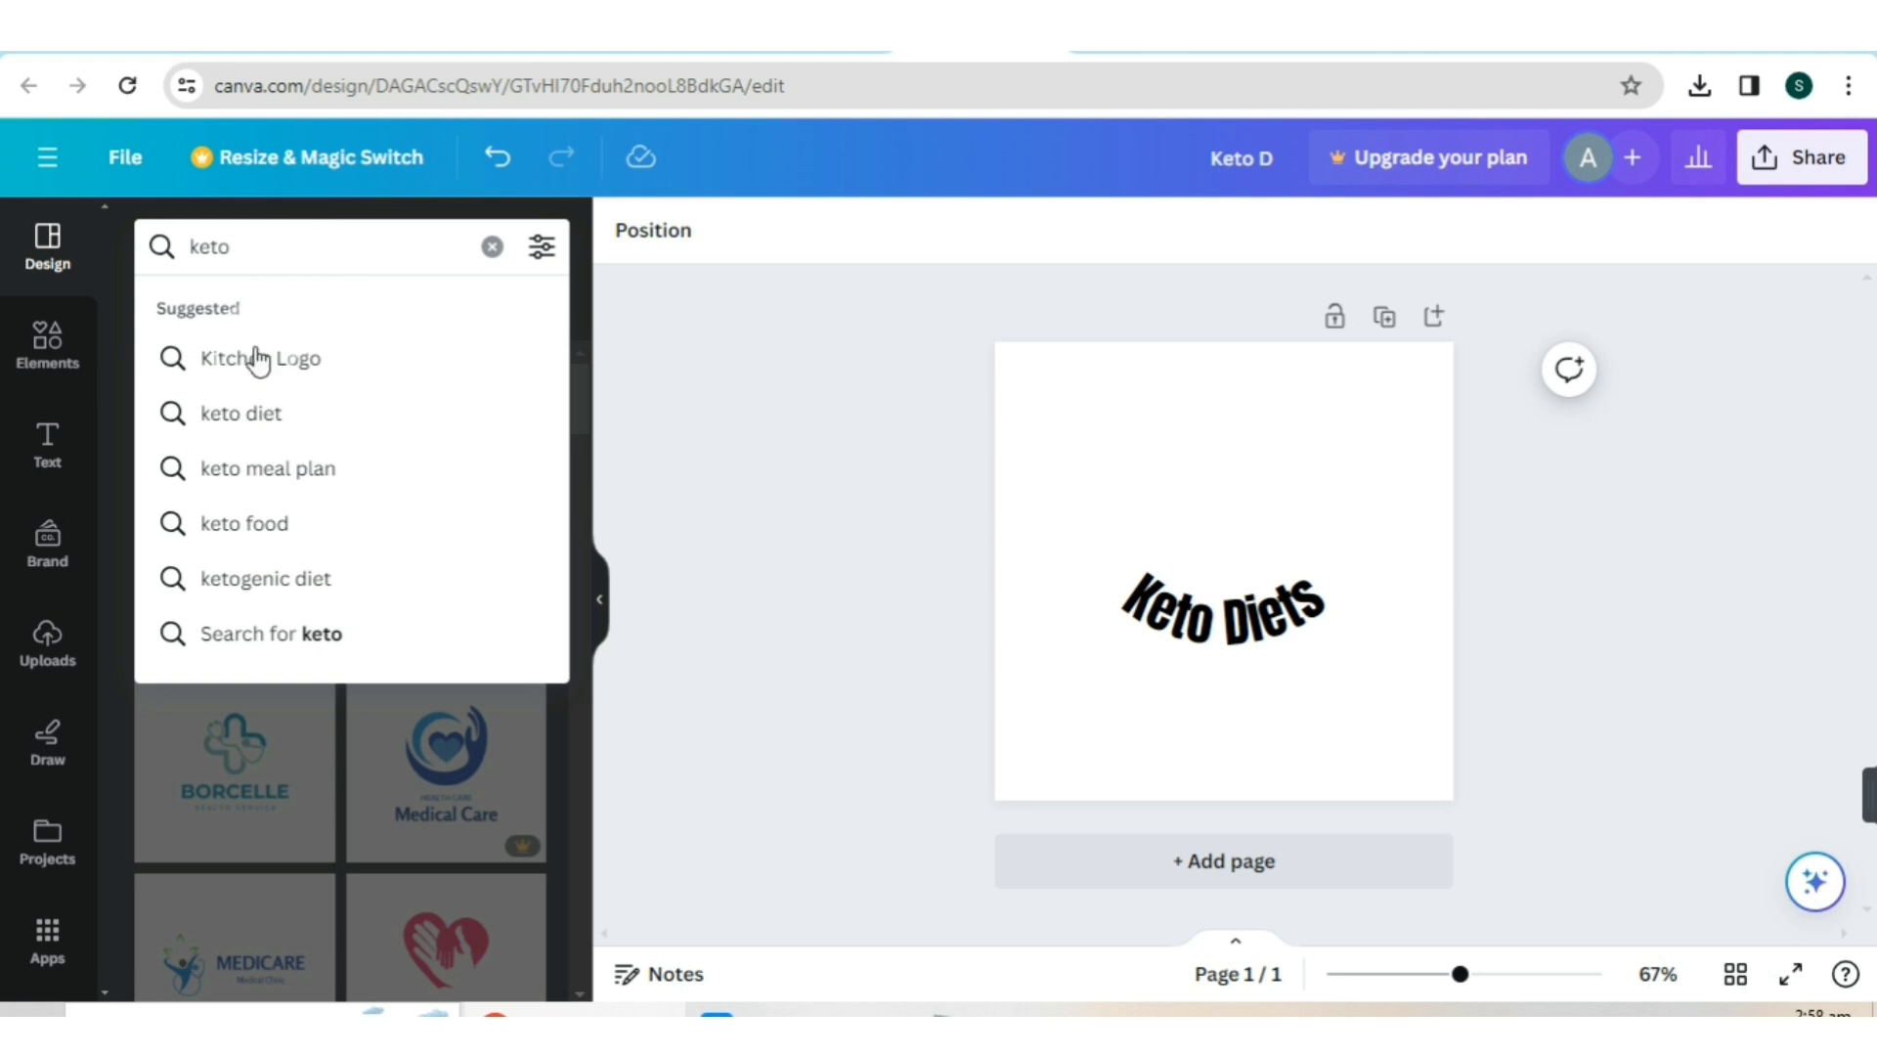
left_click(239, 414)
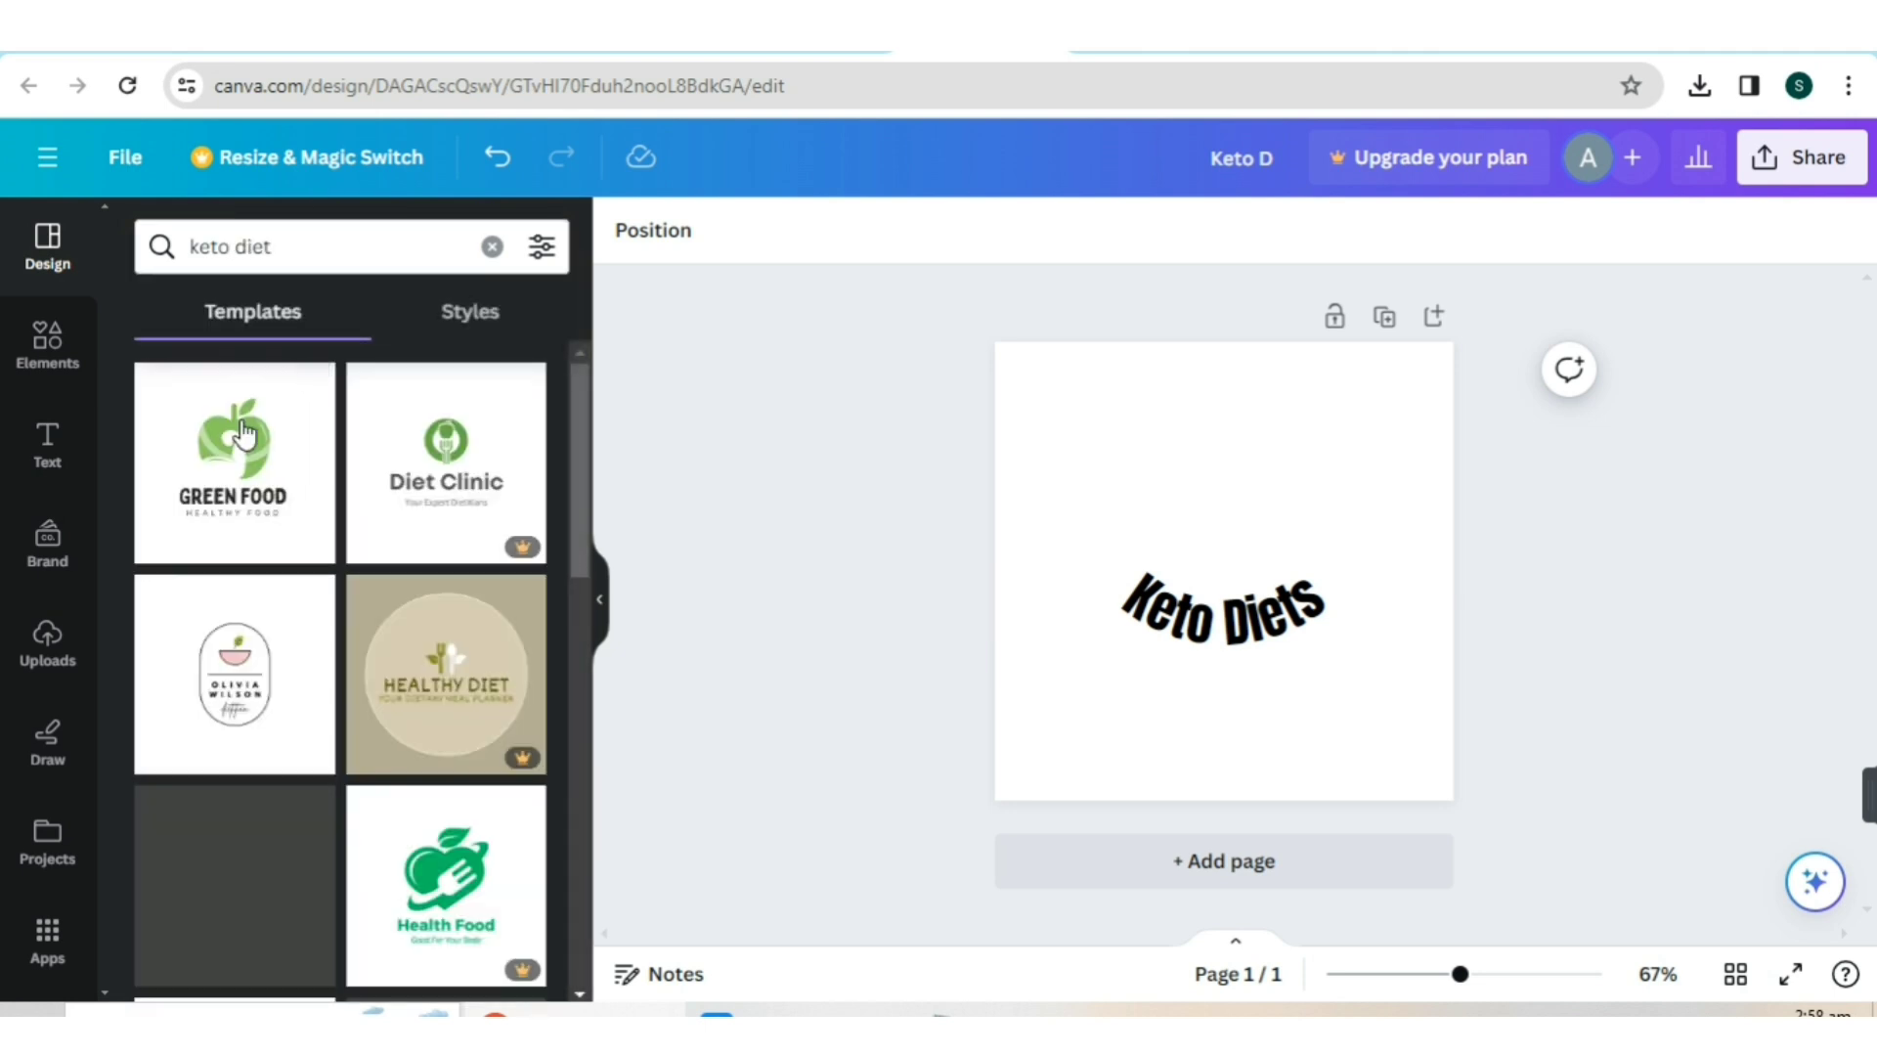
scroll(155, 742, "down", 5)
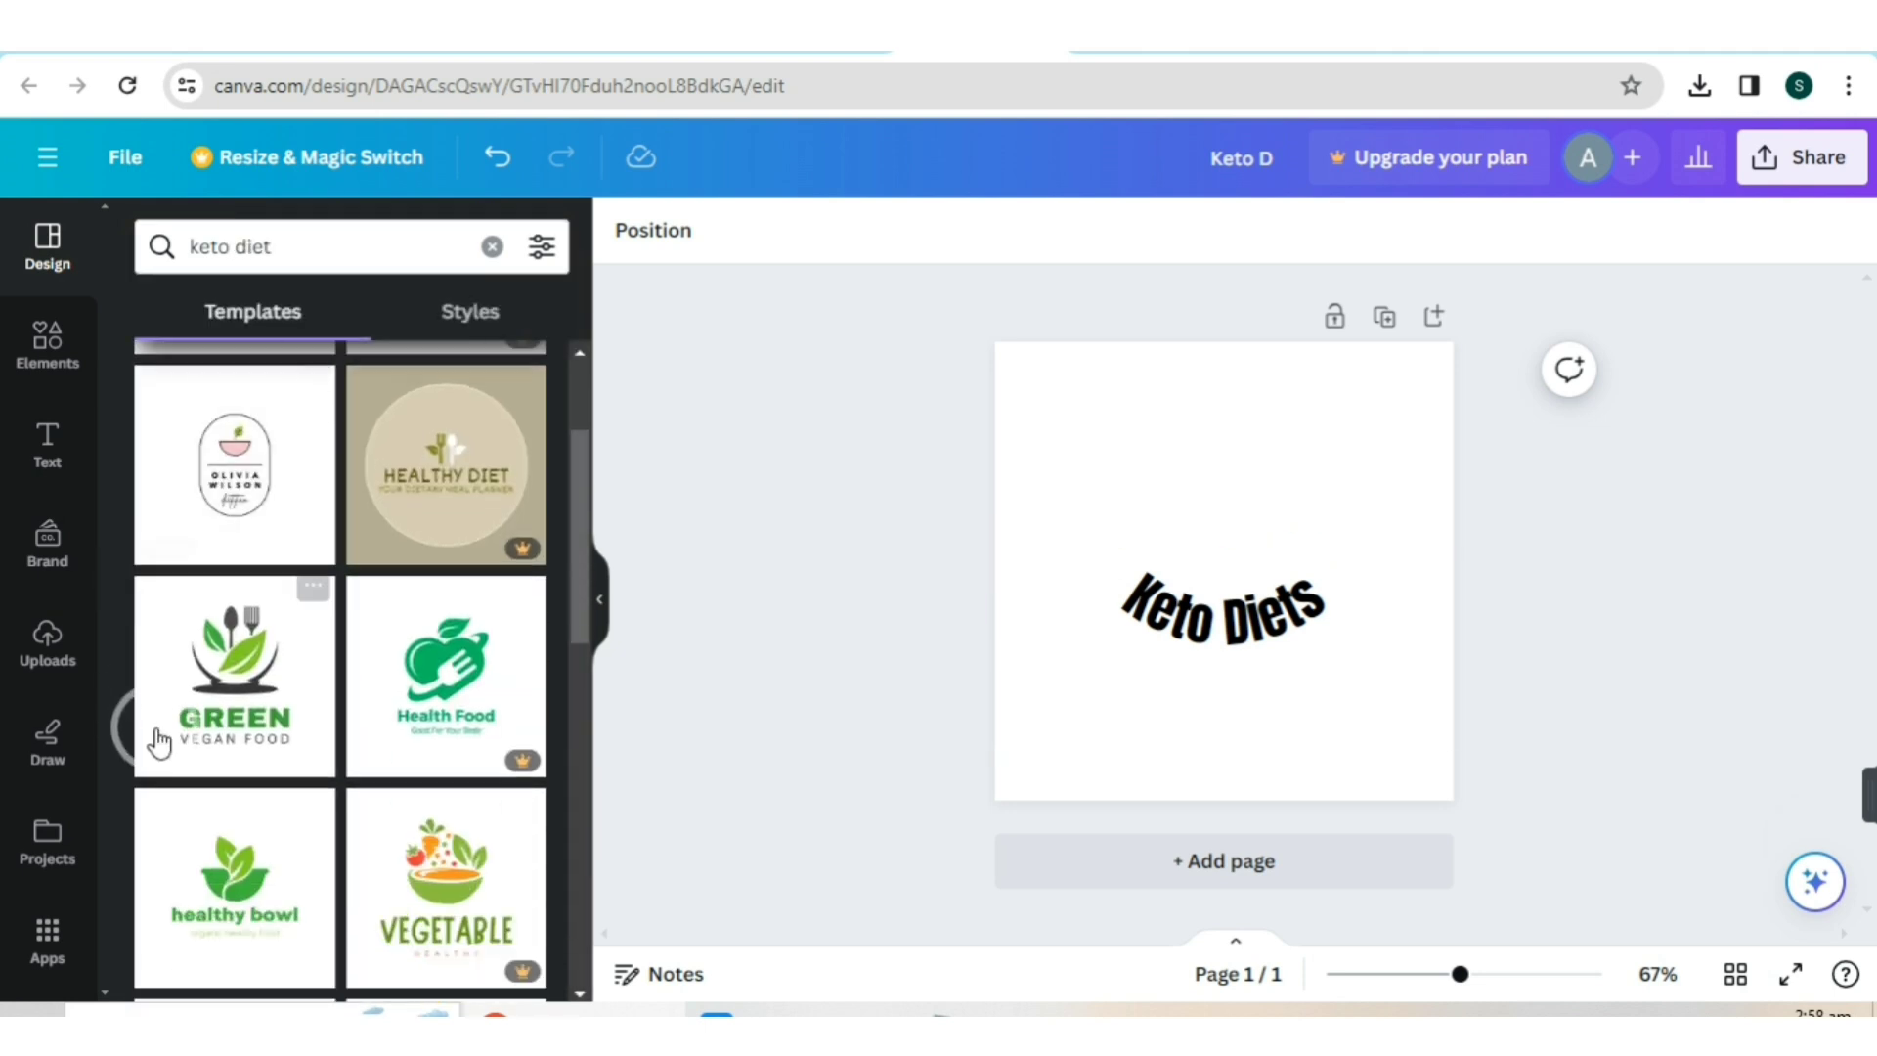
scroll(450, 608, "down", 5)
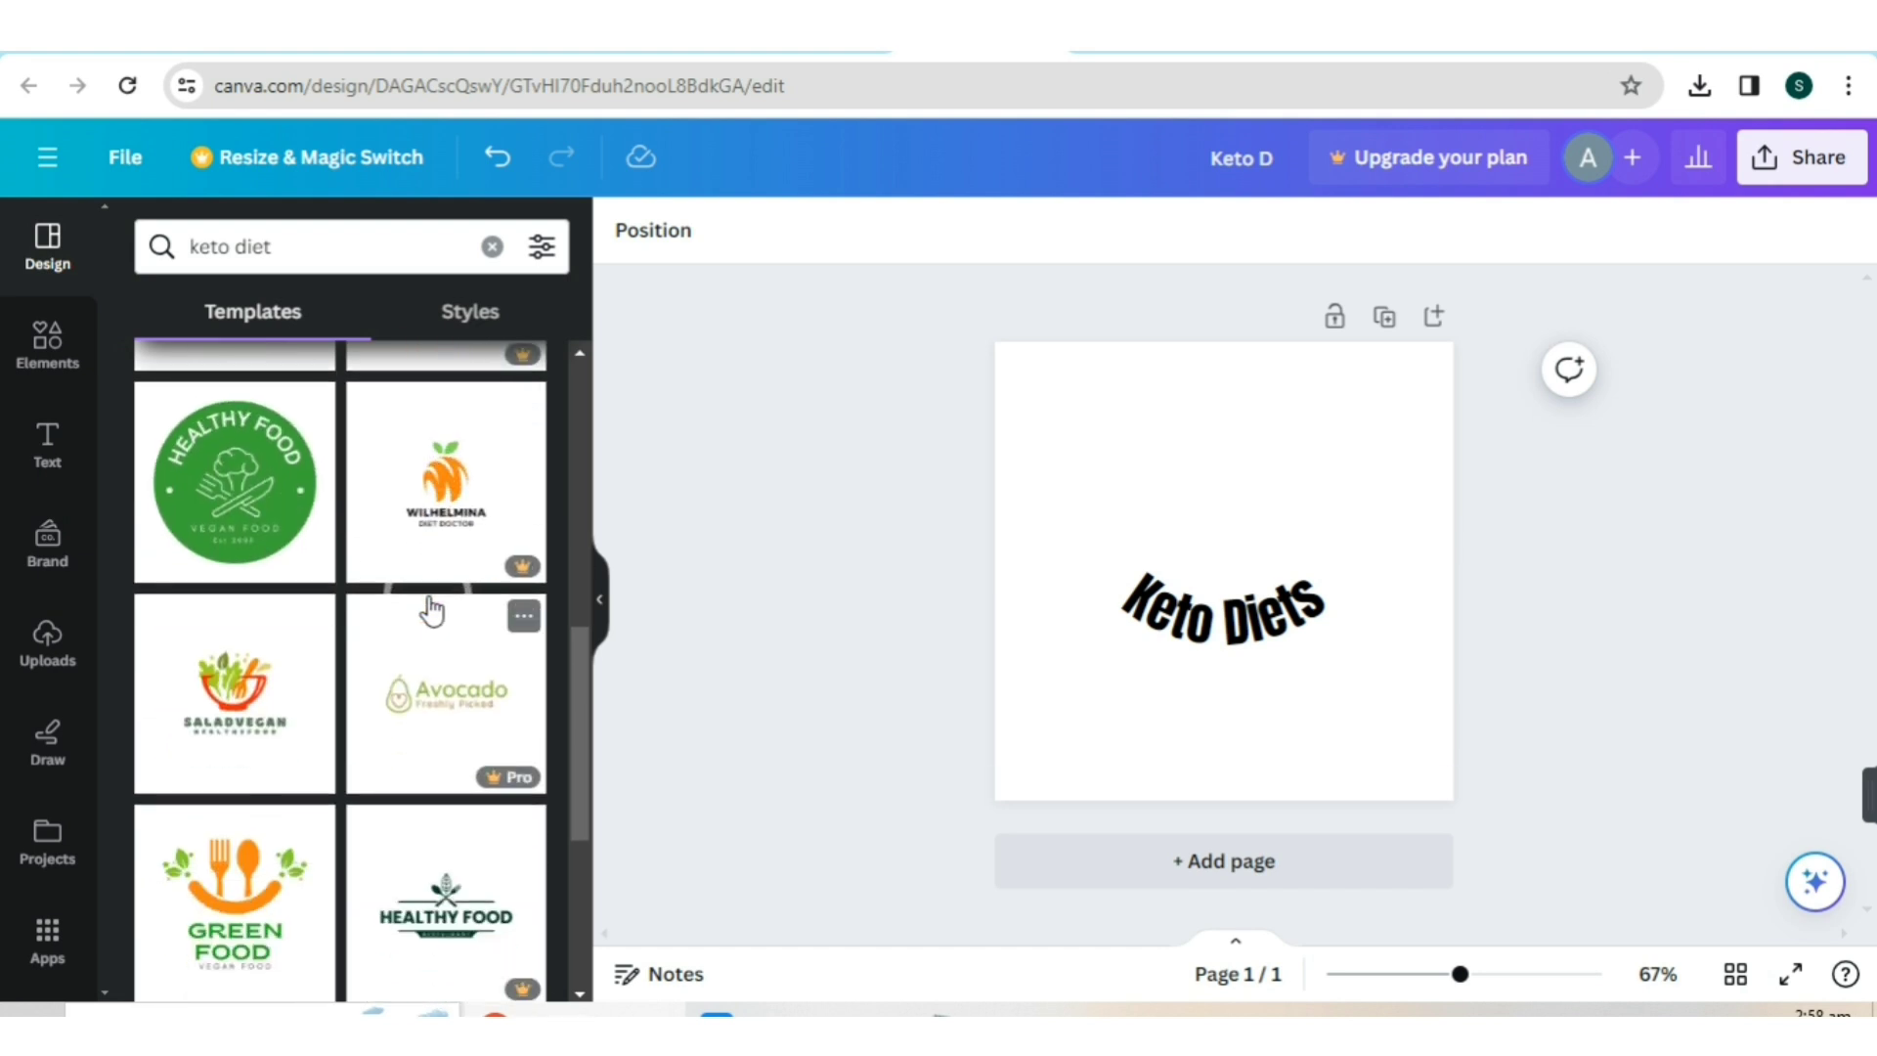
left_click(229, 687)
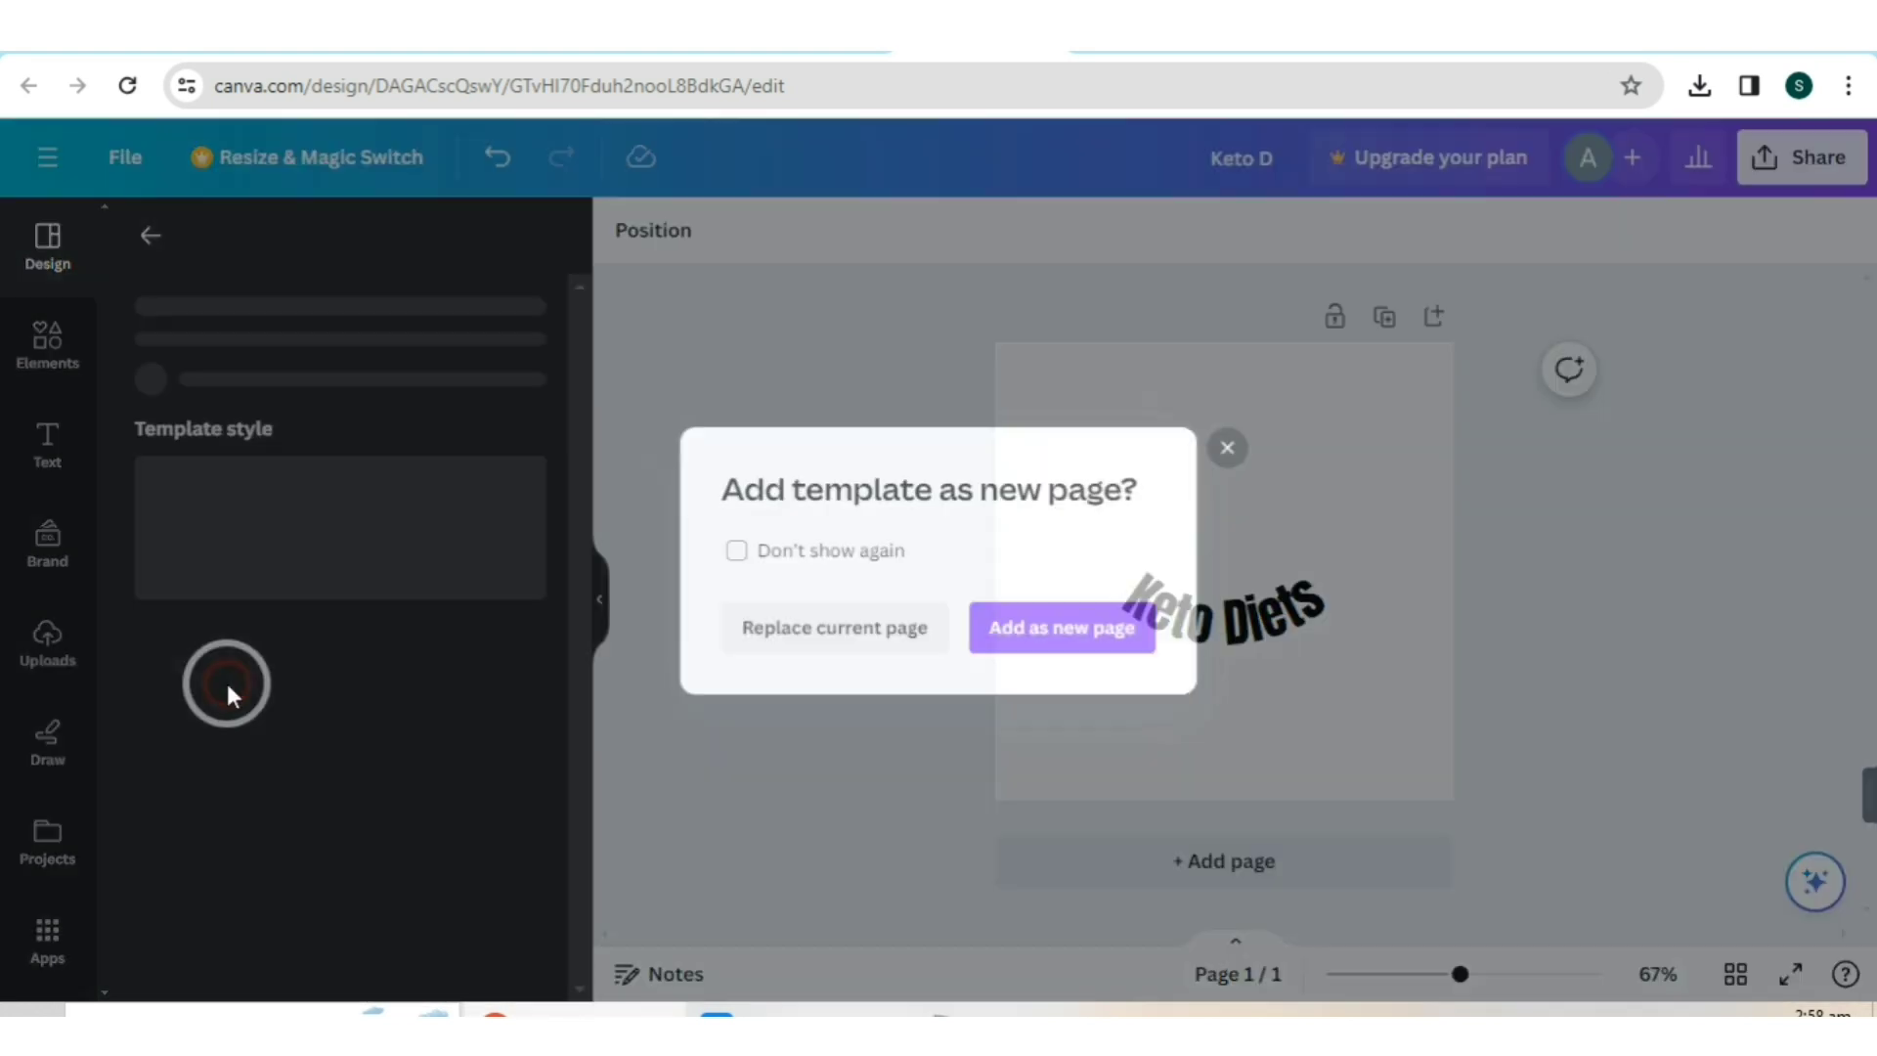
left_click(1029, 631)
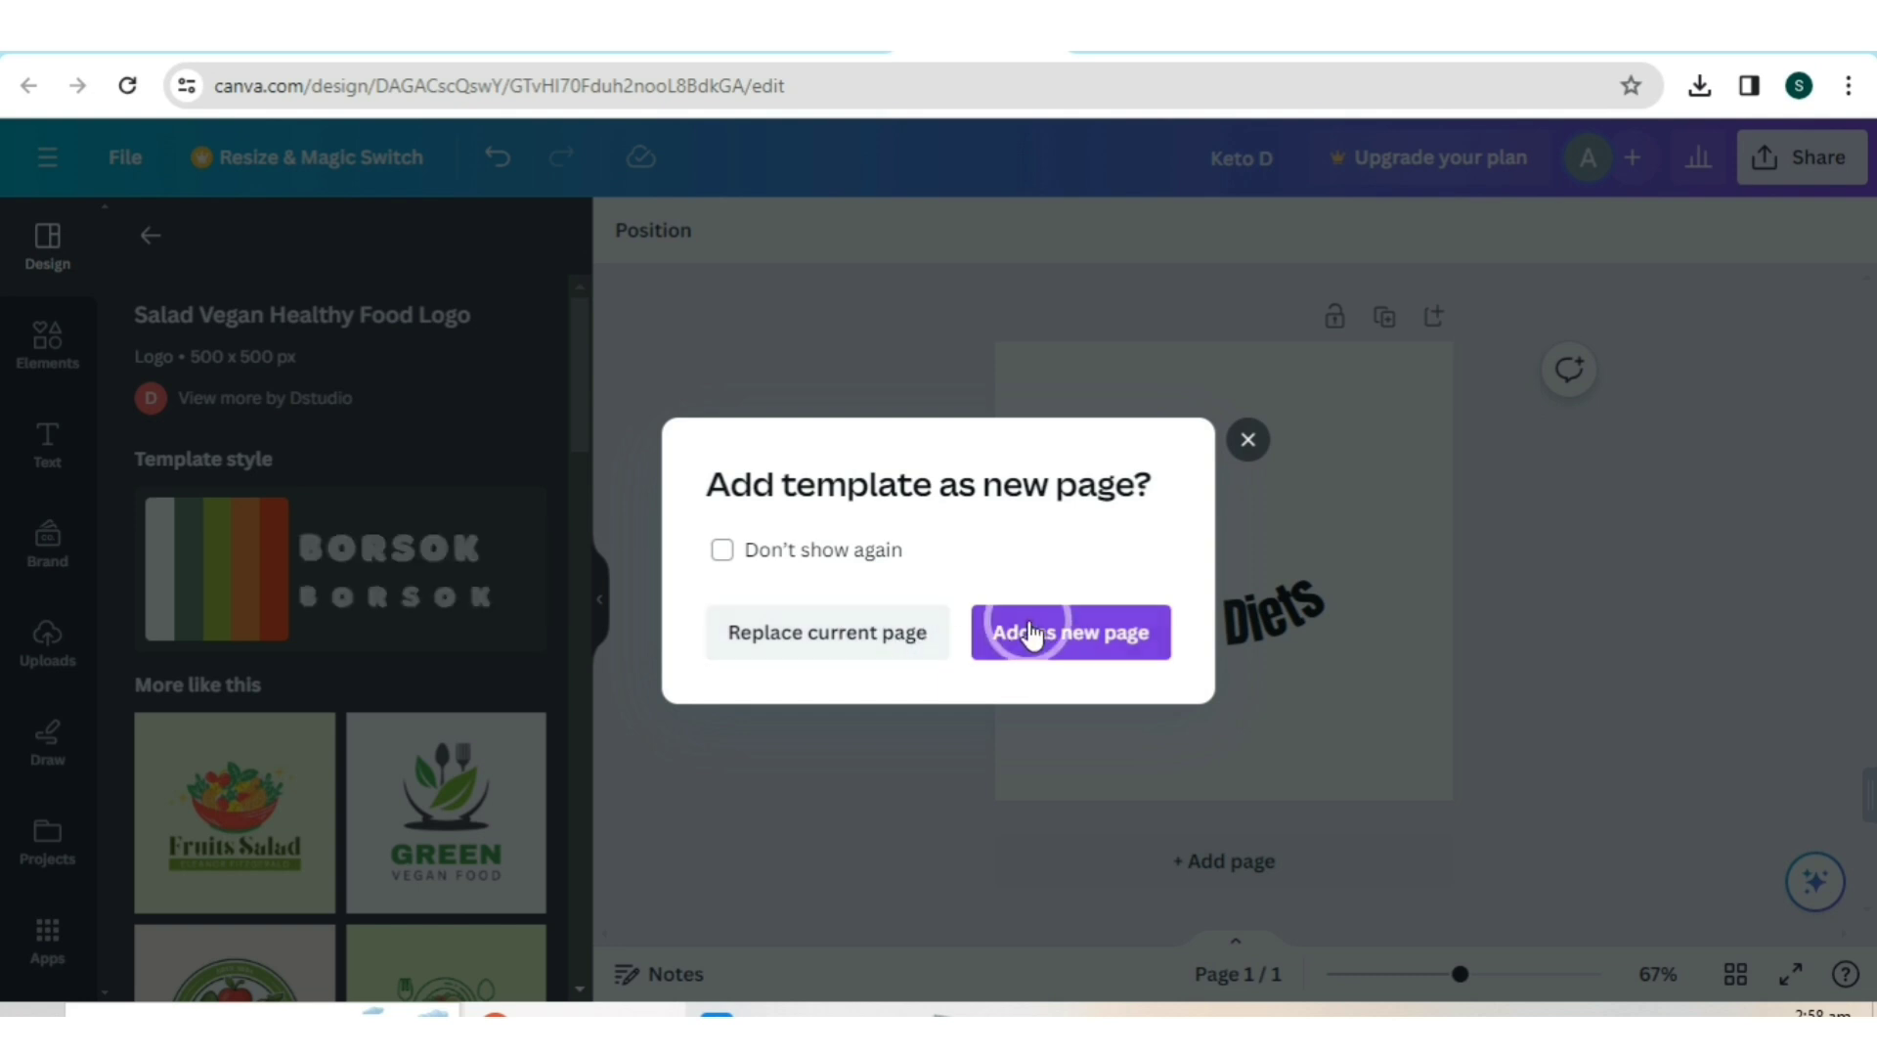
left_click(799, 631)
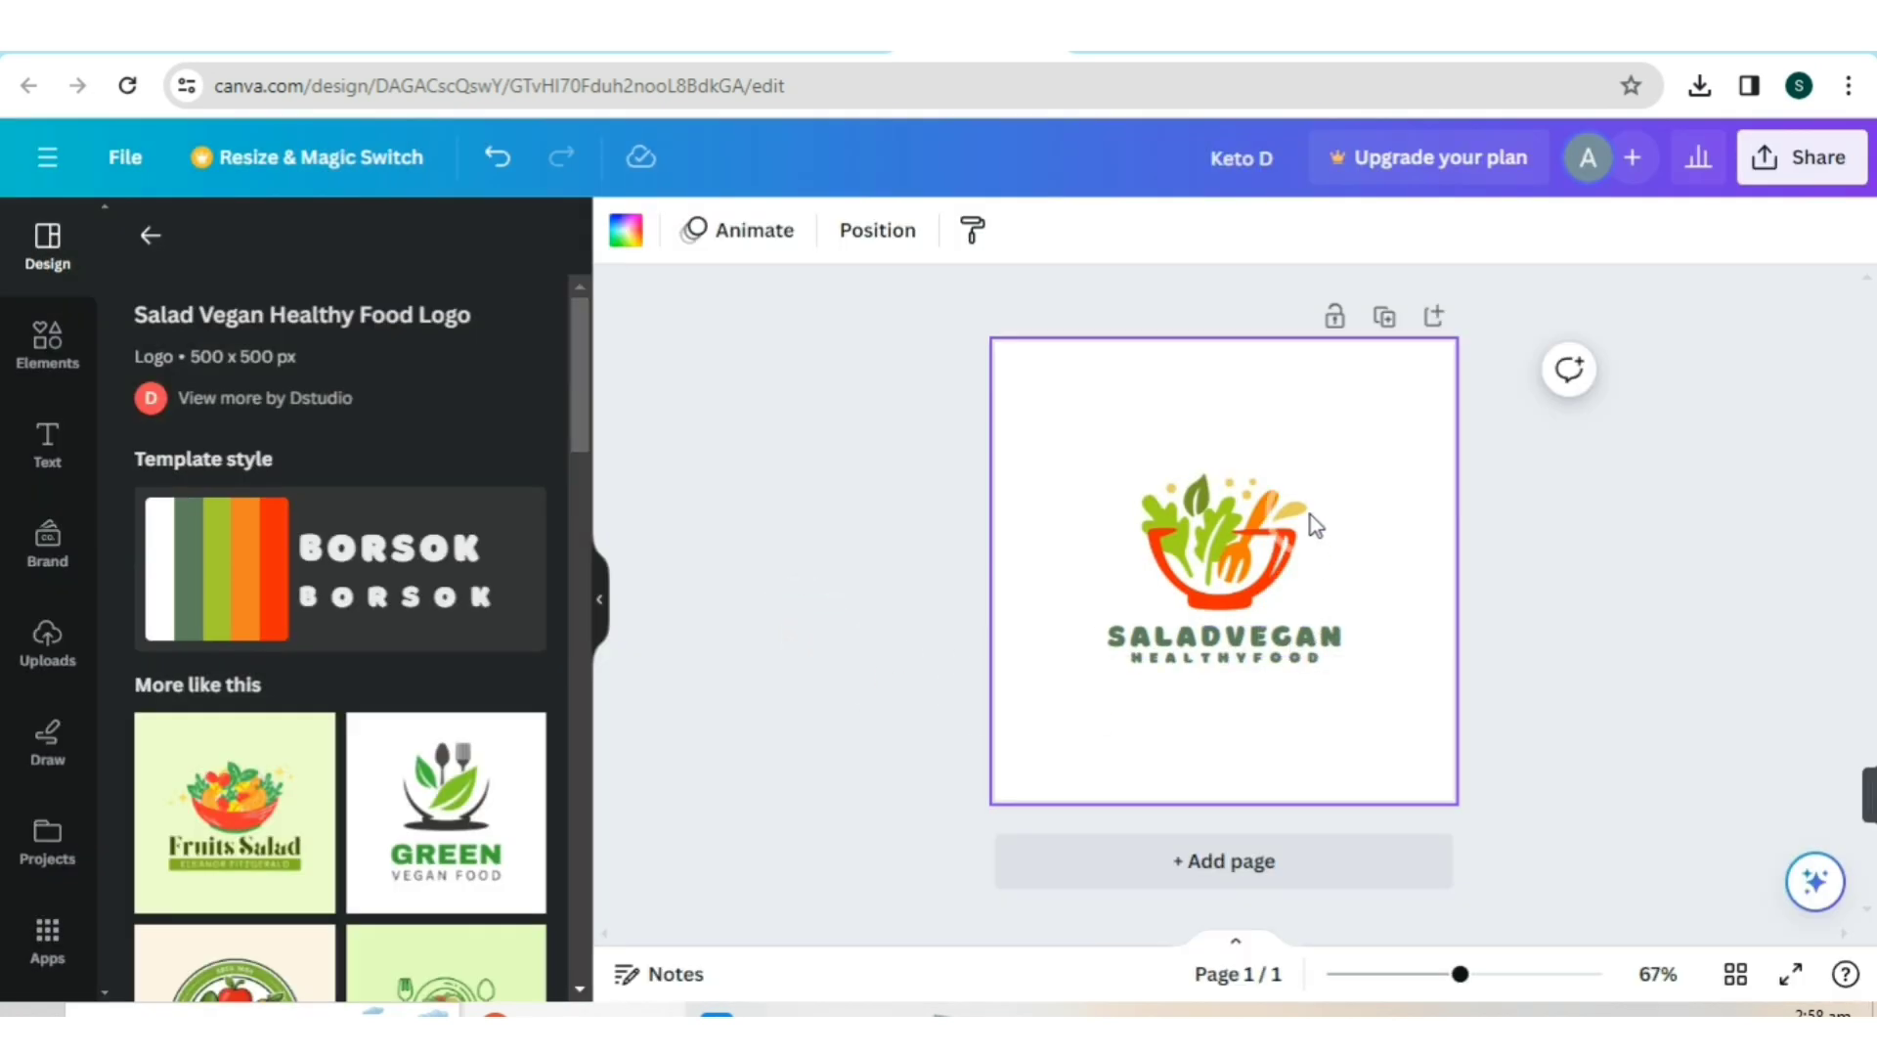
- Remove the SALADVEGAN and HEALTHYFOOD texts below the salad bowl graphic
left_click(1313, 637)
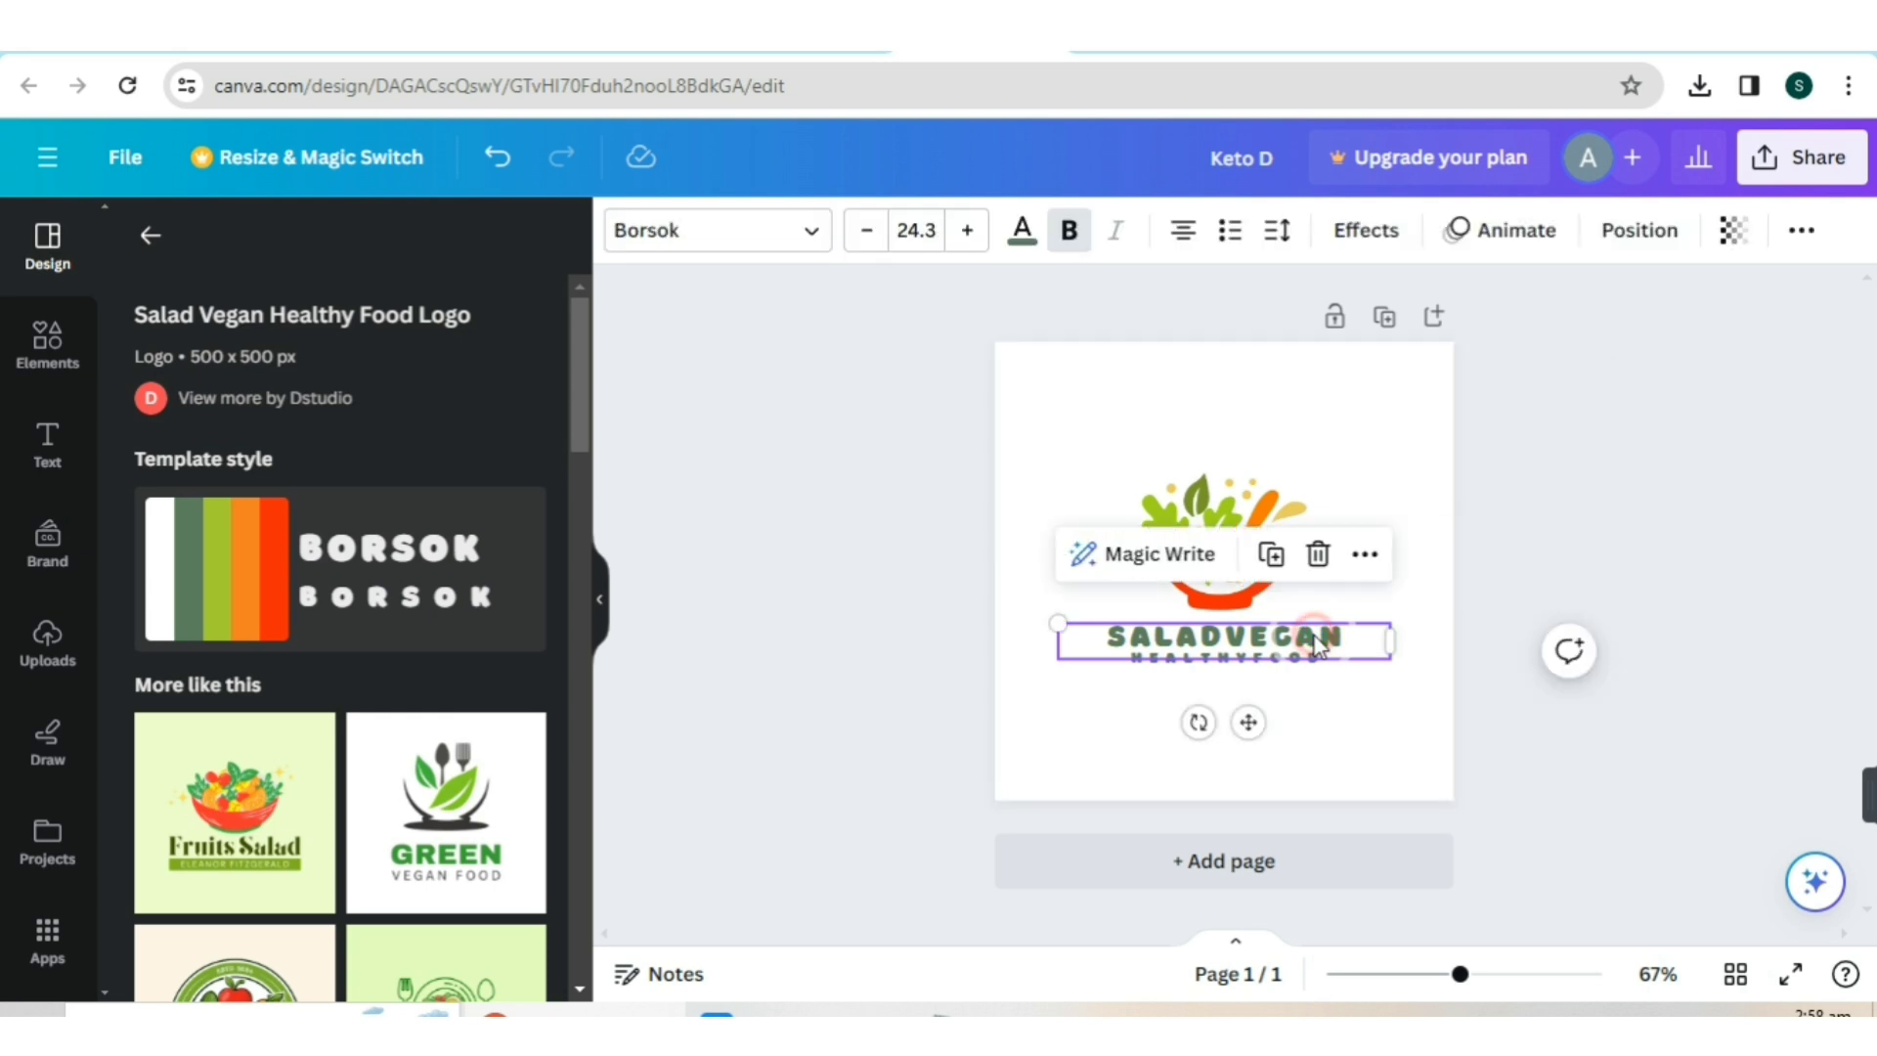
left_click(1173, 585)
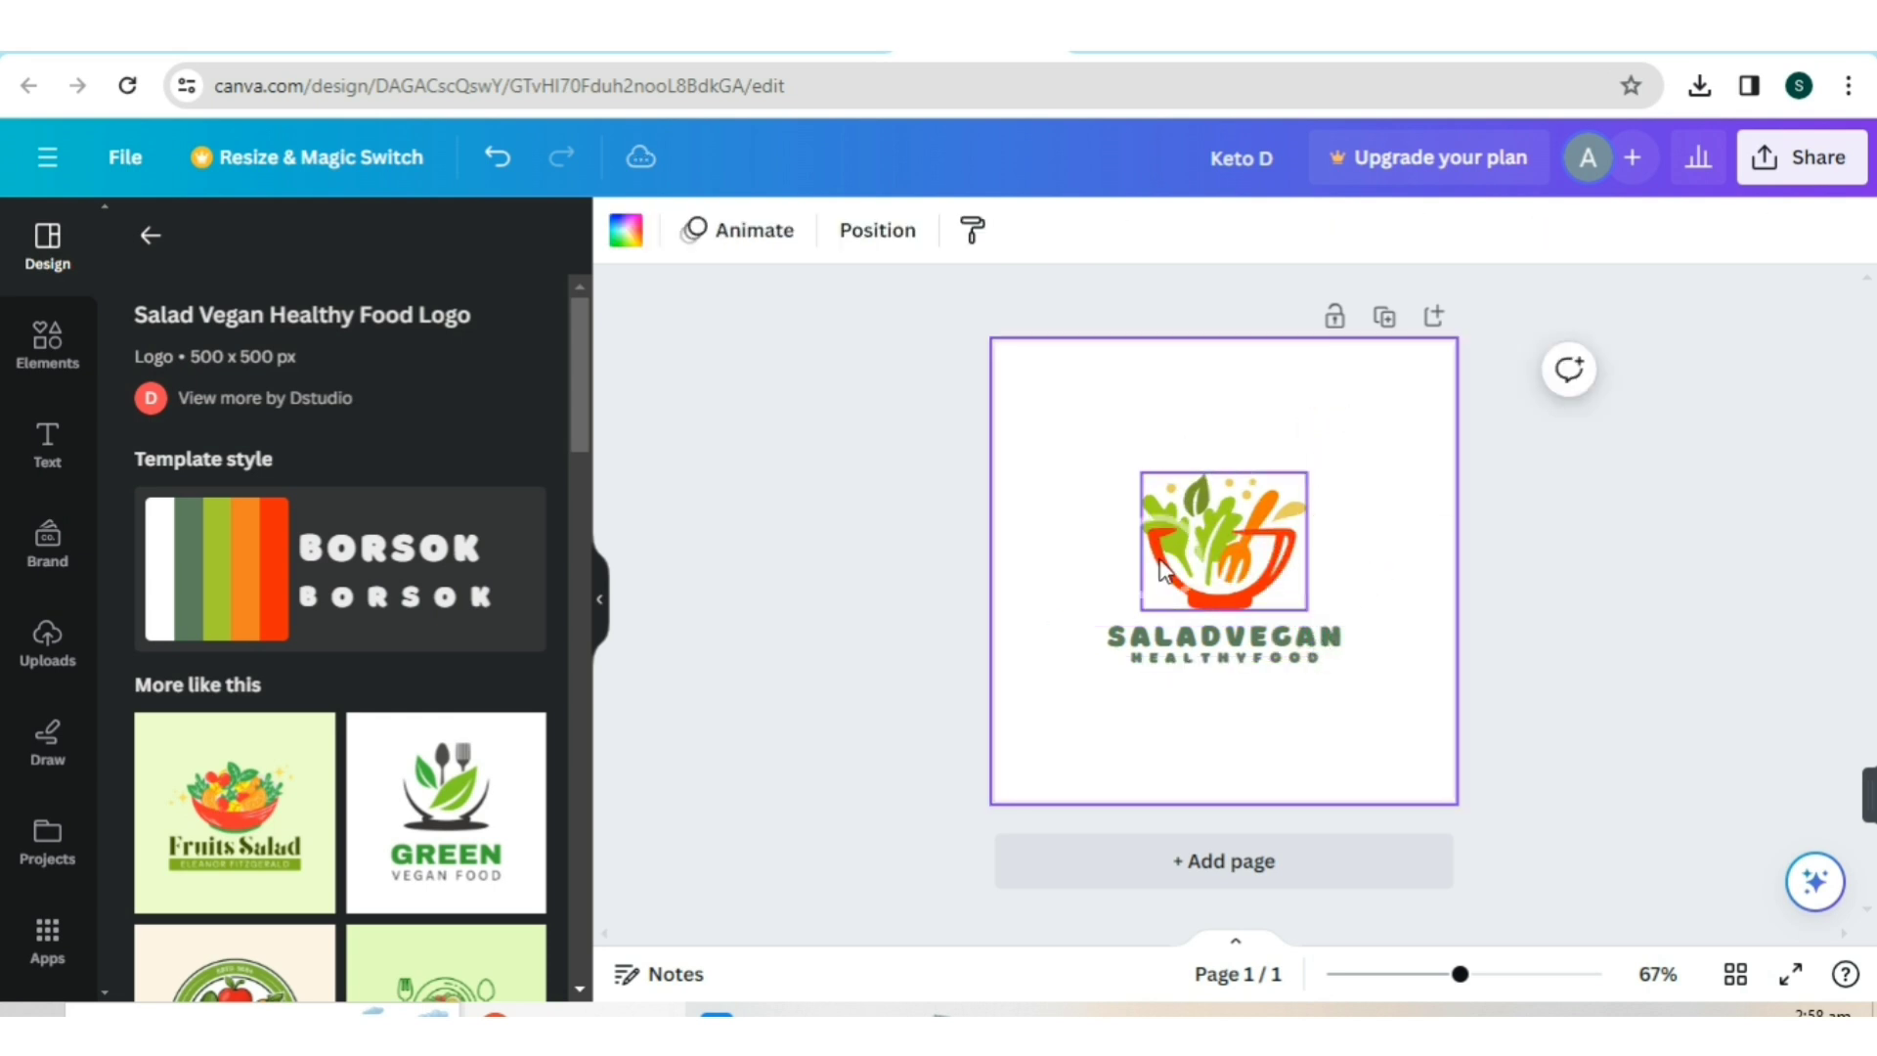
left_click(1231, 636)
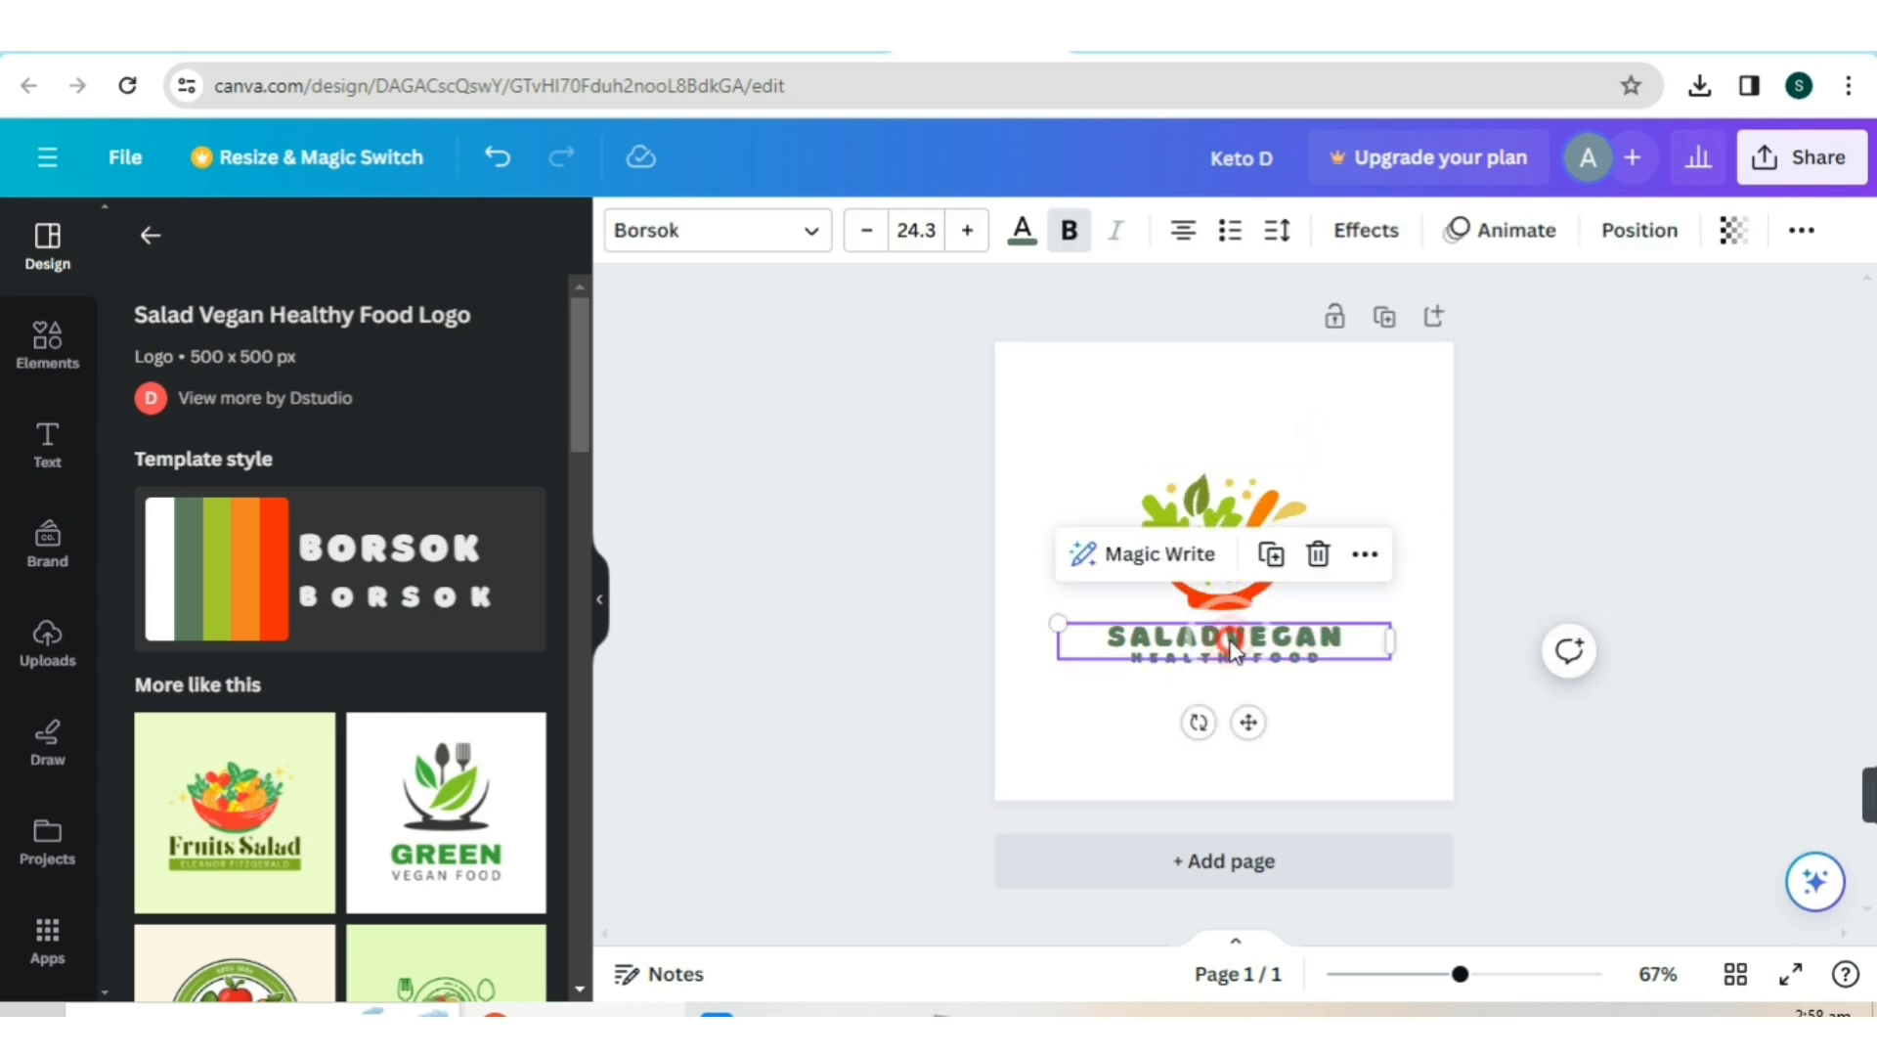
left_click(1231, 637)
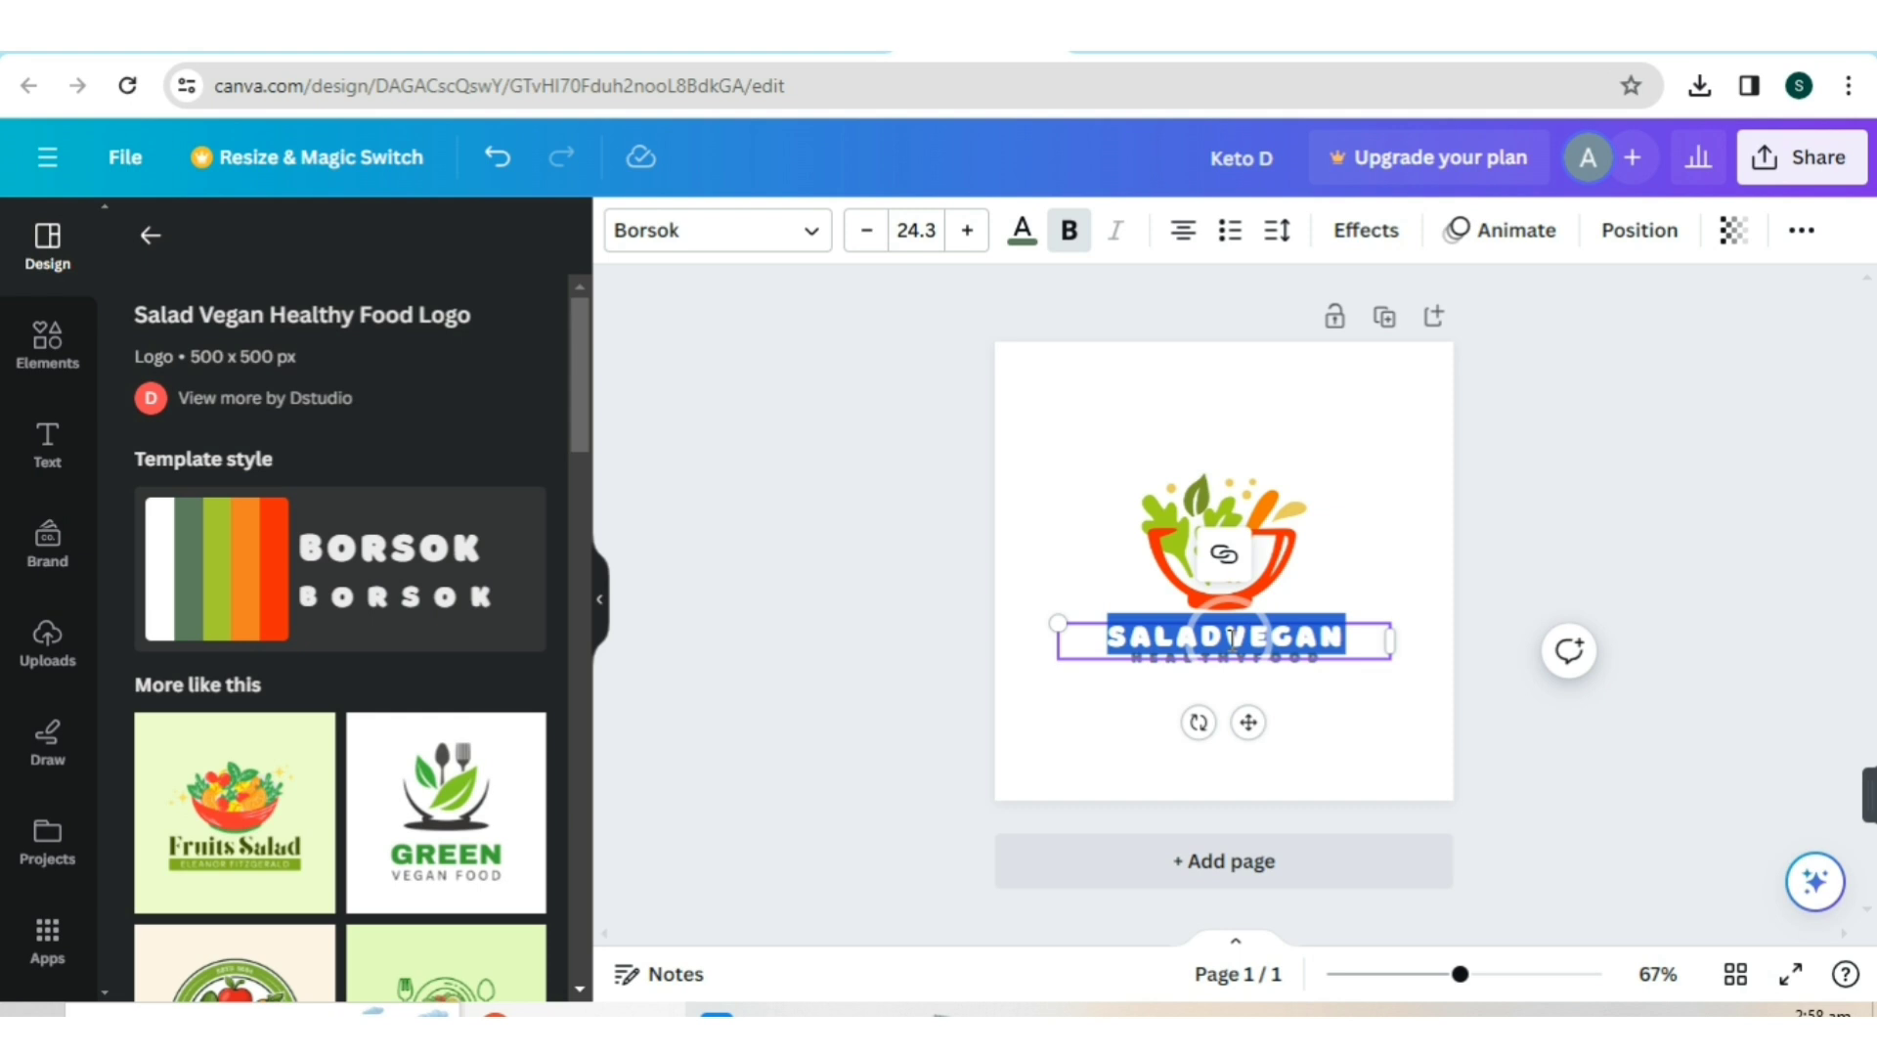
key("BackSpace")
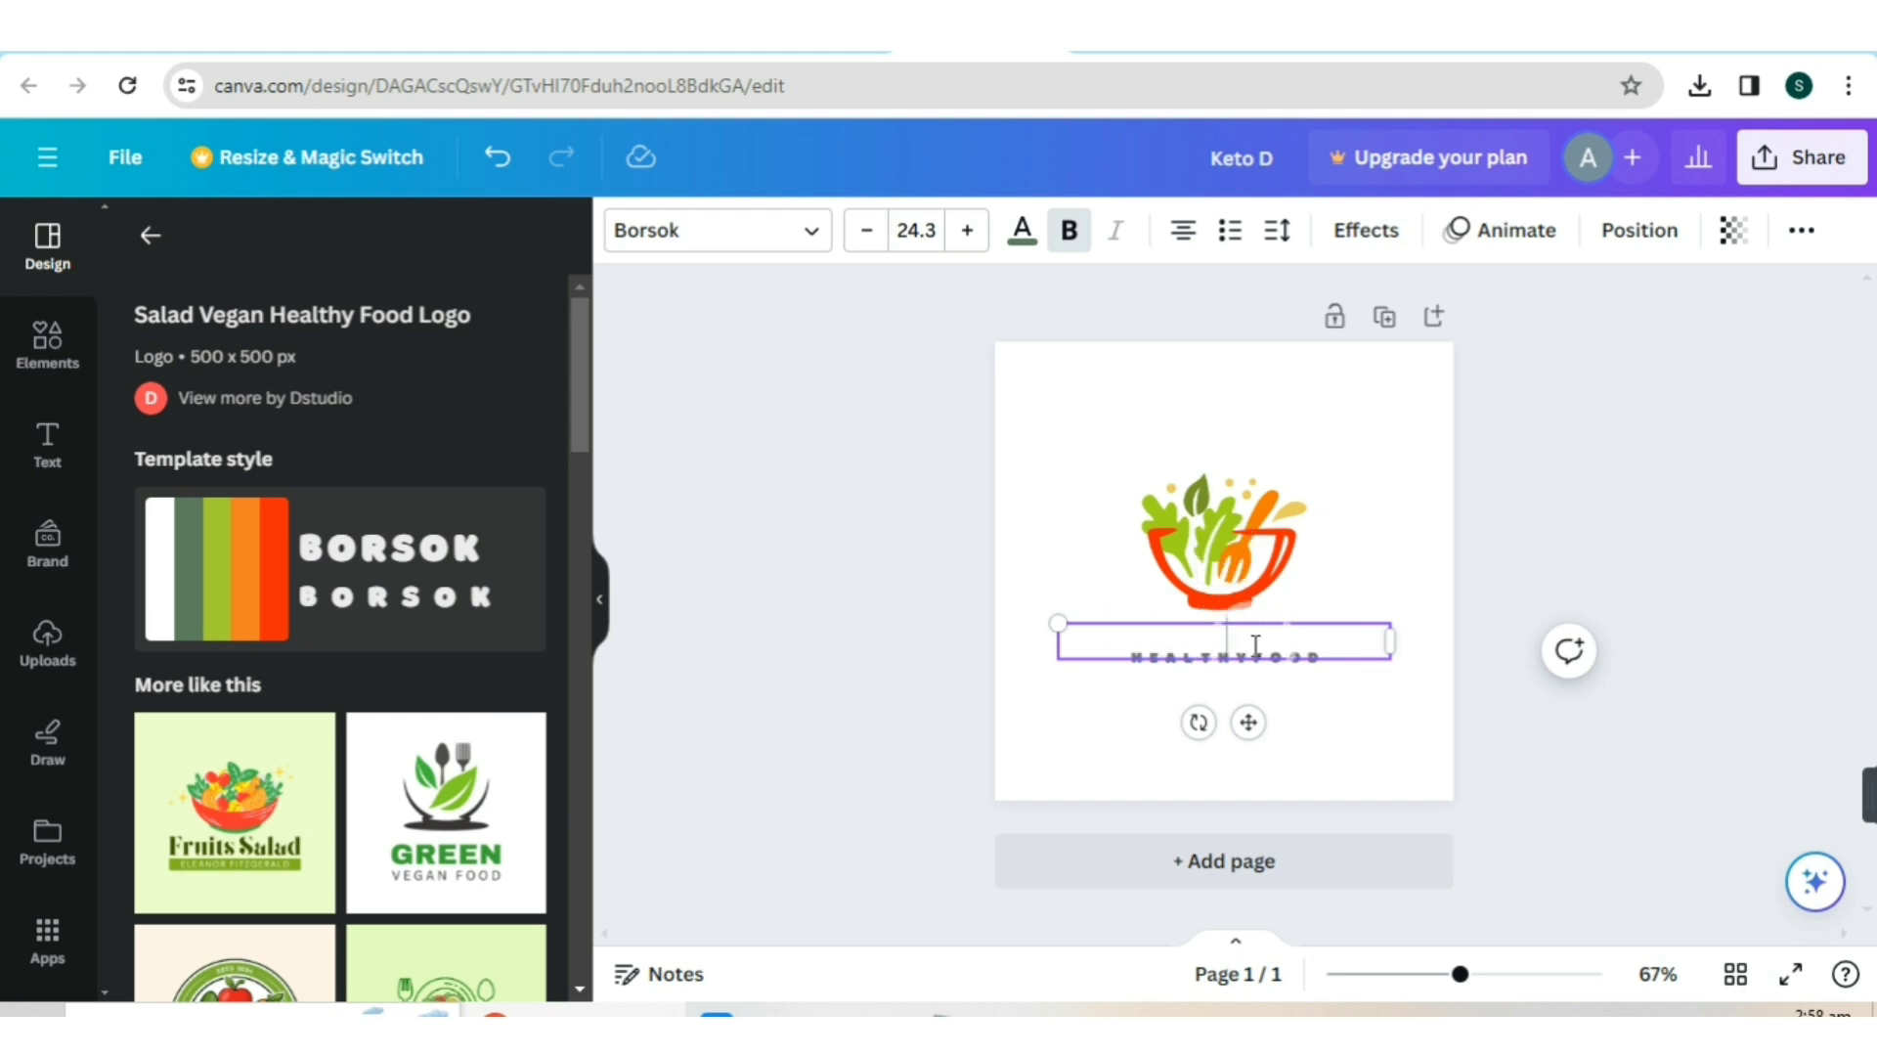
left_click(1279, 690)
left_click(1271, 663)
key("Delete")
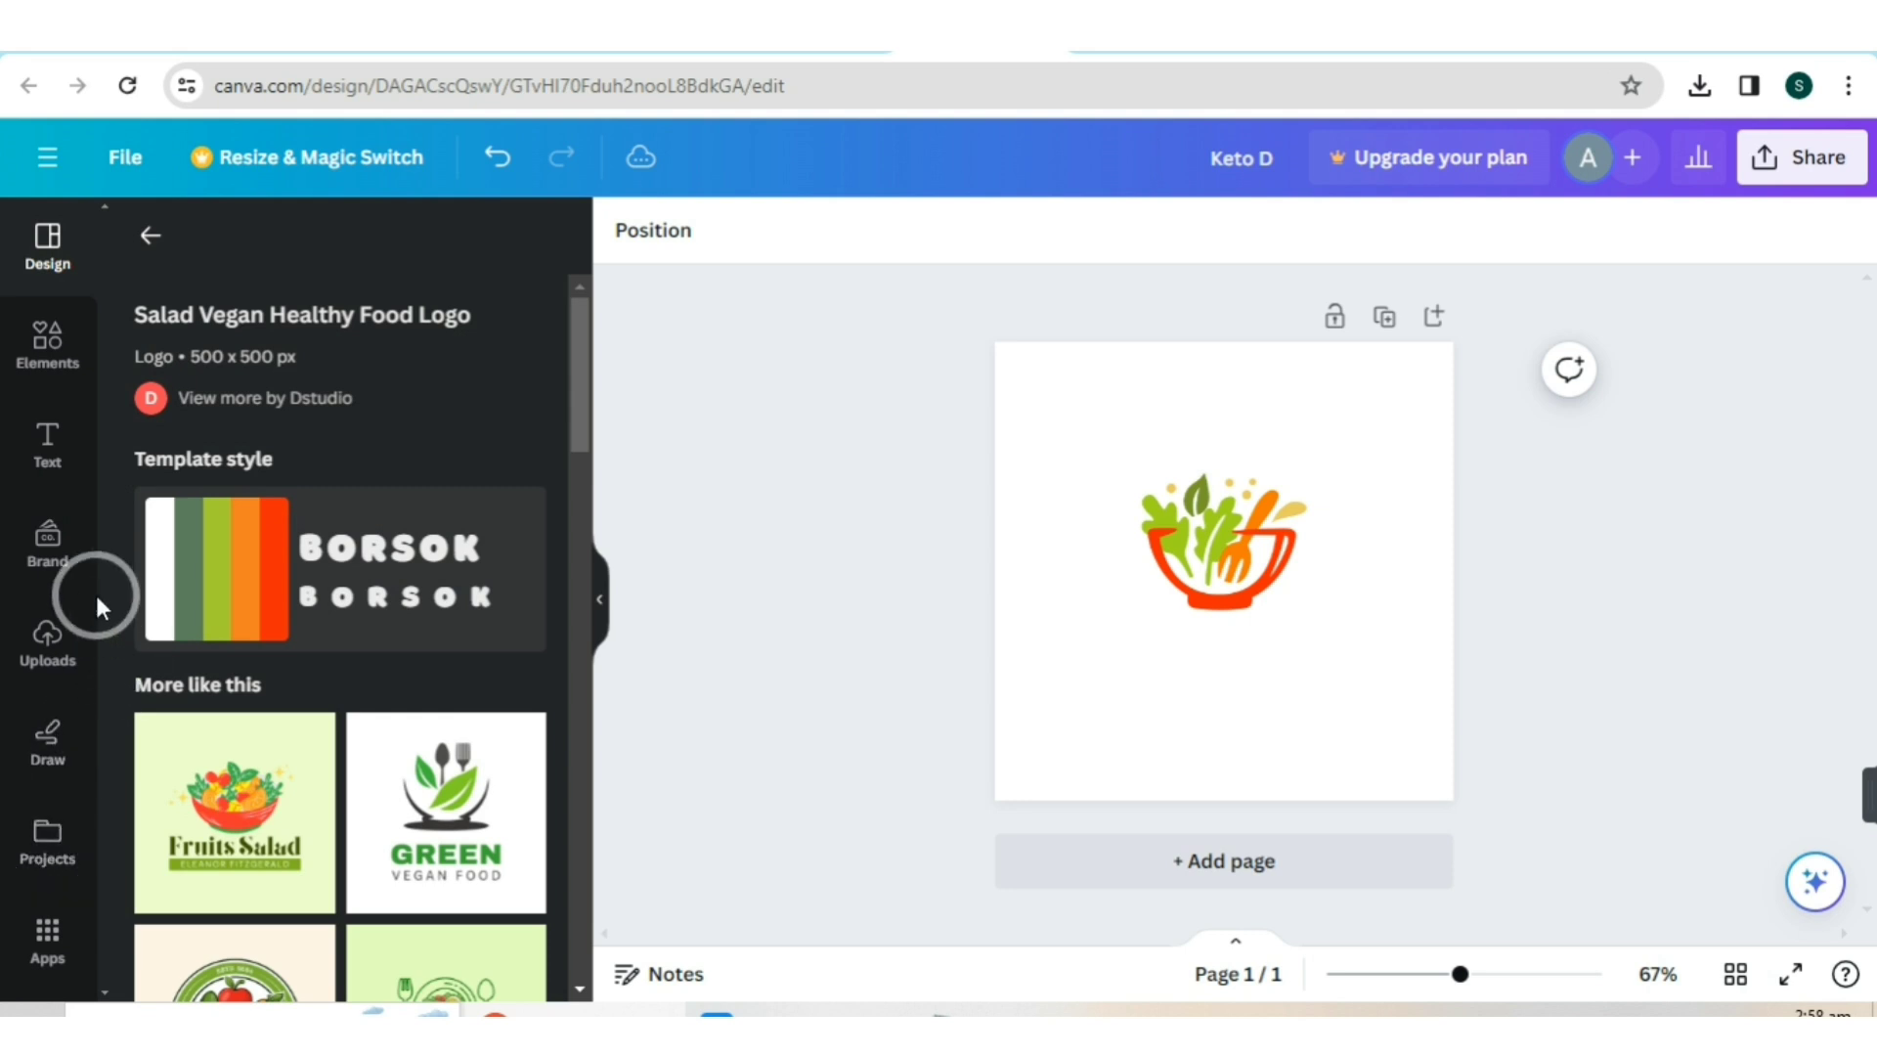
- Add a heading reading KETO DIETS and place it just below the salad bowl graphic
left_click(45, 442)
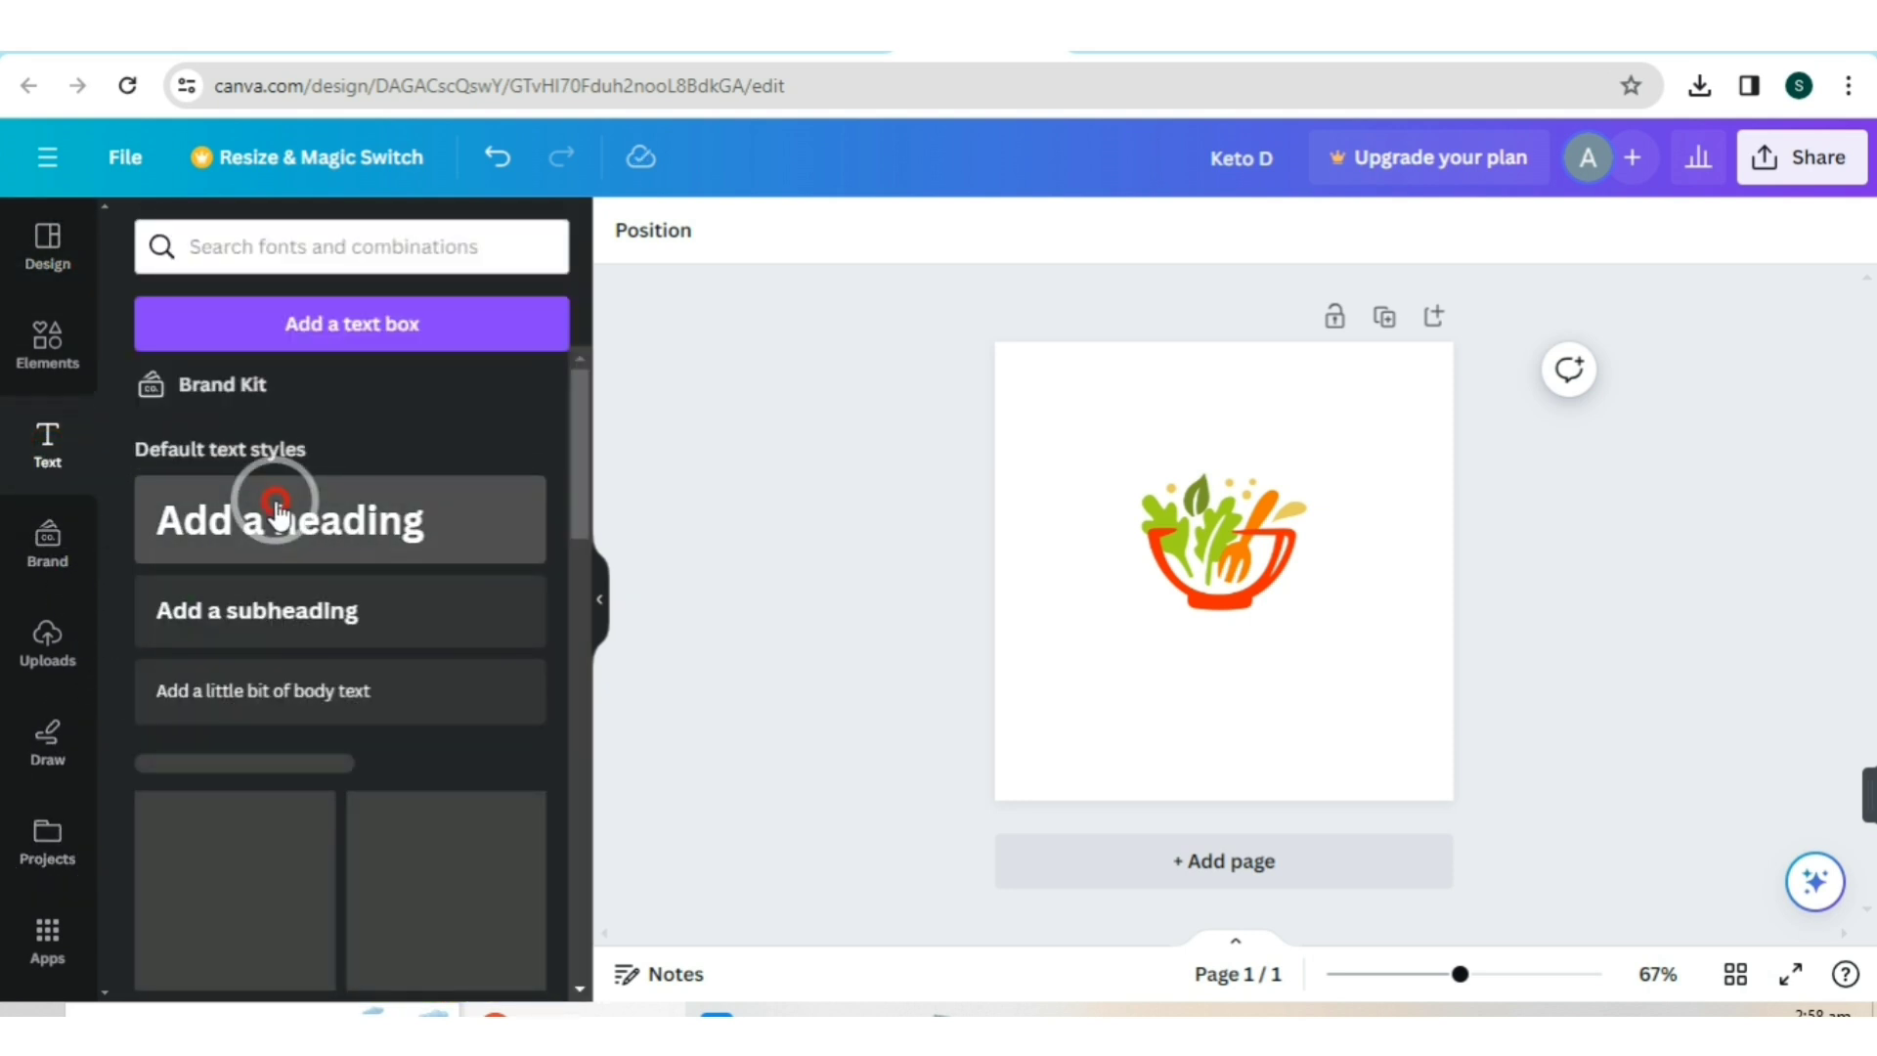
left_click(276, 511)
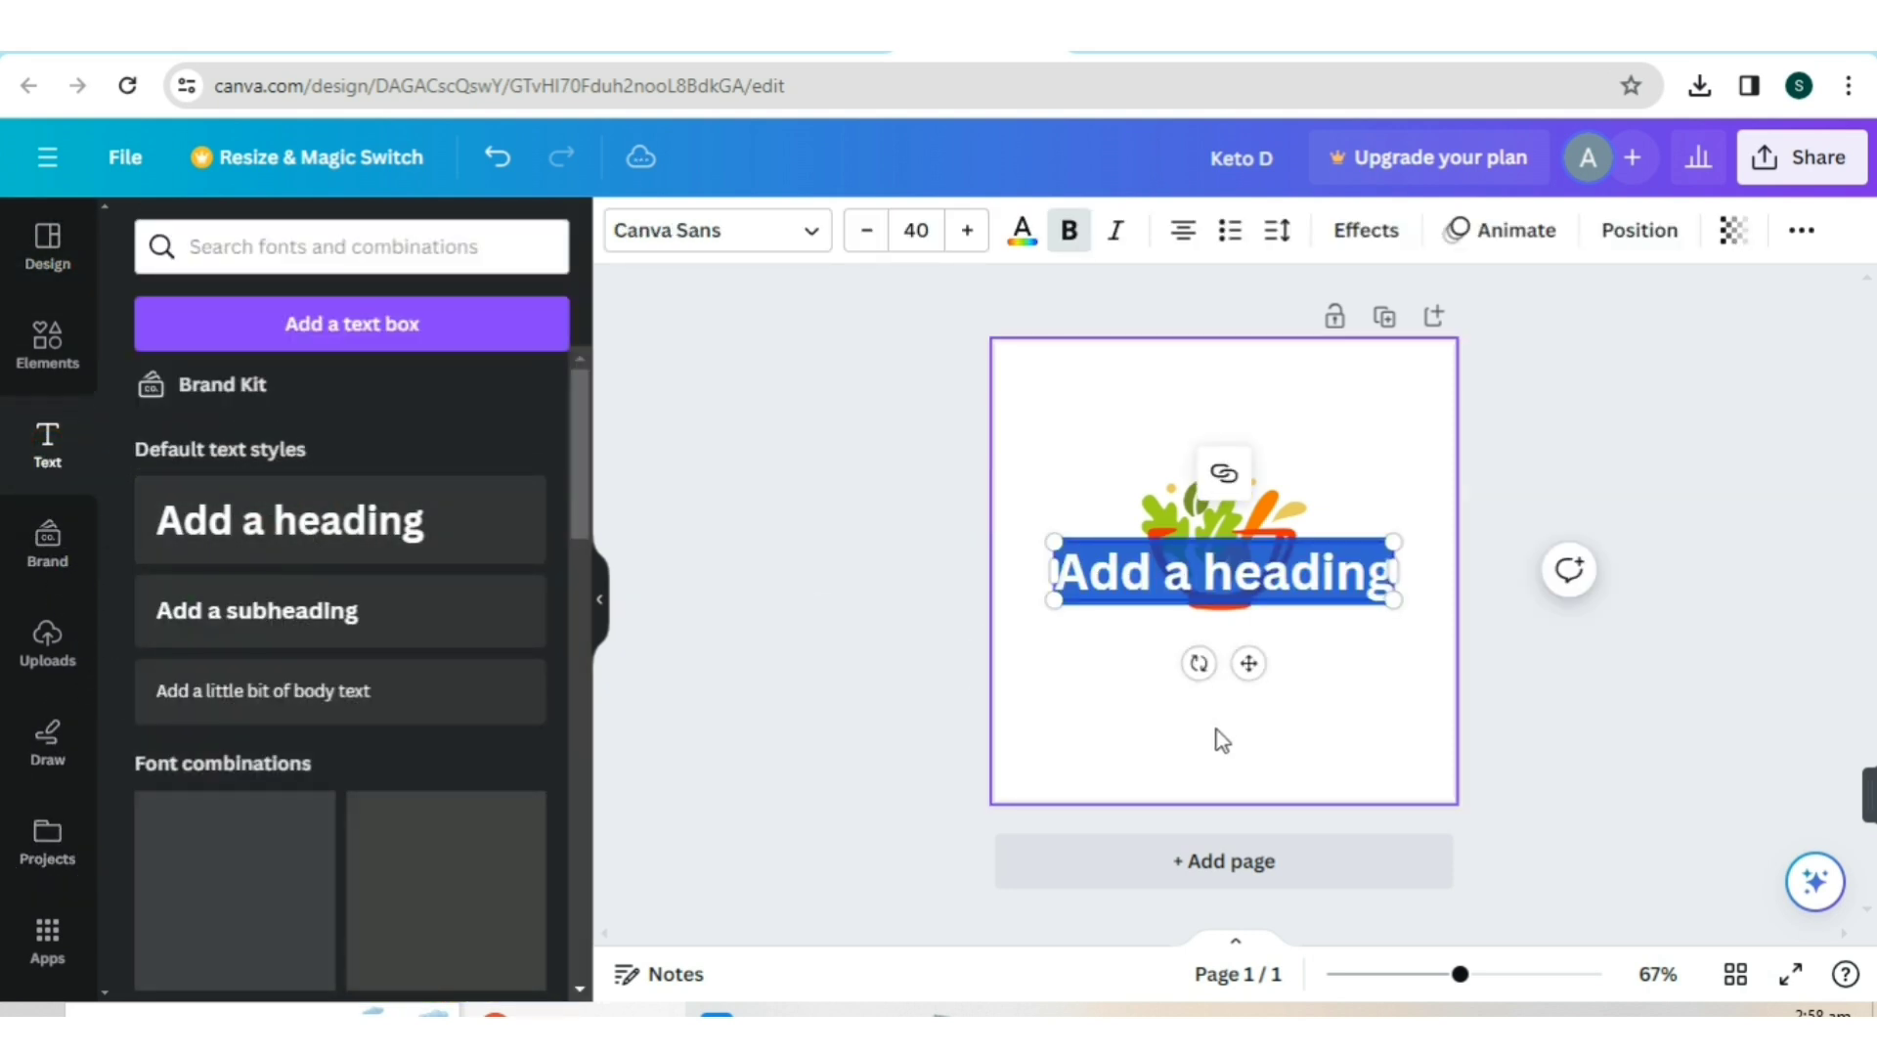
type("KETO")
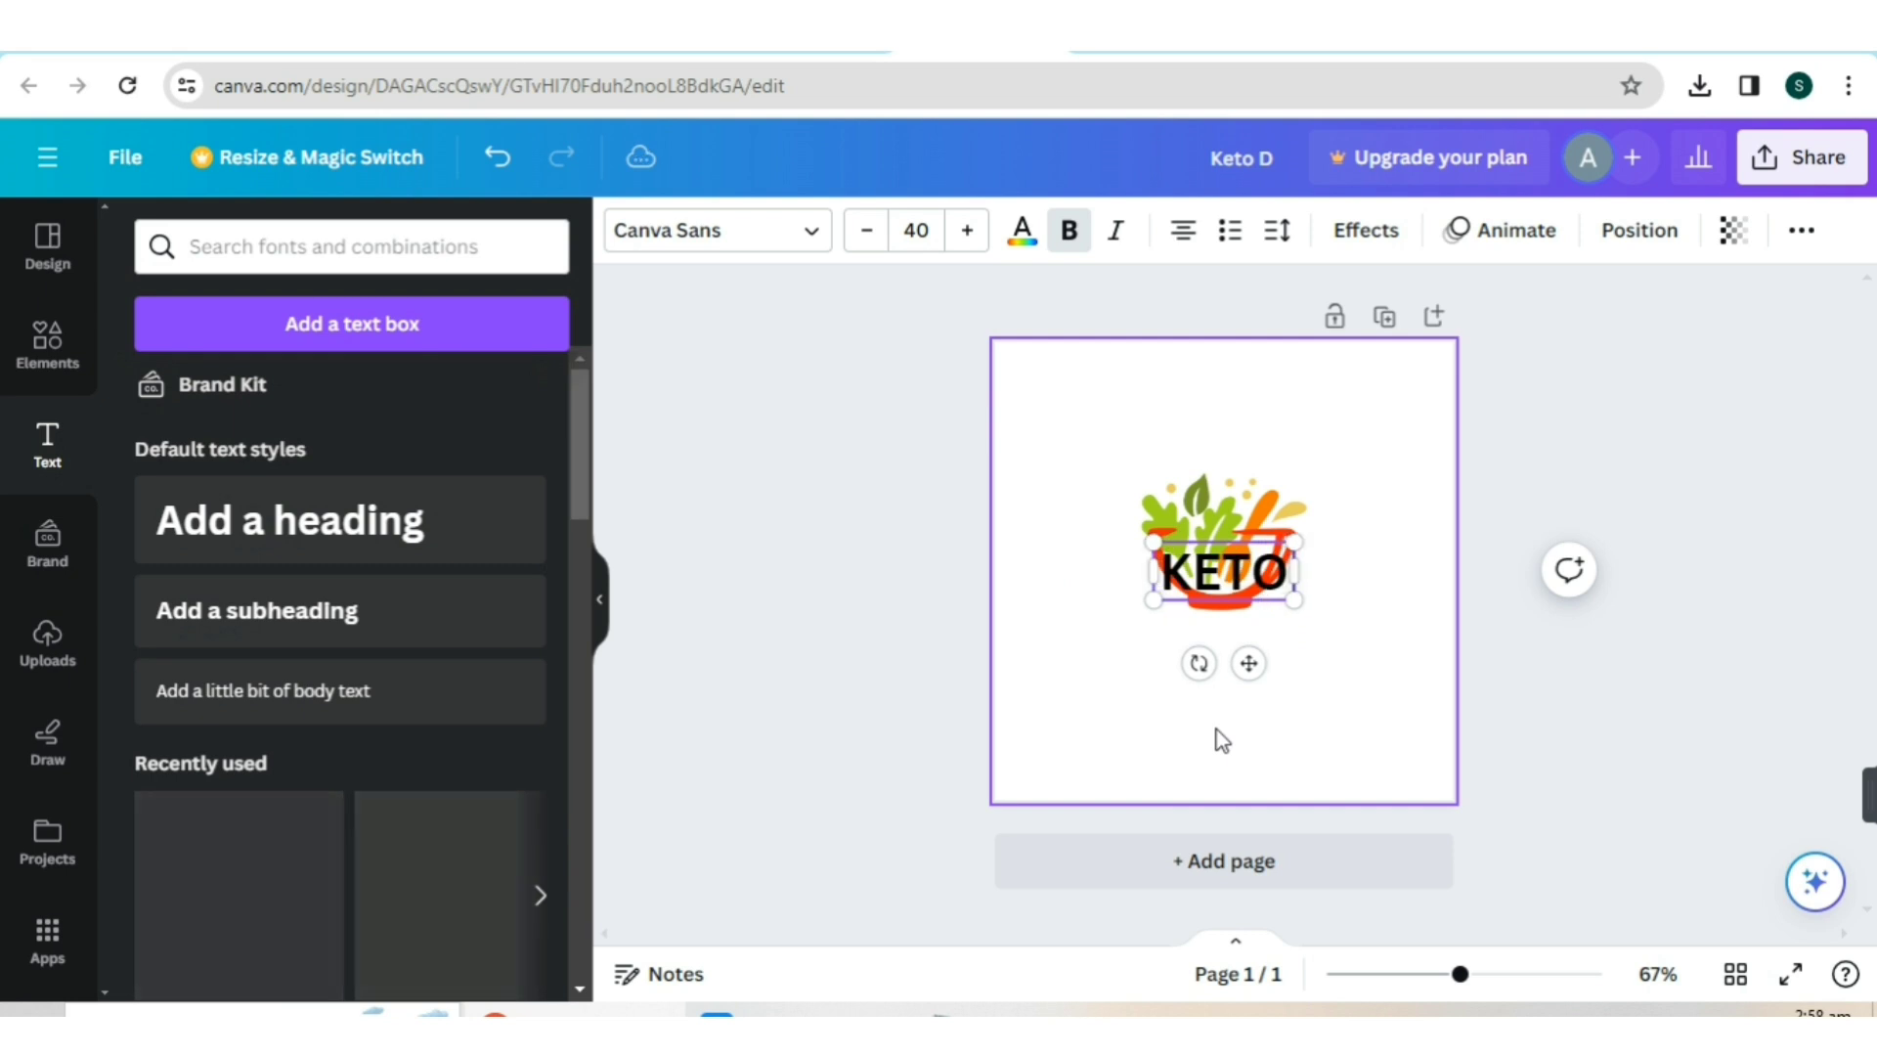
type(" DIETS")
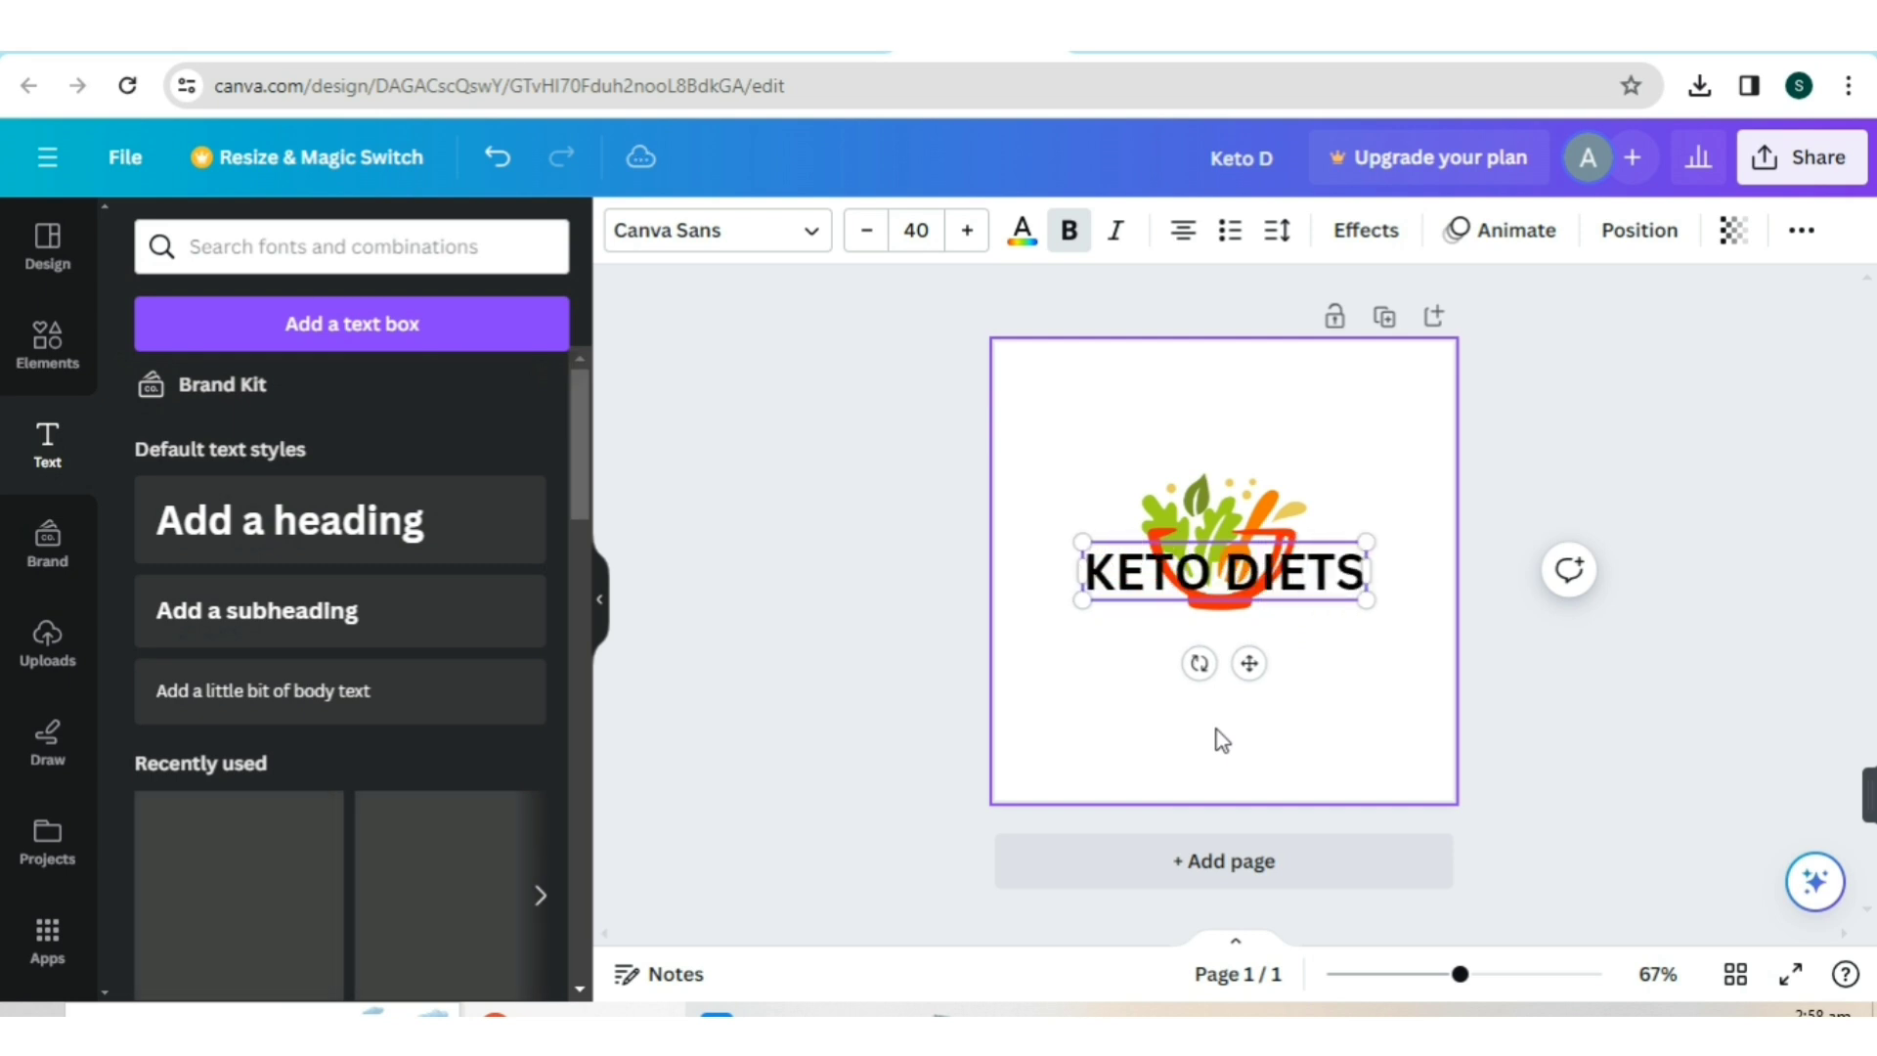
left_click(607, 52)
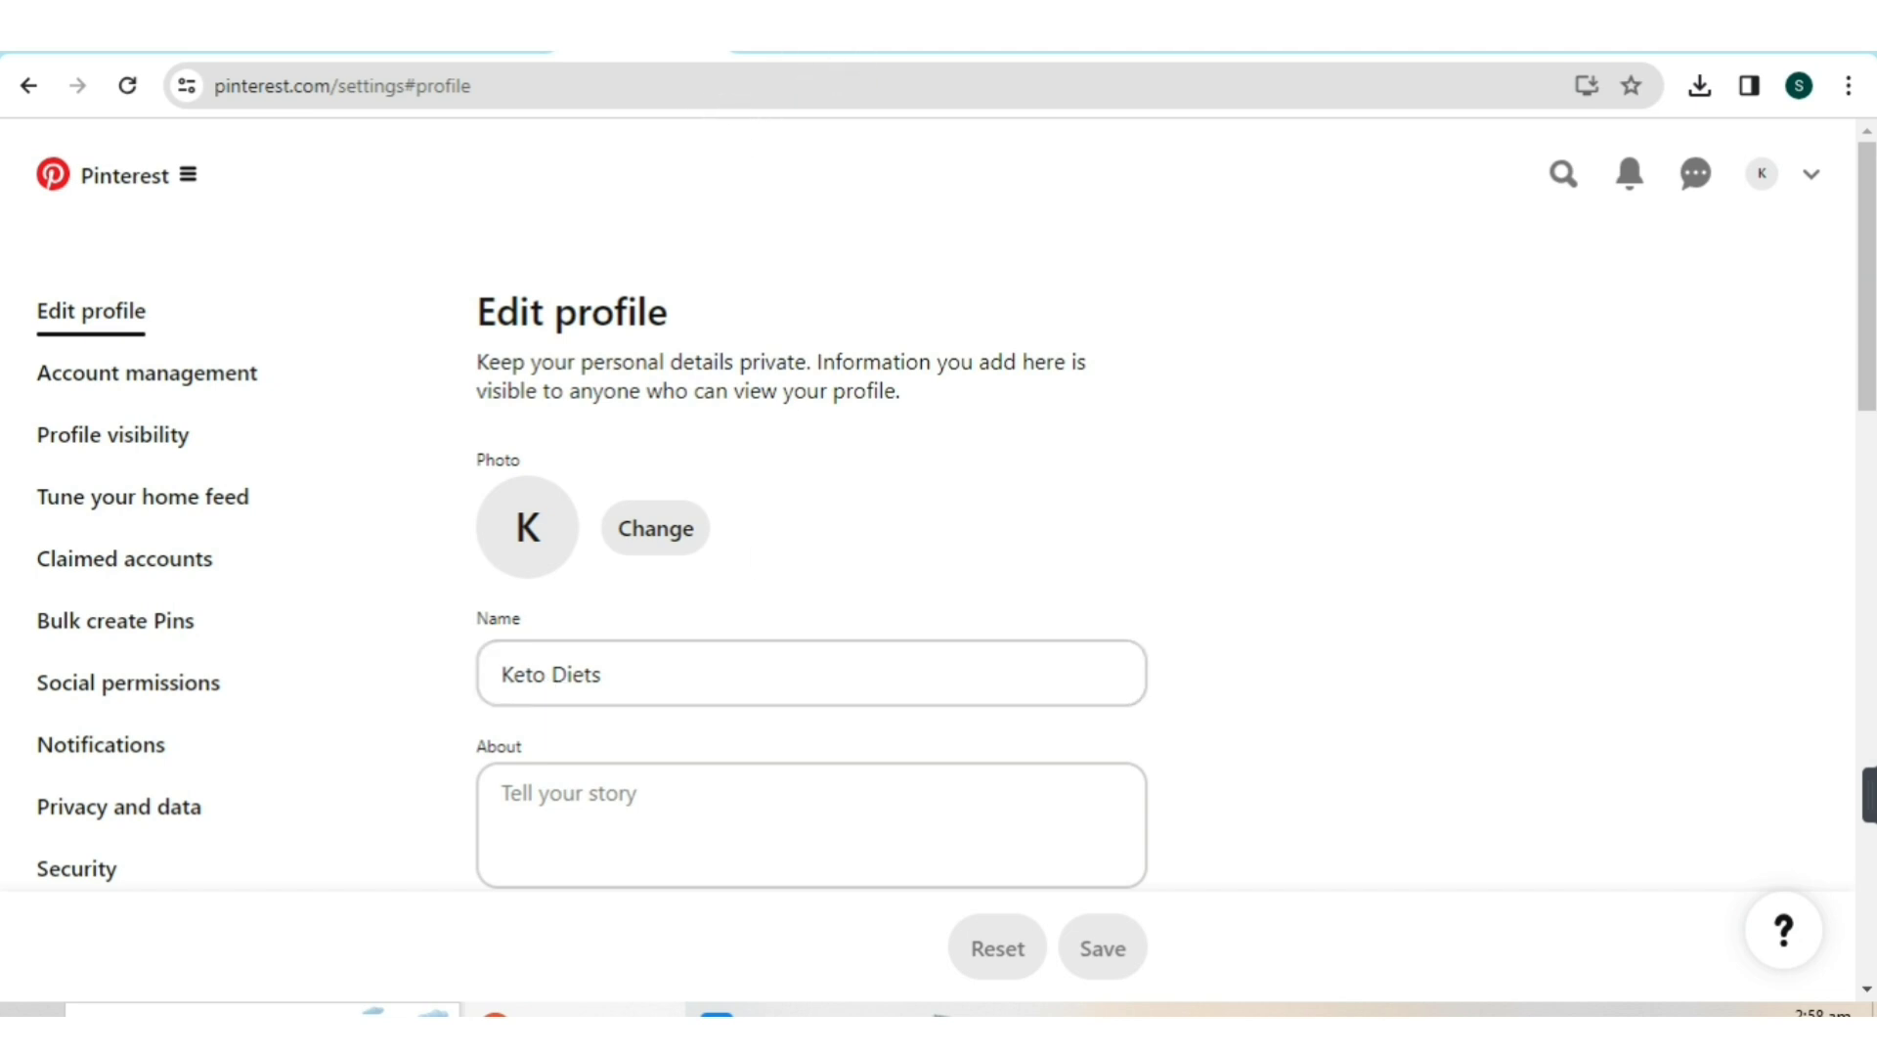
left_click(953, 36)
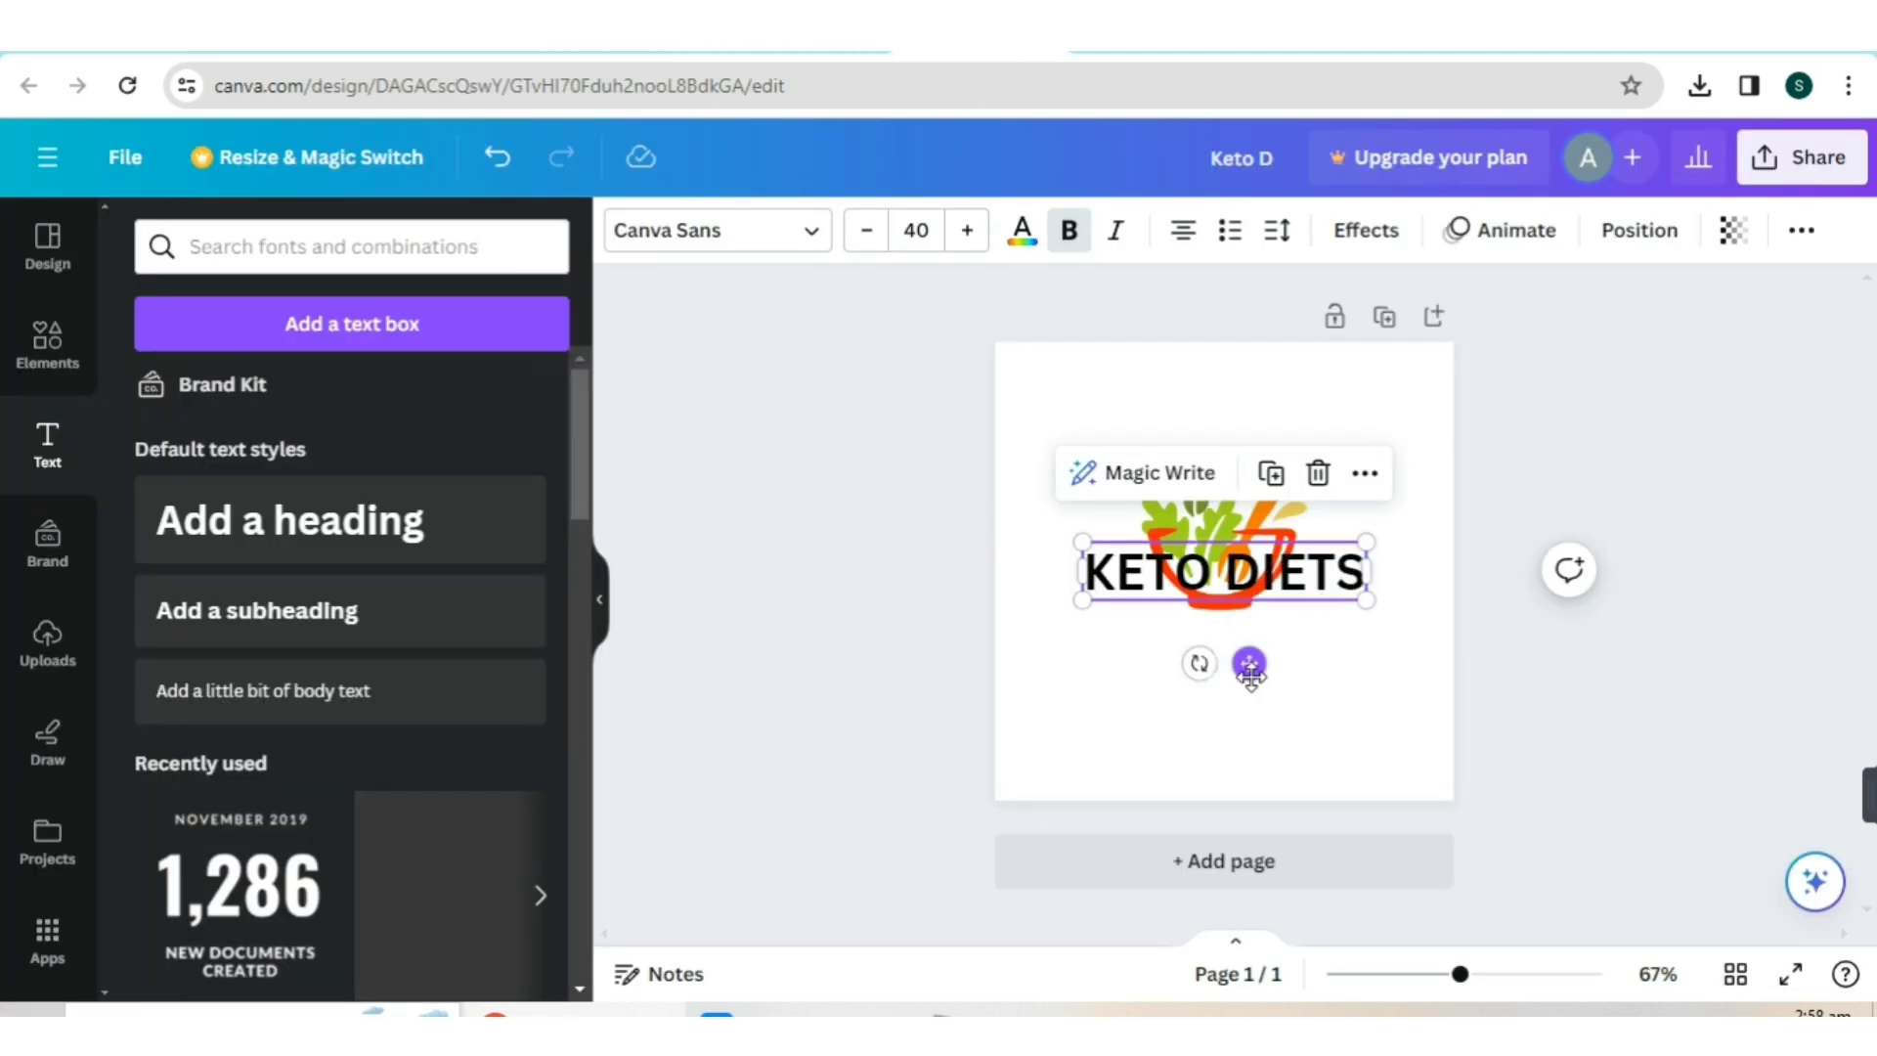
left_click_drag(1248, 662, 1249, 739)
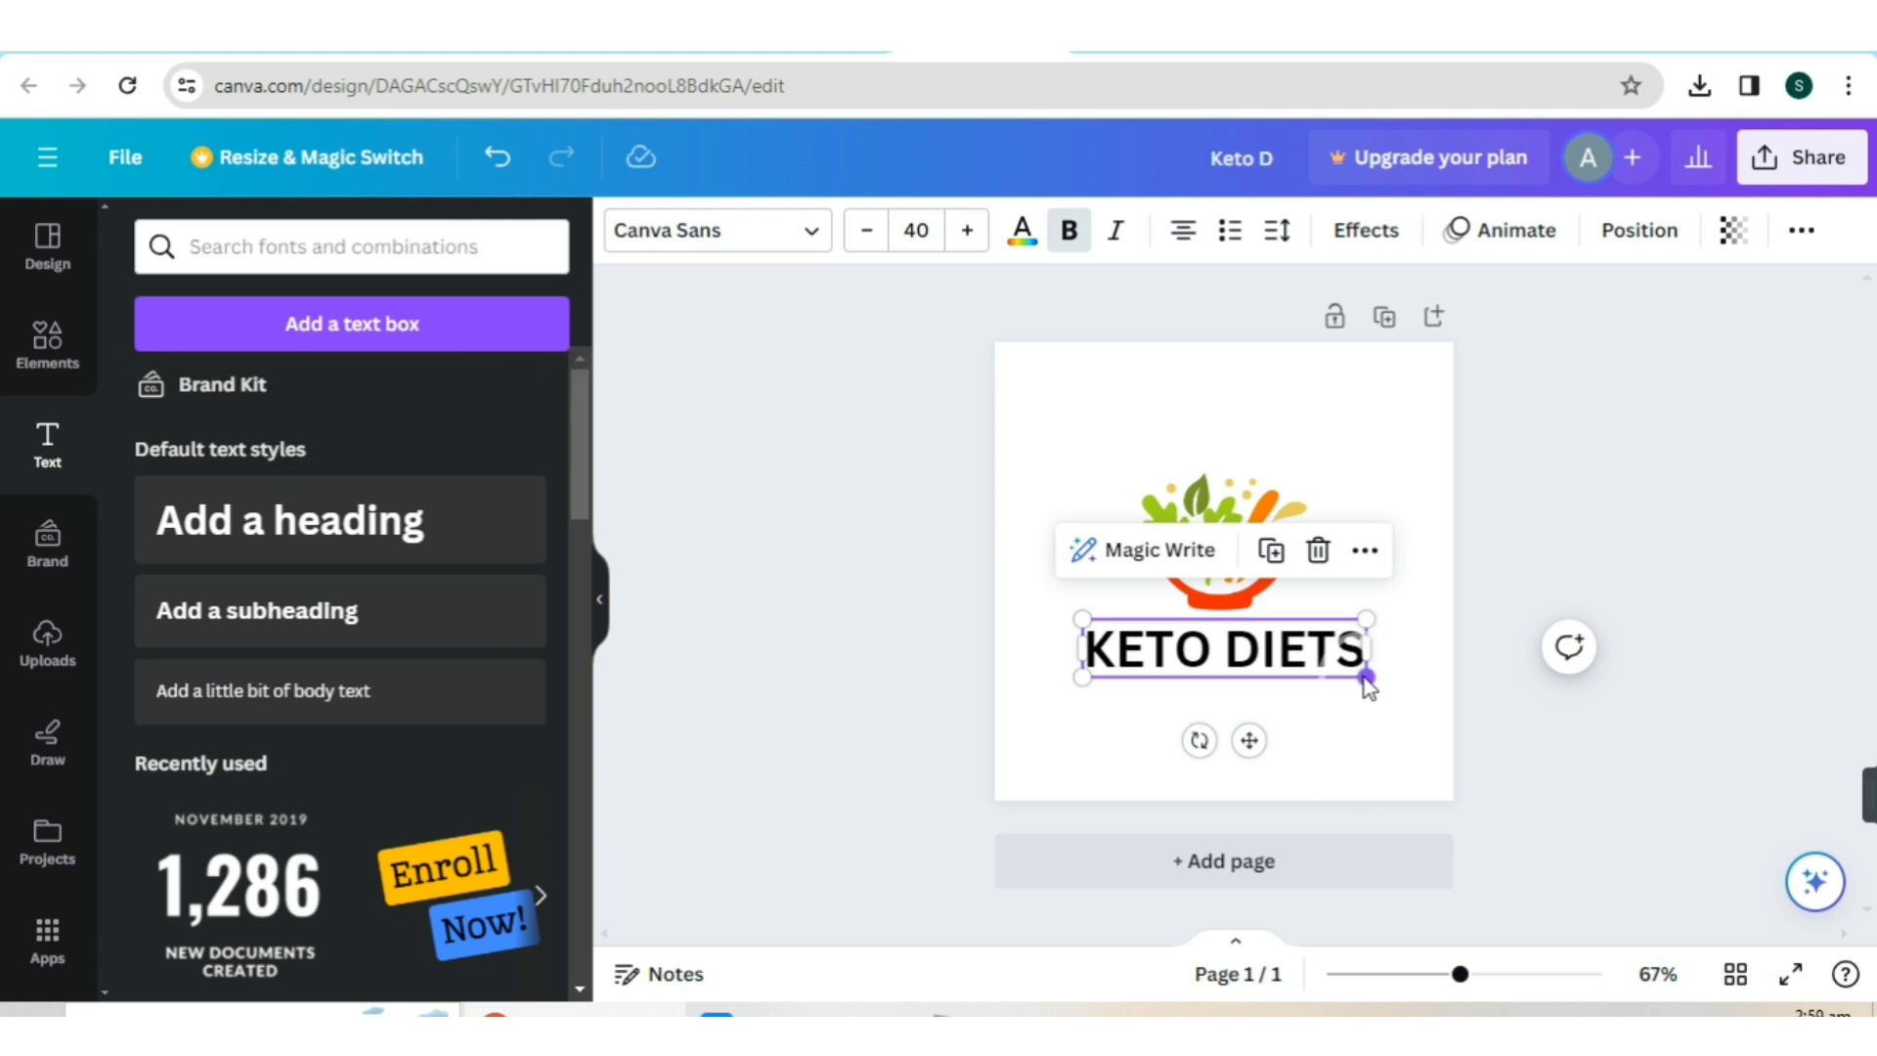
- Apply the Curve shape effect to the KETO DIETS heading with a curve value of -89
left_click(776, 231)
left_click(871, 407)
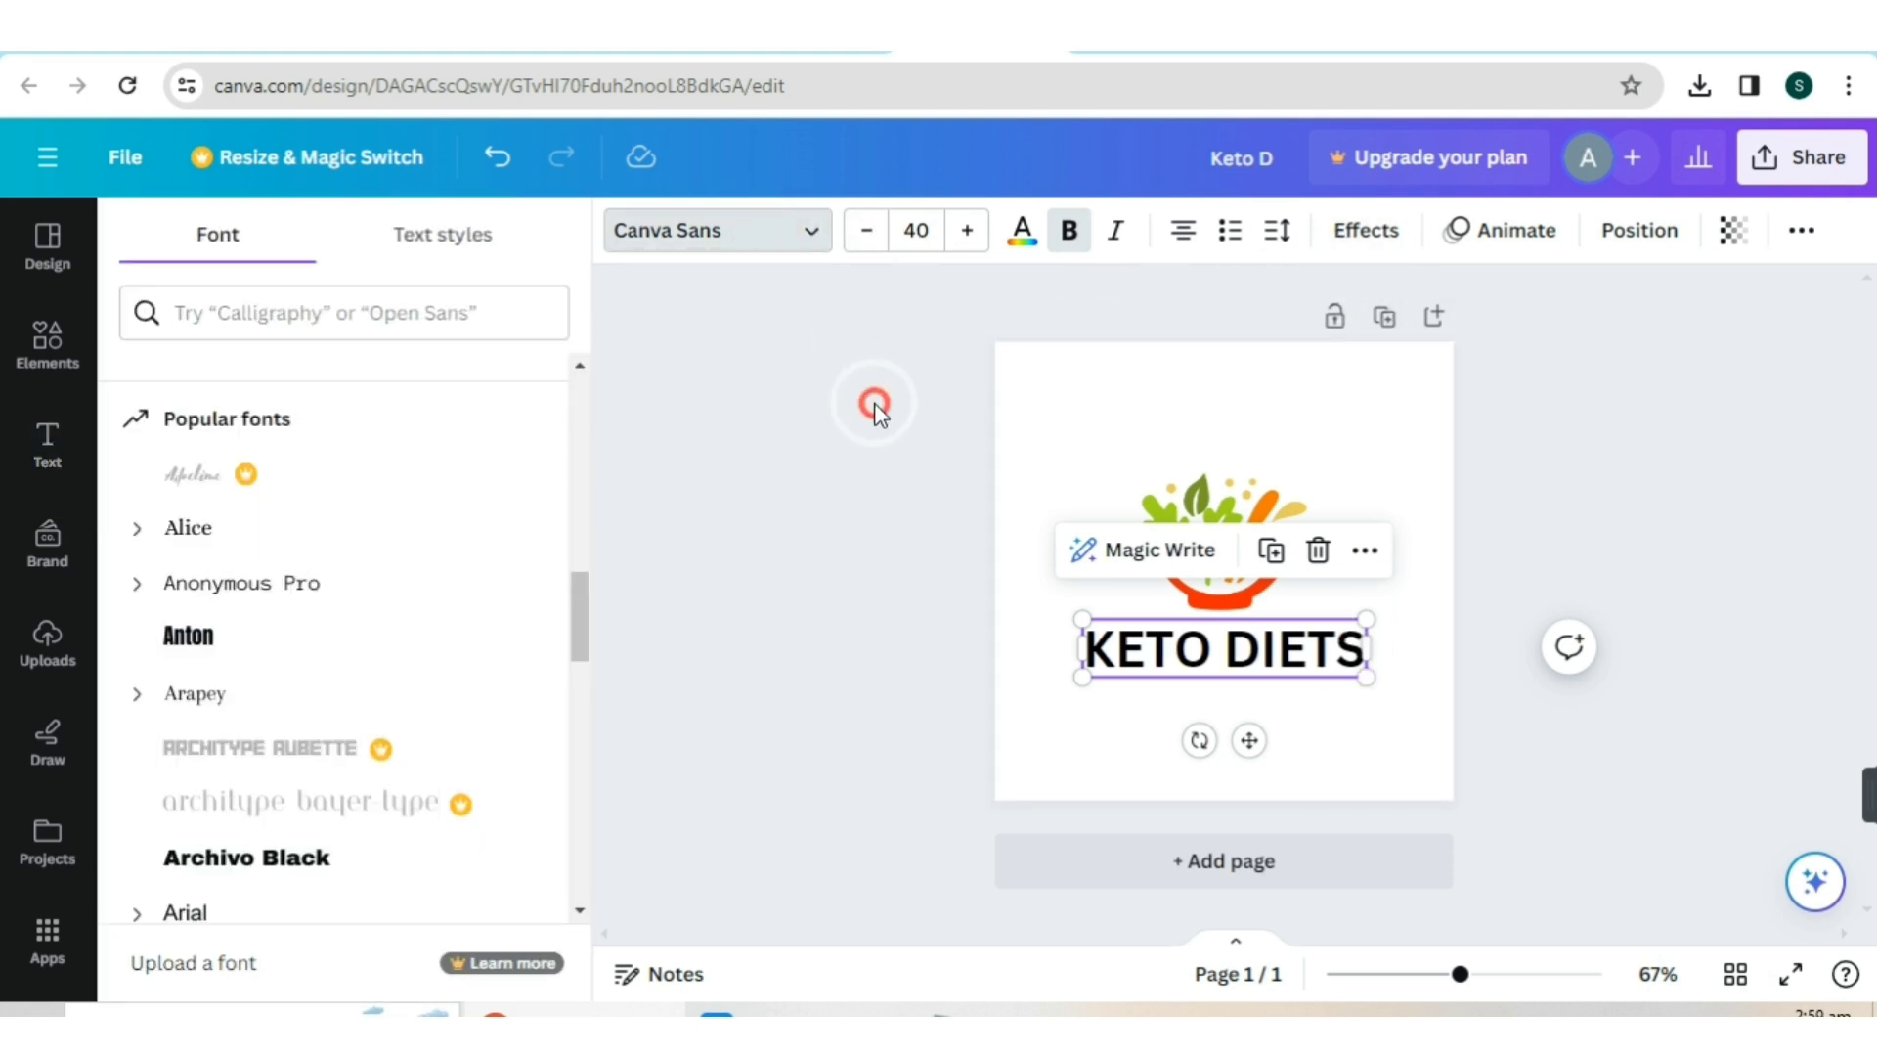
left_click(1354, 230)
scroll(294, 607, "down", 5)
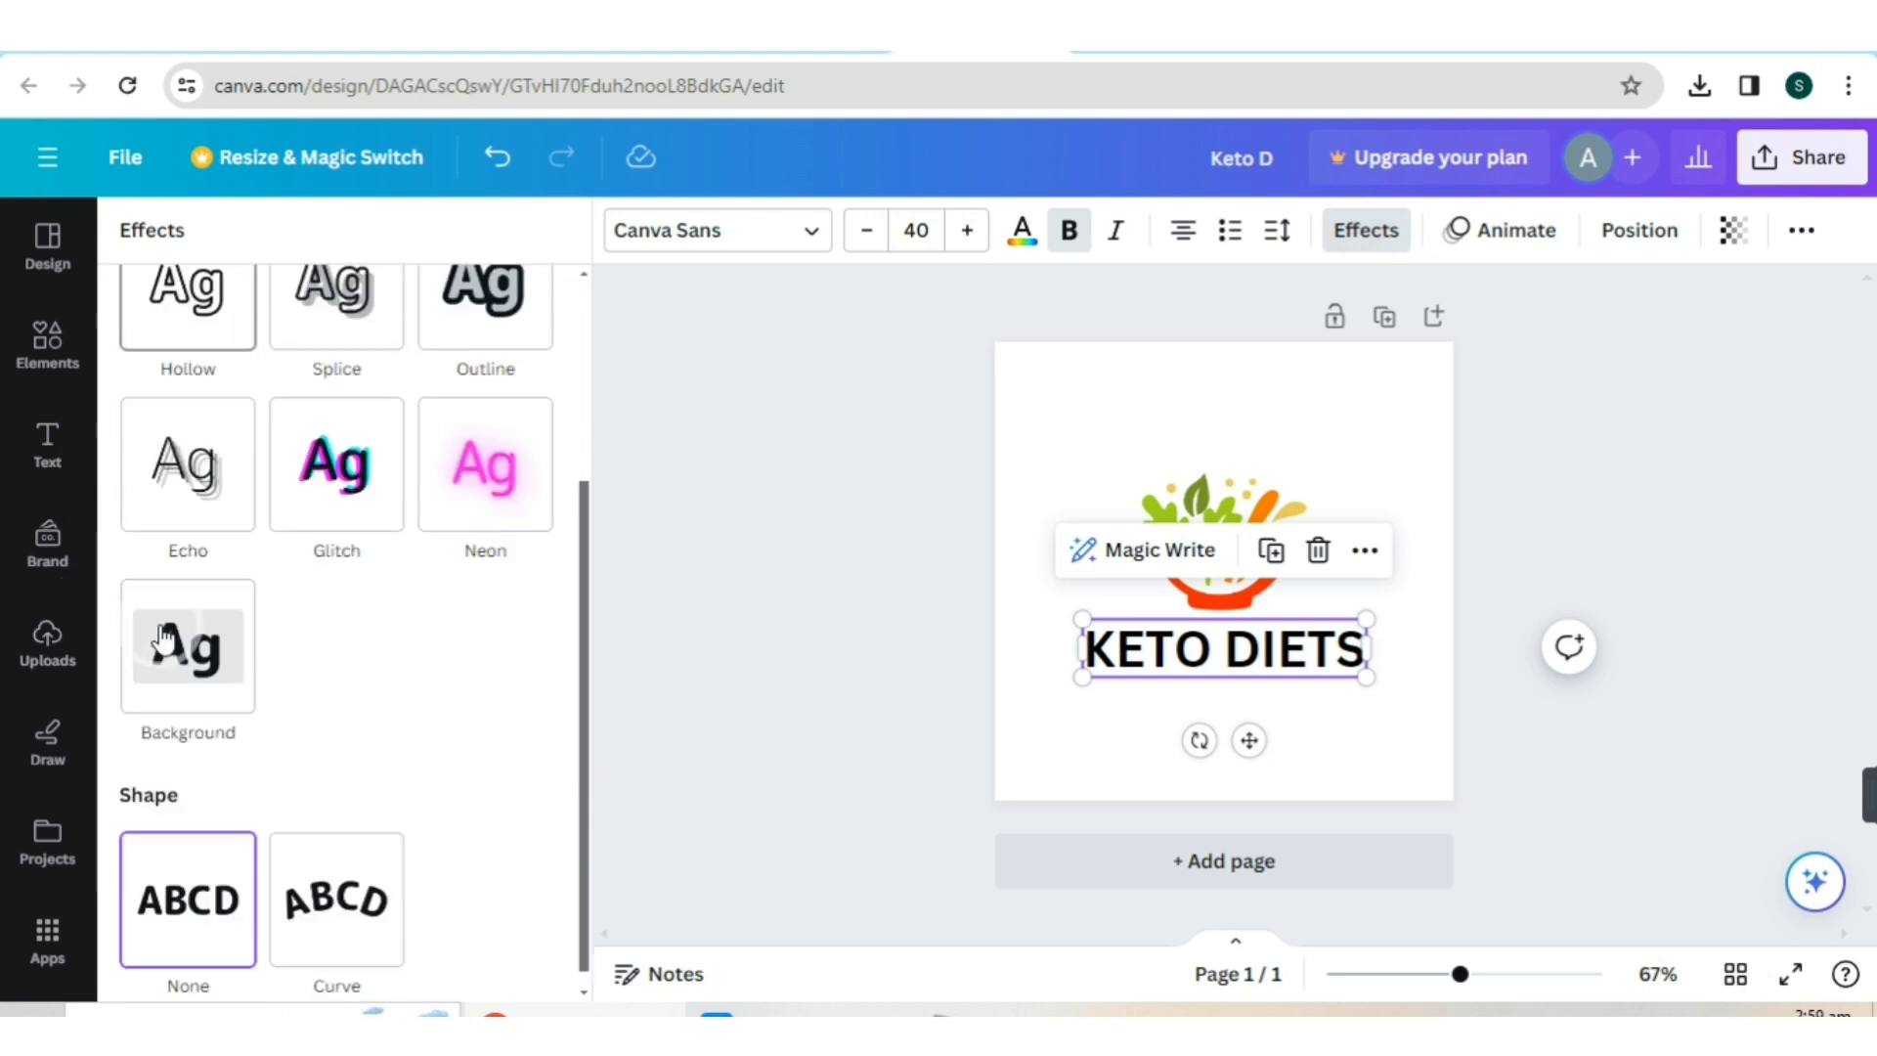
left_click(357, 892)
scroll(415, 710, "down", 1)
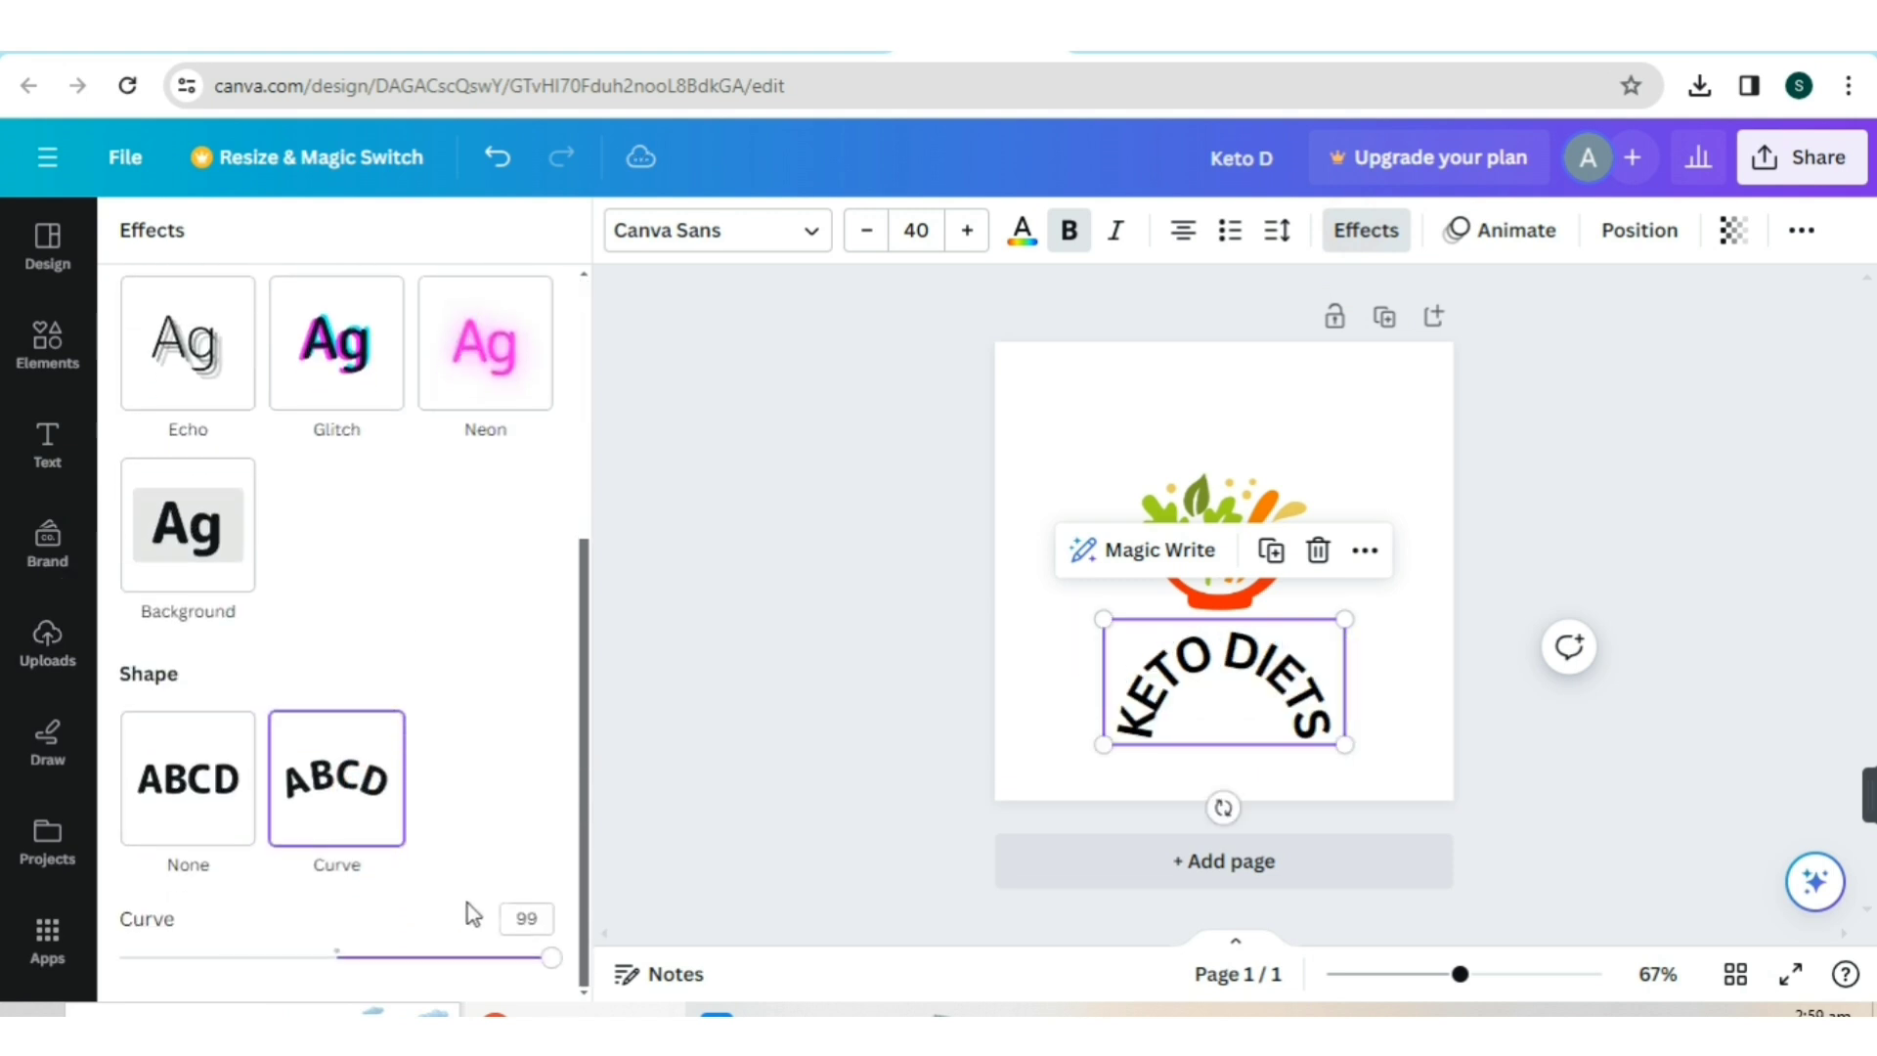
left_click_drag(544, 957, 143, 966)
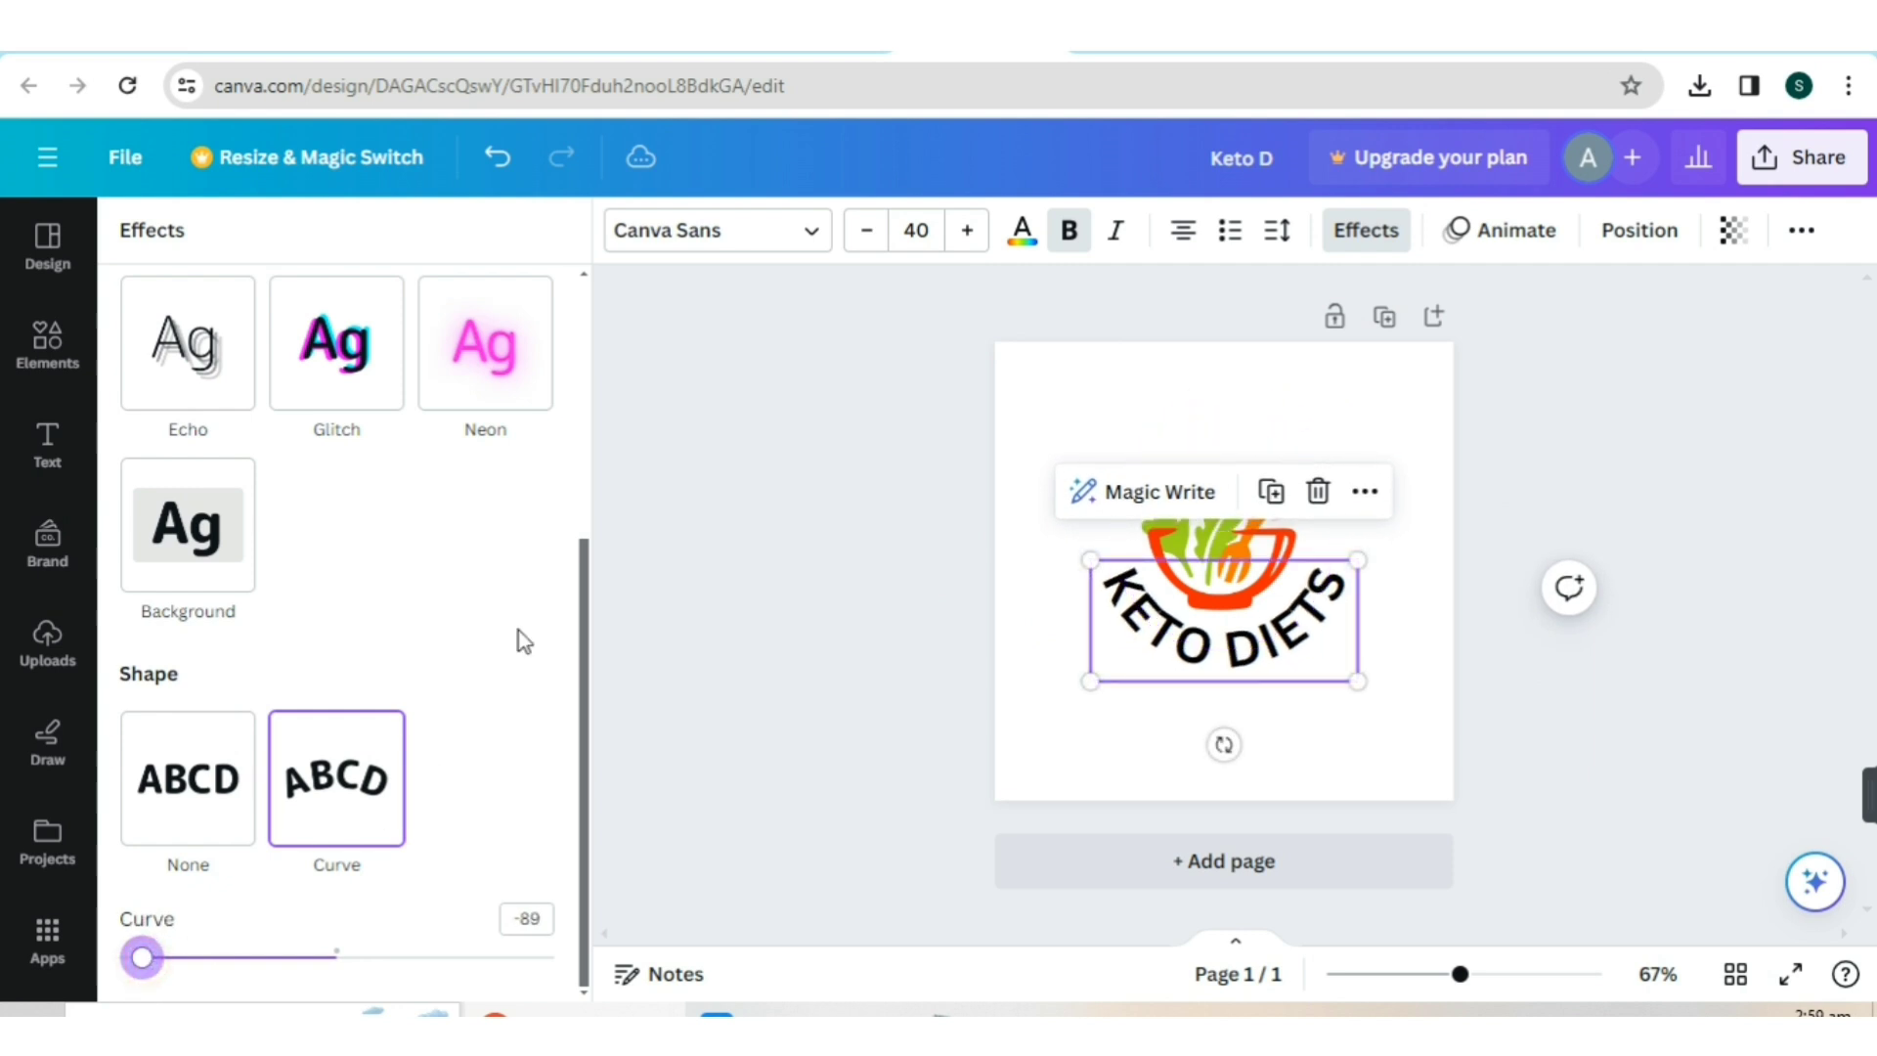
- Reduce the curved KETO DIETS text to font size 36 and deselect it
left_click(857, 229)
left_click(856, 230)
left_click(856, 230)
left_click(857, 230)
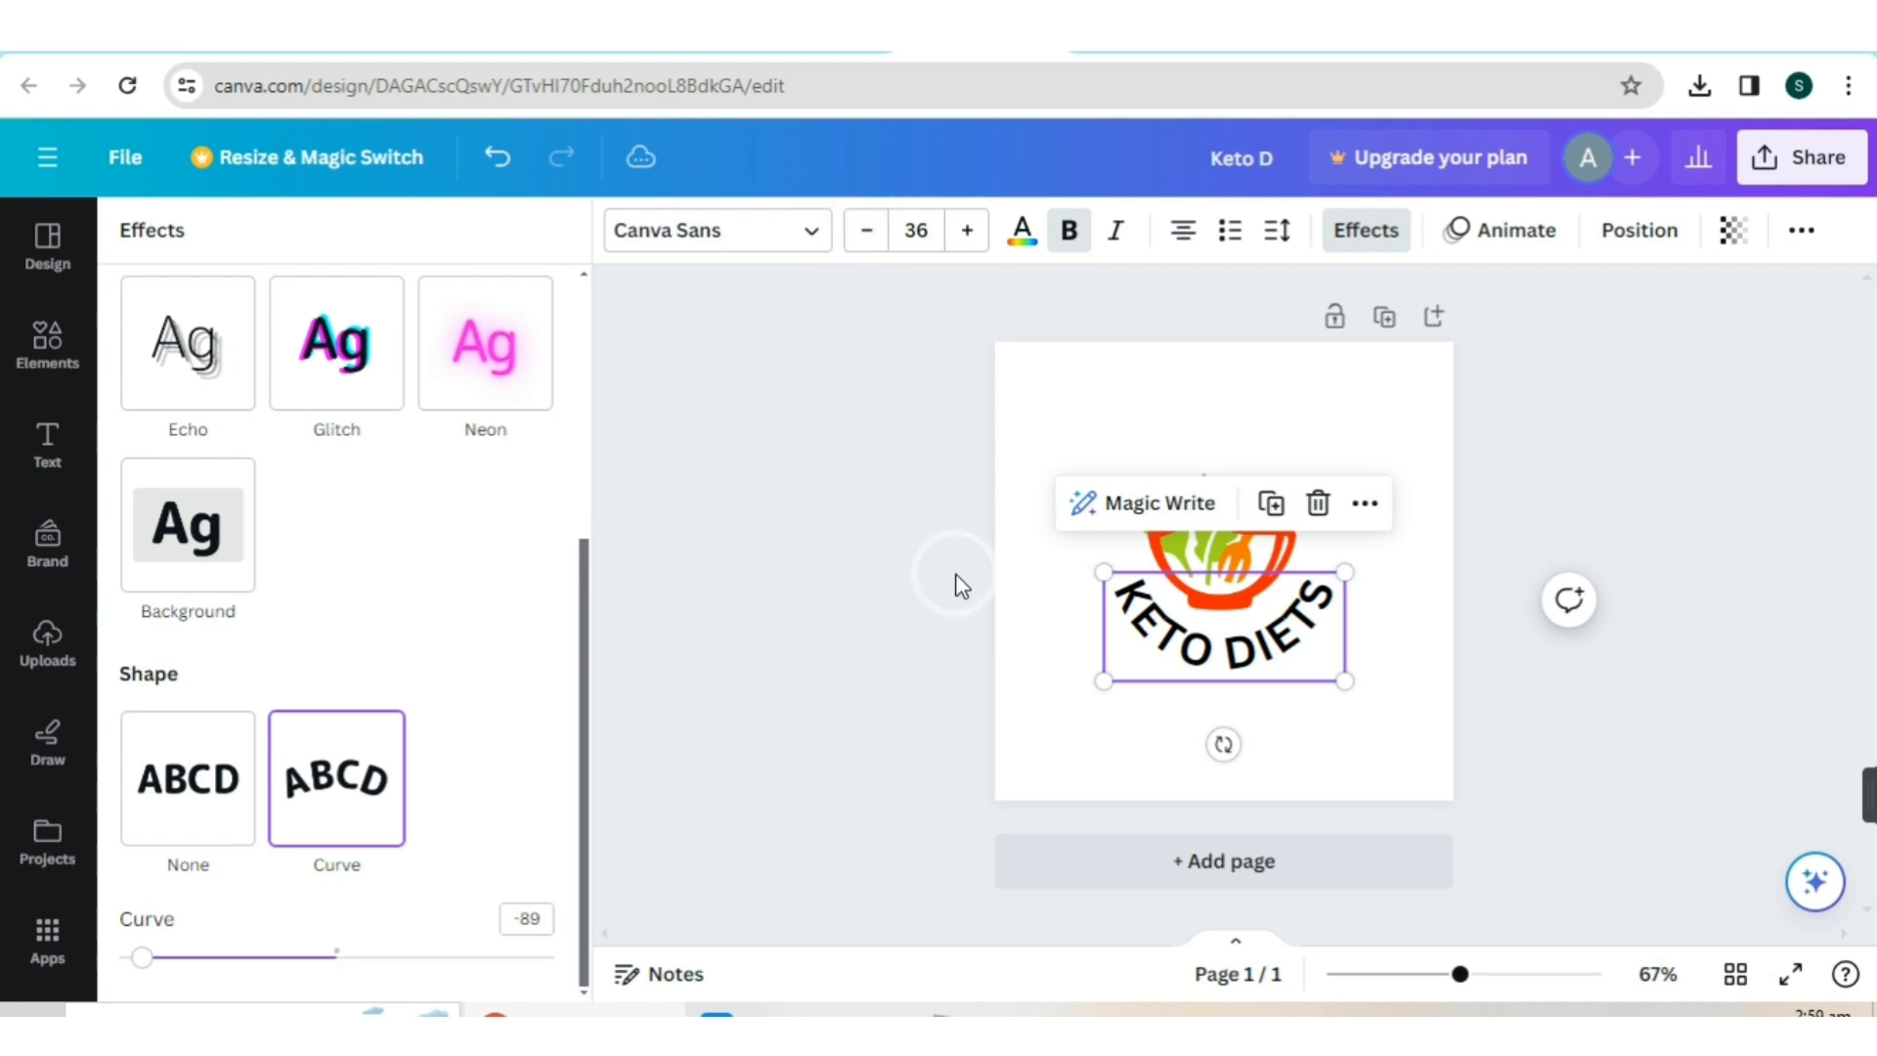
left_click(873, 567)
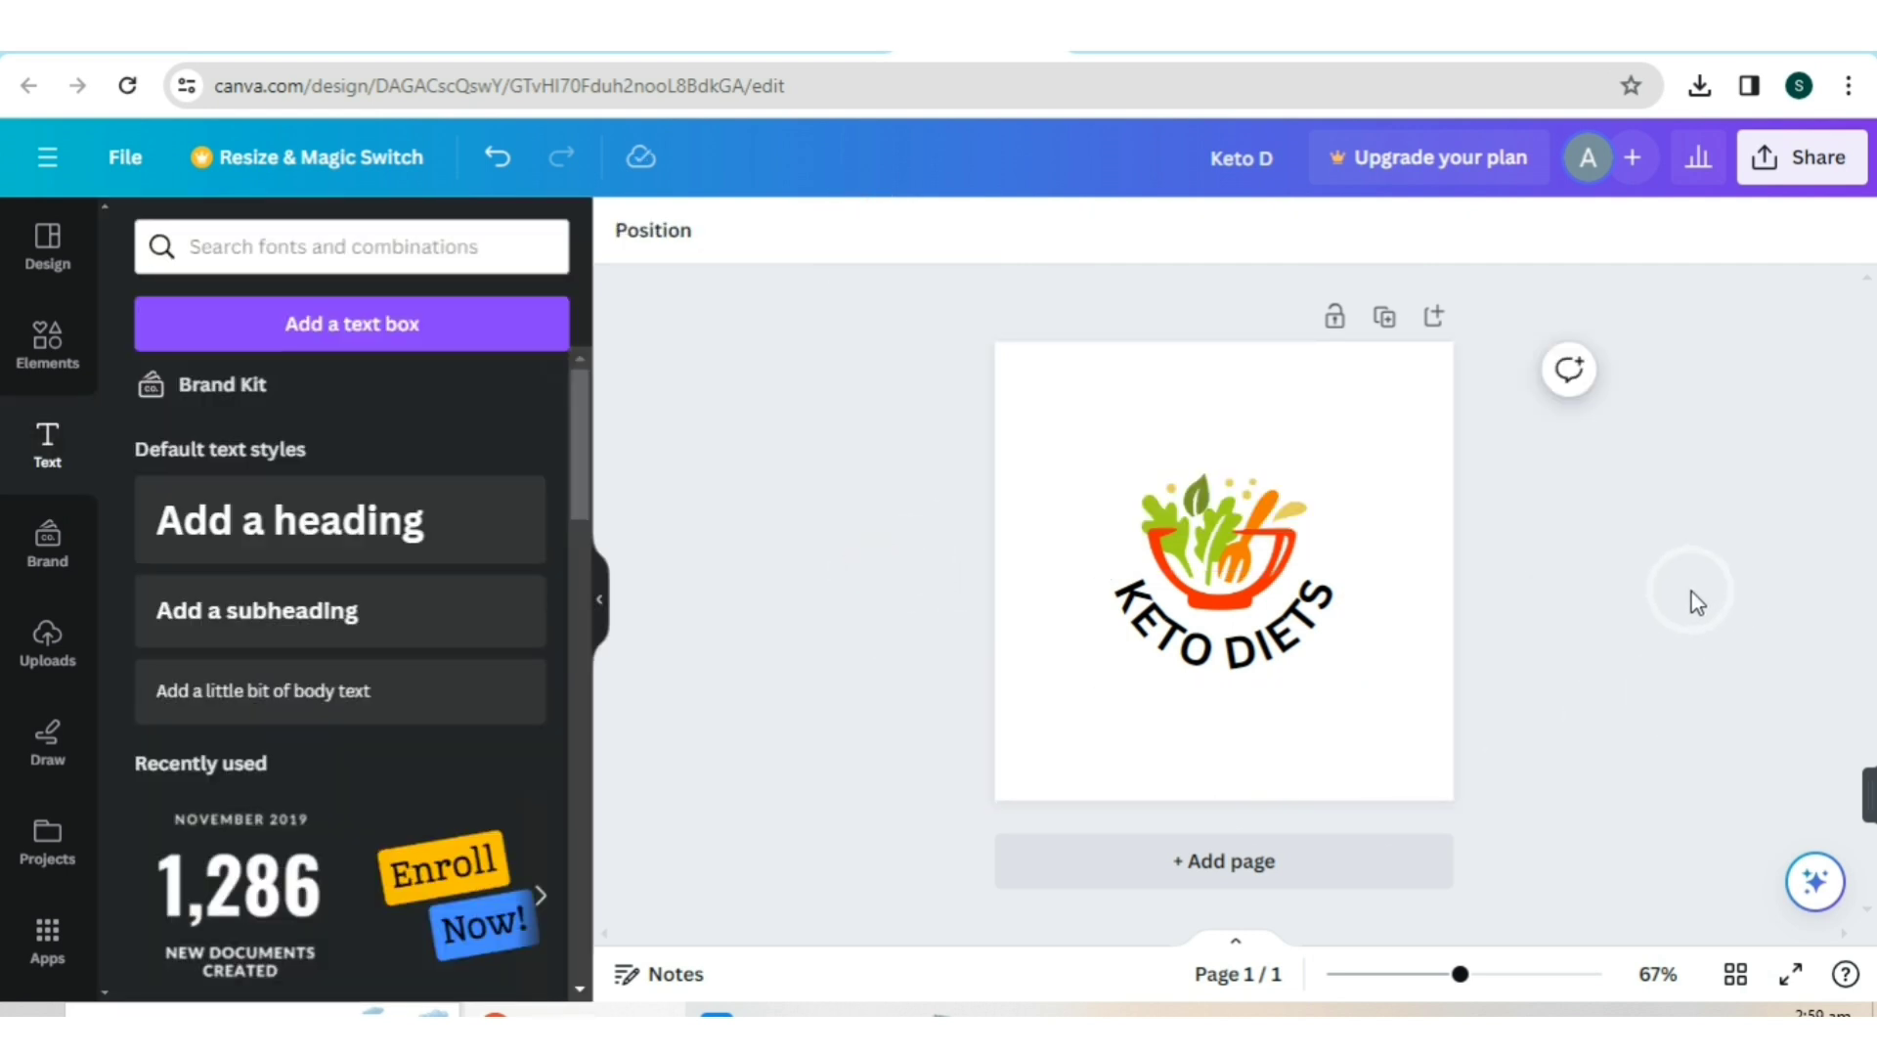
- Enlarge the salad bowl and curved text together until the text size is 51.6, and centre them on the page
left_click_drag(1118, 439, 1412, 737)
left_click_drag(1255, 574, 1217, 545)
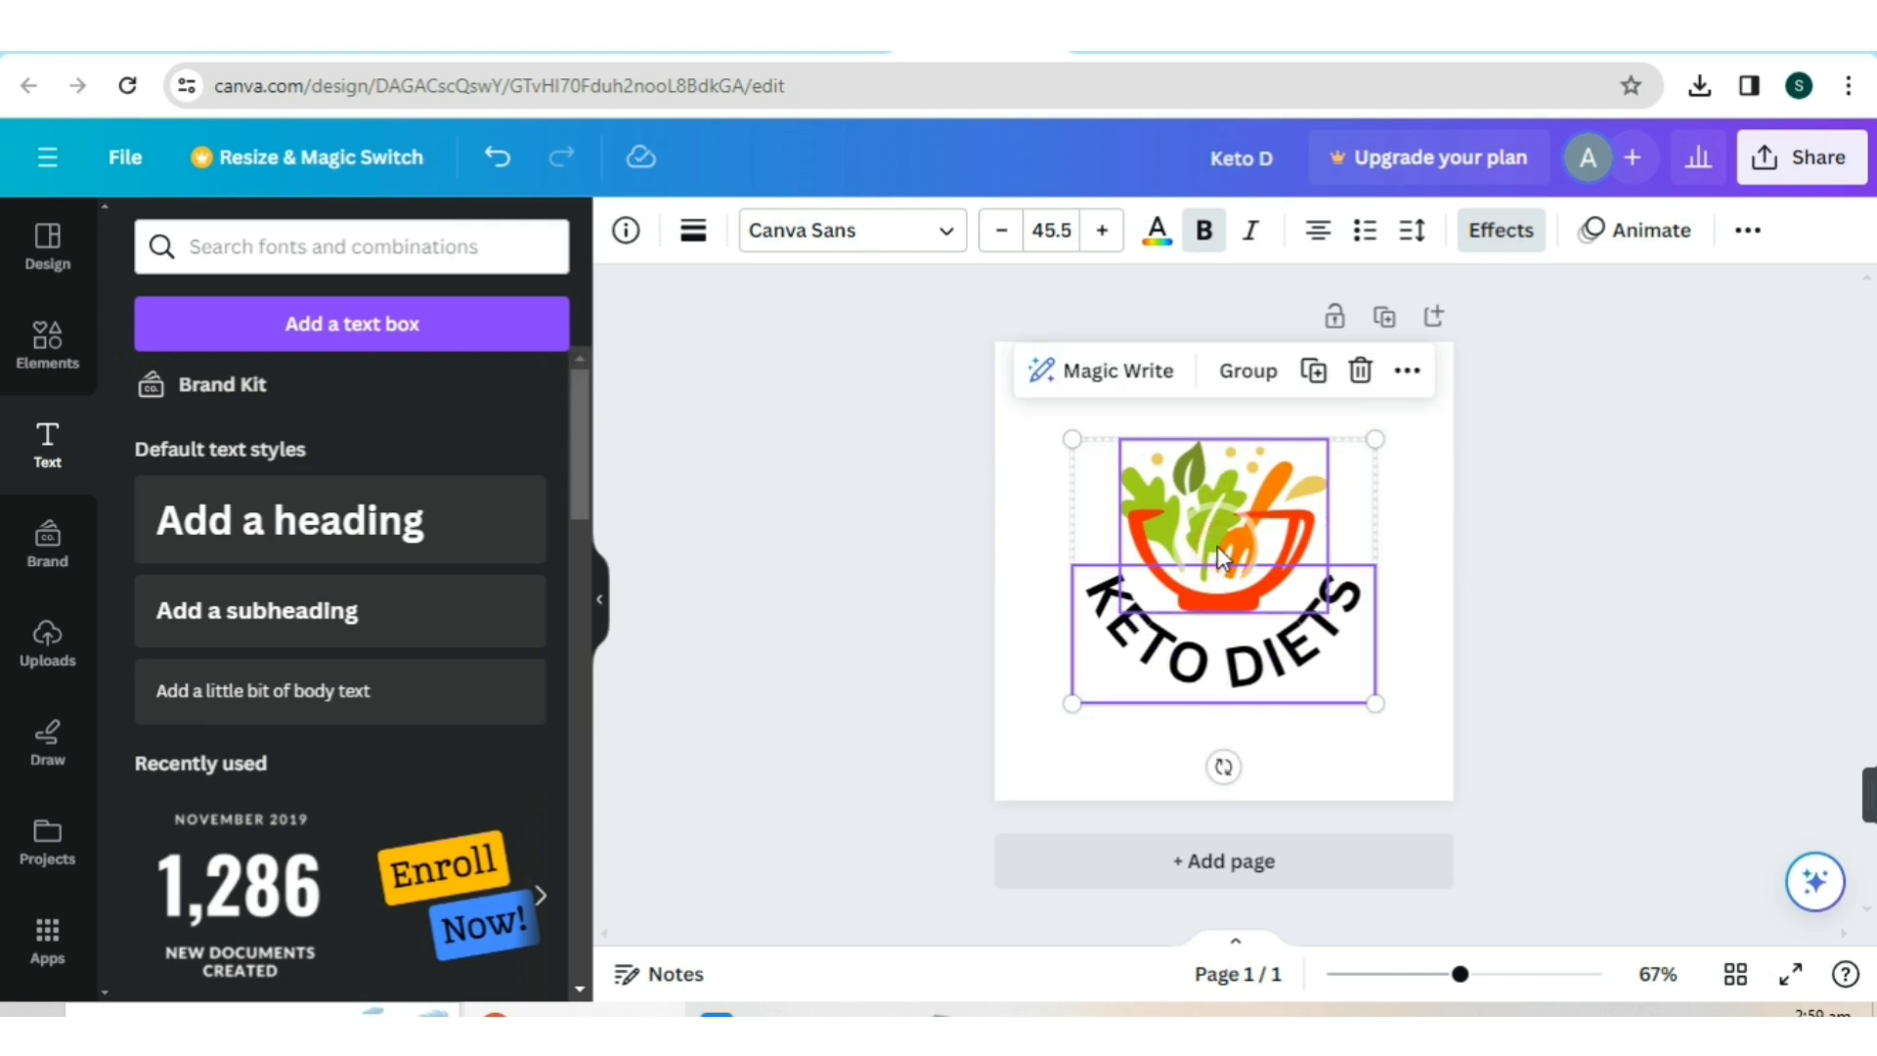
left_click_drag(1375, 702, 1417, 740)
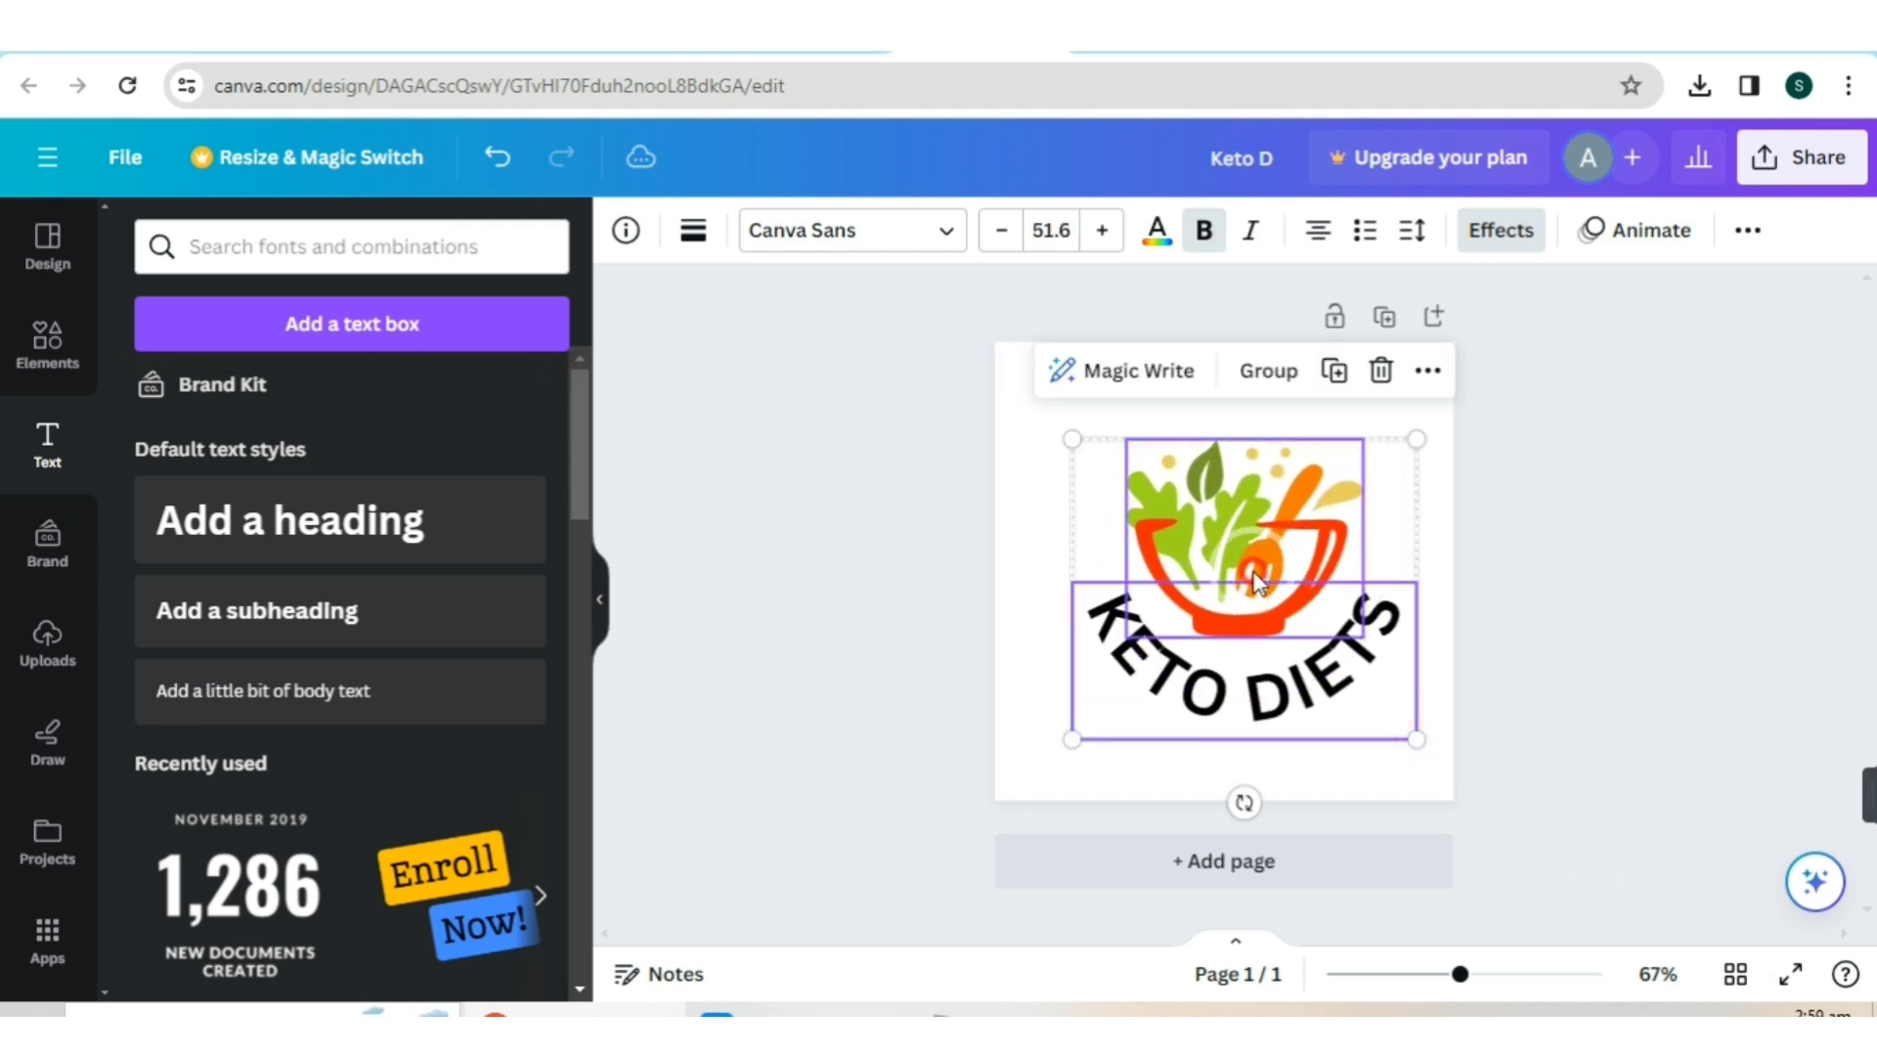
left_click_drag(1256, 577, 1234, 557)
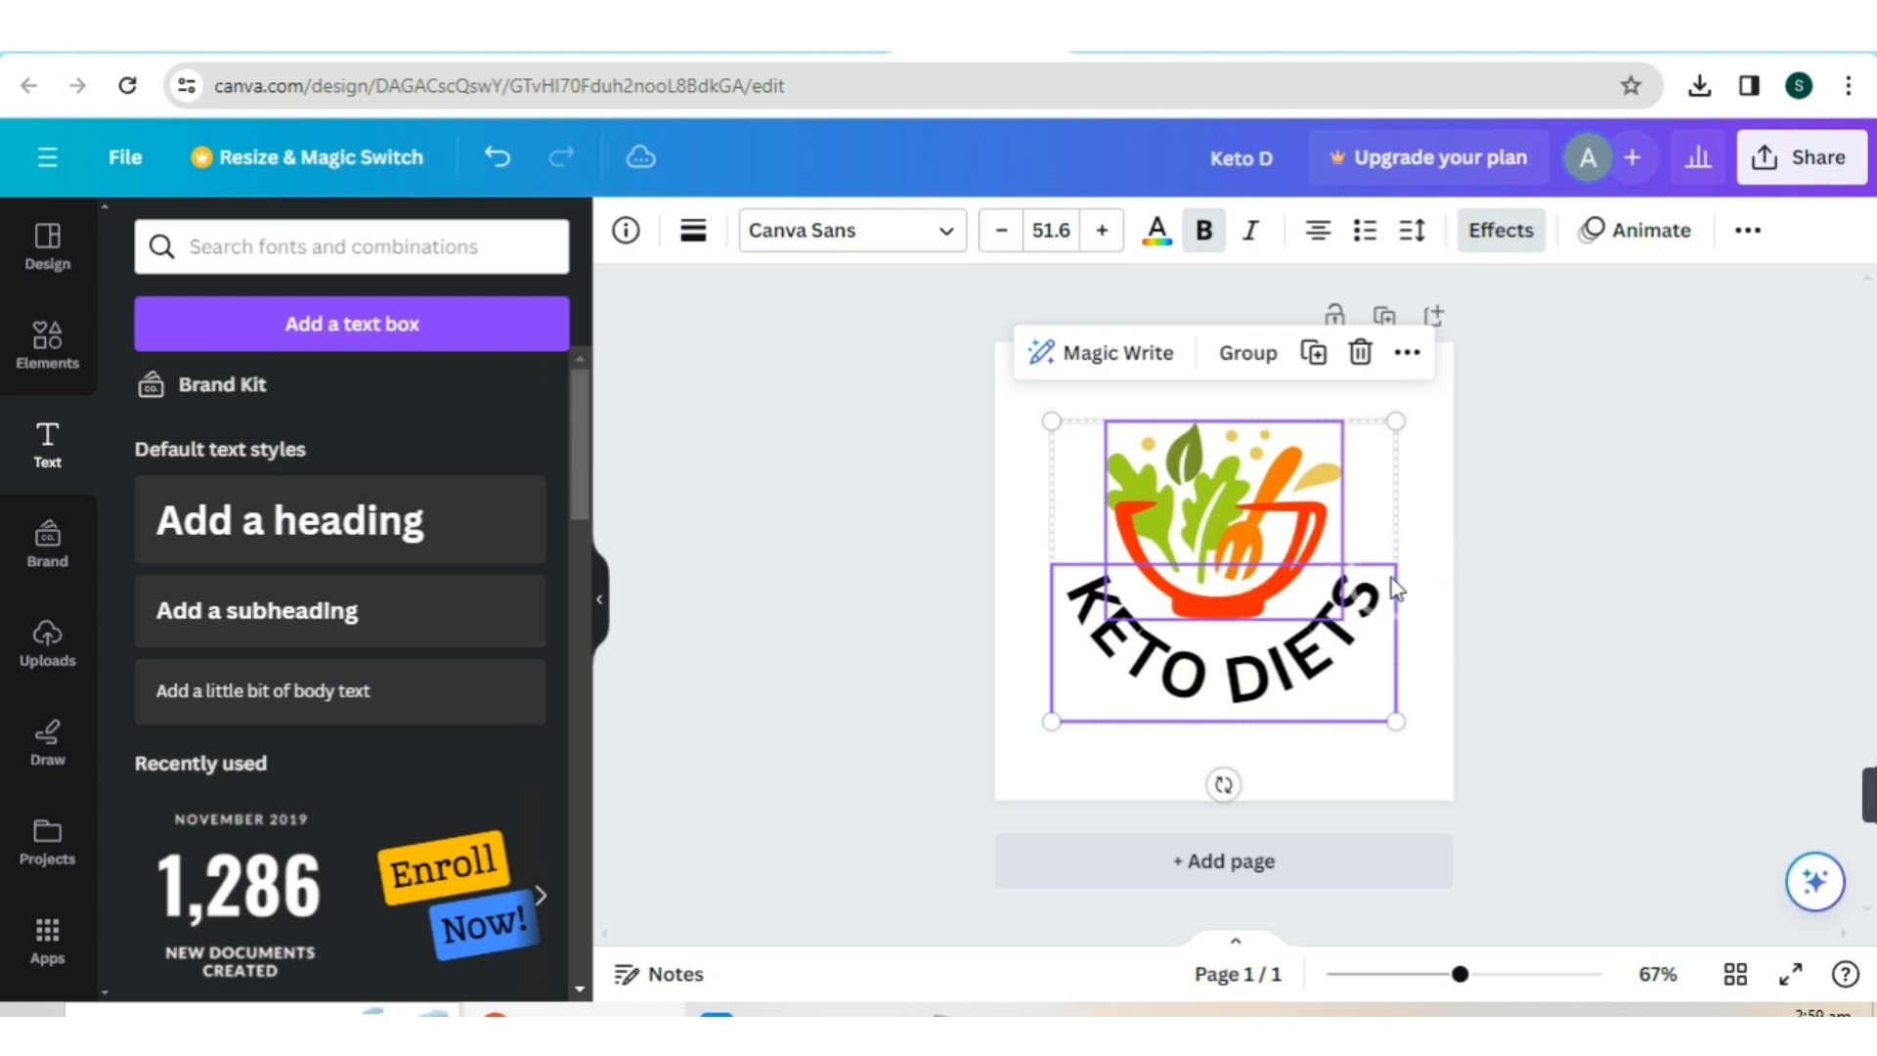
left_click(1561, 589)
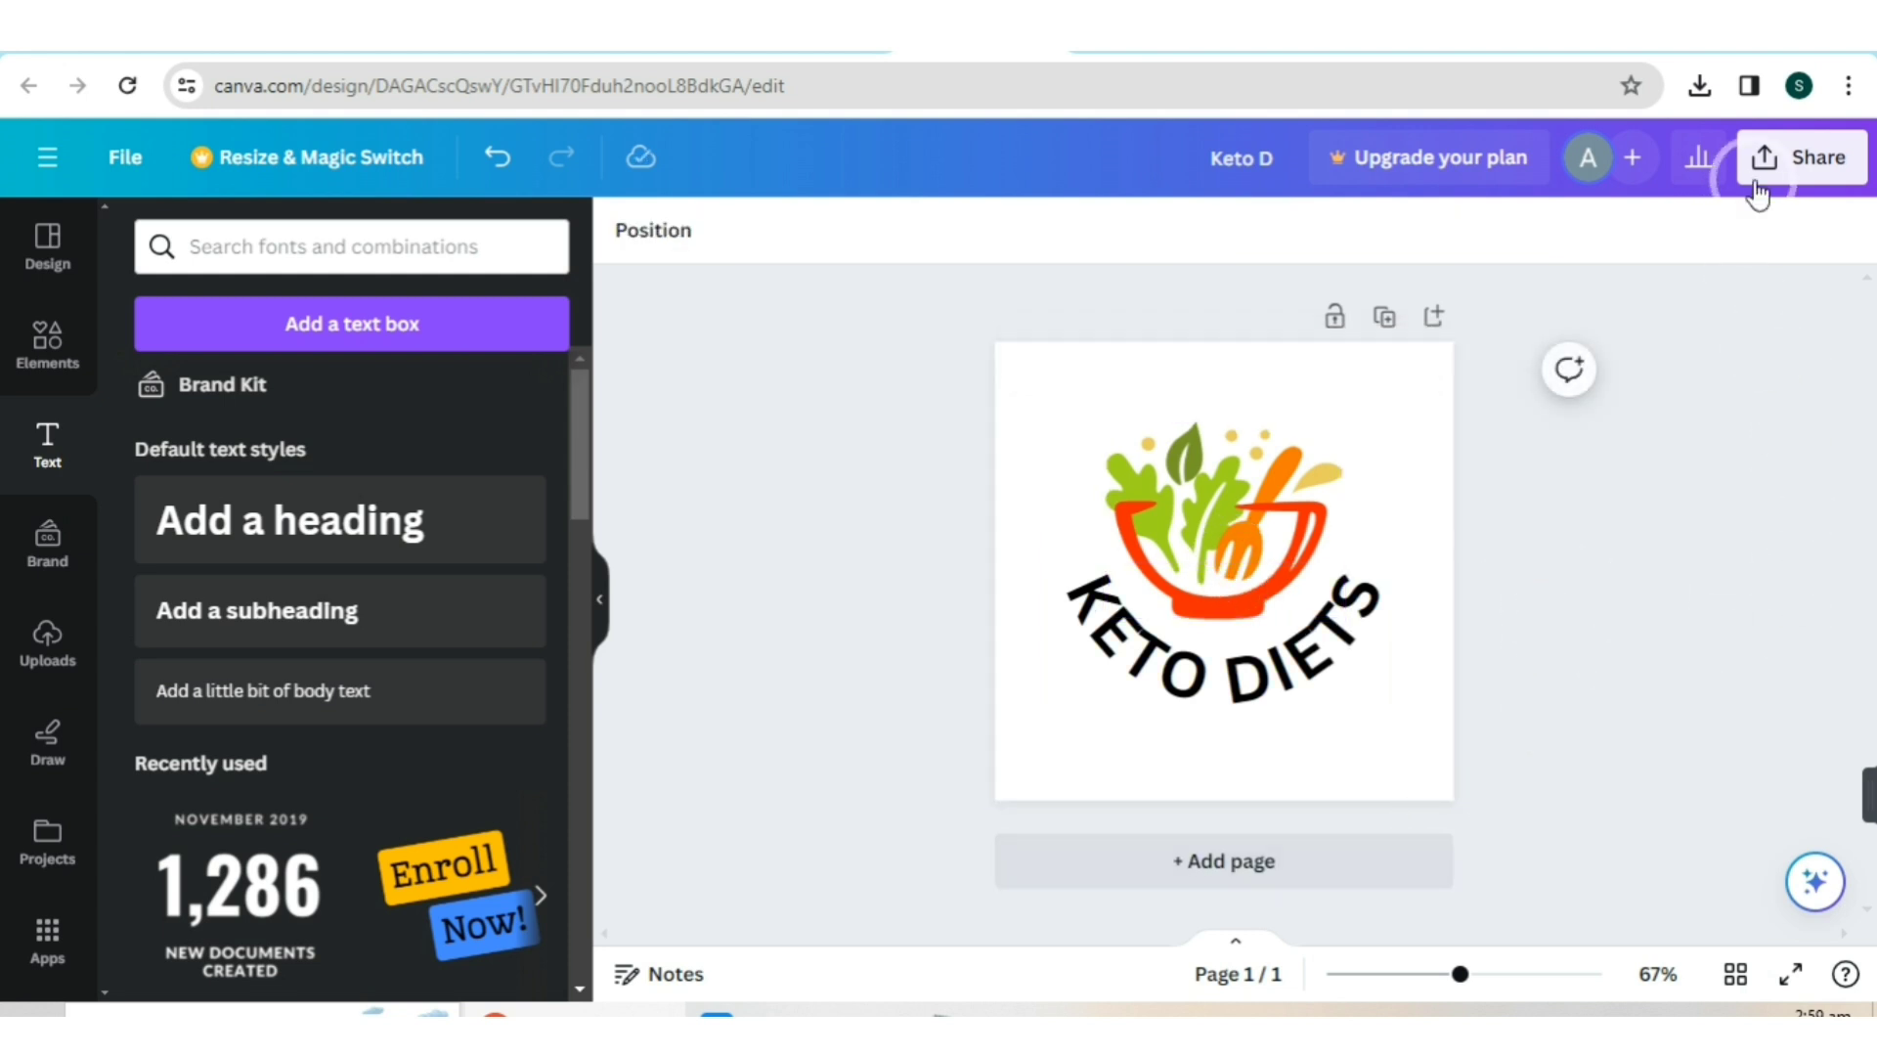
- Download the Keto Diets logo as a free watermarked PNG draft
left_click(1800, 158)
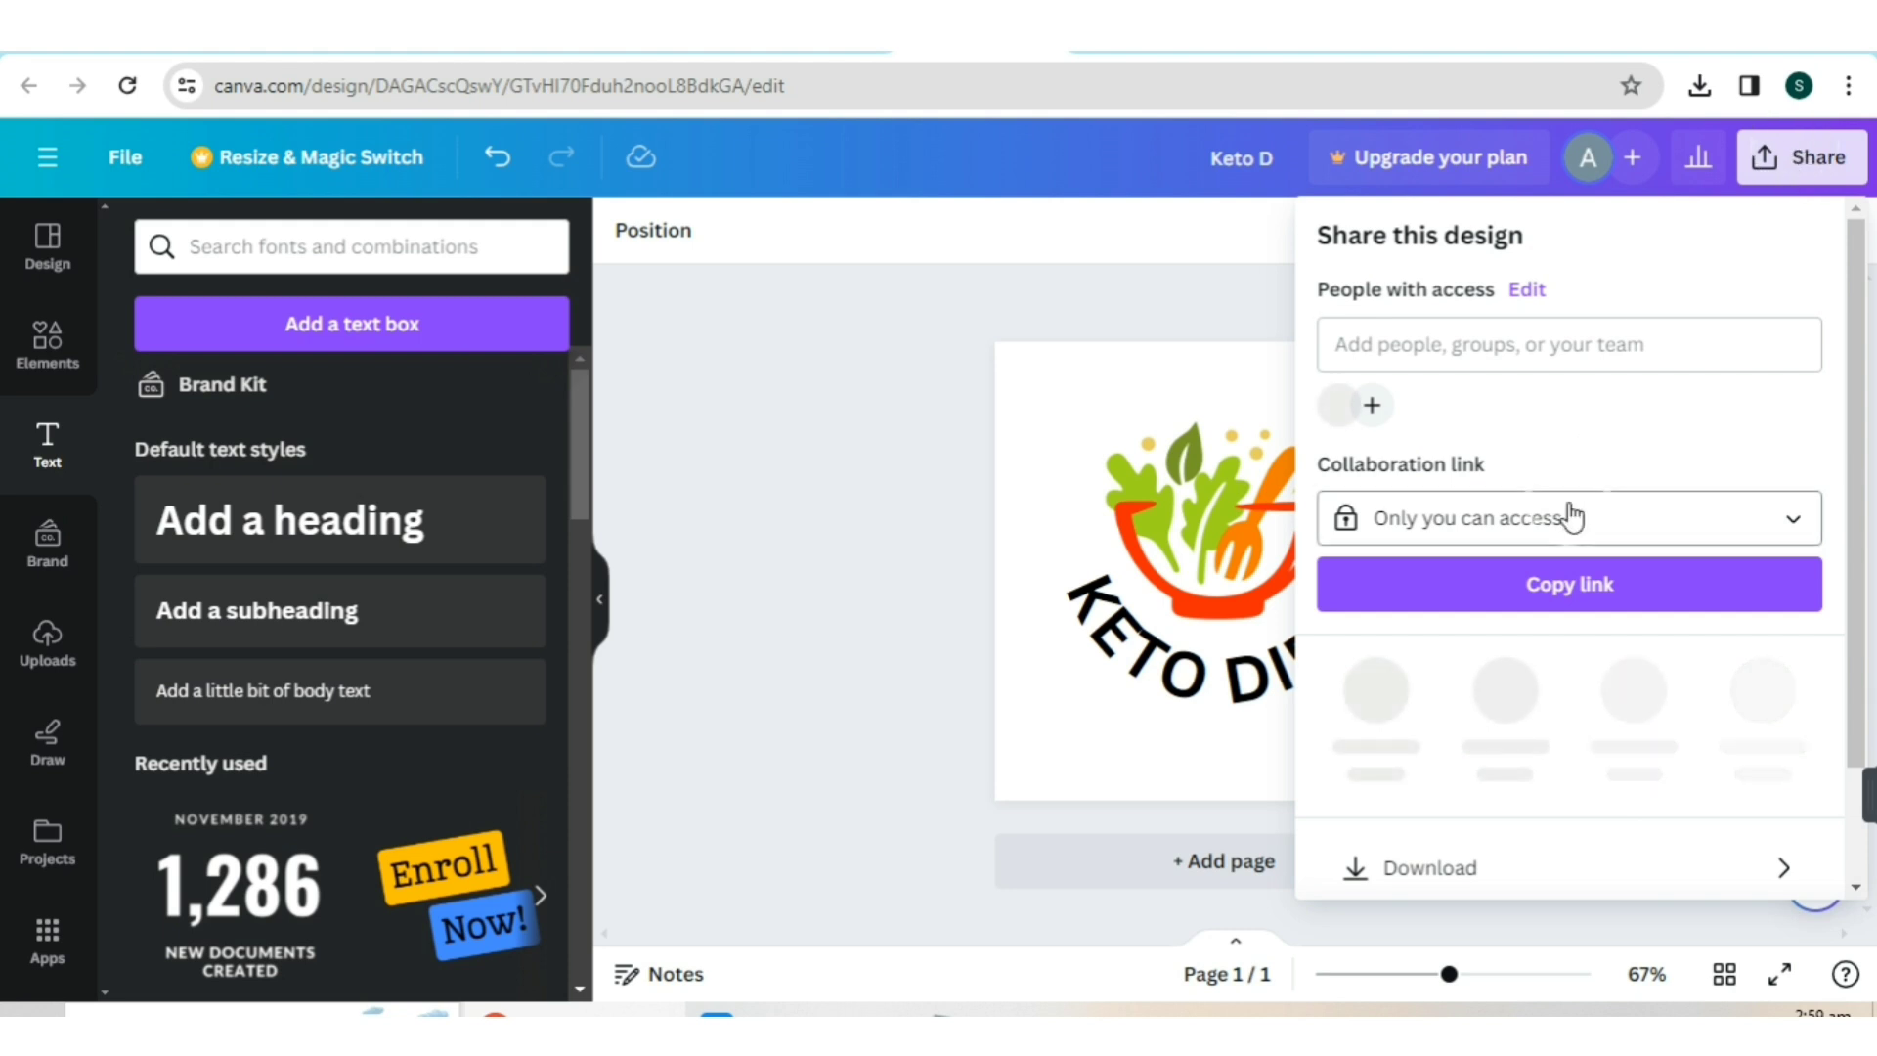
left_click(1518, 553)
left_click(1811, 164)
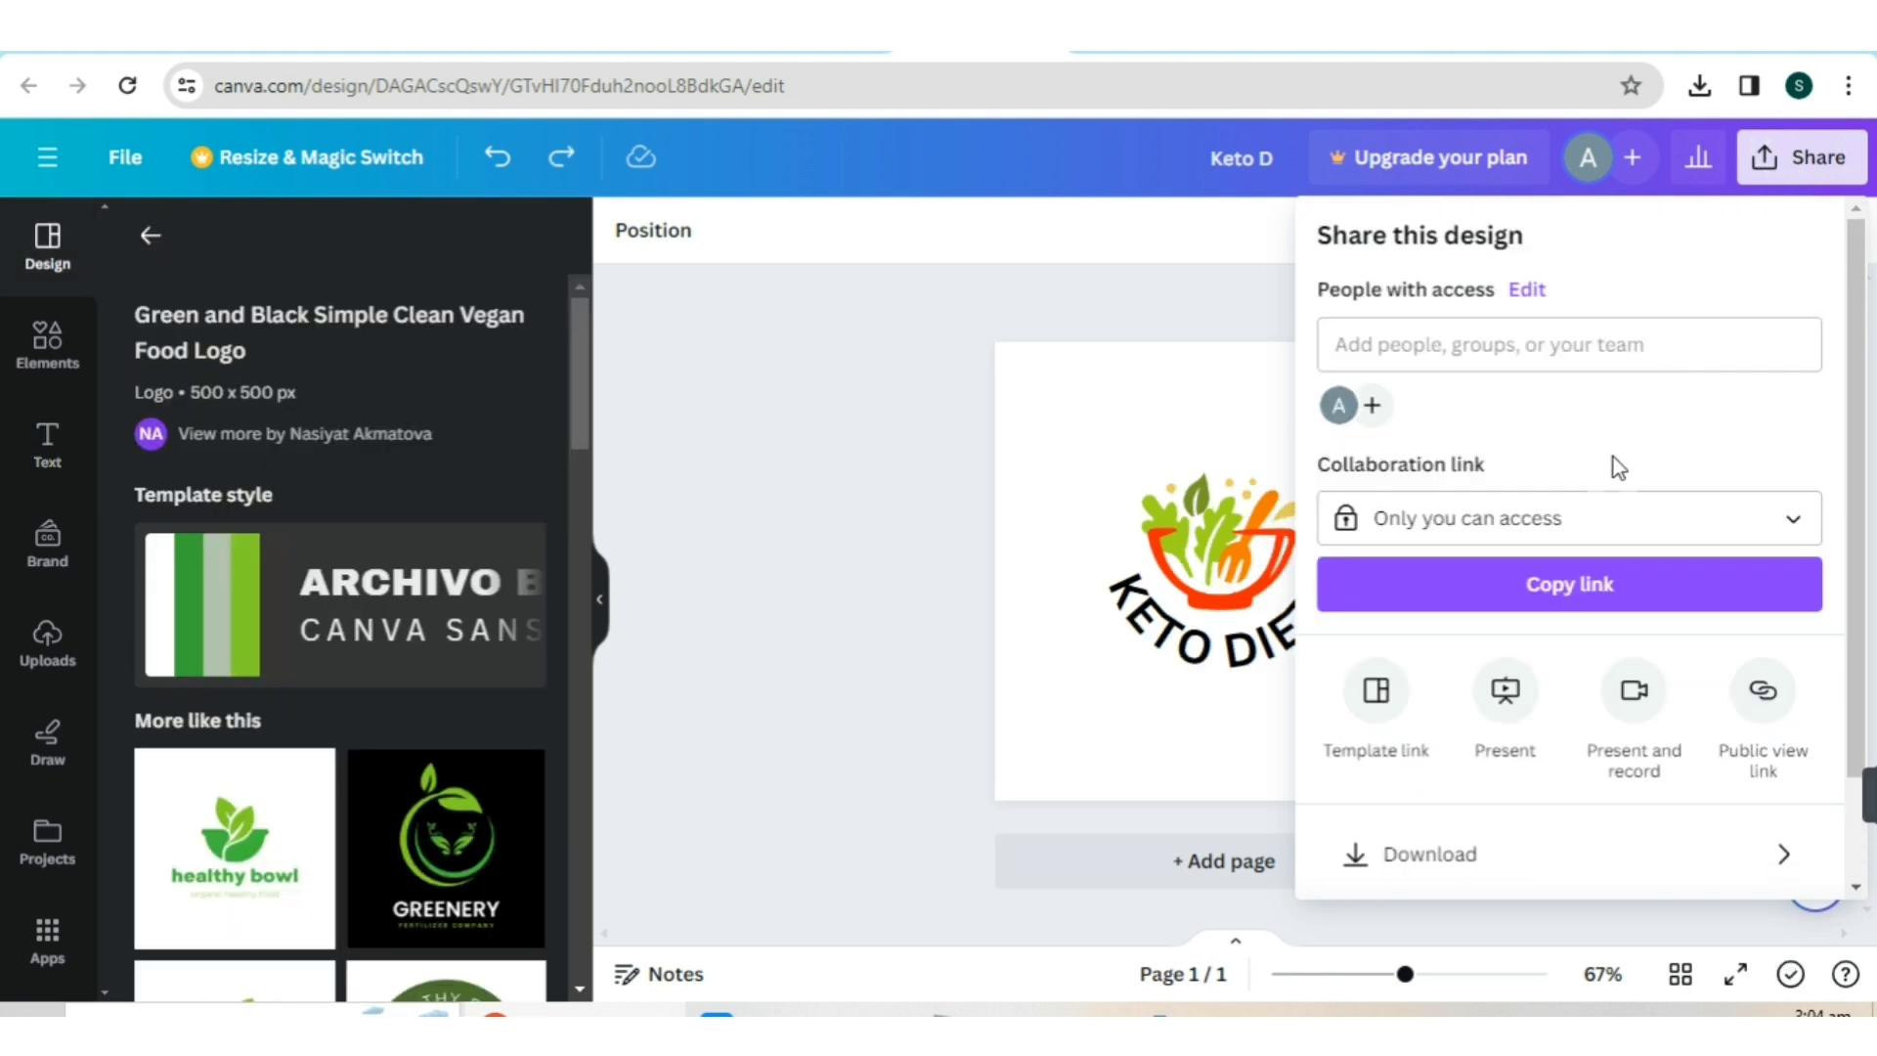
scroll(1531, 538, "down", 2)
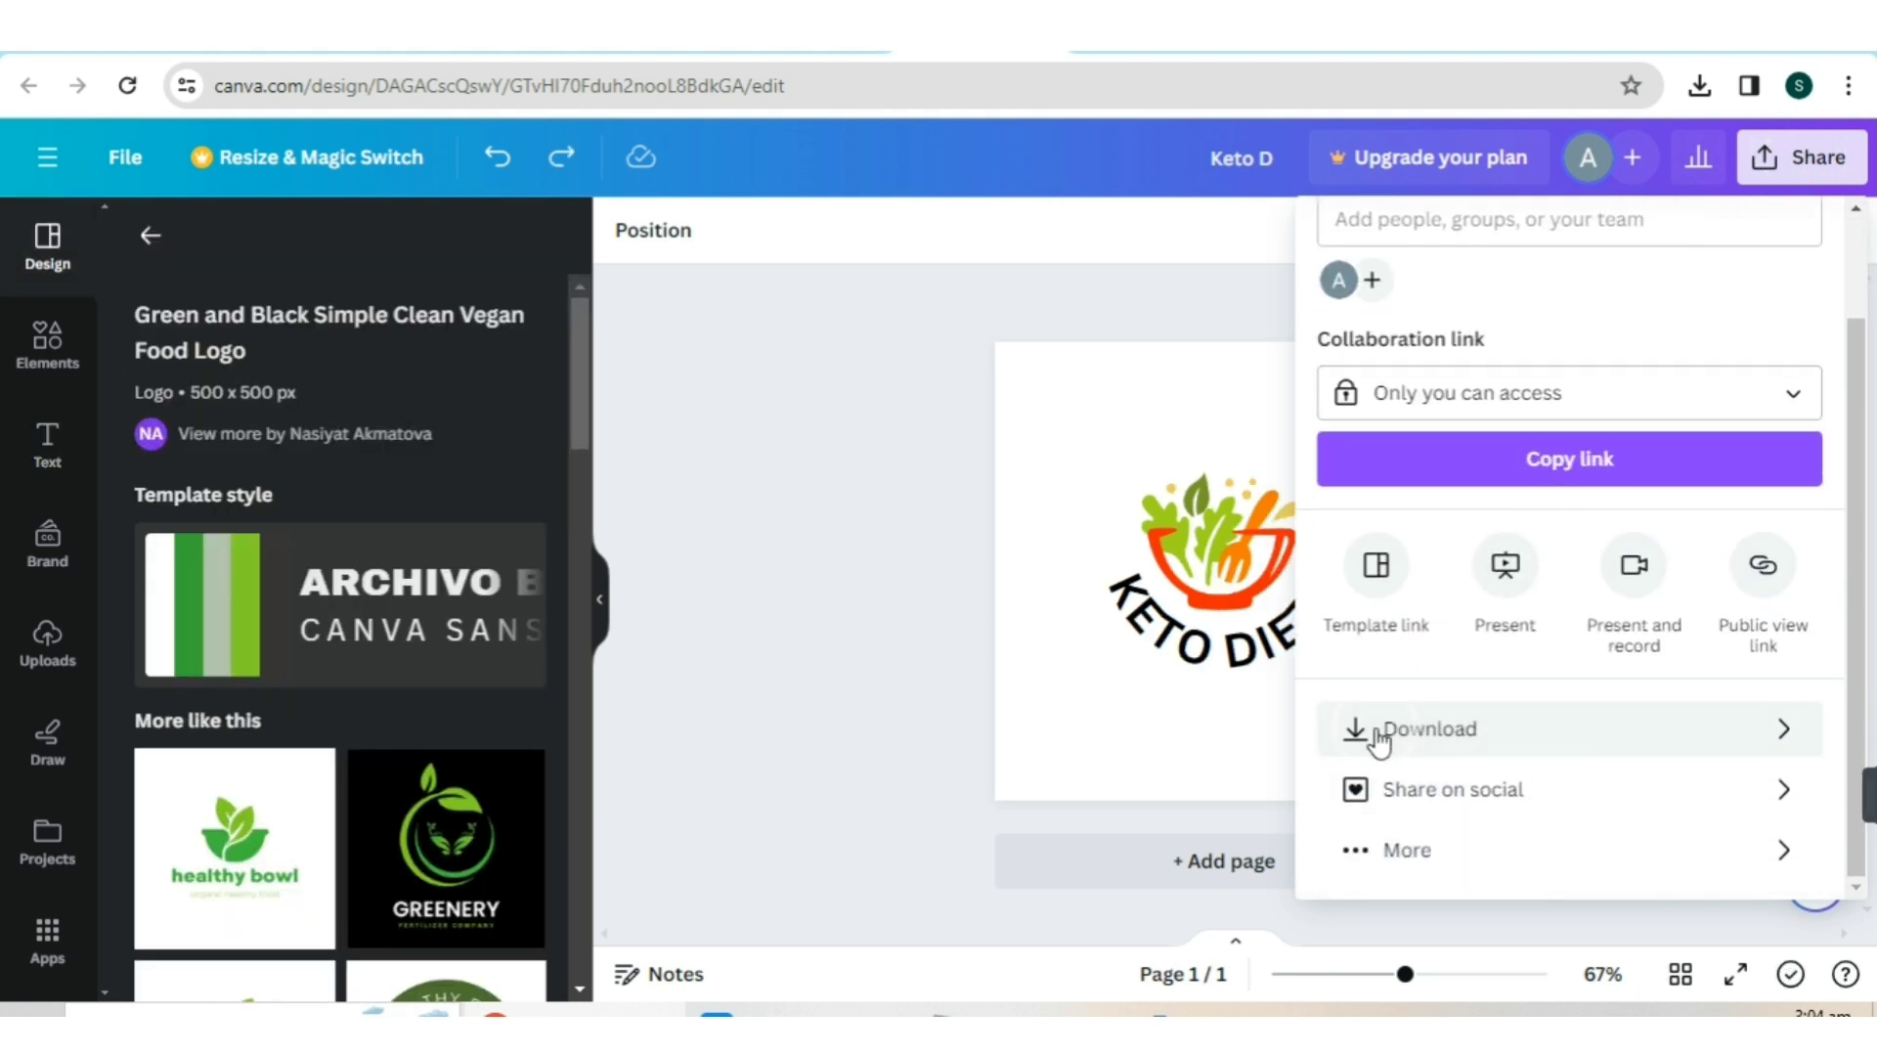
left_click(1447, 730)
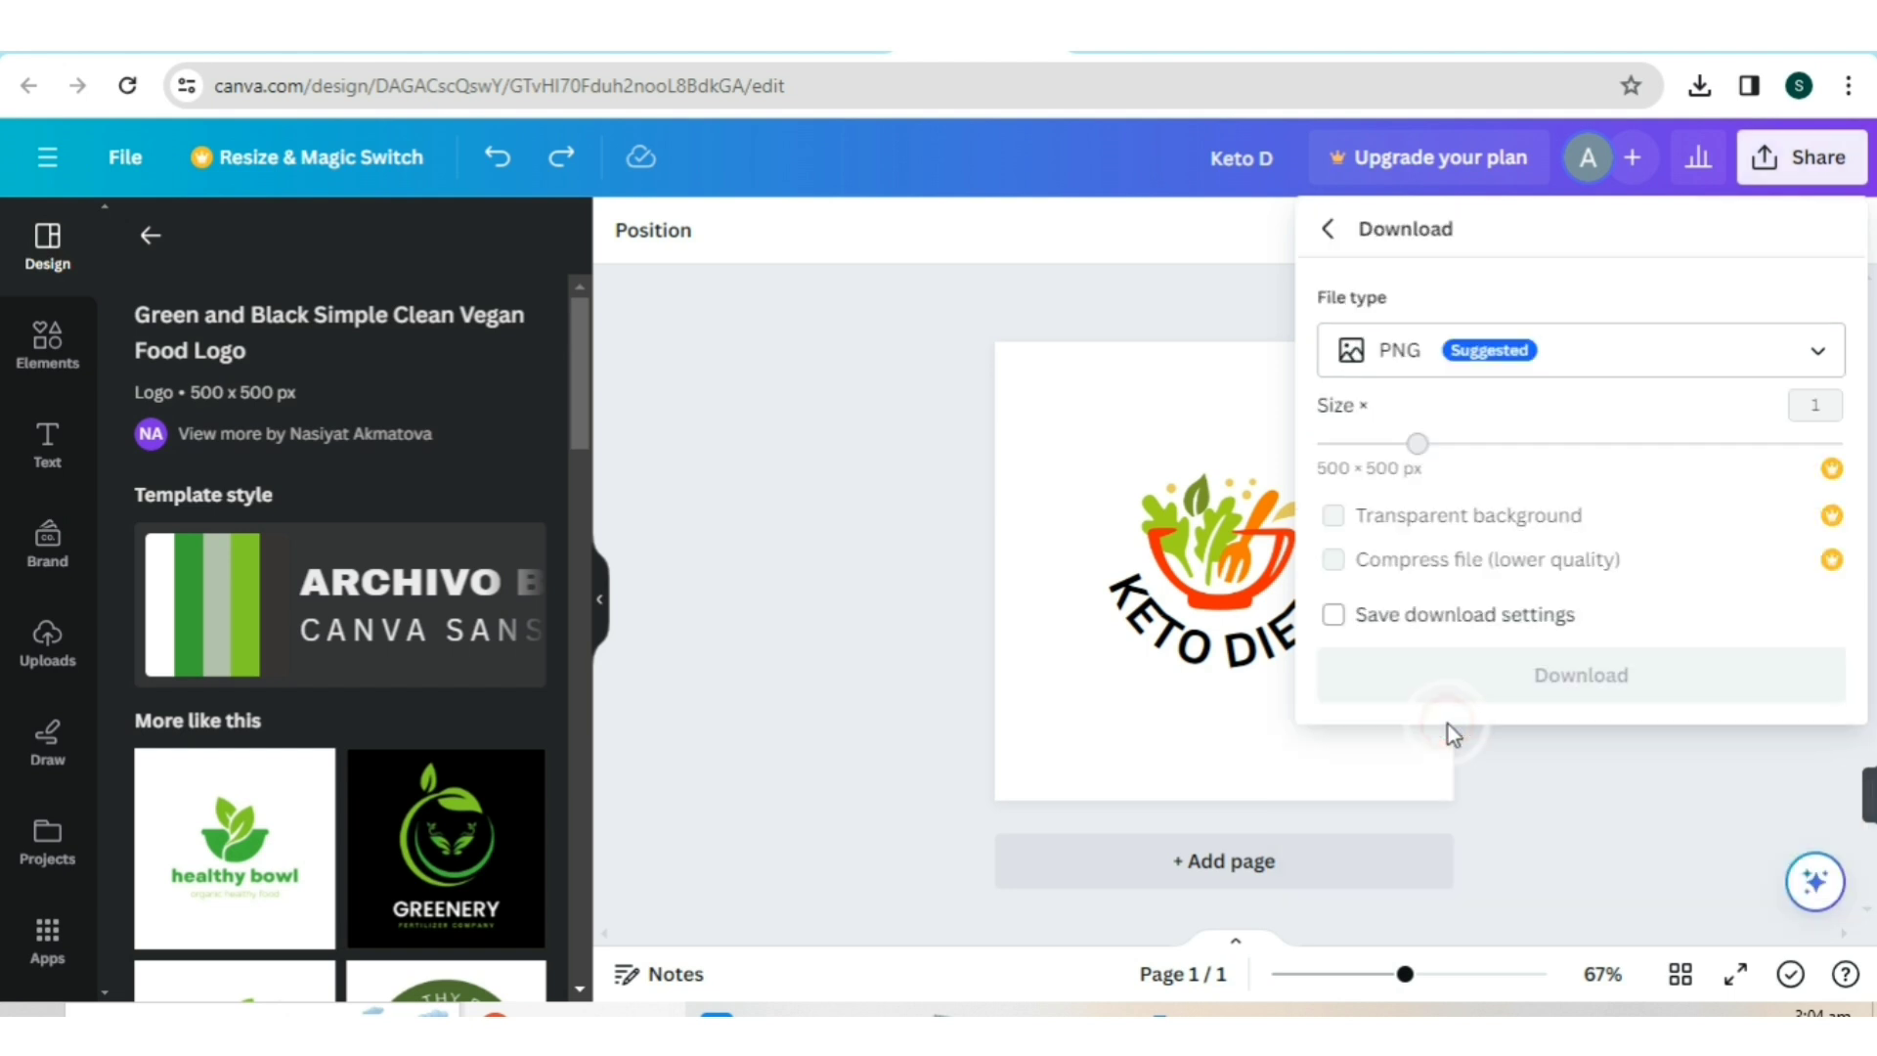
left_click(1571, 674)
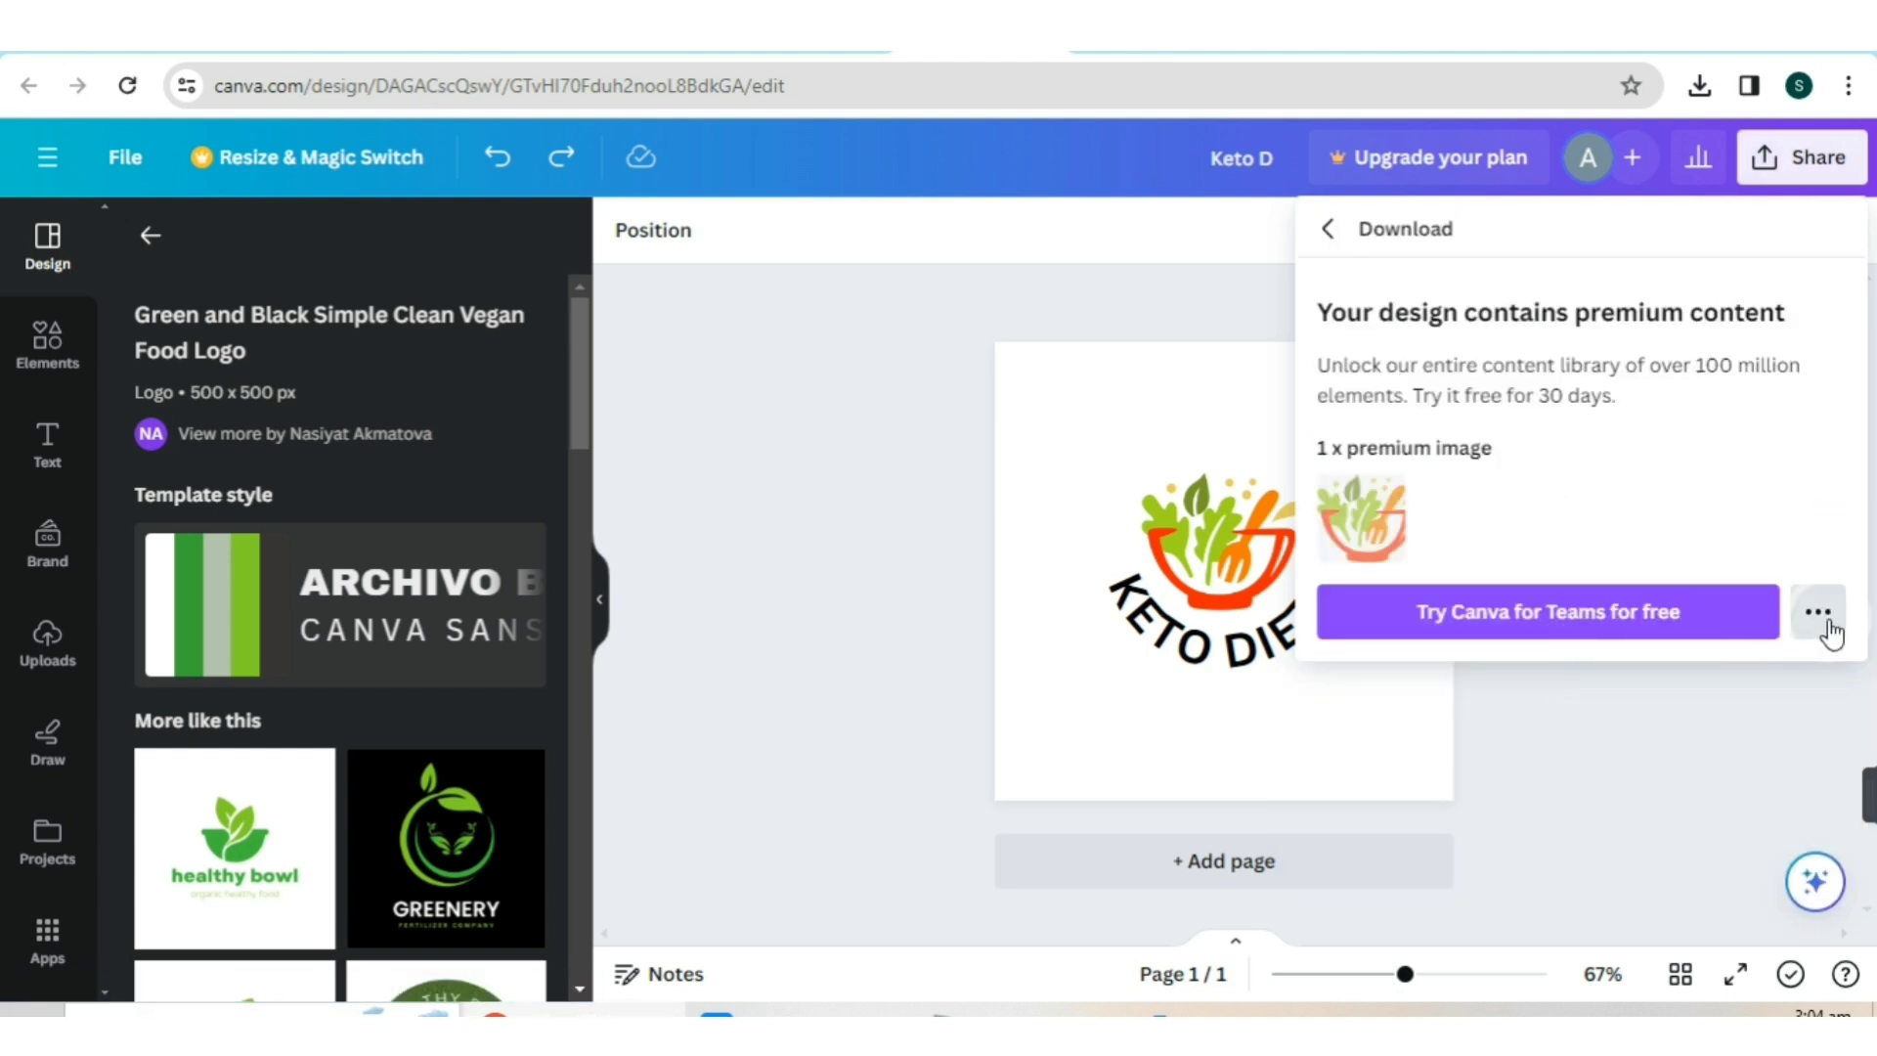
left_click(1825, 623)
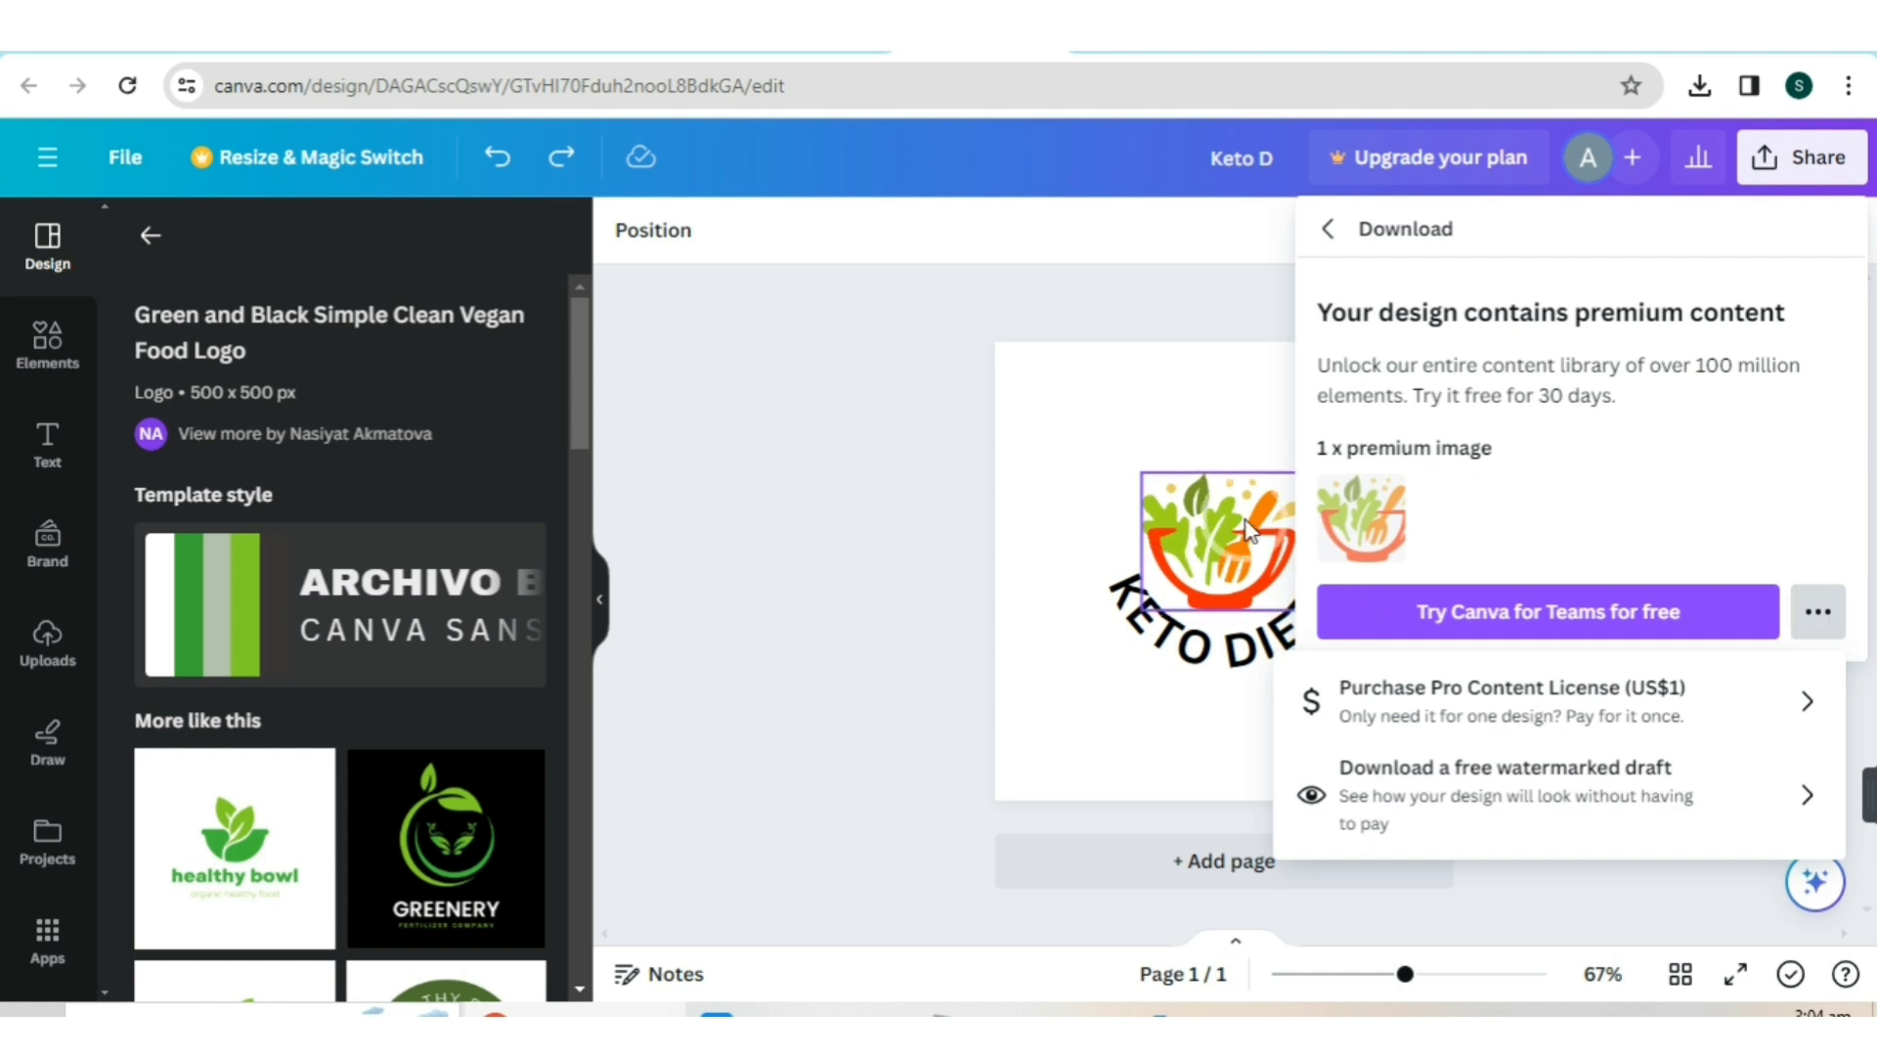
left_click(1450, 772)
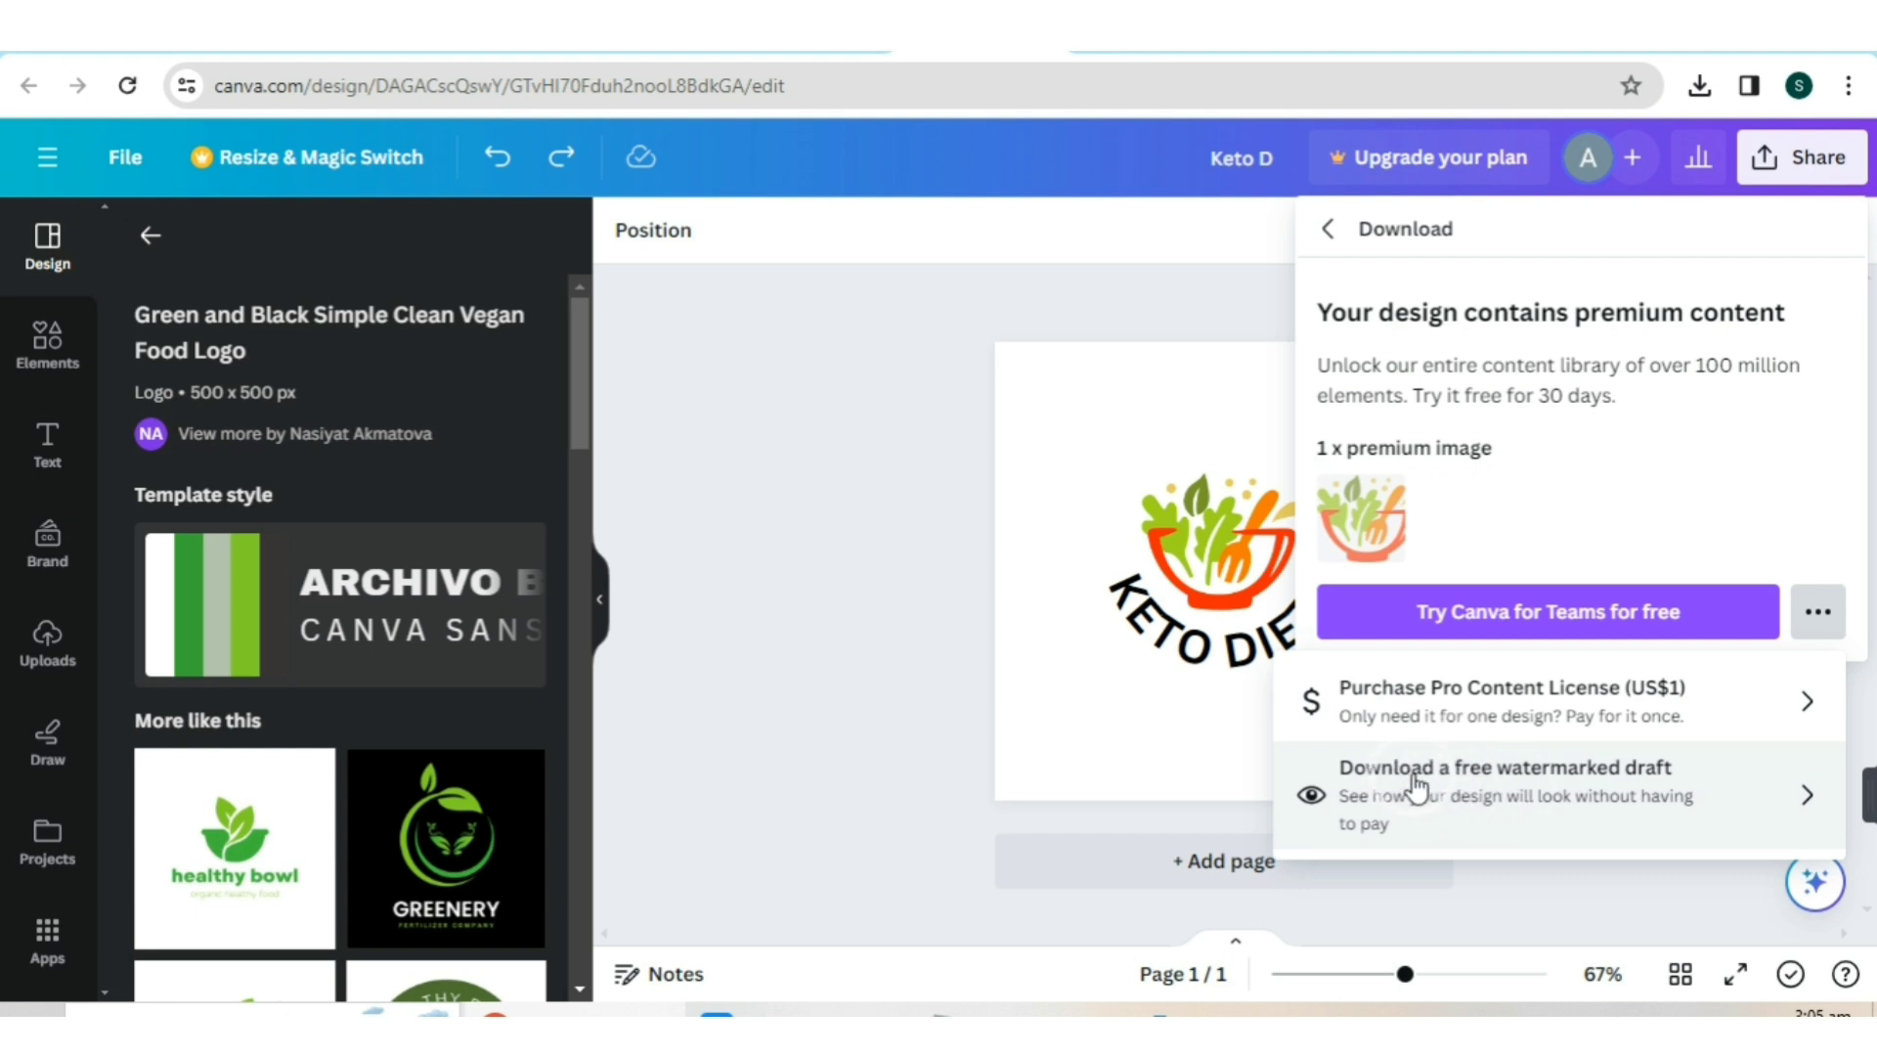
left_click(1469, 780)
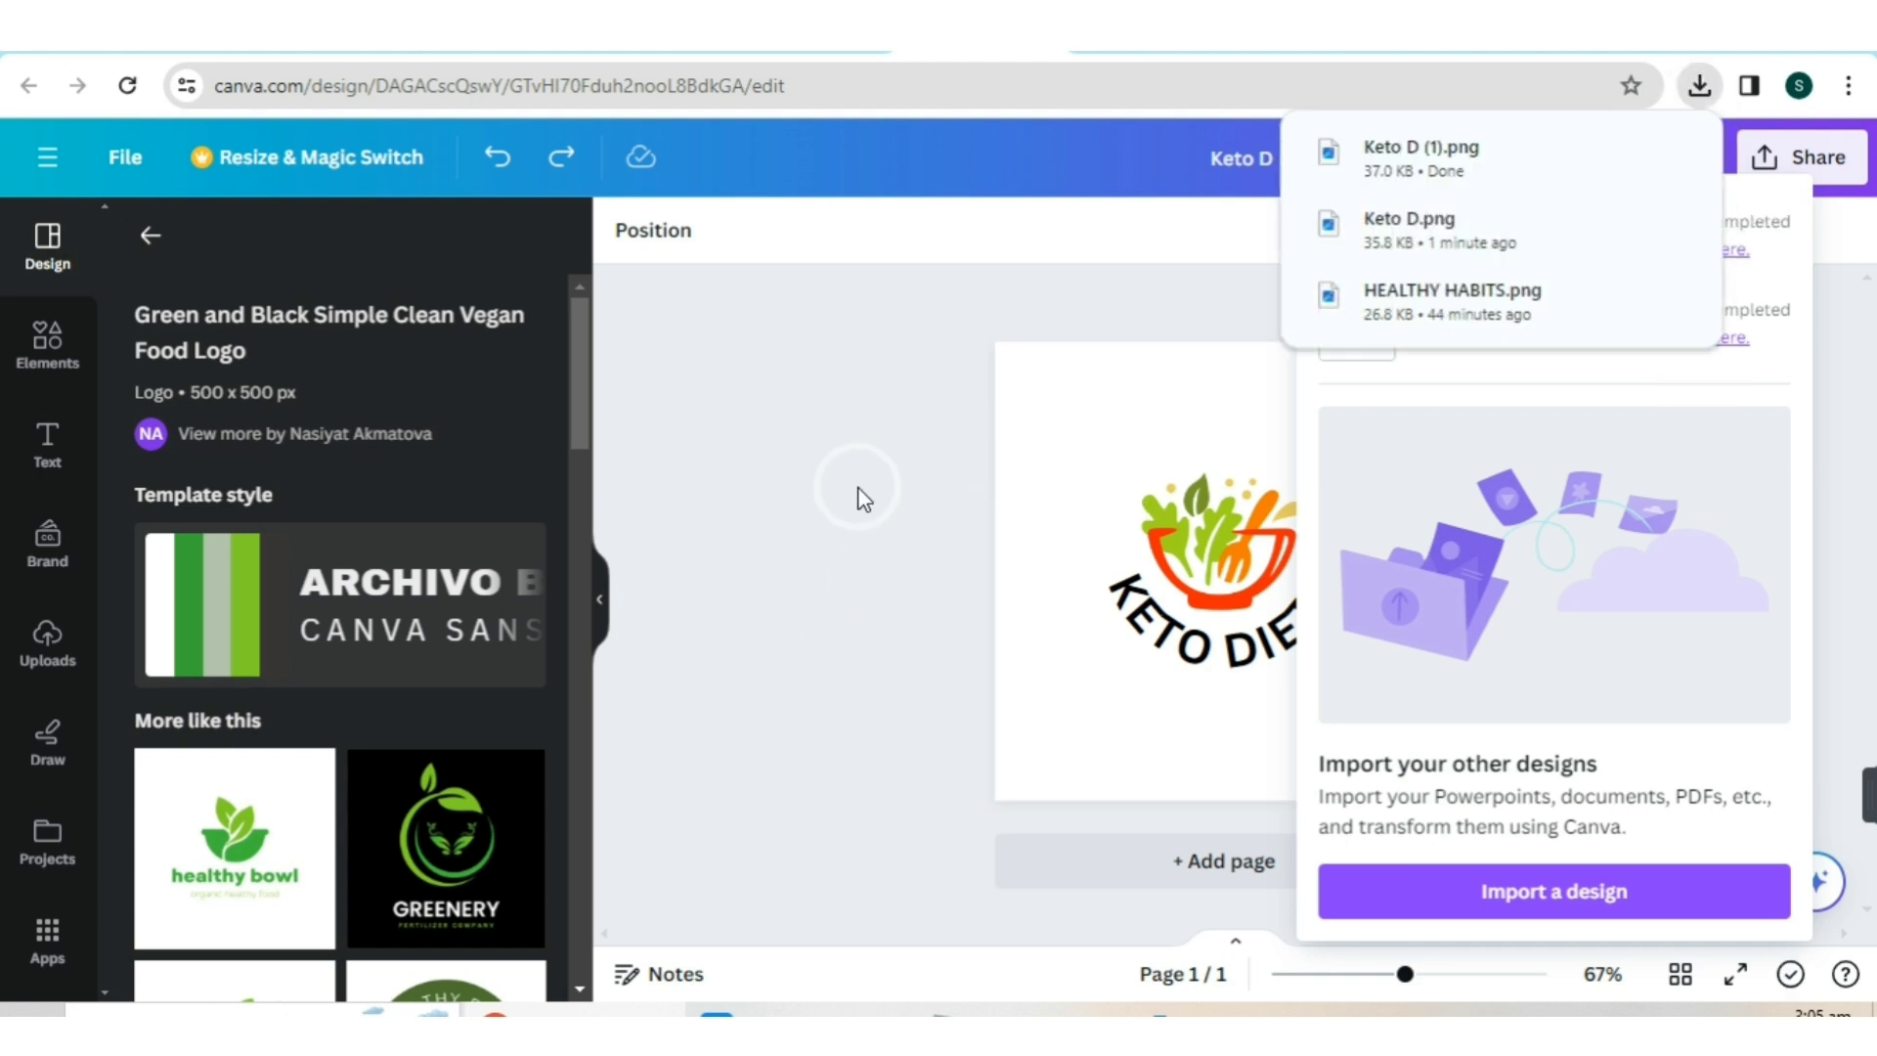
left_click(817, 503)
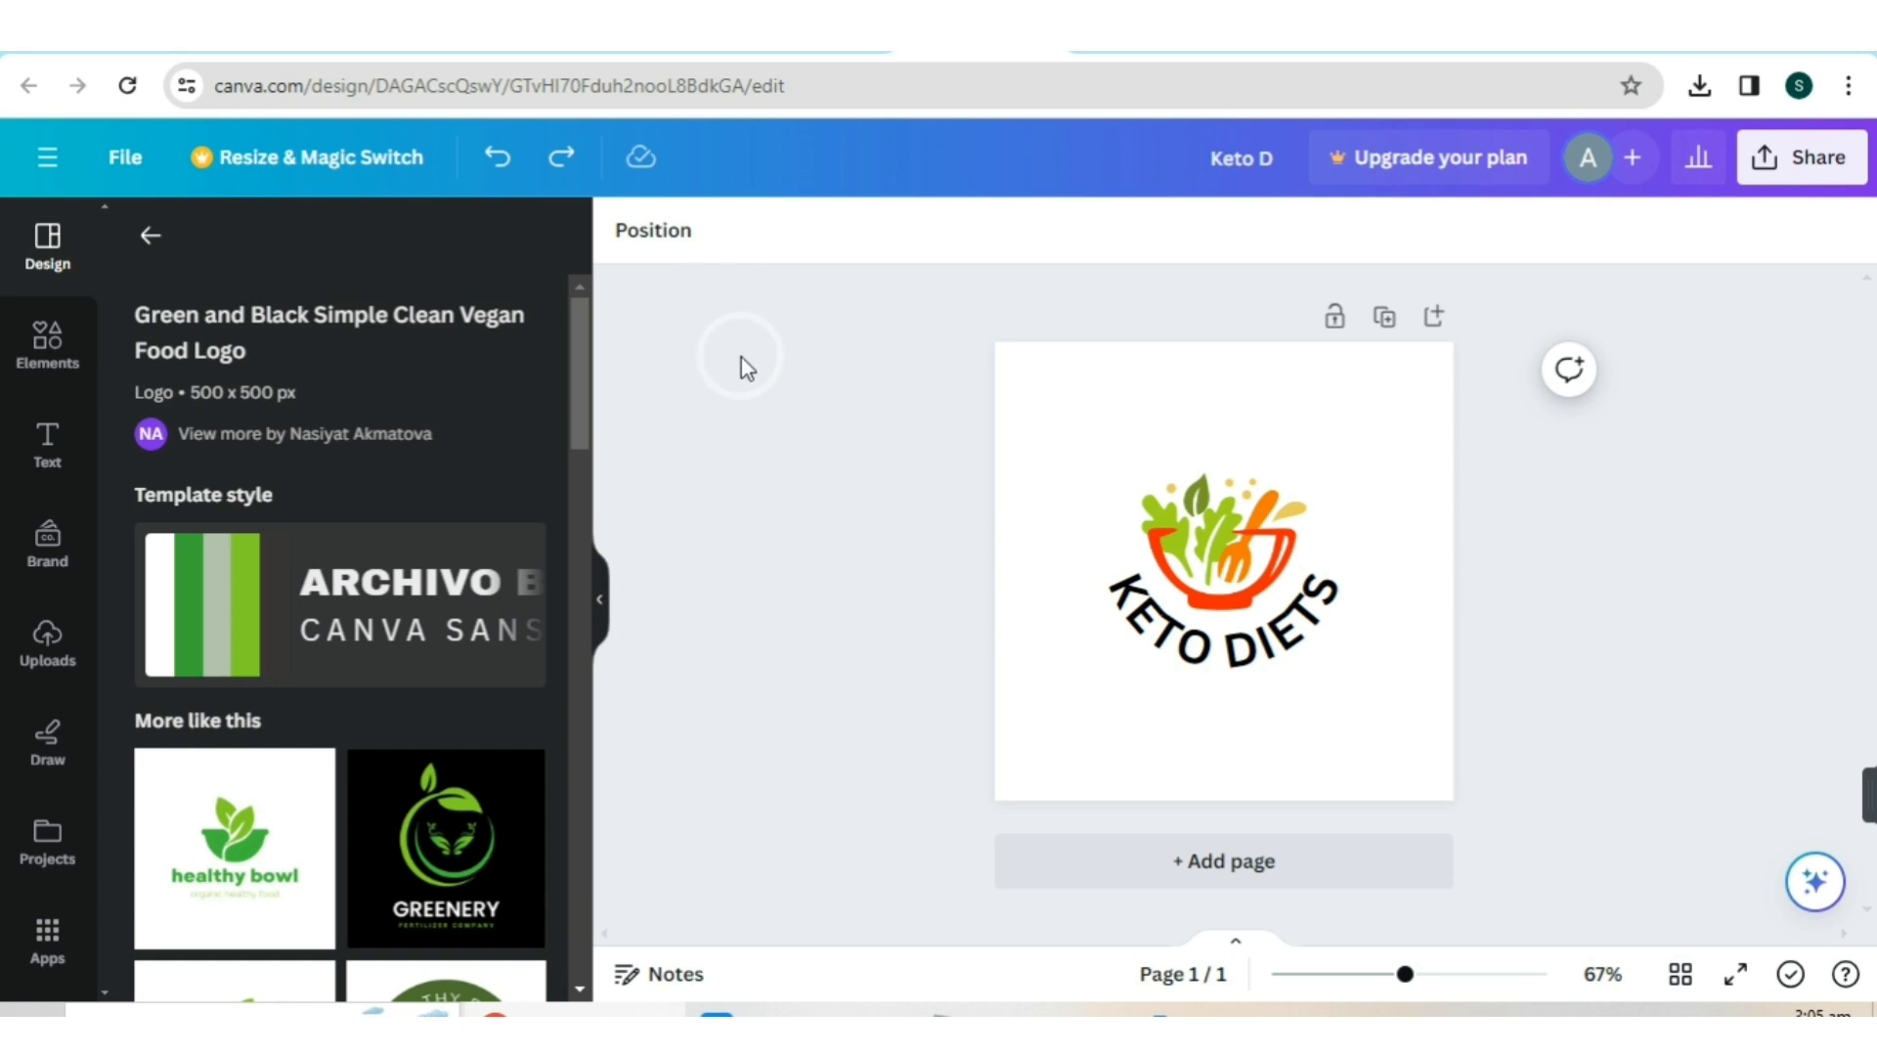
- Switch to the Pinterest profile settings and change the profile photo to the Keto D (1) image from Downloads
left_click(645, 49)
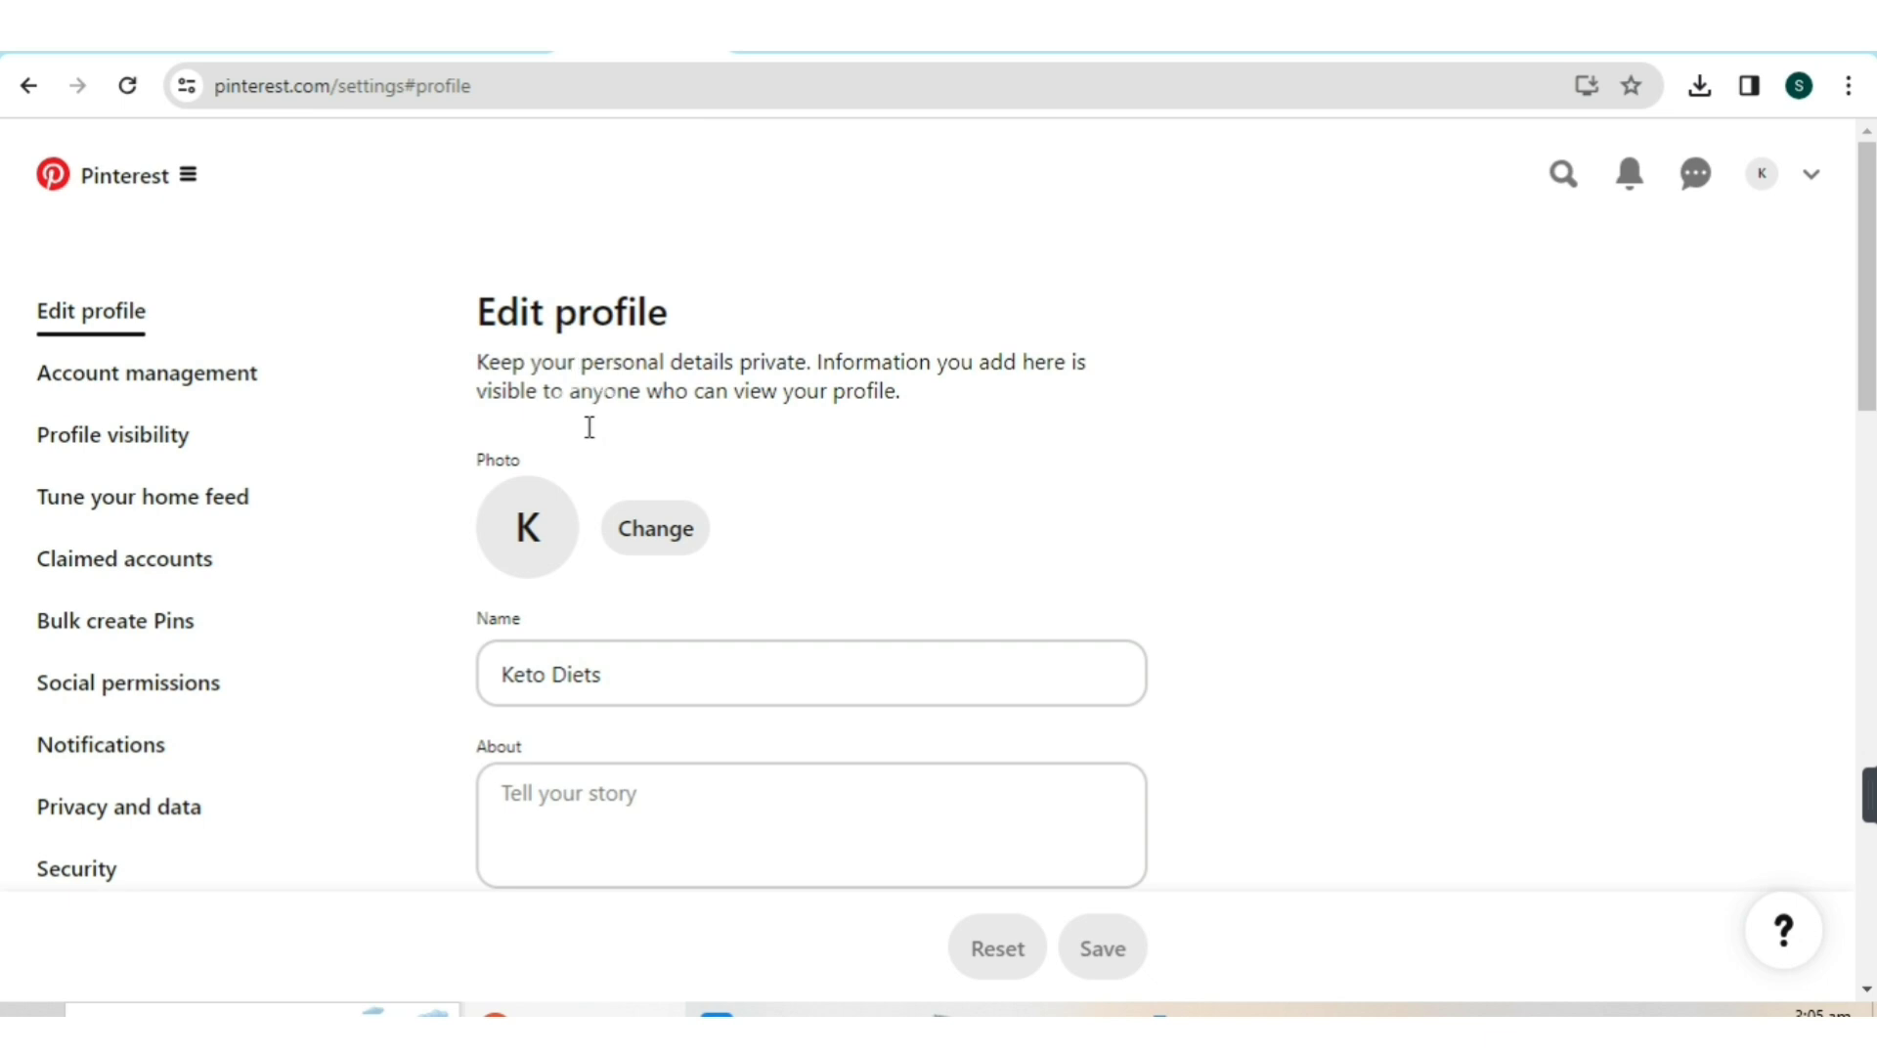
left_click(671, 541)
left_click(907, 614)
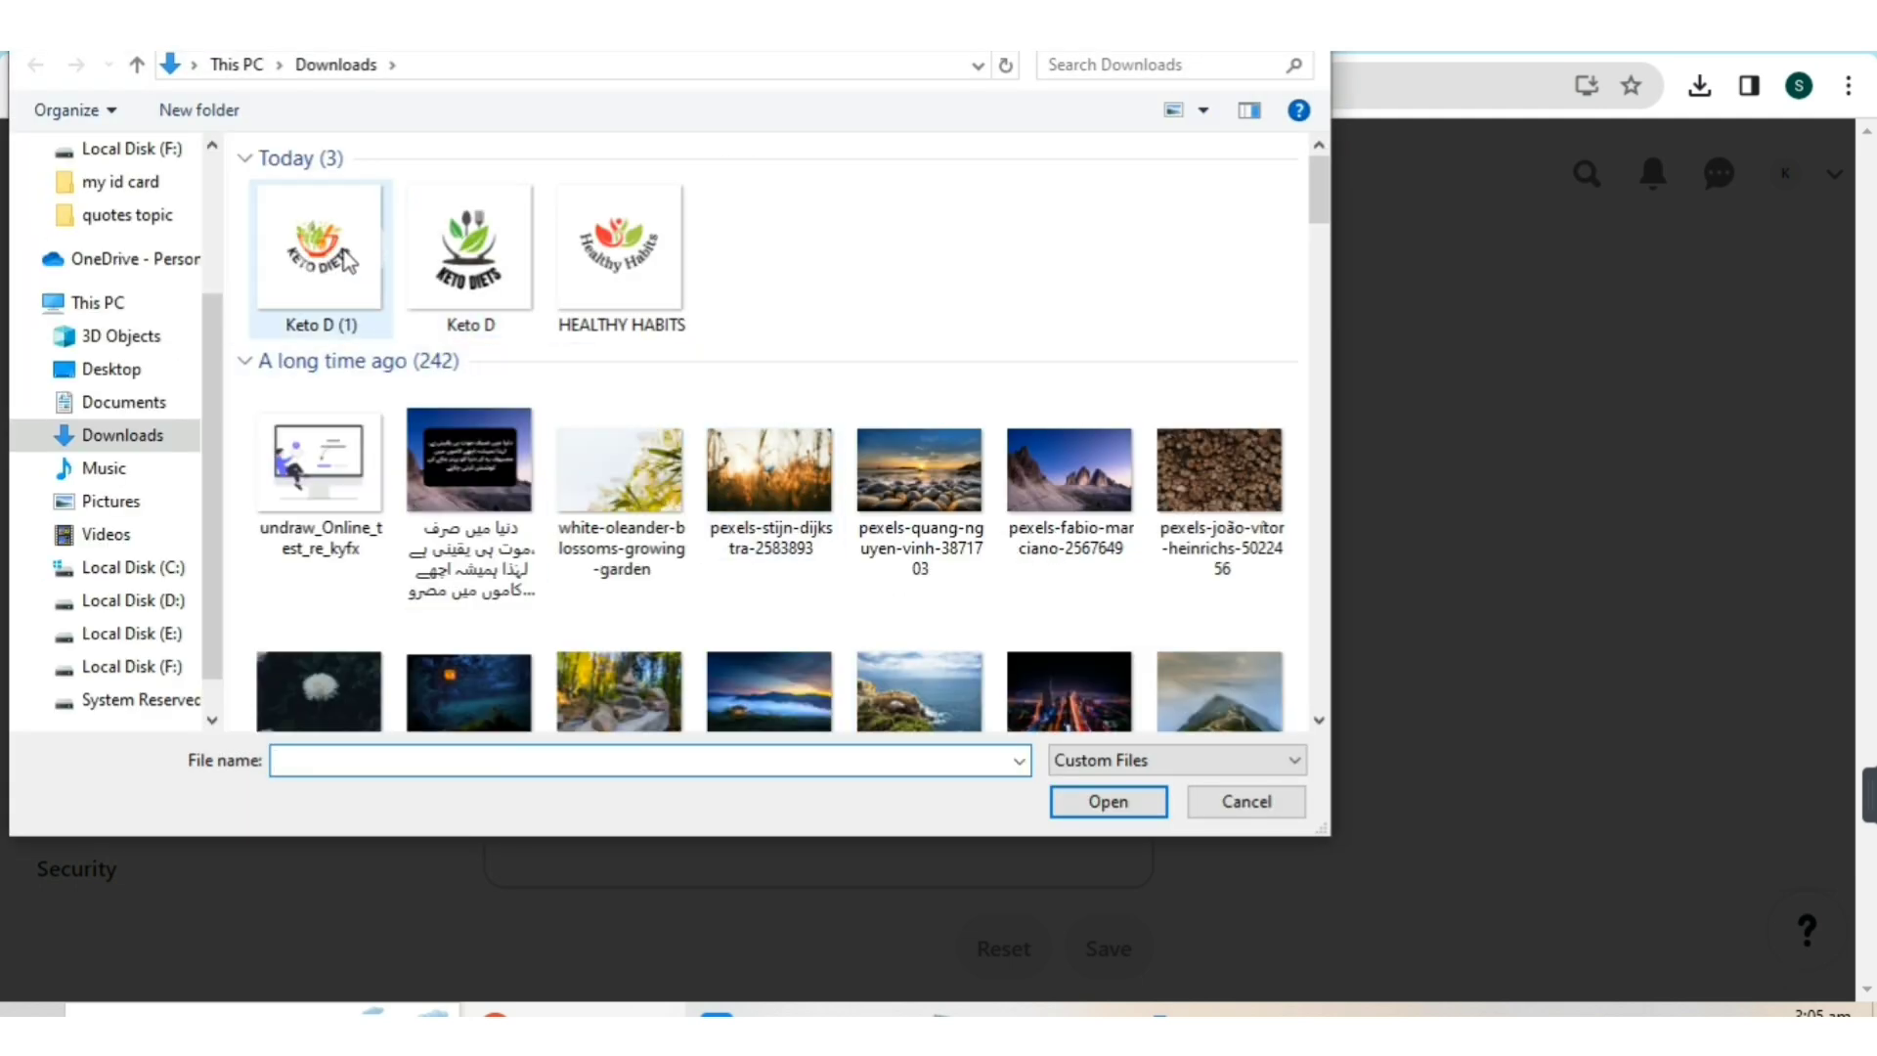
double_click(344, 260)
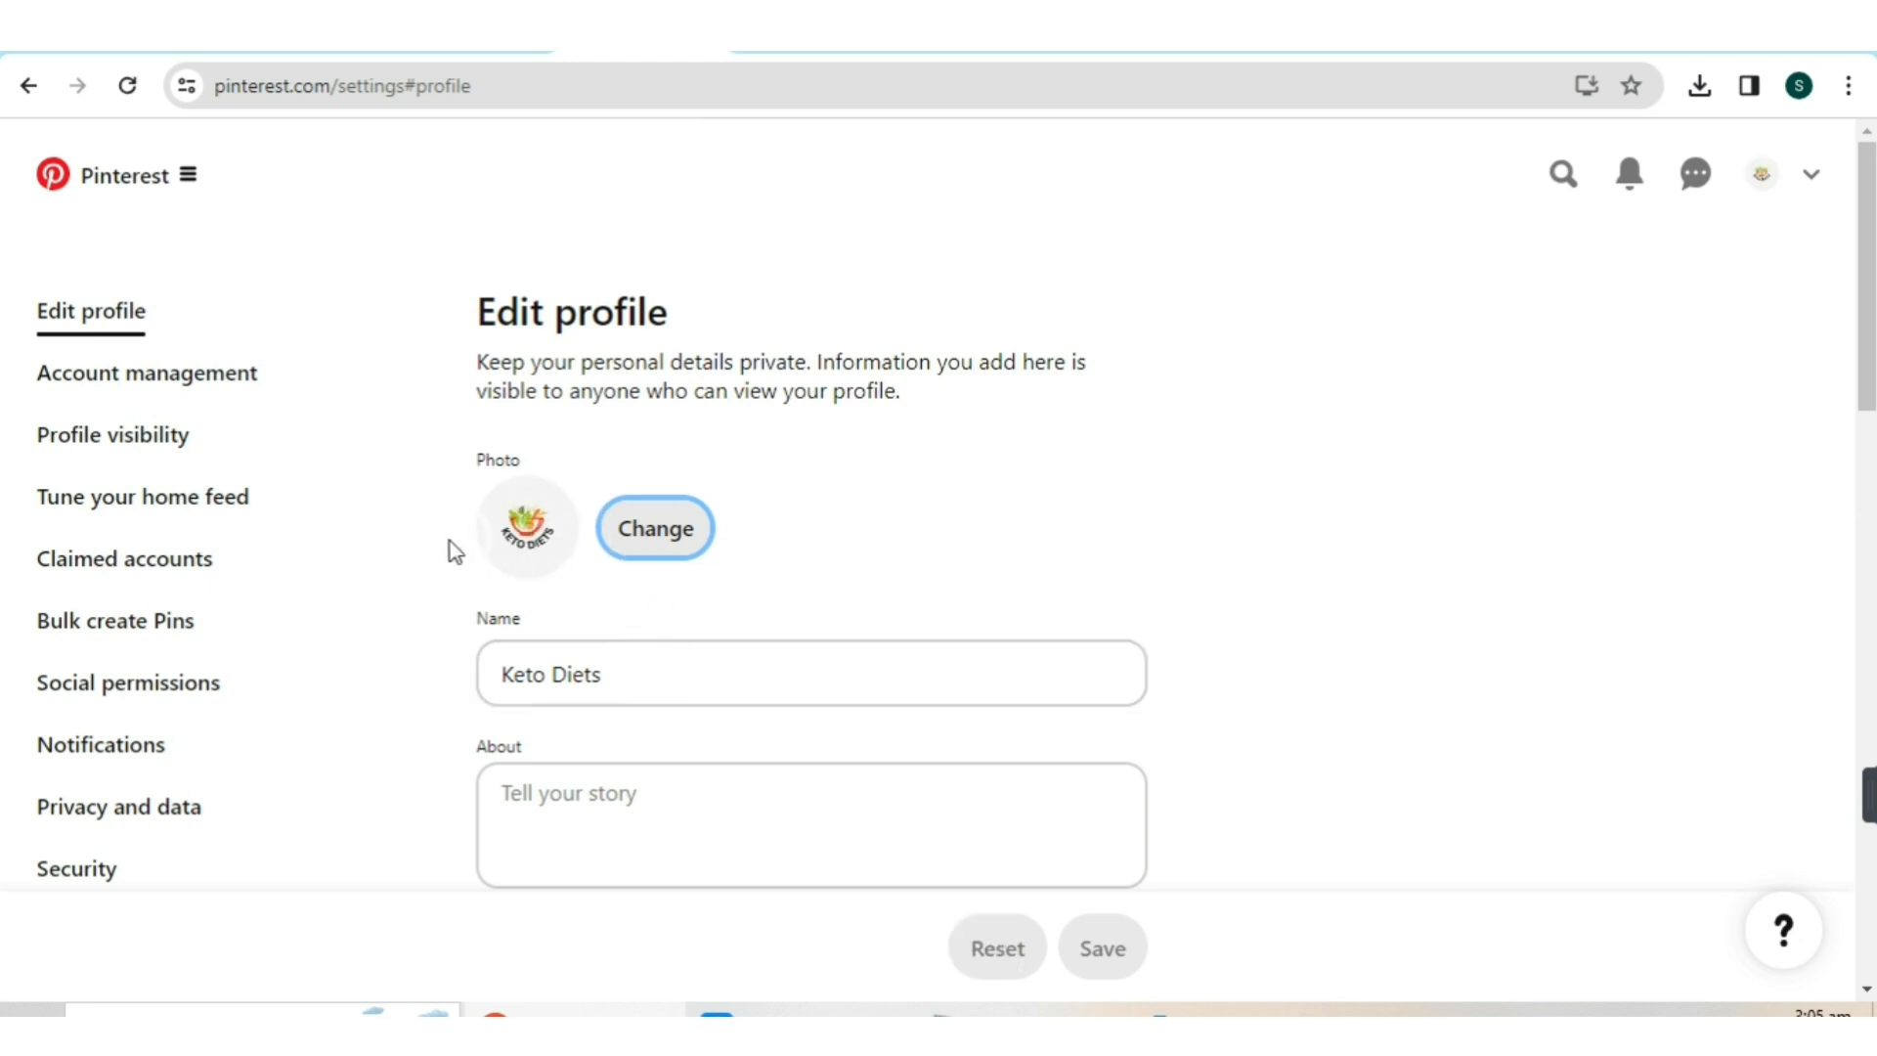
- Switch to ChatGPT and ask it to write a short description for a Pinterest account on the topic keto diets
scroll(893, 525, "down", 3)
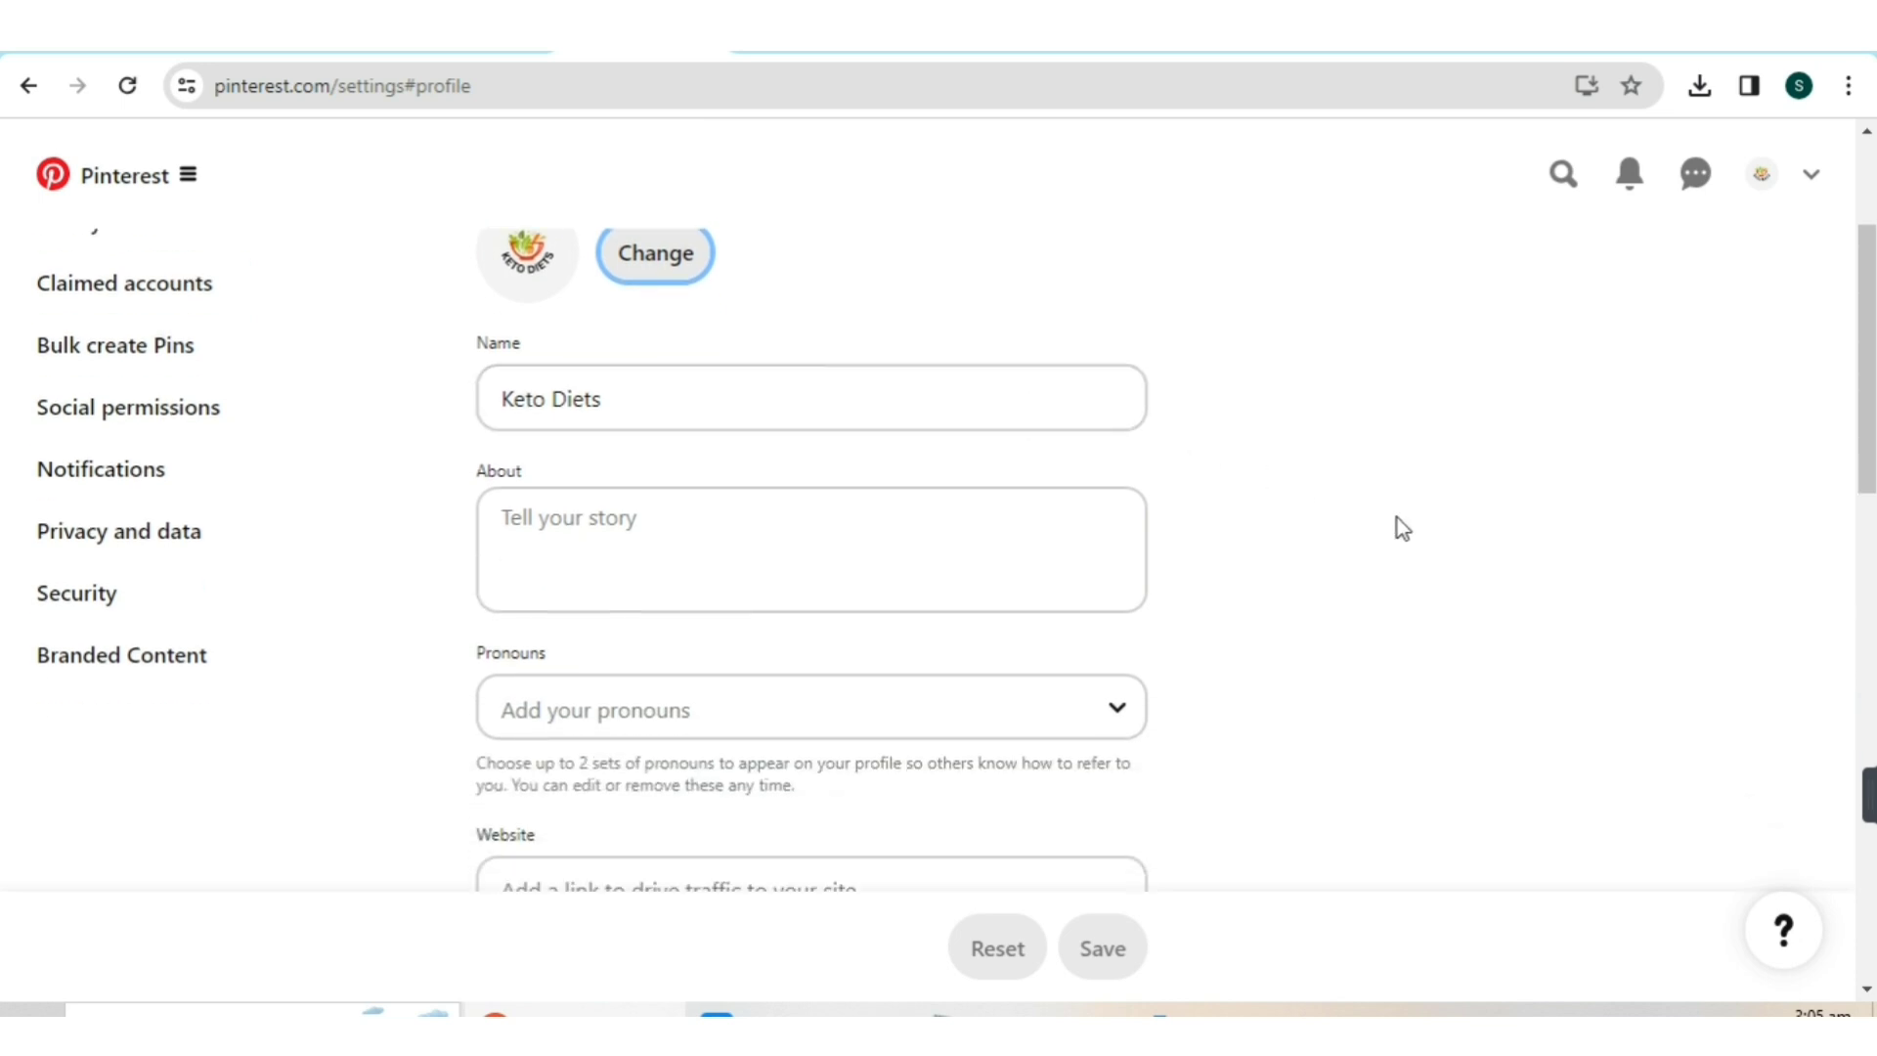
left_click(565, 517)
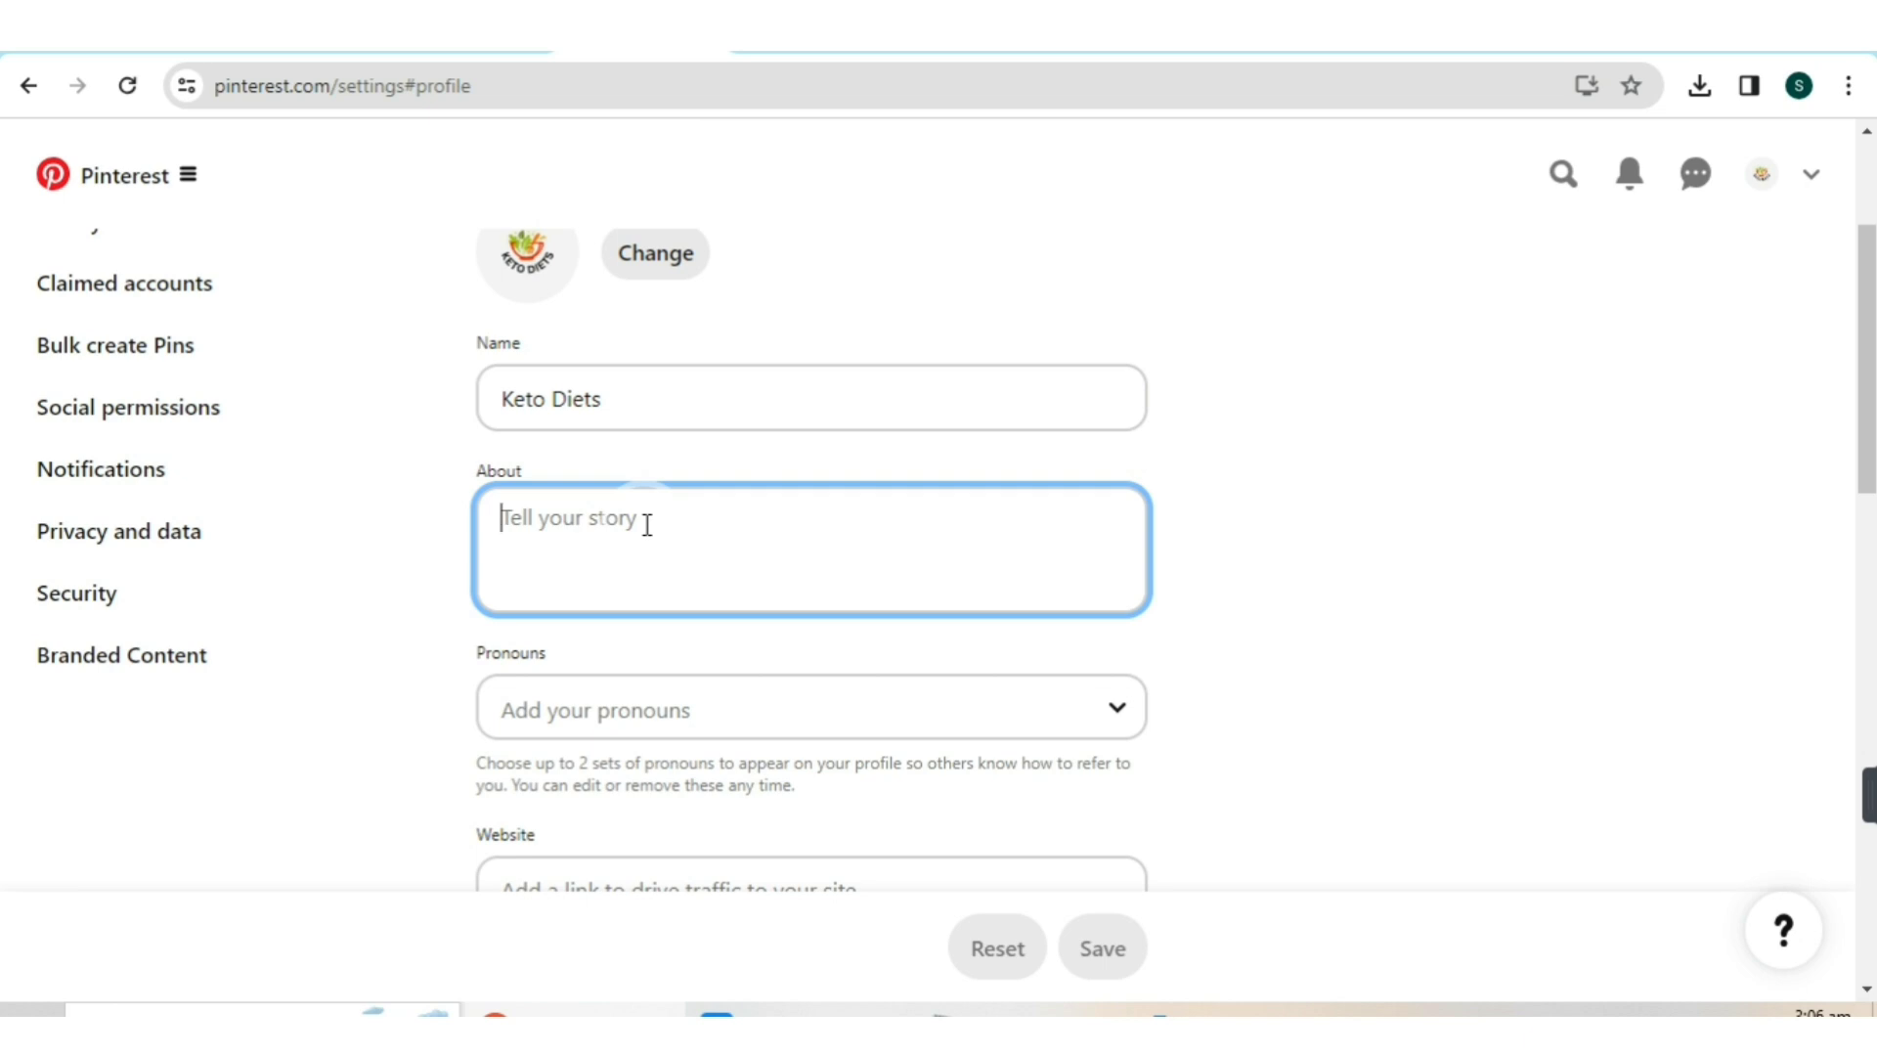
left_click(1461, 50)
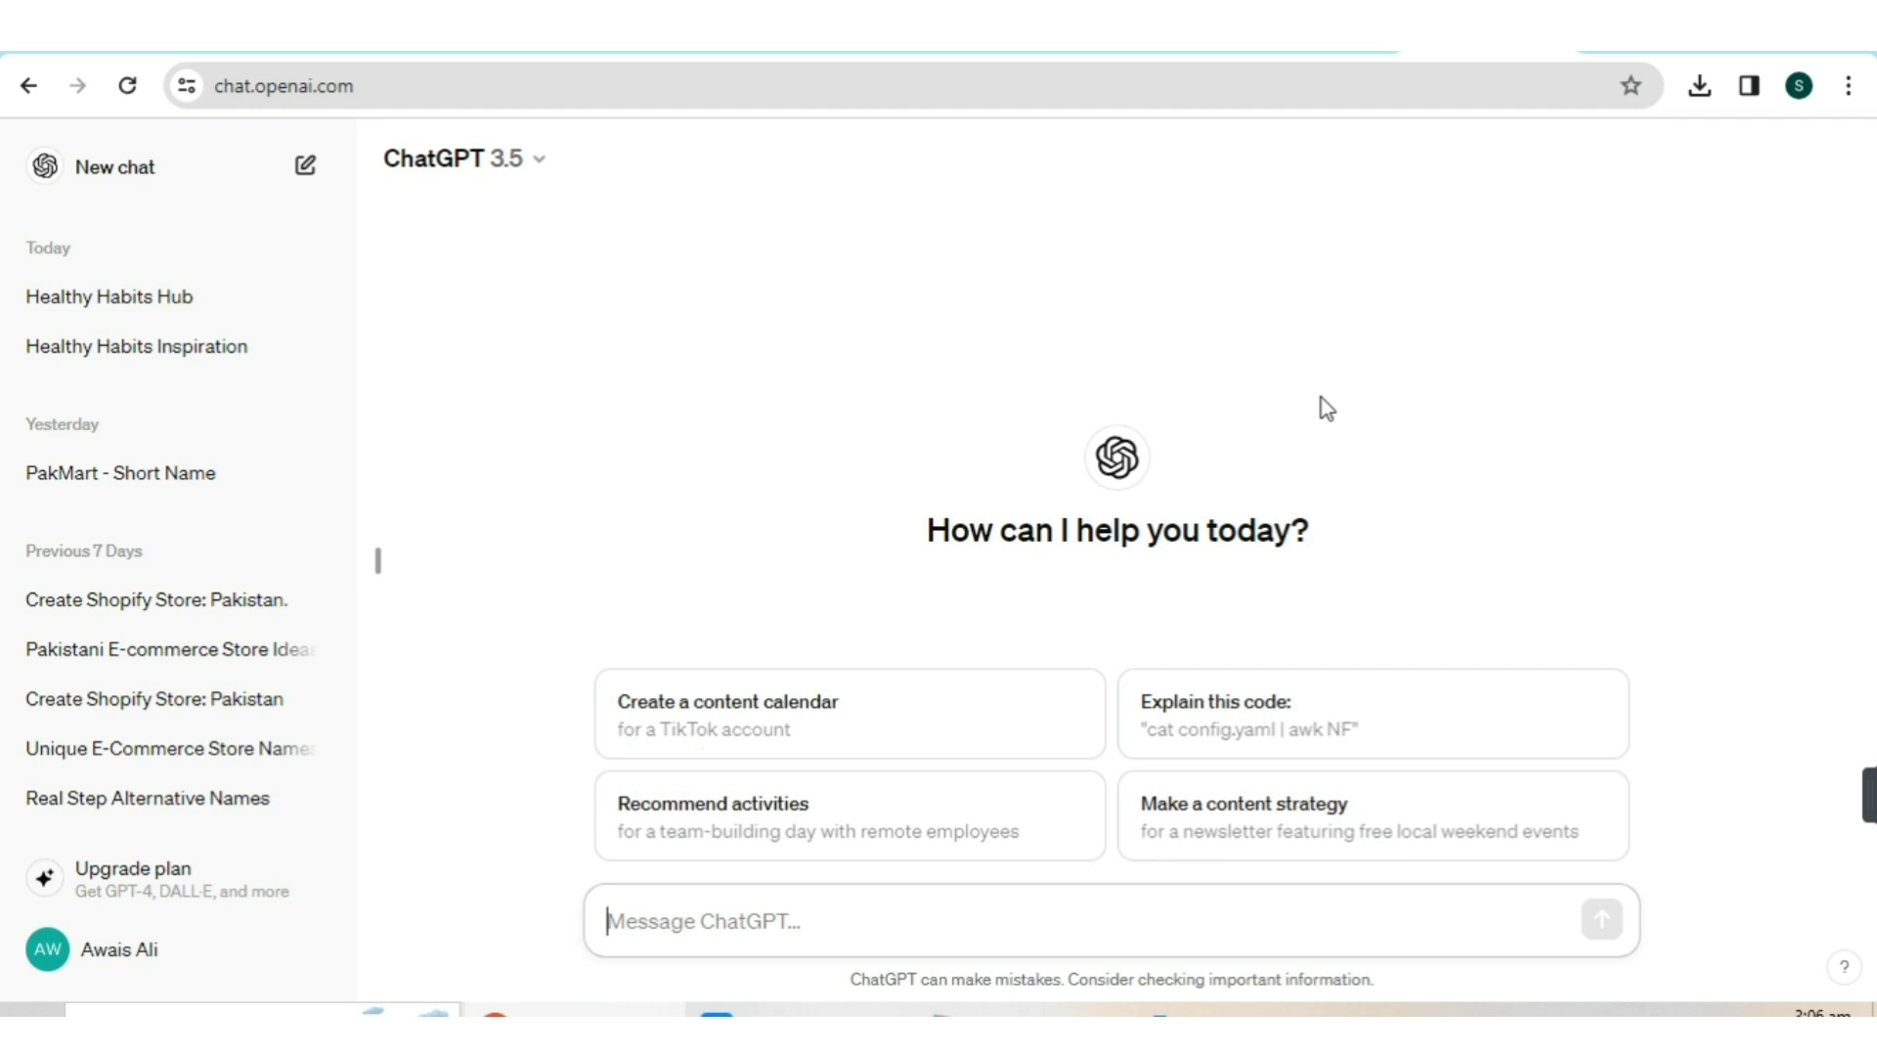
left_click(754, 928)
type("i am creating pinterest account on topic keto diets. please write a short description for my account")
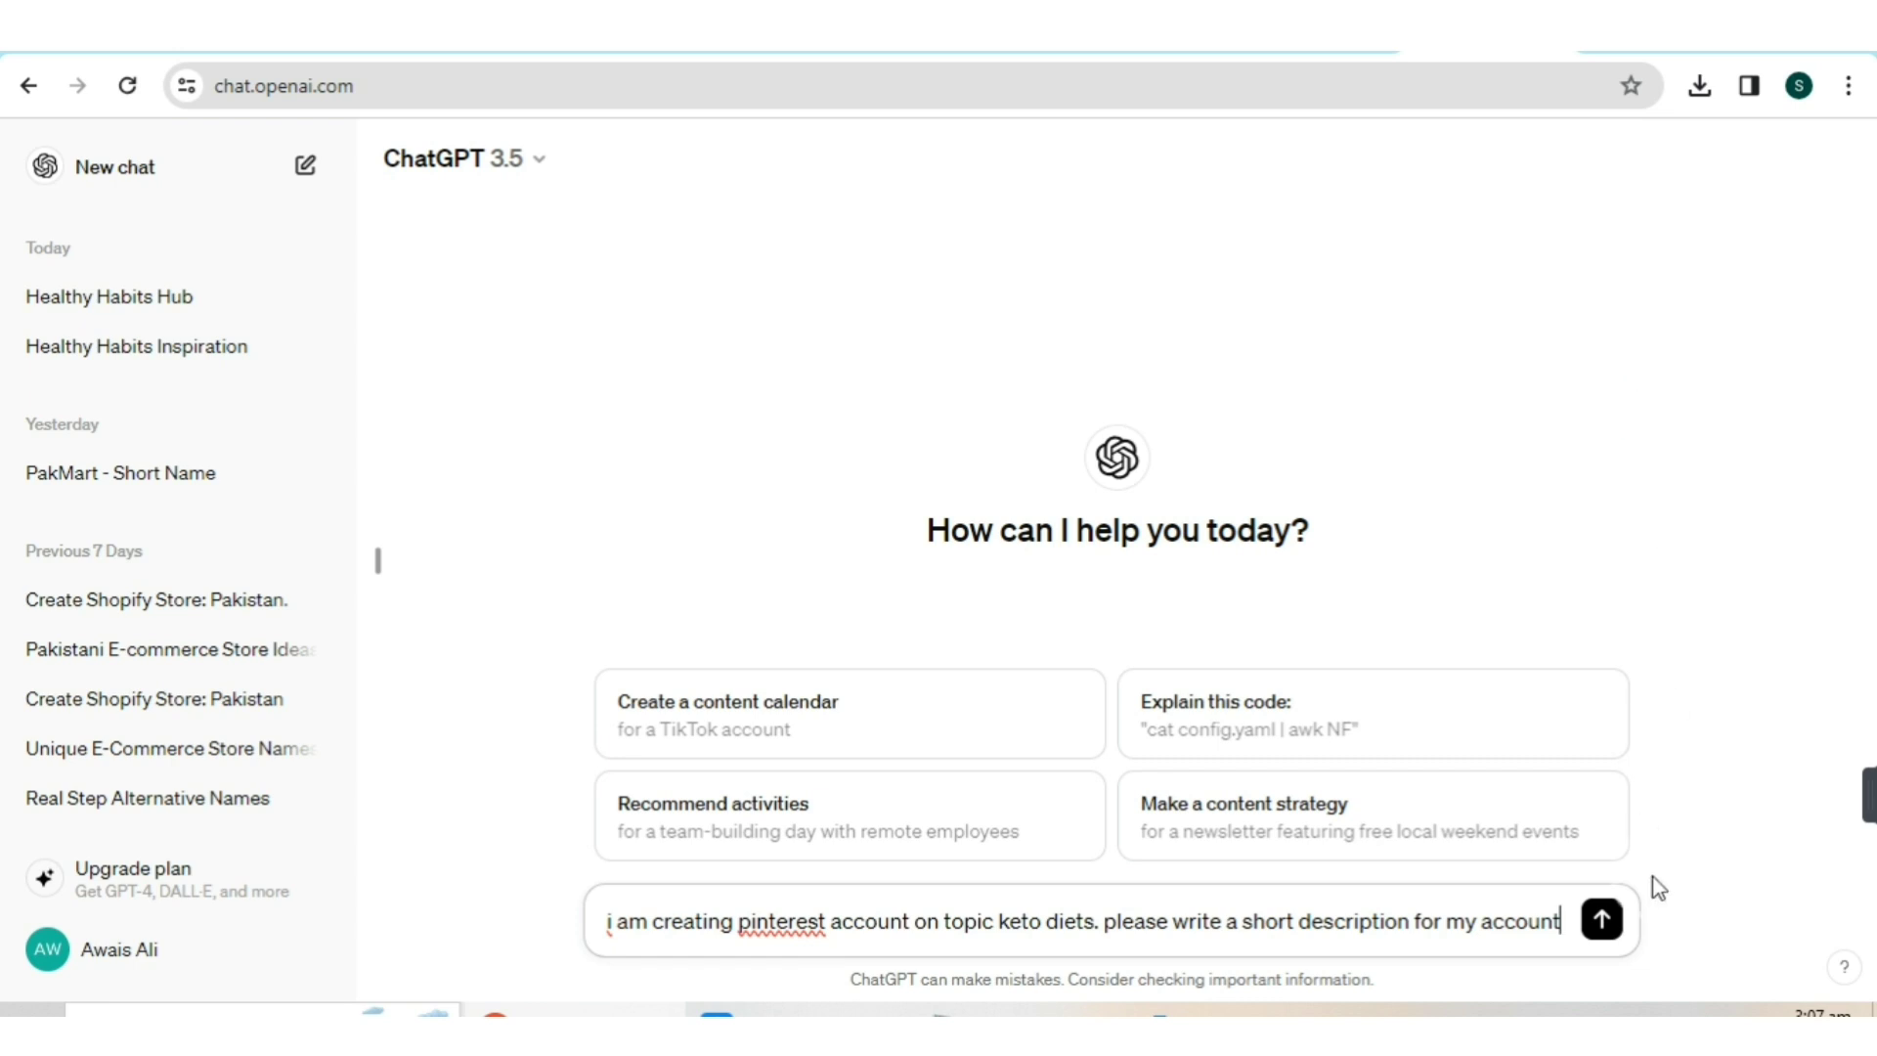
key("Return")
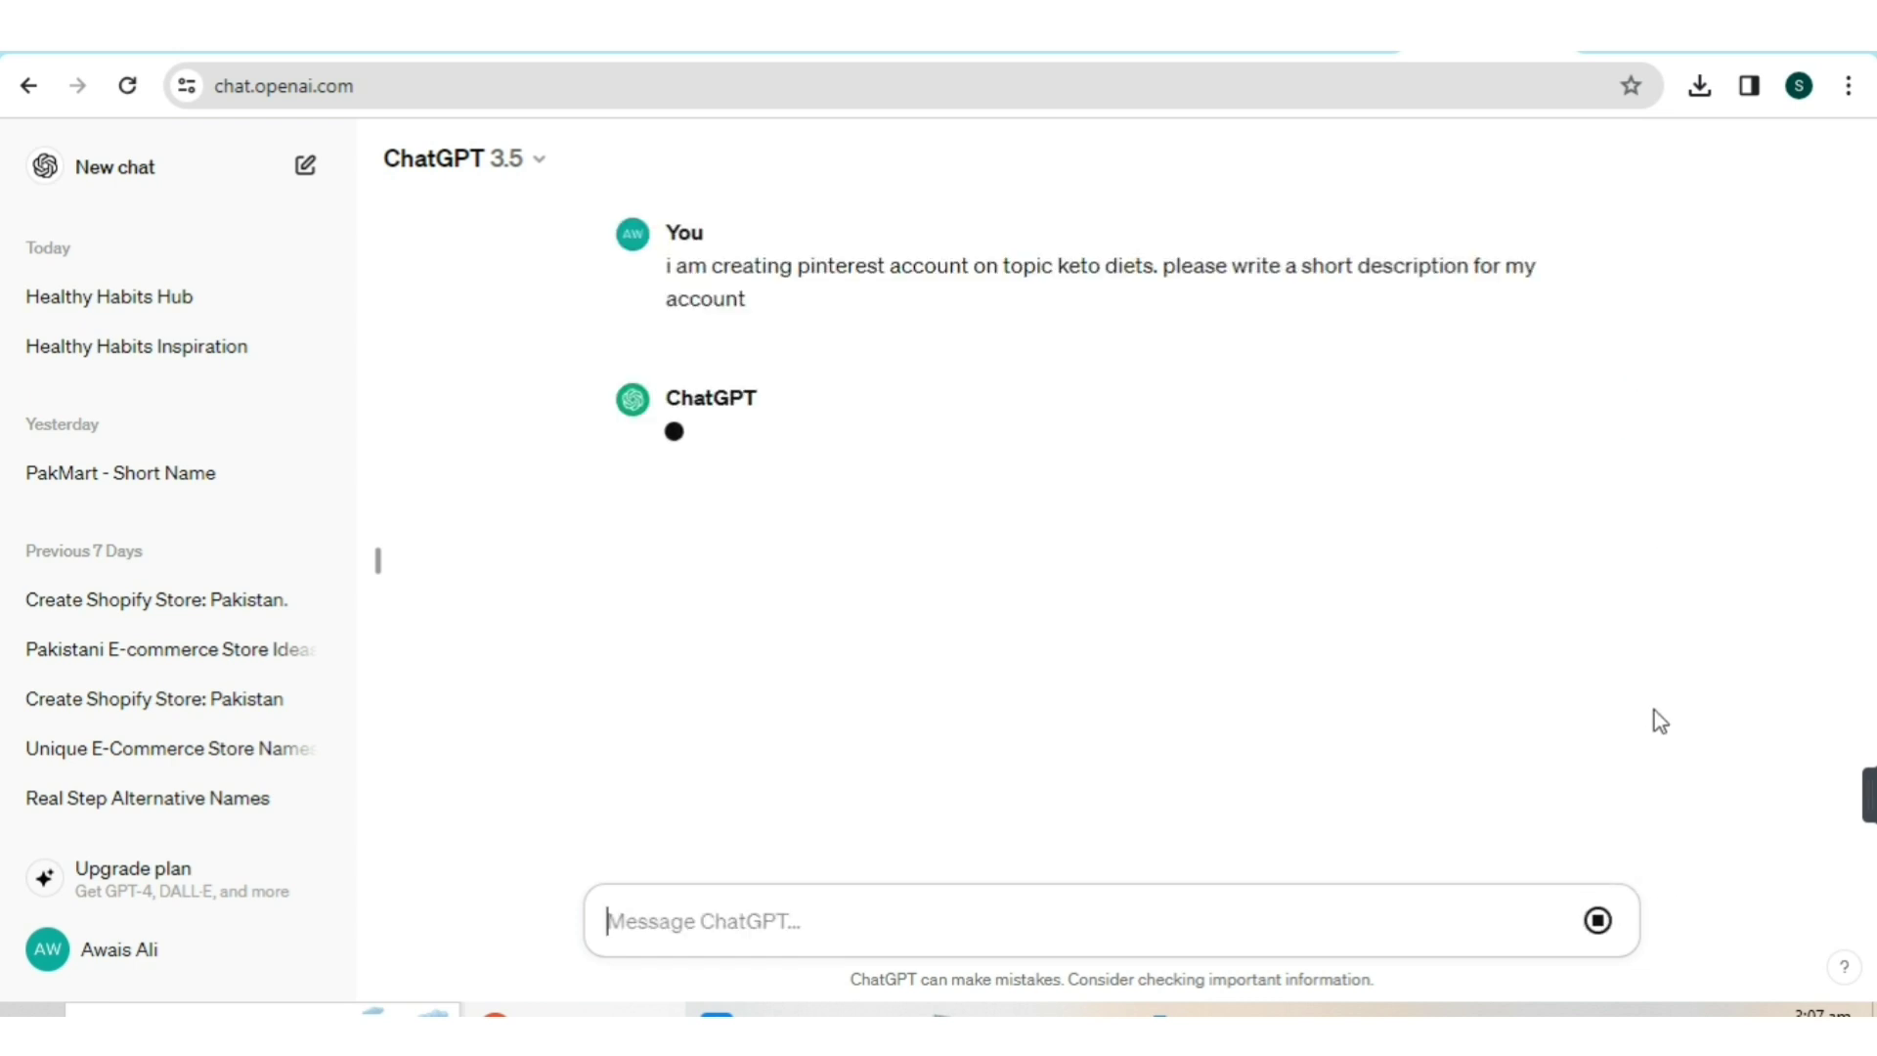
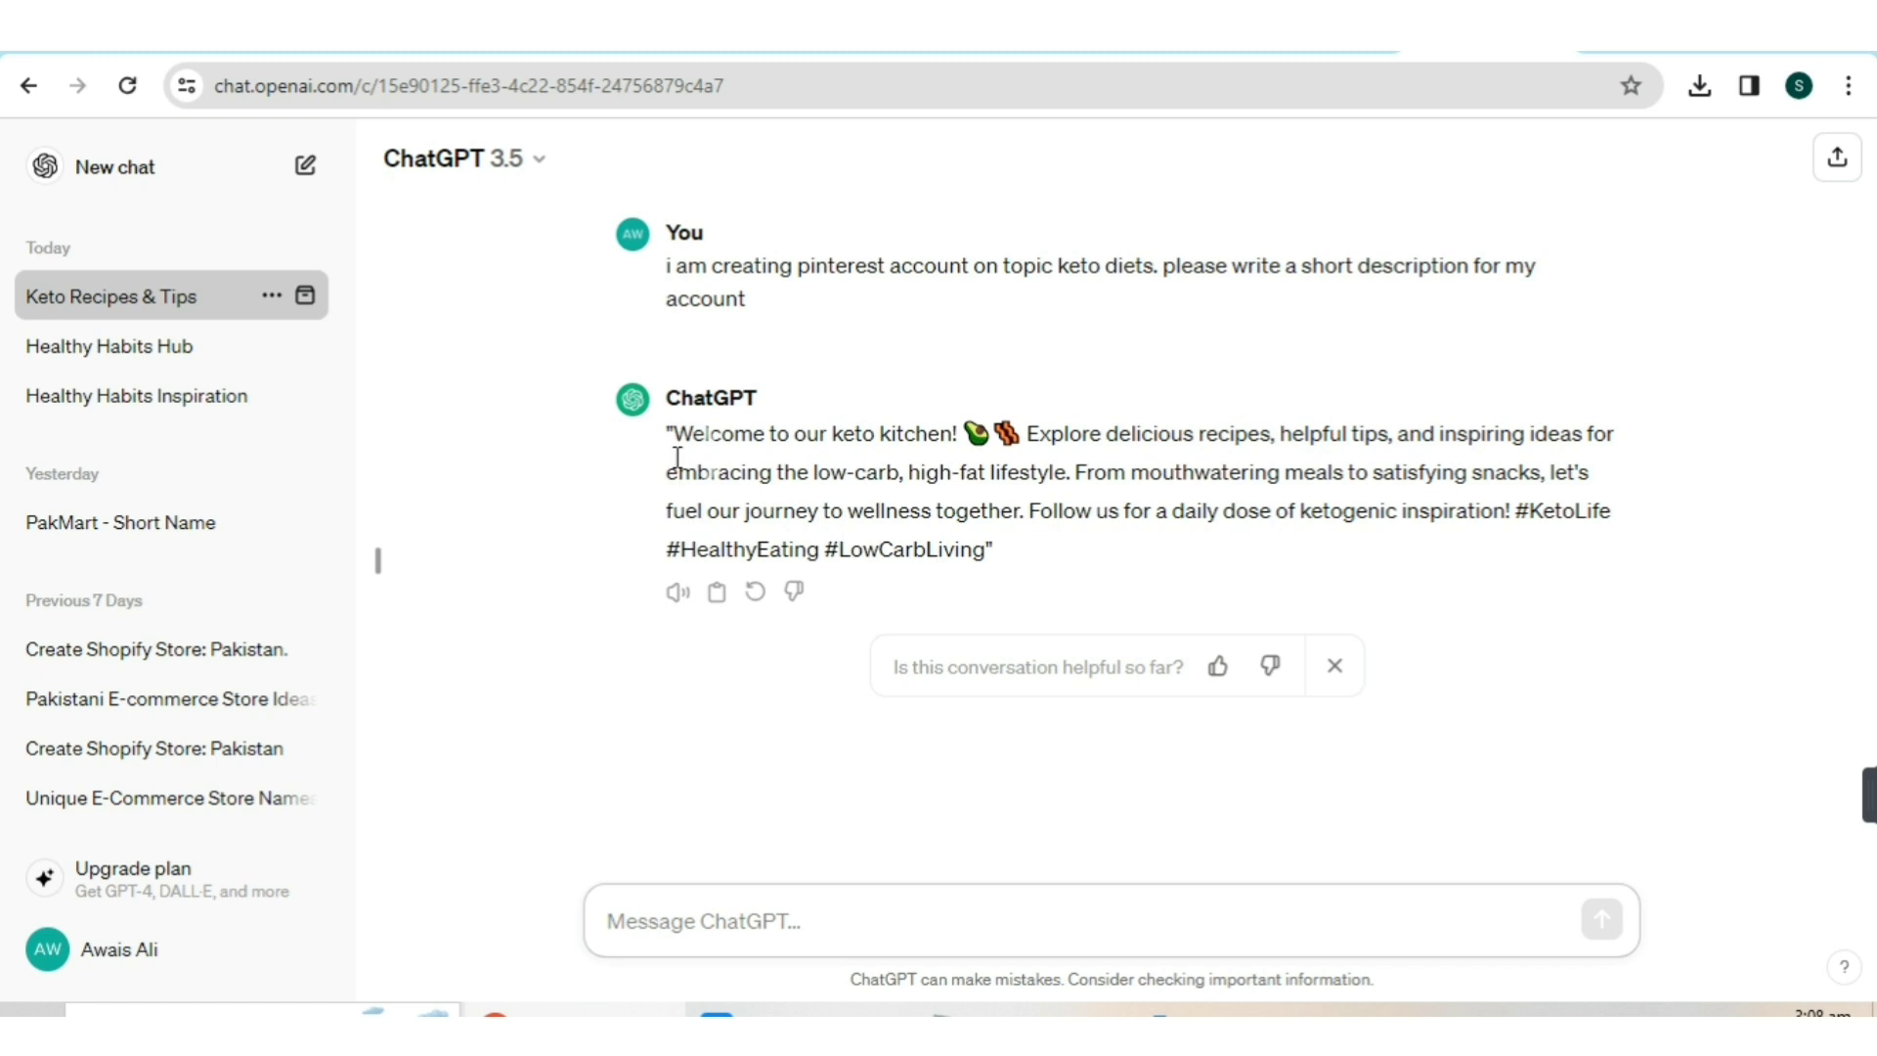
- Copy ChatGPT's description without its hashtags and paste it into the About field of the Pinterest profile
left_click(680, 418)
left_click_drag(679, 418, 1506, 506)
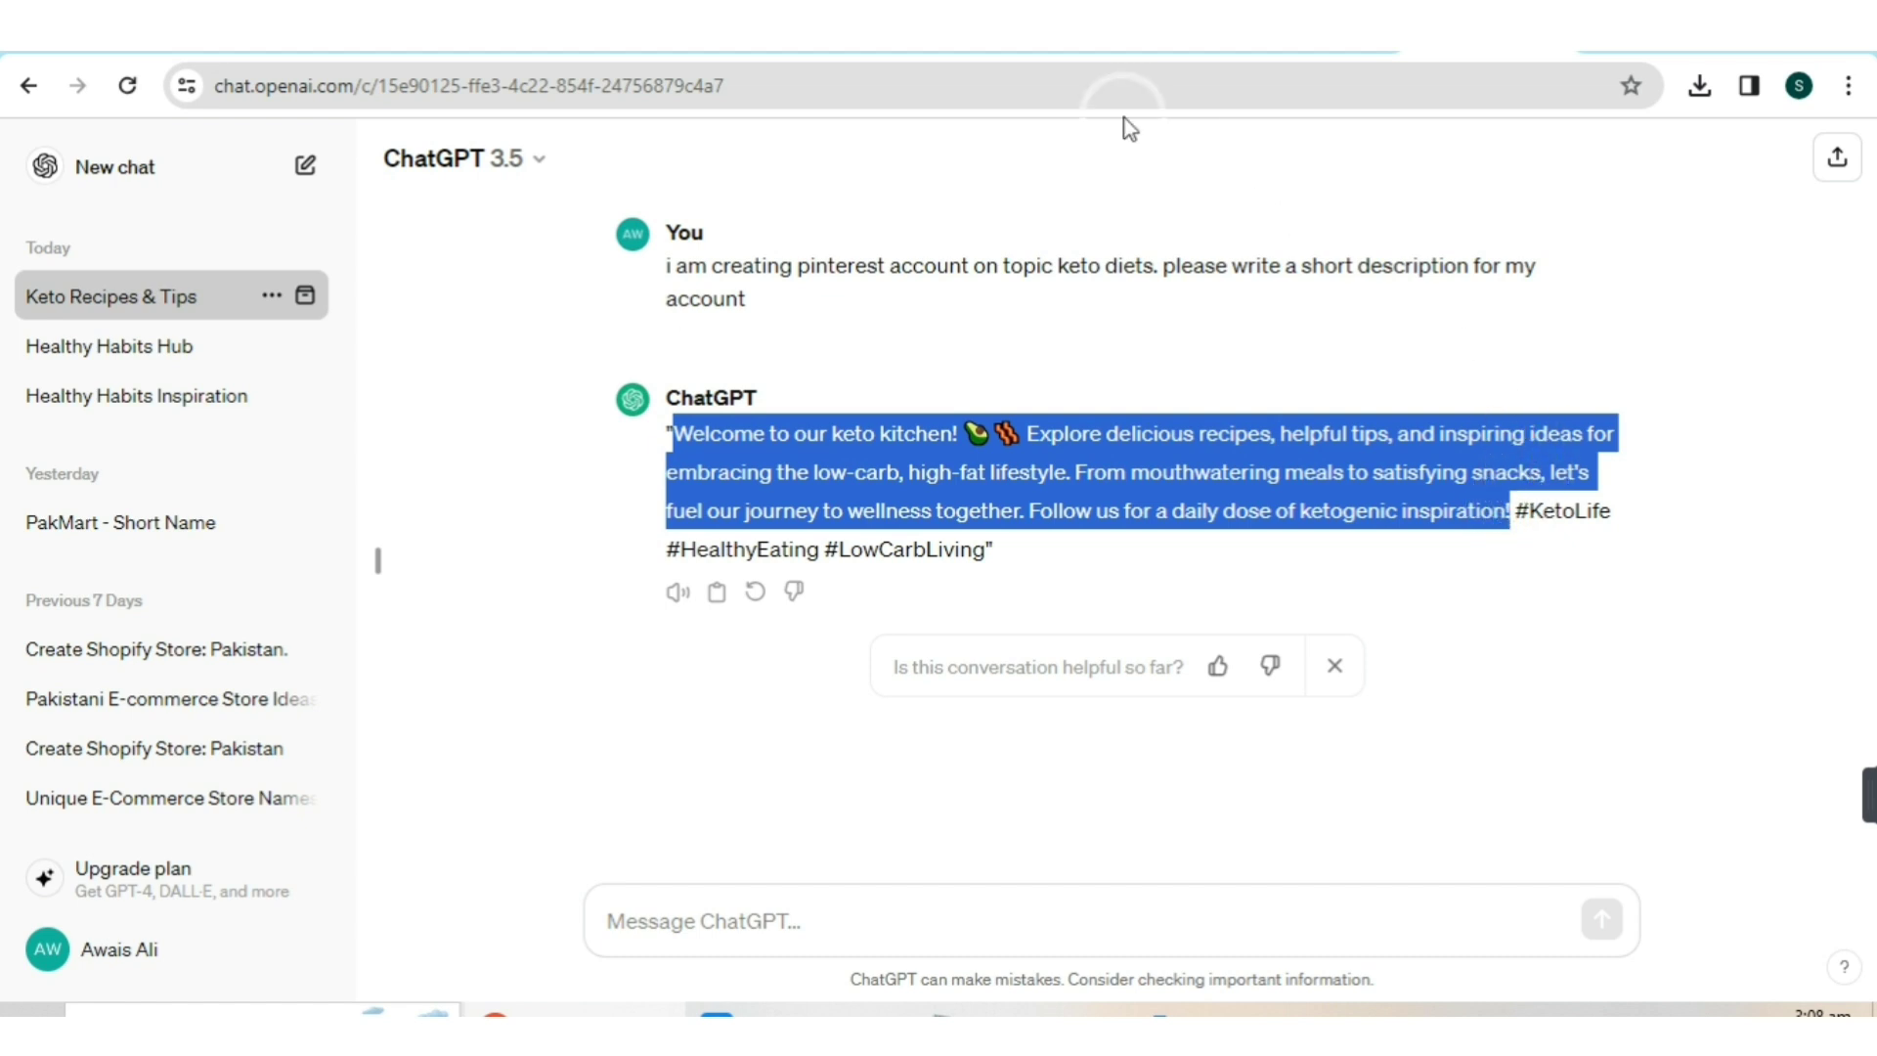
left_click(641, 51)
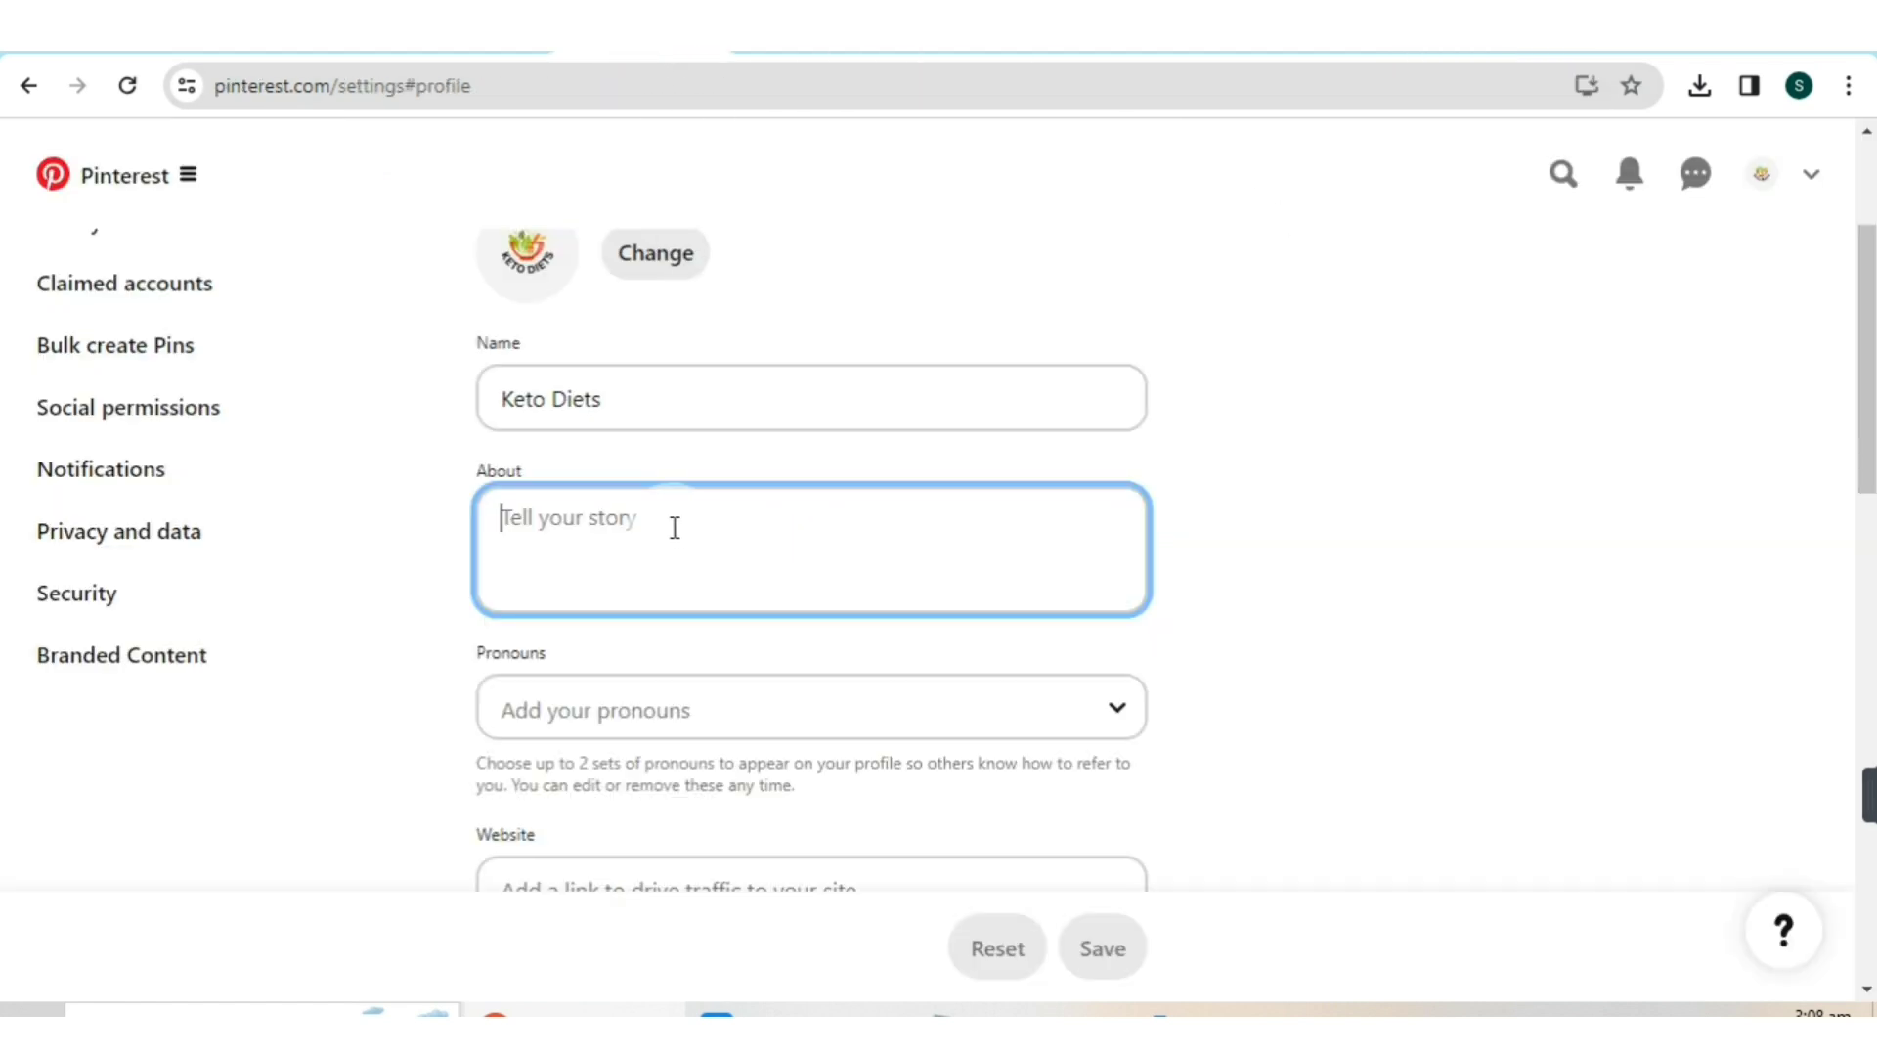
key("ctrl+v")
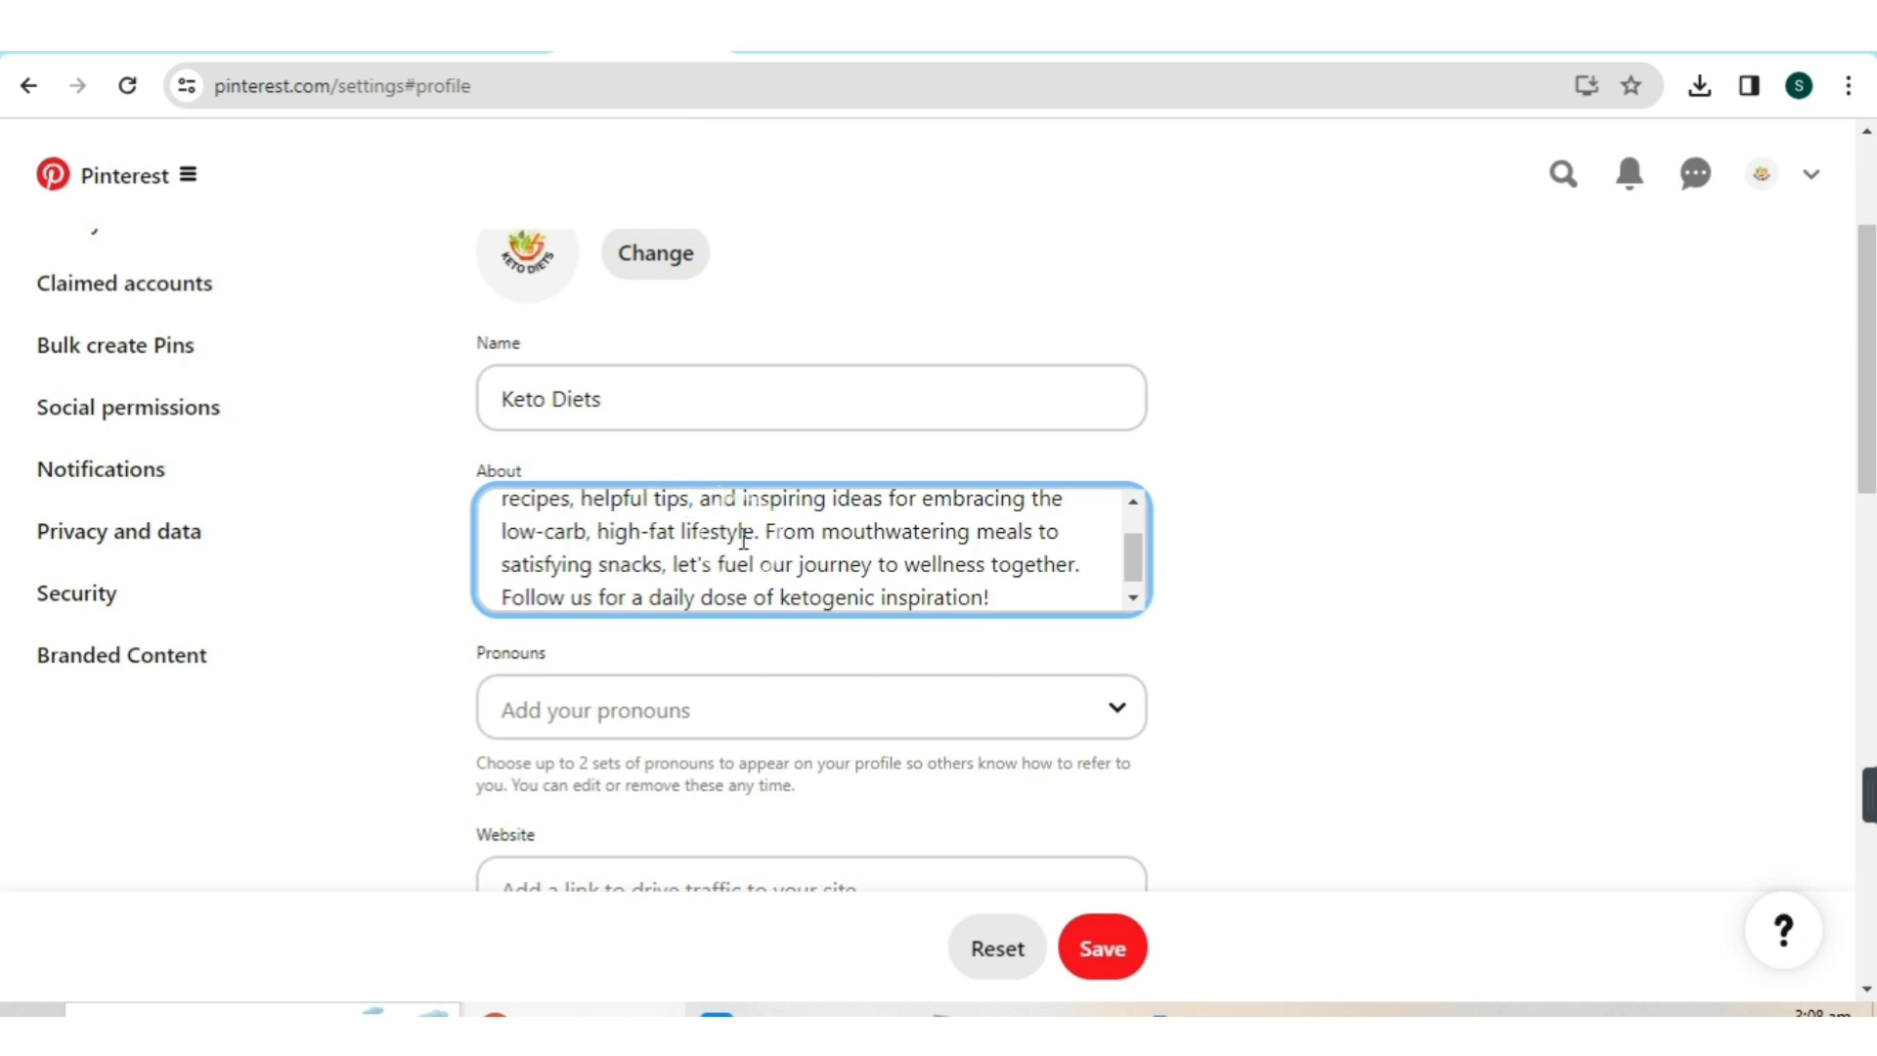
scroll(1579, 597, "down", 3)
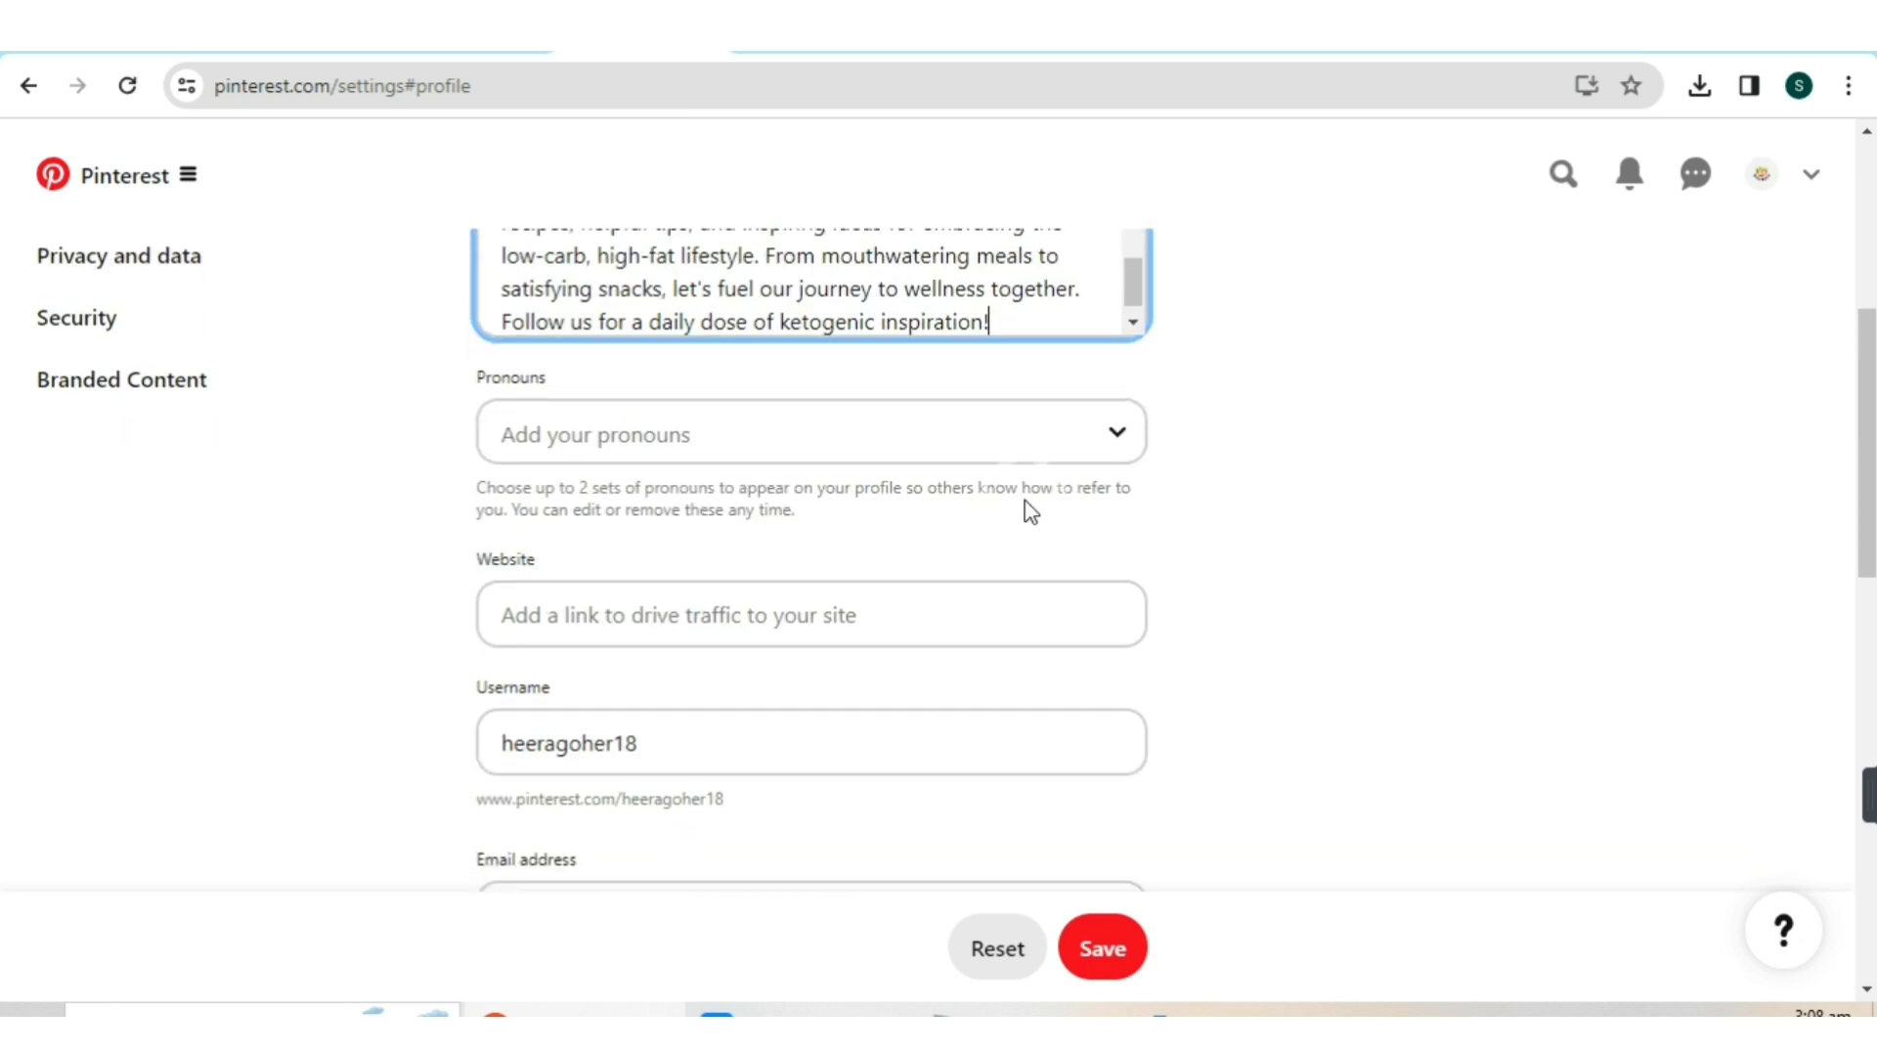
left_click(1462, 419)
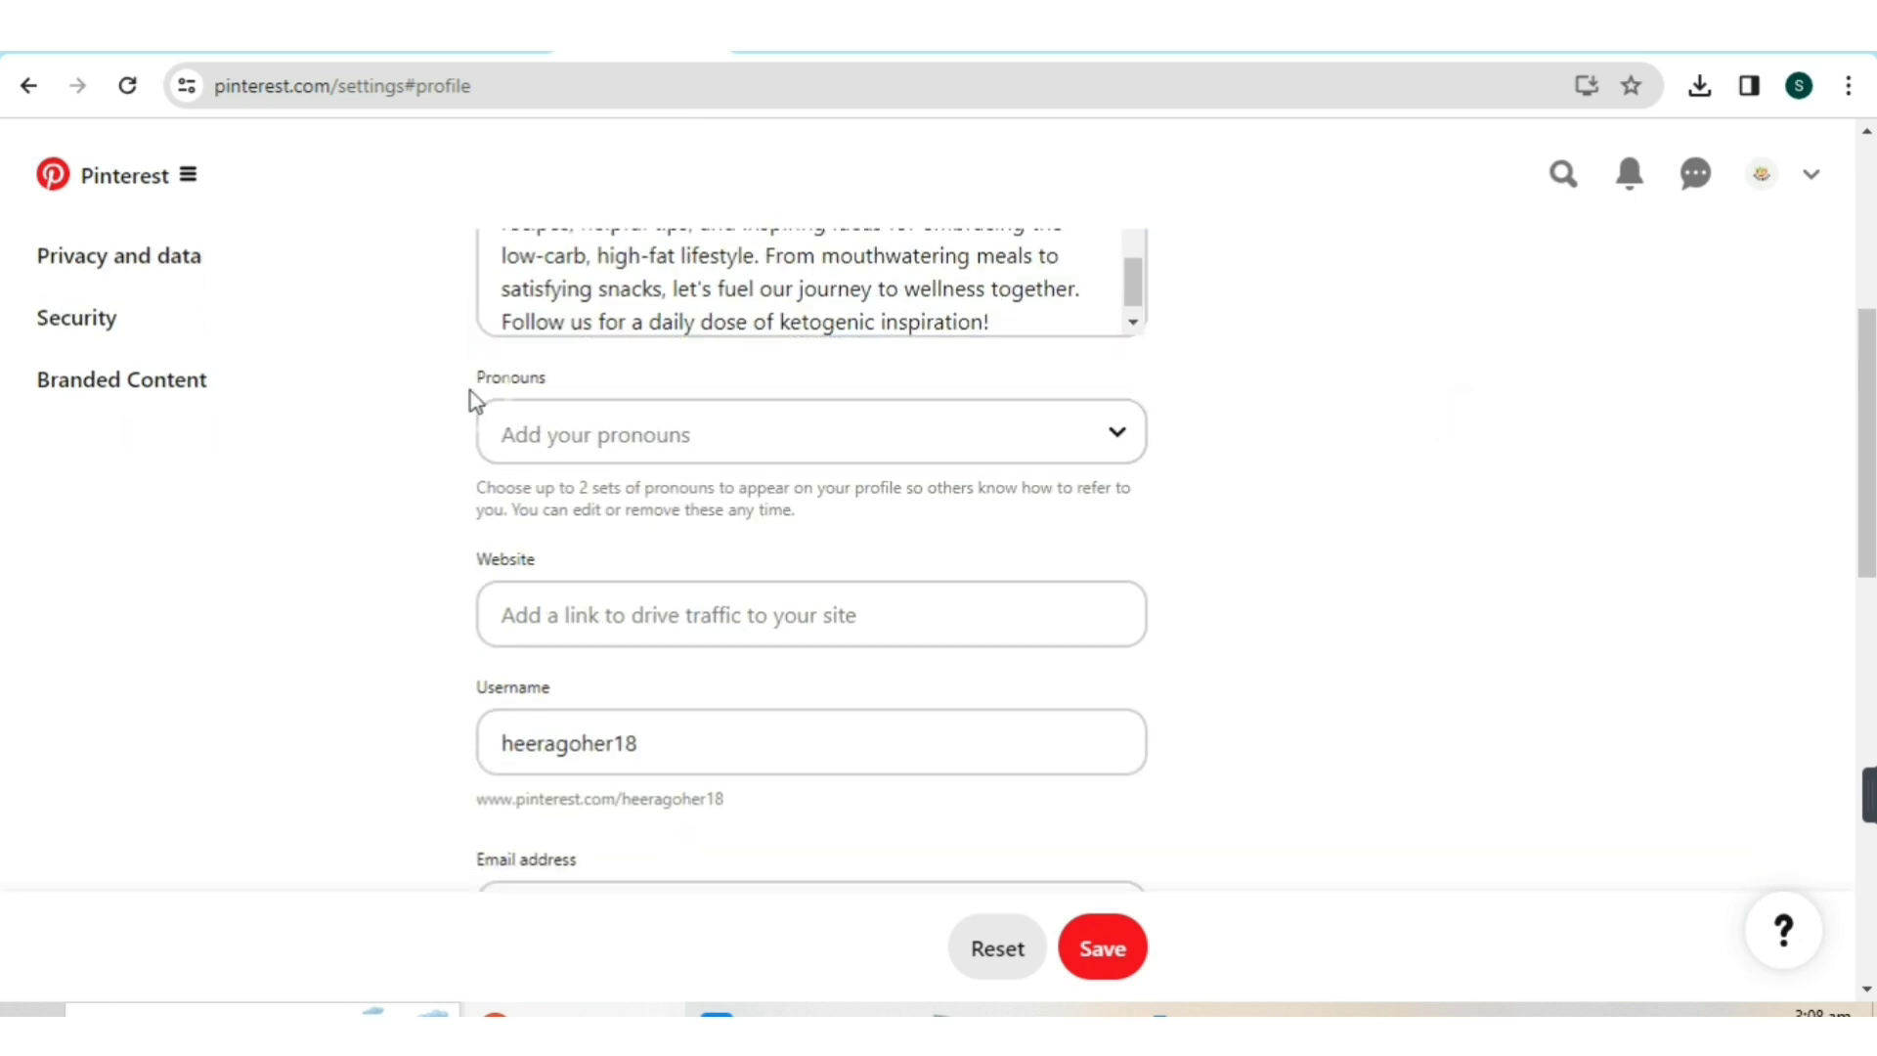
- Set the profile's pronouns to they/them and save the profile changes, leaving the website, contact and address fields blank
left_click(1125, 448)
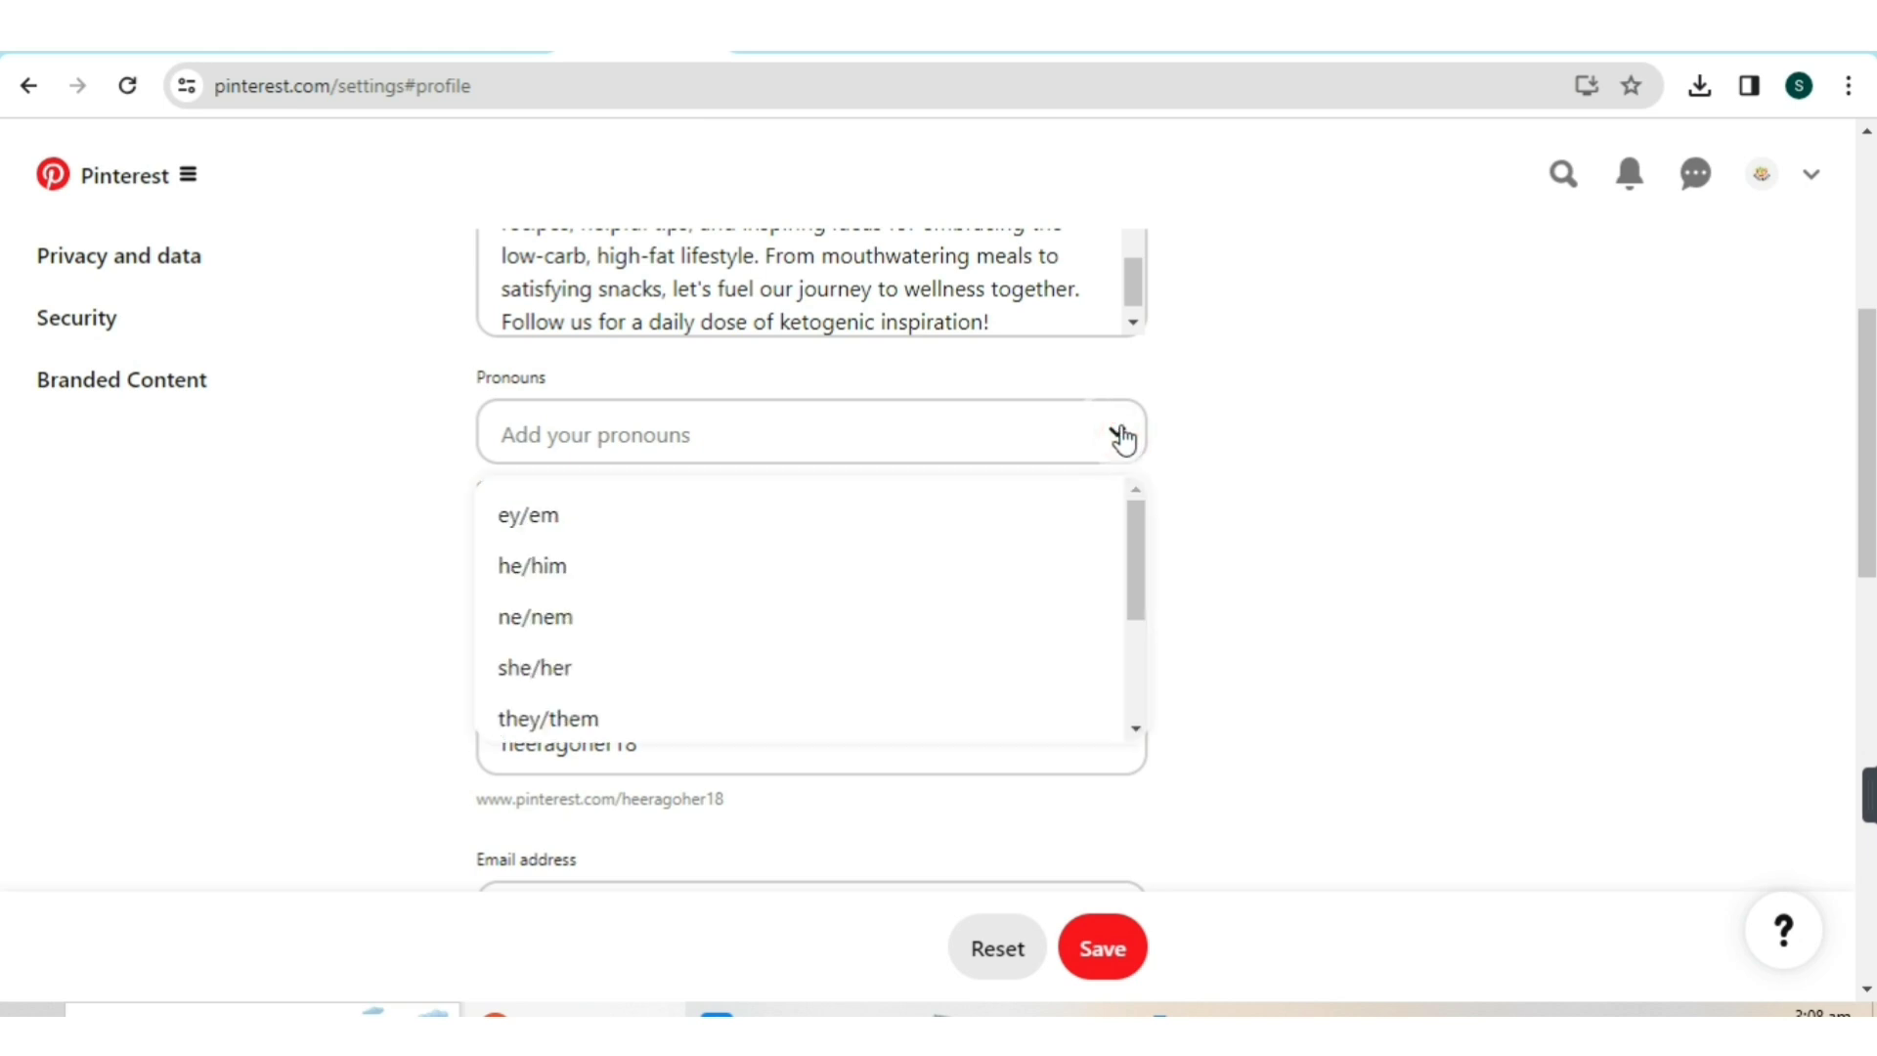
left_click(557, 717)
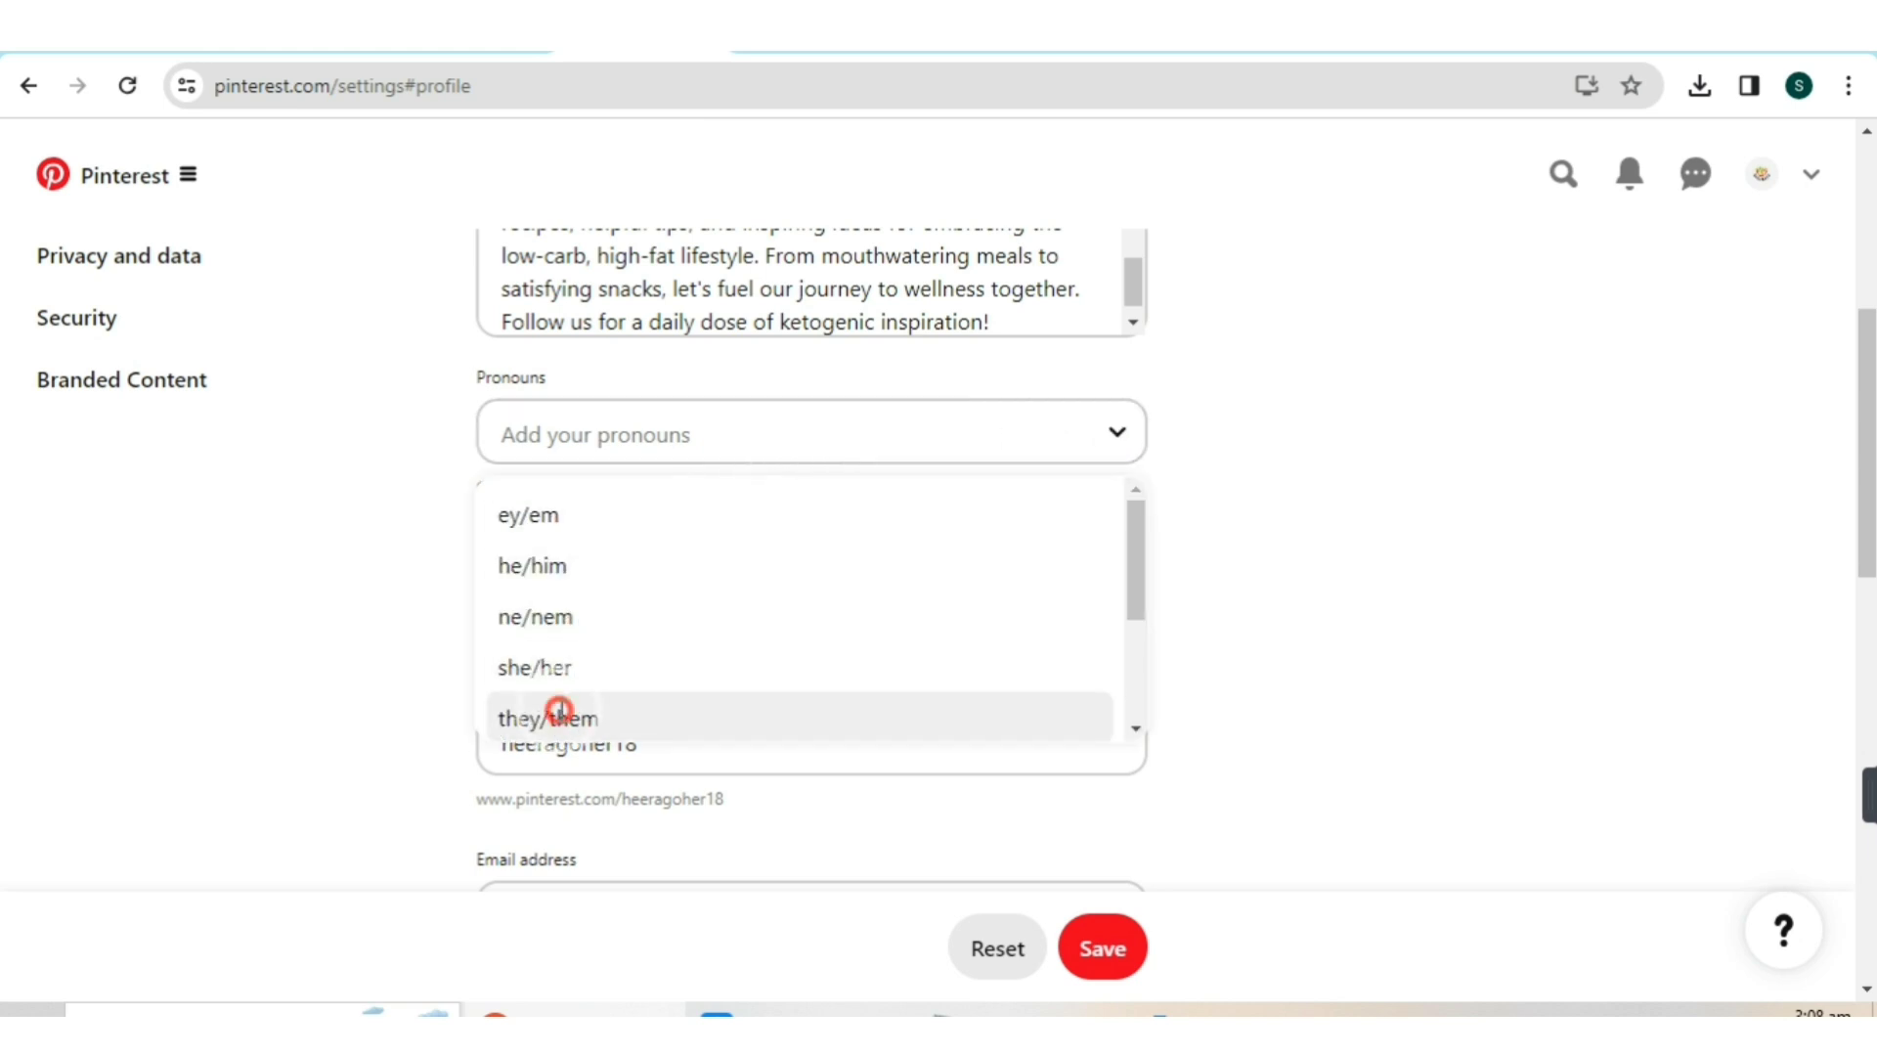
left_click(1245, 556)
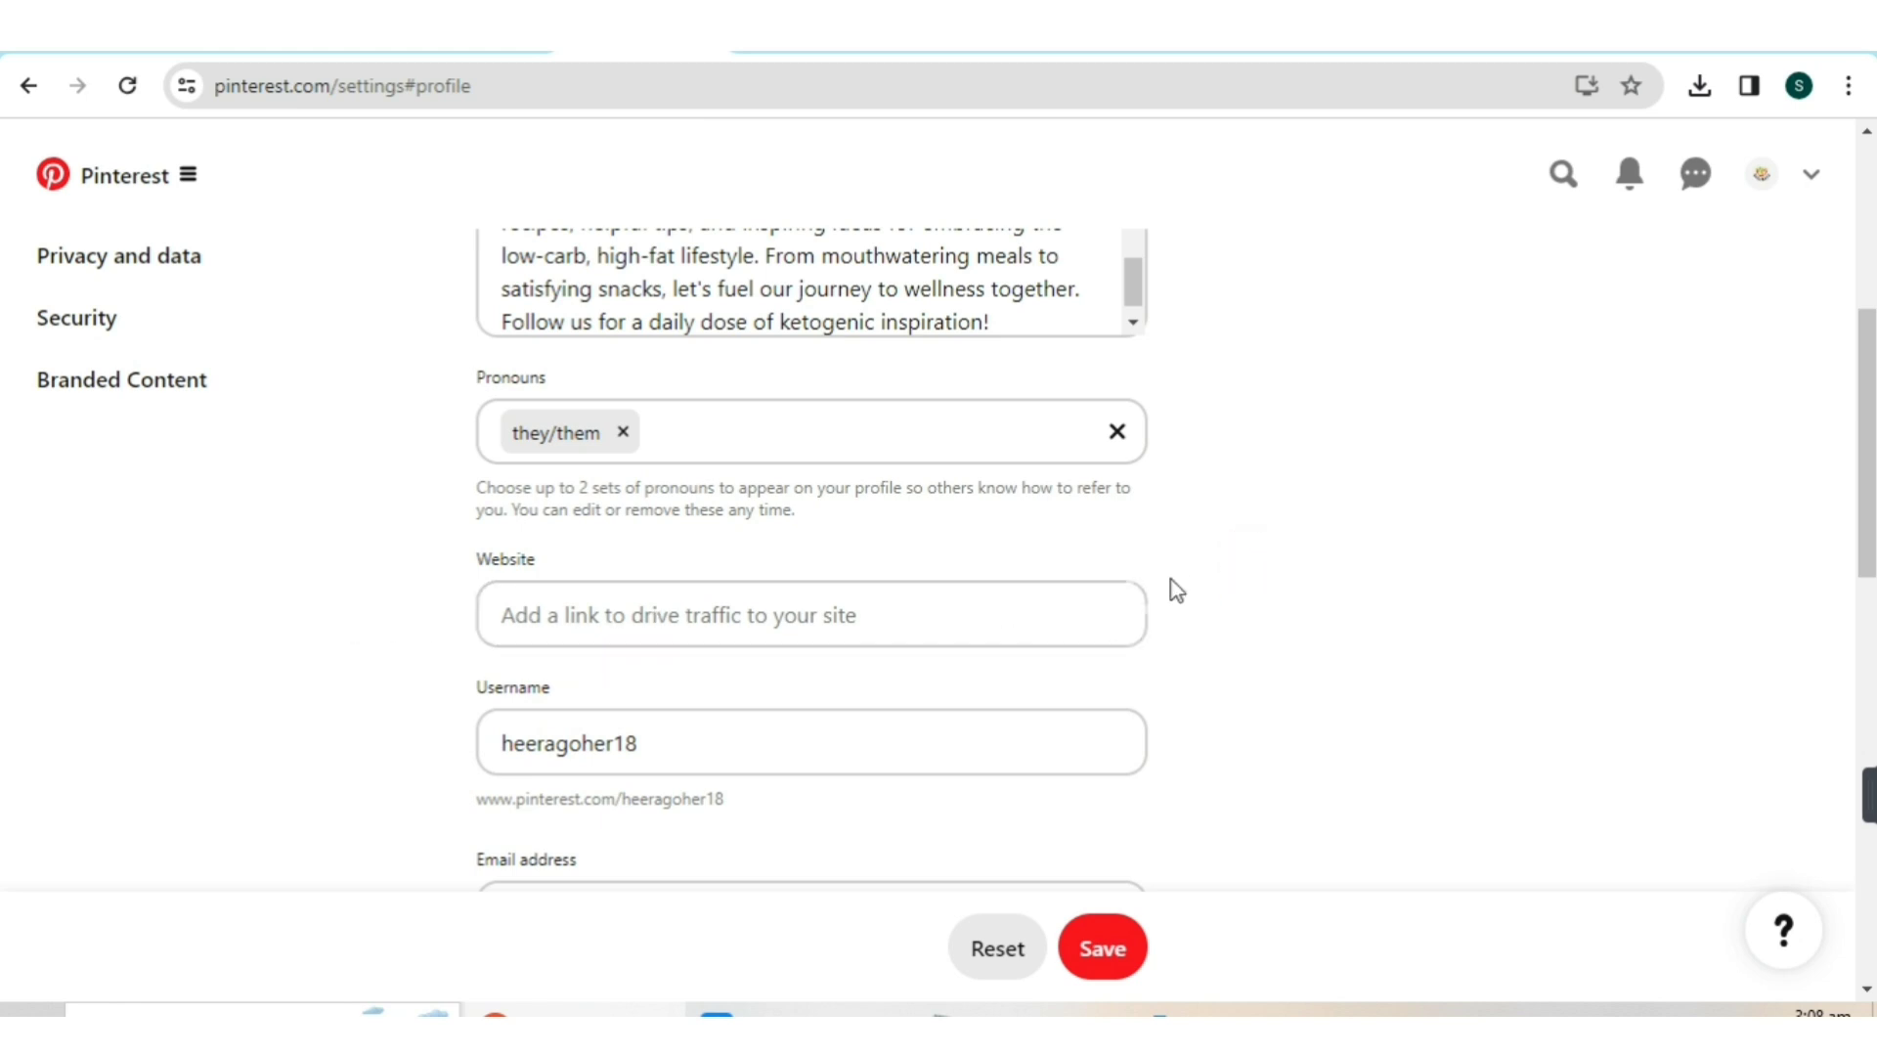
scroll(1177, 586, "down", 3)
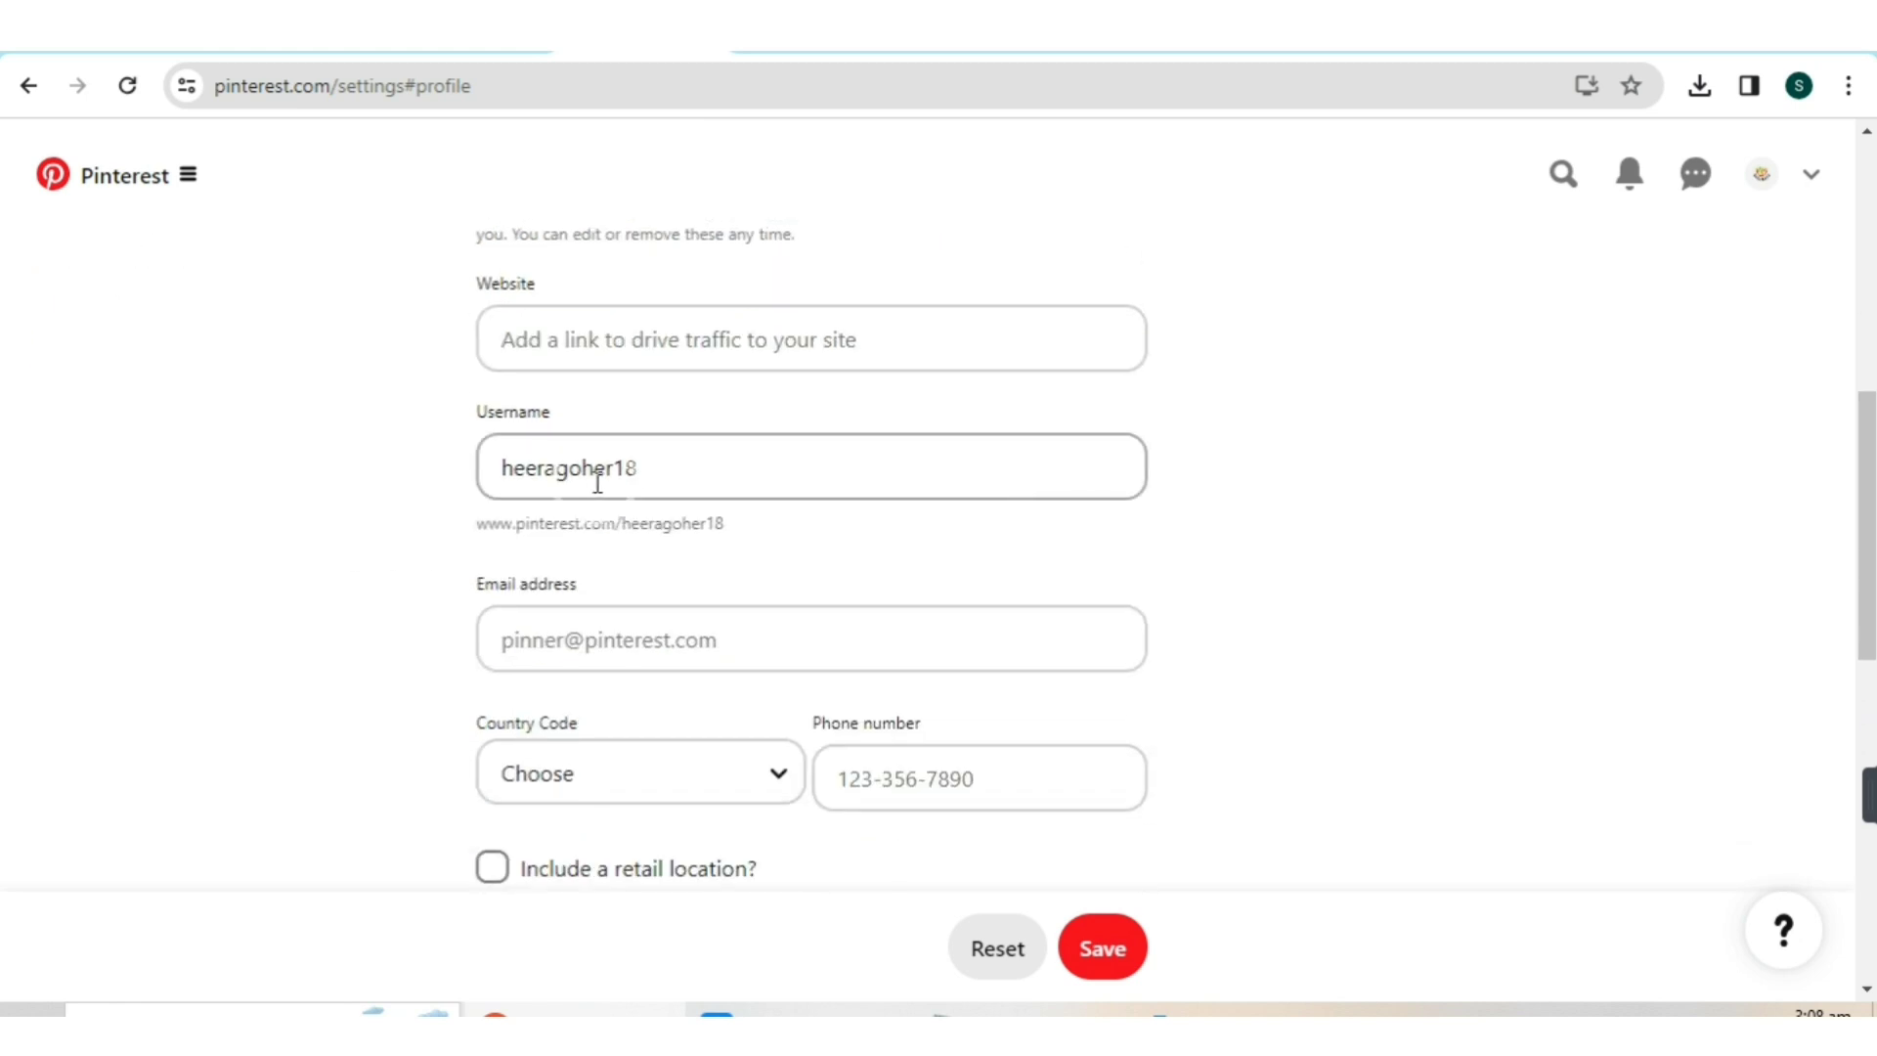
left_click(688, 475)
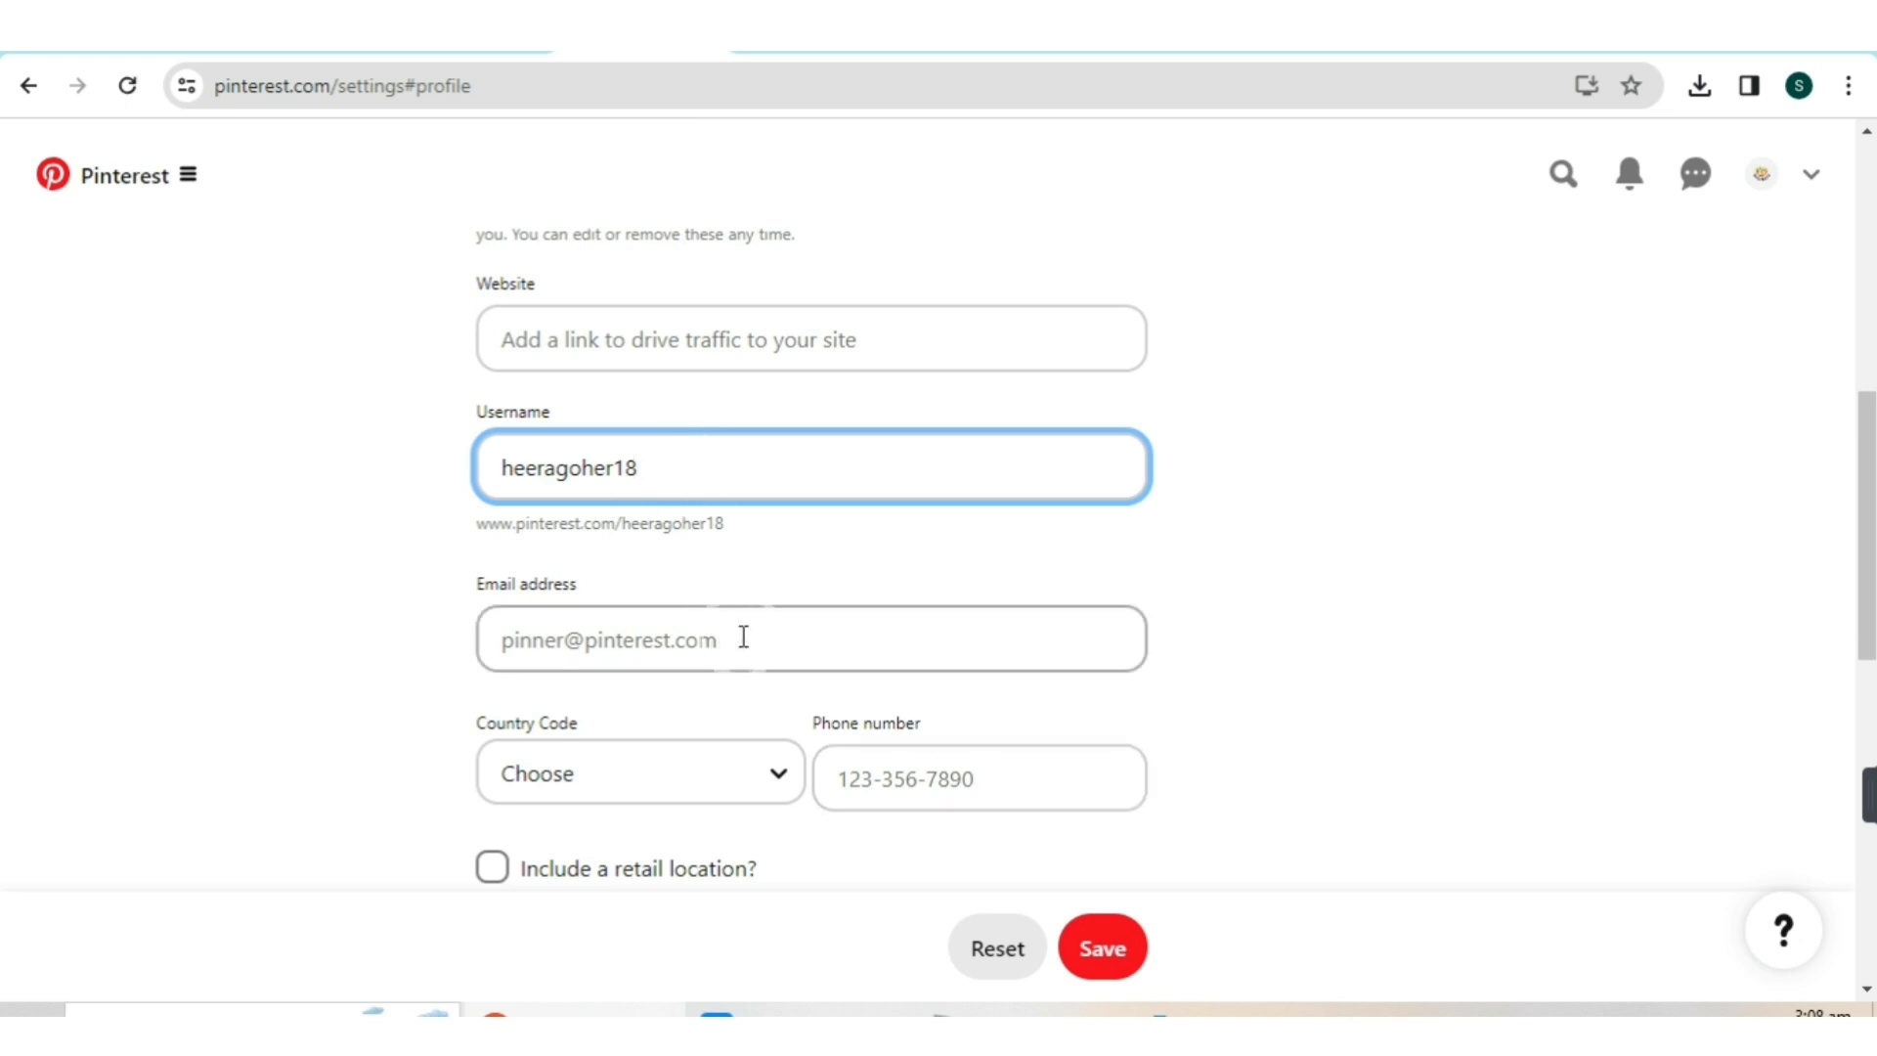
scroll(907, 633, "down", 3)
scroll(1064, 545, "down", 4)
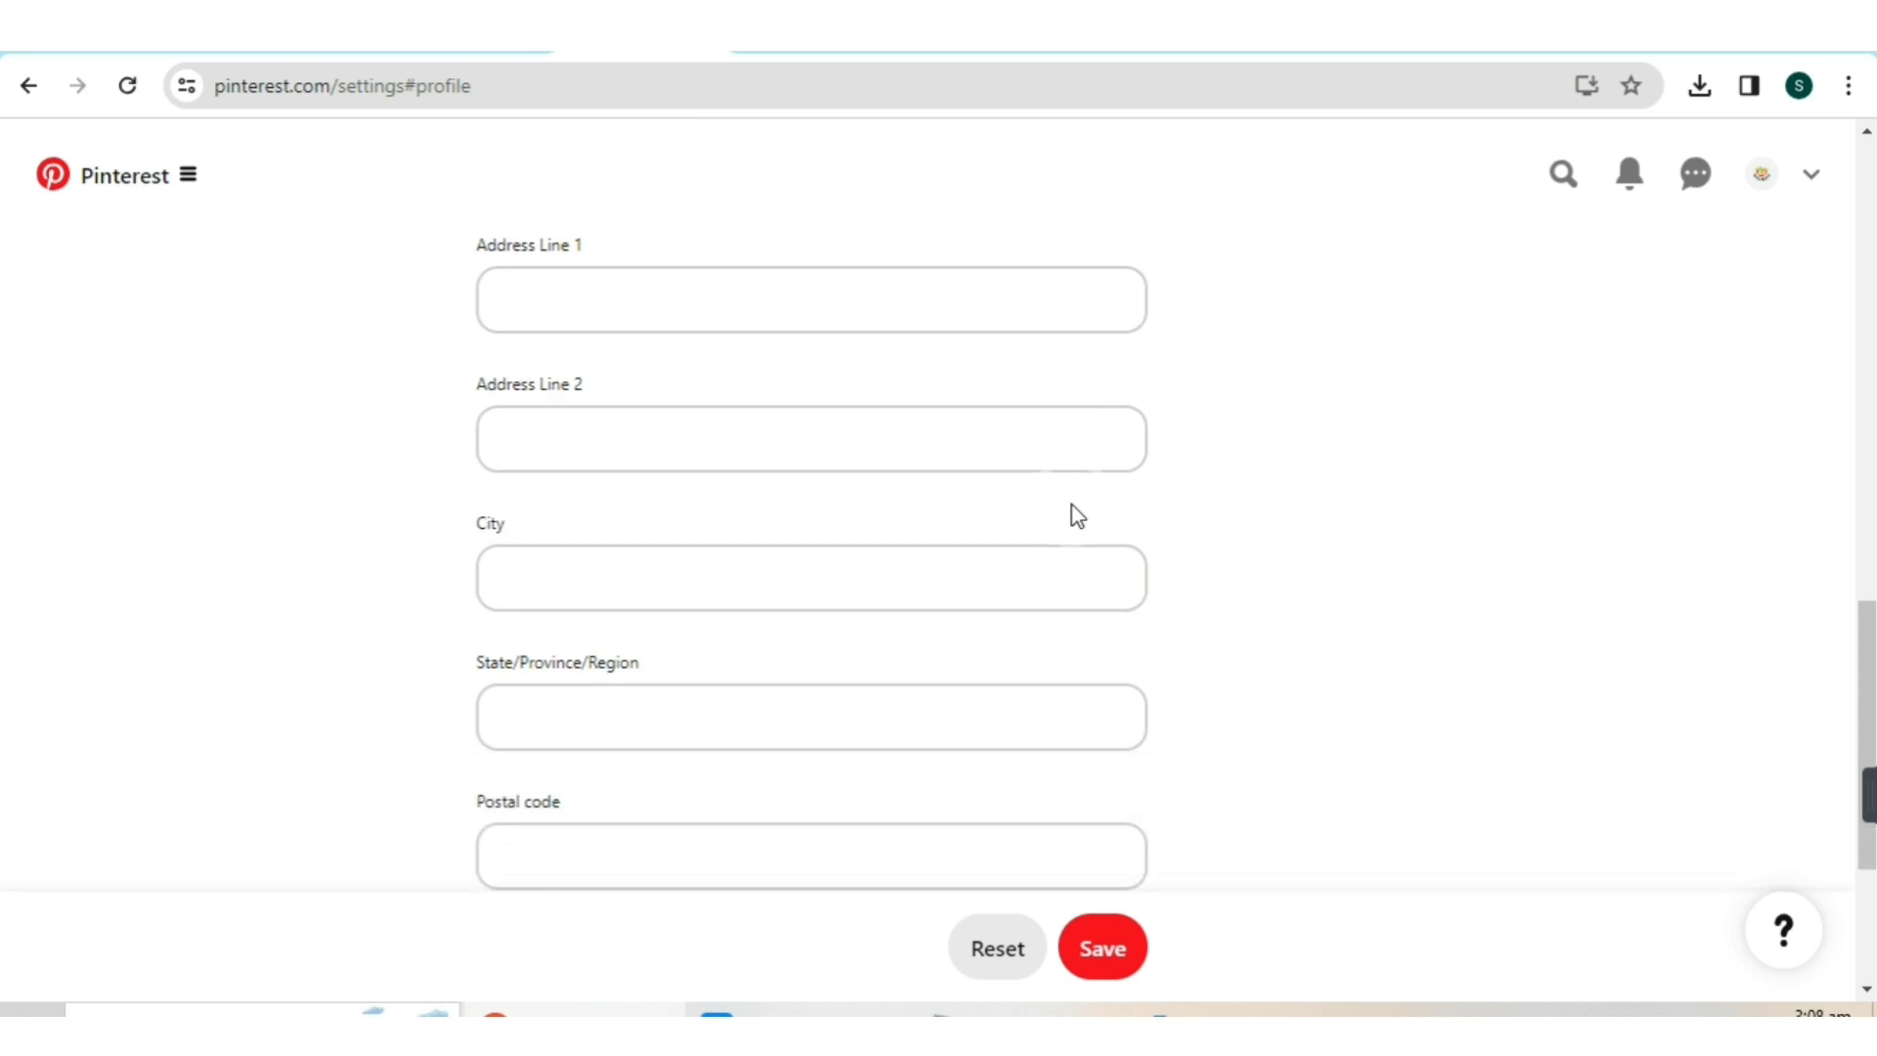
scroll(1232, 482, "down", 4)
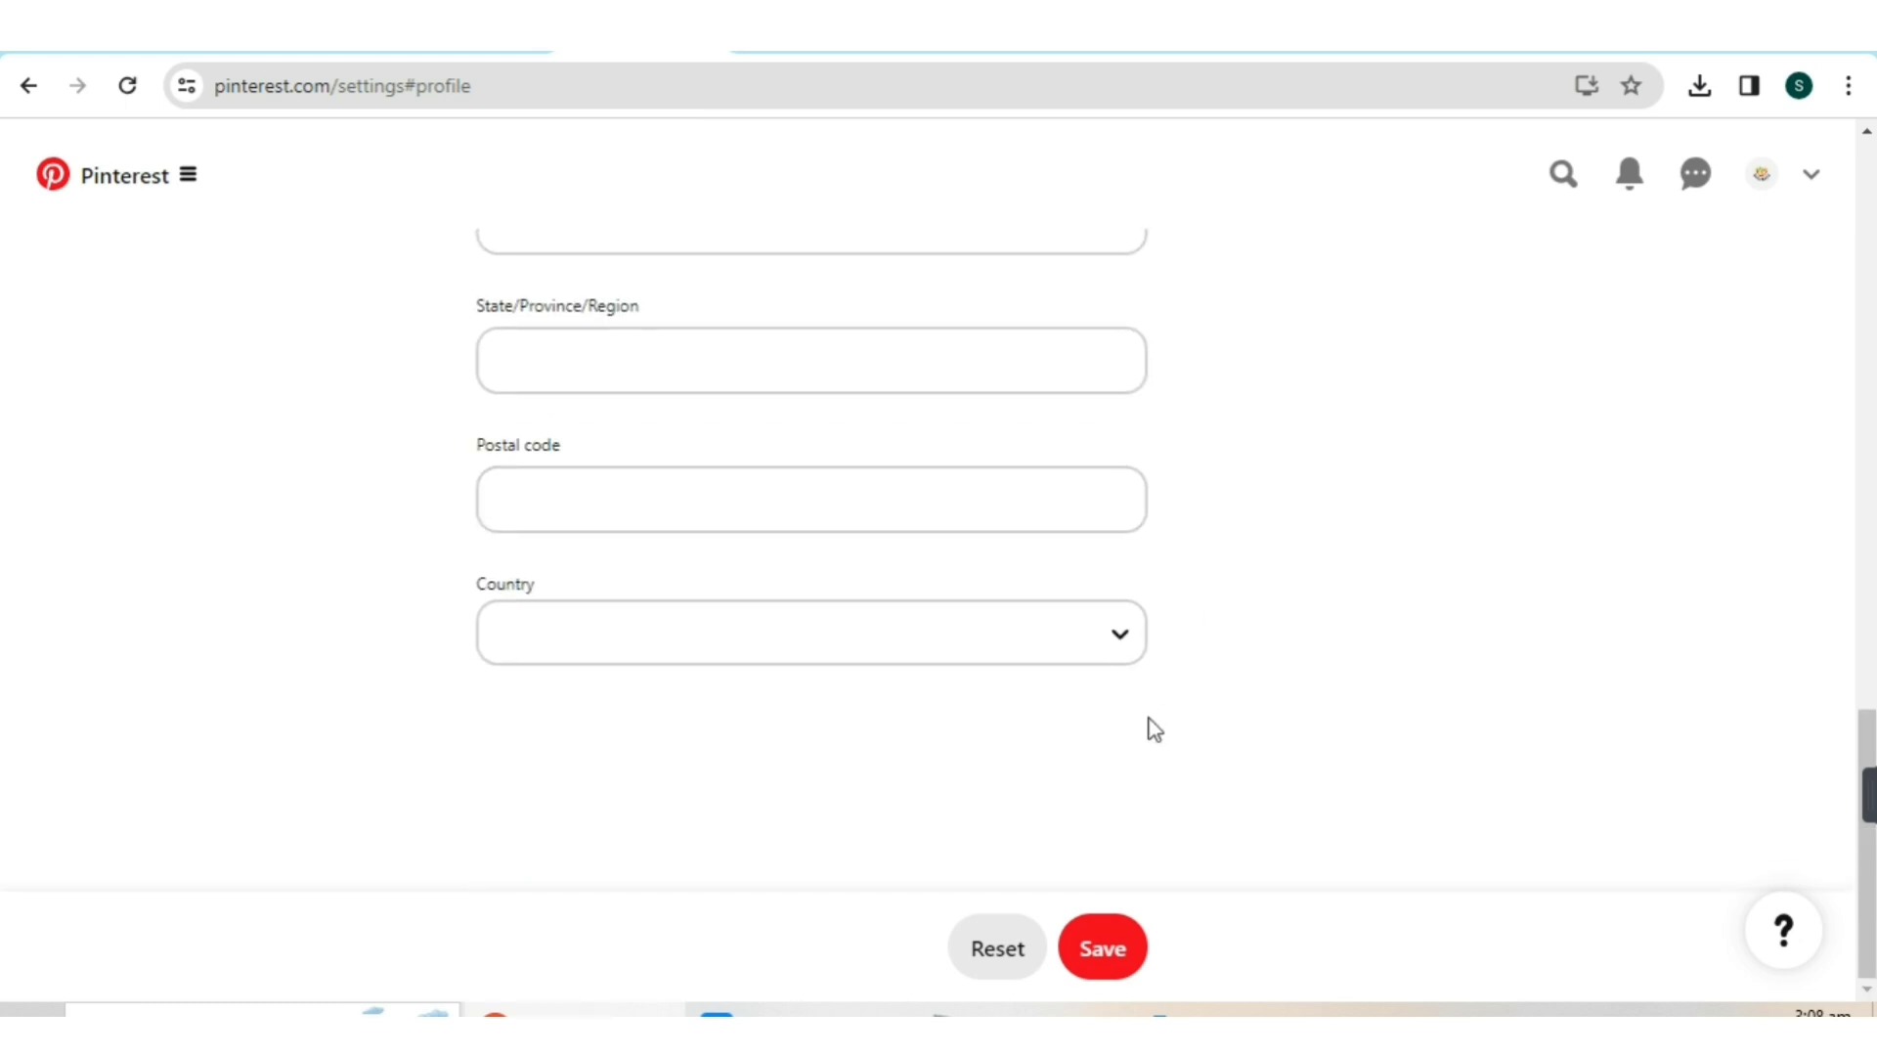
left_click(1113, 951)
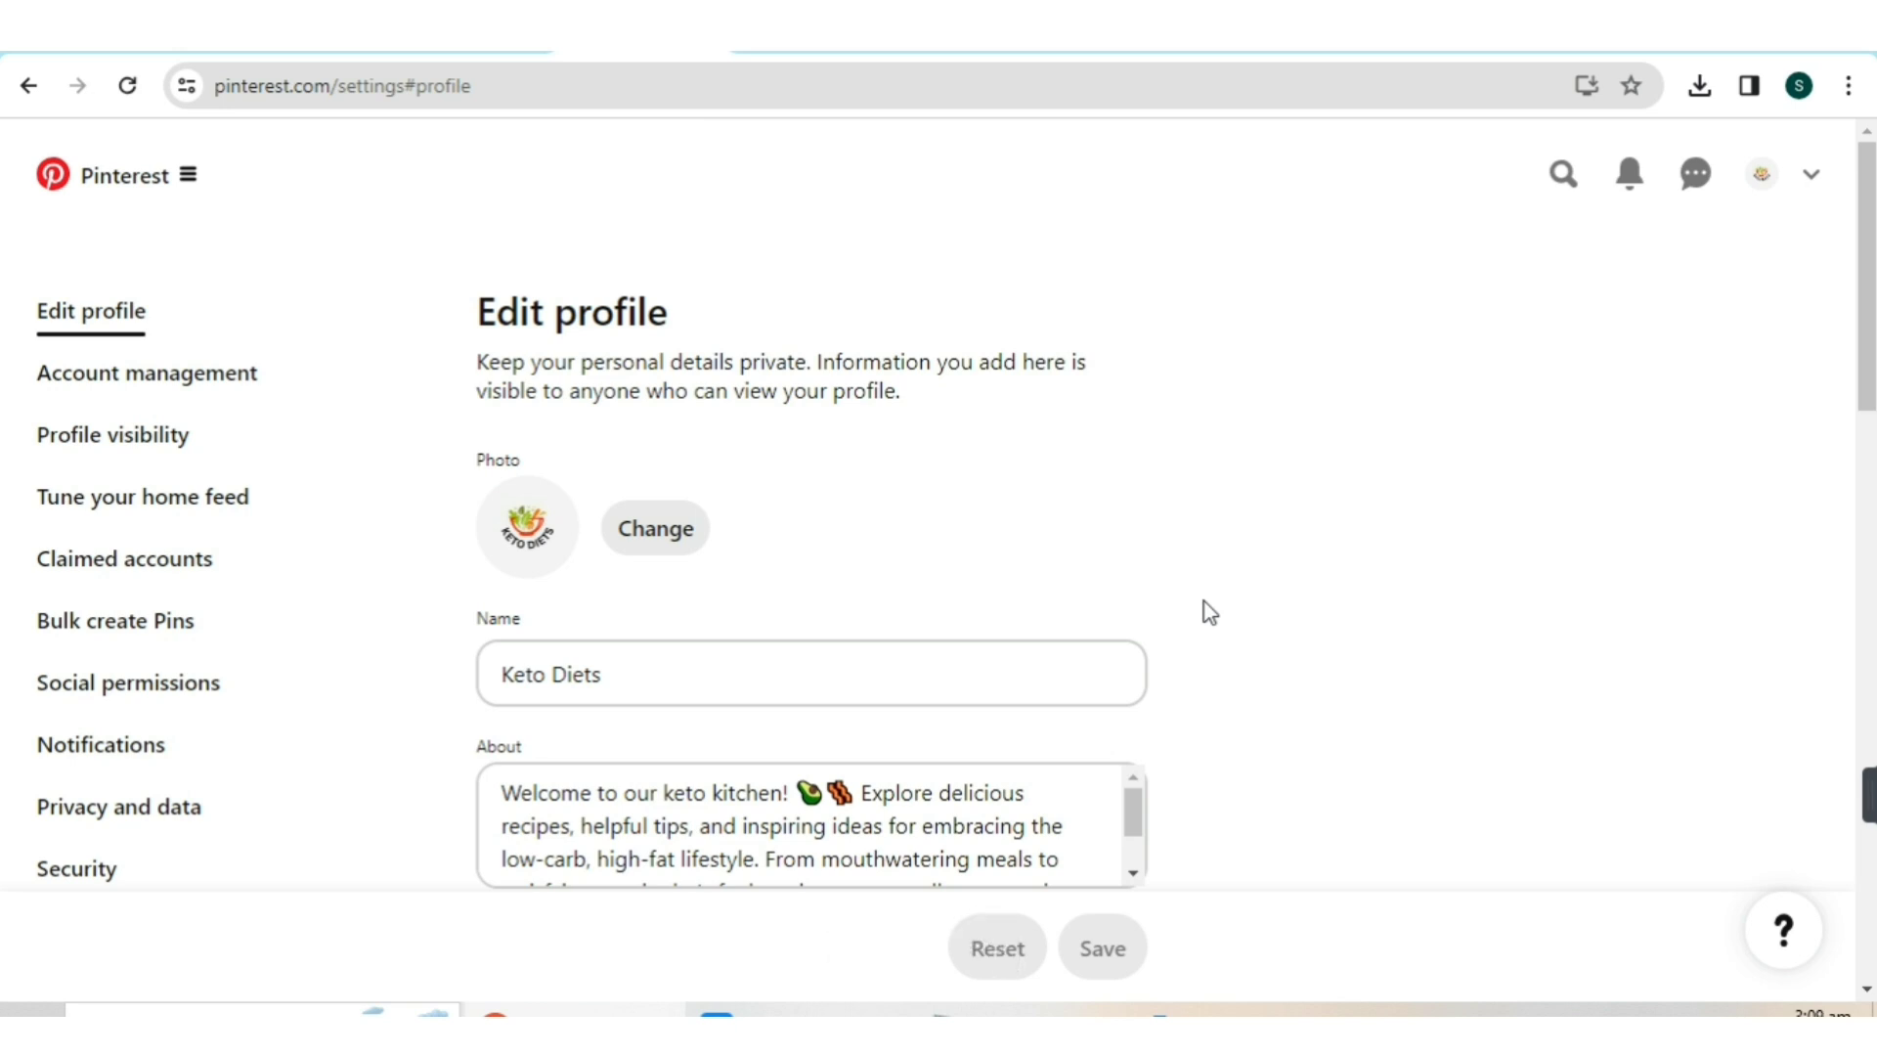
- Open the Keto Diets public profile page and review its cover area, bio and saved section
left_click(1759, 186)
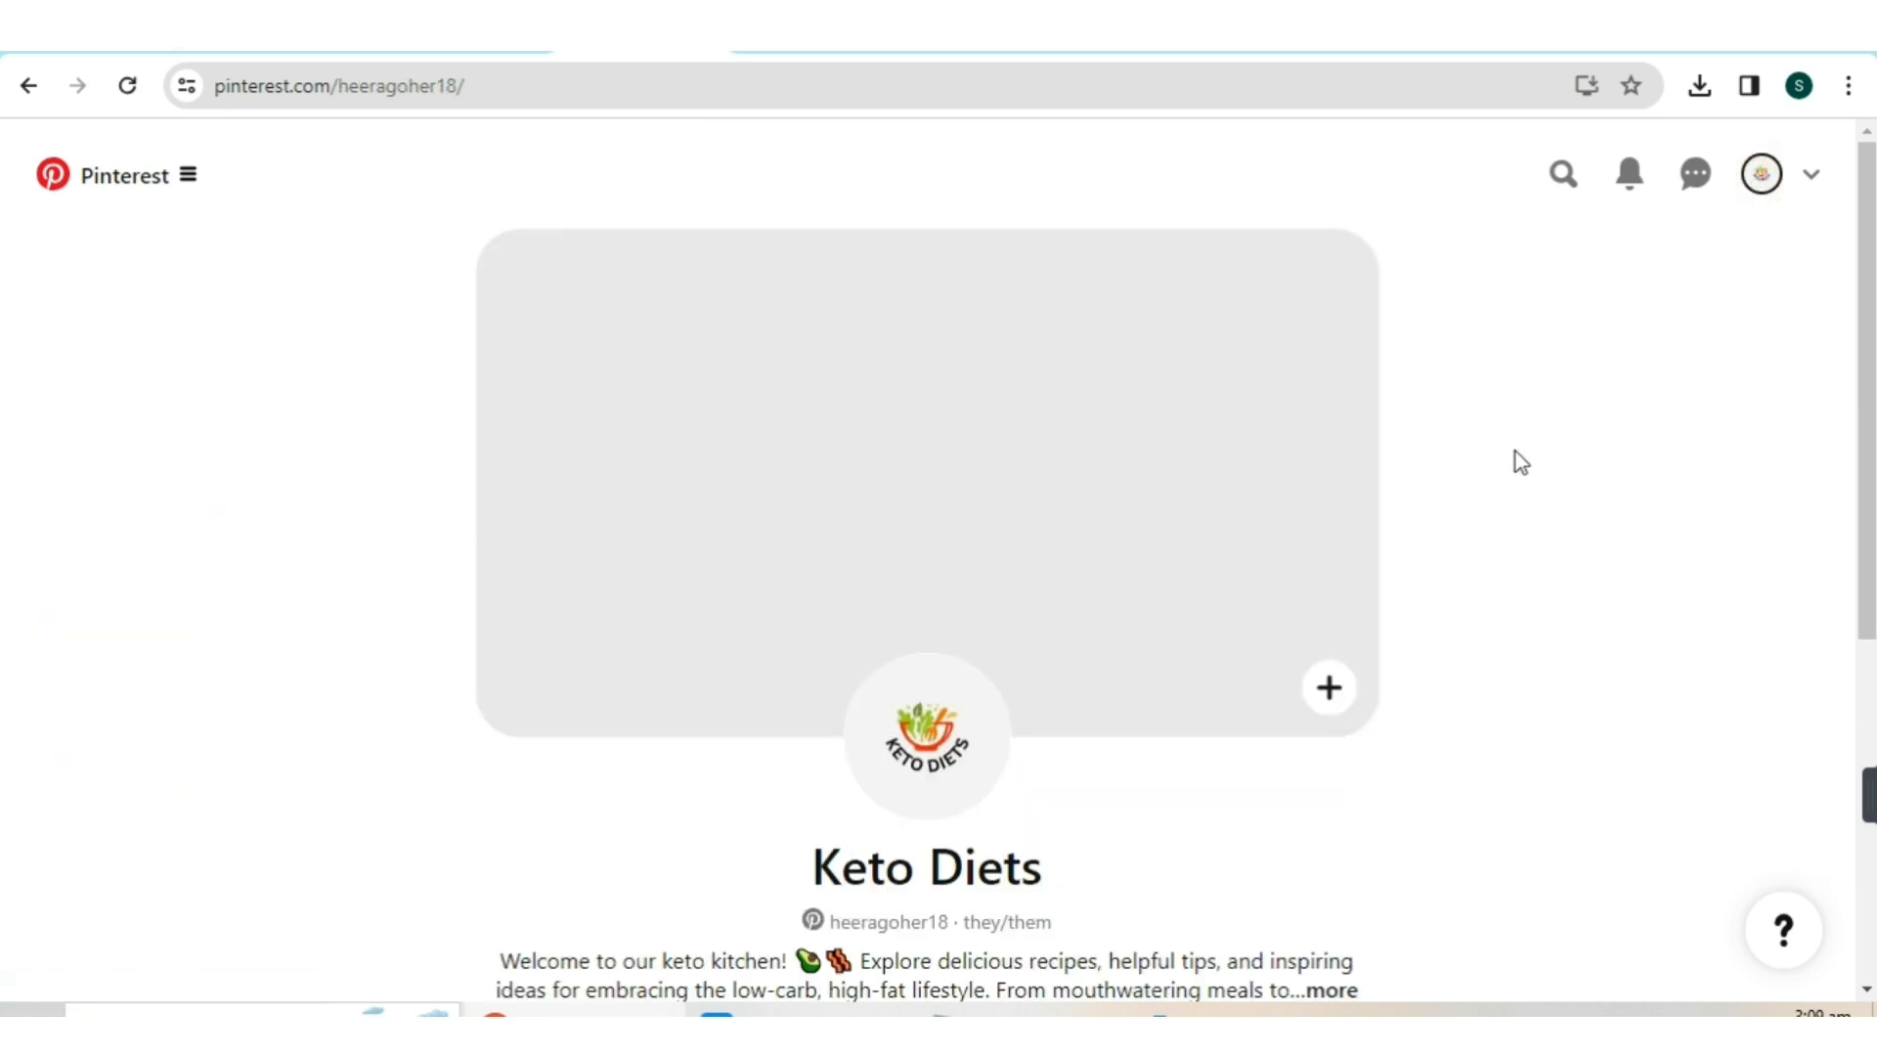
scroll(1516, 461, "down", 3)
scroll(1627, 508, "up", 2)
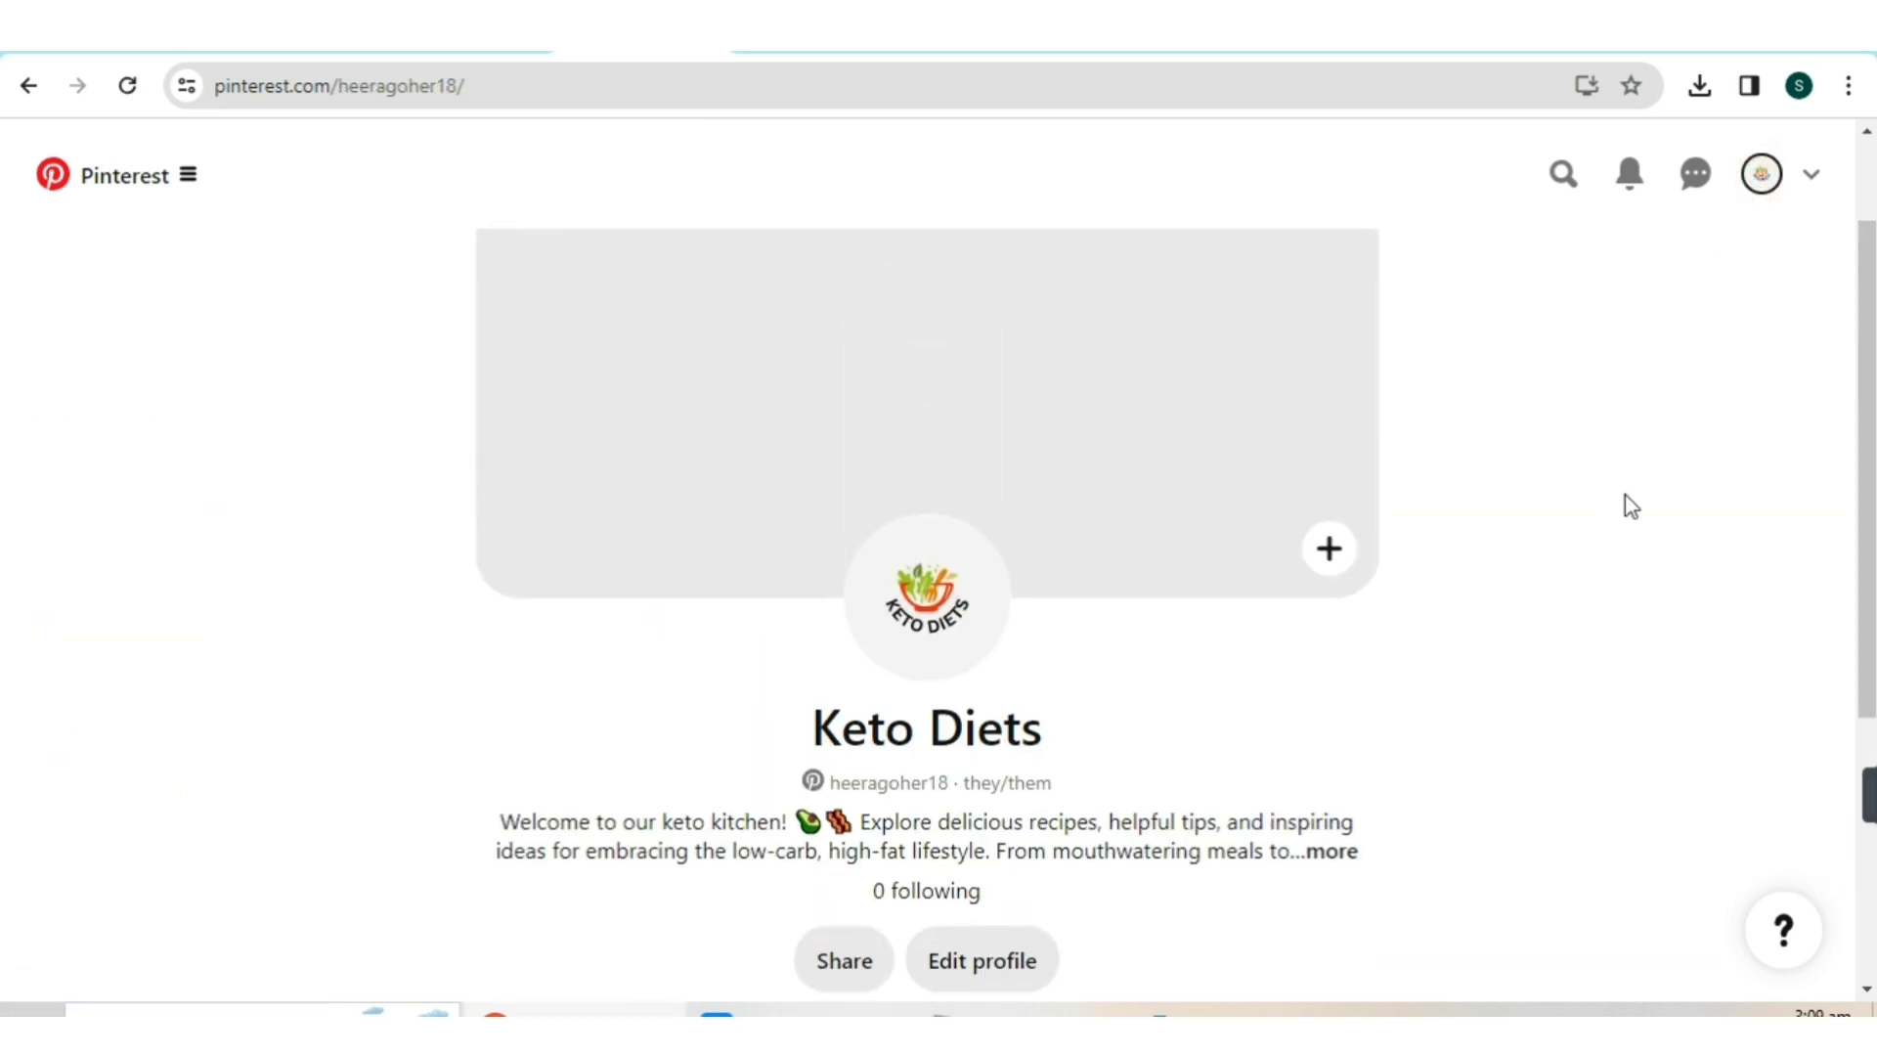
scroll(1631, 506, "down", 1)
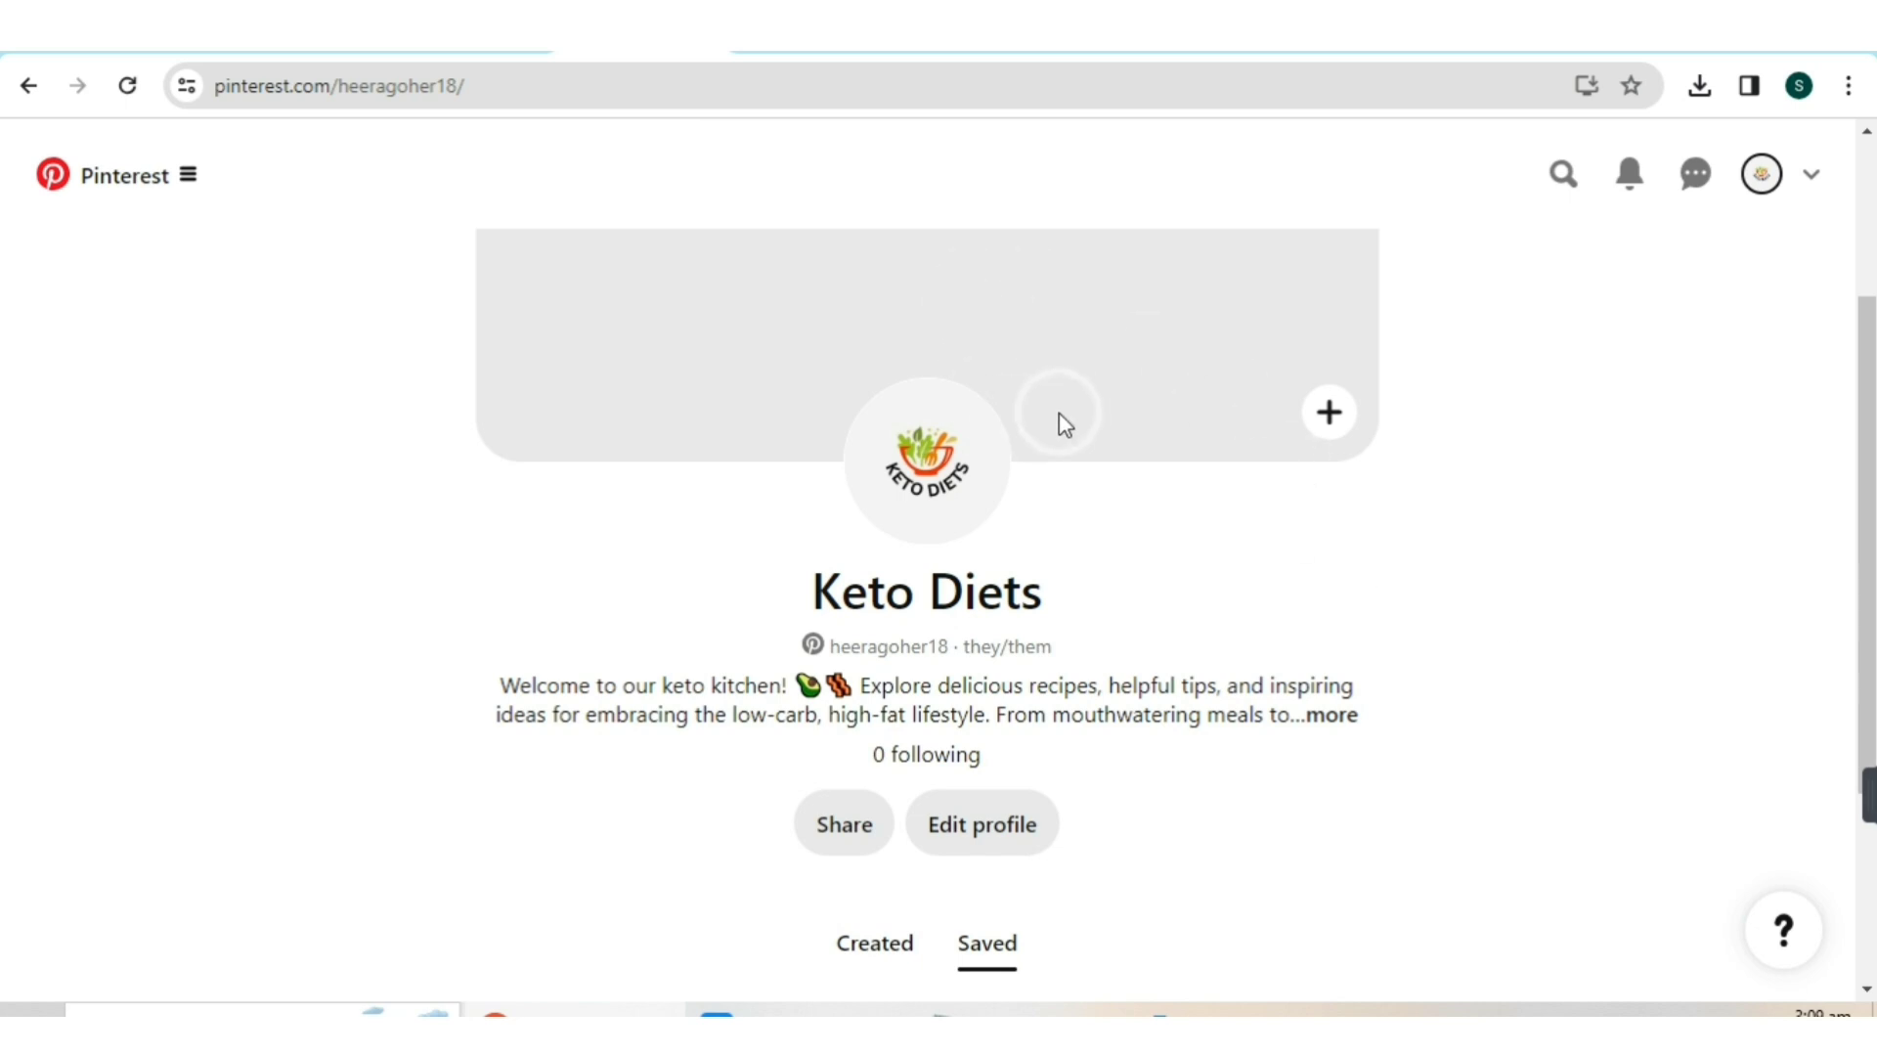
scroll(1082, 414, "up", 3)
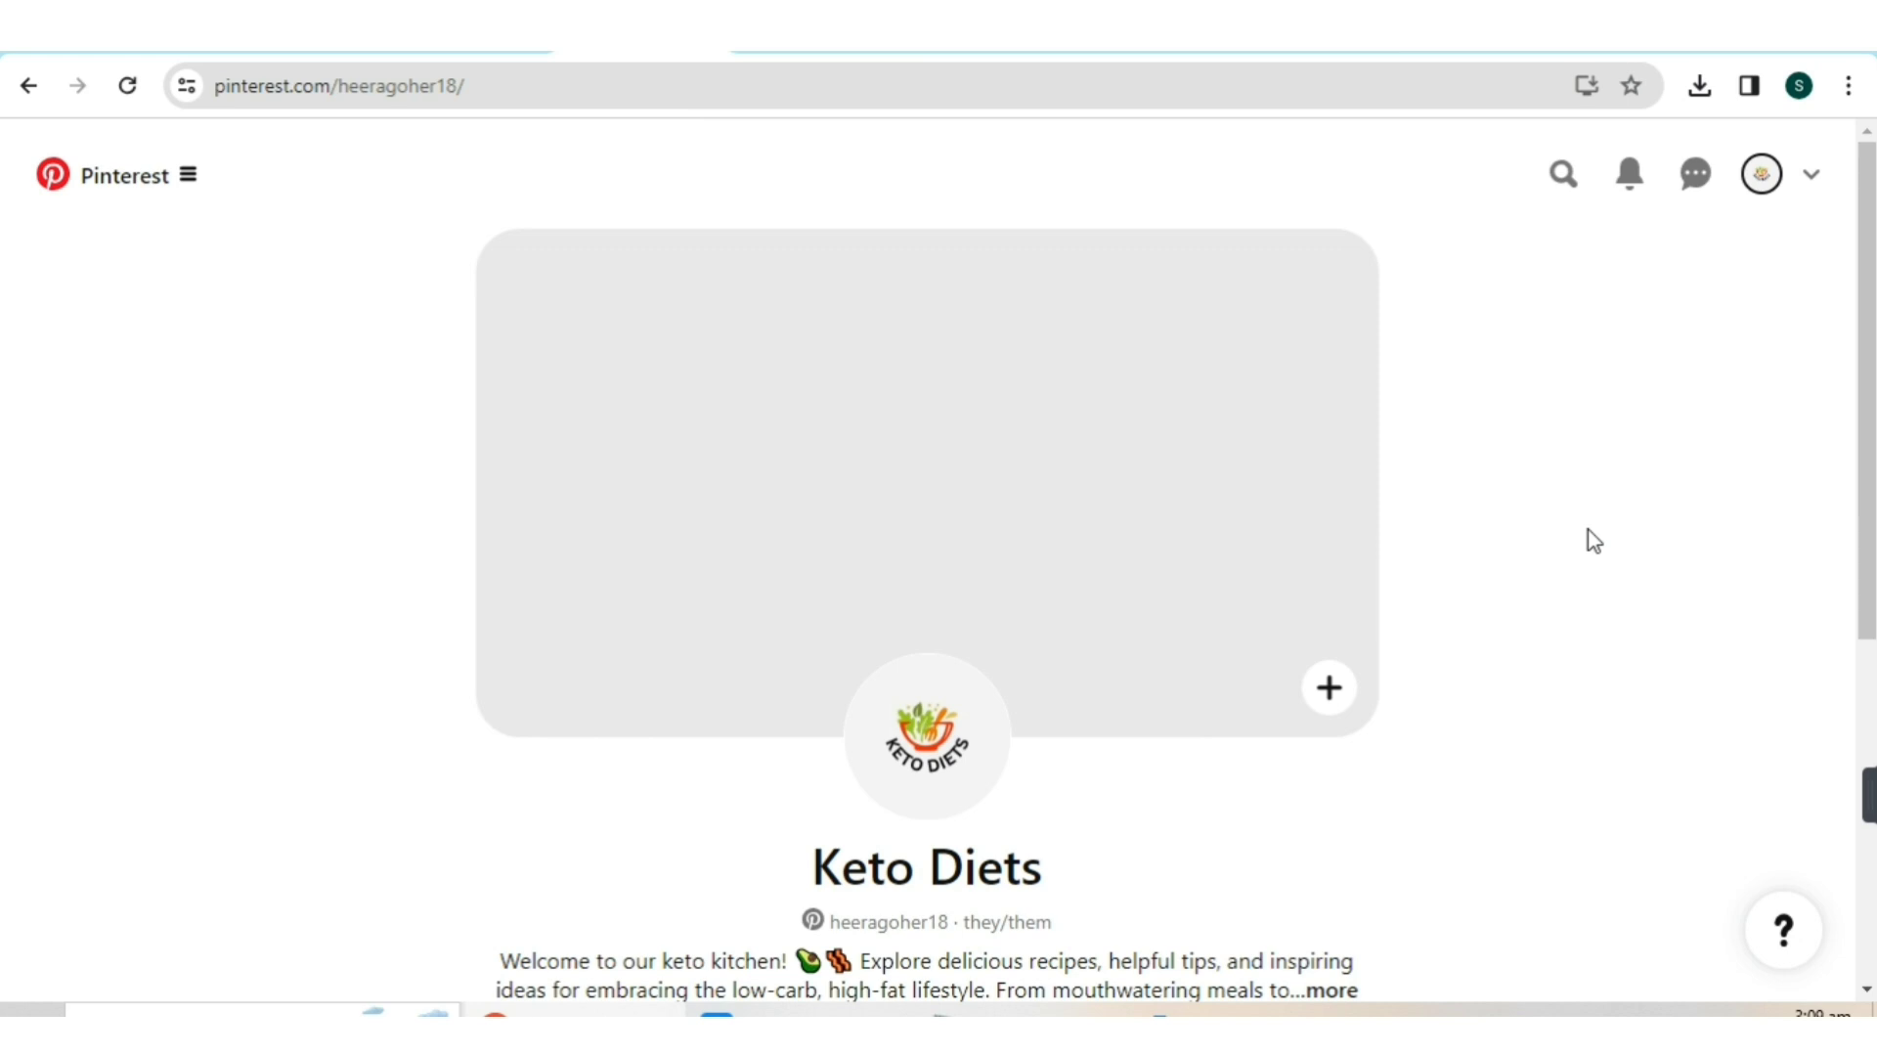
scroll(1254, 567, "down", 3)
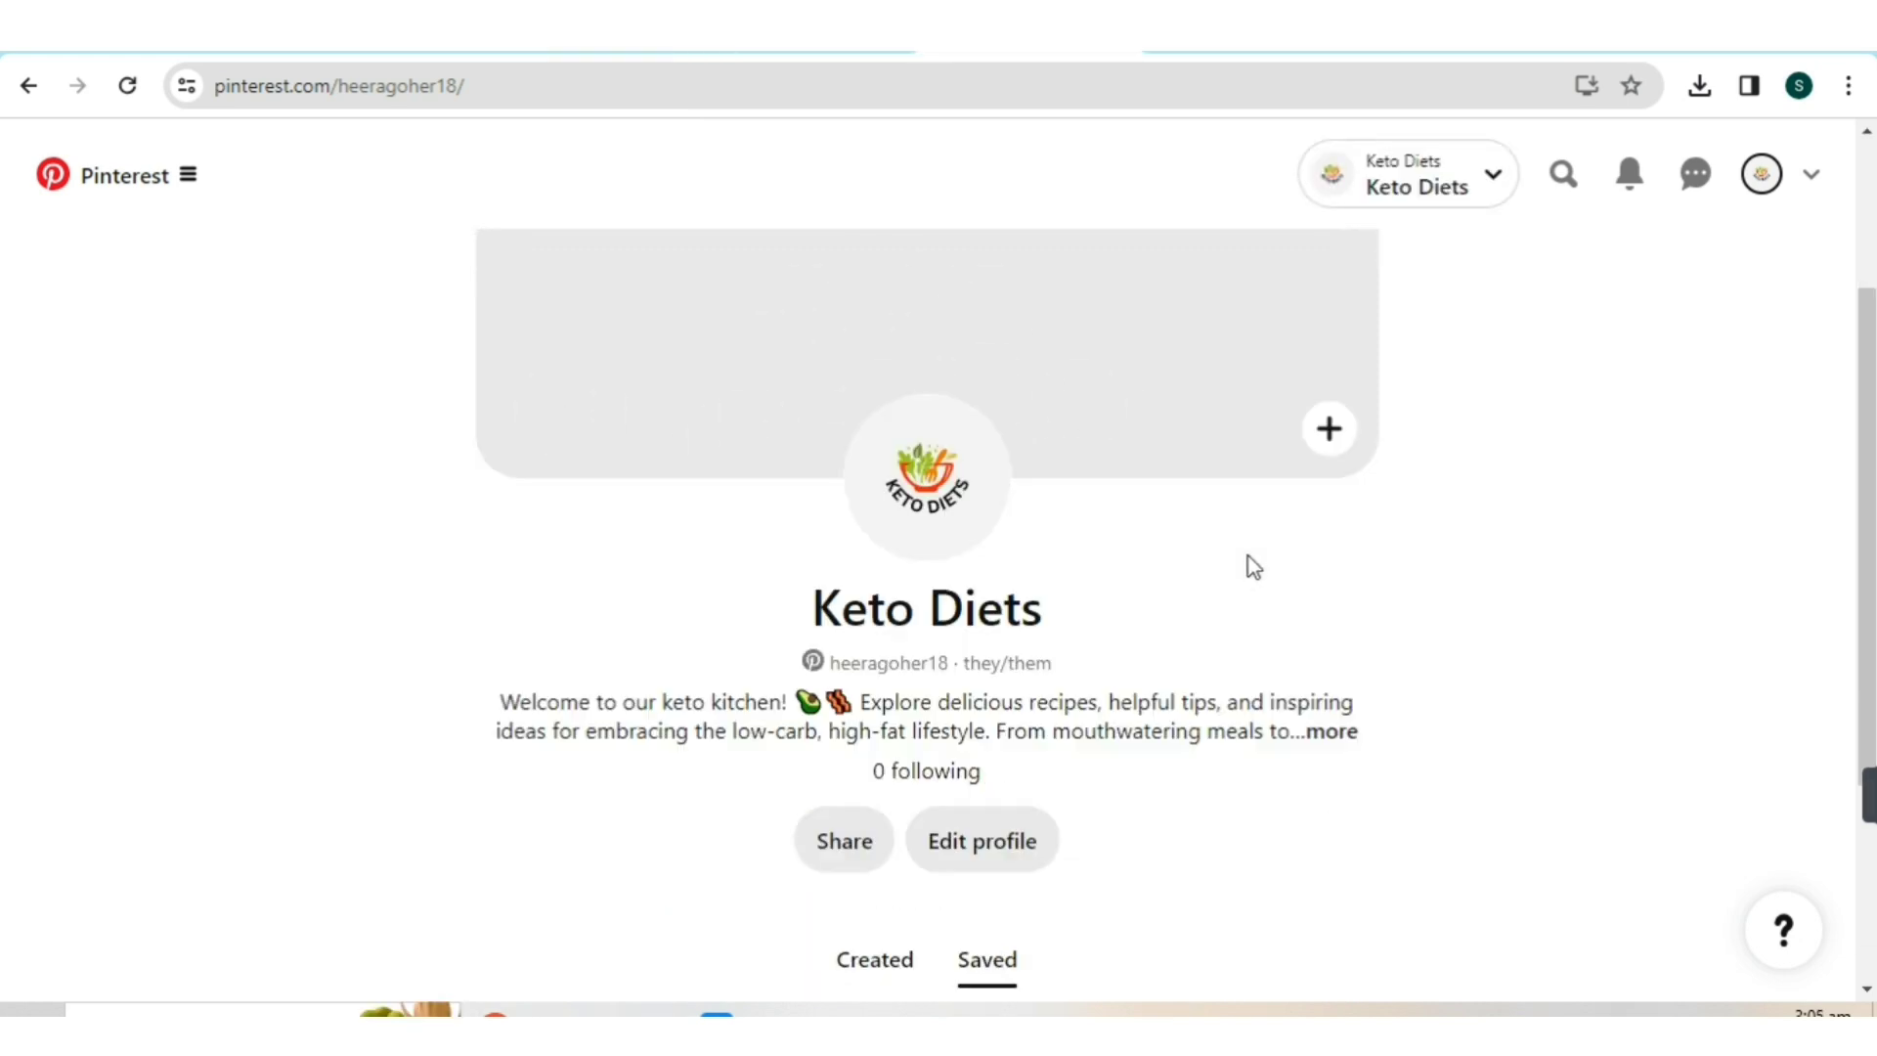
scroll(1255, 567, "up", 3)
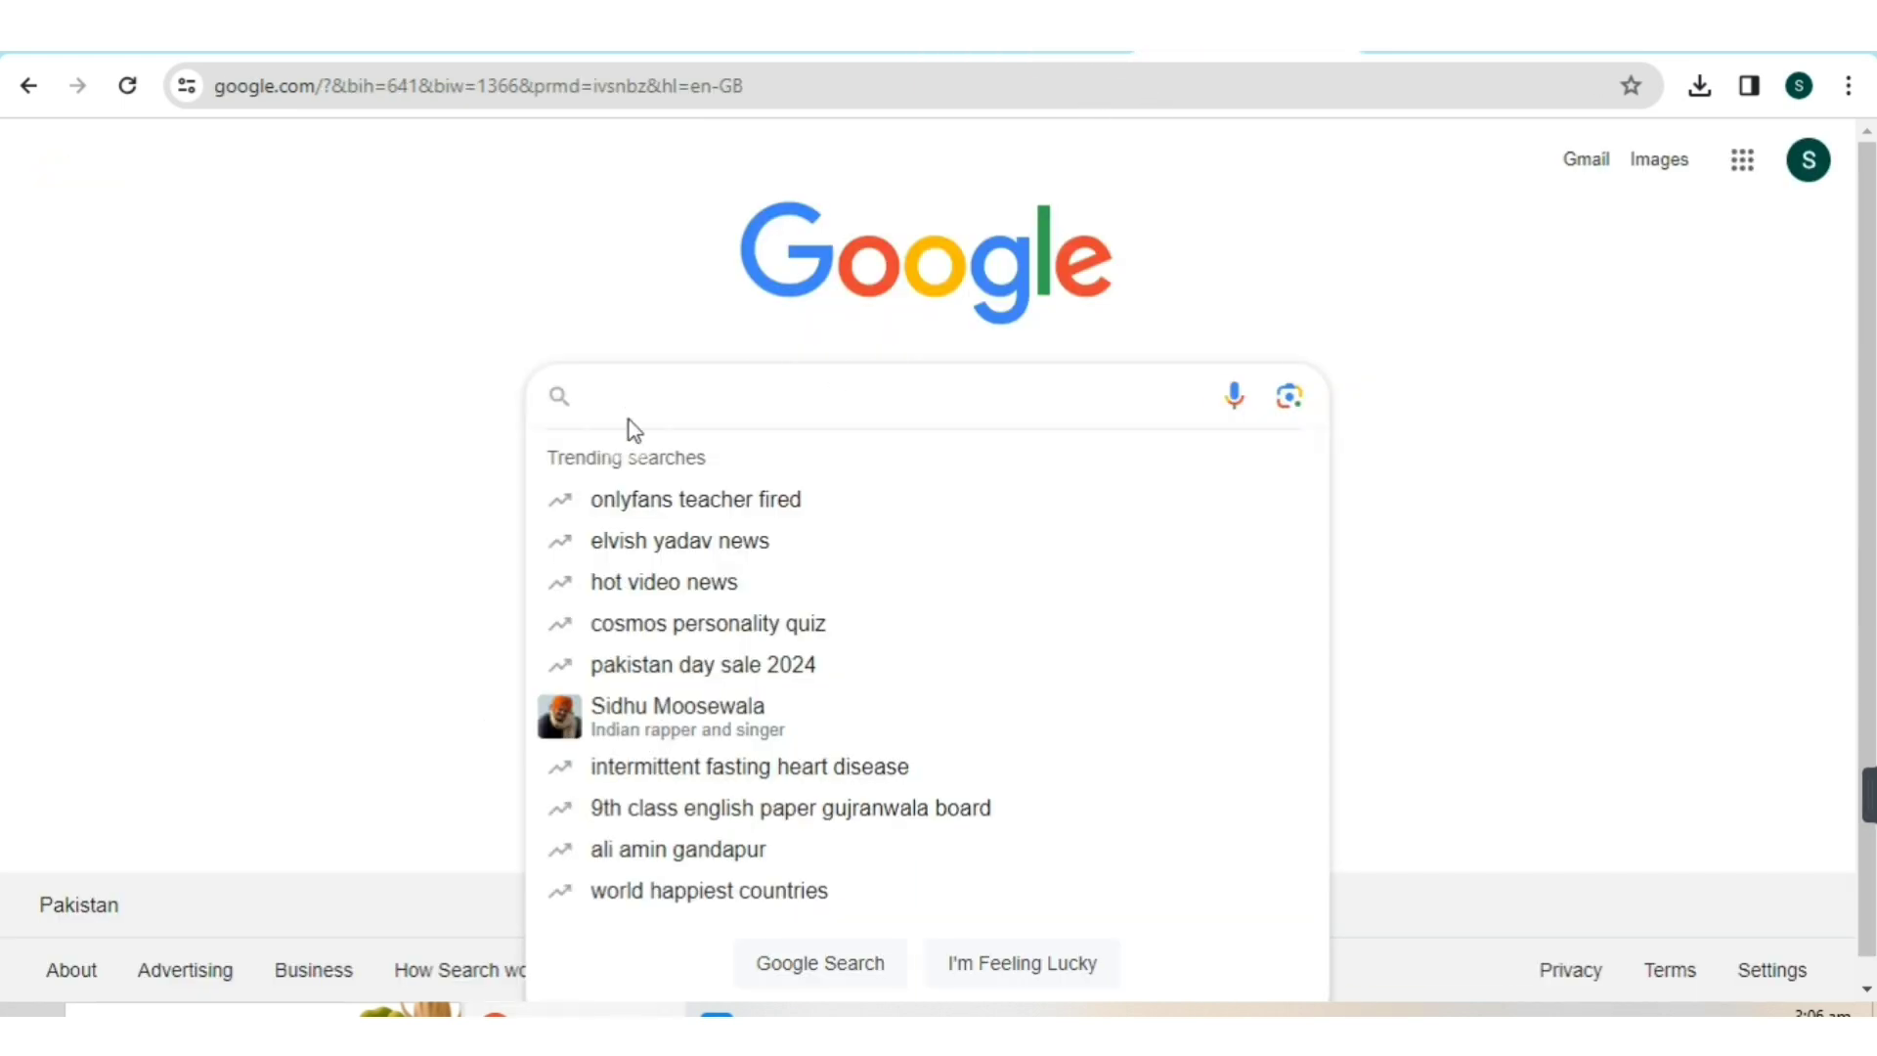
- Switch to Google, search for "keto diet" and browse the image results for a suitable cover photo
left_click(630, 396)
type("keto di")
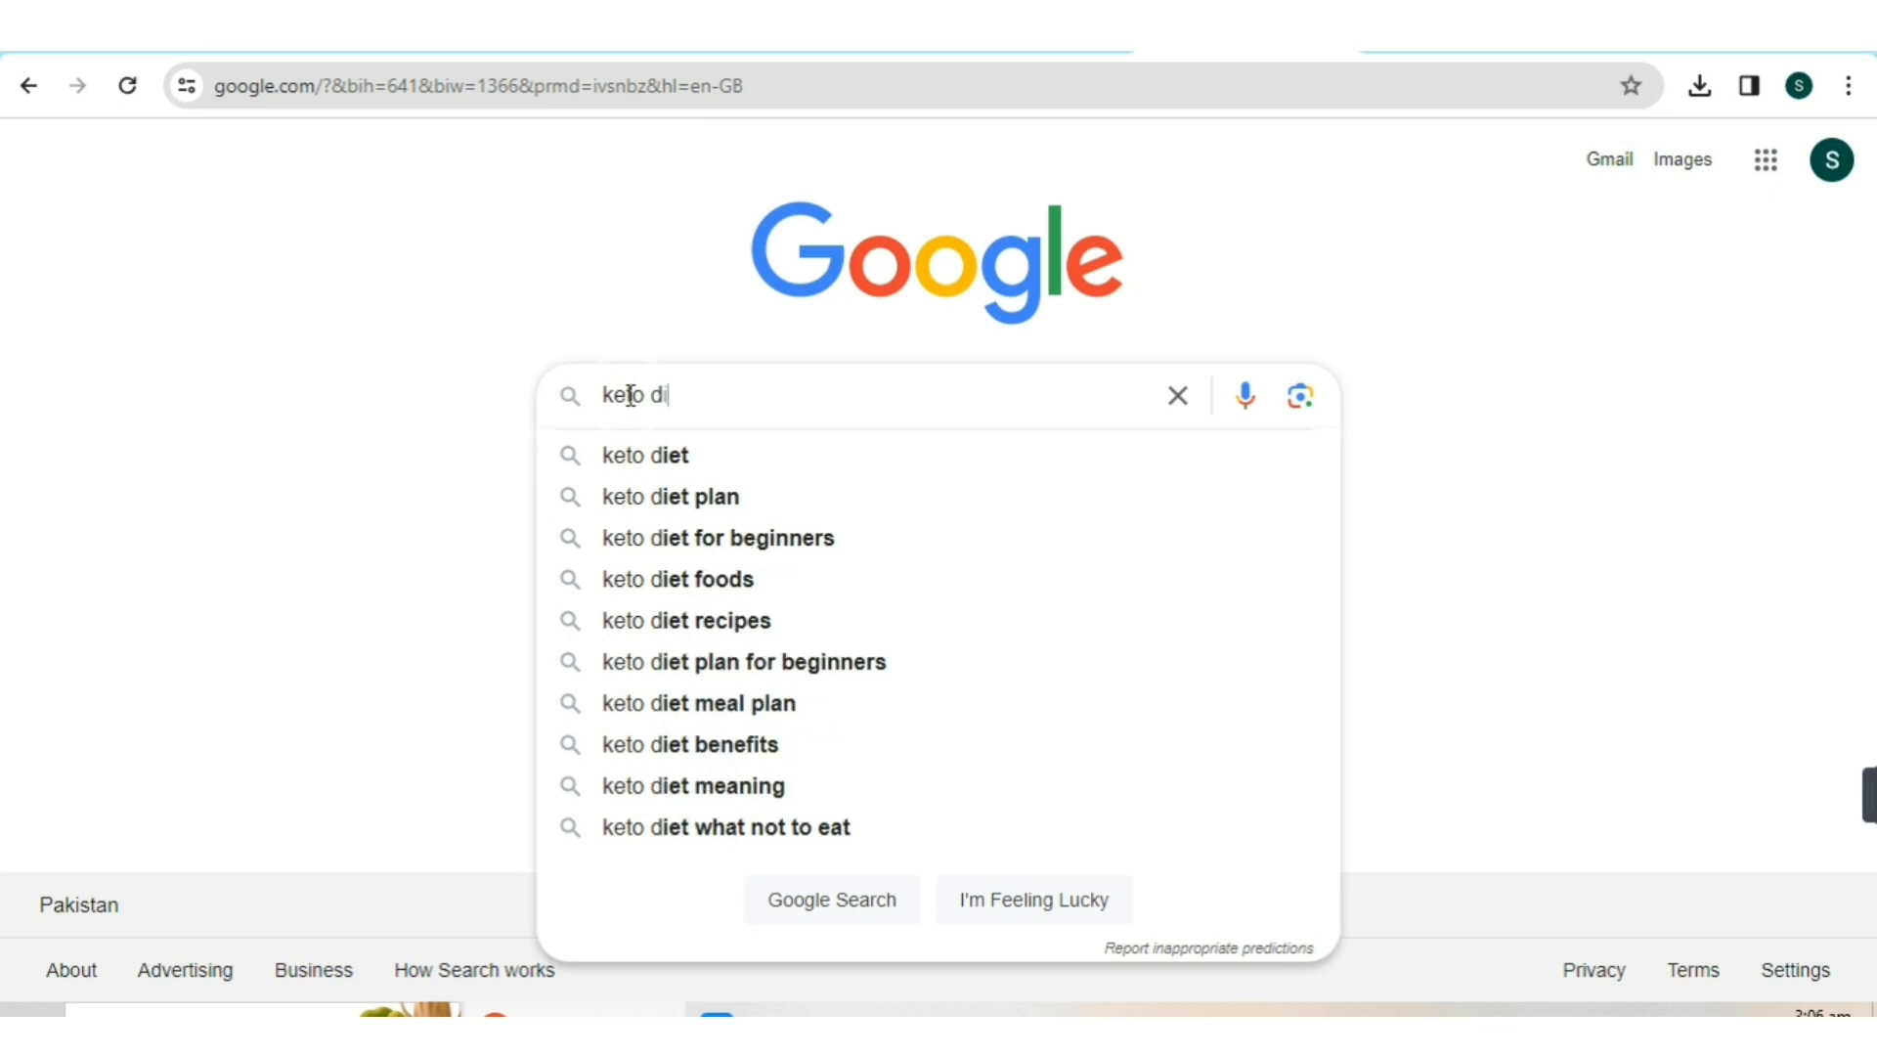
left_click(687, 442)
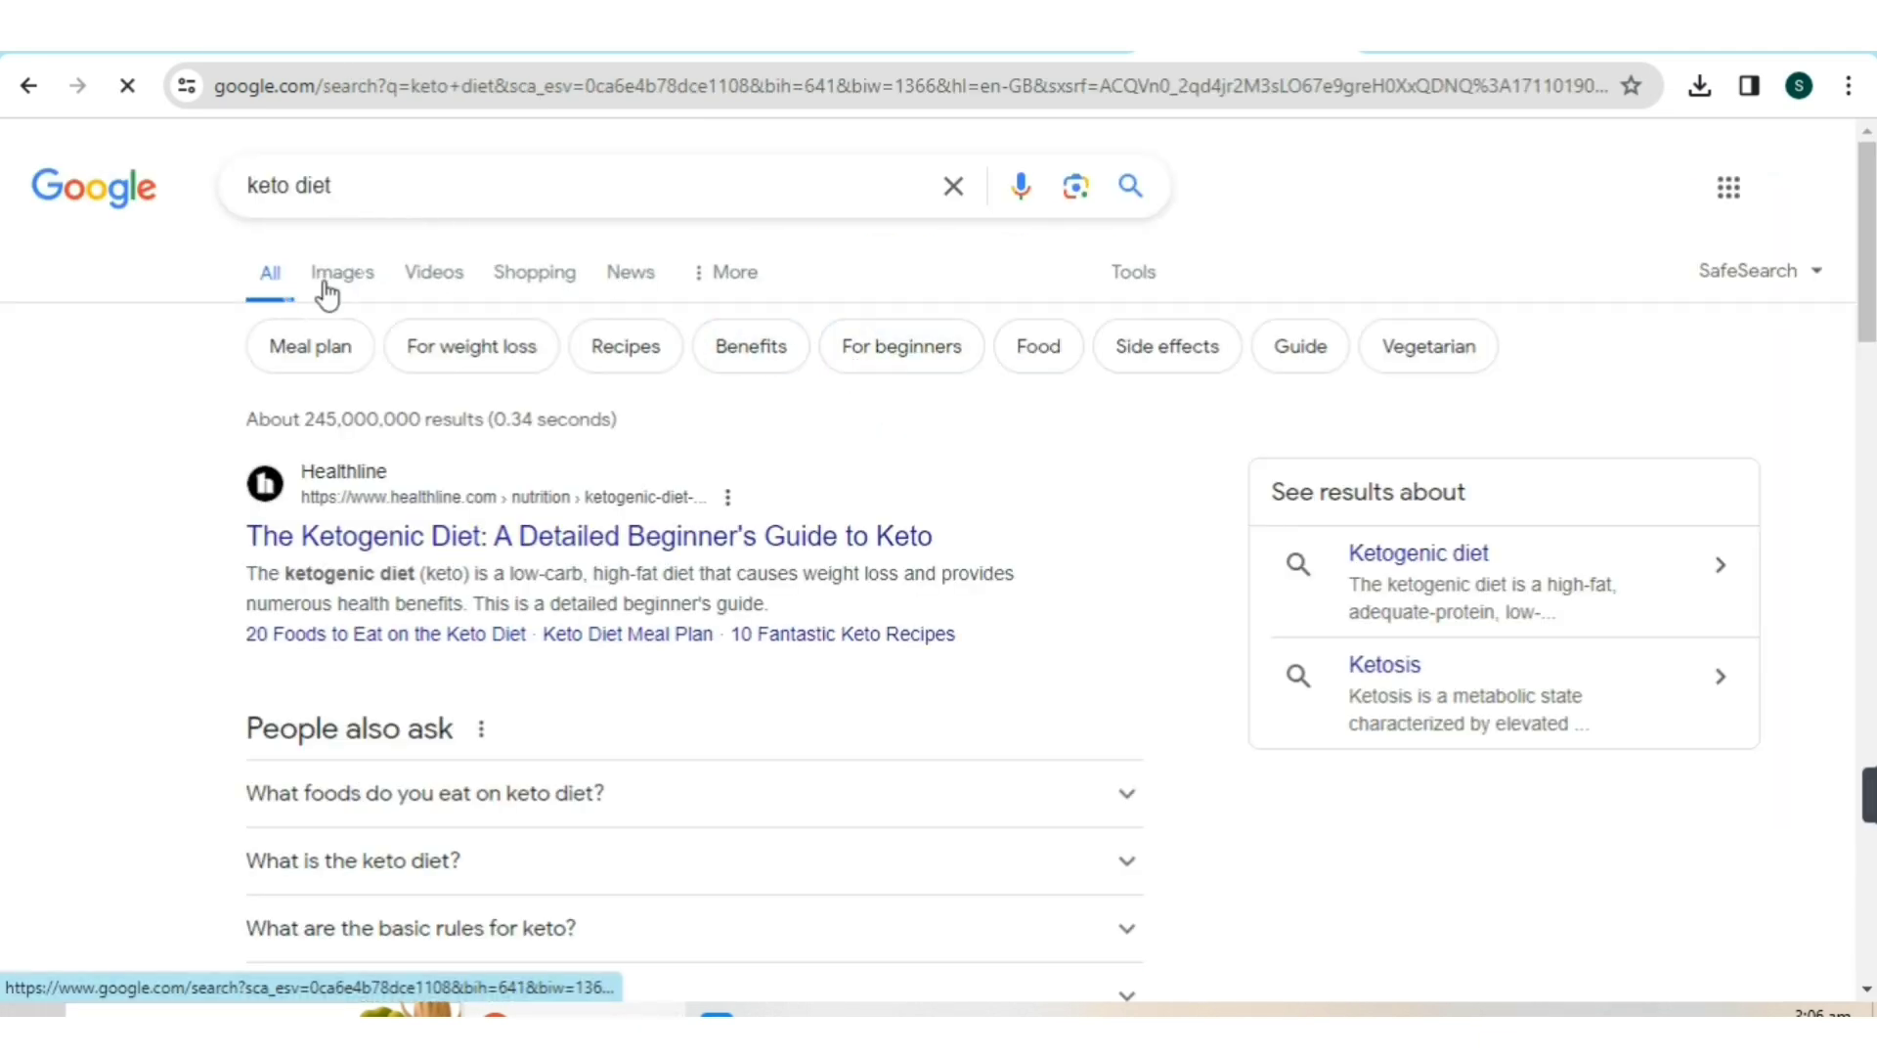
left_click(328, 288)
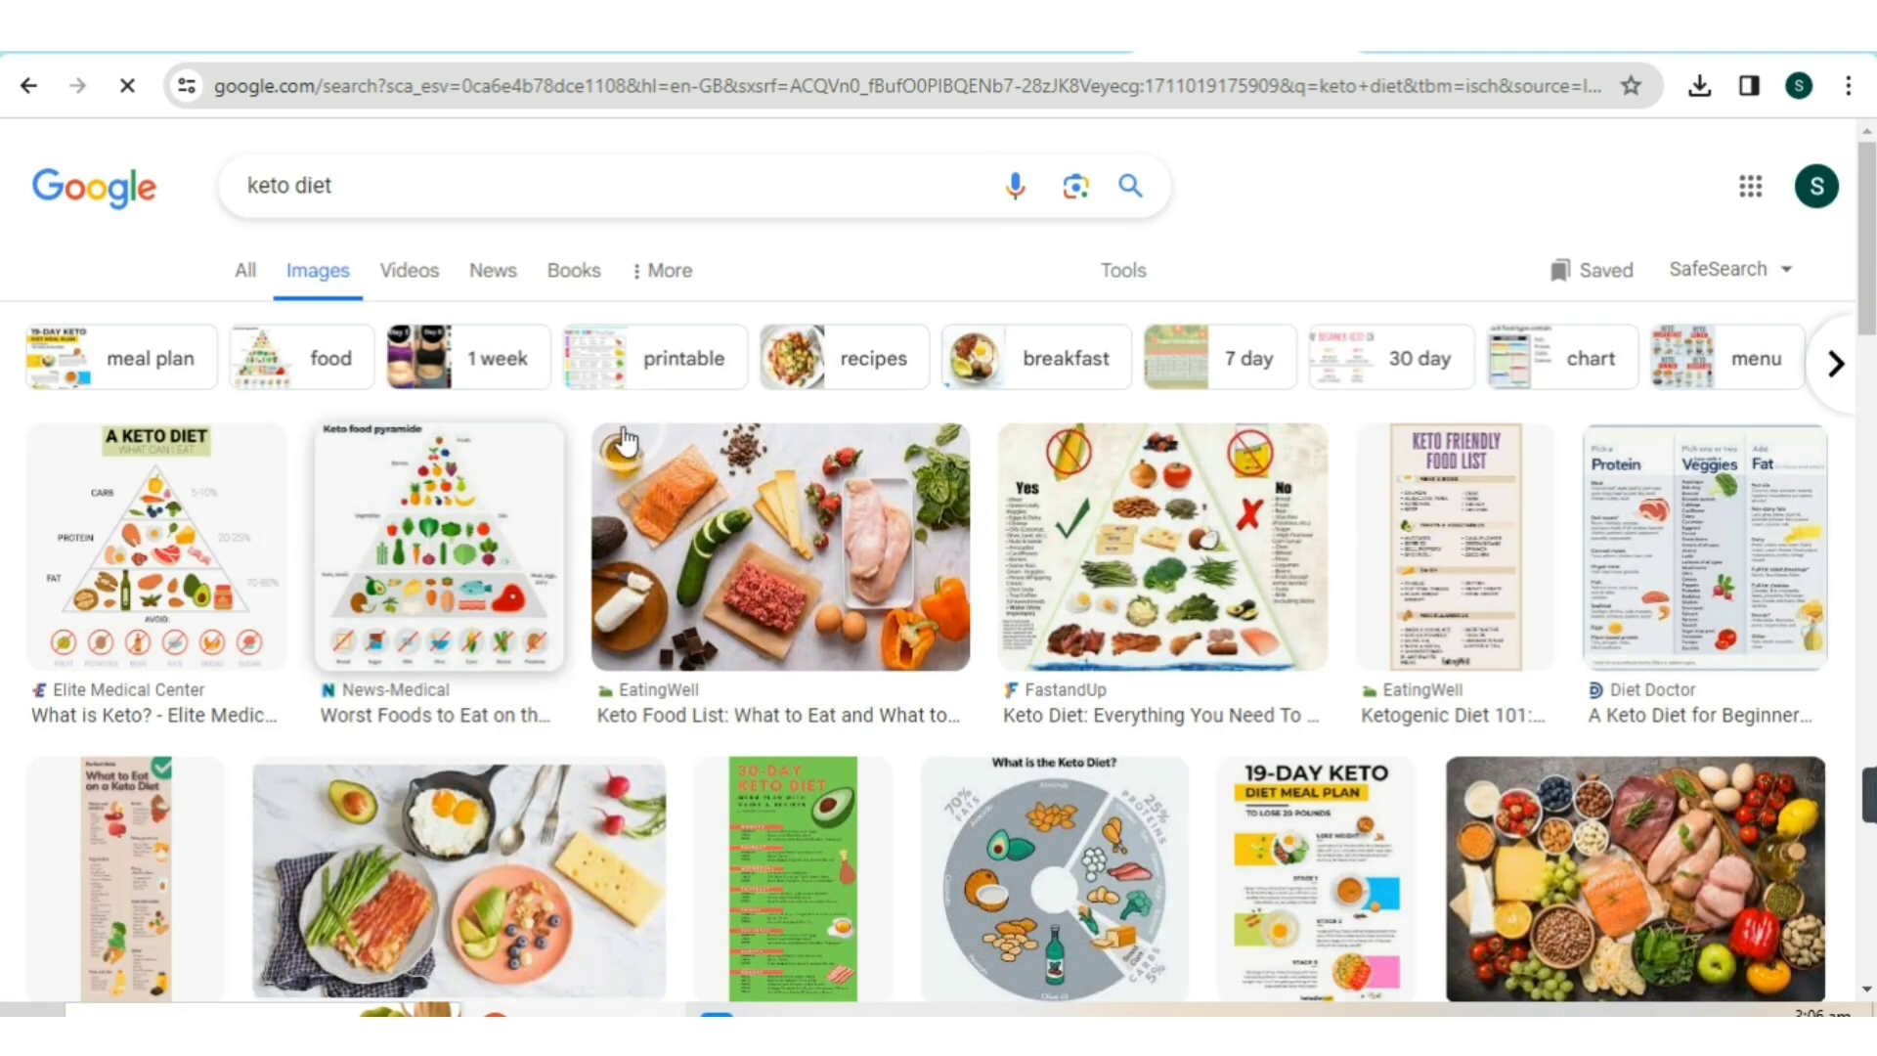
scroll(626, 442, "down", 15)
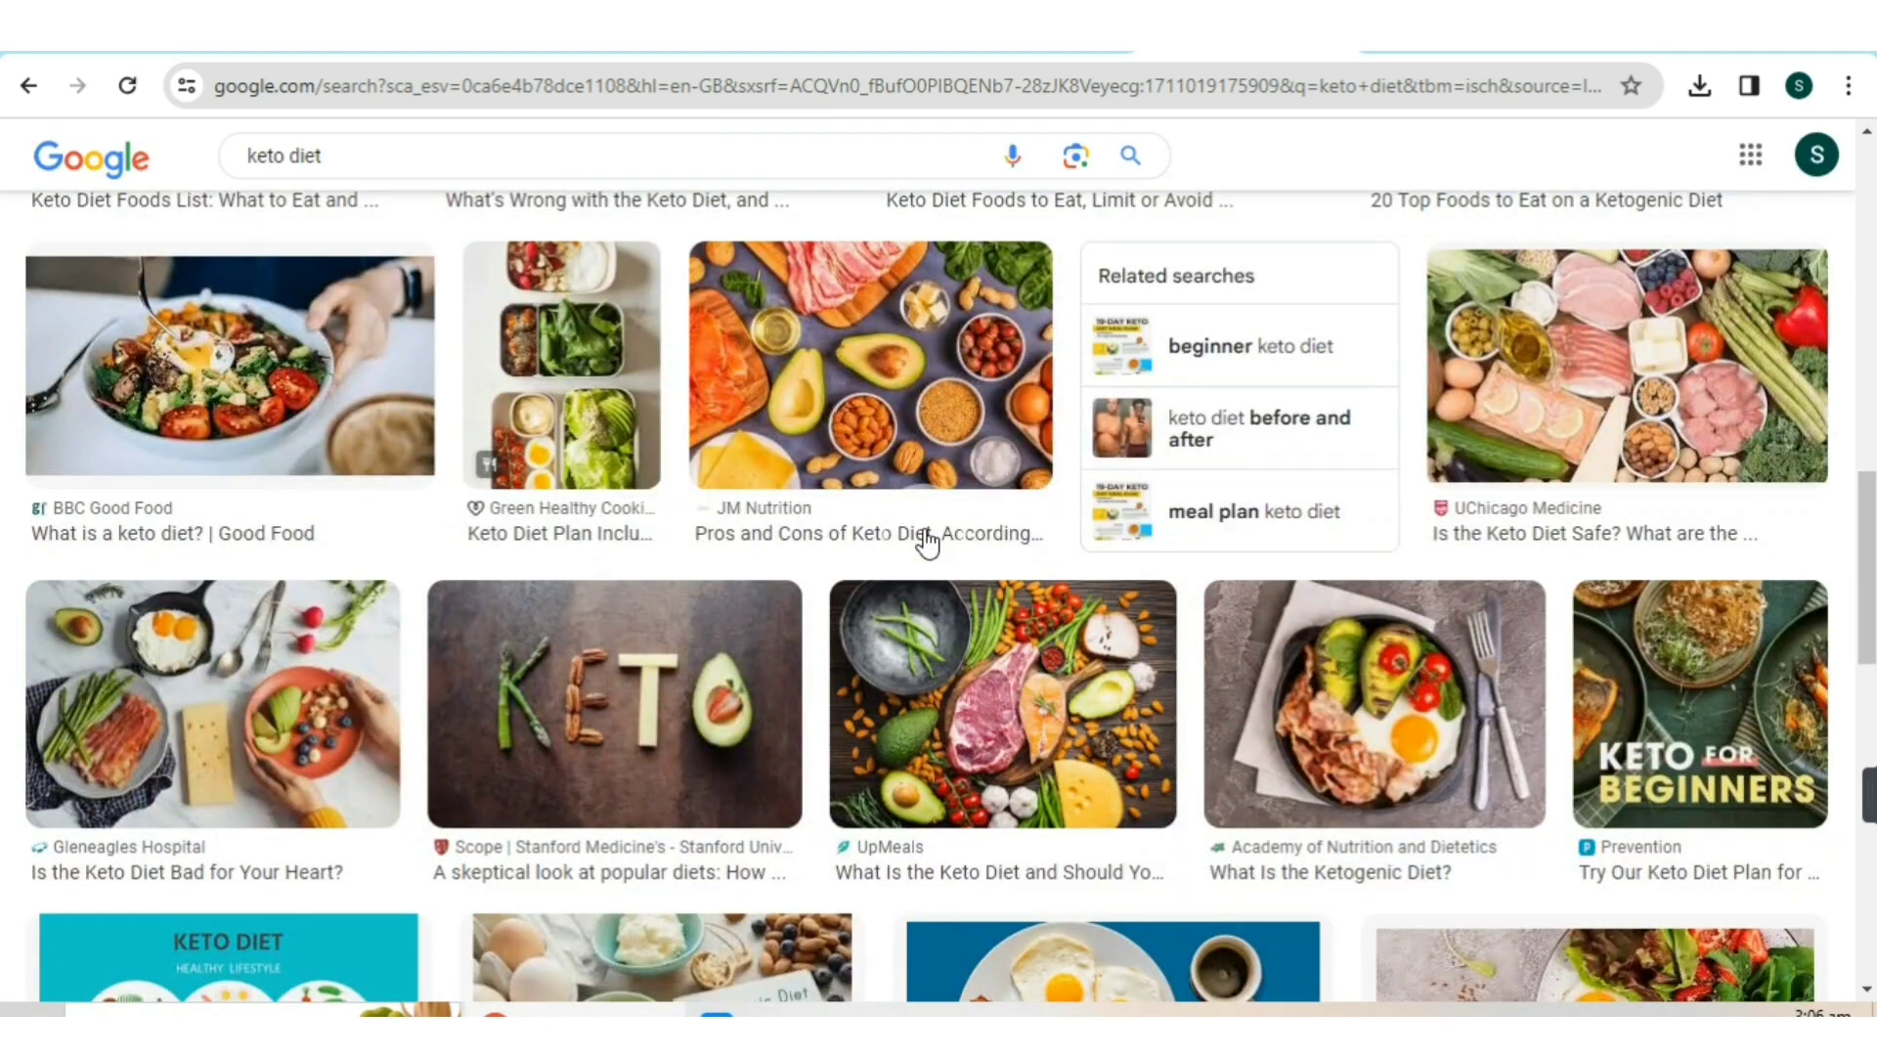
left_click(924, 542)
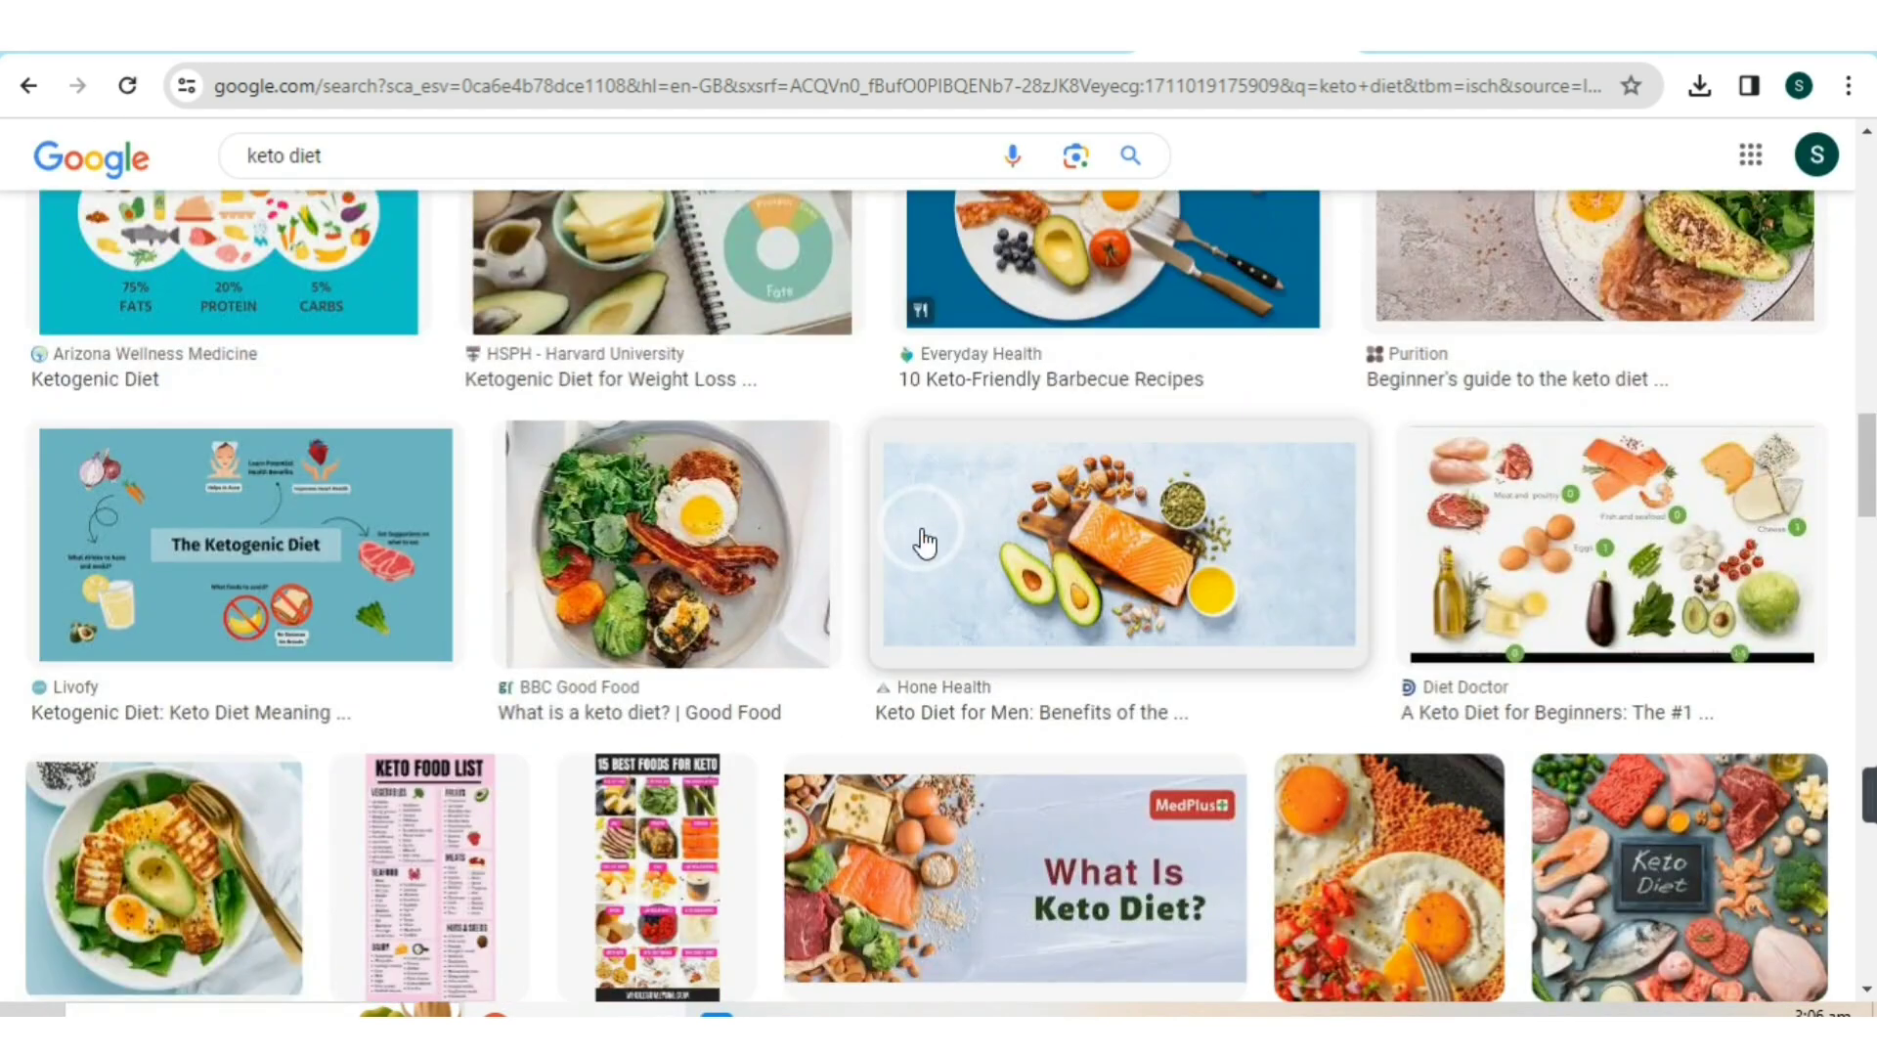
scroll(919, 540, "down", 3)
scroll(919, 539, "up", 5)
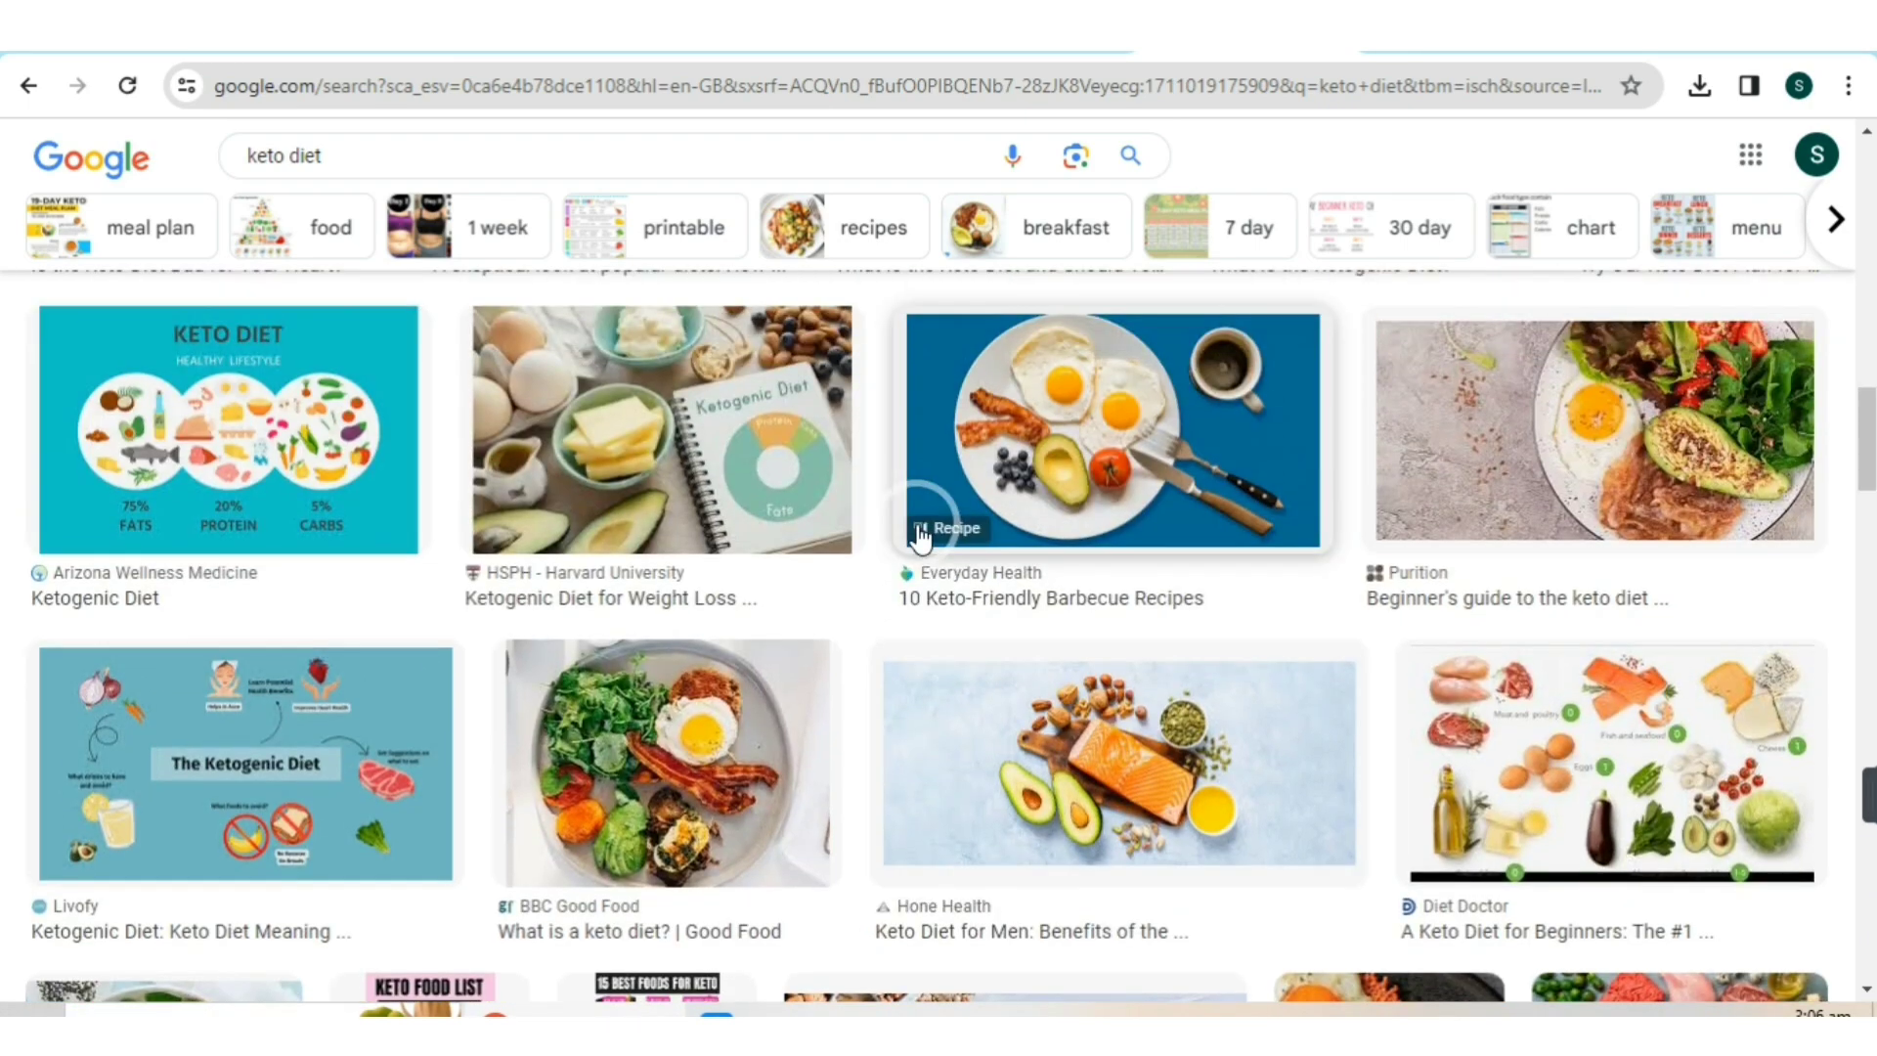
scroll(919, 536, "up", 10)
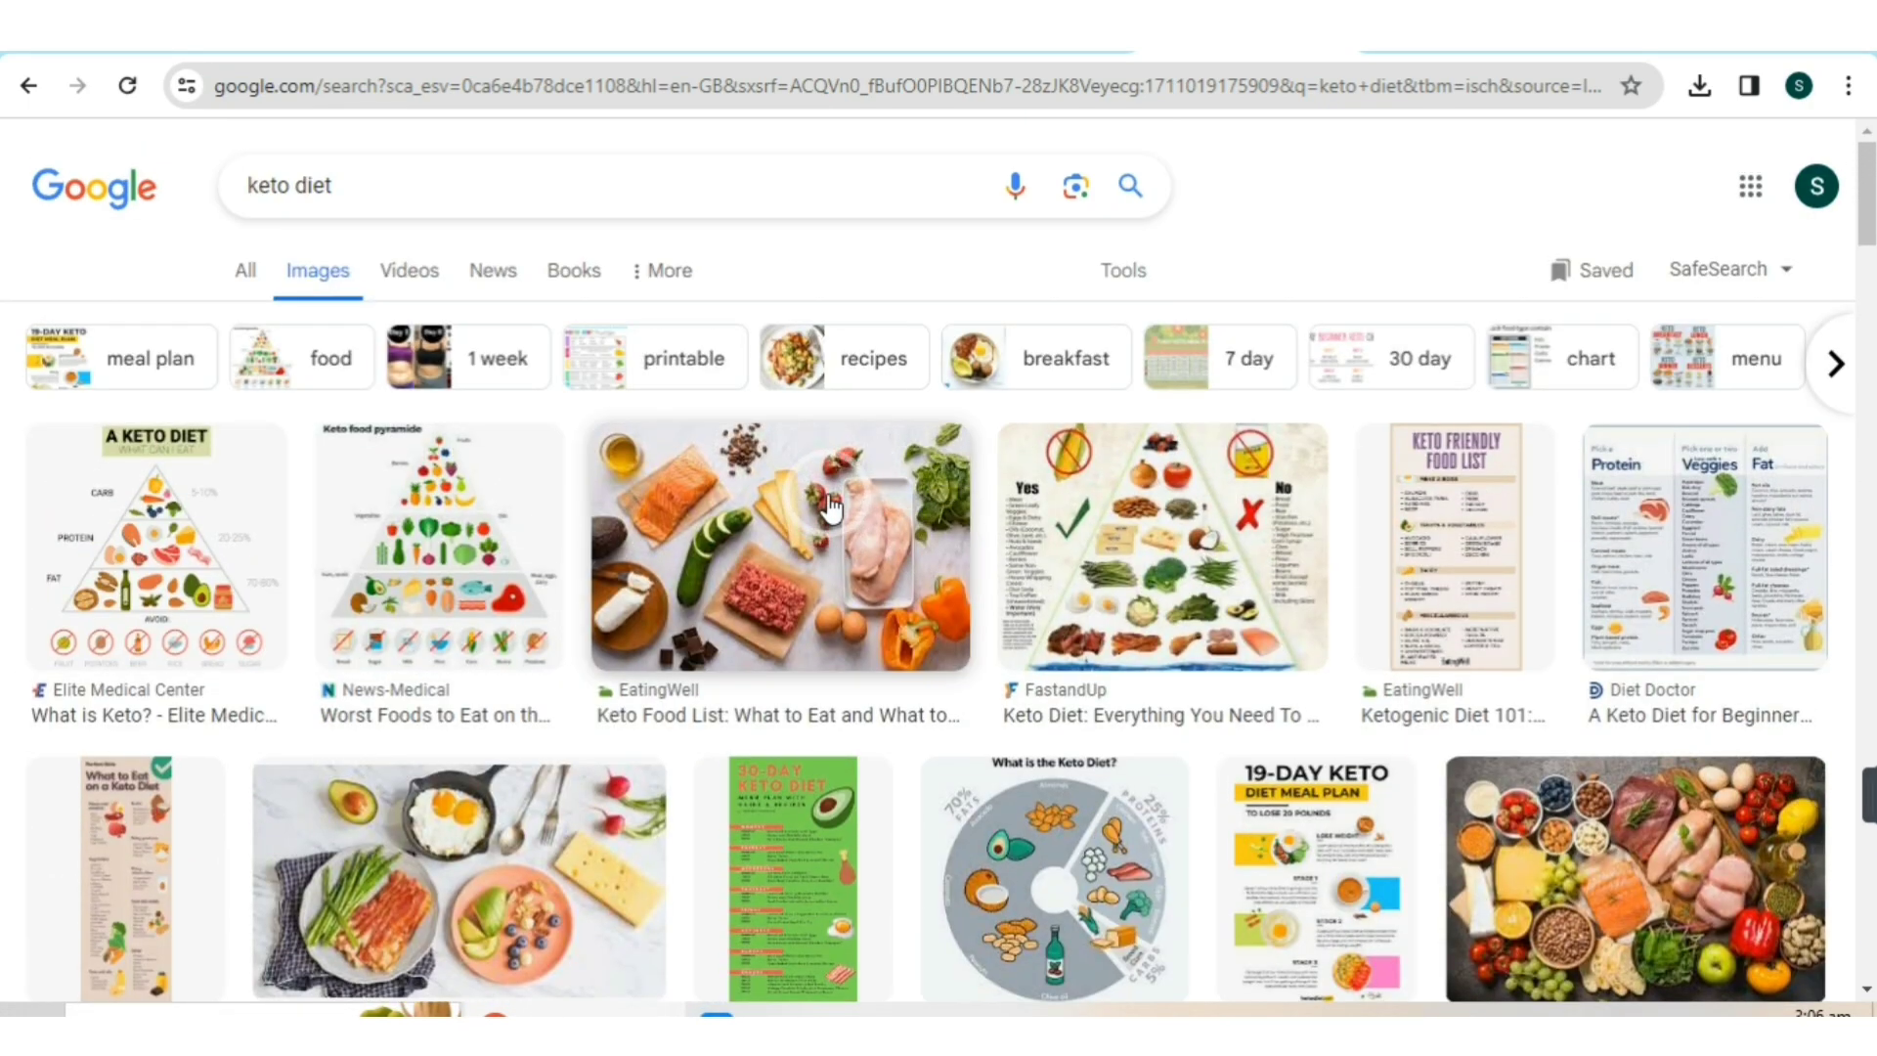
- Save the EatingWell "Keto Food List: What to Eat and What to Limit" image to Downloads as a JPEG
left_click(761, 528)
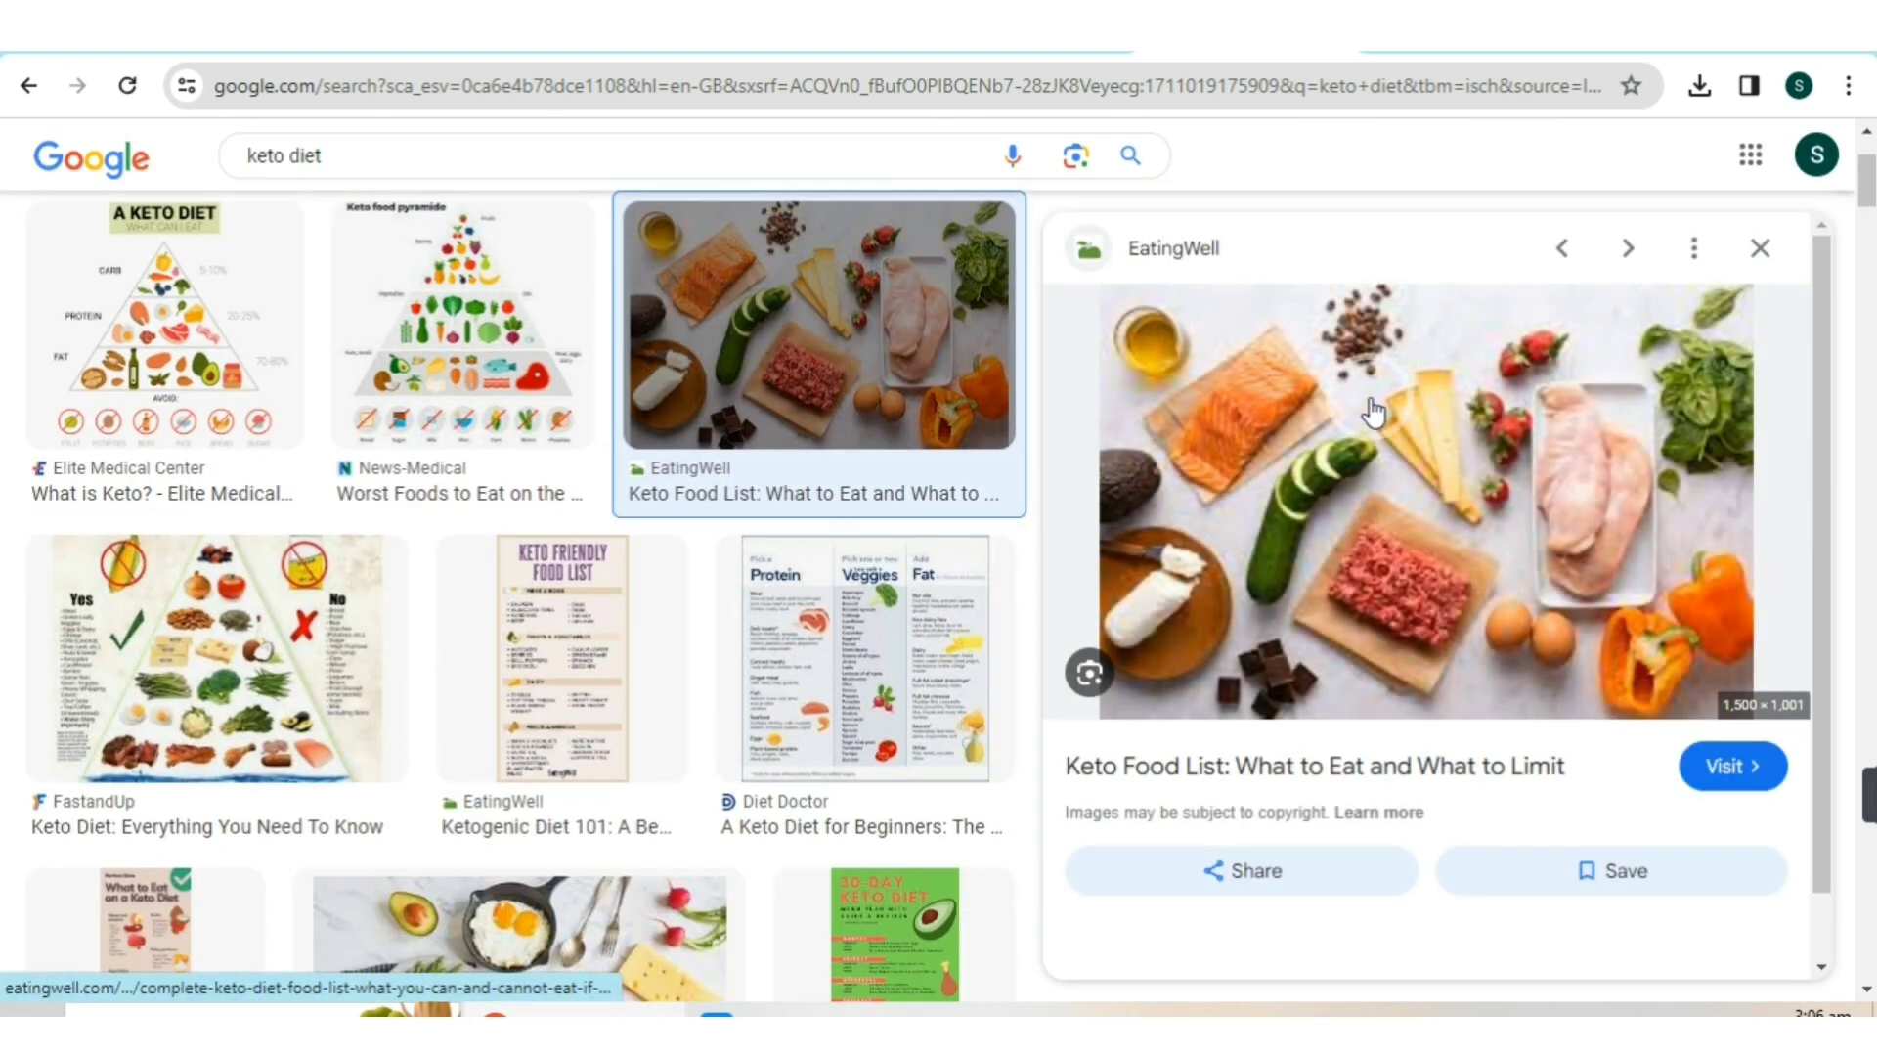
right_click(1392, 377)
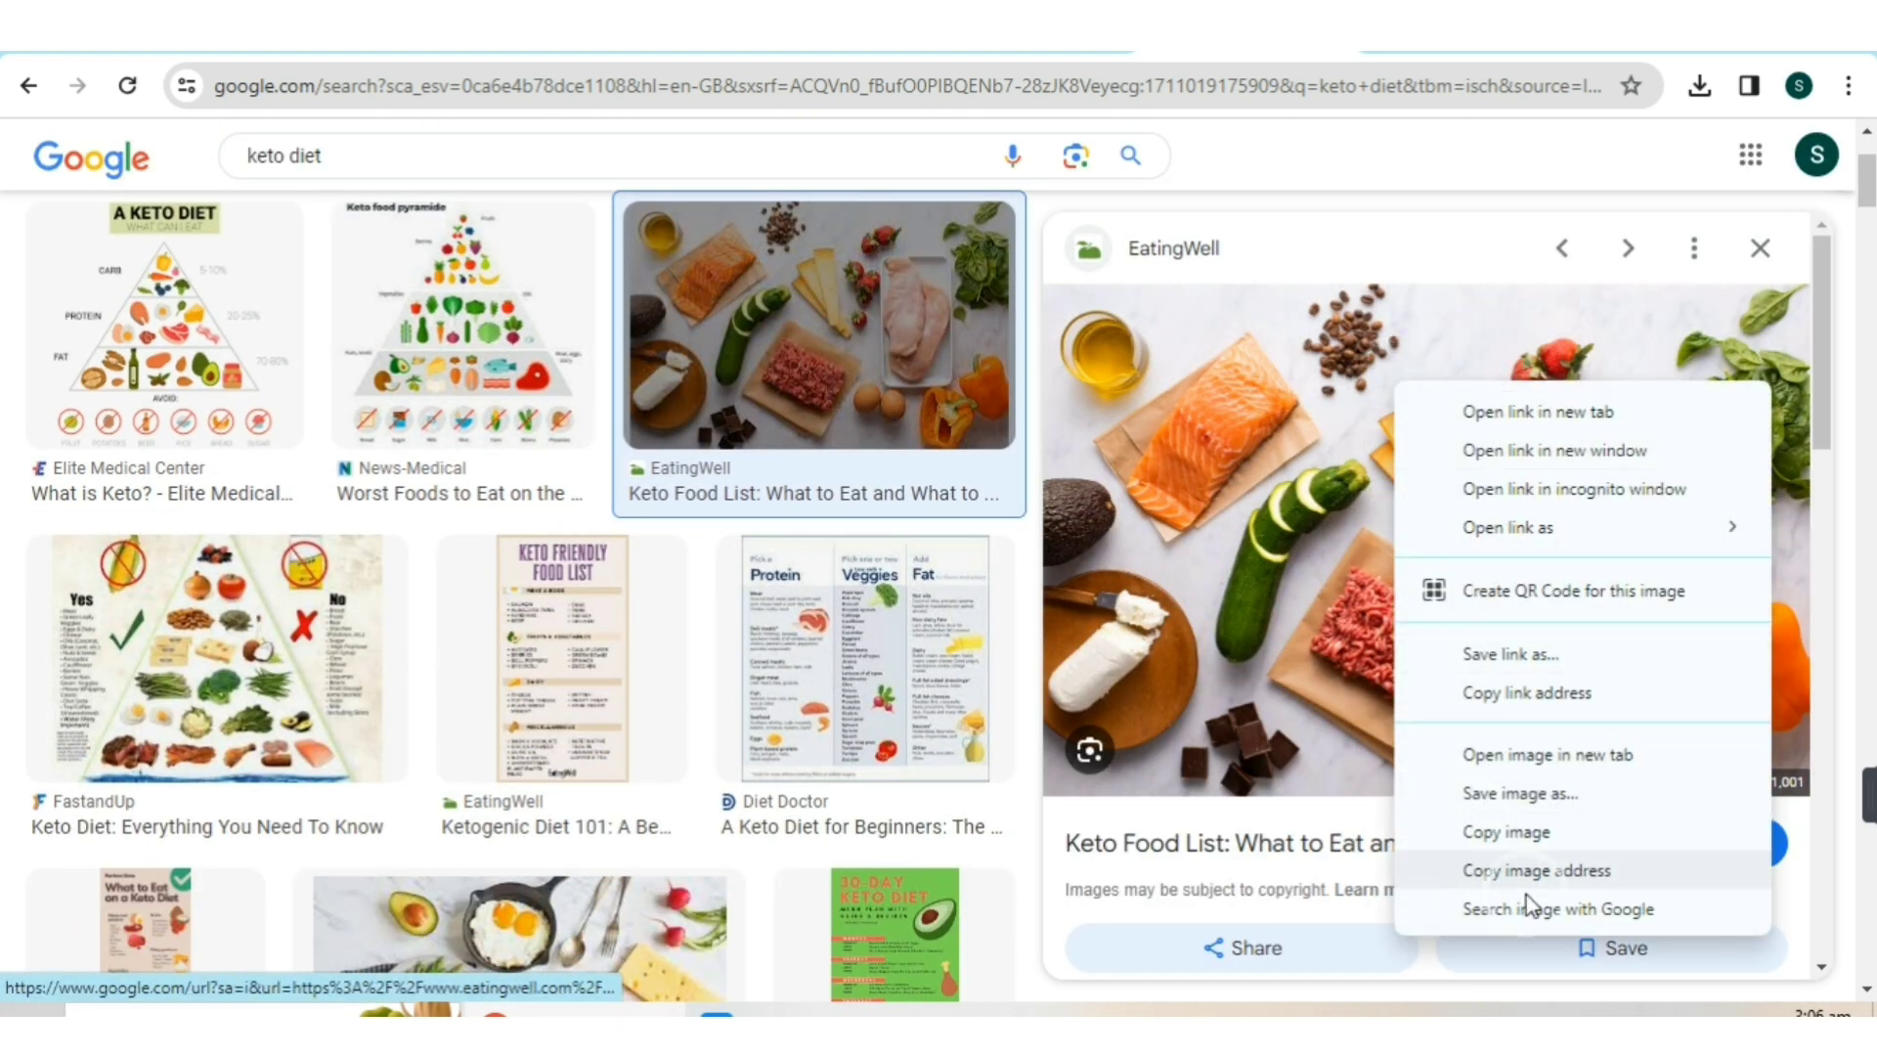
left_click(1571, 826)
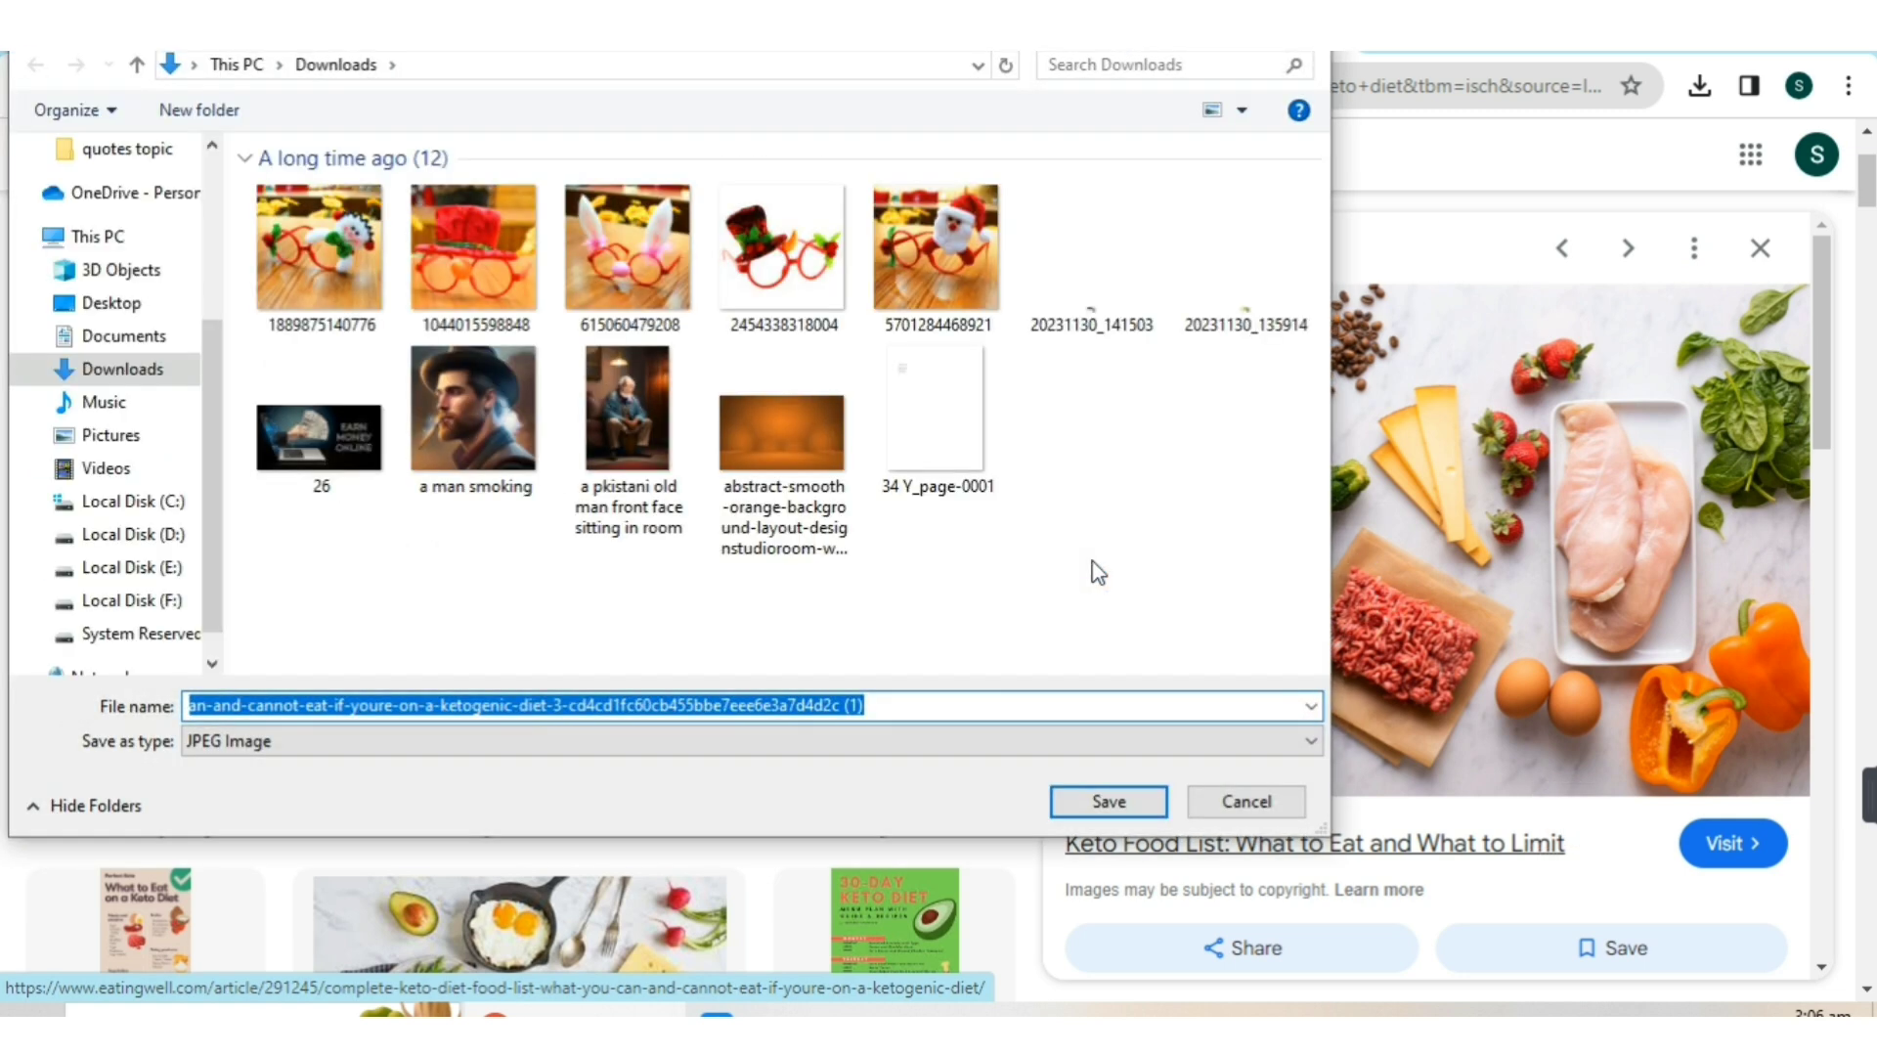
left_click(1103, 798)
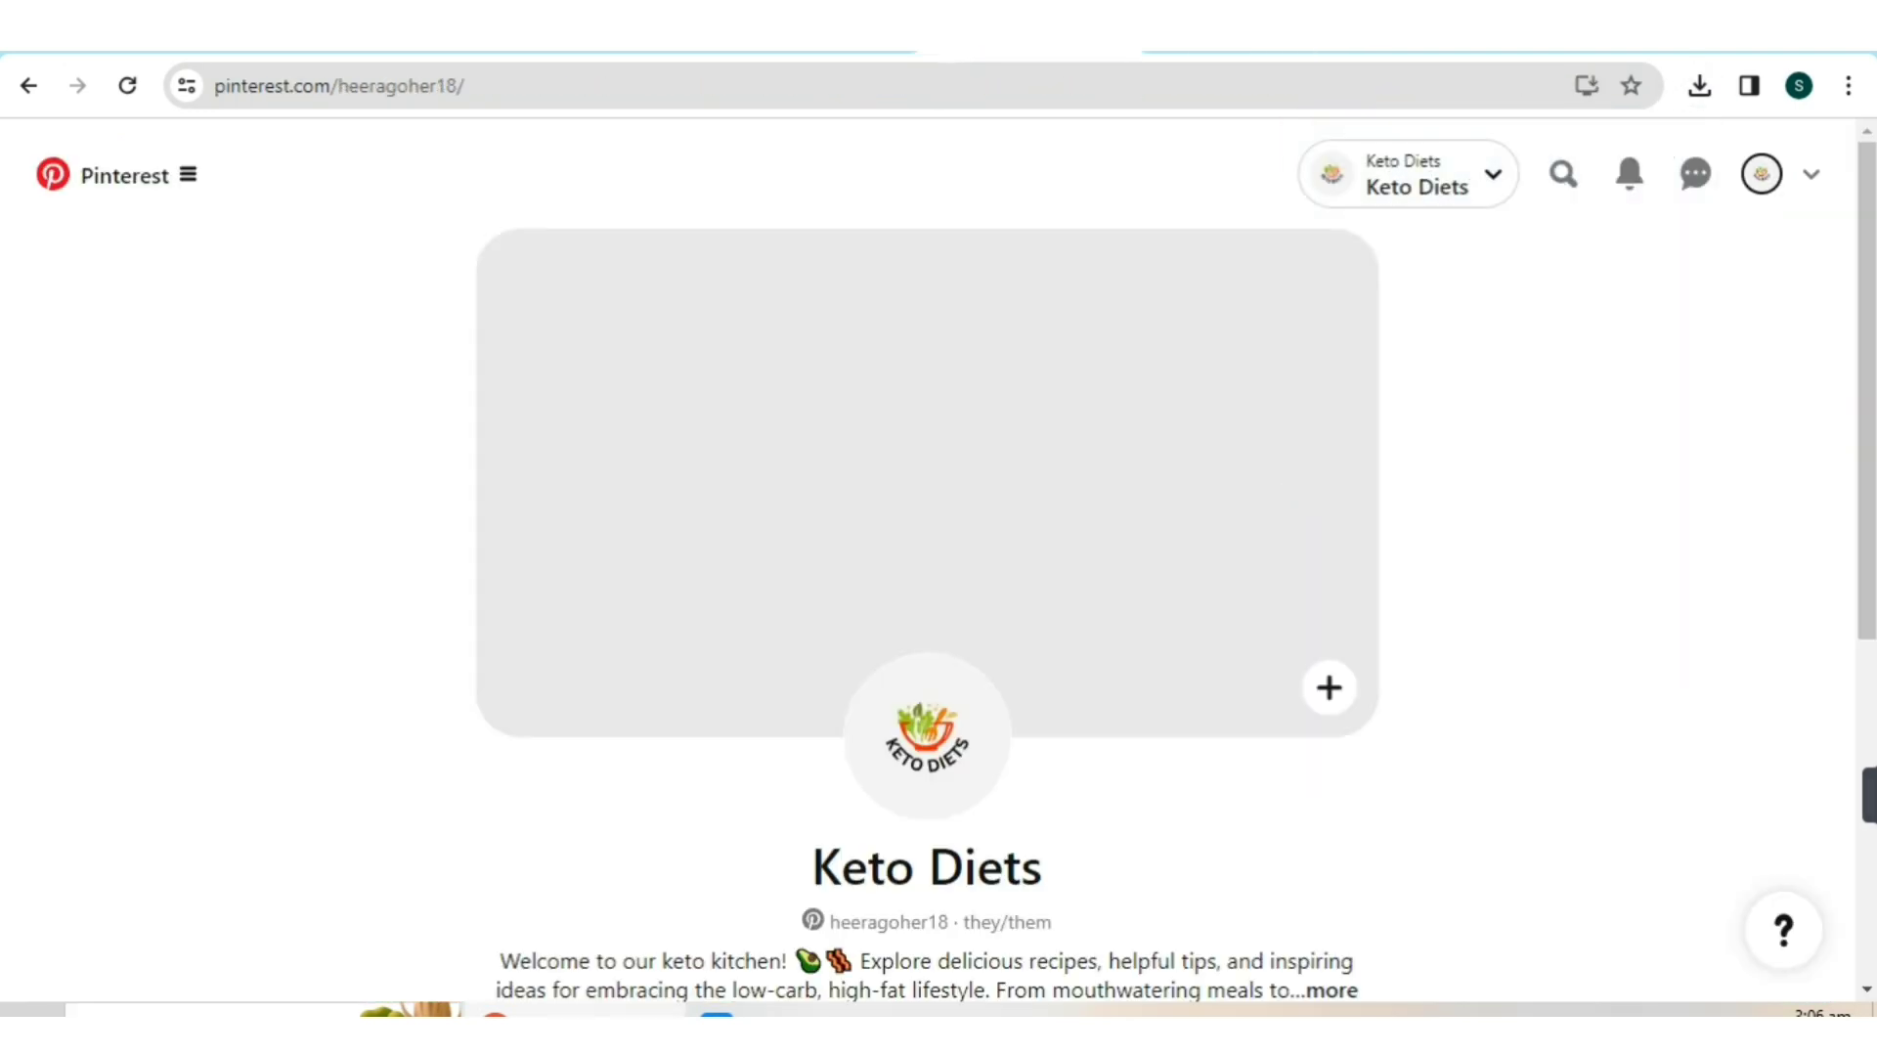
- Switch back to the Pinterest profile and upload the saved keto food list photo from Downloads as the cover image
left_click(587, 523)
left_click(1332, 694)
left_click(1328, 696)
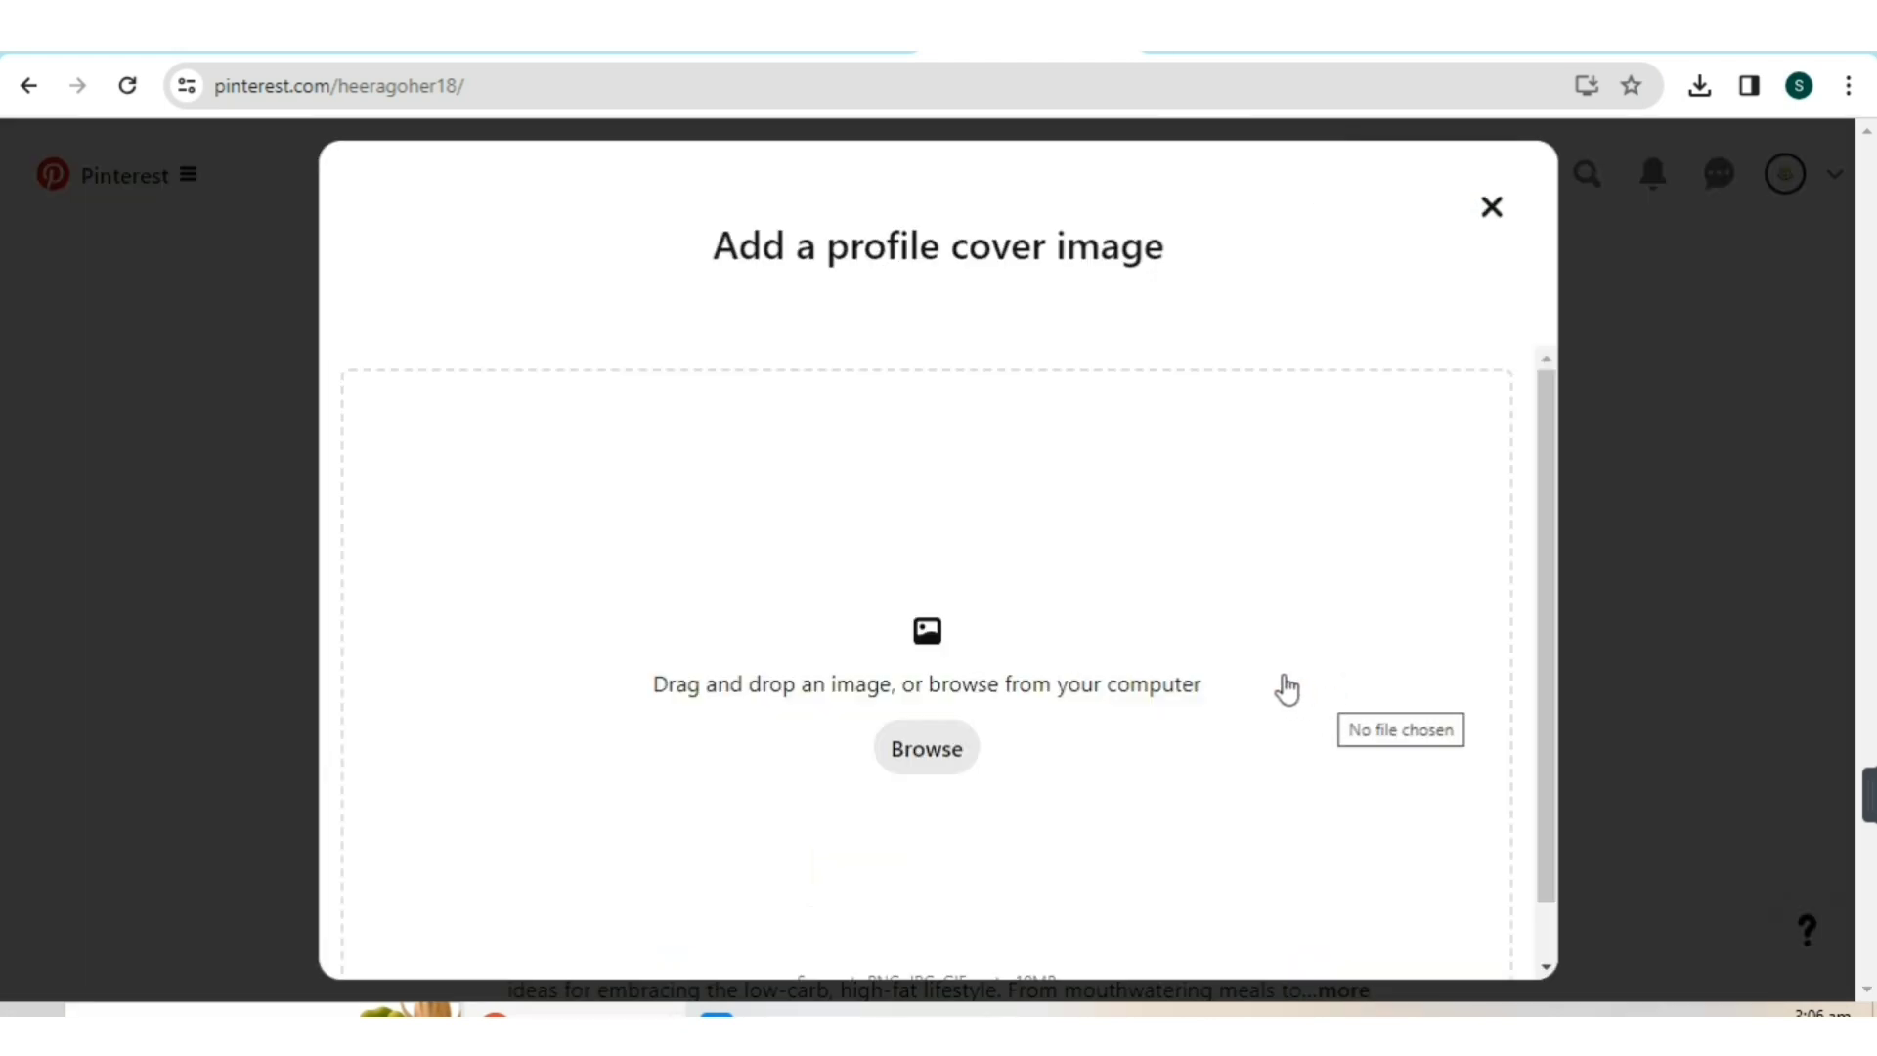
left_click(939, 771)
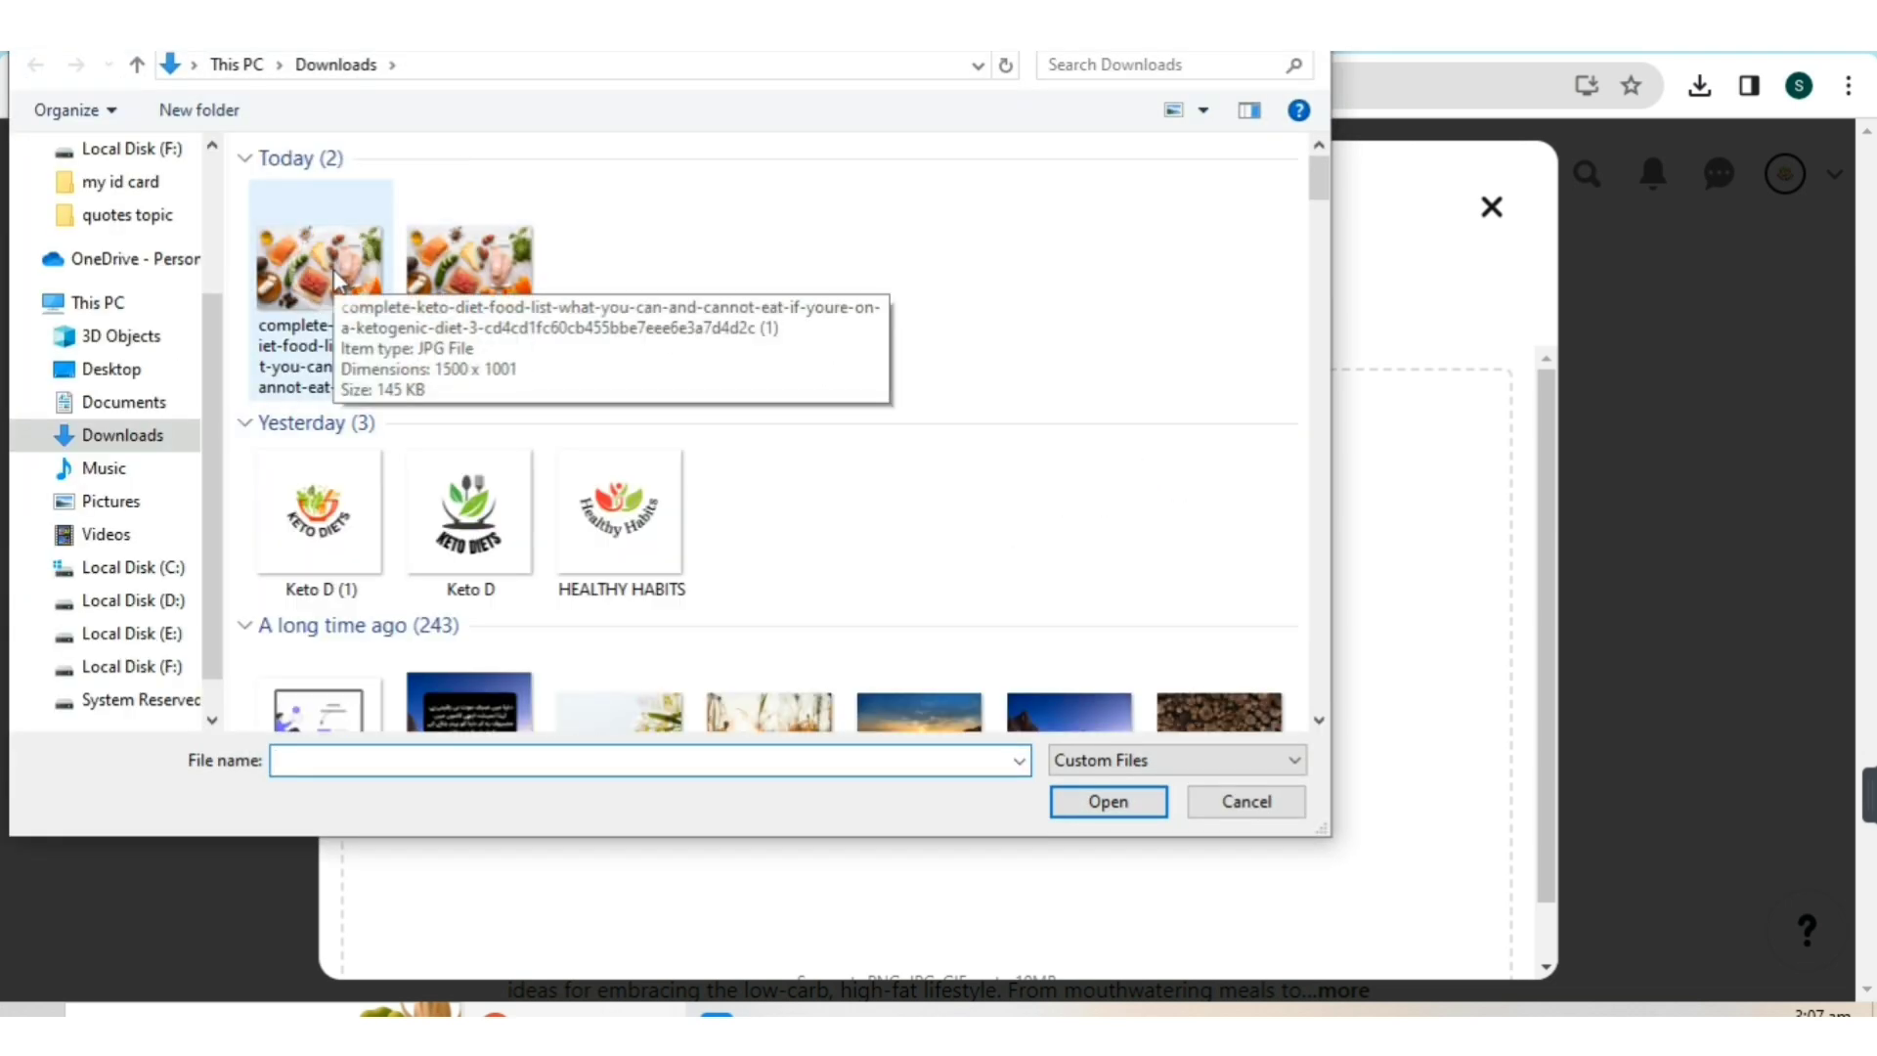
double_click(337, 281)
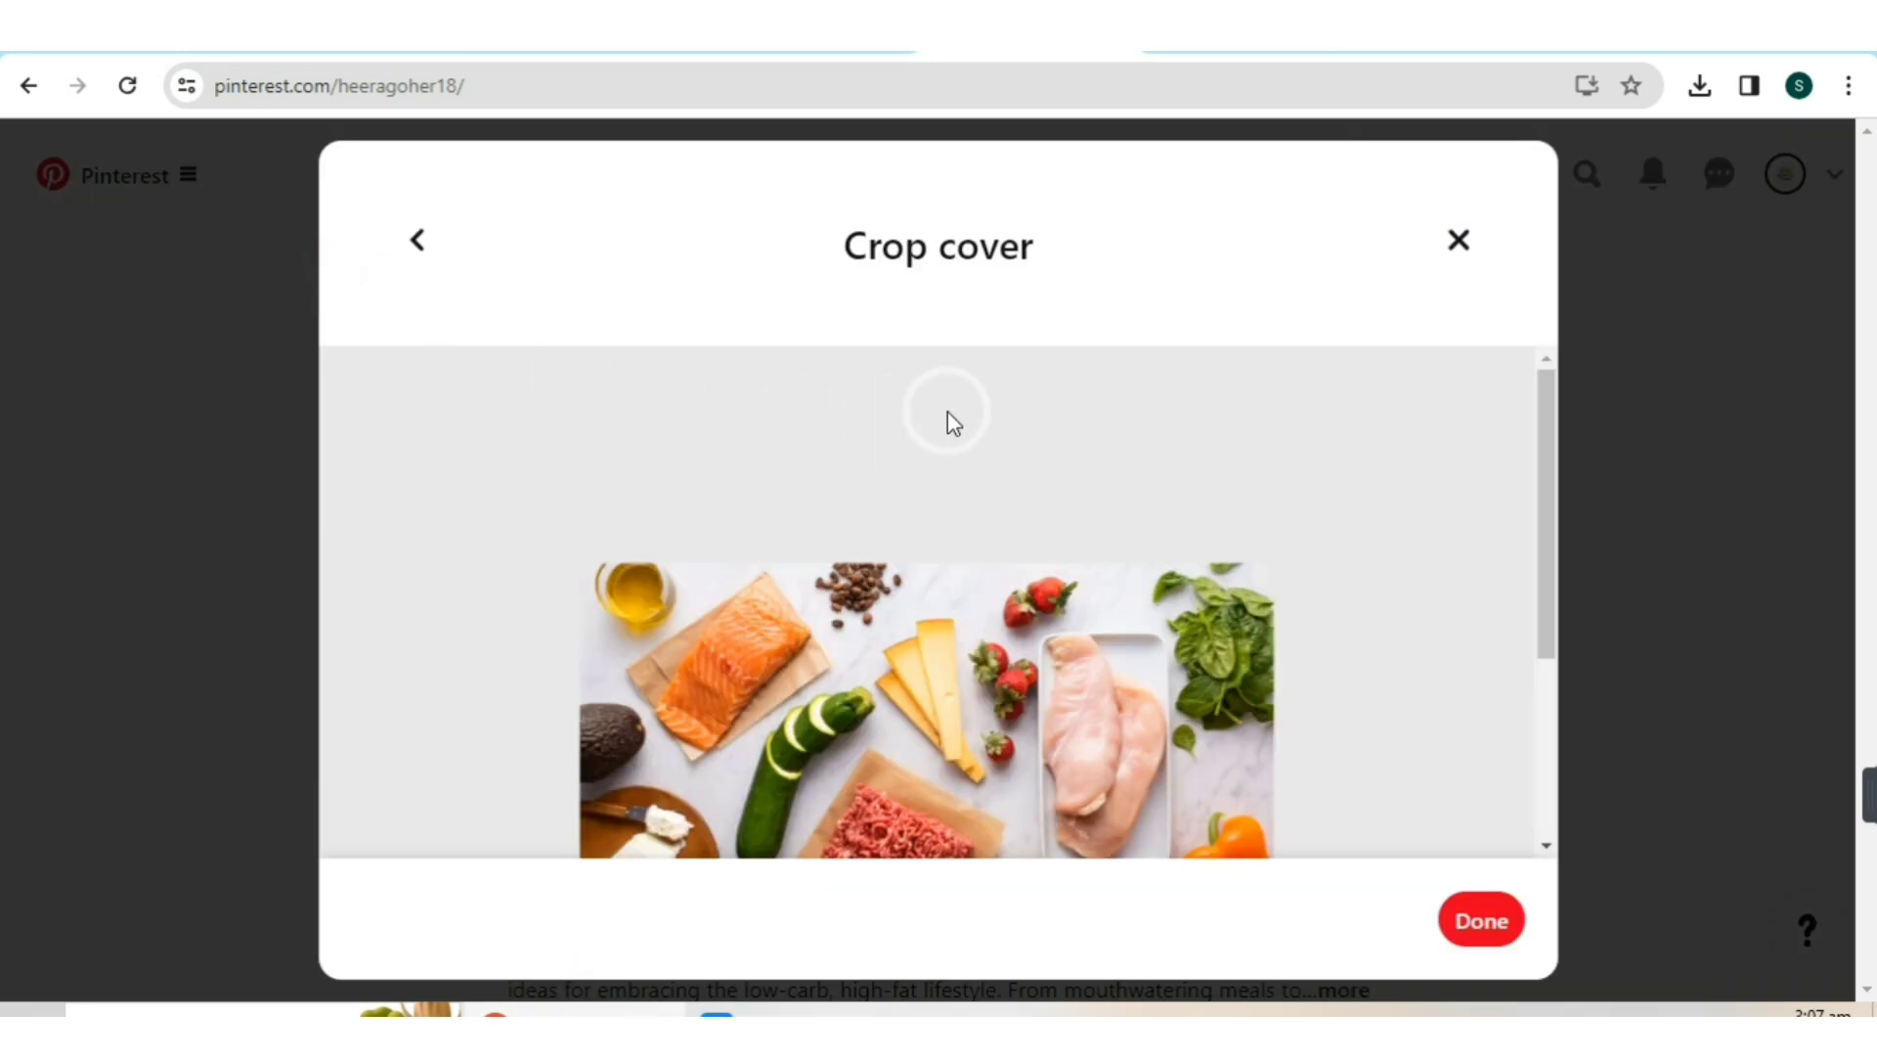
- Check the crop of the uploaded food photo and apply it as the profile cover
scroll(1435, 440, "down", 3)
scroll(1496, 484, "up", 3)
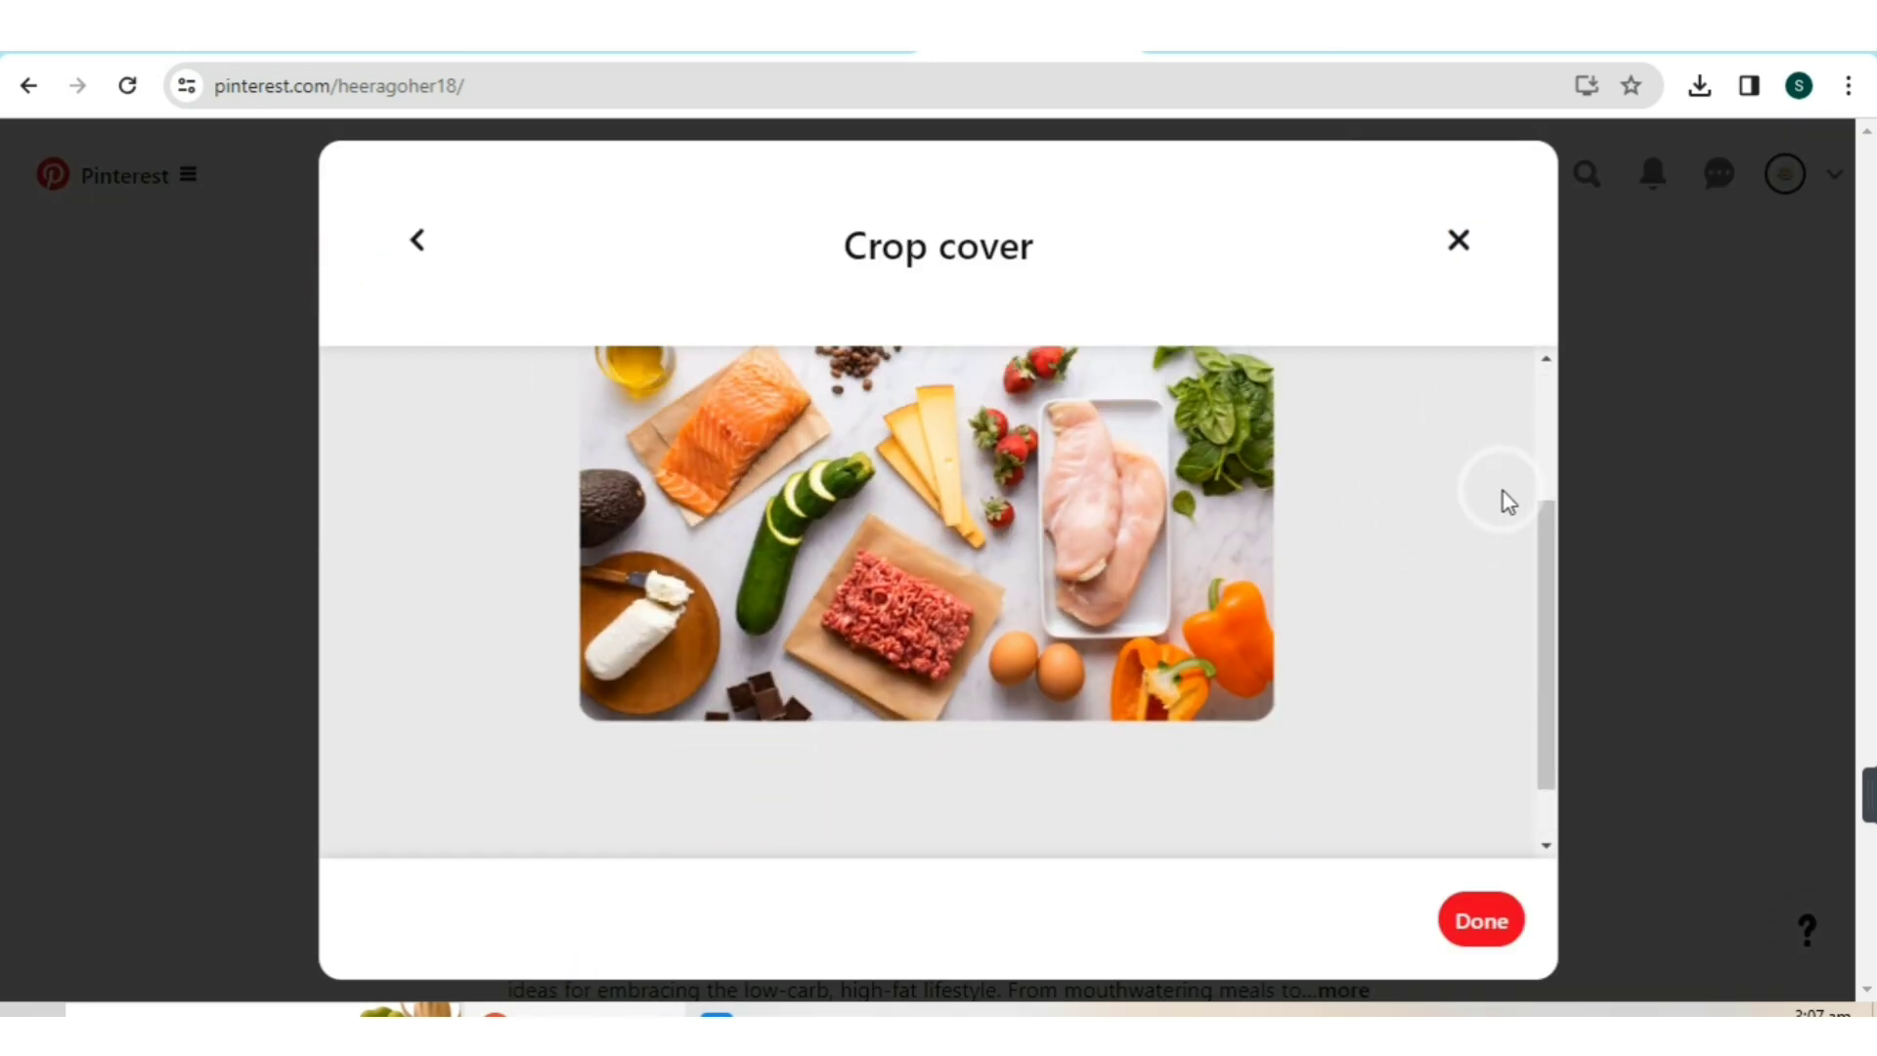
left_click_drag(1539, 542, 1556, 579)
left_click(1399, 607)
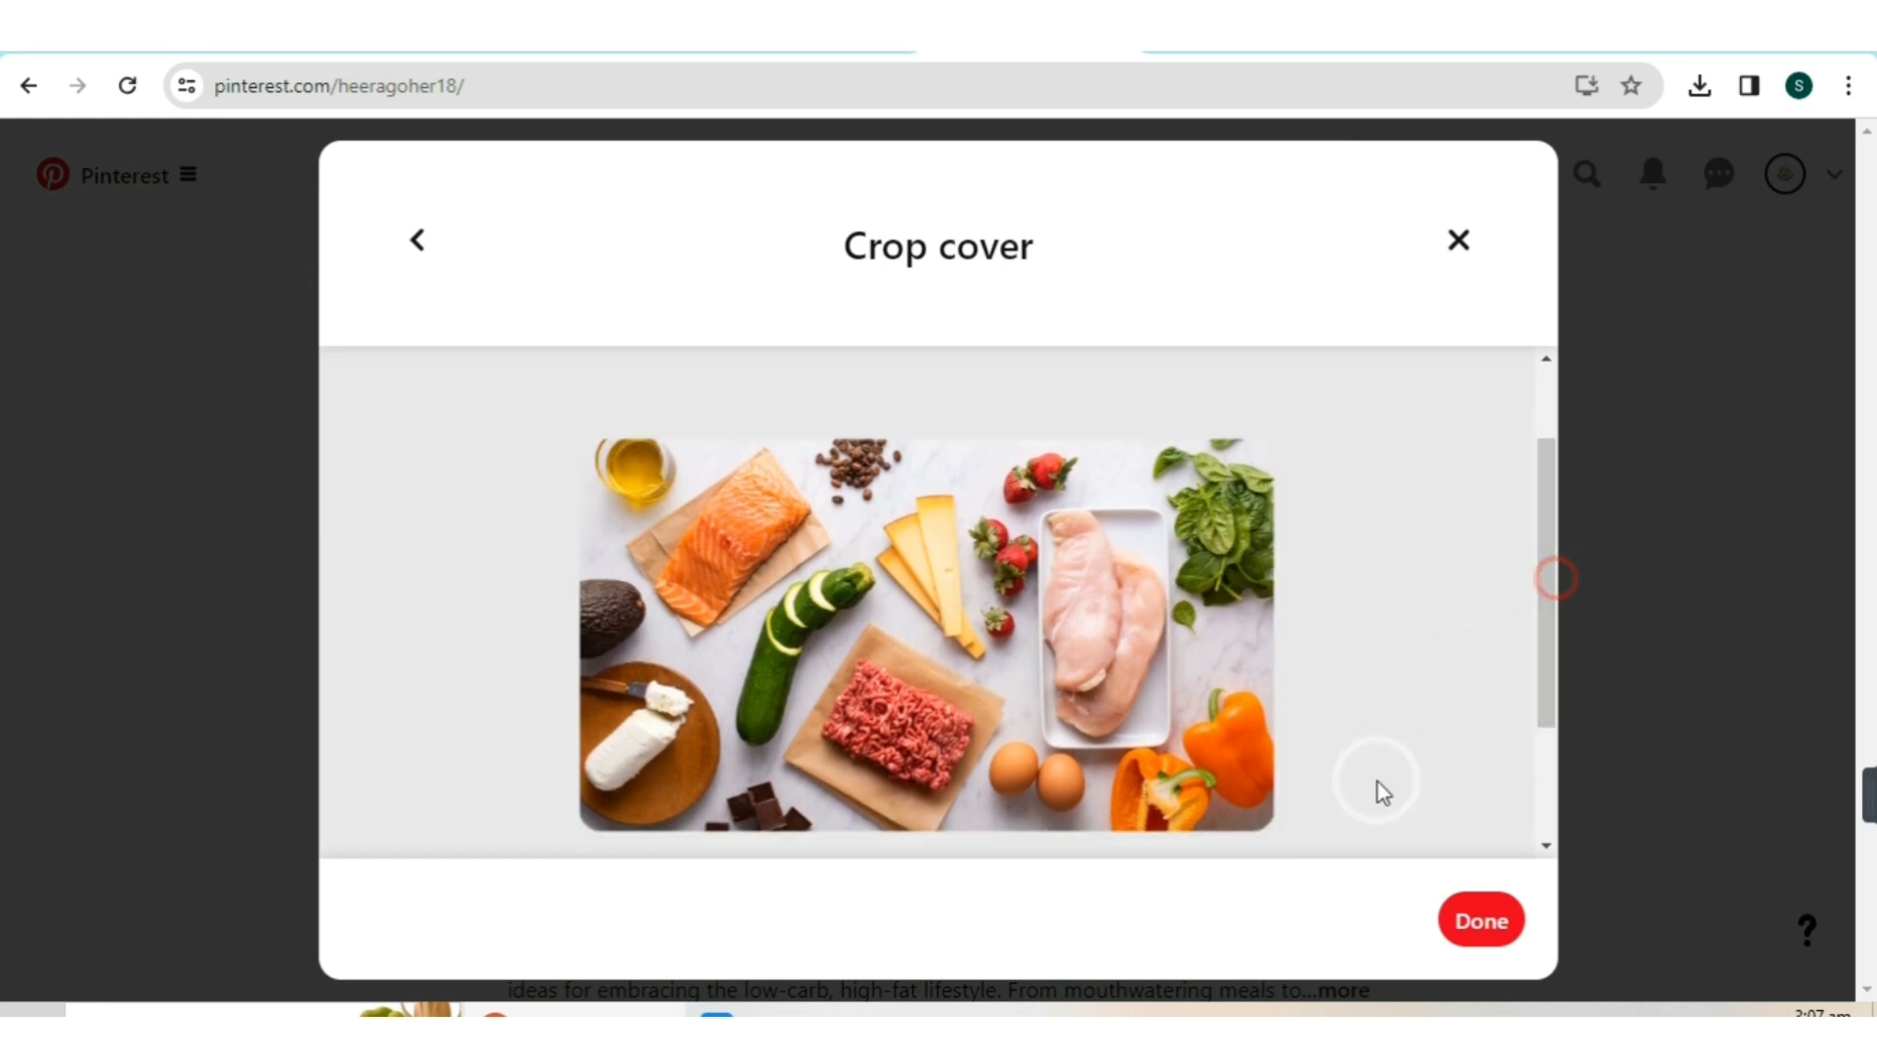
left_click(1482, 917)
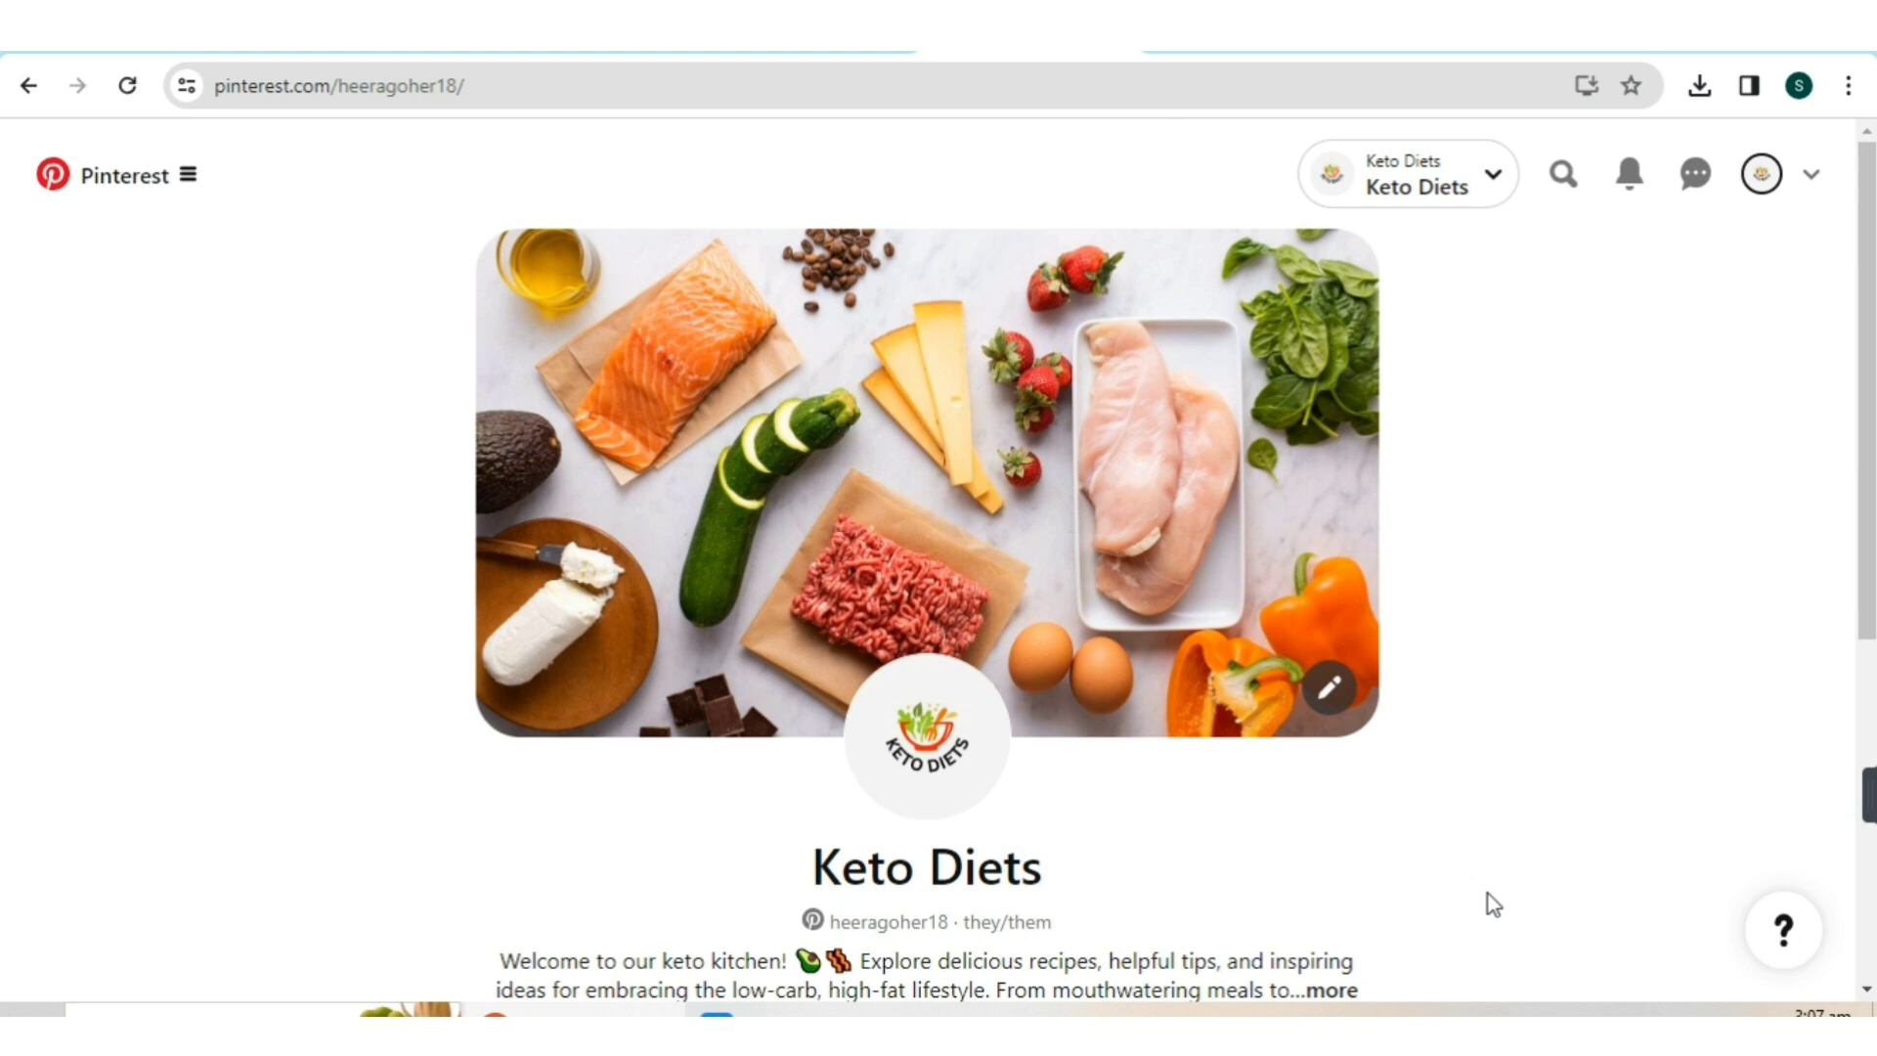
- Review the whole Keto Diets profile page with its cover, logo, bio and saved Pins section
scroll(1181, 565, "down", 5)
scroll(1269, 592, "up", 5)
scroll(1006, 578, "down", 7)
scroll(1307, 569, "up", 7)
scroll(1375, 513, "down", 6)
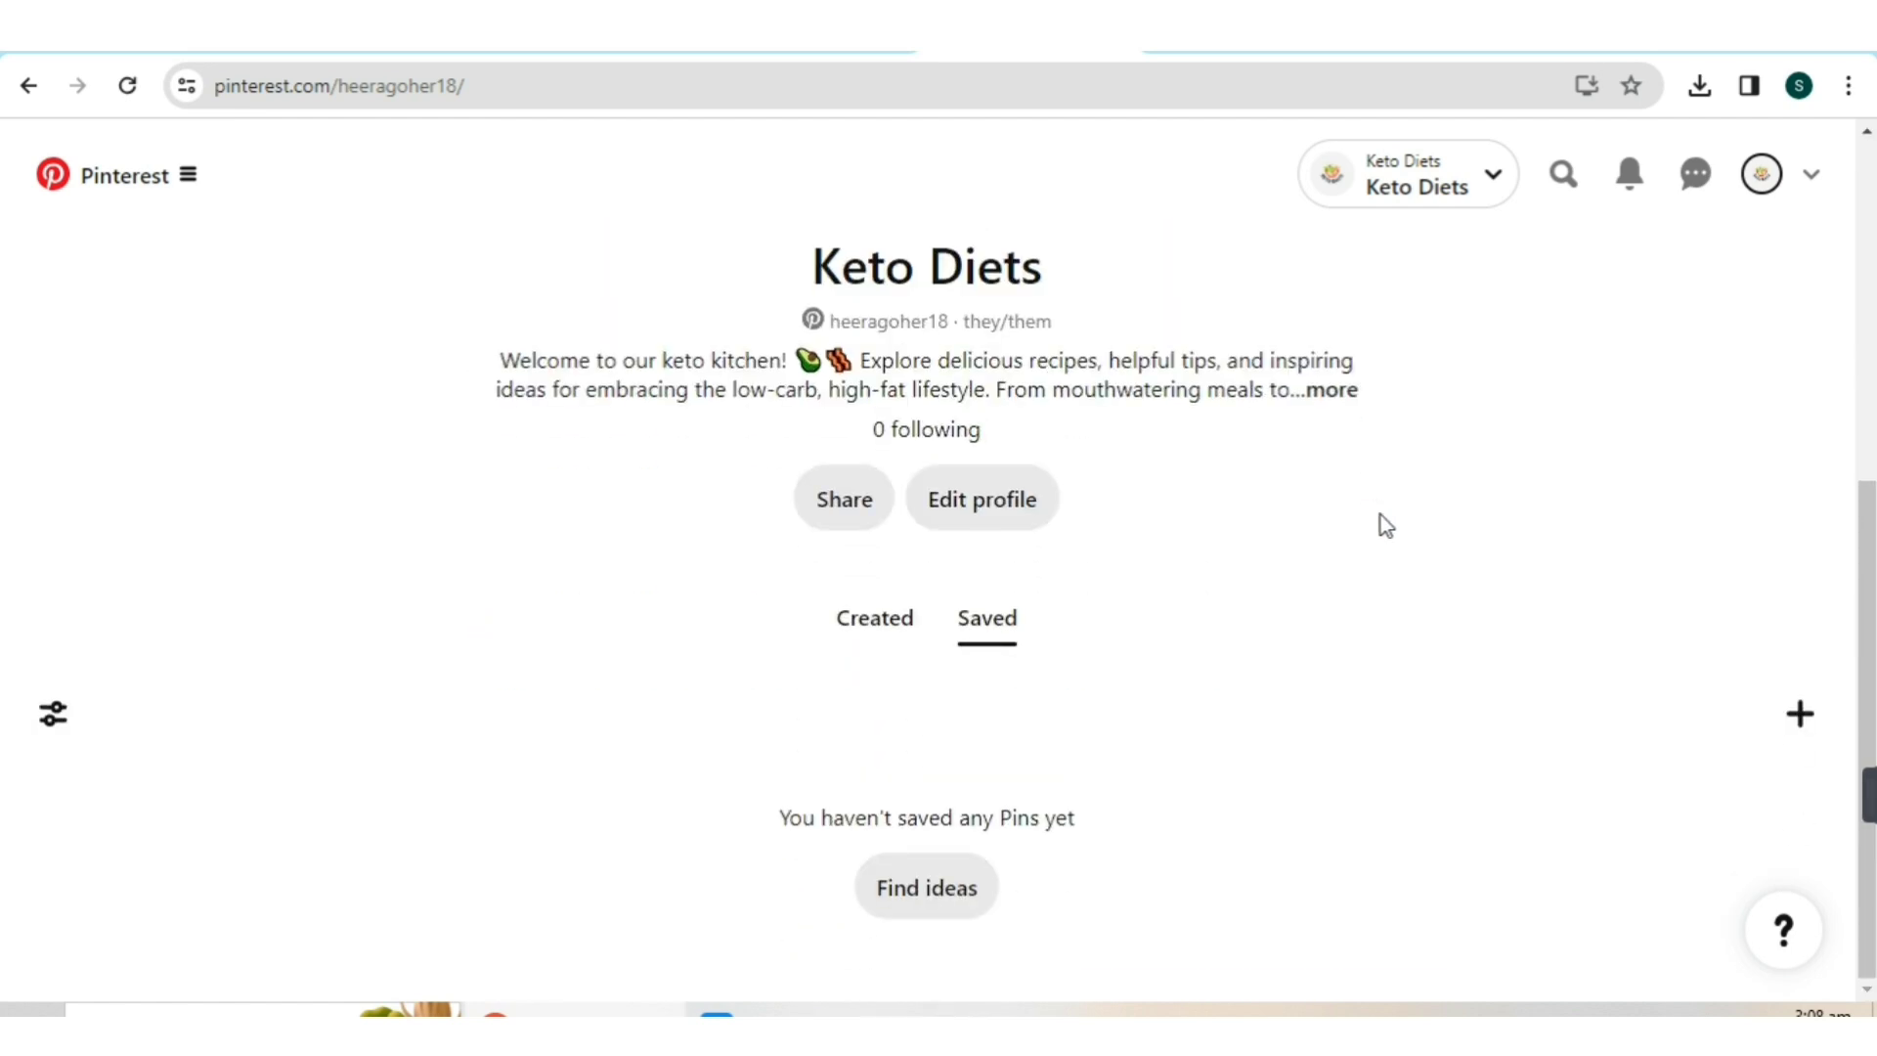
scroll(1381, 516, "up", 6)
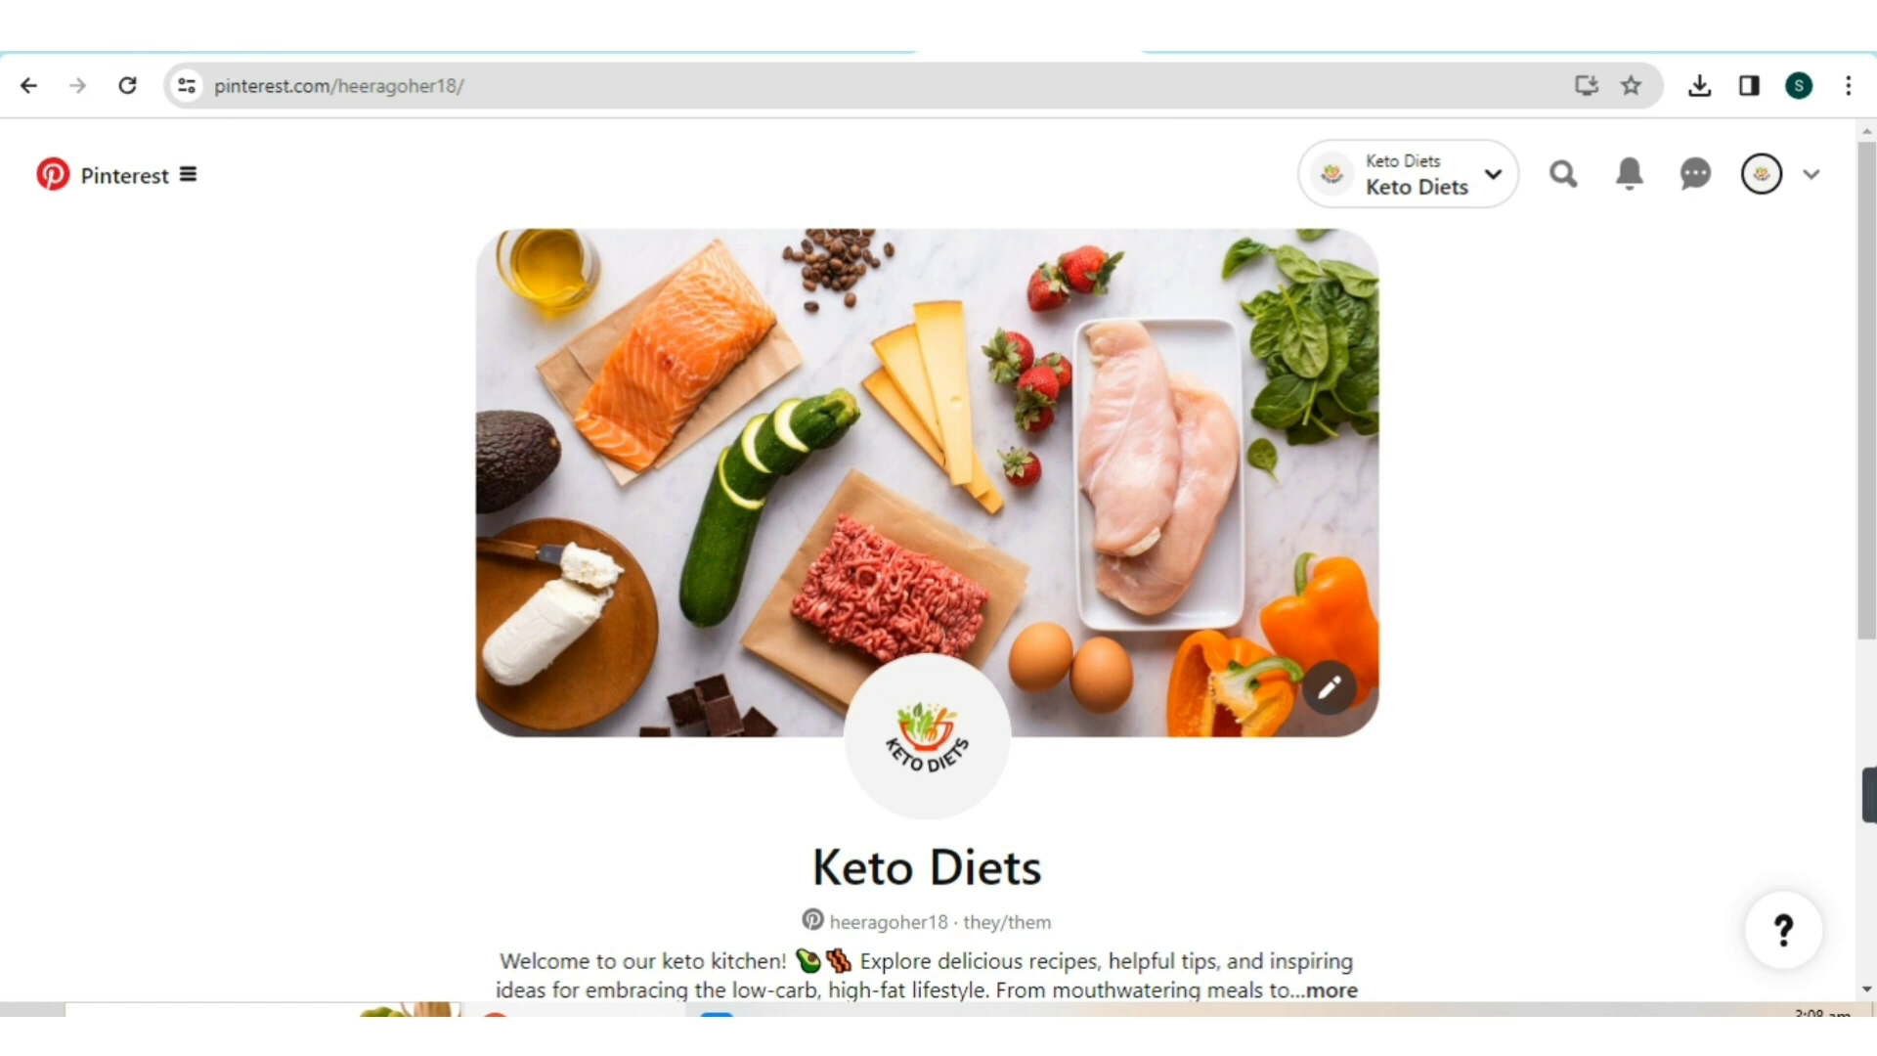
- Switch to the Digistore24 marketplace, copy the promolink of The Ultimate Keto Meal Plan, and return to the Pinterest profile
left_click(377, 41)
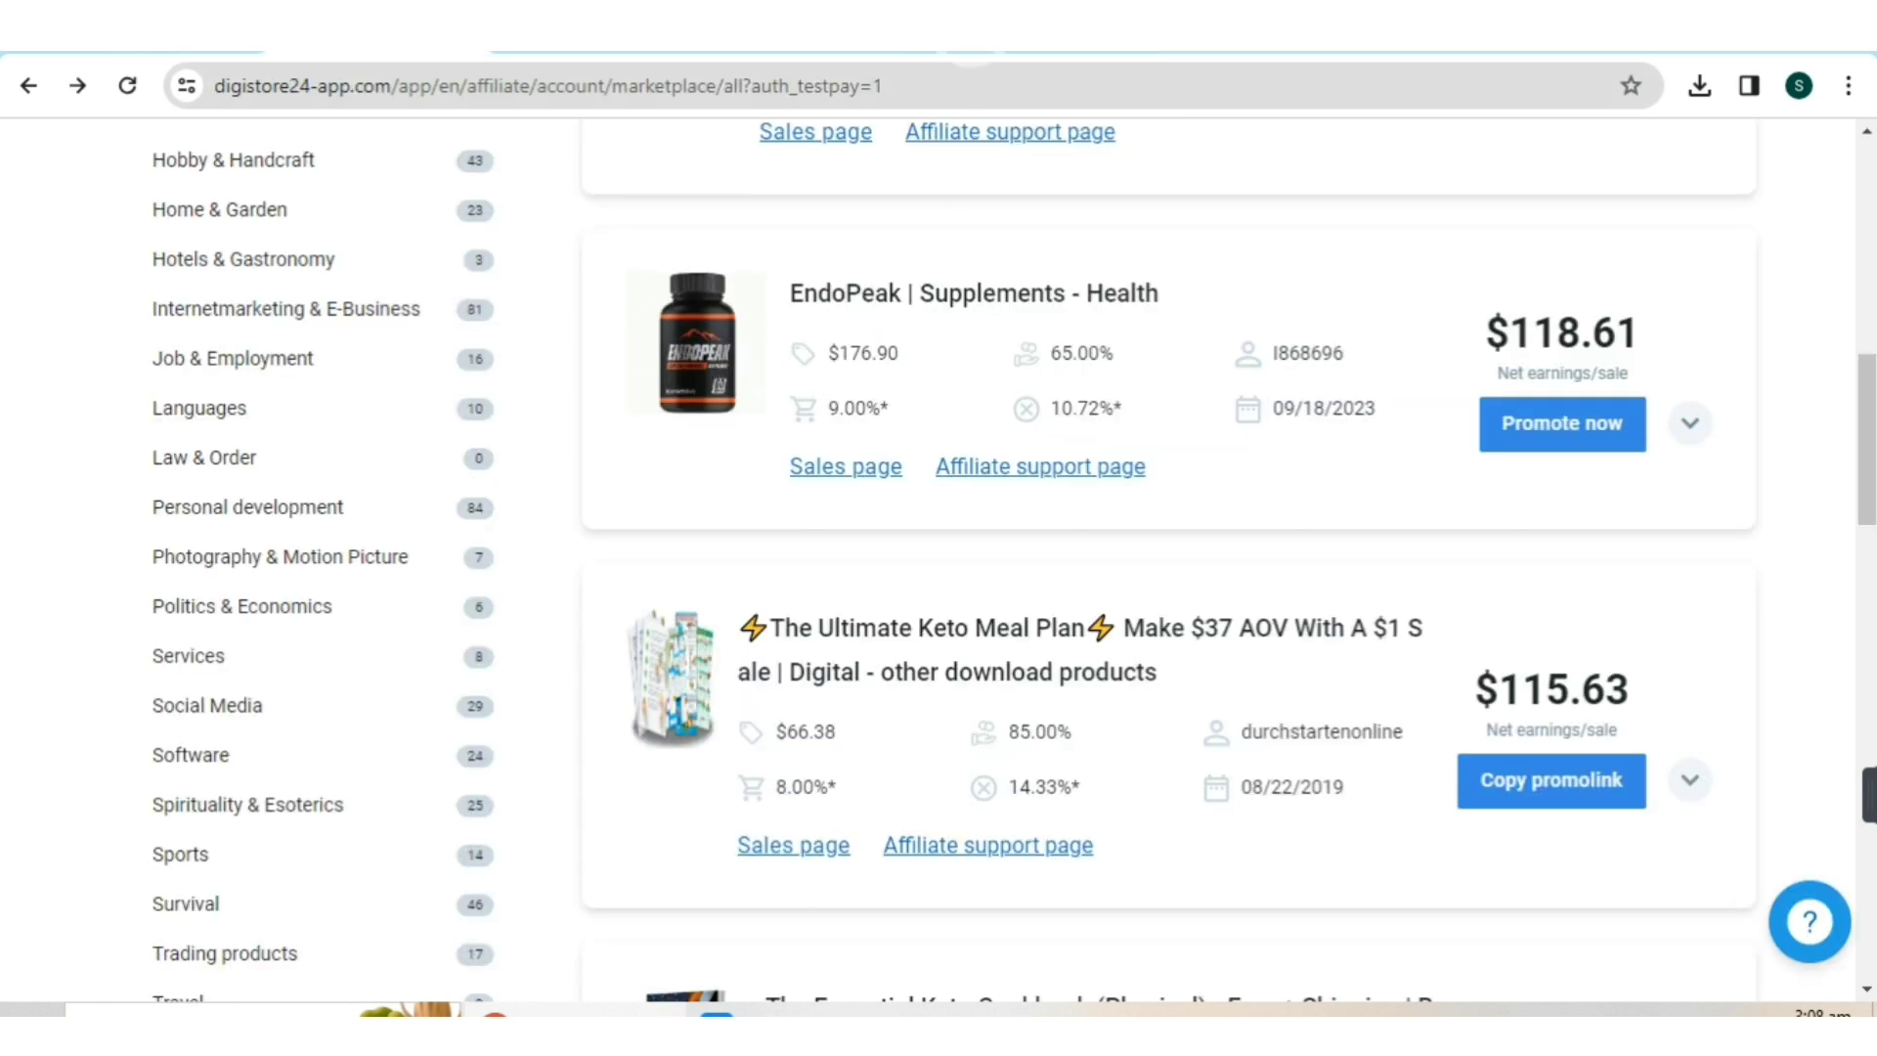
left_click(971, 51)
left_click(393, 54)
left_click(1616, 777)
left_click(931, 54)
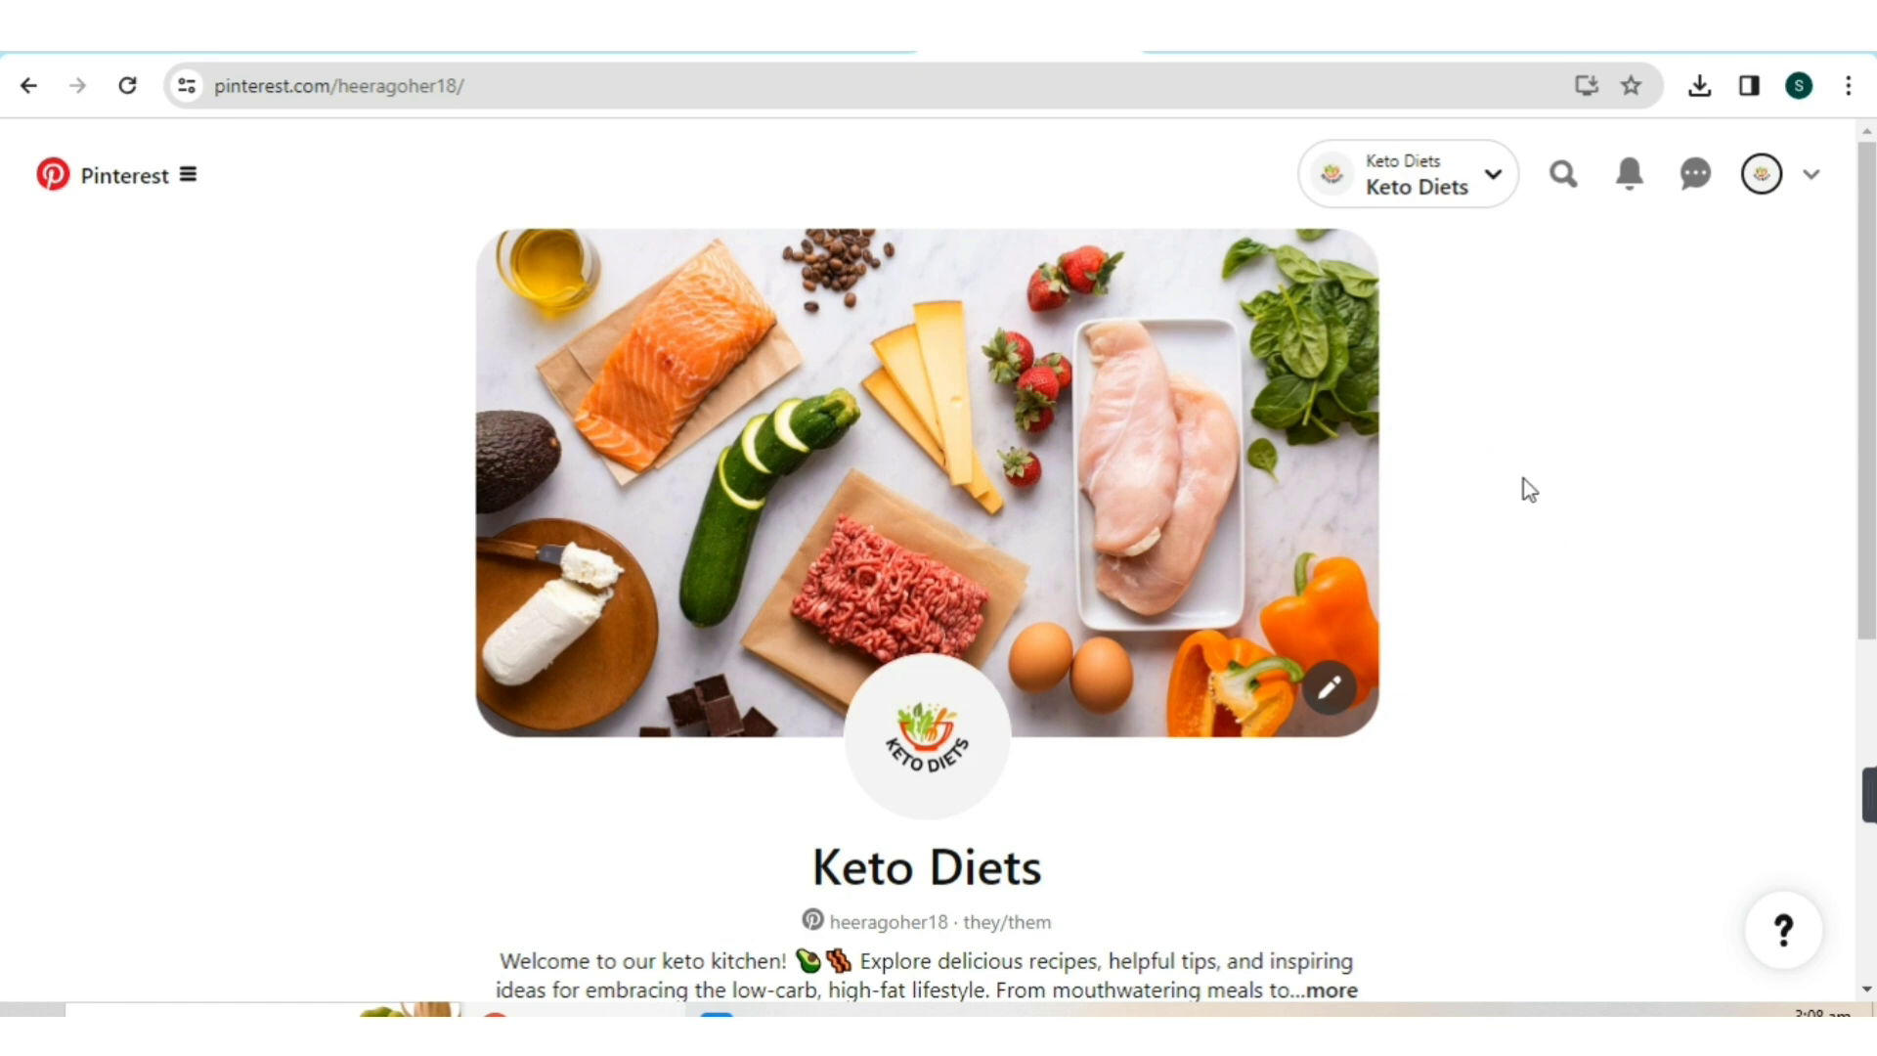
scroll(1522, 484, "down", 7)
scroll(1512, 484, "up", 7)
left_click(1214, 634)
scroll(1215, 632, "down", 5)
scroll(1226, 618, "up", 5)
scroll(955, 537, "down", 5)
scroll(888, 599, "up", 5)
scroll(1125, 284, "down", 4)
scroll(1242, 507, "up", 4)
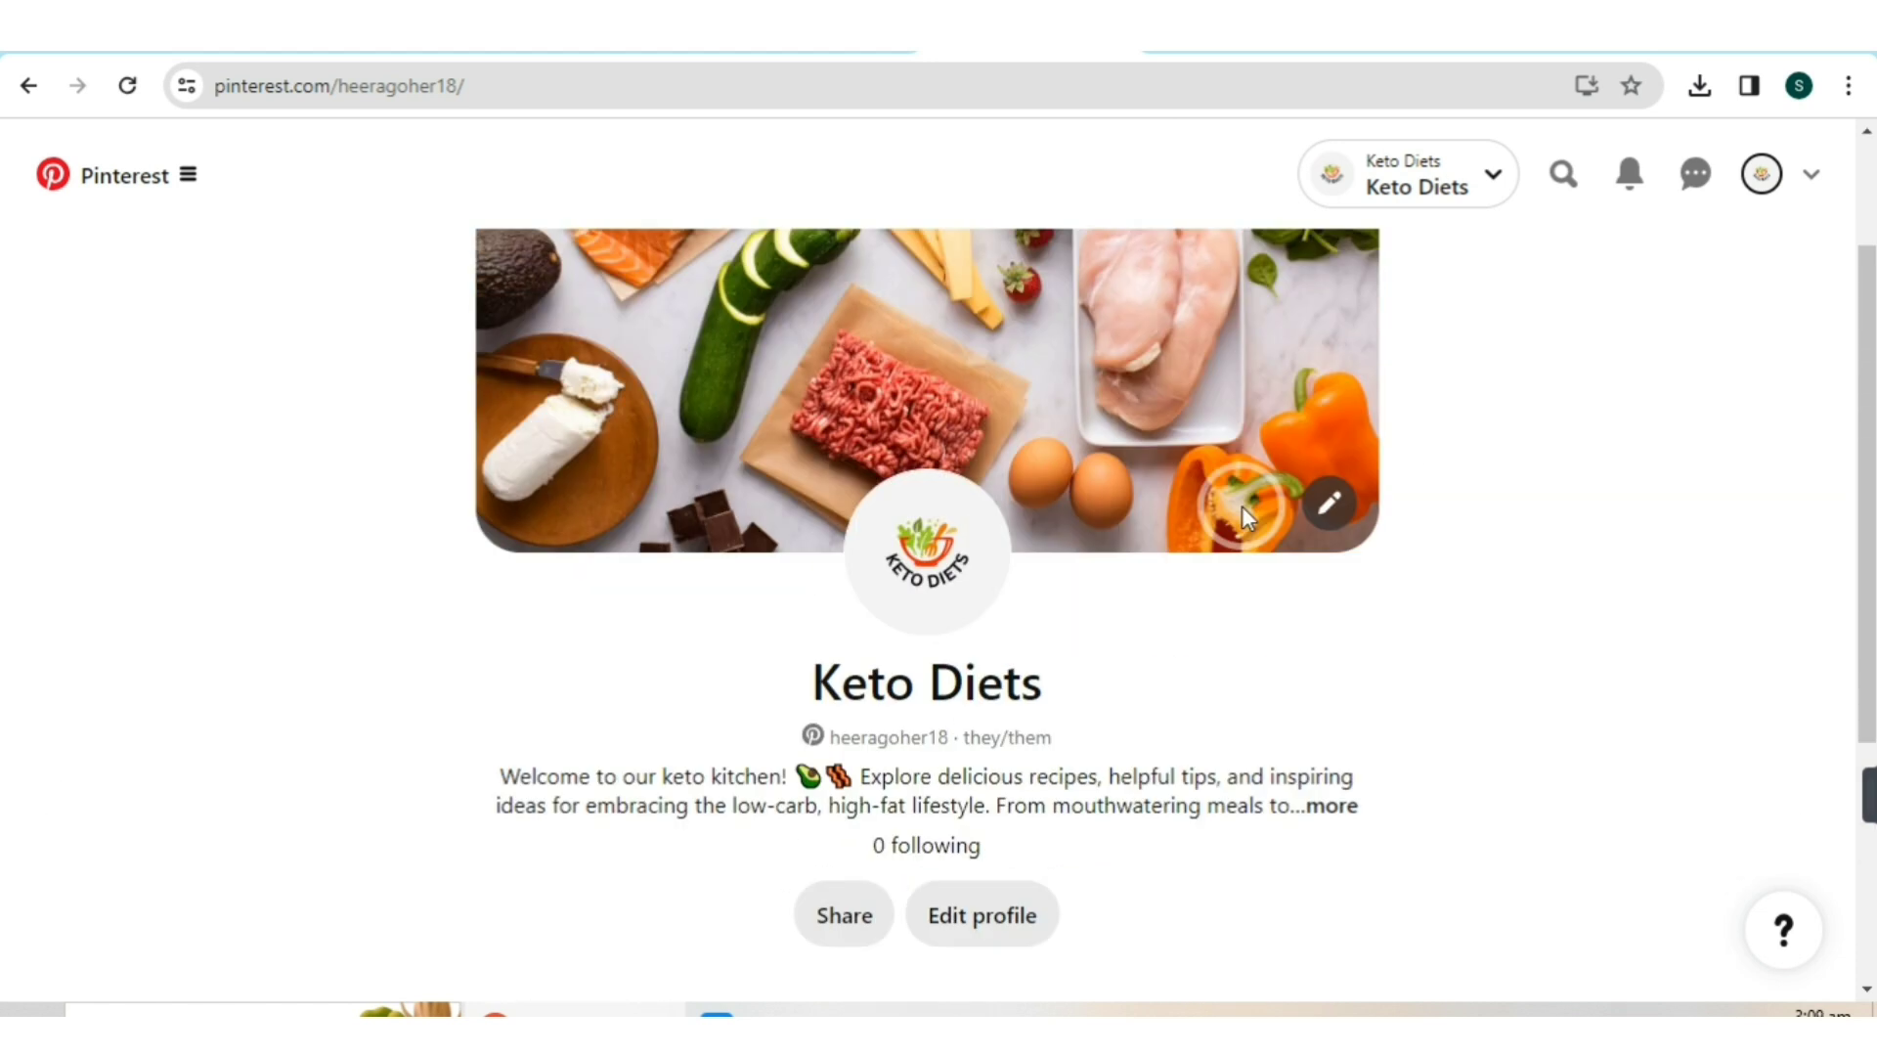
left_click(1366, 521)
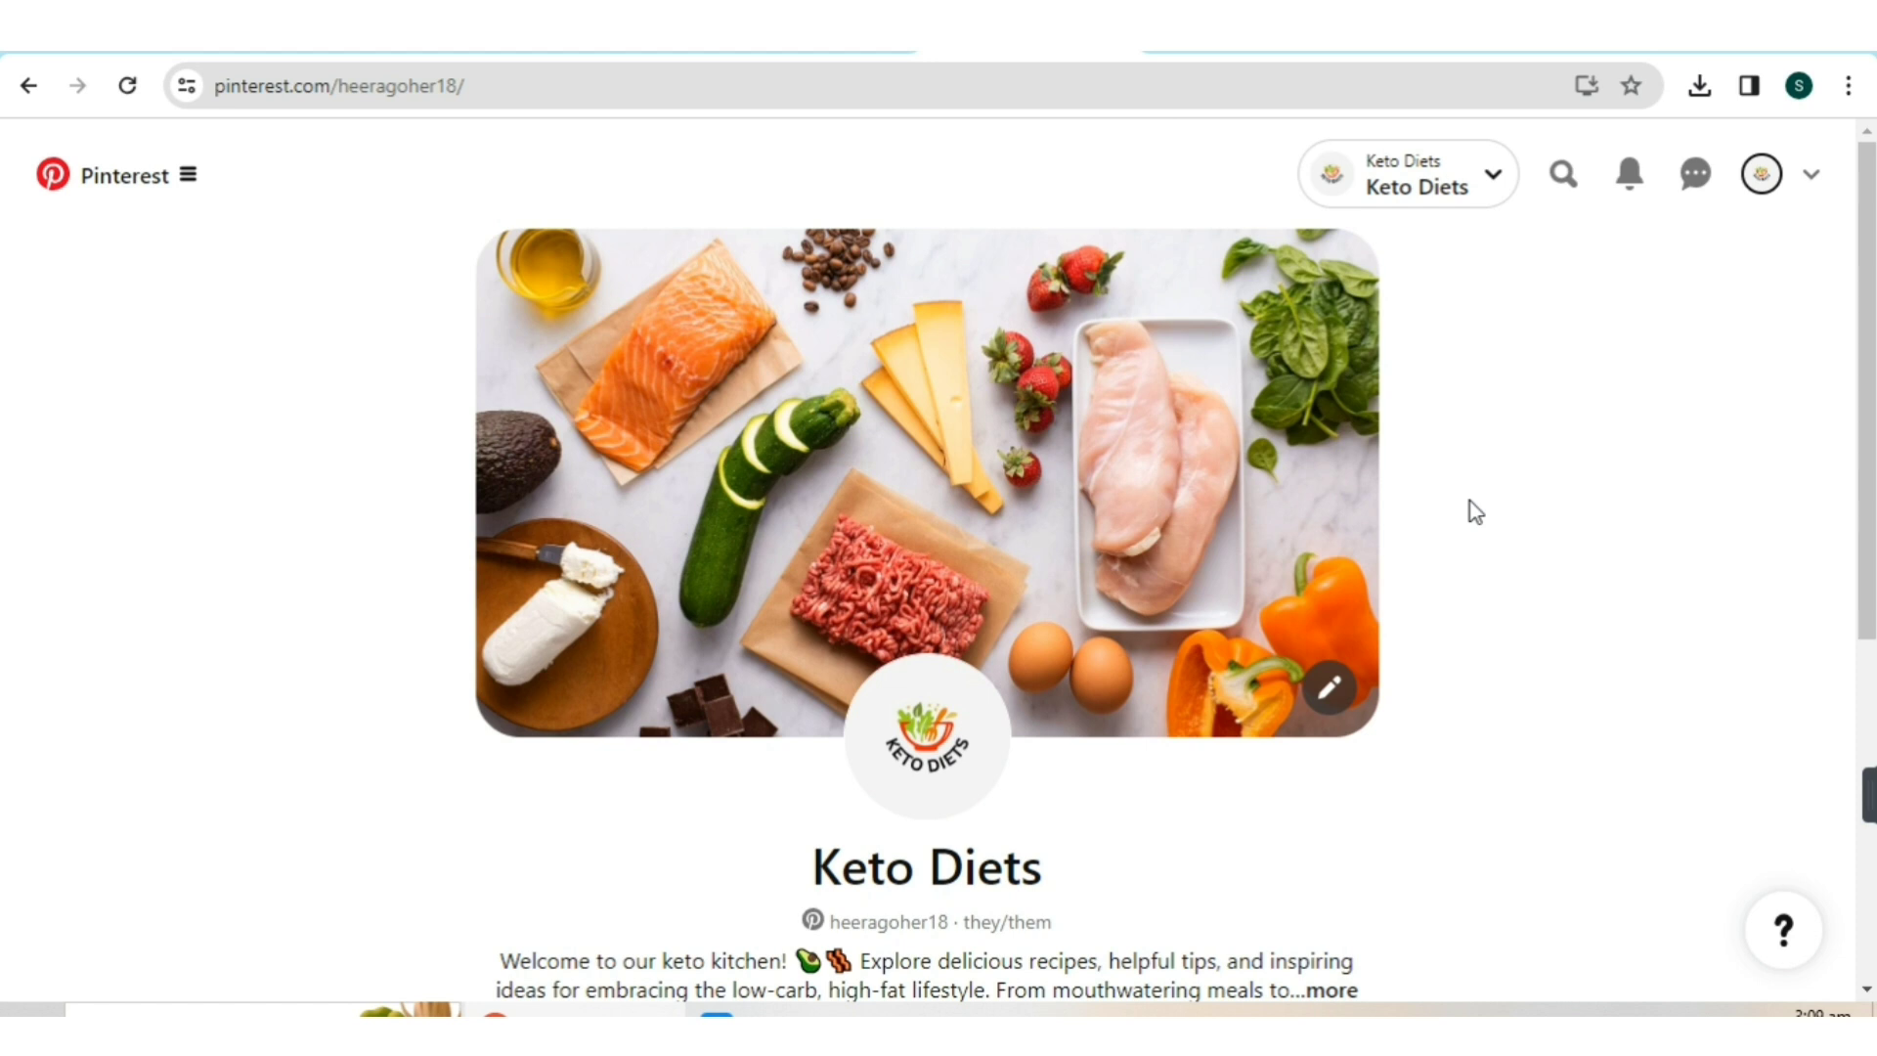
scroll(1125, 440, "down", 4)
scroll(1232, 489, "up", 3)
left_click(1171, 460)
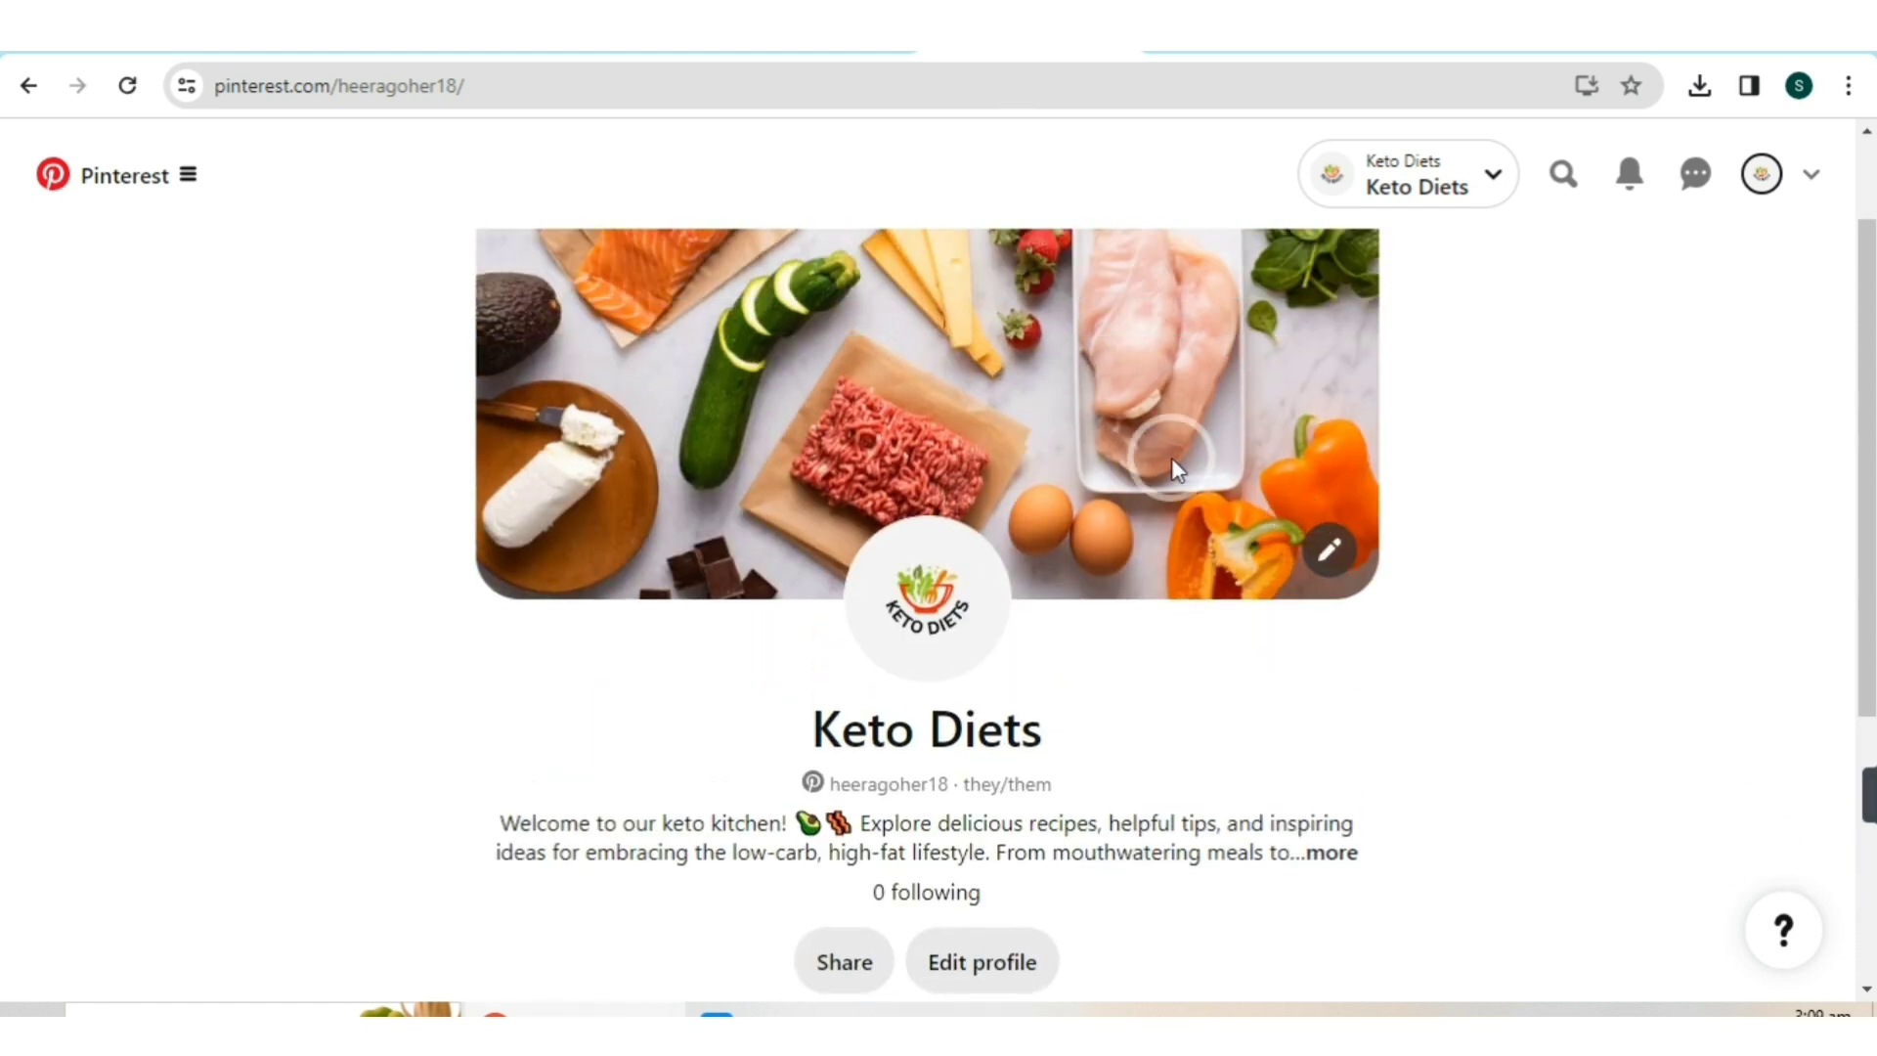
scroll(1181, 448, "up", 2)
left_click(1275, 442)
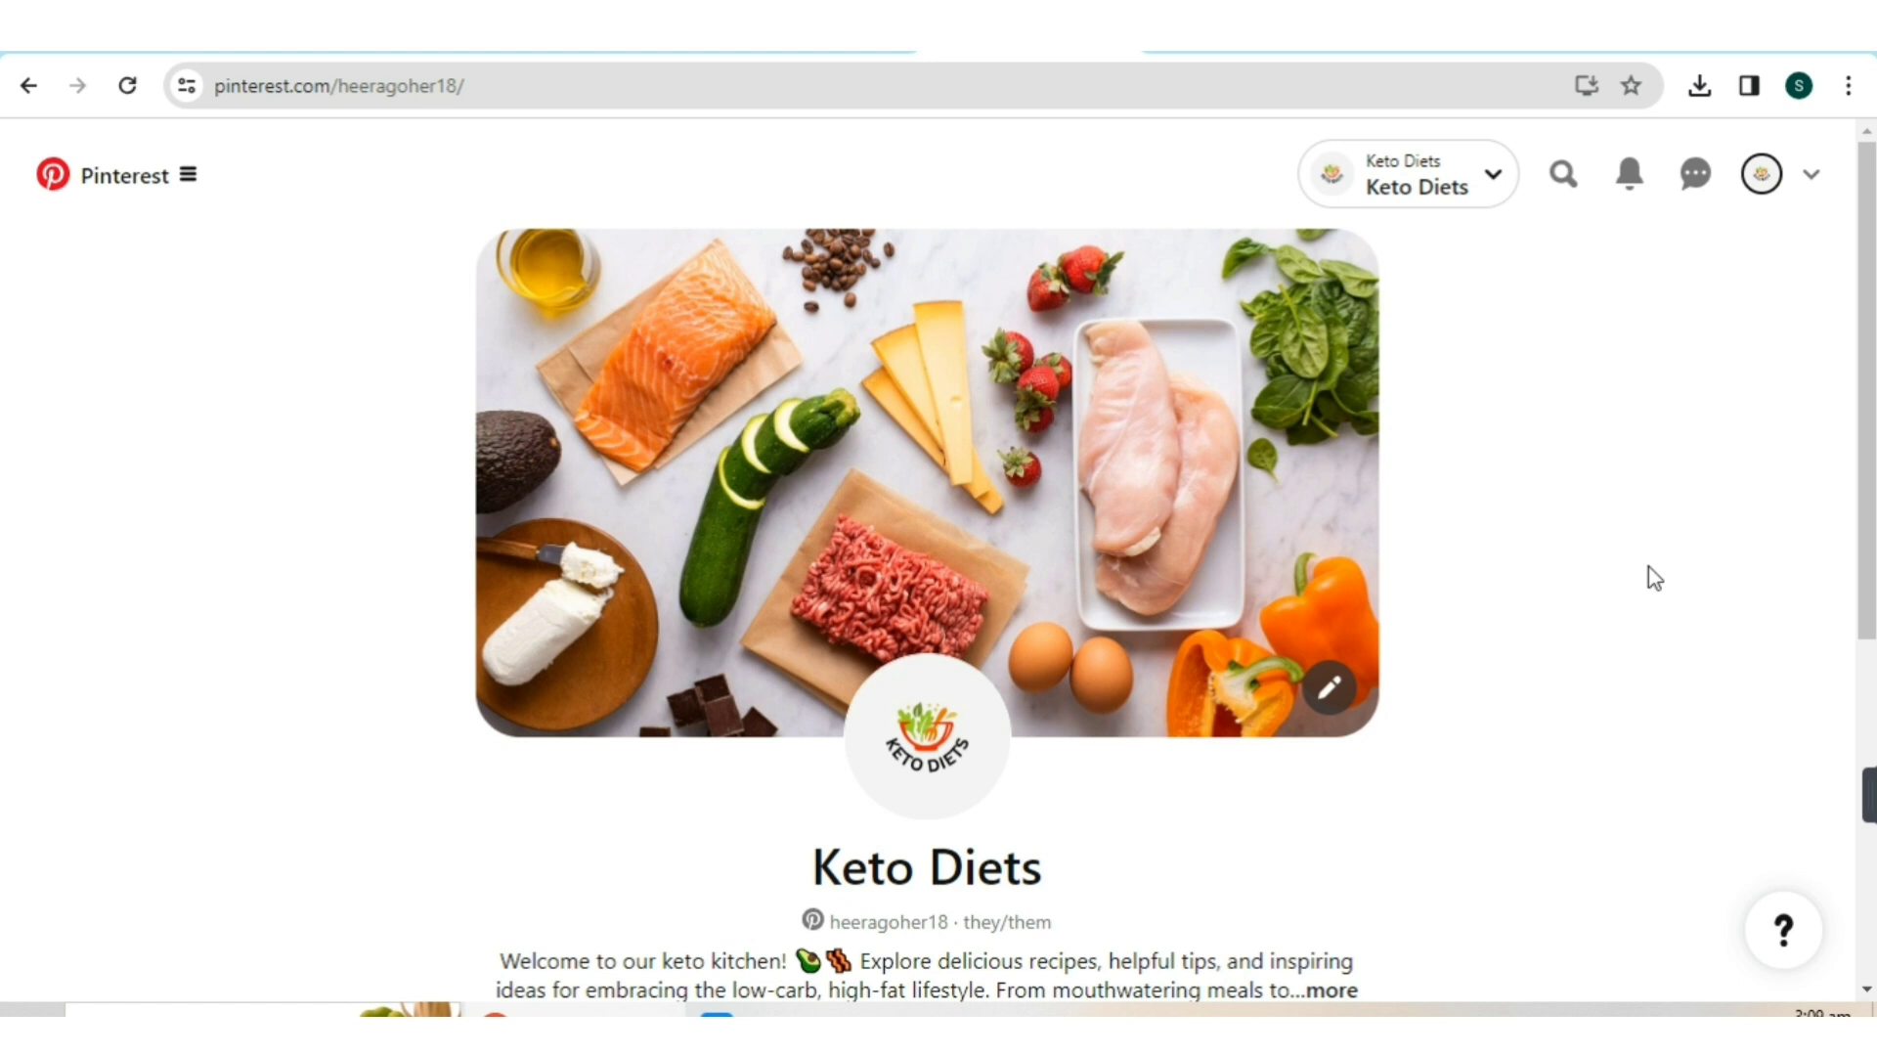
left_click(939, 538)
scroll(954, 372, "down", 5)
scroll(954, 372, "up", 5)
- Switch to the ChatGPT conversation and send the prompt "i am creating keto diets pins for pinterest. write 20 pins ideas"
left_click(1444, 54)
left_click(821, 923)
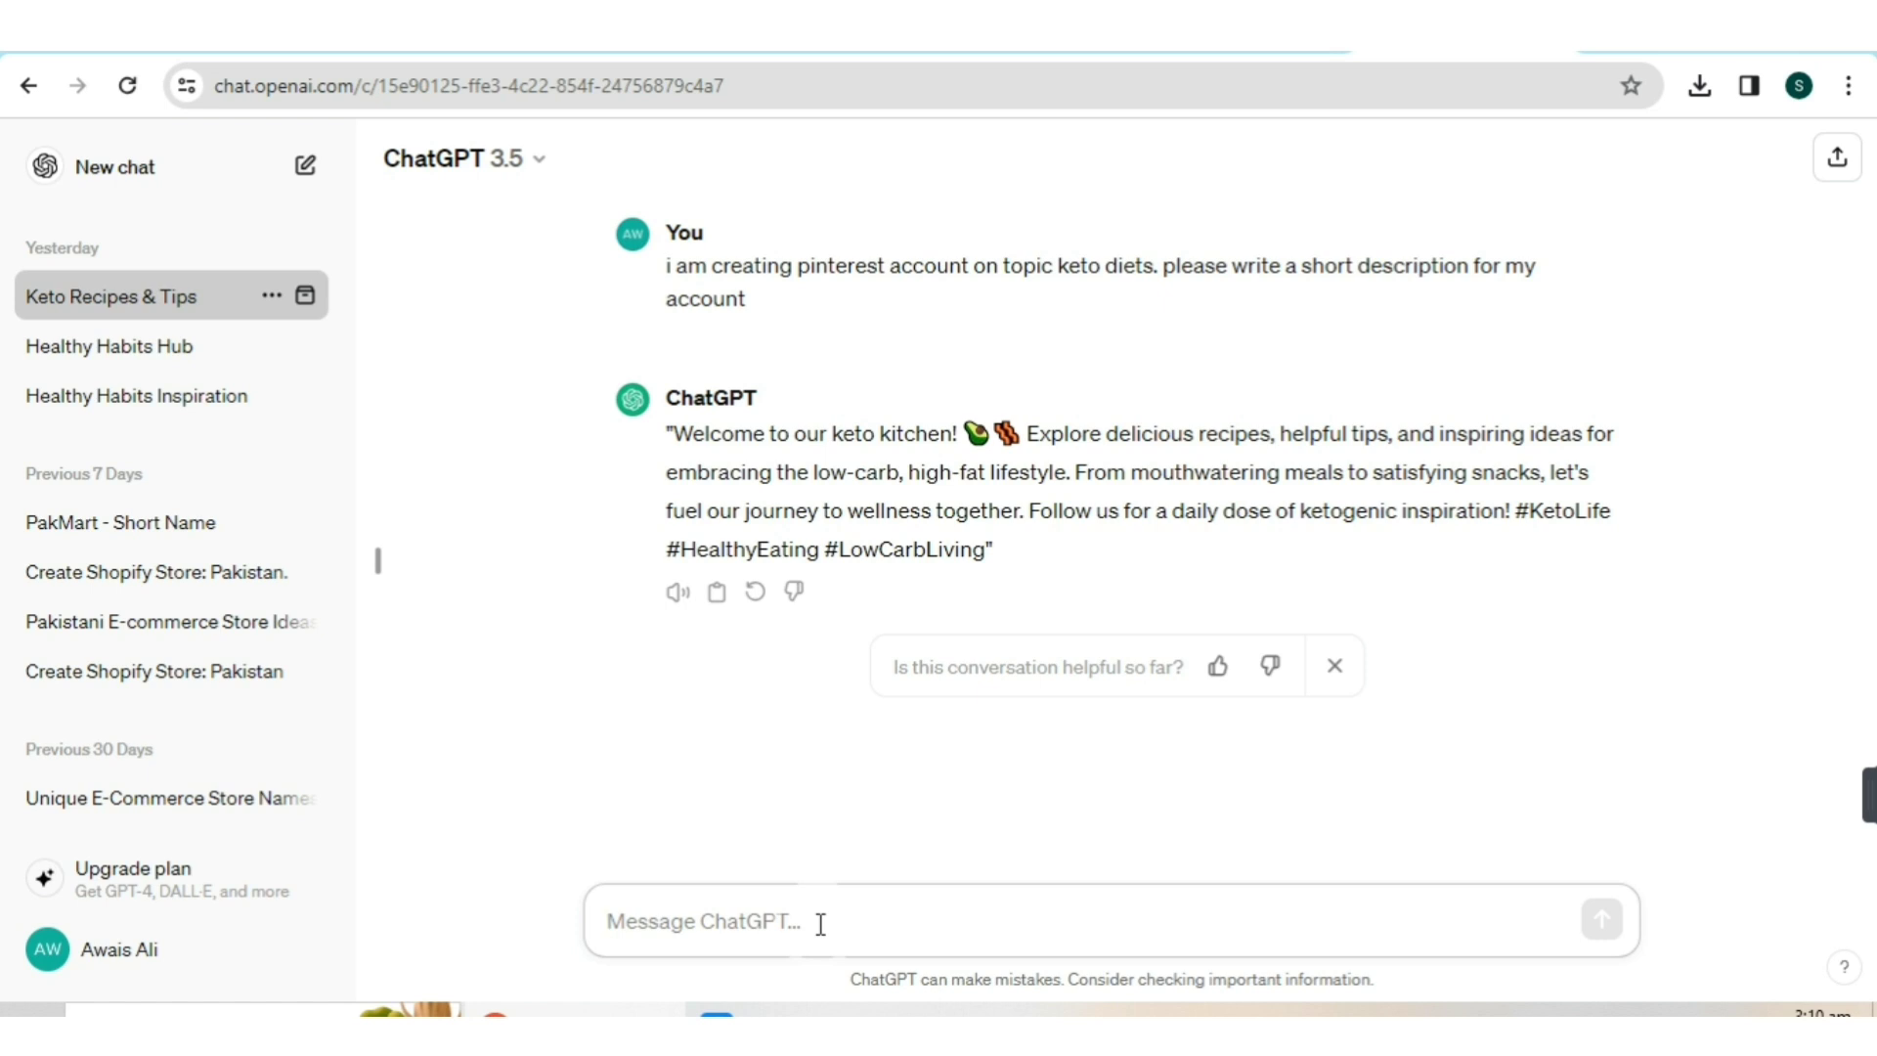
key("ctrl+v")
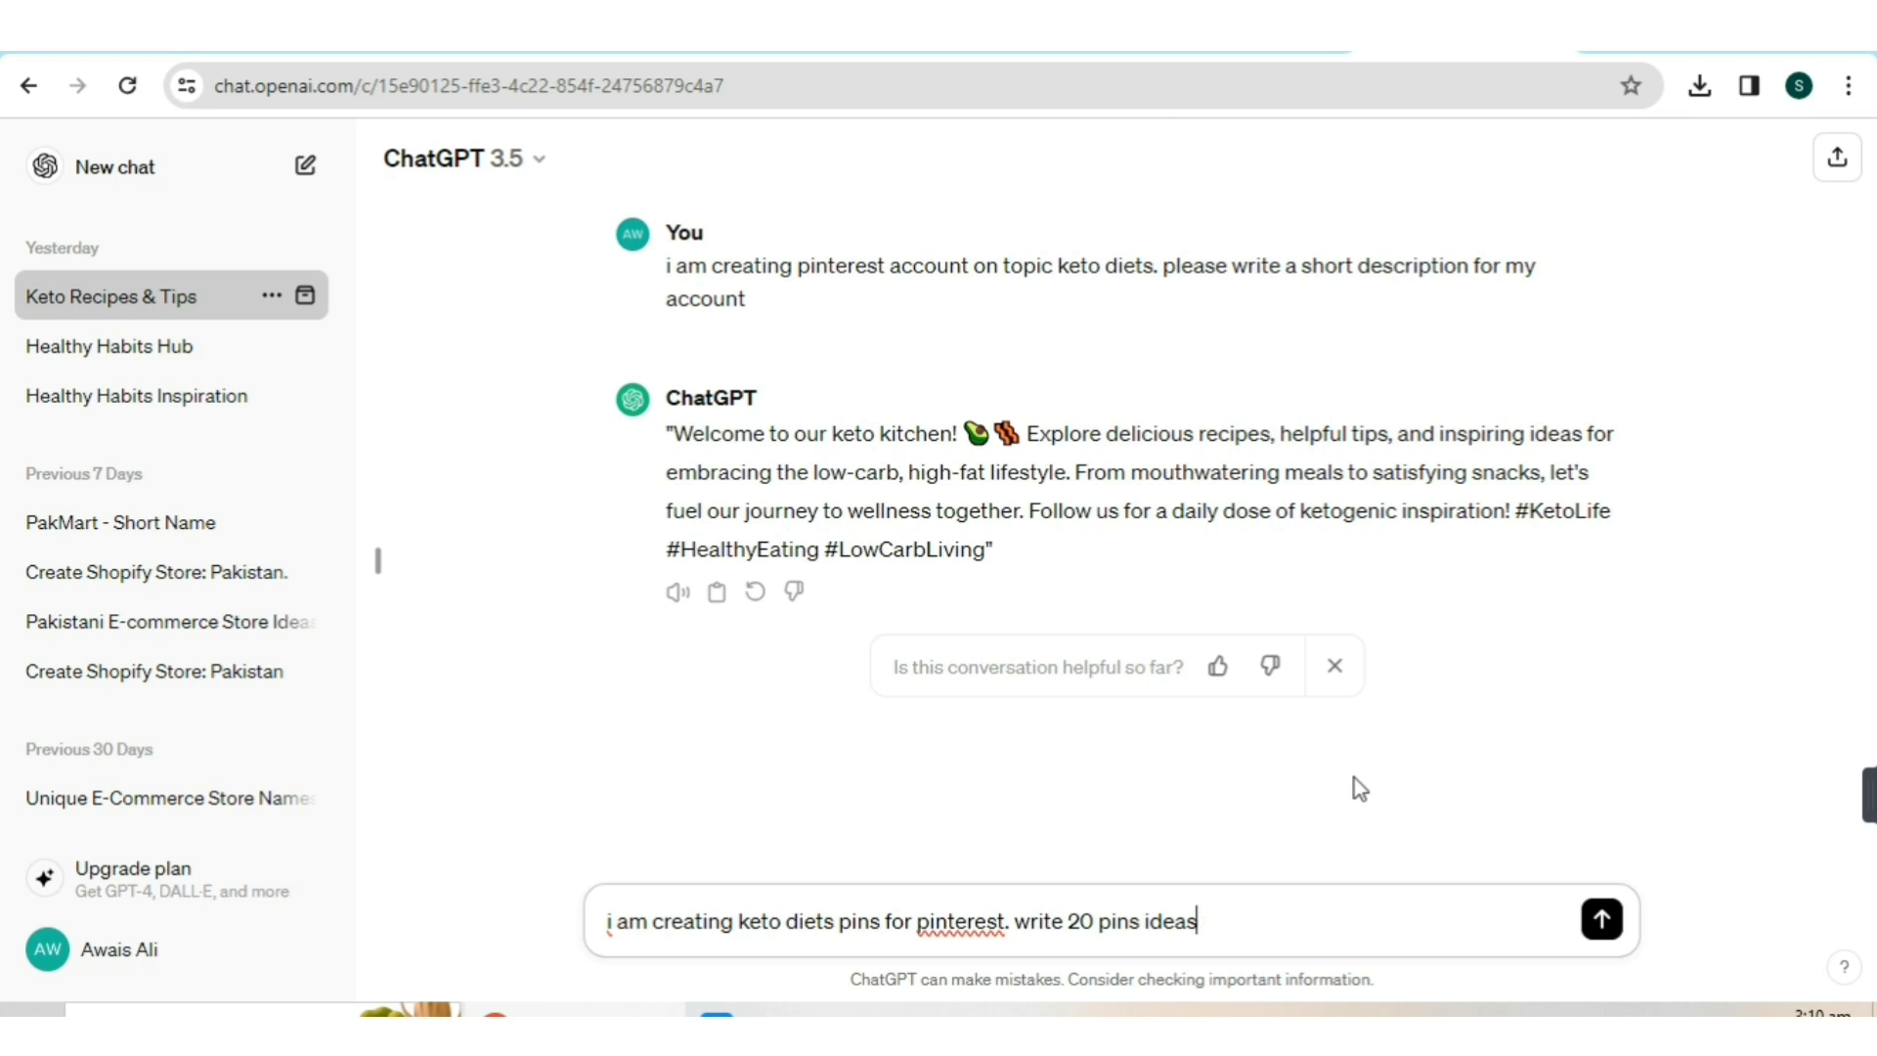
key("Return")
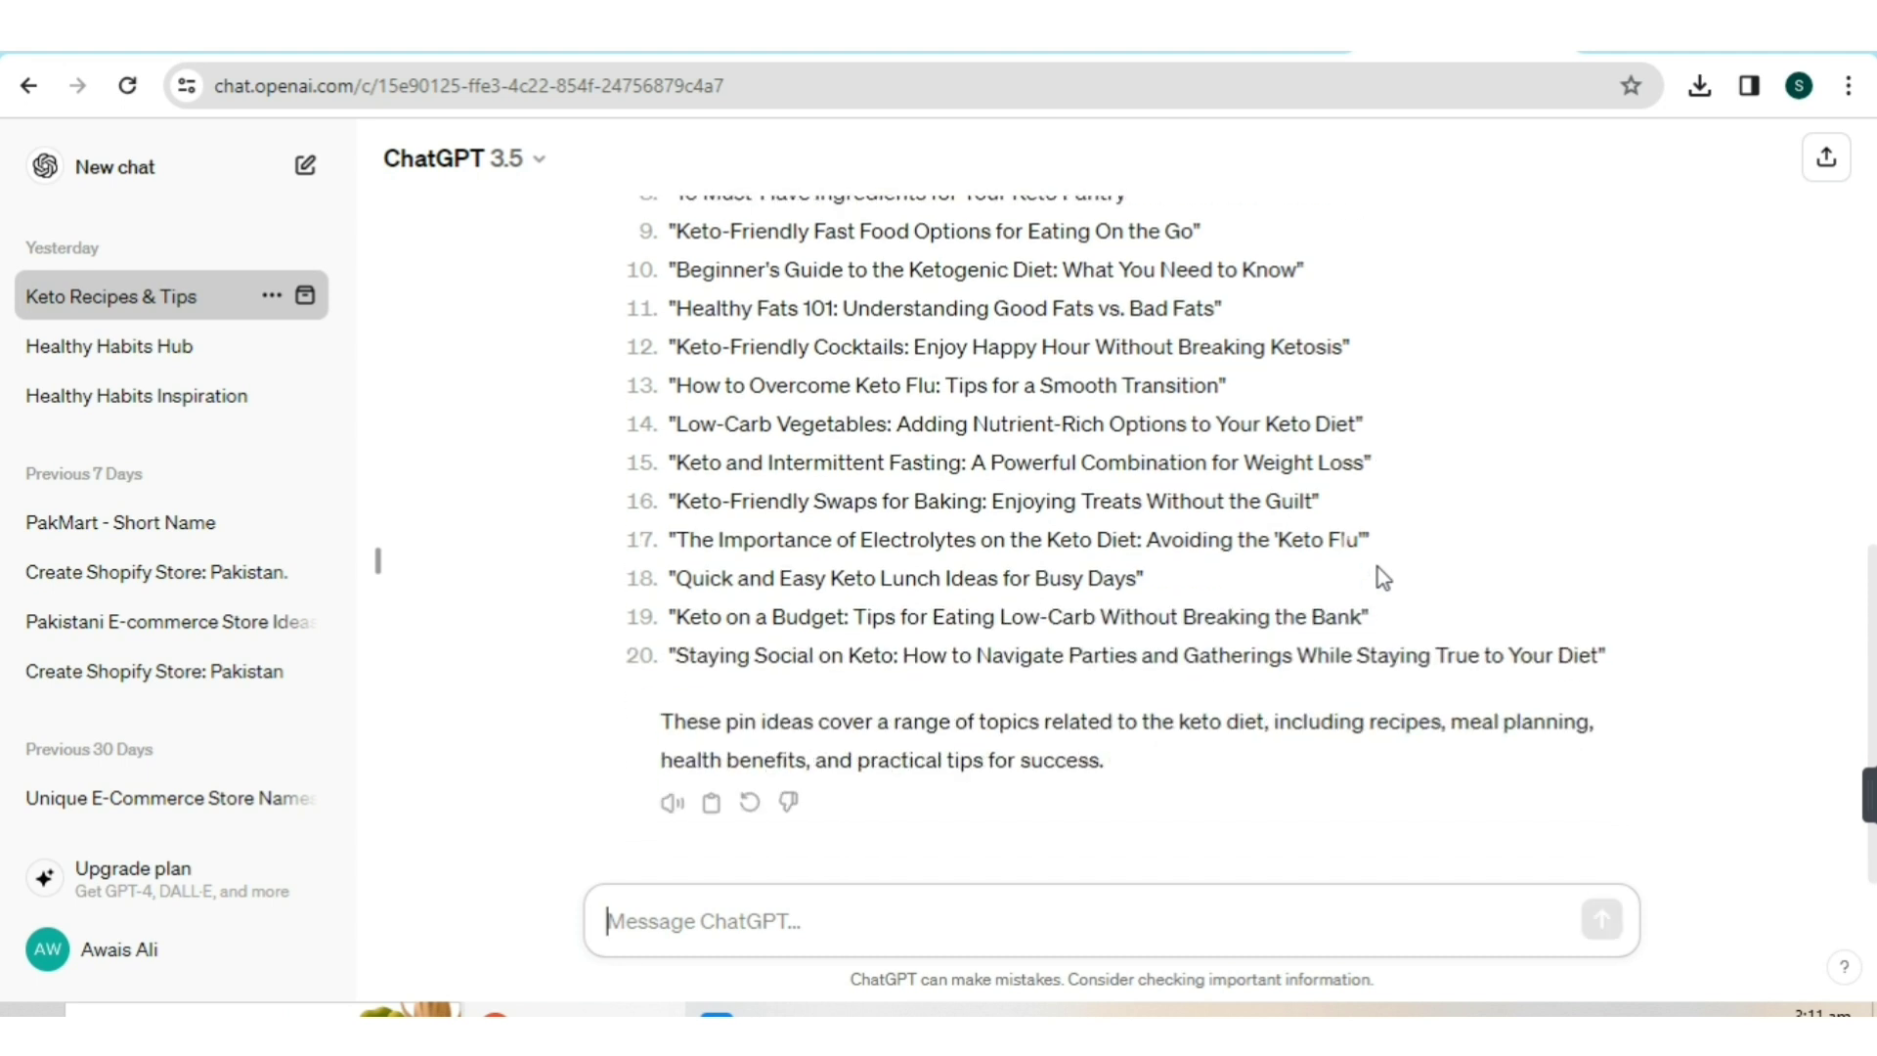
- Copy the full list of 20 pin ideas from the ChatGPT answer into the empty PInterst Notepad file
scroll(1334, 495, "up", 2)
scroll(1329, 489, "up", 4)
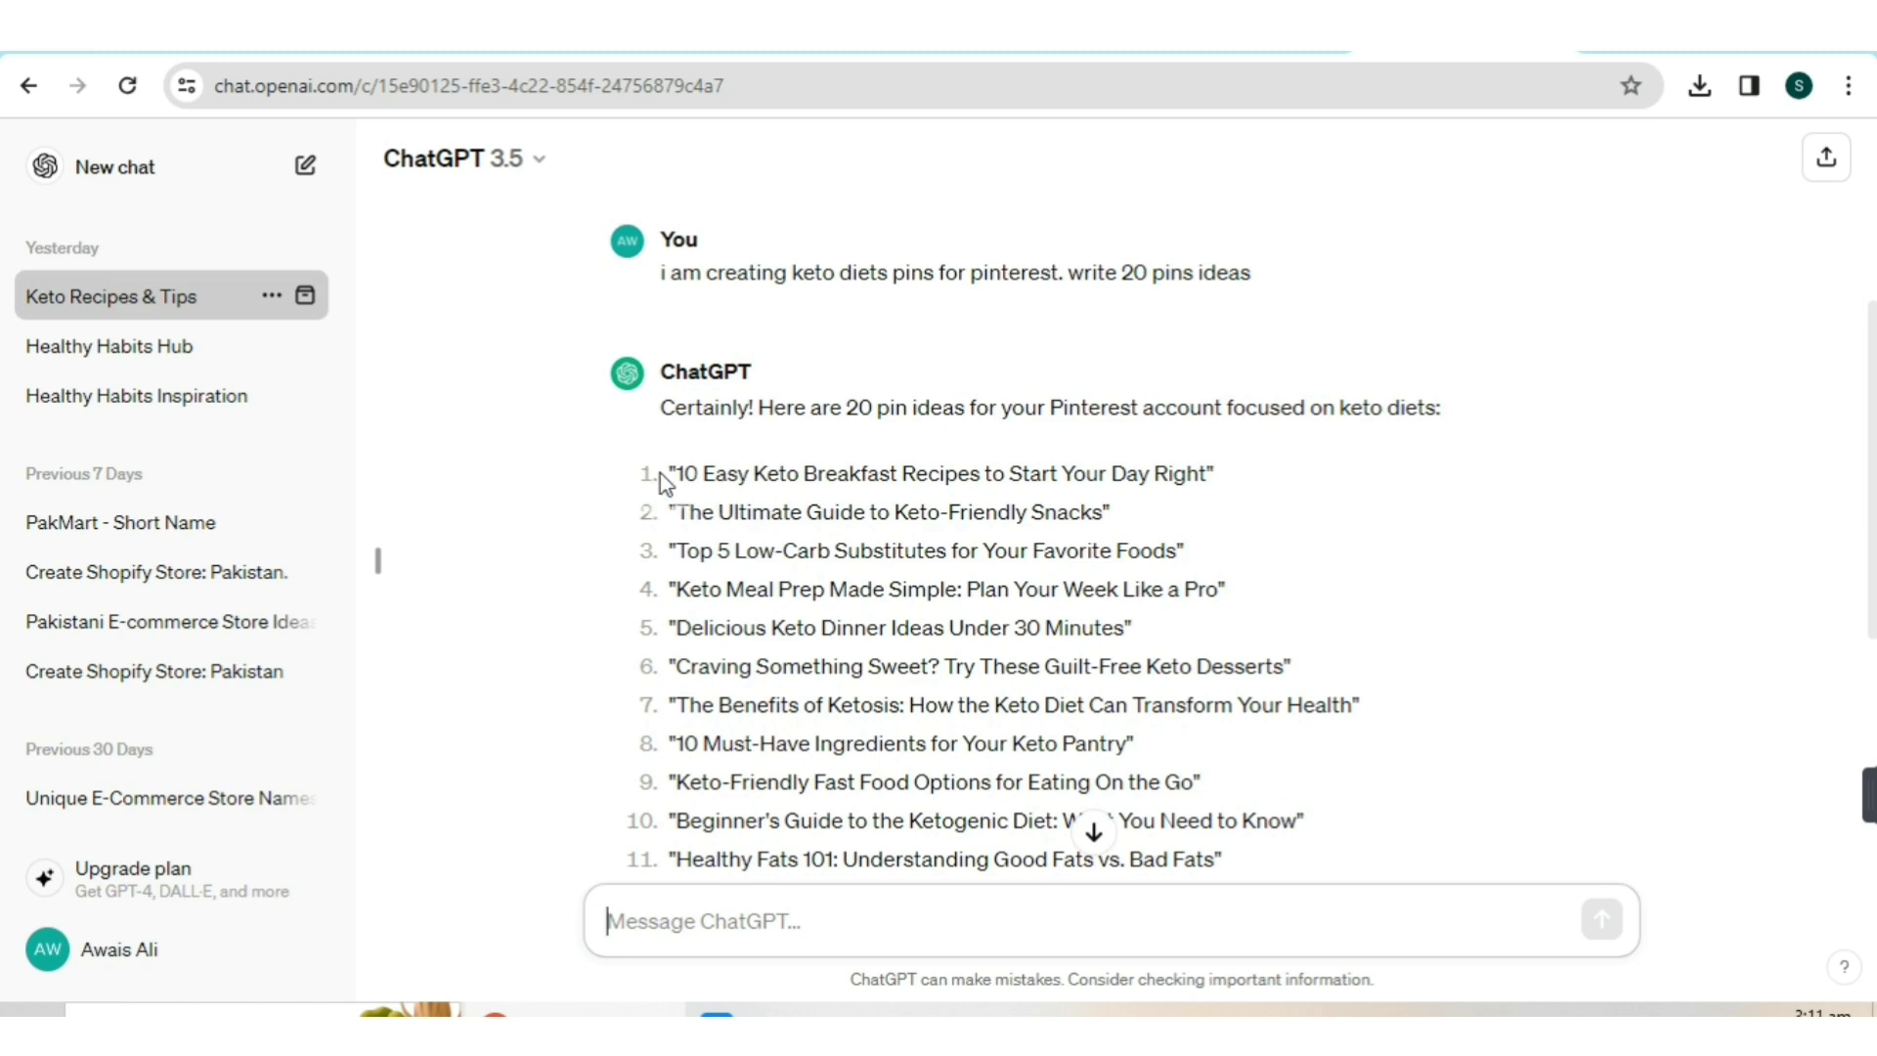
left_click(666, 475)
left_click_drag(667, 475, 814, 700)
left_click_drag(879, 860, 1653, 665)
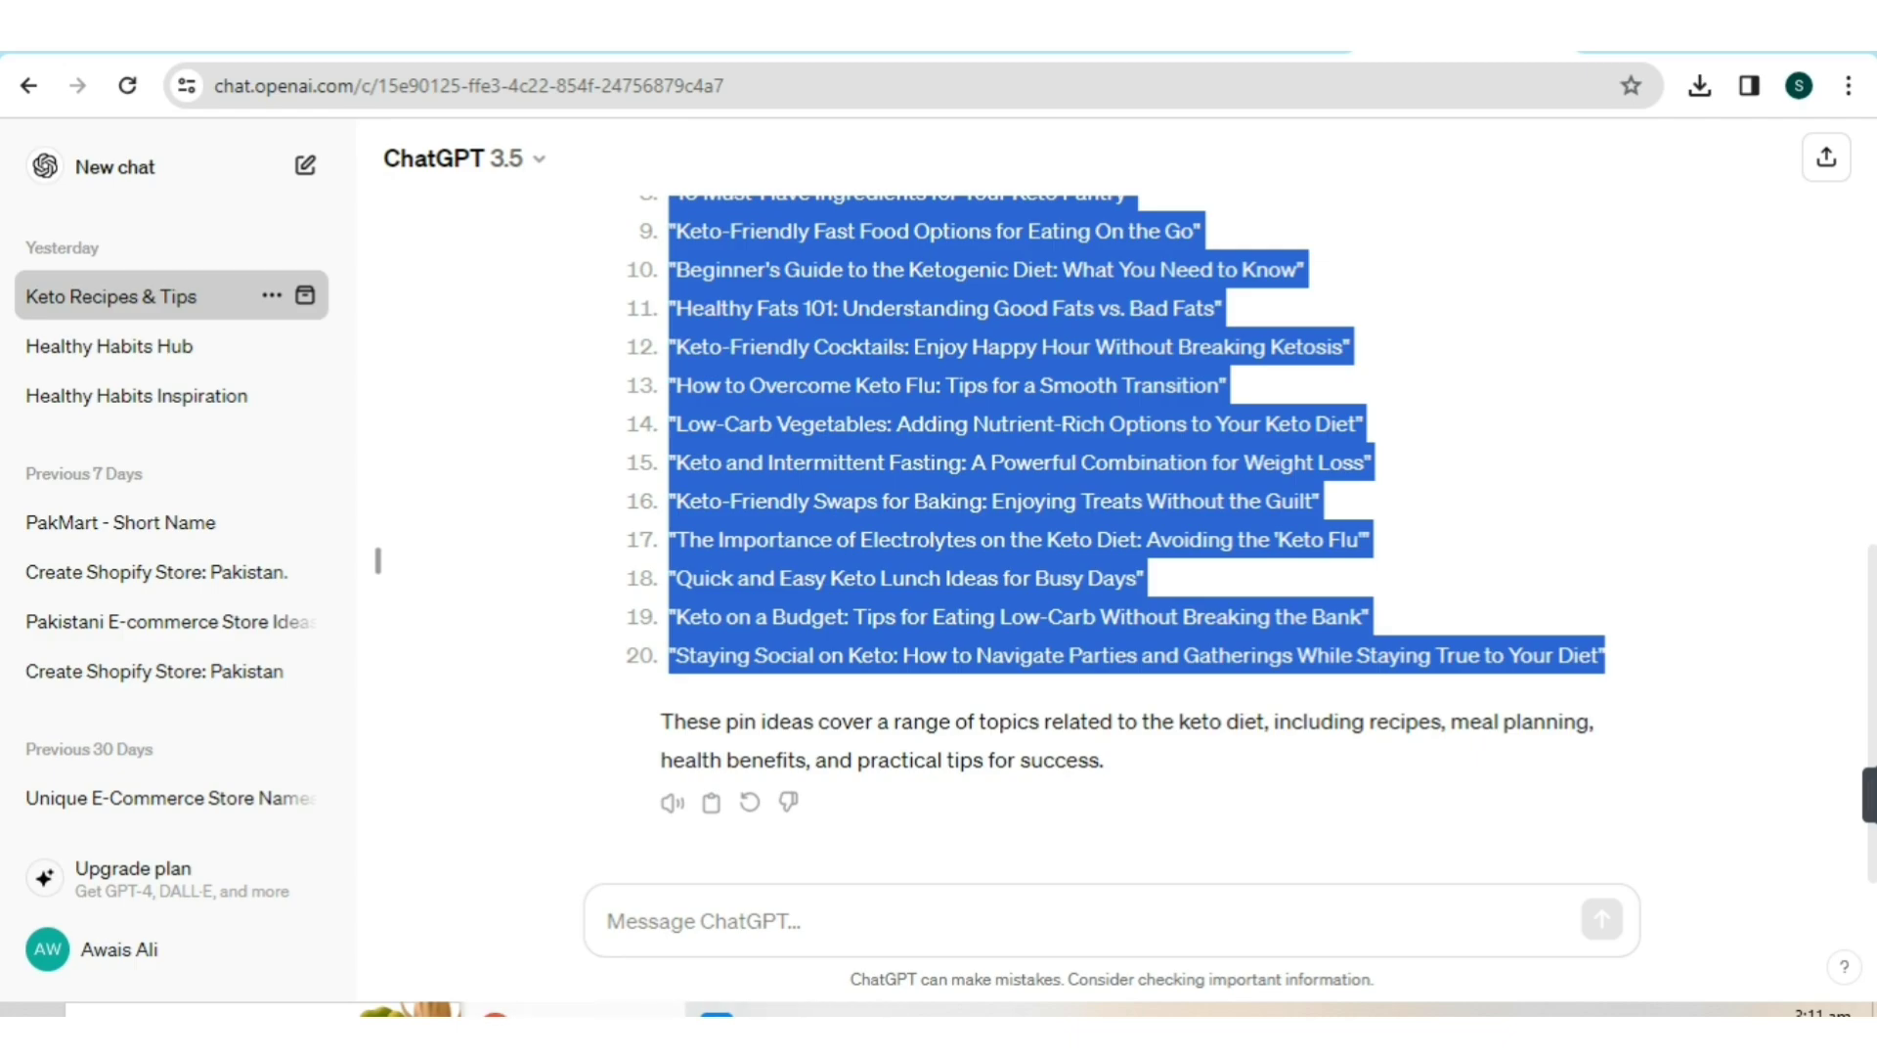
left_click(577, 1015)
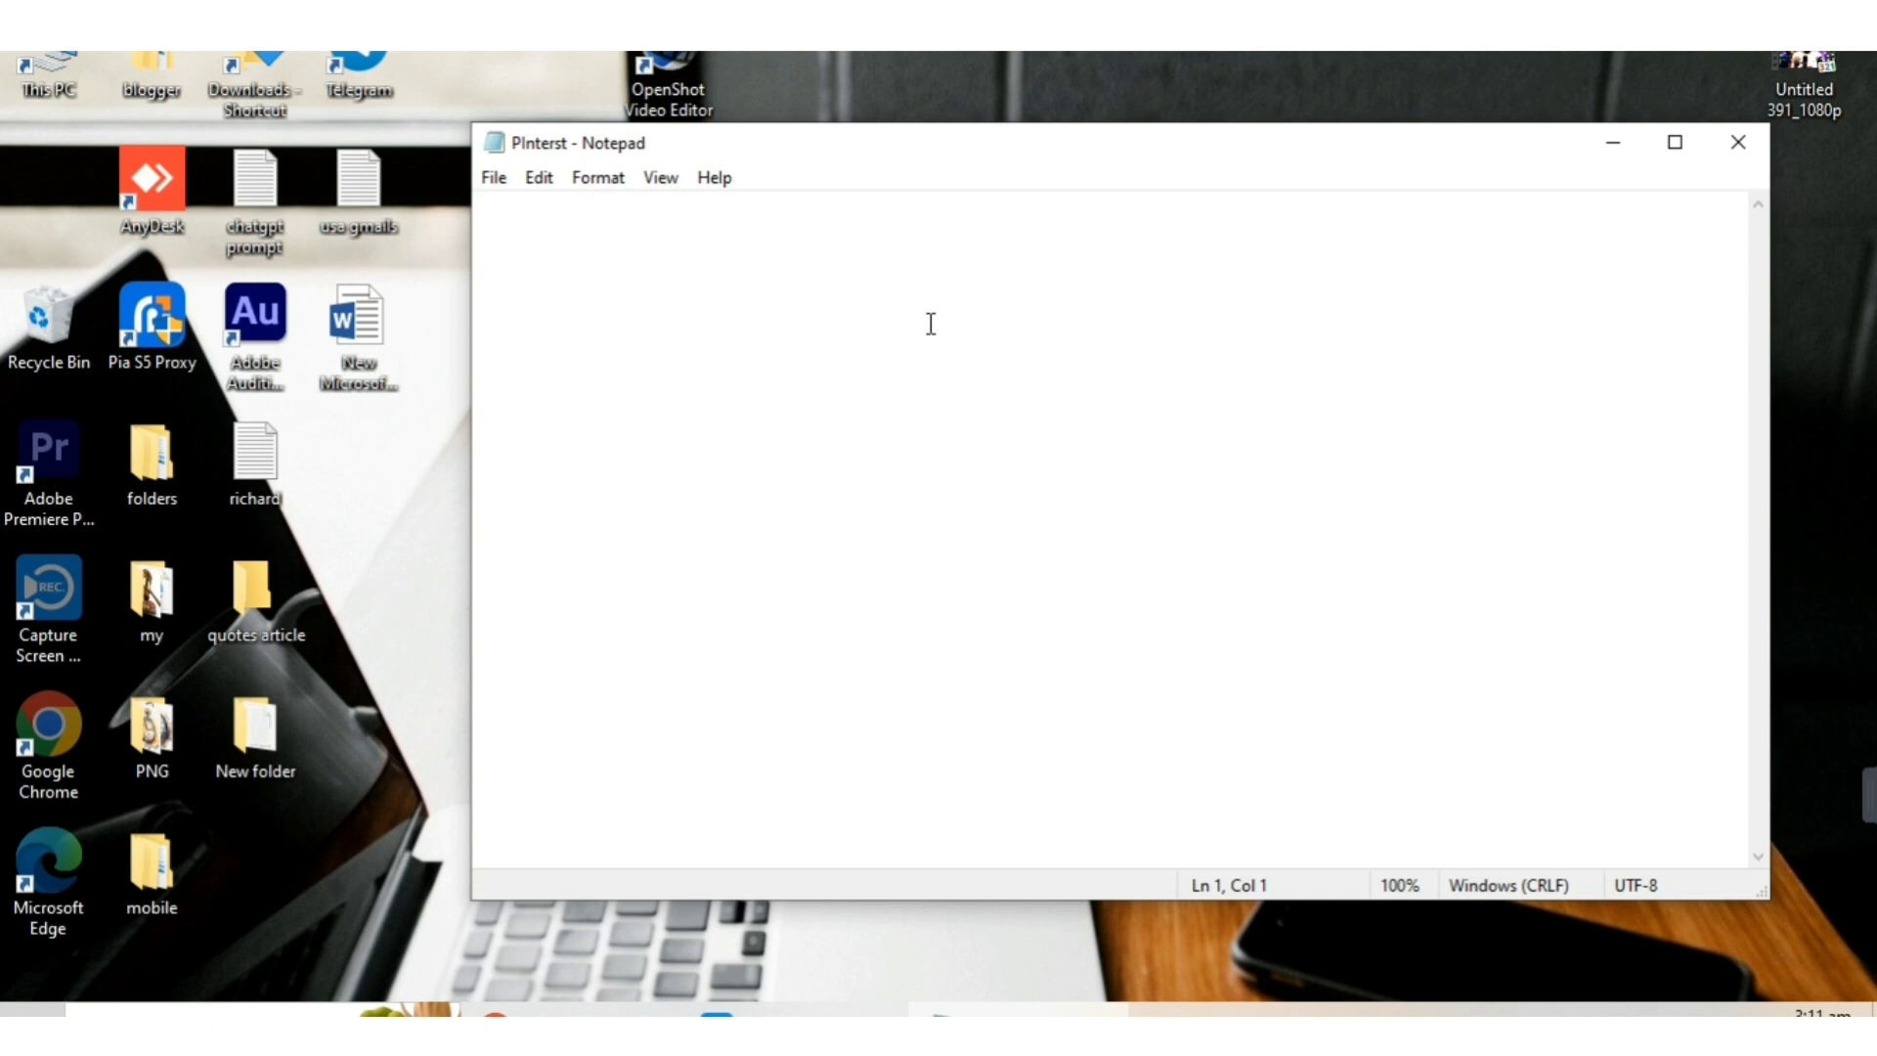
key("ctrl+v")
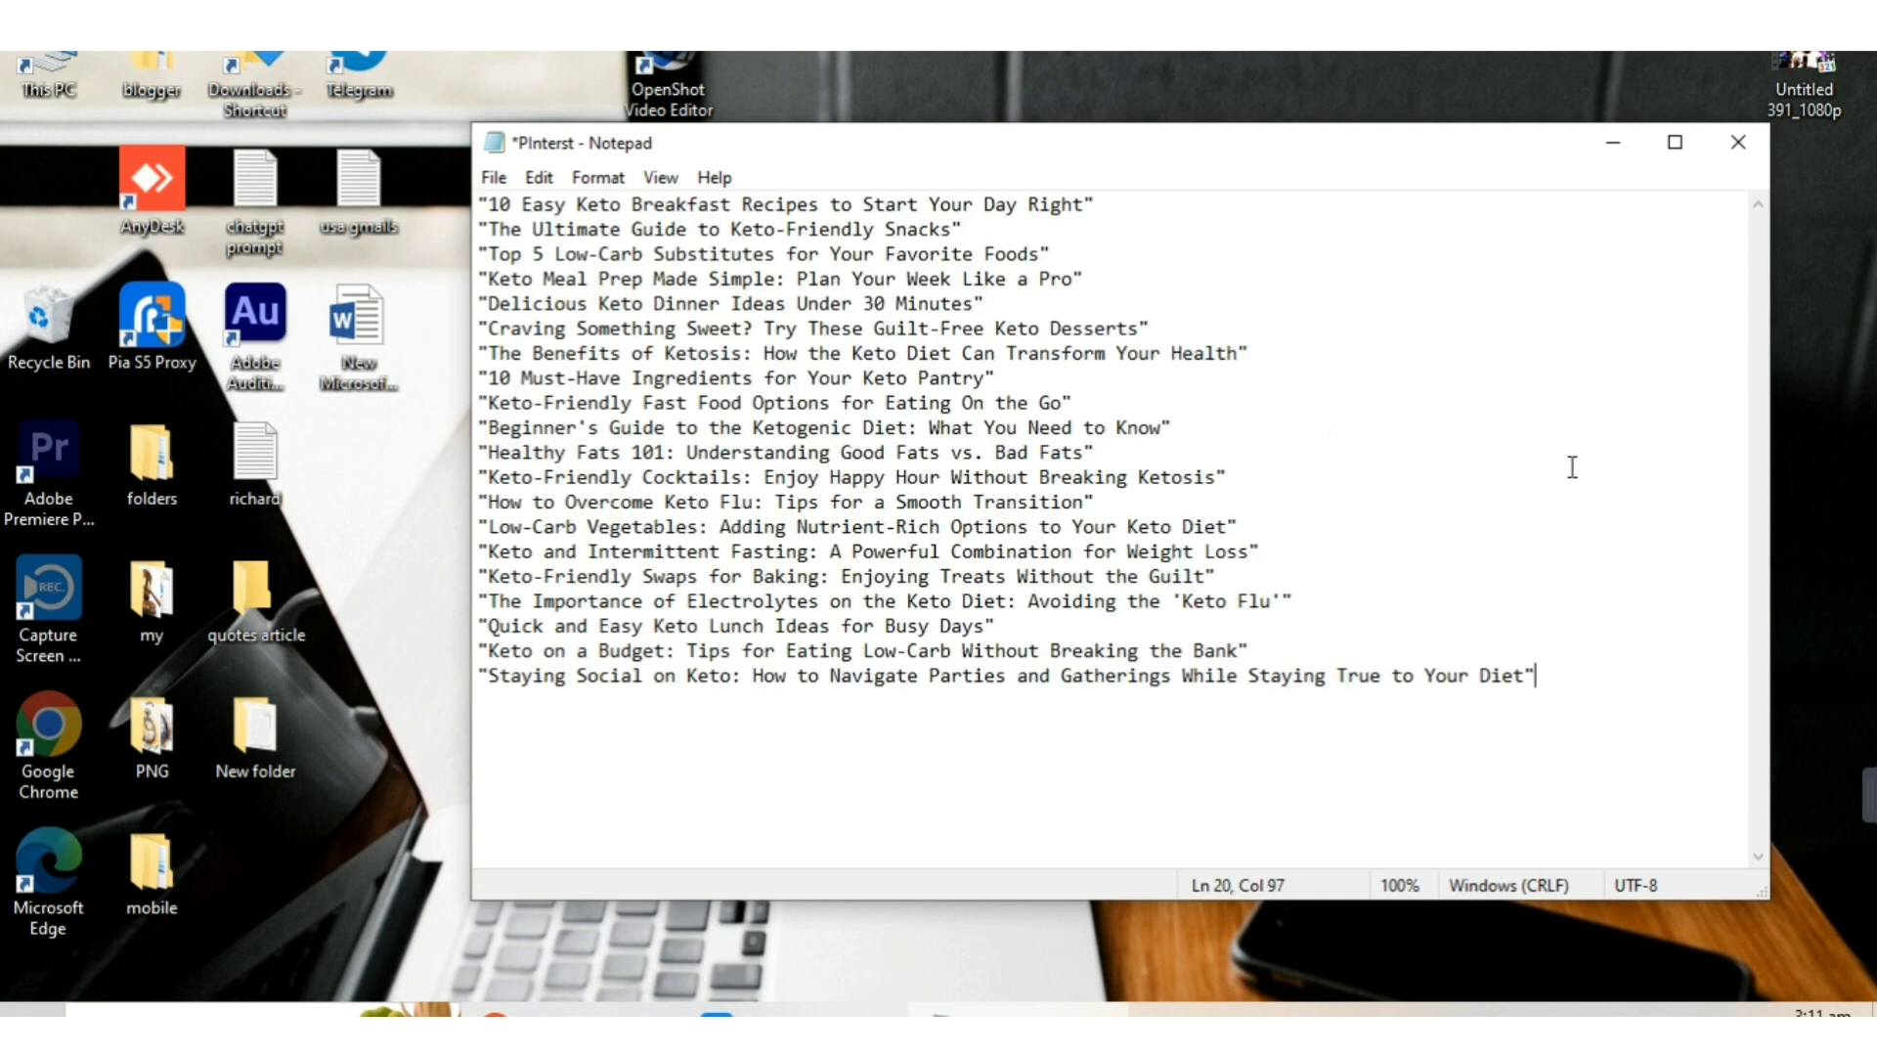
- Back in ChatGPT, send "The Ultimate Guide to Keto-Friendly Snacks. write 5 tips" and follow up with "make these tips shorts"
left_click(500, 1013)
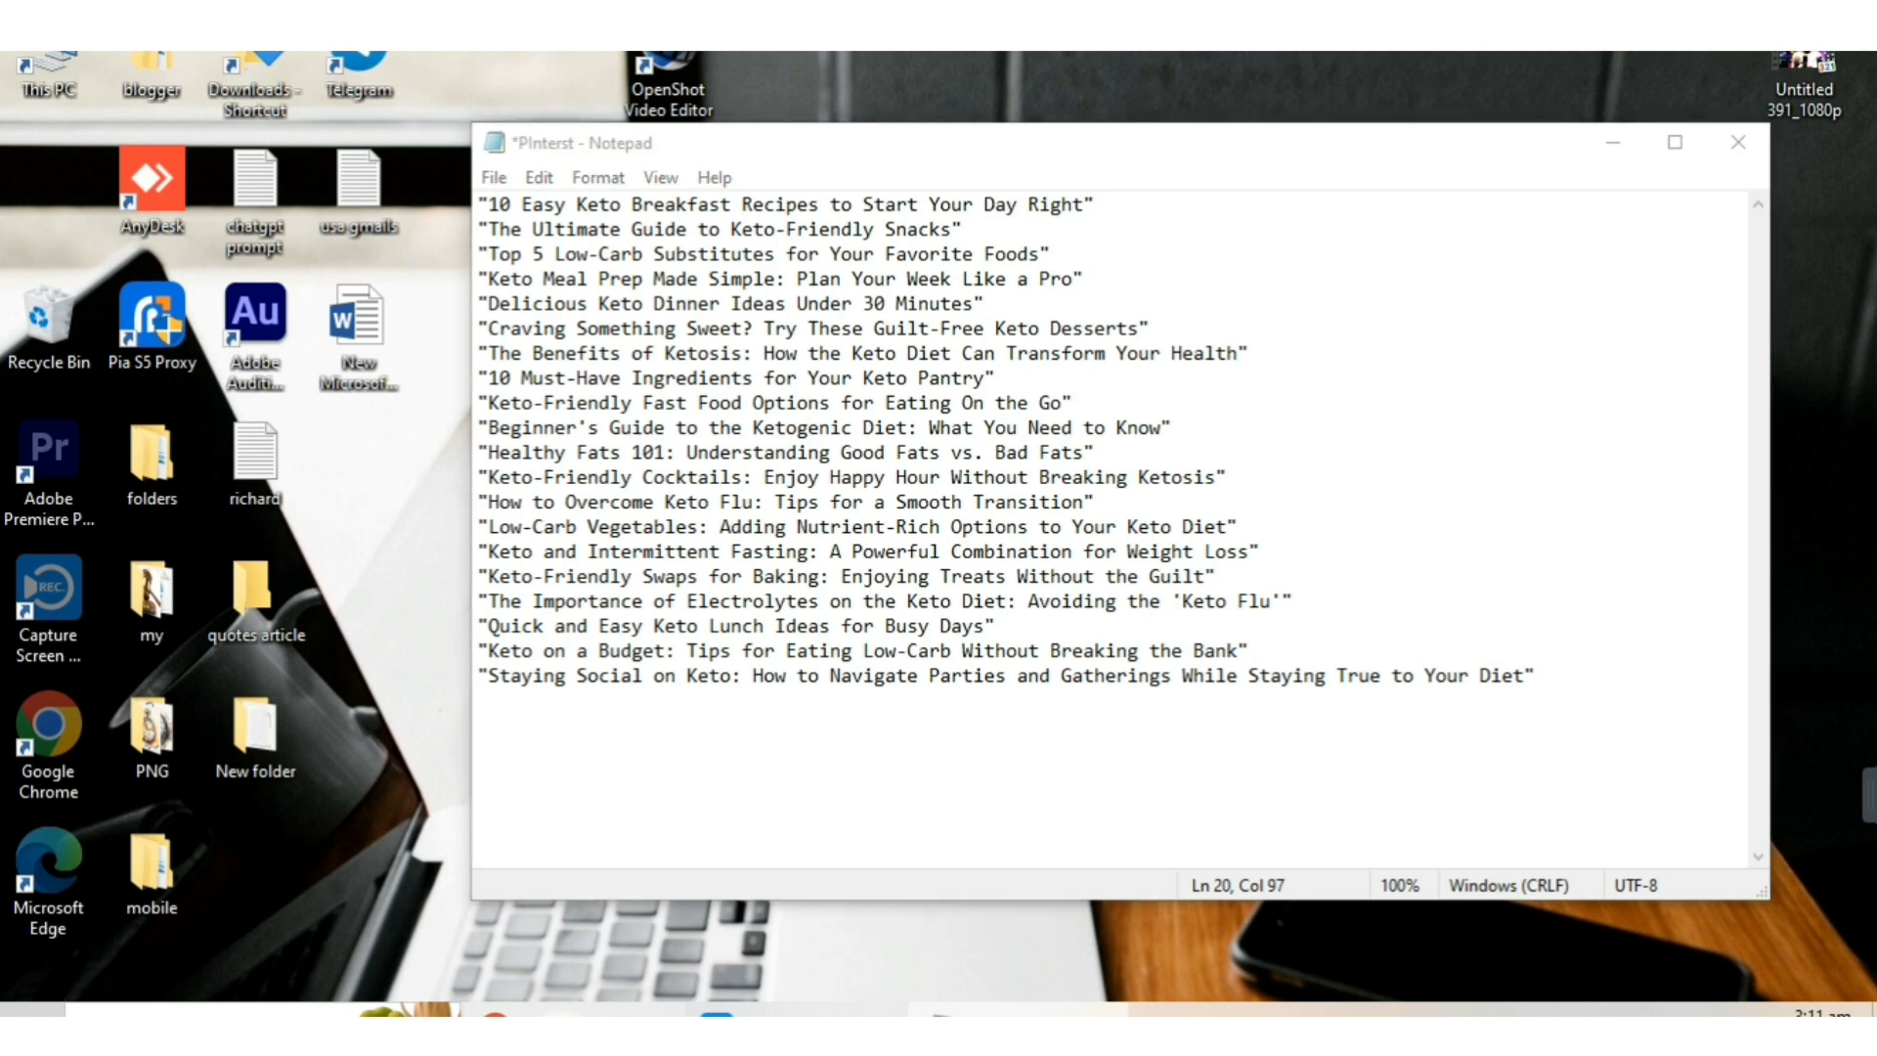
left_click(1639, 443)
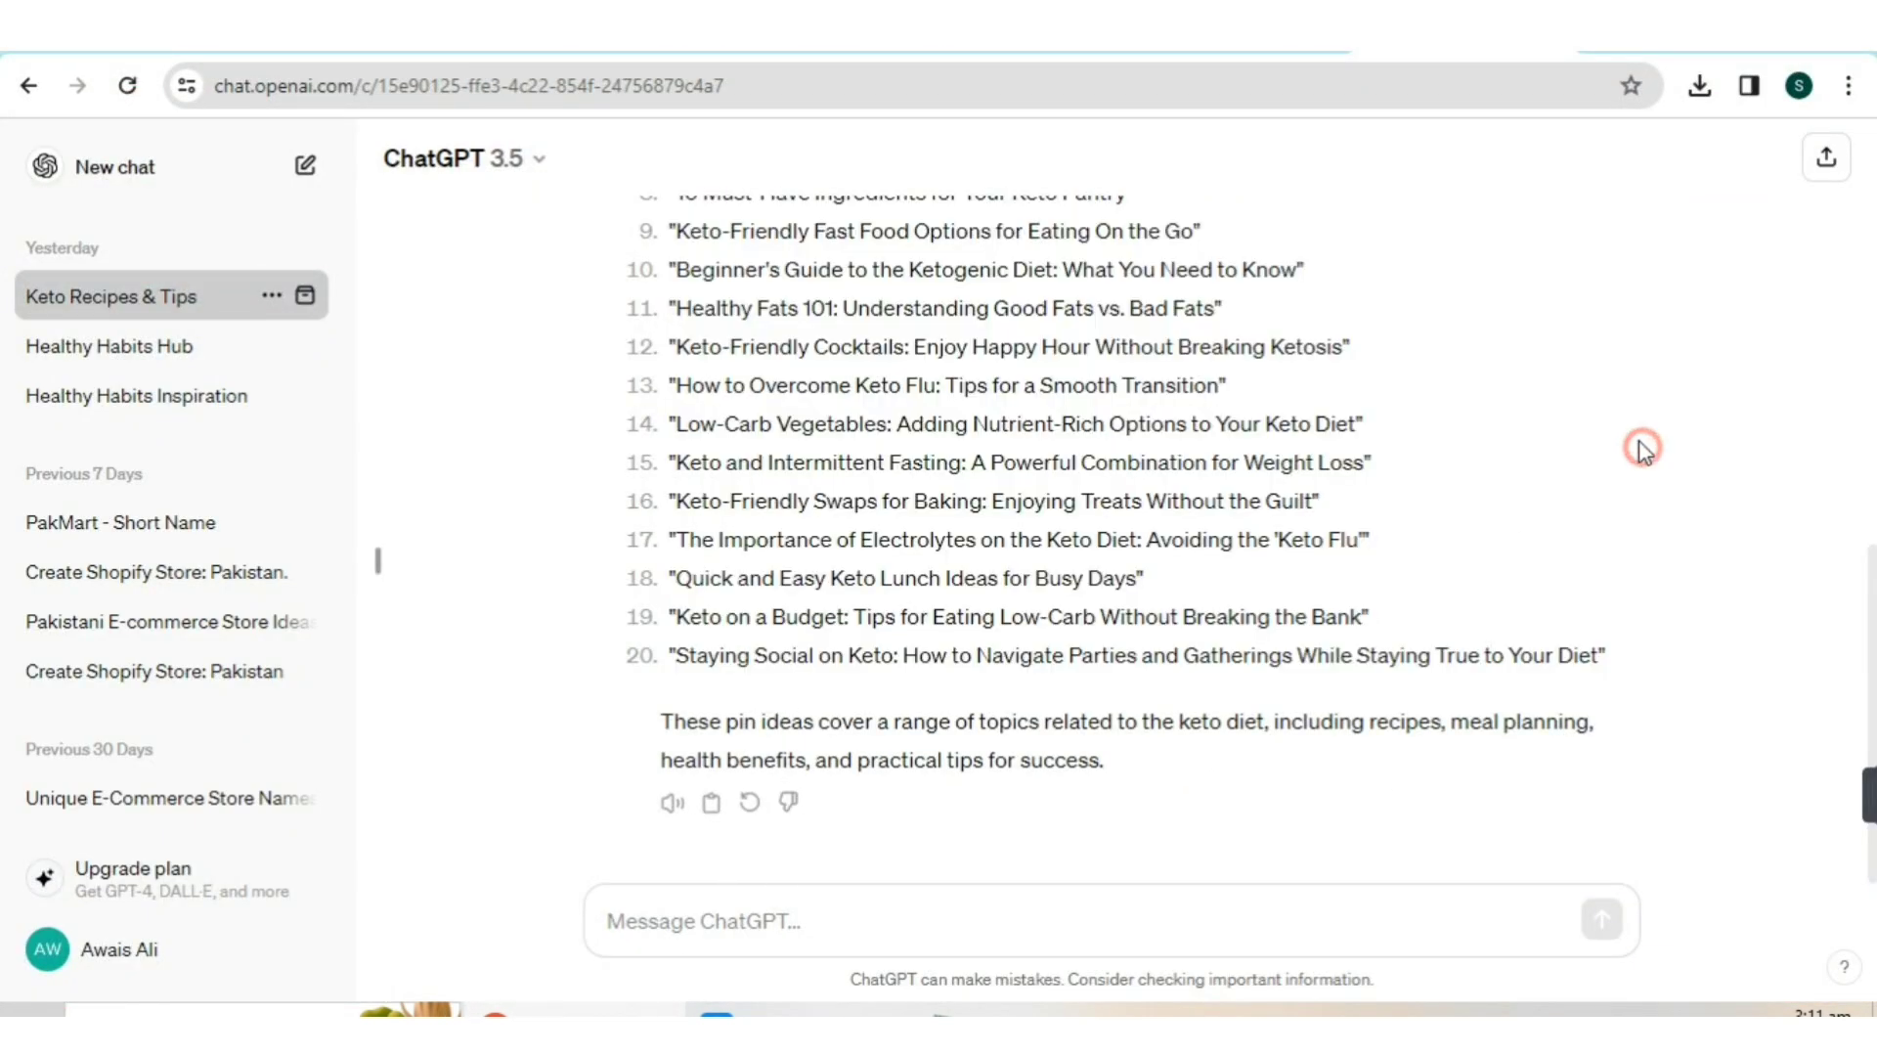
scroll(1162, 371, "up", 2)
scroll(1162, 372, "up", 3)
scroll(1162, 372, "down", 1)
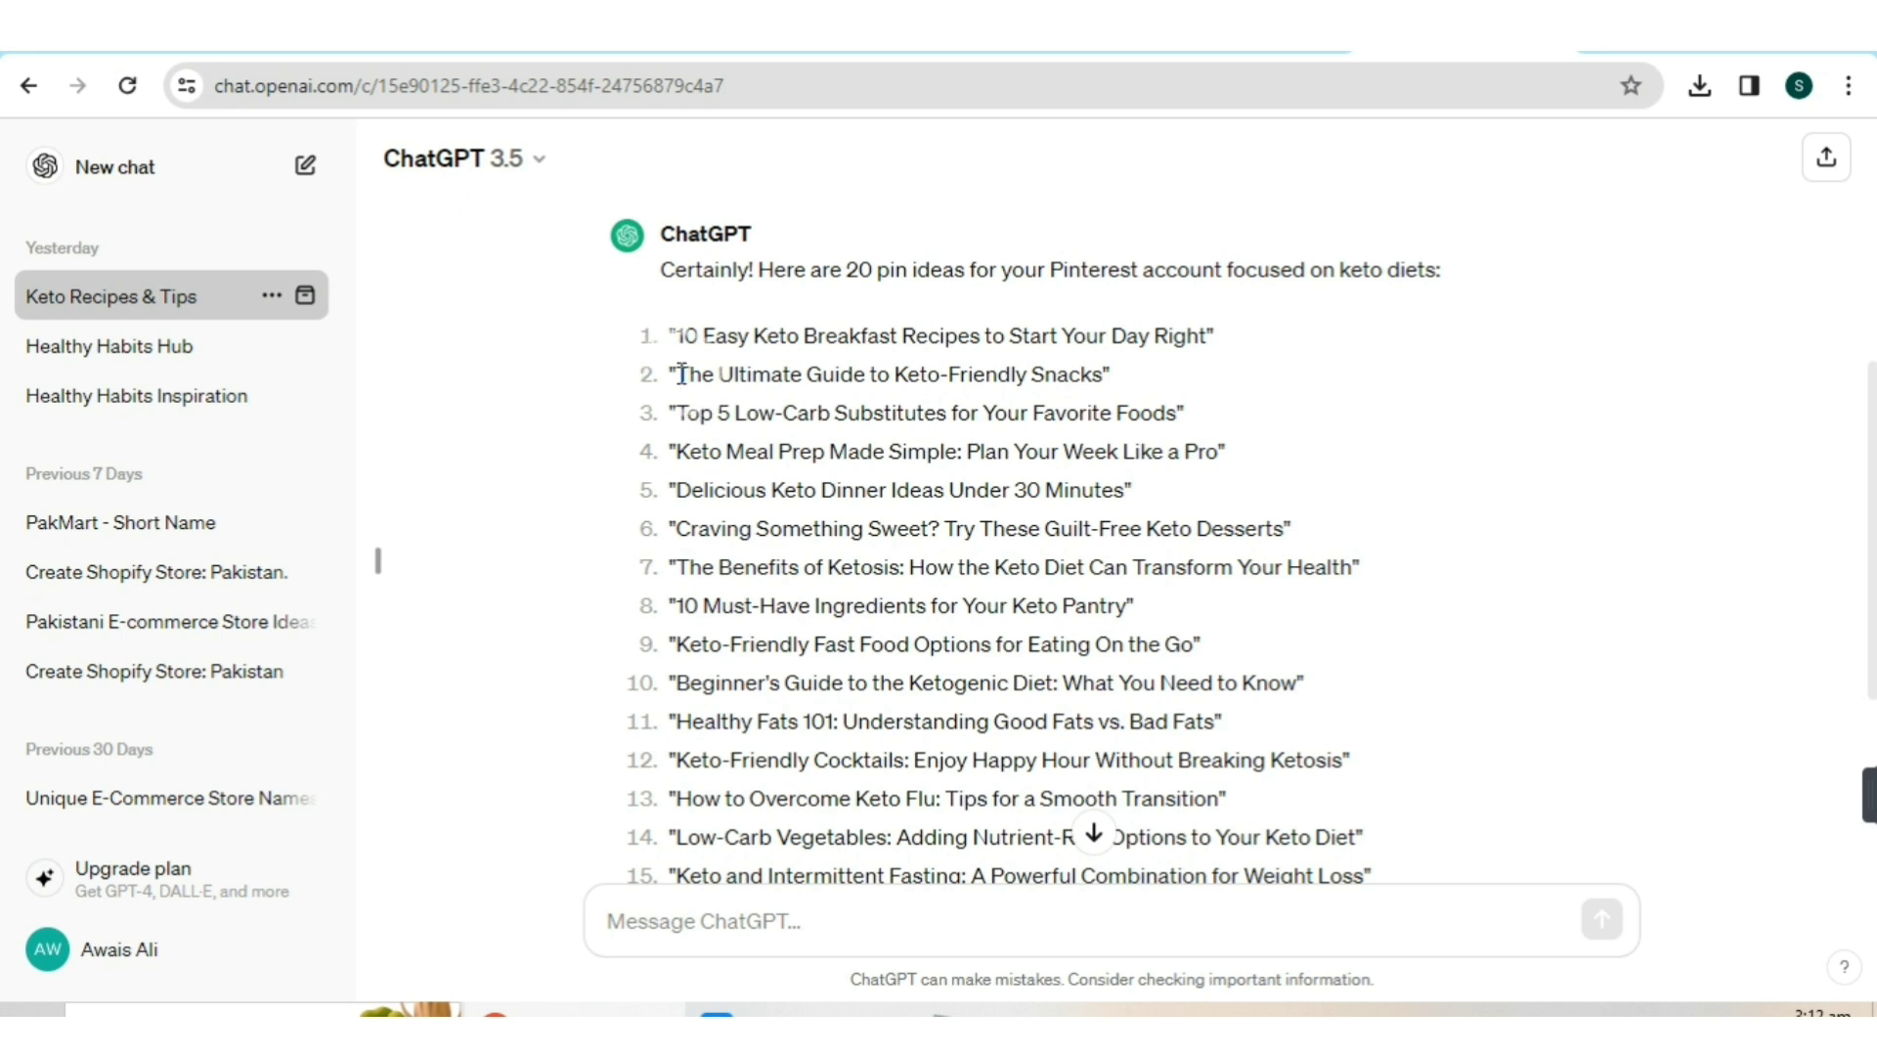
left_click_drag(675, 373, 1107, 379)
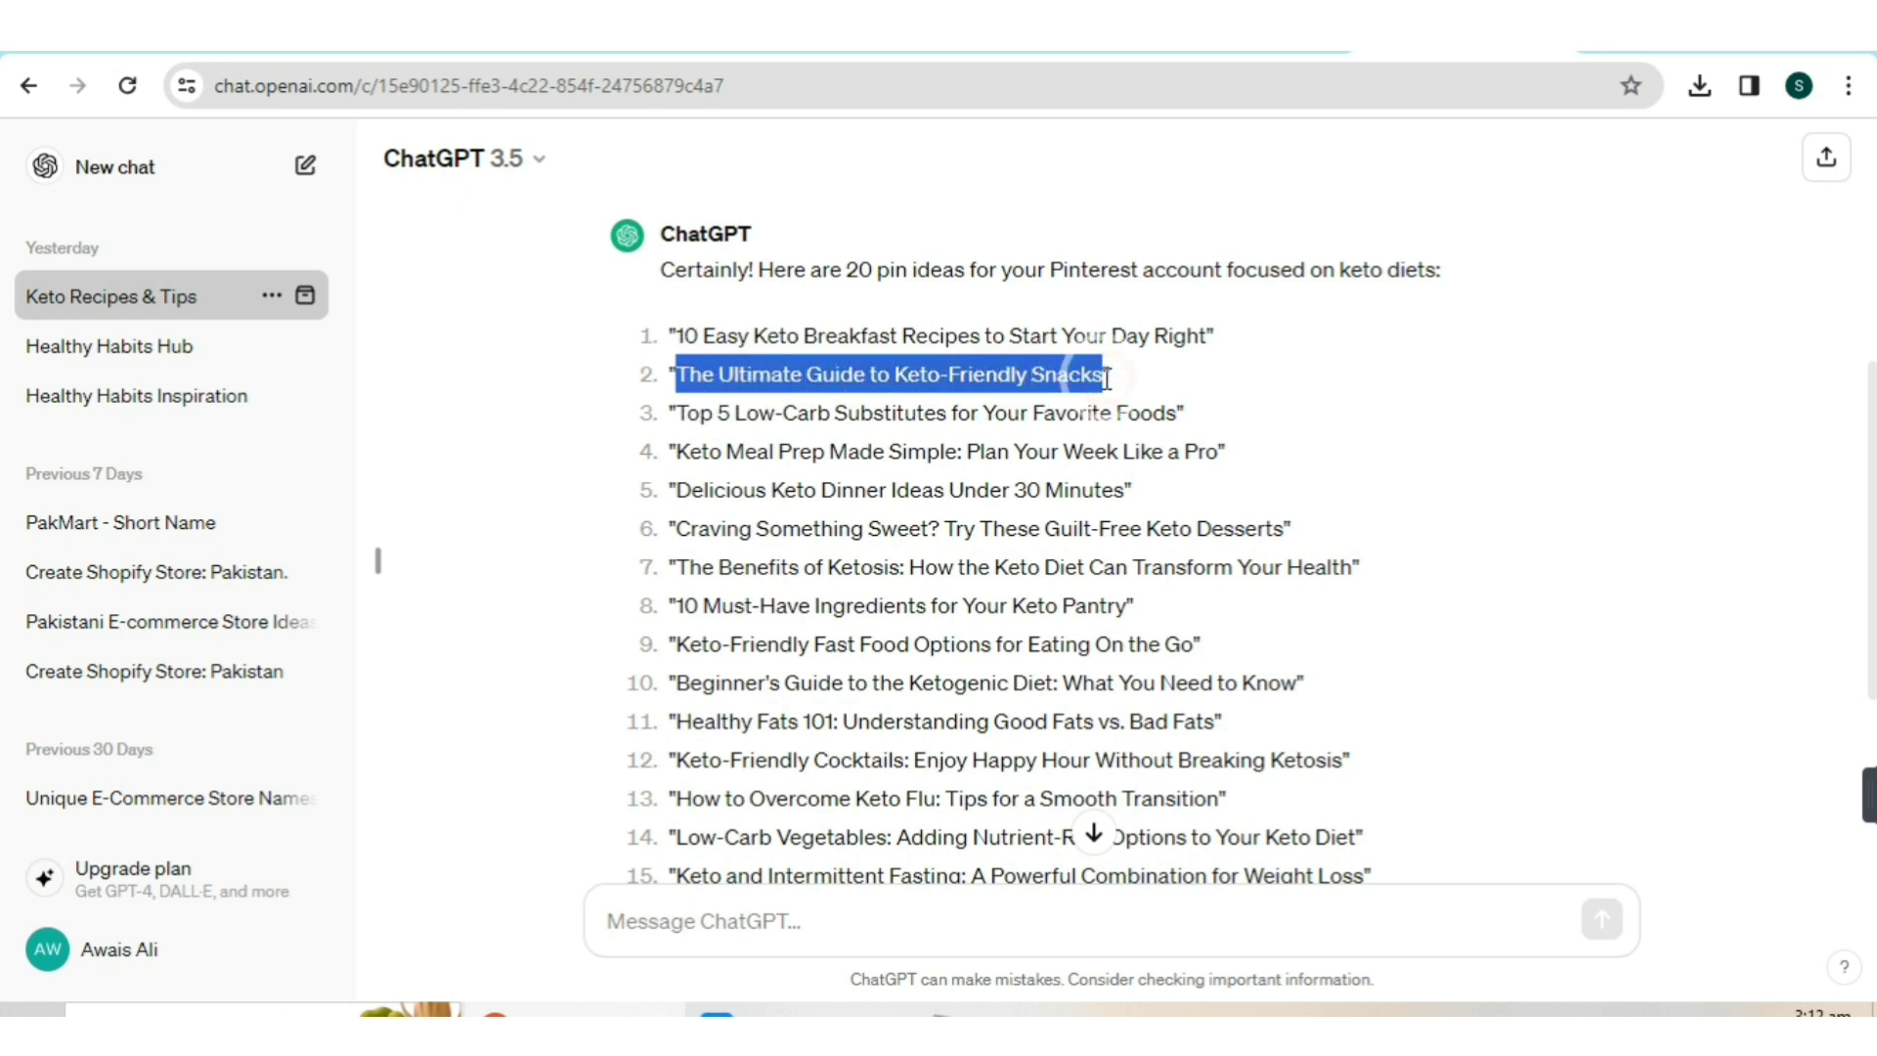
left_click(788, 925)
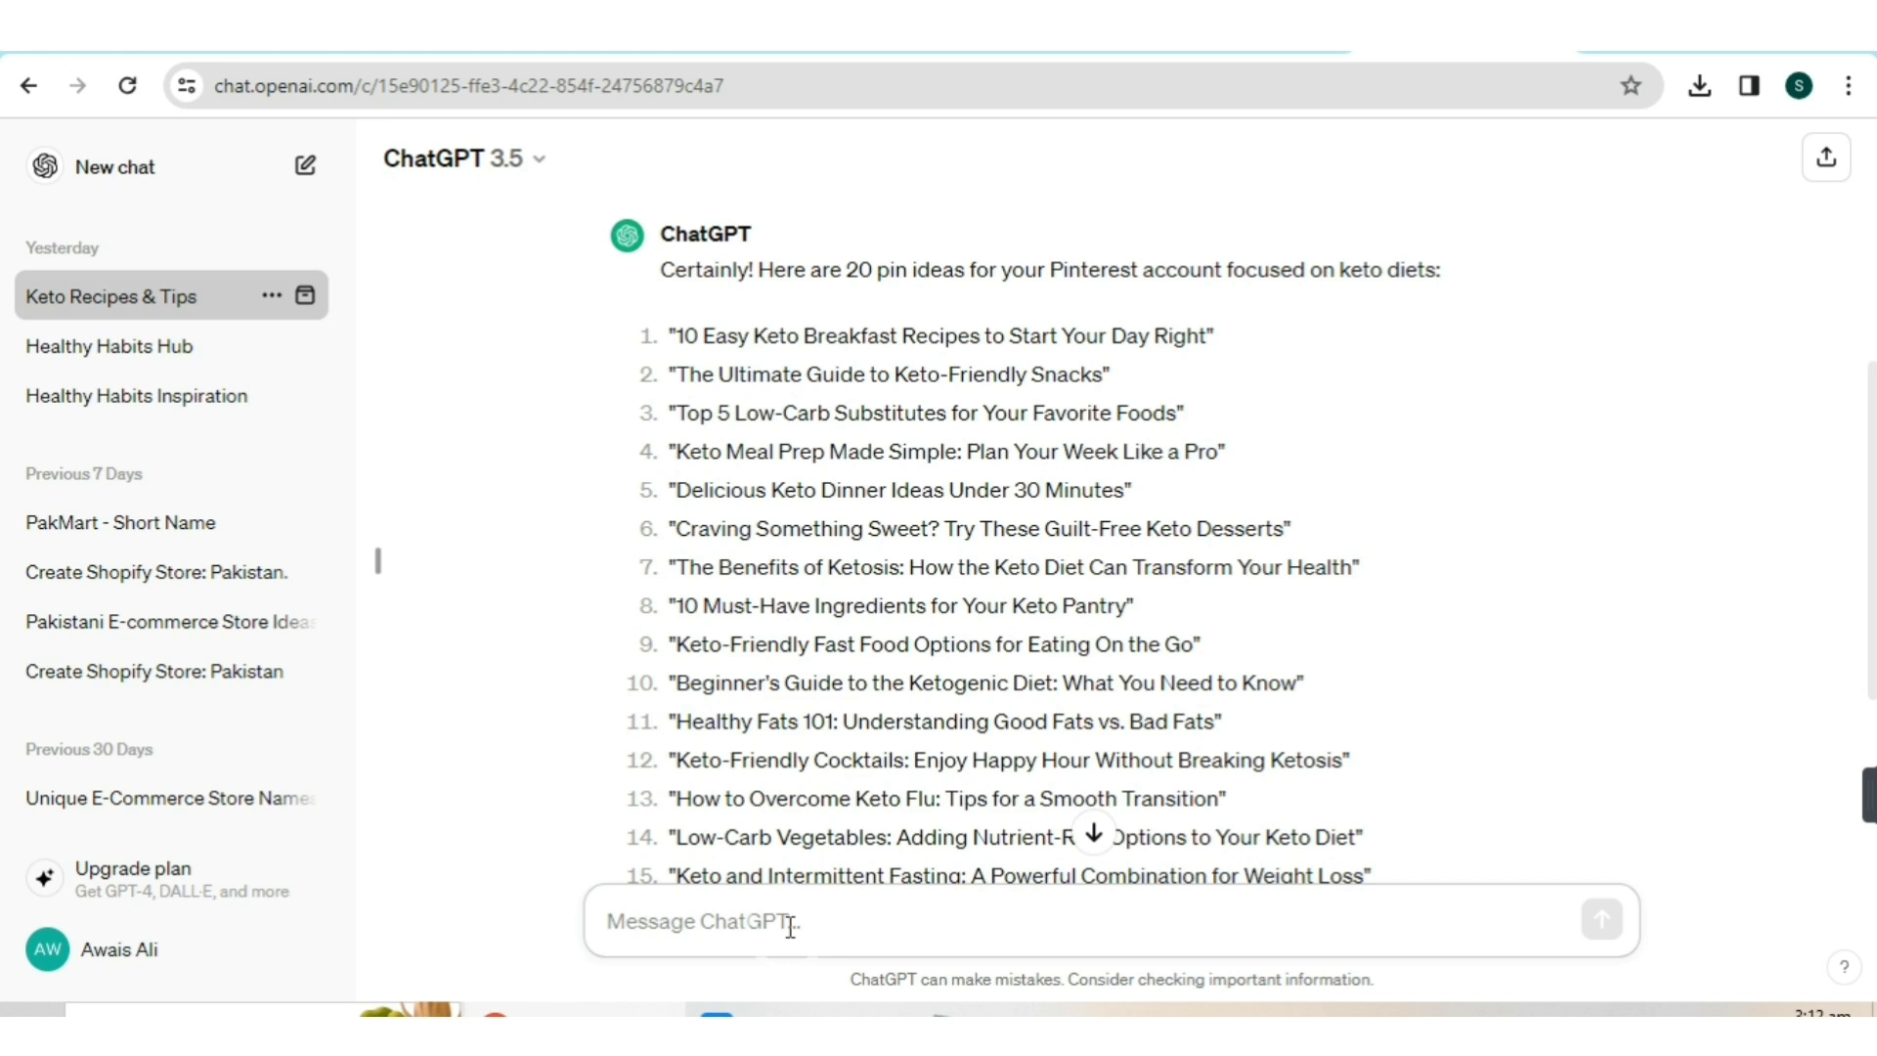
key("ctrl+v")
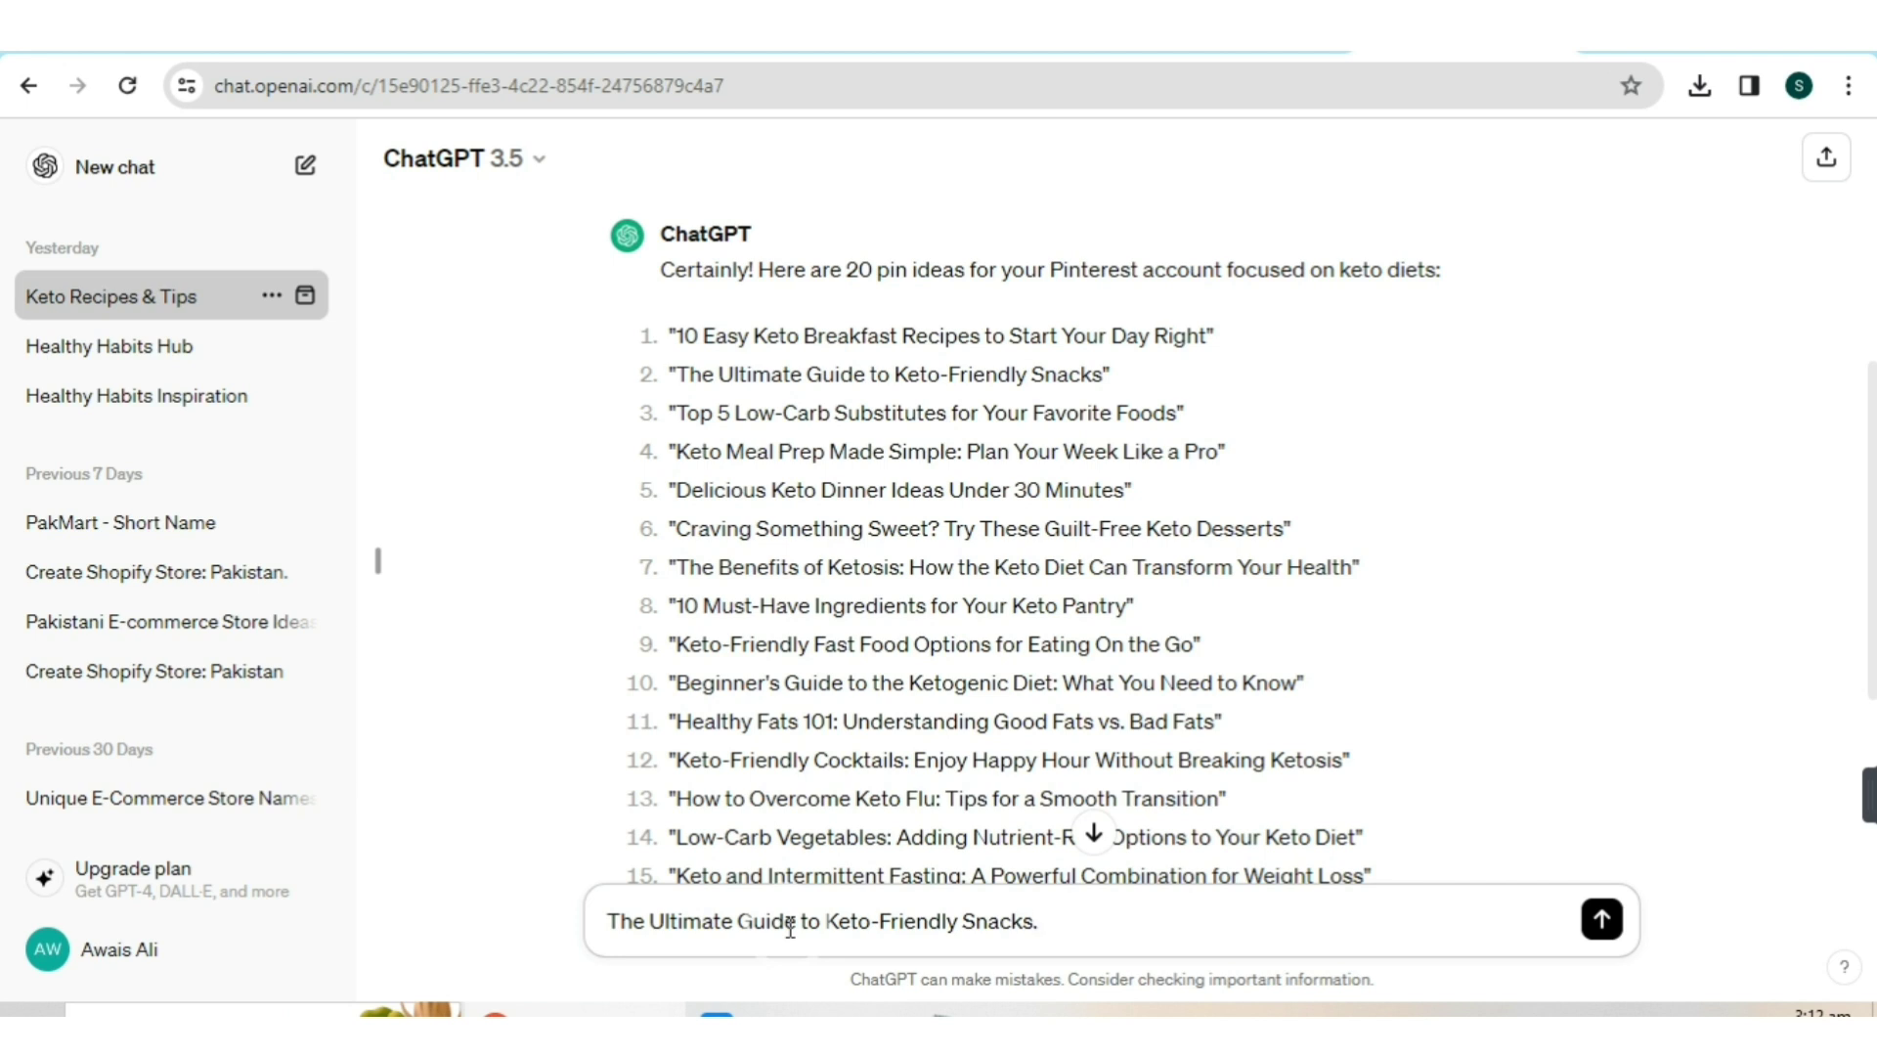
type(". write 5 tips")
key("Return")
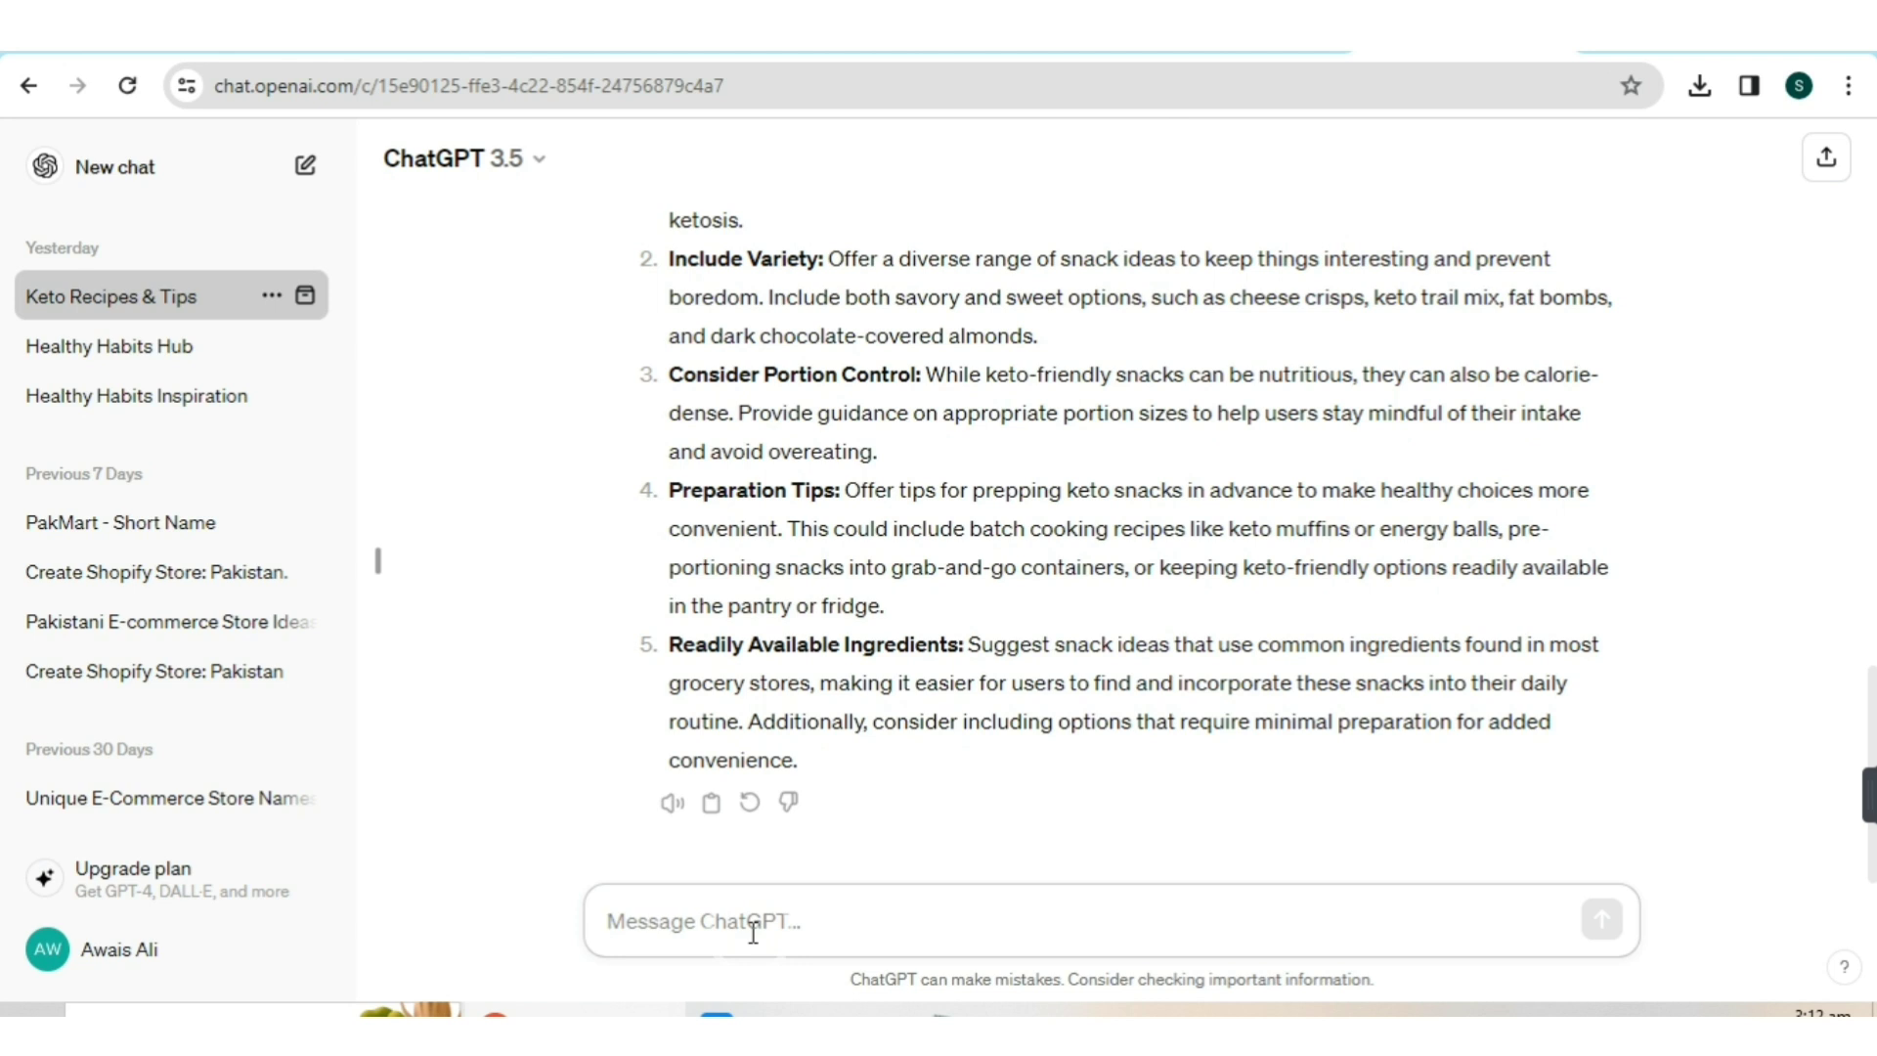
type("make these tips shorts")
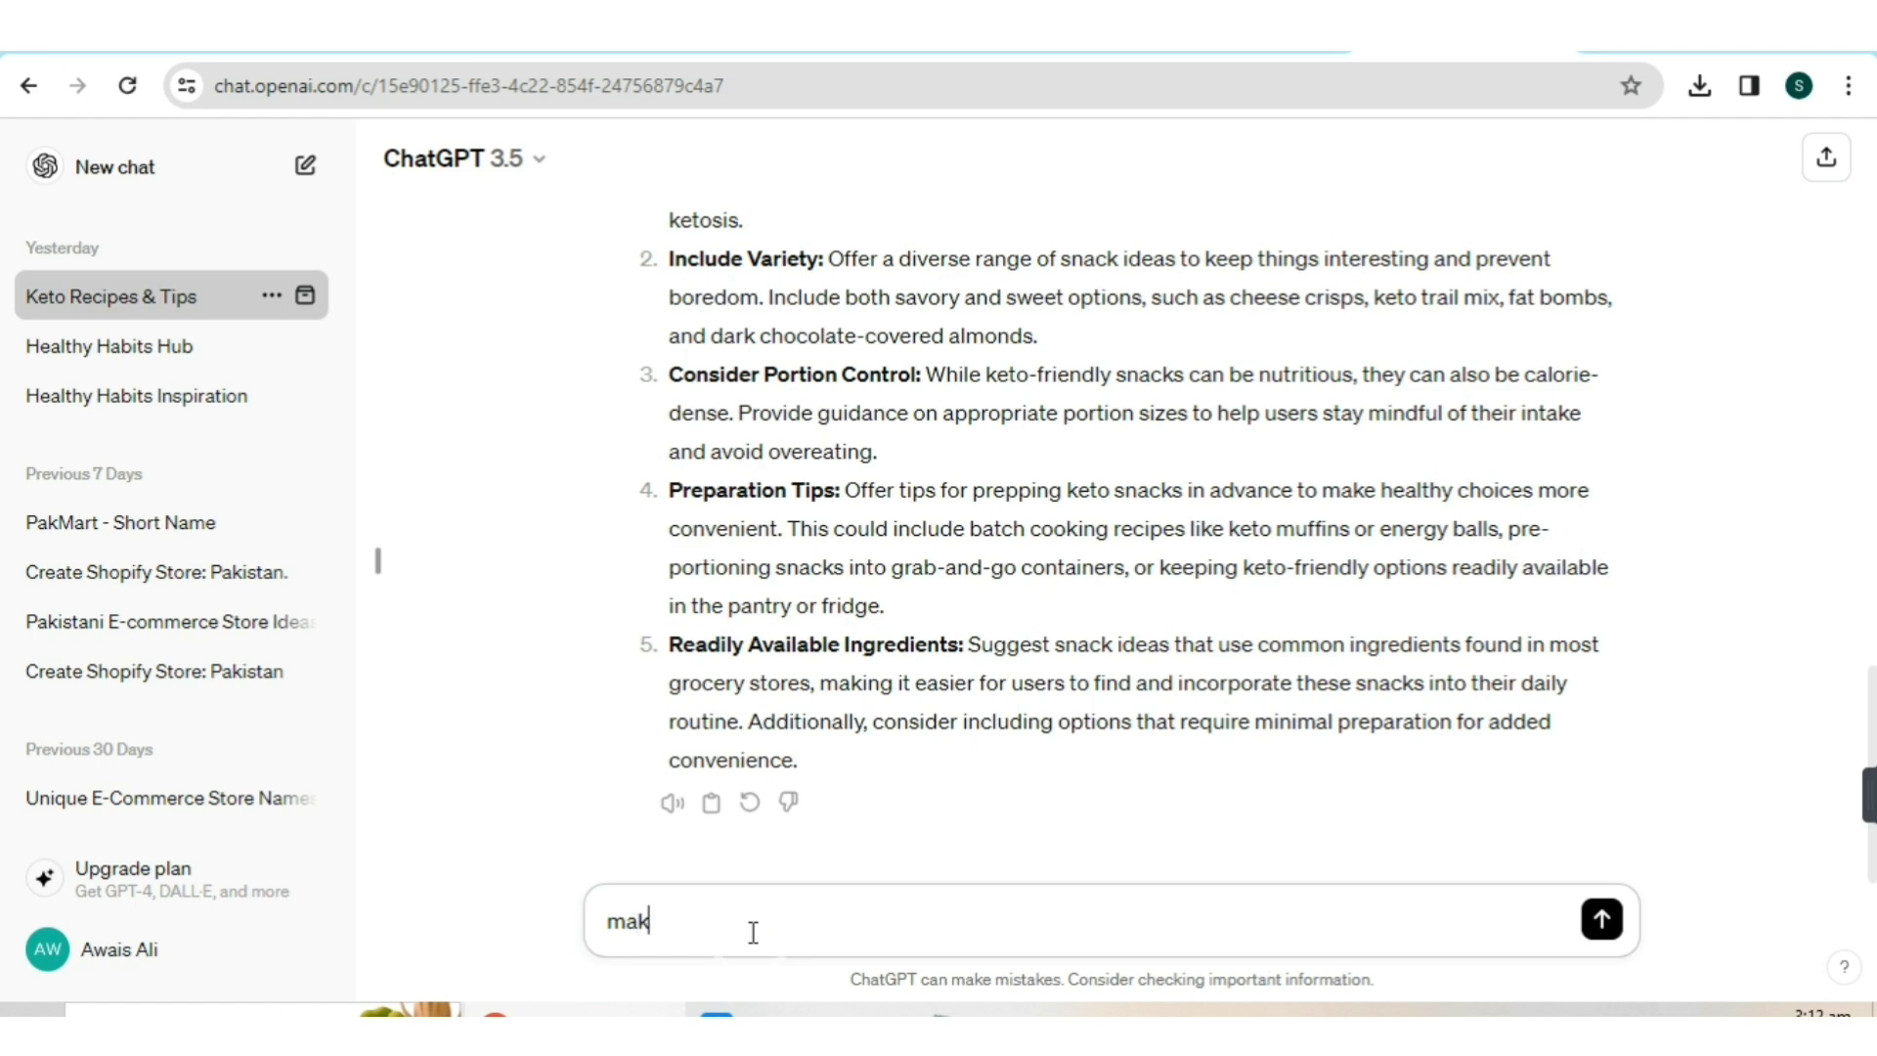
key("Return")
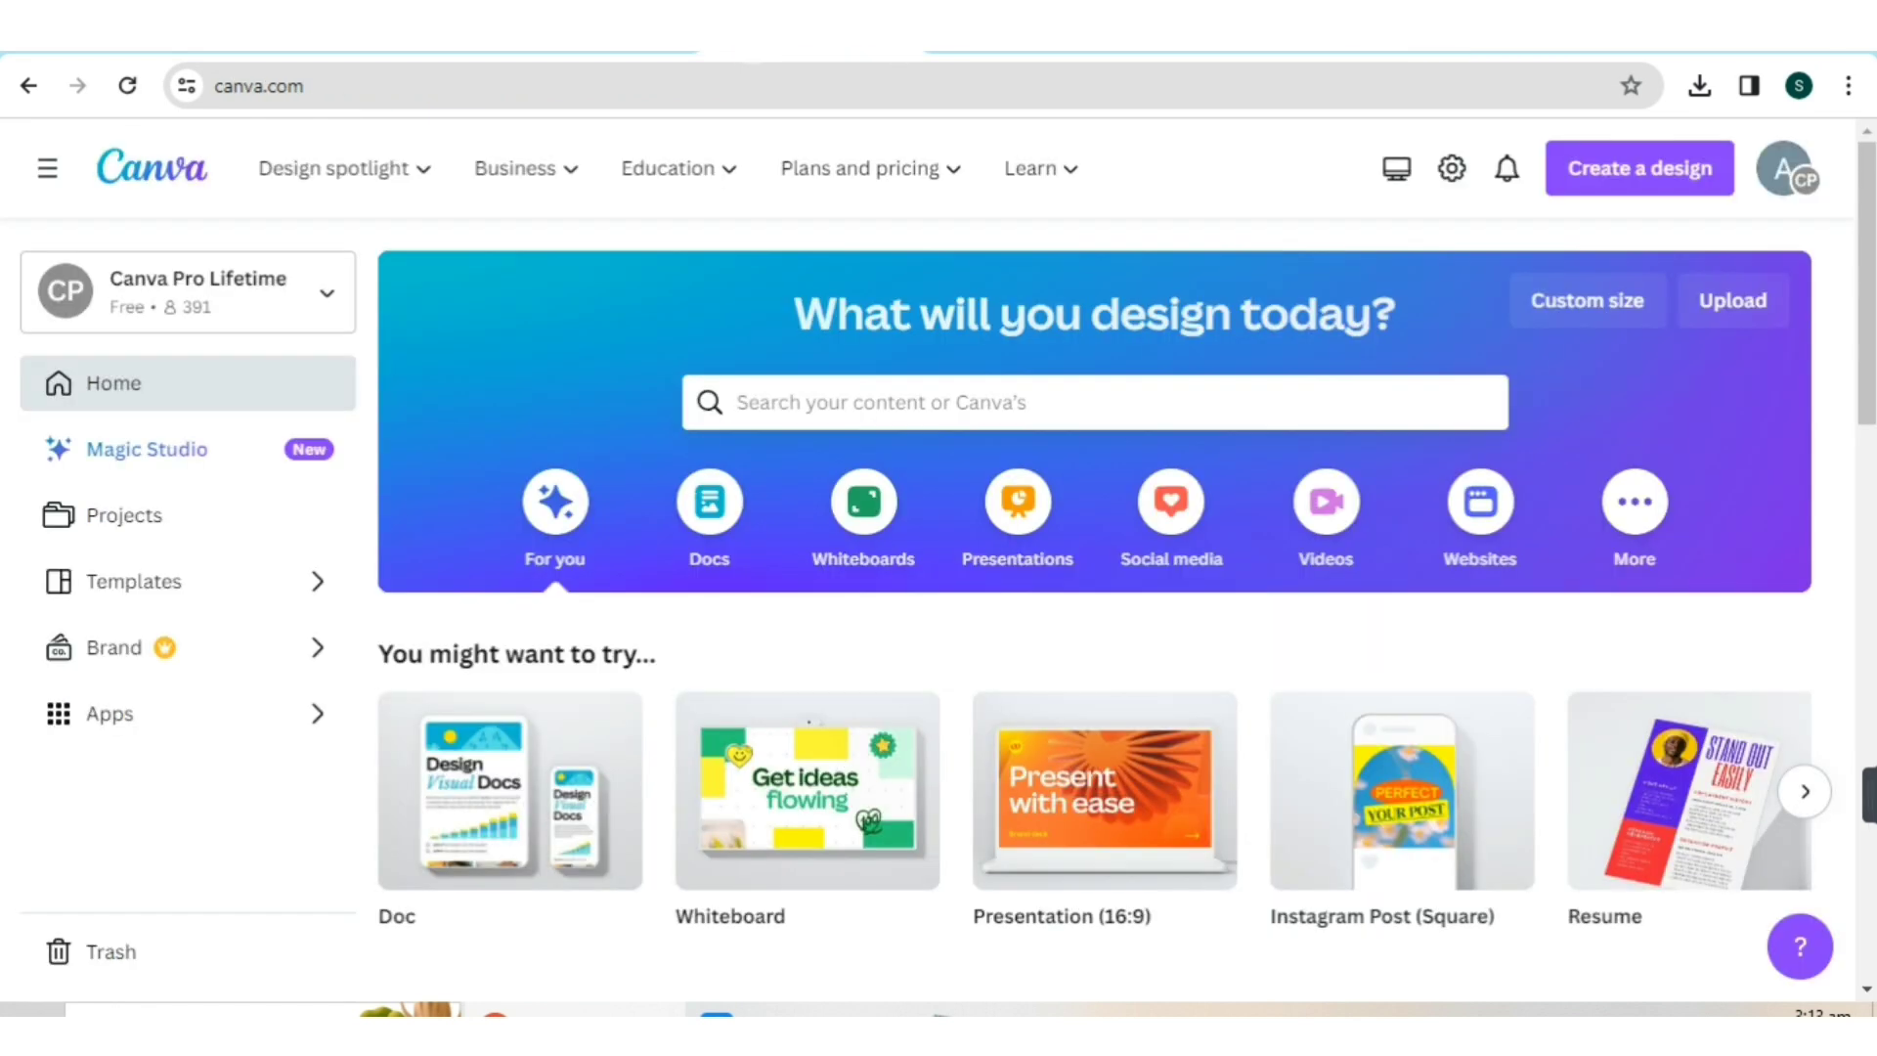
- In Canva, find the Pinterest Pin (1000 × 1500 px) format and create a blank design from it
left_click(863, 401)
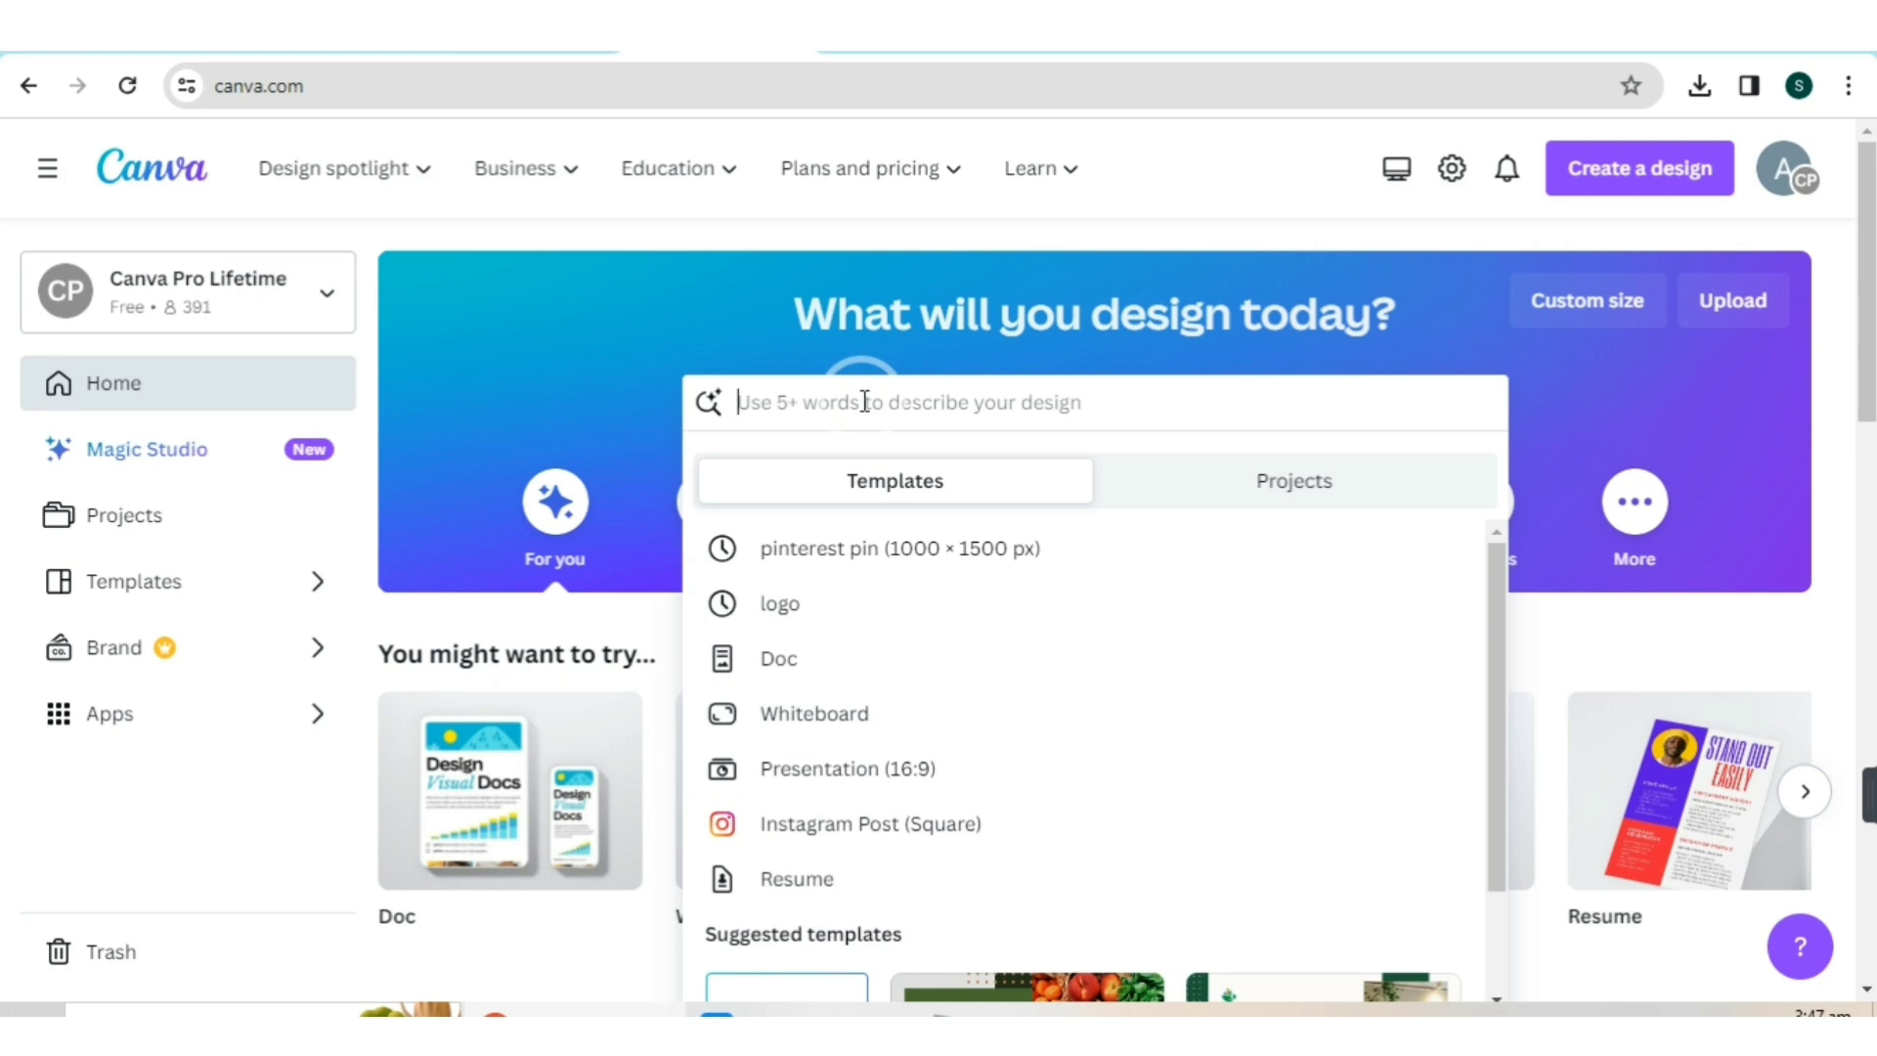
type("pintere")
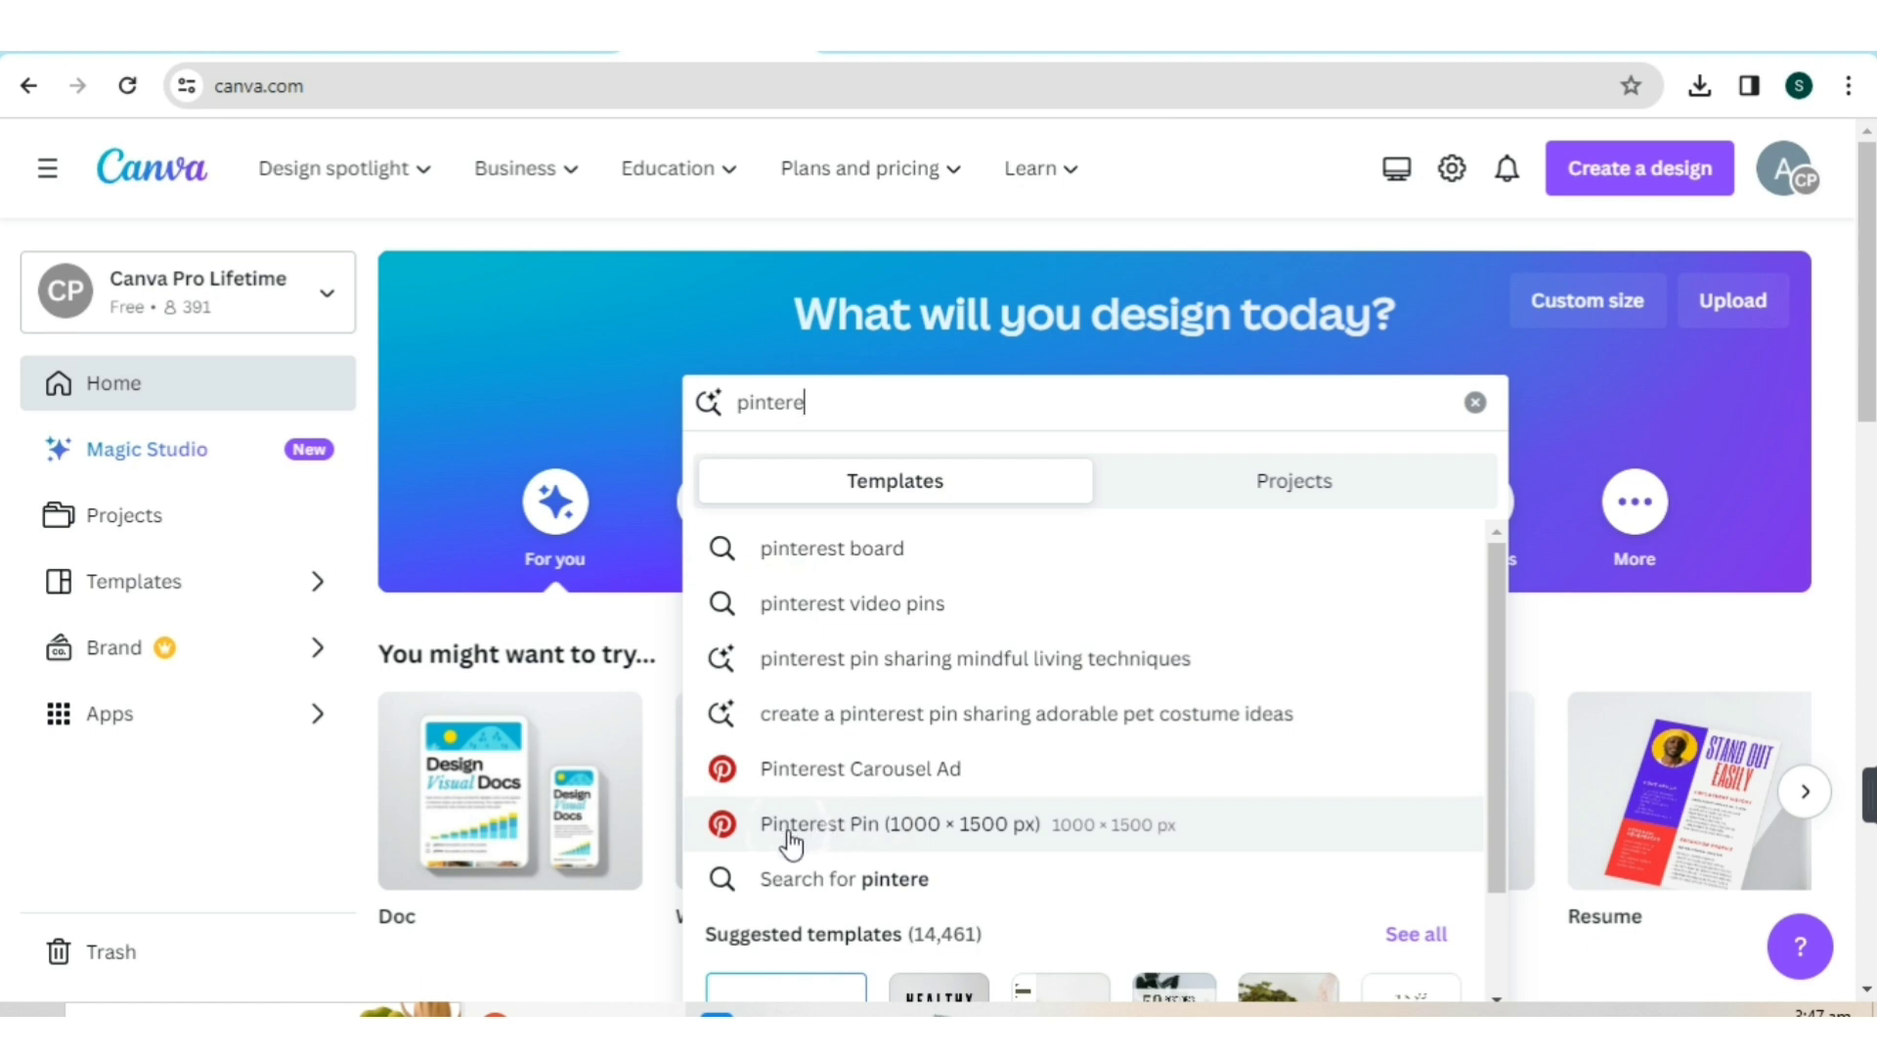
left_click(845, 834)
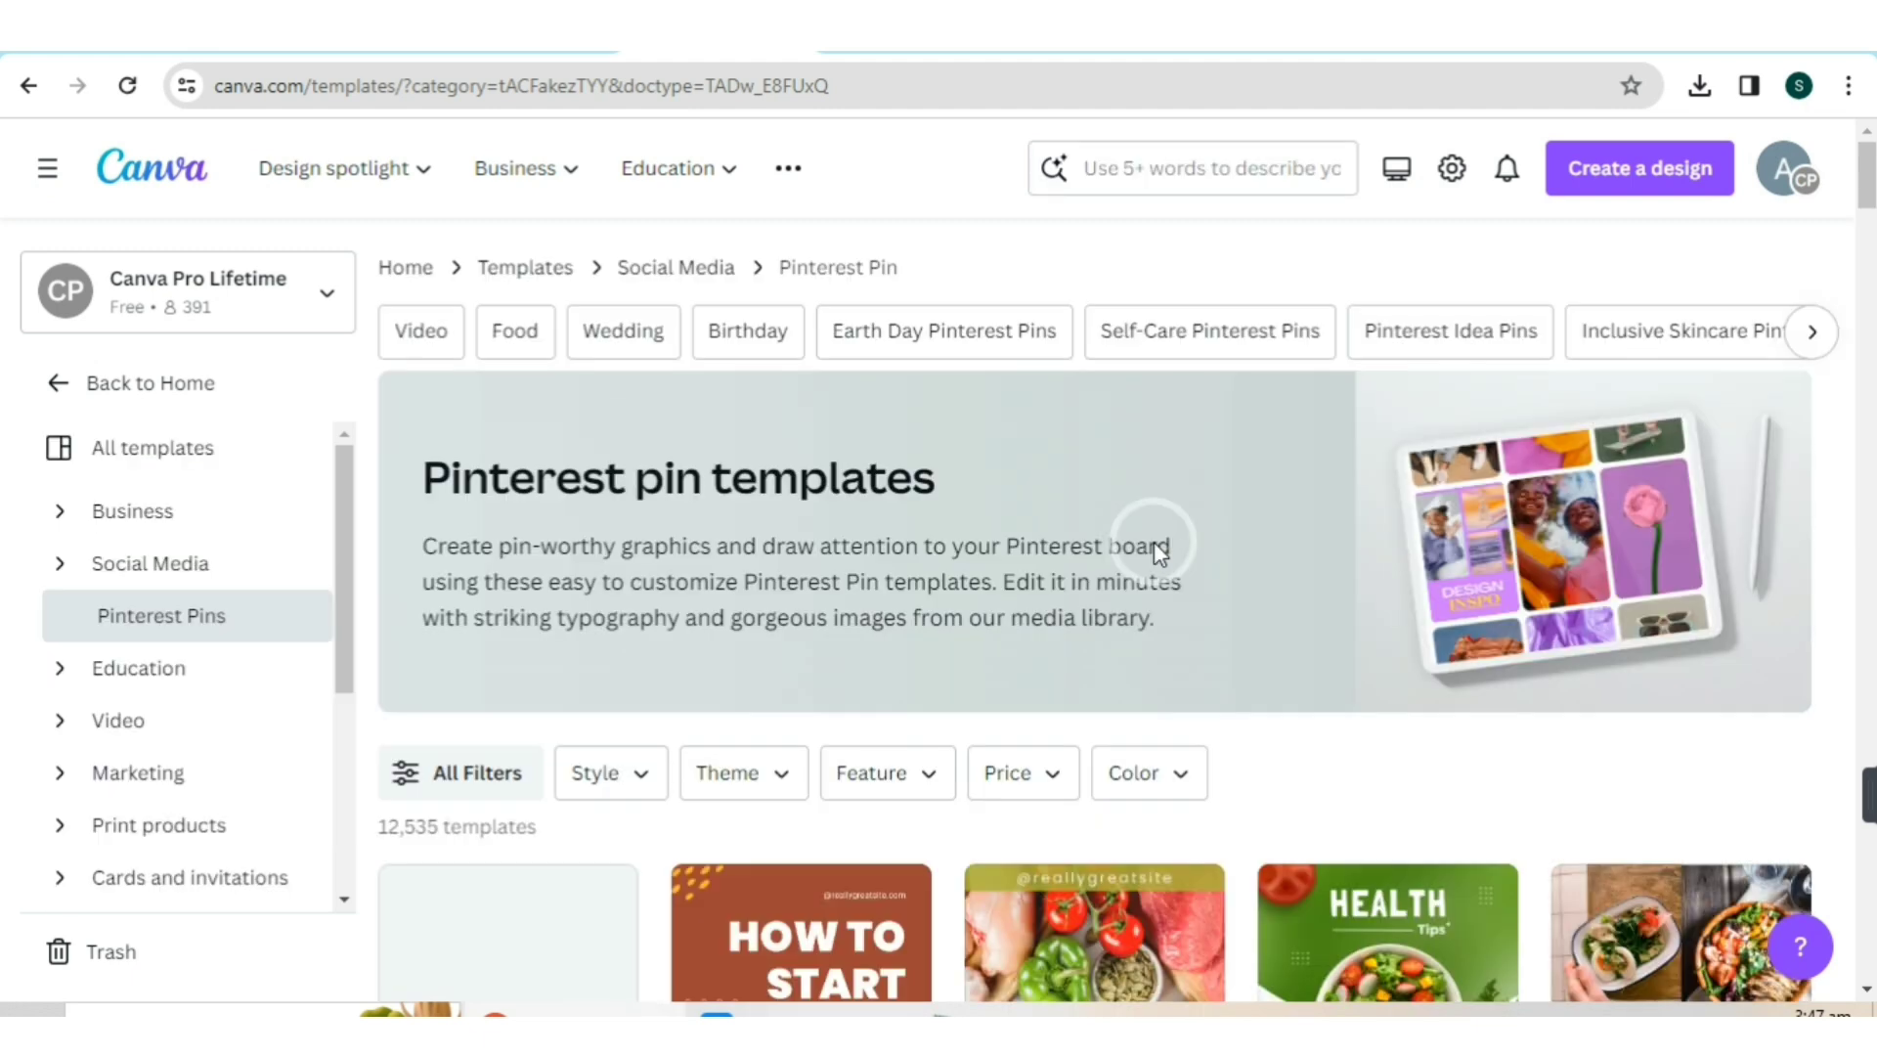
scroll(973, 626, "down", 4)
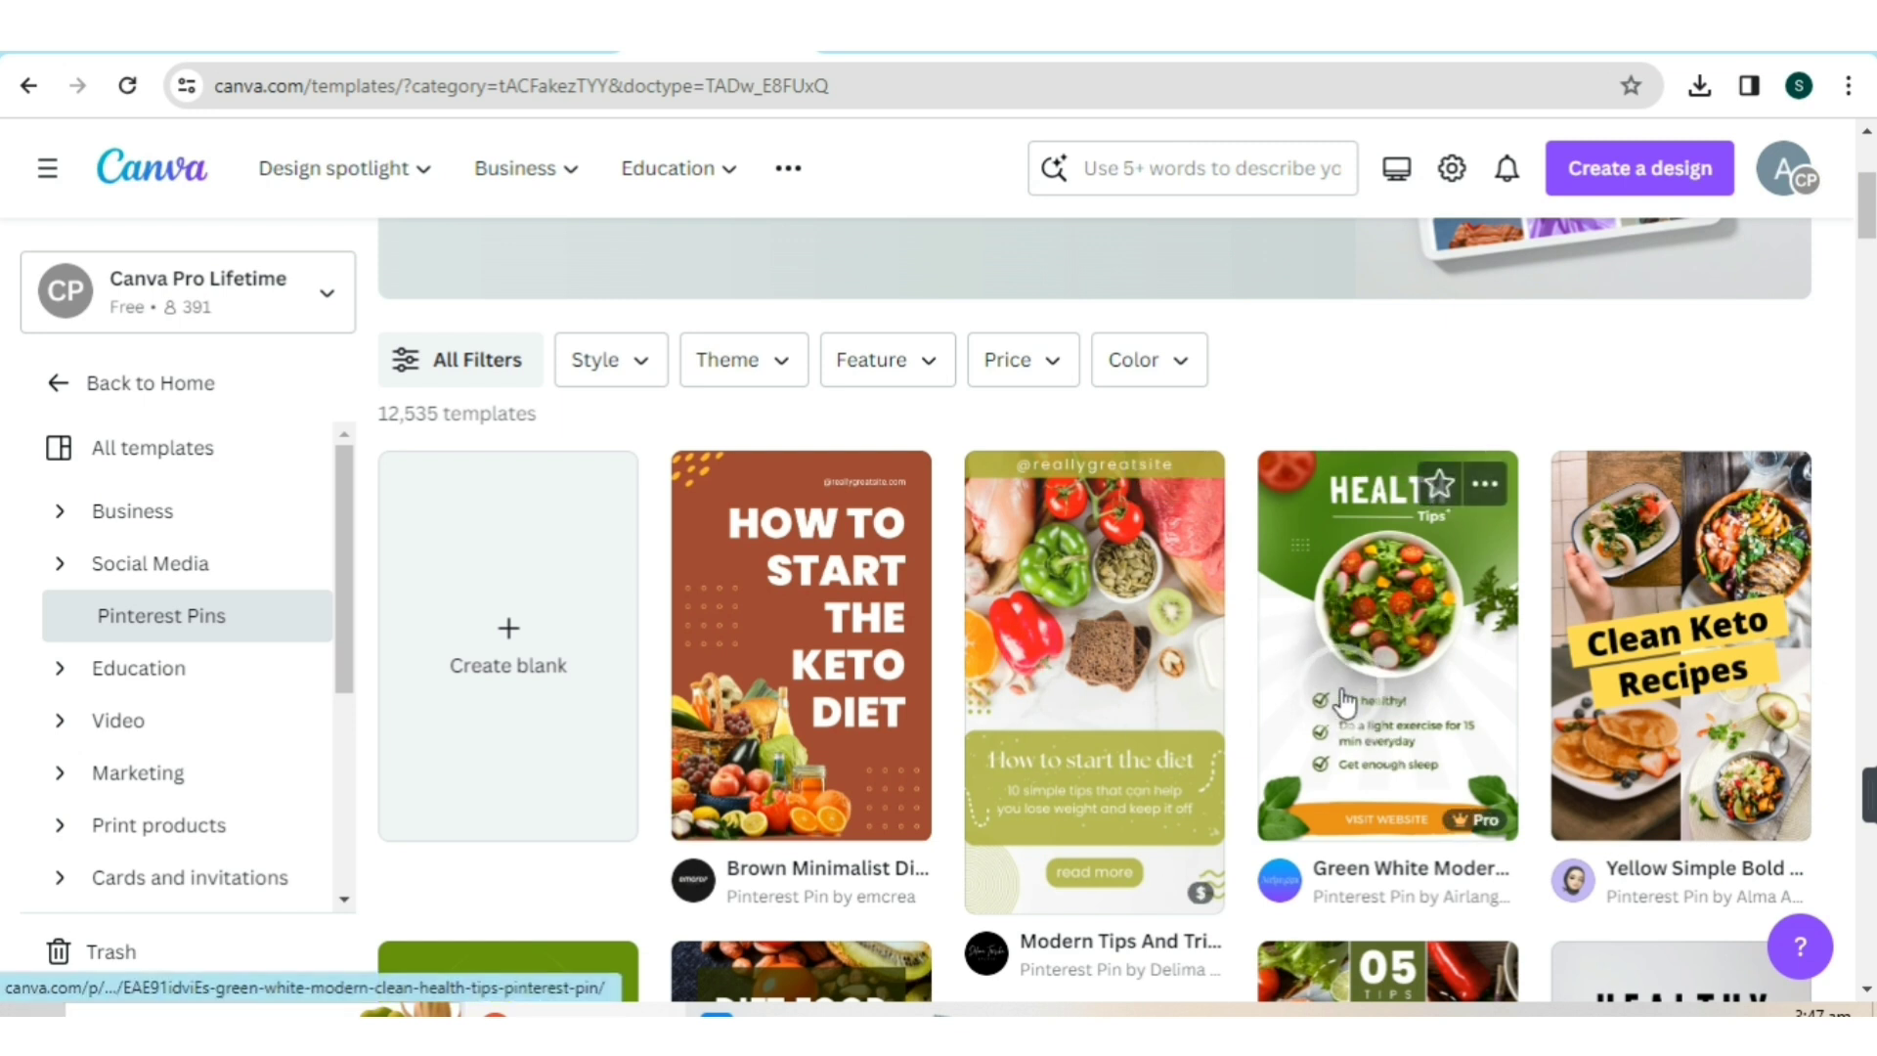
left_click(528, 647)
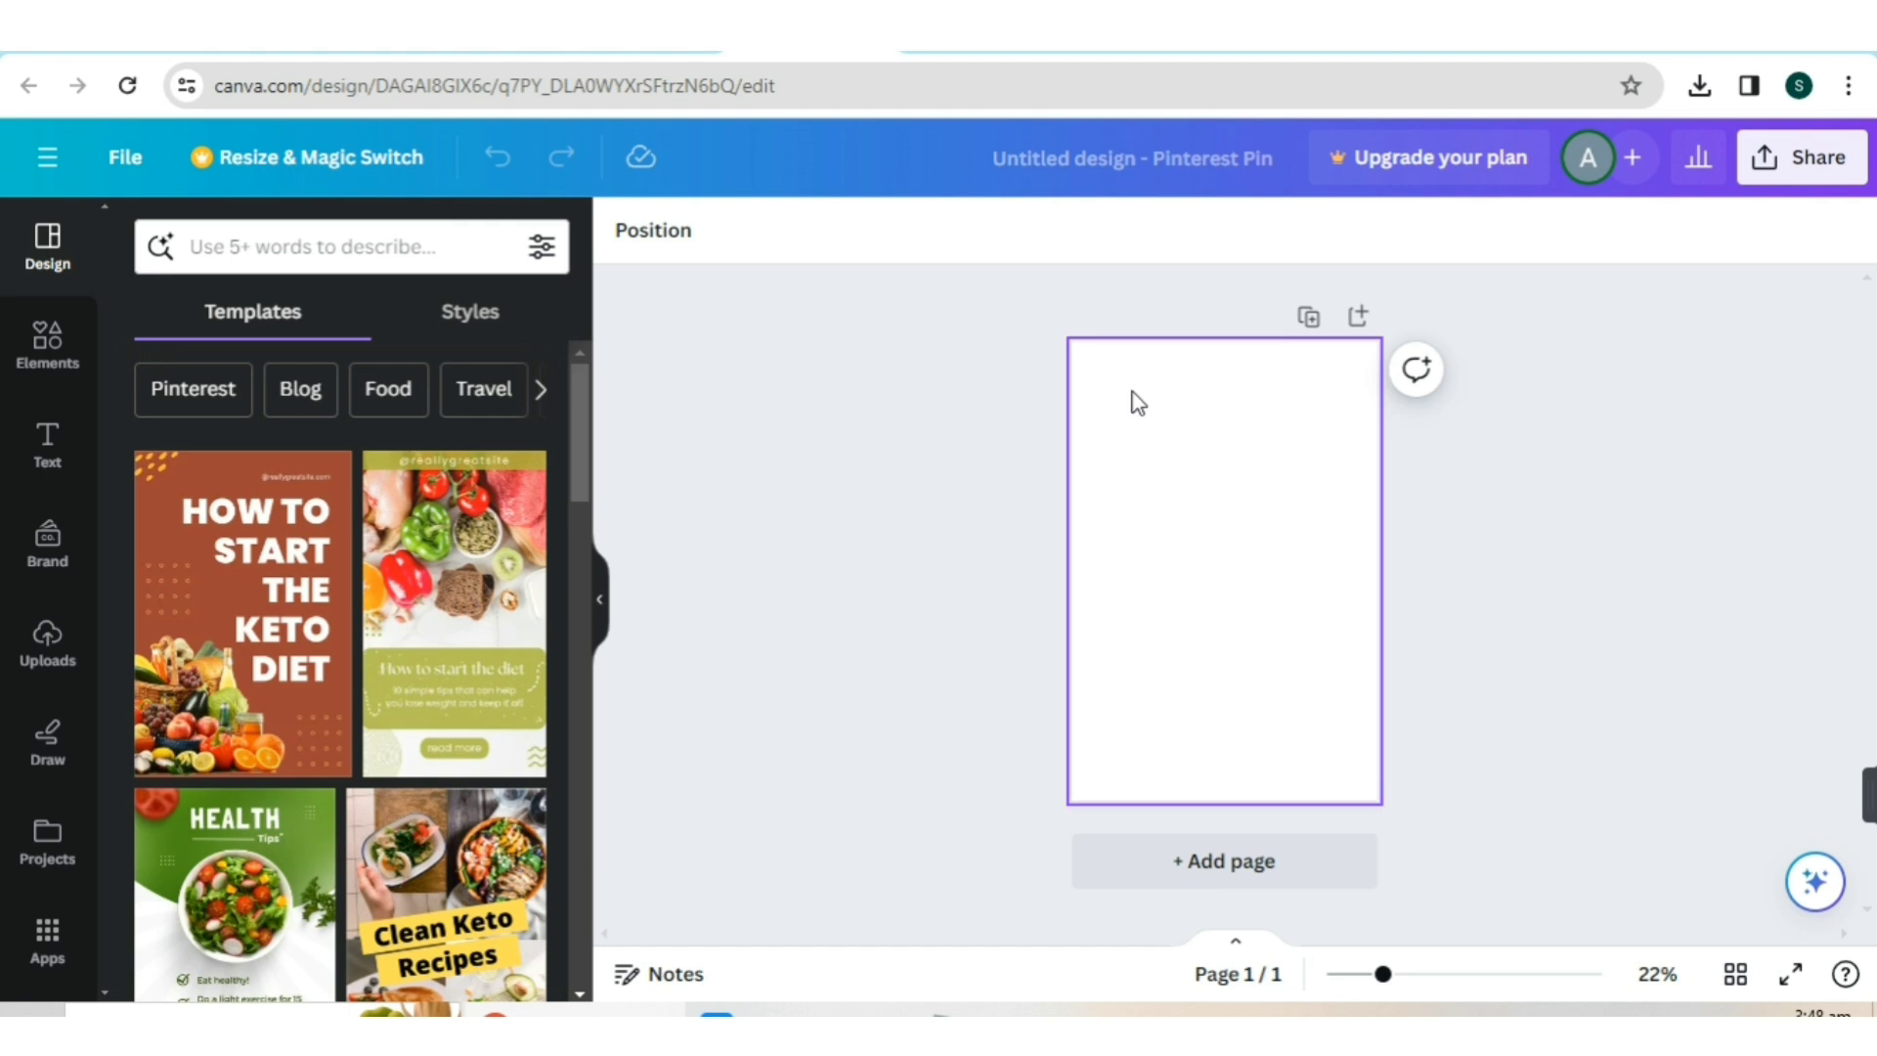
- Switch to the PInterst Notepad file and copy the title "The Ultimate Guide to Keto-Friendly Snacks" without its quotation marks
left_click(1436, 35)
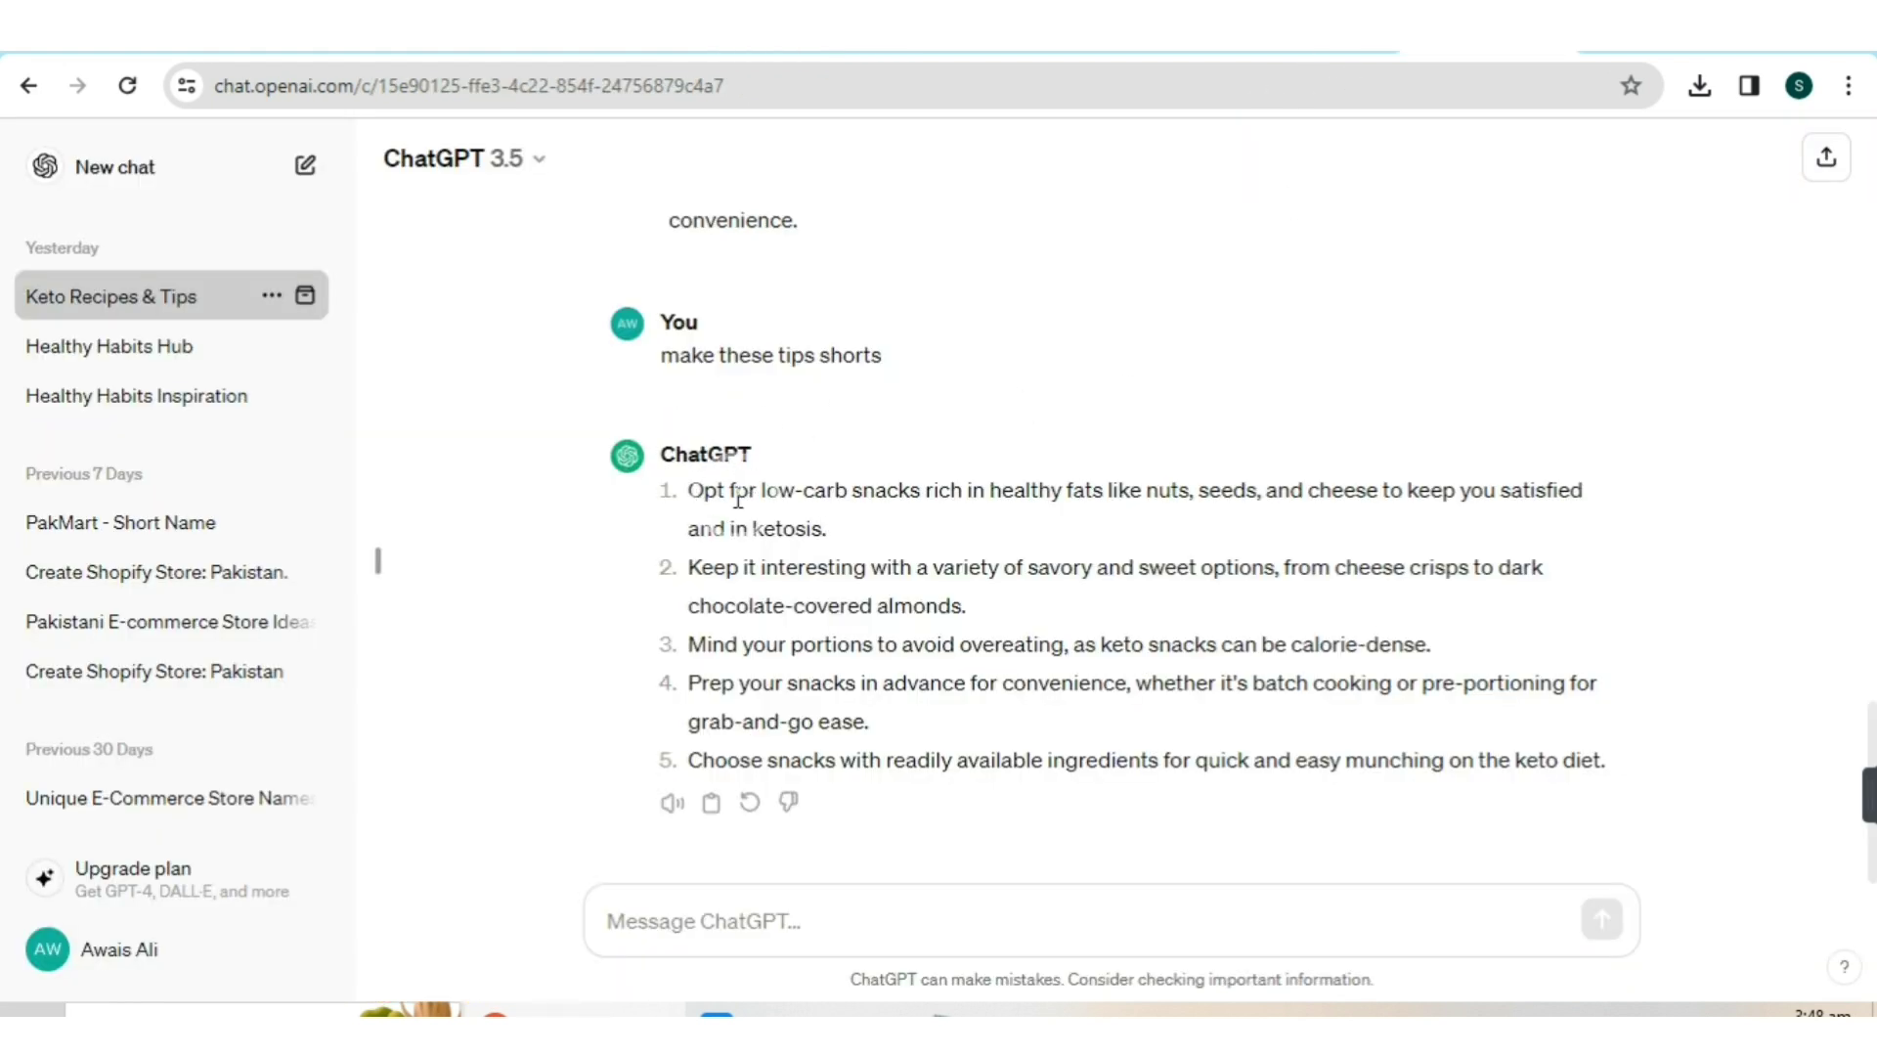
left_click(1027, 1012)
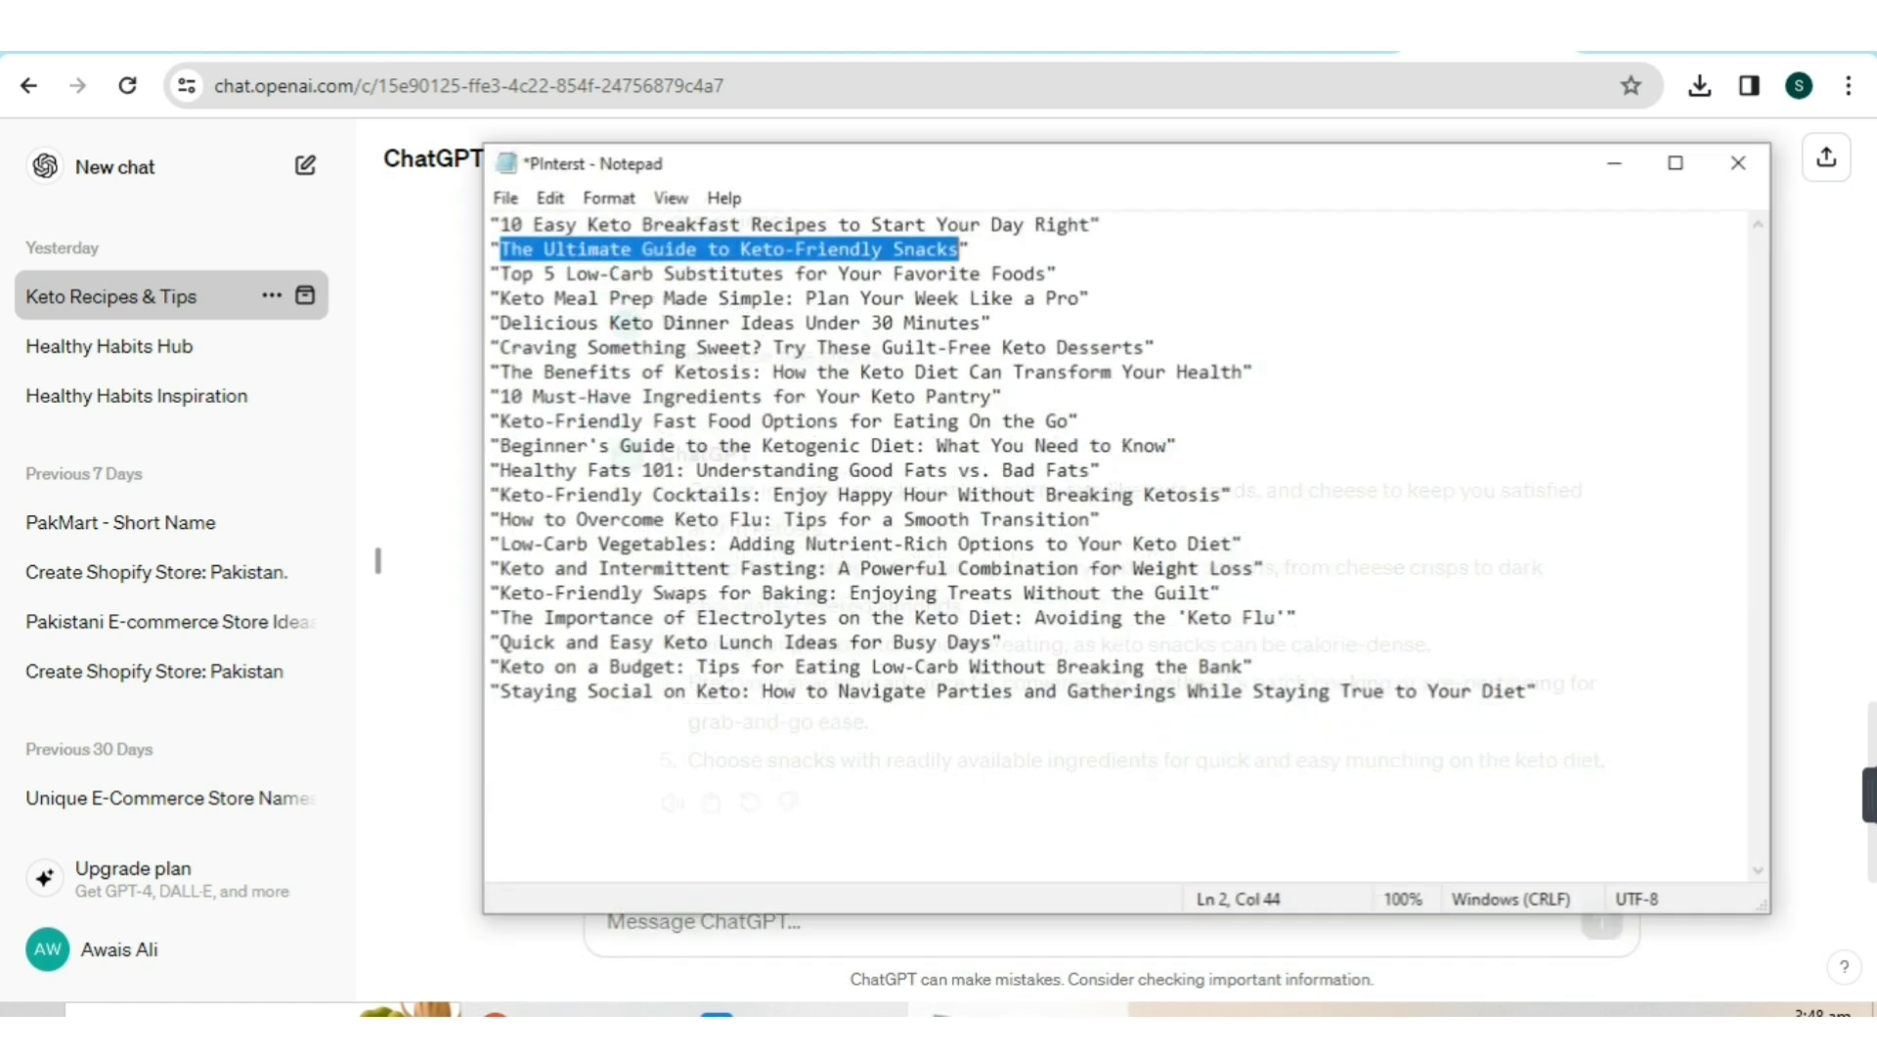
left_click(1413, 355)
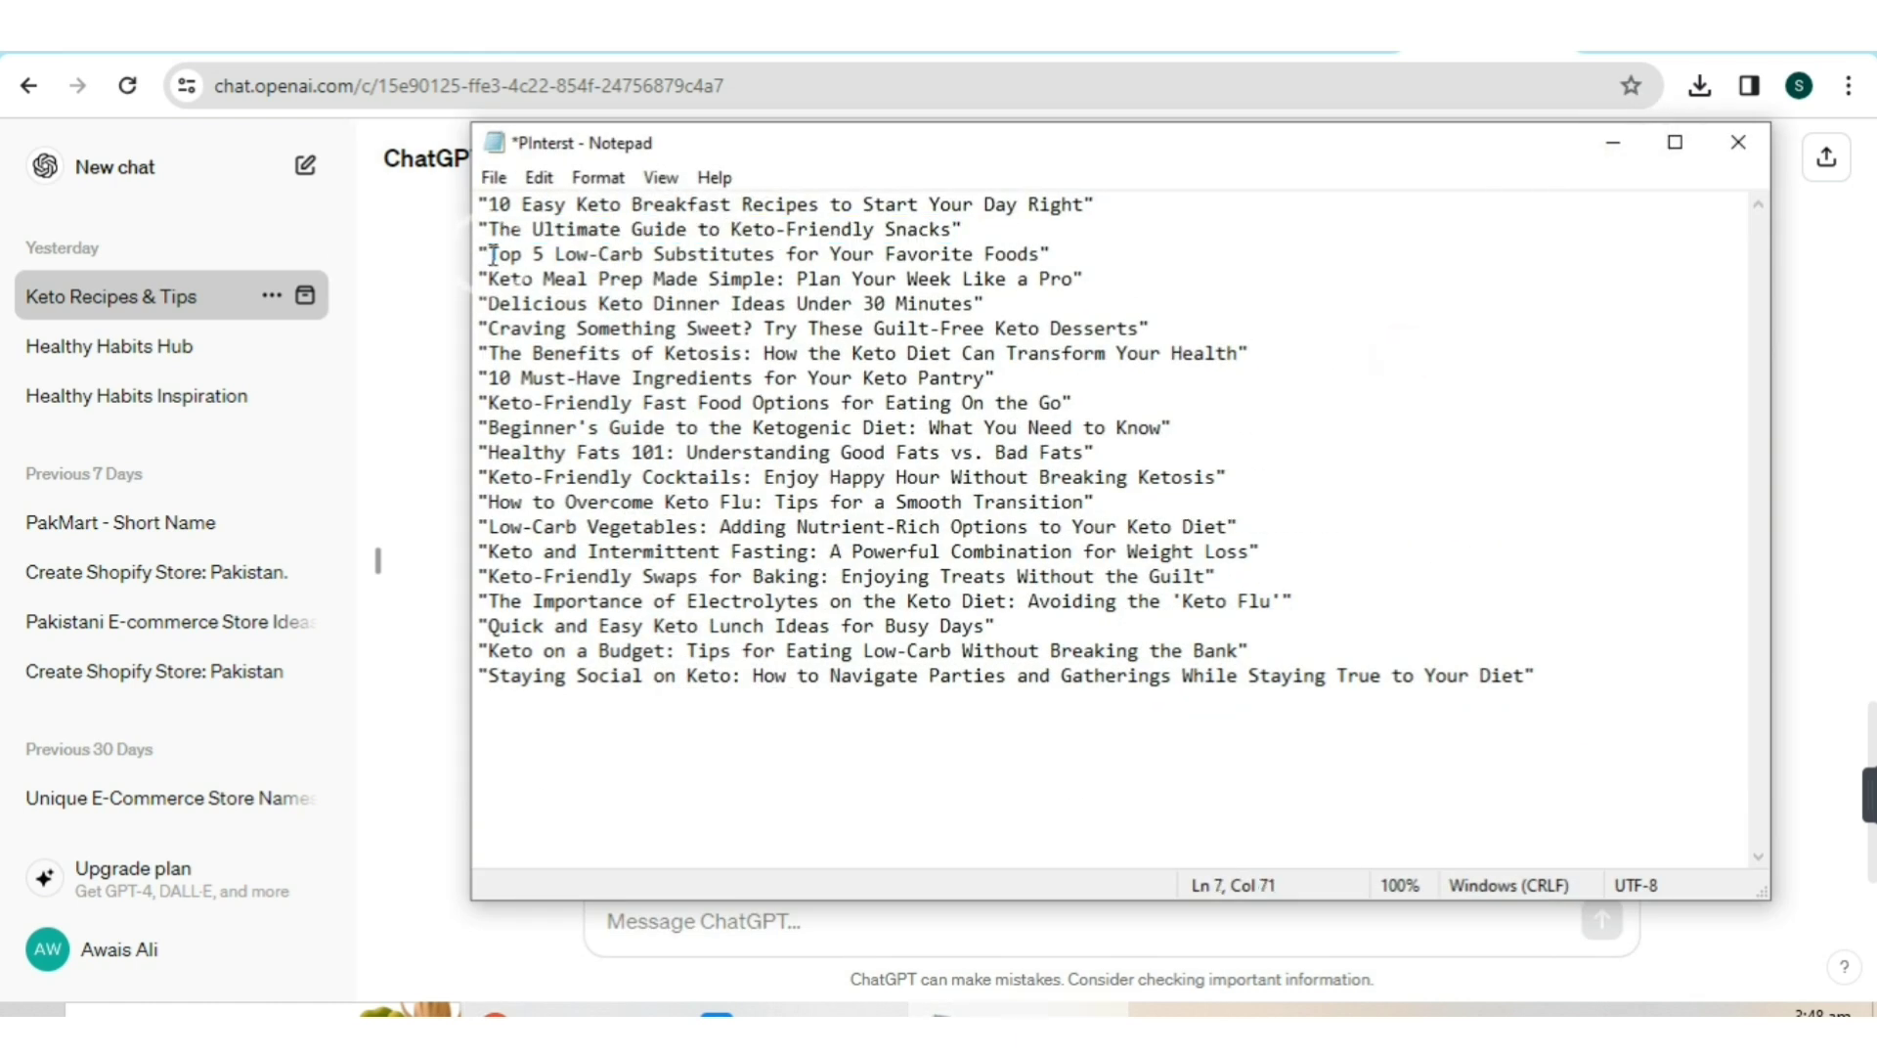
left_click_drag(489, 228, 953, 227)
key("ctrl+c")
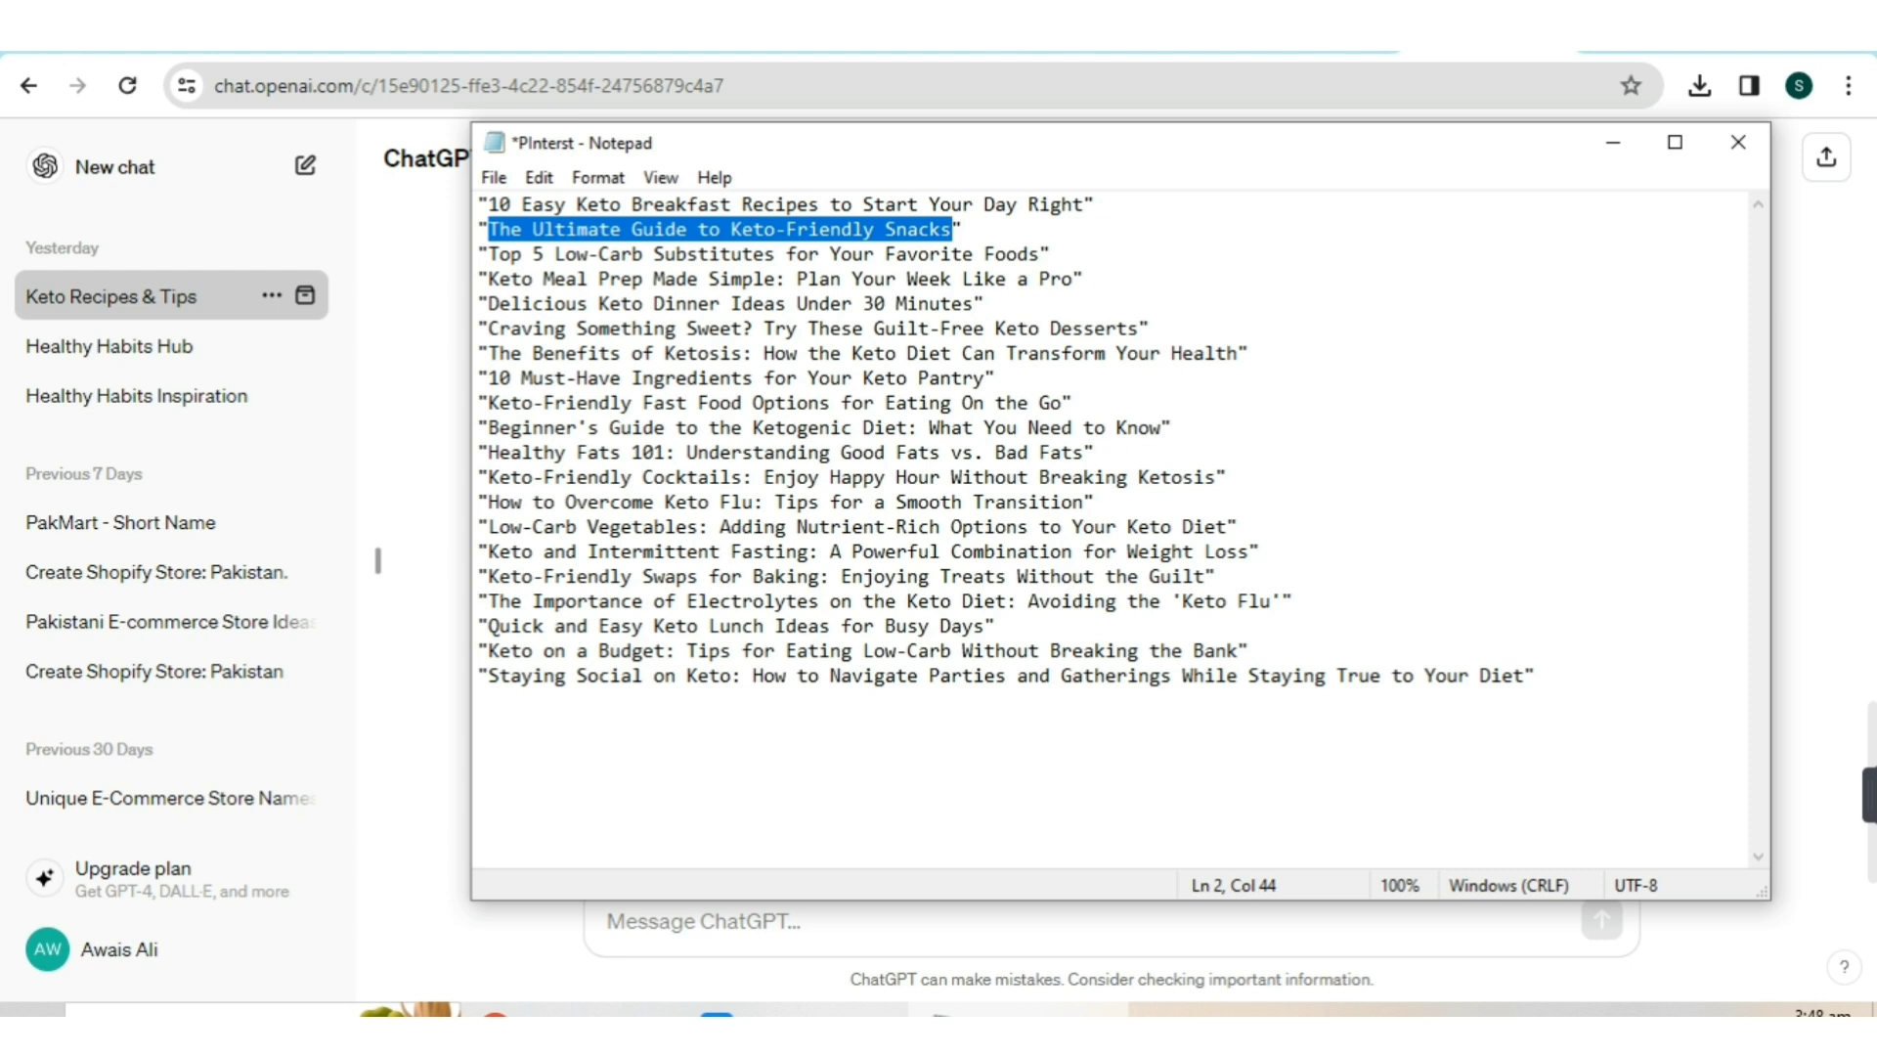
- Return to the blank Canva pin, add a heading reading "The Ultimate Guide to Keto-Friendly Snacks", and shrink it to a font size of about 64.8
left_click(811, 45)
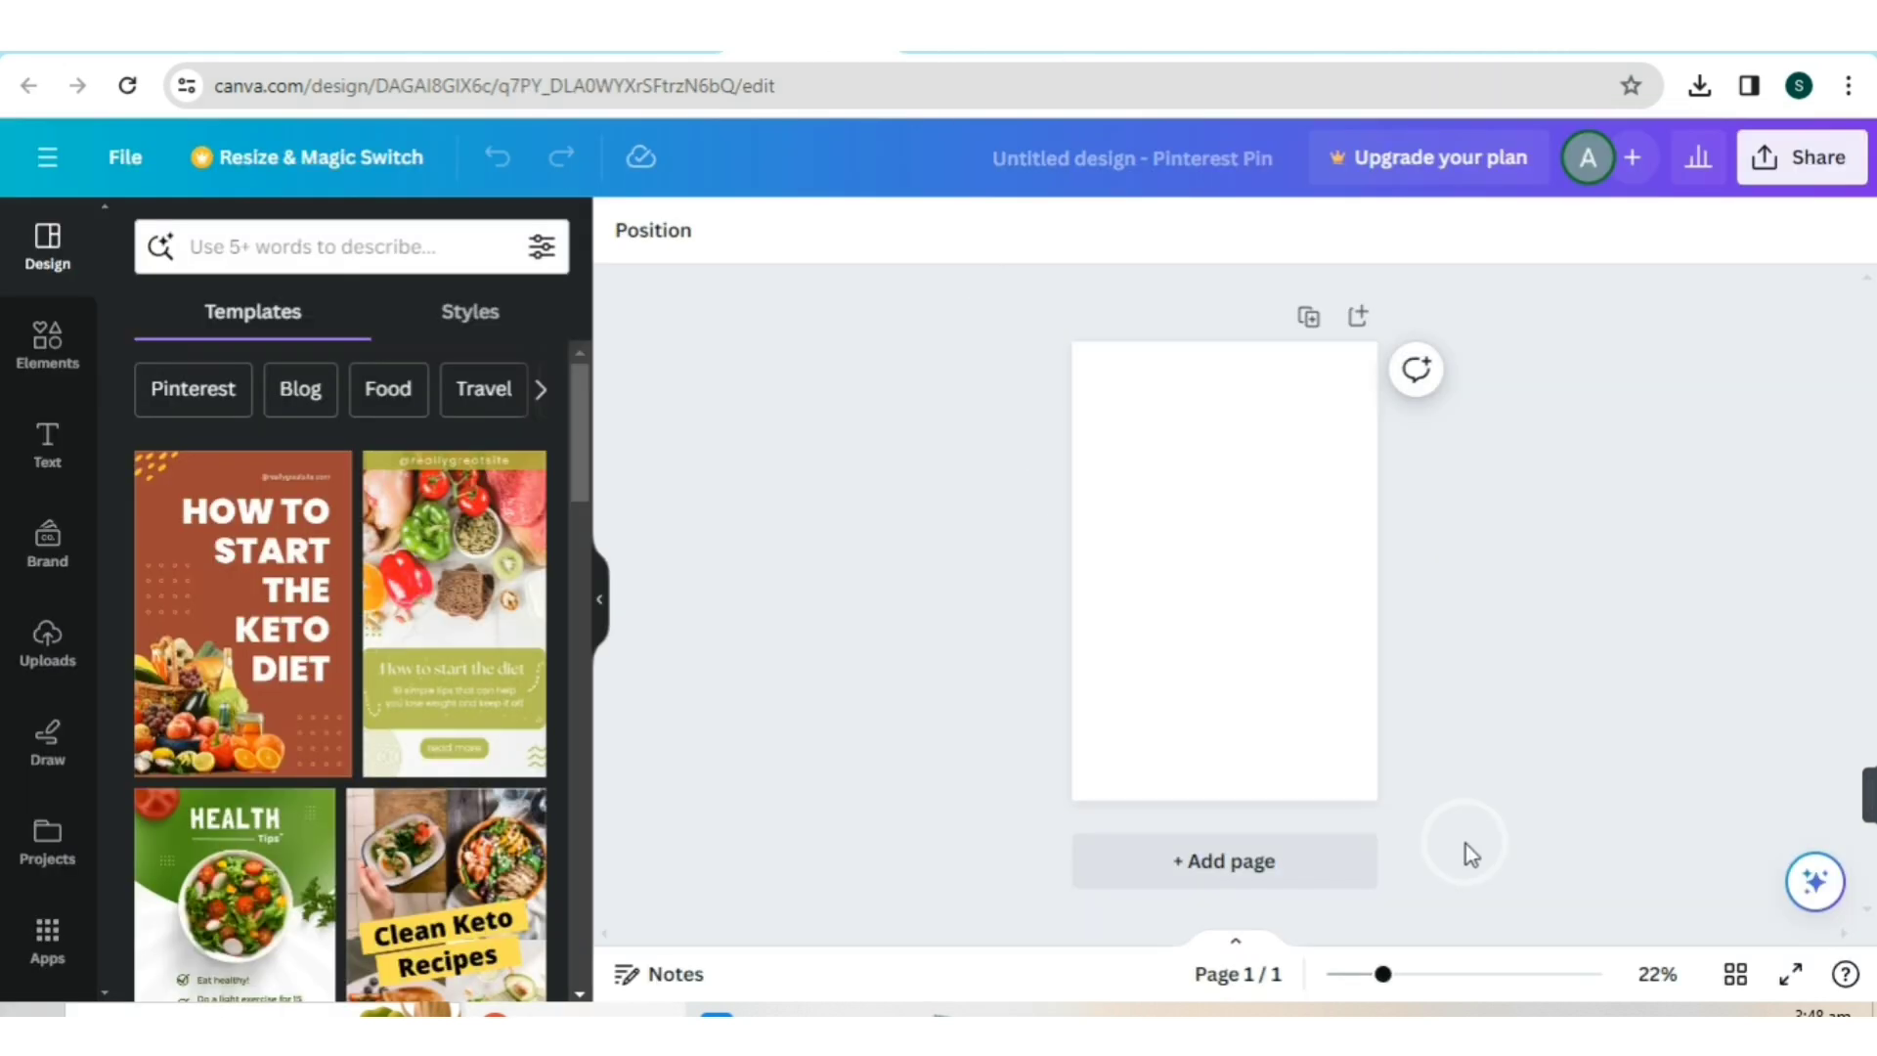
left_click_drag(1385, 974, 1400, 975)
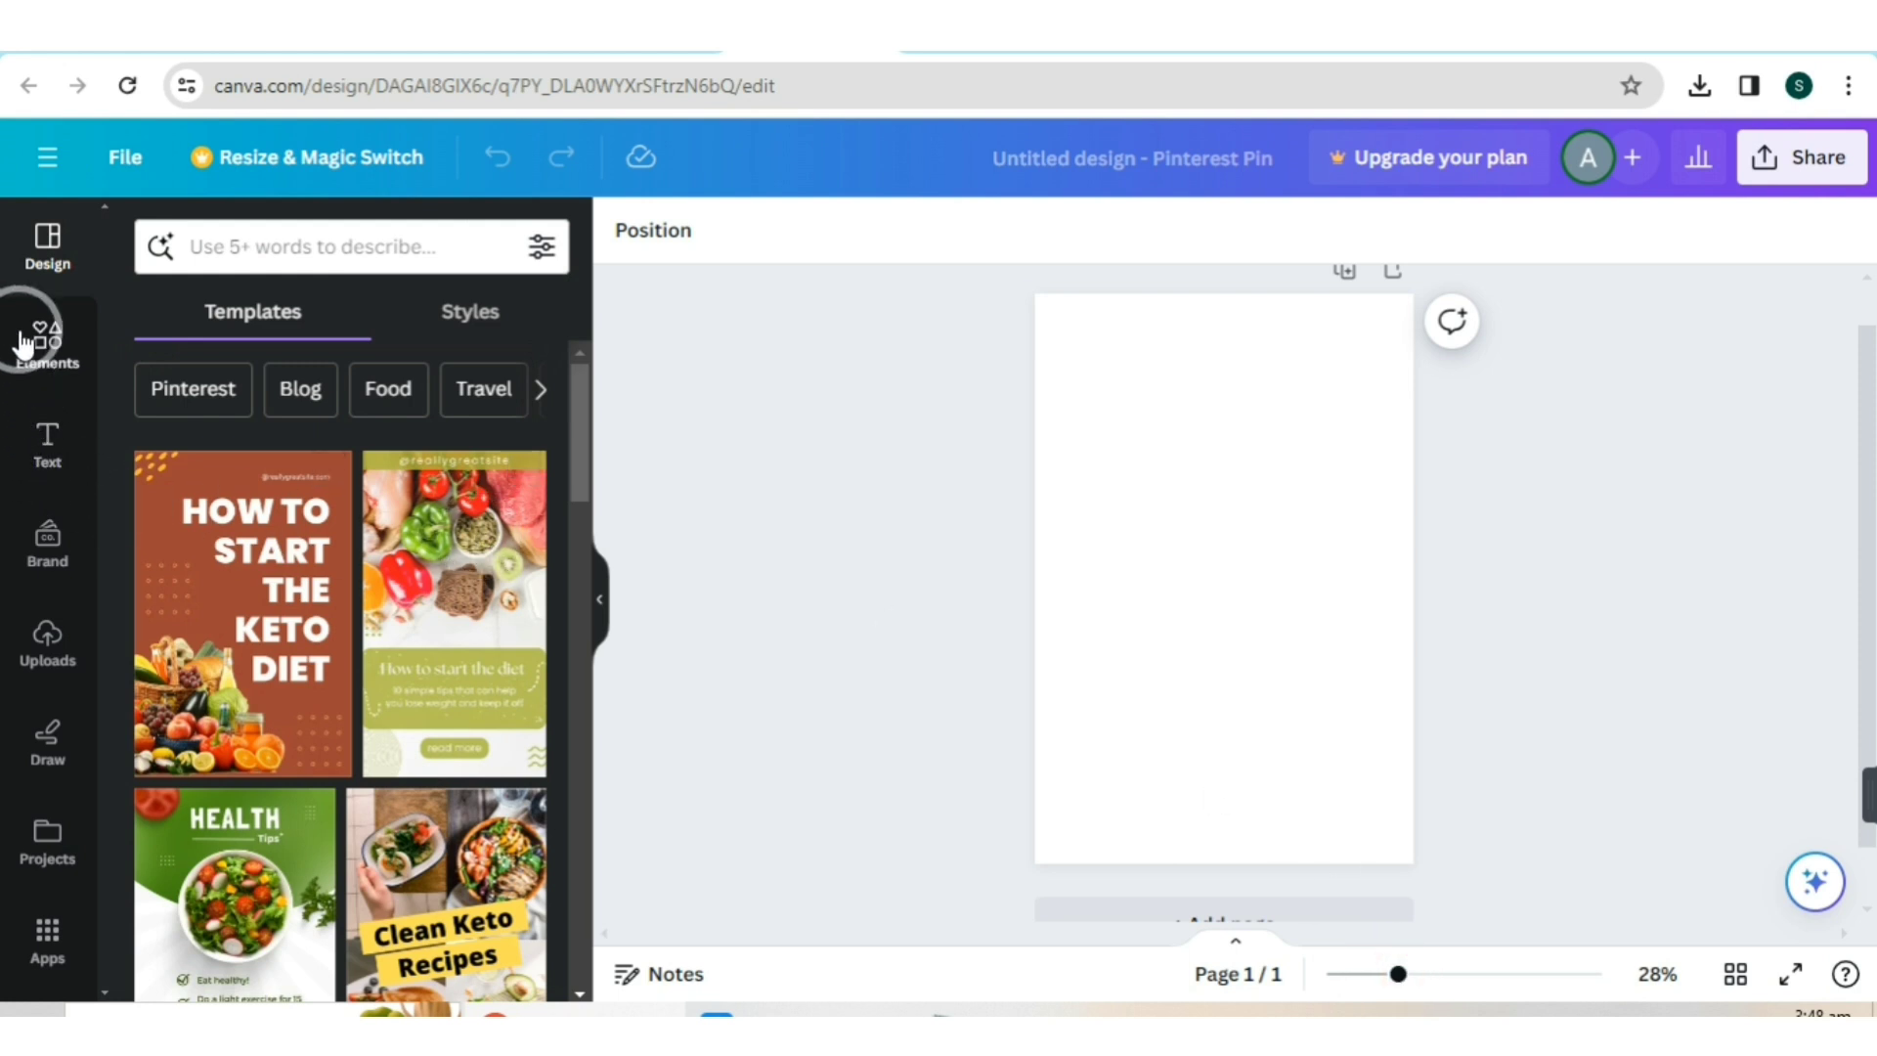
left_click(35, 452)
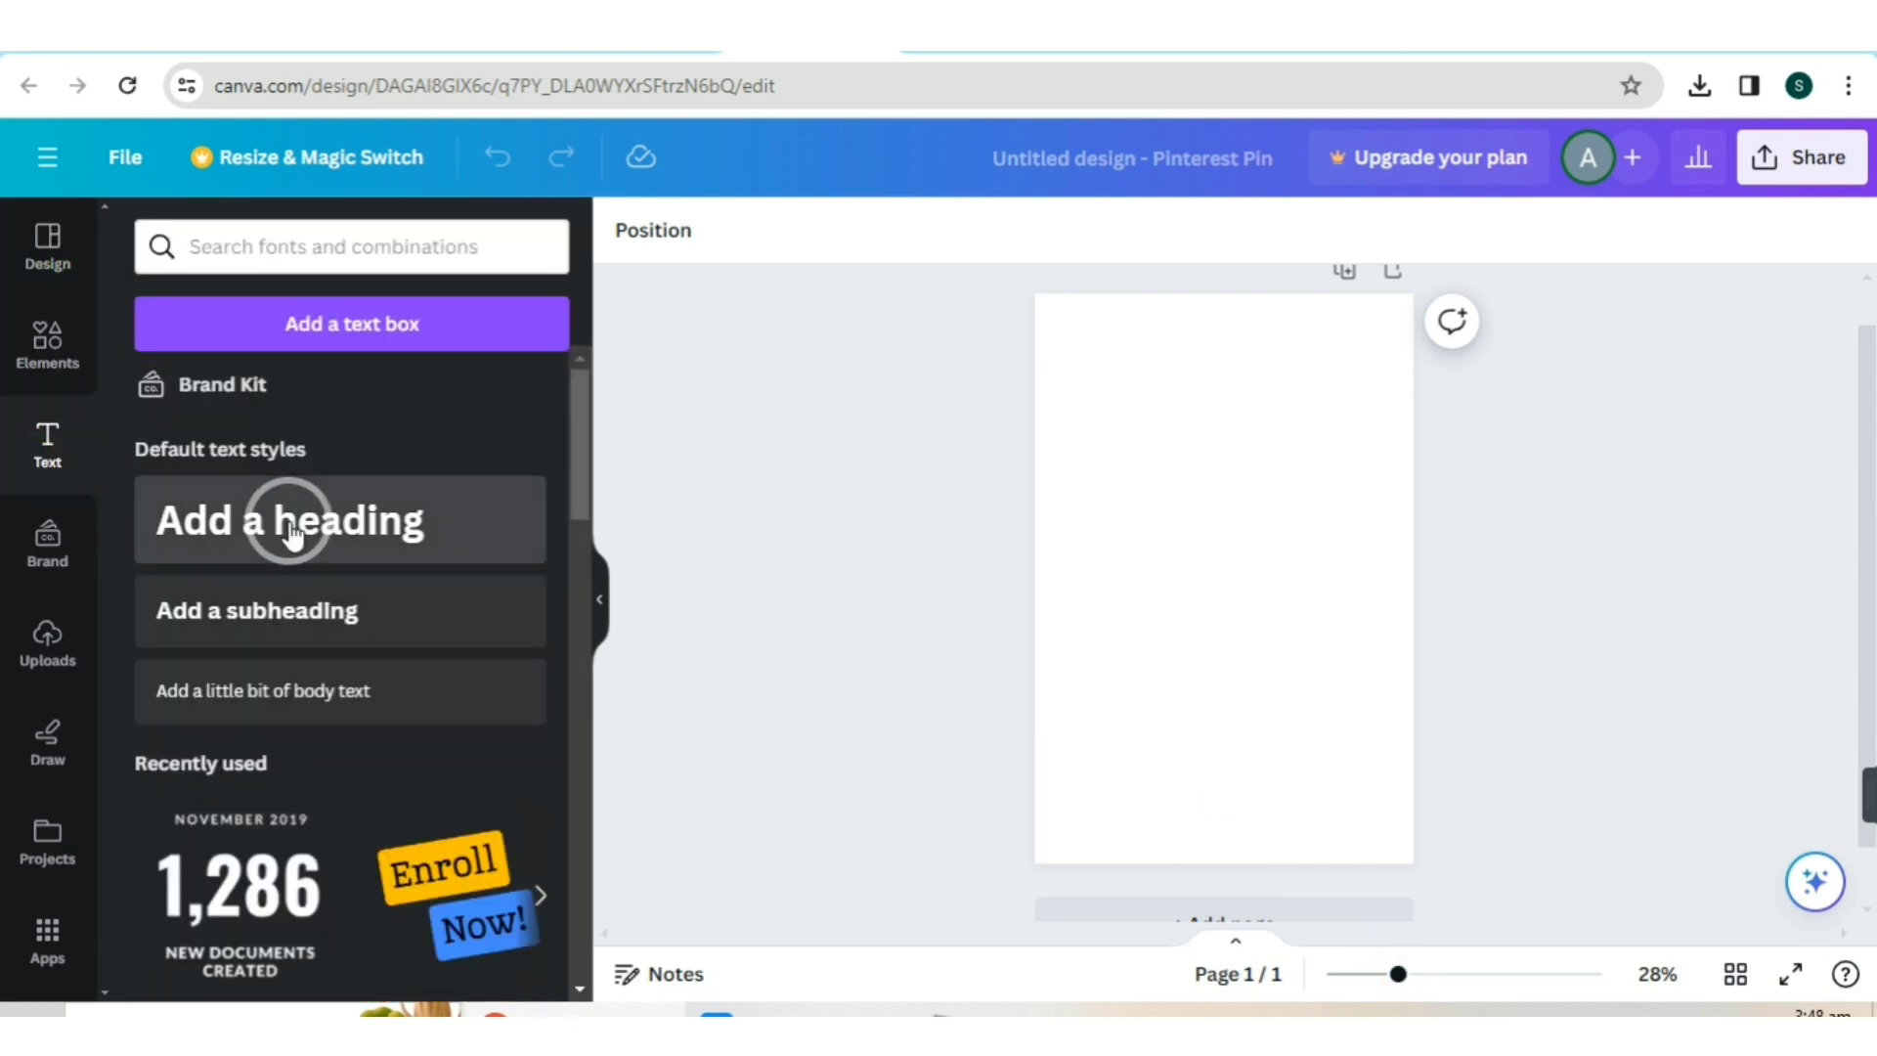
left_click(284, 519)
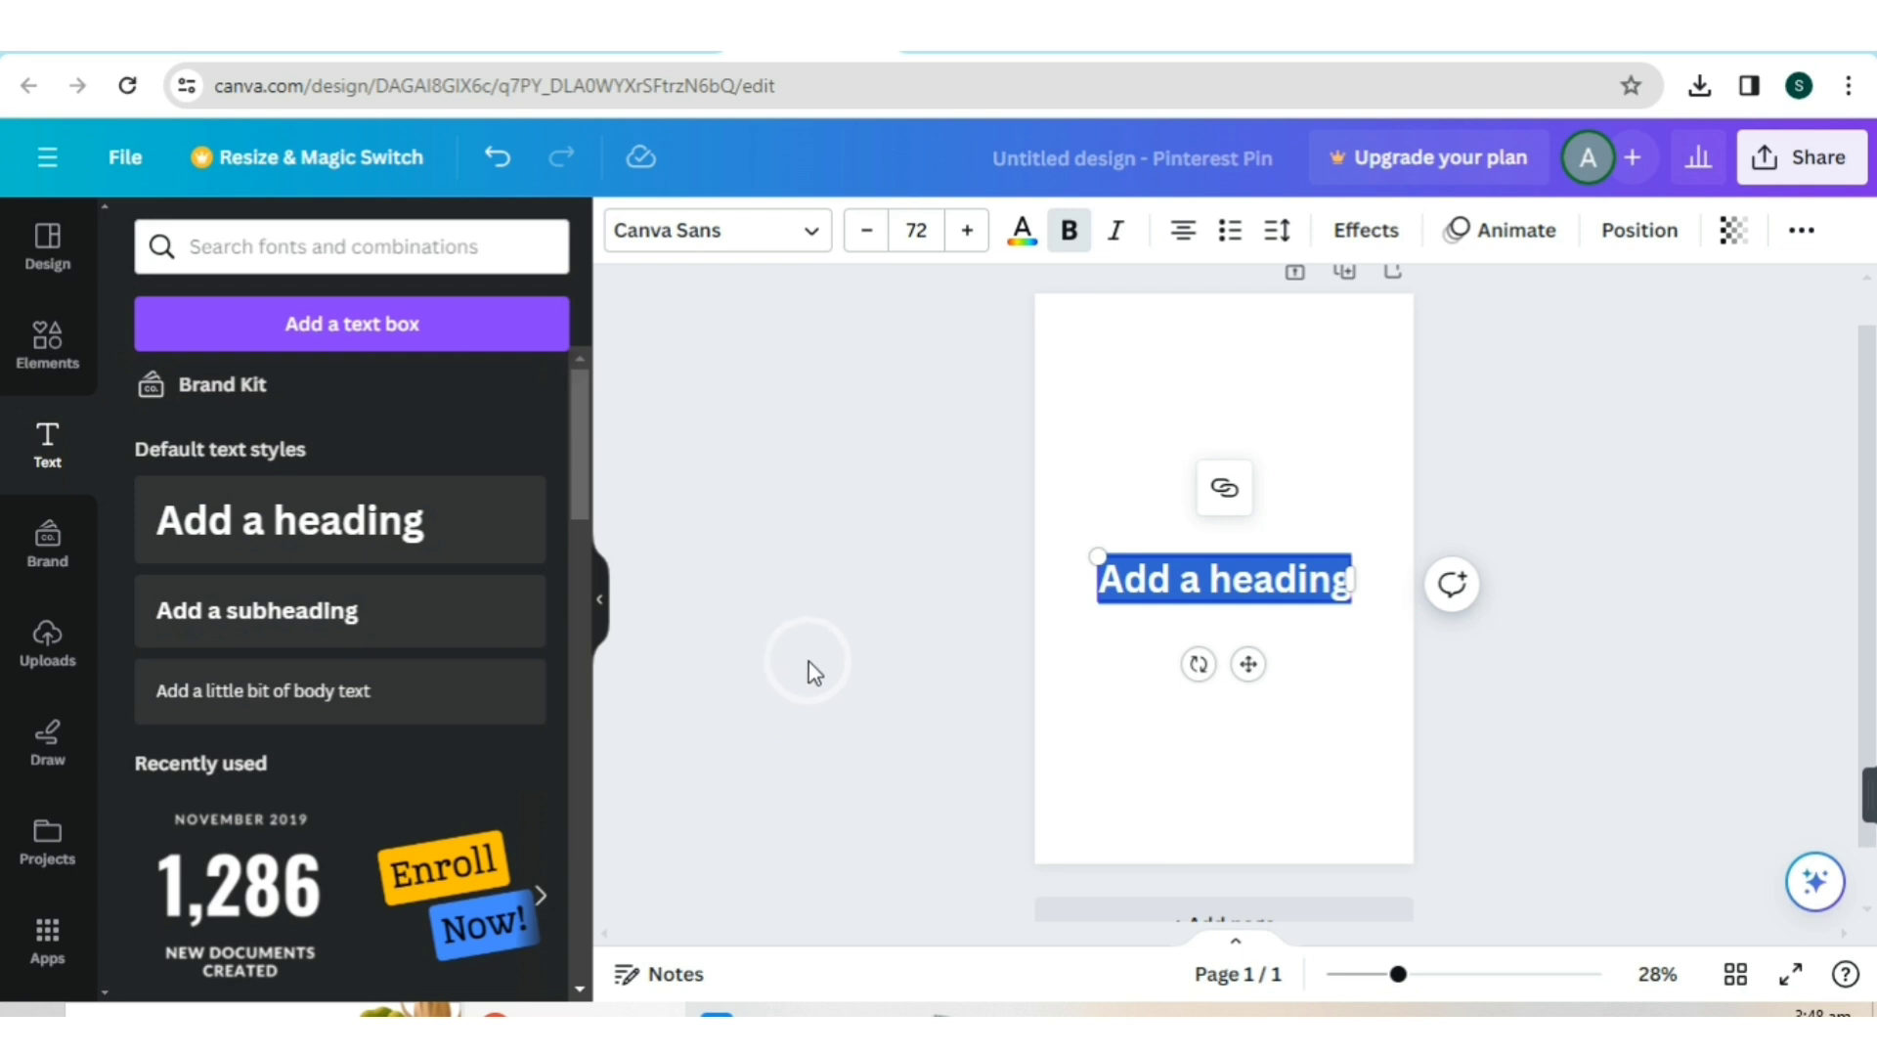
key("ctrl+v")
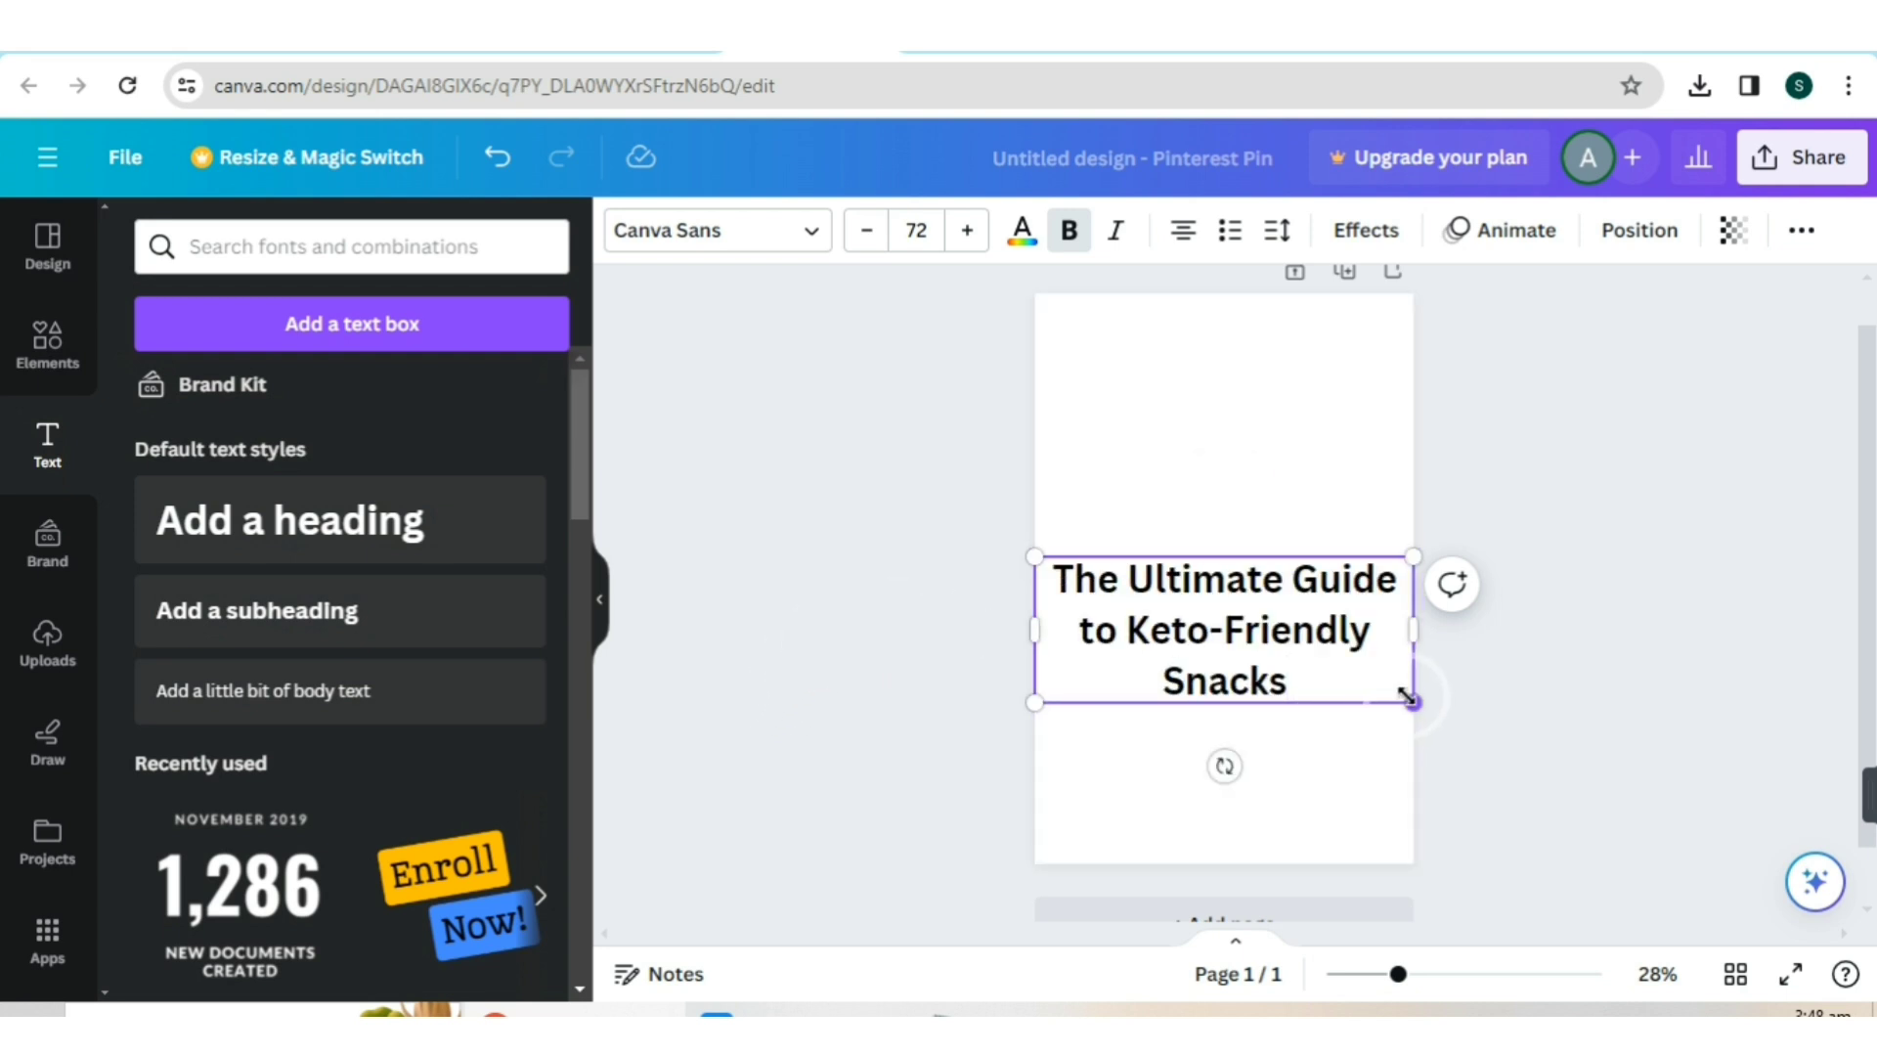
left_click_drag(1414, 702, 1374, 677)
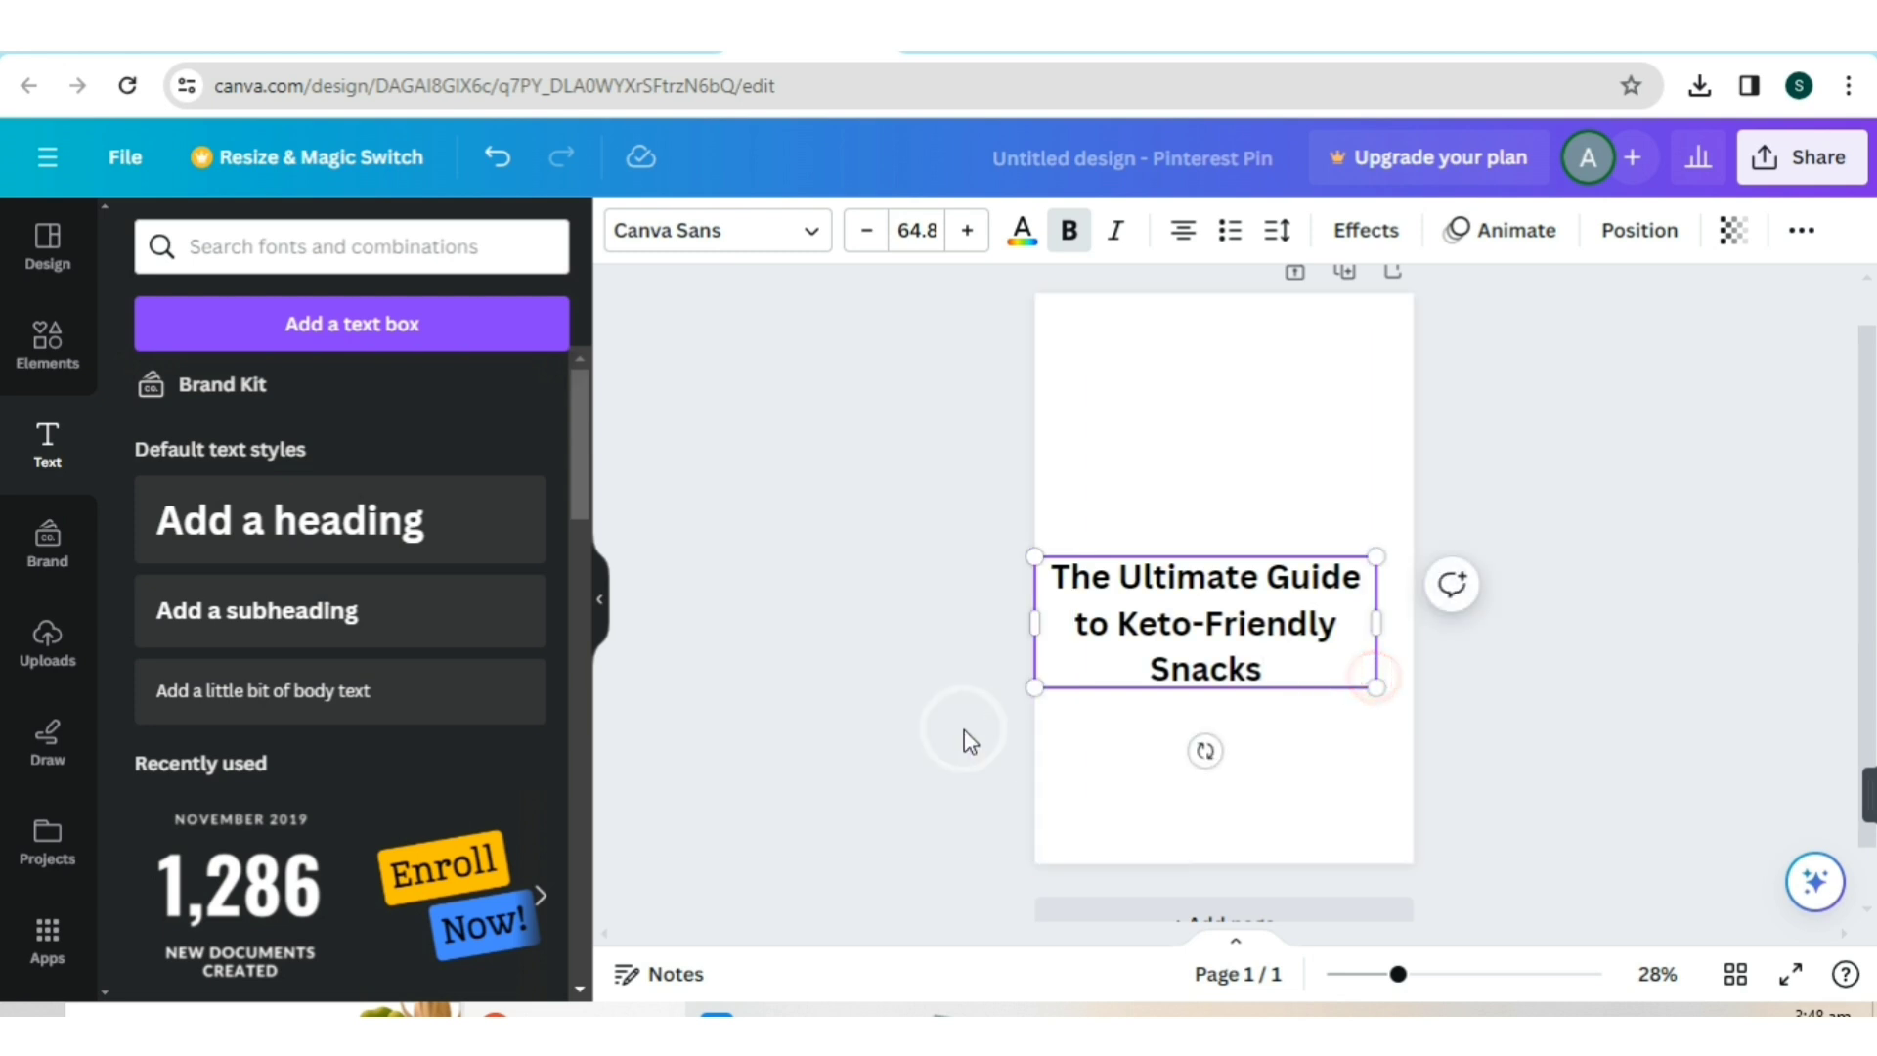
- Move the "The Ultimate Guide to Keto-Friendly Snacks" heading to the top of the pin and centre it horizontally
left_click(749, 574)
left_click(1173, 598)
left_click_drag(1173, 599, 1191, 364)
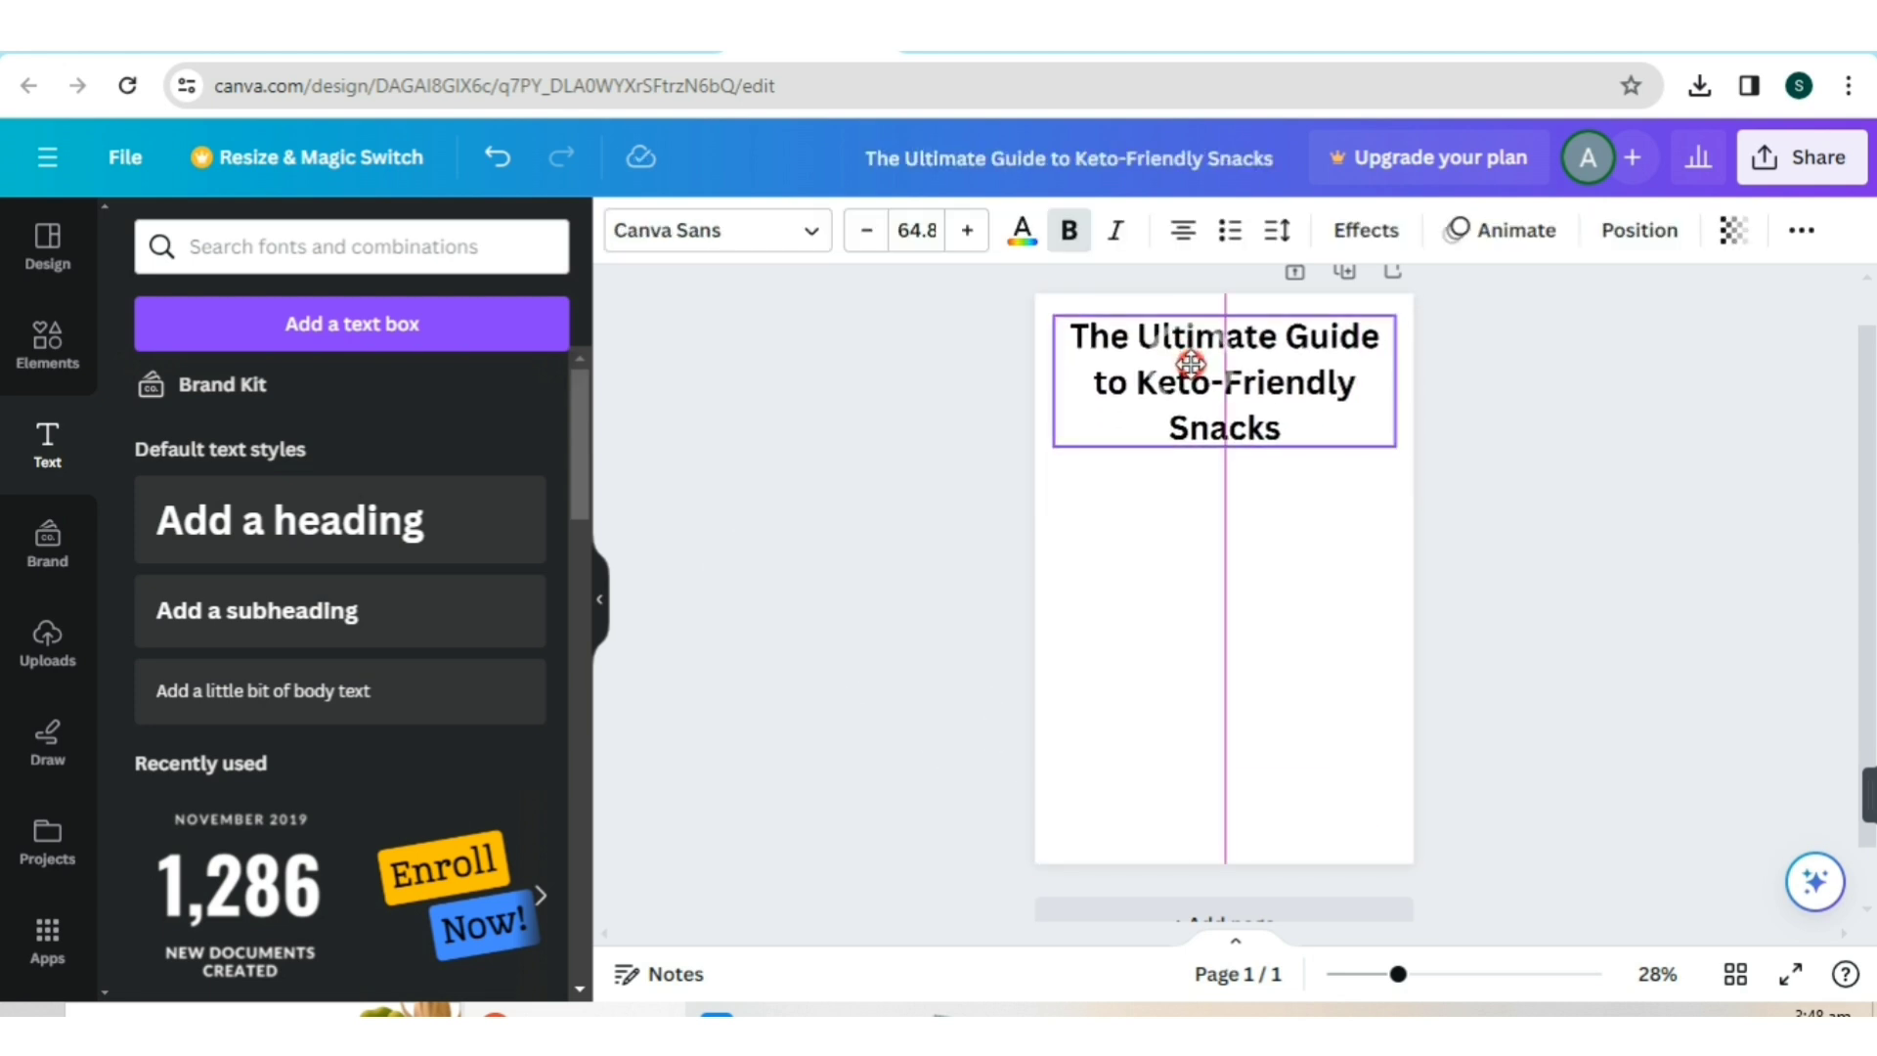
left_click_drag(1191, 363, 1191, 356)
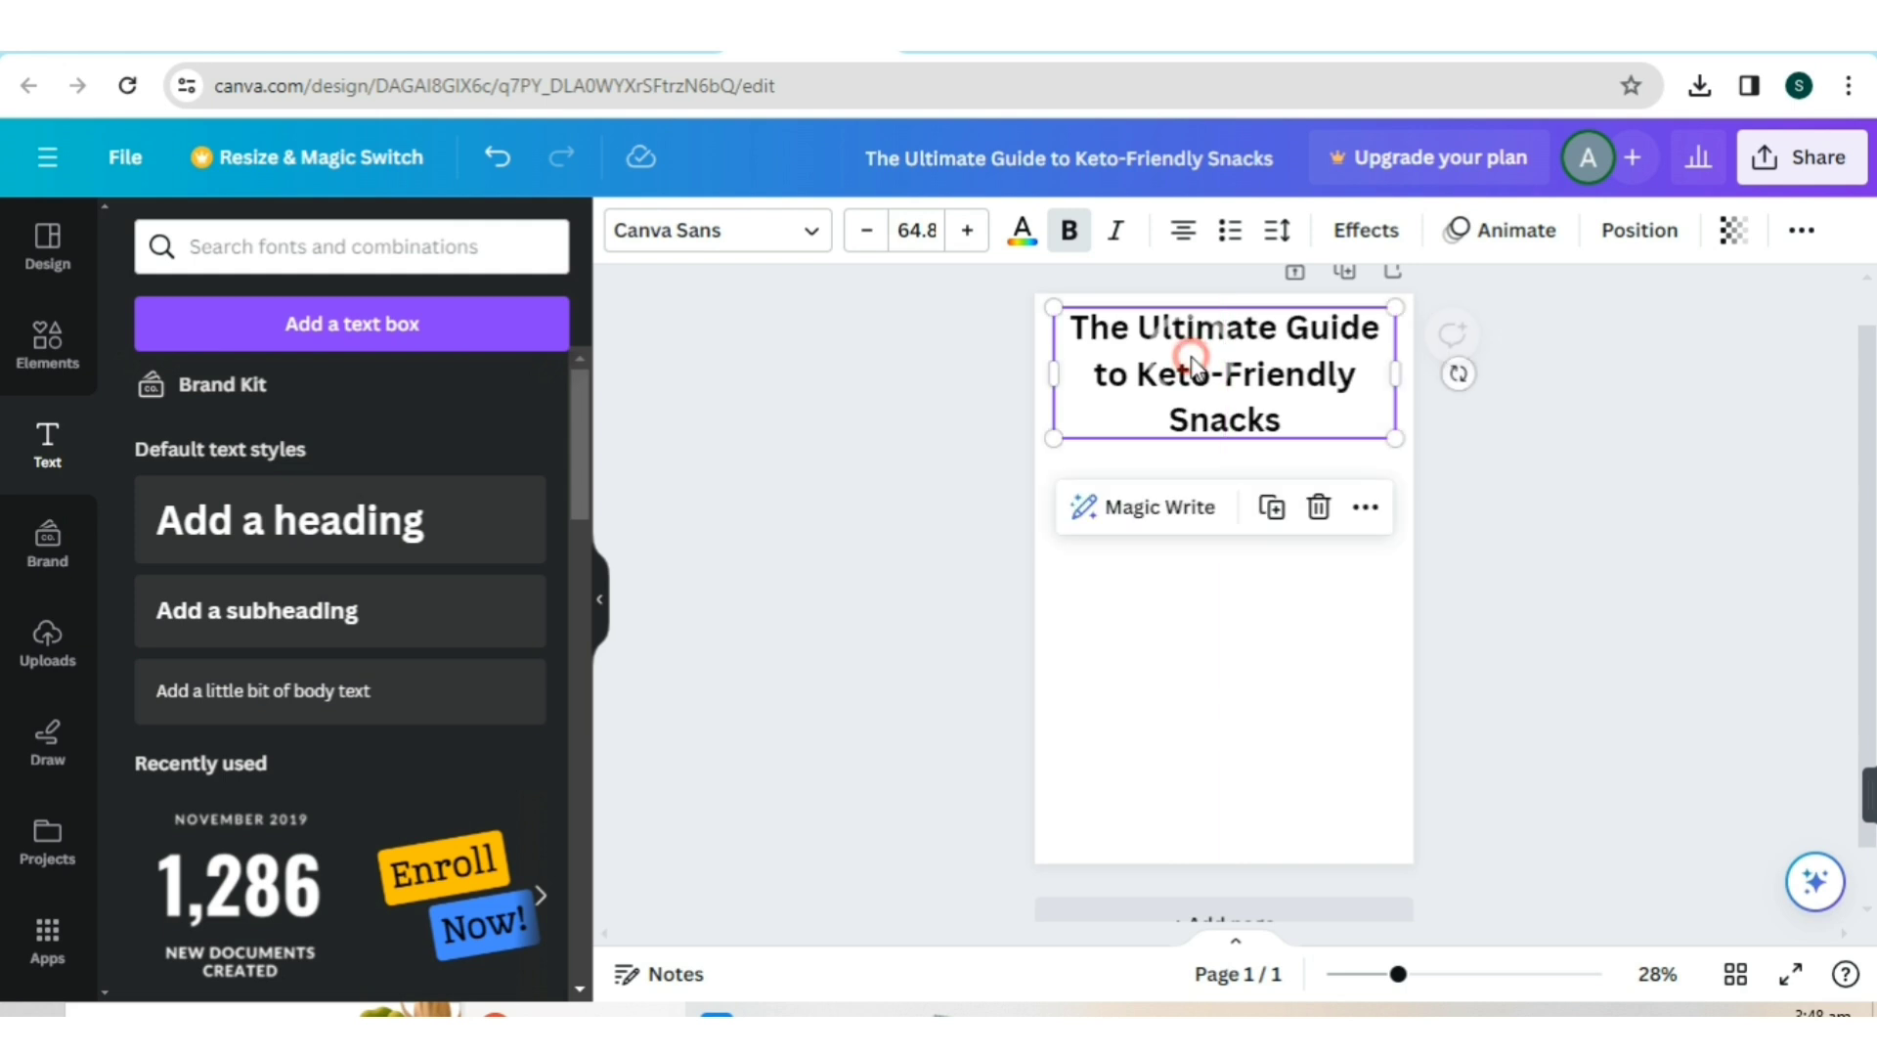
left_click(894, 446)
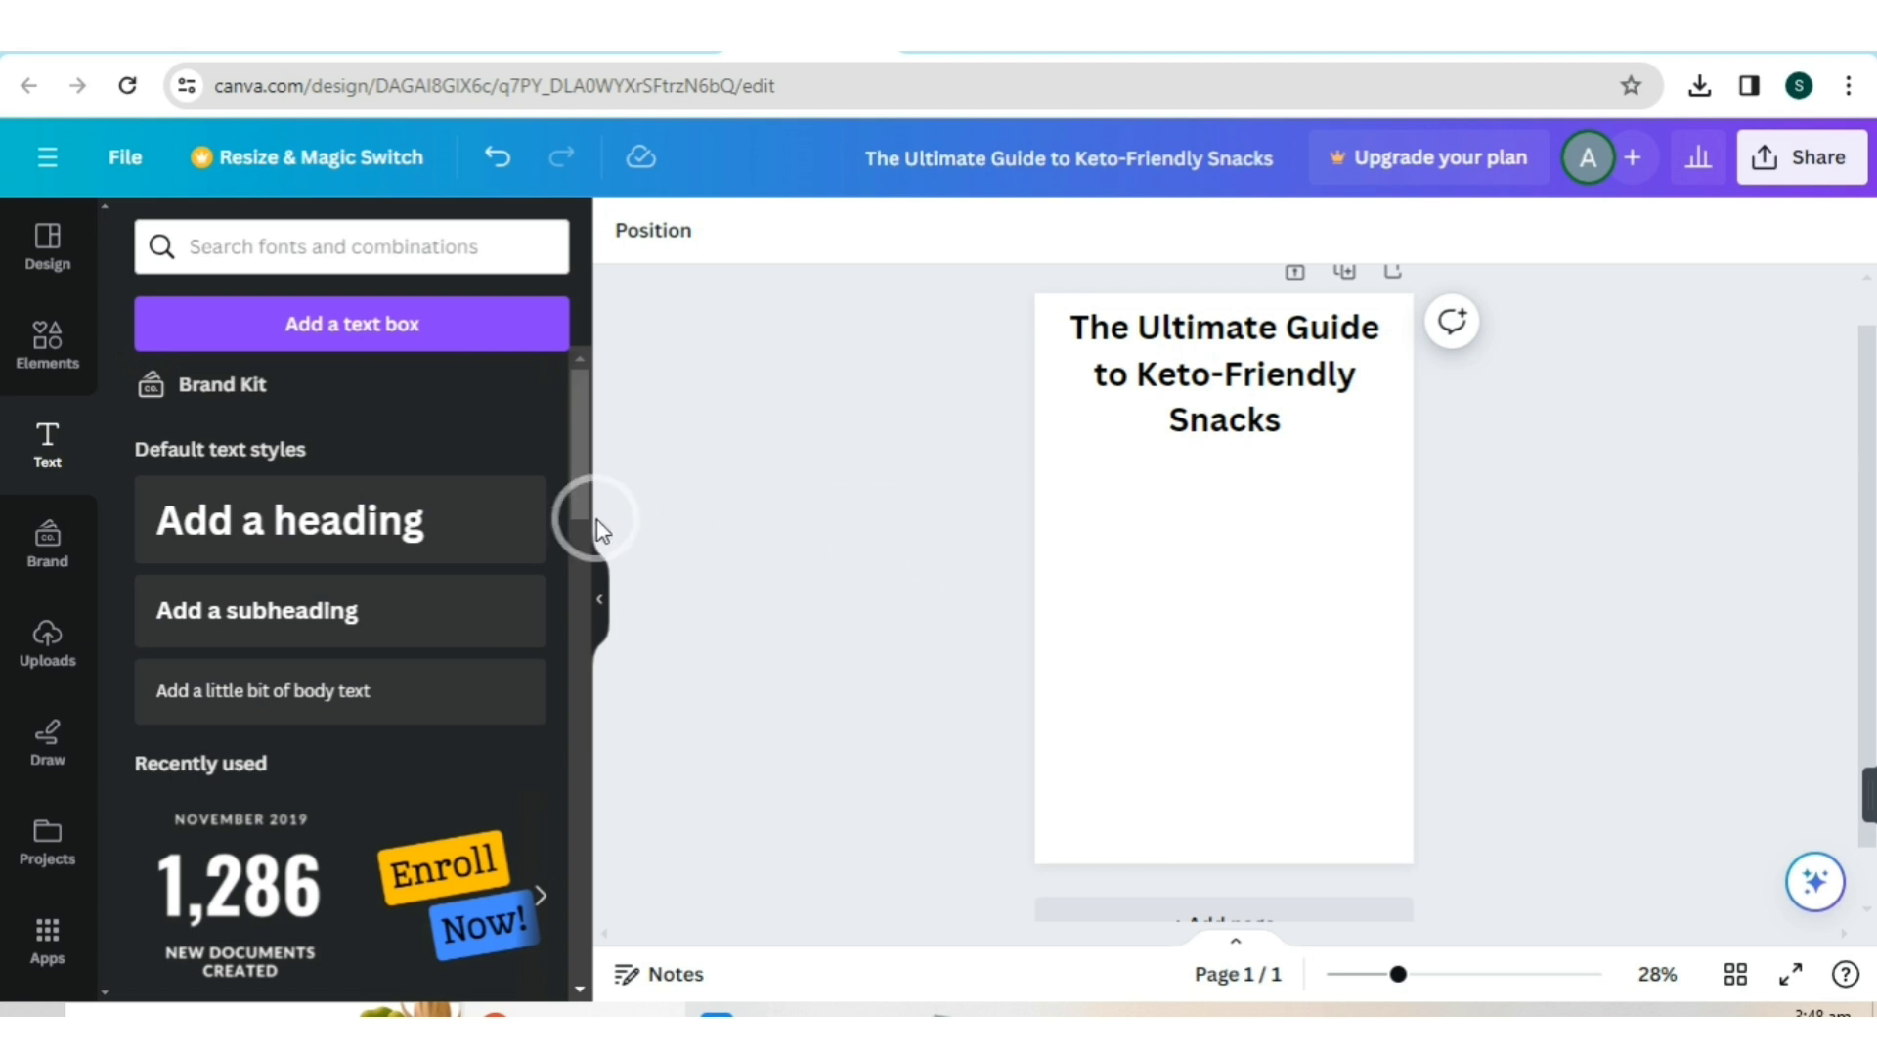
- Add a square shape and stretch it into a taller horizontal band extending past both side edges of the pin
left_click(32, 363)
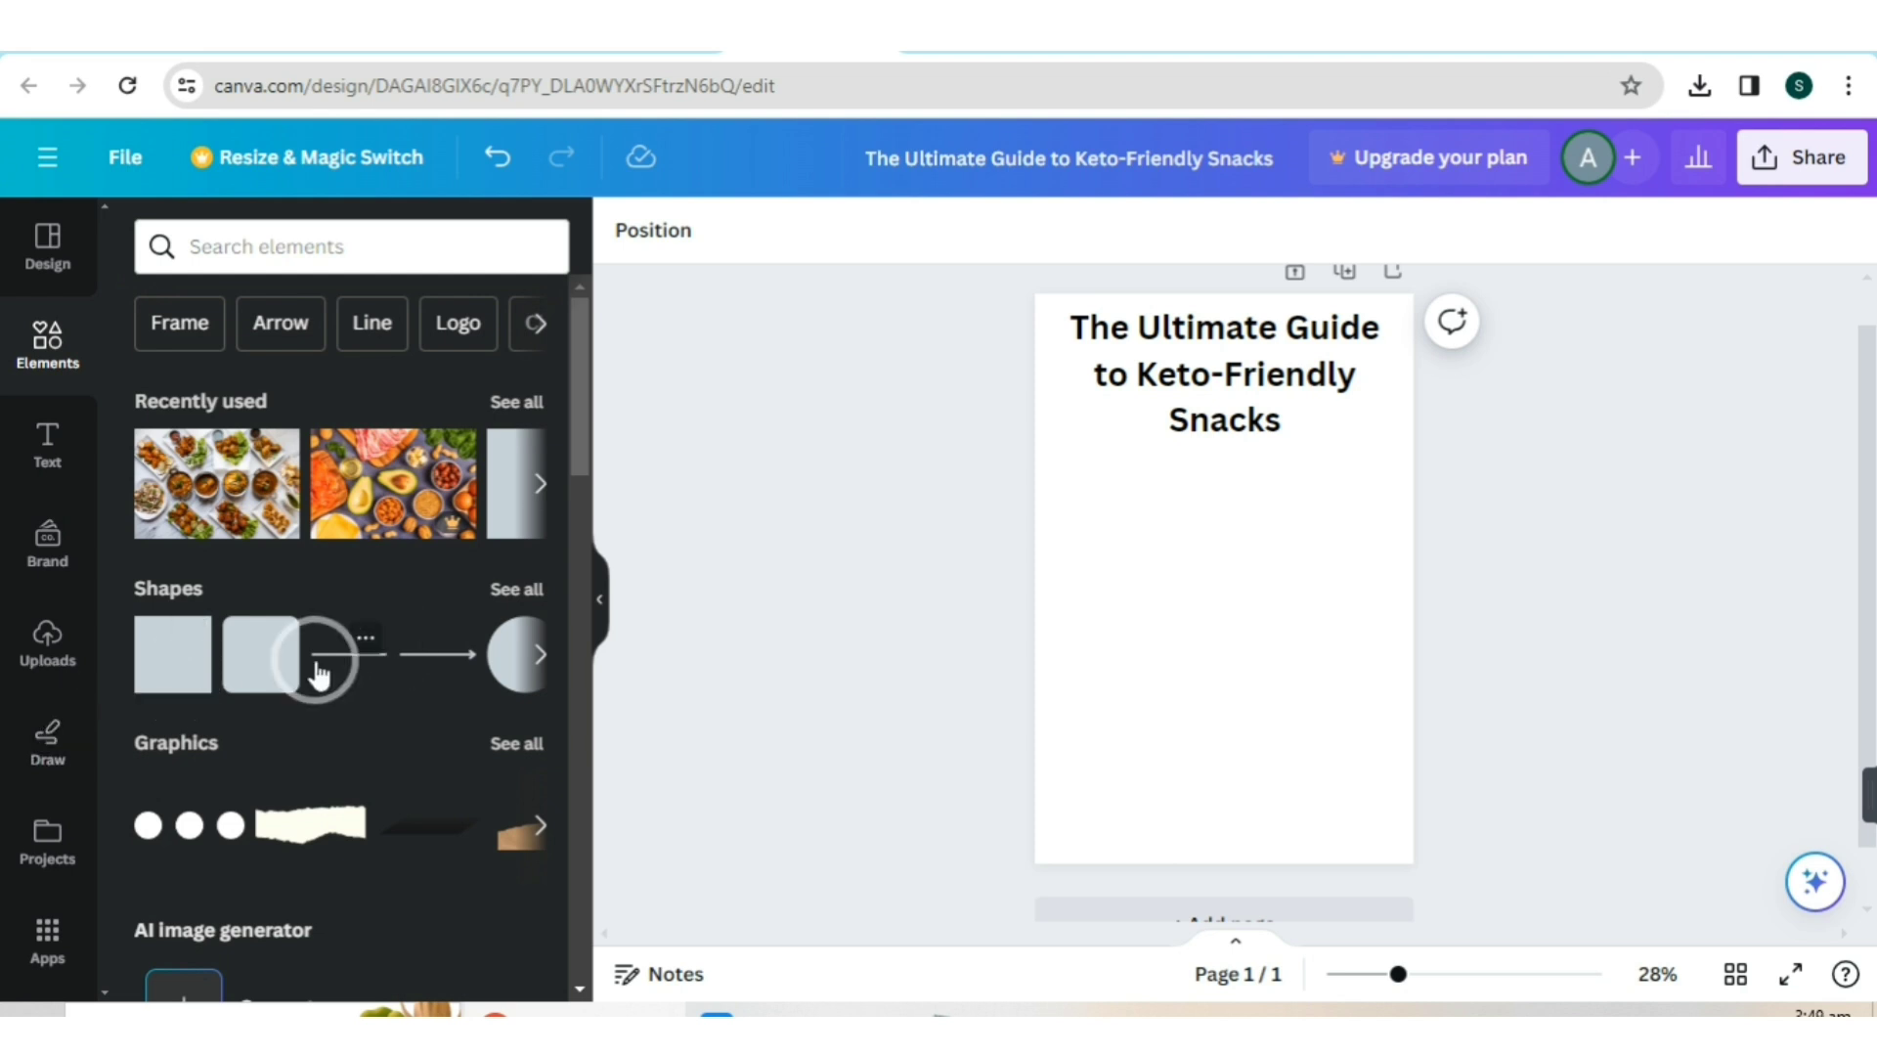
left_click(160, 684)
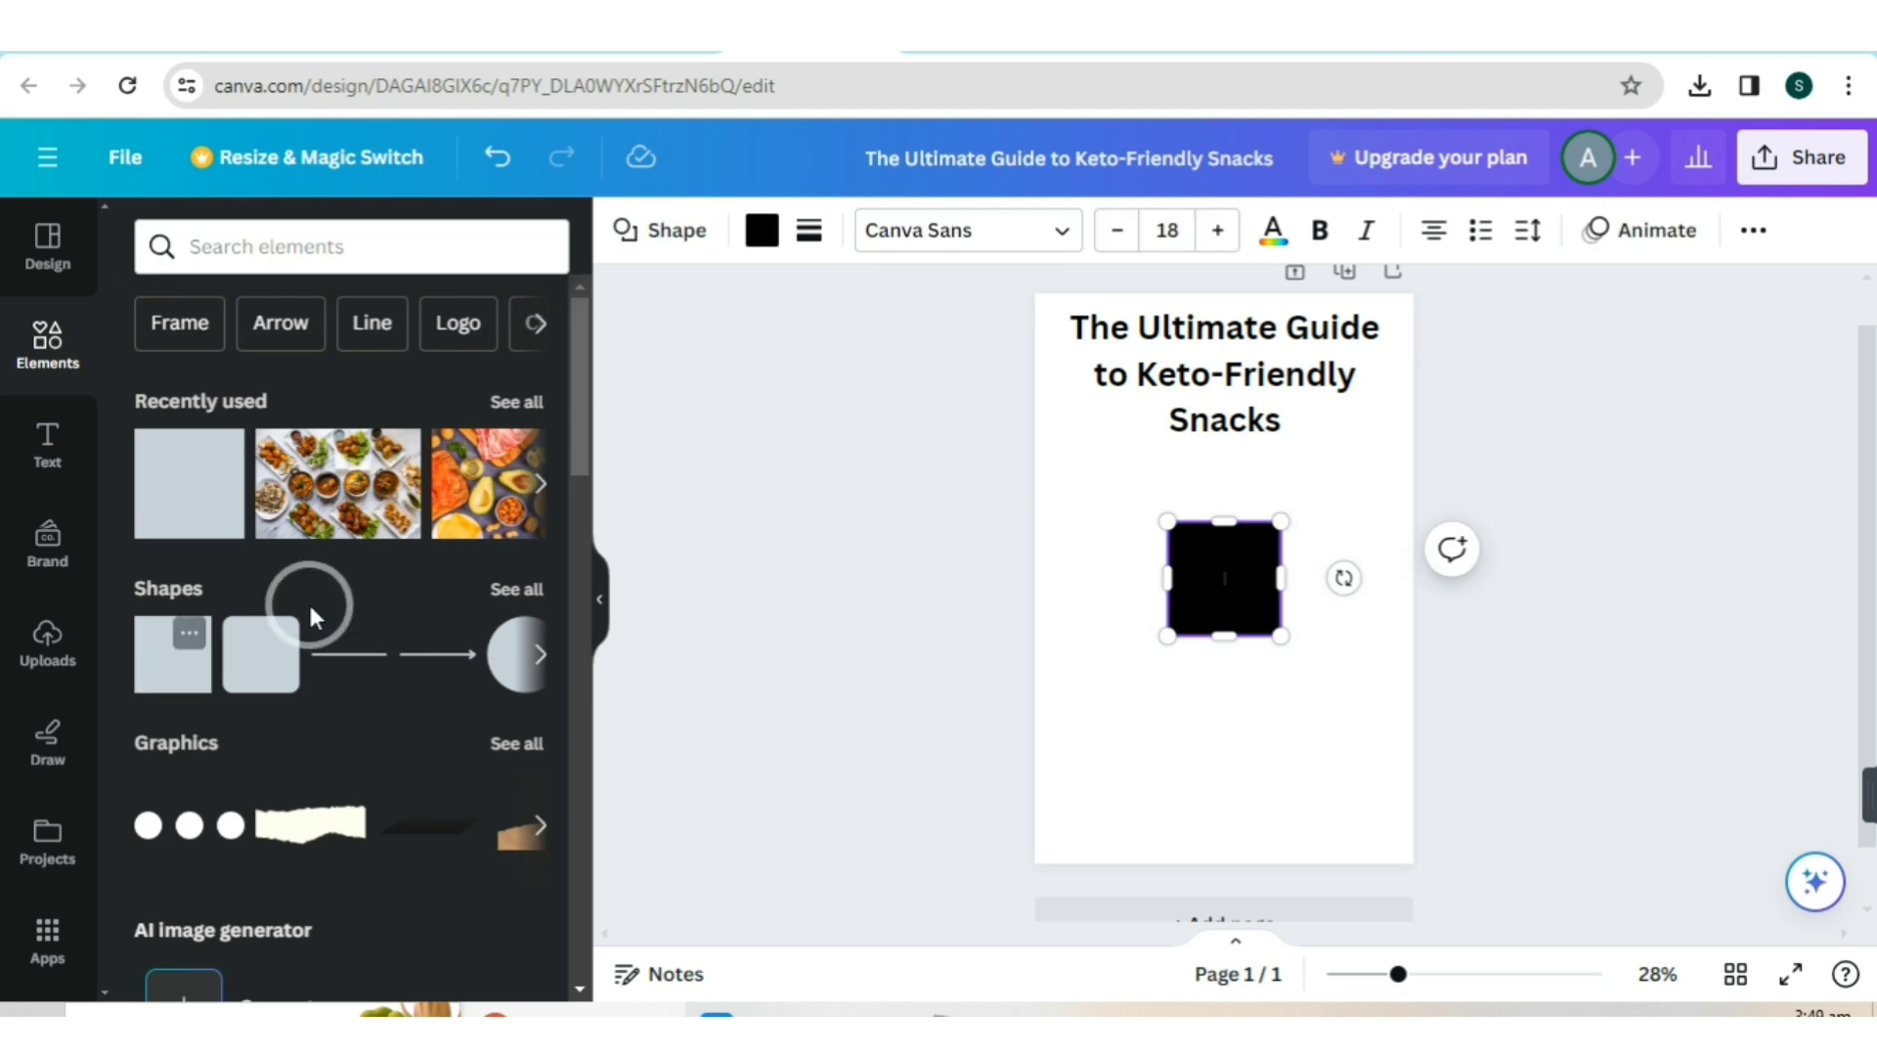
left_click(1171, 578)
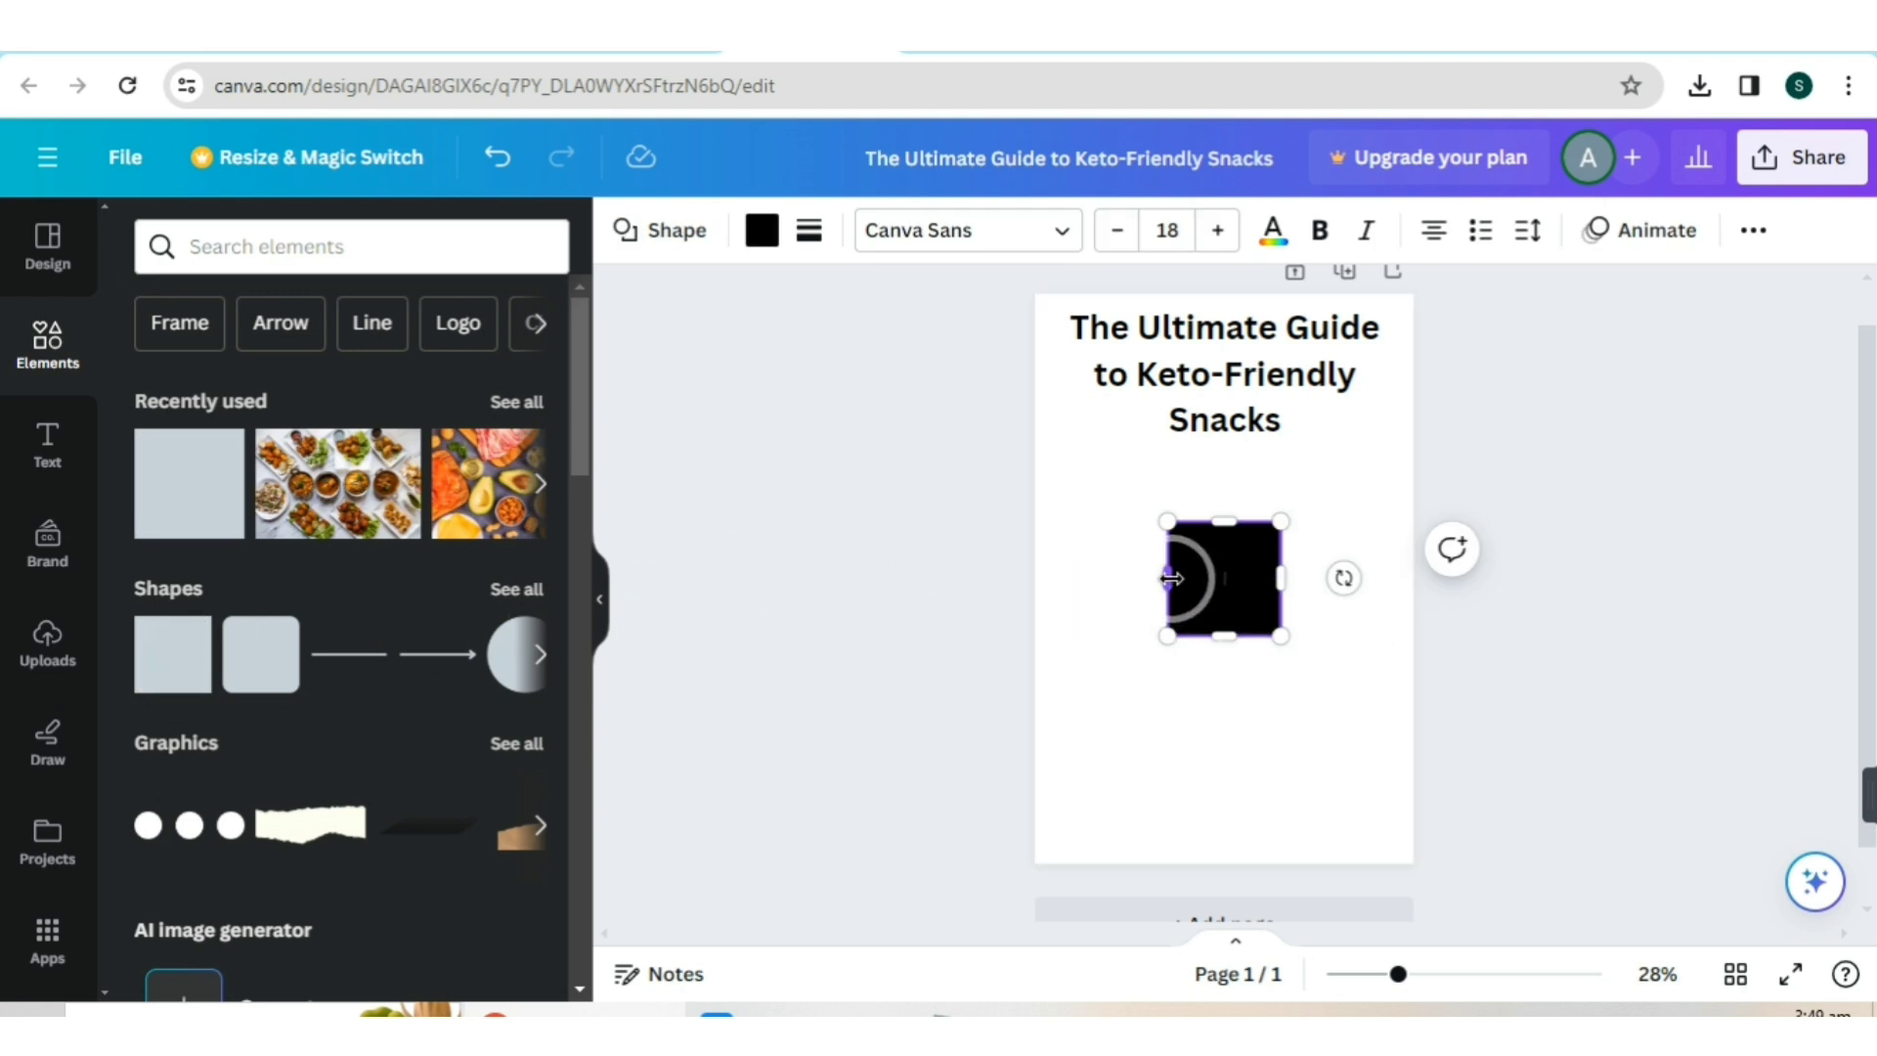
left_click_drag(1172, 579, 978, 578)
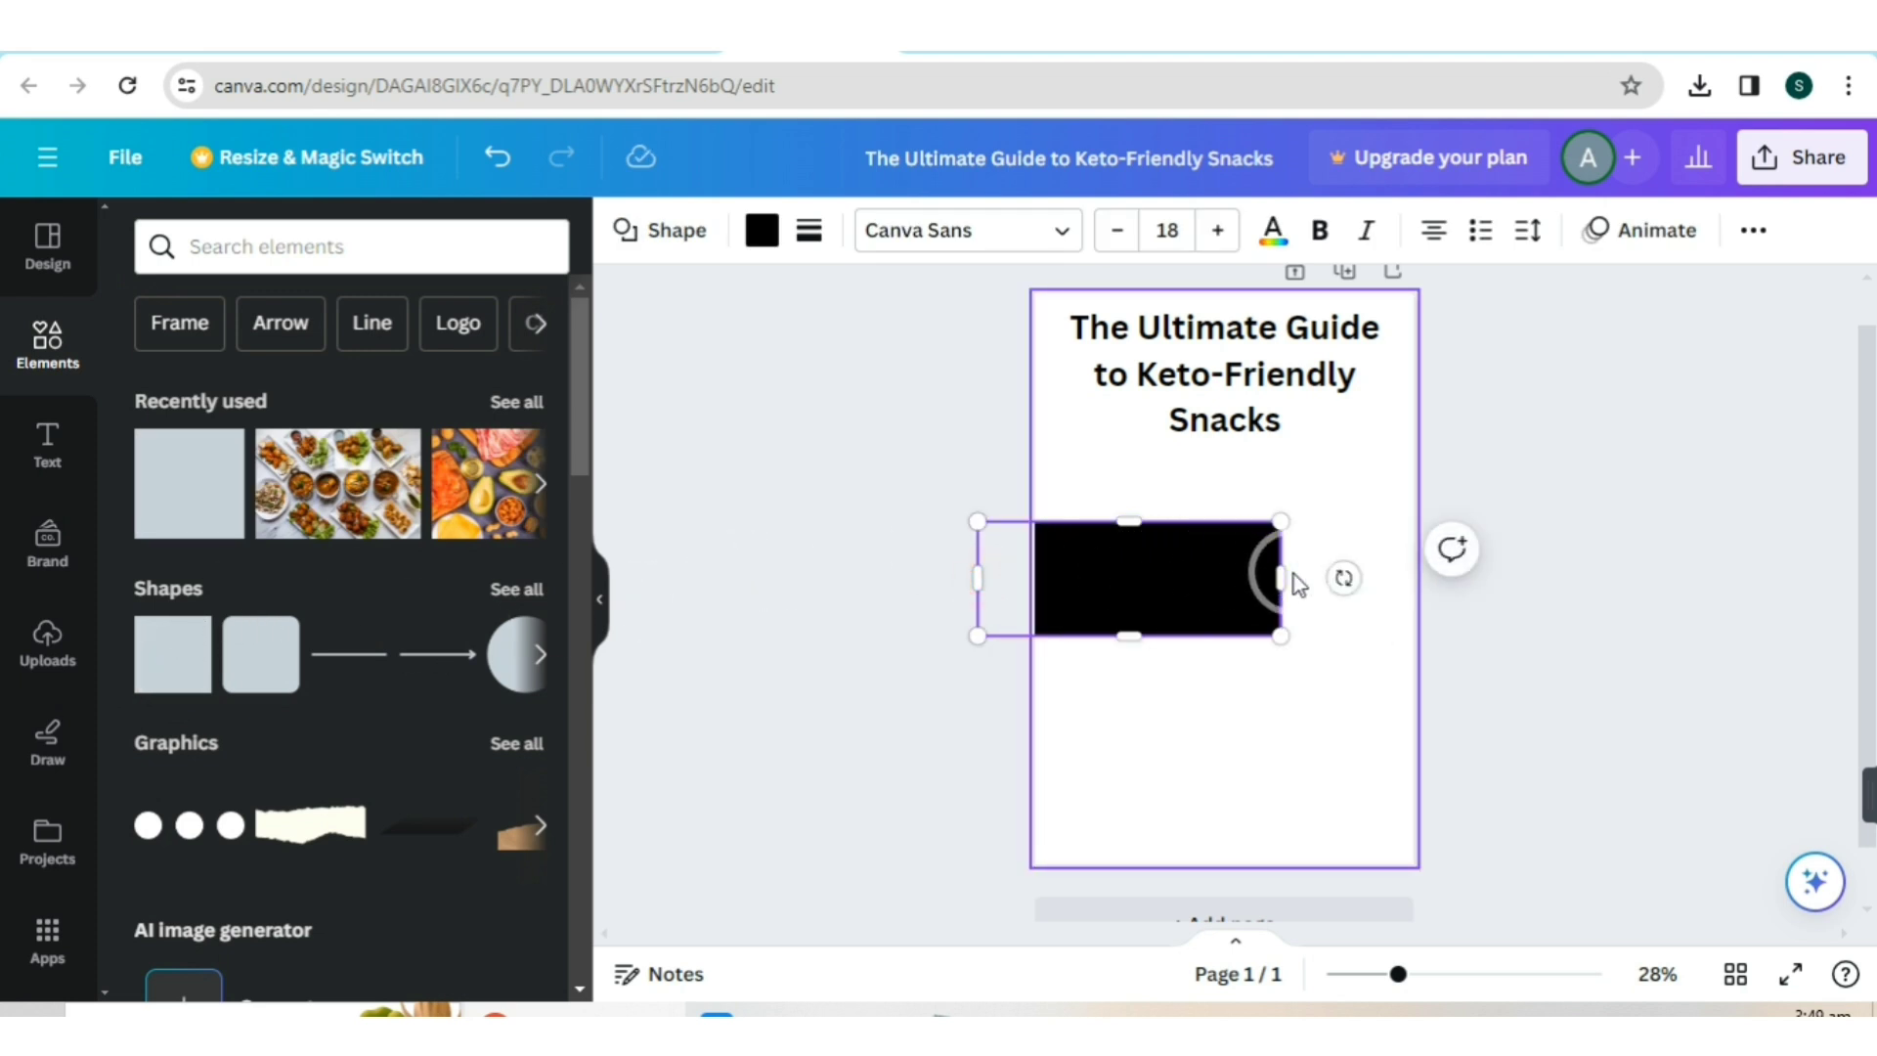
left_click_drag(1281, 578, 1447, 582)
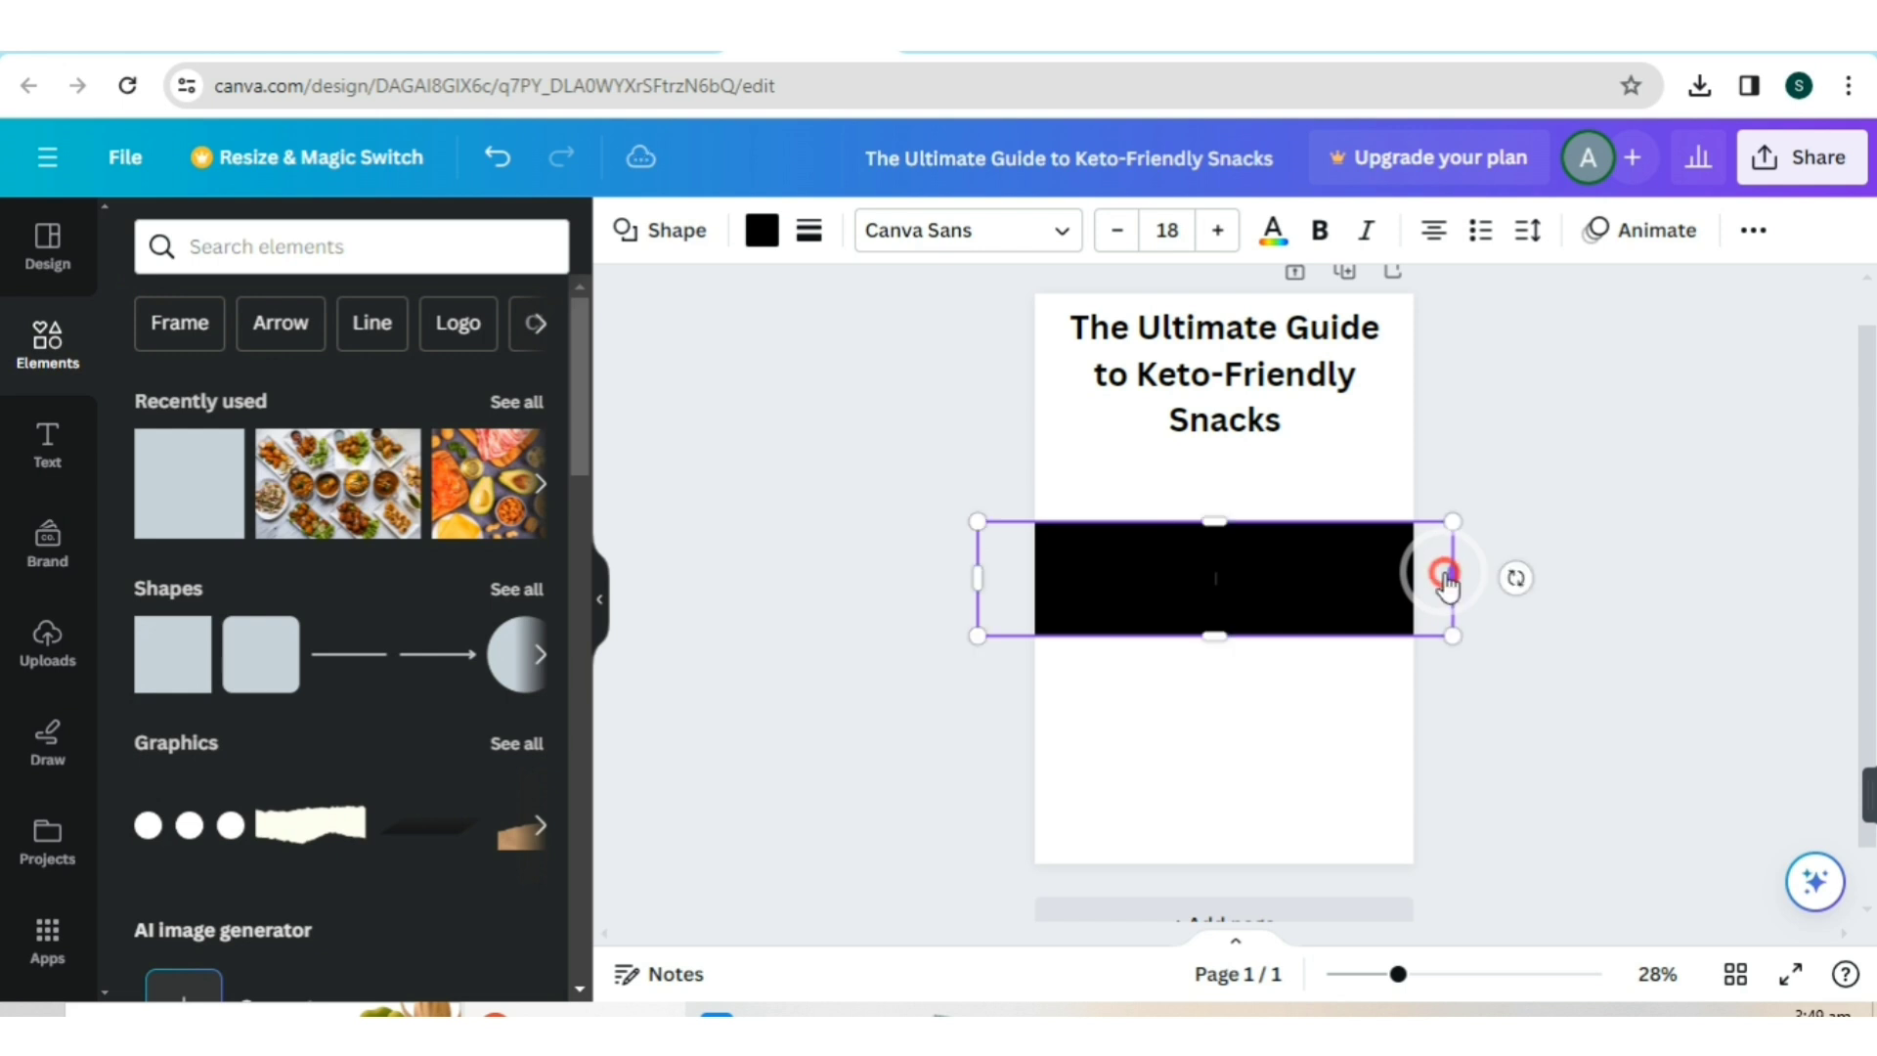
left_click_drag(1214, 637, 1211, 673)
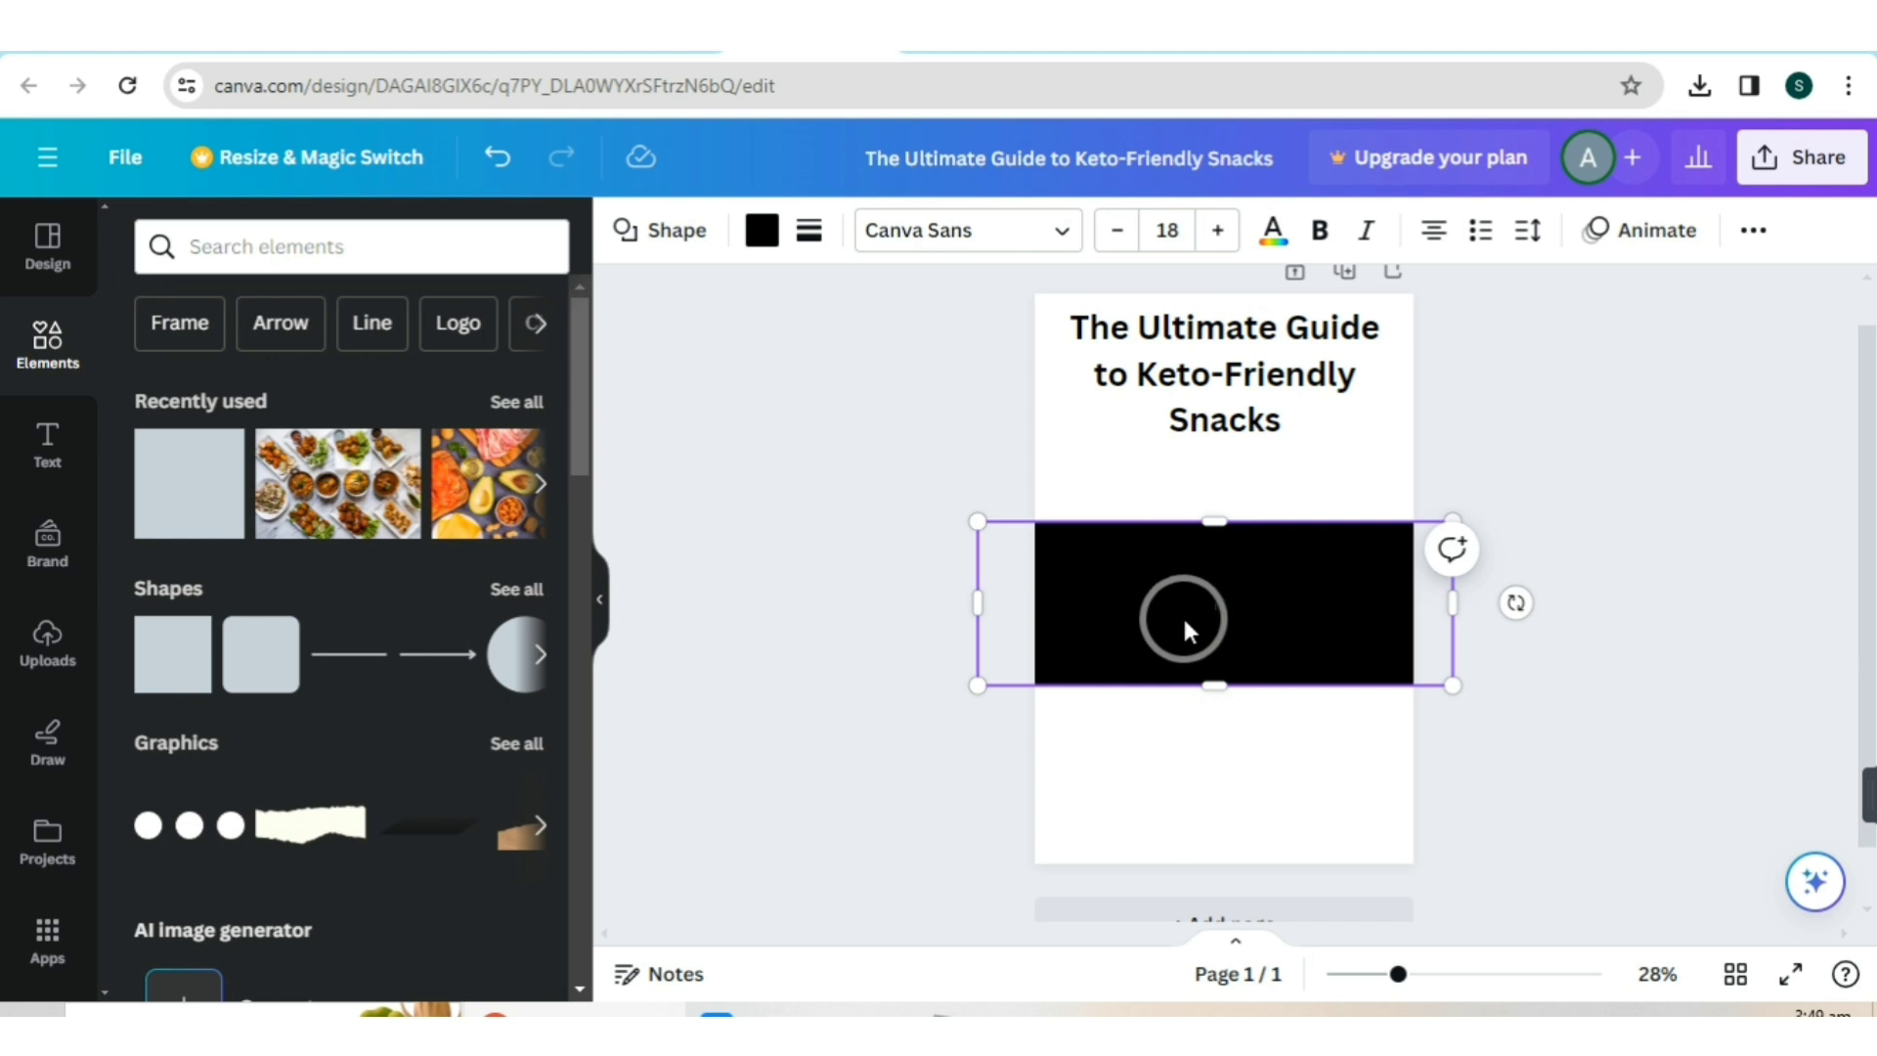
- Change the band's fill to a solid yellow, #FFE500
left_click(767, 244)
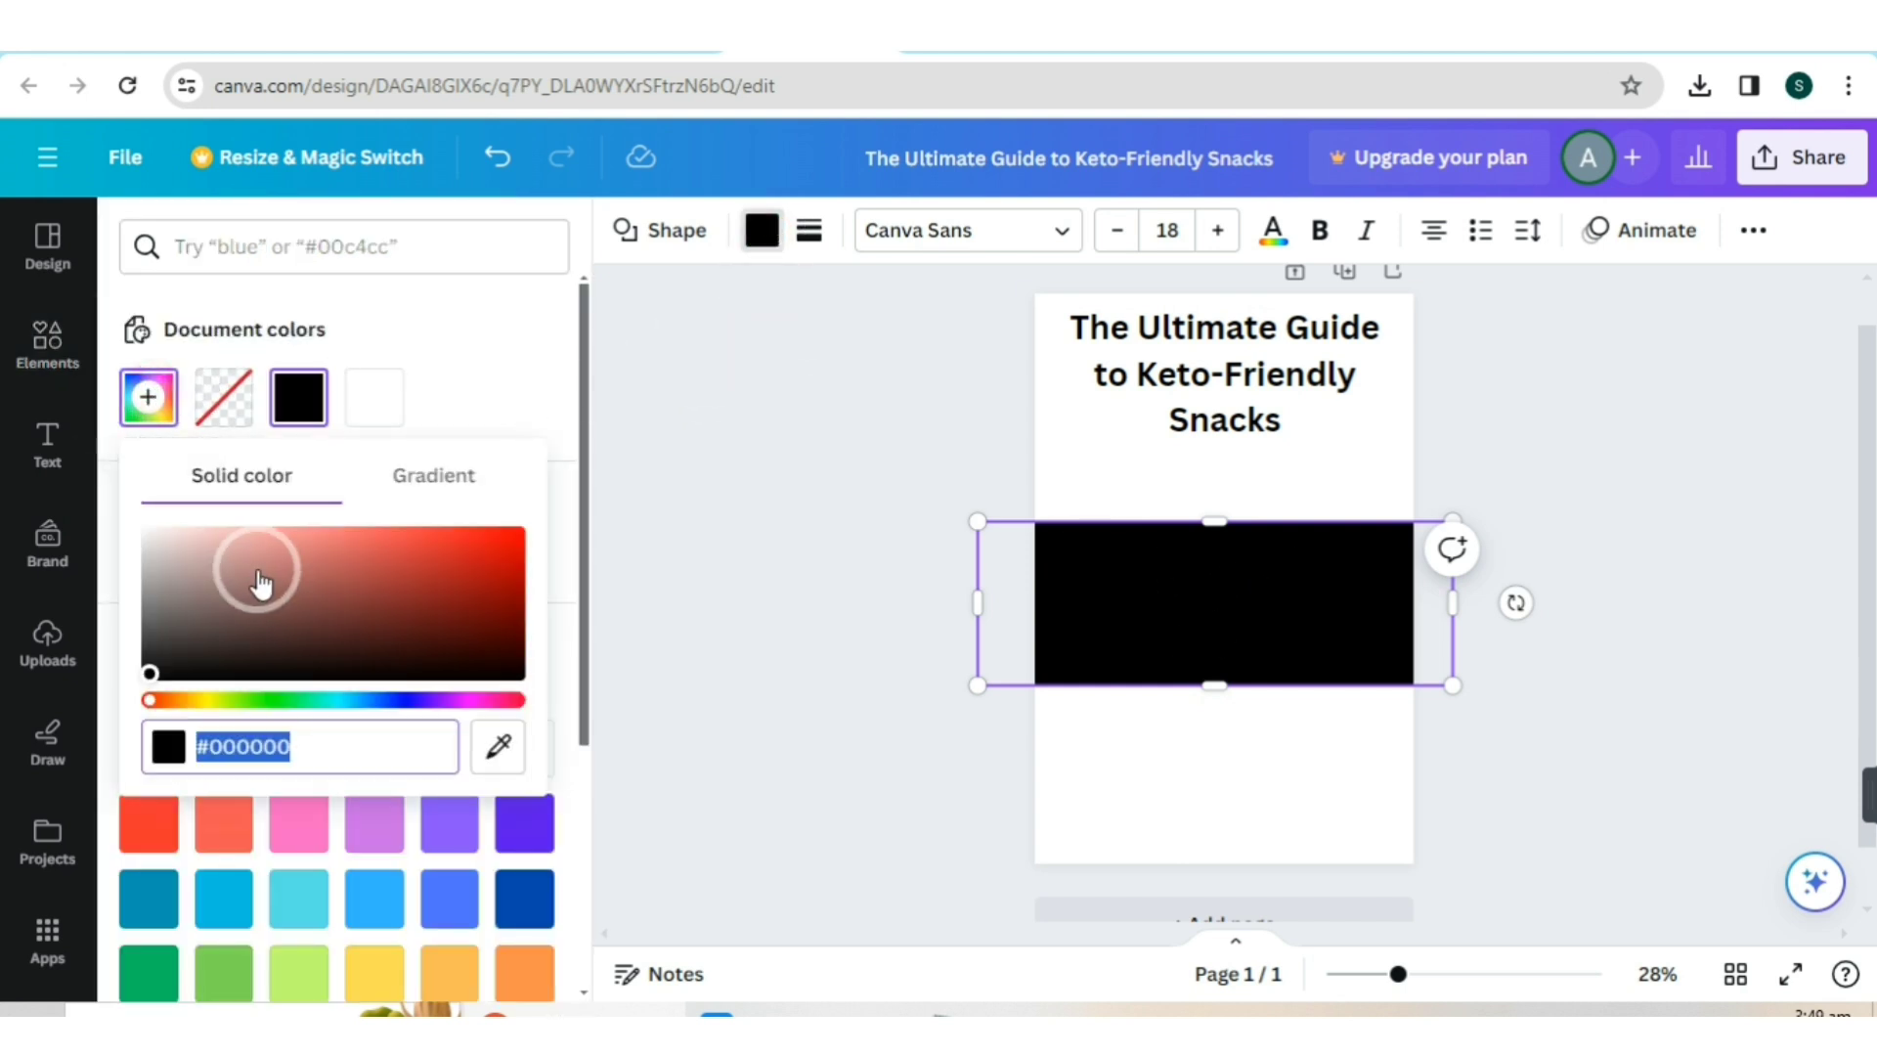
left_click(458, 574)
left_click_drag(537, 549, 607, 524)
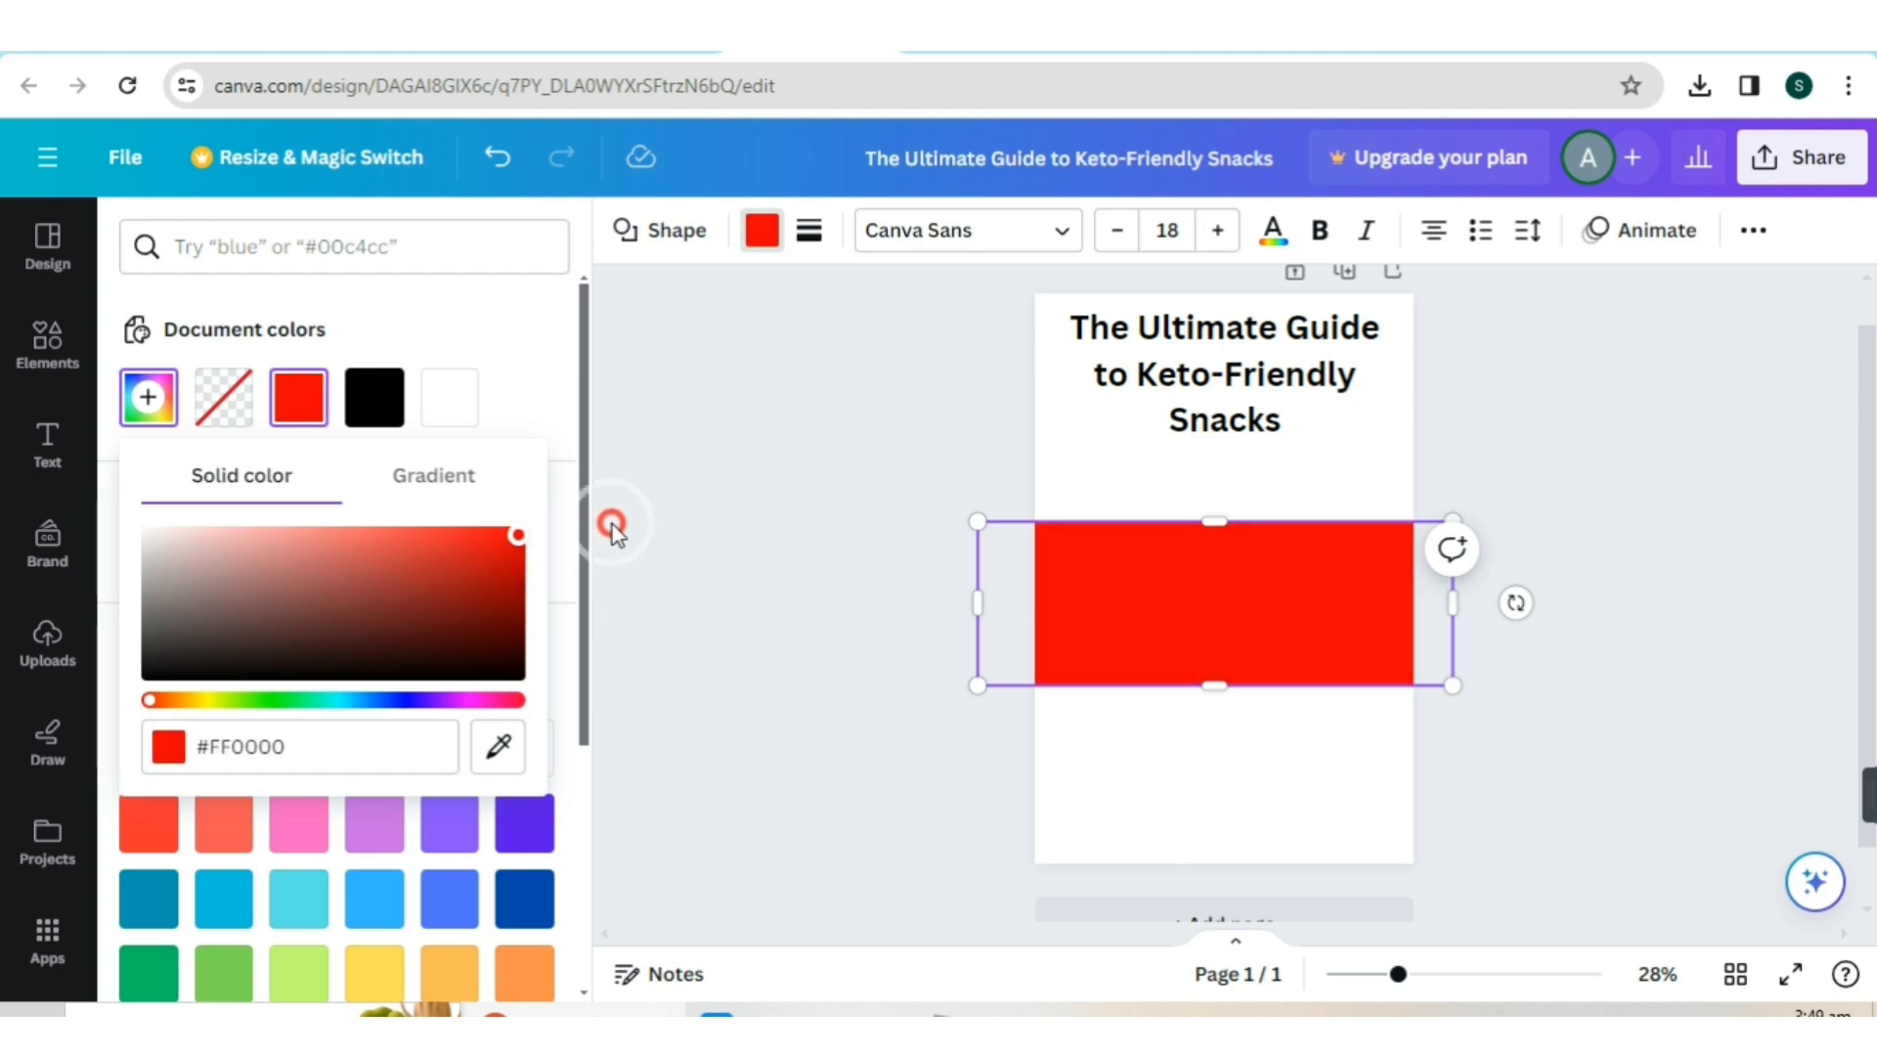
left_click_drag(151, 712, 208, 716)
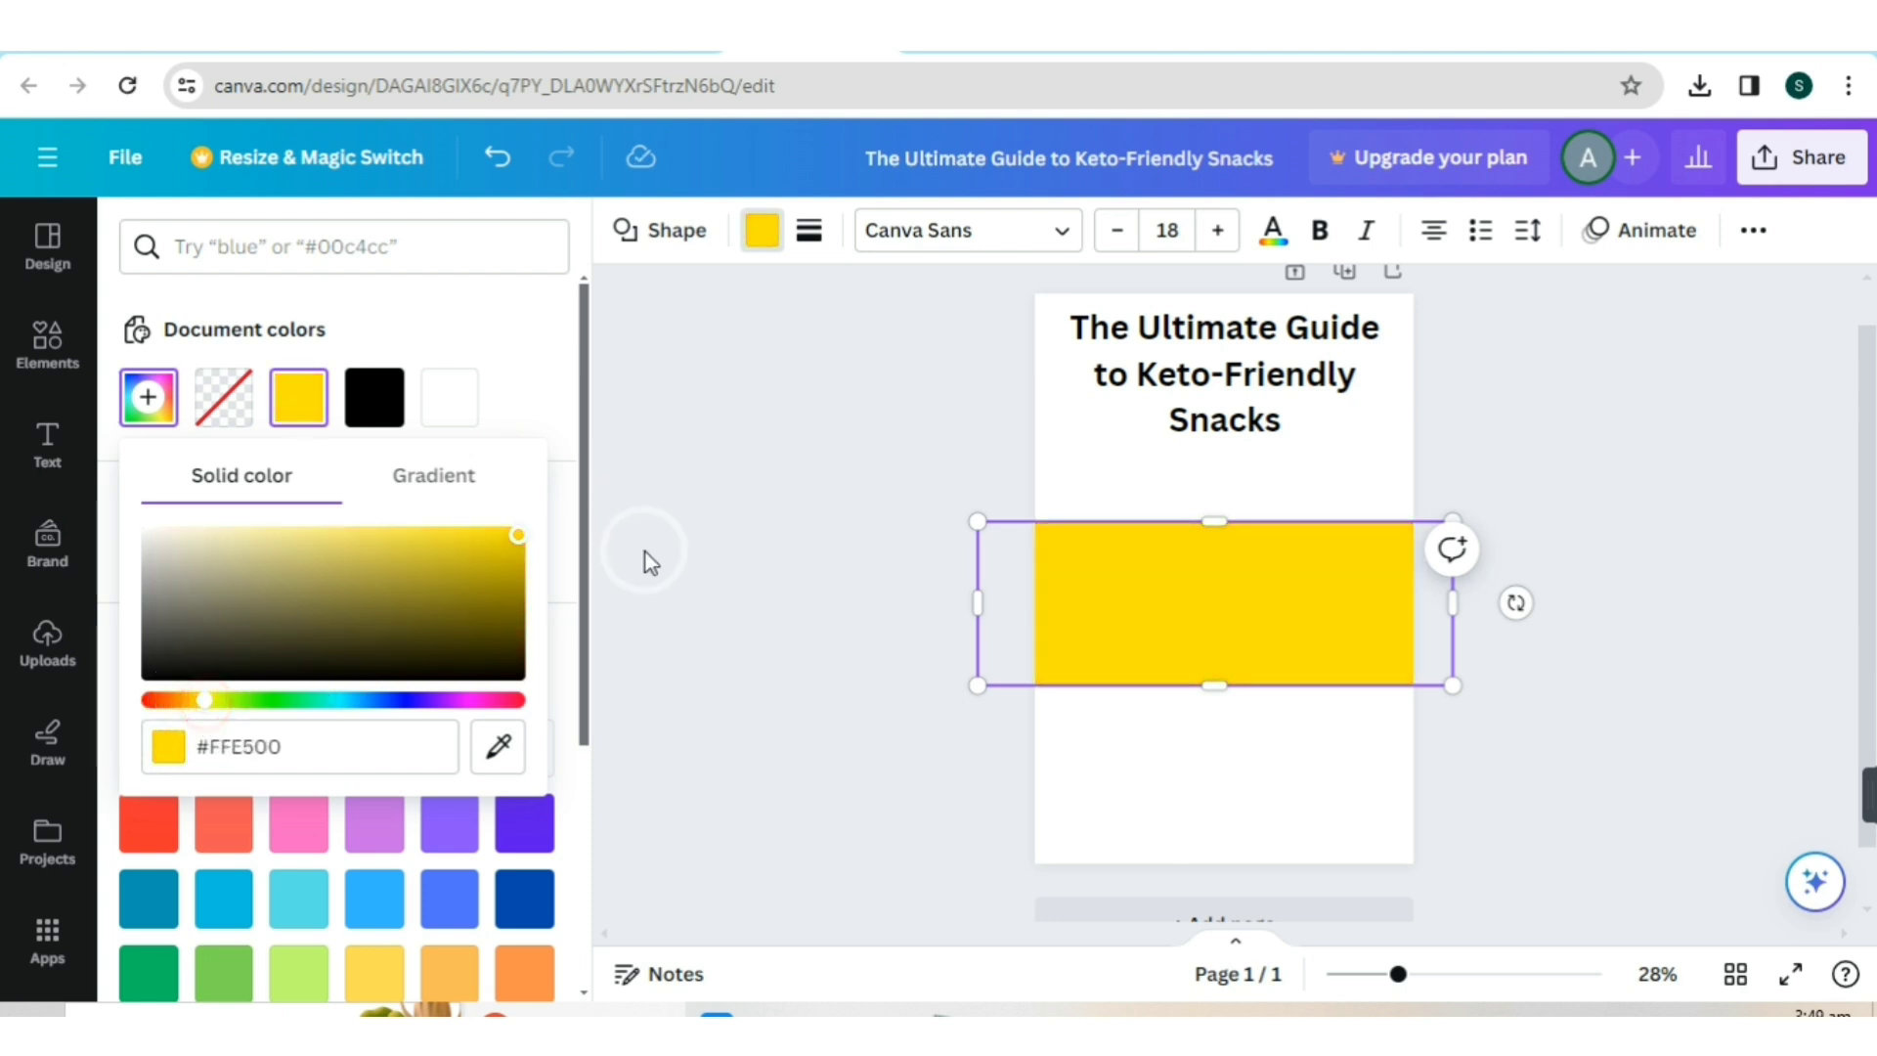
left_click(696, 508)
- Move the yellow band up to the top of the pin as the background of the heading
left_click(1213, 613)
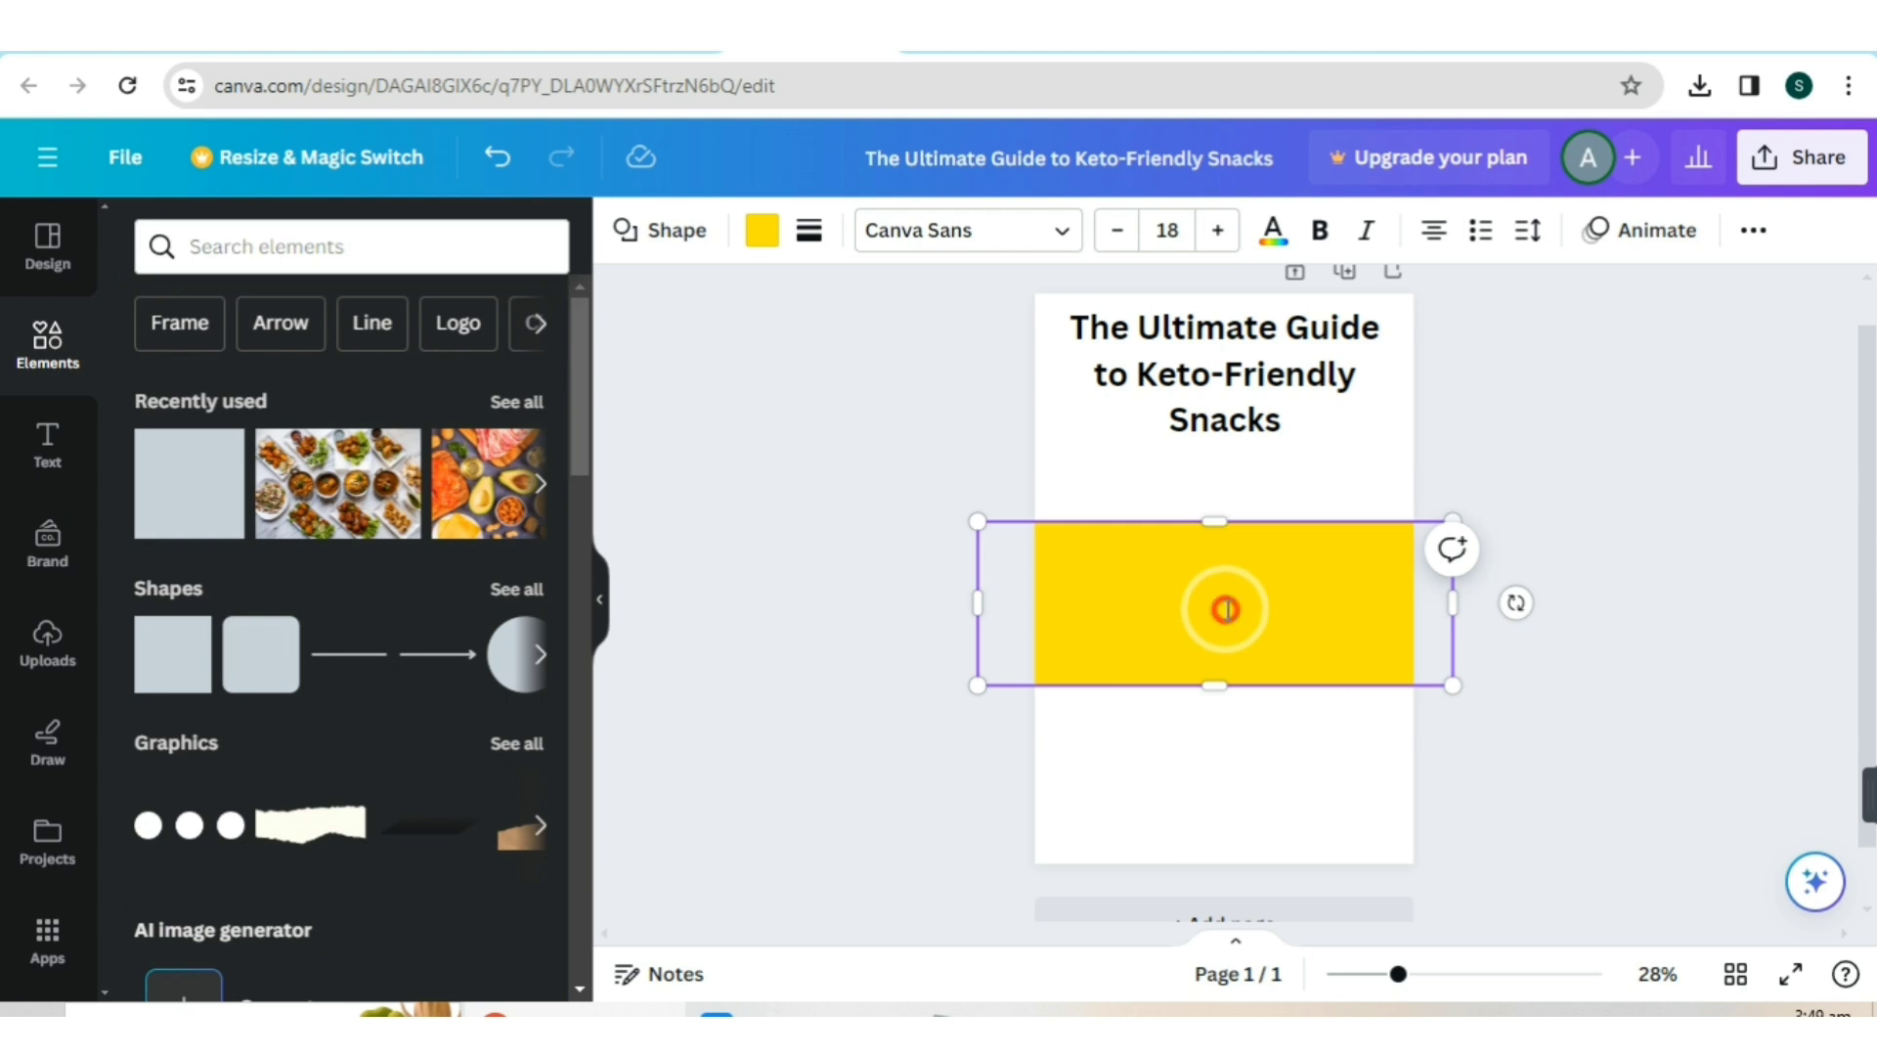
left_click(1205, 751)
left_click(1235, 597)
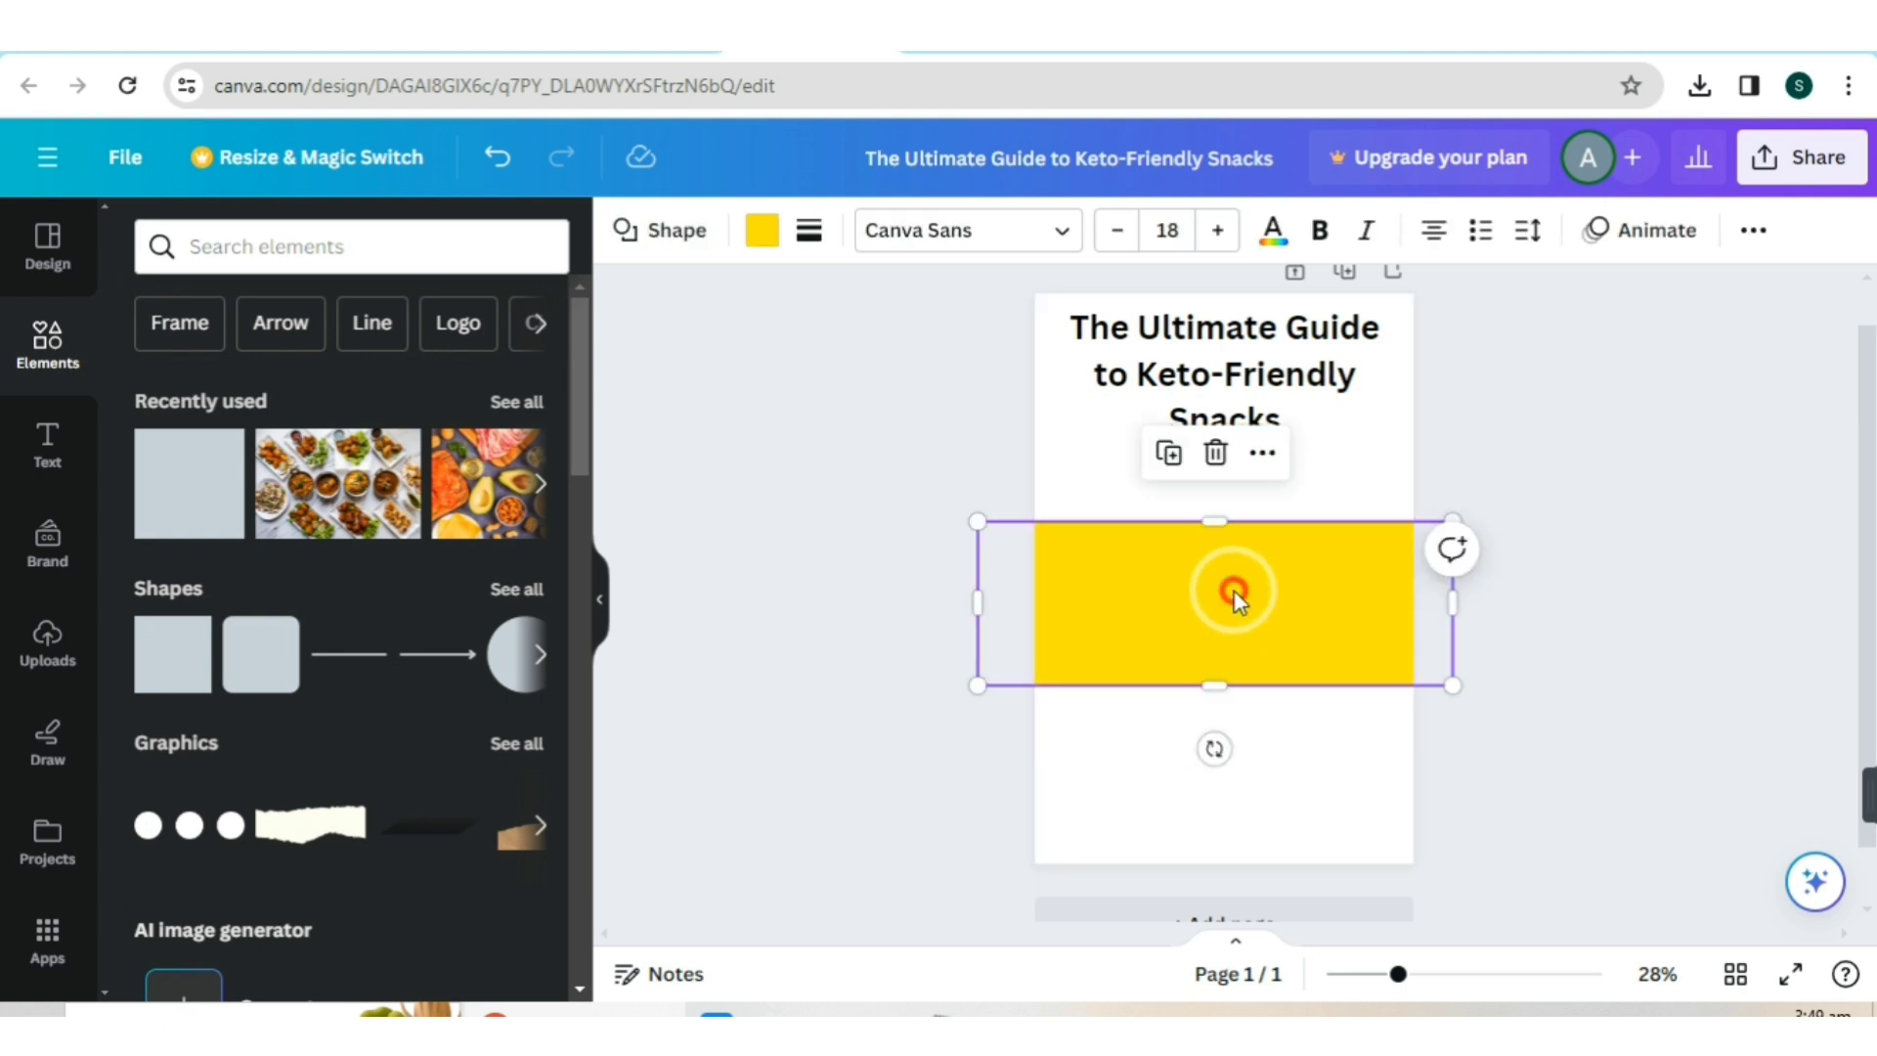
left_click_drag(1235, 593, 1234, 342)
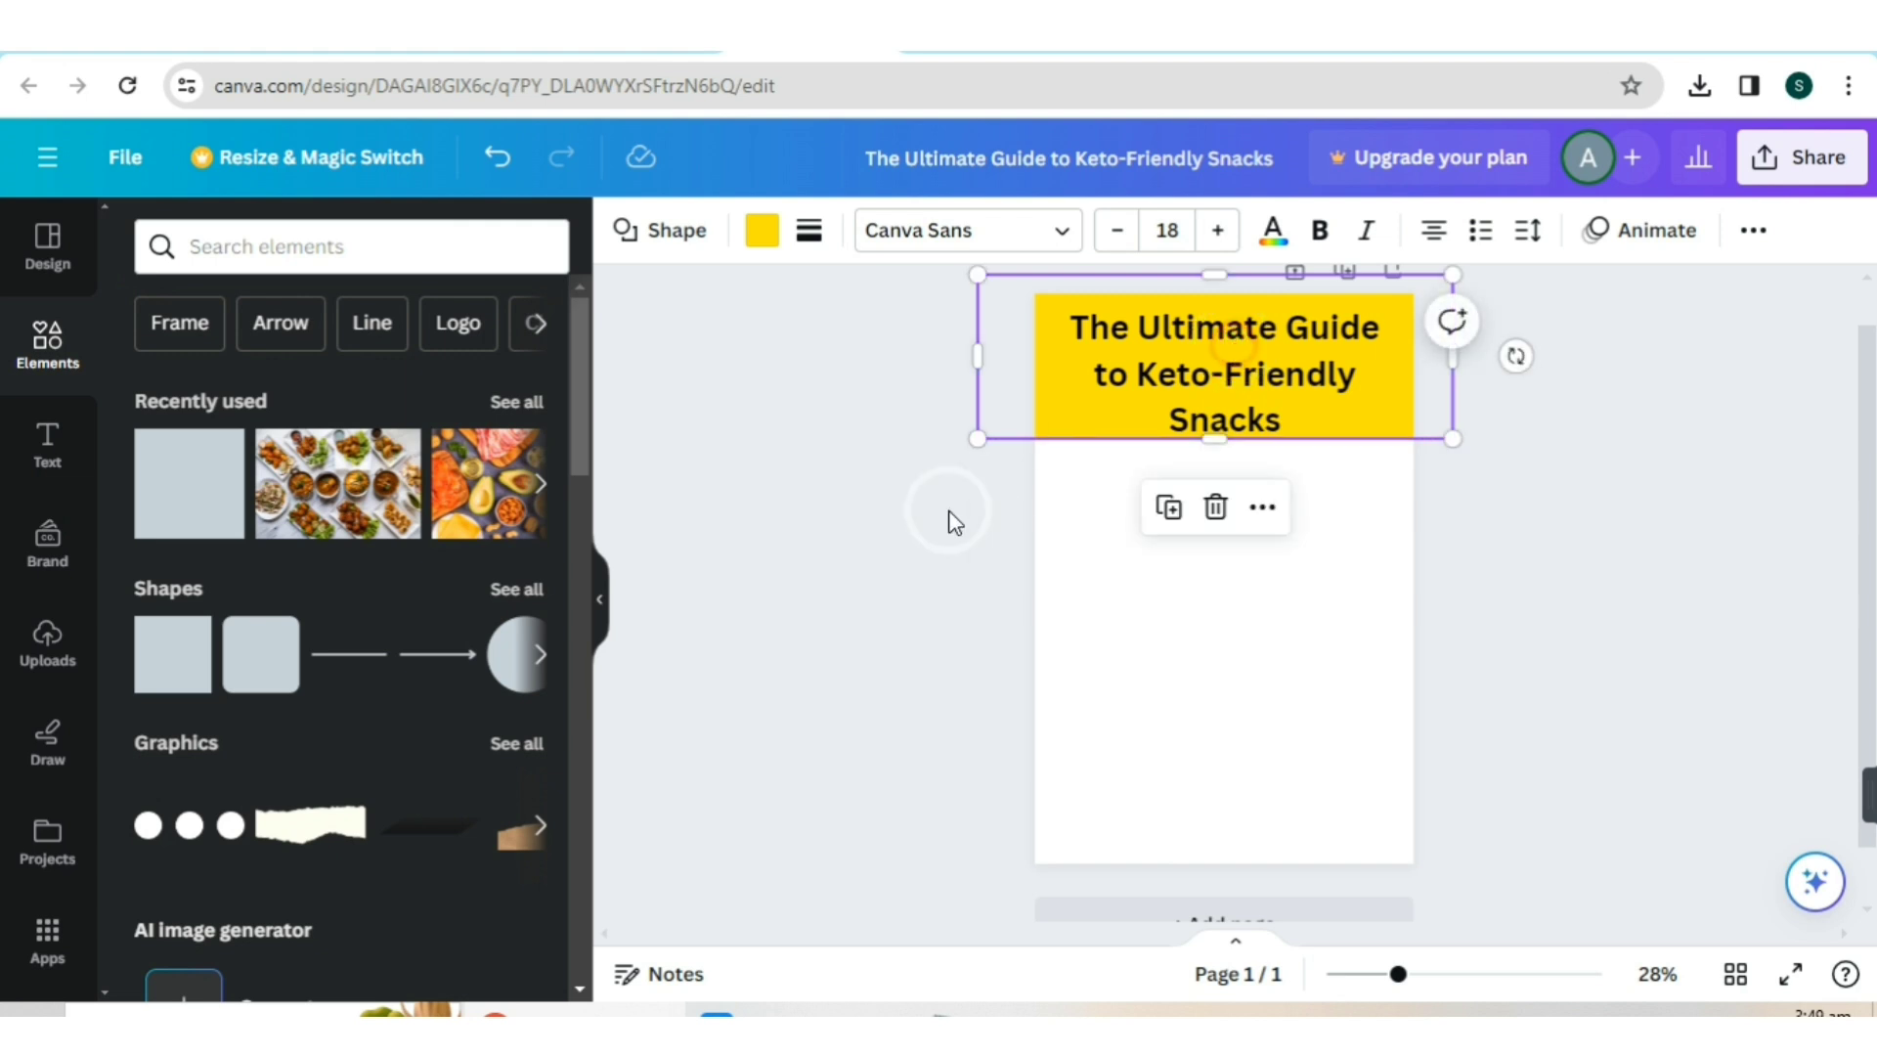
left_click(943, 508)
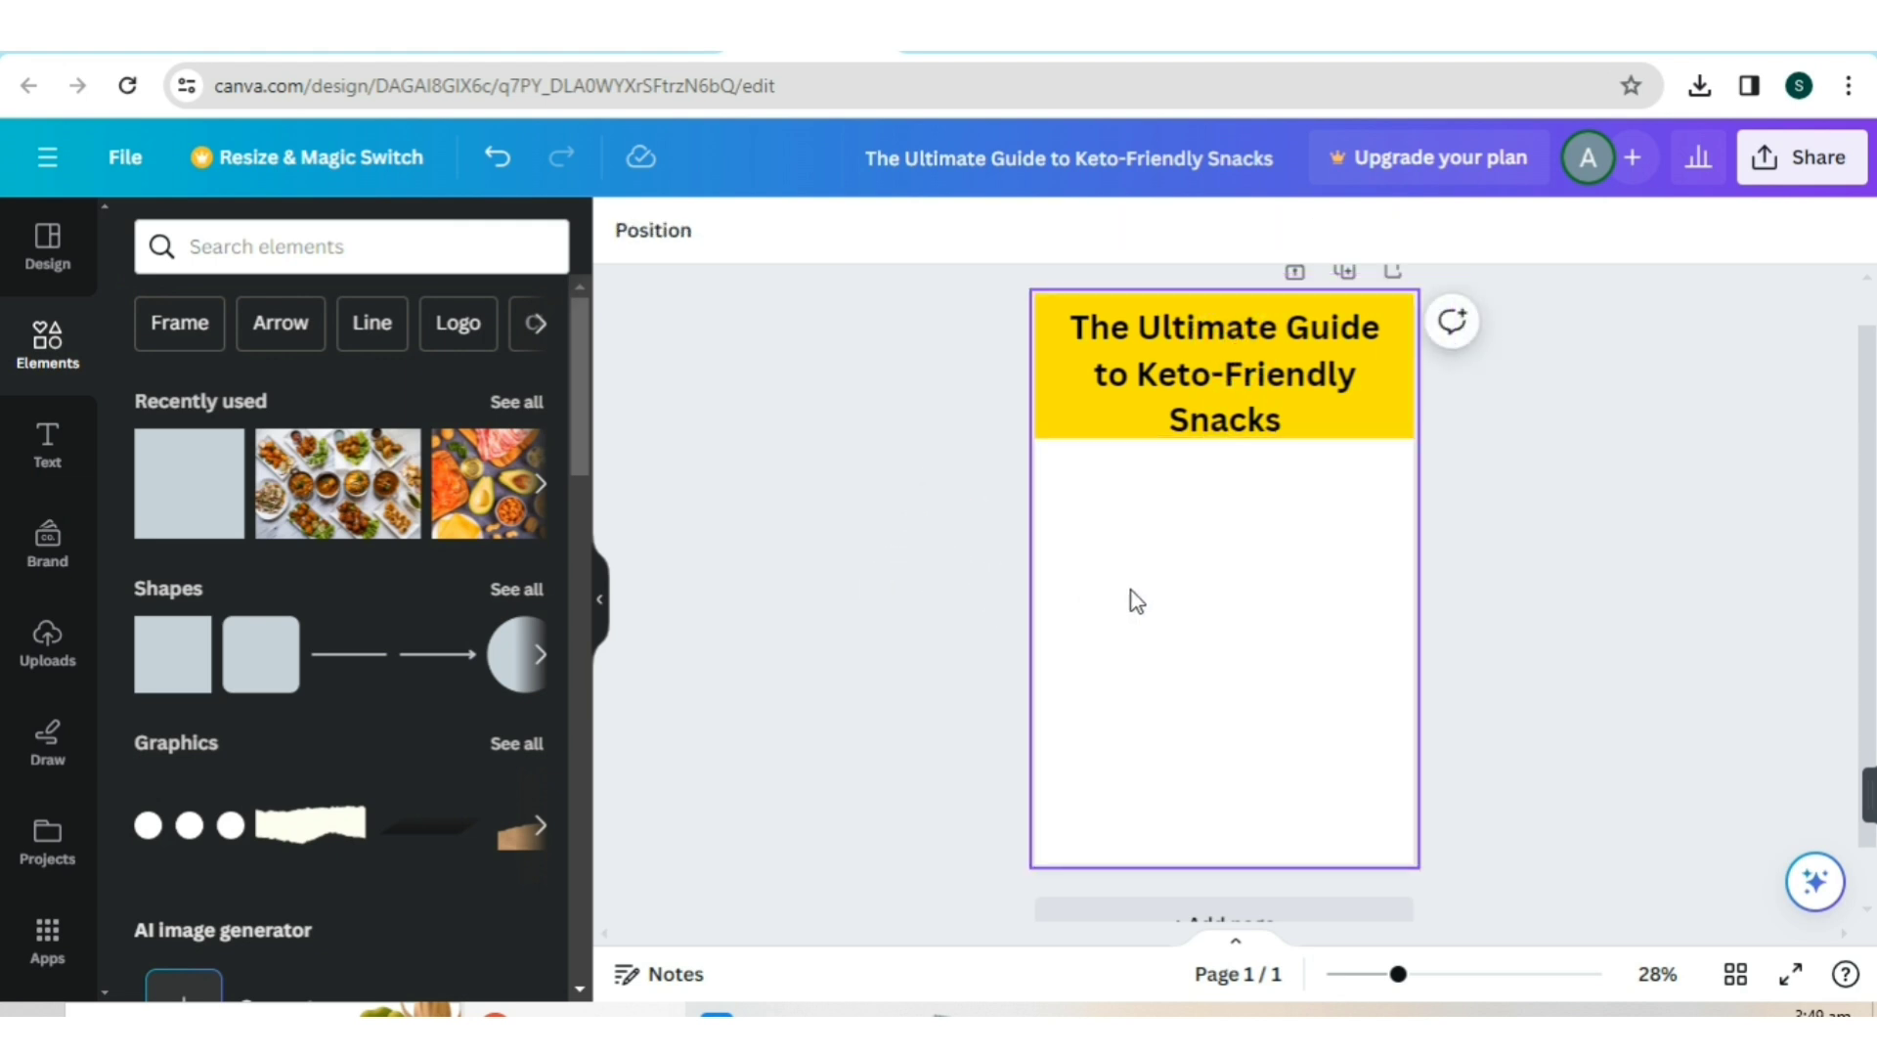
- Switch to ChatGPT and copy the first shortened tip, "Opt for low-carb snacks rich in healthy fats…"
left_click(1488, 36)
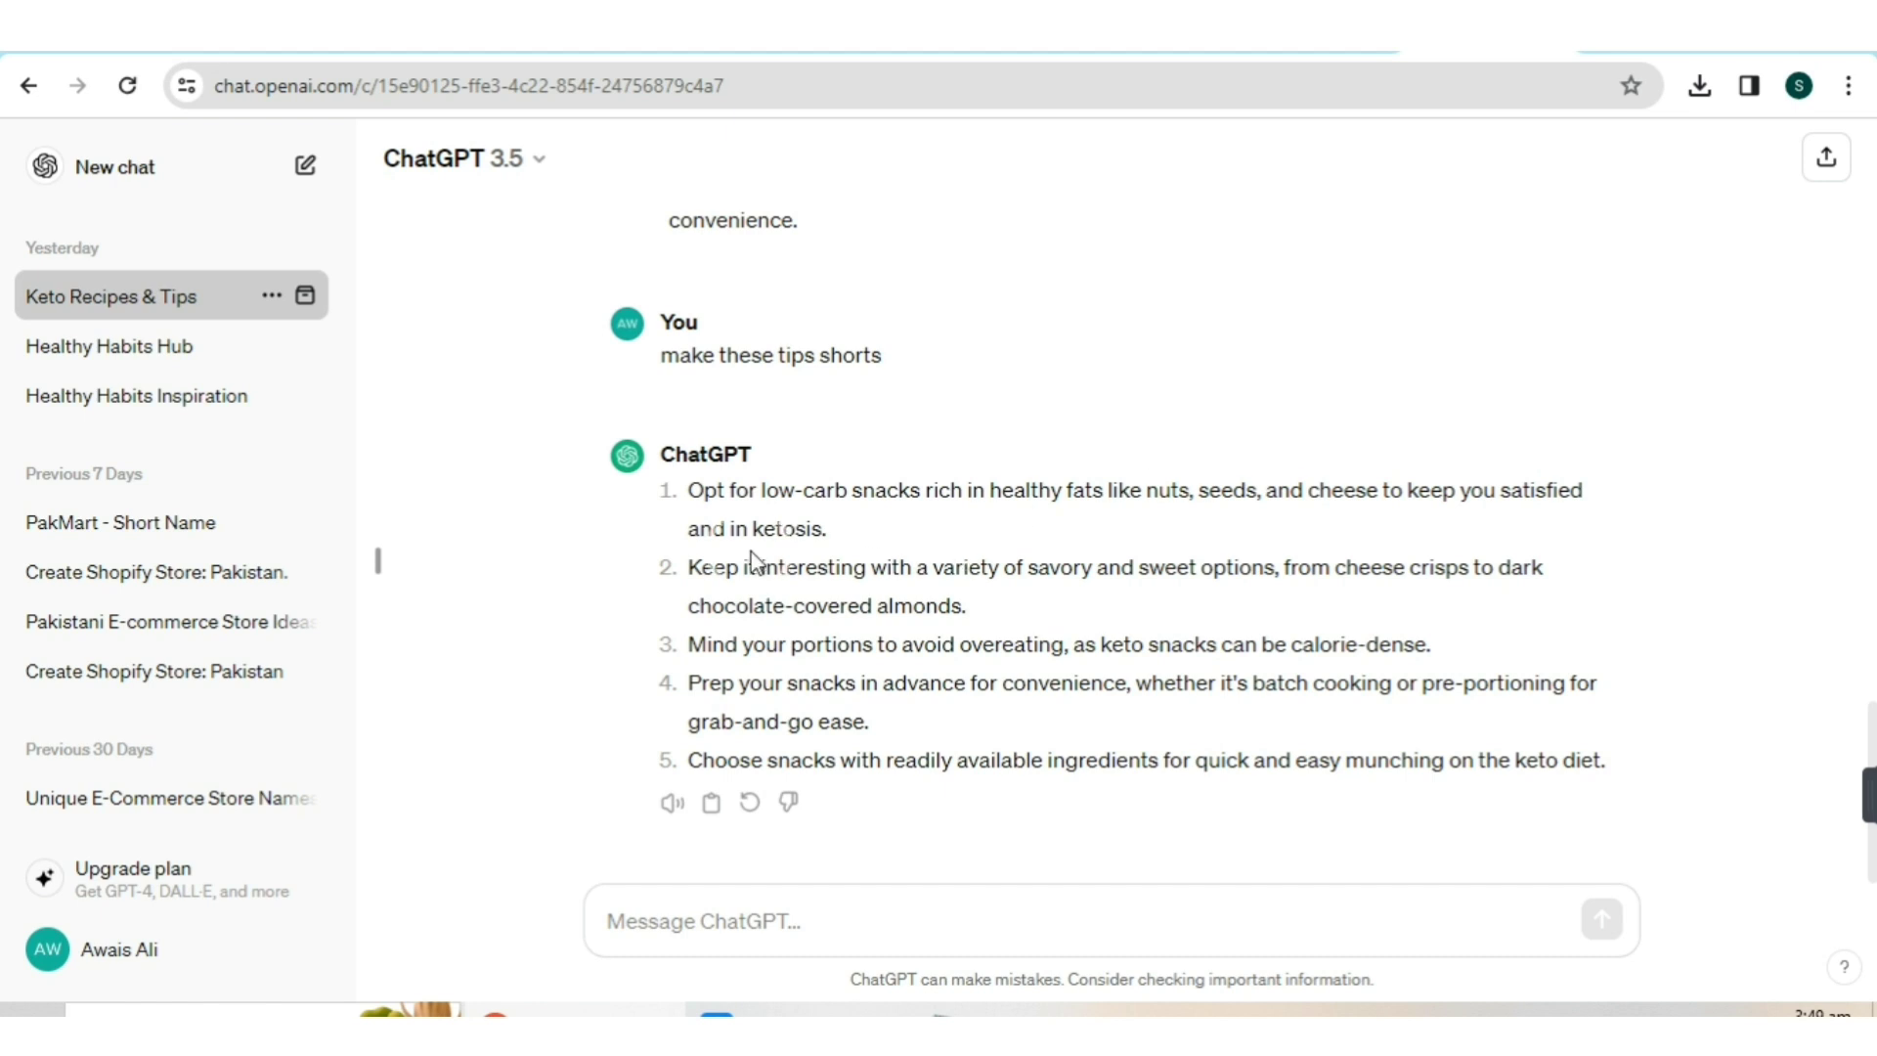
left_click_drag(690, 492, 847, 535)
key("ctrl+c")
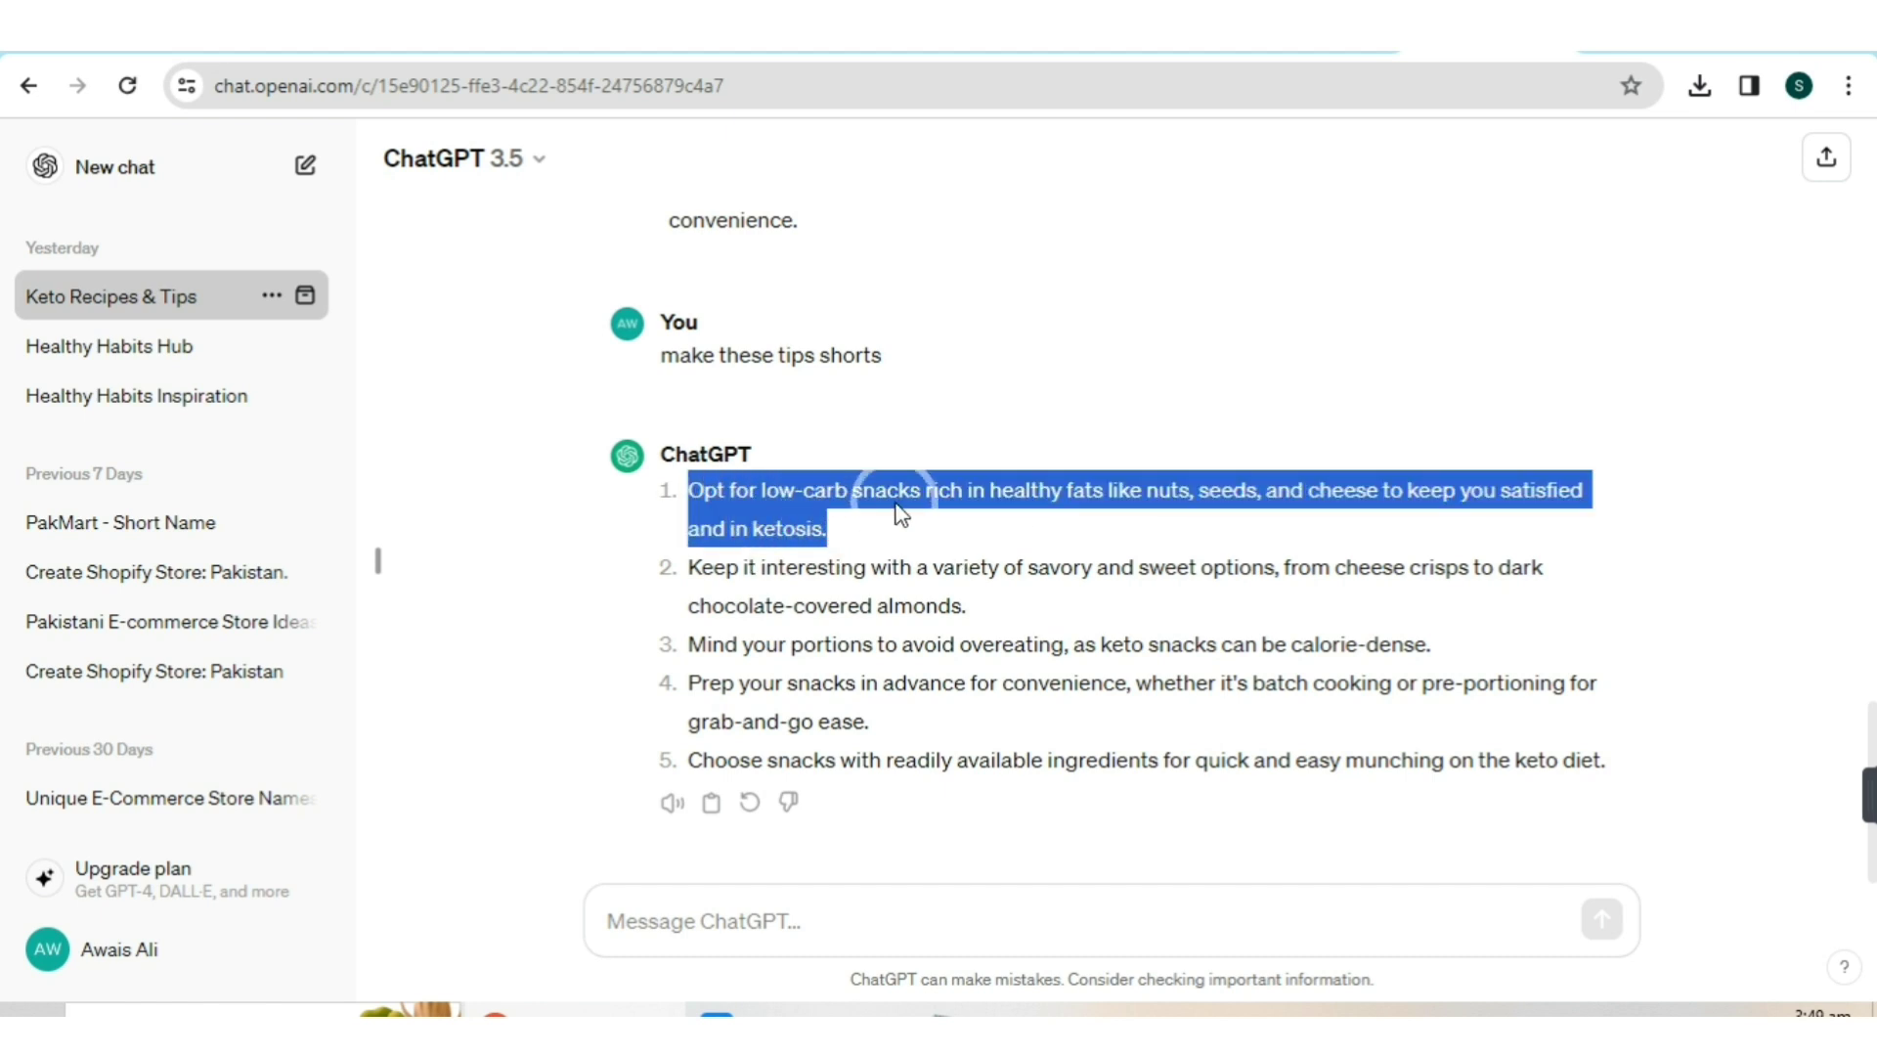
- Return to the Canva pin and add a subheading containing the copied low-carb snacks tip
left_click(829, 54)
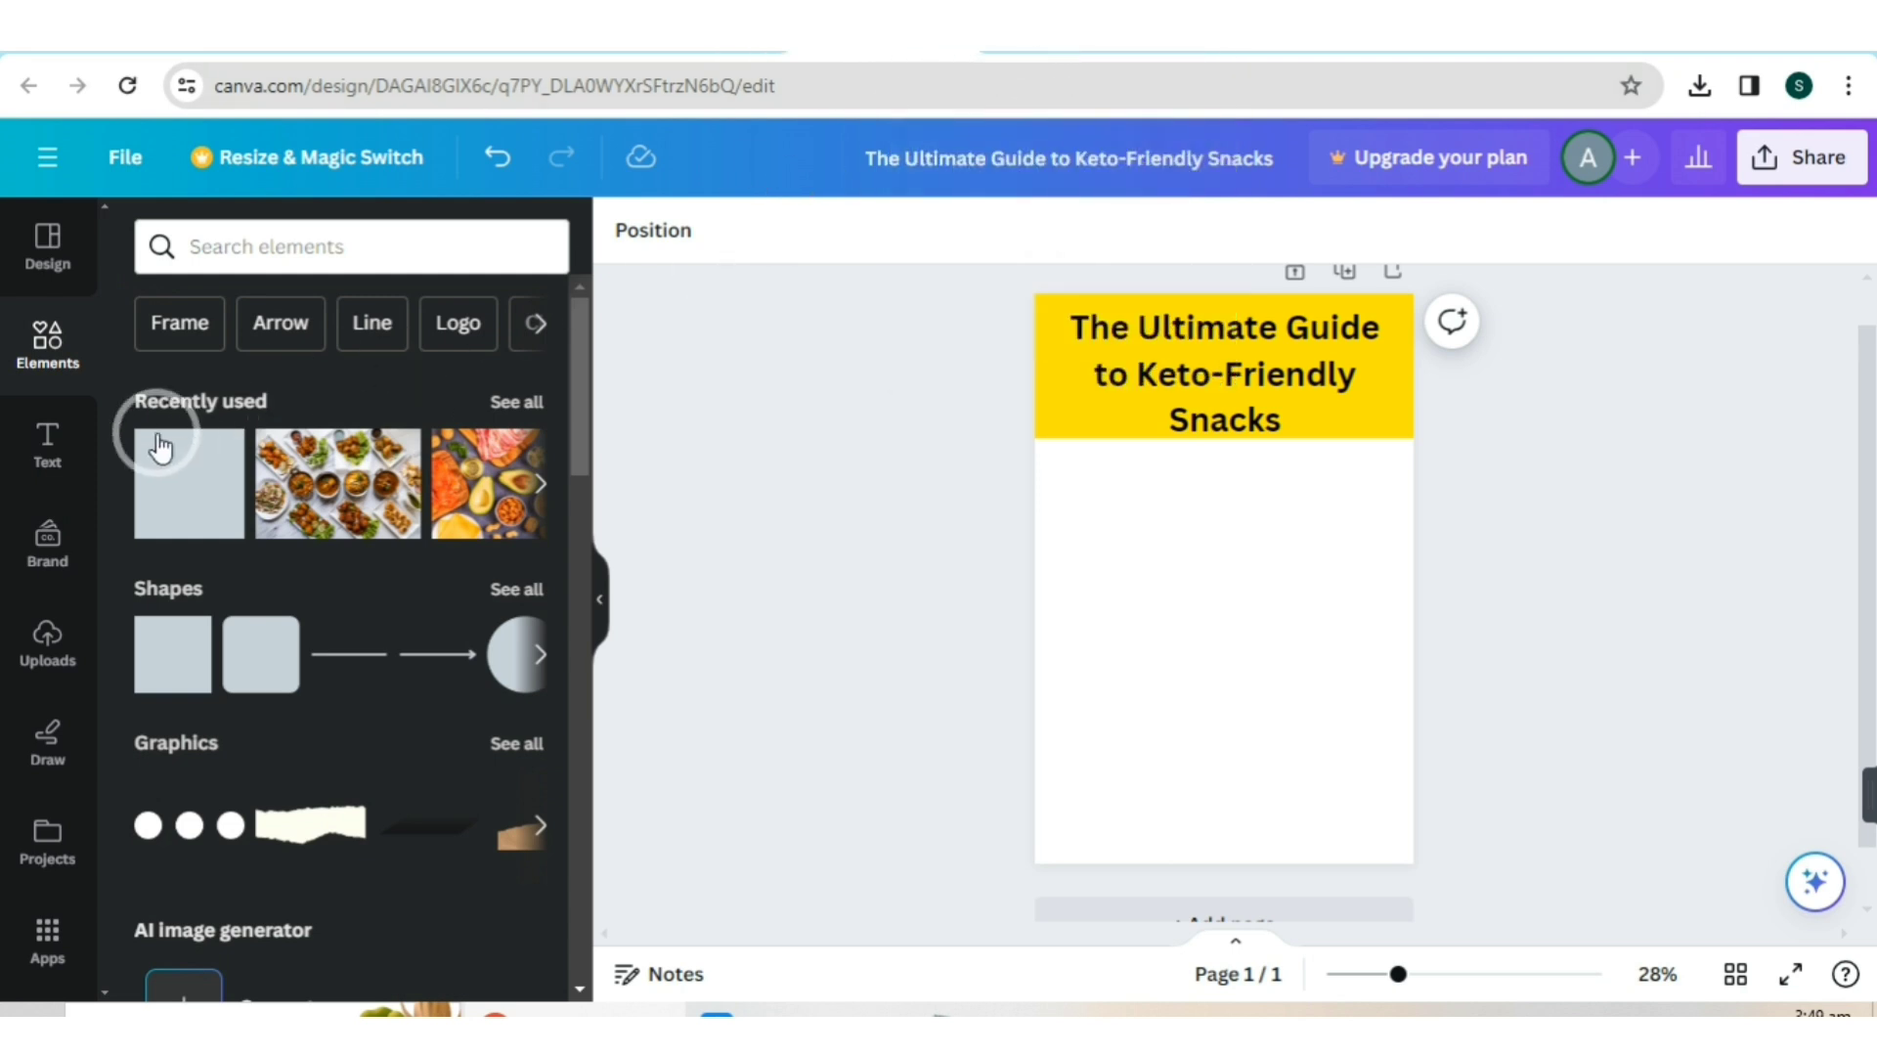
left_click(56, 445)
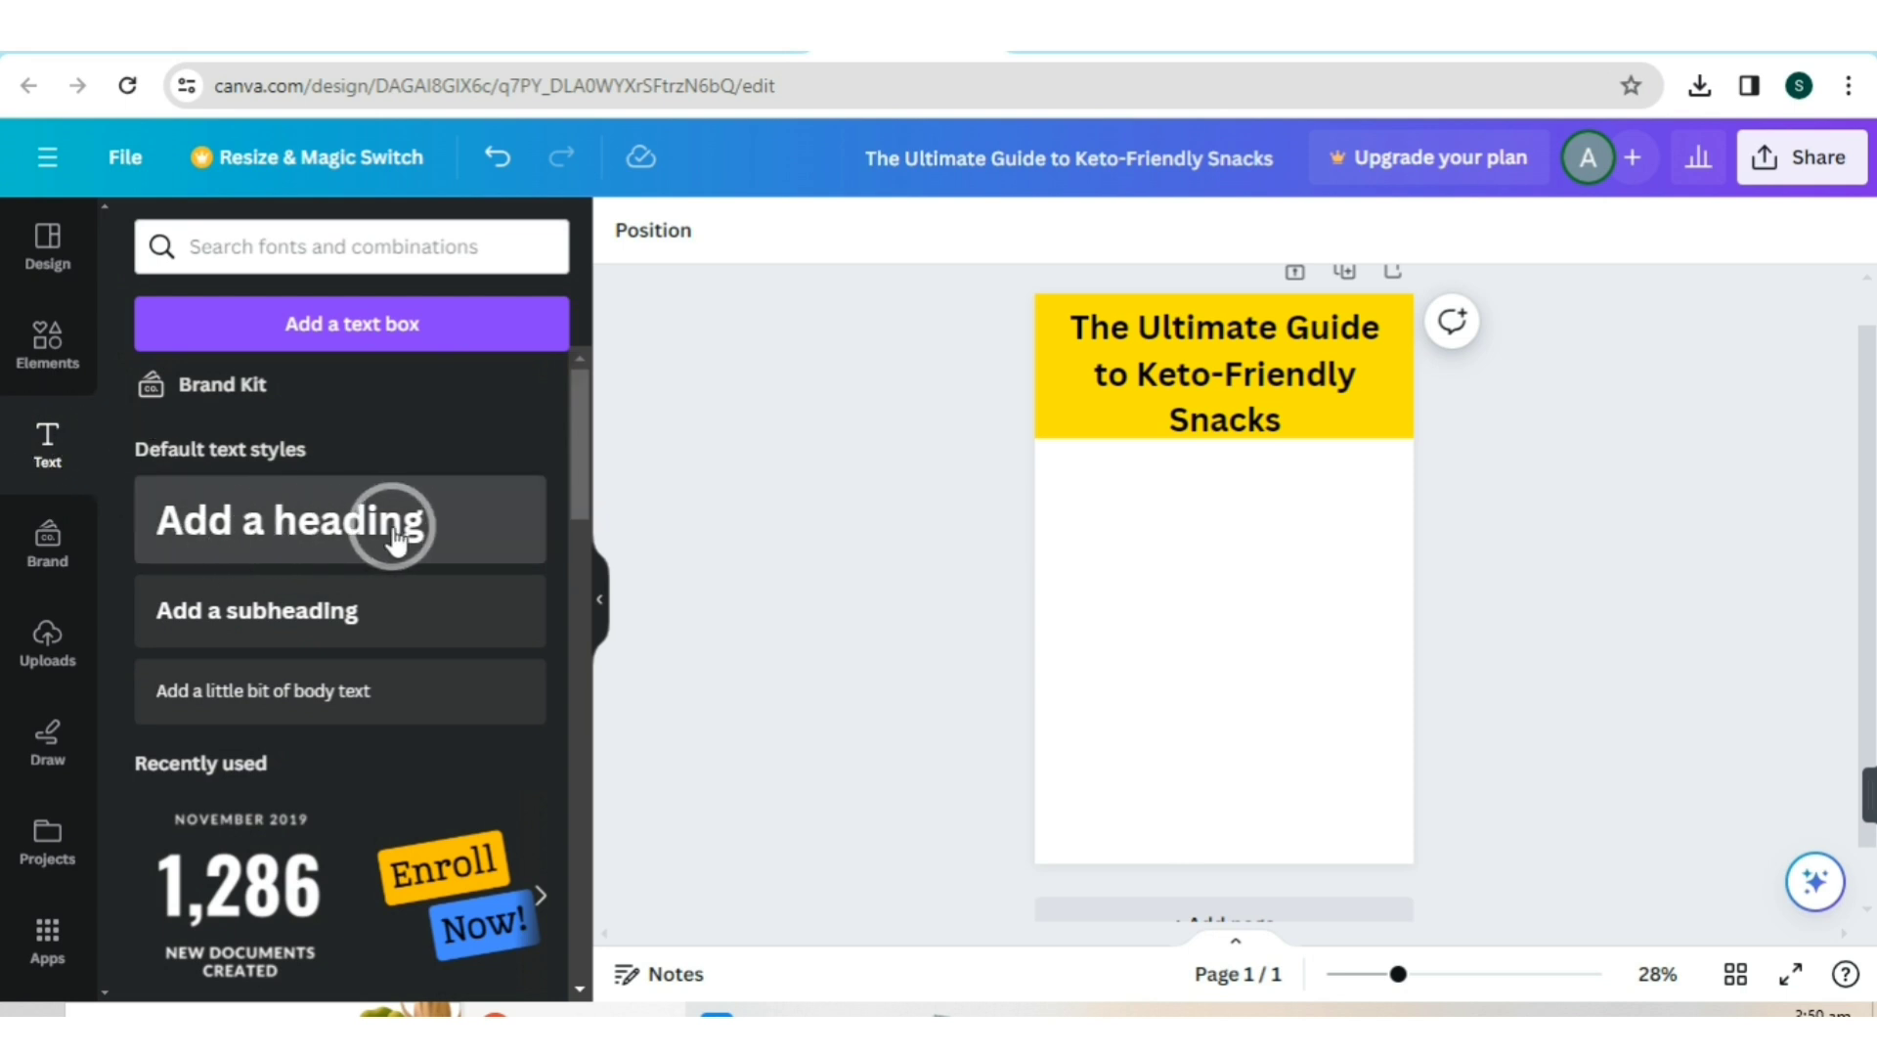
left_click(279, 614)
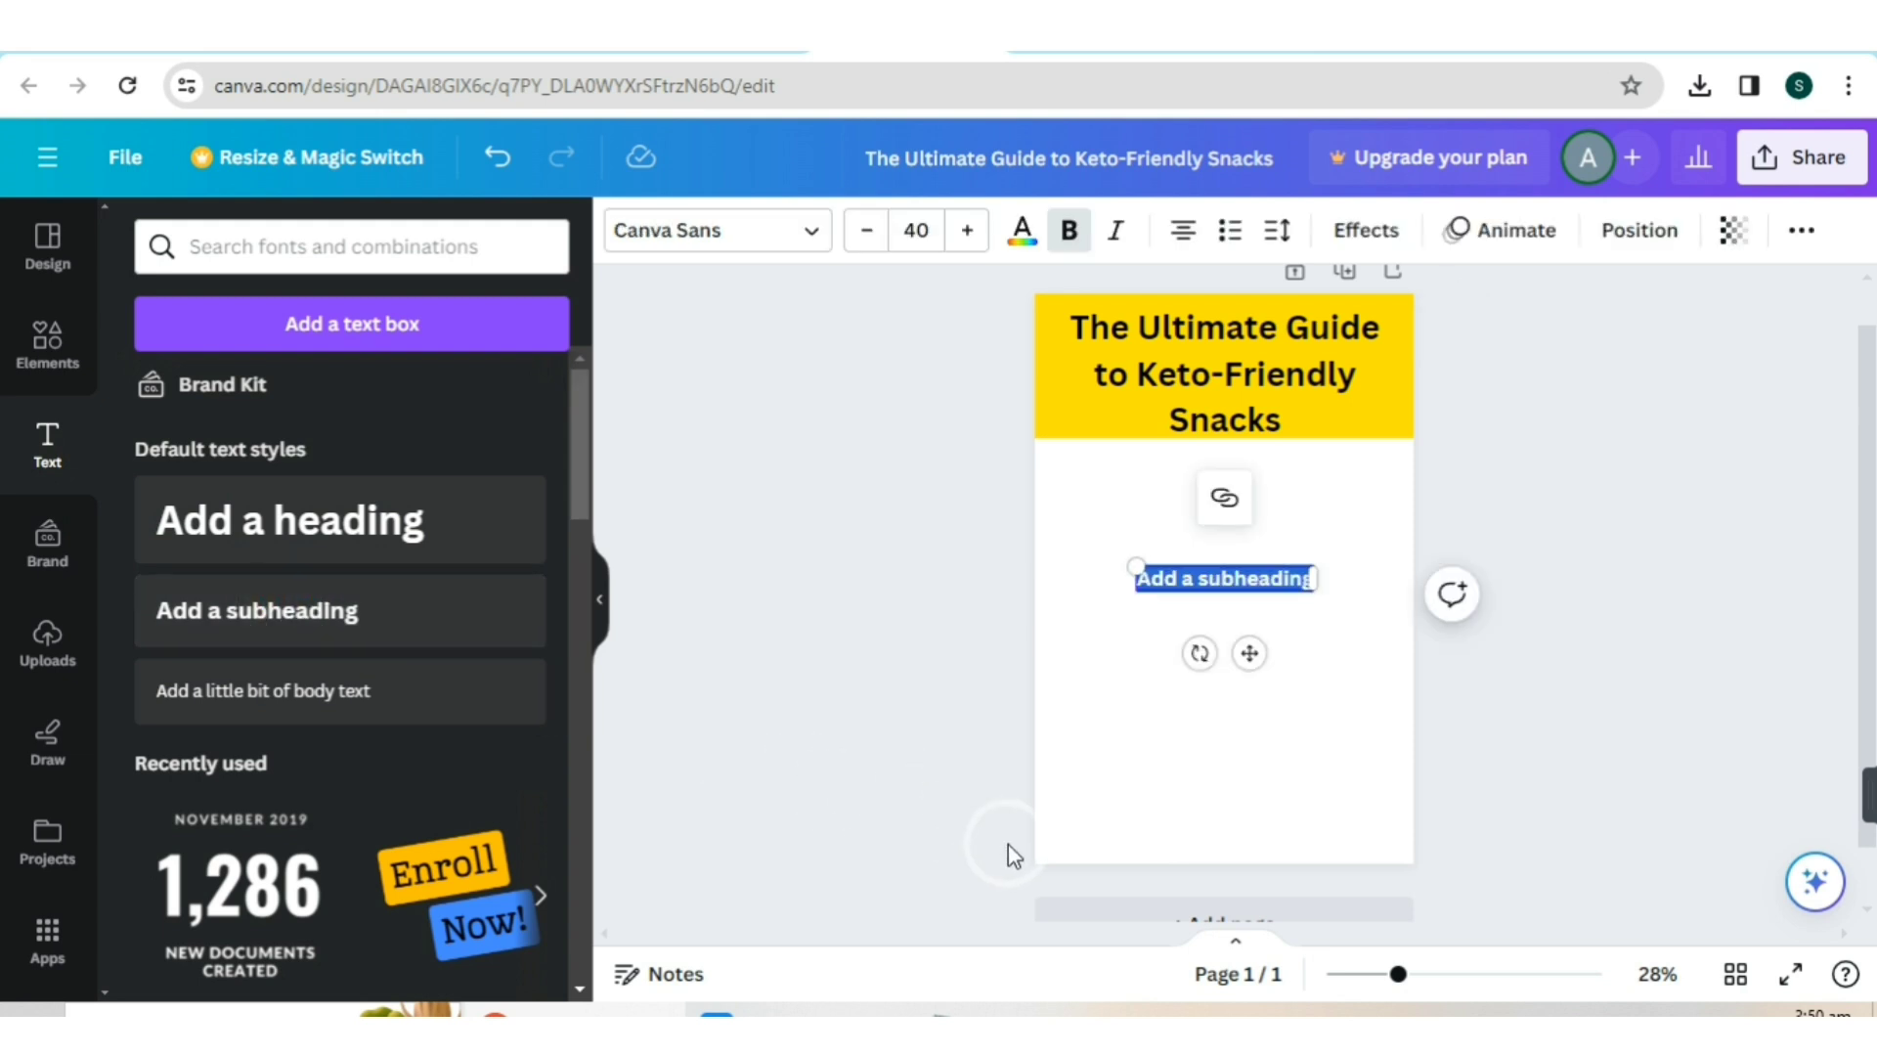
key("ctrl+v")
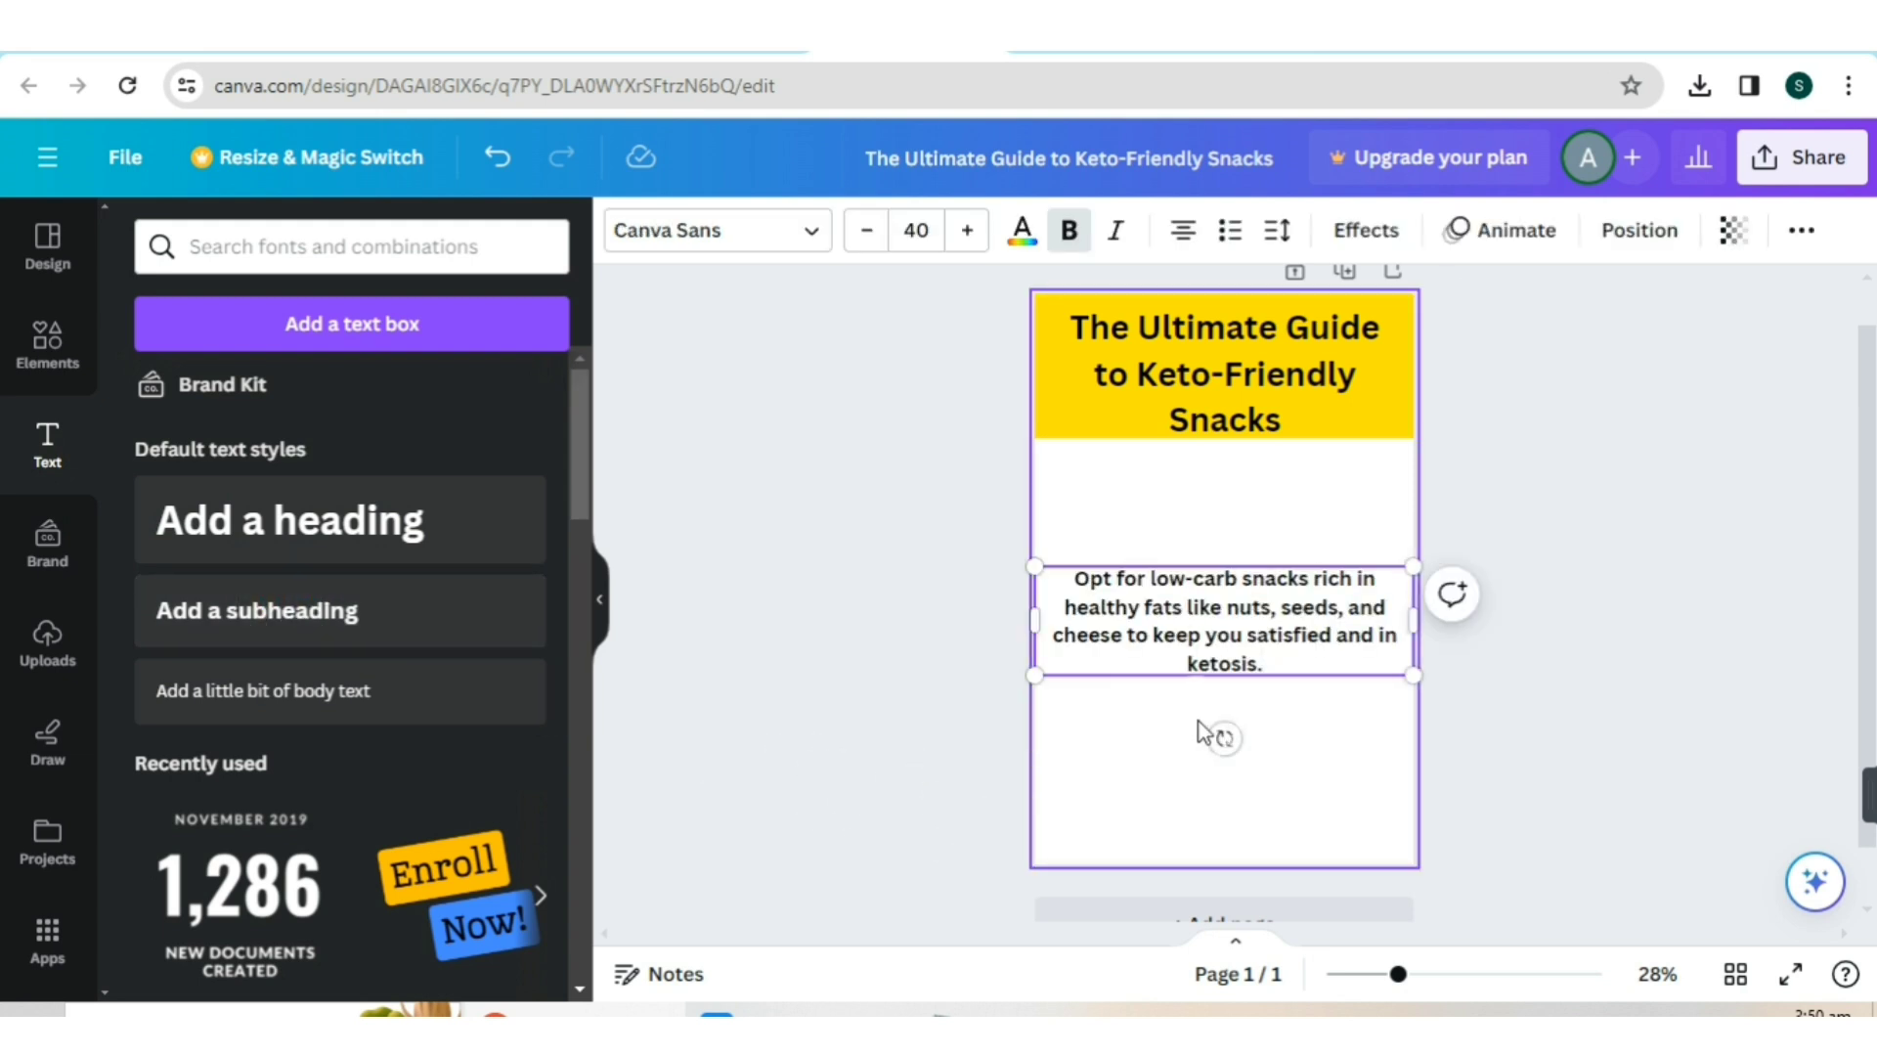
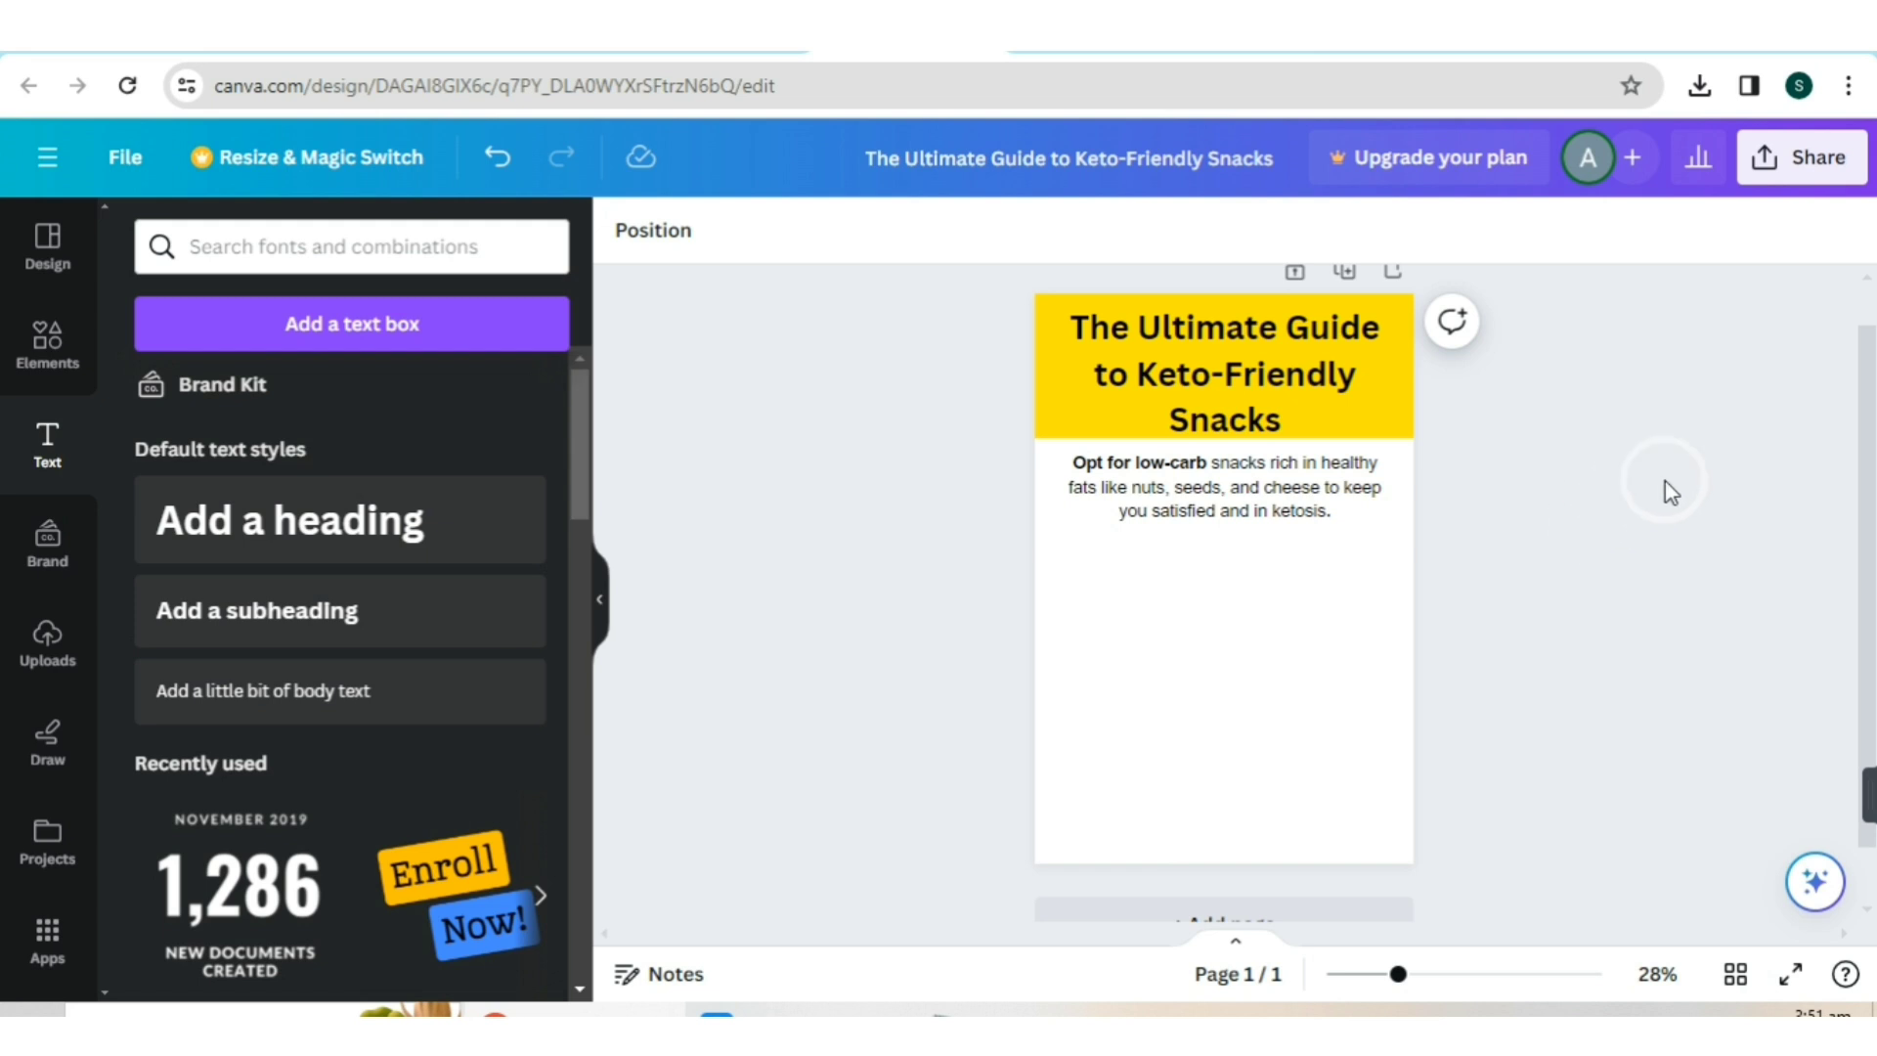
left_click(1101, 433)
left_click(1105, 459)
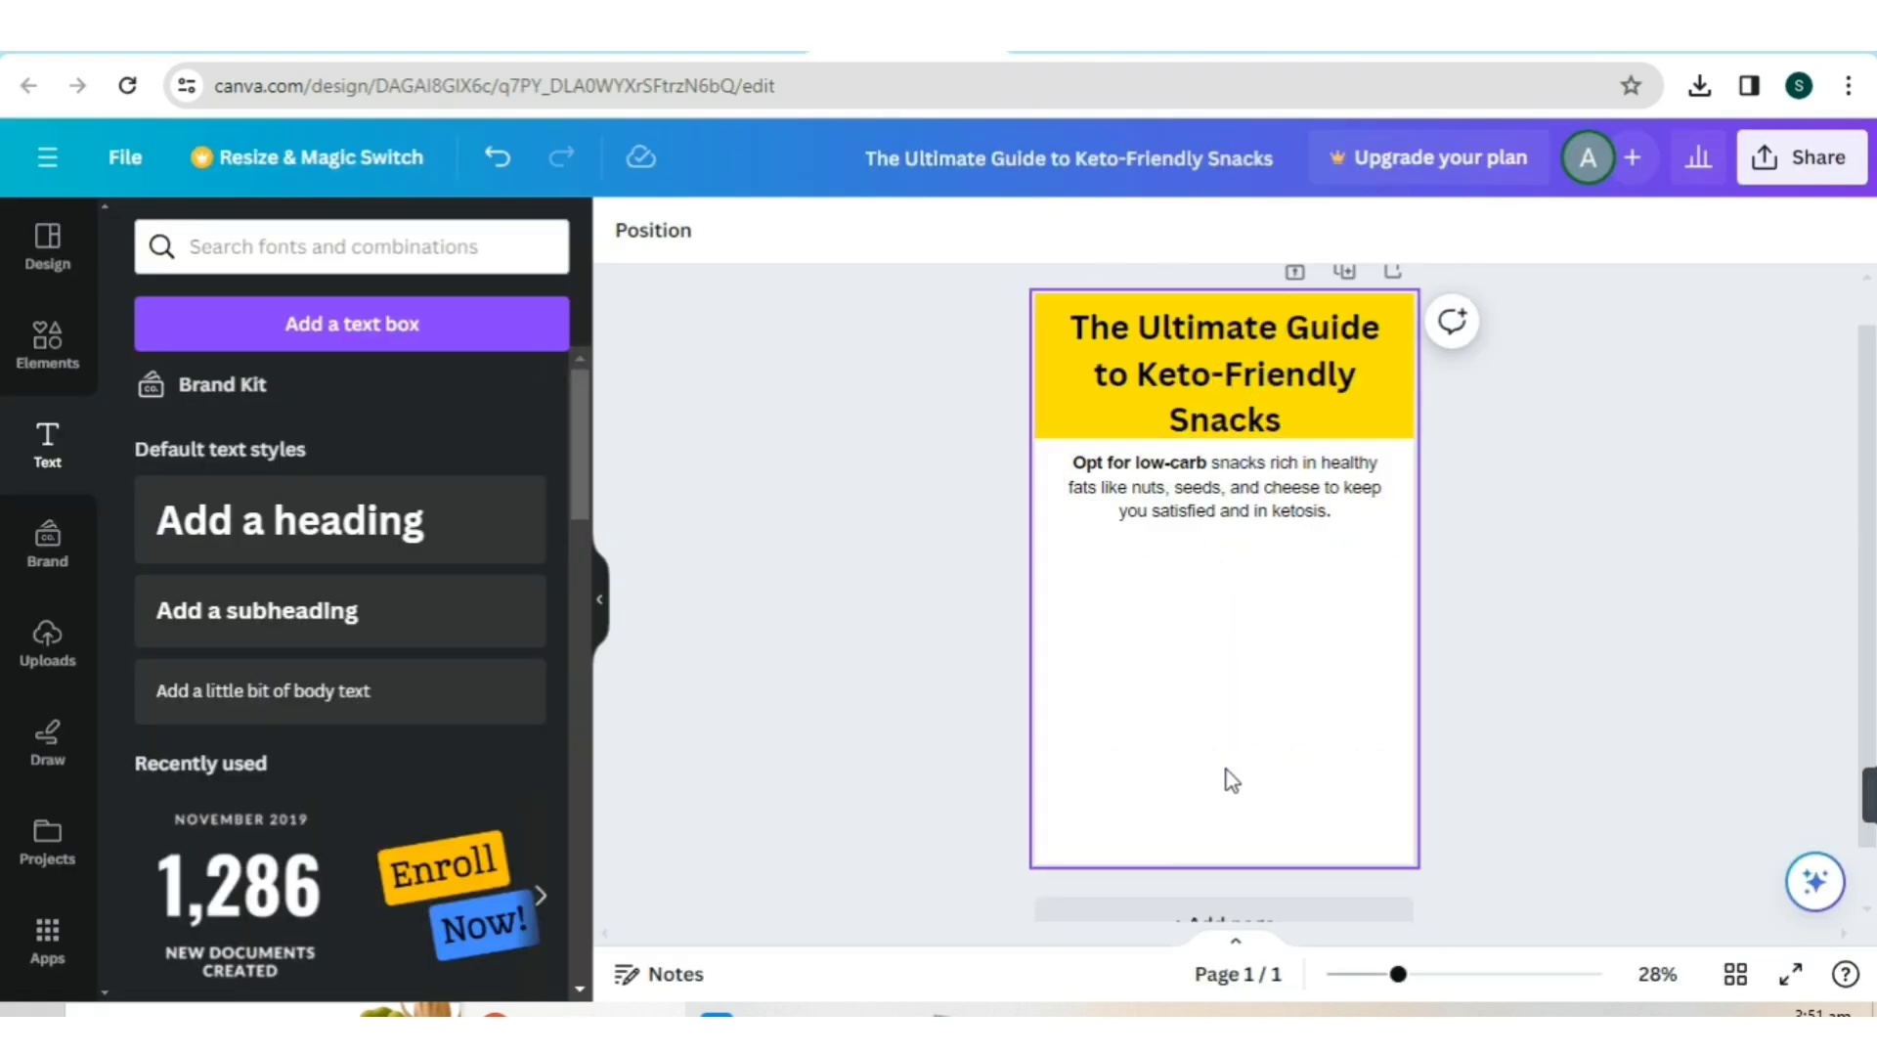
left_click(1471, 156)
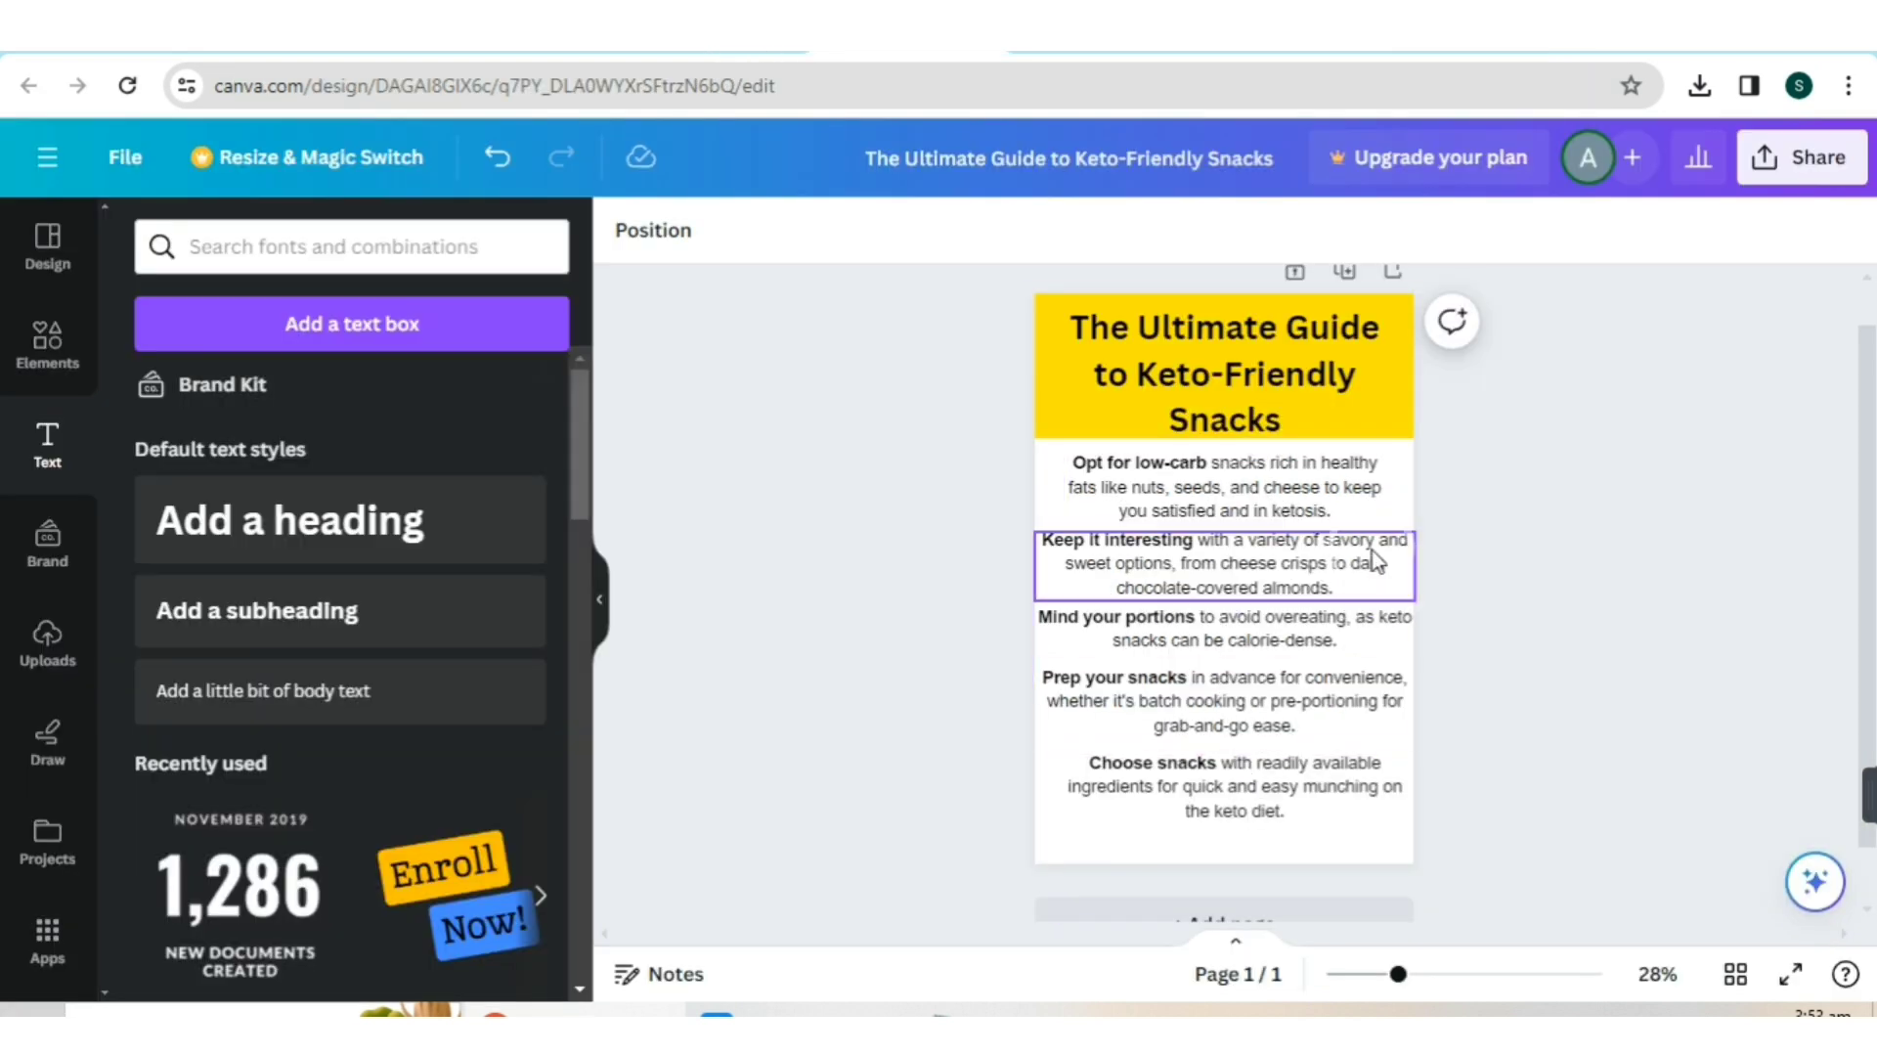
left_click(1478, 628)
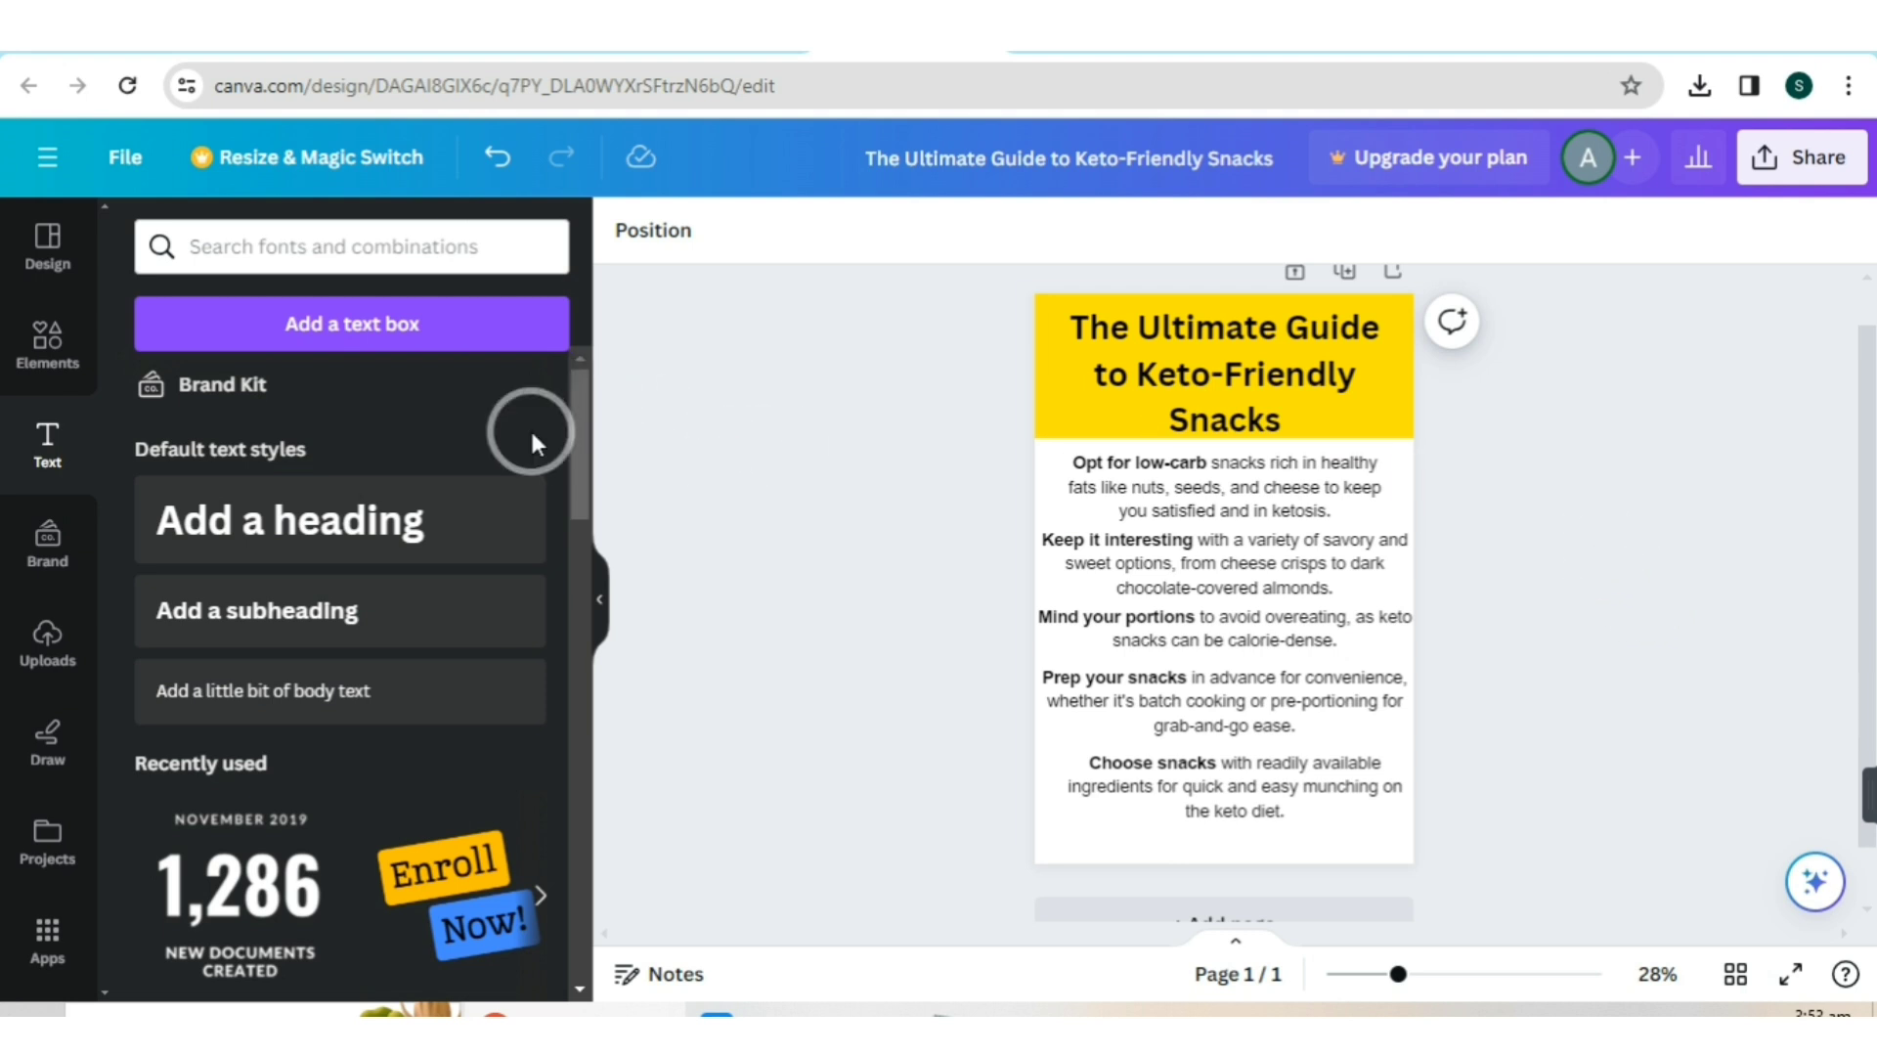
- Search the design elements for "foods" and show all the matching photos
left_click(51, 349)
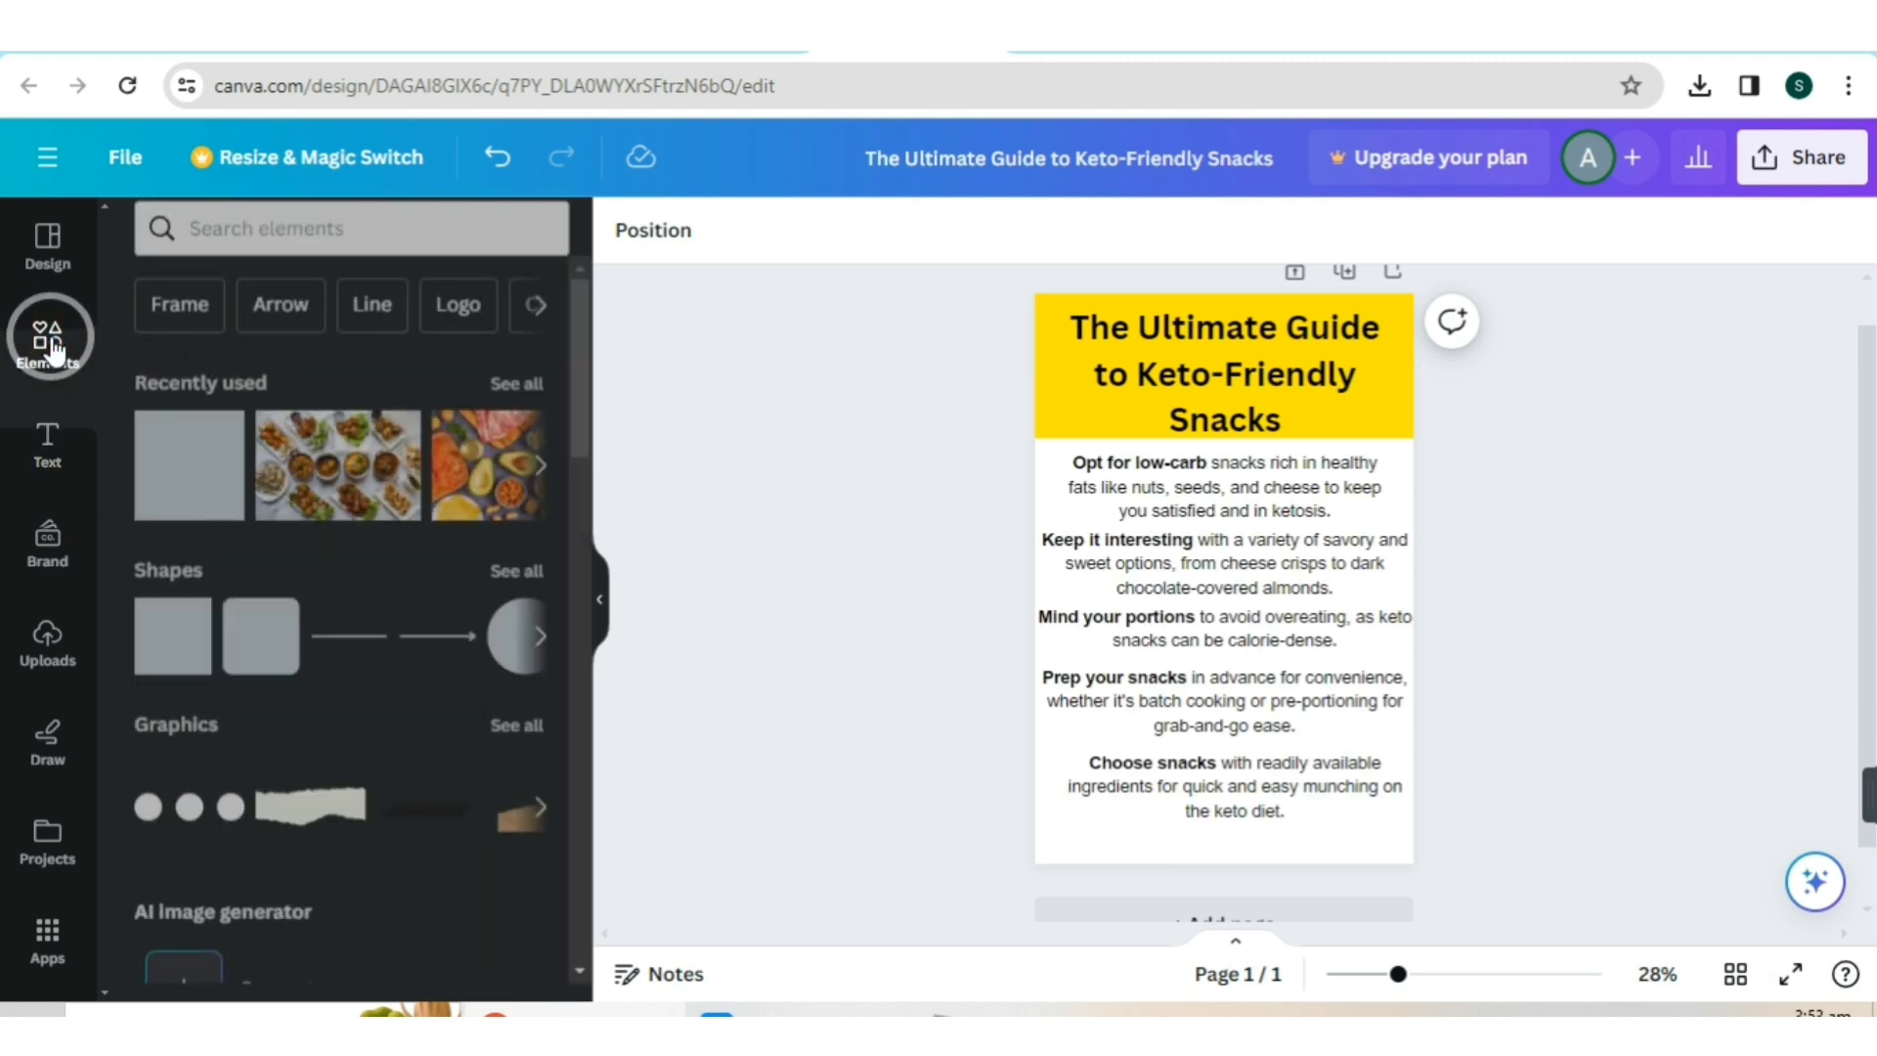
left_click(238, 246)
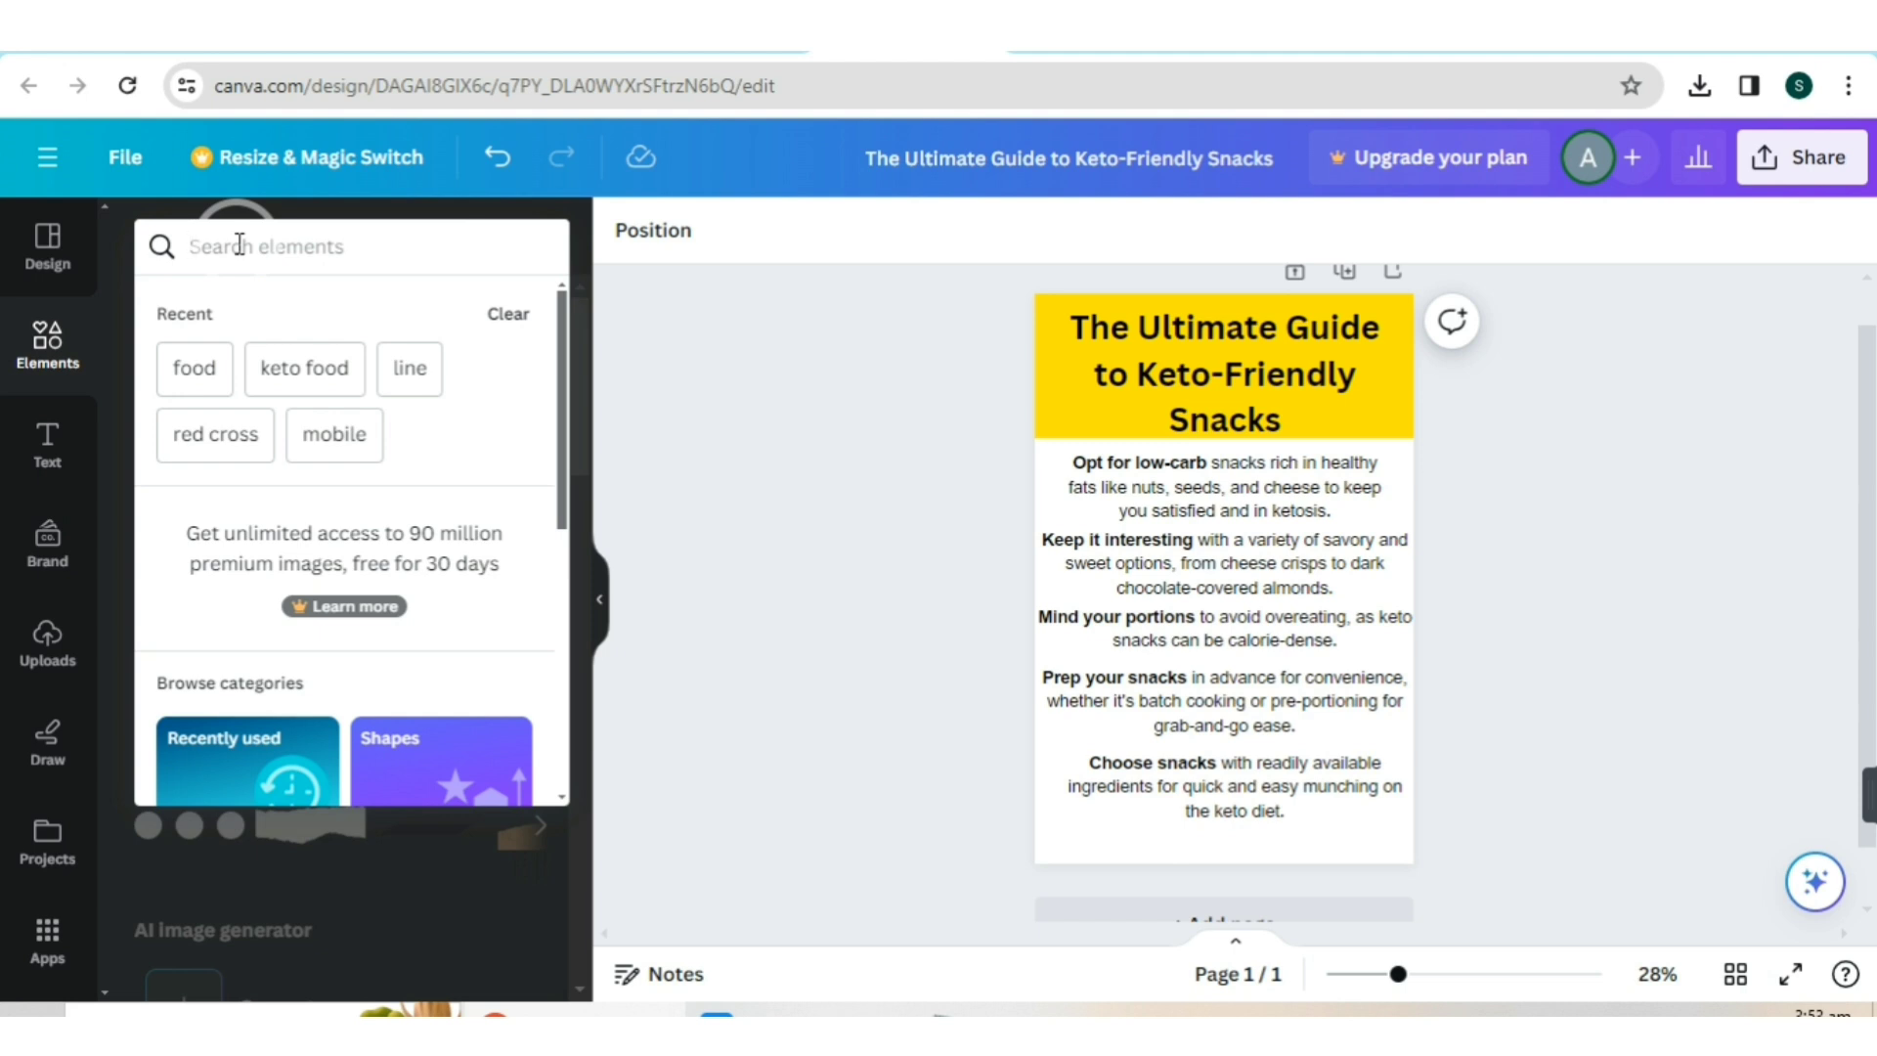
type("foods")
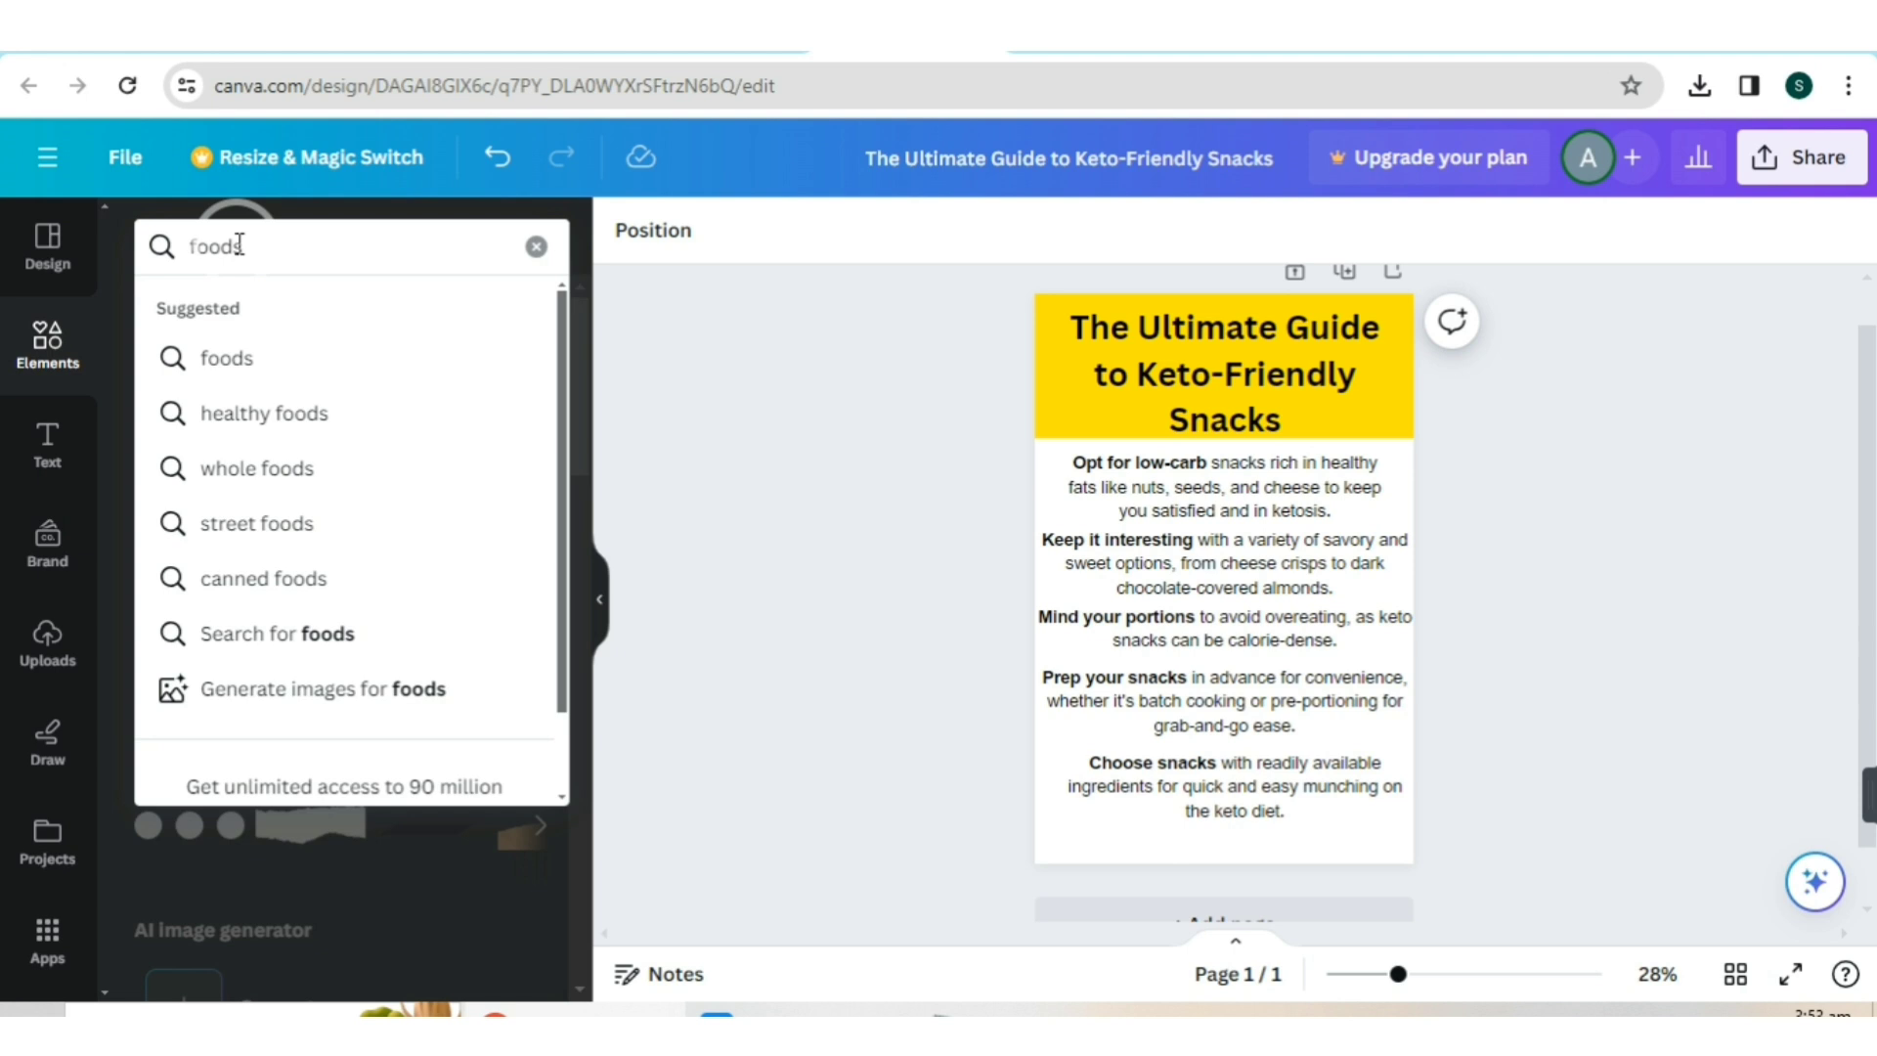
key("Return")
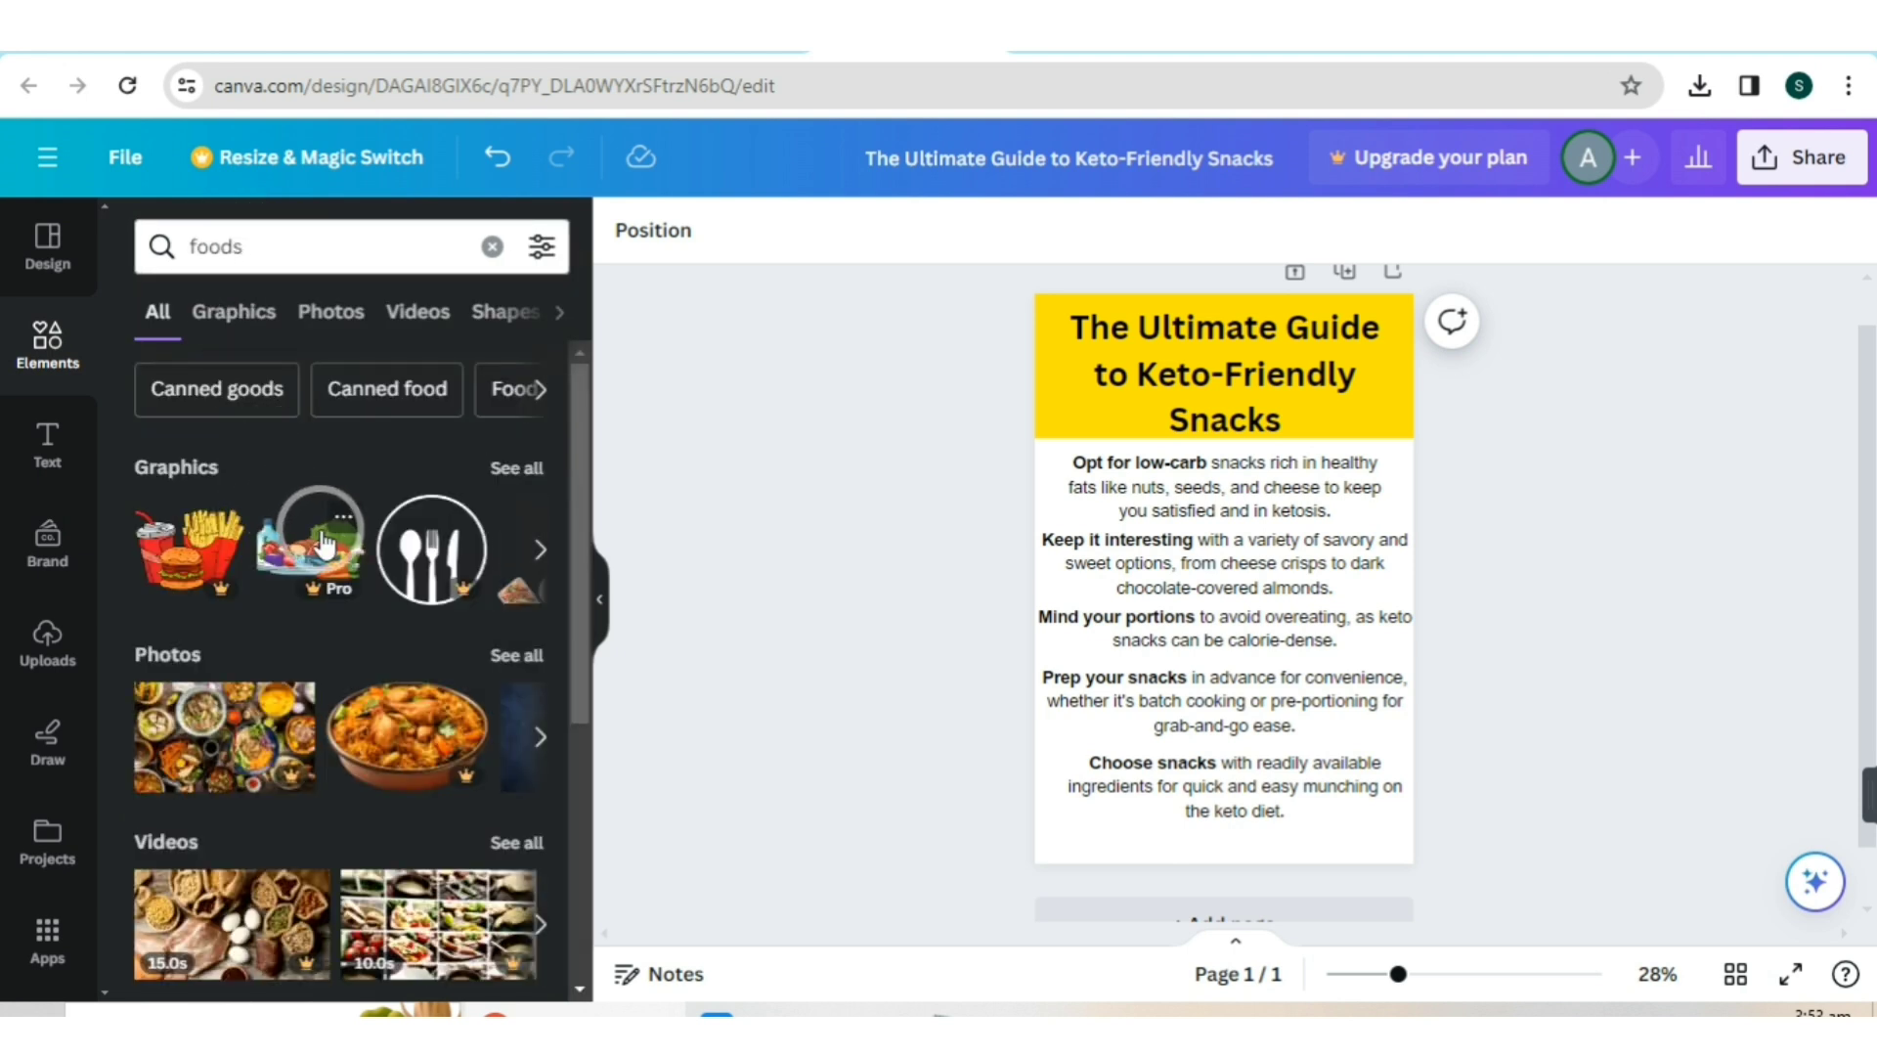
scroll(323, 536, "down", 3)
scroll(350, 520, "down", 2)
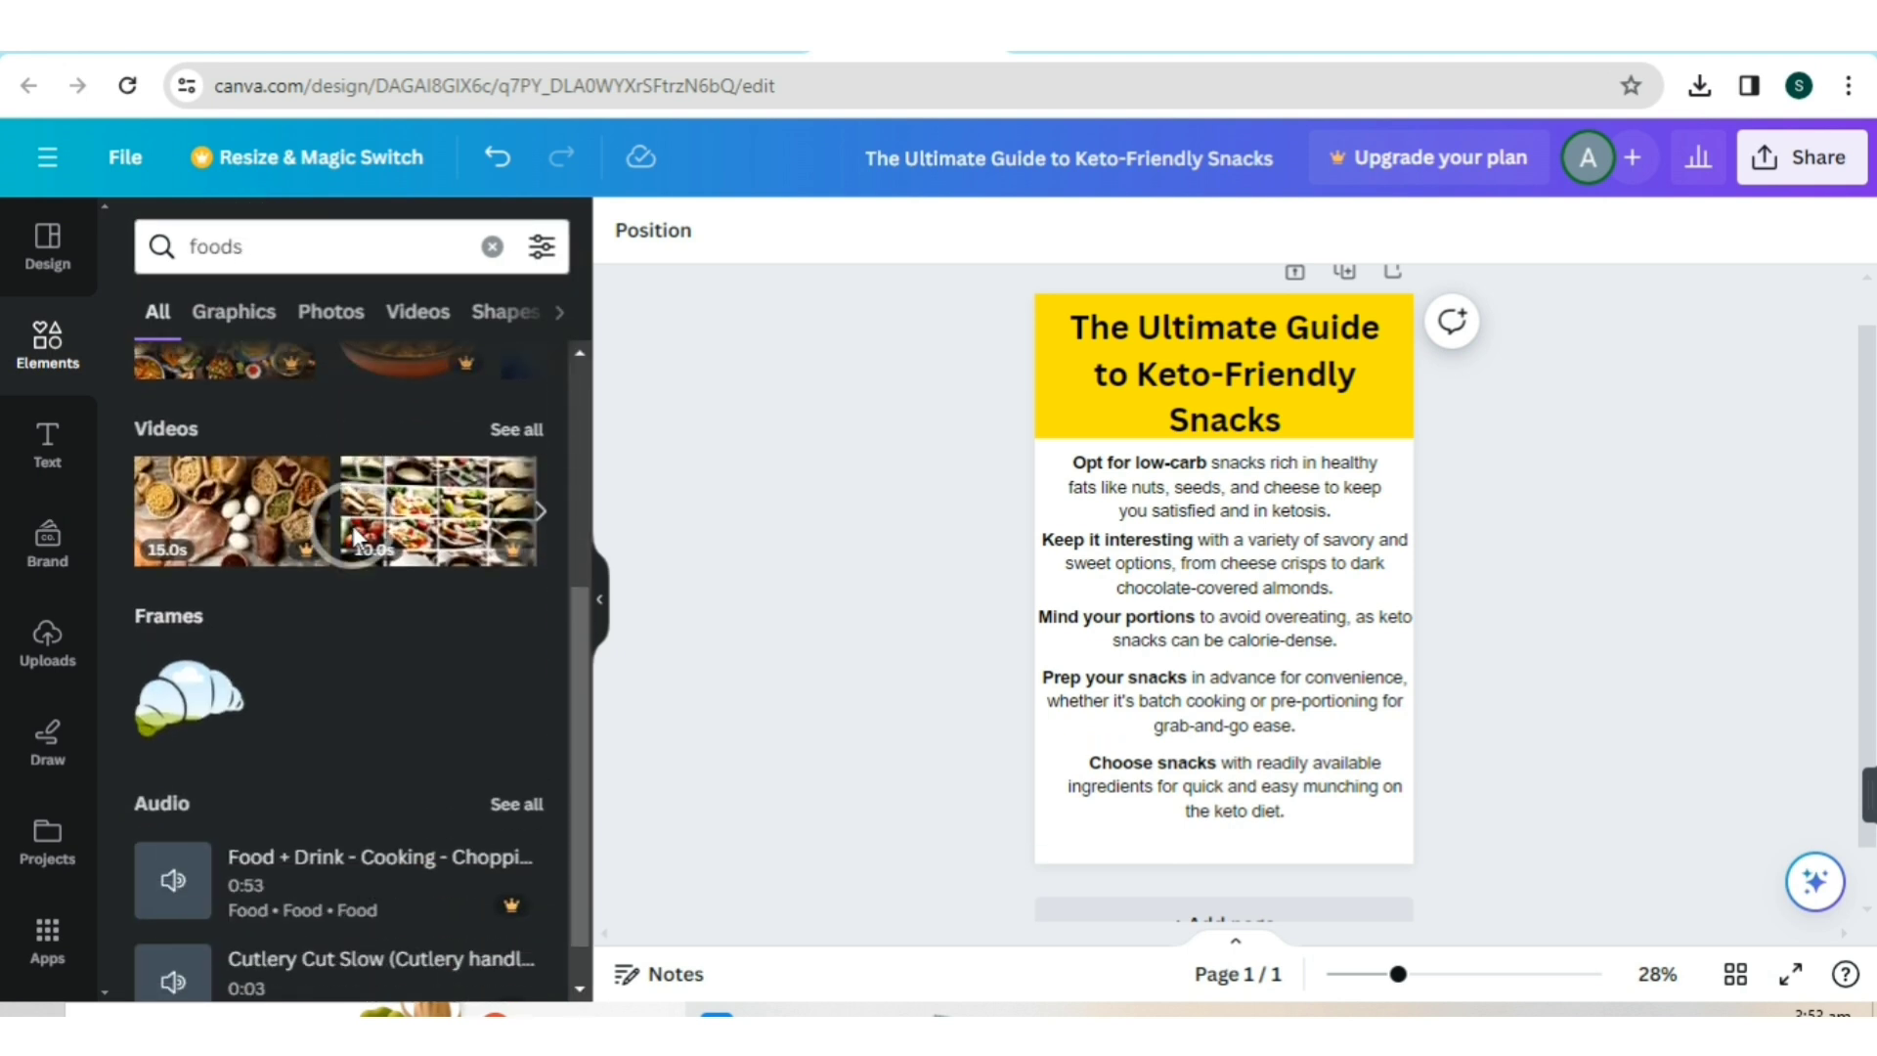
scroll(352, 513, "up", 4)
scroll(355, 506, "up", 1)
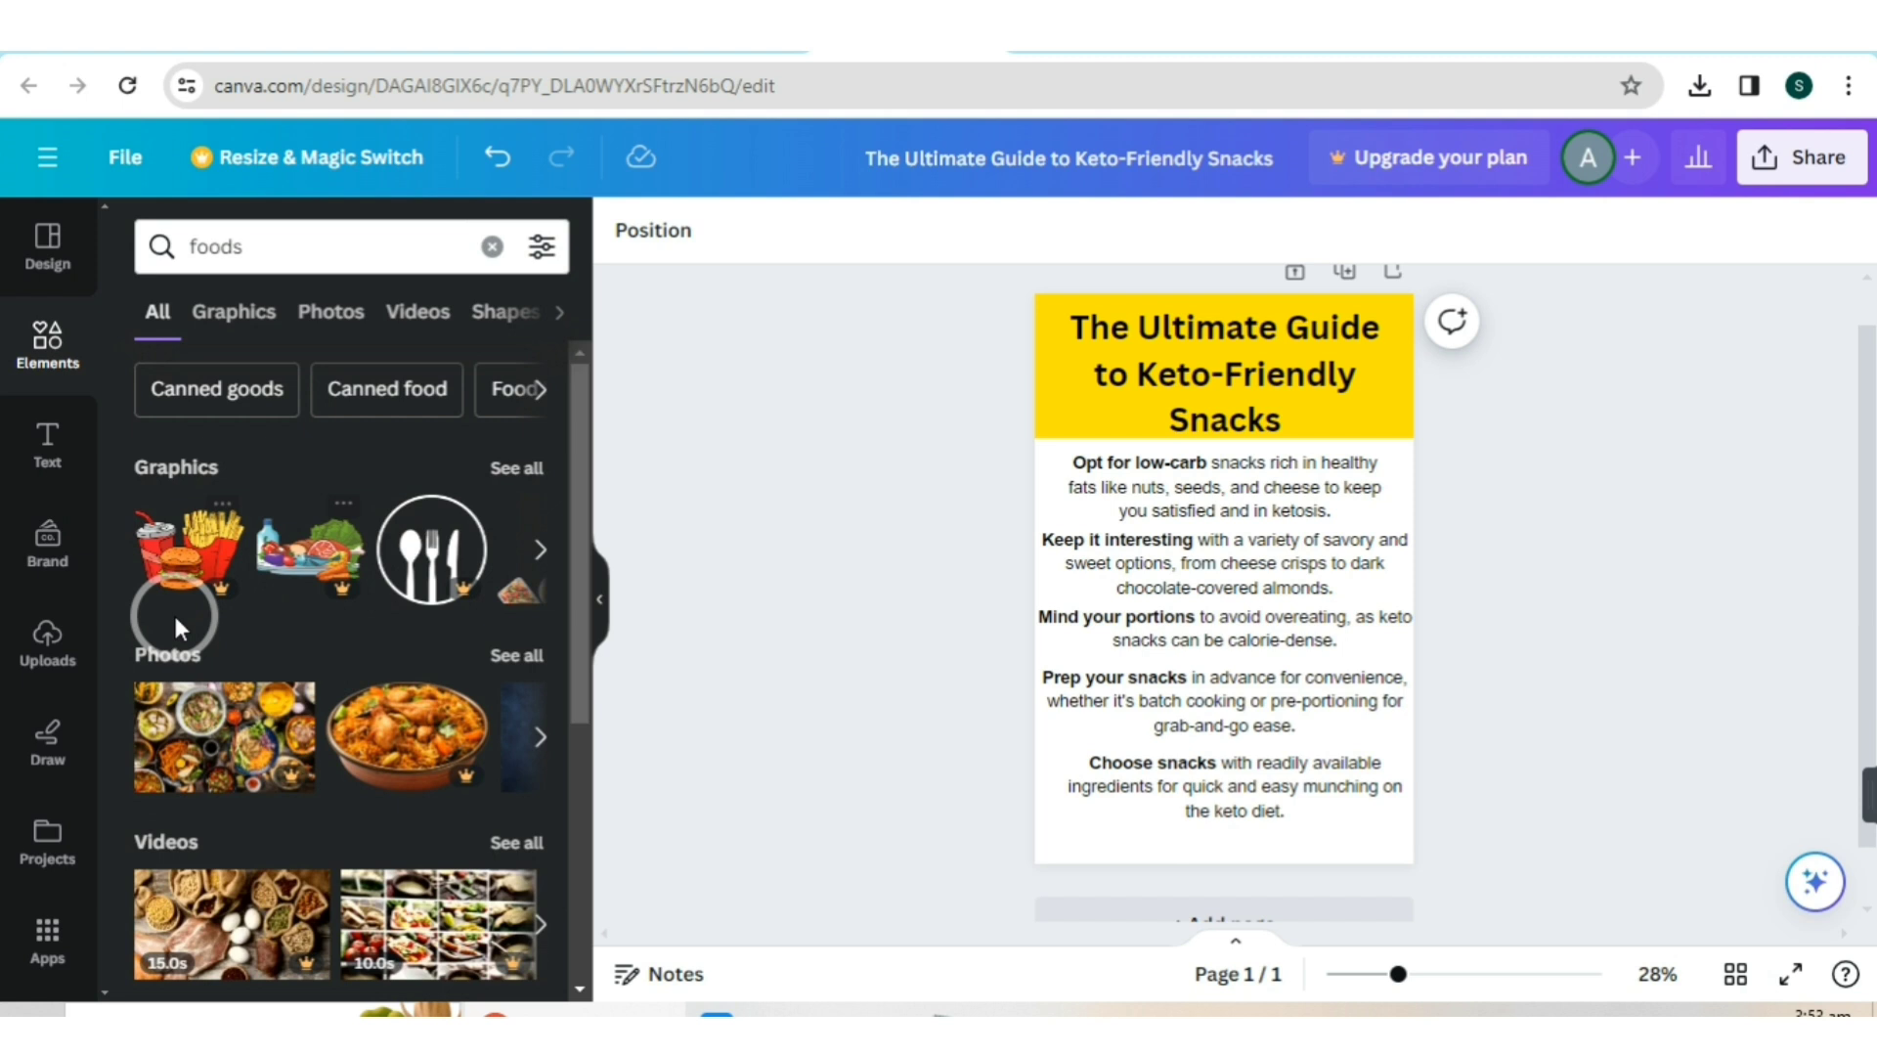
left_click(532, 659)
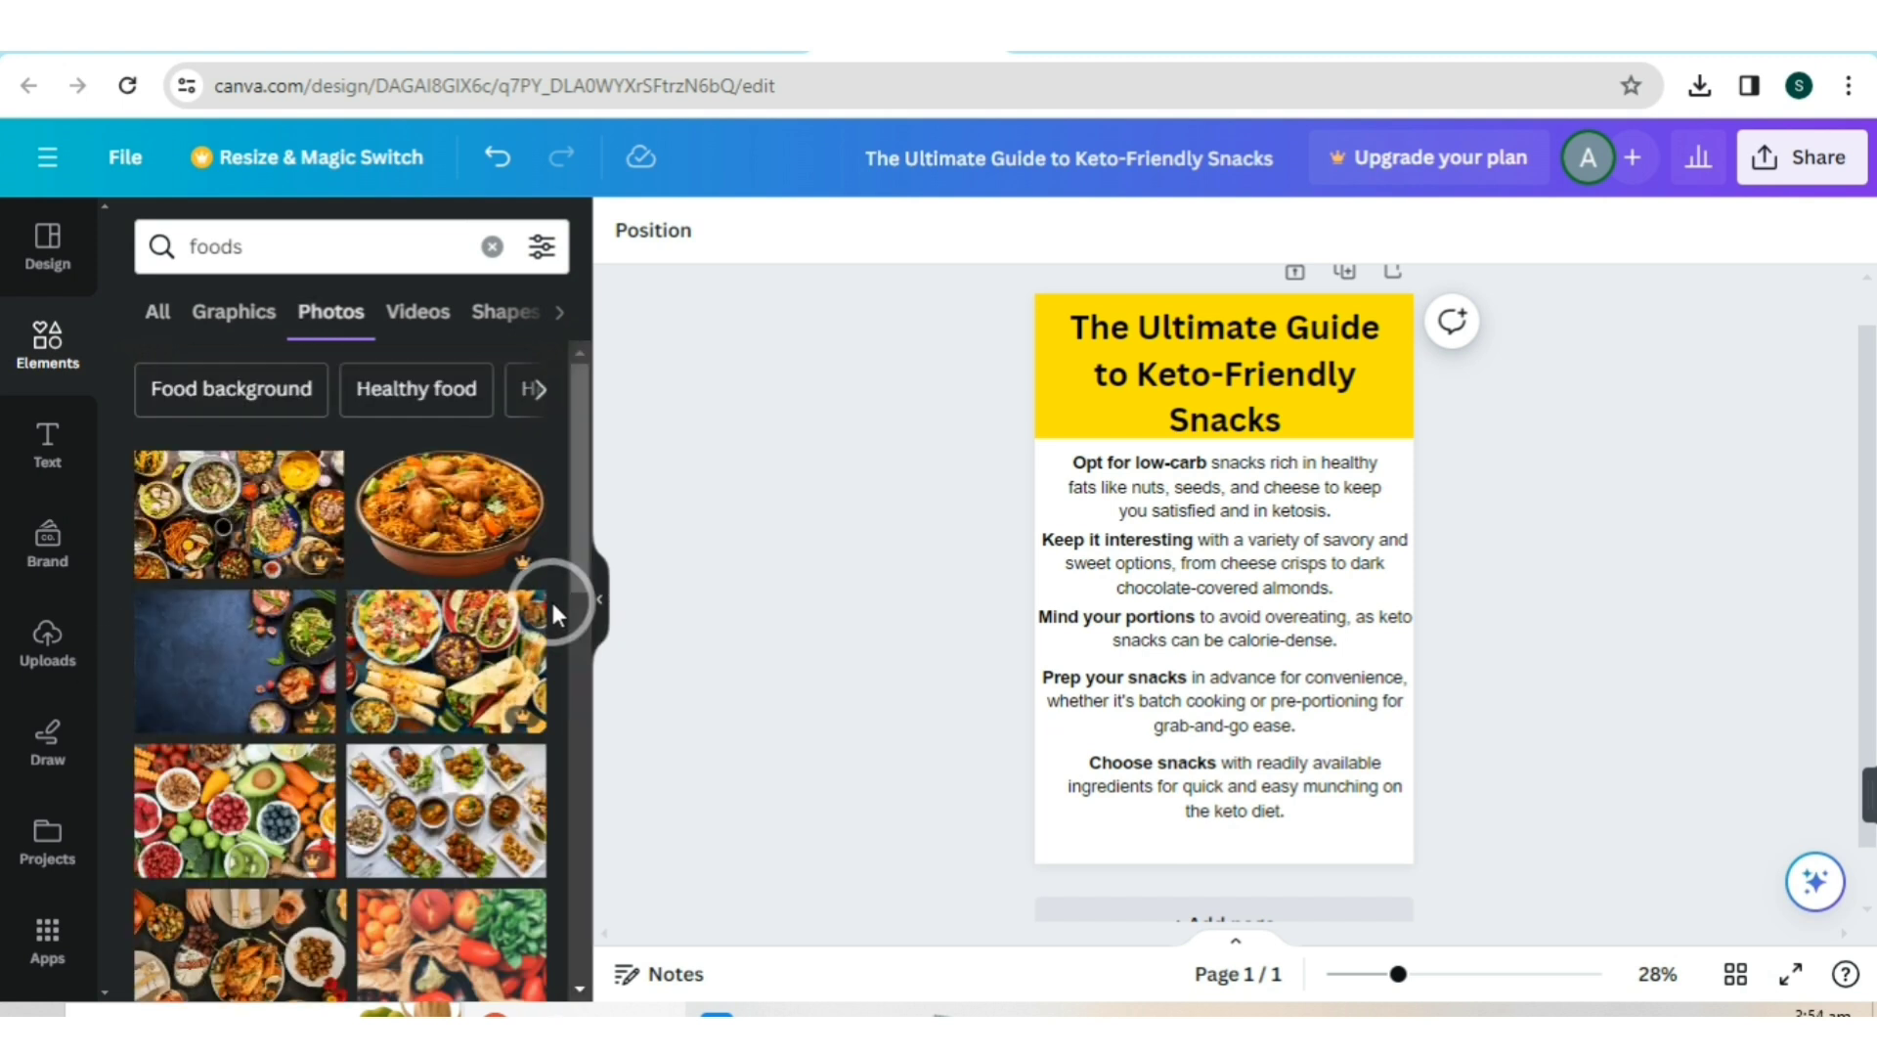
- Narrow the photos to "Healthy food", add the bowl photo with avocado and egg, and enlarge it to cover the whole pin
scroll(259, 614, "down", 4)
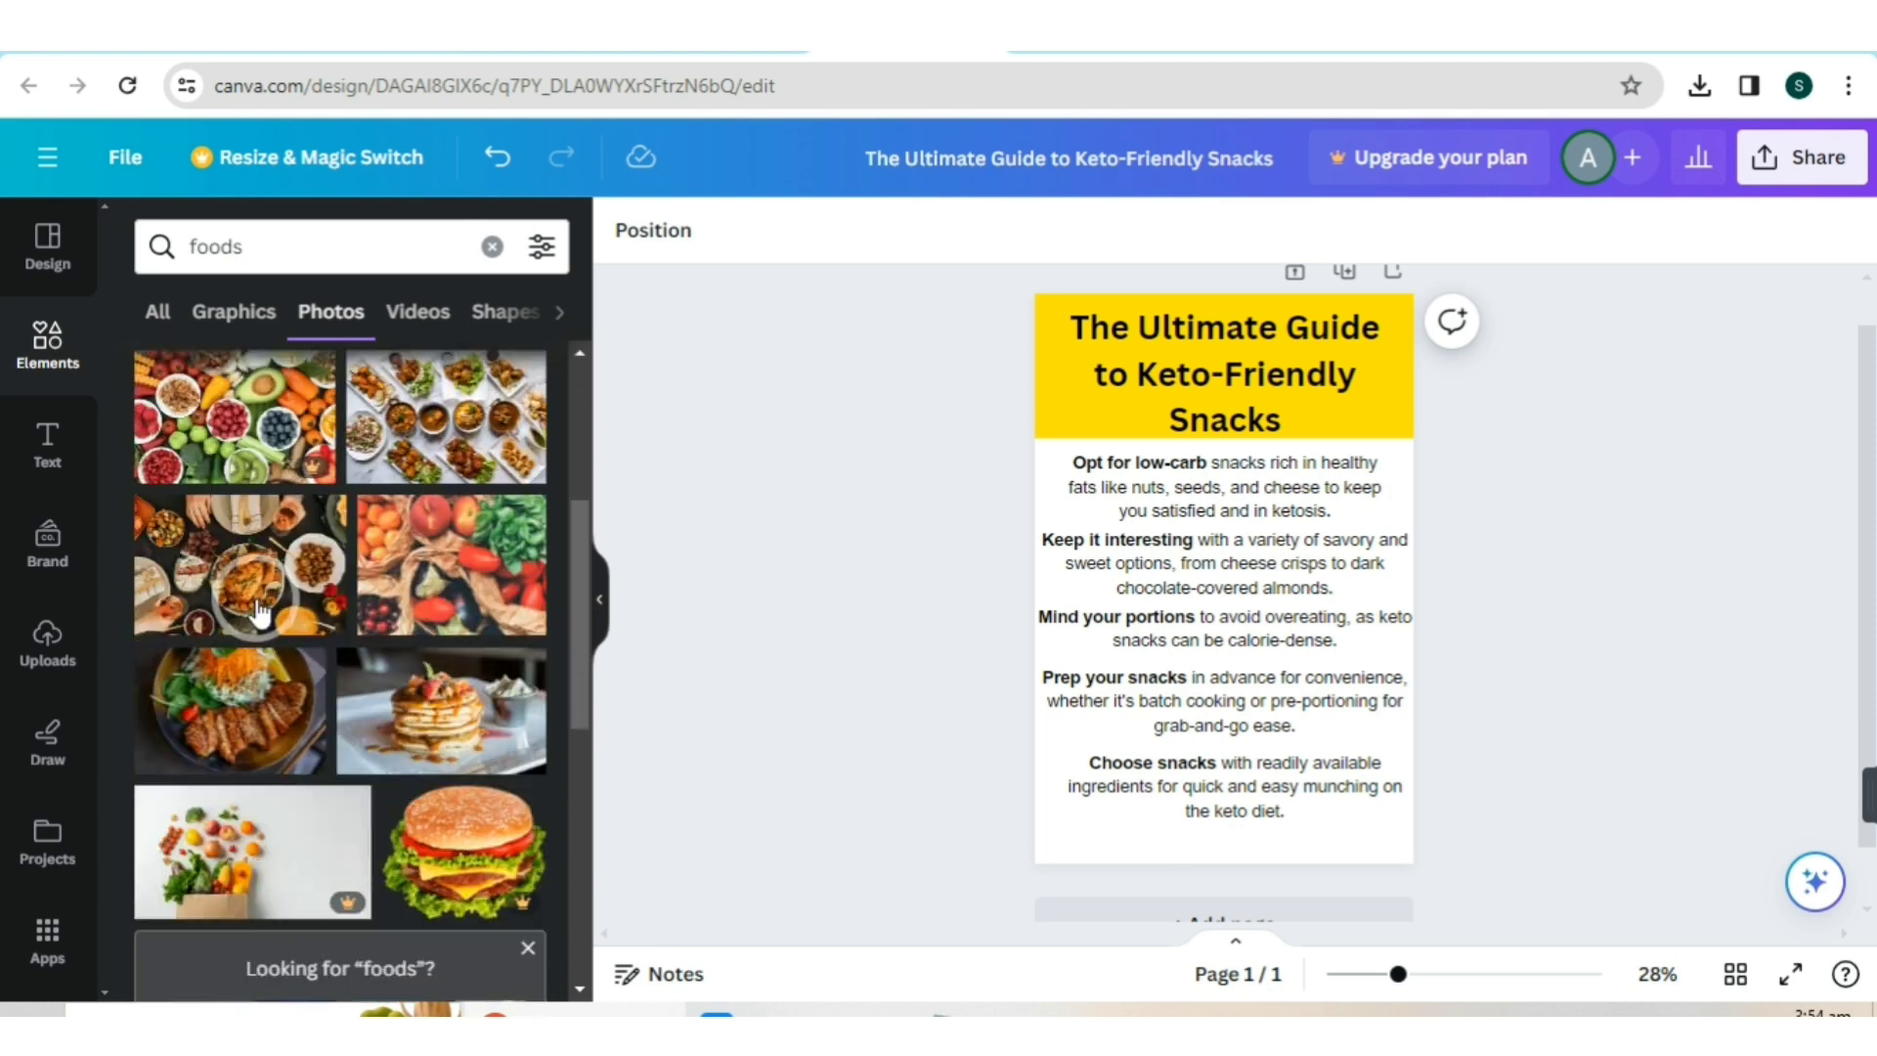
scroll(259, 614, "down", 5)
scroll(343, 508, "up", 10)
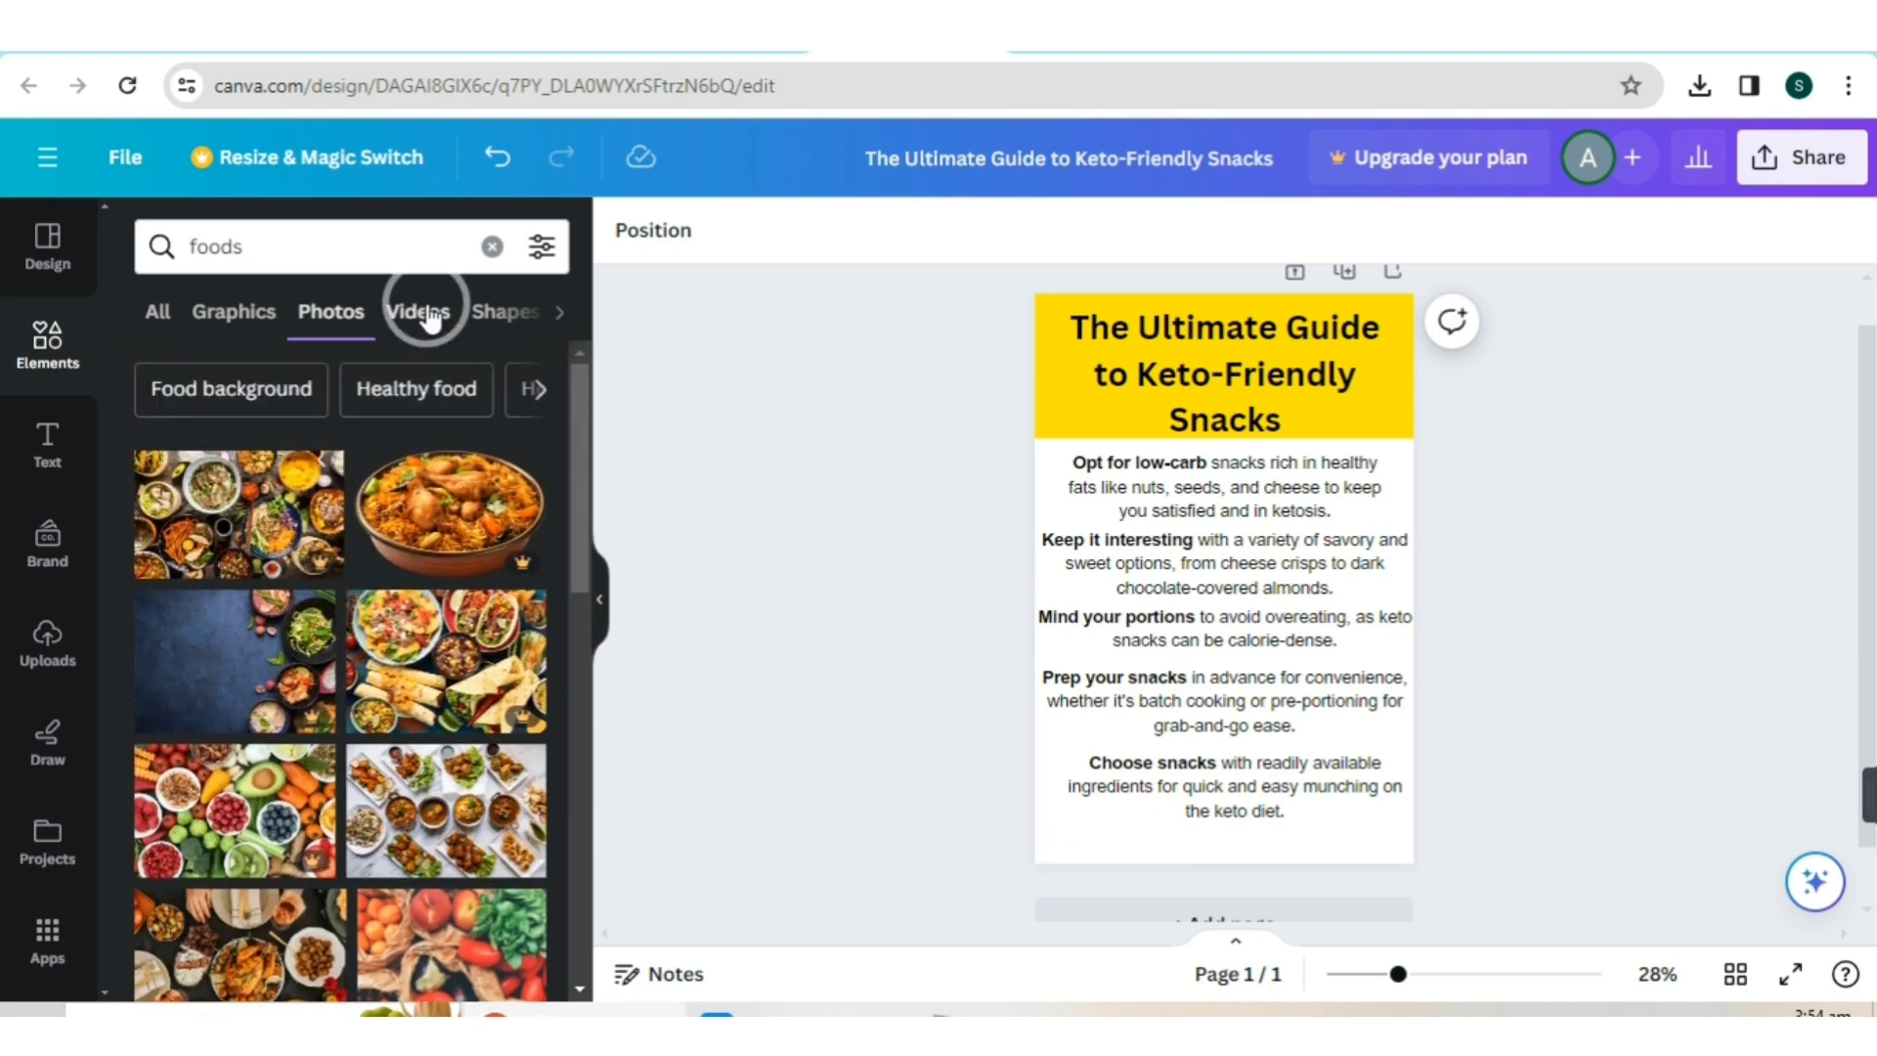
left_click(416, 388)
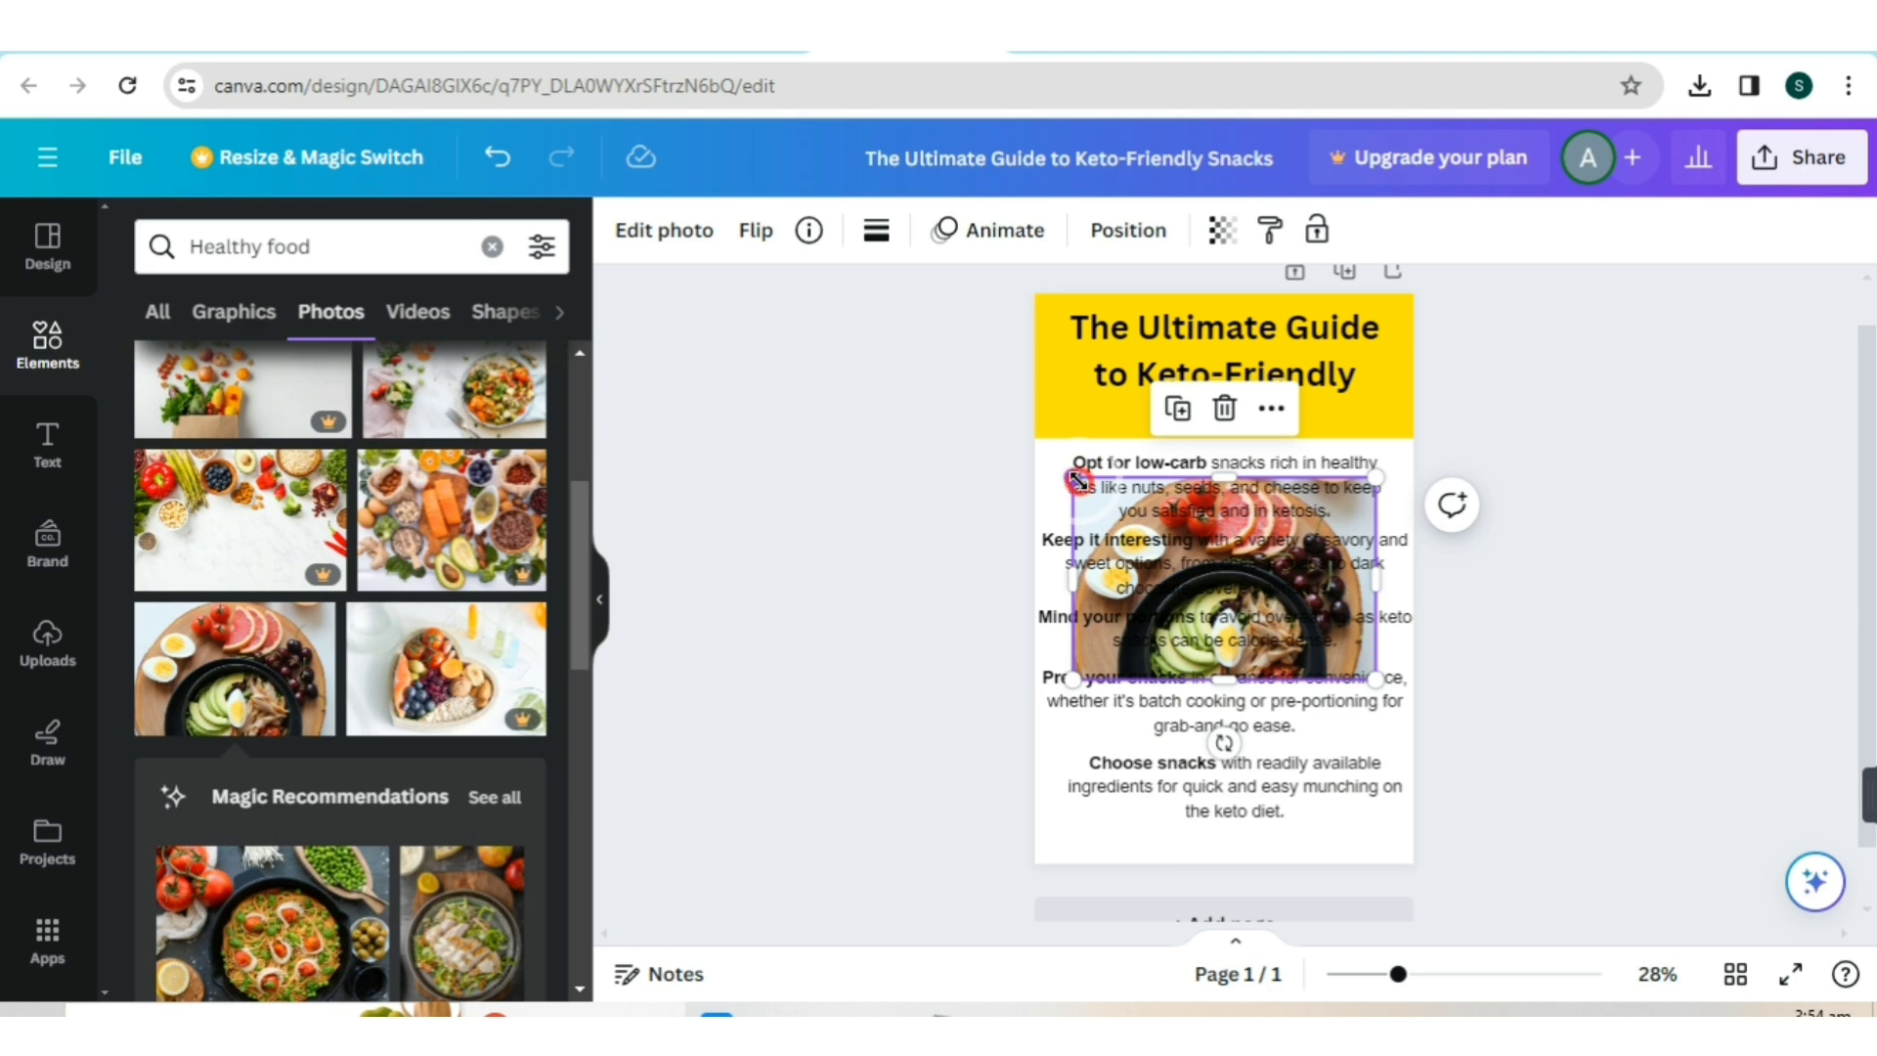
left_click_drag(1077, 479, 855, 218)
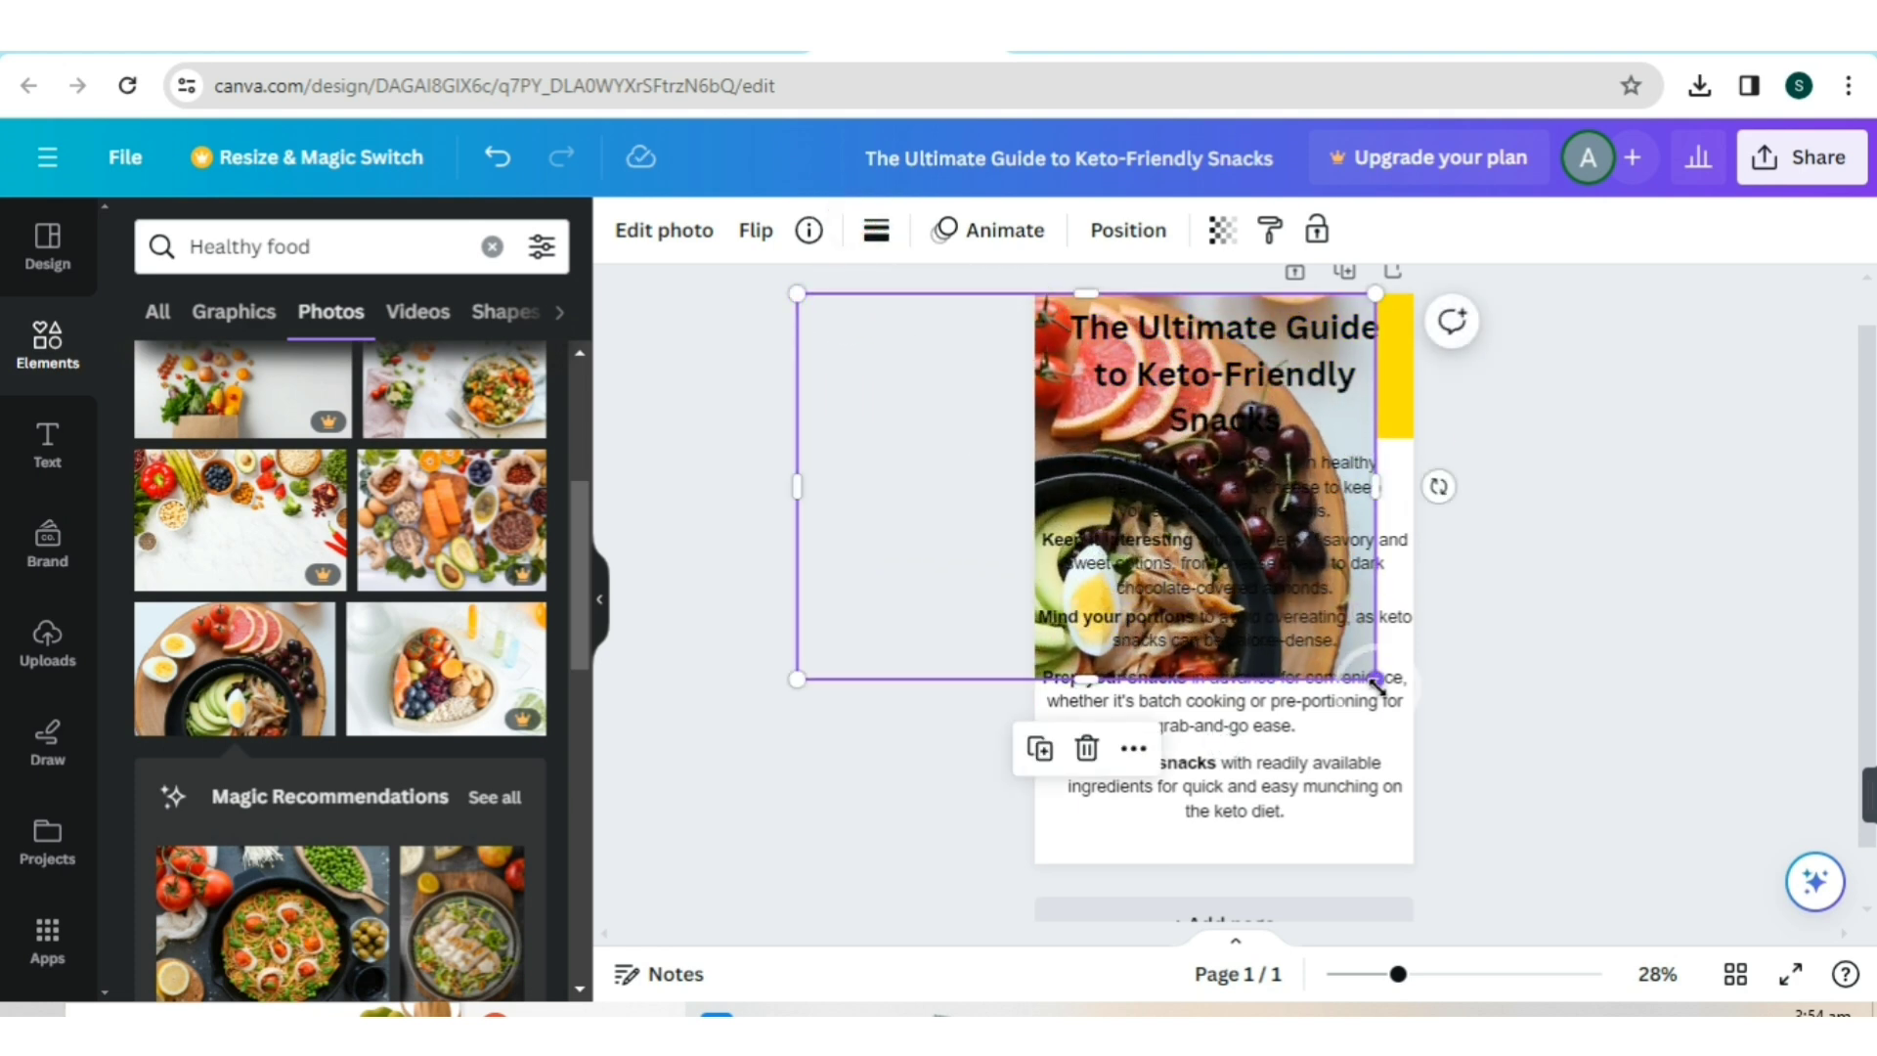
left_click_drag(1376, 682, 1572, 992)
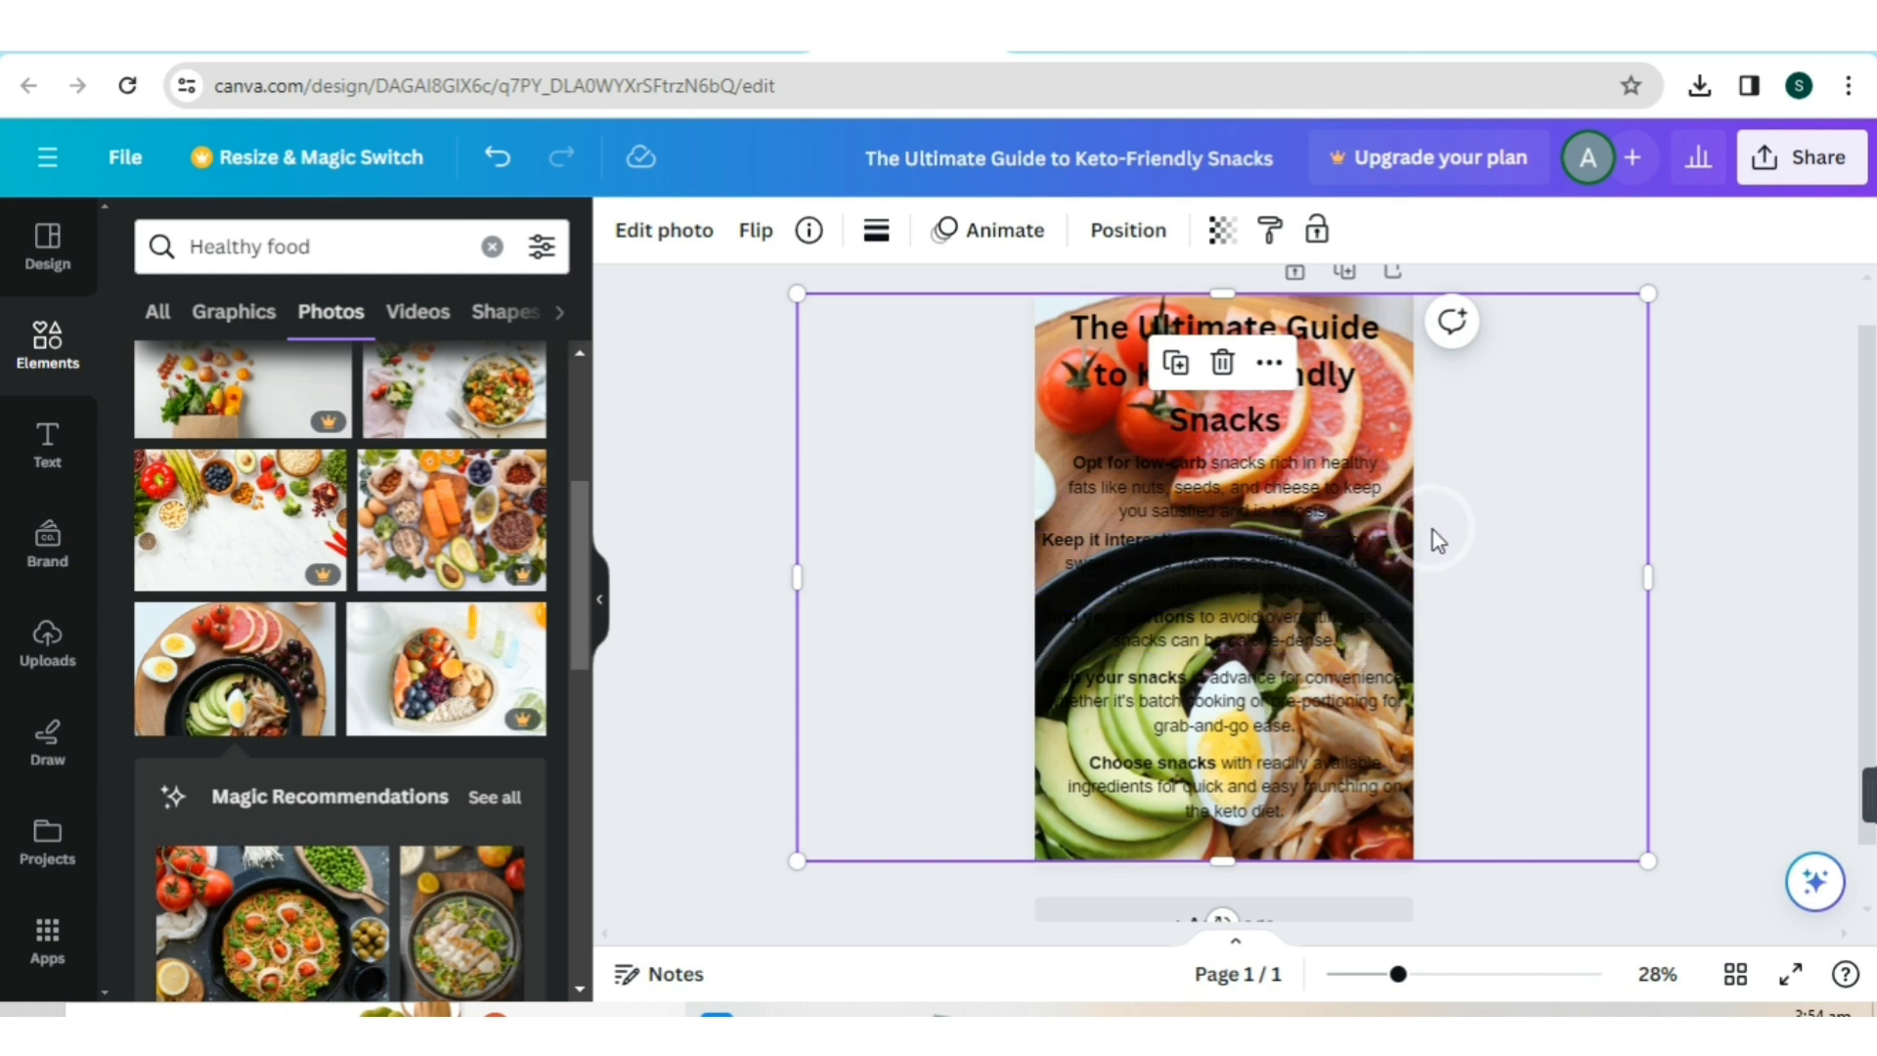
- Set the transparency of the food photo covering the pin to 20
left_click(1234, 250)
left_click_drag(1224, 348, 1015, 358)
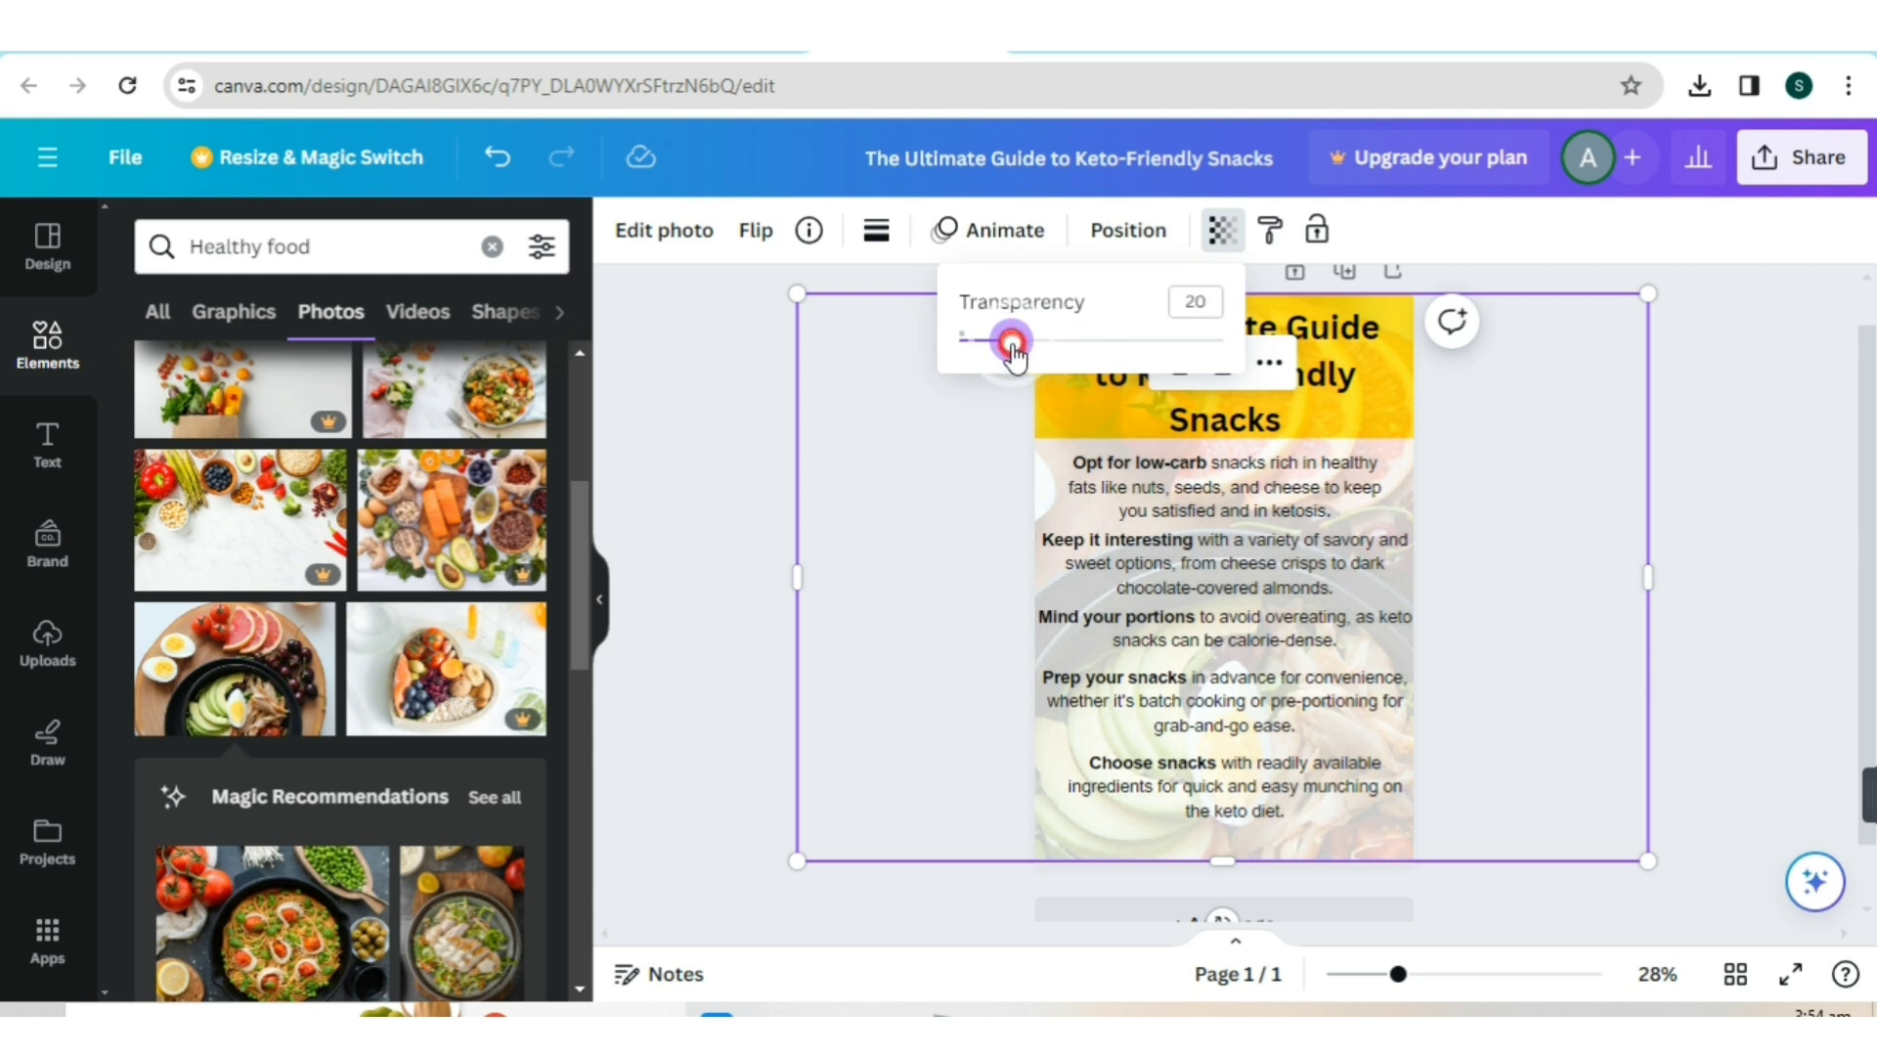
left_click(1739, 415)
left_click(1702, 437)
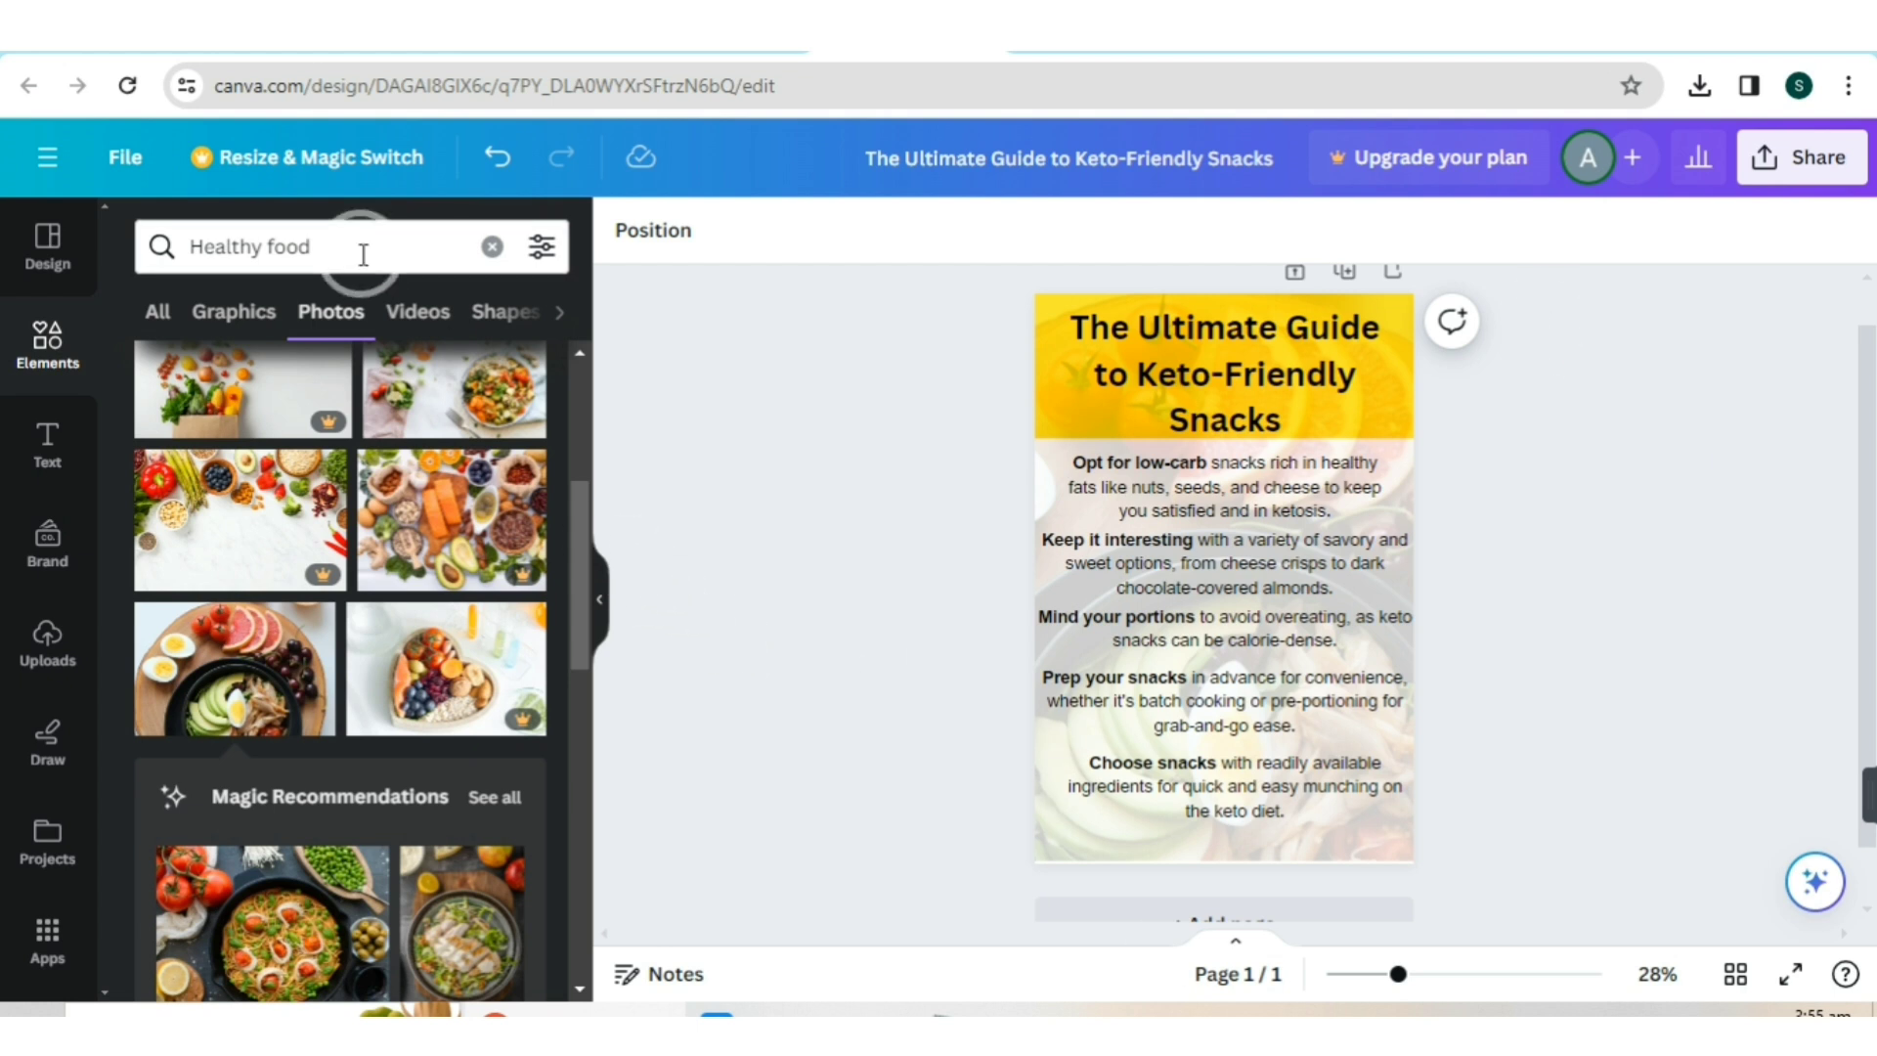
- Search the elements for "star" and add the five-pointed star shape to the pin
left_click(492, 246)
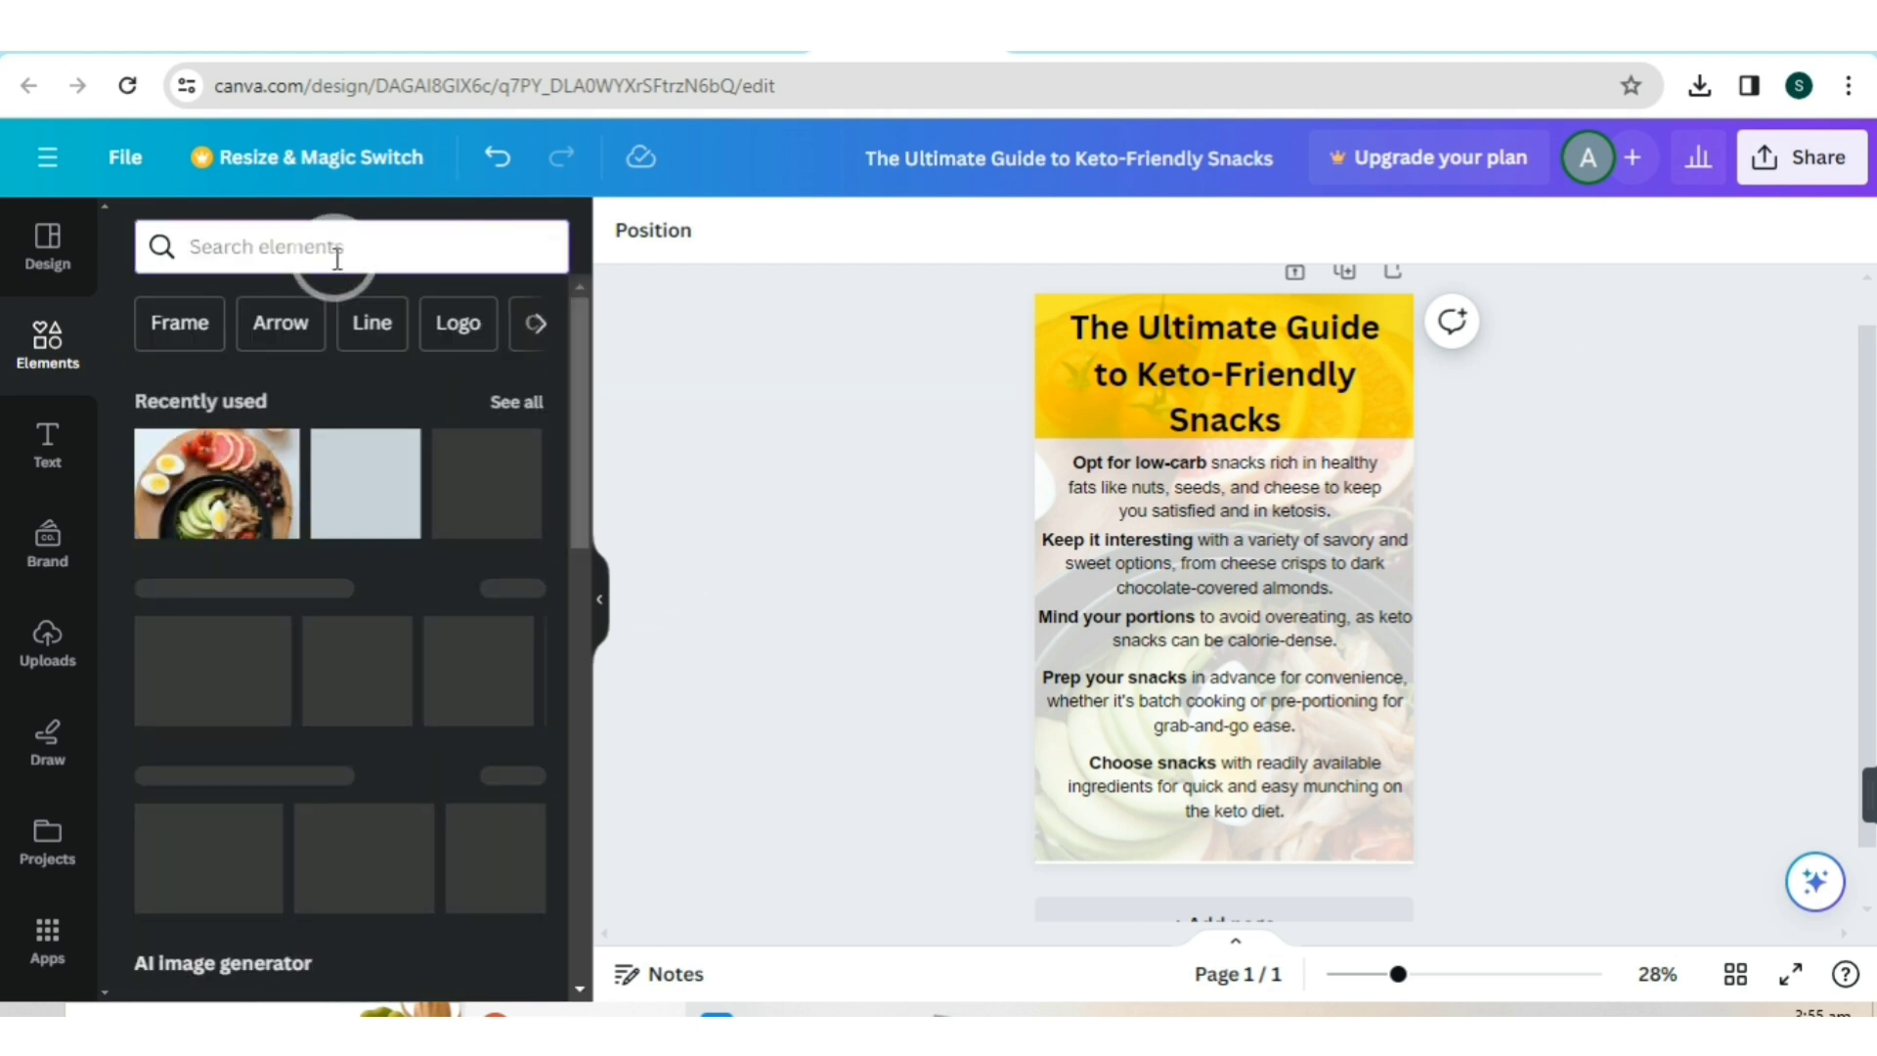
type("star")
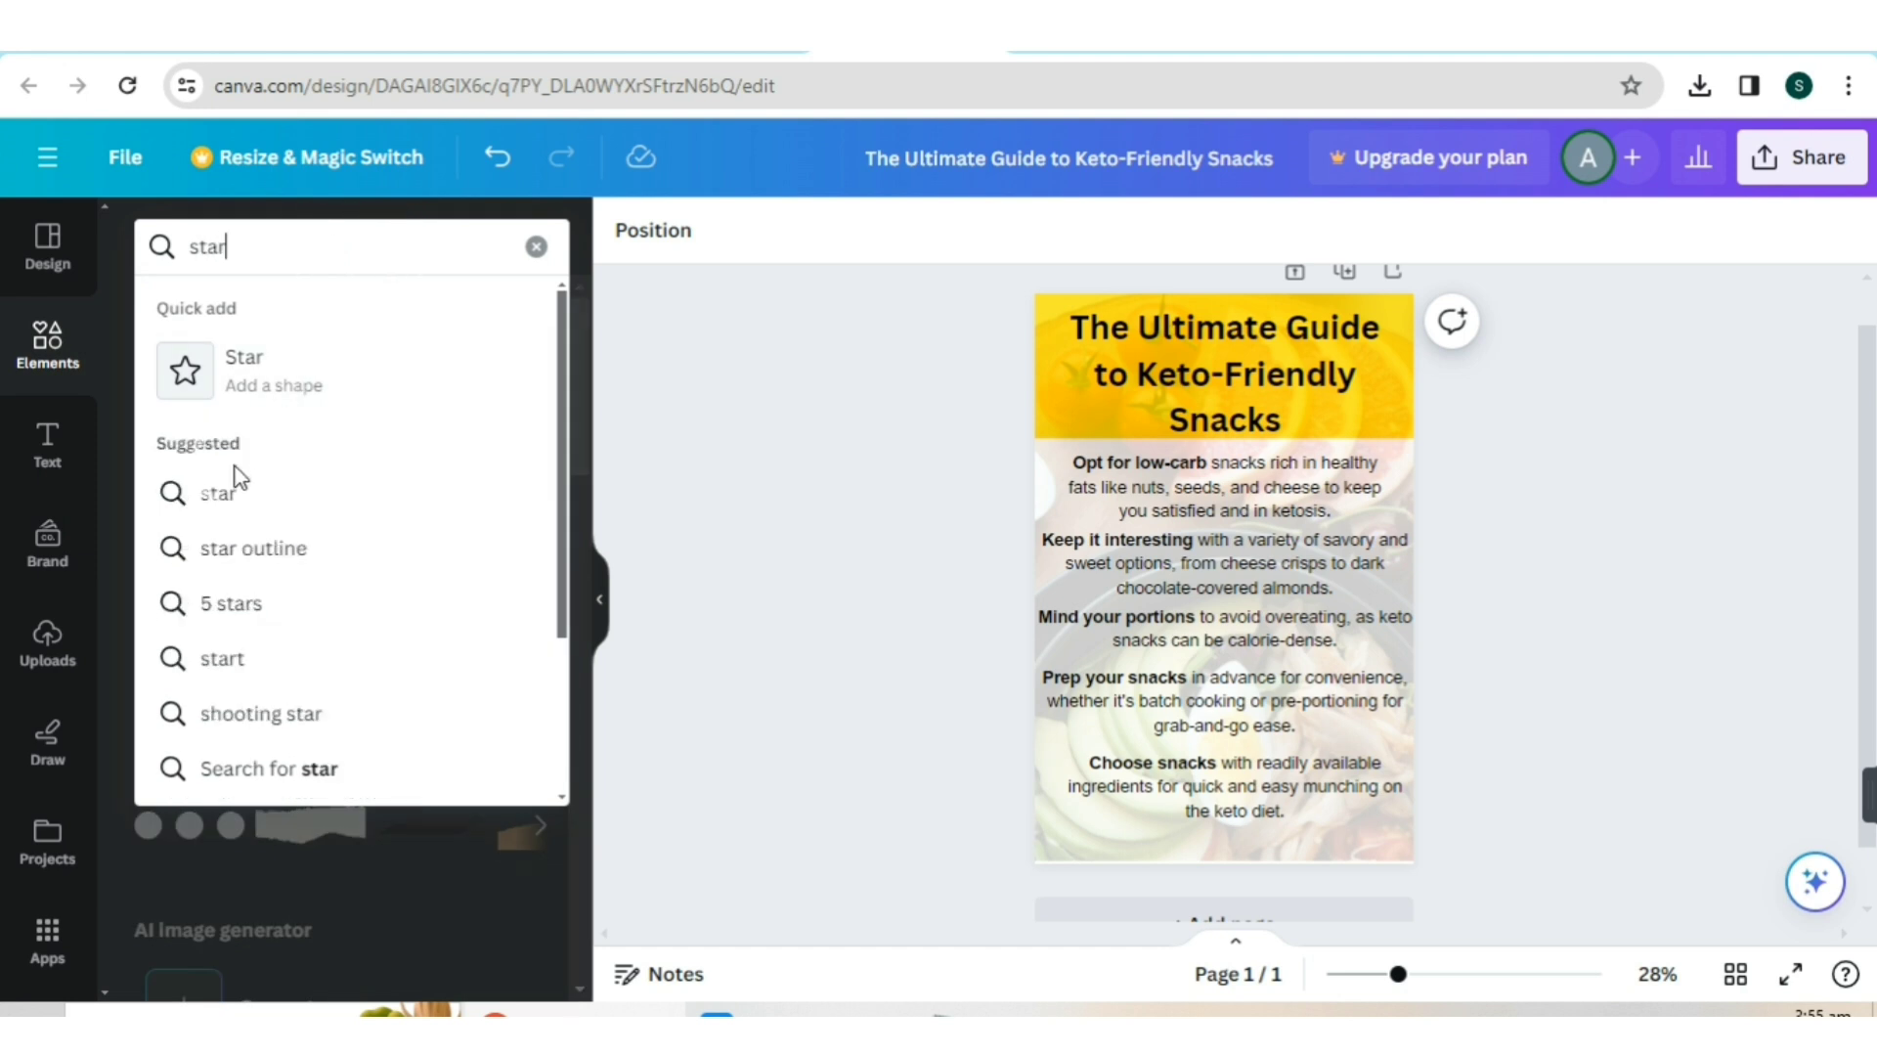
left_click(218, 494)
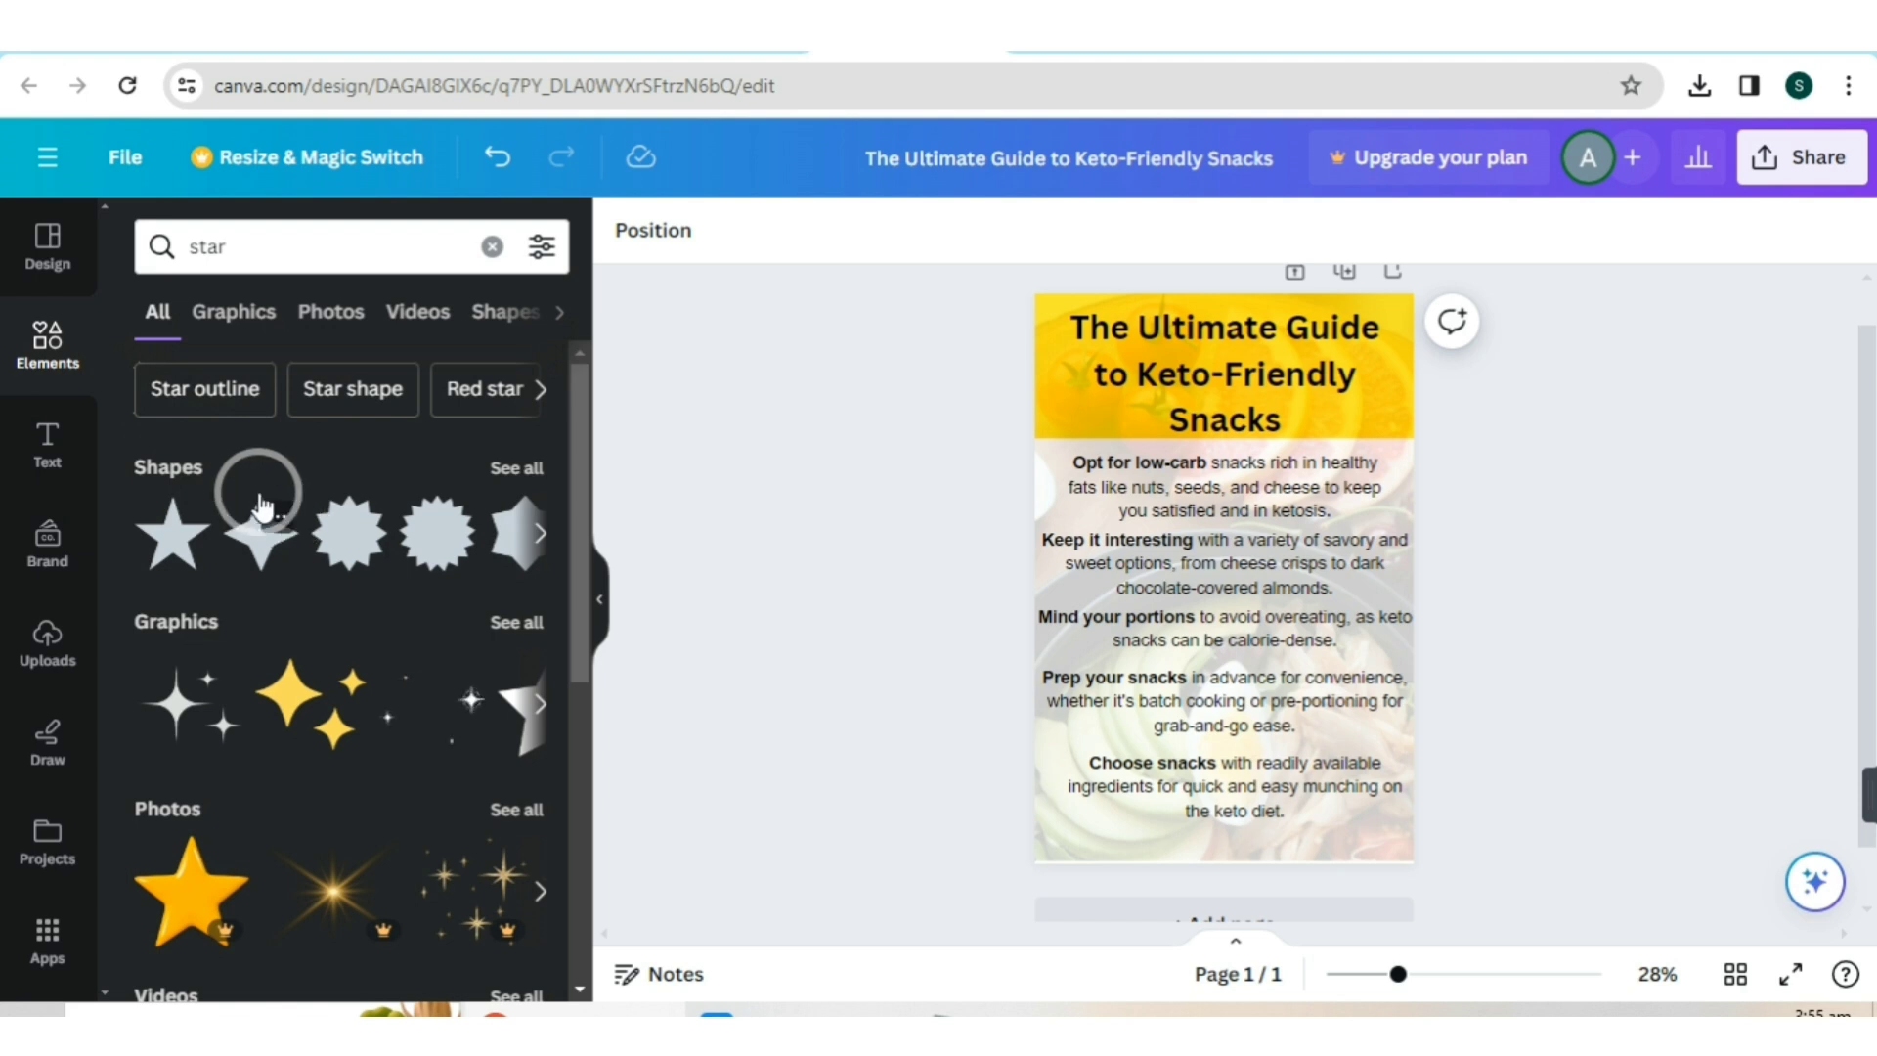
left_click(179, 552)
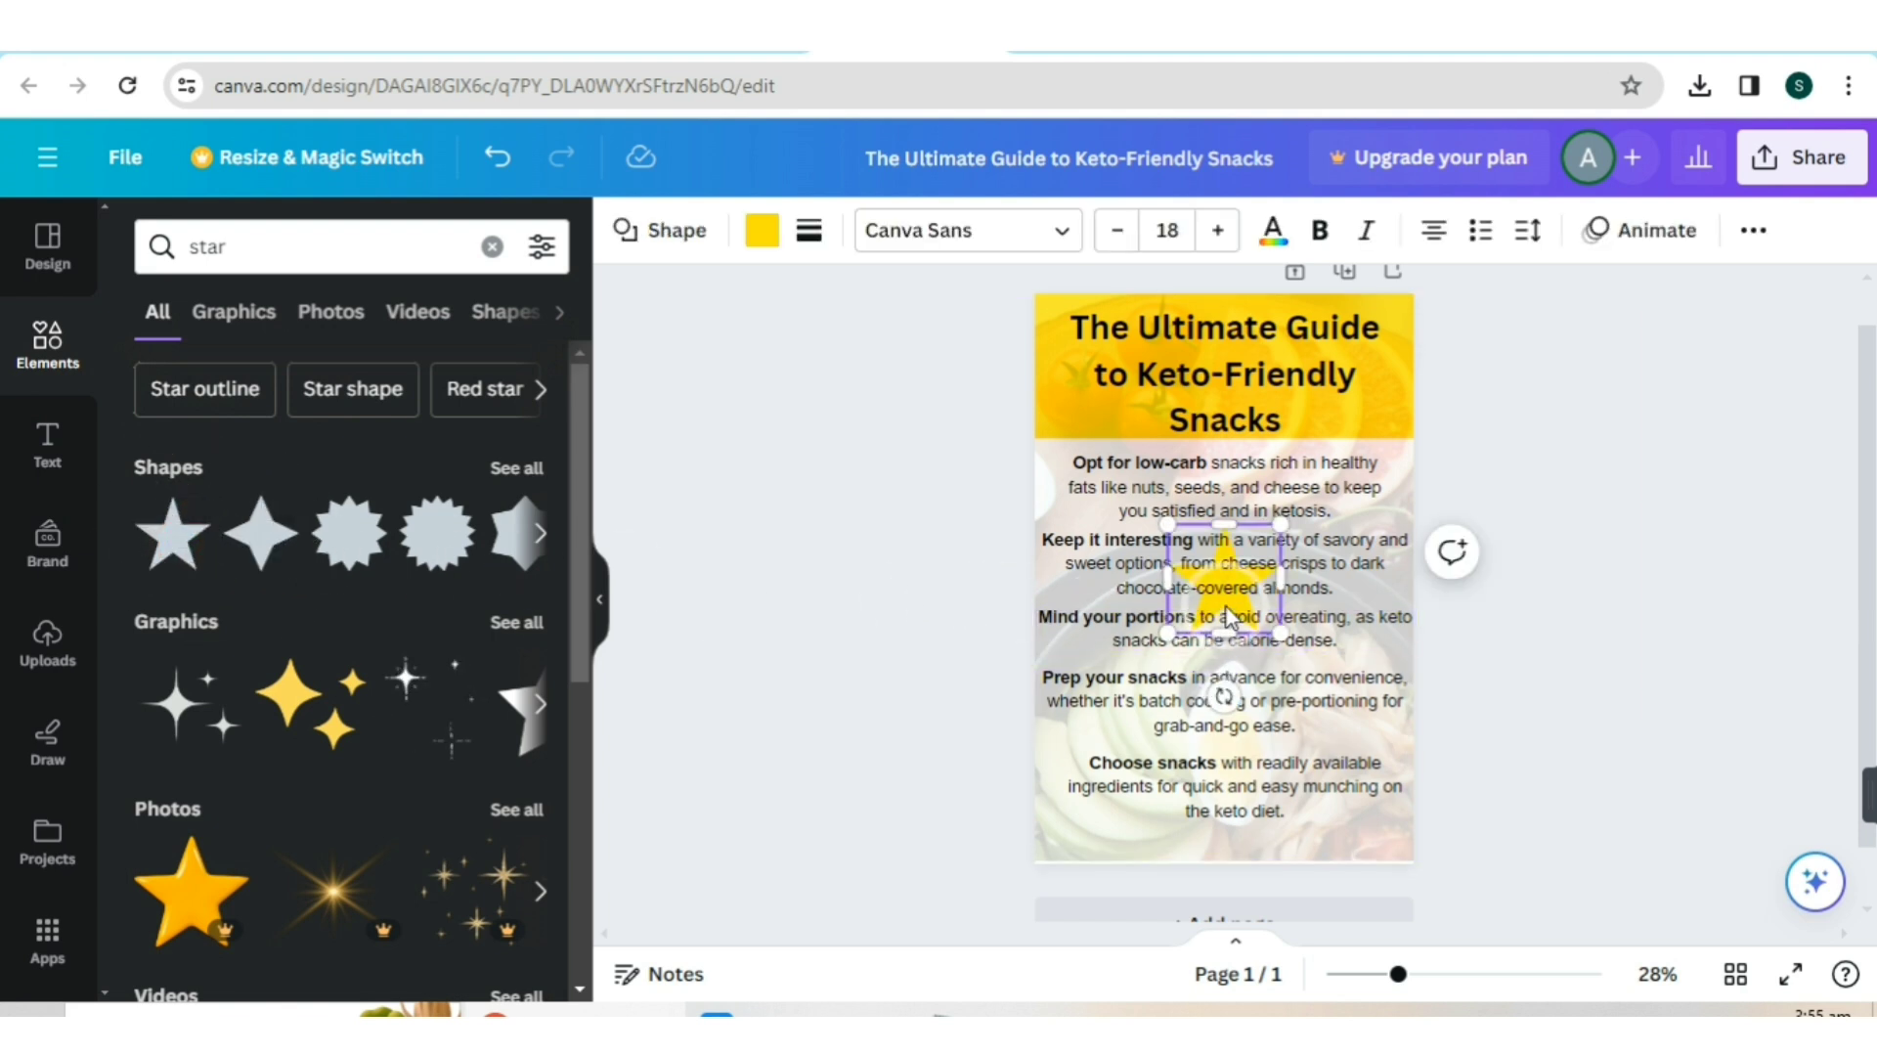
- Colour the star black, shrink it and place it to the right of the word "Snacks" in the heading
left_click(762, 230)
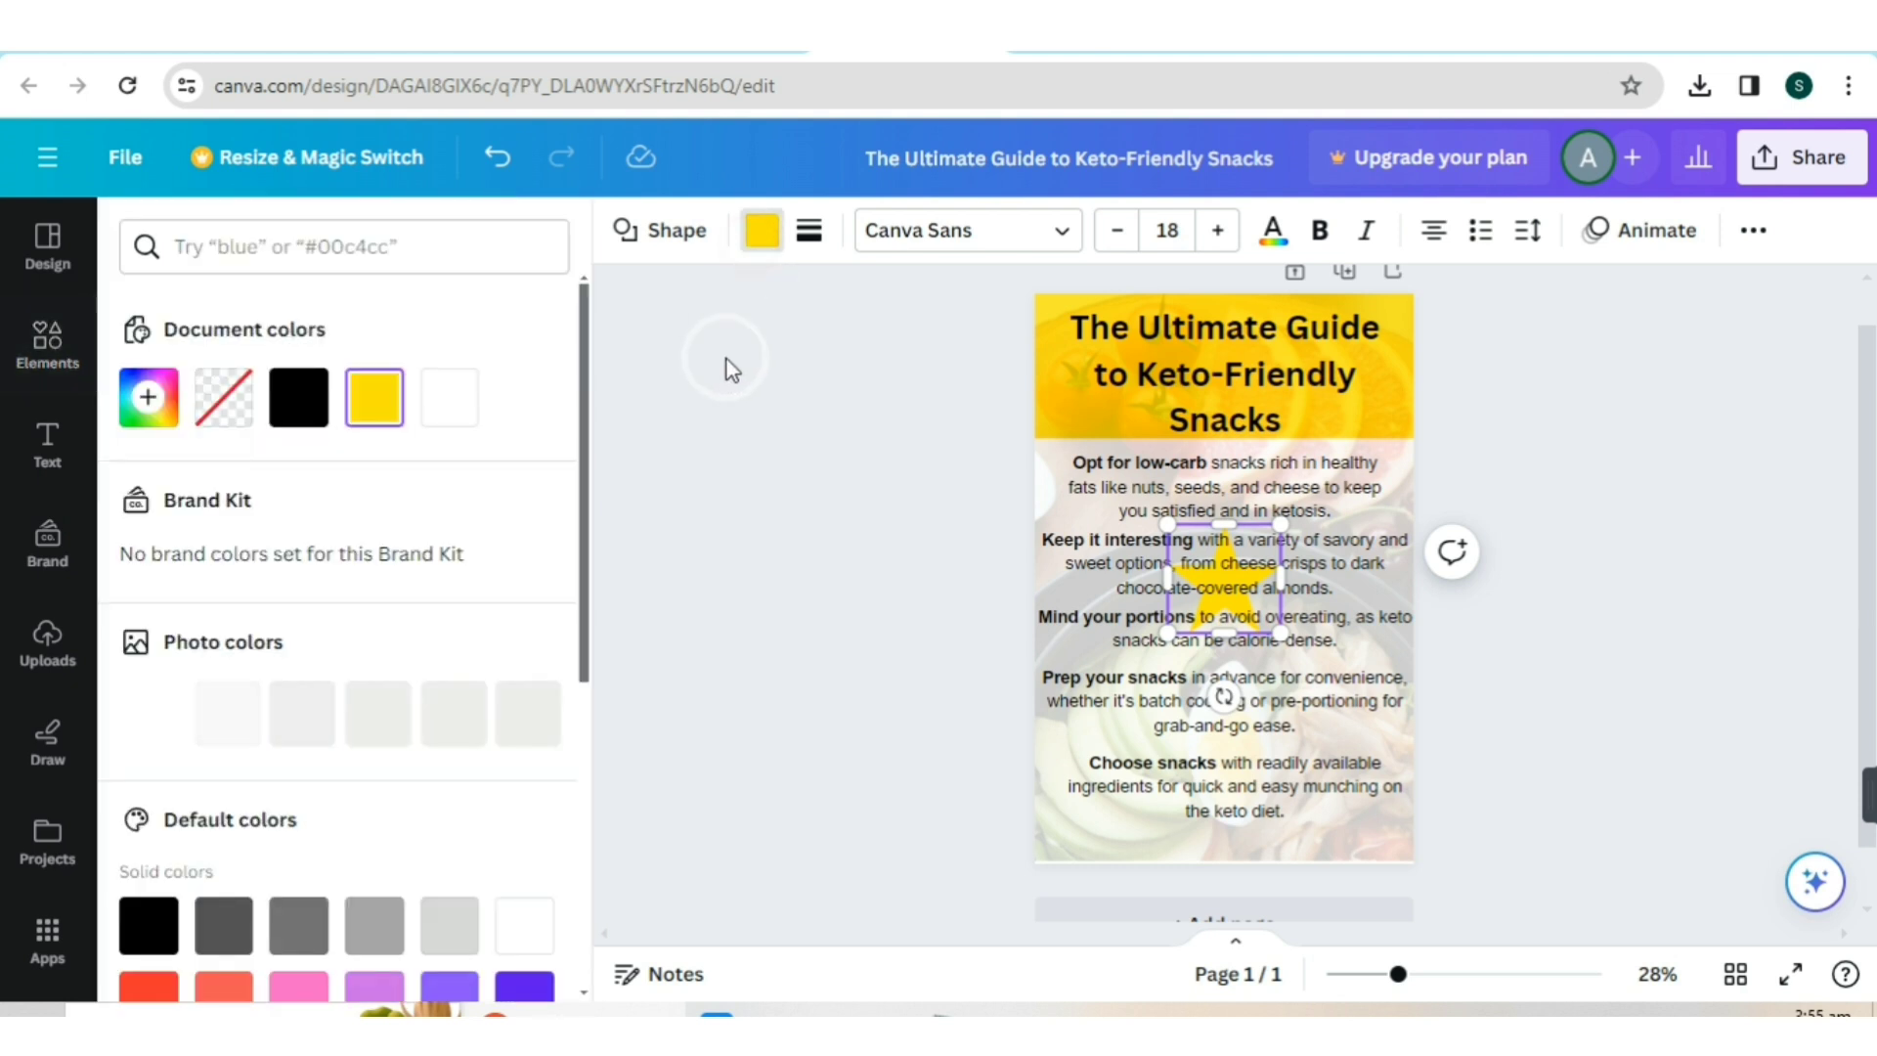
left_click(298, 397)
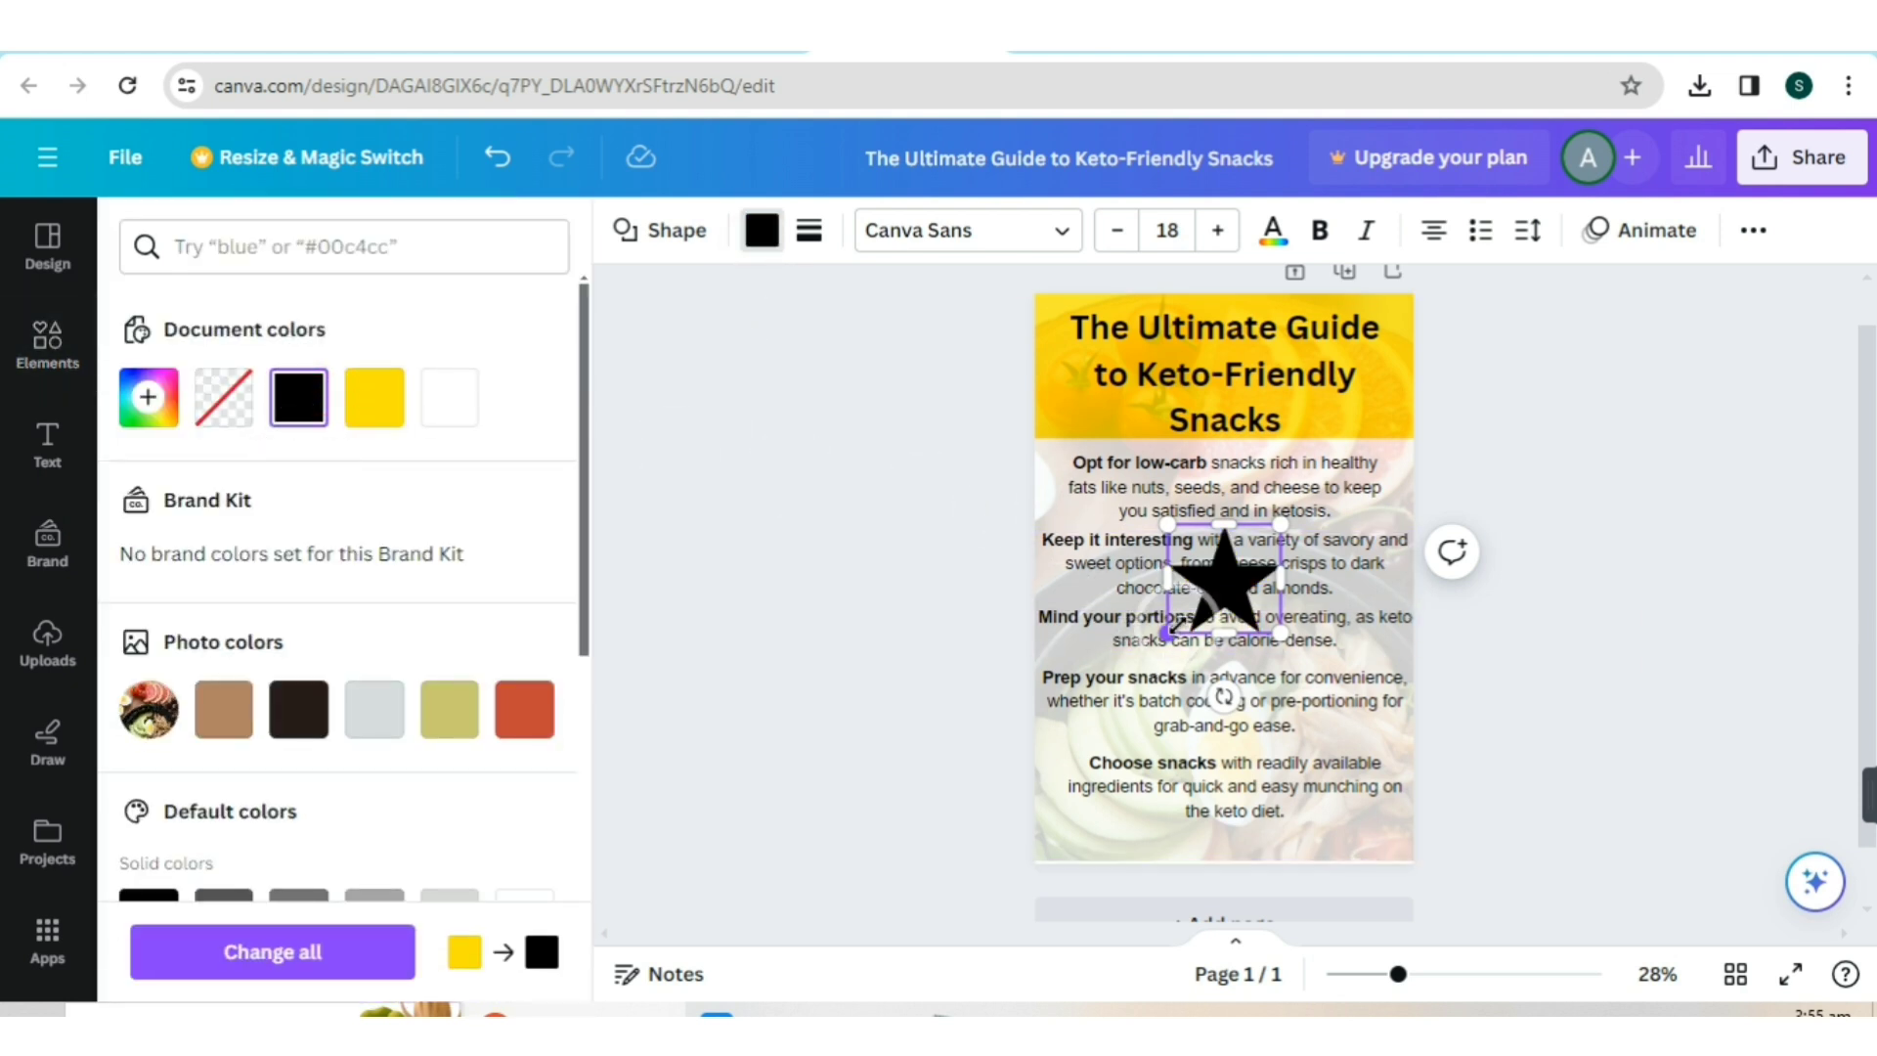
left_click_drag(1177, 627, 1242, 566)
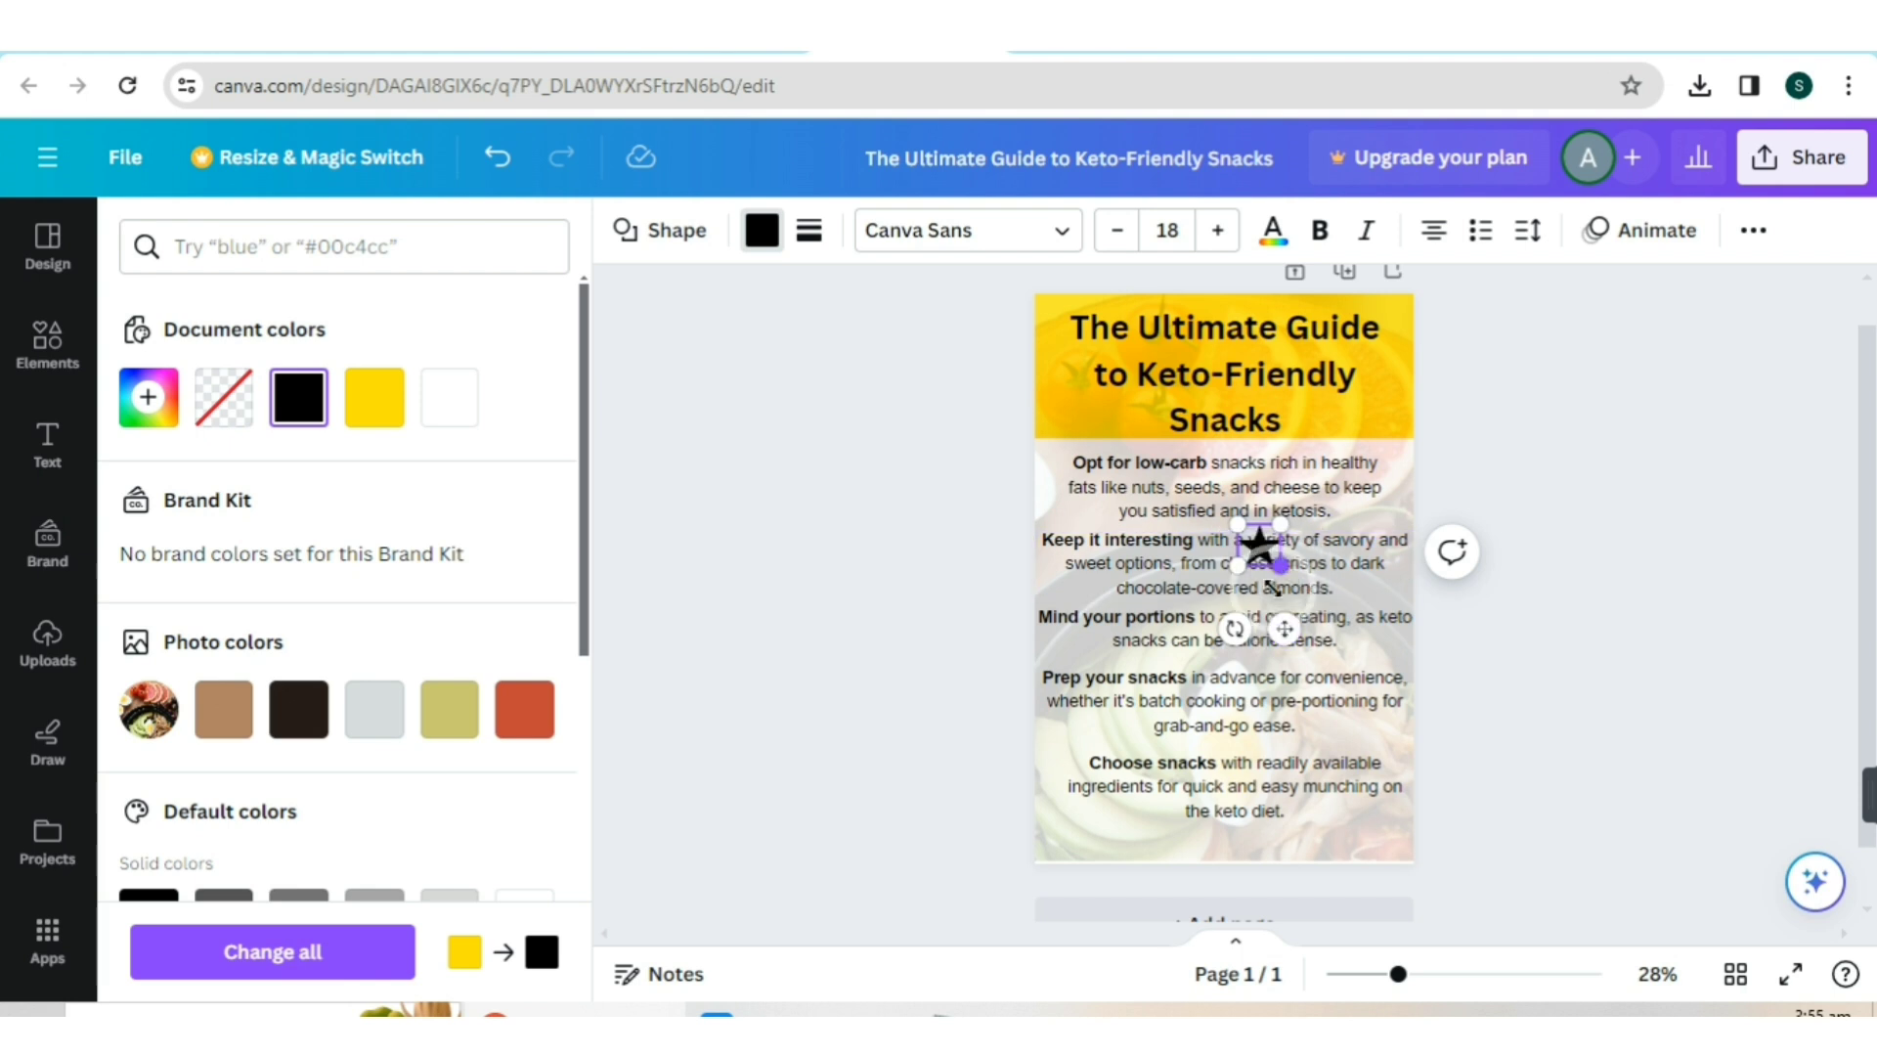
left_click_drag(1276, 633, 1390, 498)
left_click(1542, 444)
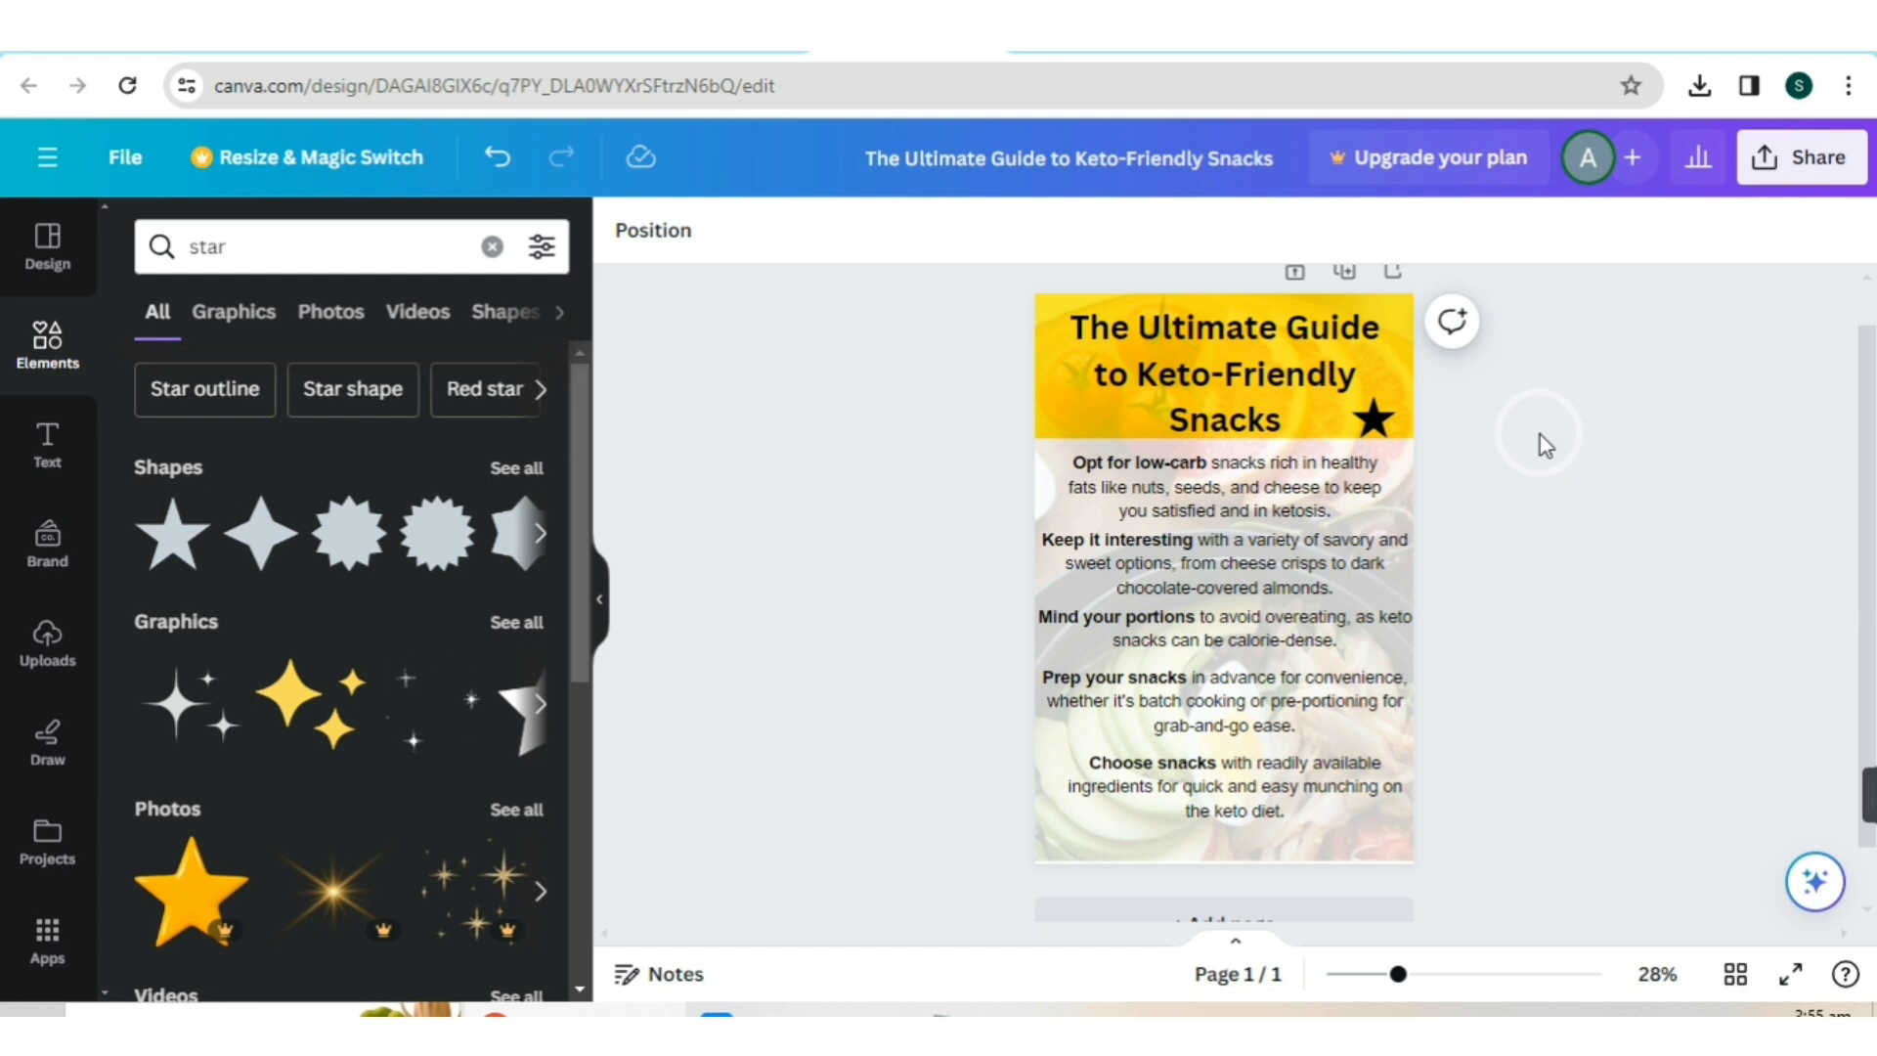
- Add a second five-pointed star in black, shrink it and place it to the left of "Snacks" in the heading
left_click(166, 553)
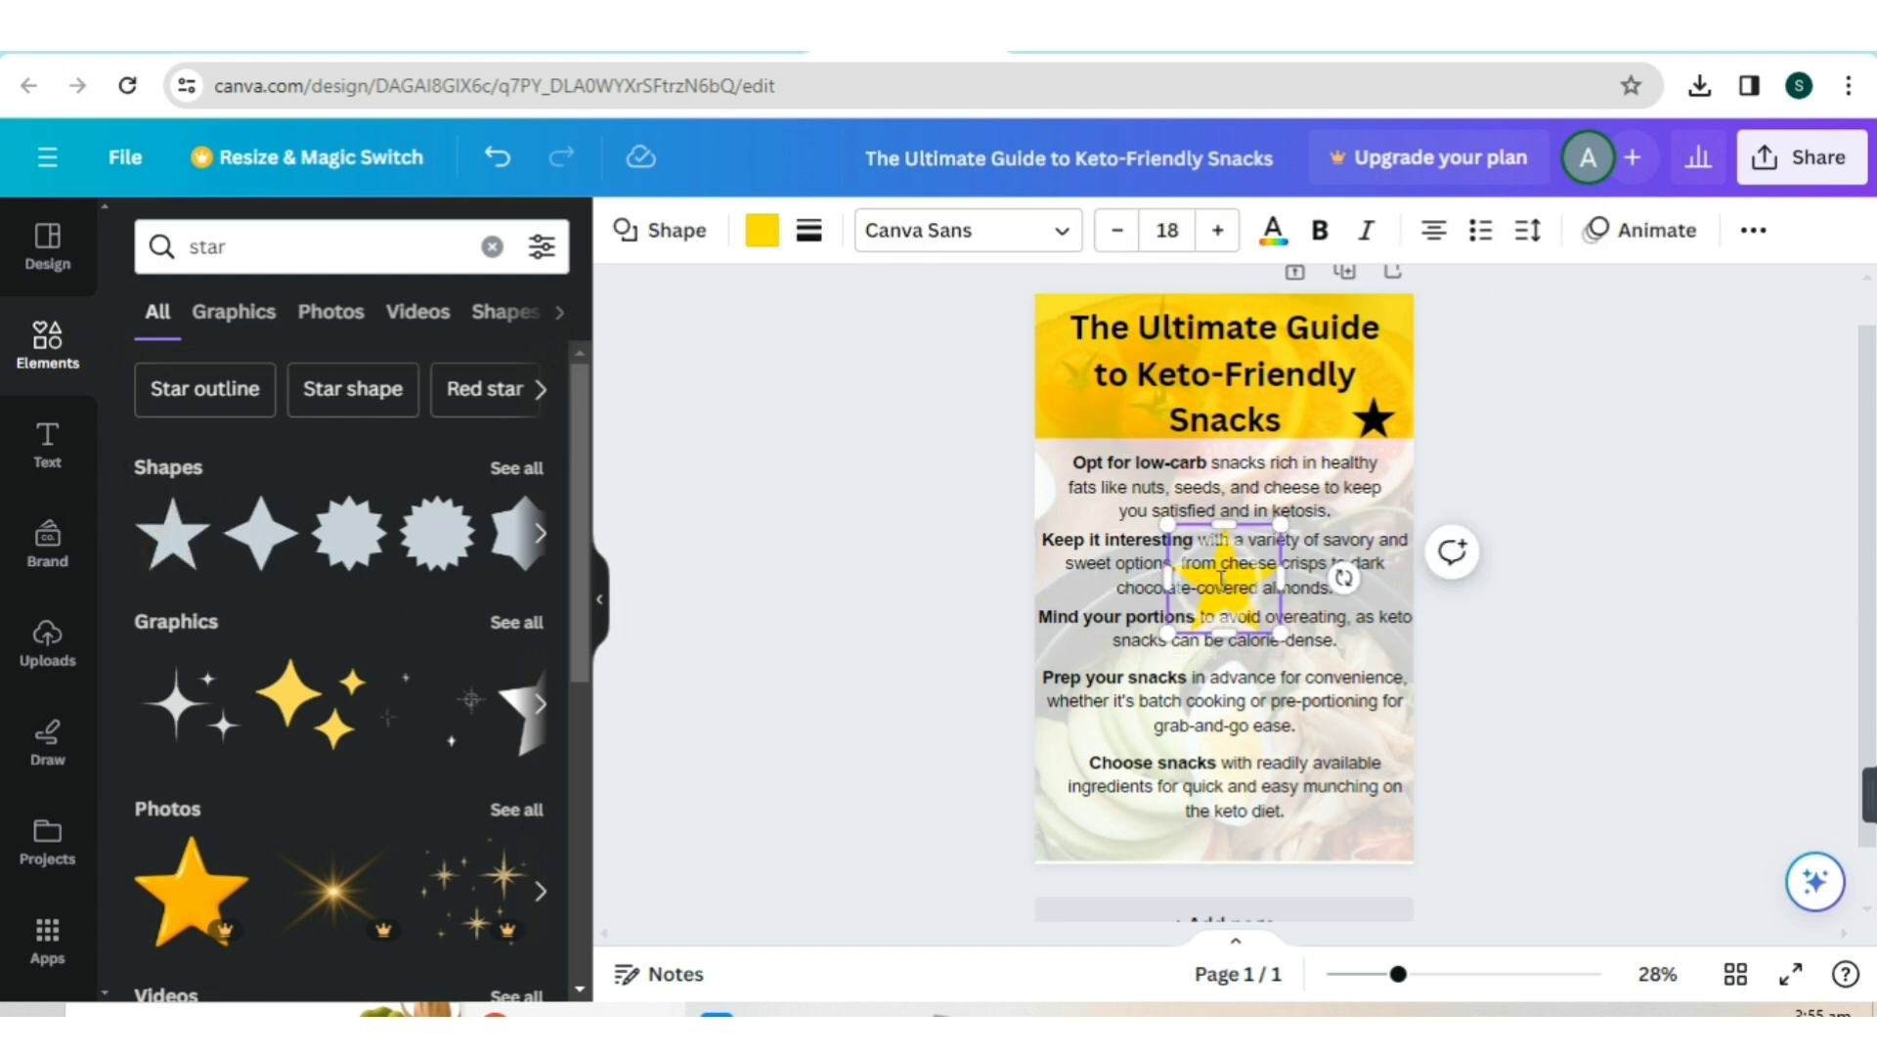
left_click(762, 250)
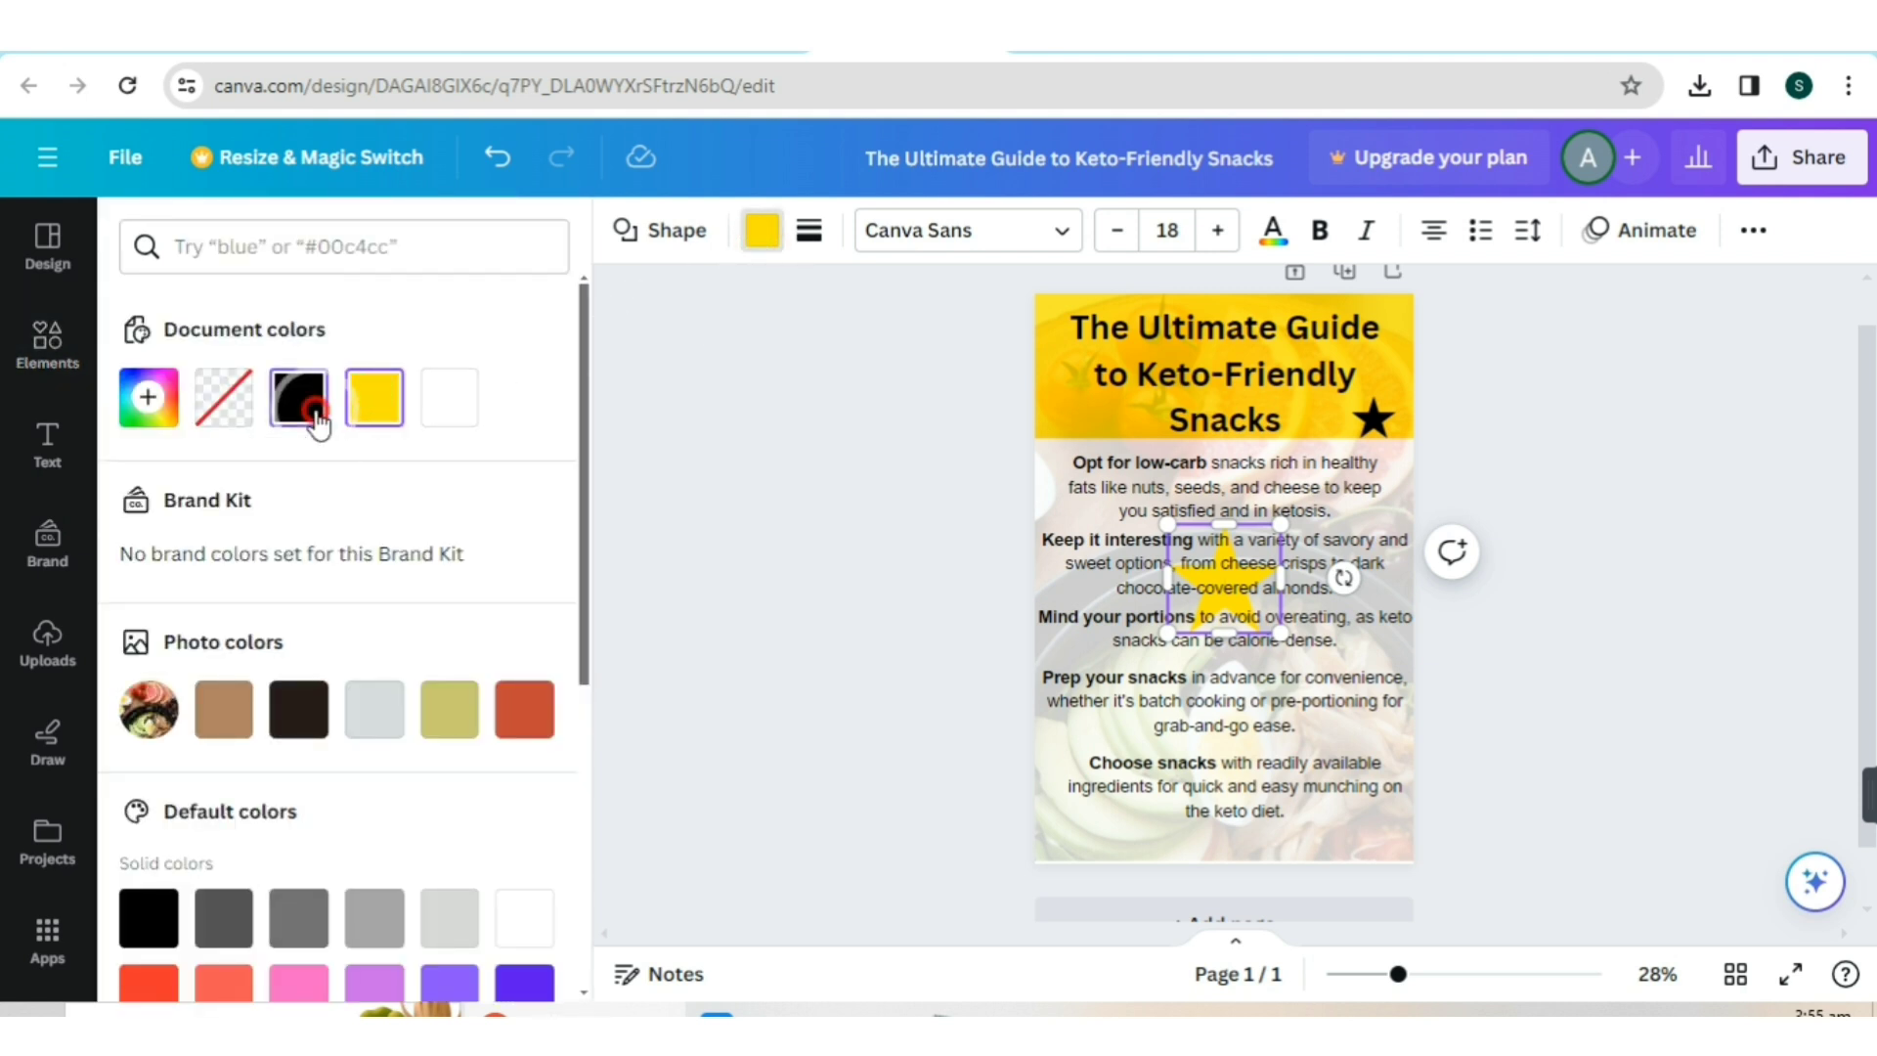
left_click(298, 399)
left_click_drag(1168, 633, 1216, 596)
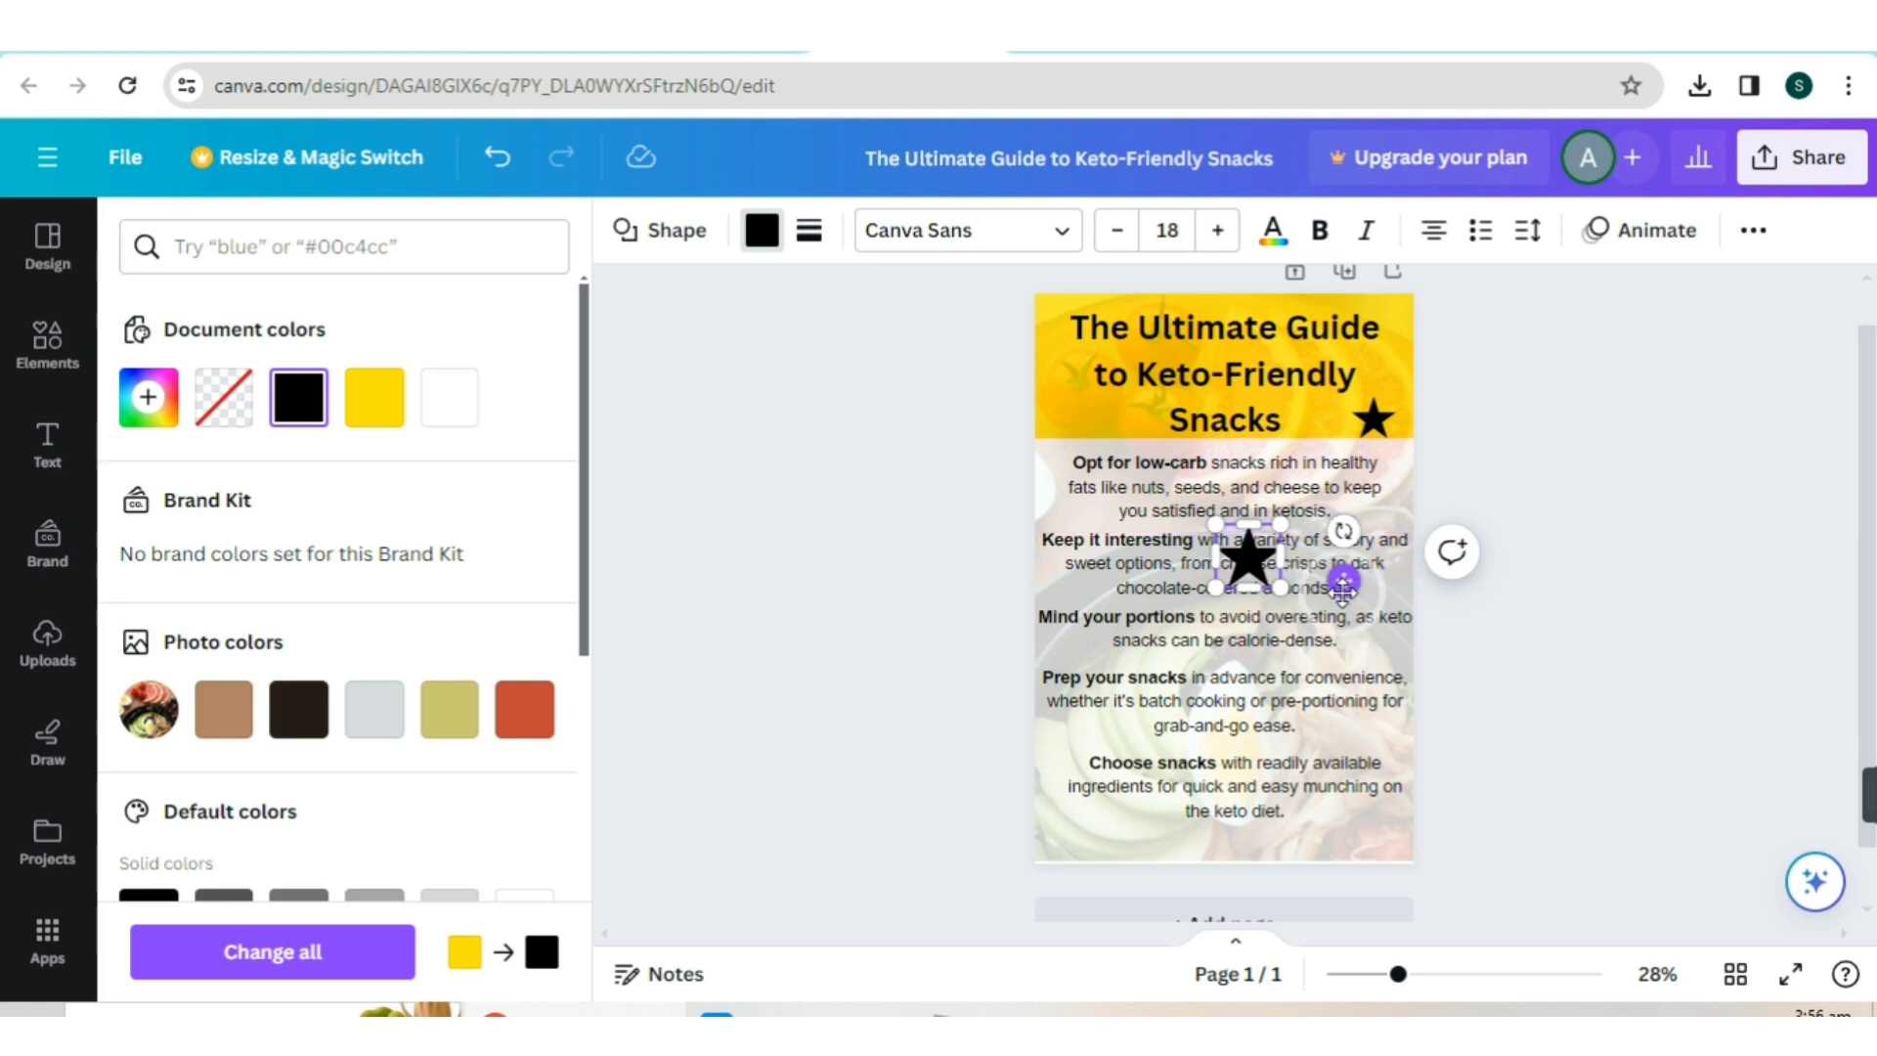
left_click_drag(1338, 579, 1209, 445)
left_click_drag(1083, 448, 1093, 434)
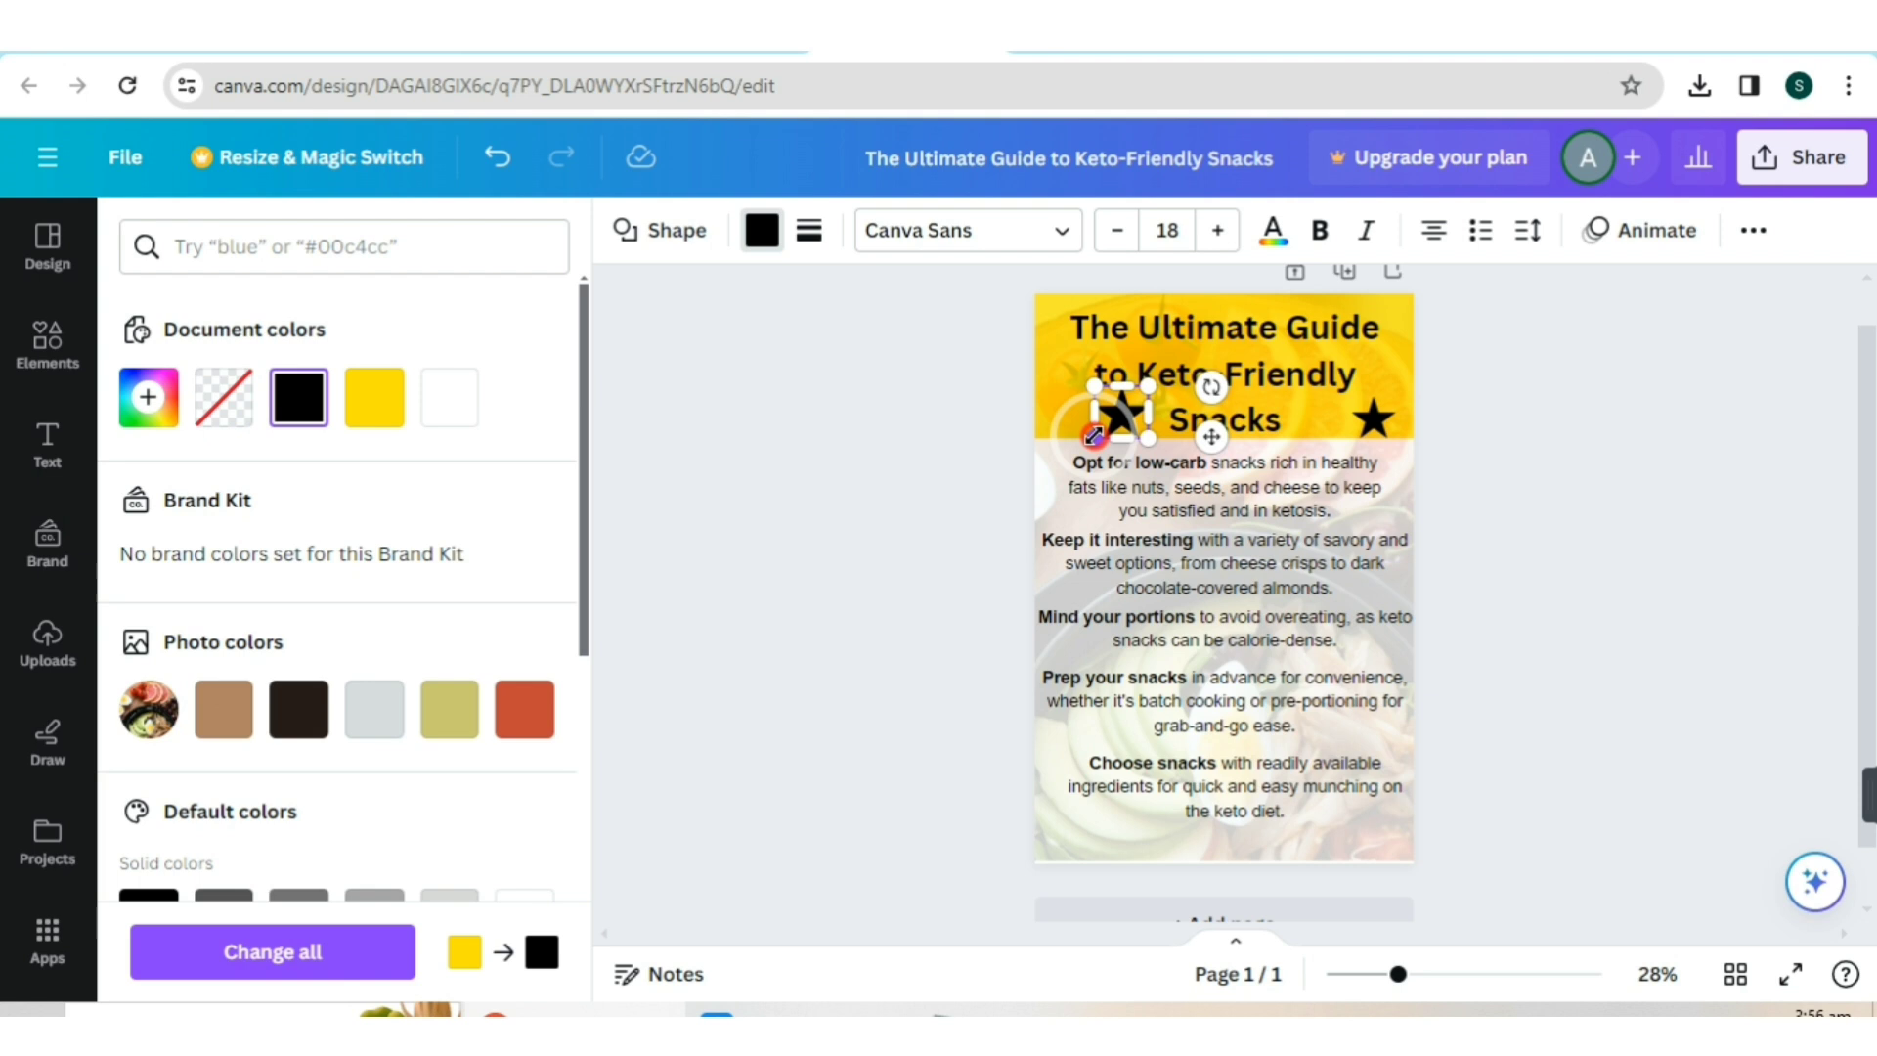
left_click(1636, 426)
left_click(1736, 465)
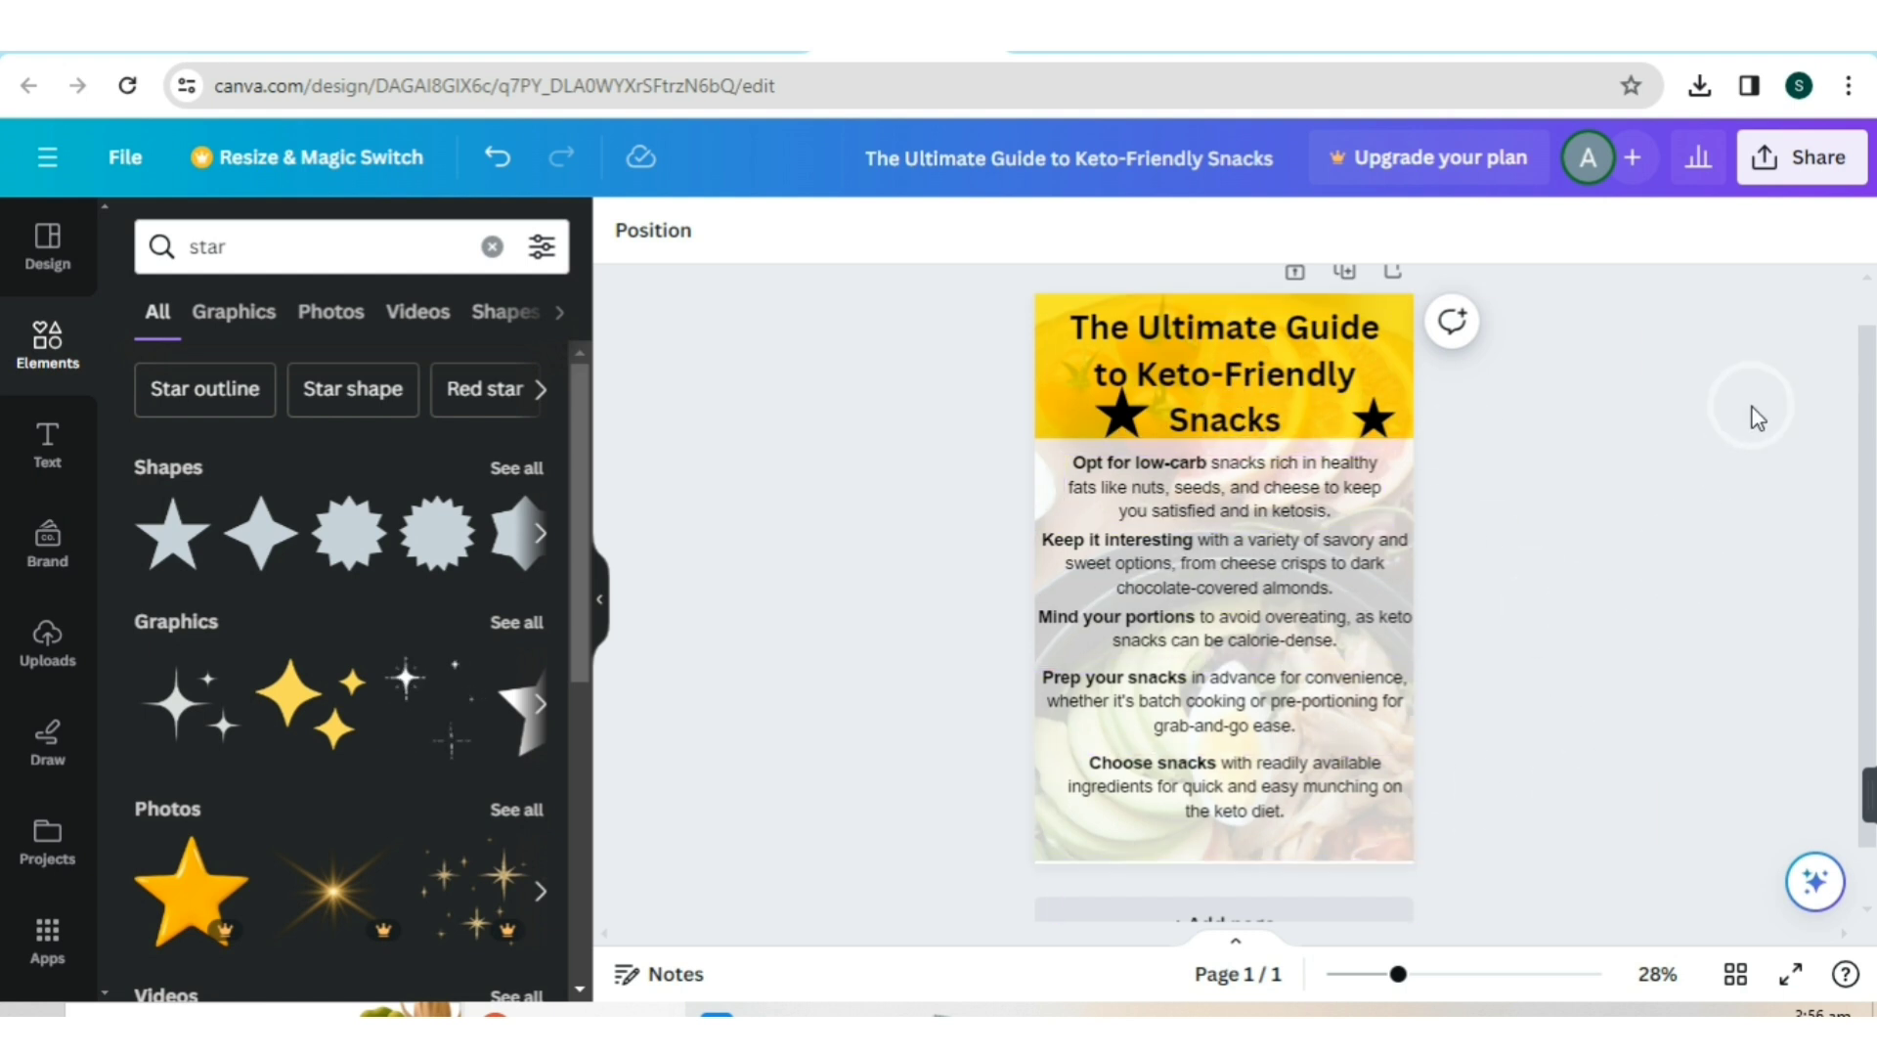
- Download the finished keto snacks pin as a PNG file
left_click(1807, 166)
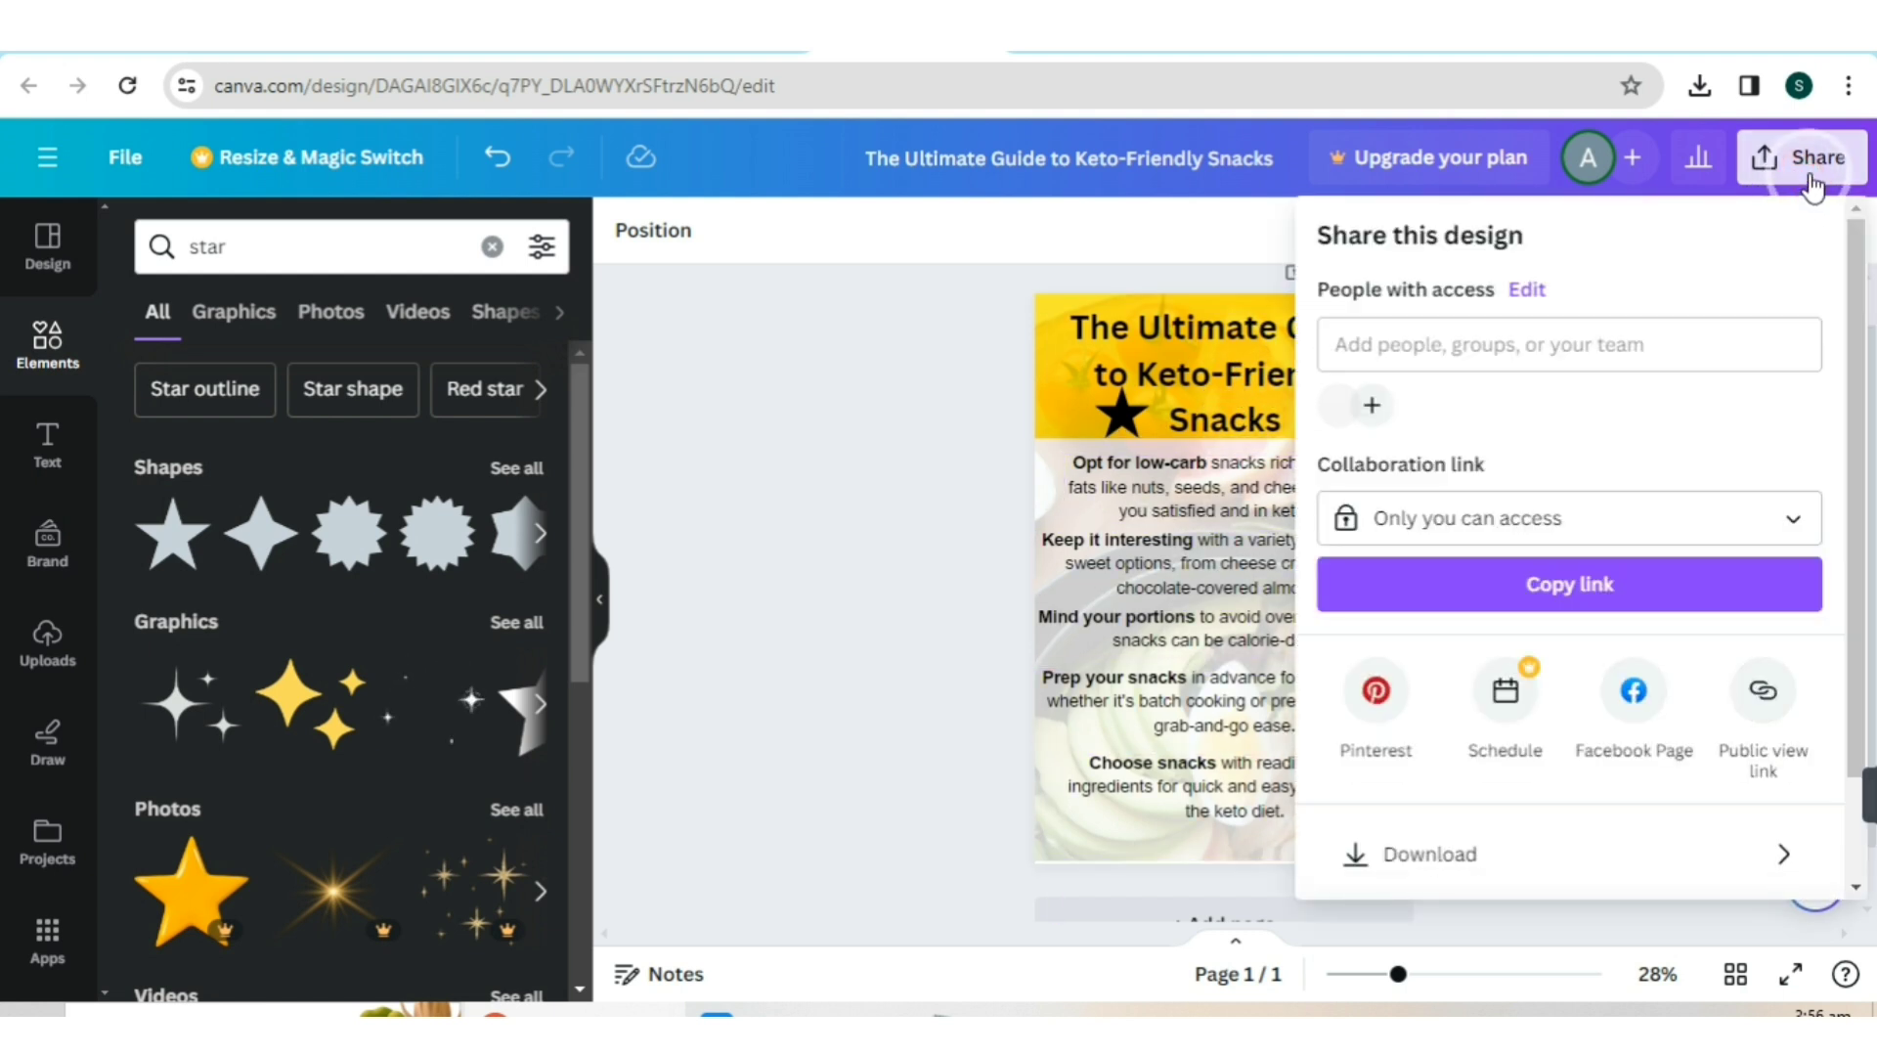
left_click(1492, 856)
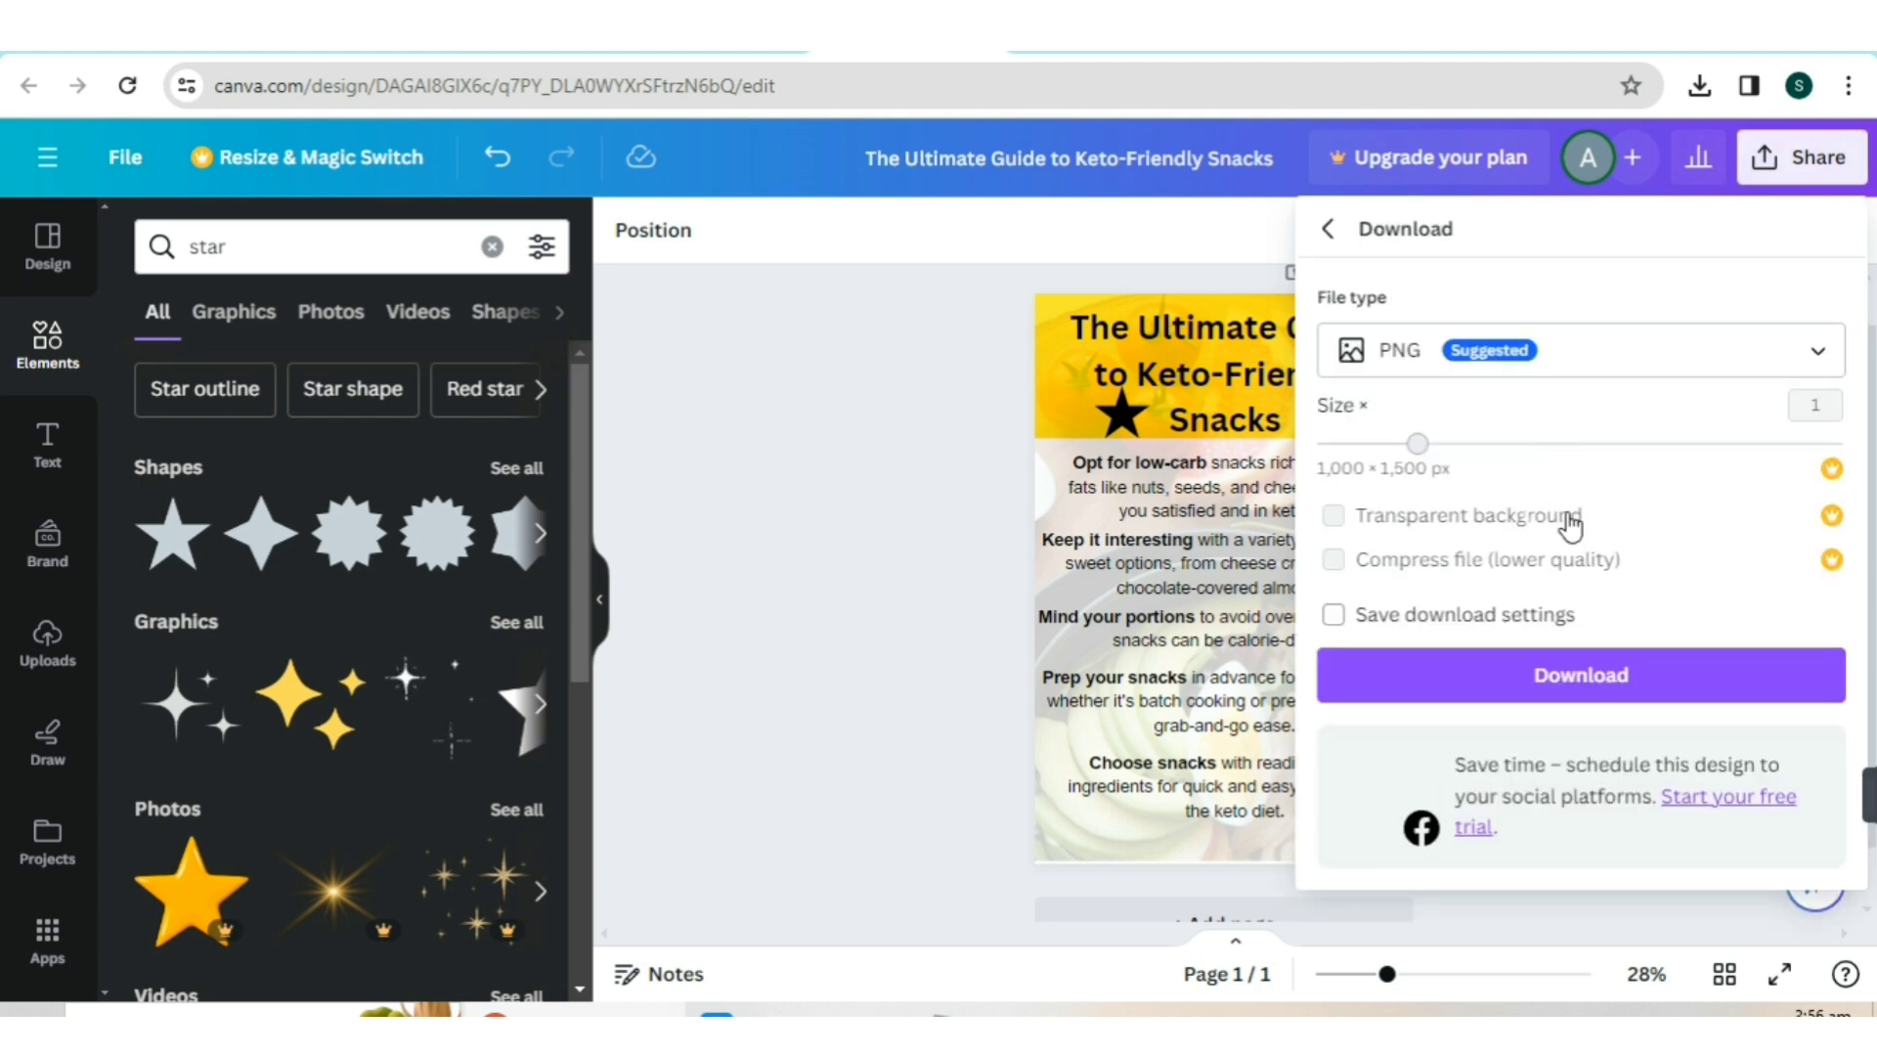
left_click(1563, 677)
left_click(1562, 676)
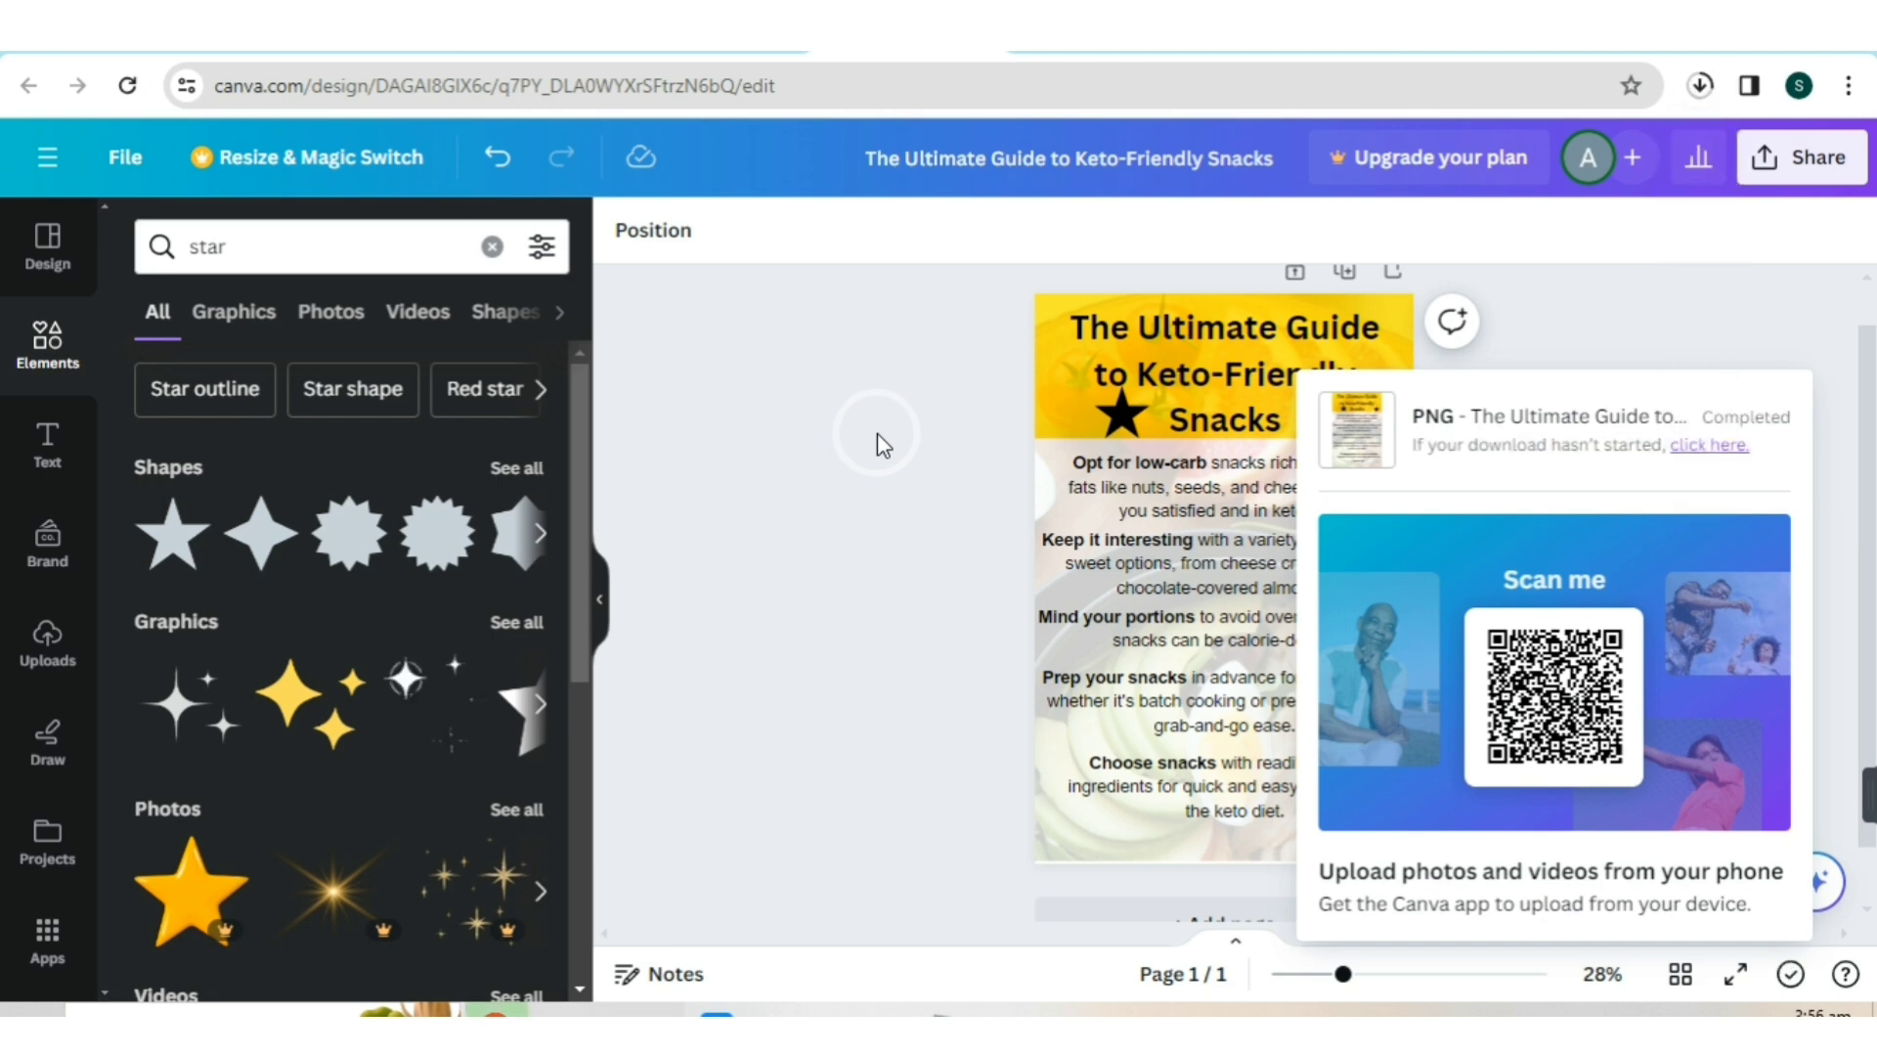
- Switch from the Canva design to the Keto Diets profile on Pinterest and look over its profile page
key("ctrl+Tab")
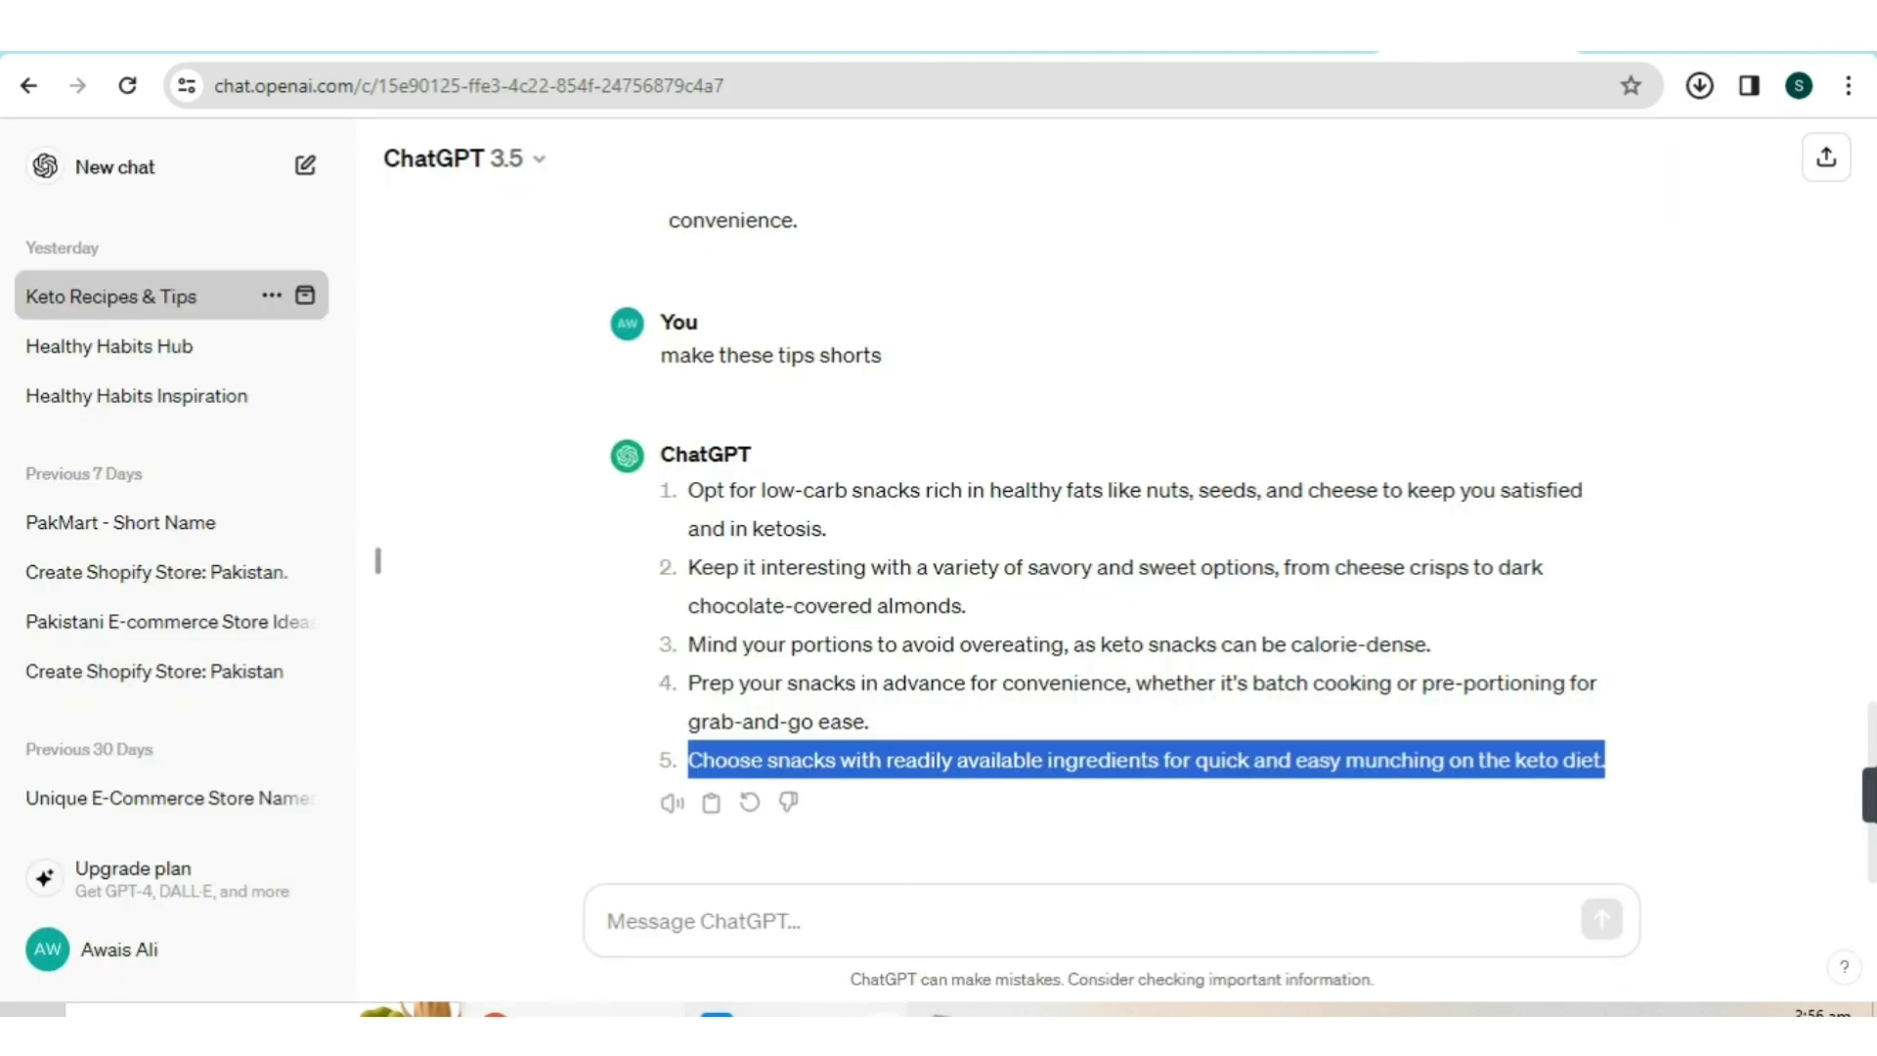
key("alt+Tab")
left_click(1387, 368)
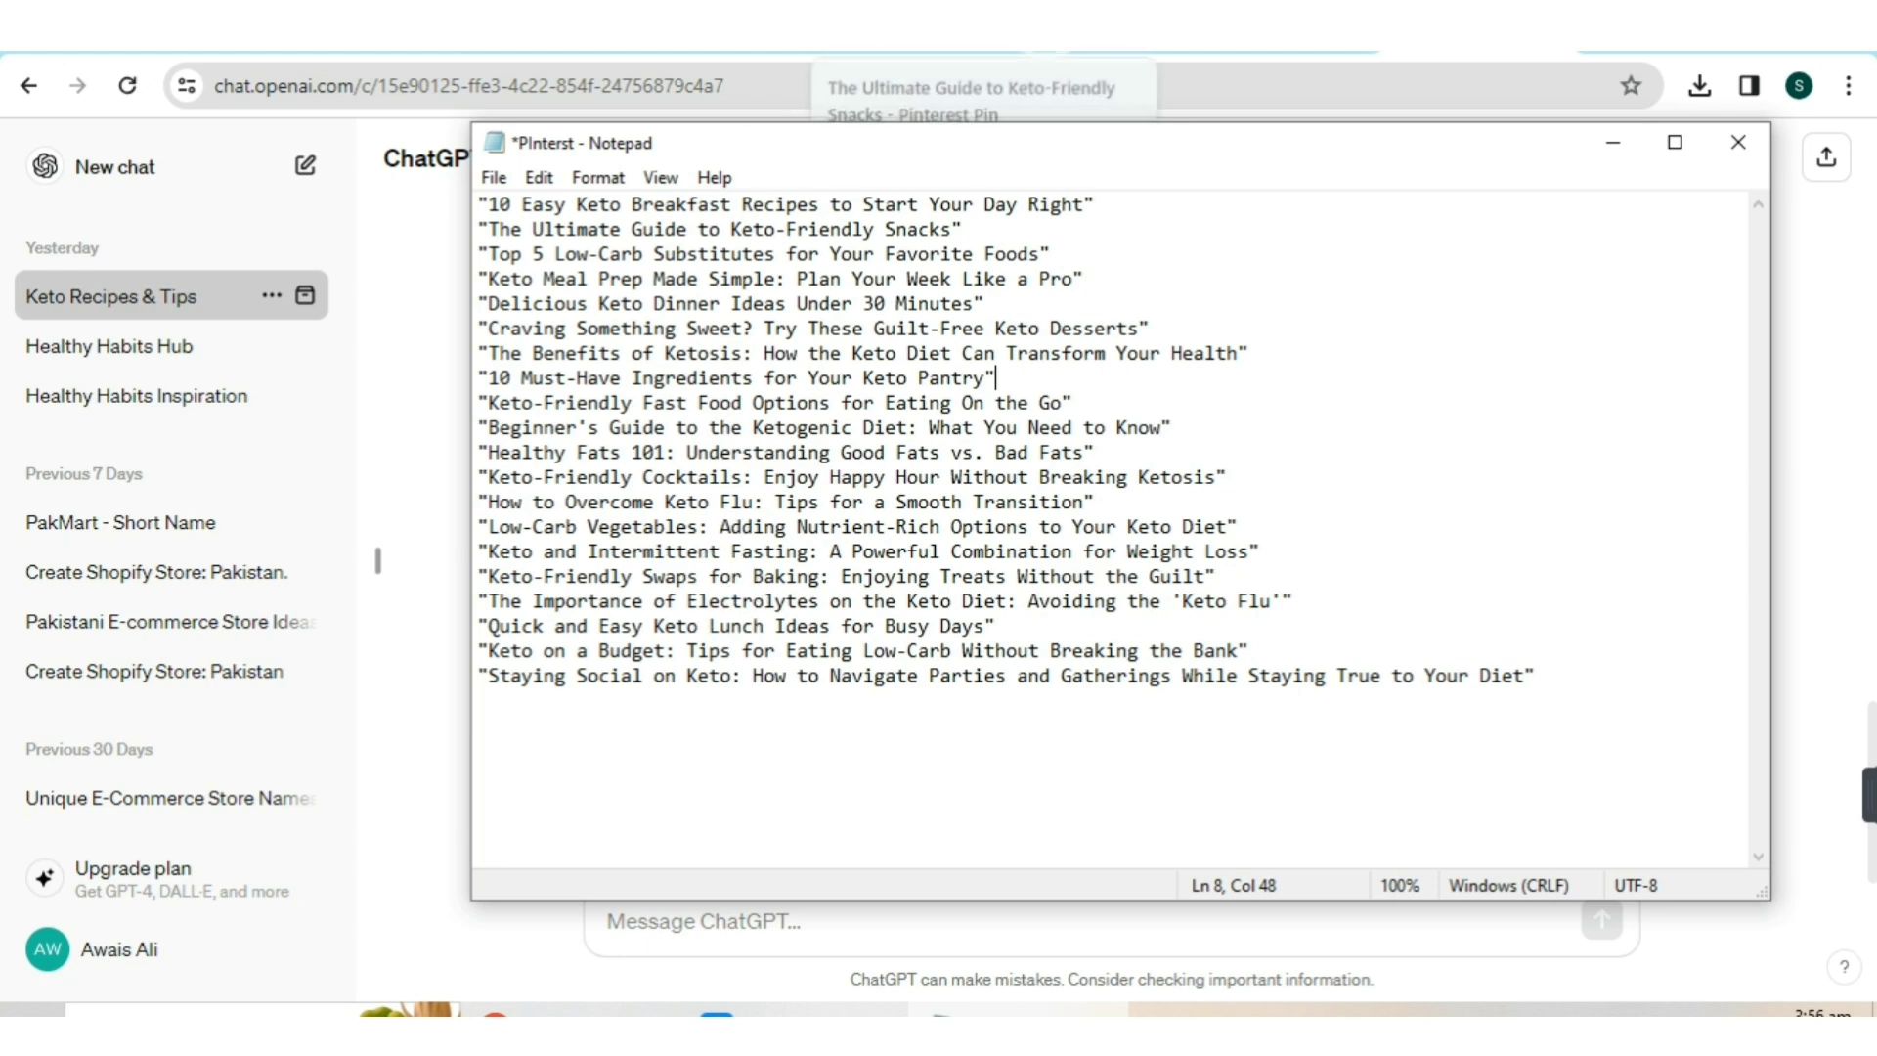
left_click(1098, 41)
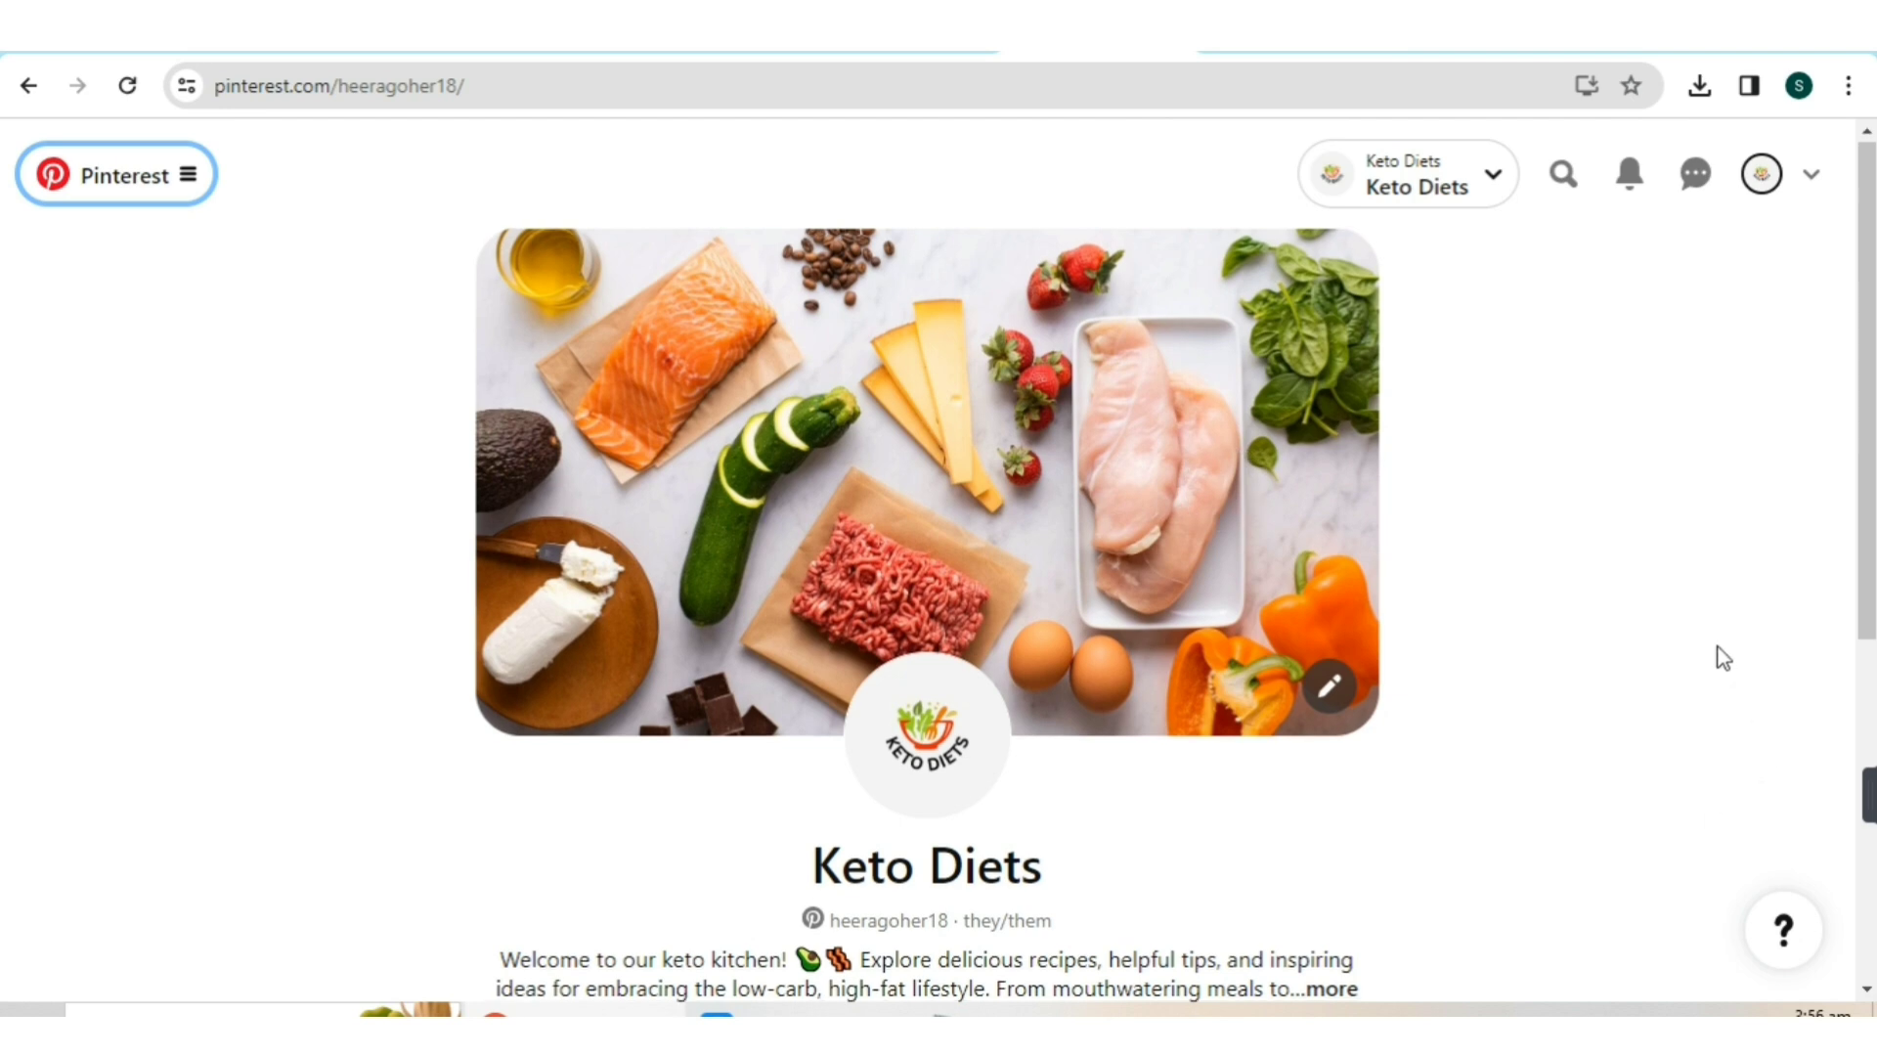
scroll(1672, 544, "down", 5)
scroll(1672, 533, "up", 5)
scroll(1672, 510, "down", 5)
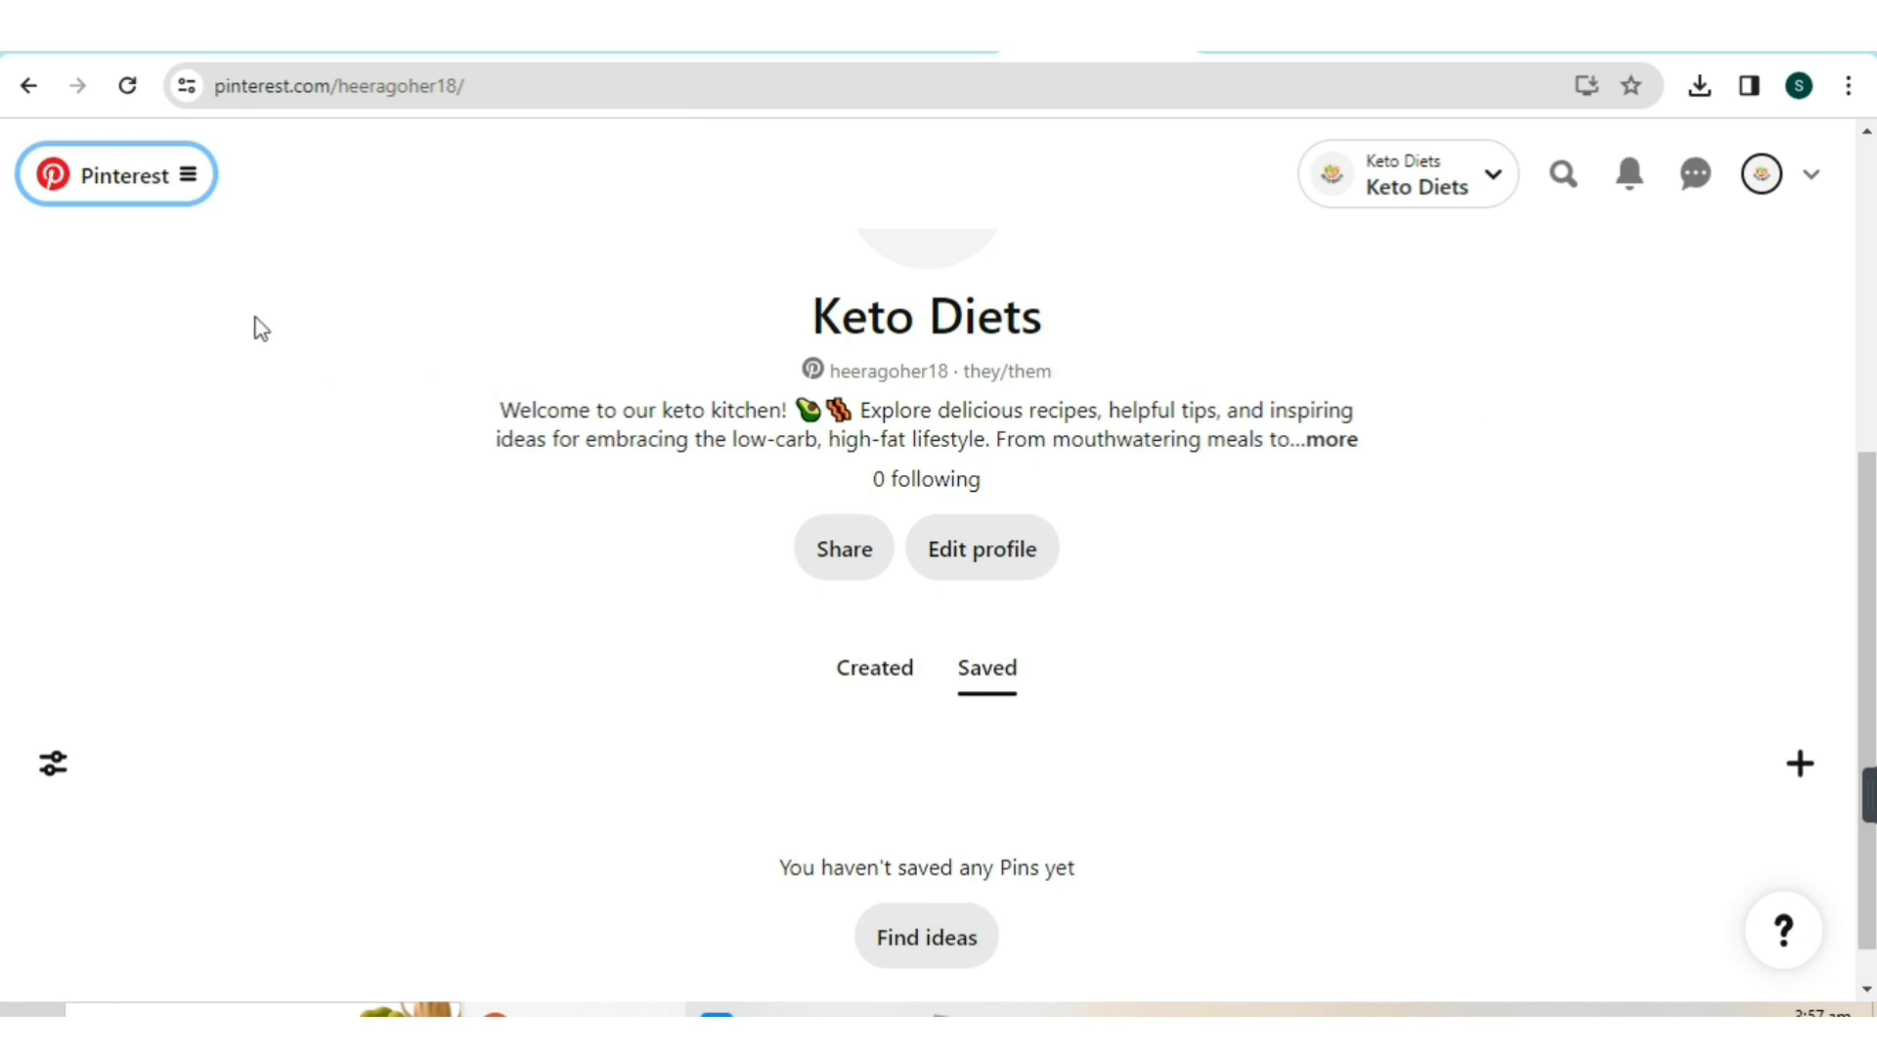
- Start creating a new Pinterest ad campaign and choose the Manual Campaign mode
left_click(108, 196)
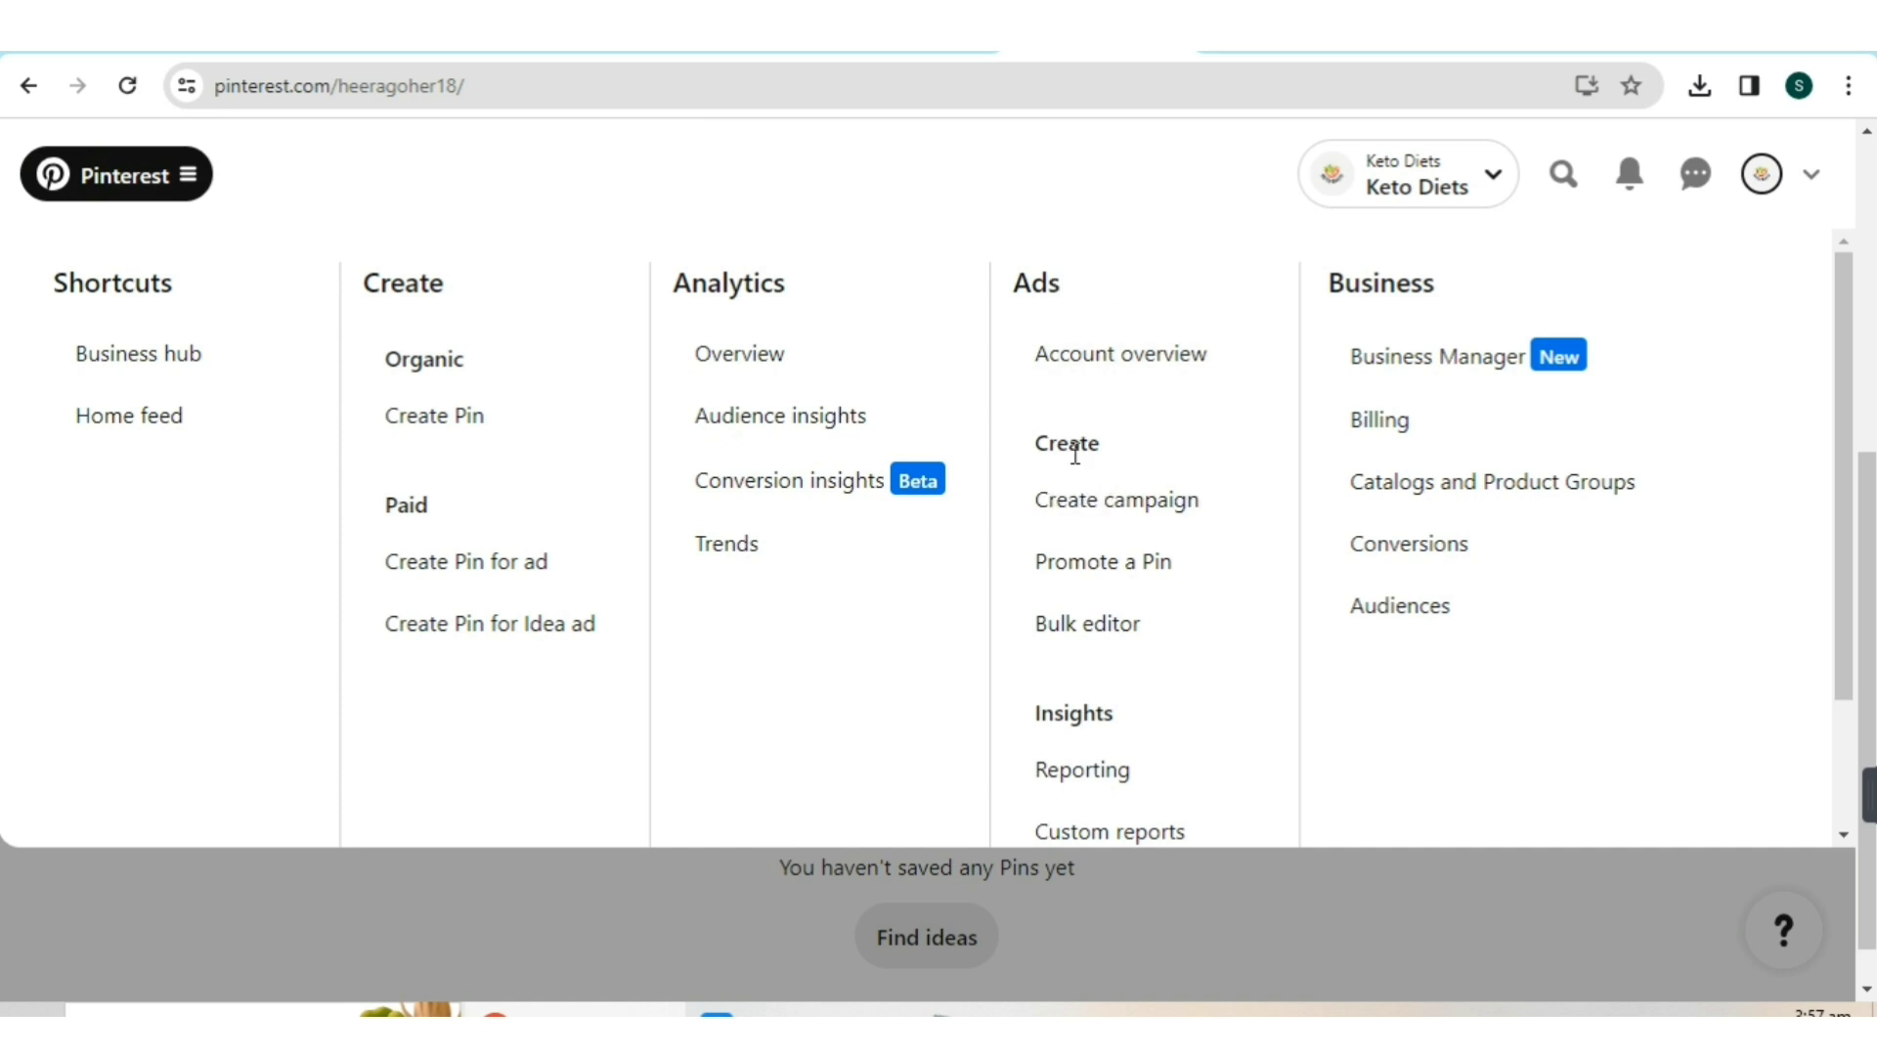
left_click(1138, 507)
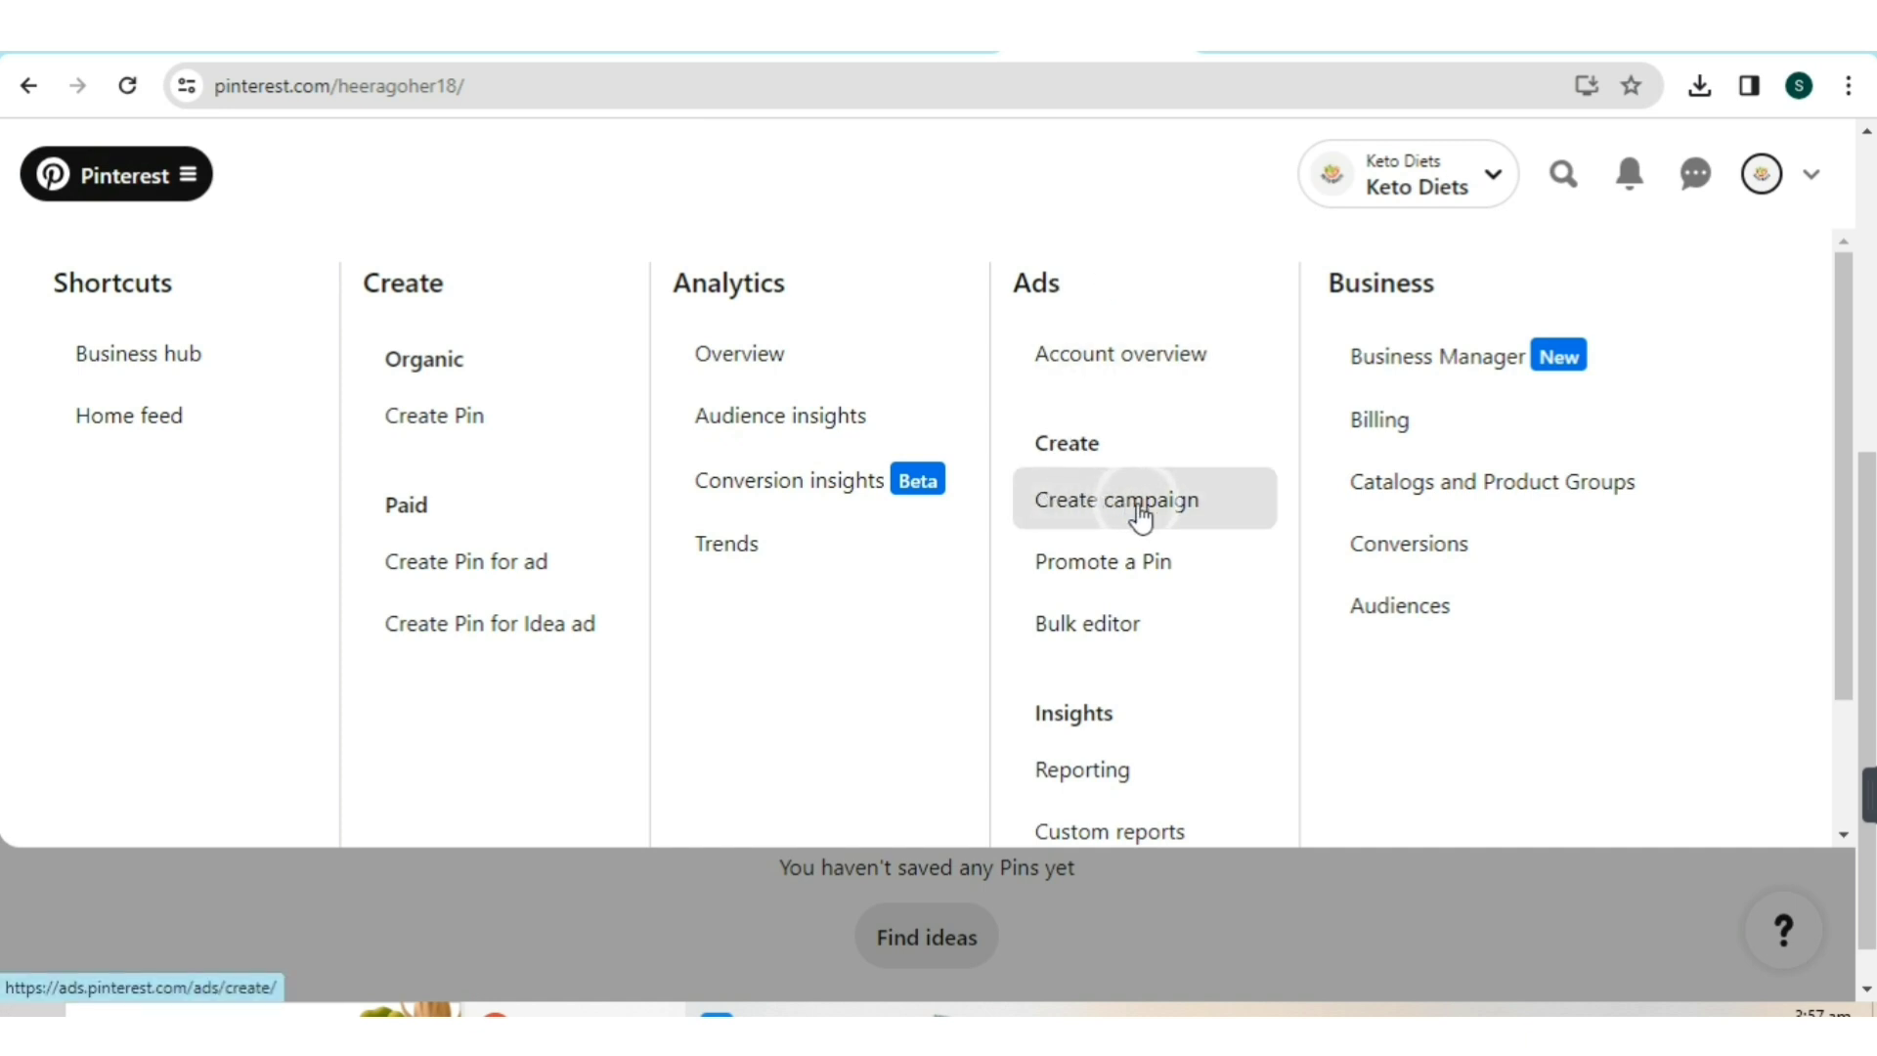
left_click(1132, 504)
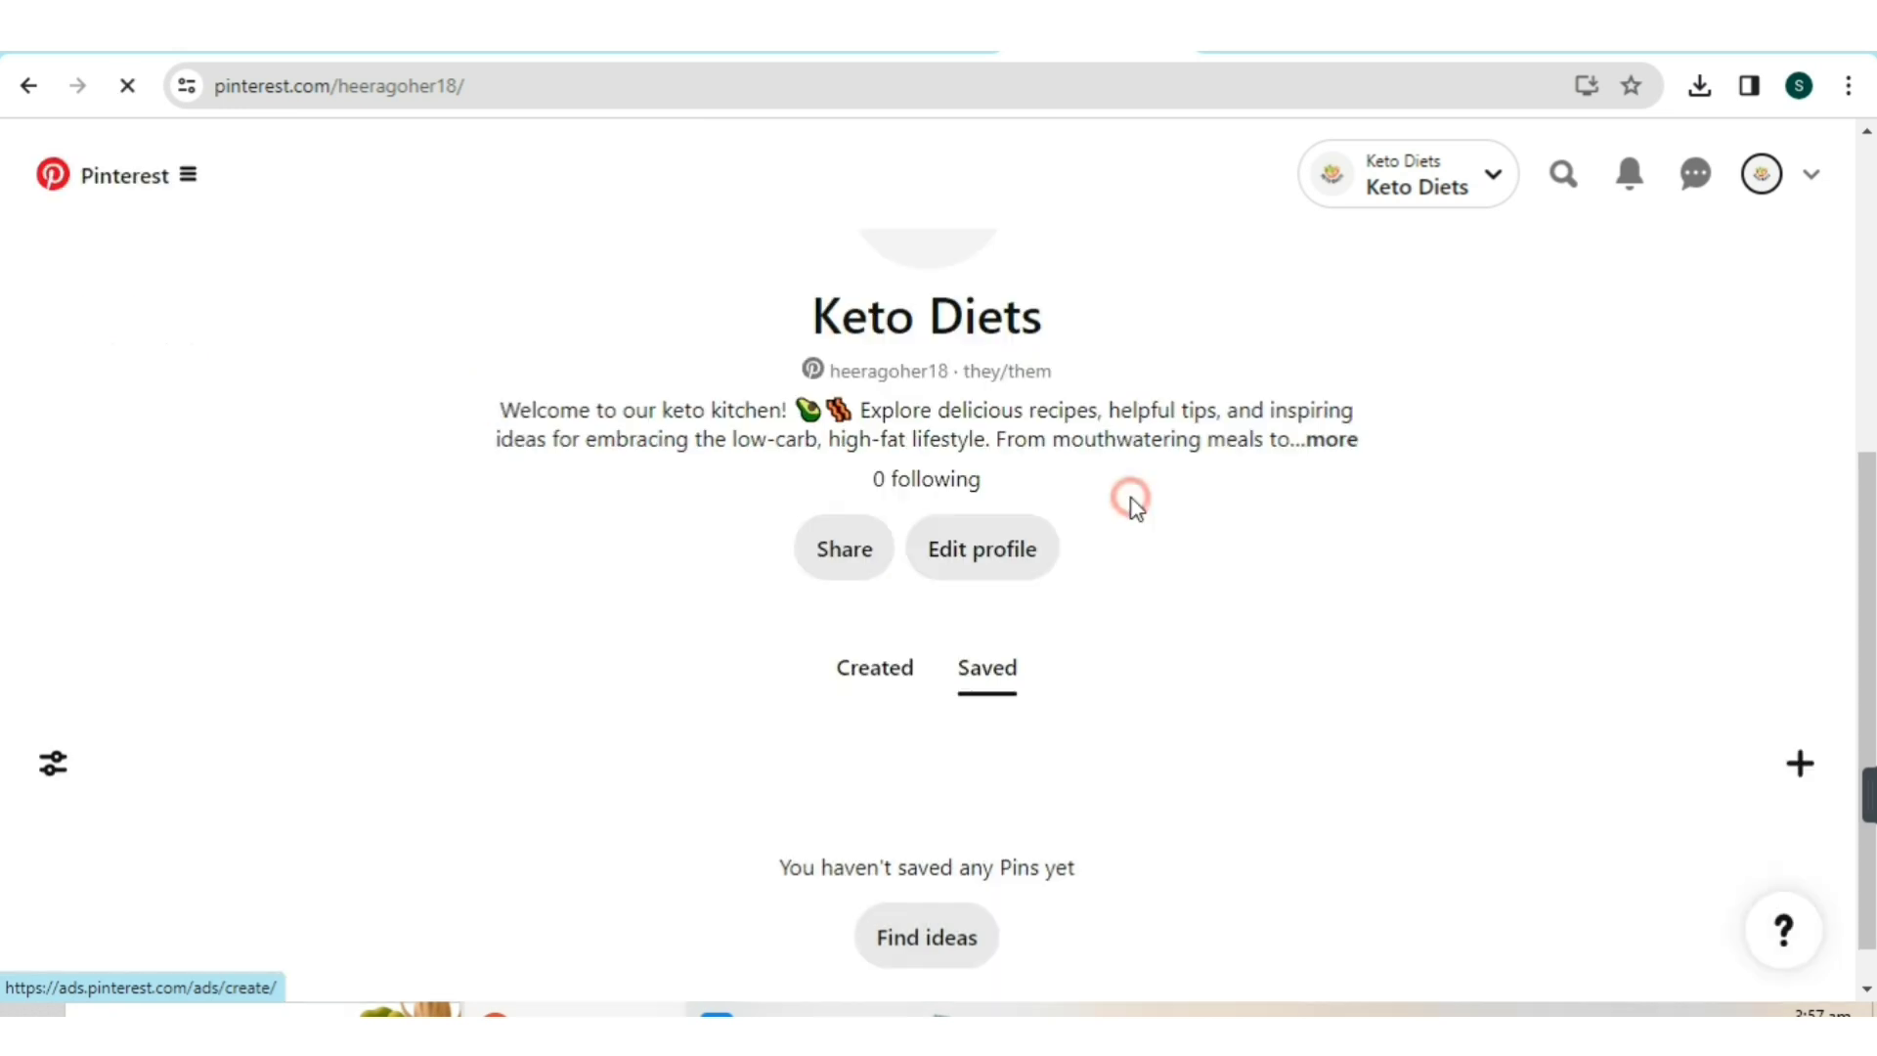
scroll(1174, 508, "up", 3)
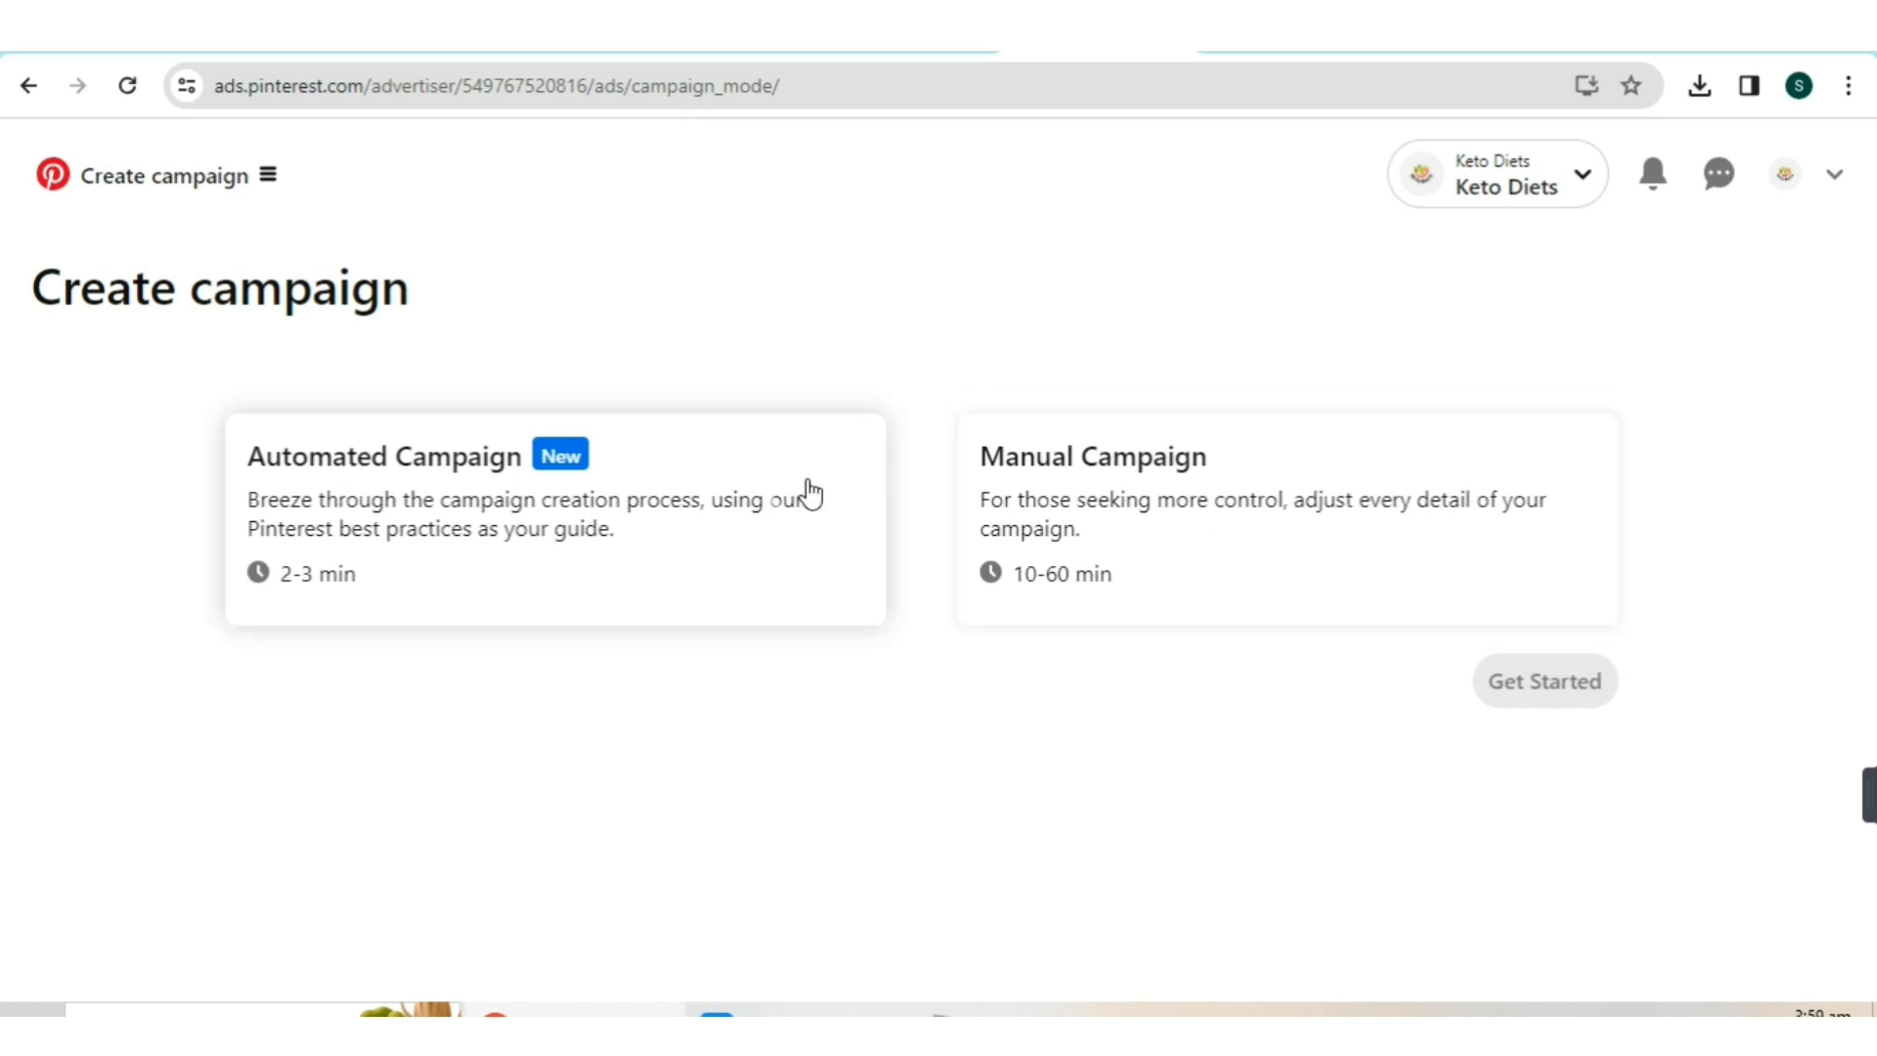
left_click(1118, 469)
left_click(1597, 657)
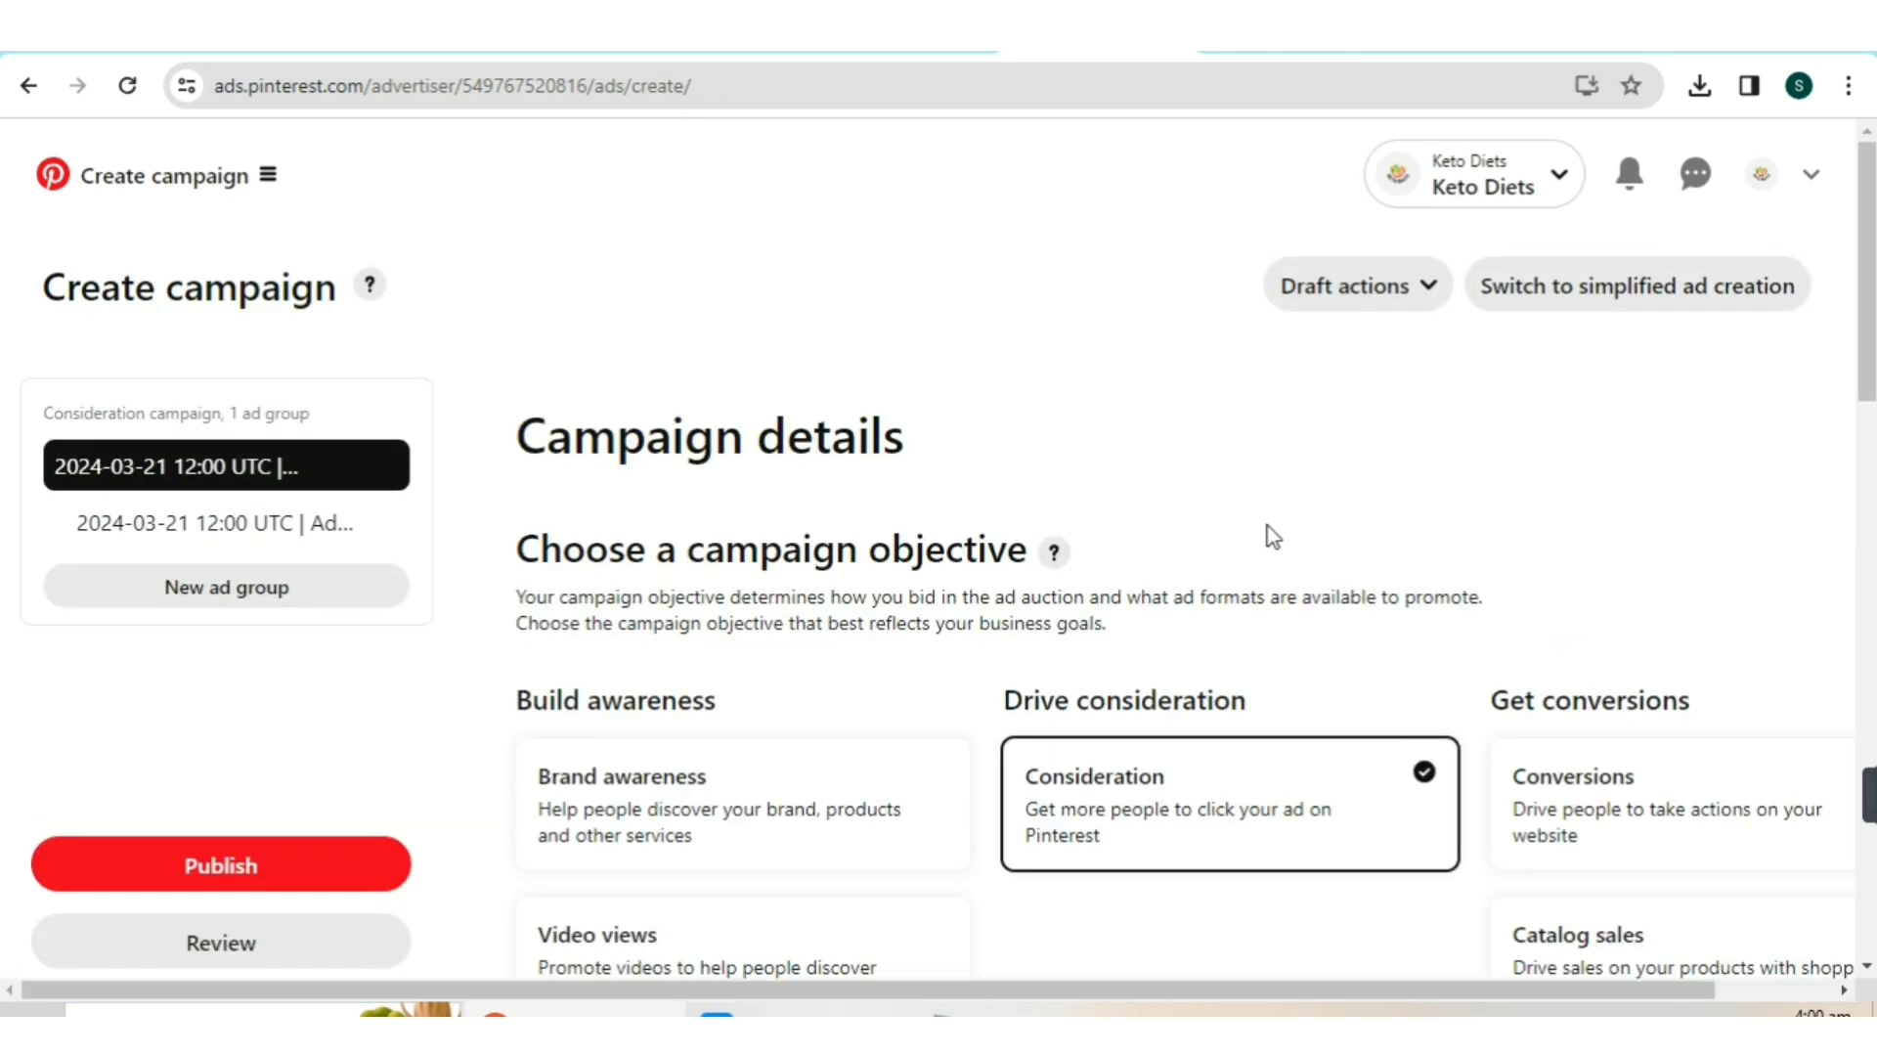
- Continue past the campaign details to the ad group and select the "Find new customers" targeting strategy
scroll(1313, 438, "down", 5)
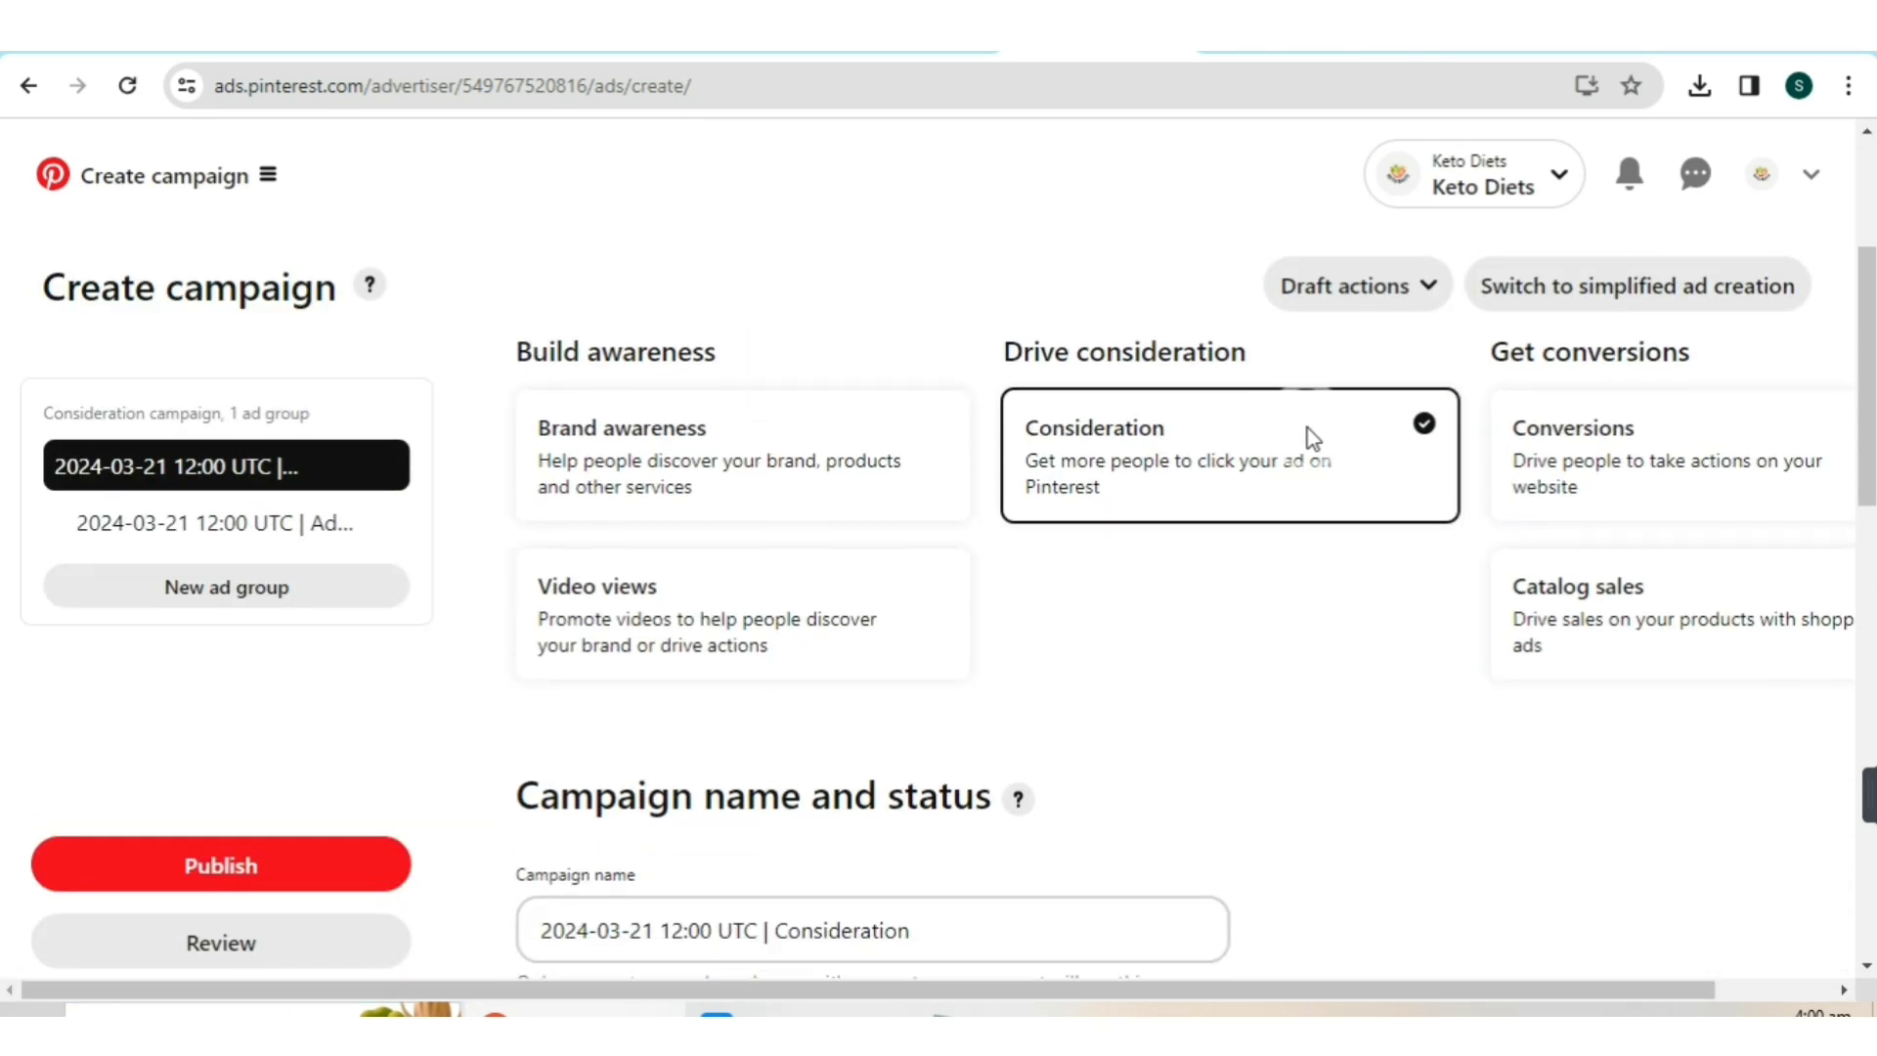
scroll(1313, 438, "down", 12)
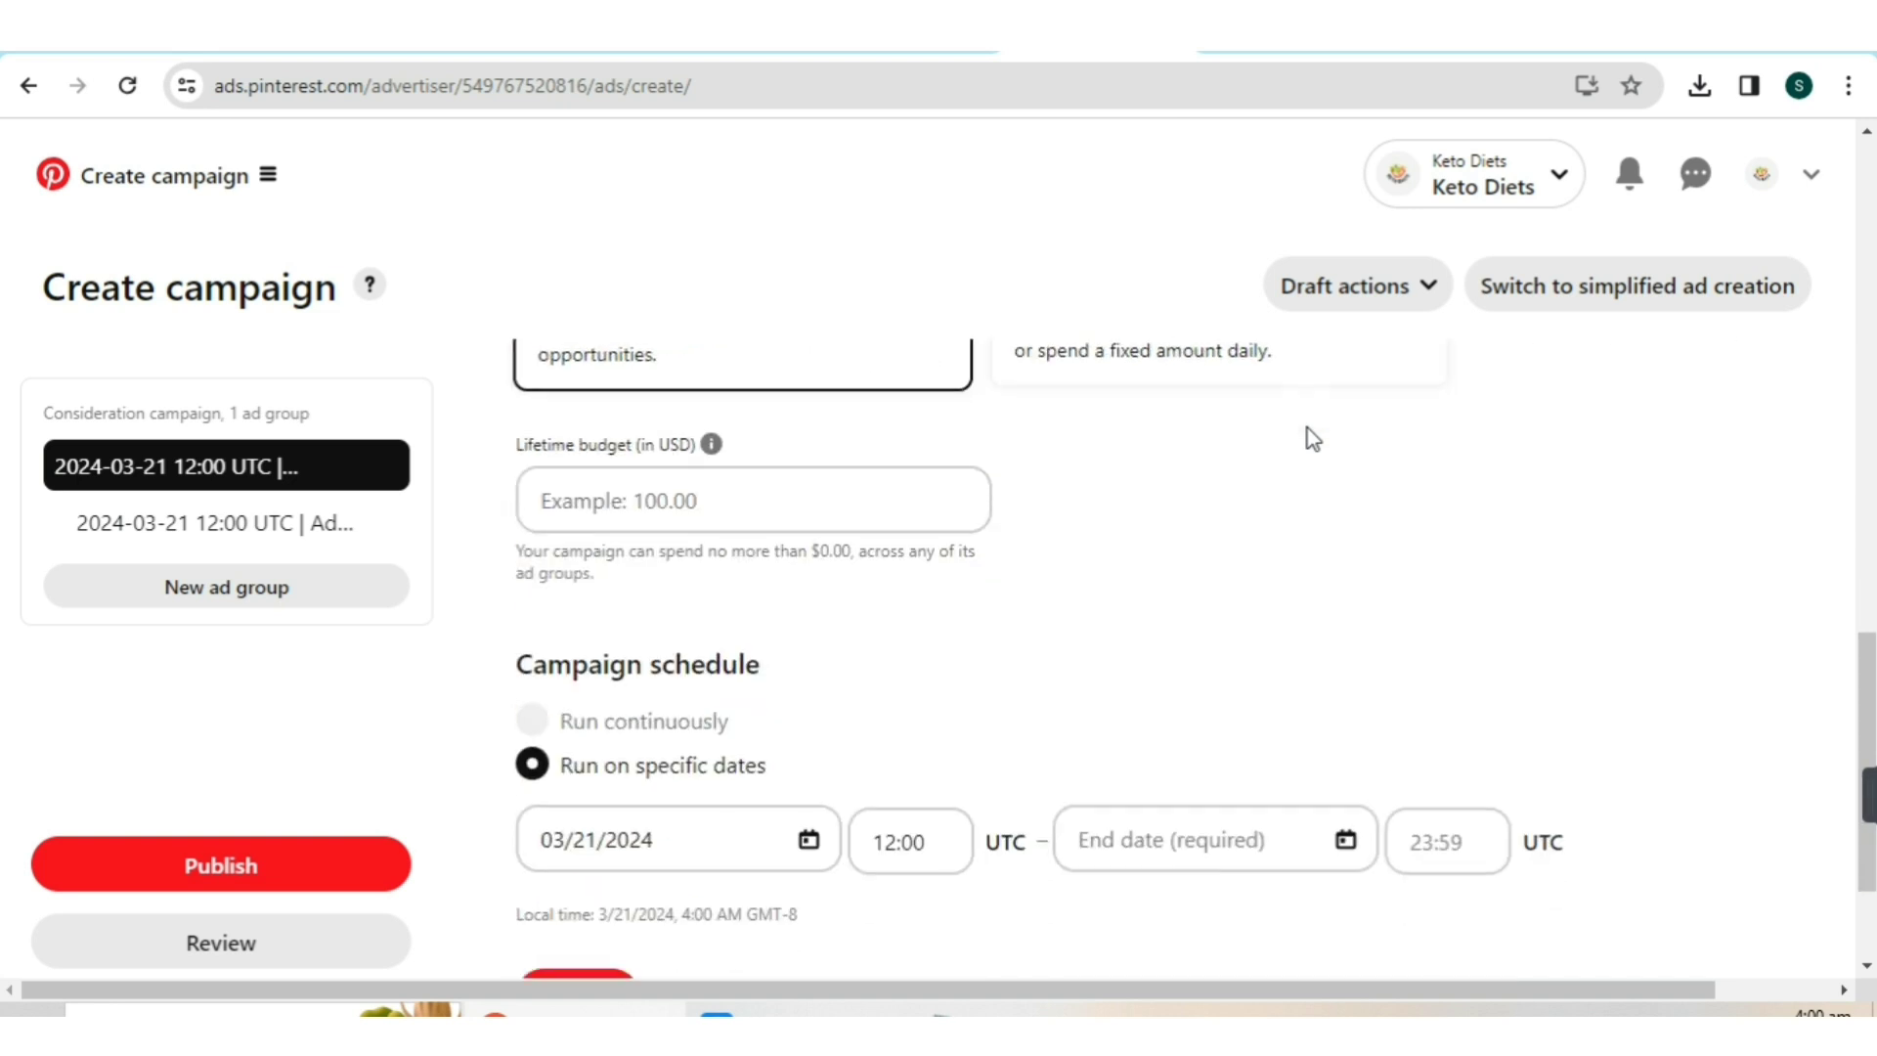
left_click(625, 782)
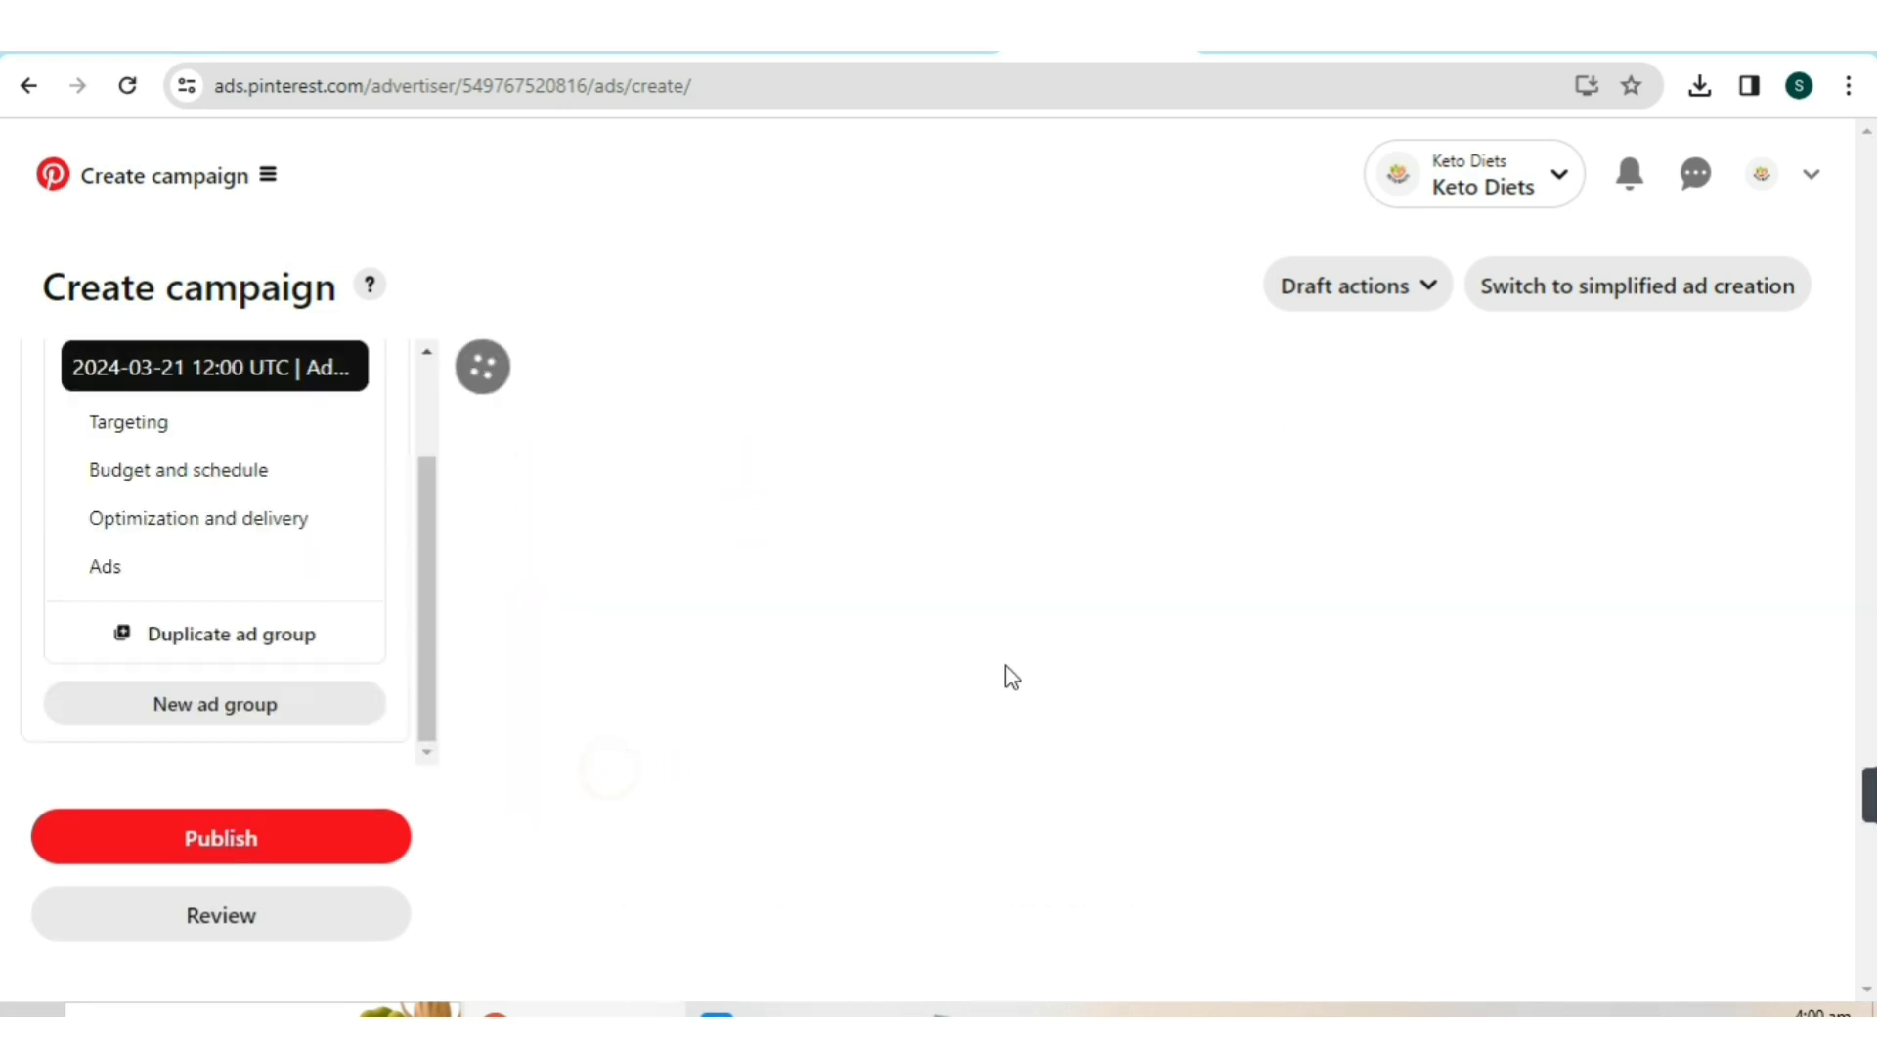
scroll(1186, 537, "down", 5)
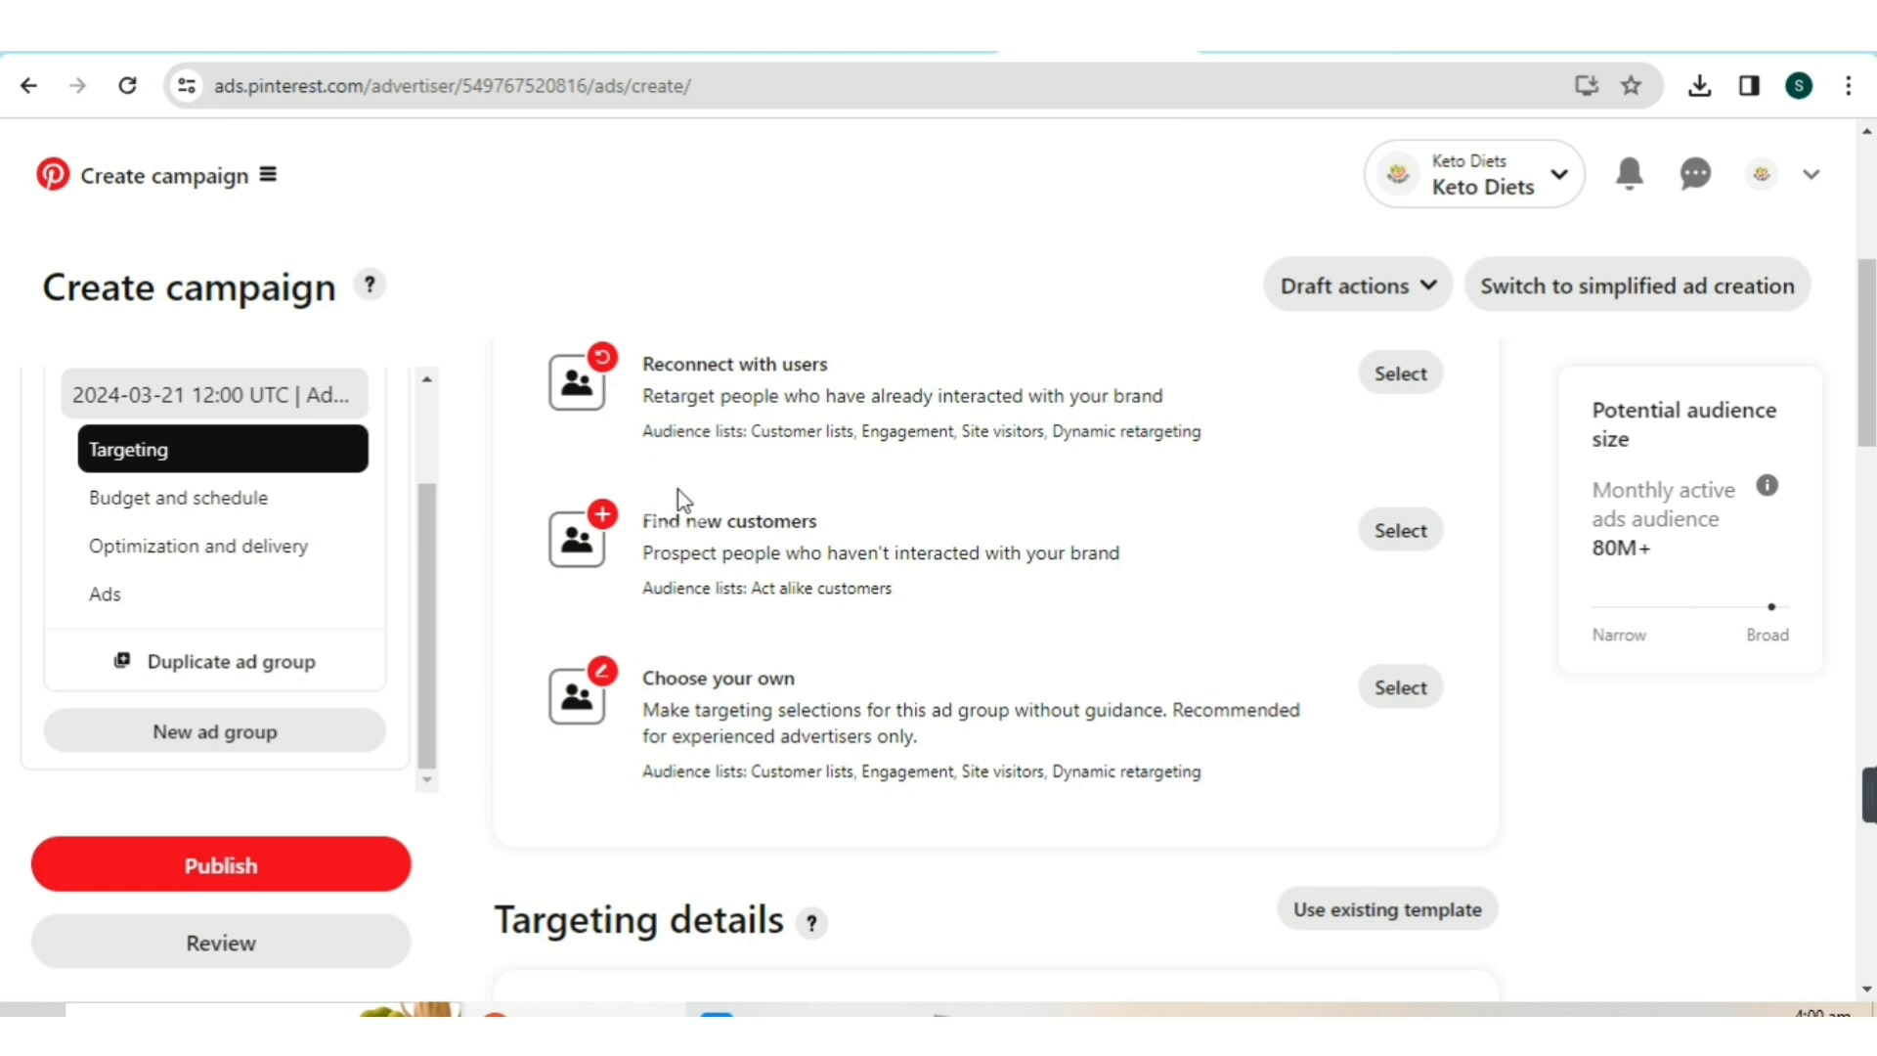
left_click(1388, 531)
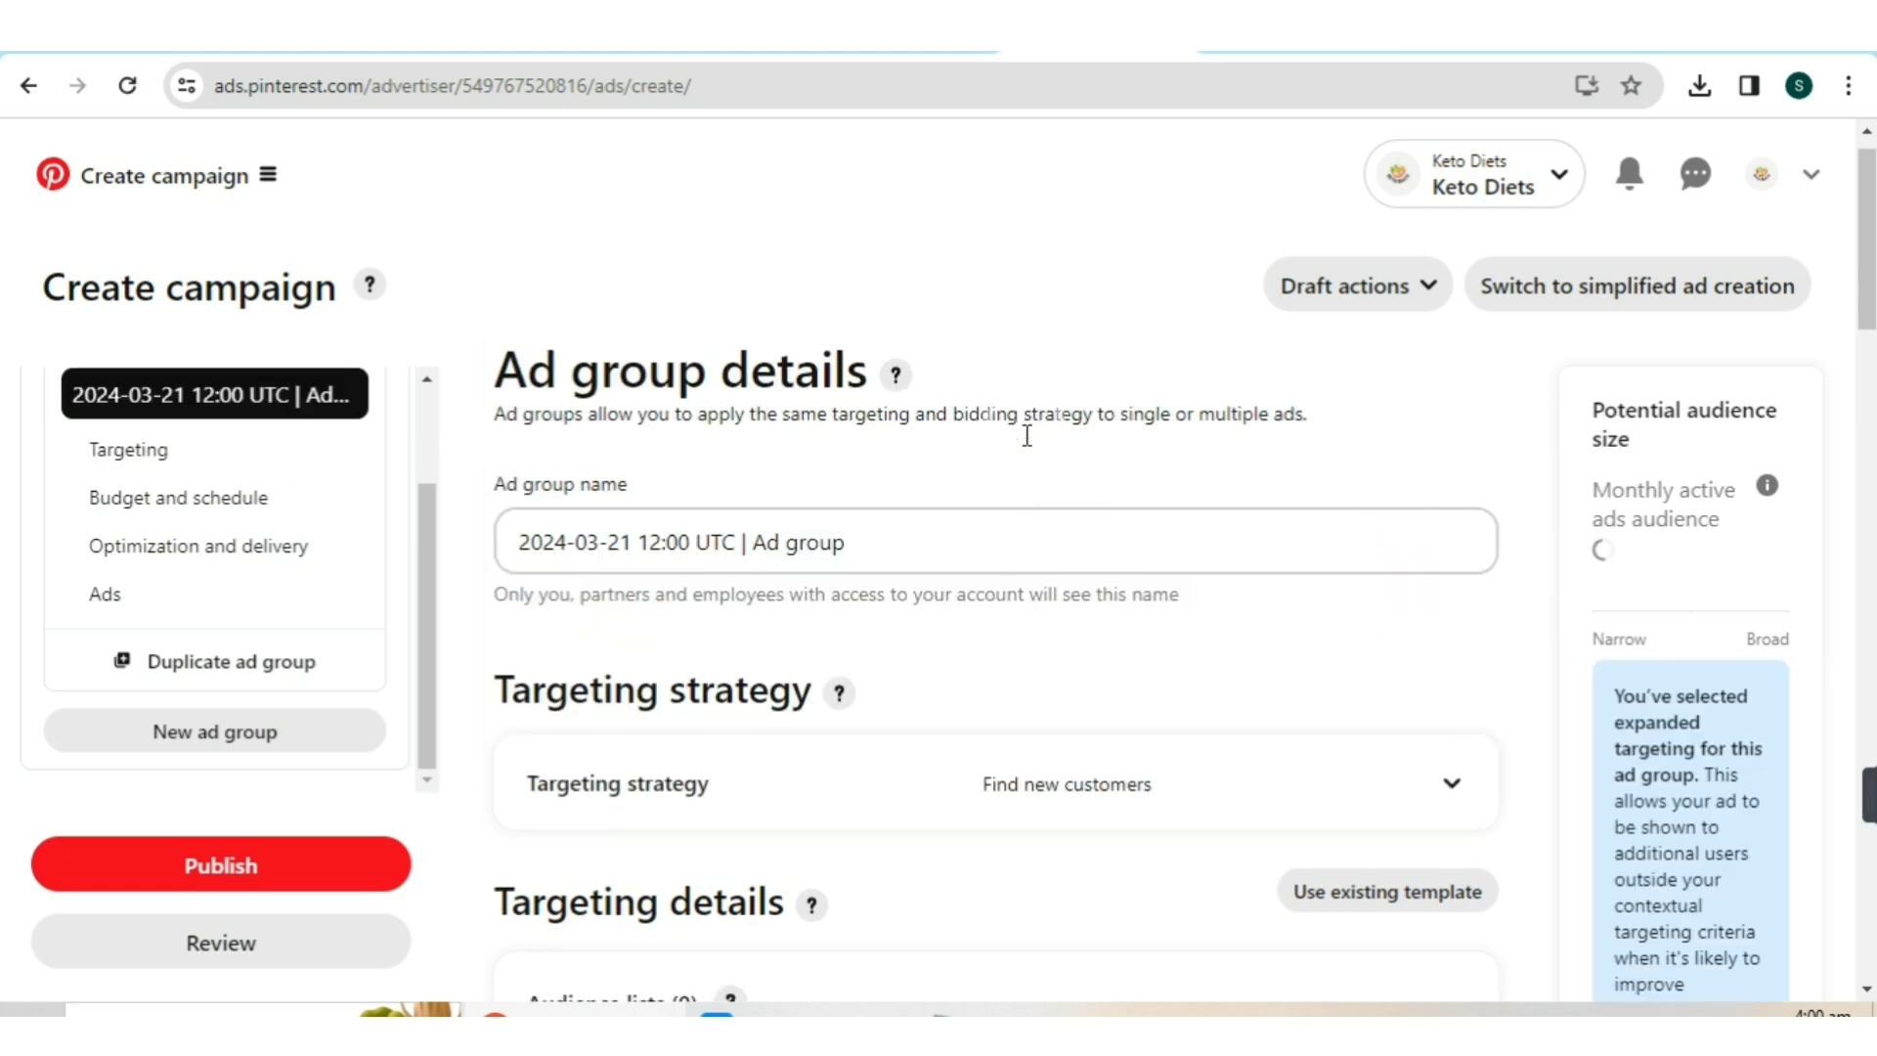
- Expand the Interests and Keywords targeting details and show the options for adding keywords
scroll(1027, 440, "down", 8)
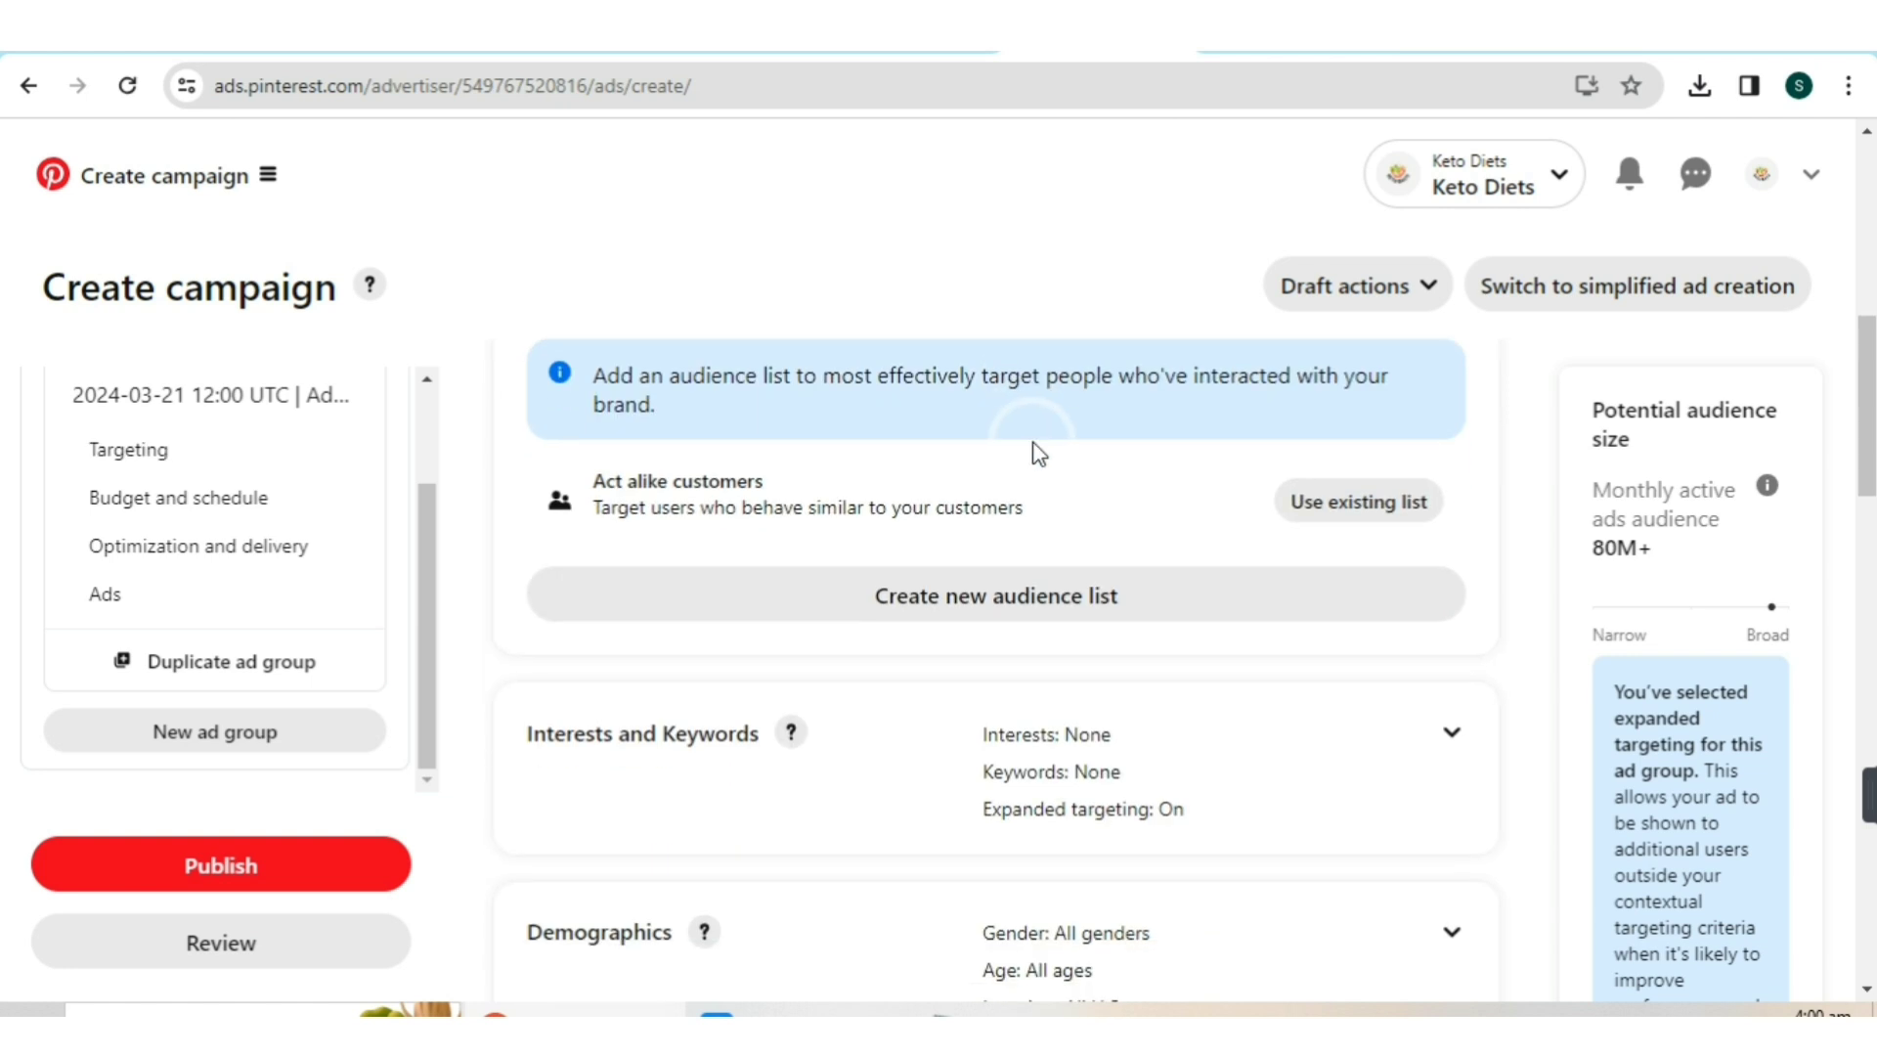
scroll(1046, 455, "down", 3)
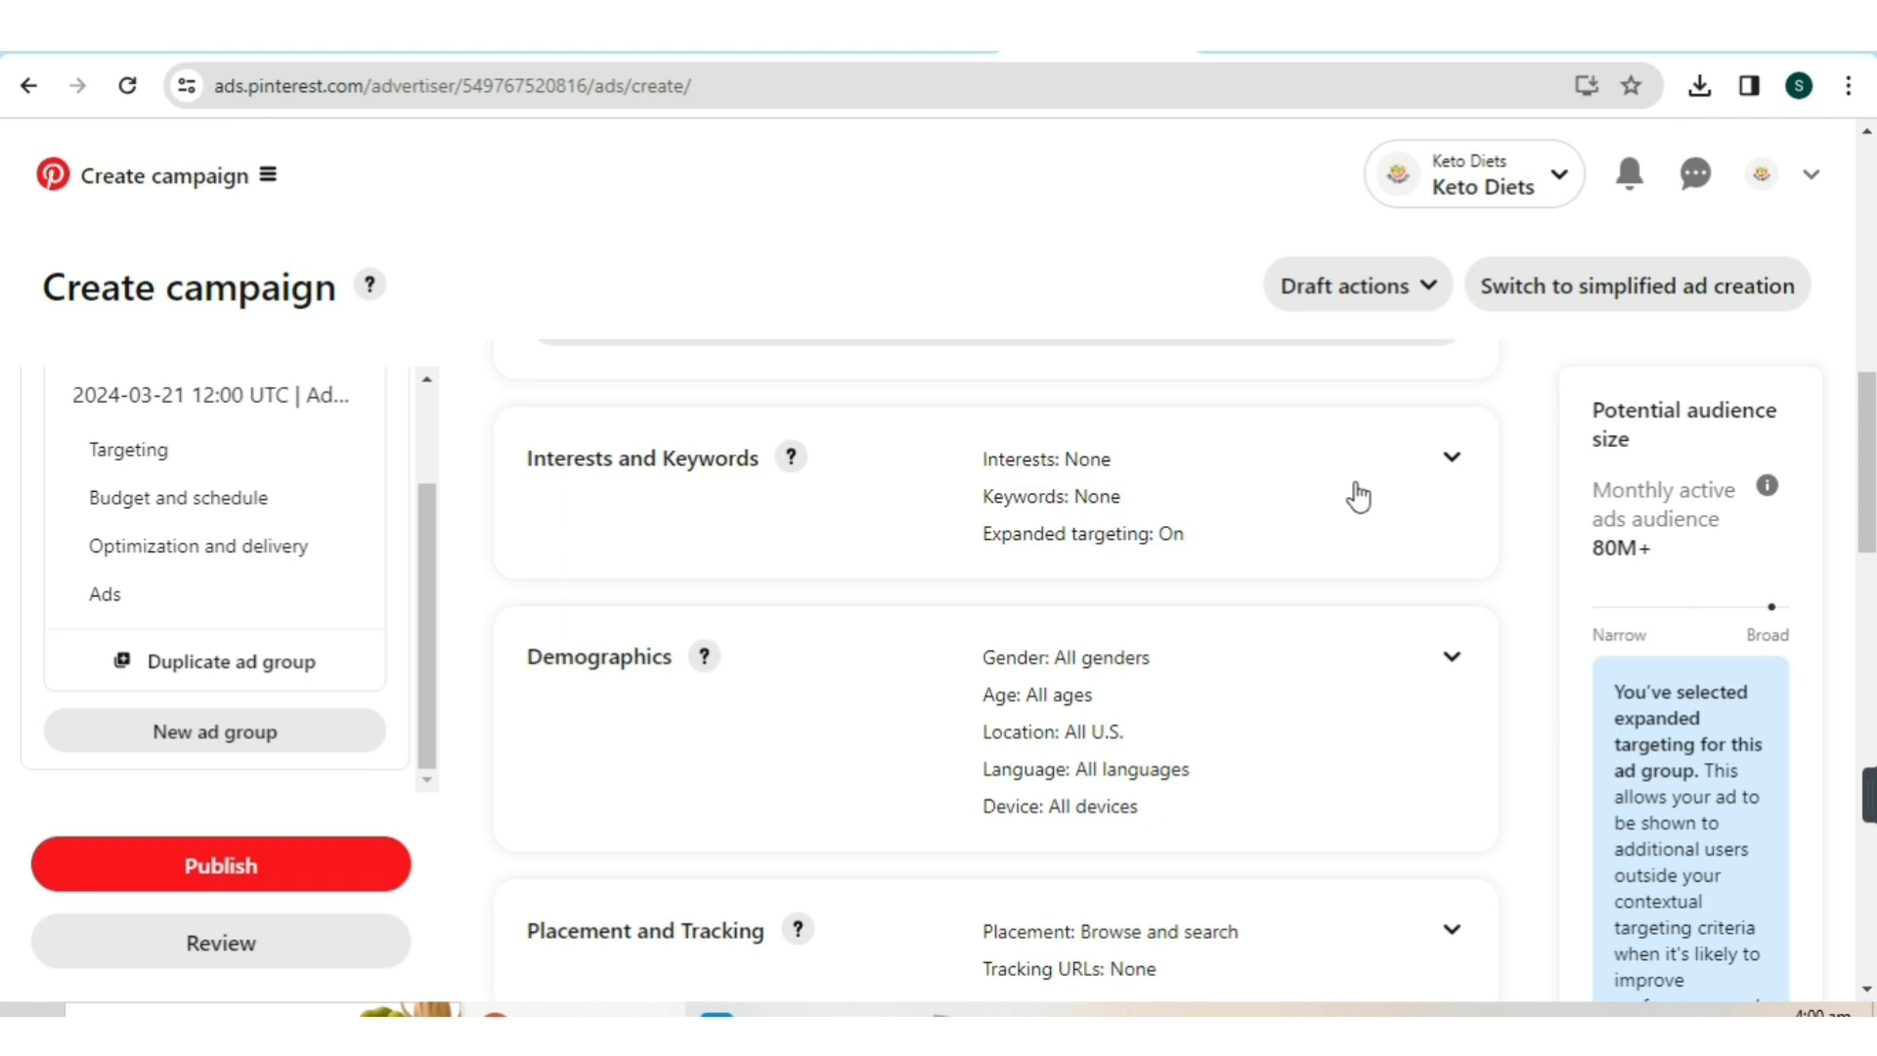
left_click(1449, 465)
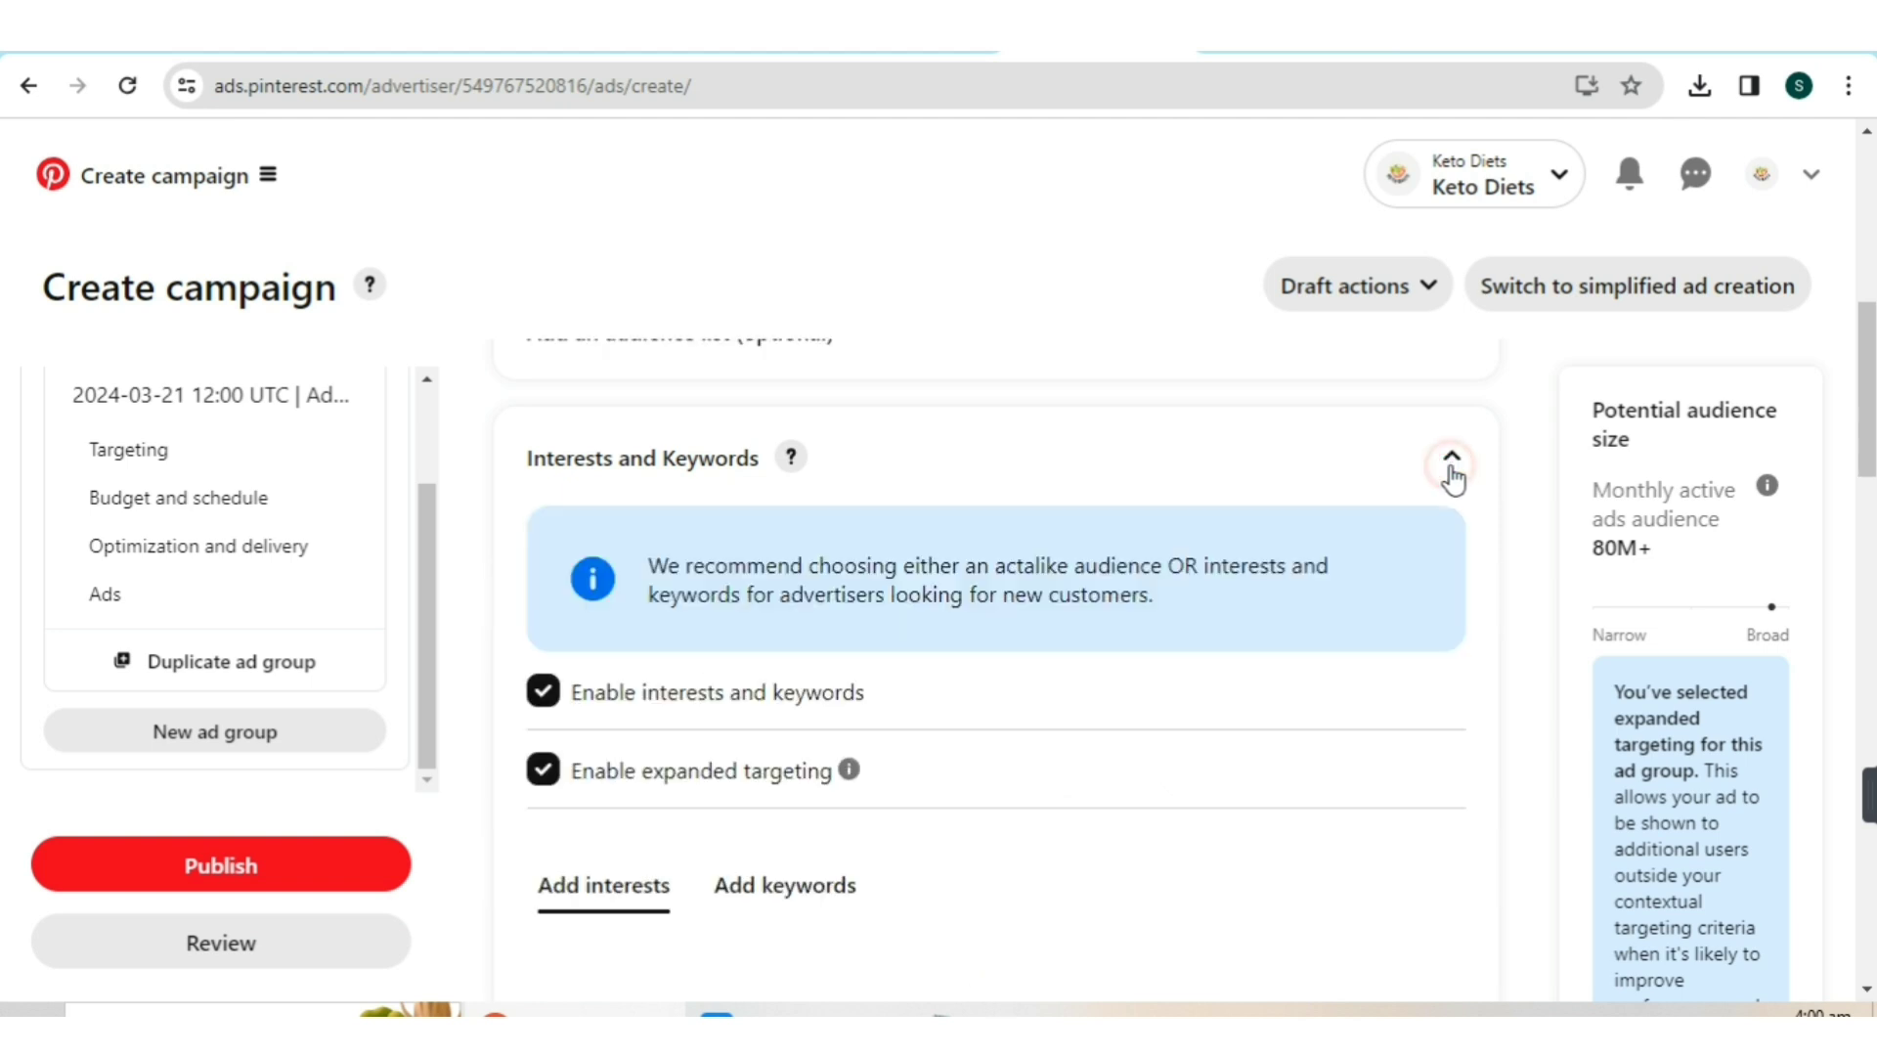
scroll(1359, 524, "down", 2)
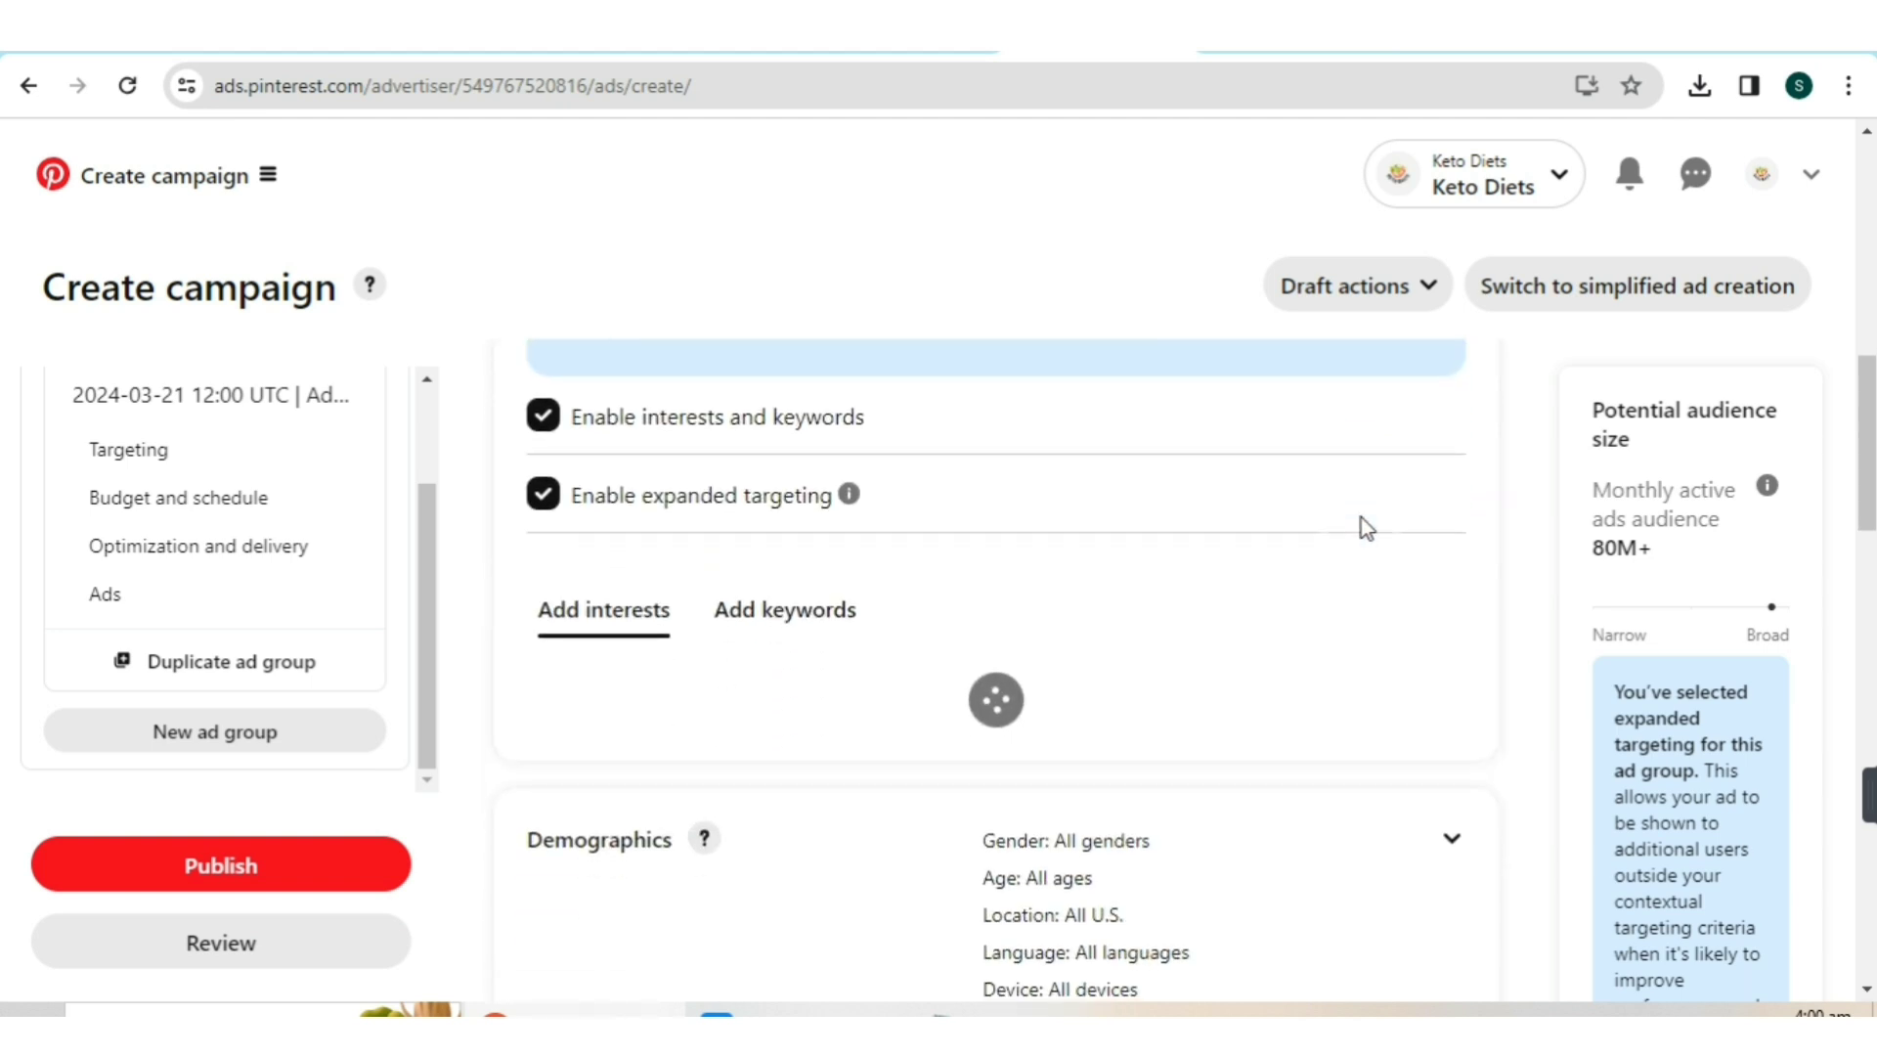
left_click(812, 626)
left_click(810, 614)
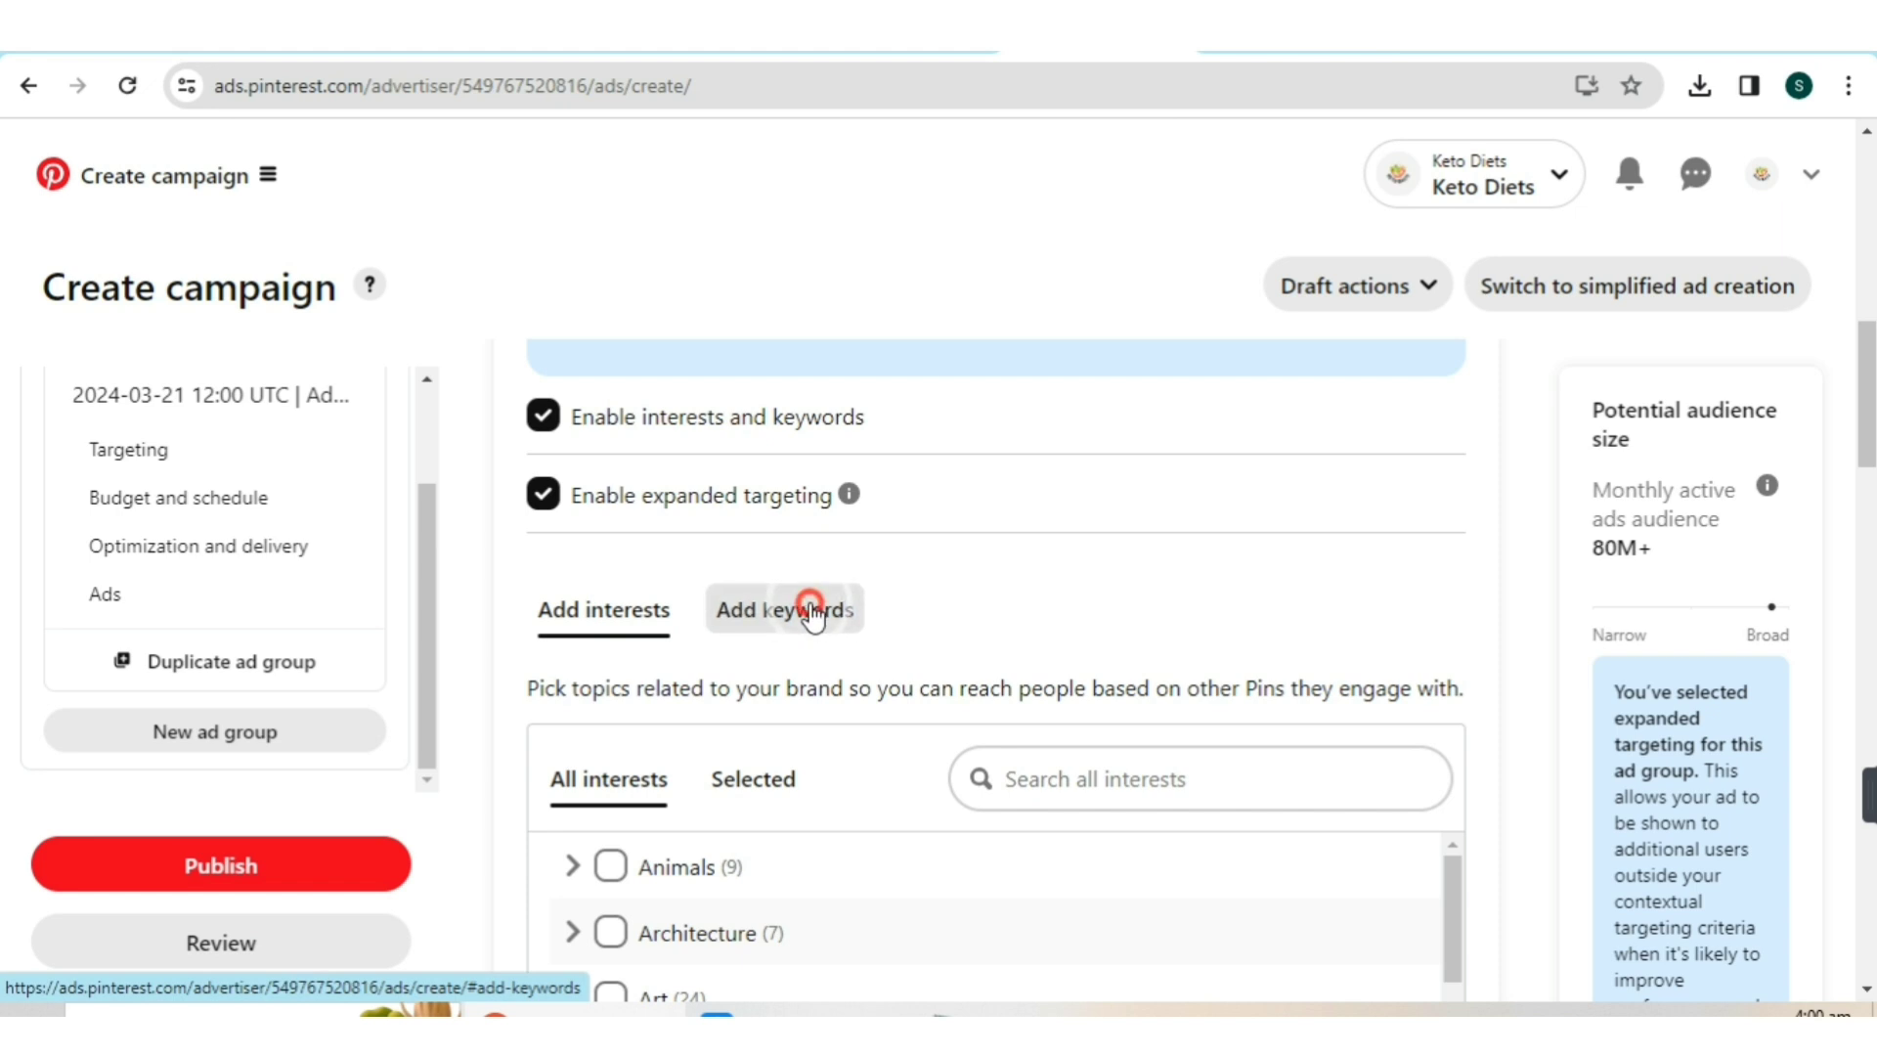
scroll(1128, 542, "down", 2)
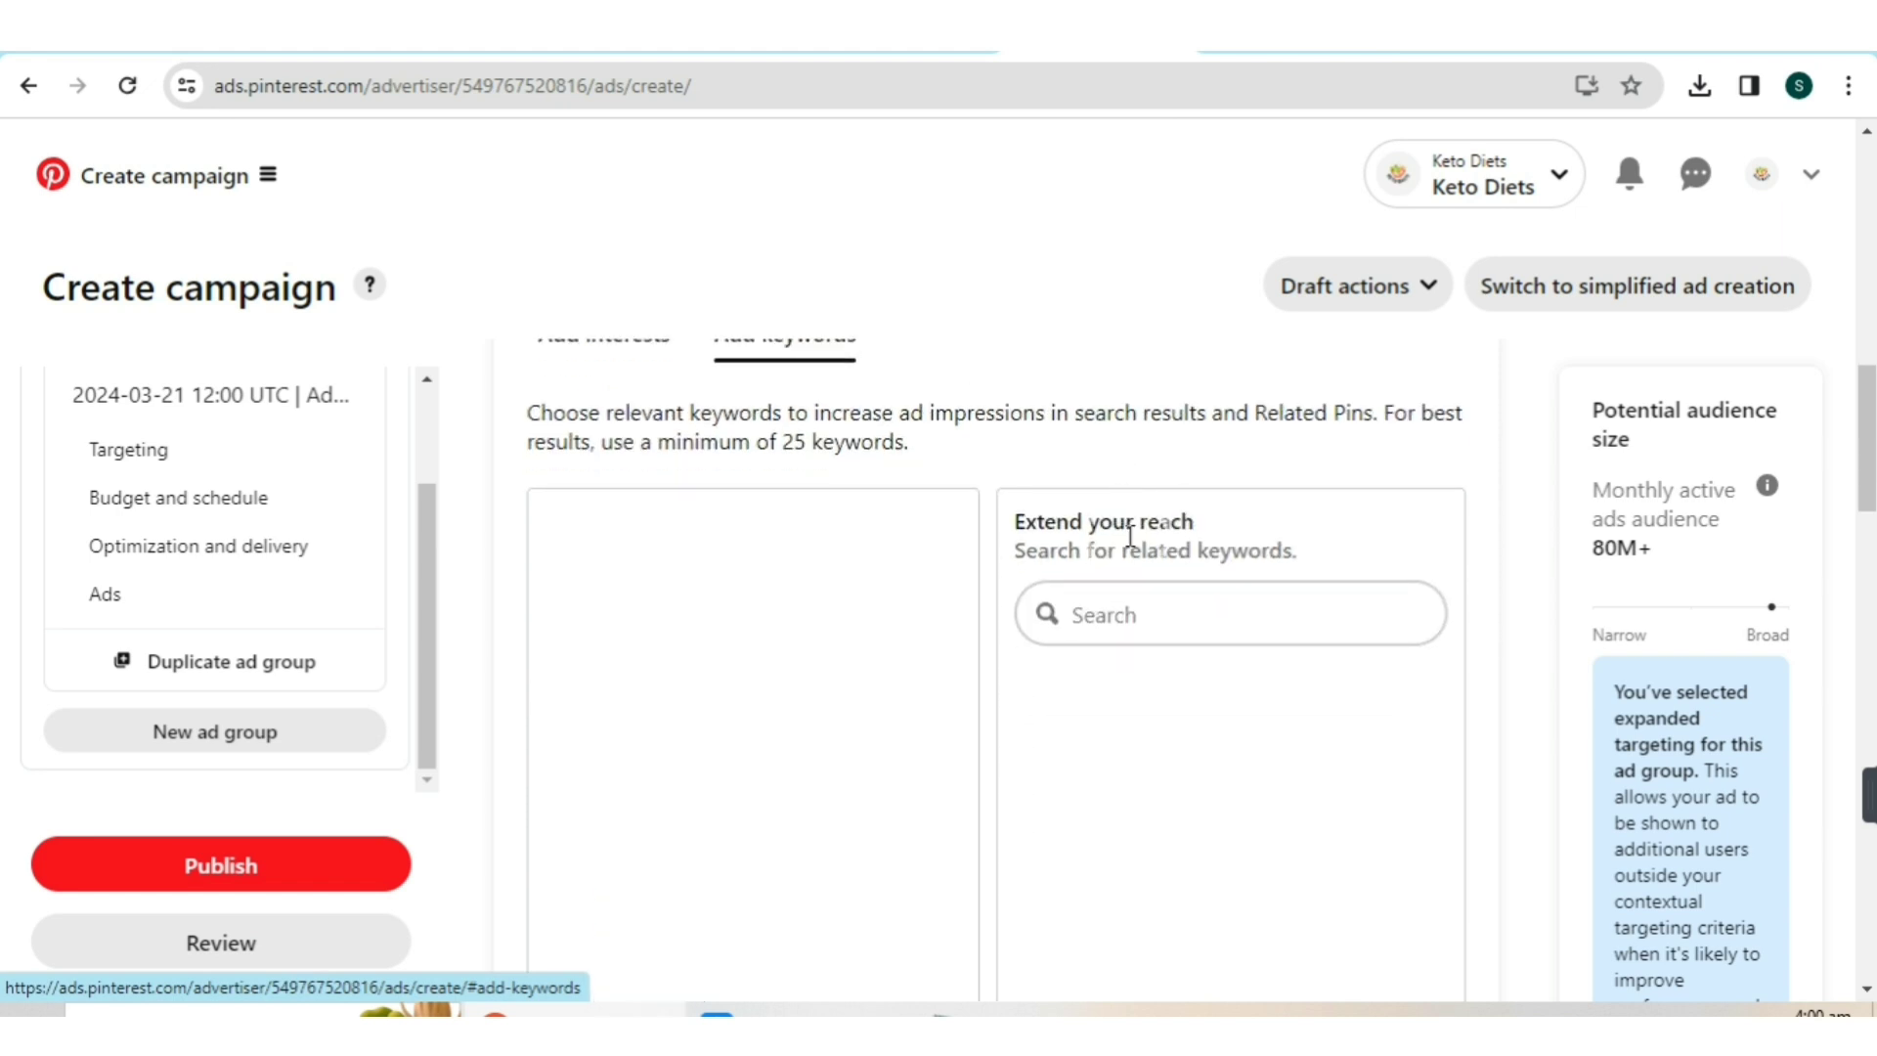
- Search the related keywords for "keto", and refine the search to "keto diets"
left_click(1194, 620)
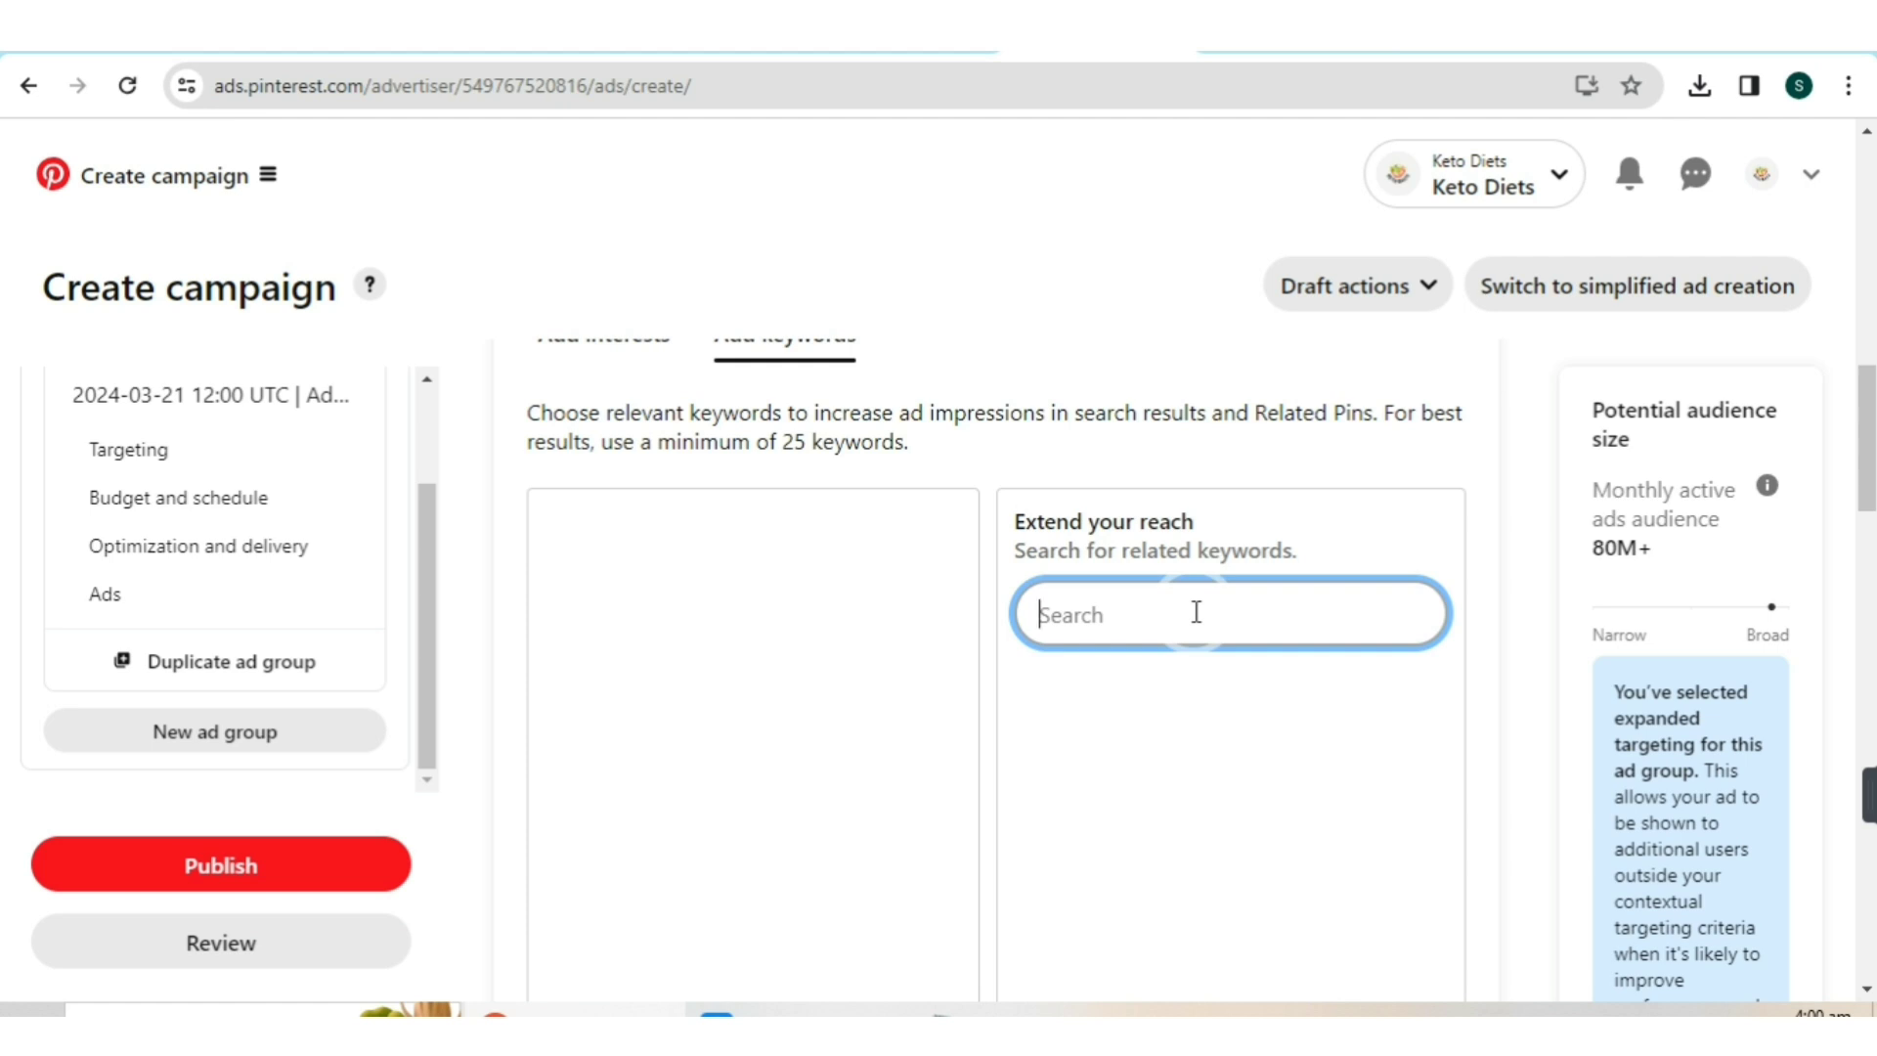
type("keto")
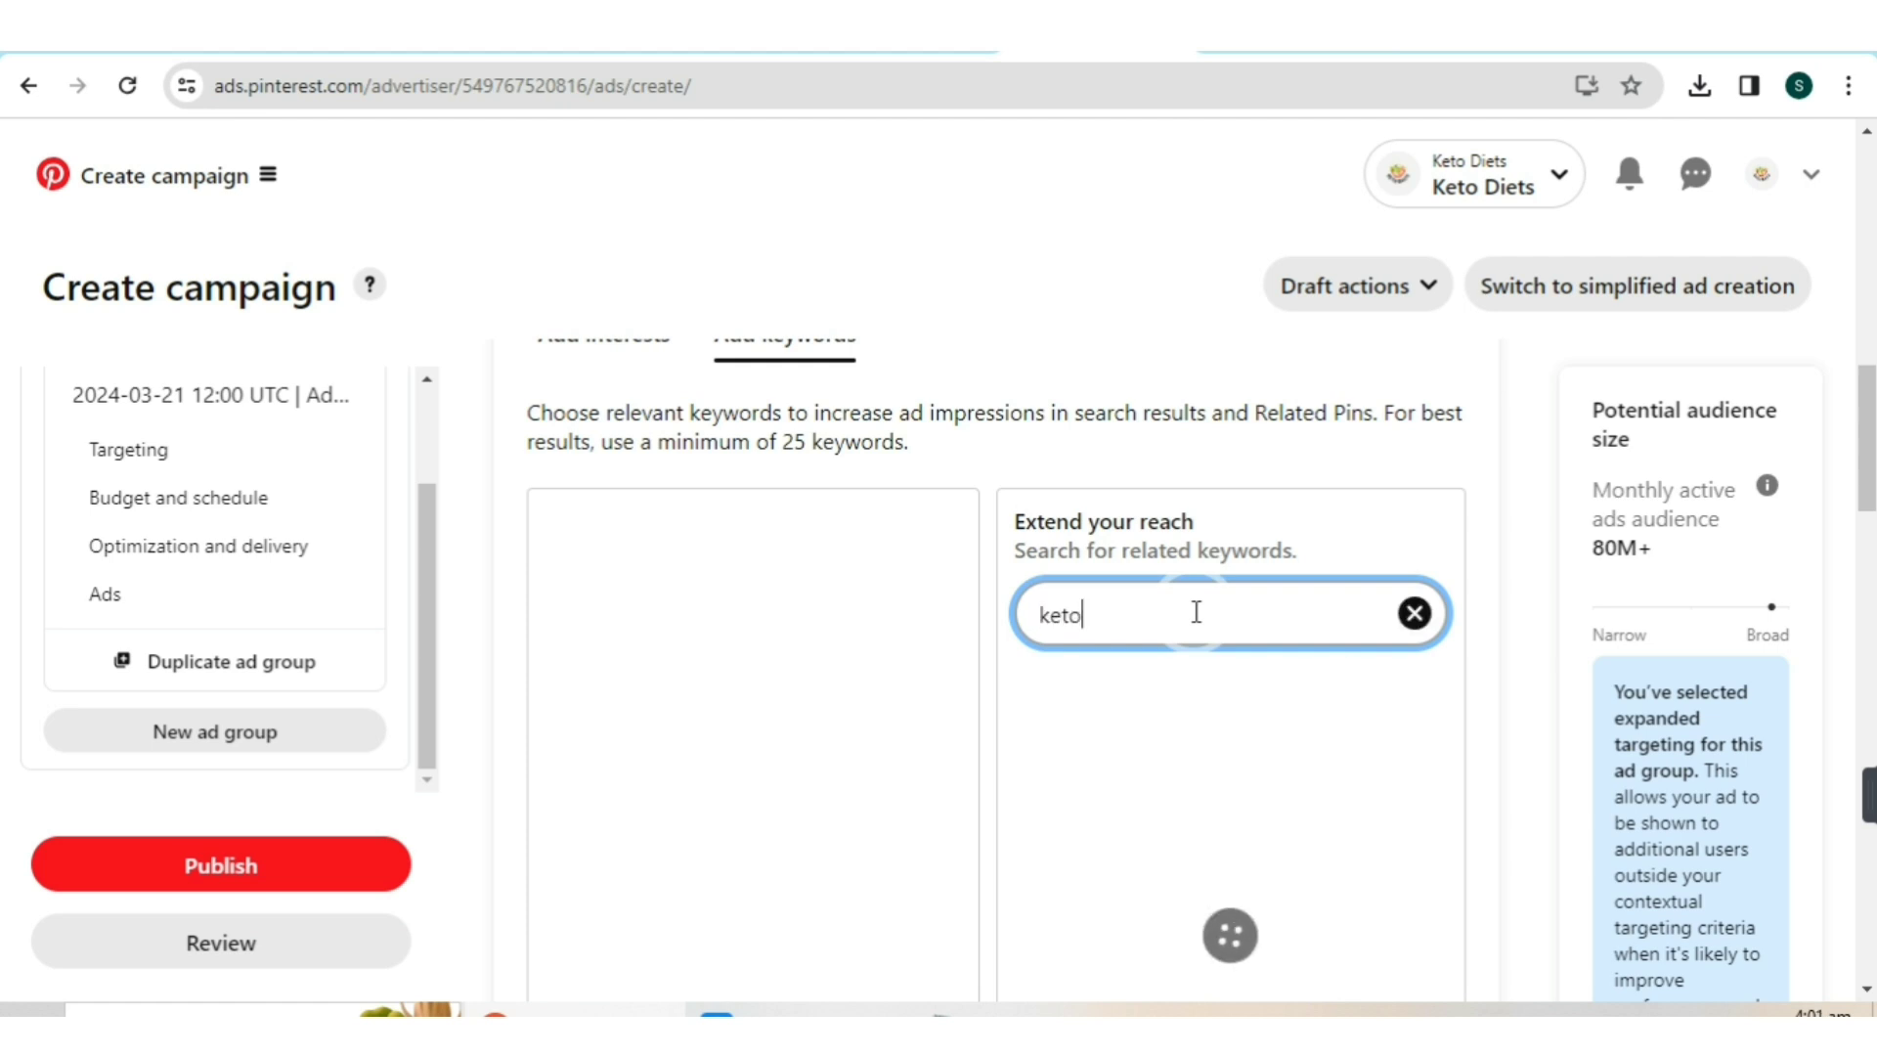
scroll(1272, 489, "down", 3)
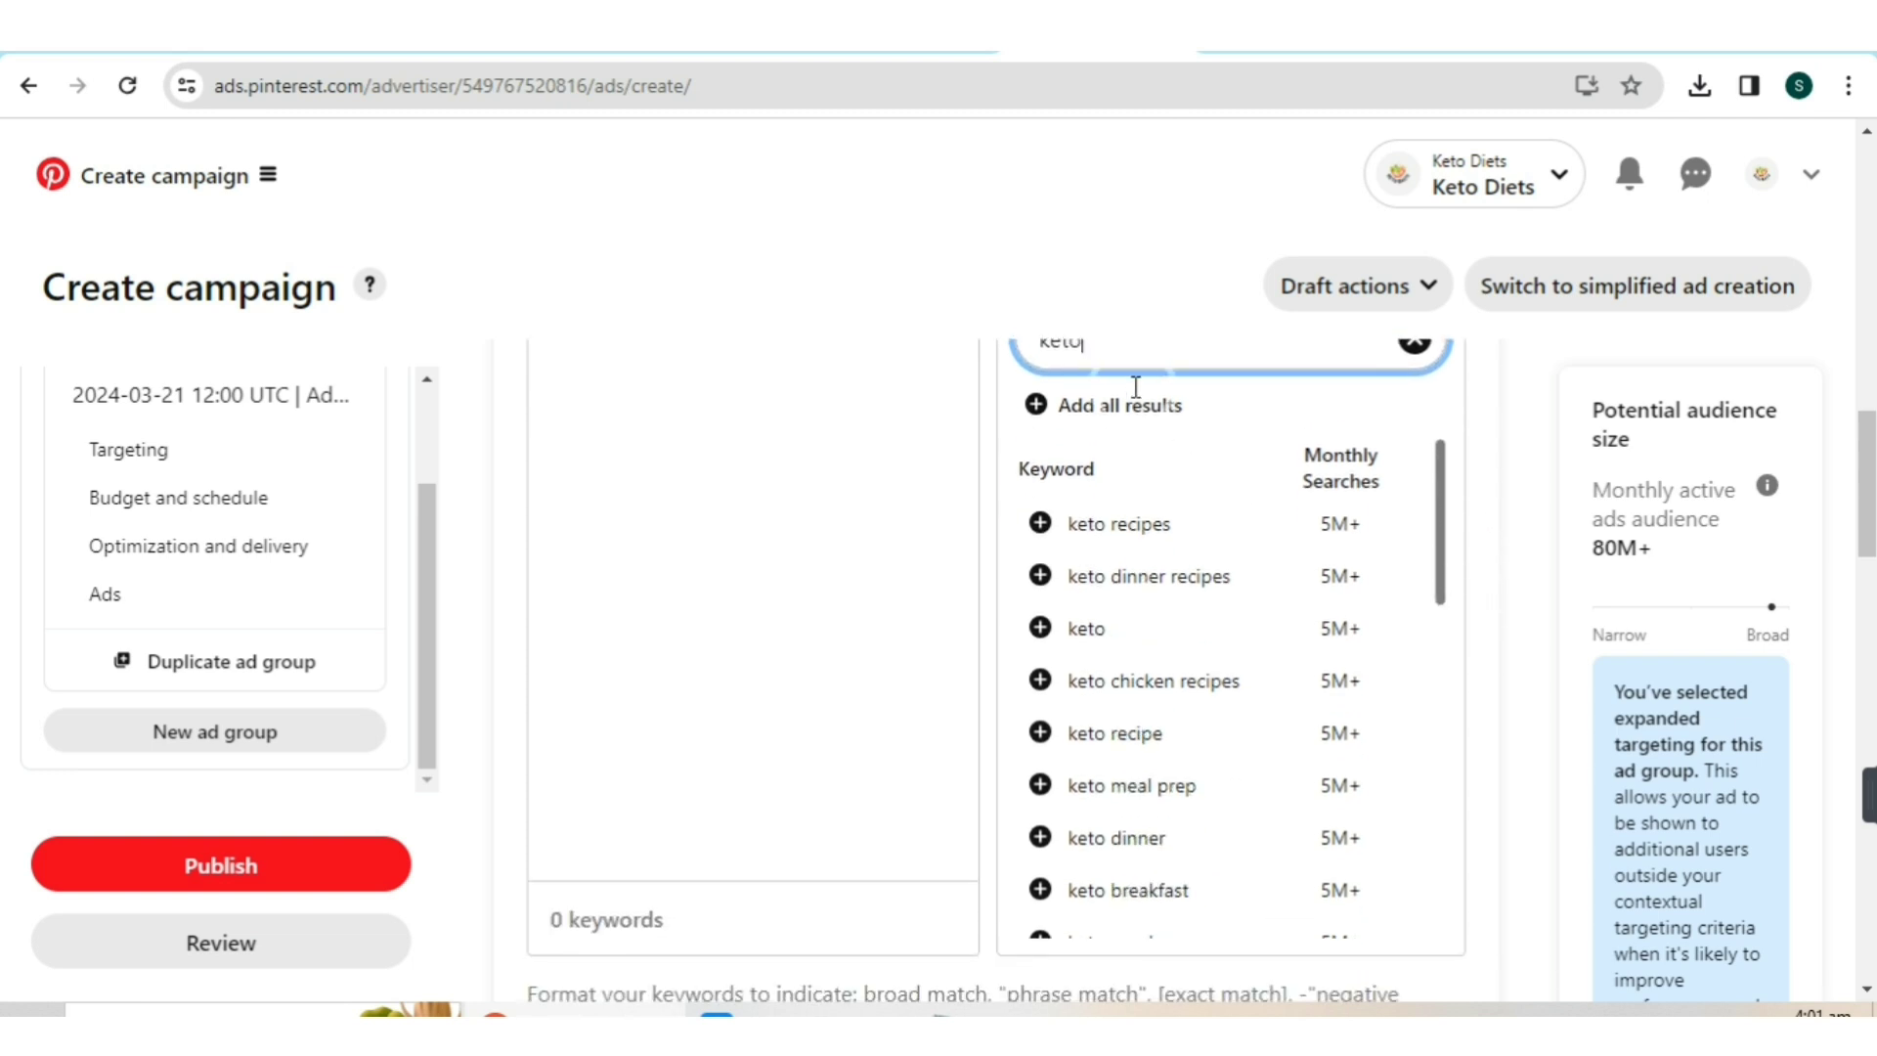
scroll(1161, 447, "up", 2)
left_click(1164, 472)
type("d")
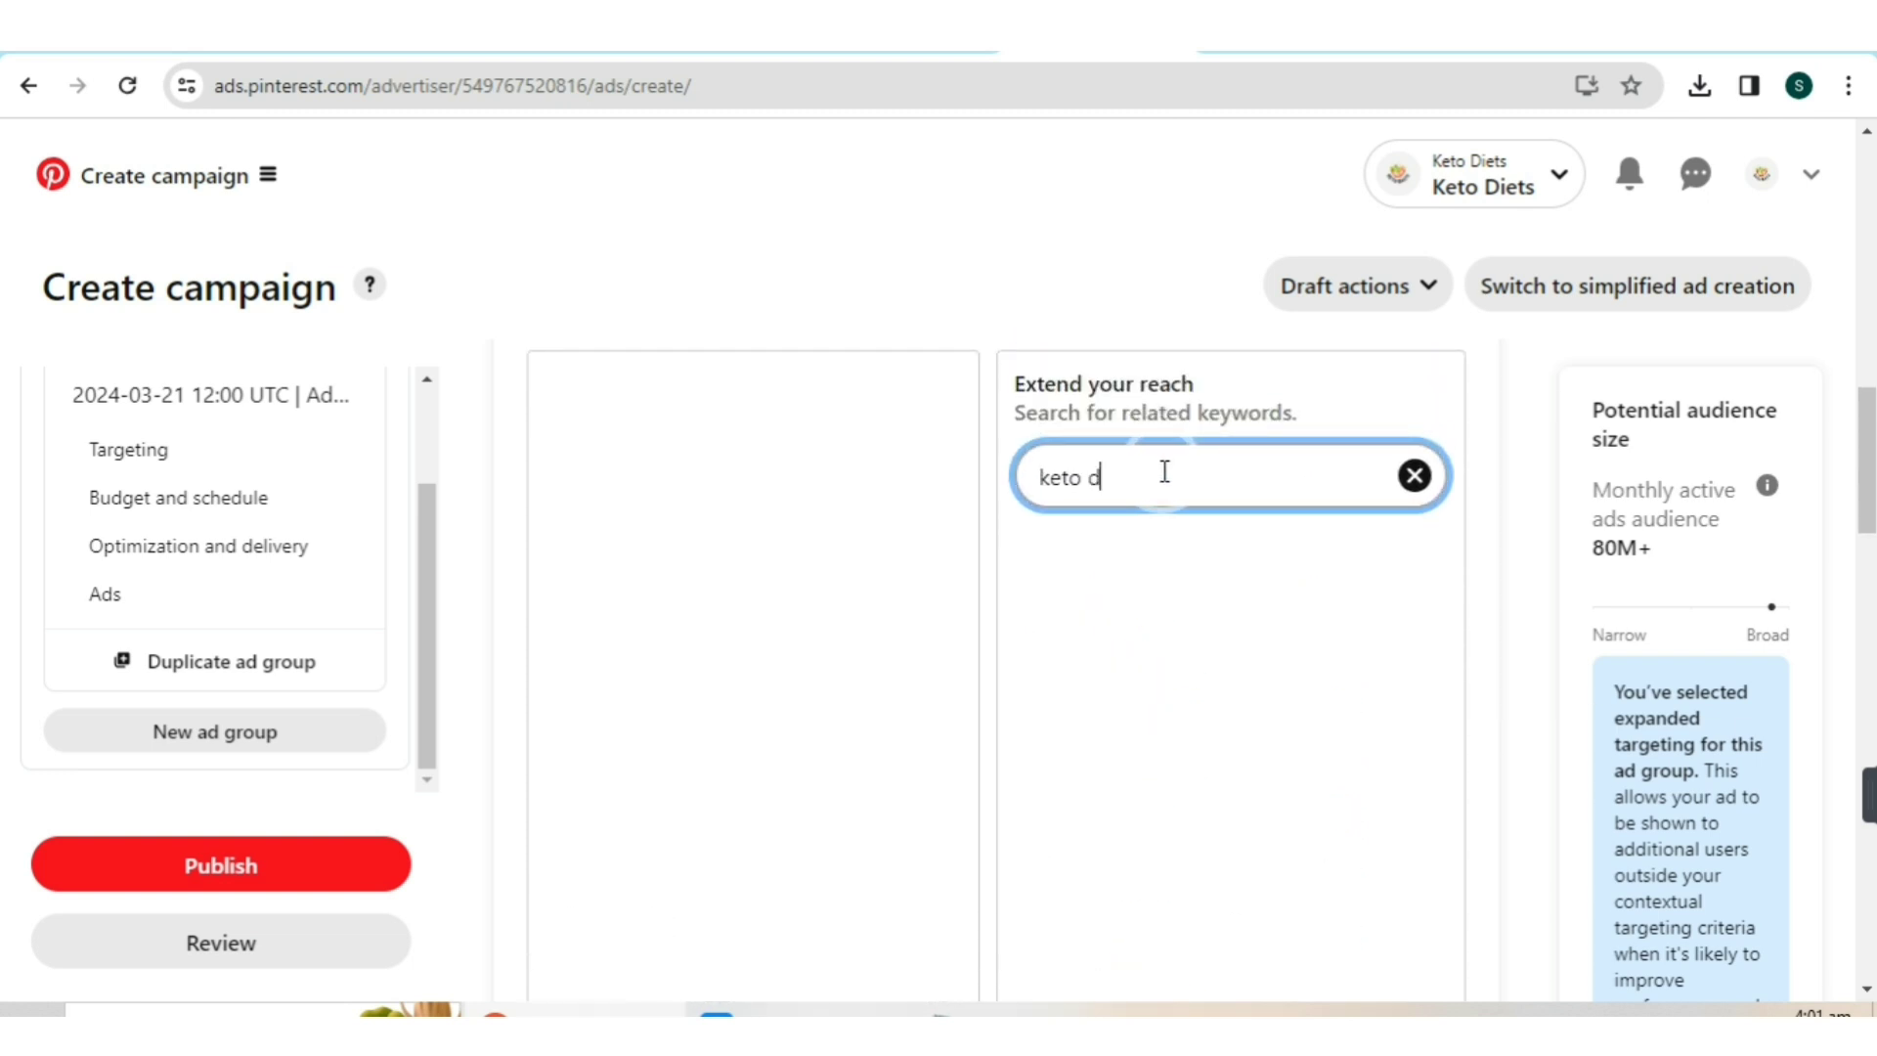
type("iets")
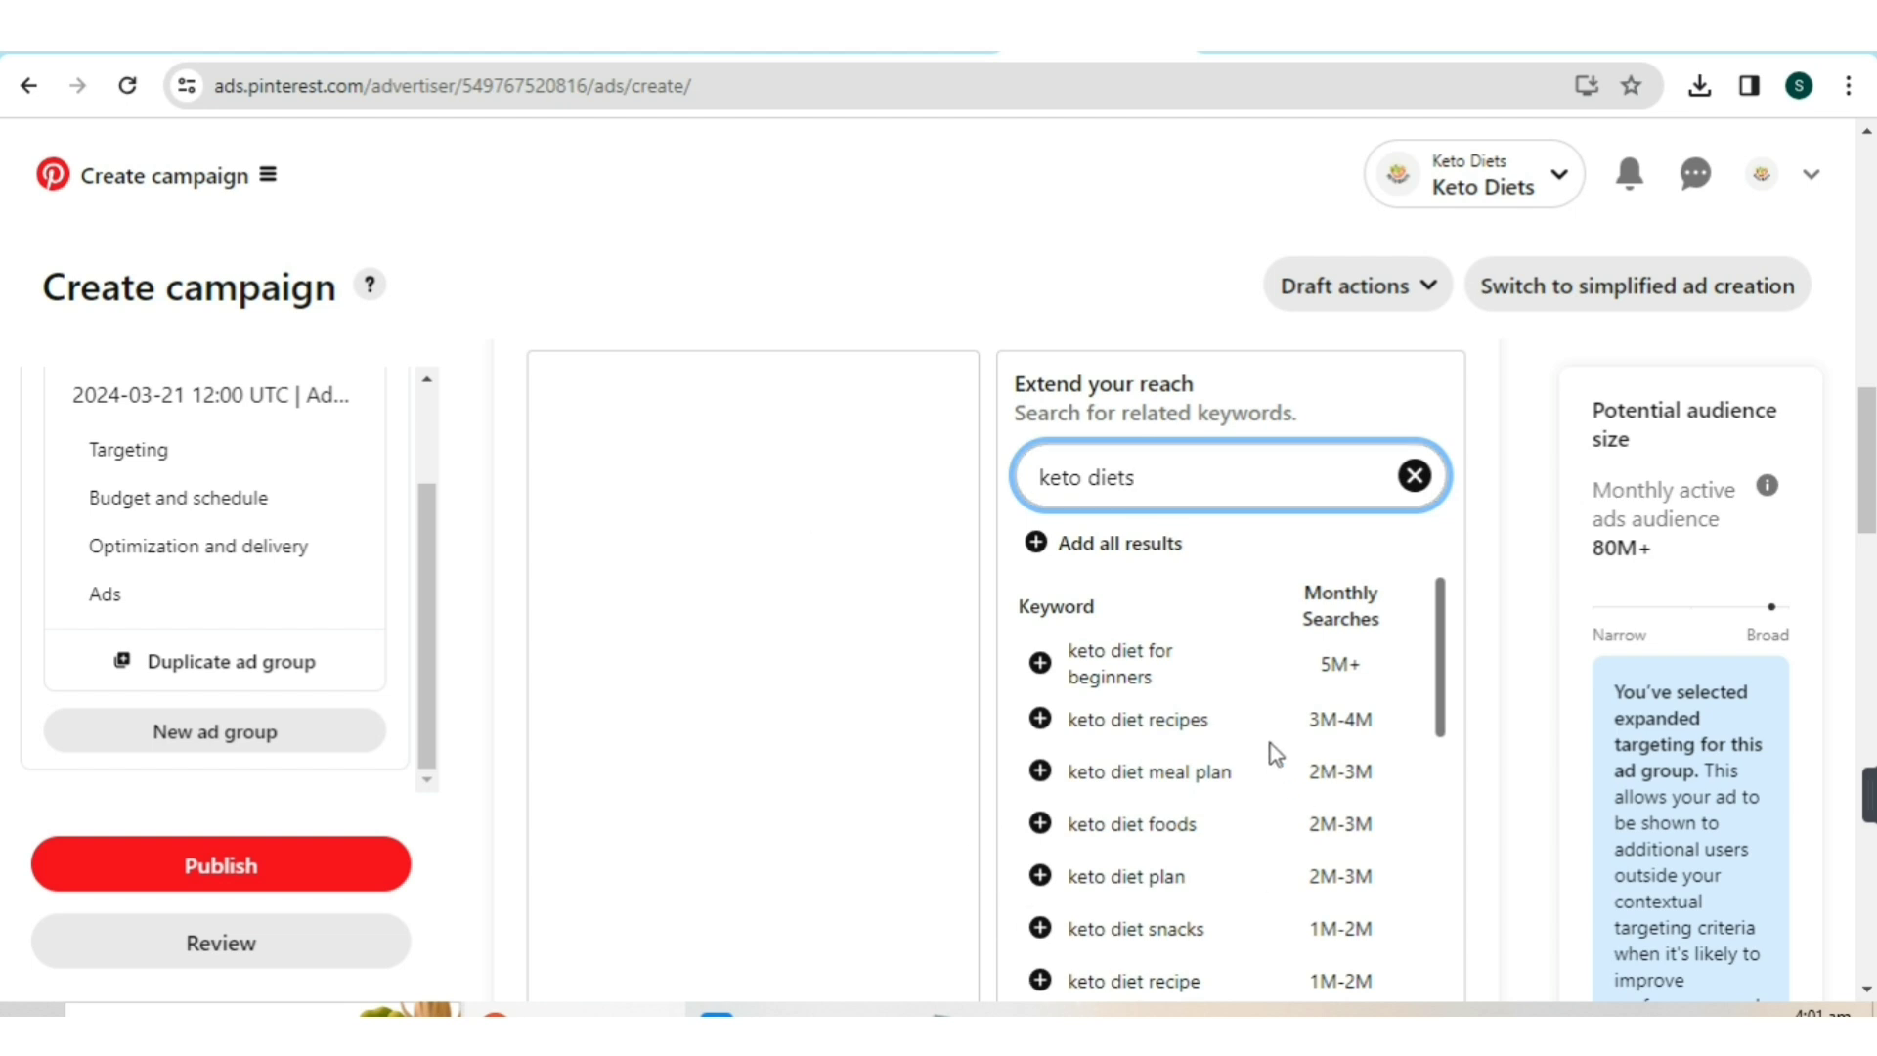
- Review the related keywords and copy the list from "keto diet for beginners" through "keto diet recipe dinners"
scroll(1267, 734, "down", 3)
scroll(1266, 702, "down", 2)
scroll(1266, 700, "up", 5)
scroll(1237, 779, "down", 10)
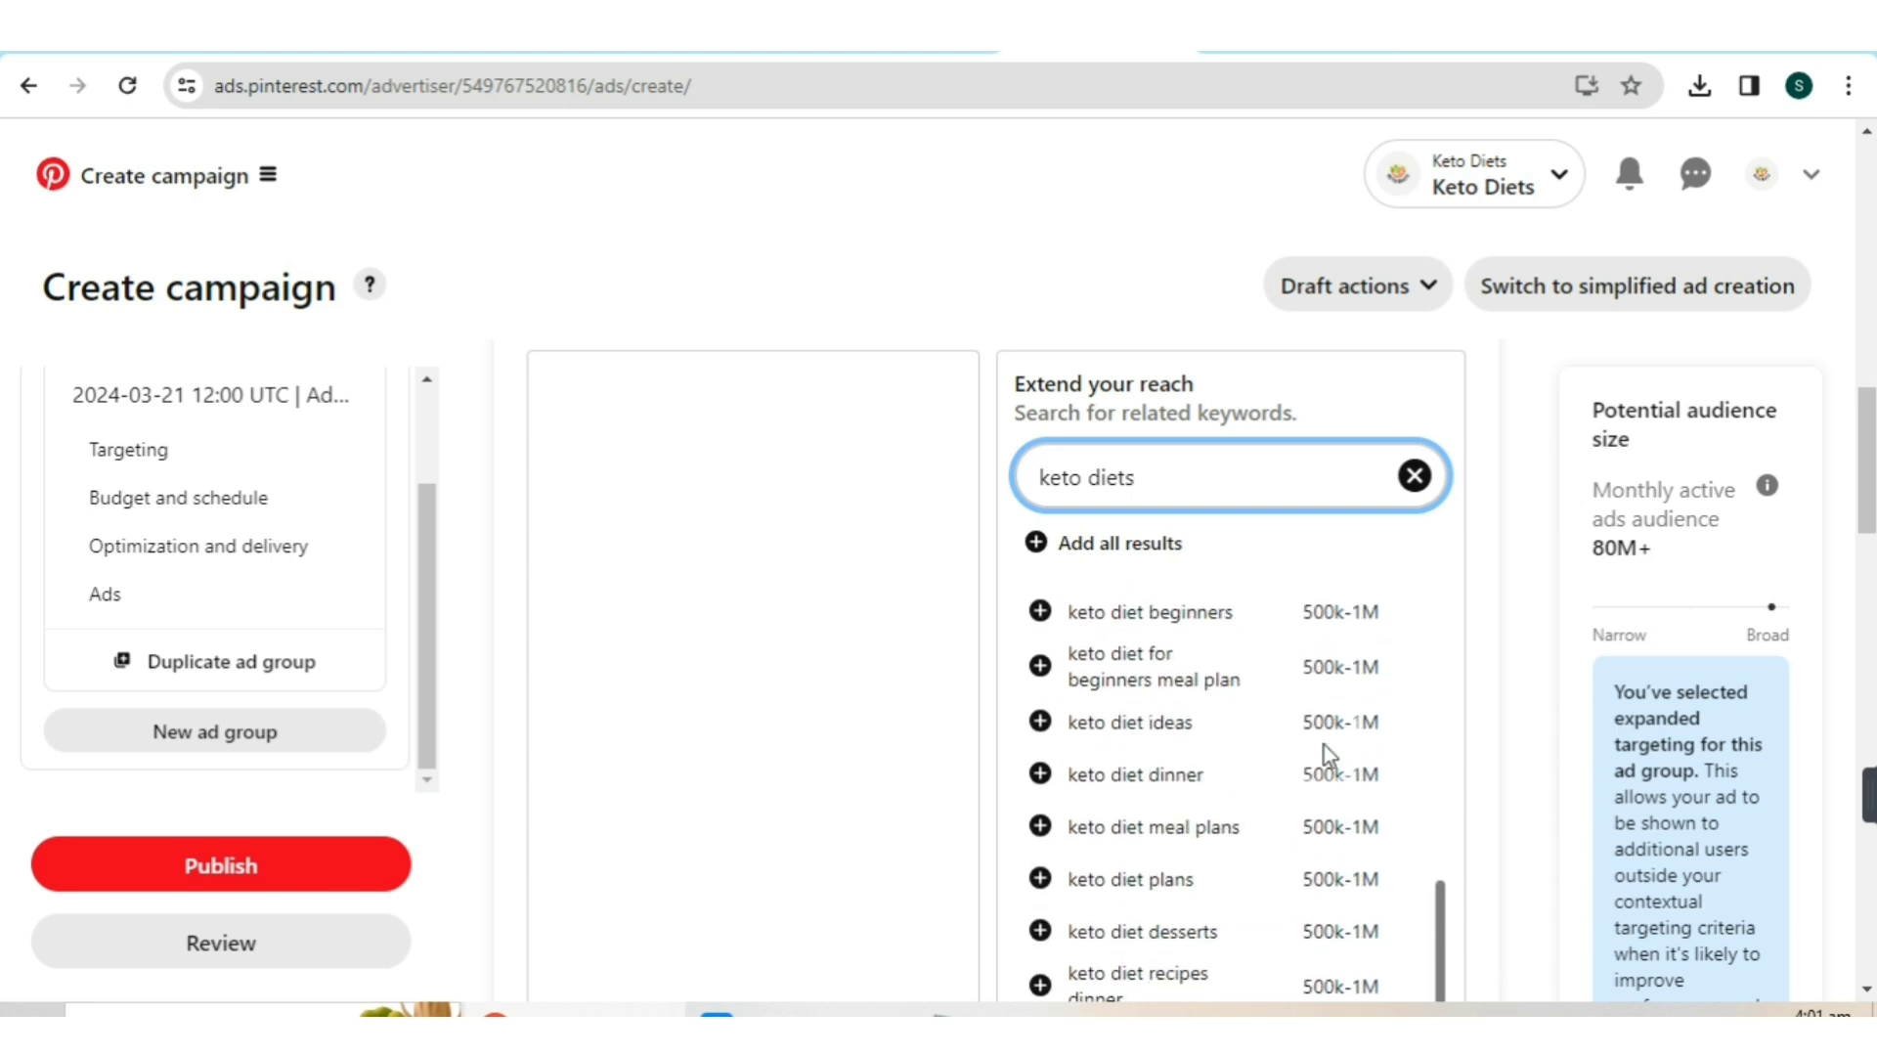
scroll(1324, 745, "up", 10)
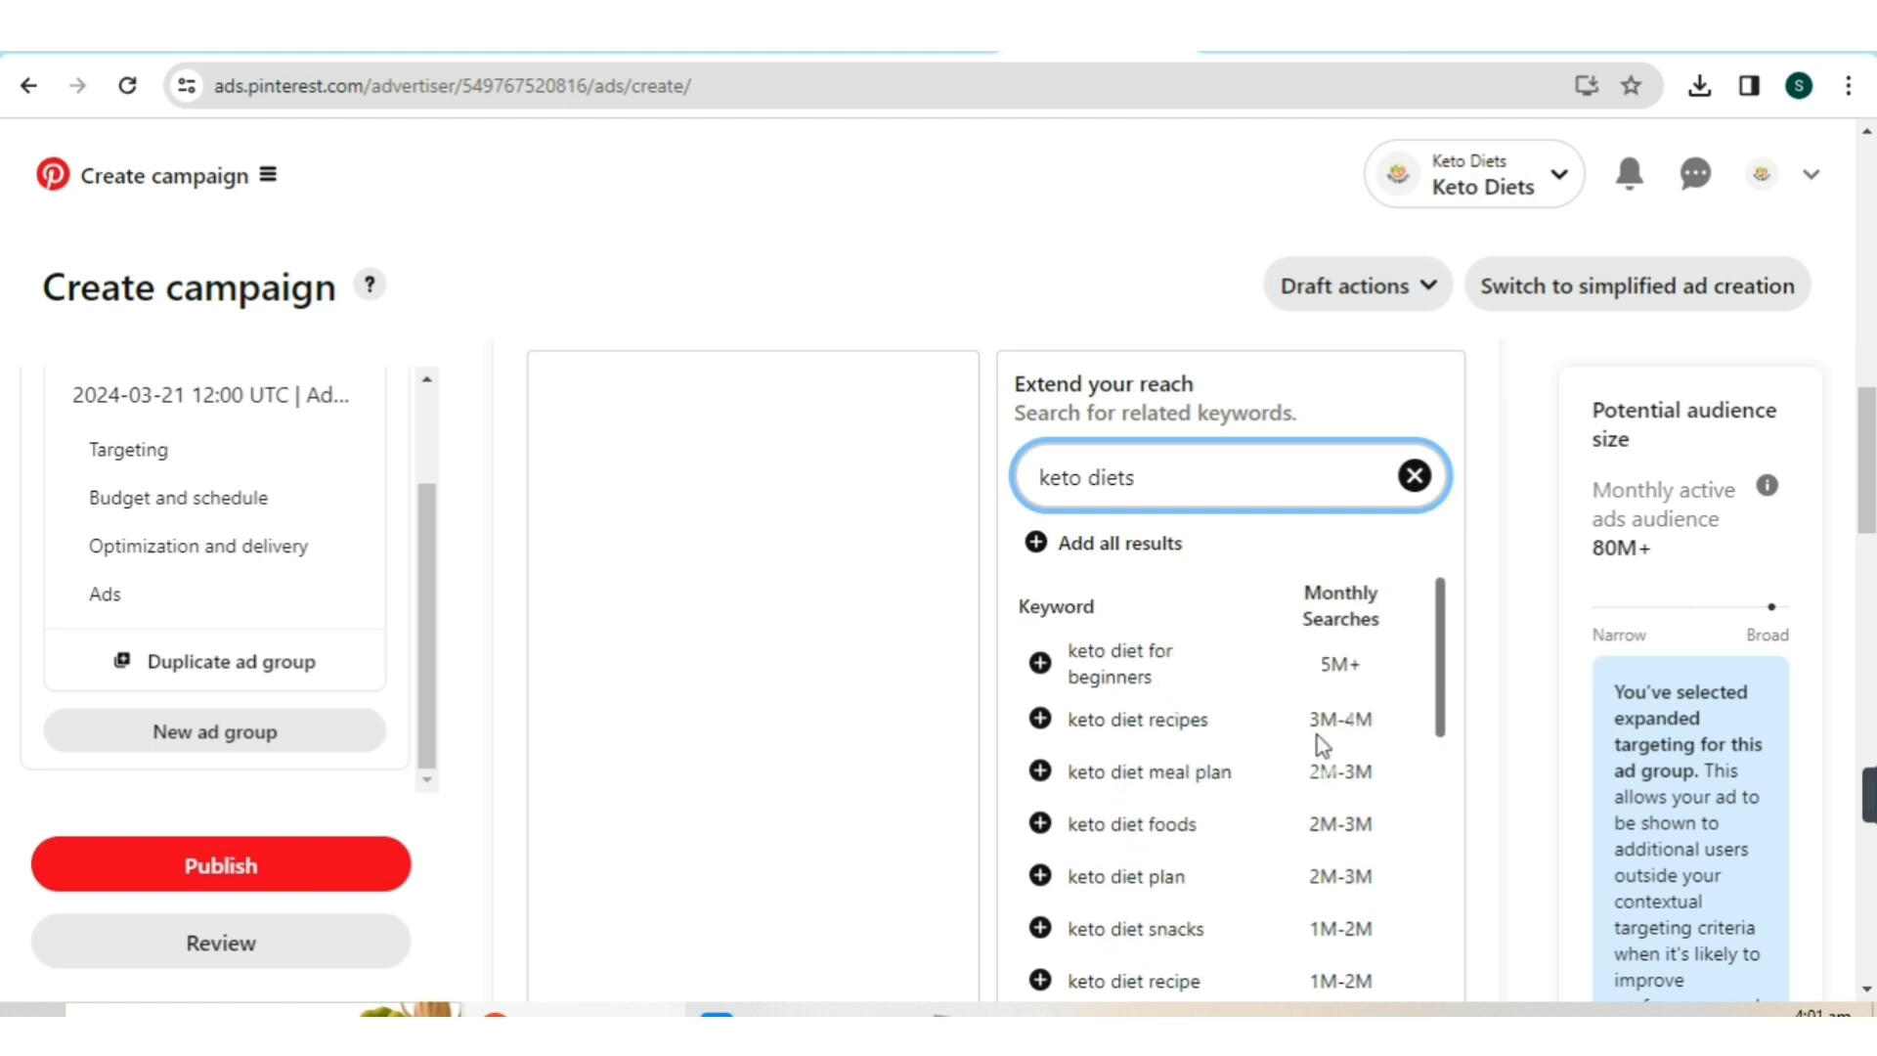
left_click(1065, 649)
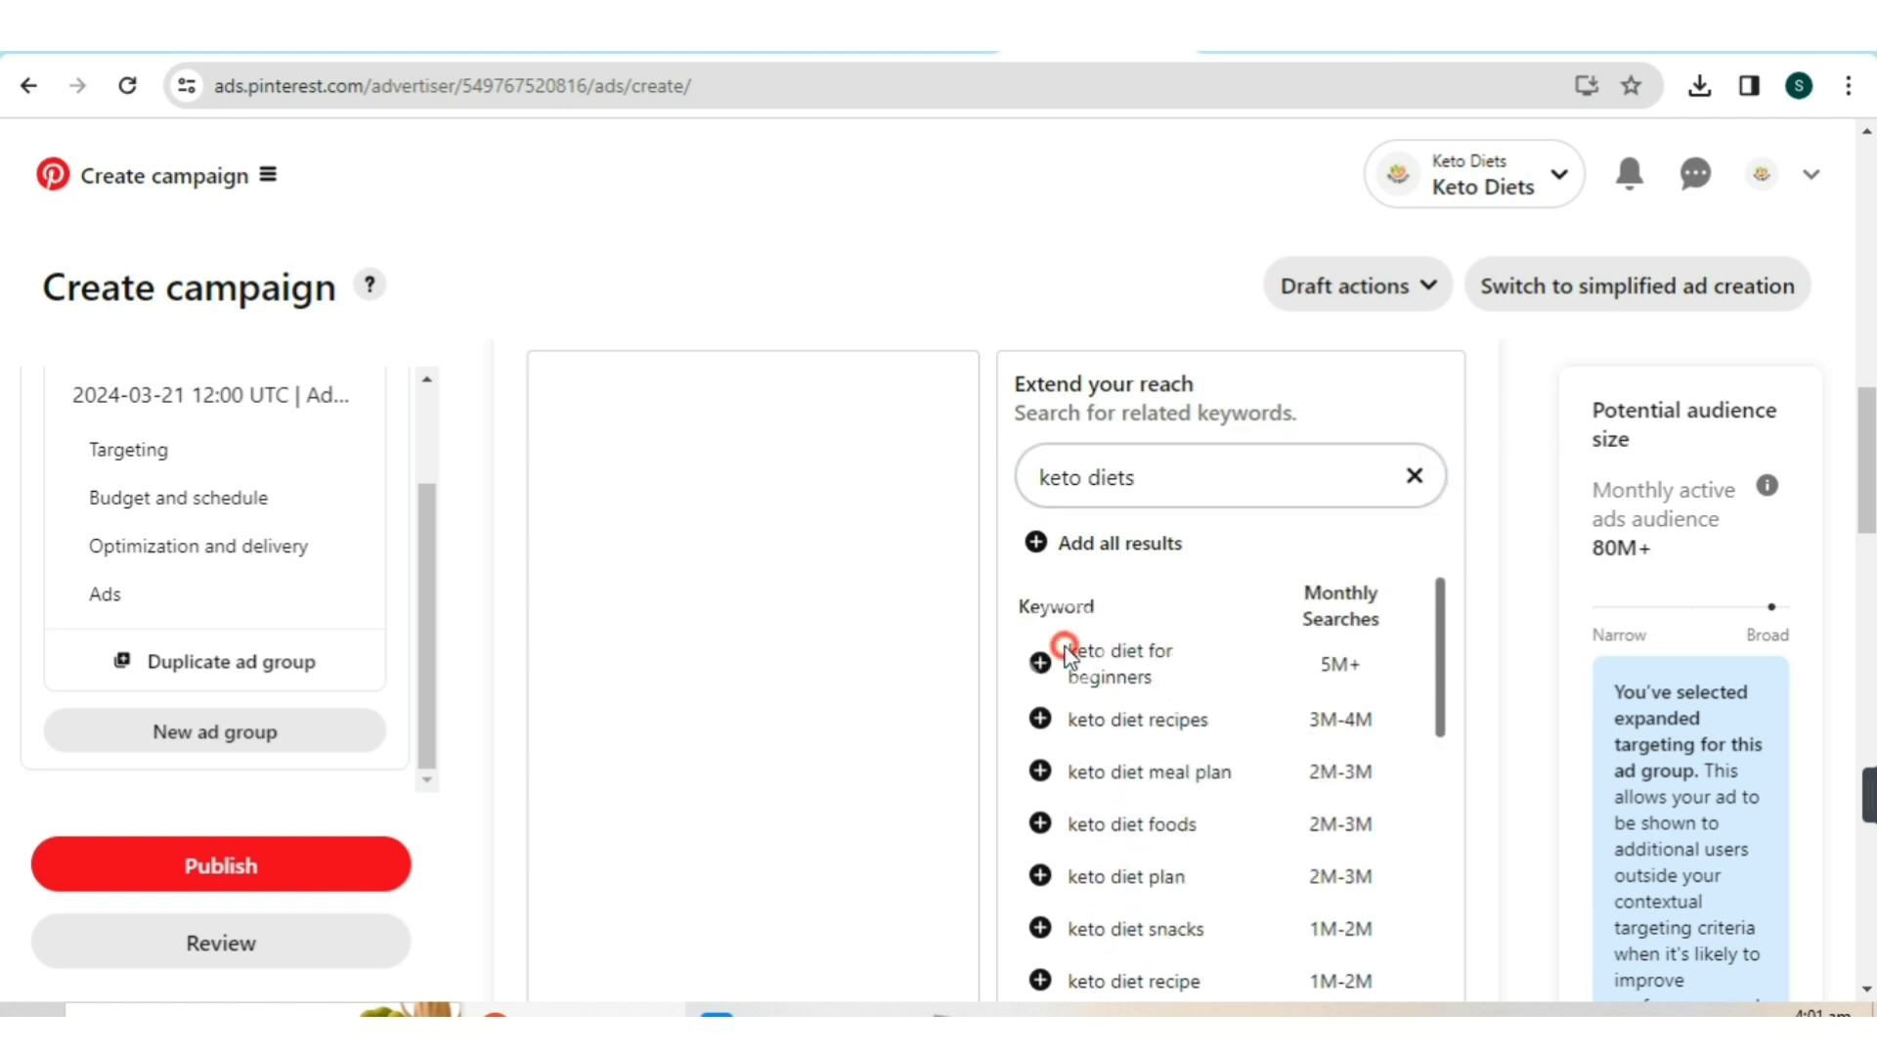
left_click_drag(1065, 649, 1225, 540)
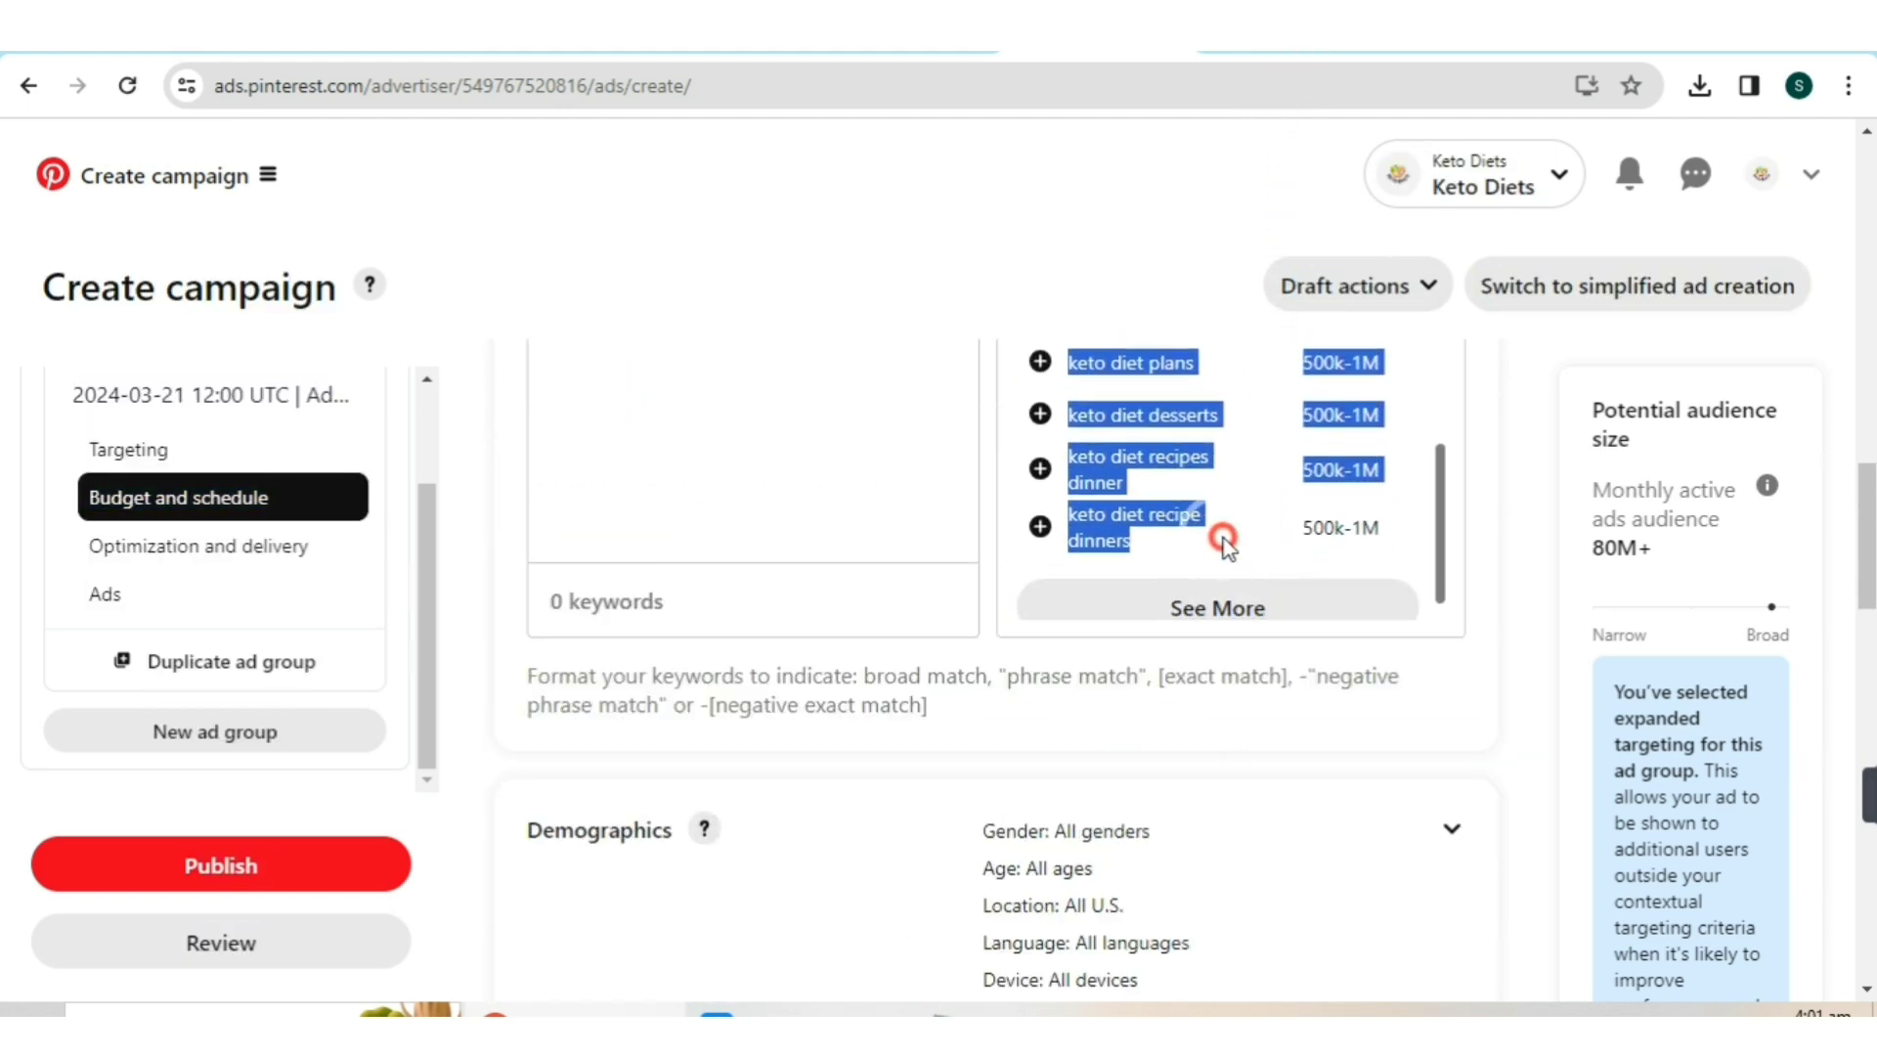
right_click(1131, 426)
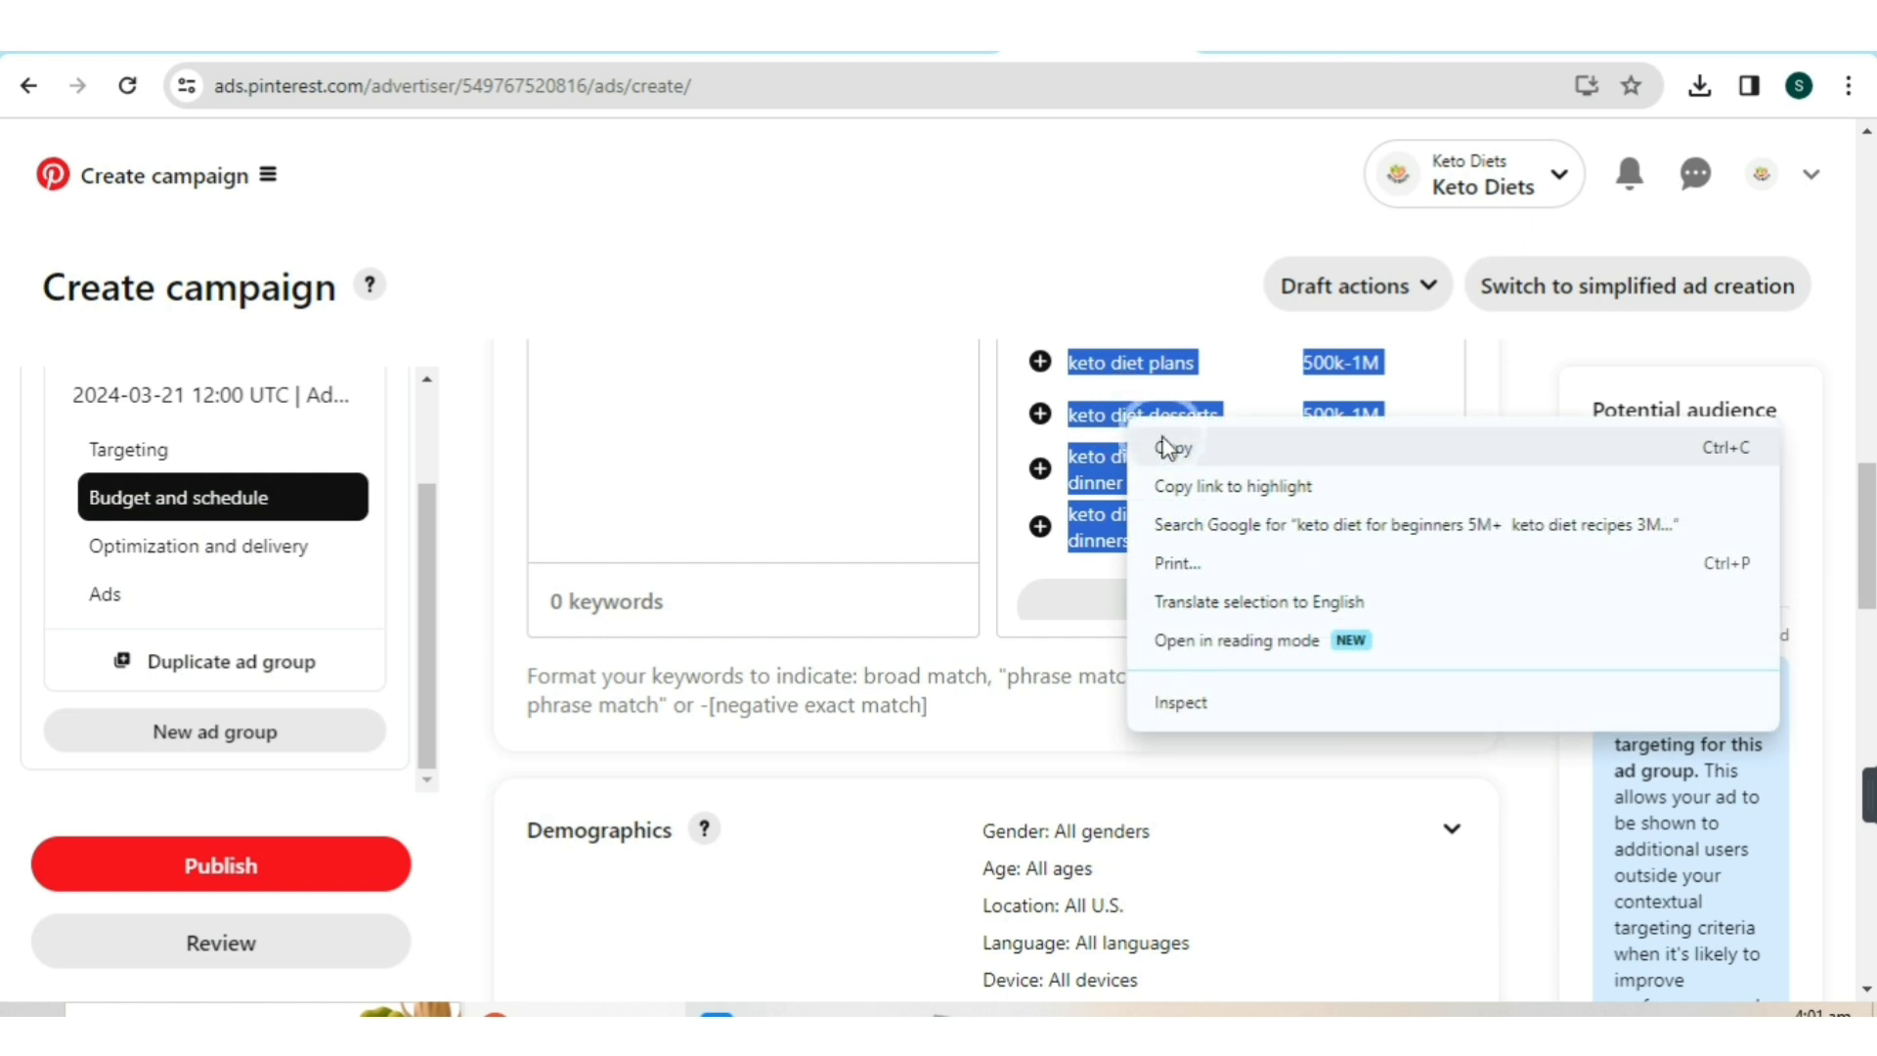
left_click(1167, 447)
- Switch to Notepad and paste the copied keywords a few blank lines below the last pin title
key("alt+Tab")
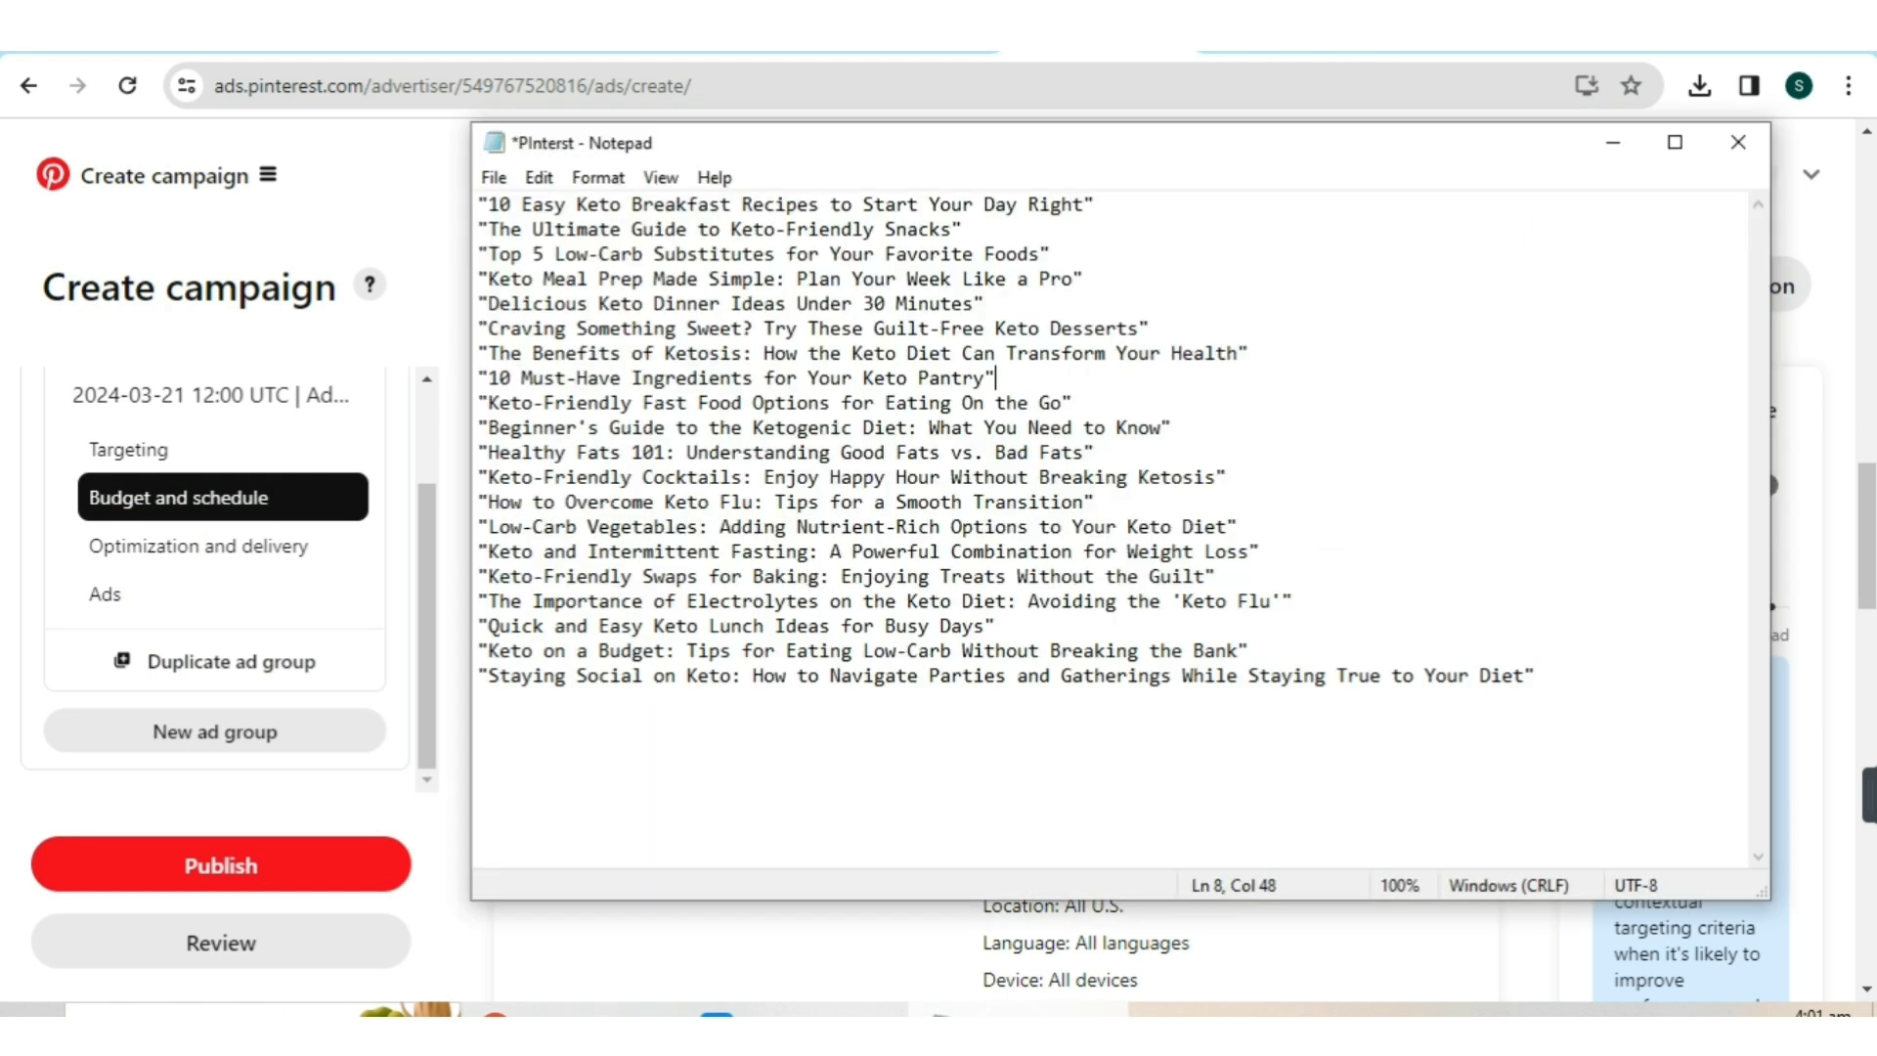
left_click(1571, 682)
key("Return")
key("Return")
key("Return")
key("Return")
key("ctrl+v")
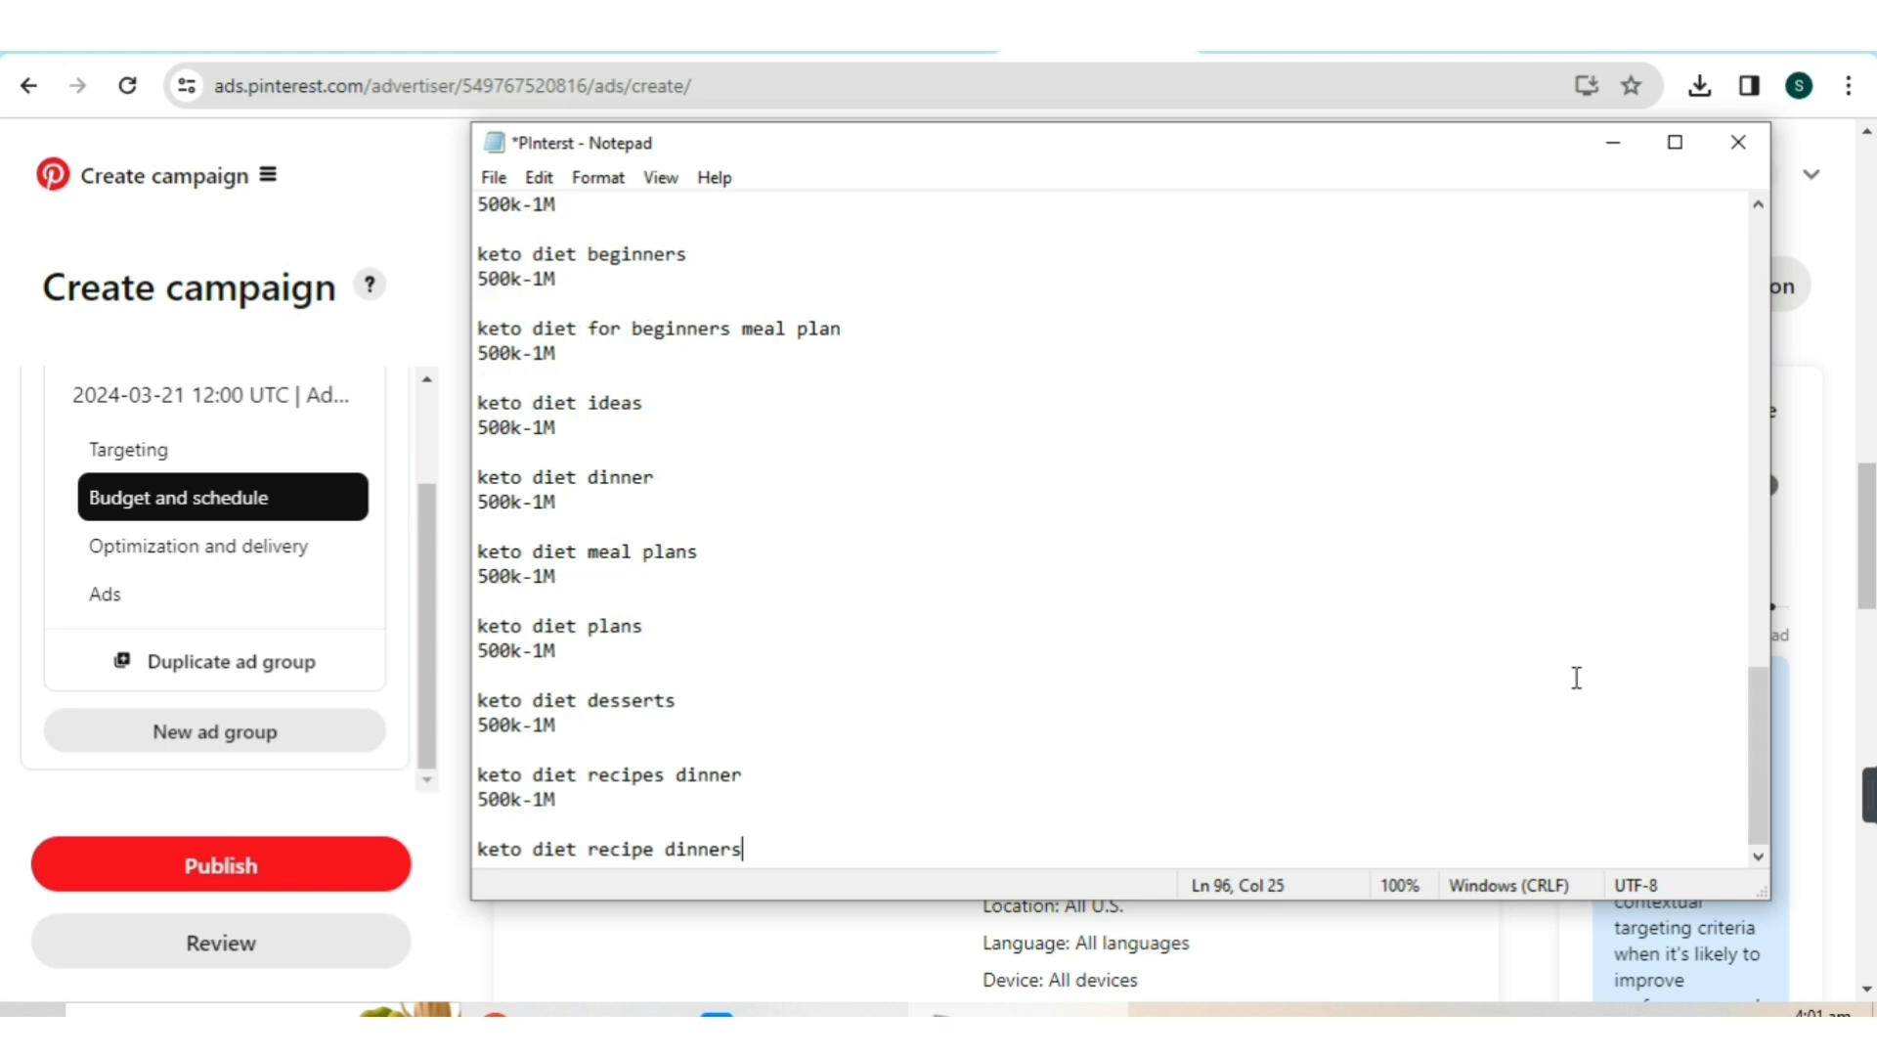
scroll(1430, 391, "up", 1)
scroll(1430, 390, "up", 1)
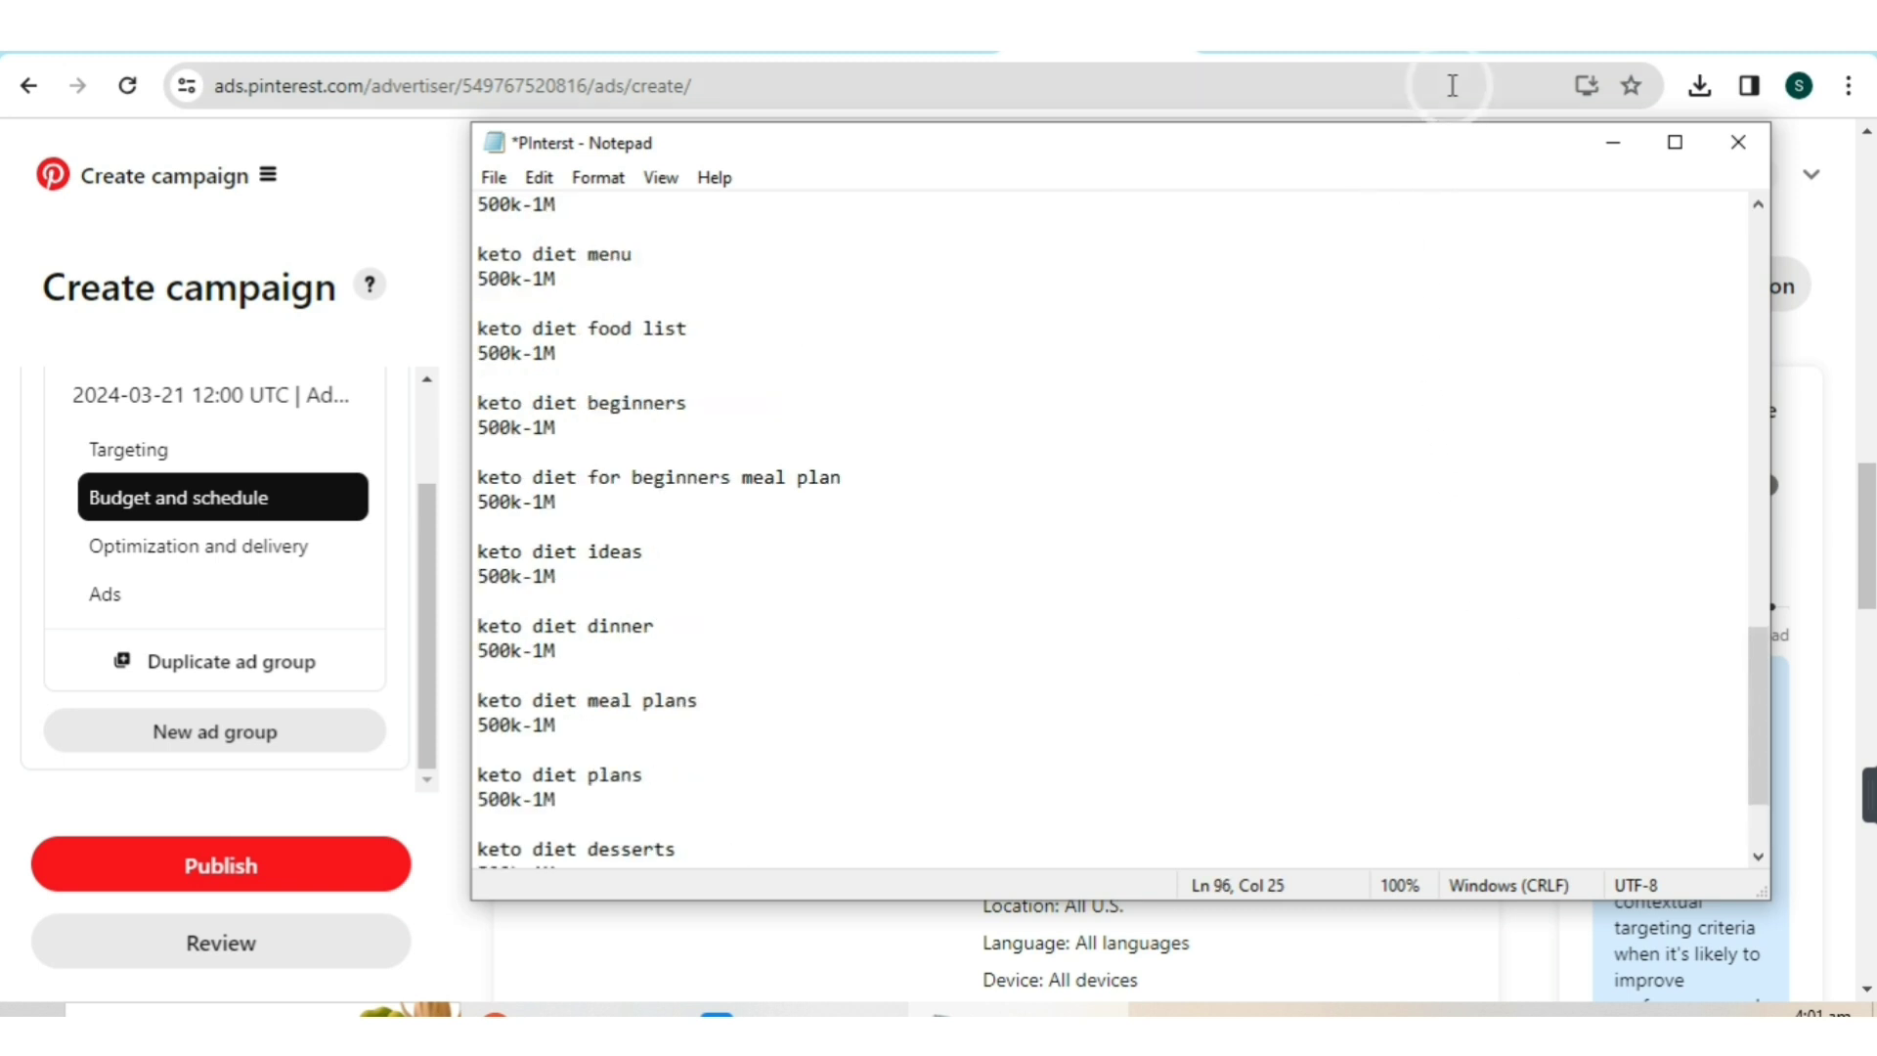
- Return to Pinterest and open the Keto Diets profile page from the campaign page
left_click(1229, 61)
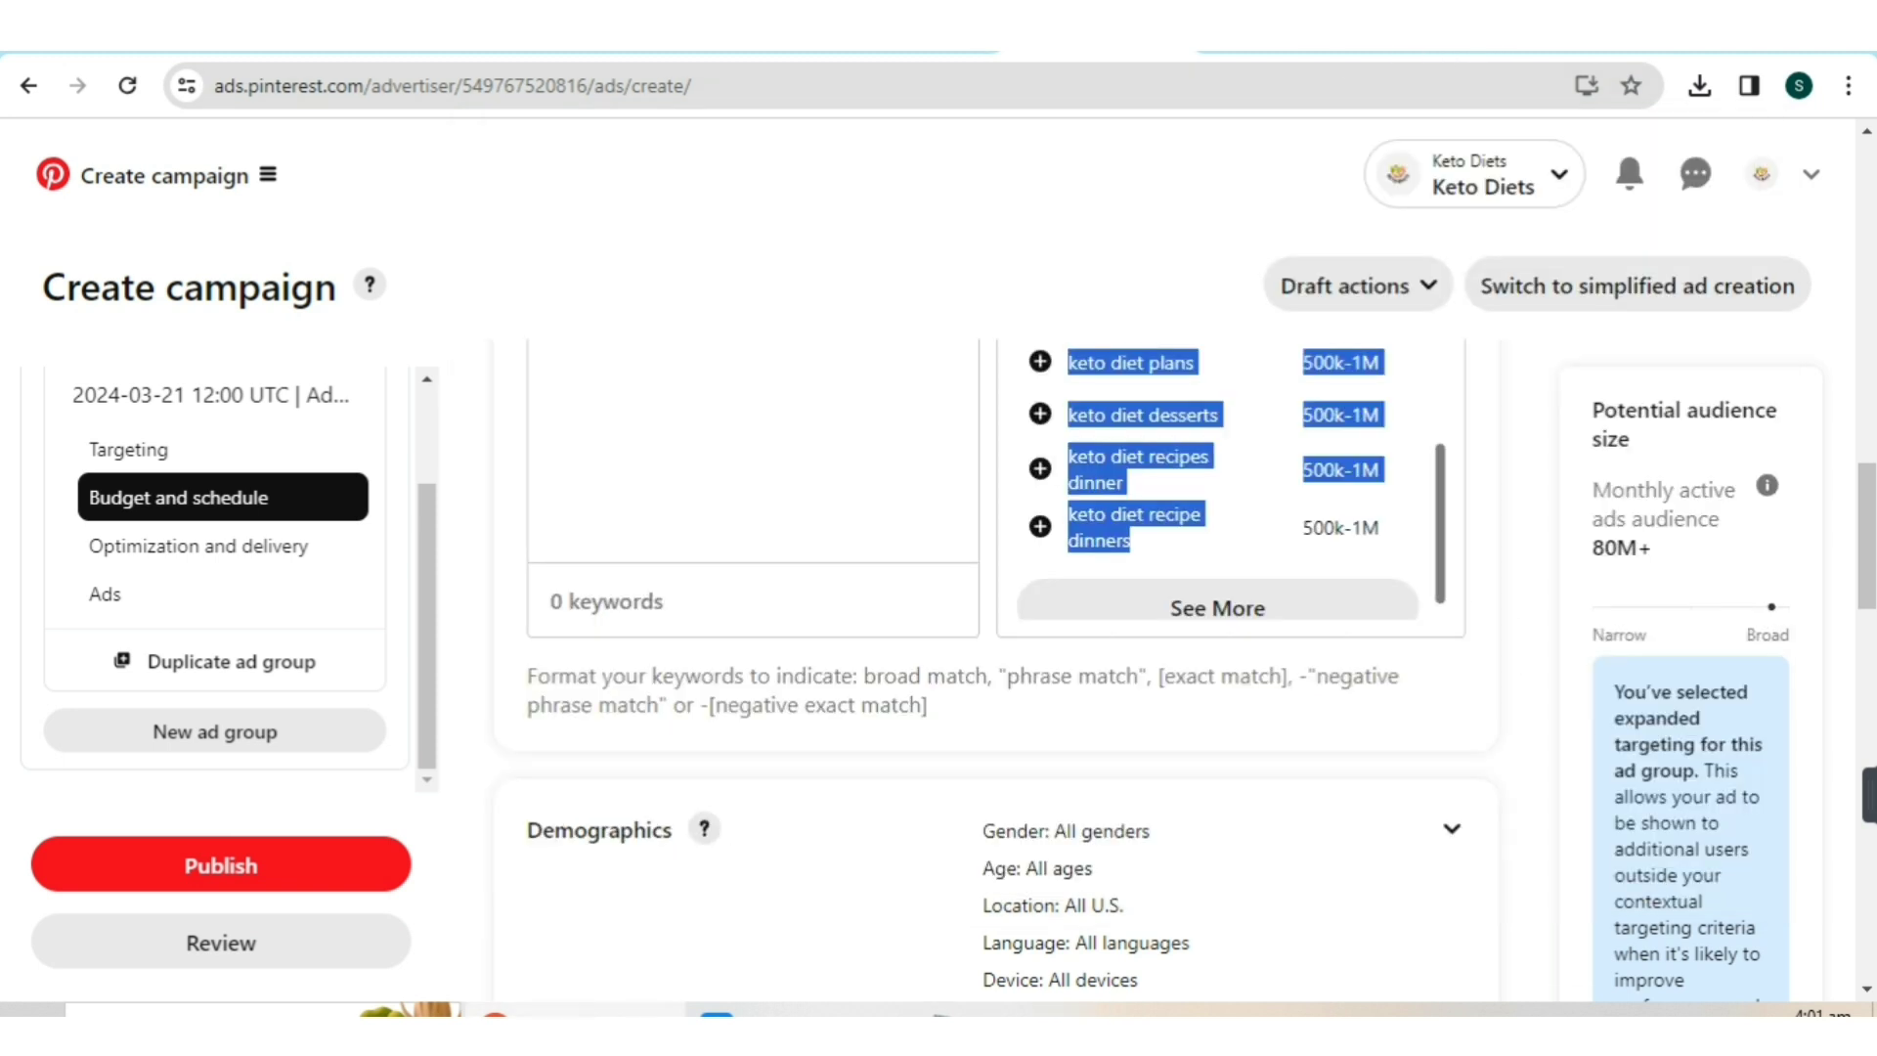
left_click(1768, 188)
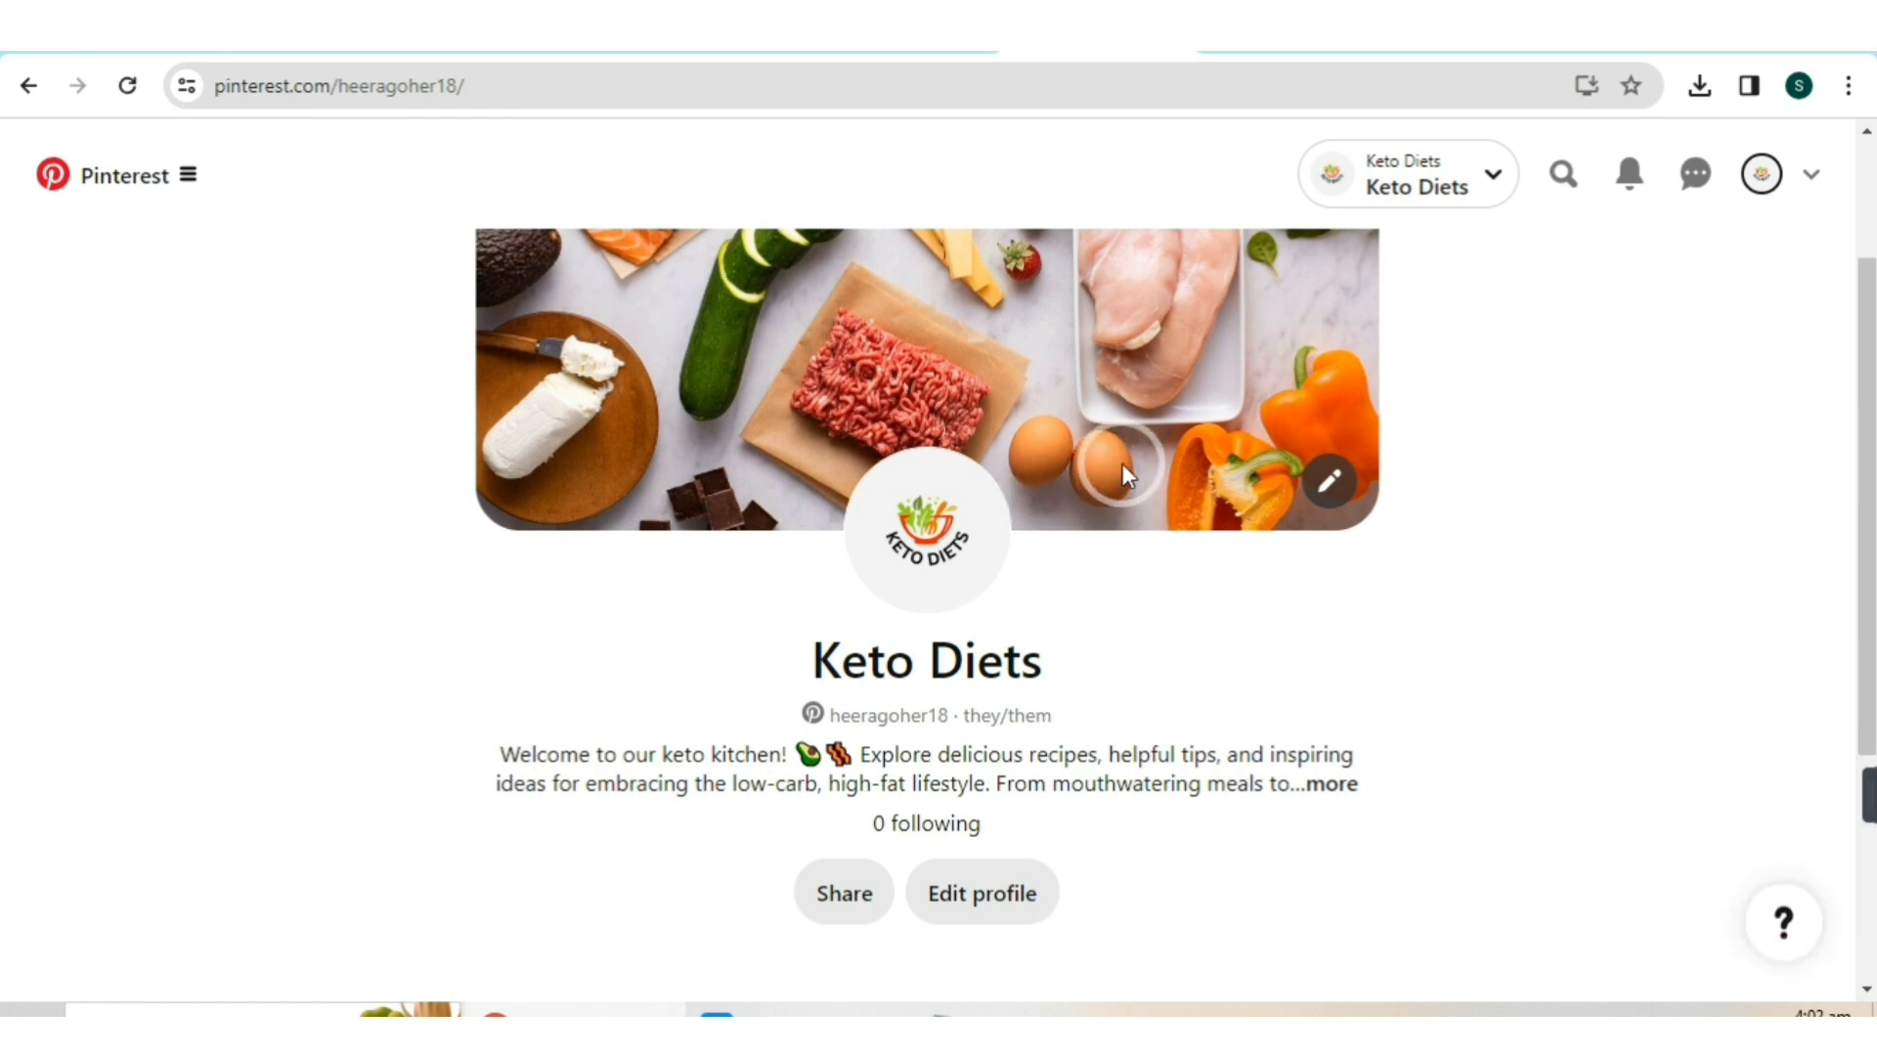
- Show the created pins on the Keto Diets profile and start creating a new pin
scroll(1122, 467, "down", 4)
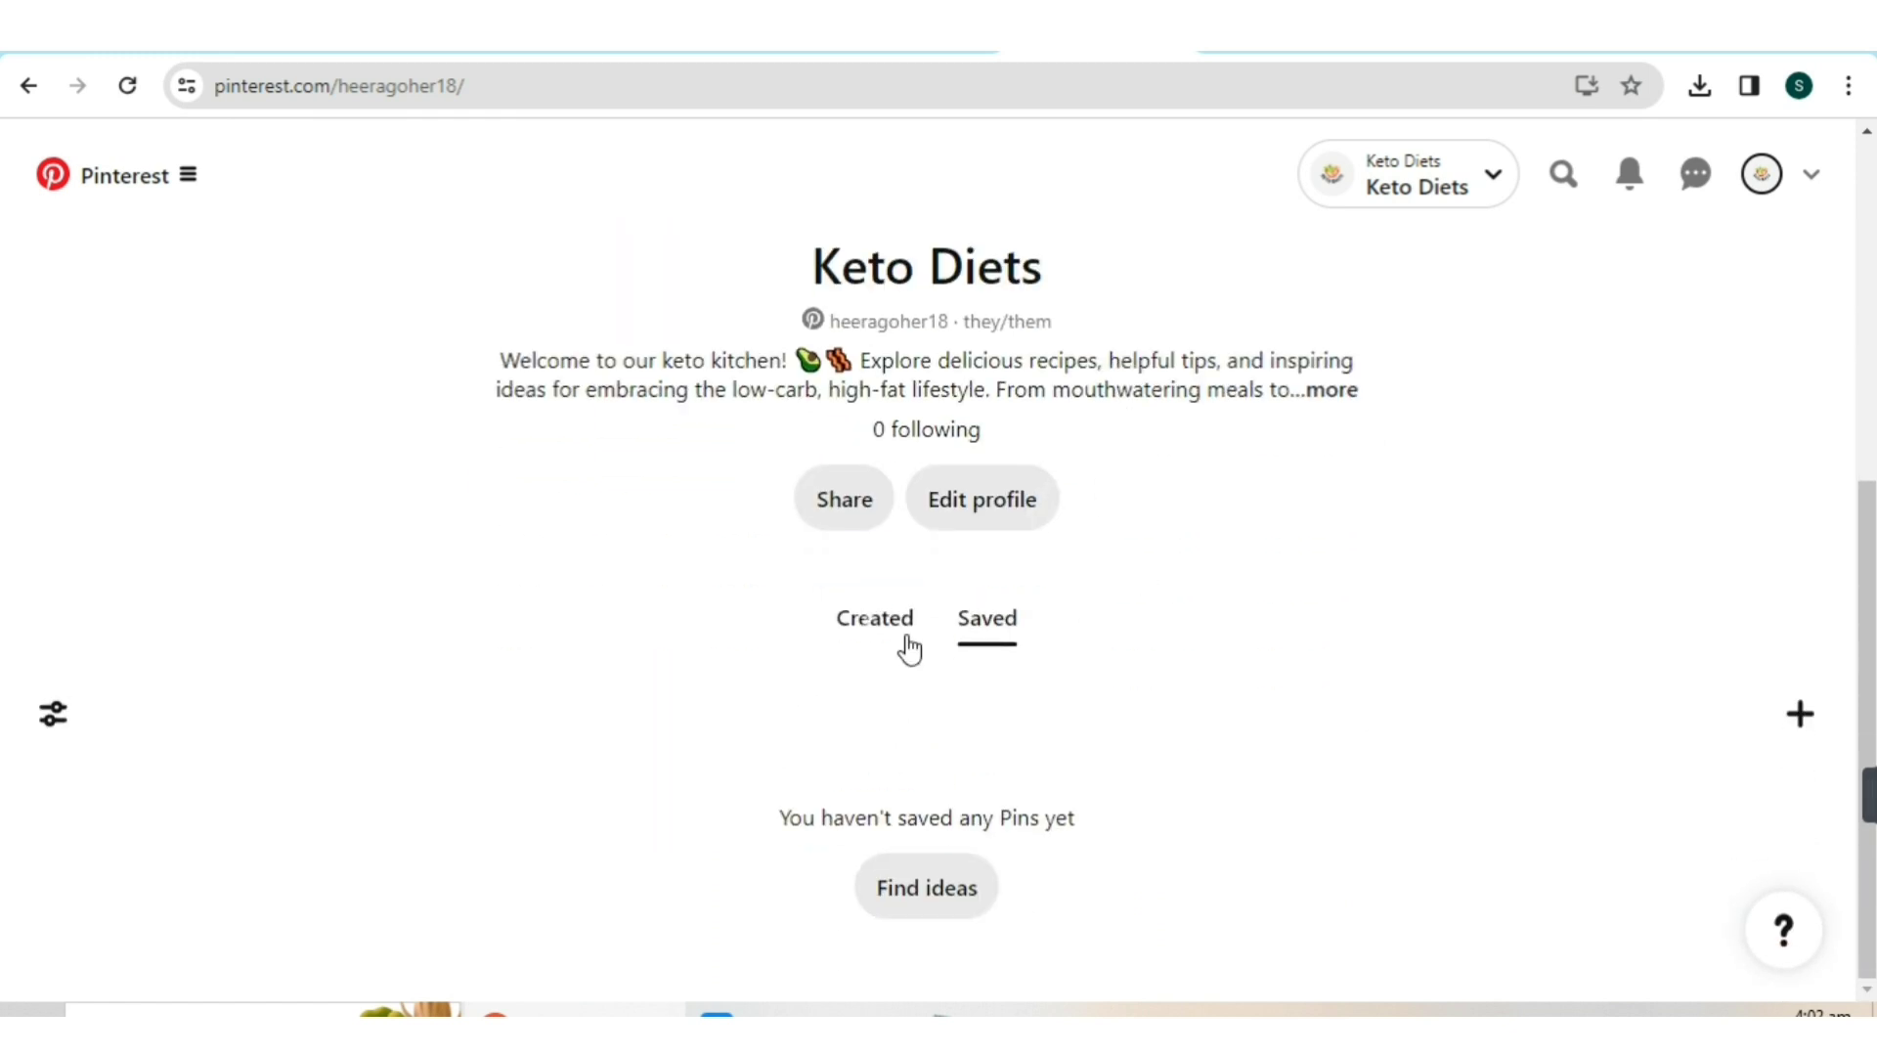
left_click(966, 637)
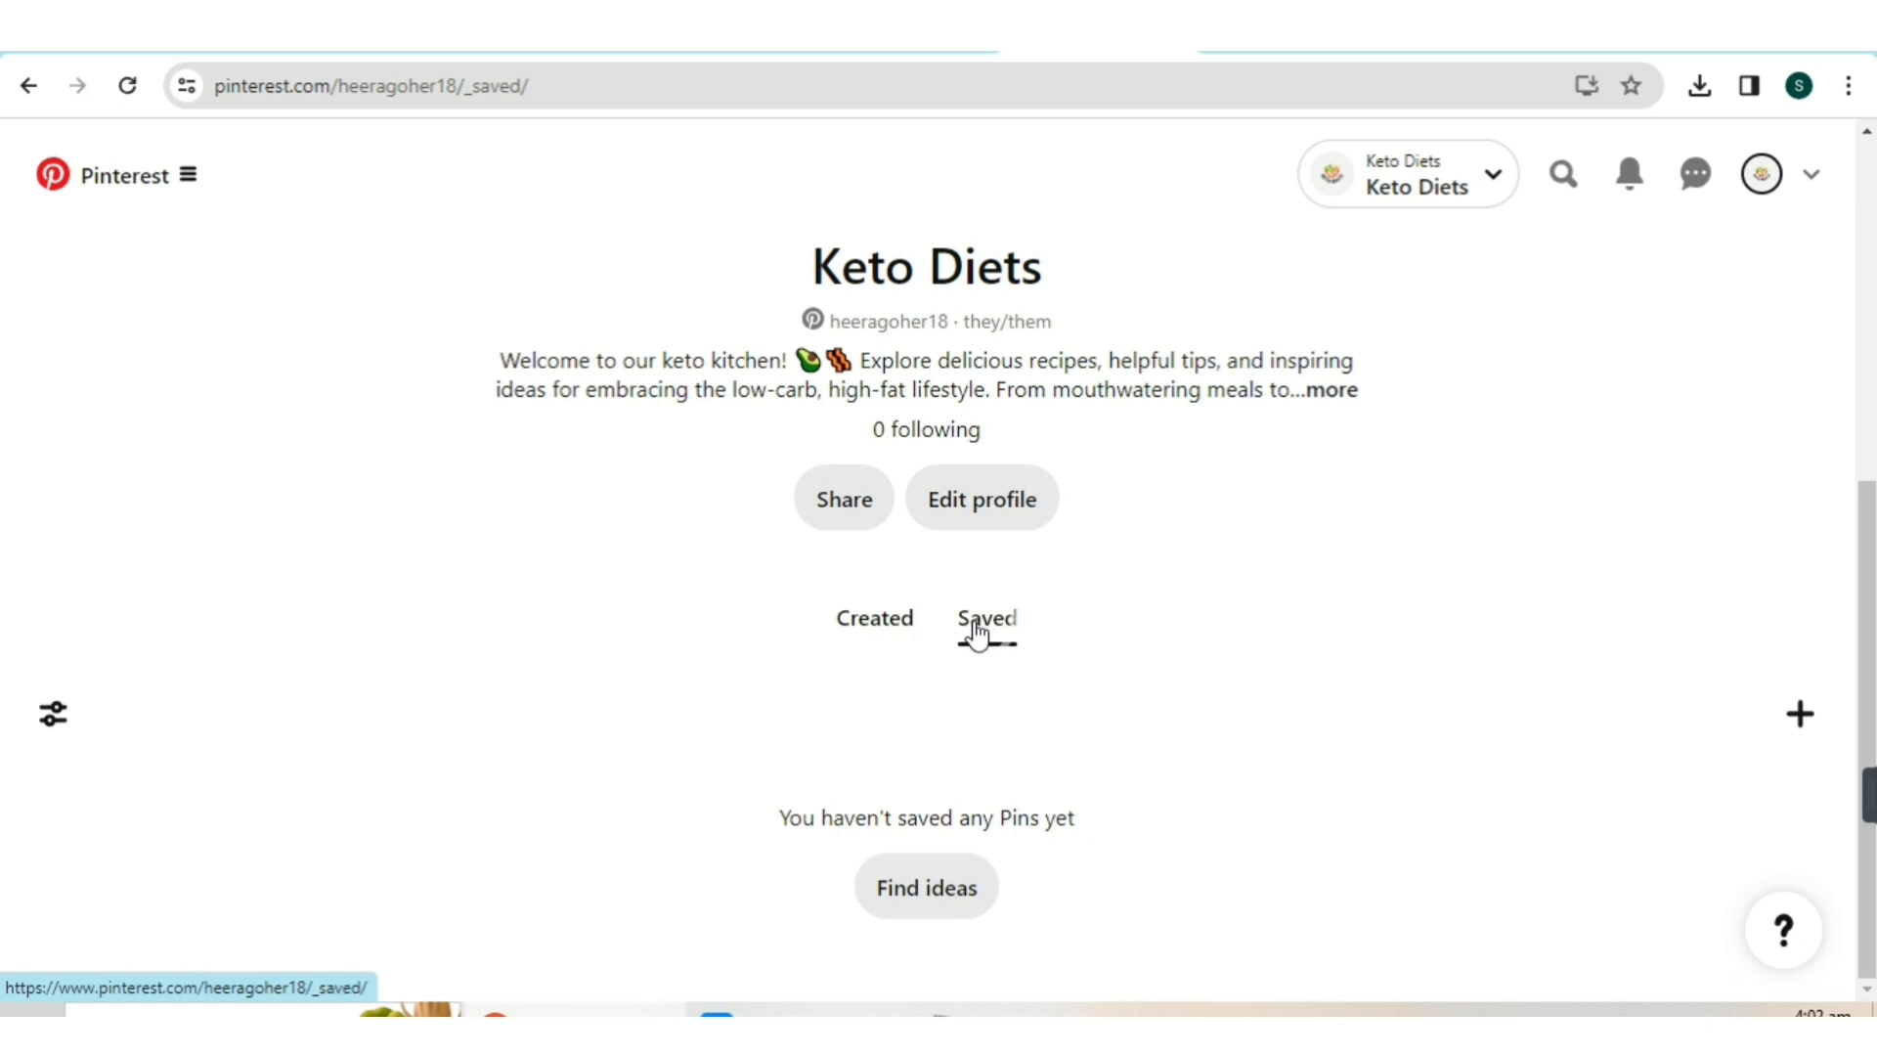
left_click(850, 629)
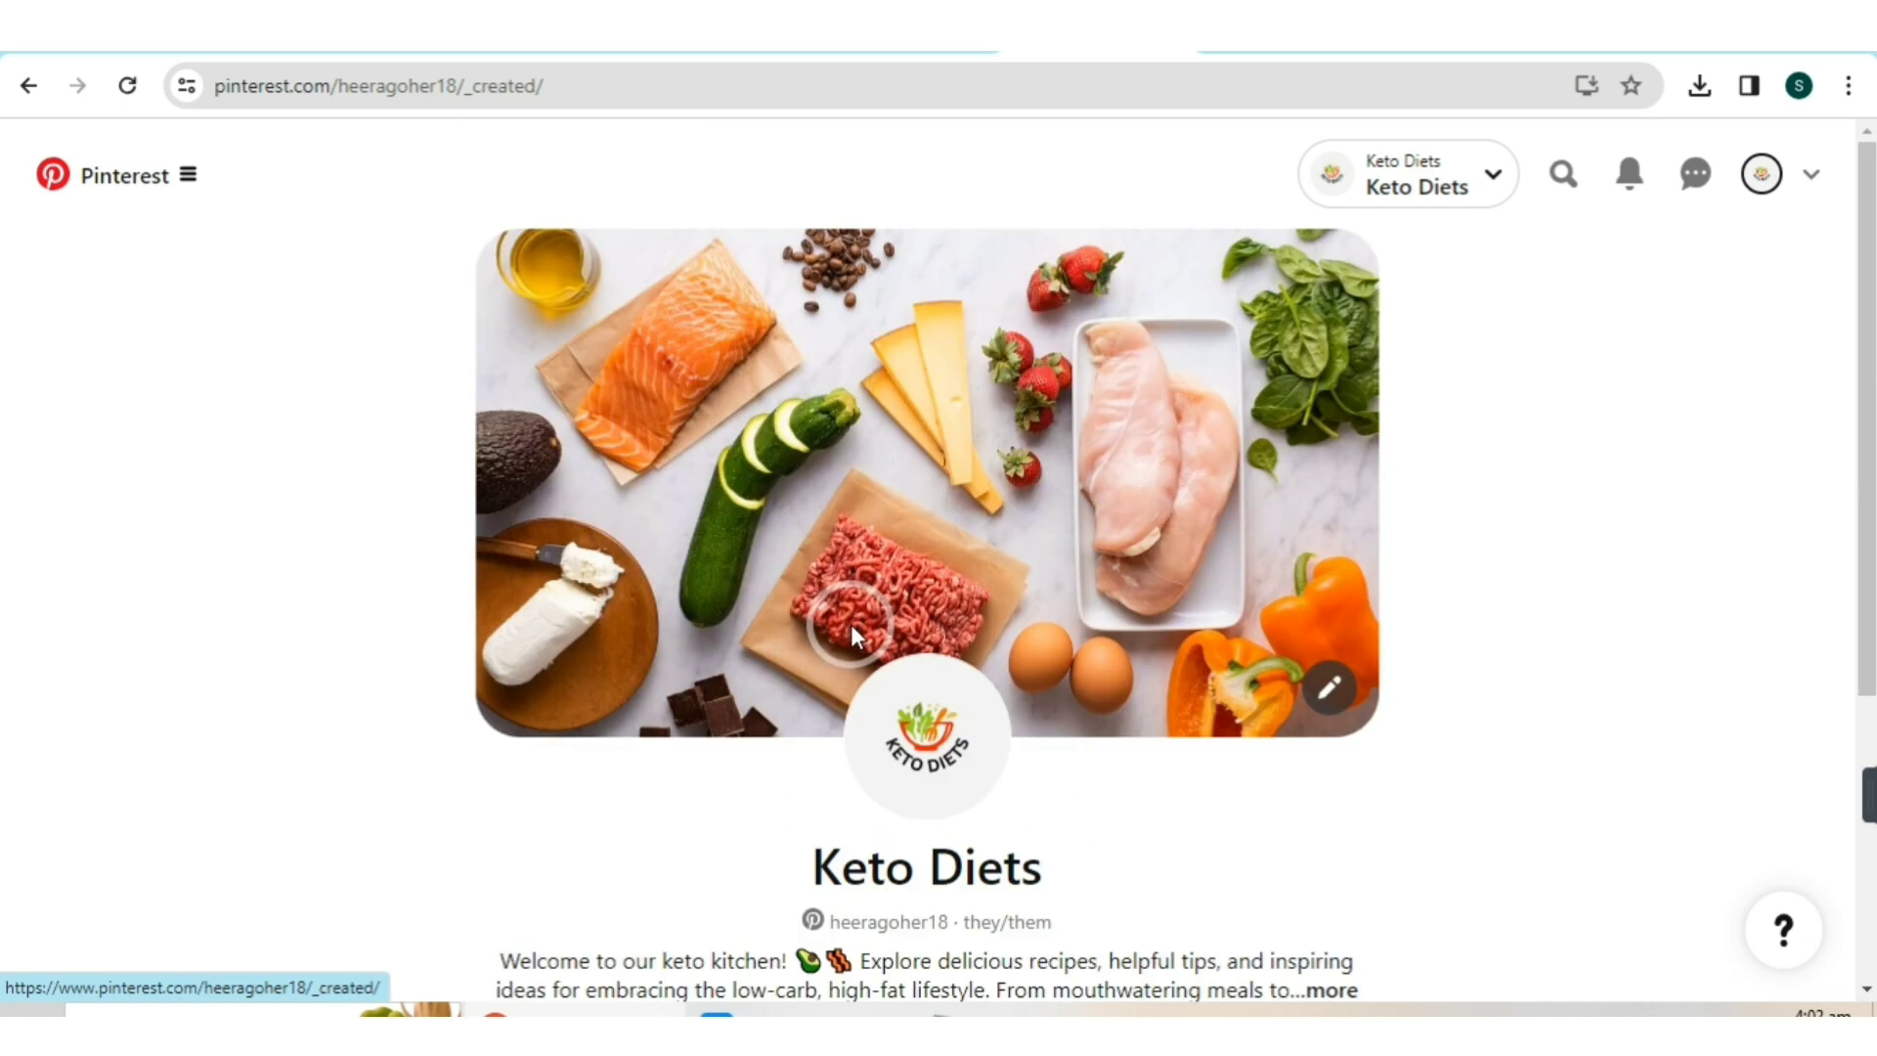
scroll(981, 641, "down", 5)
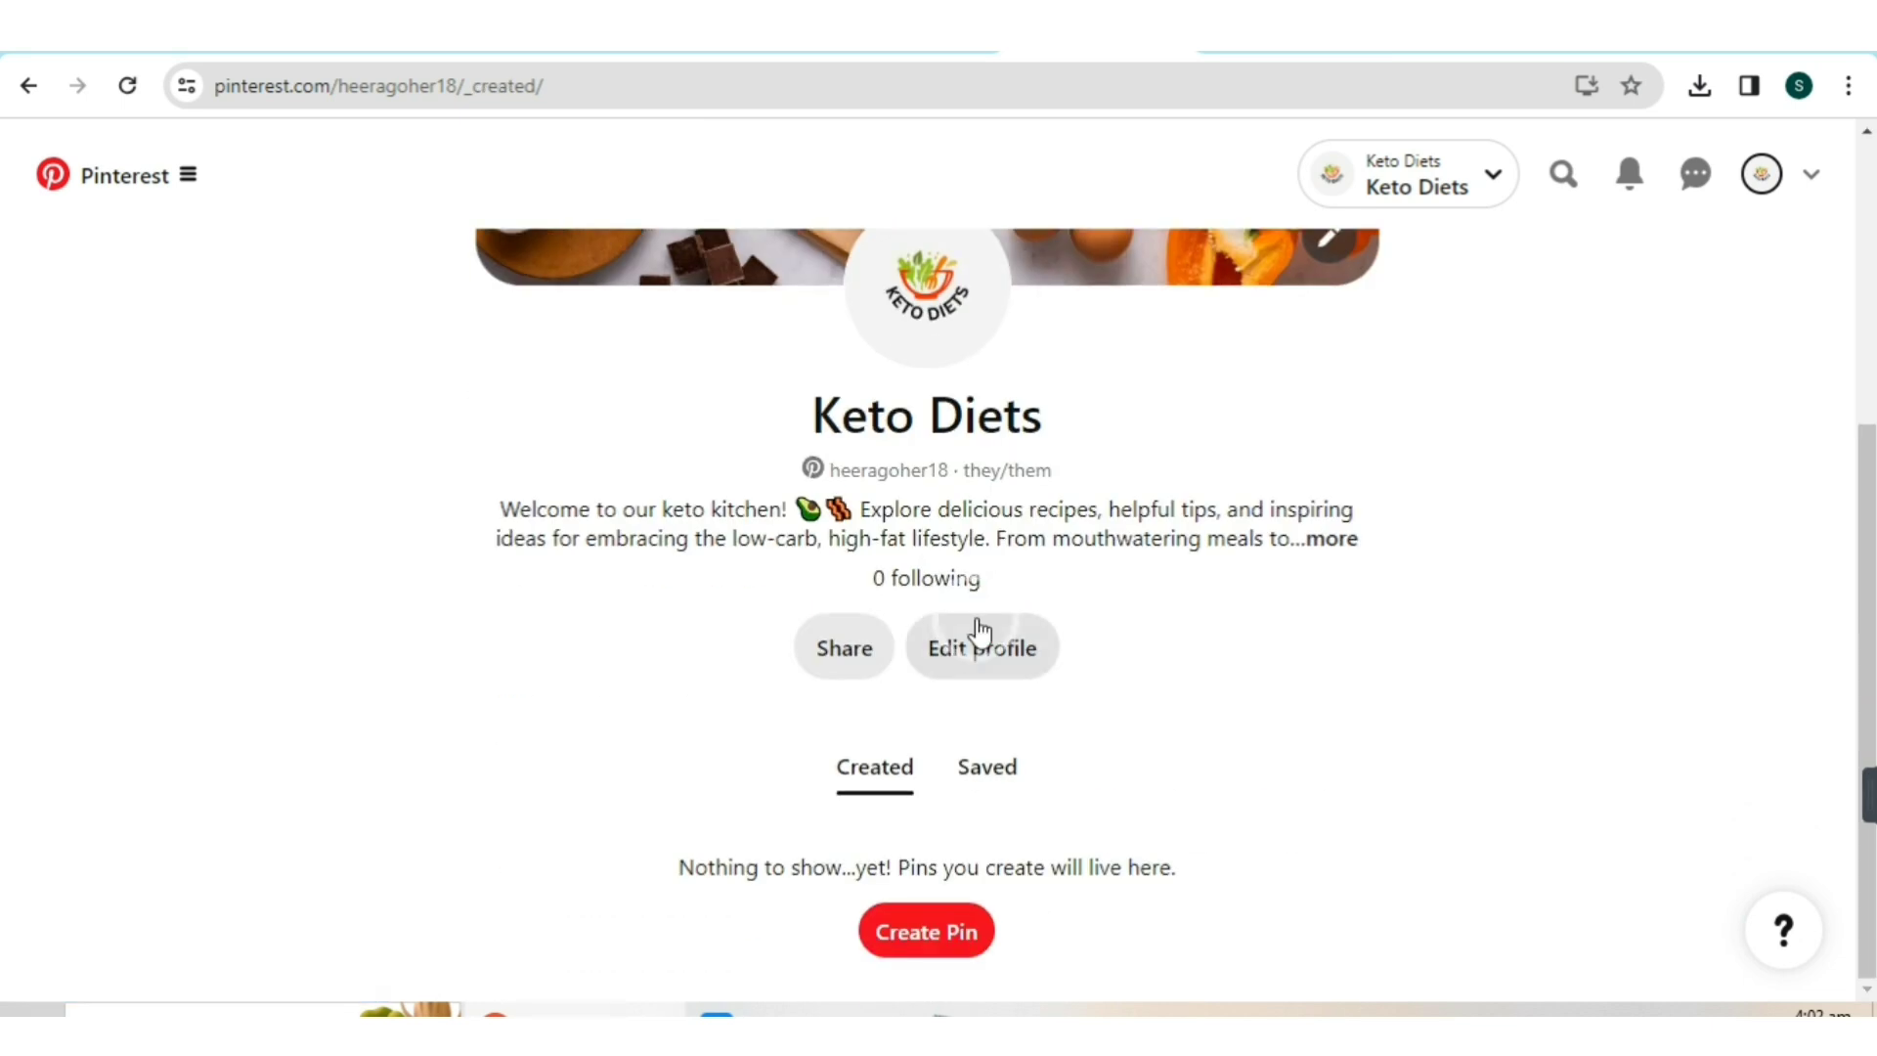
left_click(953, 938)
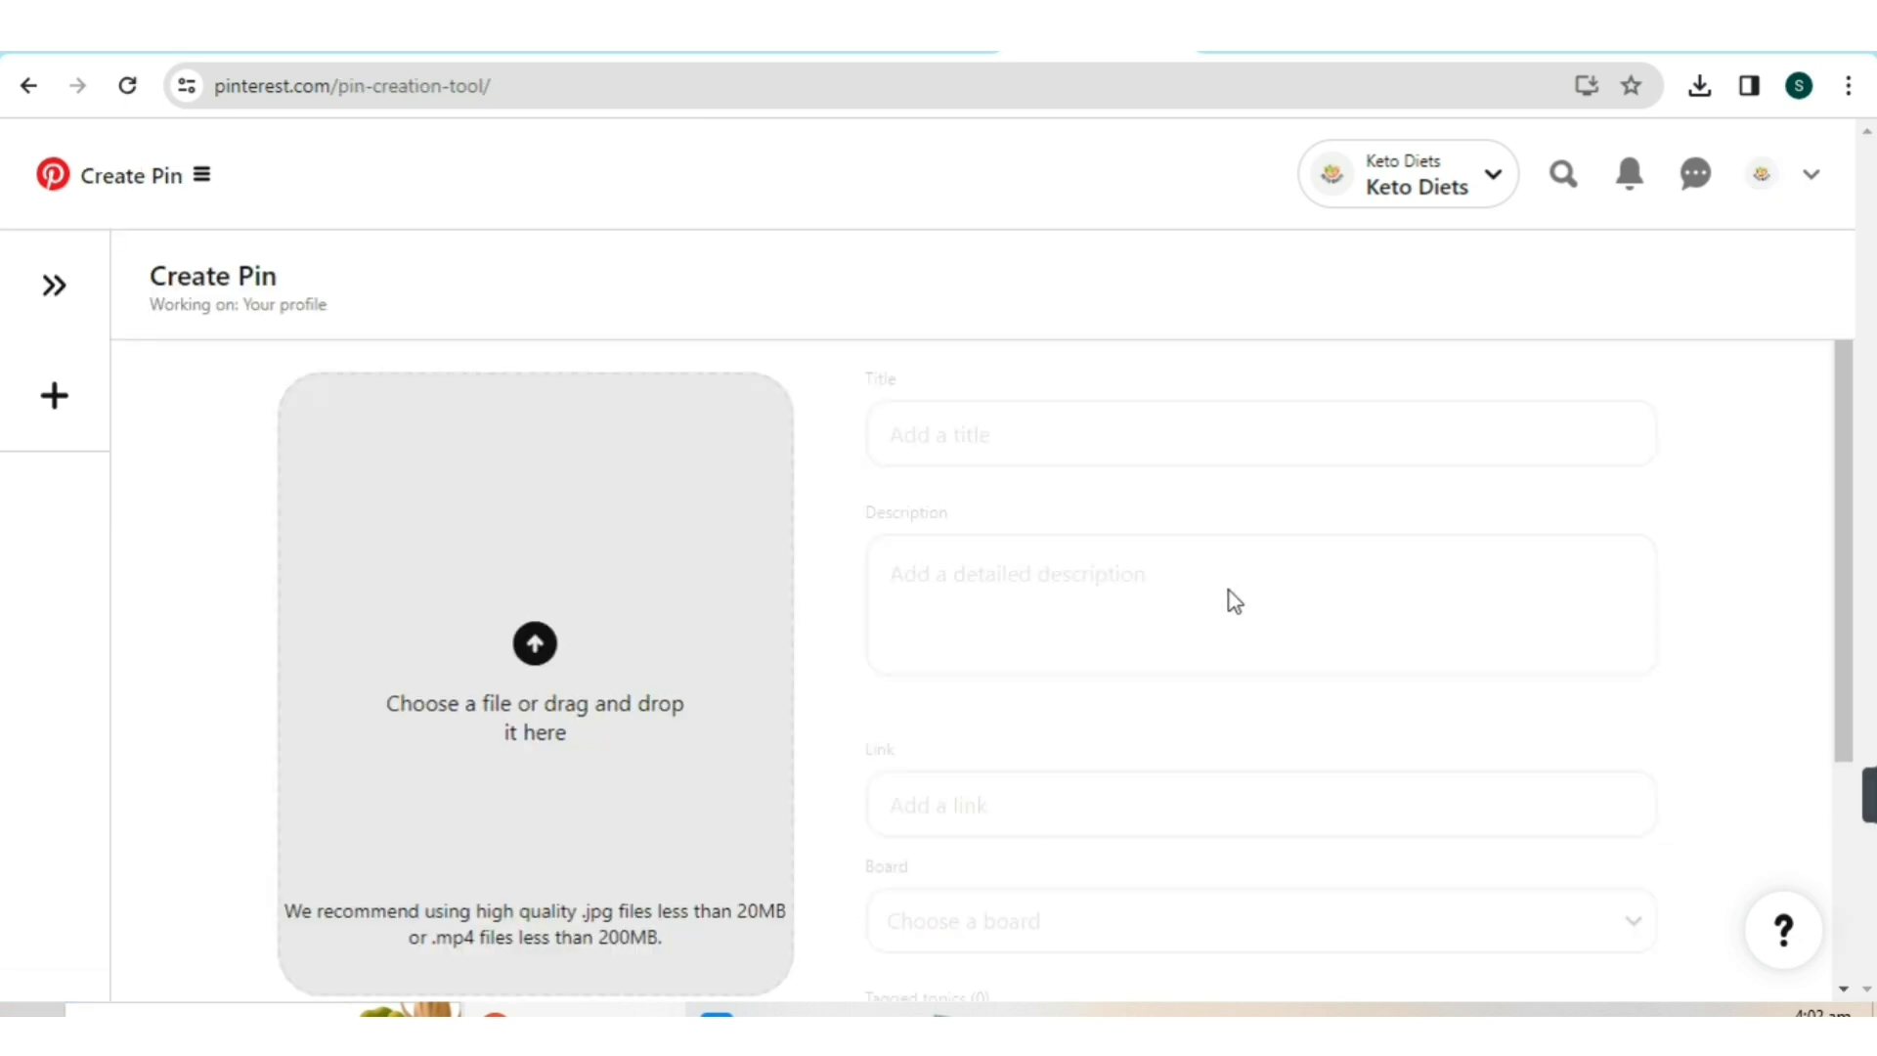
- Upload the image "The Ultimate Guide to Keto-Friendly Snacks" from the Downloads folder to the new pin
scroll(1131, 511, "down", 1)
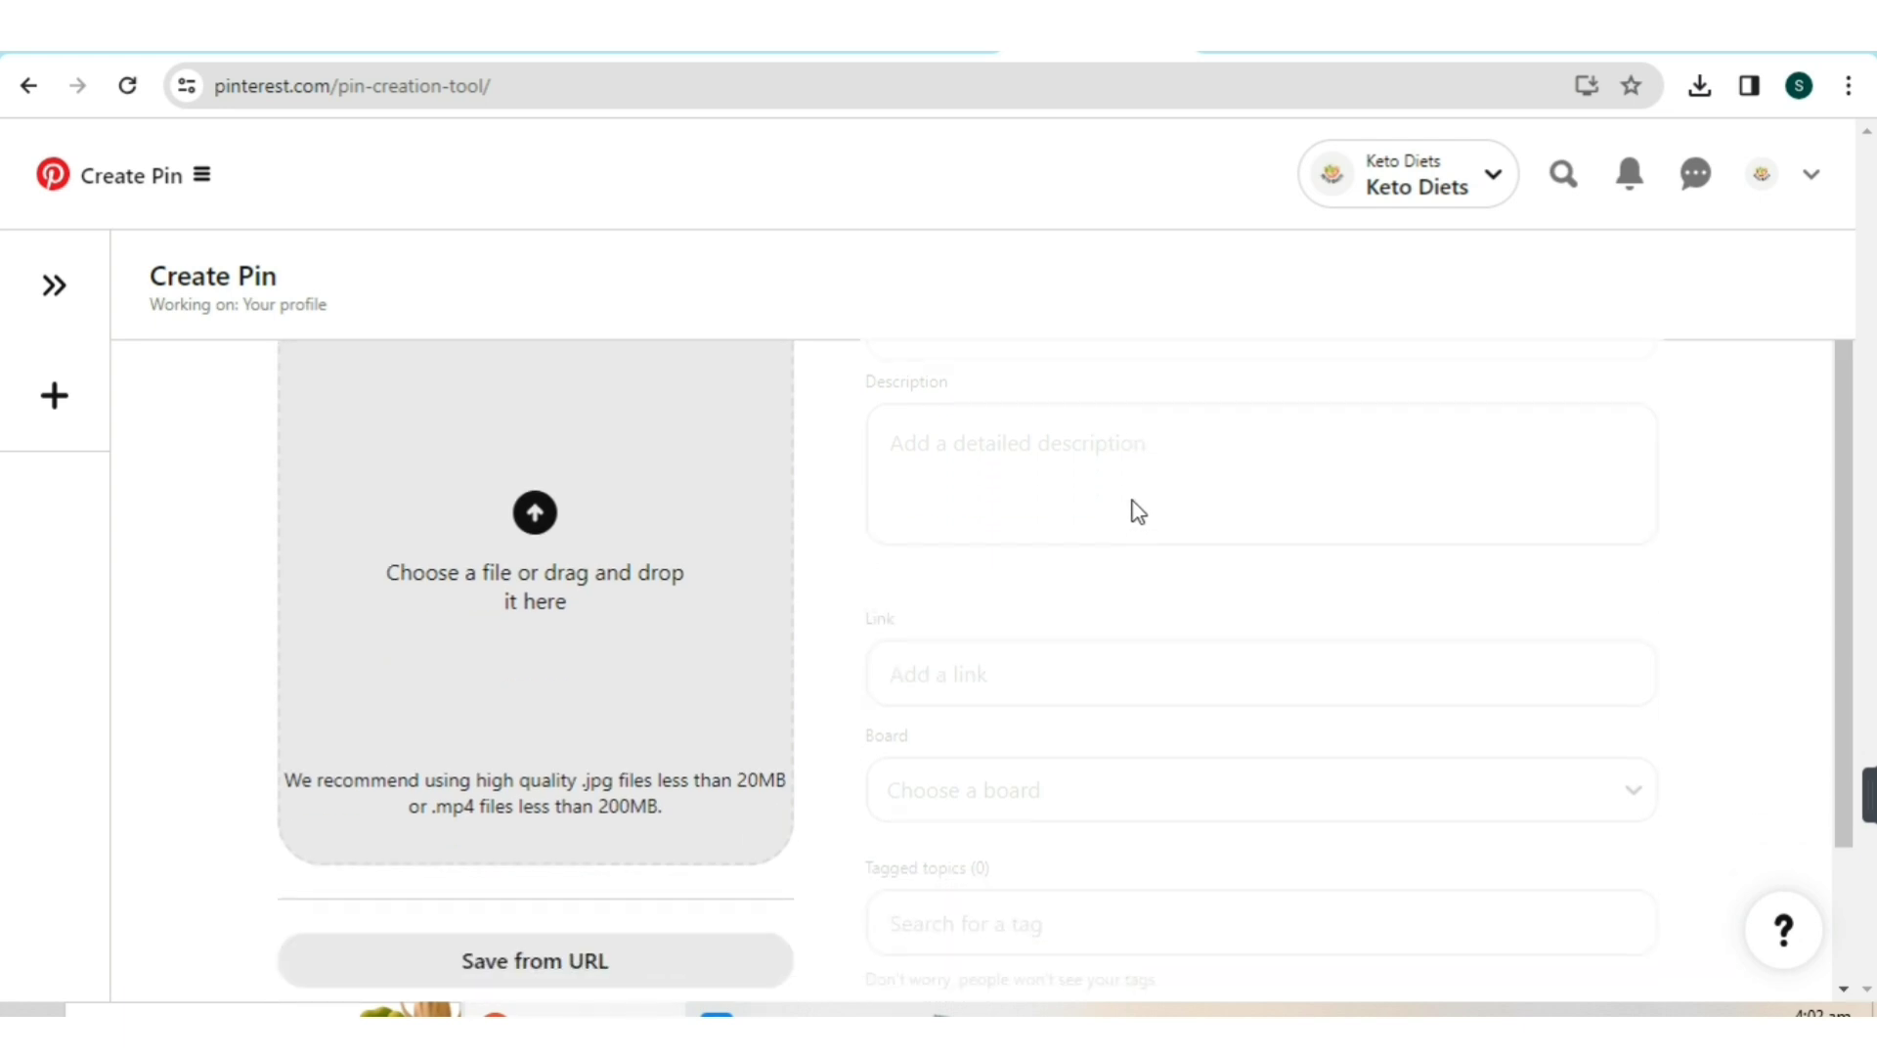
scroll(1149, 503, "up", 1)
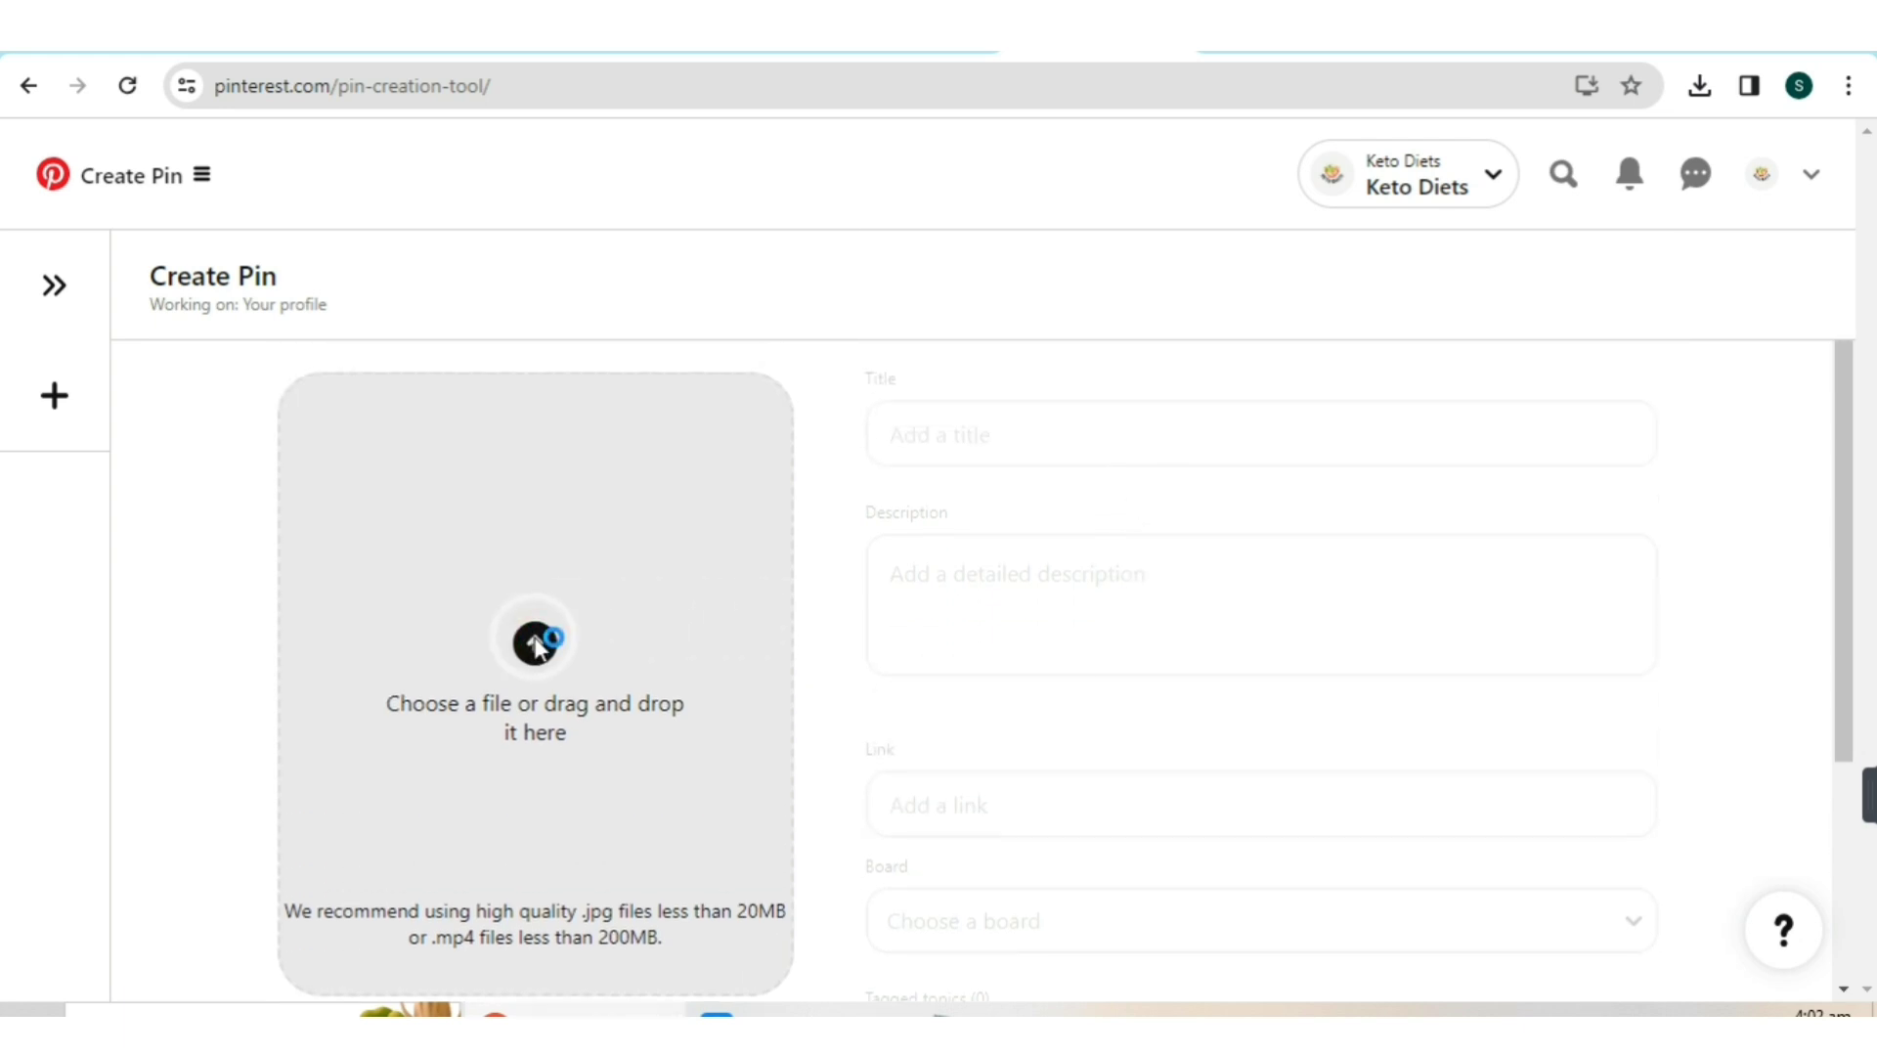
left_click(535, 644)
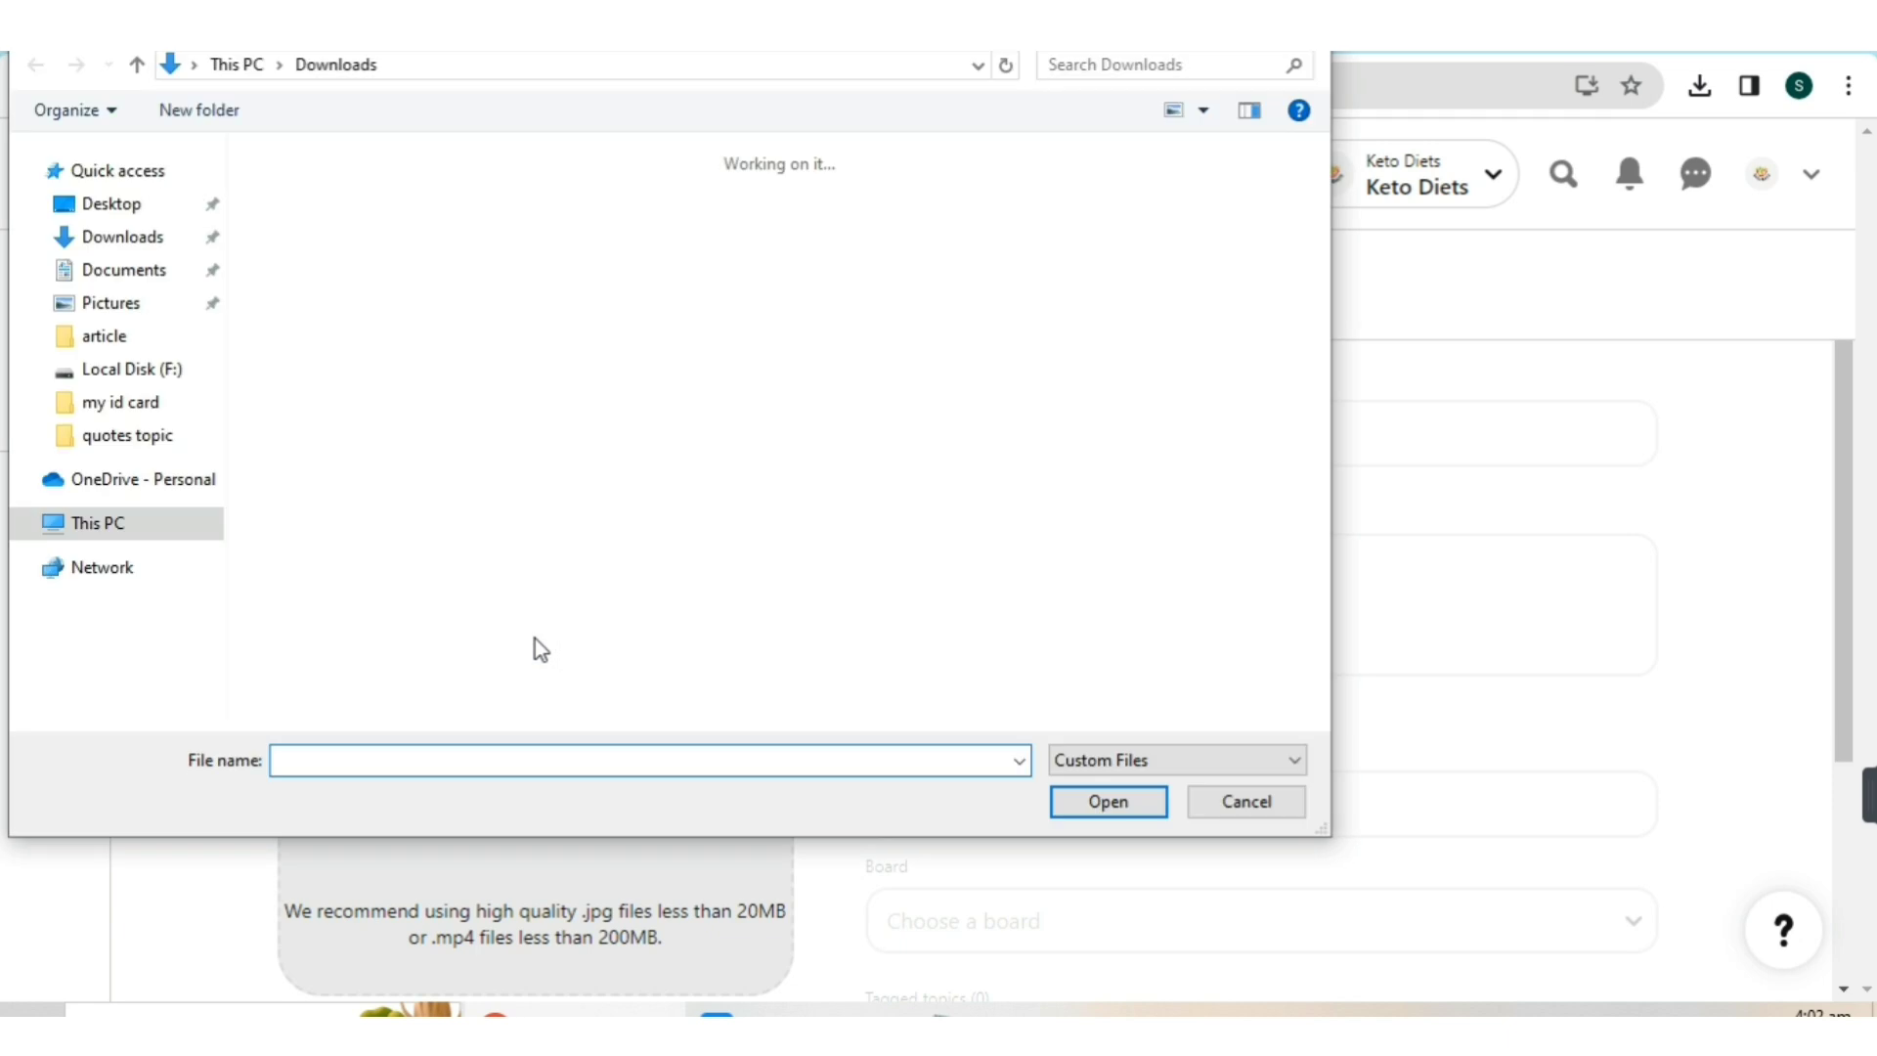
left_click(335, 259)
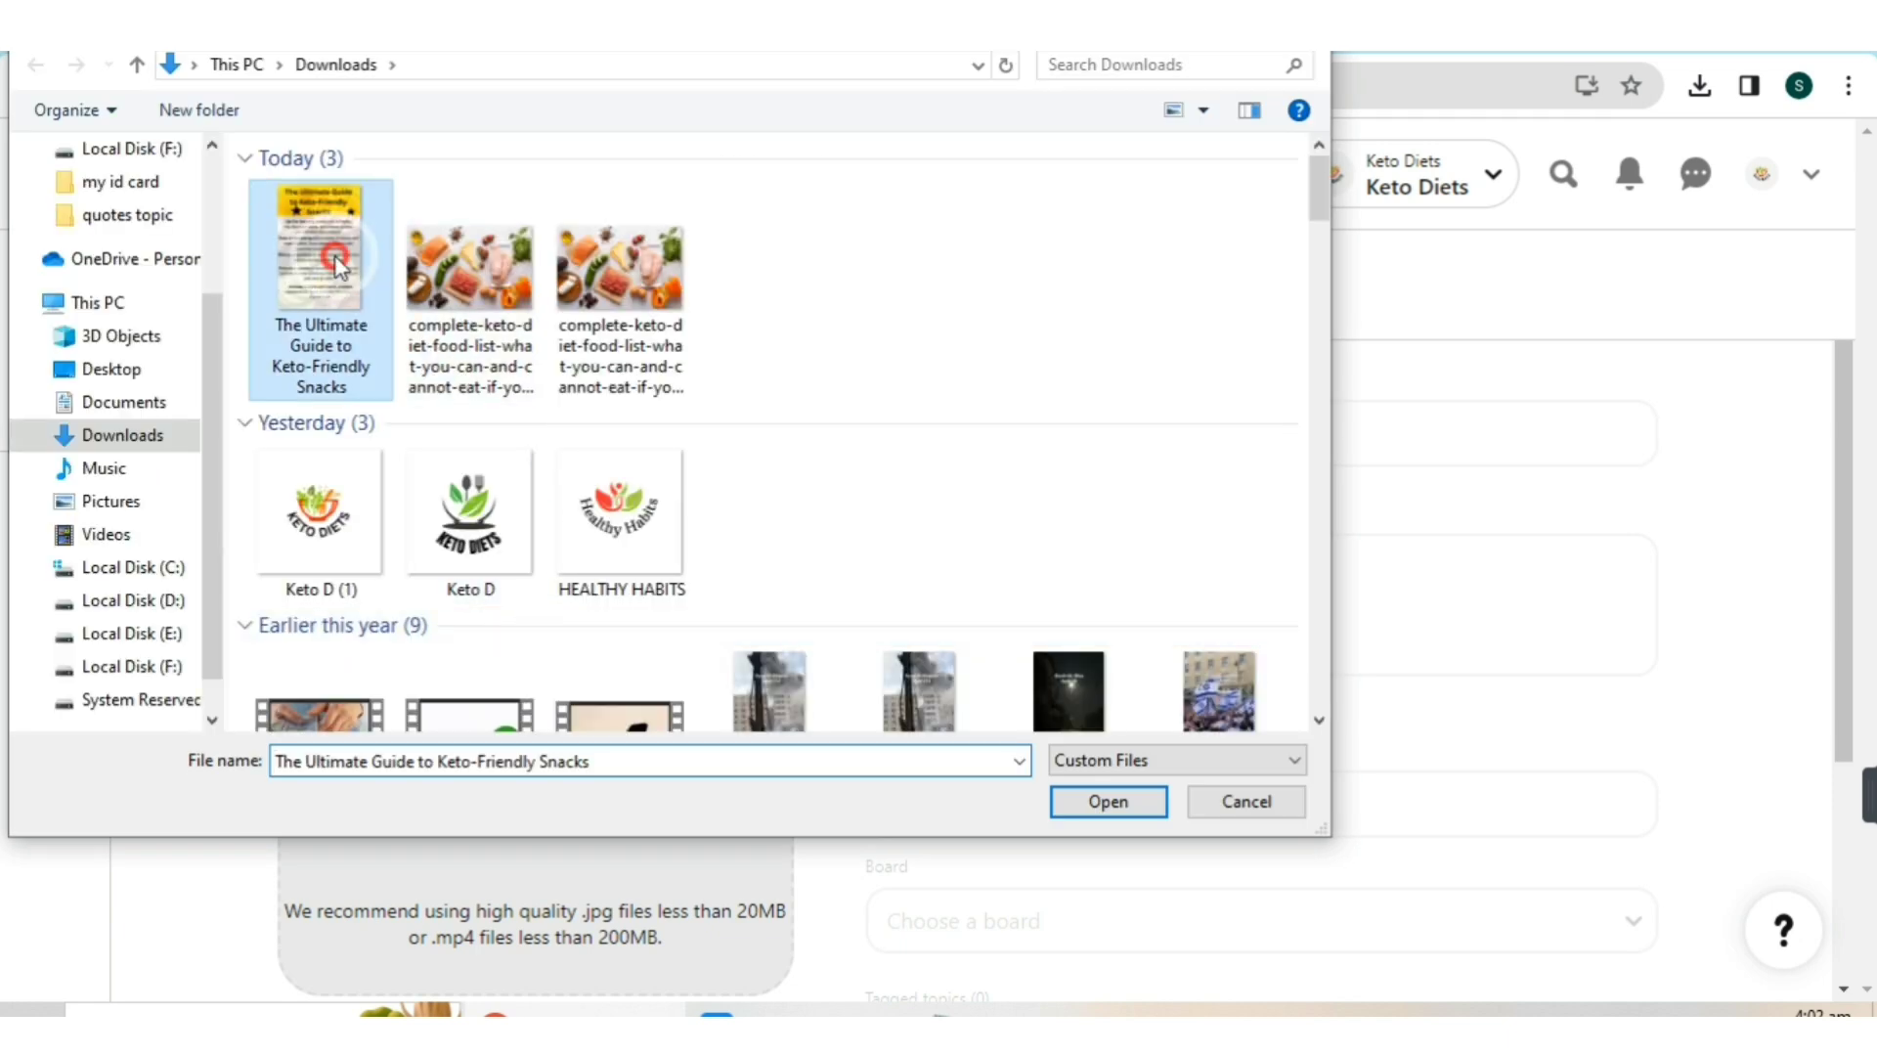
double_click(335, 262)
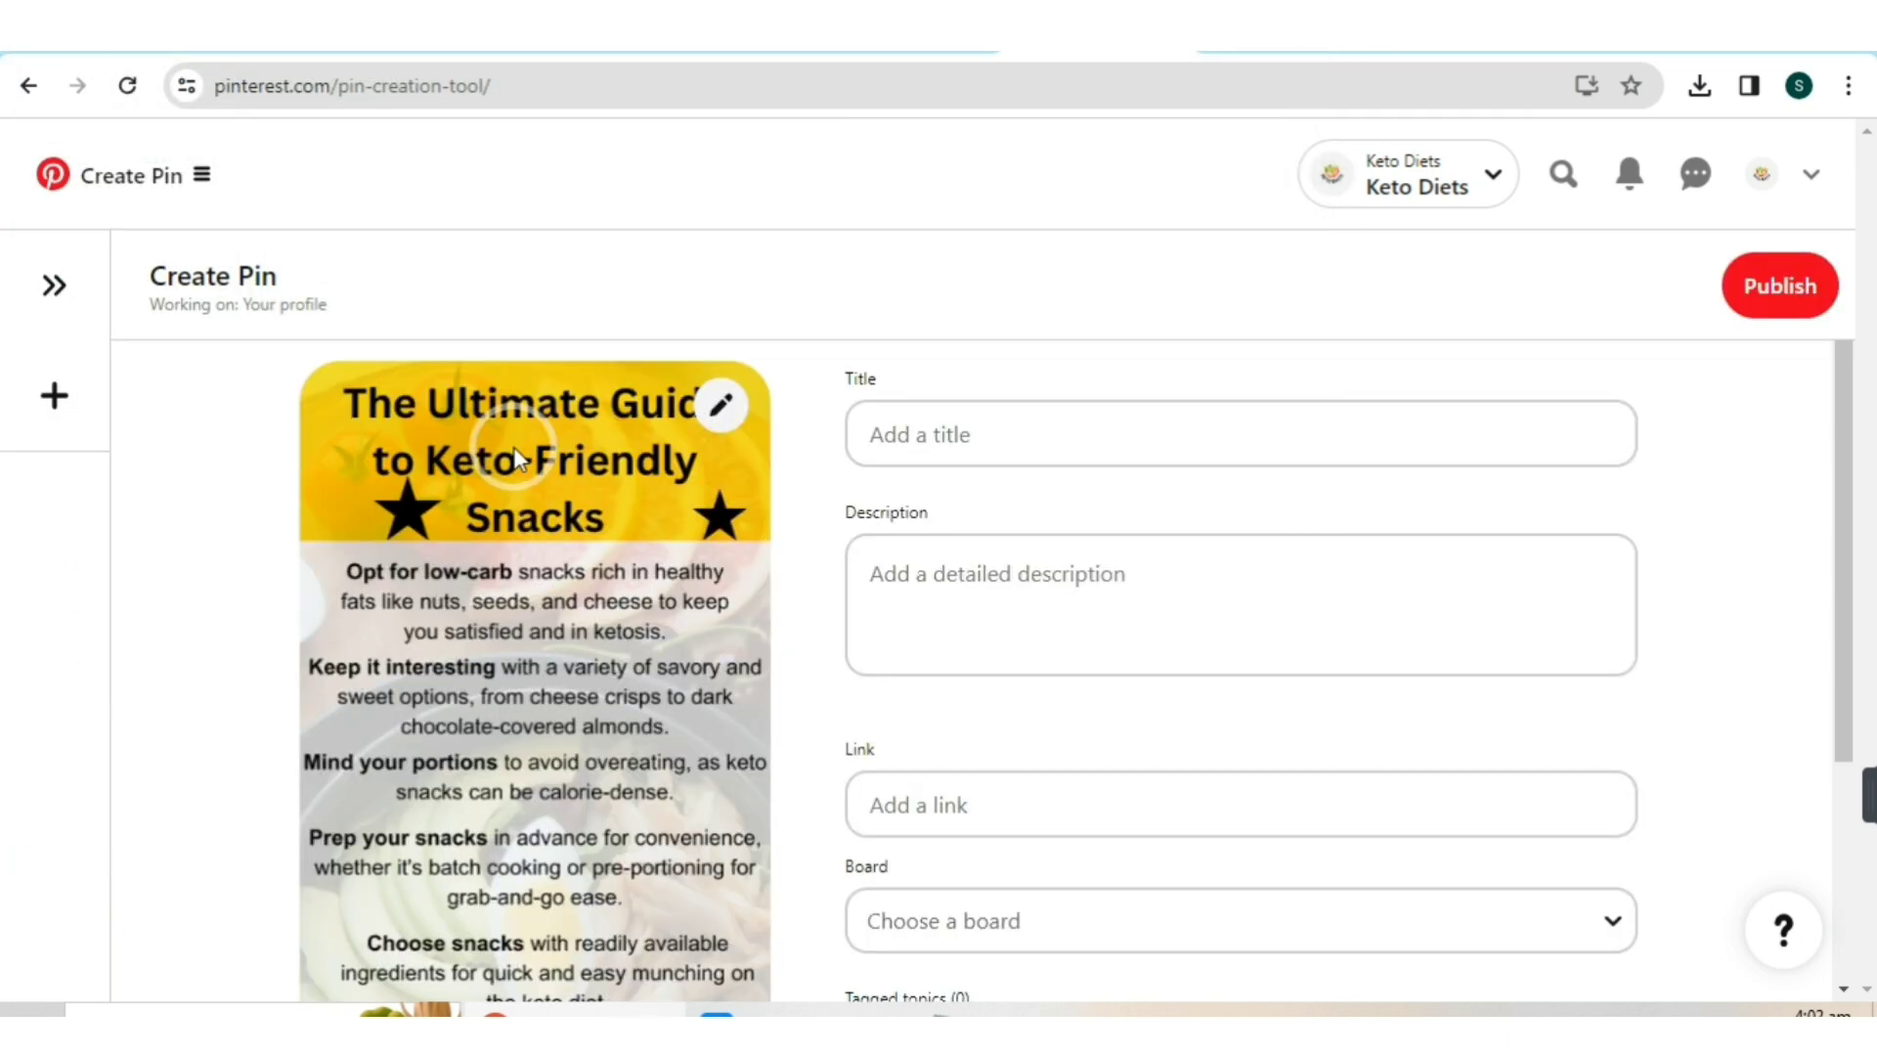
- Switch to Notepad and copy the title "The Ultimate Guide to Keto-Friendly Snacks" without its quotation marks
left_click(941, 413)
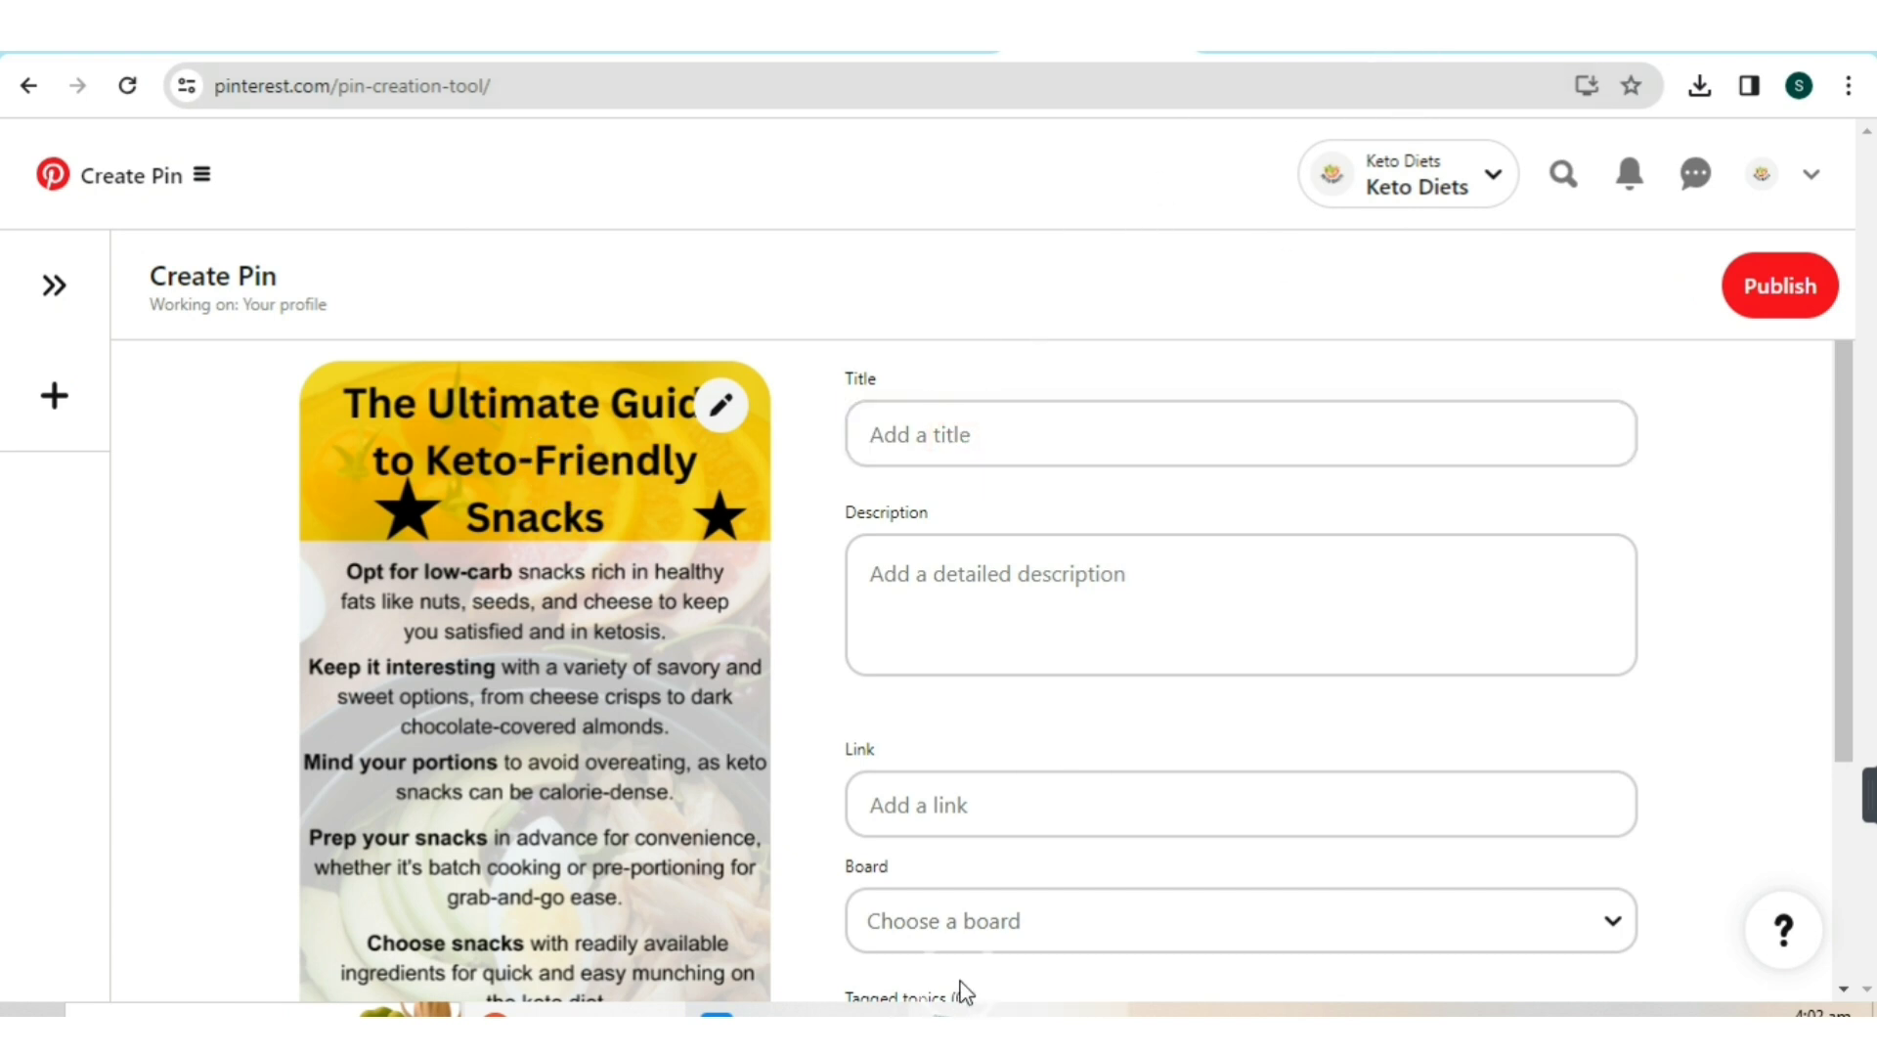
left_click(958, 1010)
scroll(1066, 567, "up", 10)
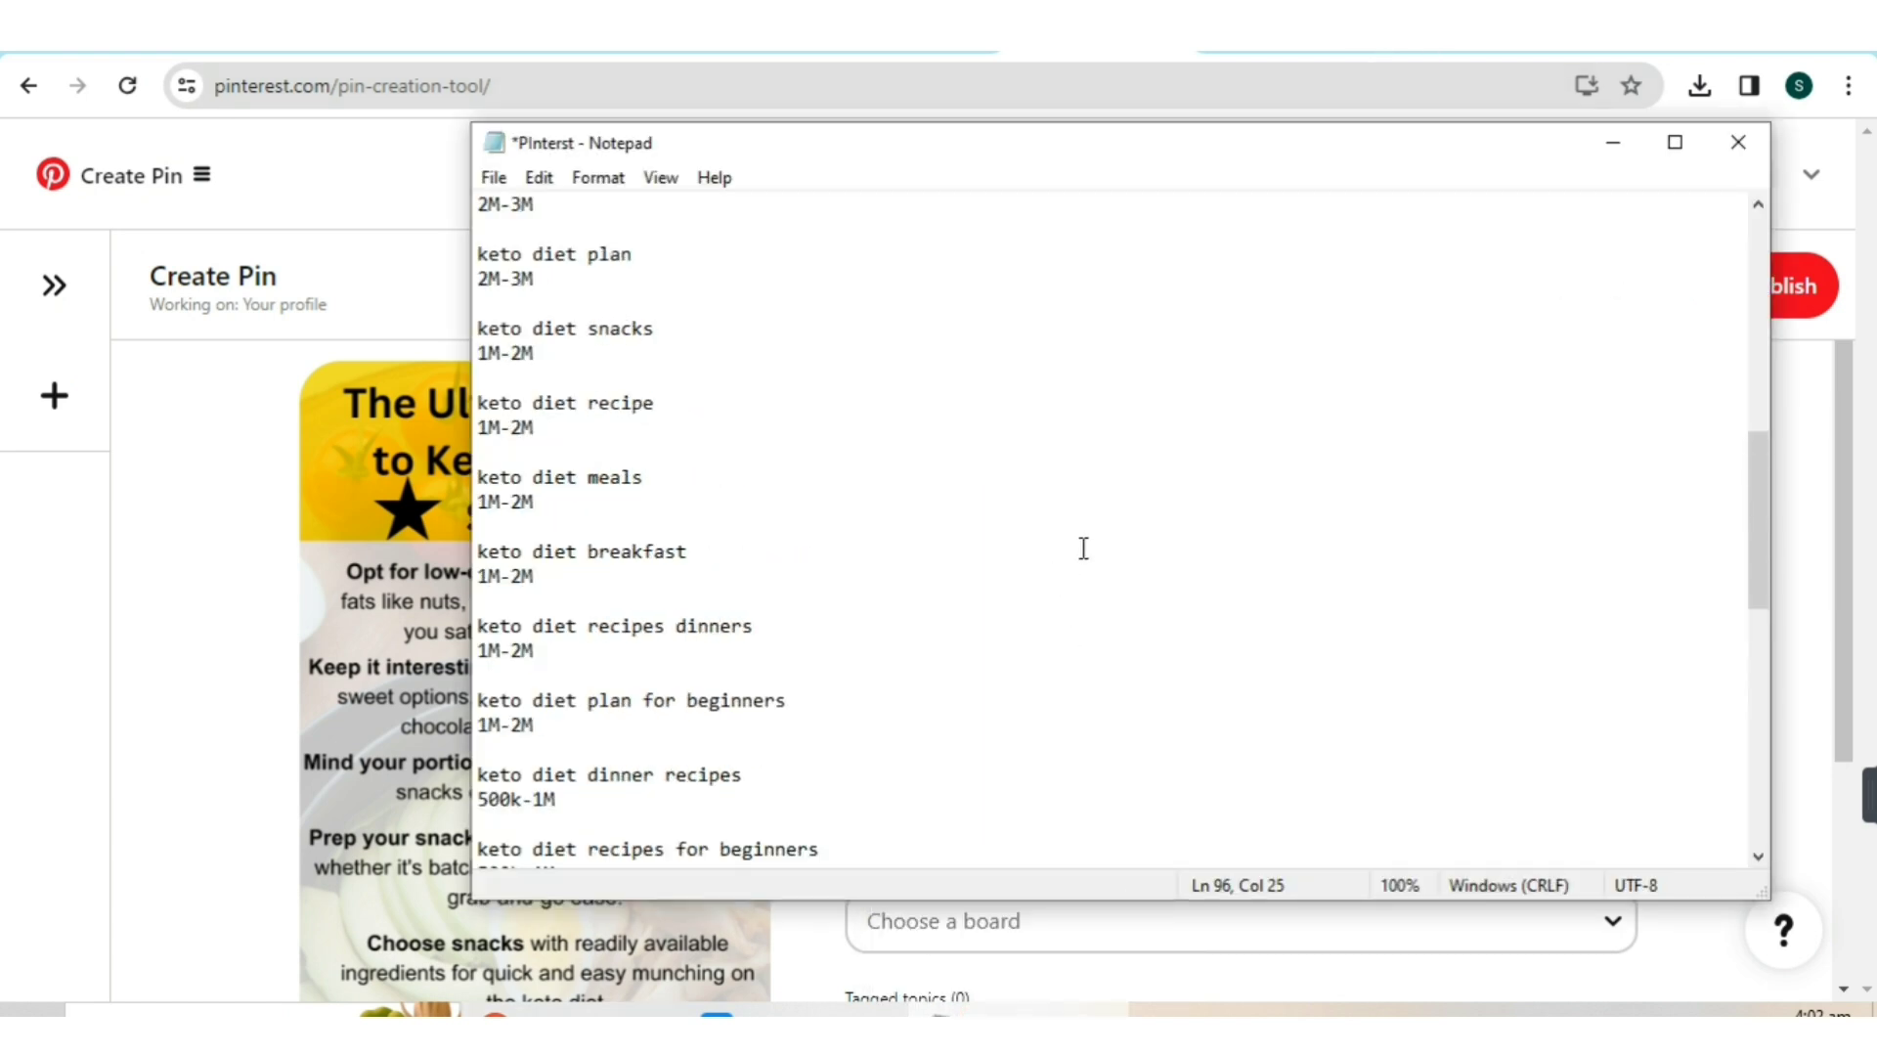
scroll(1083, 547, "up", 10)
left_click(485, 227)
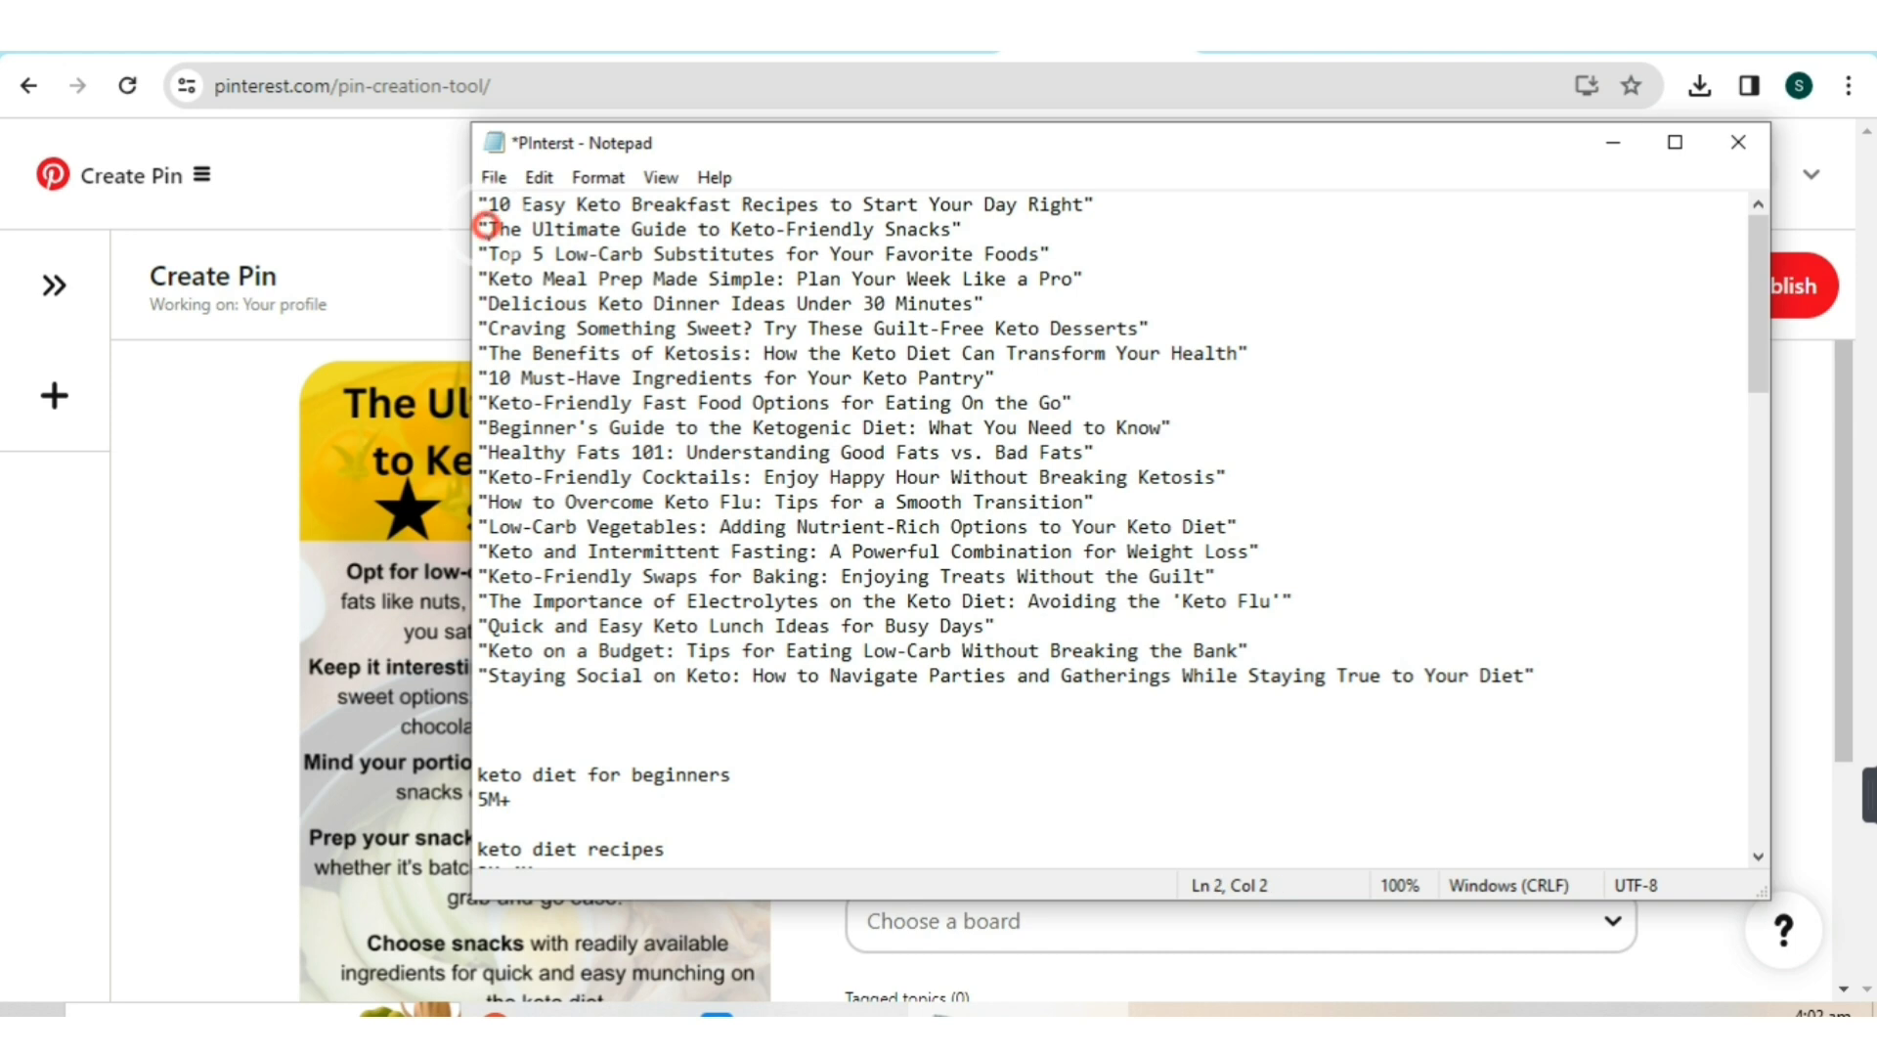
left_click_drag(485, 227, 956, 229)
key("ctrl+c")
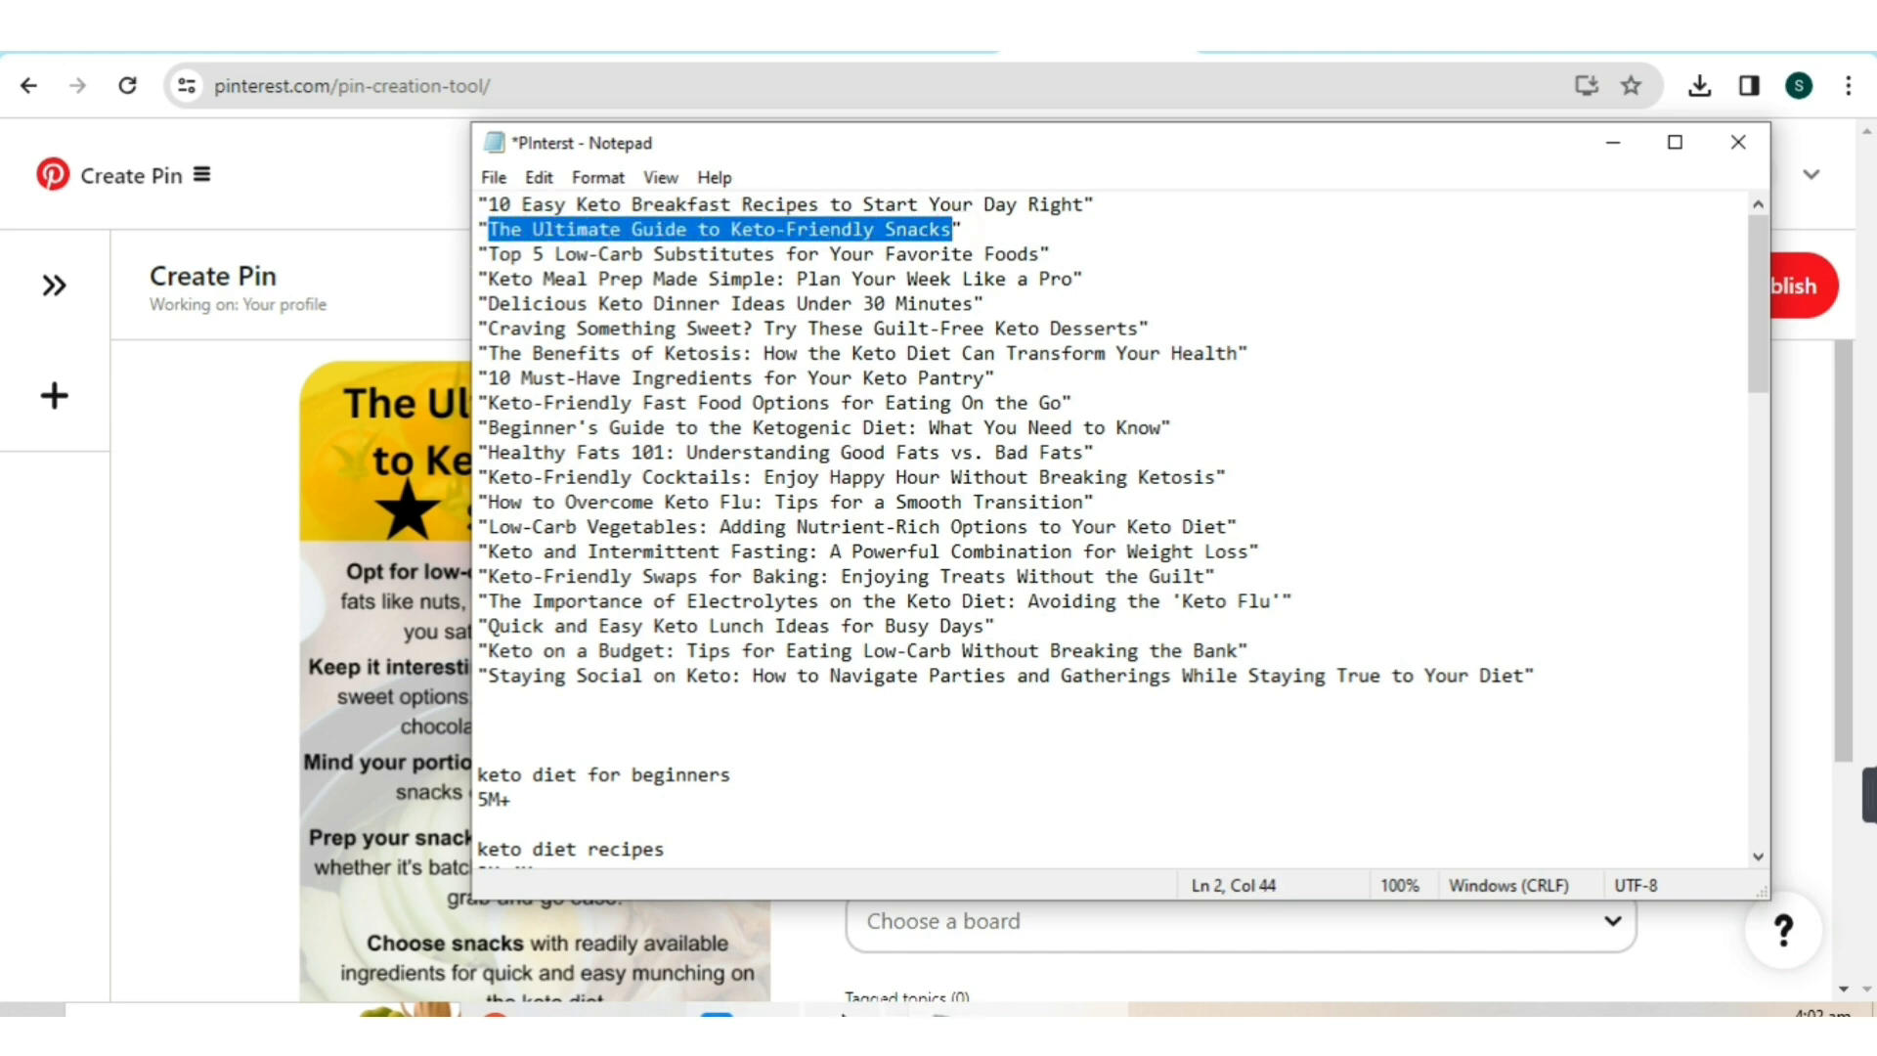
- Return to Pinterest and paste "The Ultimate Guide to Keto-Friendly Snacks" as the pin title
left_click(612, 1013)
left_click(1081, 431)
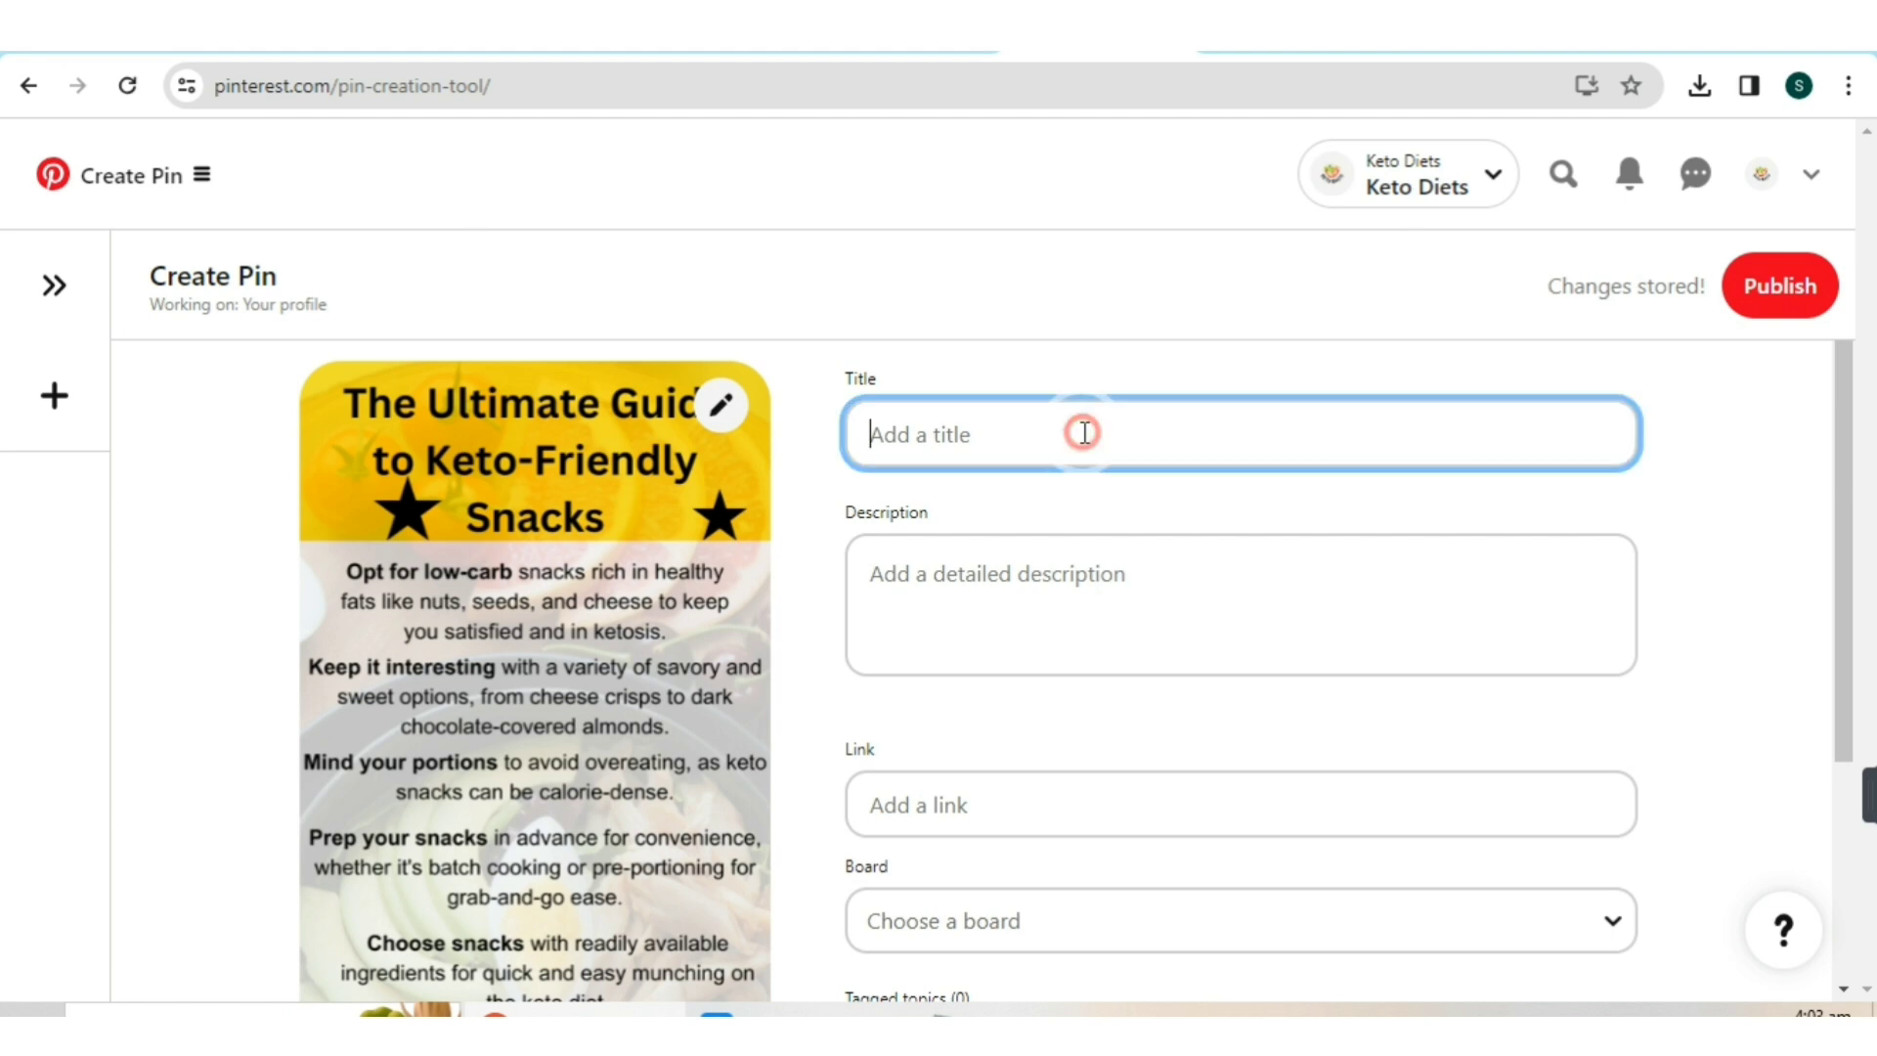
key("ctrl+v")
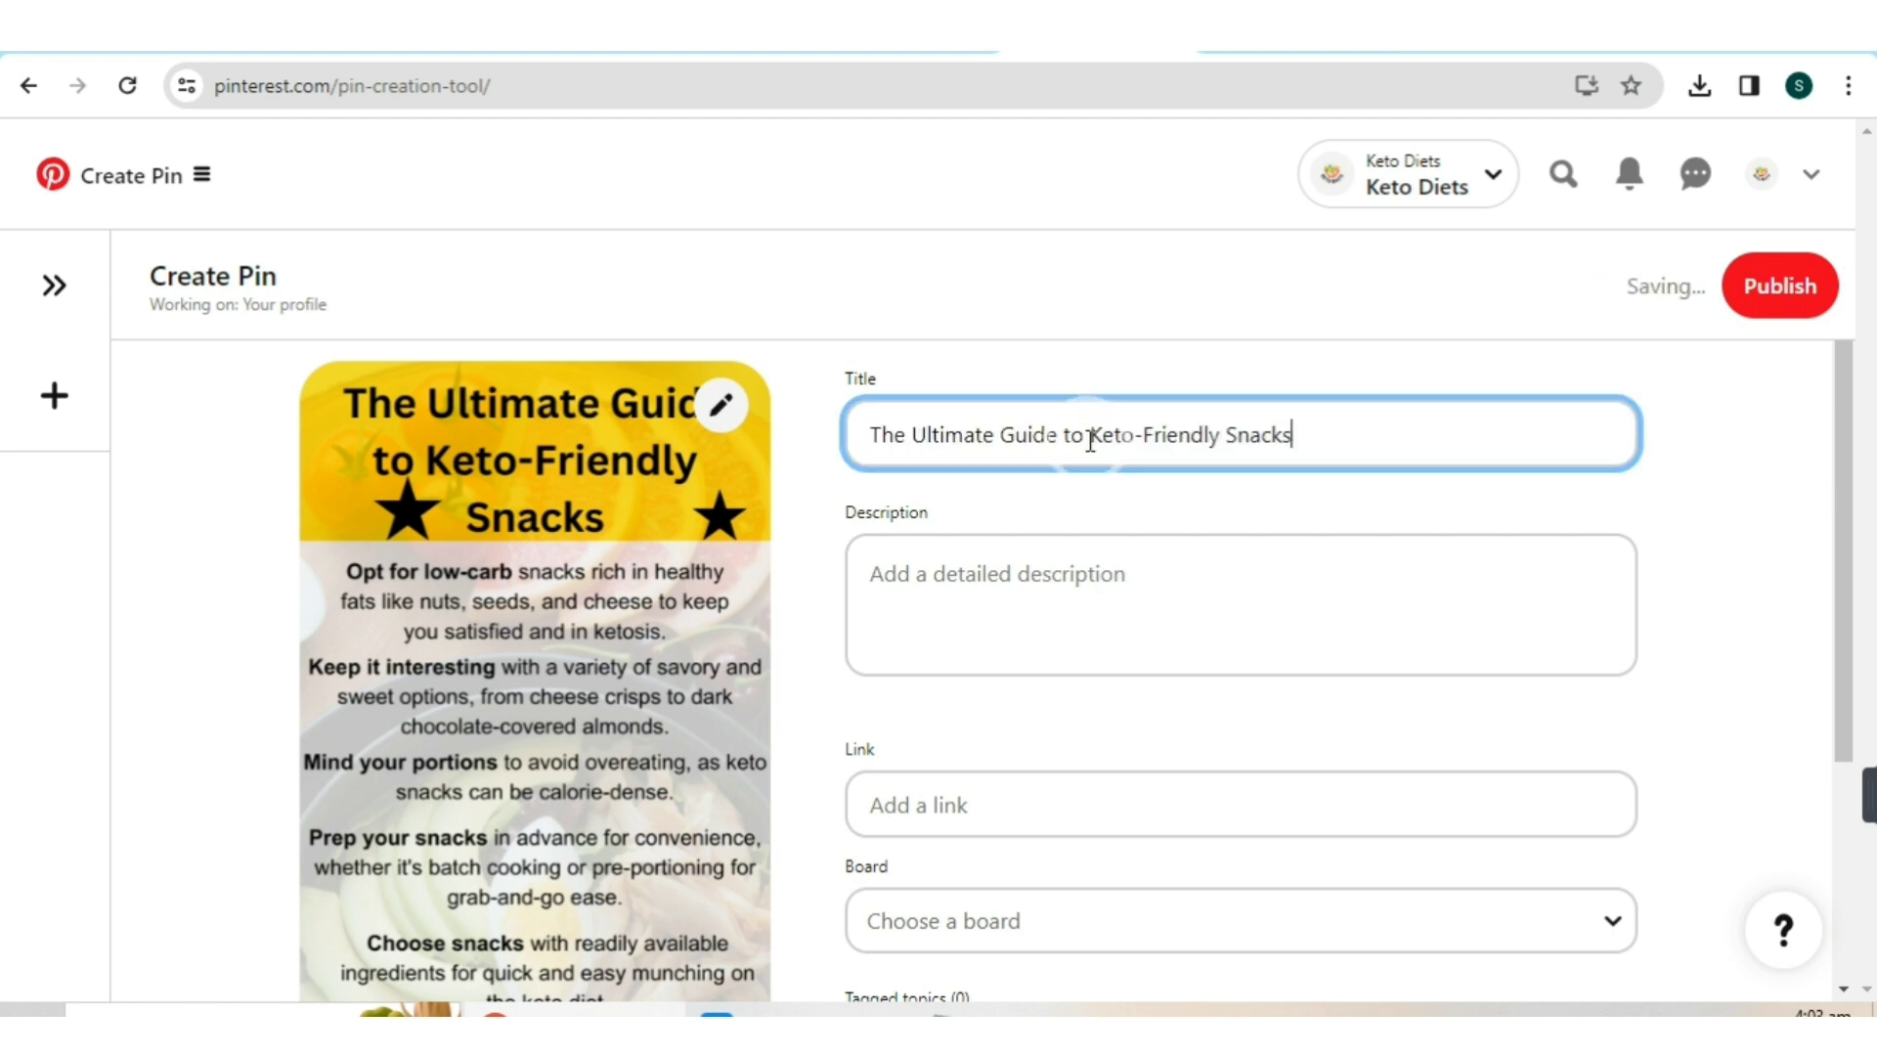
- Copy the keyword list from "keto diet for beginners" through "keto diet recipe dinners" in Notepad and paste it into a new ChatGPT message
left_click(1113, 593)
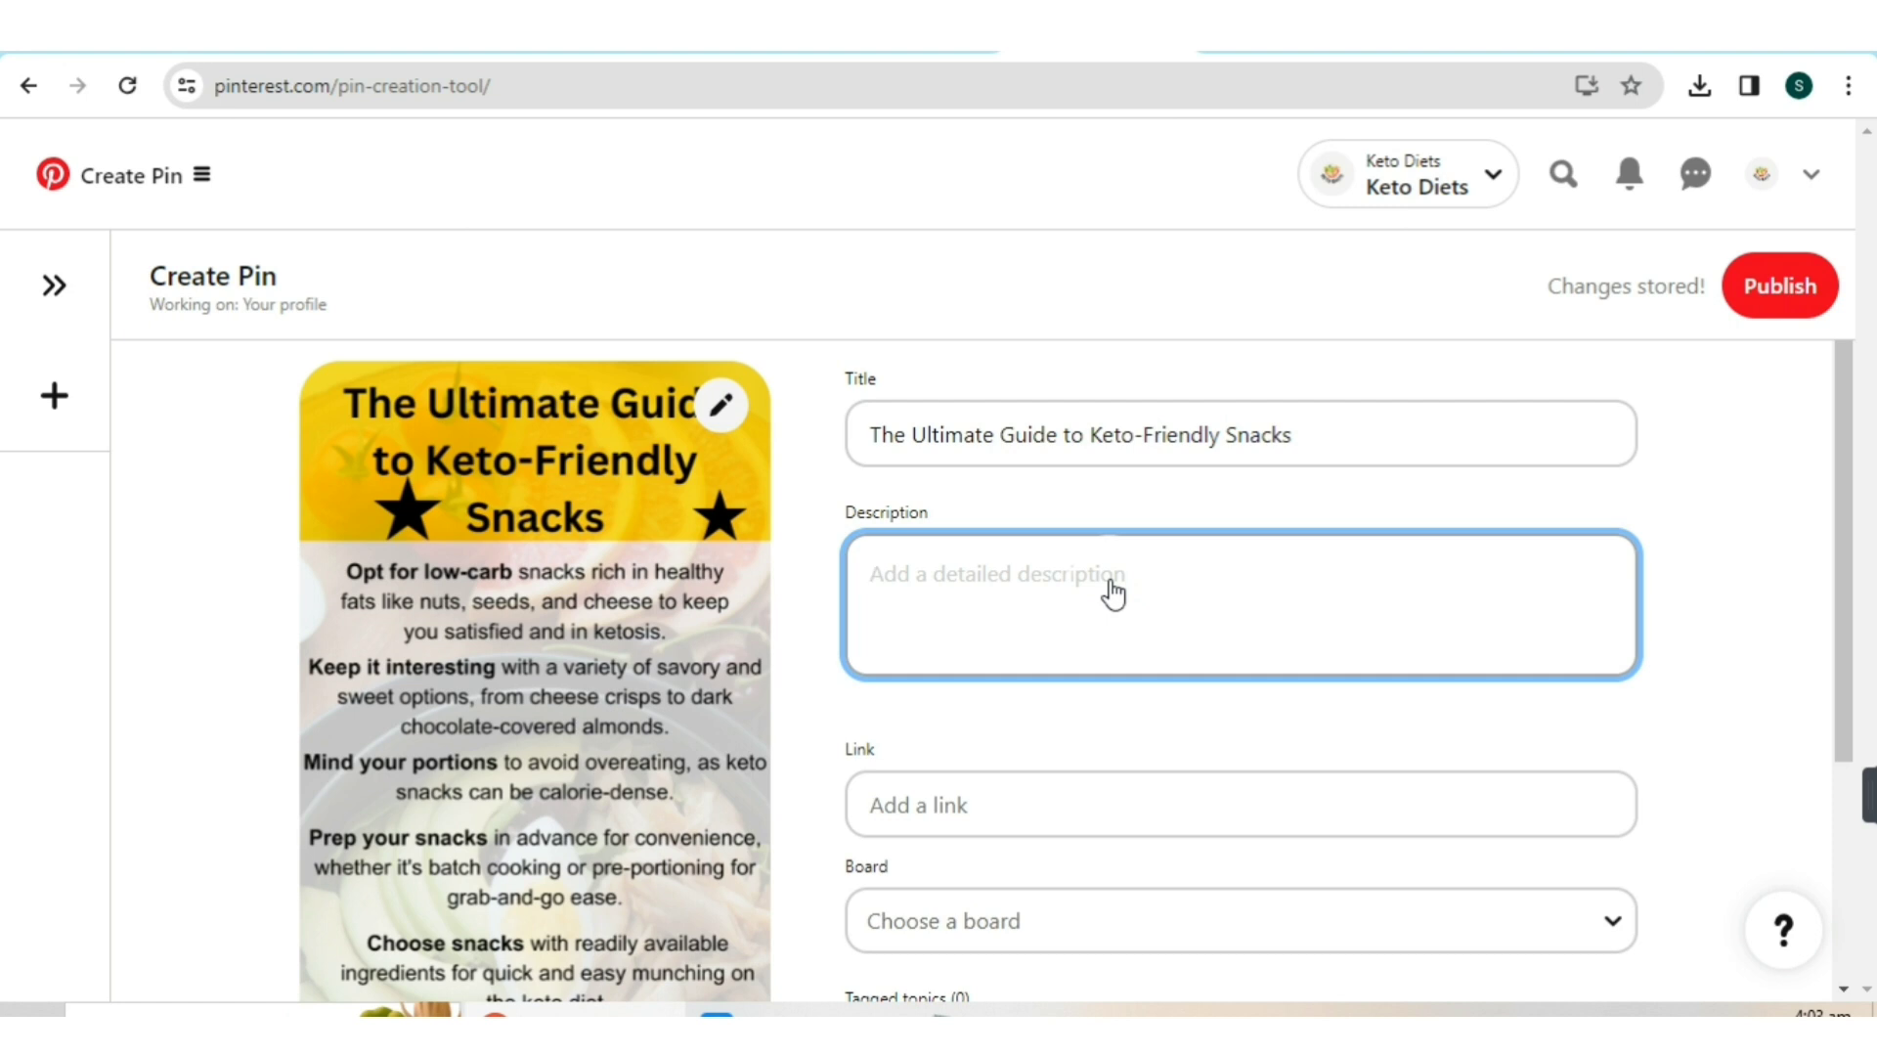
left_click(1428, 50)
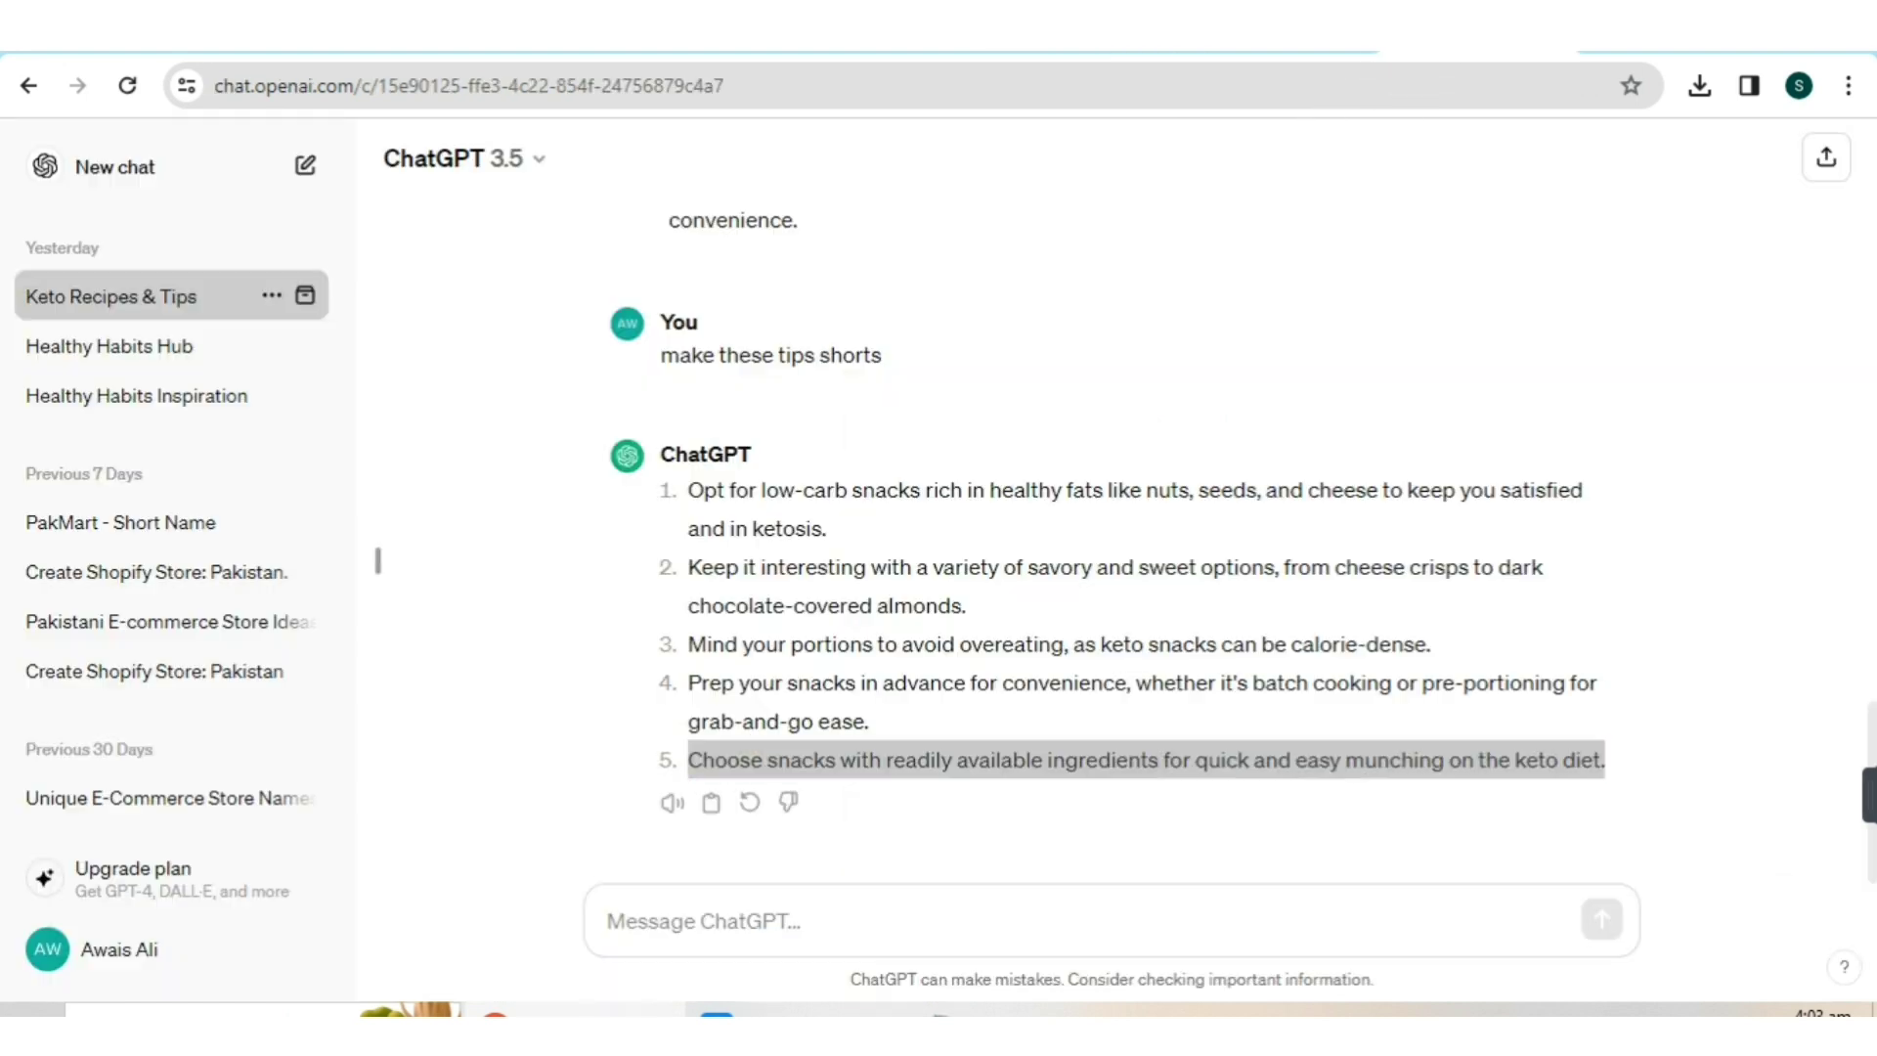
left_click(702, 910)
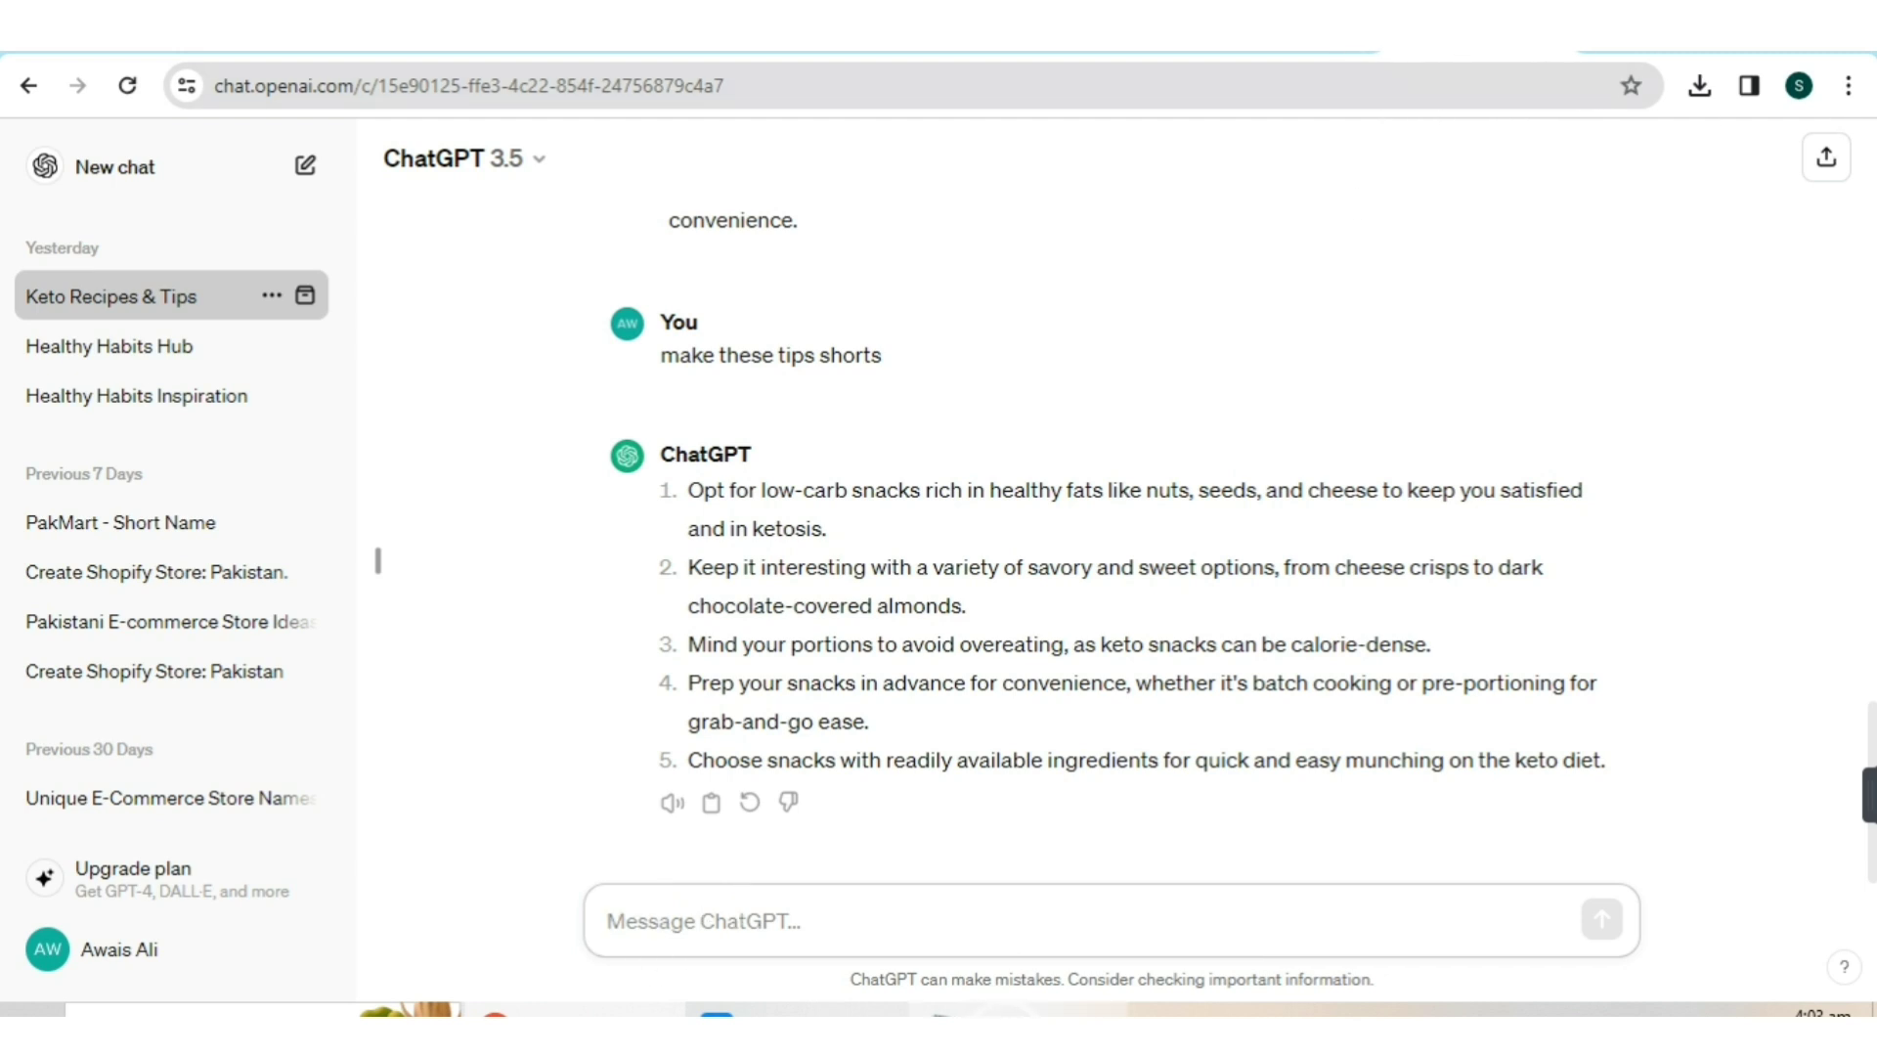
key("alt+Tab")
scroll(1186, 440, "down", 1)
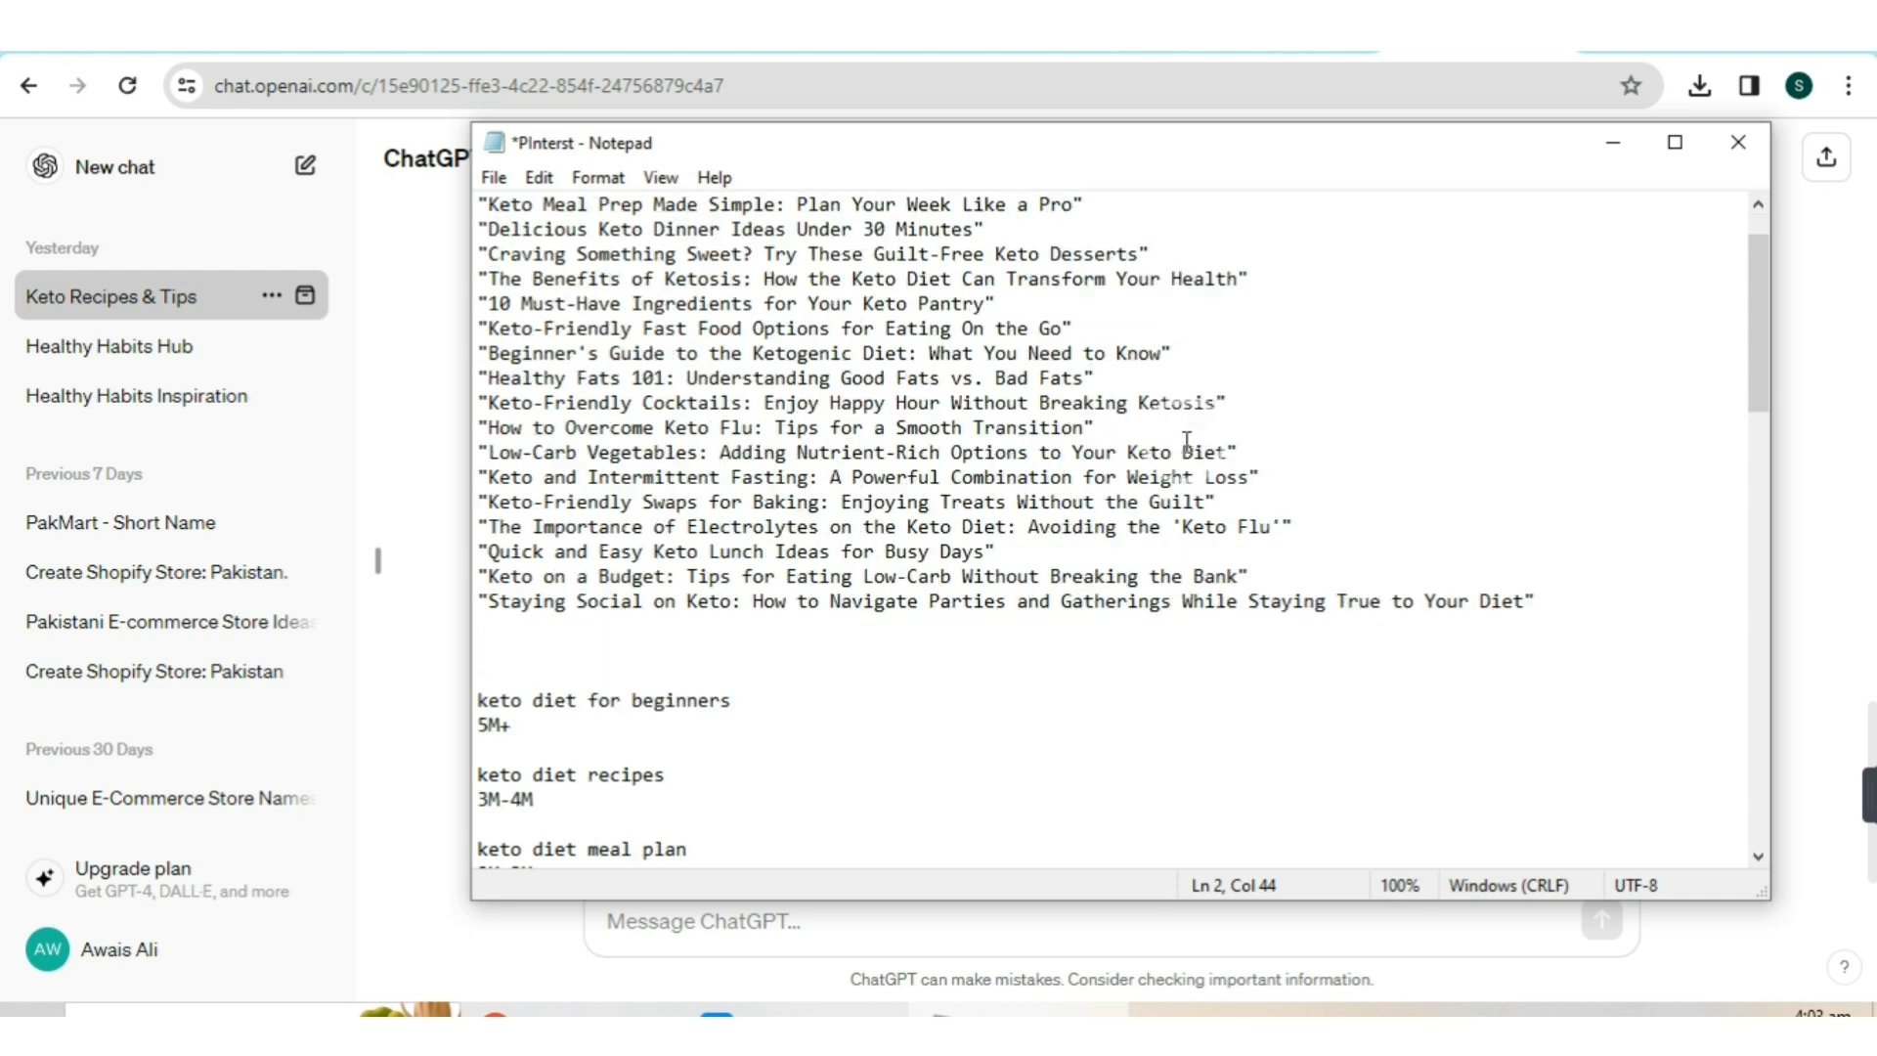
left_click(484, 712)
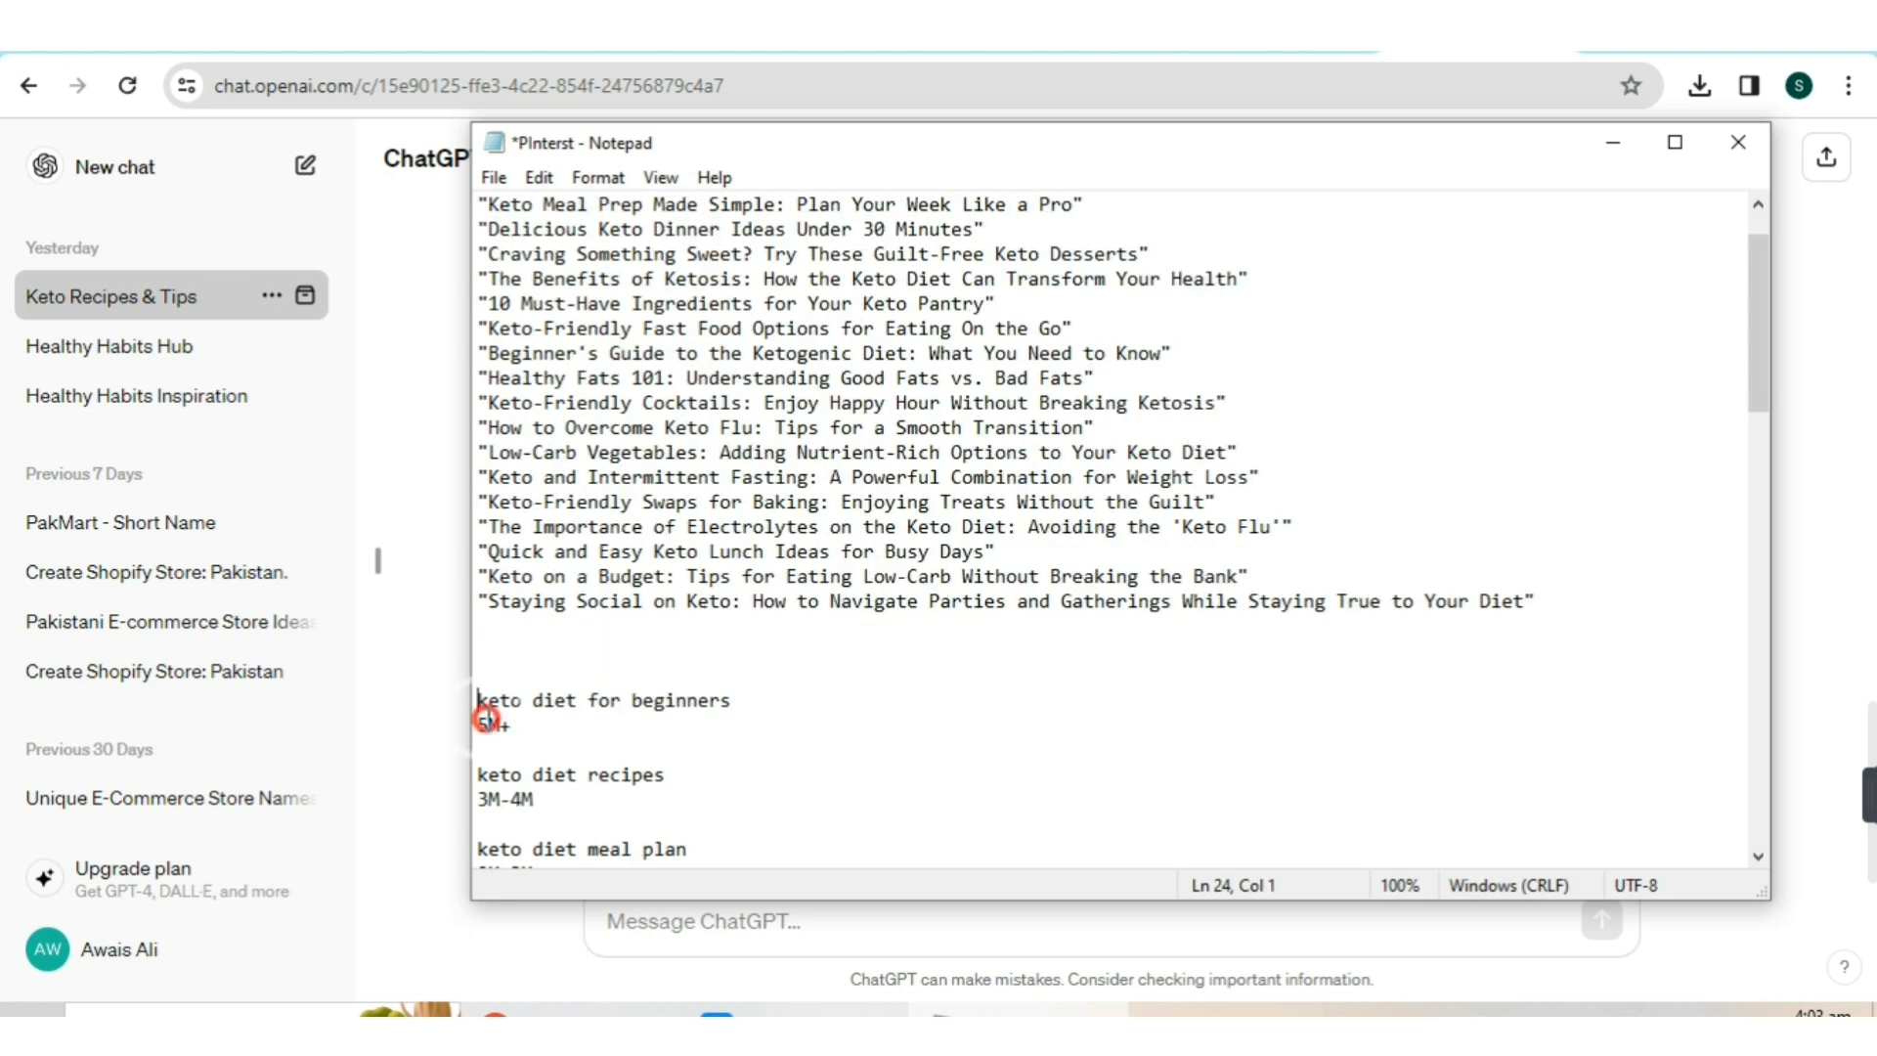
left_click_drag(486, 720, 830, 846)
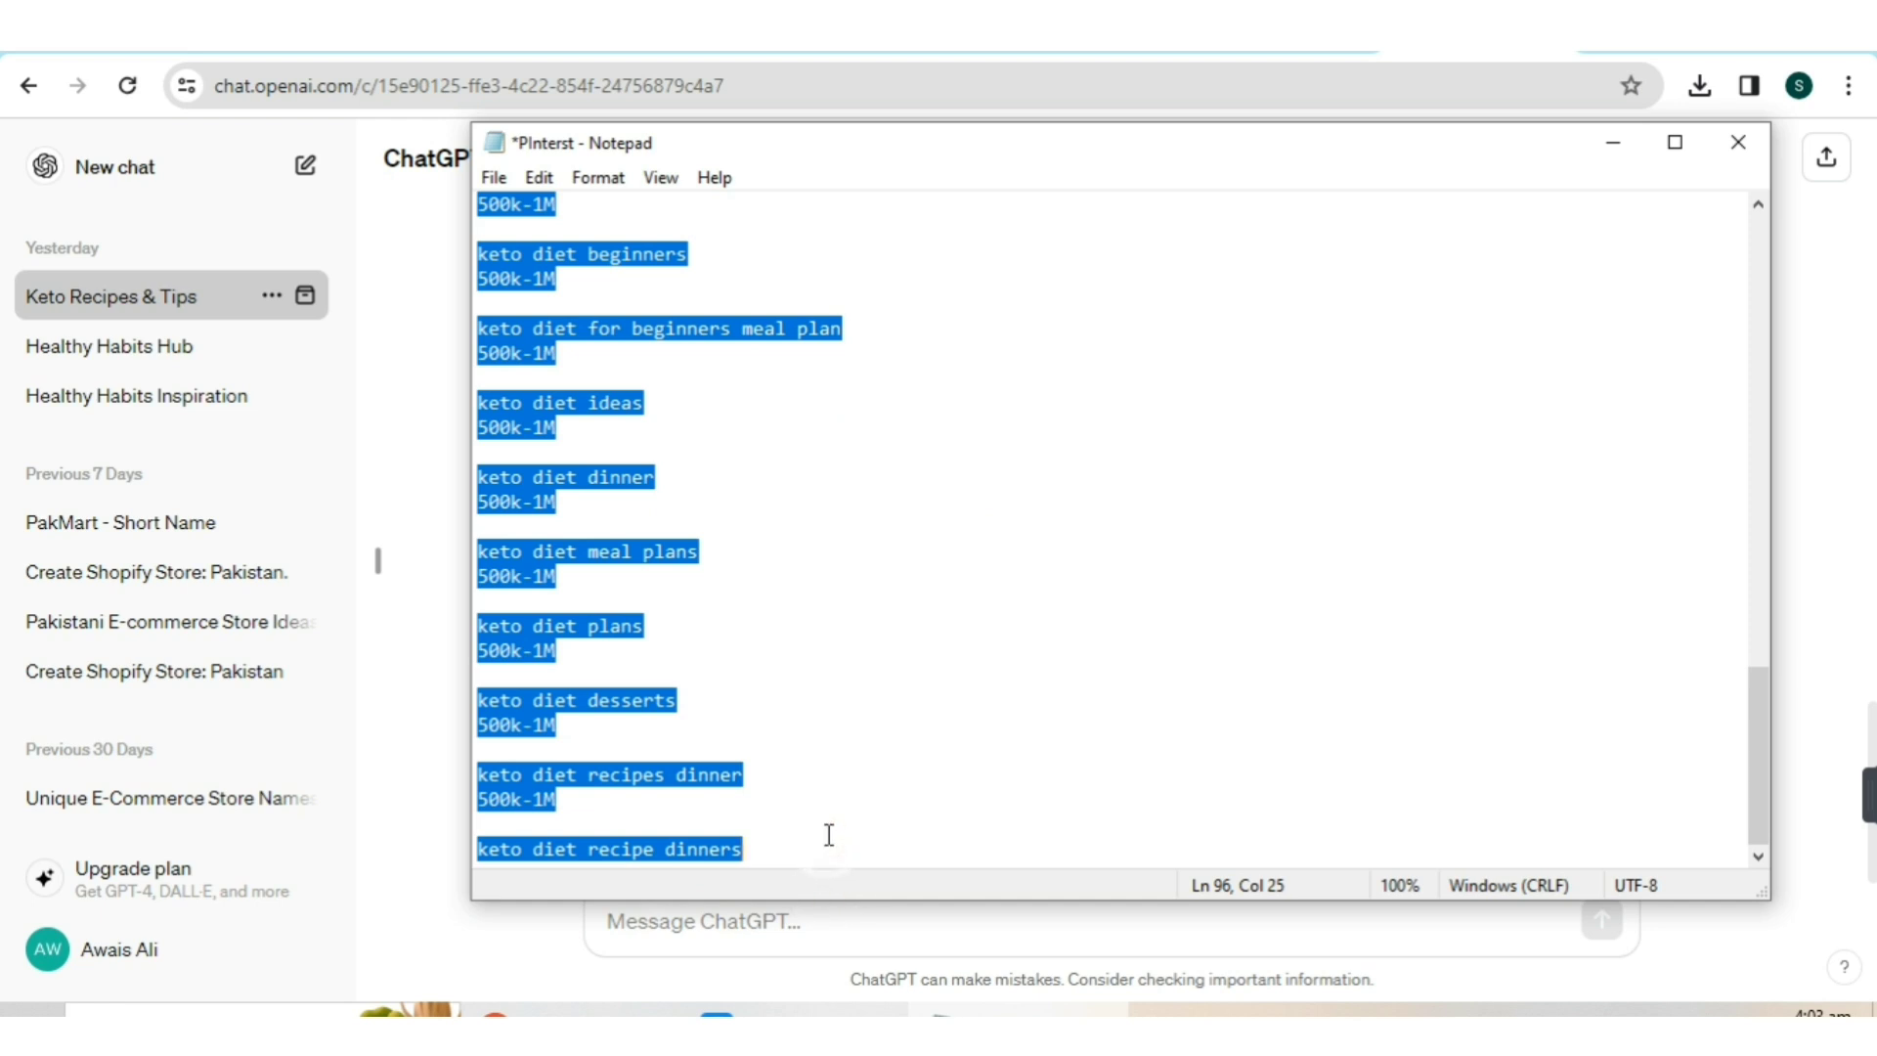
left_click(1426, 33)
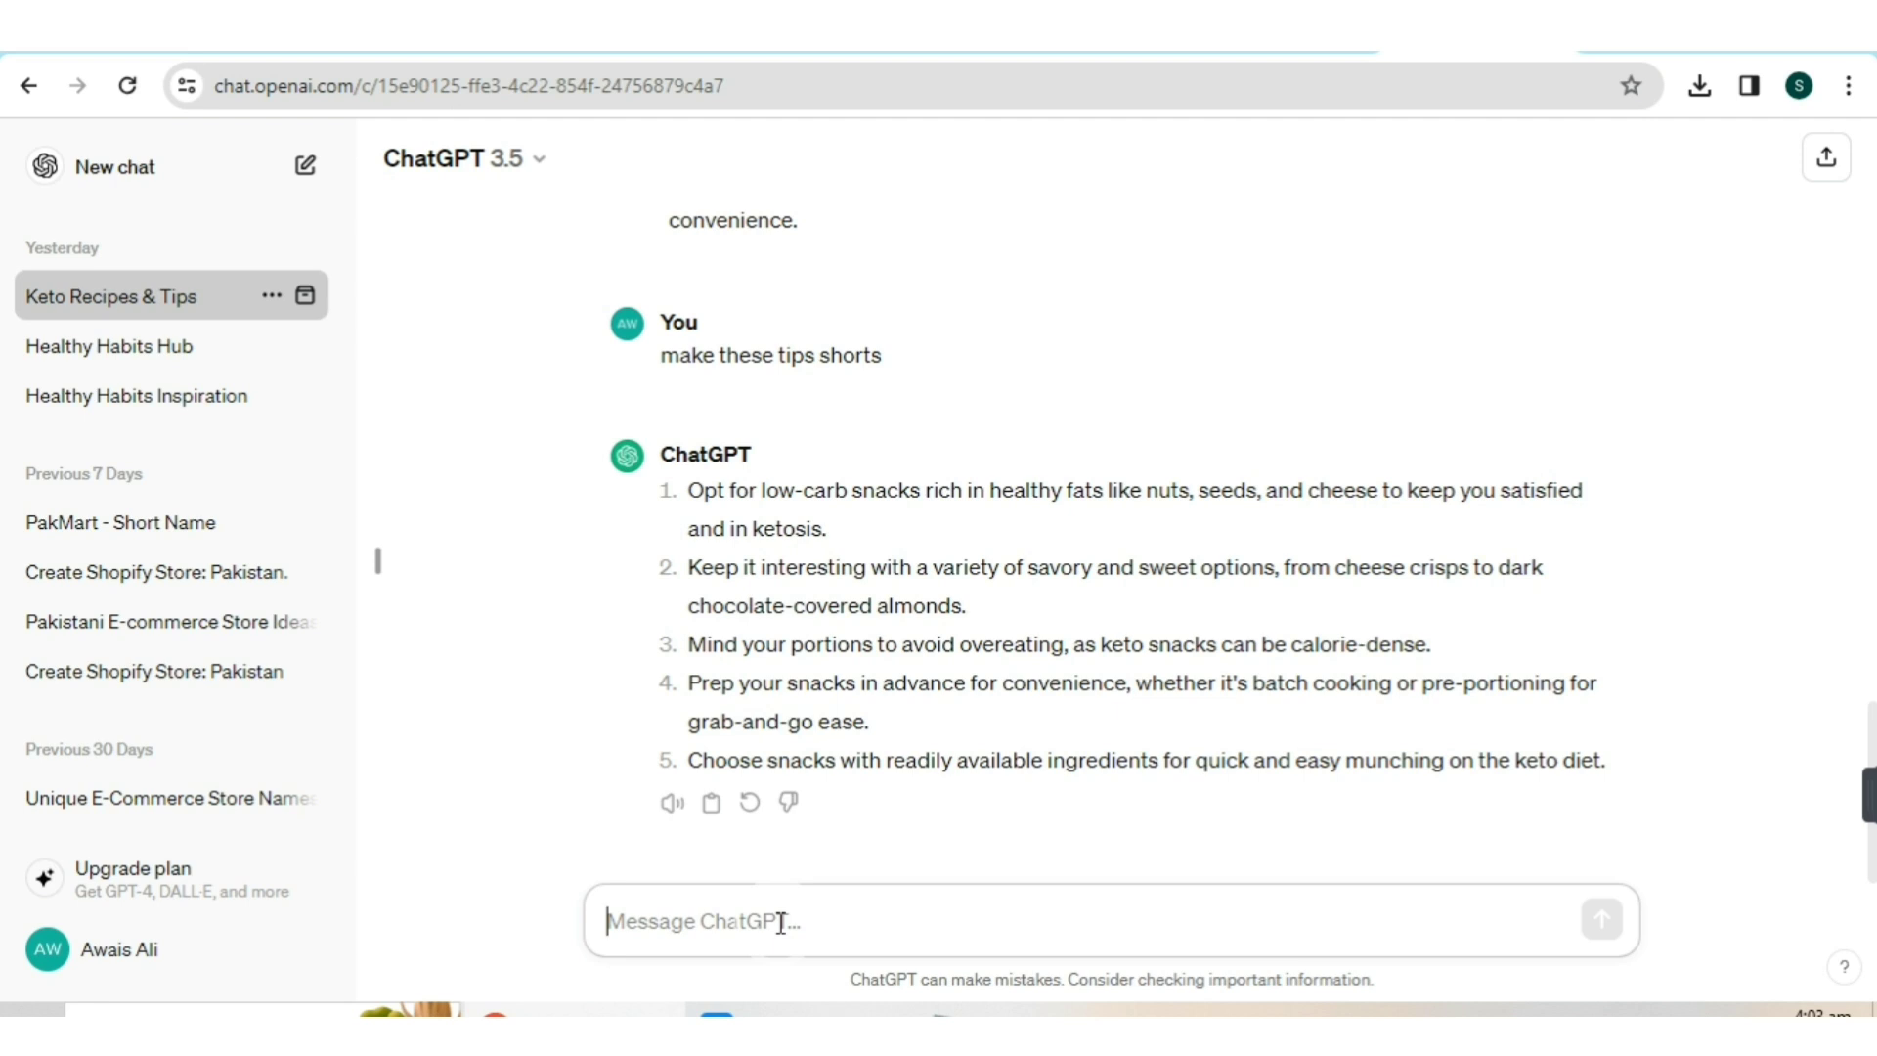
key("ctrl+v")
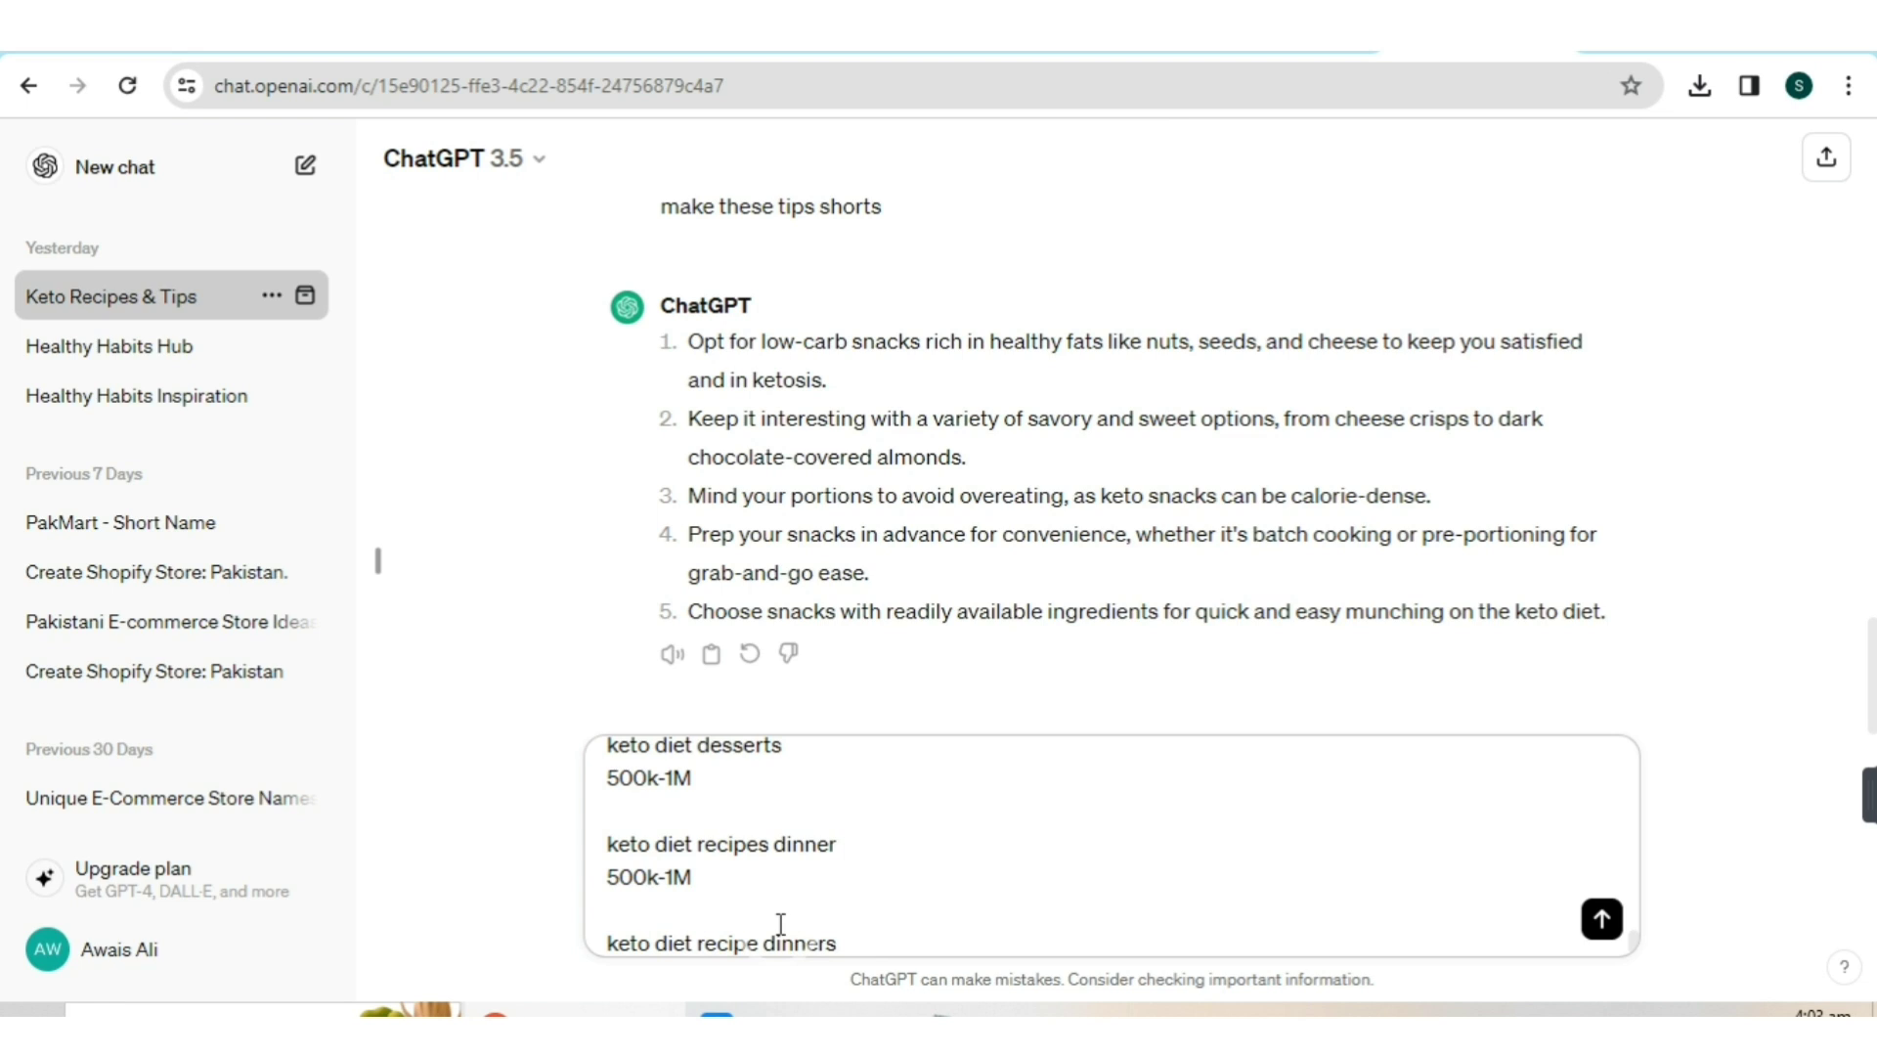
- After the keywords, ask ChatGPT to write a Pinterest pin description for "The Ultimate Guide to Keto-Friendly Snacks" using the above keywords, and send the message
type("write a pinterest pin description on this title \"The Ultimate Guide to Keto-Friendly Snacks\" and use above keyword in description")
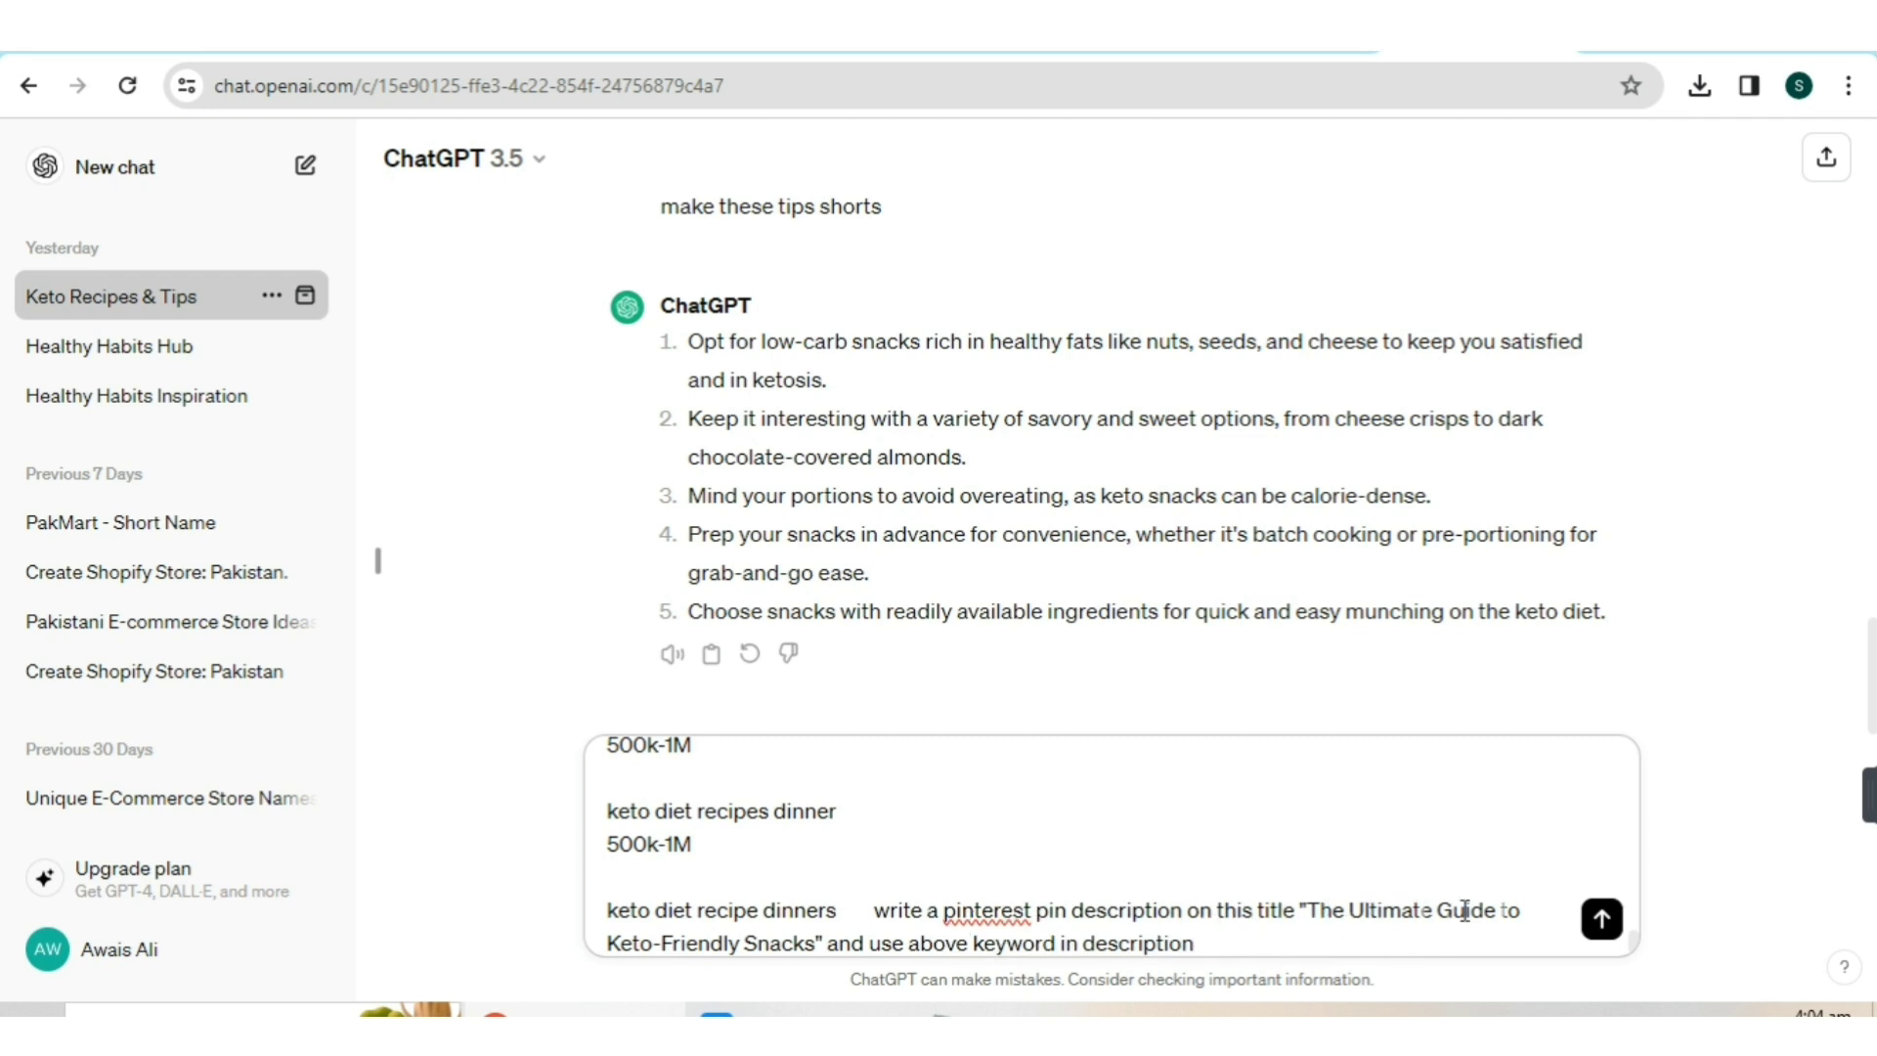
left_click(1017, 1013)
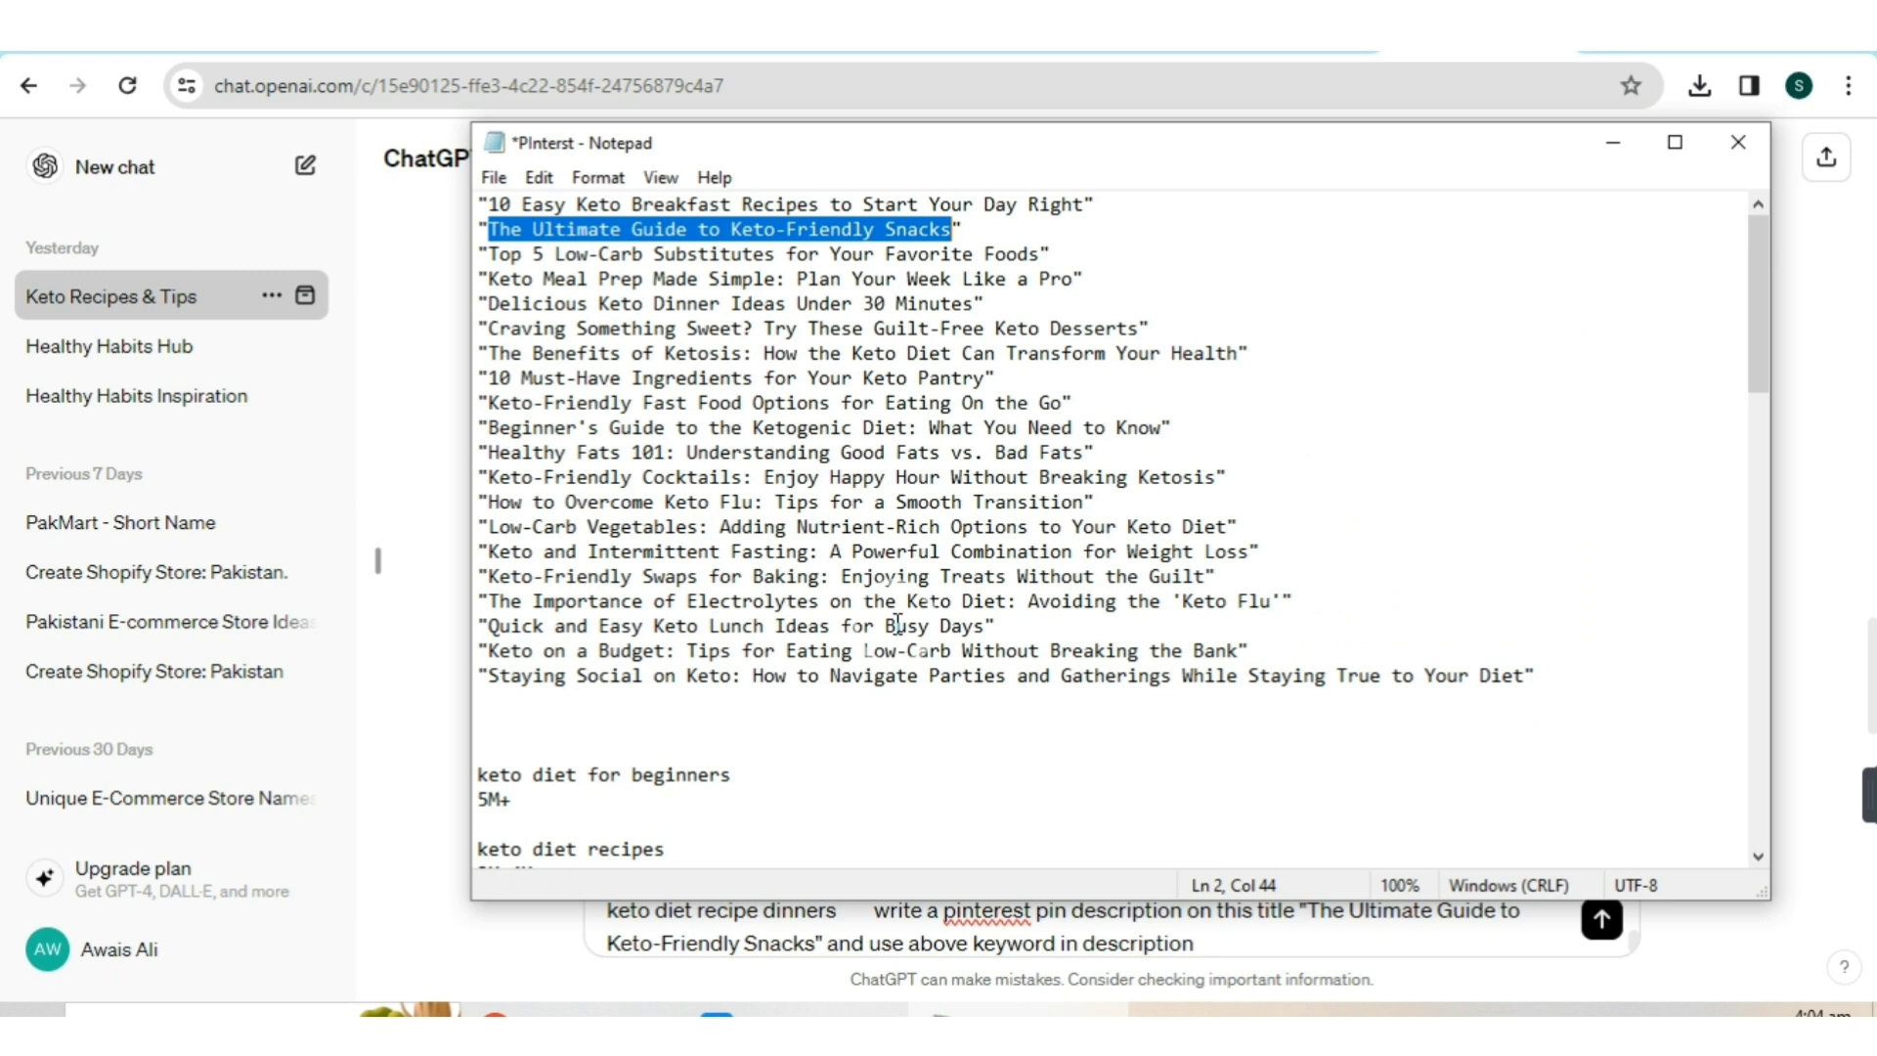
left_click(1359, 451)
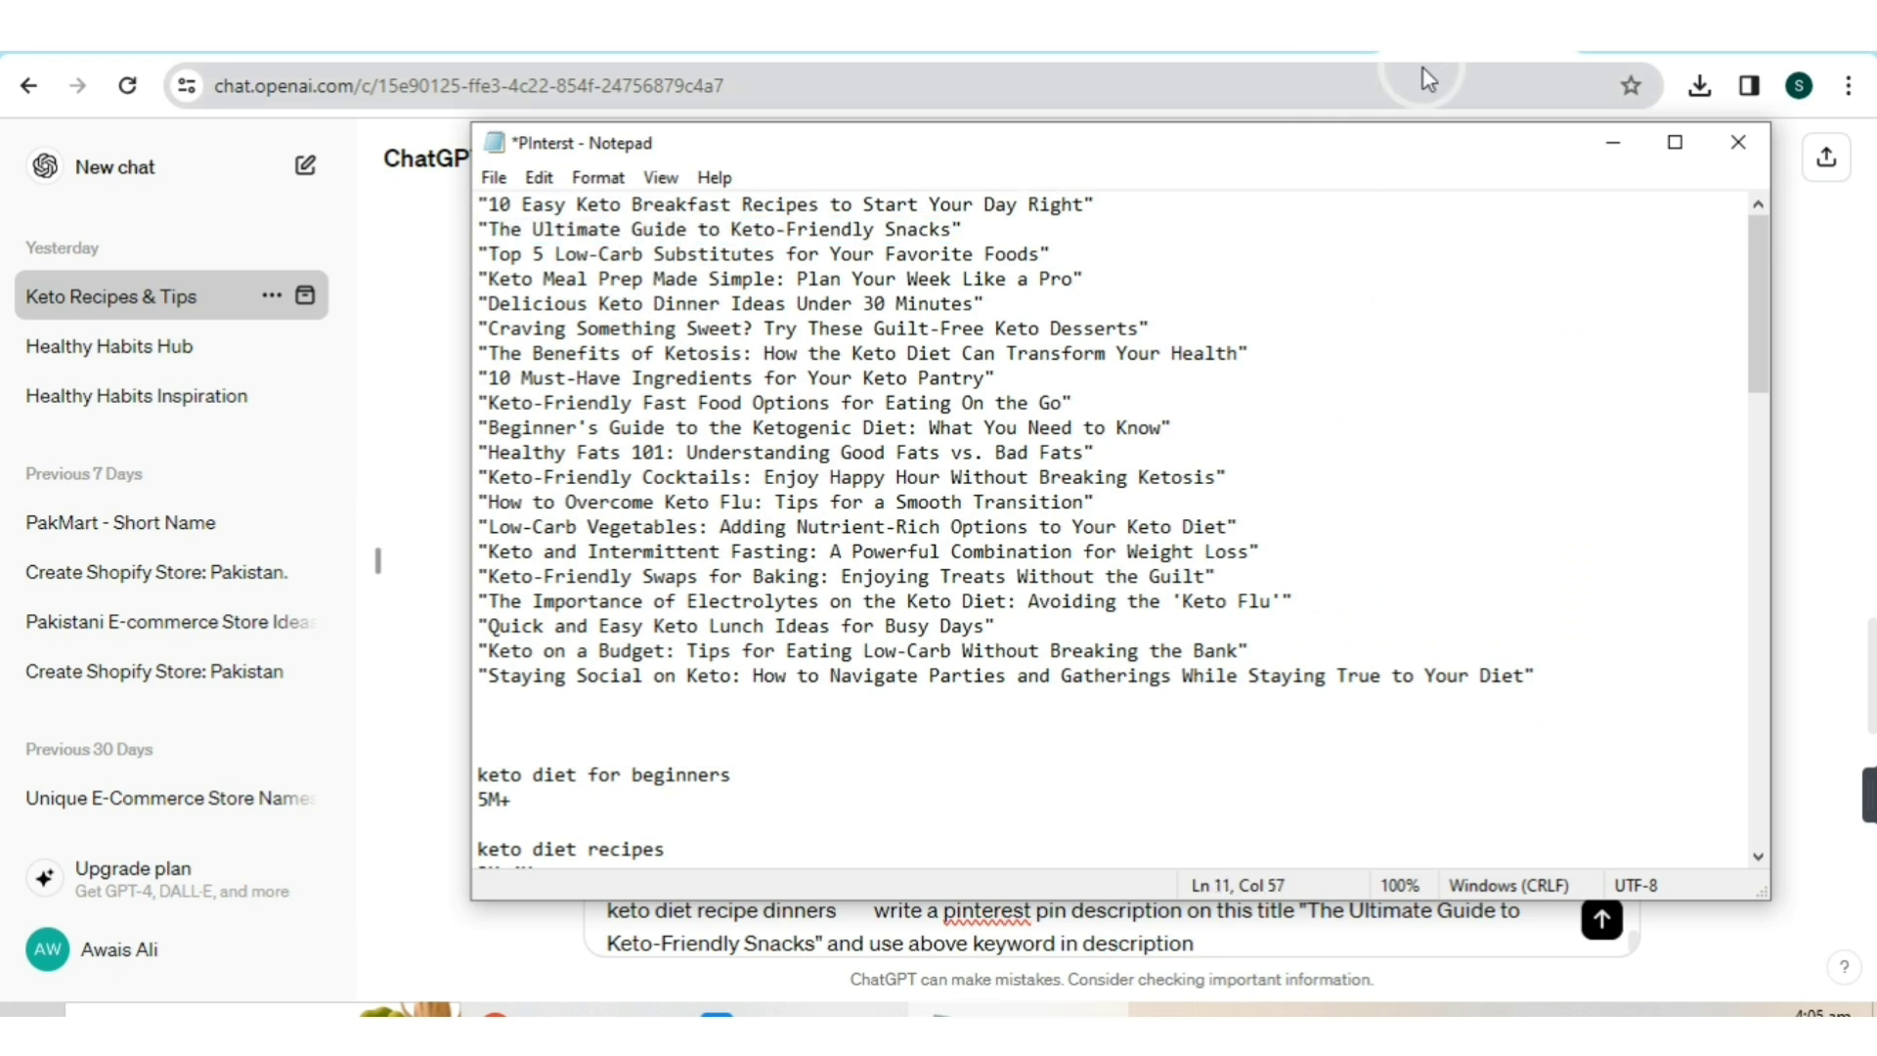
left_click(1442, 51)
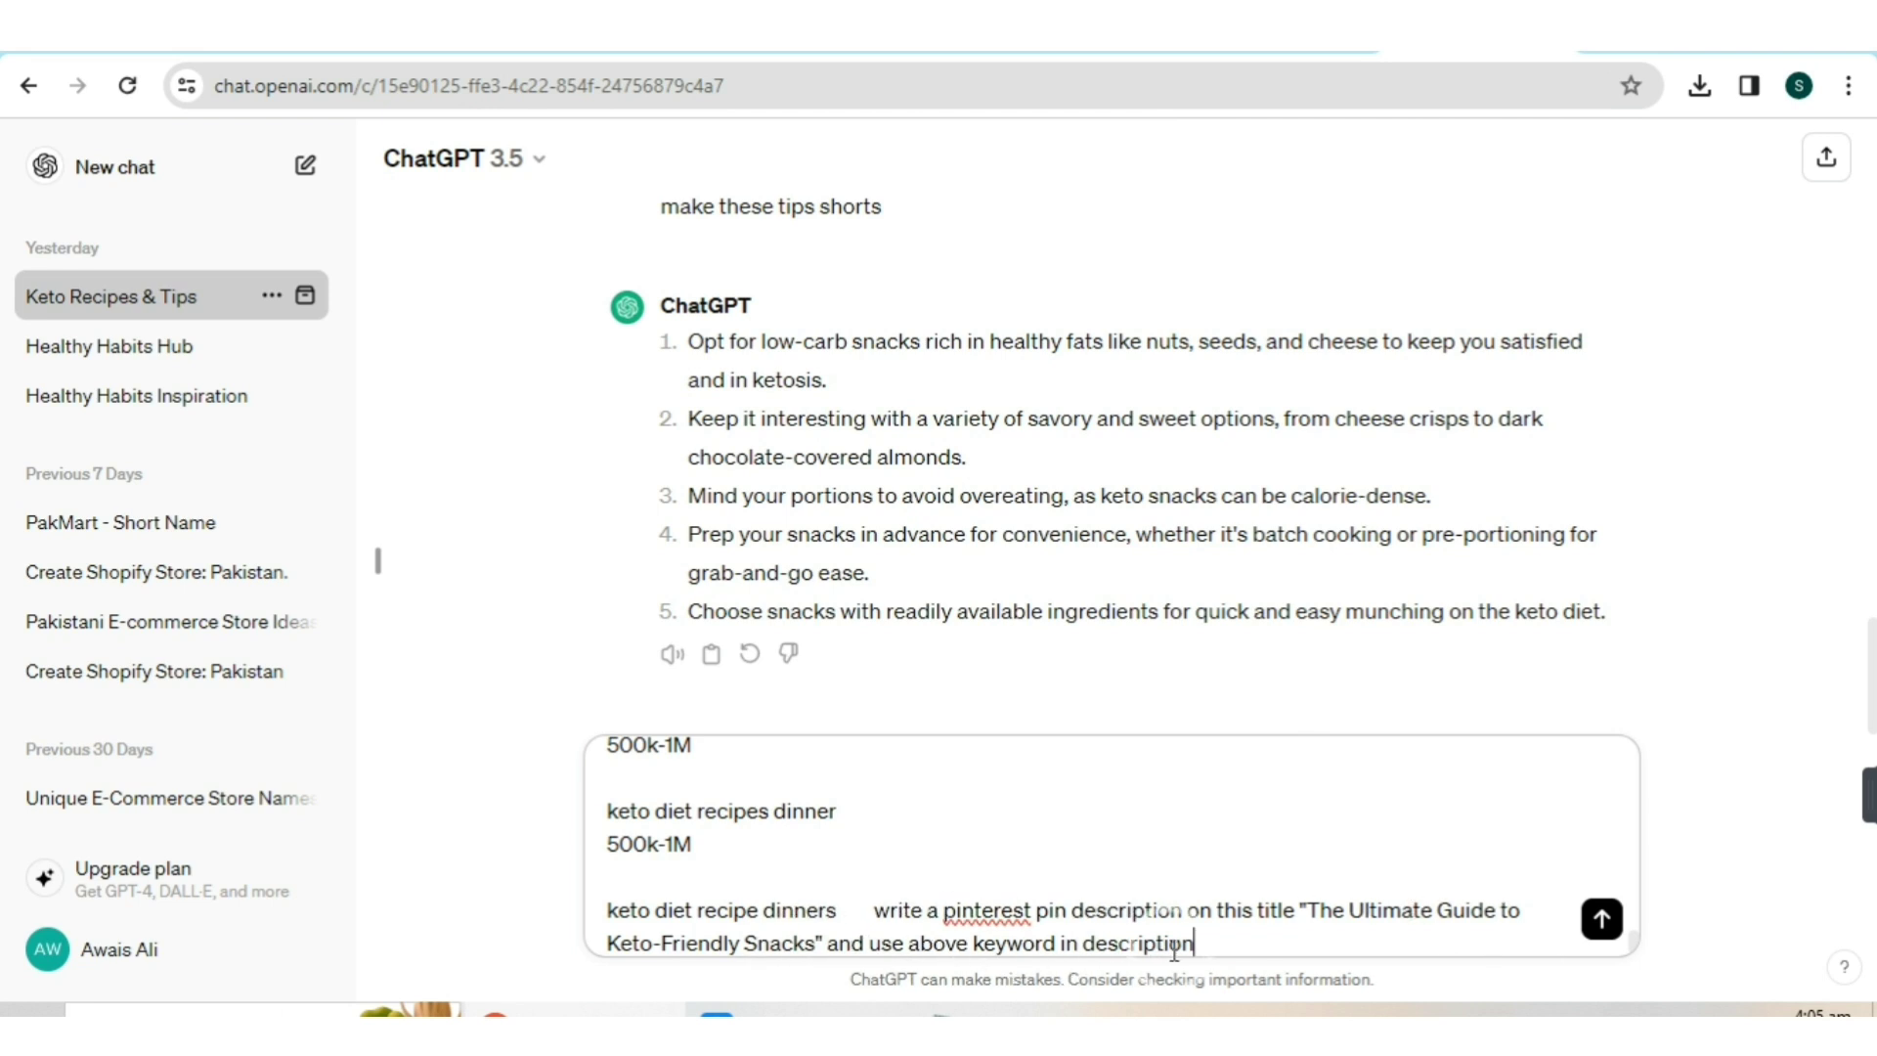
scroll(751, 802, "up", 3)
scroll(753, 811, "up", 10)
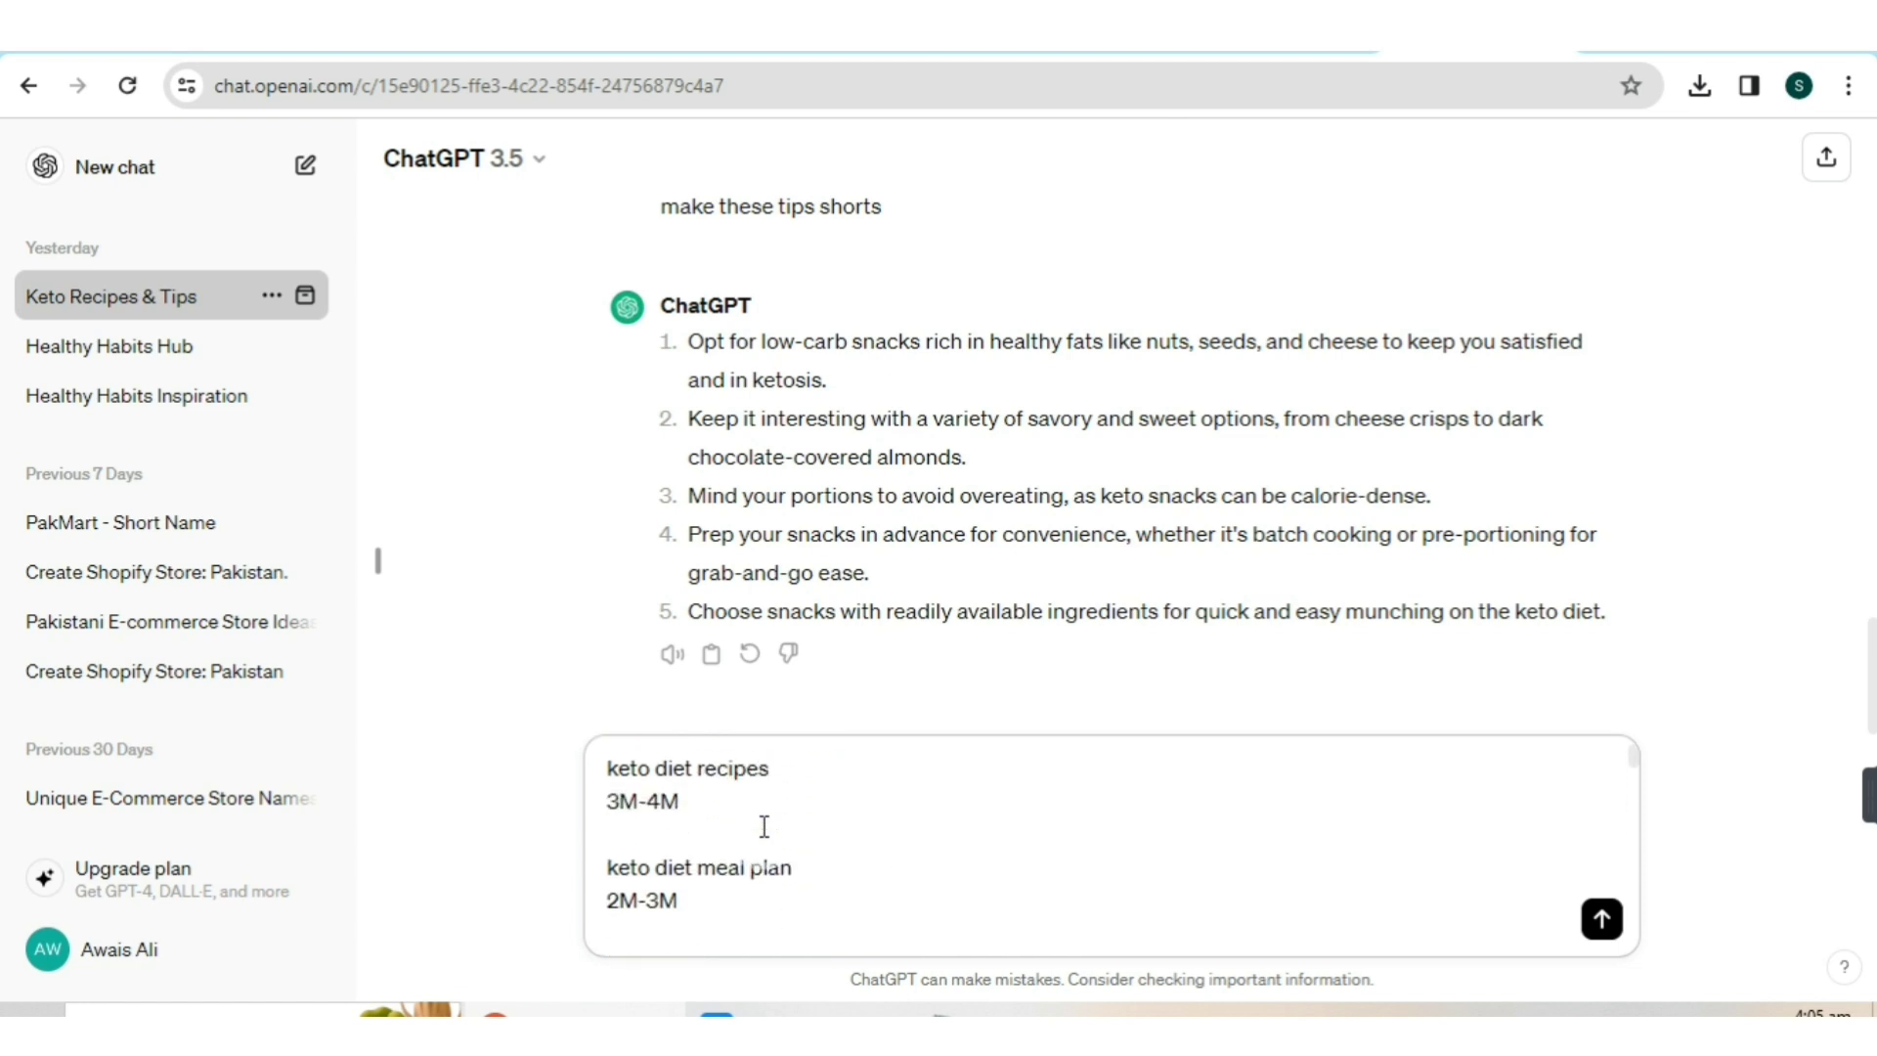
scroll(722, 771, "down", 12)
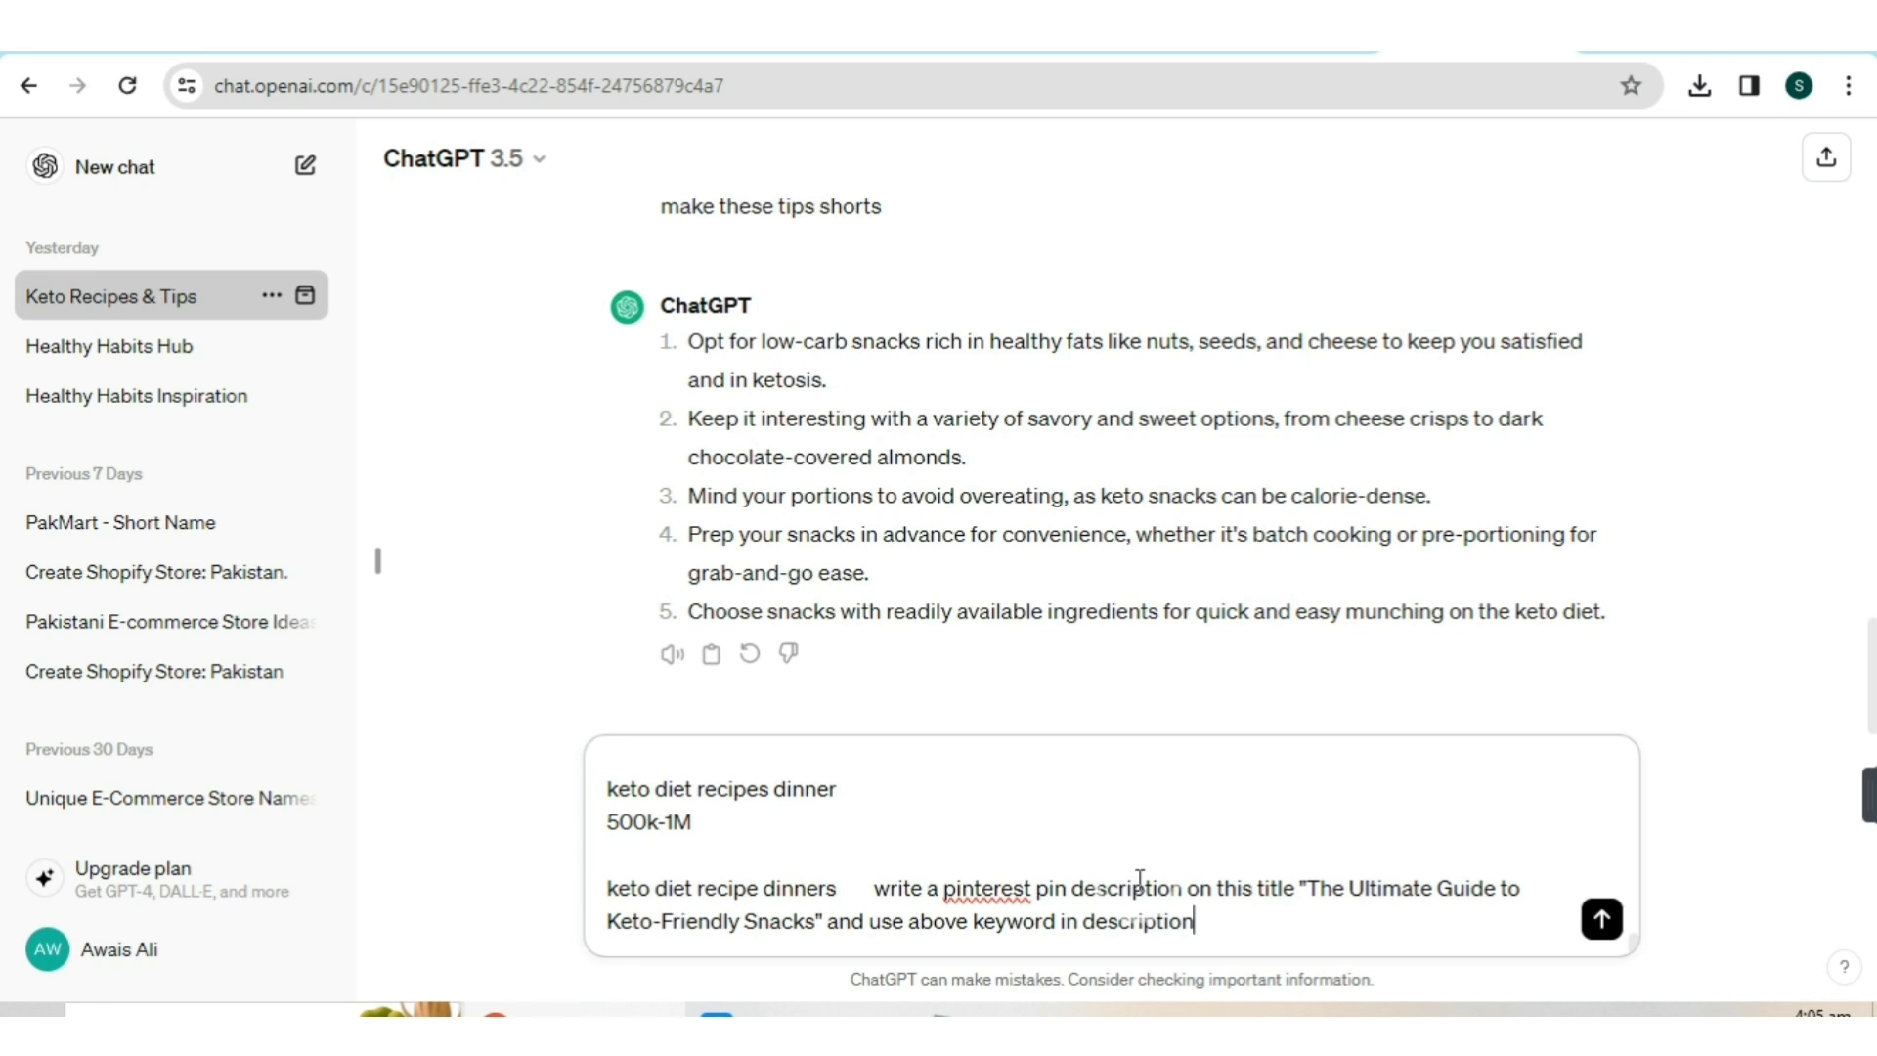
key("Return")
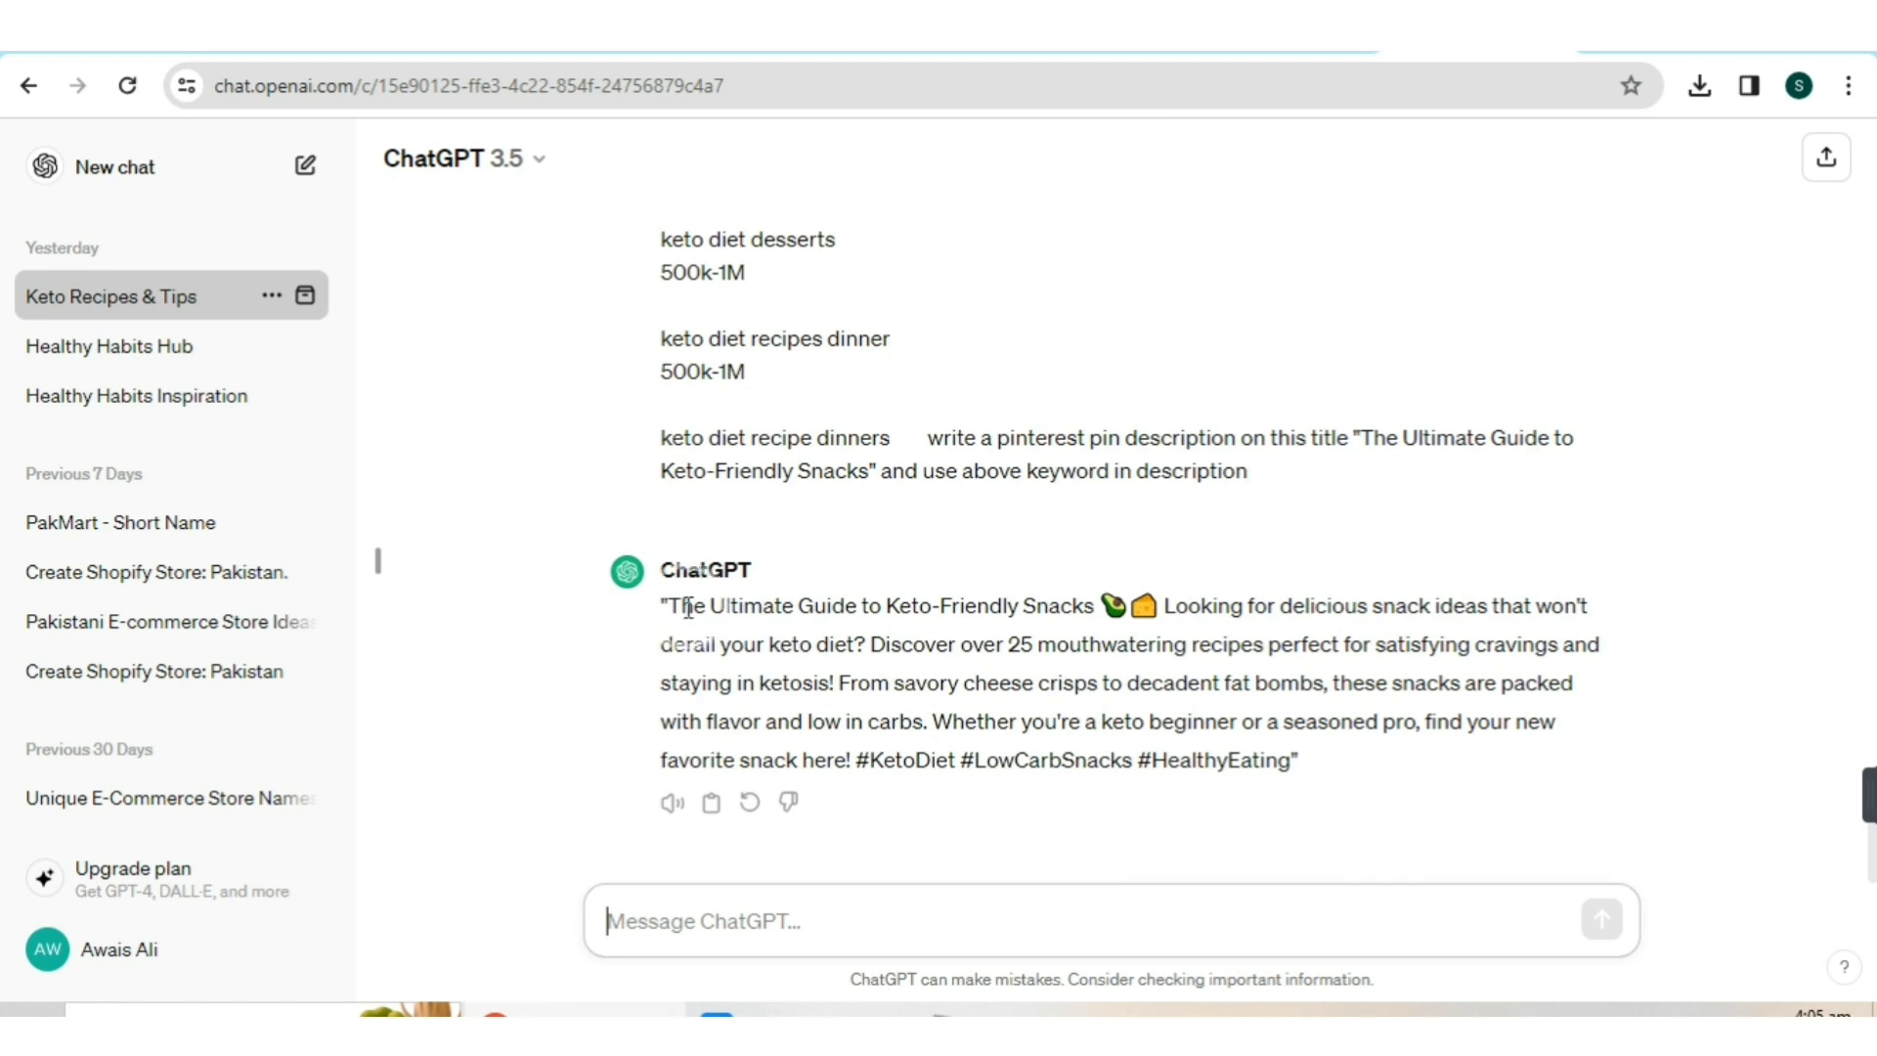
- Copy ChatGPT's generated description without the opening quotation mark and paste it into the pin's description on Pinterest
left_click_drag(662, 603, 1405, 770)
key("ctrl+c")
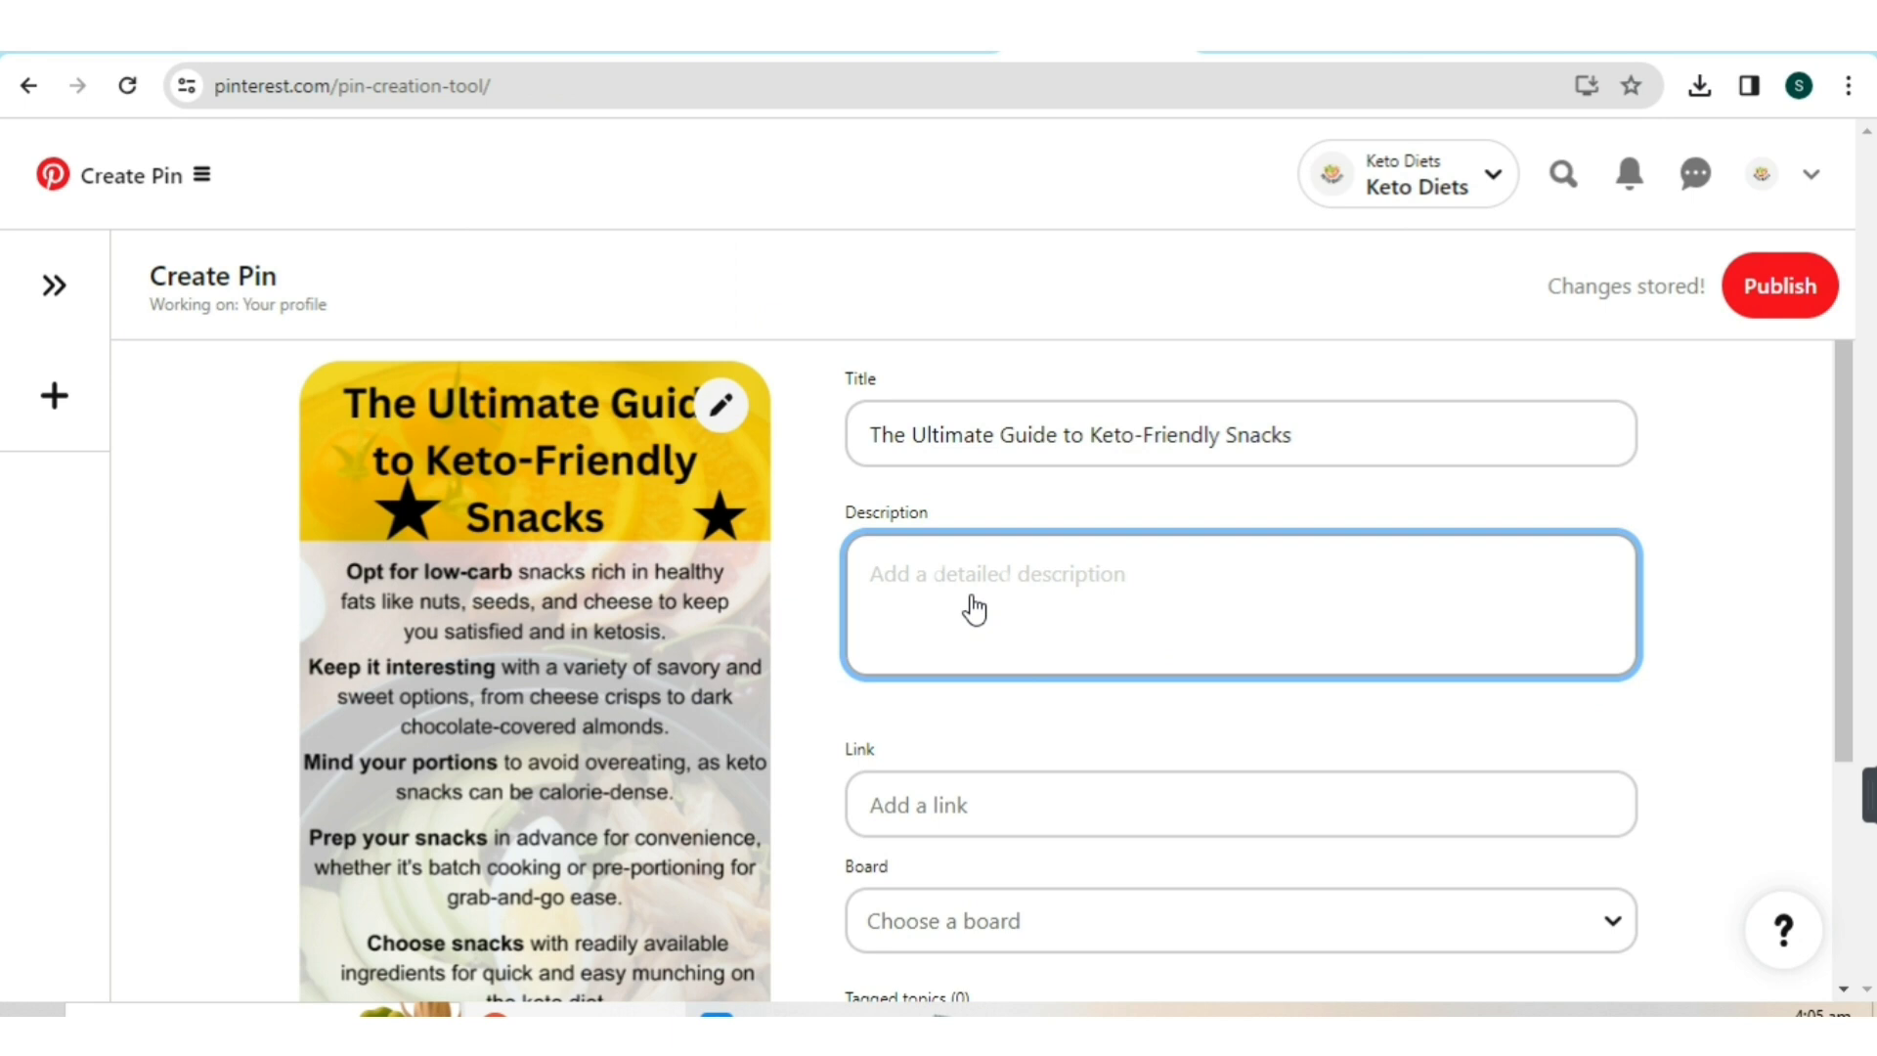
left_click(975, 582)
key("ctrl+v")
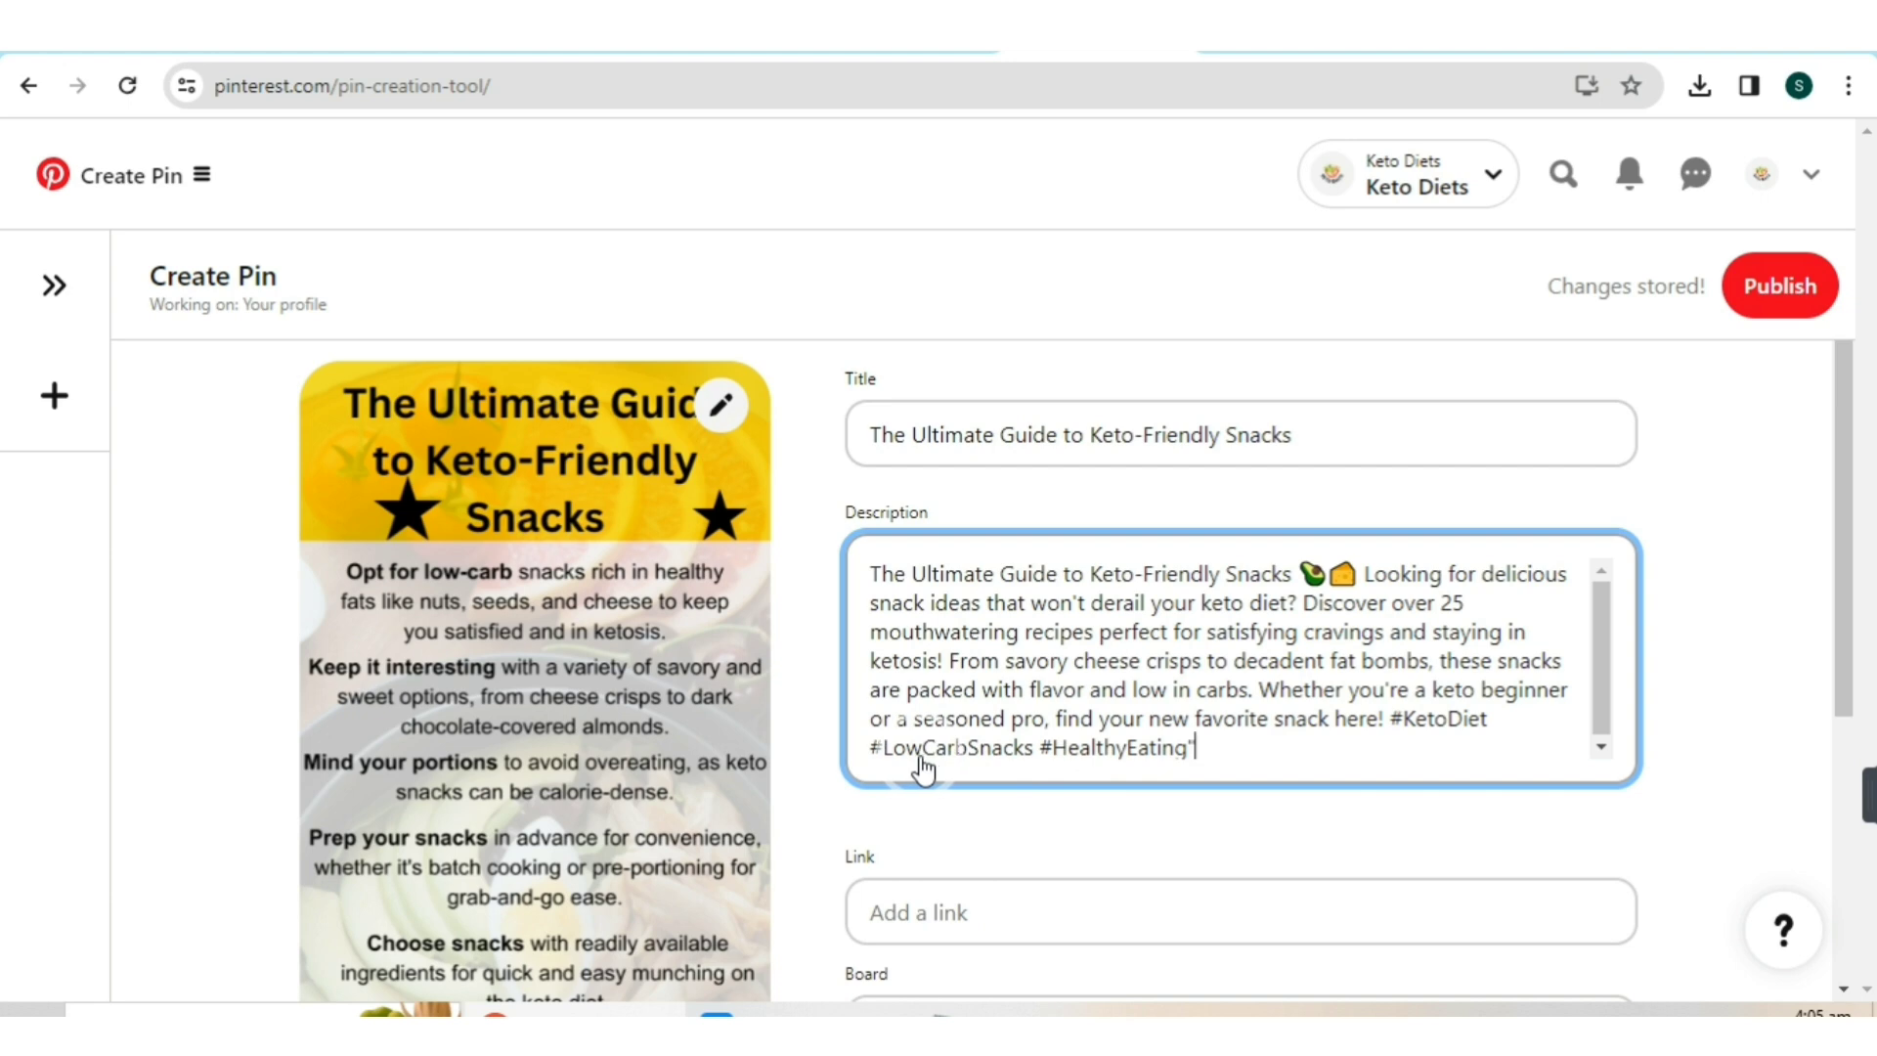
scroll(1291, 616, "down", 1)
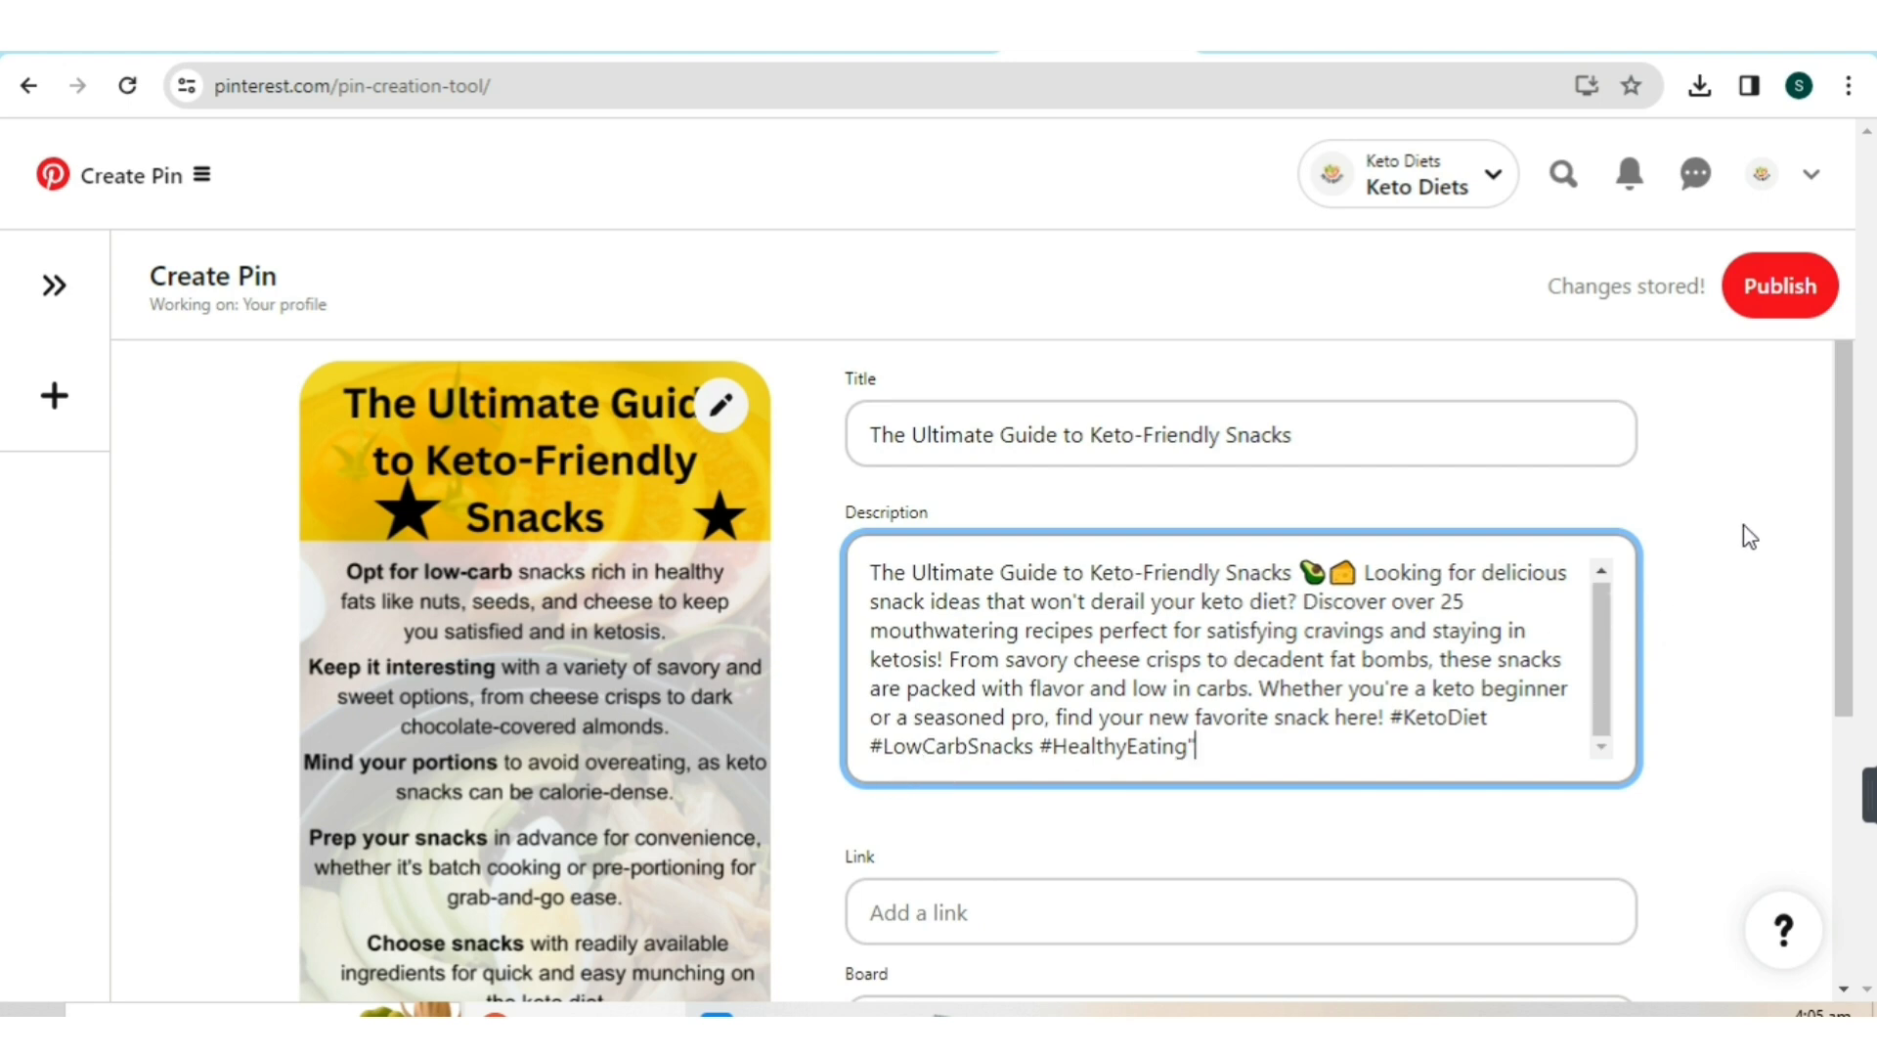
scroll(1755, 533, "down", 3)
scroll(1755, 533, "up", 1)
scroll(1755, 533, "down", 1)
scroll(1755, 528, "down", 1)
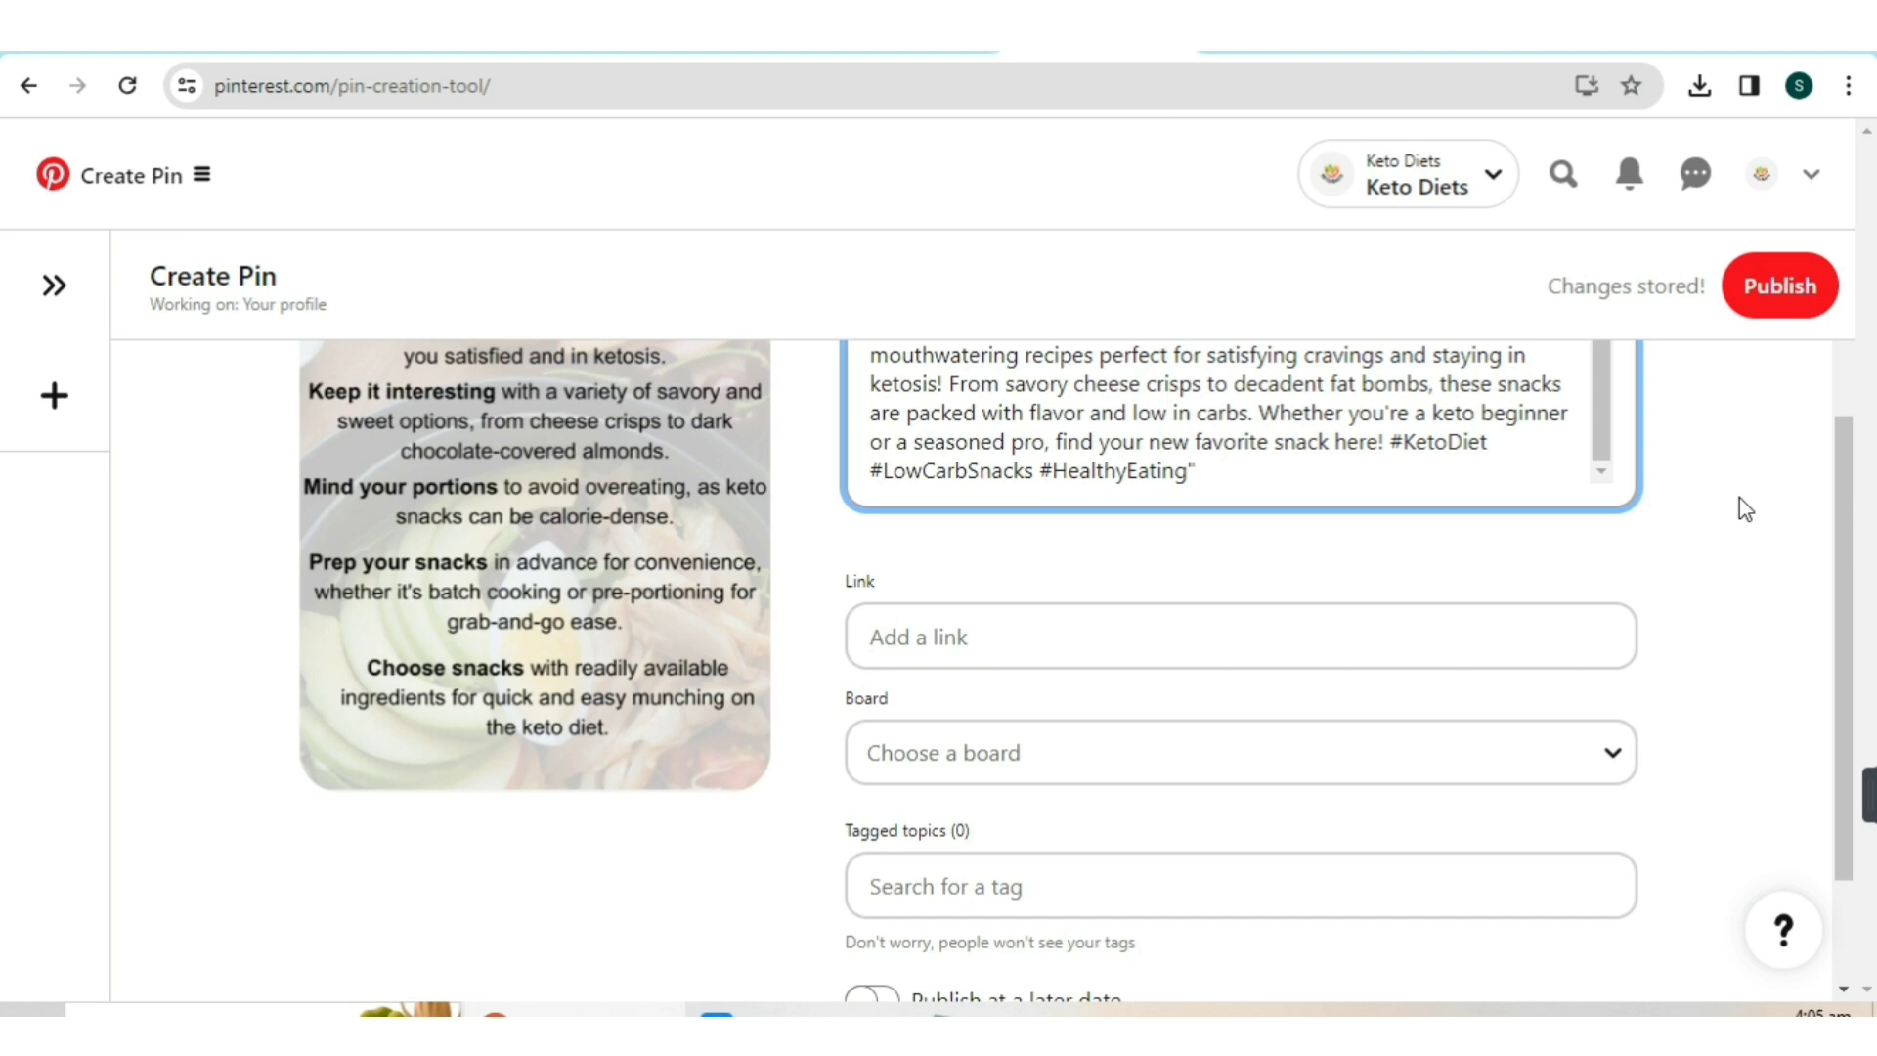
- Create a new board named "ultimate keto diets tips" for the keto-friendly snacks pin, without making it secret
left_click(986, 631)
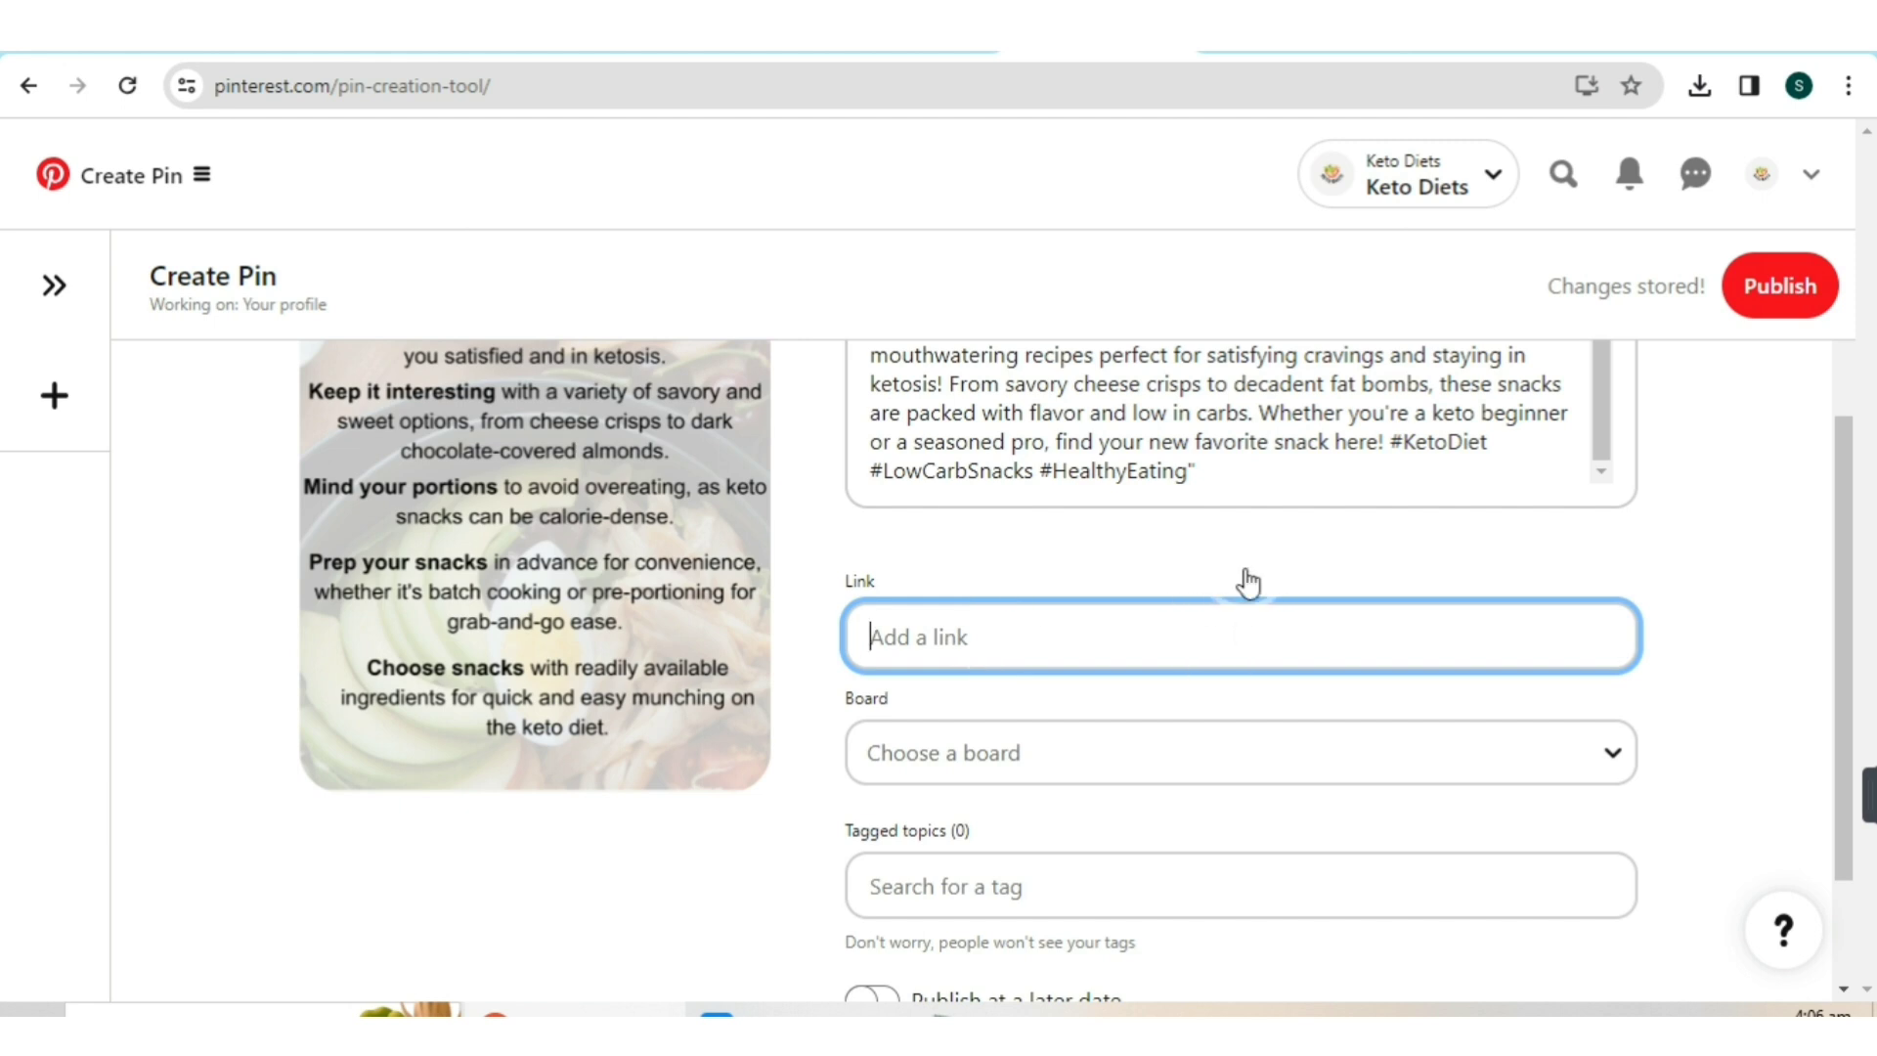
scroll(1226, 672, "up", 2)
scroll(1412, 675, "up", 2)
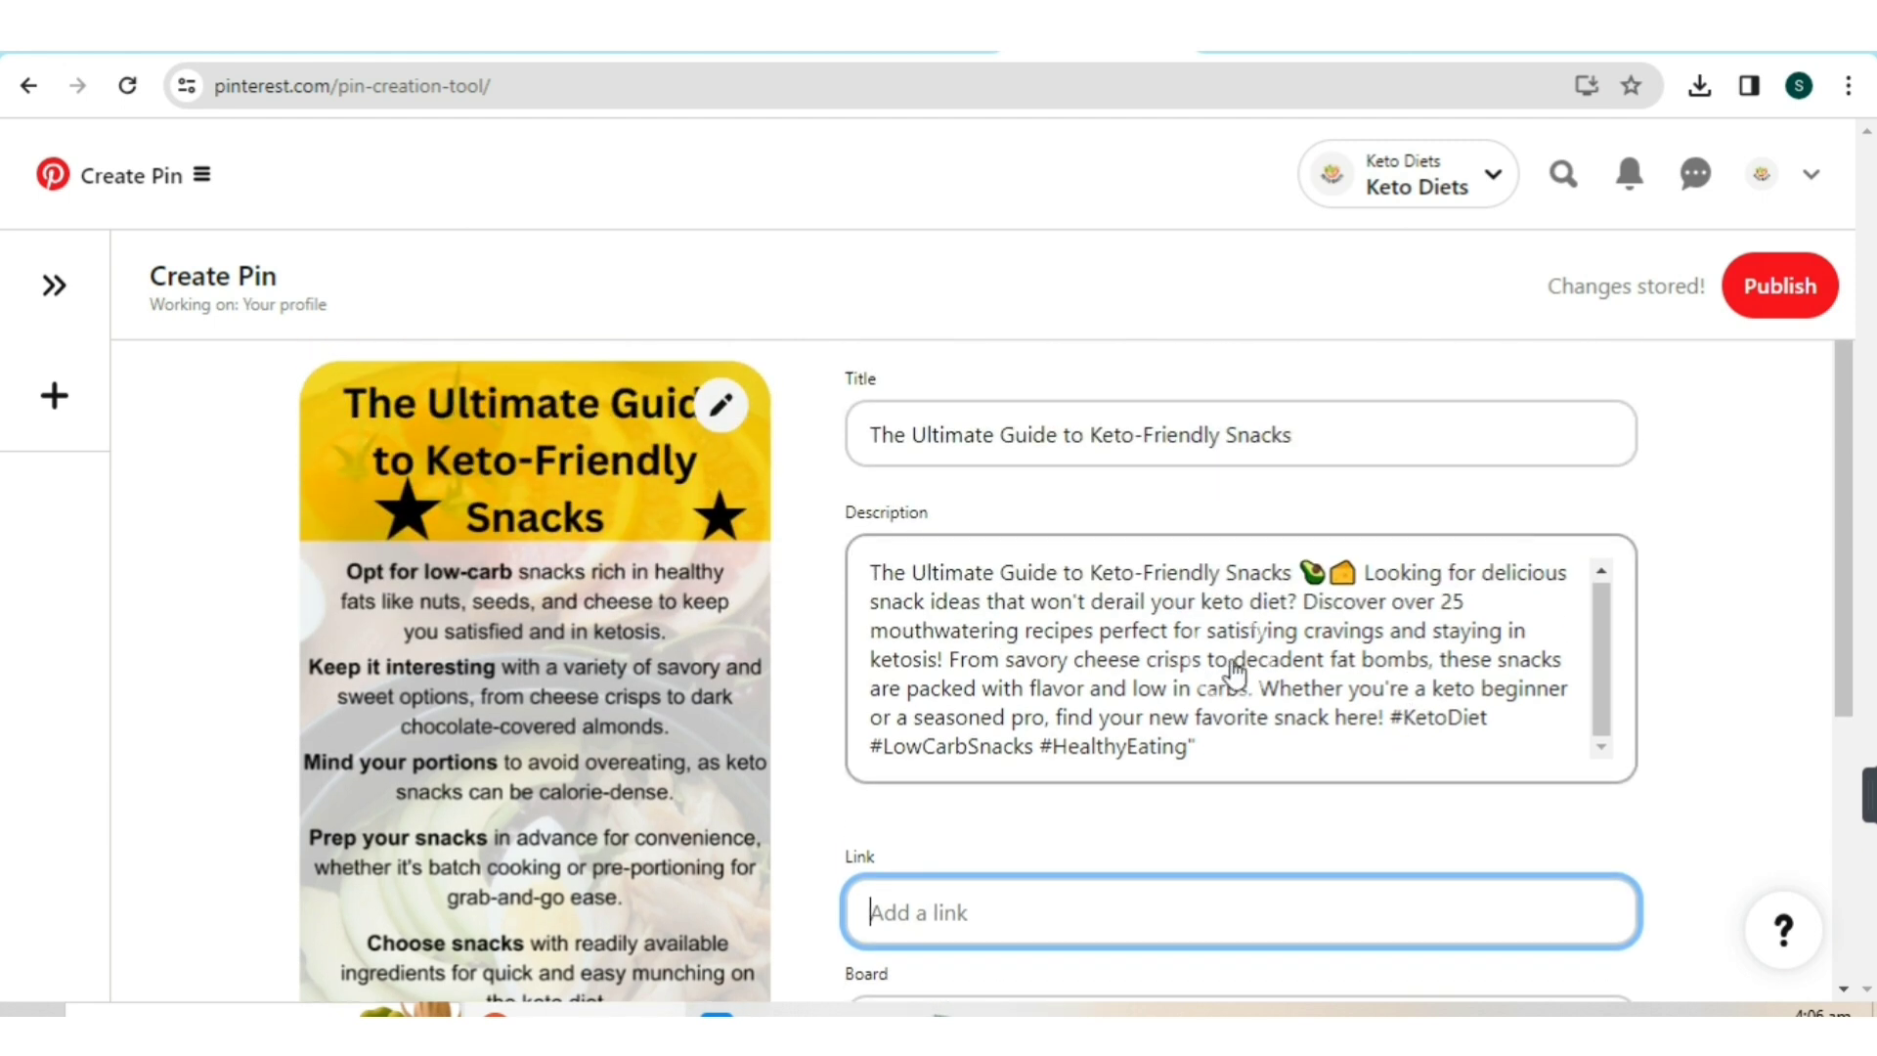
scroll(1265, 620, "down", 5)
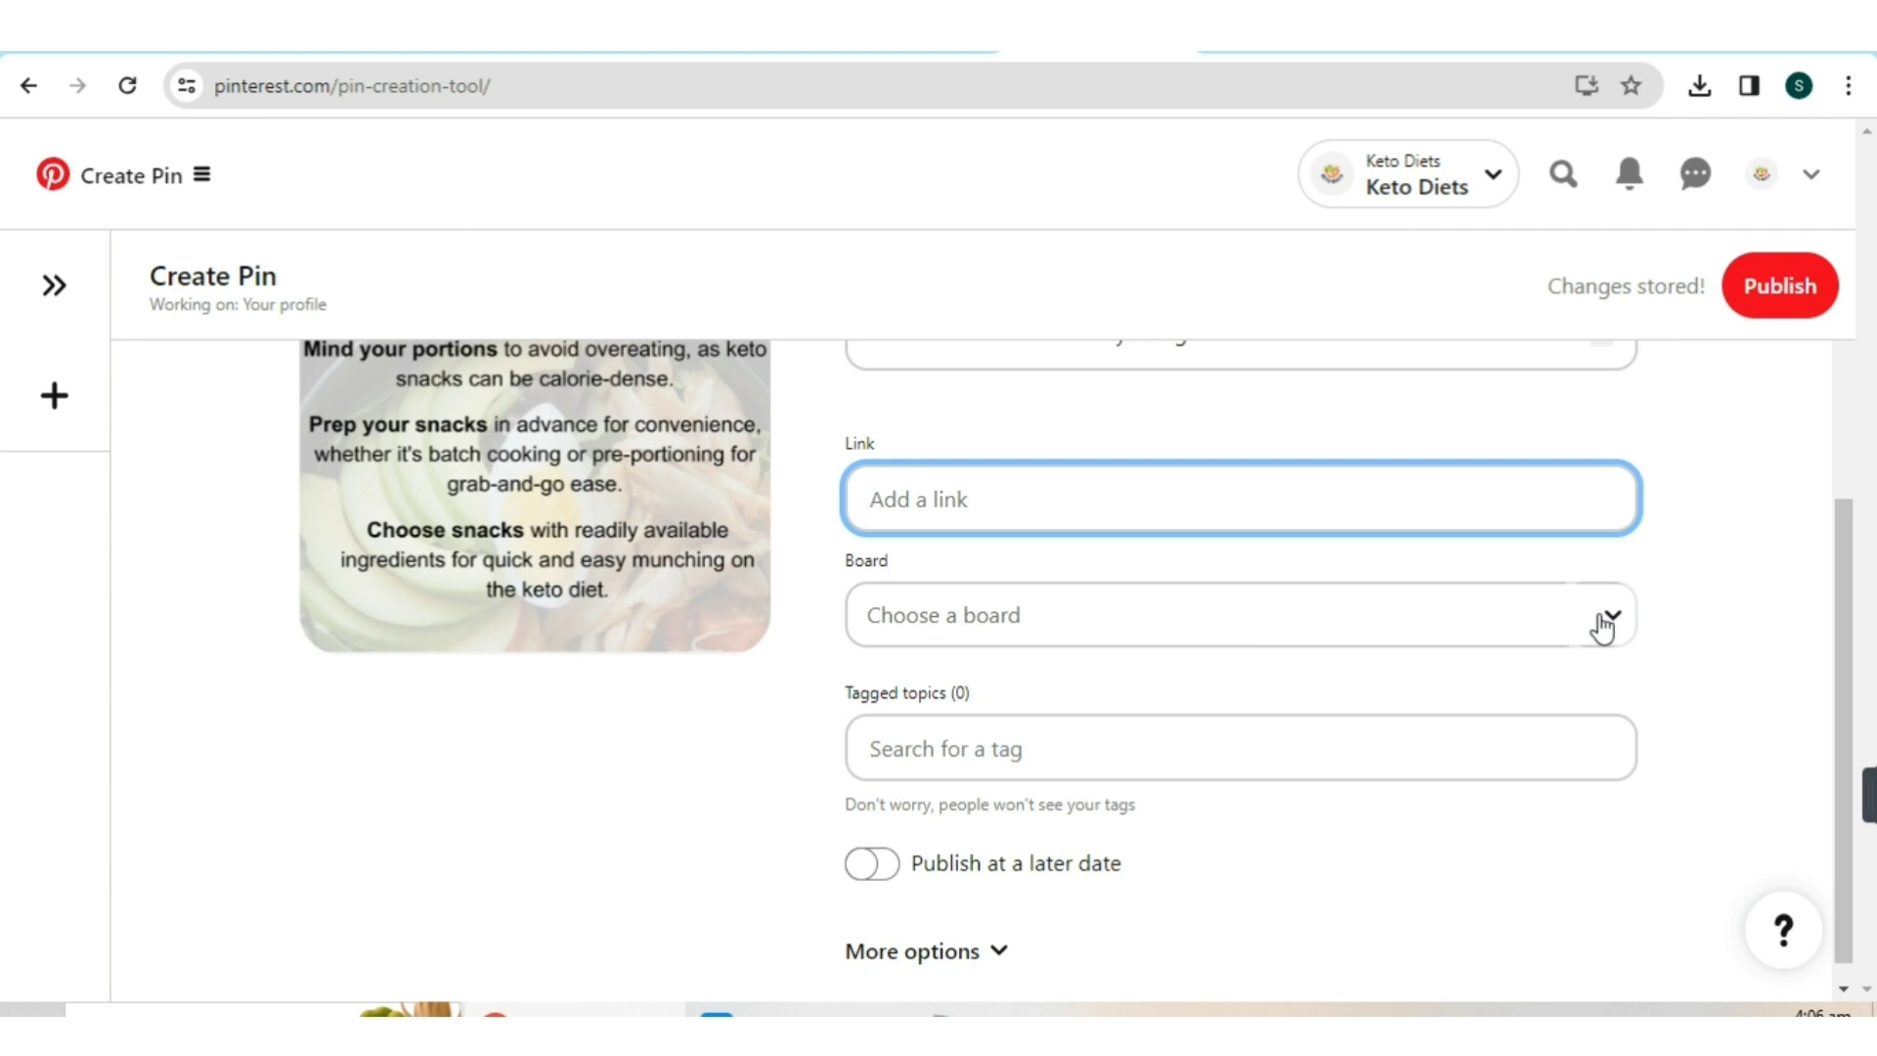
left_click(1548, 622)
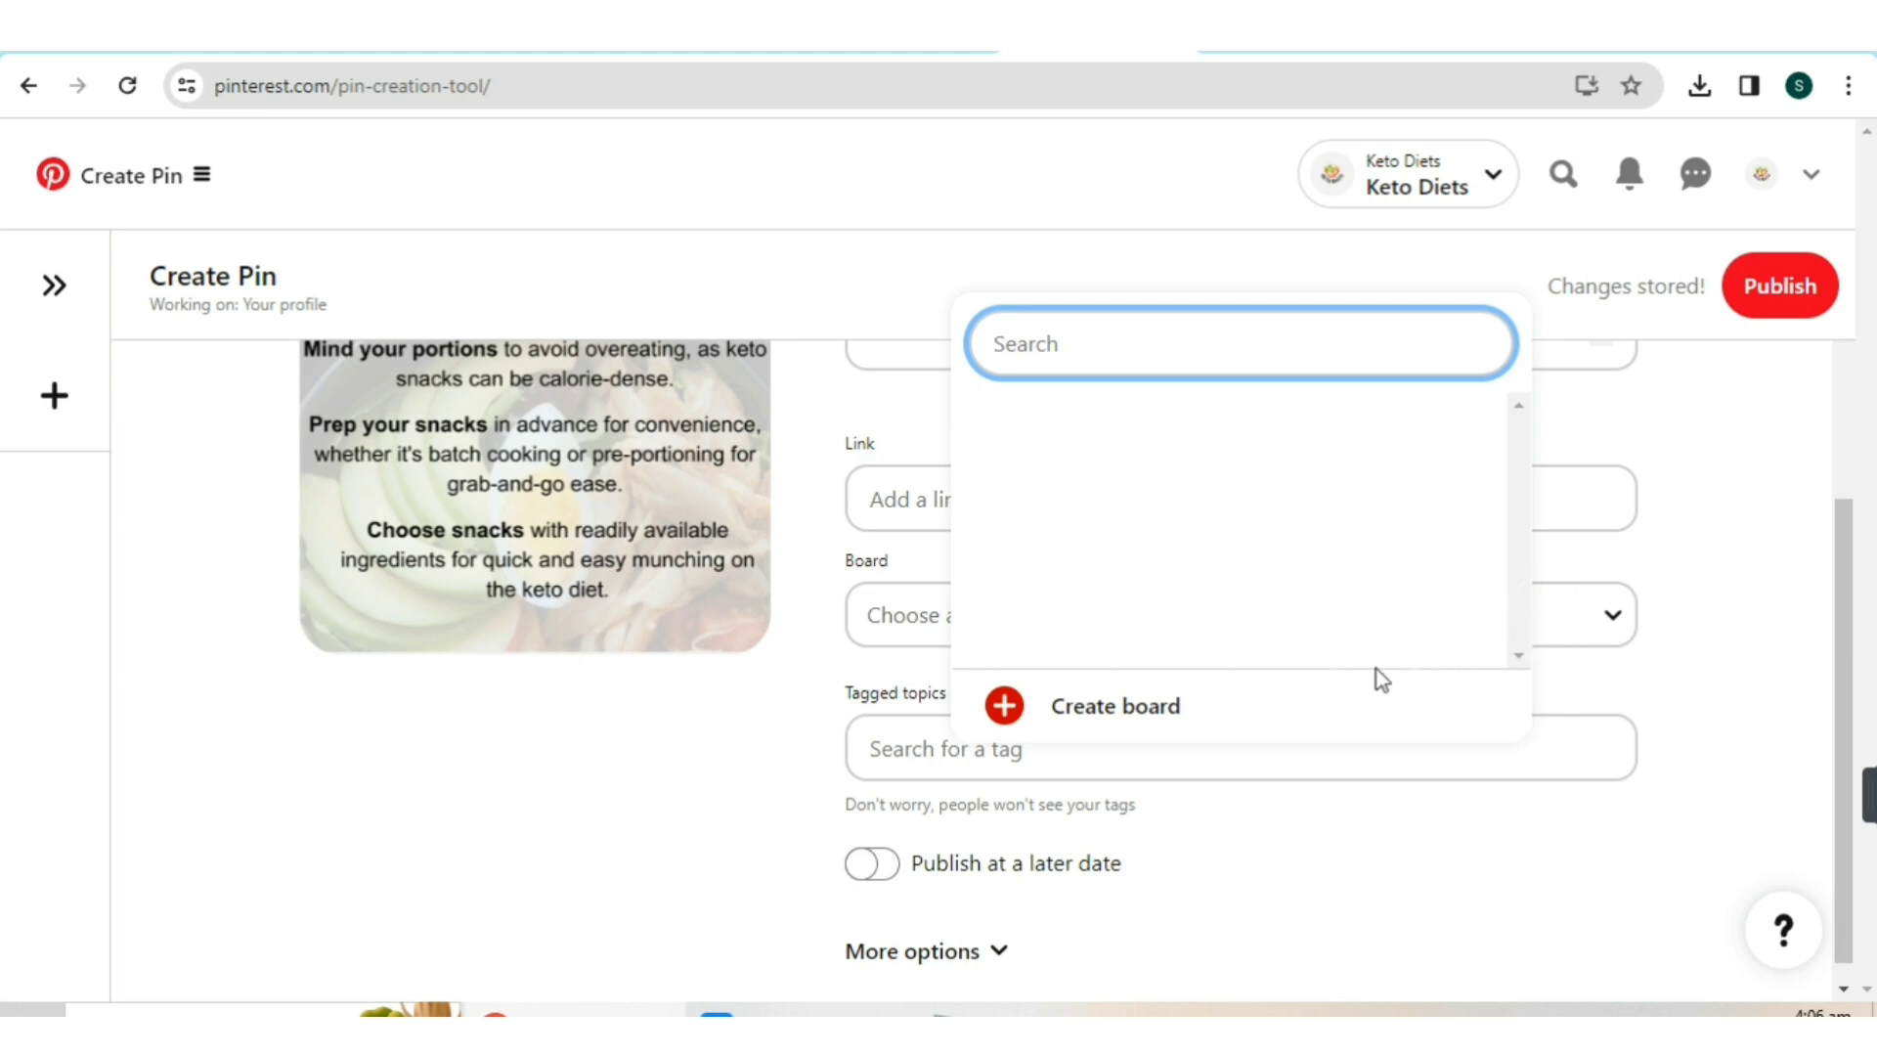
left_click(1079, 716)
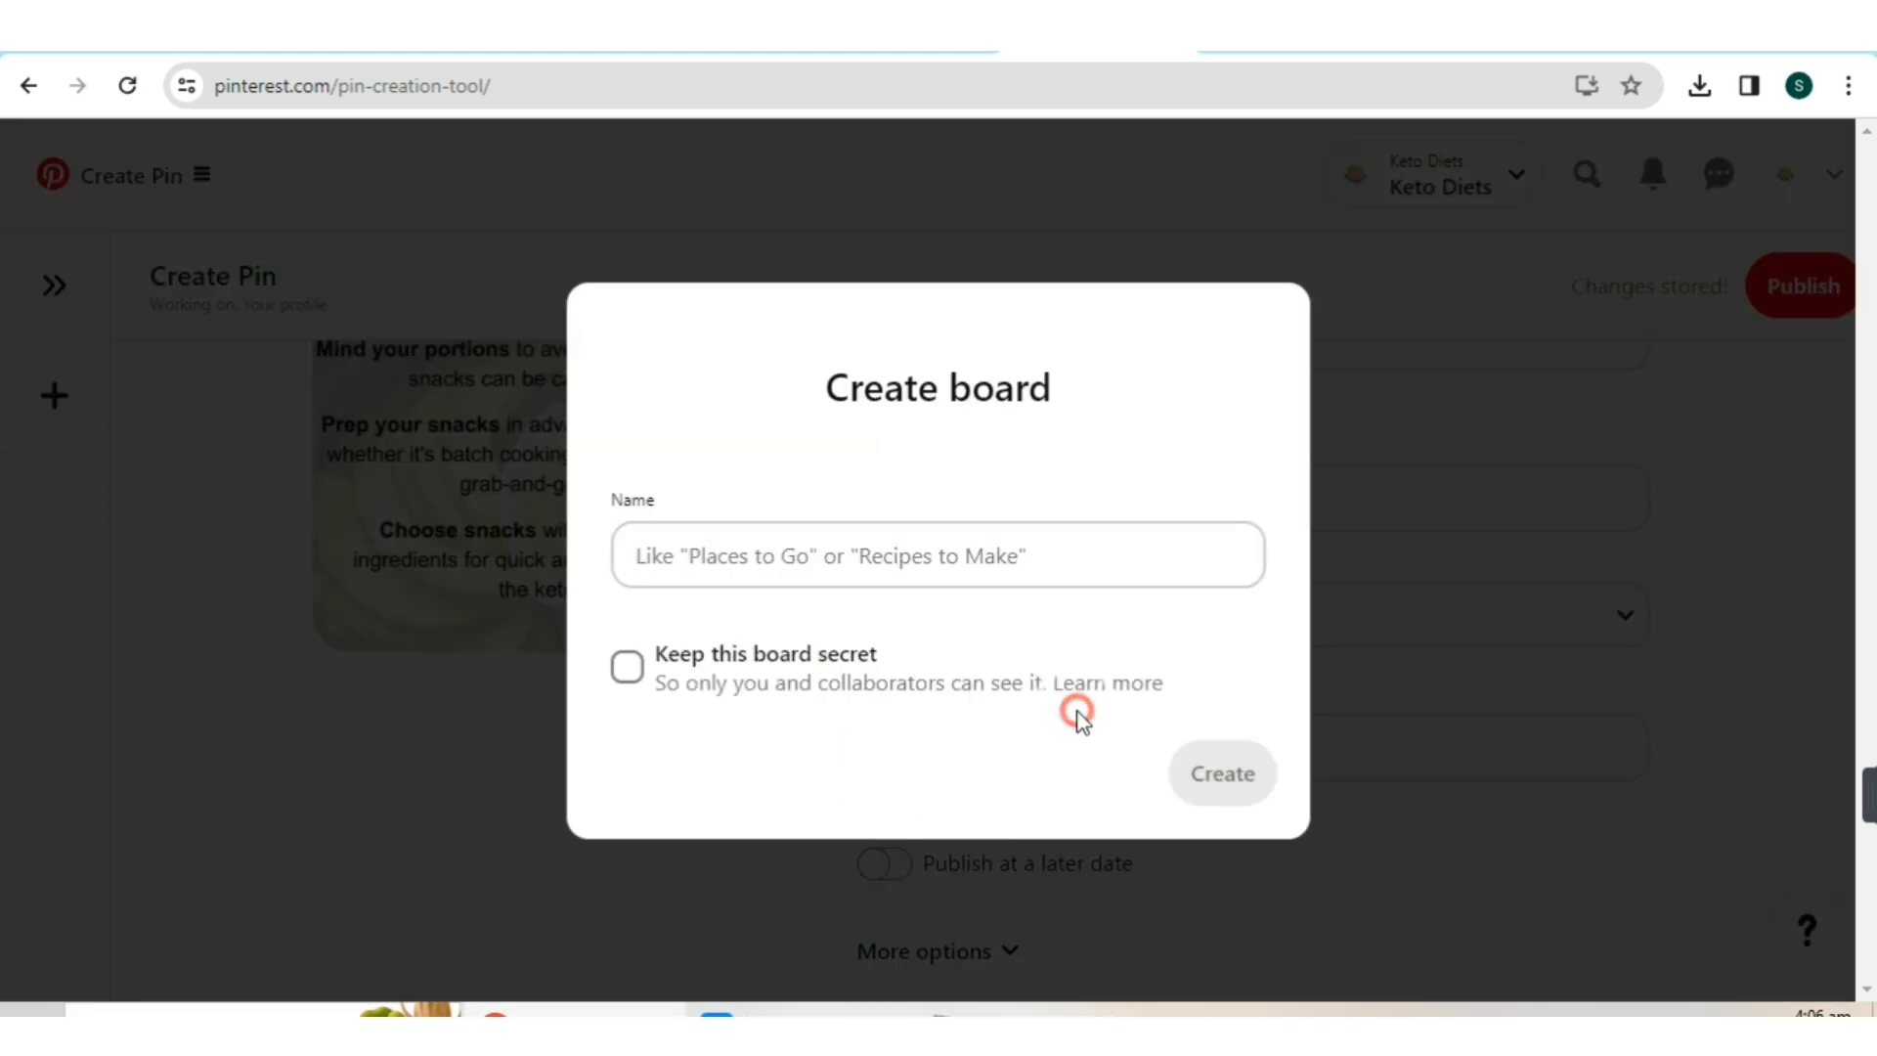
left_click(880, 552)
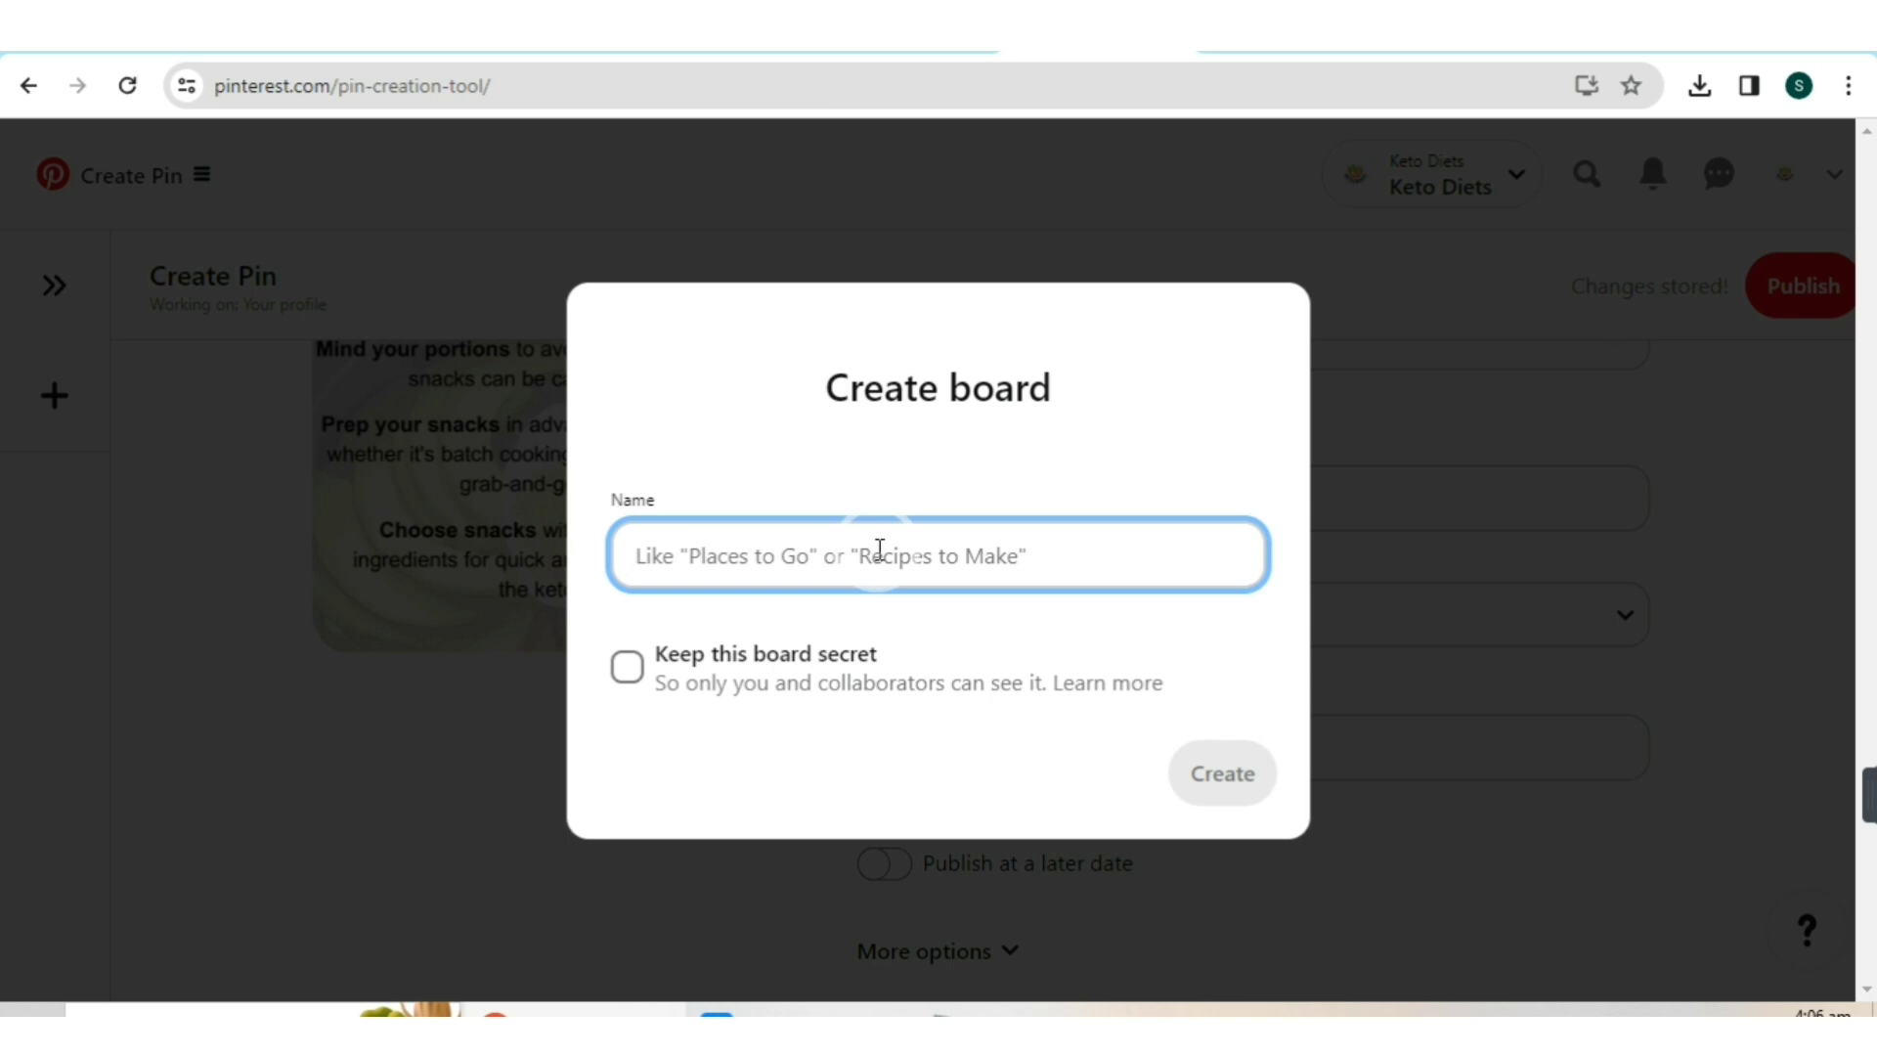
type("ultimate keto diets tips")
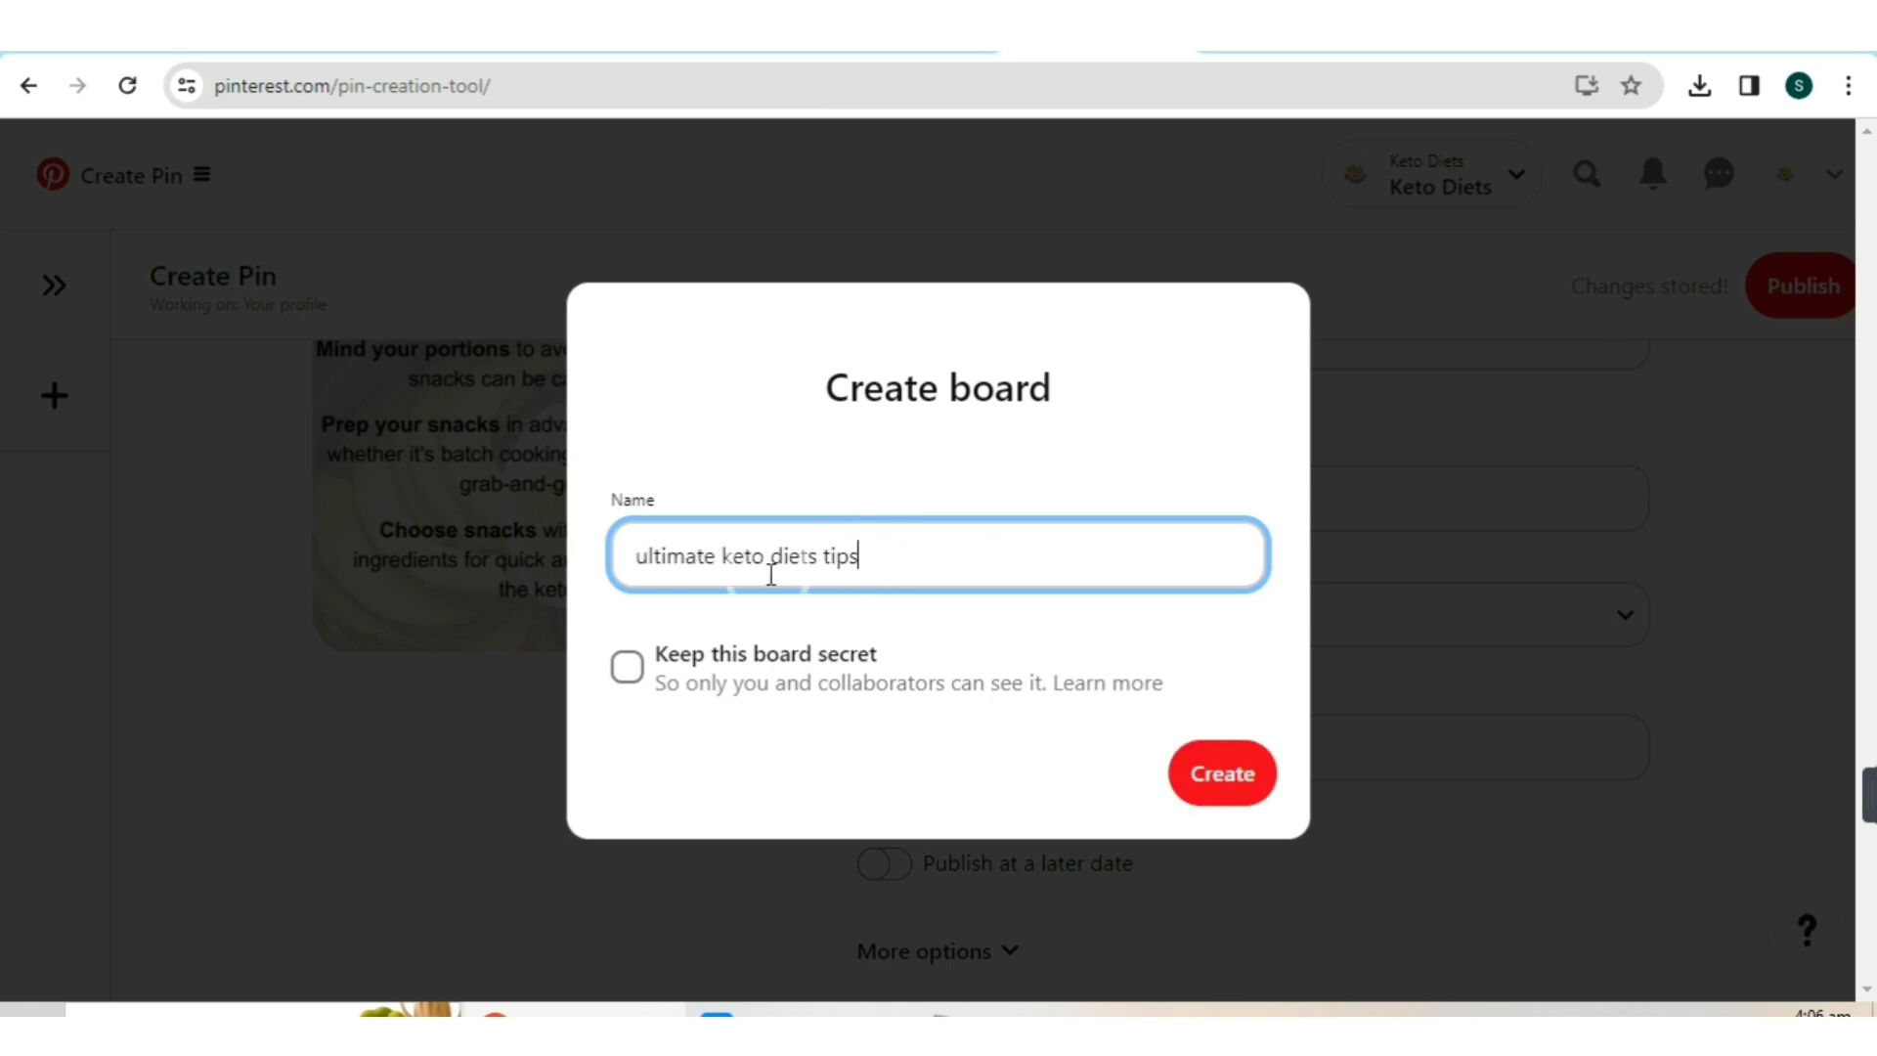
left_click(1165, 765)
left_click(1212, 792)
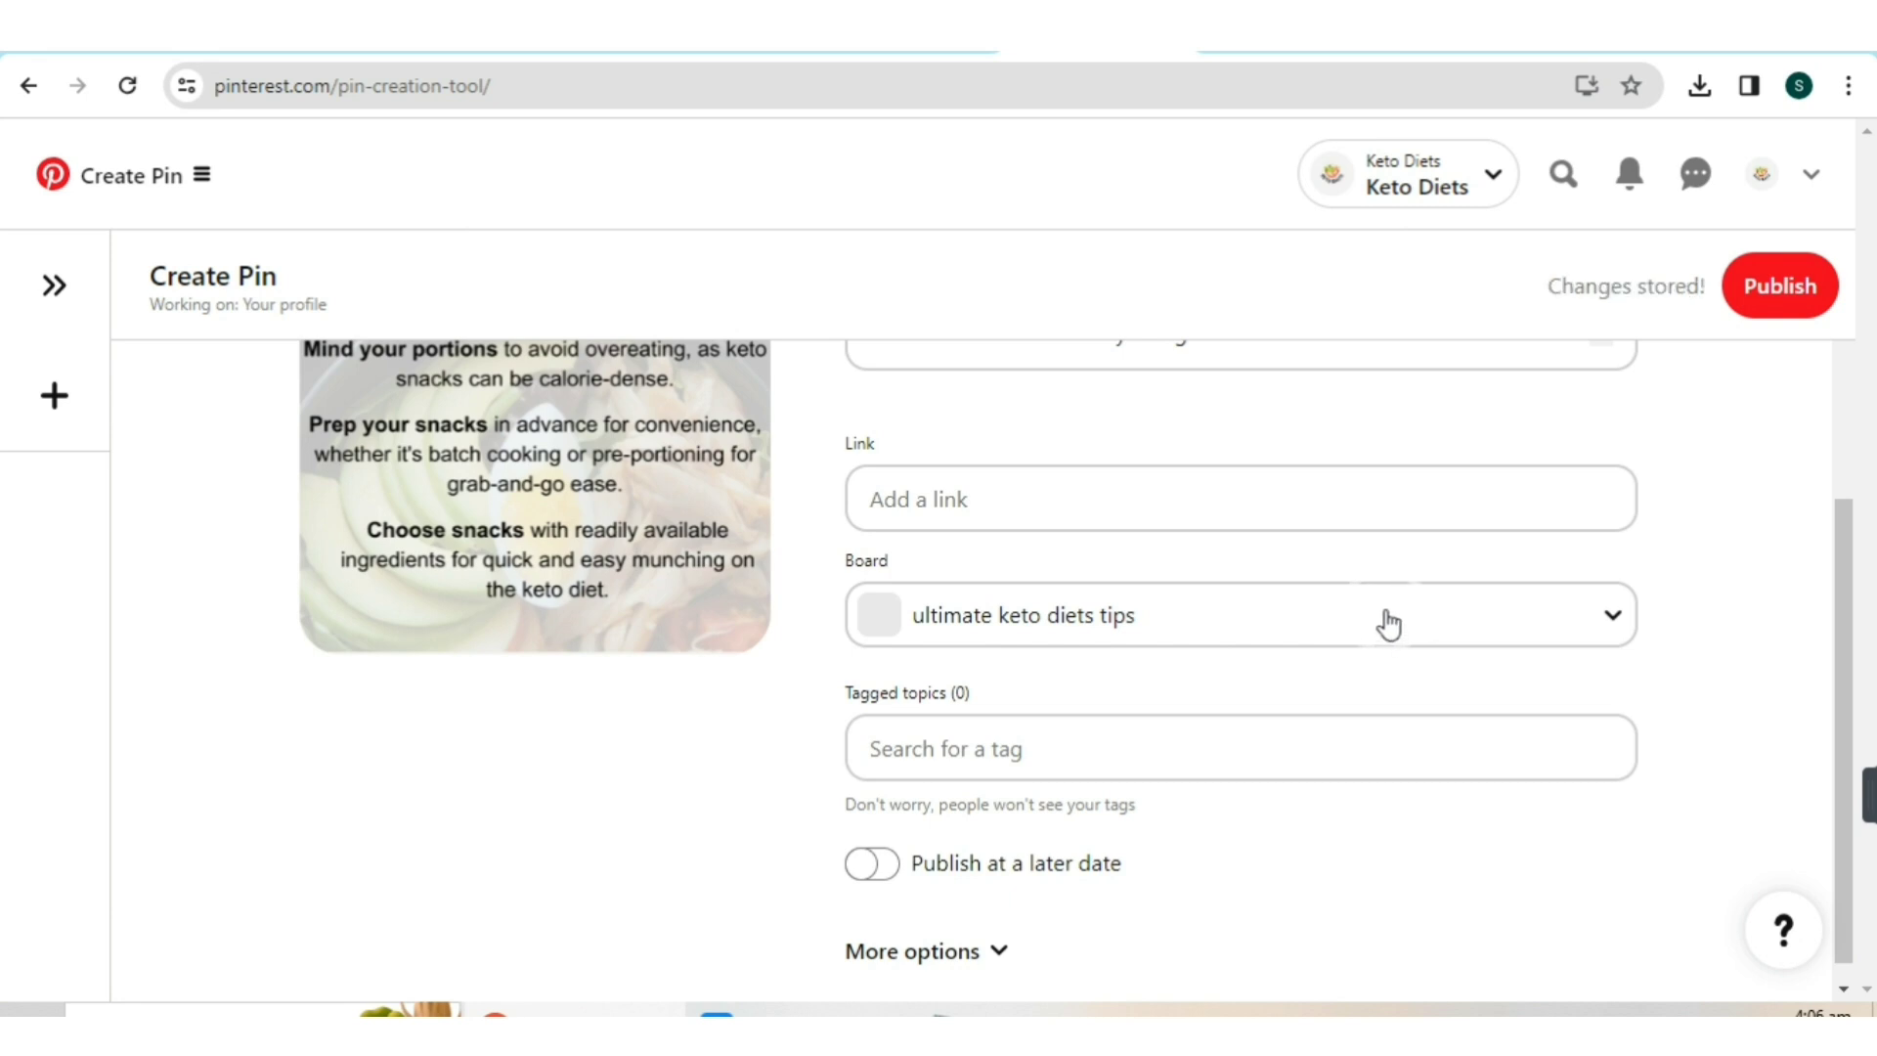
- Search the topics for "keto" and tag the pin with Ketogenic Diet and Keto Recipes
scroll(1384, 621, "down", 1)
left_click(949, 741)
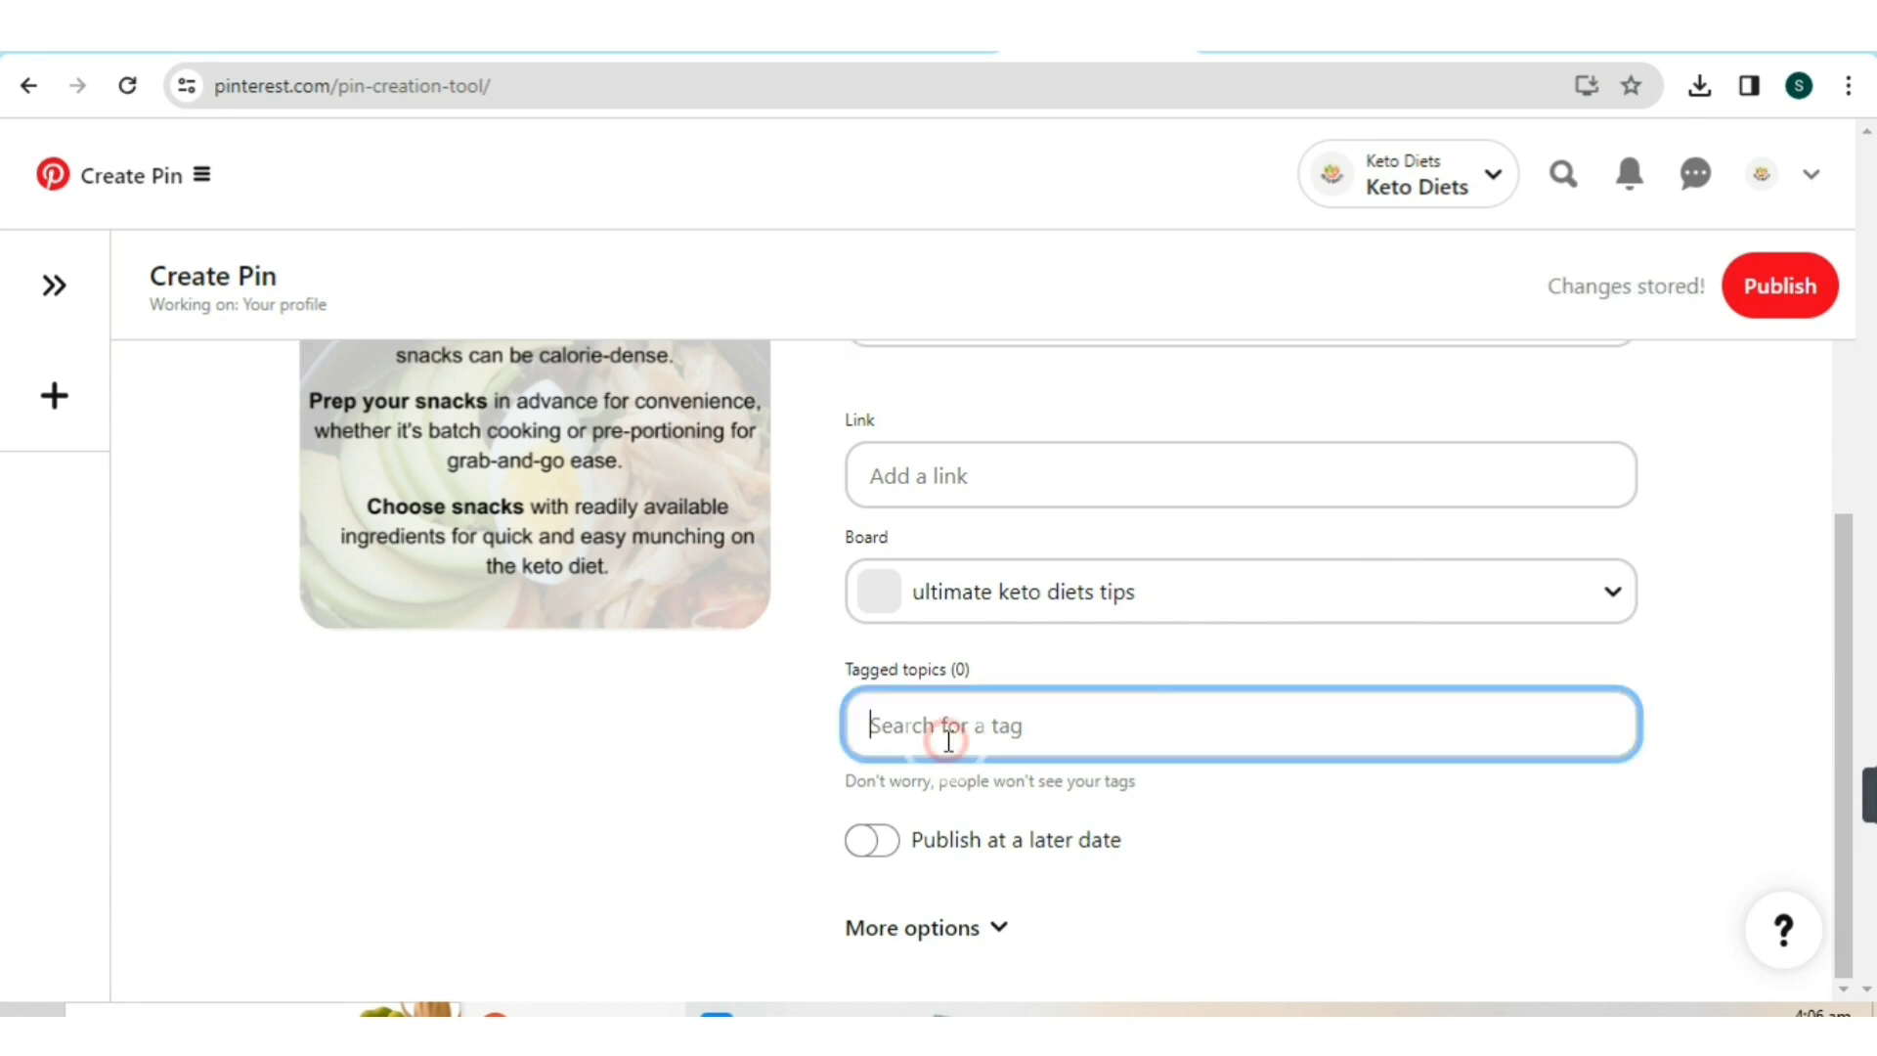
type("keto")
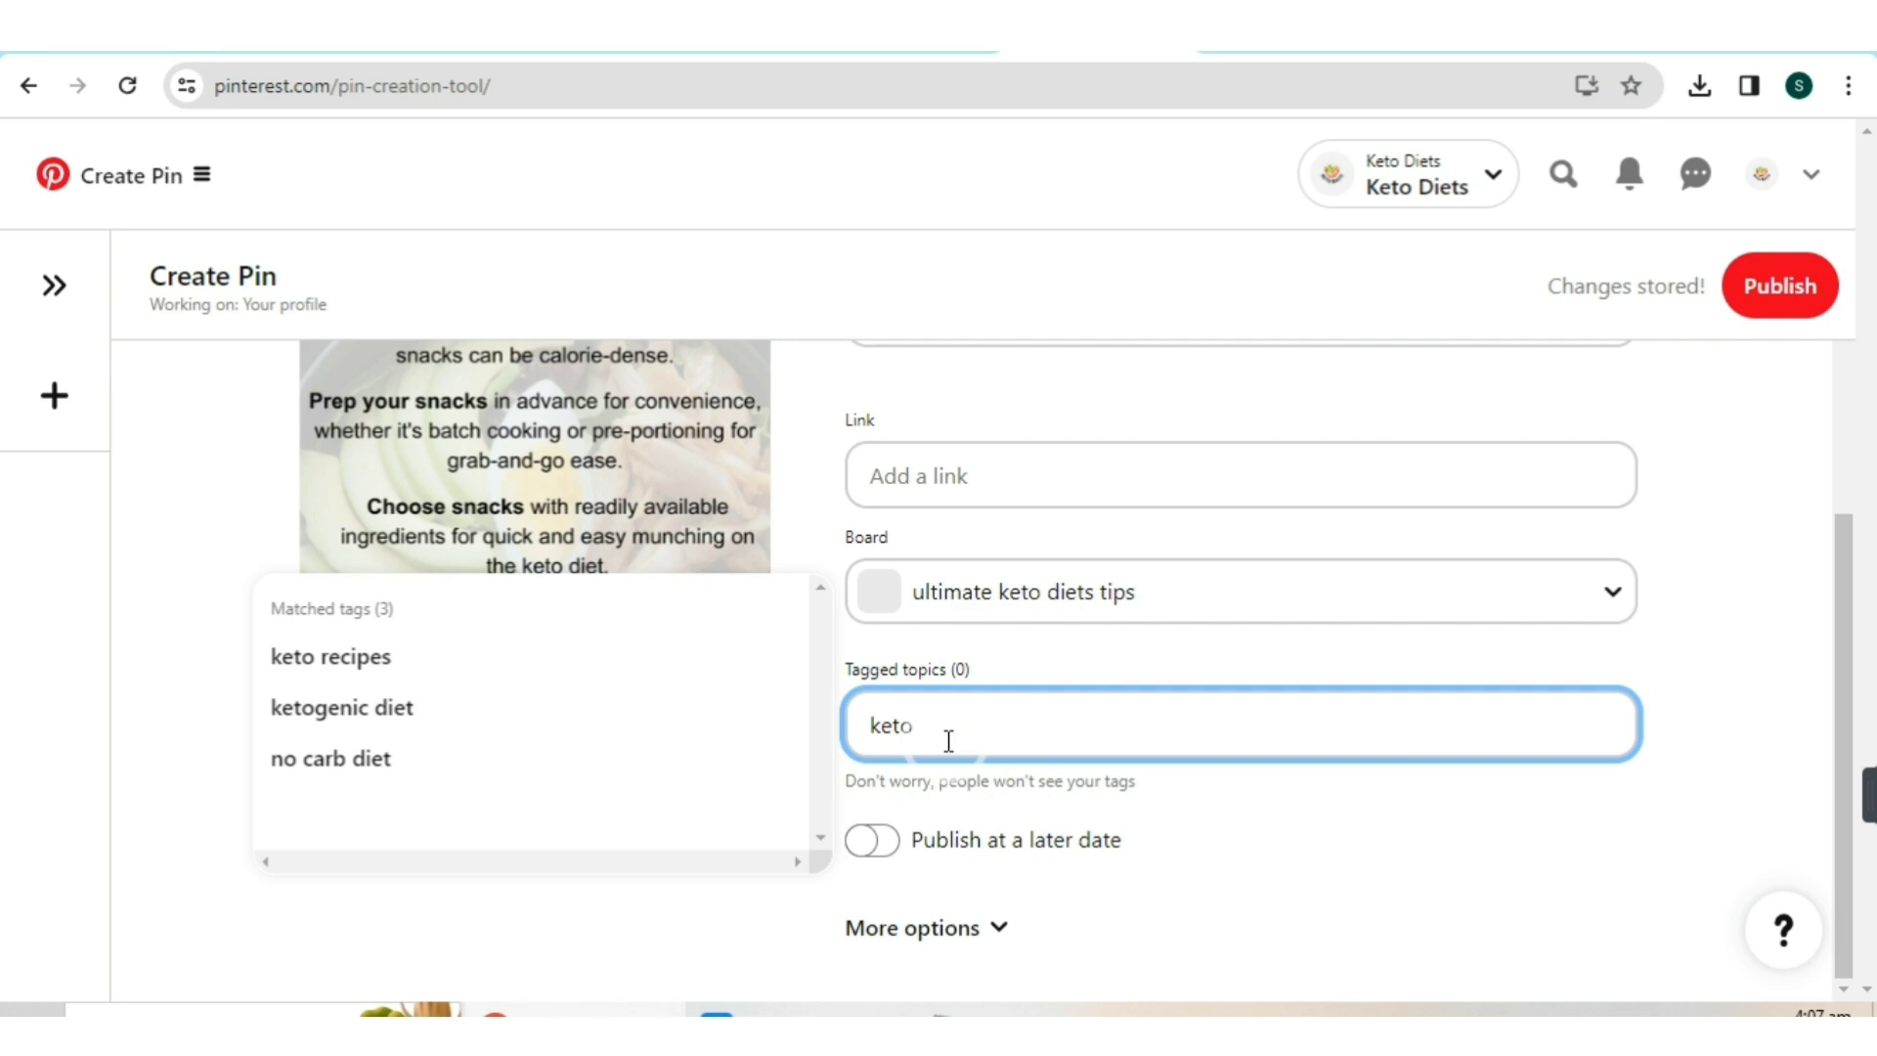
left_click(431, 722)
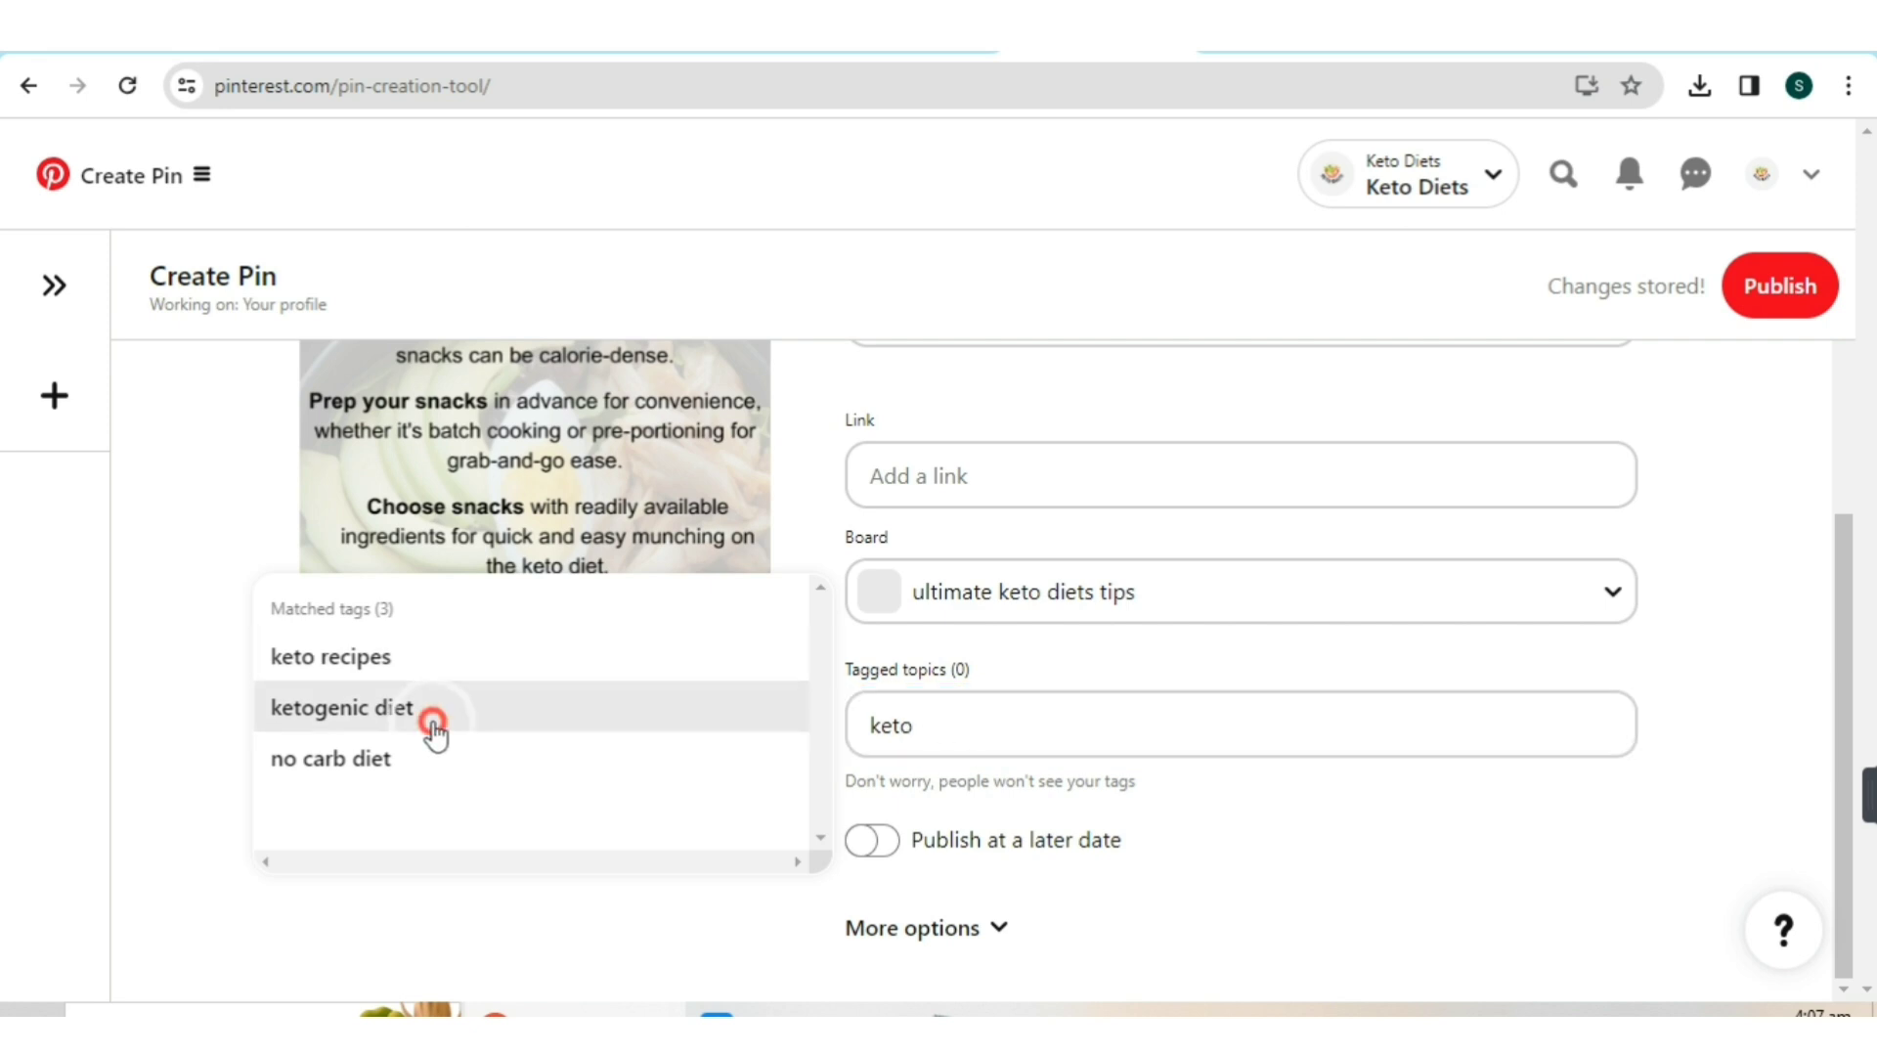
left_click(1059, 733)
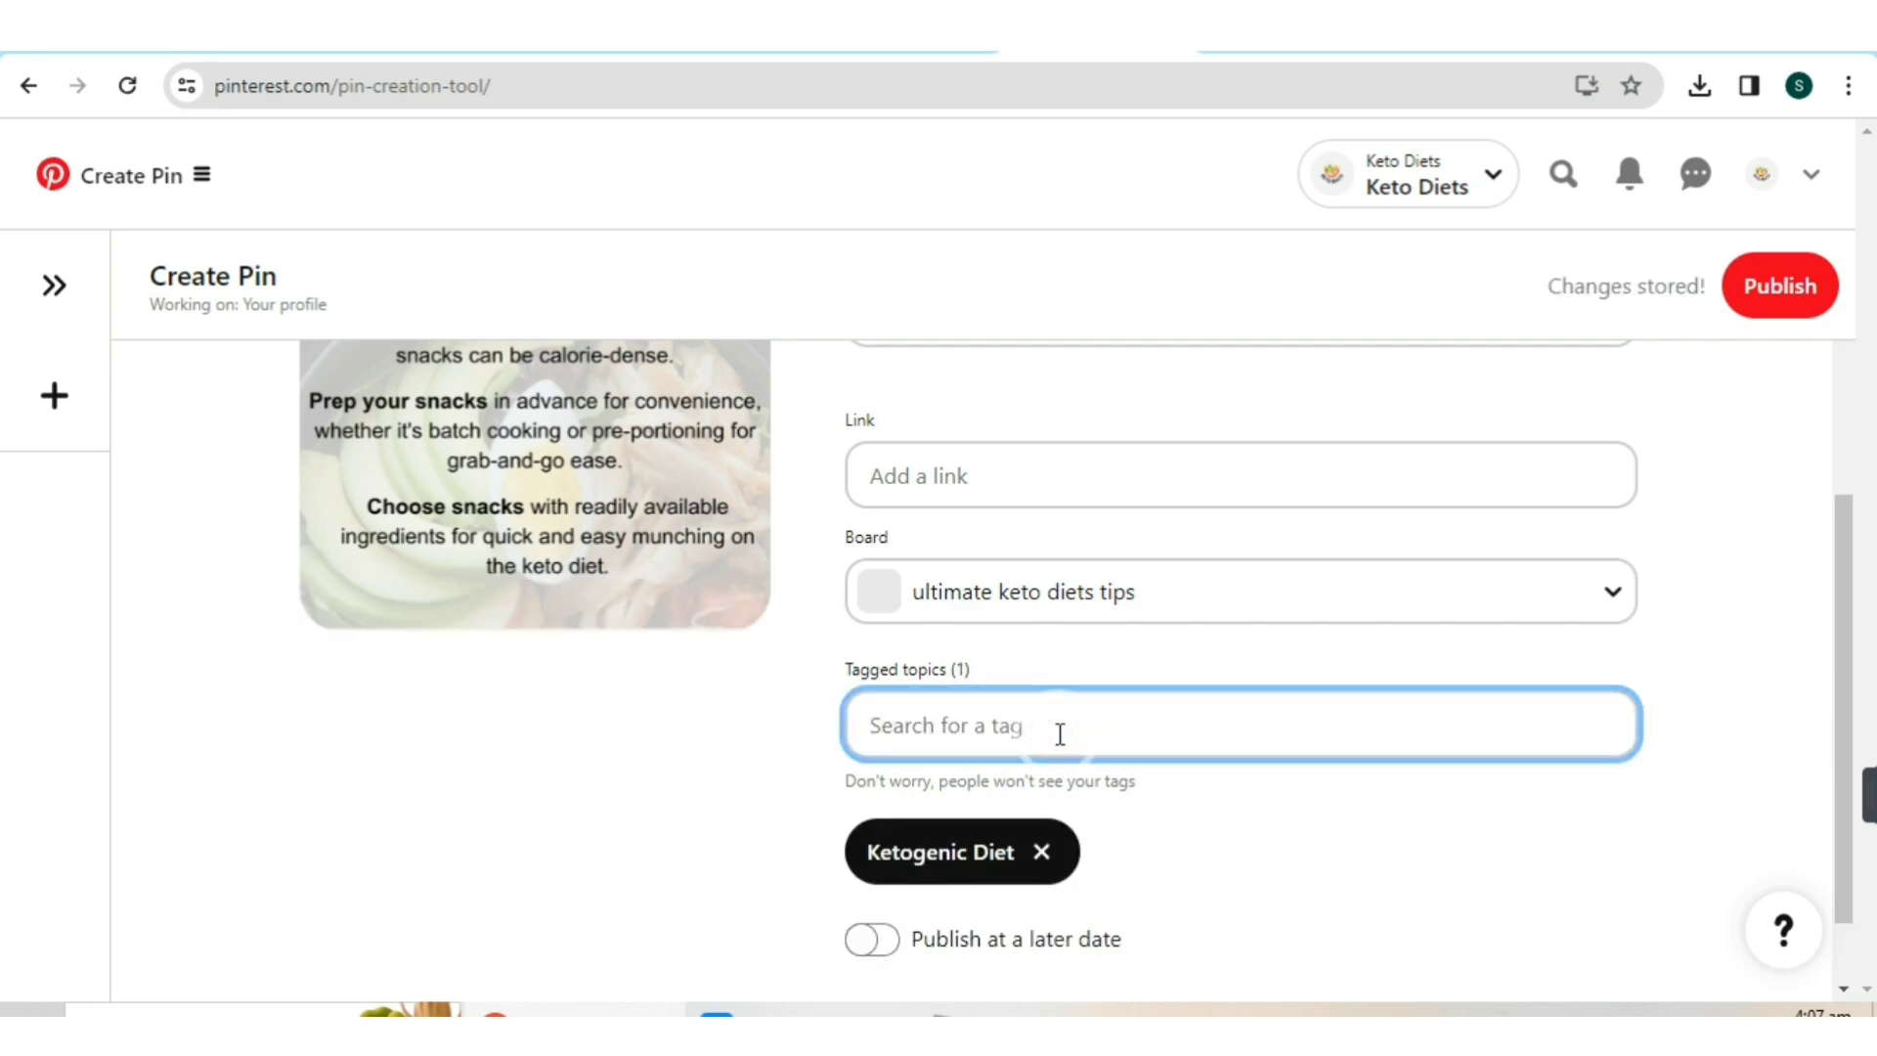
type("keto")
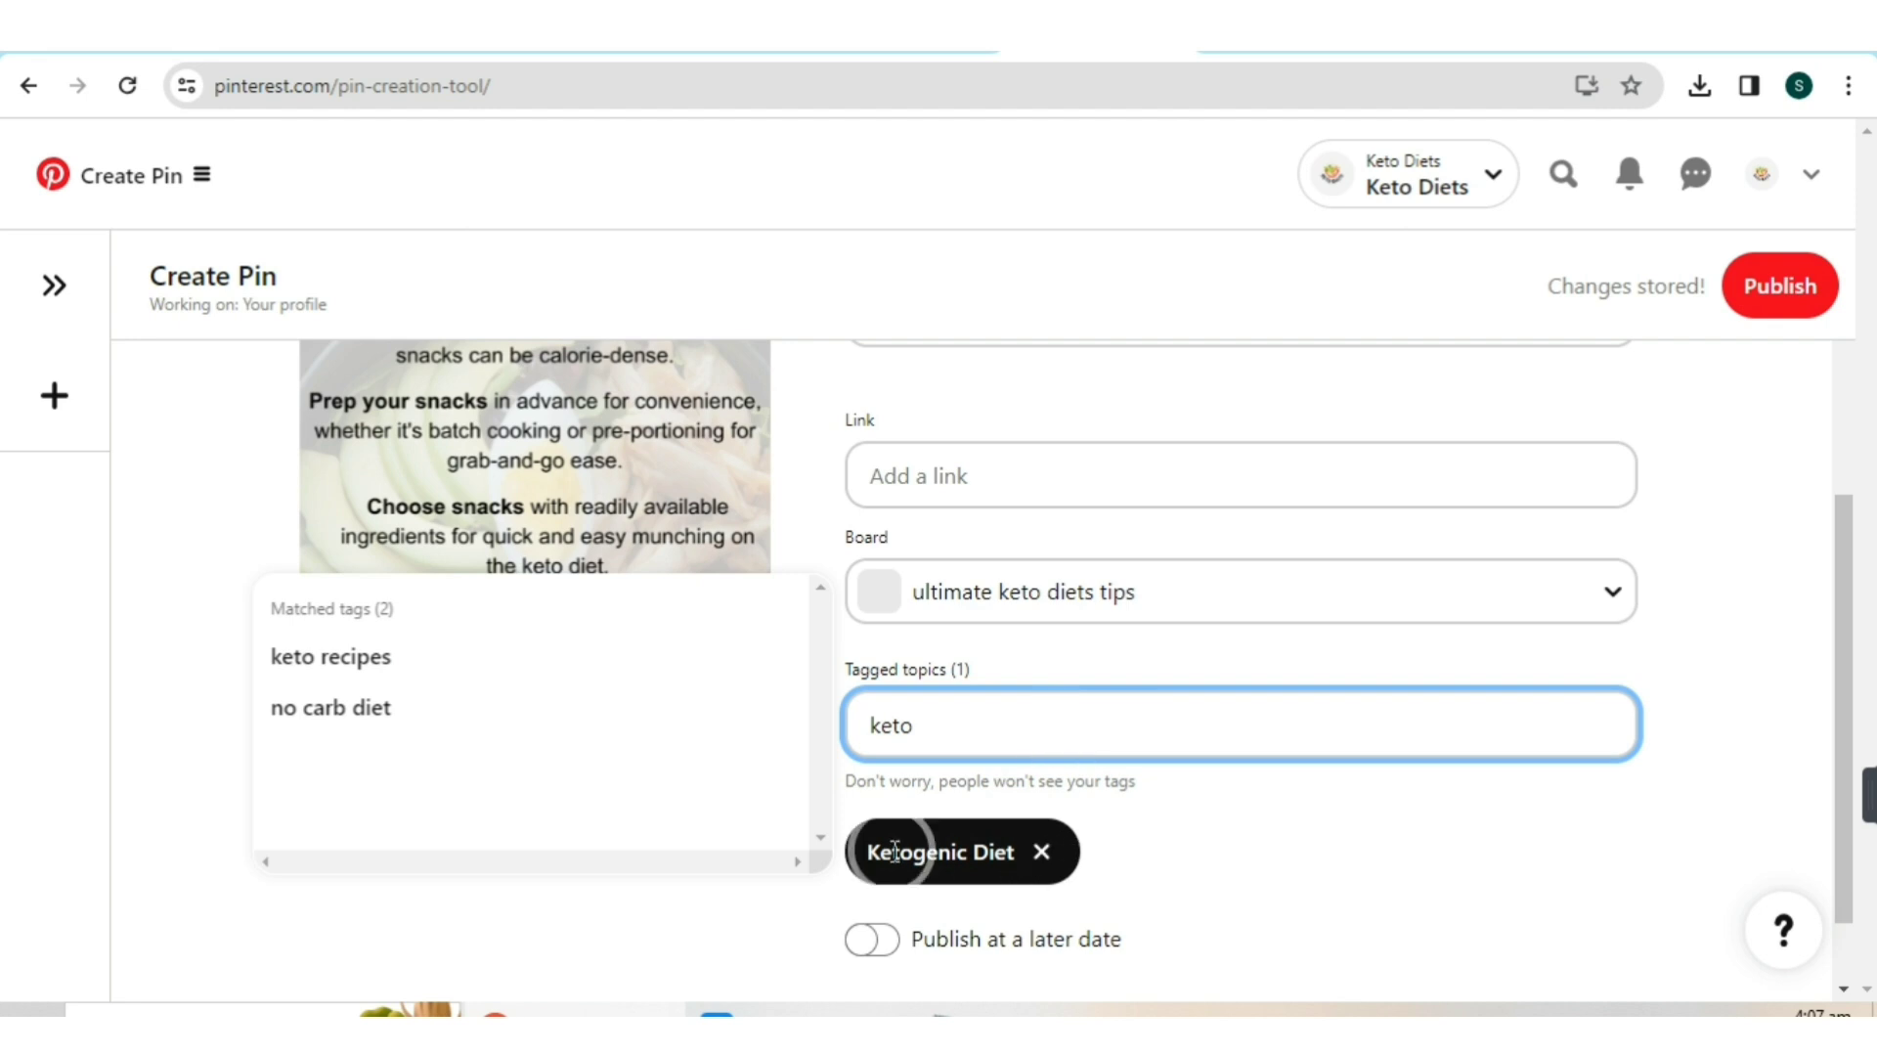
left_click(357, 668)
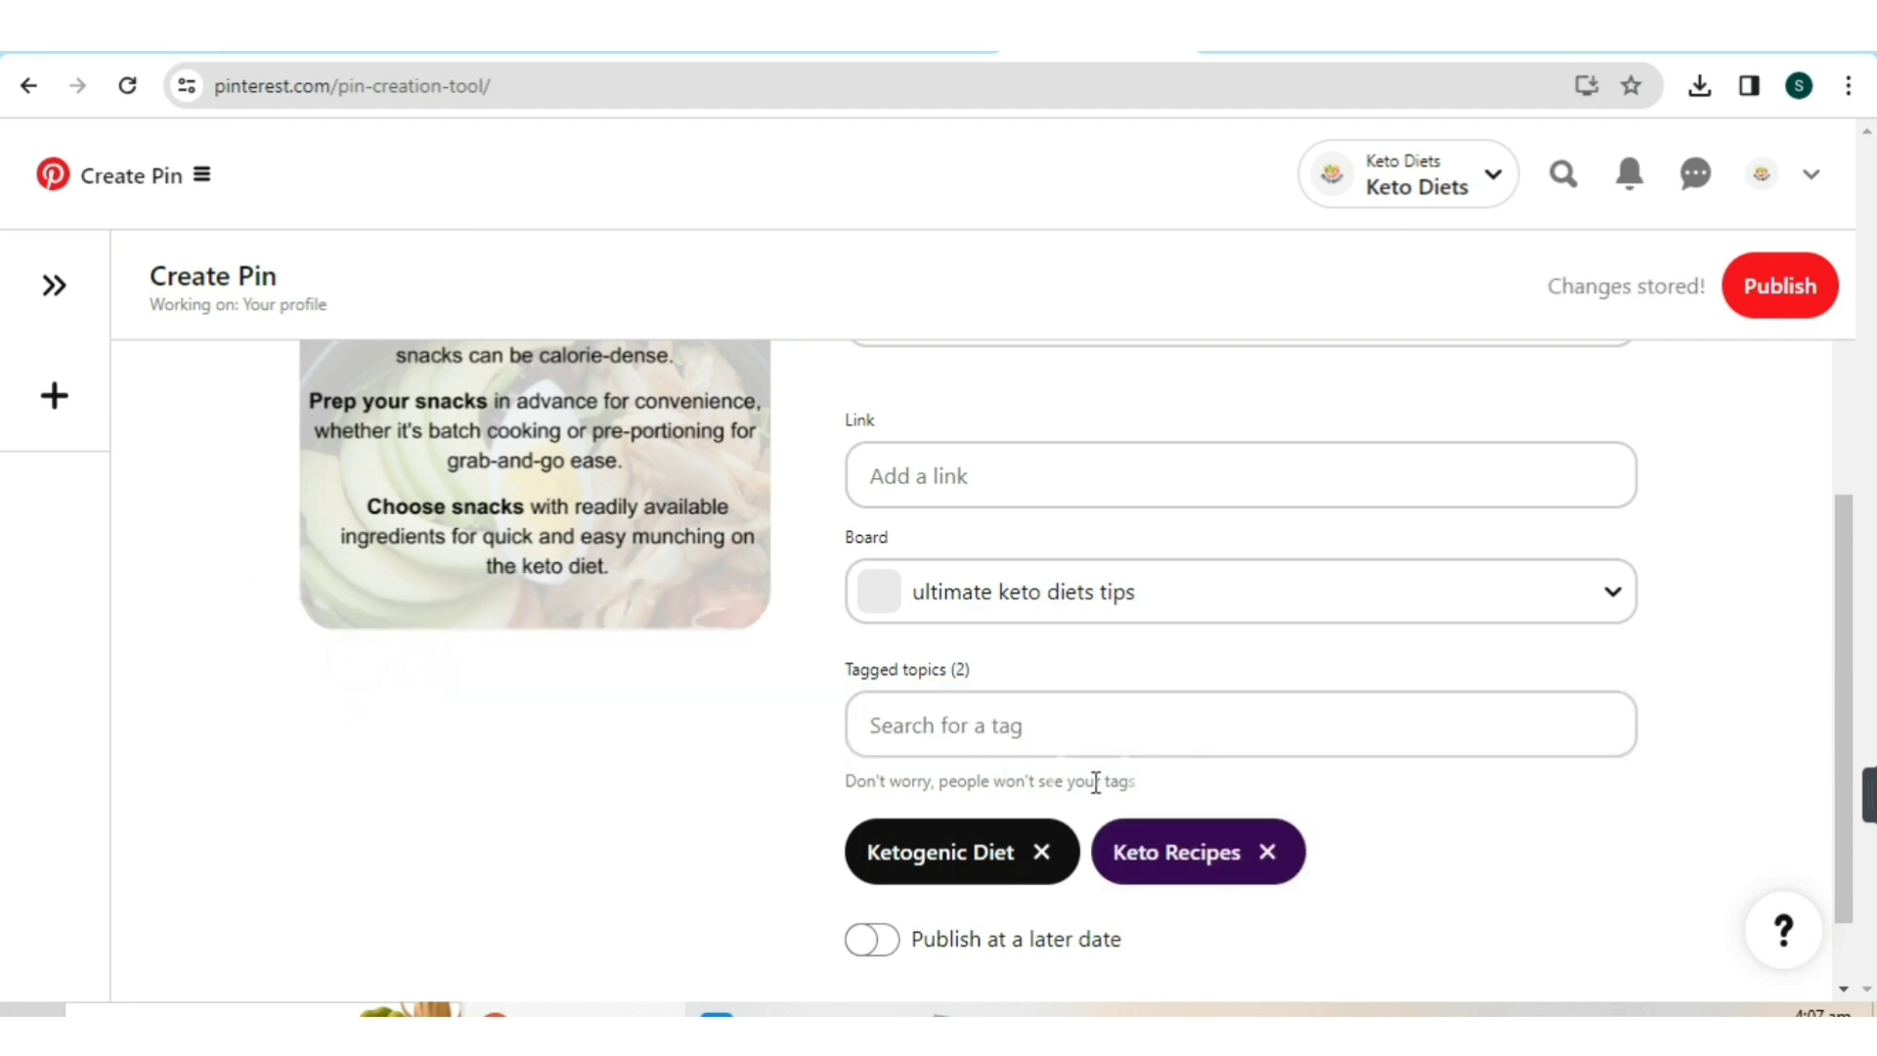
- Publish the "The Ultimate Guide to Keto-Friendly Snacks" pin
scroll(1441, 708, "down", 1)
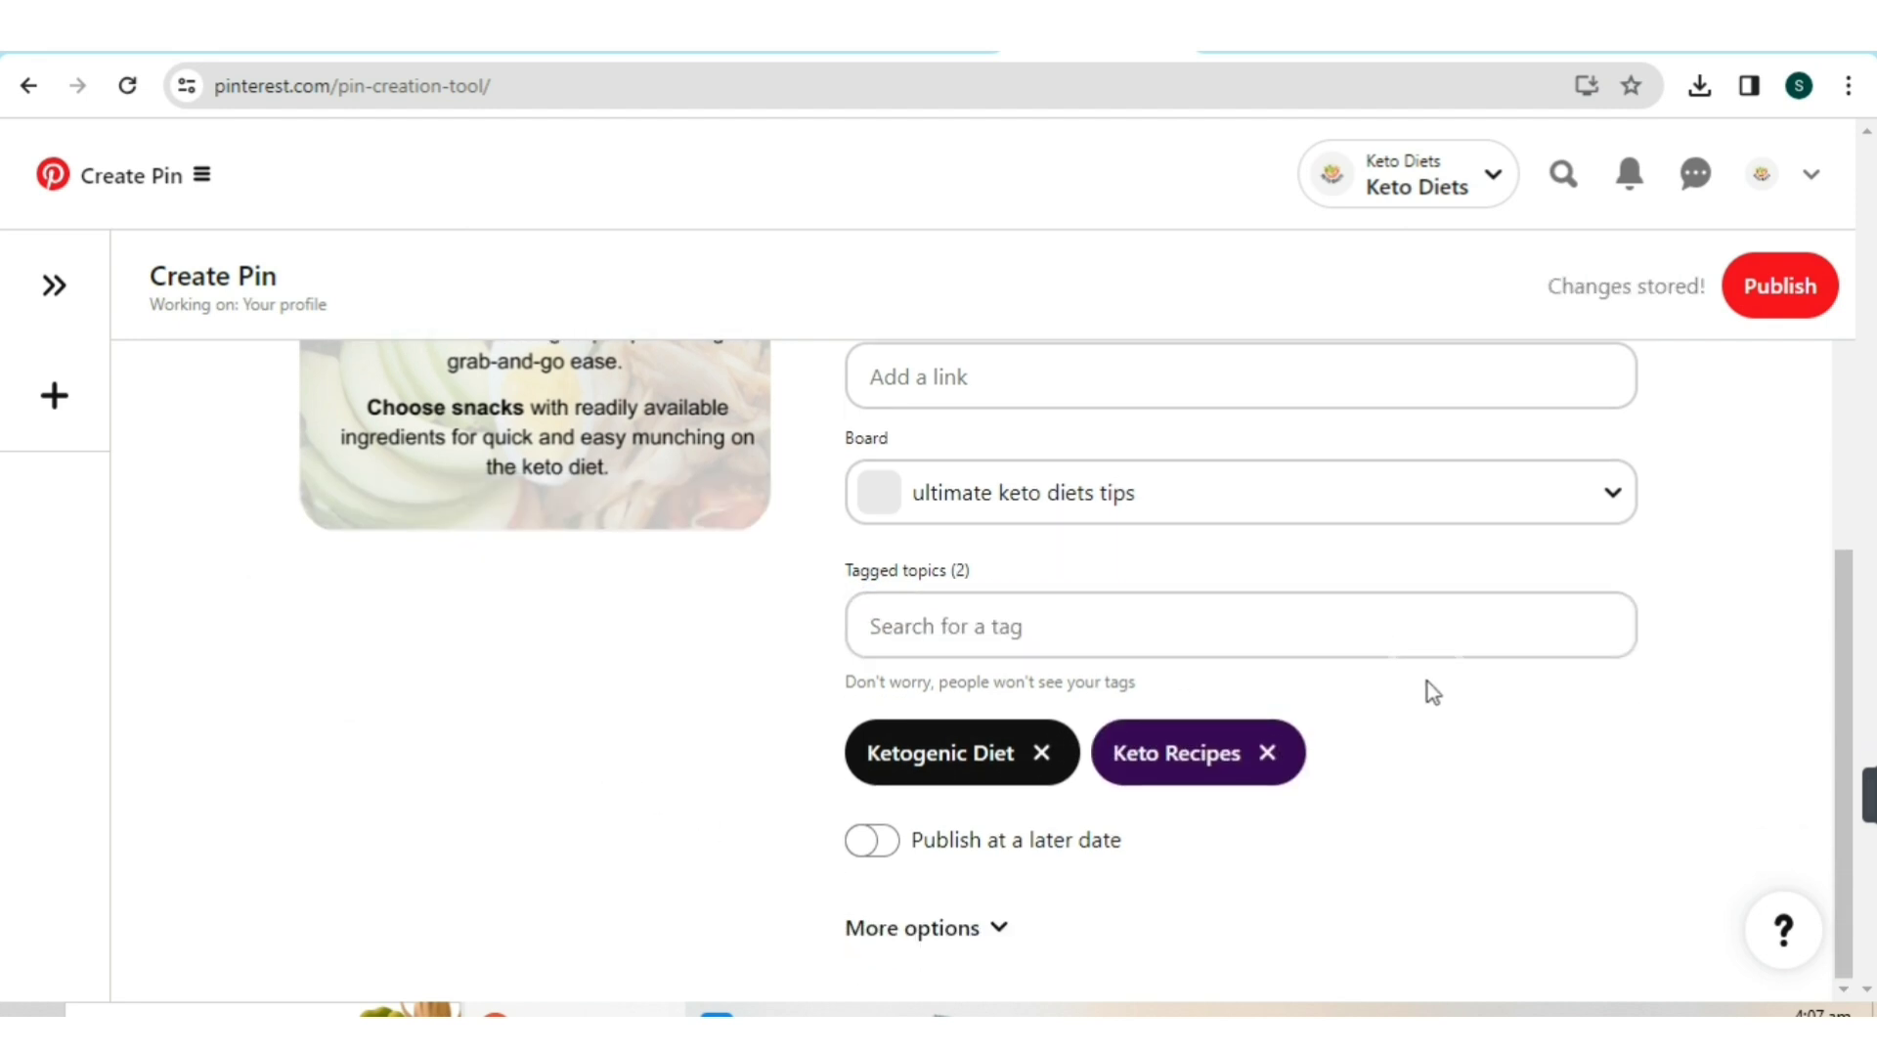
scroll(1428, 683, "up", 5)
left_click(1778, 309)
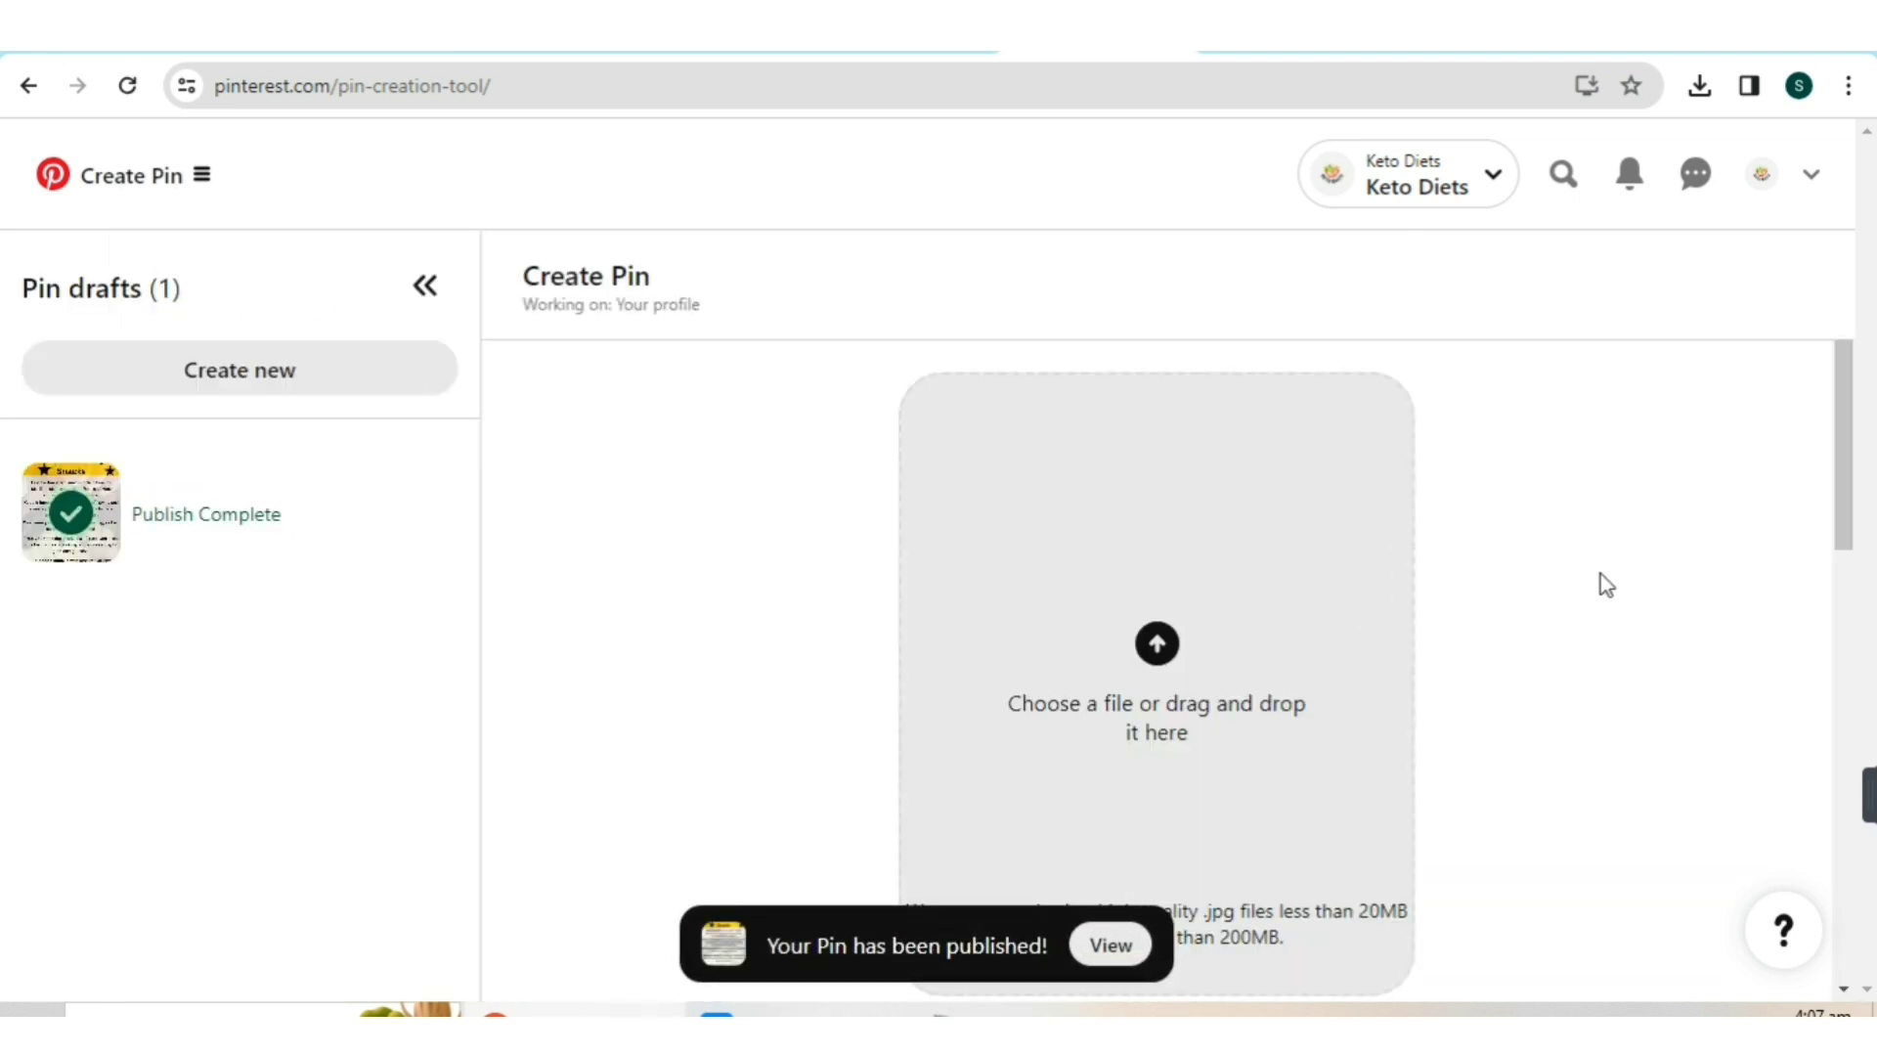
- Open the published snacks pin and review its image, title and description, plus the related pins suggested under it
left_click(1109, 942)
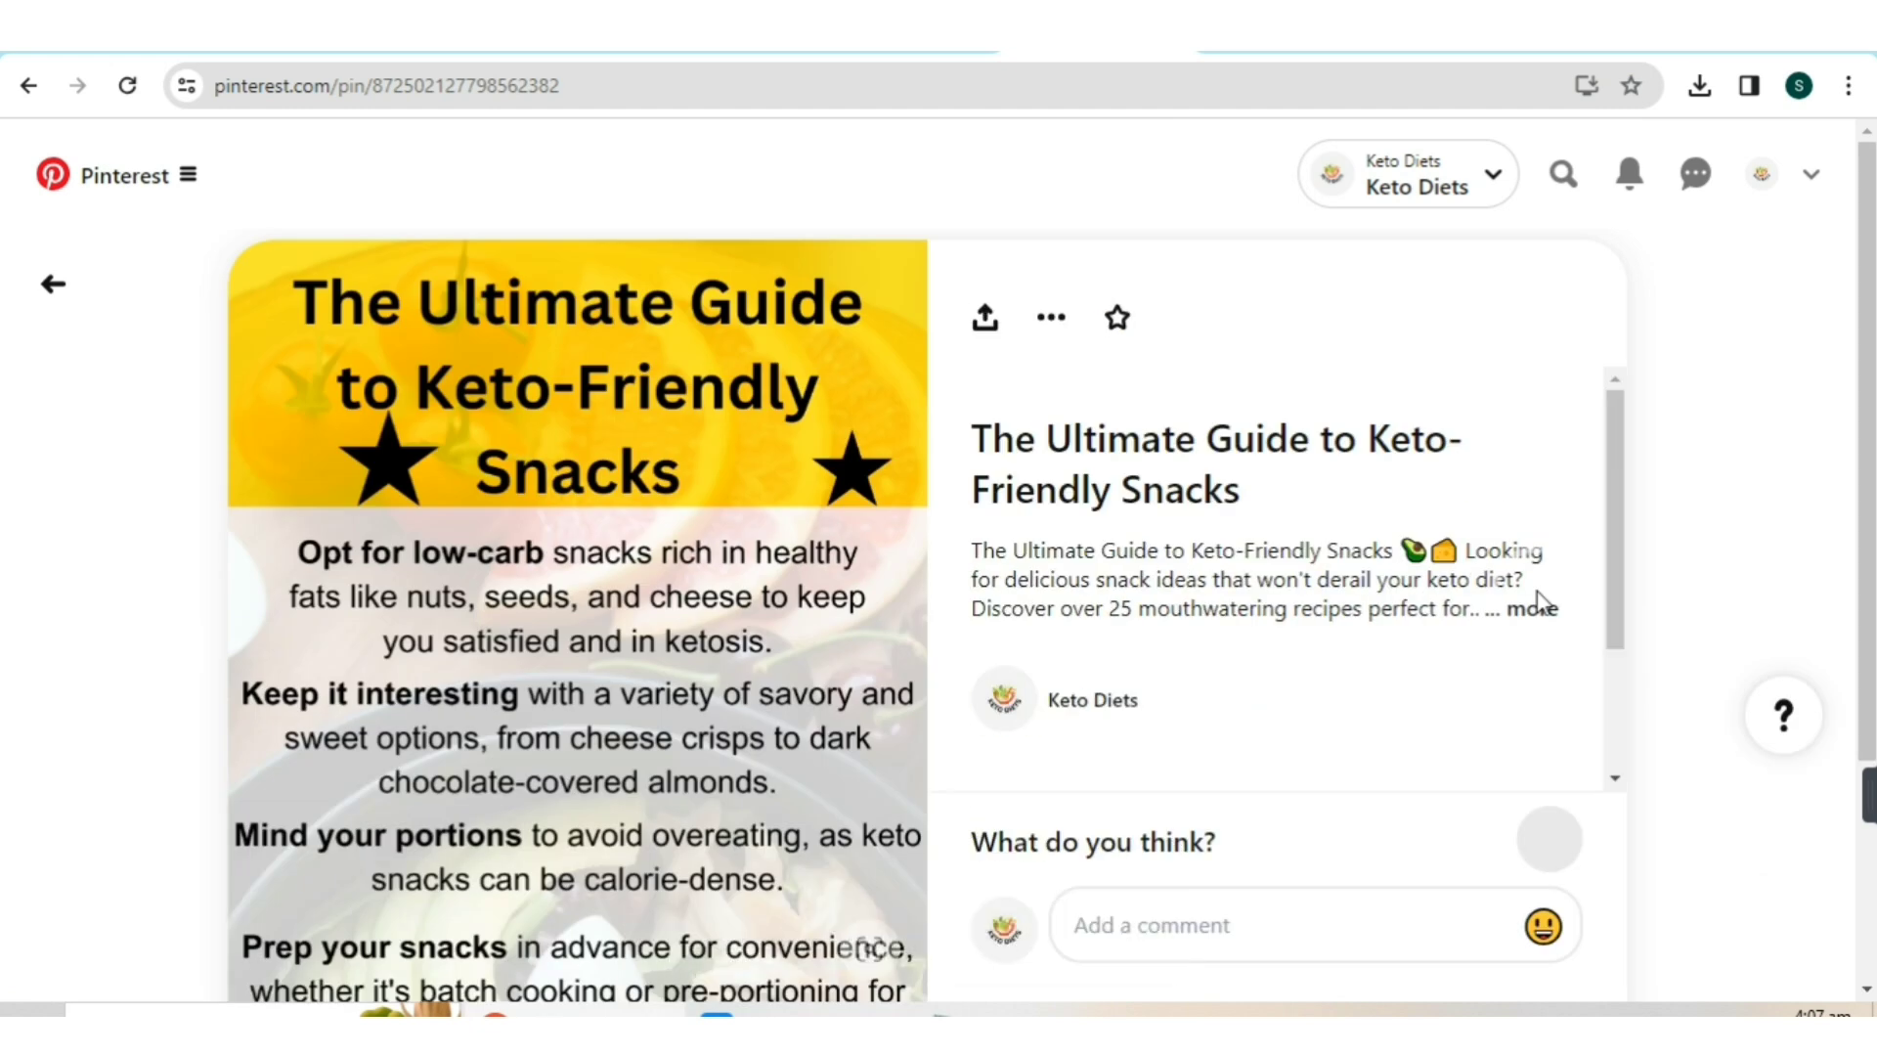
scroll(1592, 541, "down", 7)
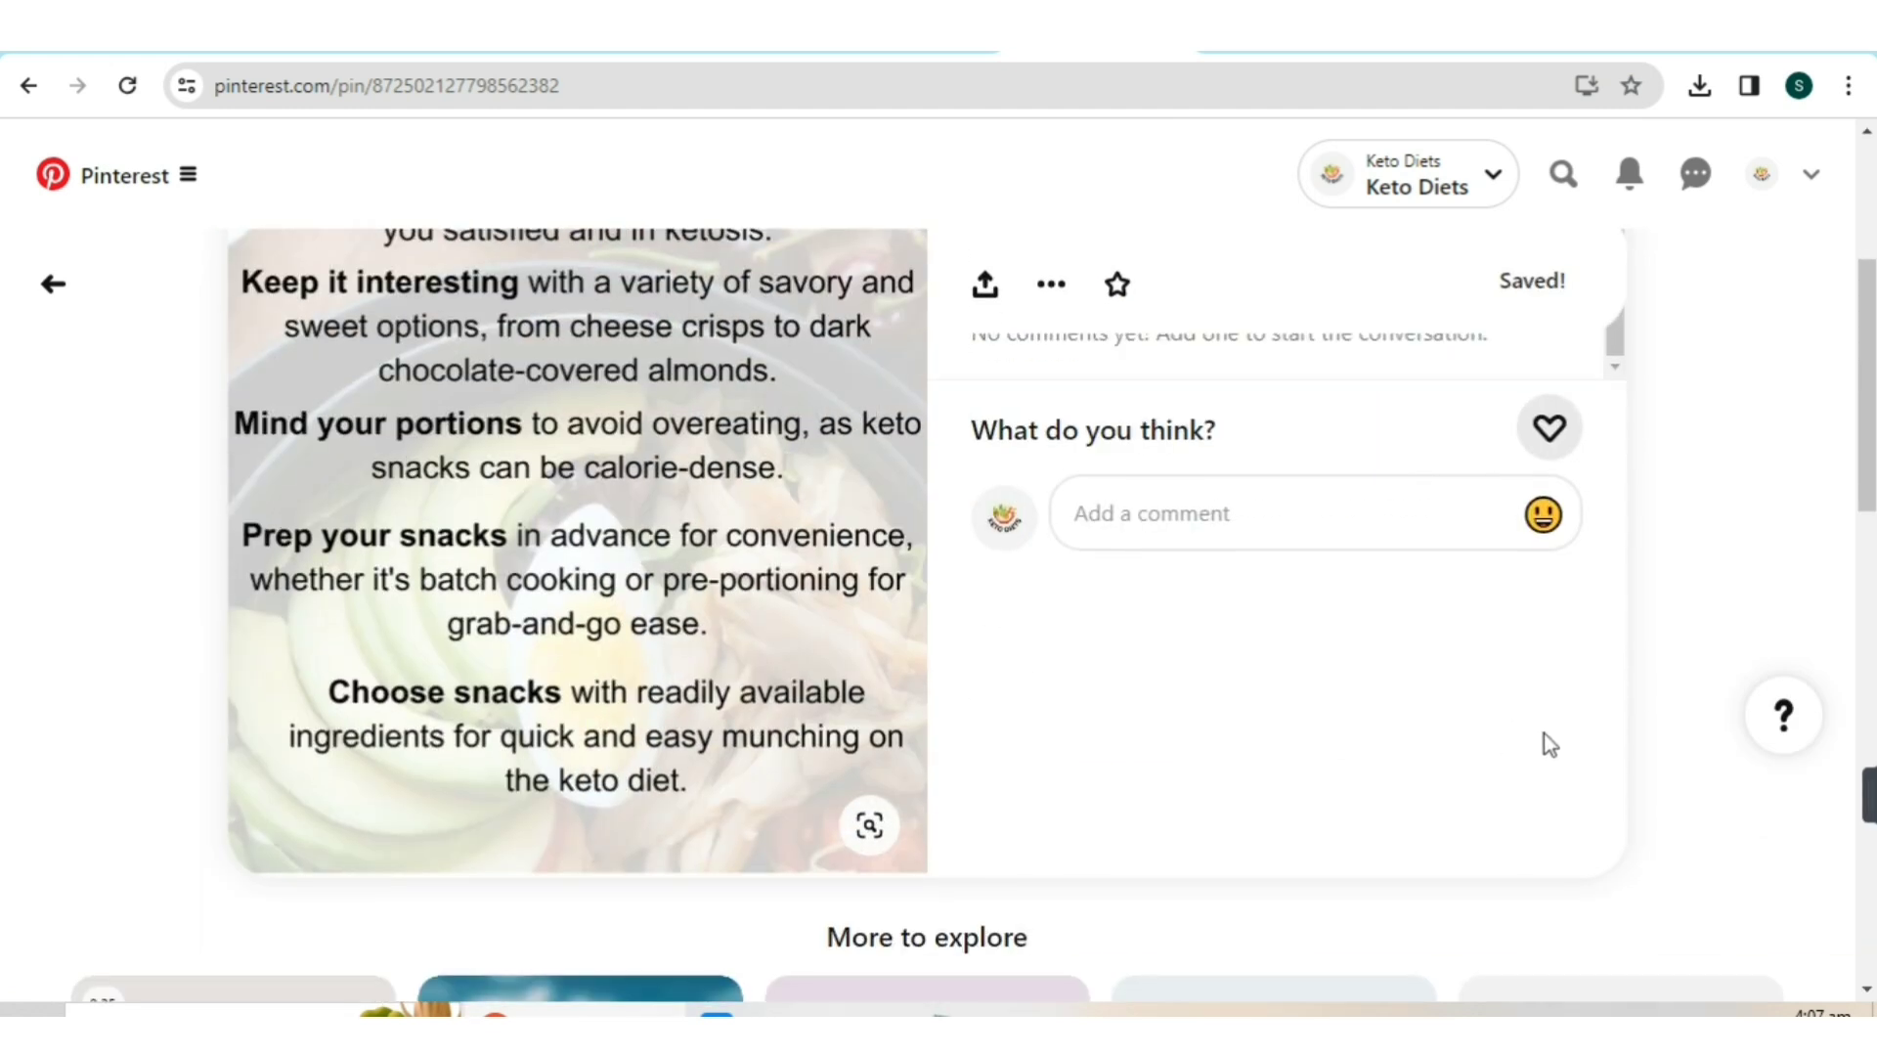
scroll(1557, 722, "up", 6)
scroll(1006, 616, "up", 2)
scroll(938, 607, "down", 6)
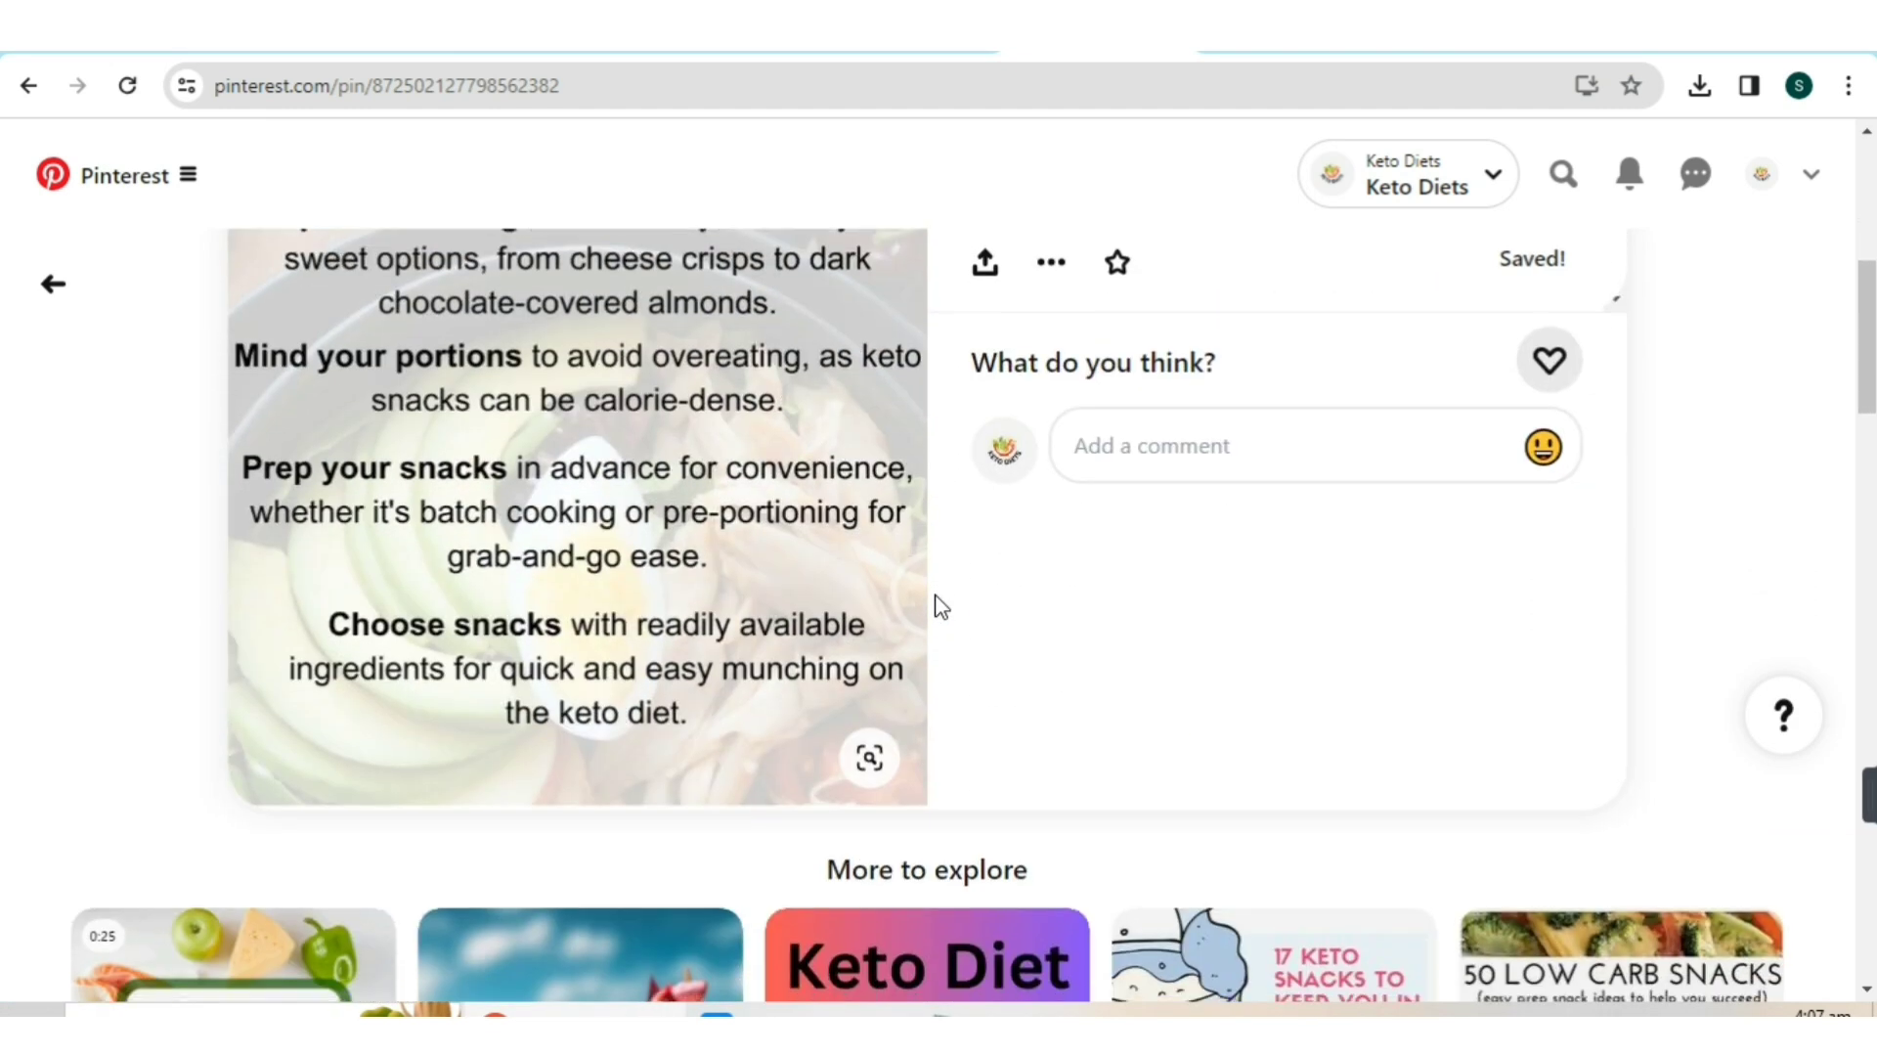
scroll(673, 545, "up", 4)
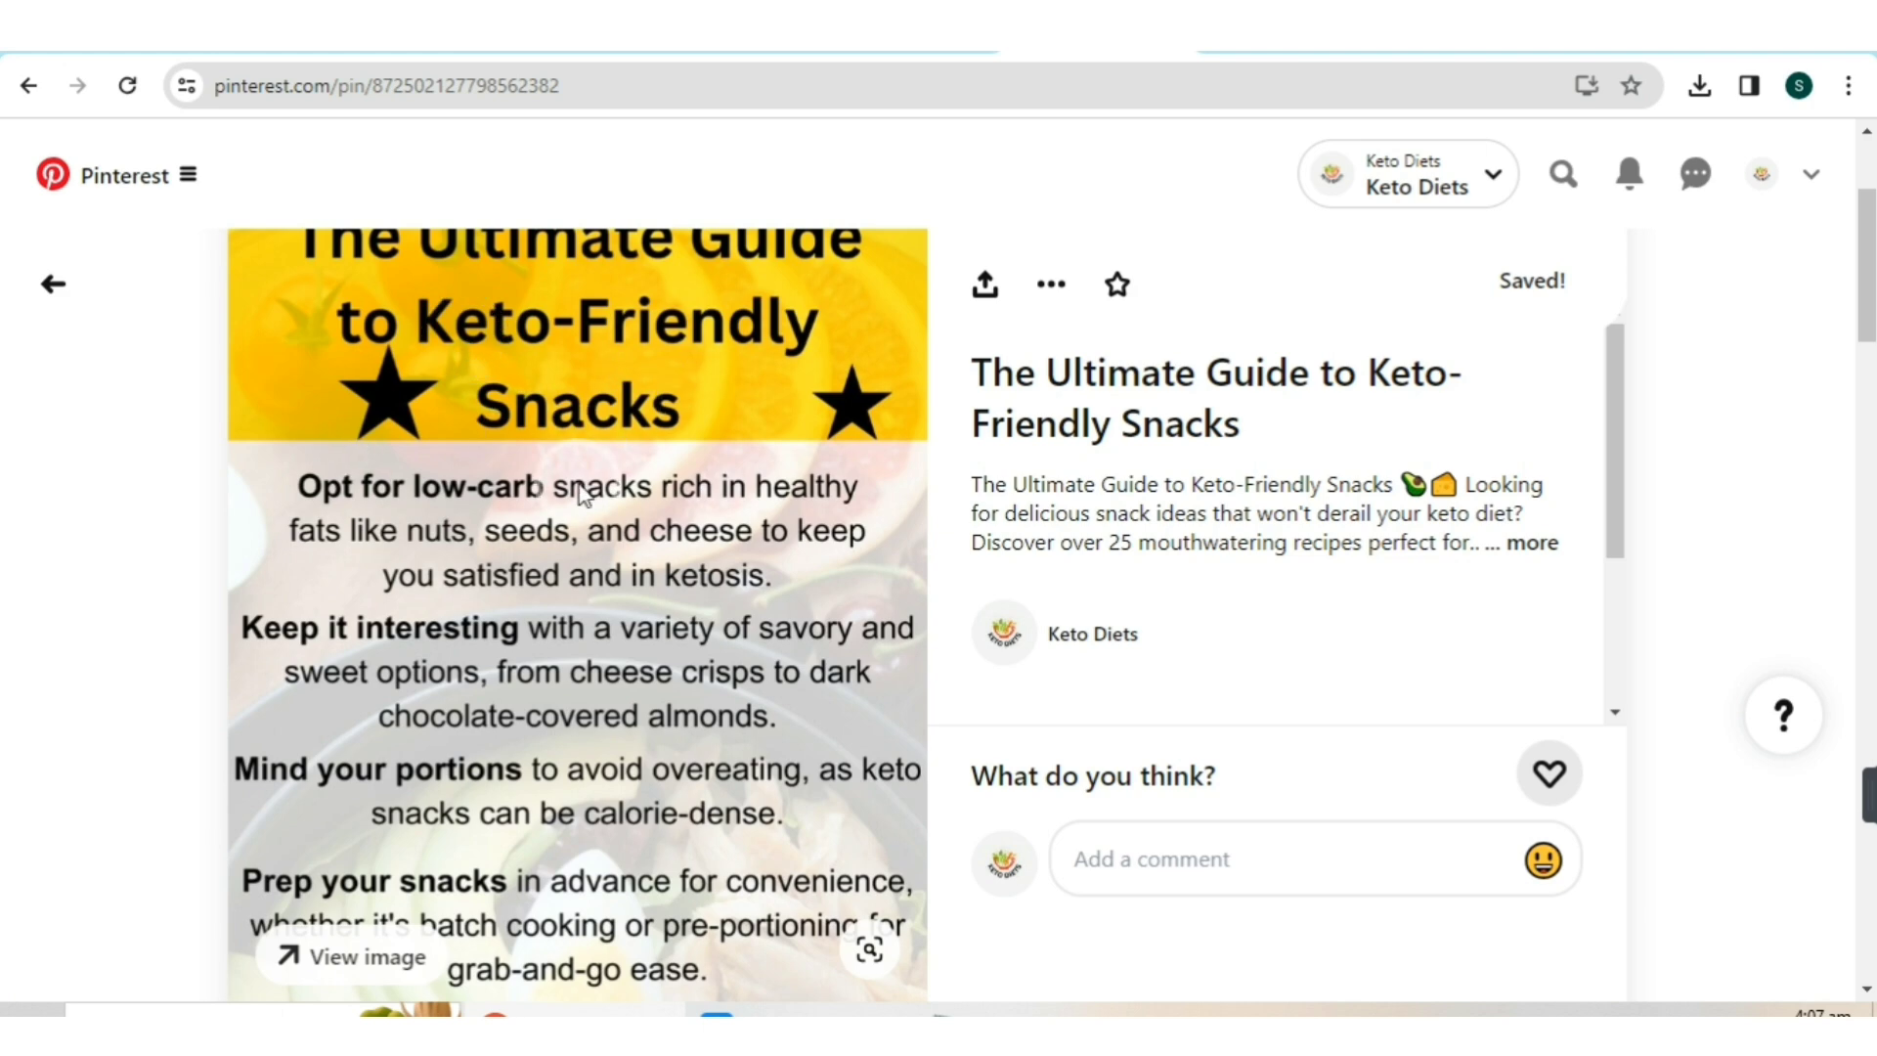
scroll(518, 430, "up", 1)
scroll(524, 490, "down", 5)
scroll(579, 436, "up", 6)
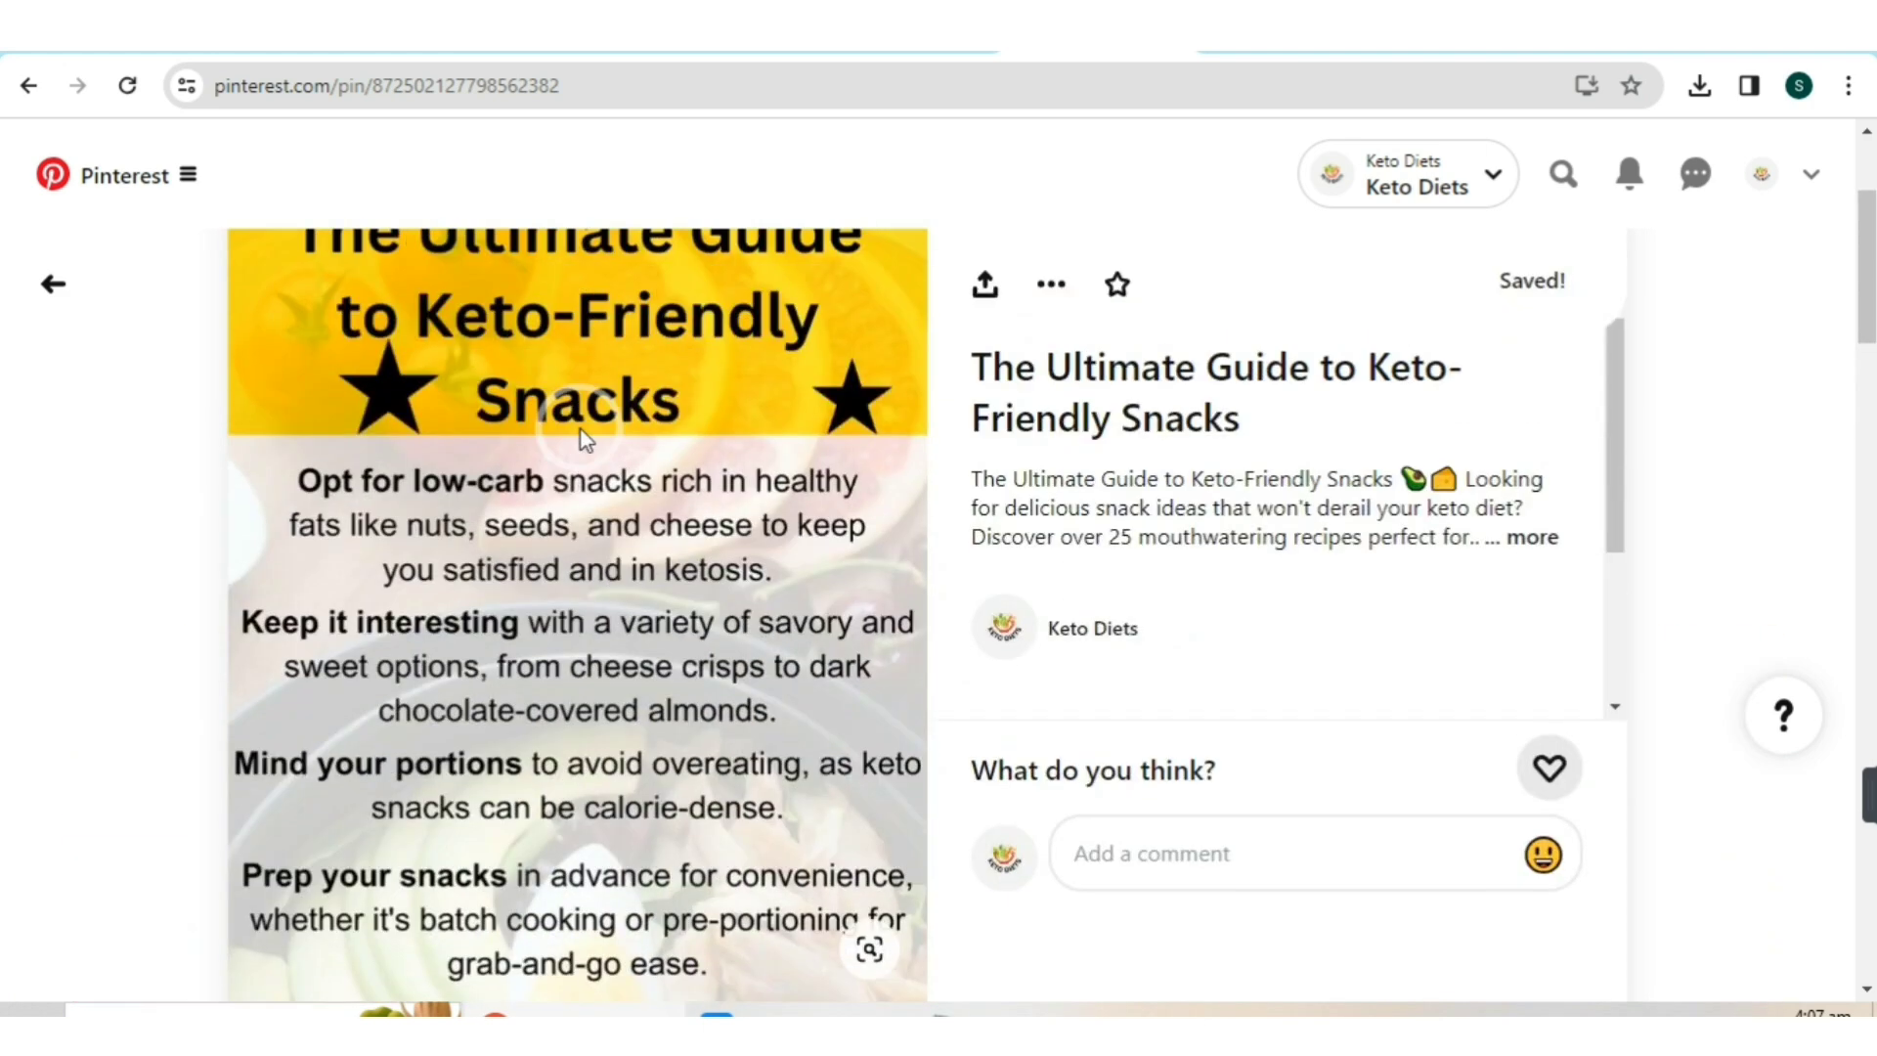
scroll(1161, 524, "down", 3)
scroll(1258, 494, "up", 3)
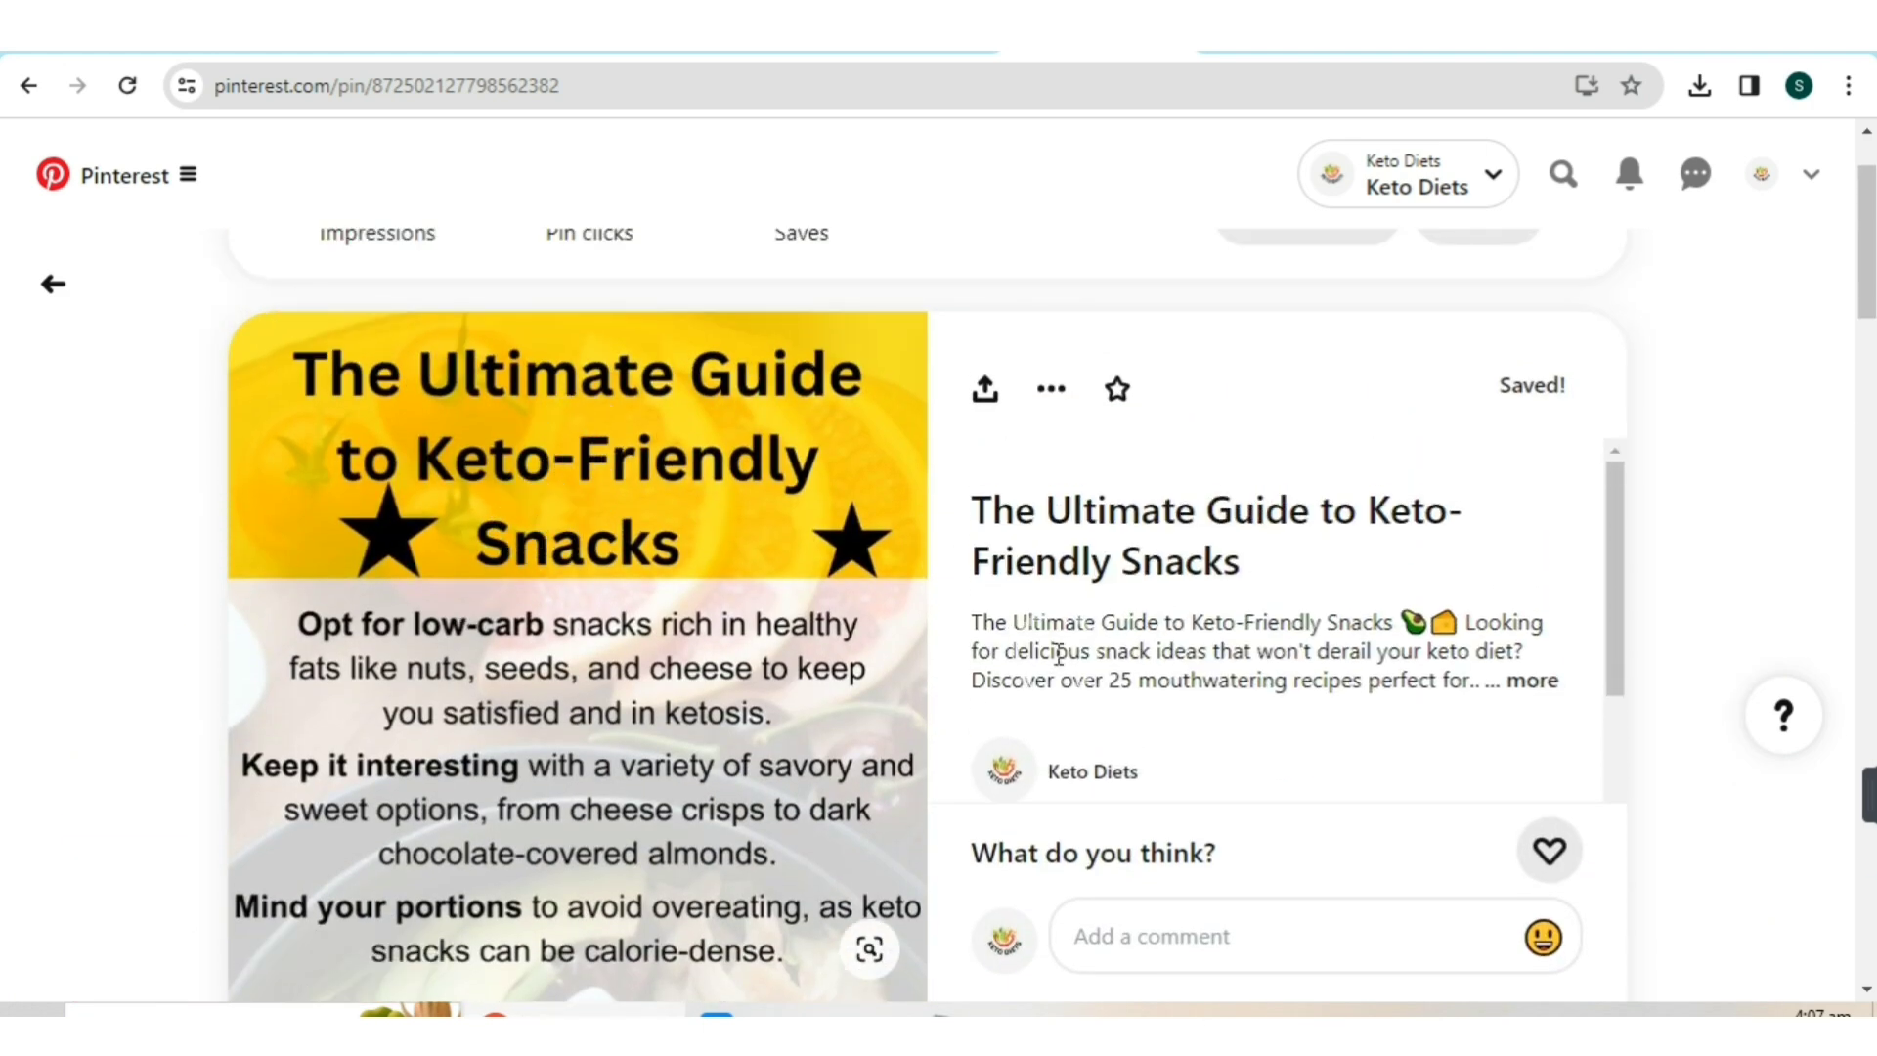
scroll(1431, 669, "down", 1)
scroll(1369, 645, "down", 10)
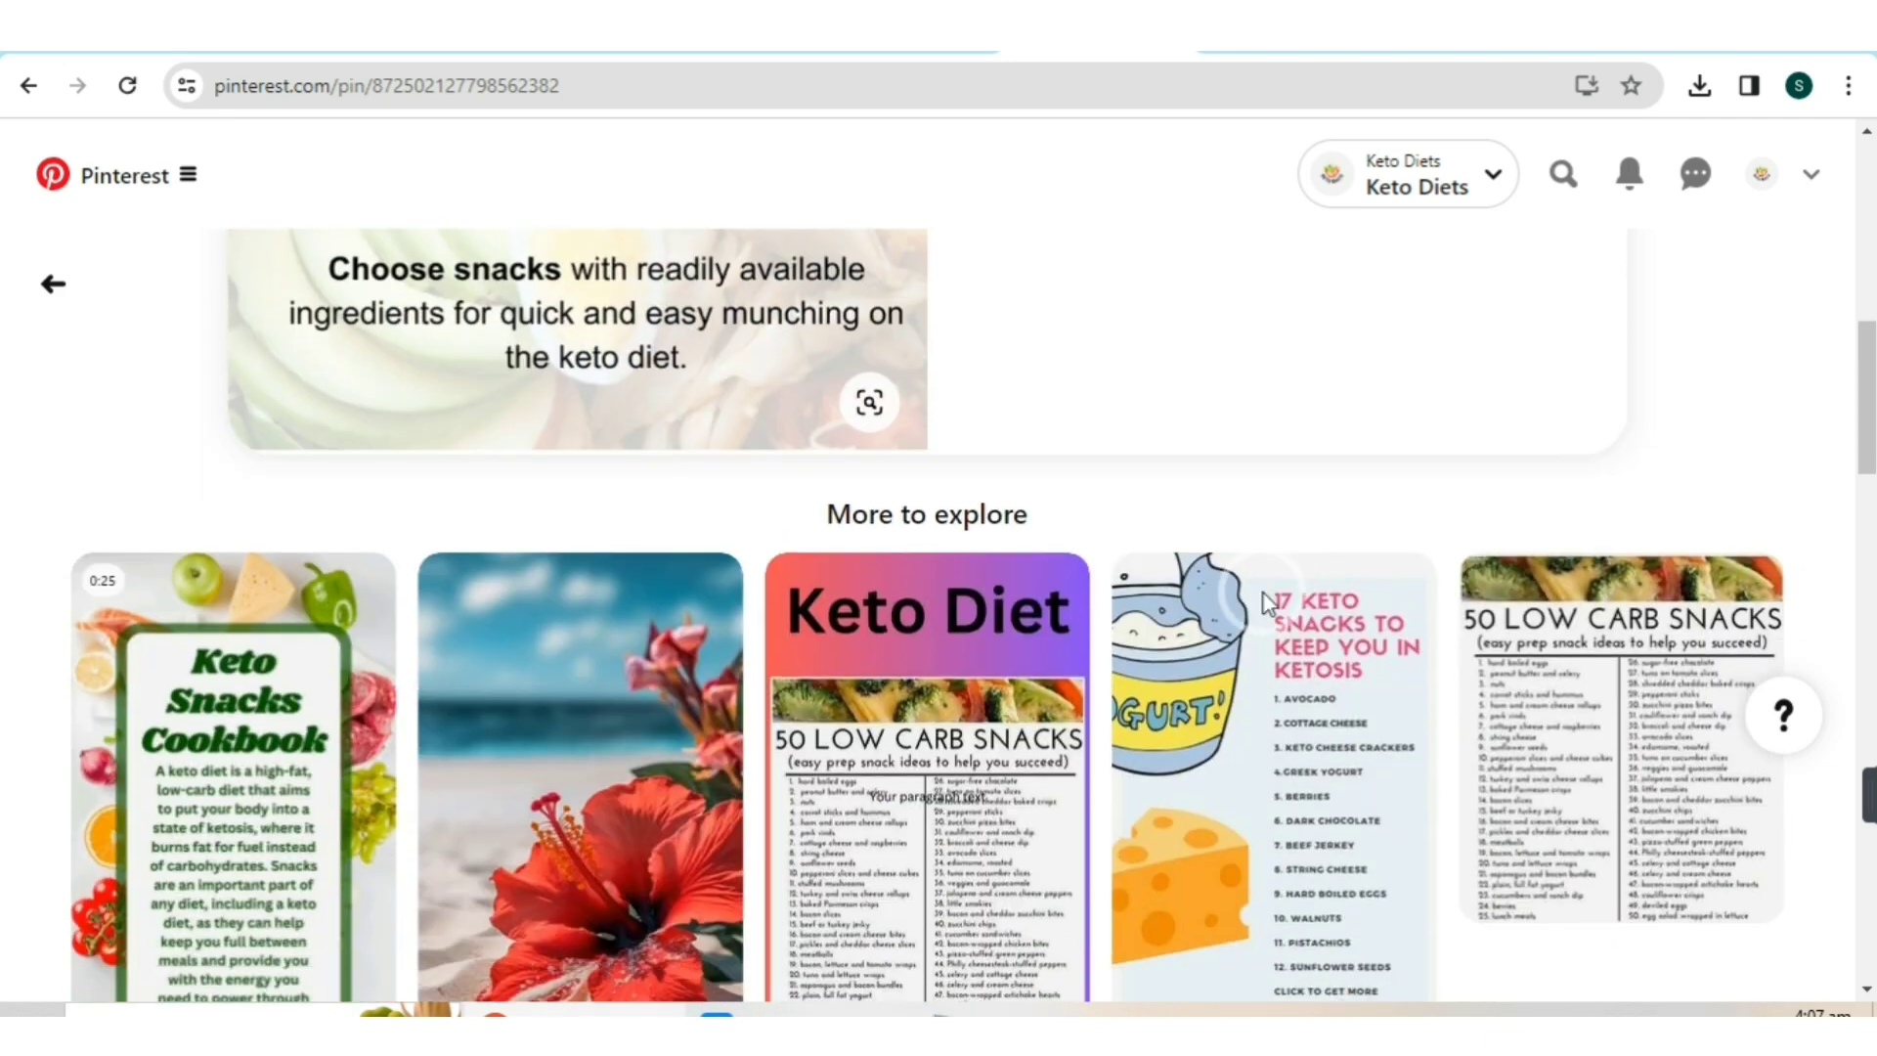
scroll(1251, 575, "down", 5)
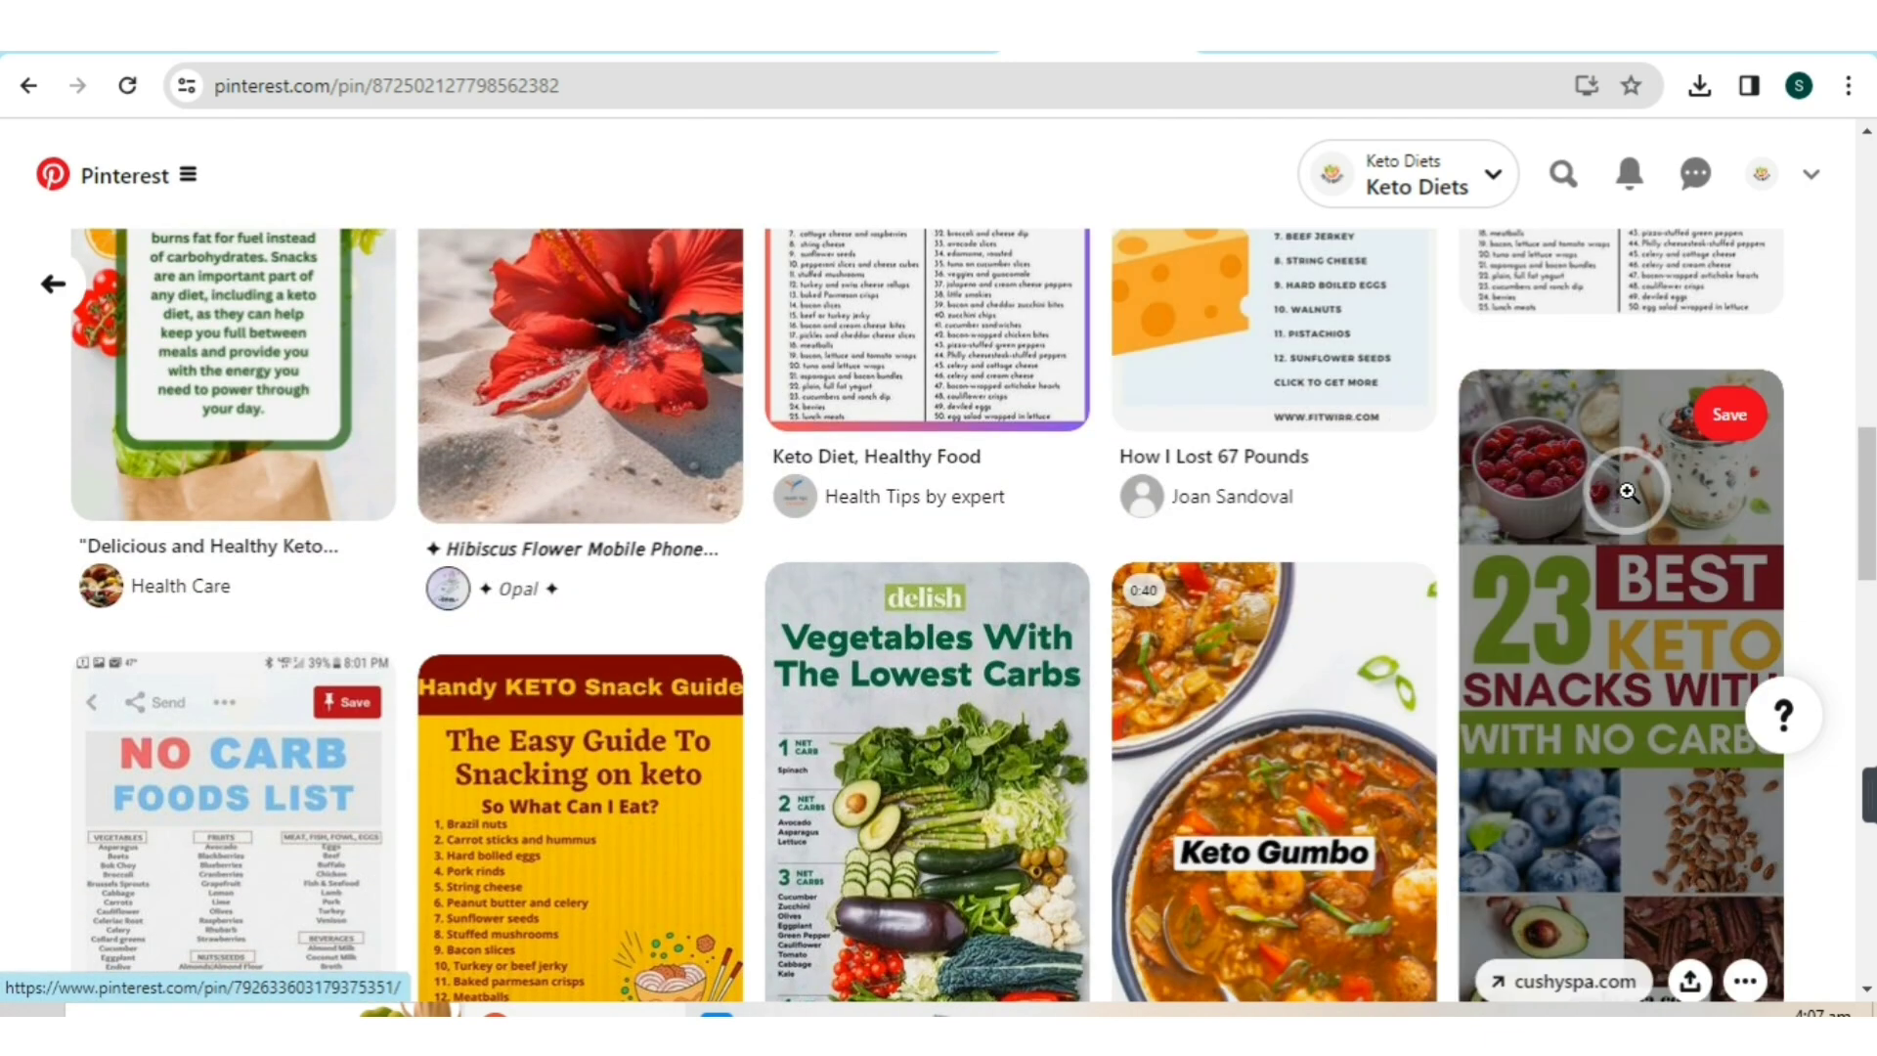
- Save the related "Keto Diet" pin listing 50 low carb snacks to a new board with the suggested name "Keto diet"
scroll(1271, 440, "up", 4)
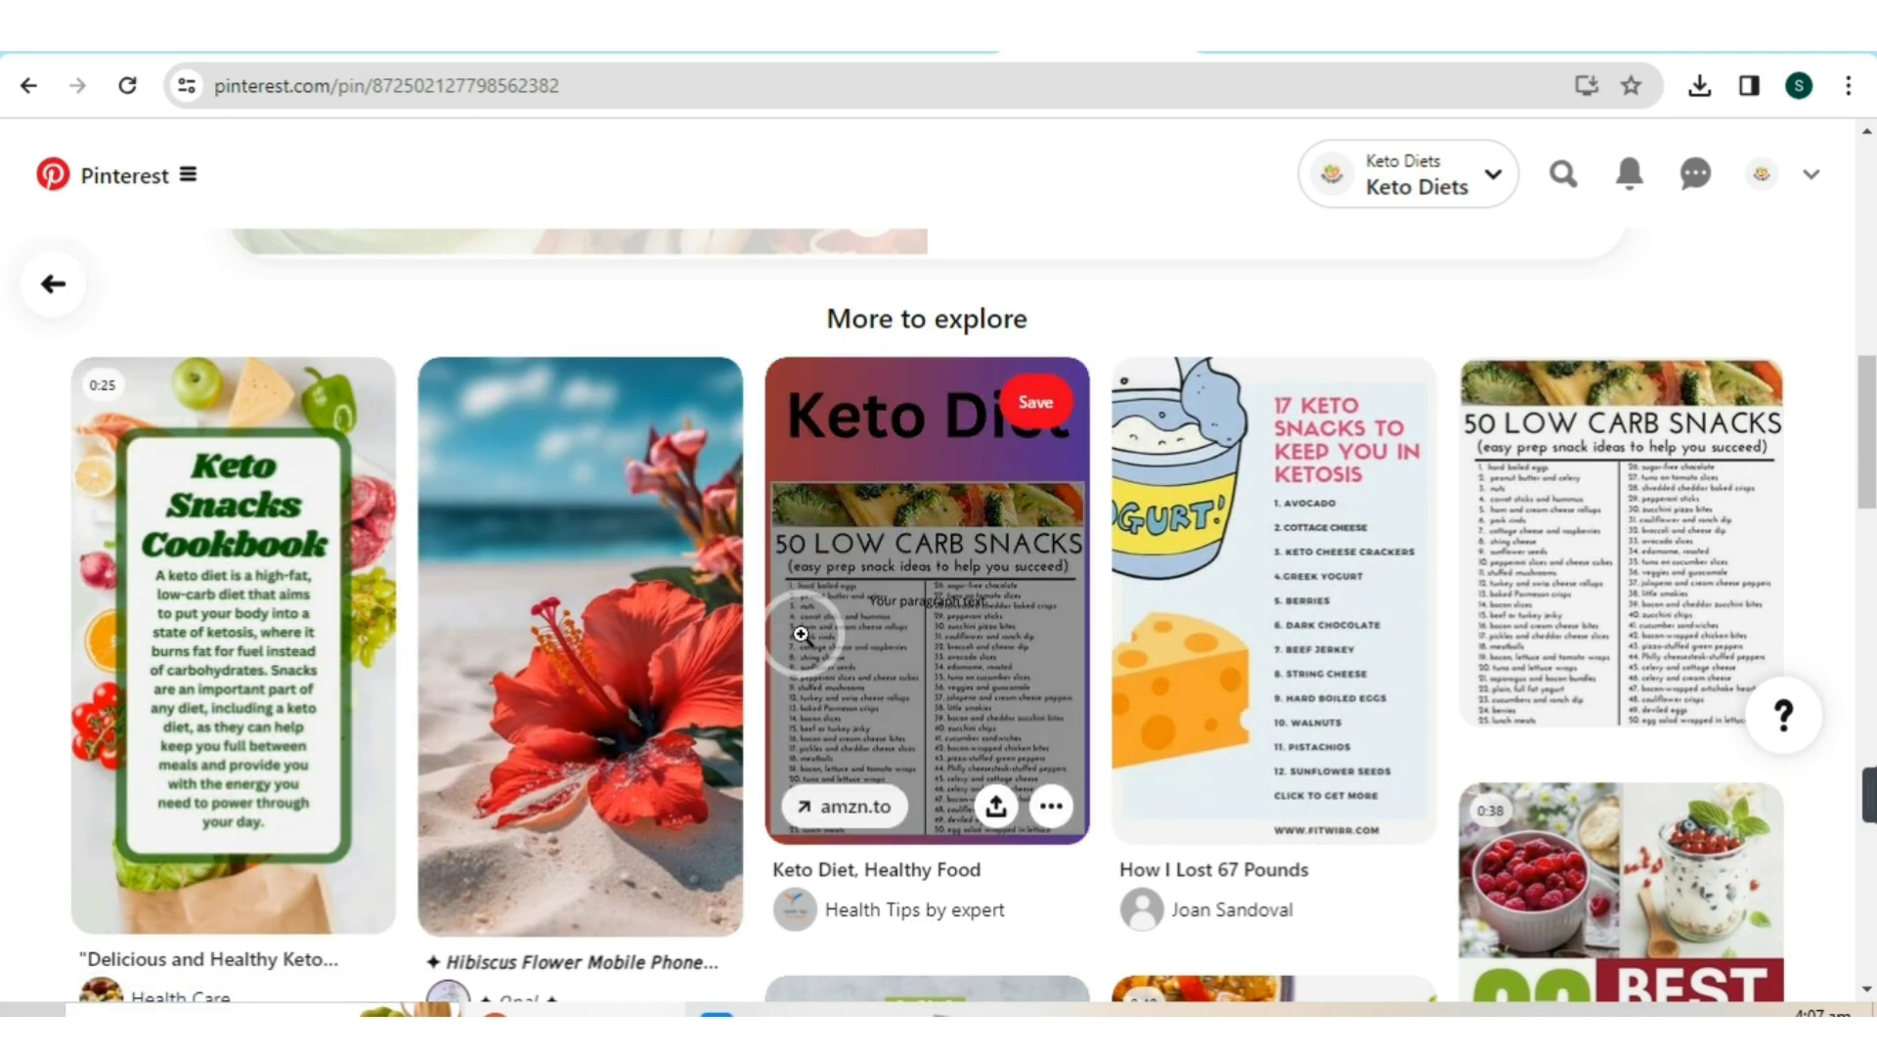
left_click(1040, 402)
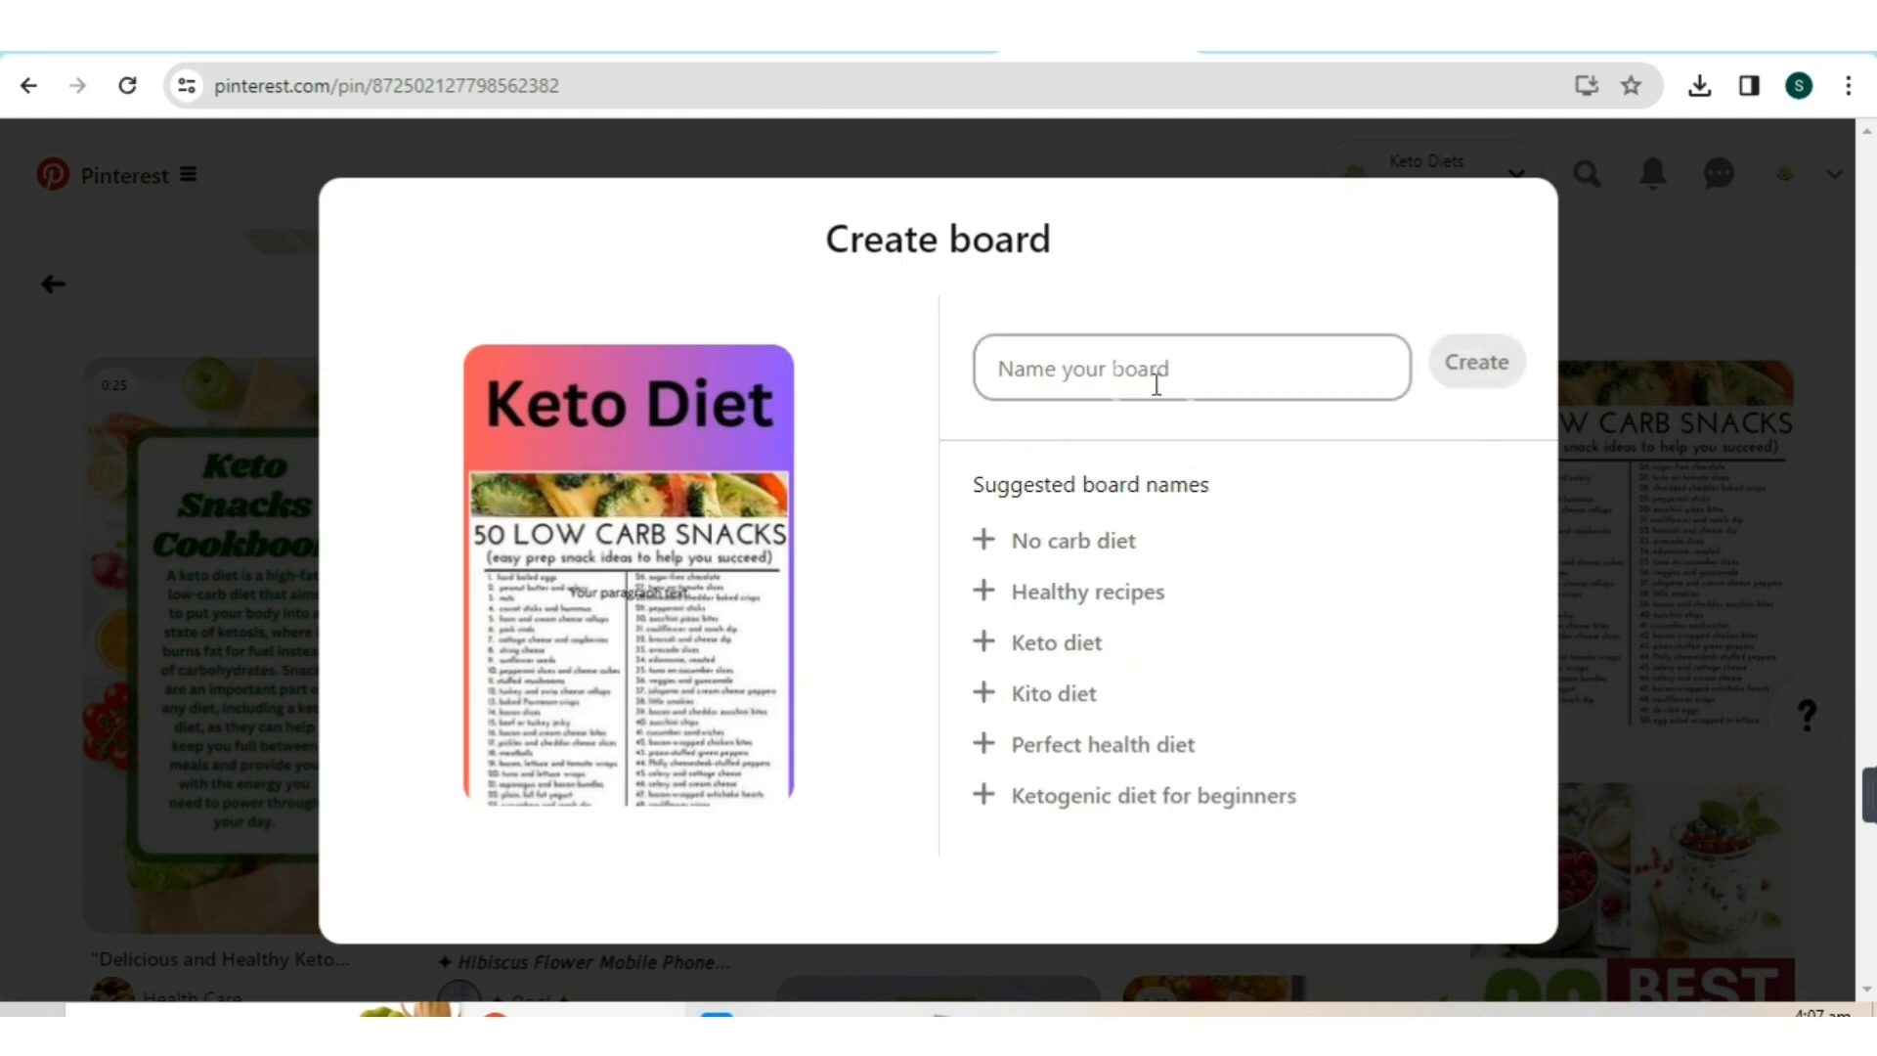
left_click(1090, 647)
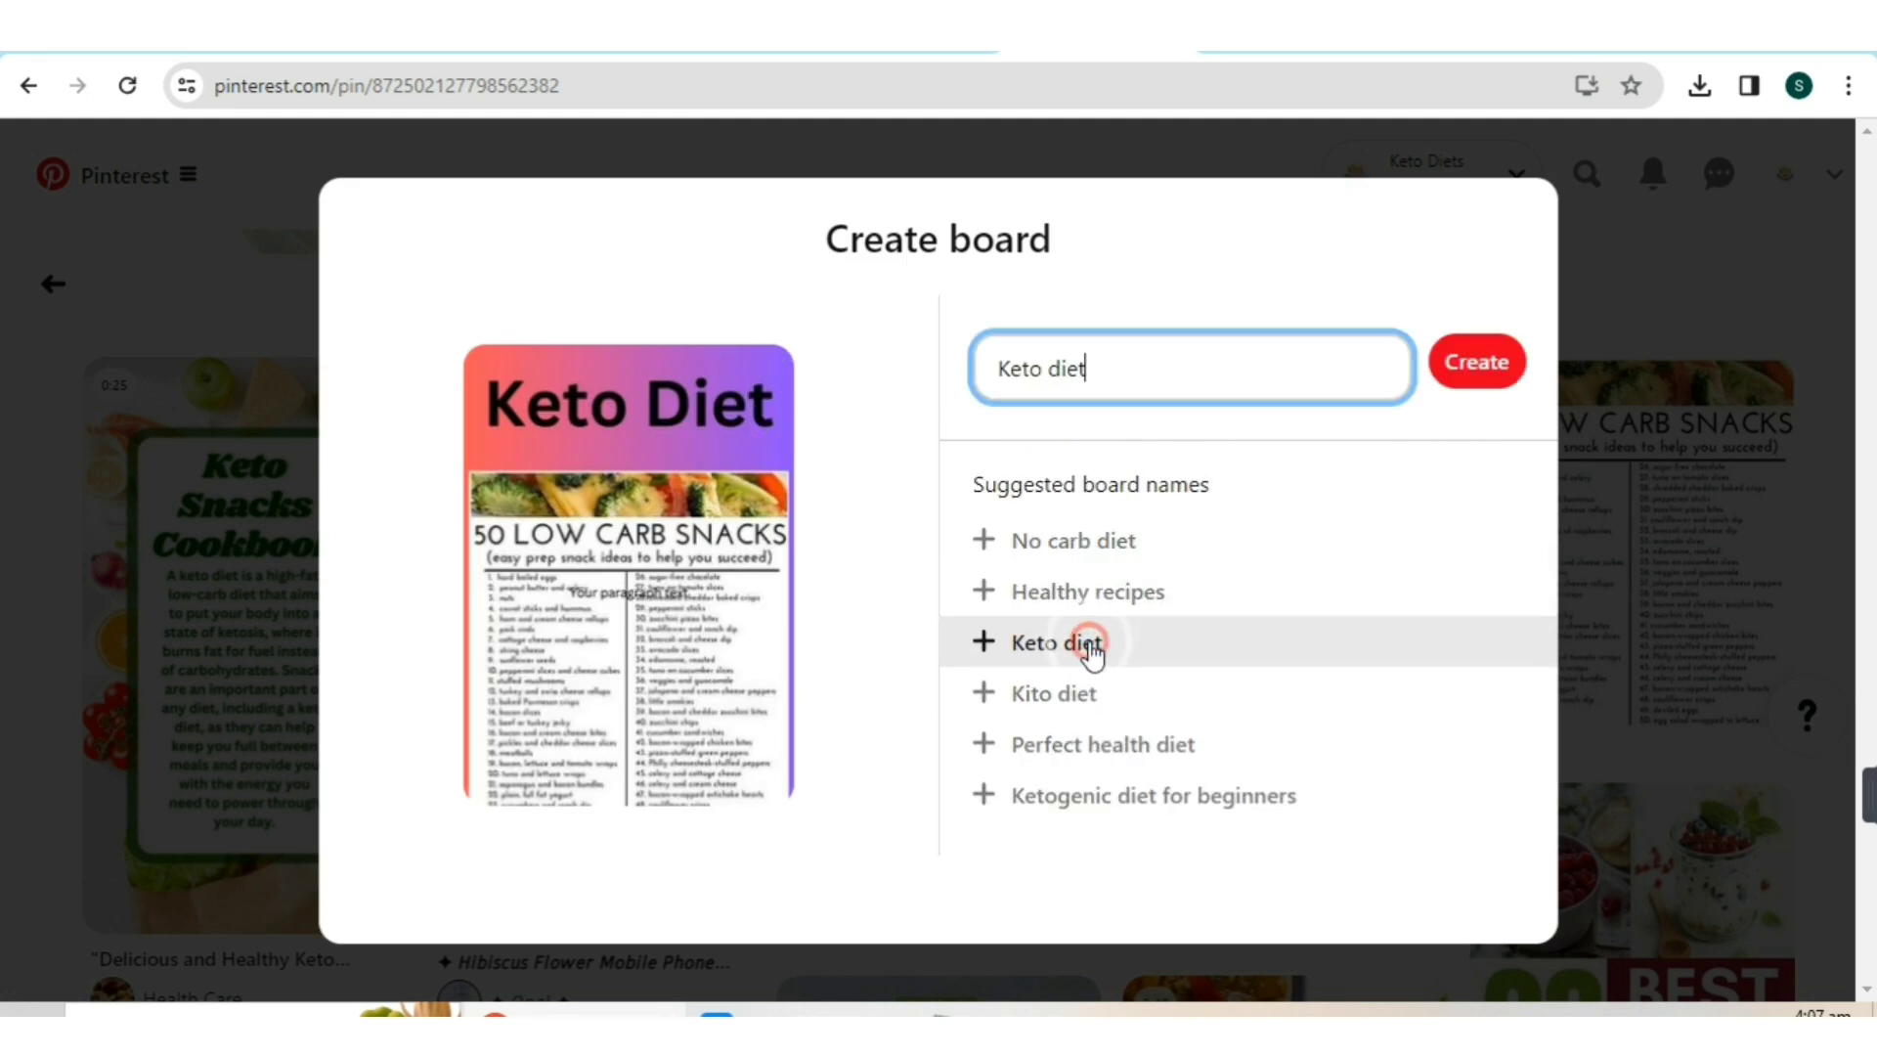
left_click(1441, 369)
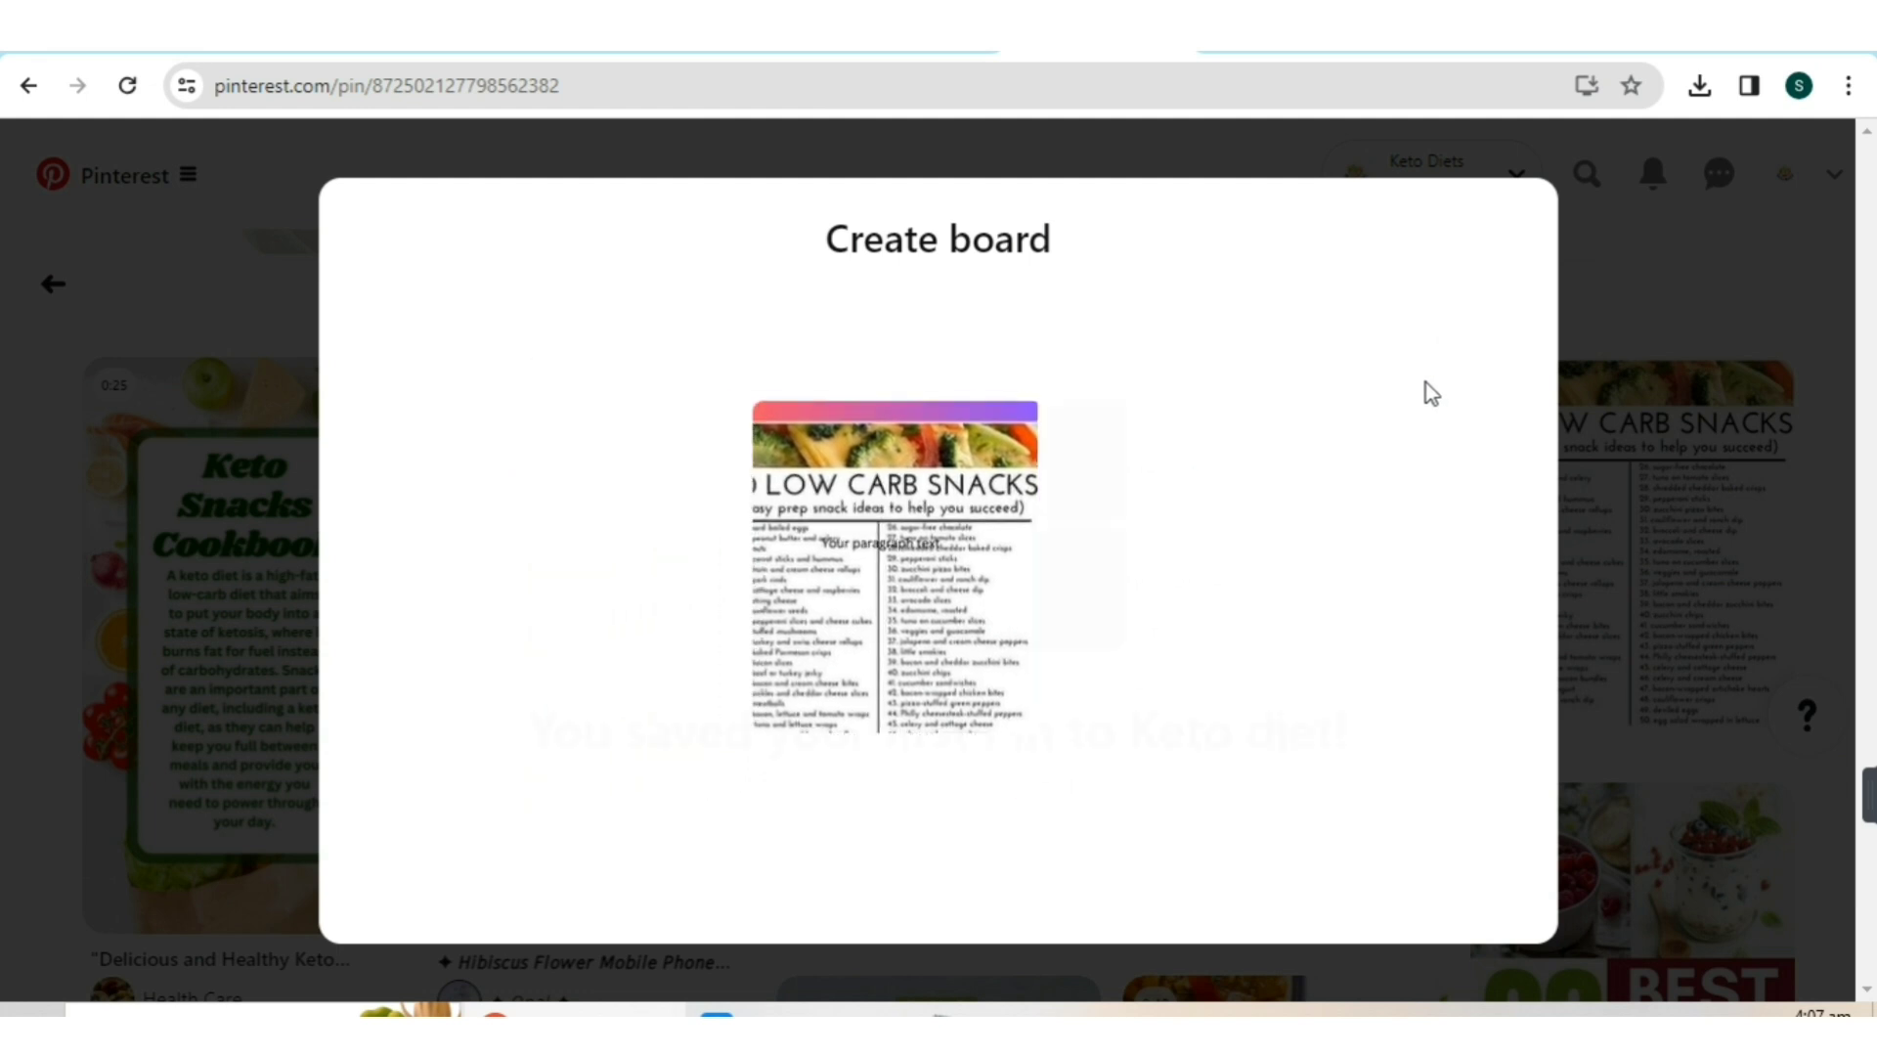
left_click(1668, 277)
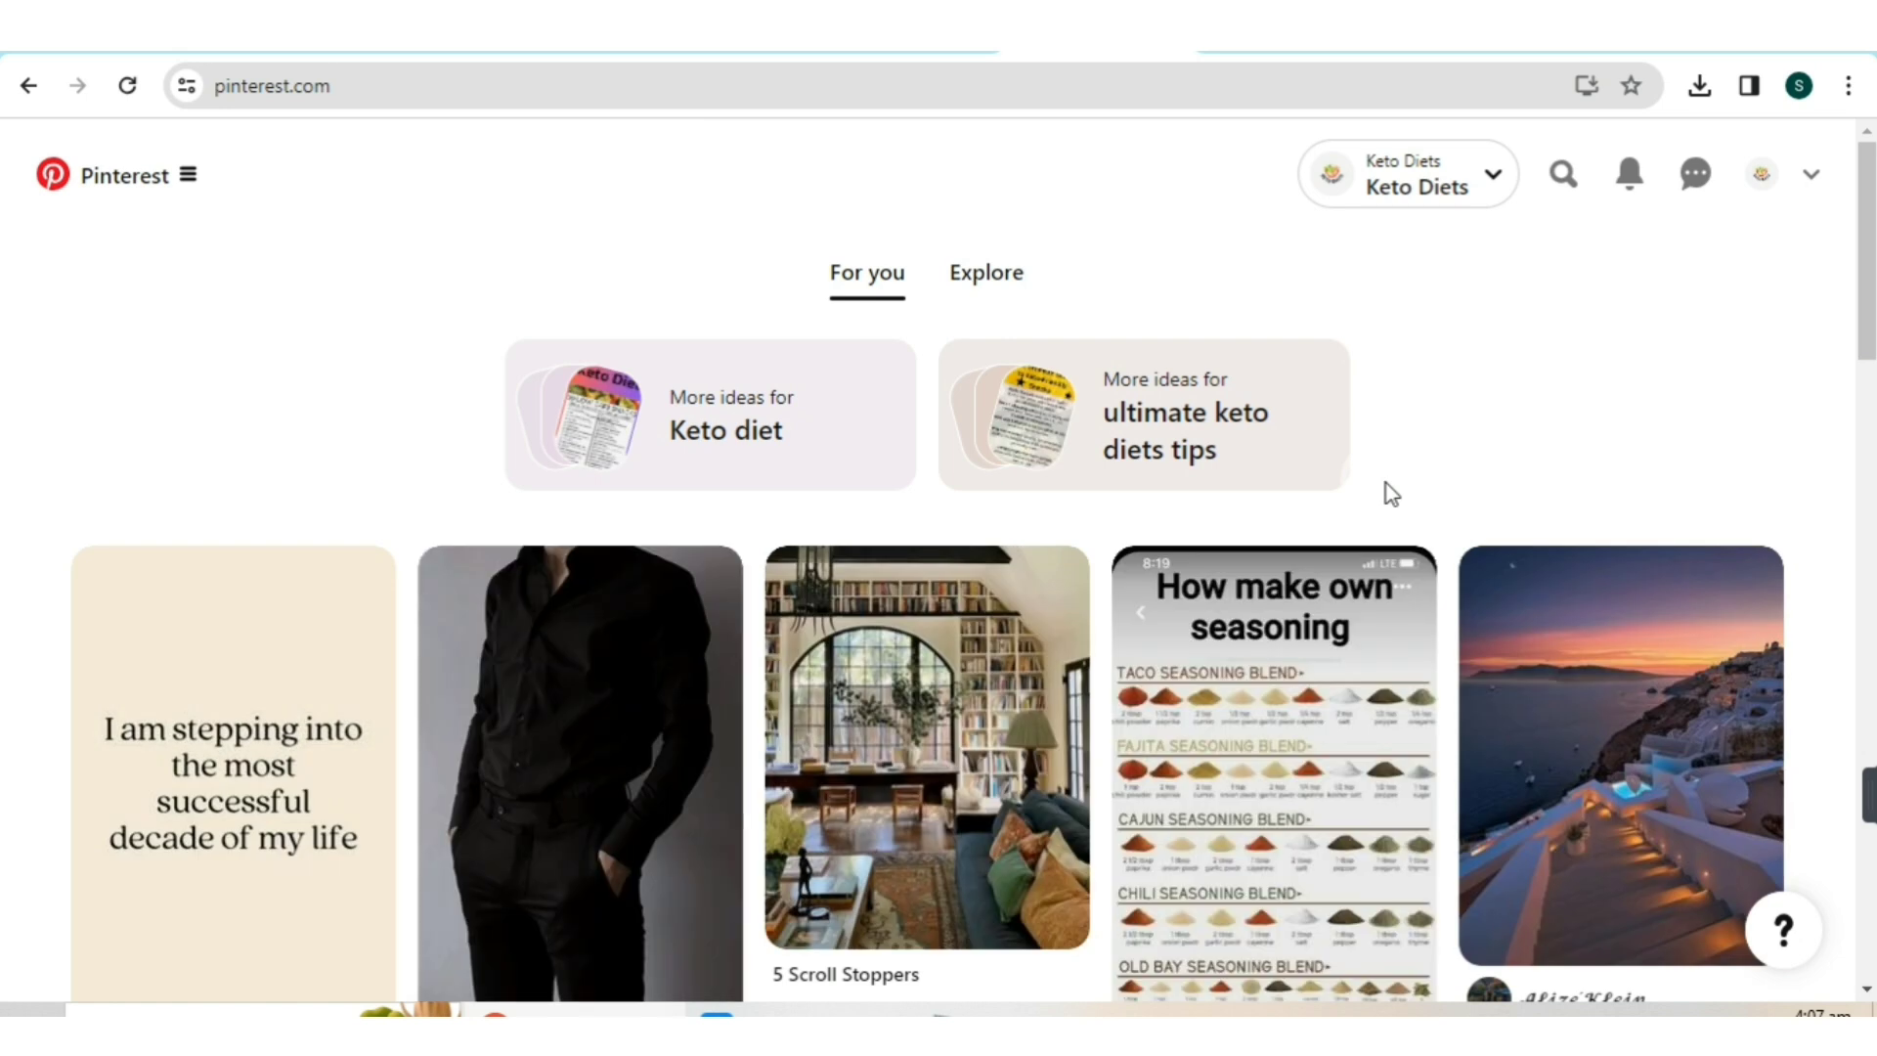
- Open the Keto Diets profile and check its saved boards and its created pins
left_click(1757, 176)
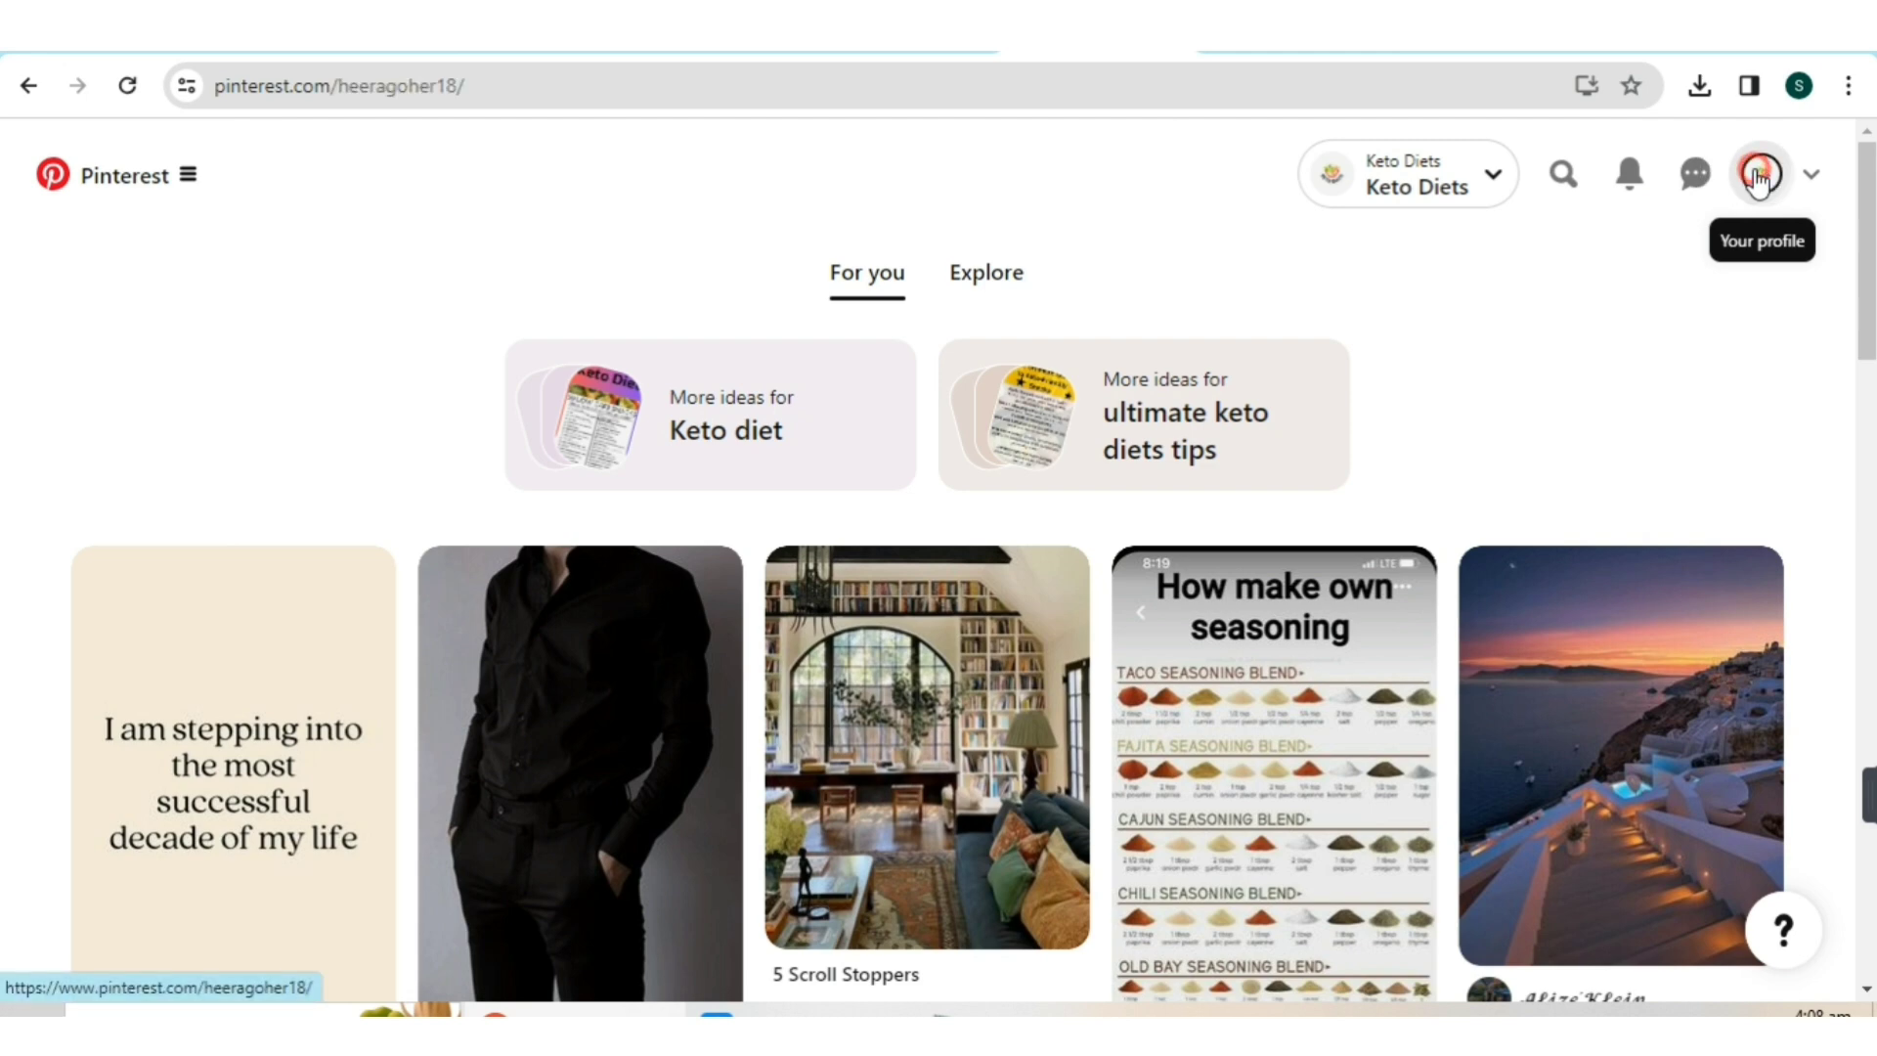
scroll(1600, 450, "down", 5)
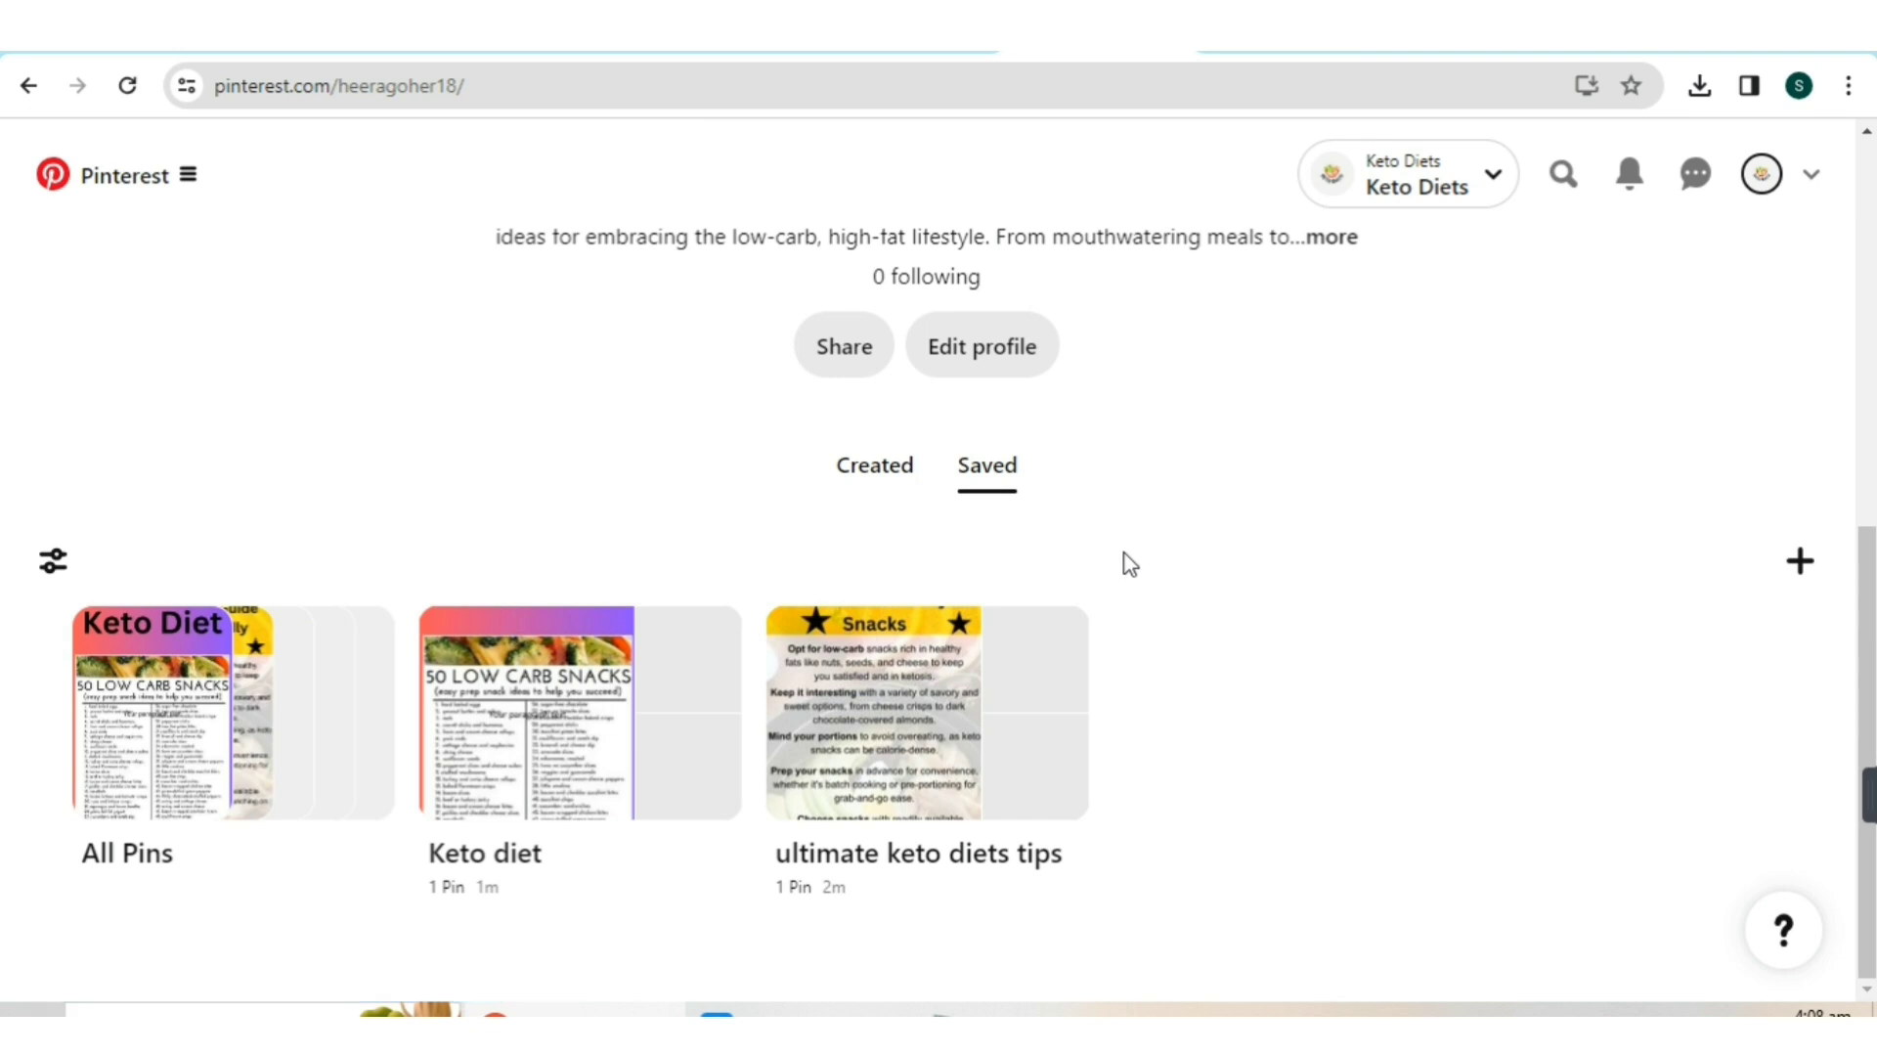
left_click(861, 465)
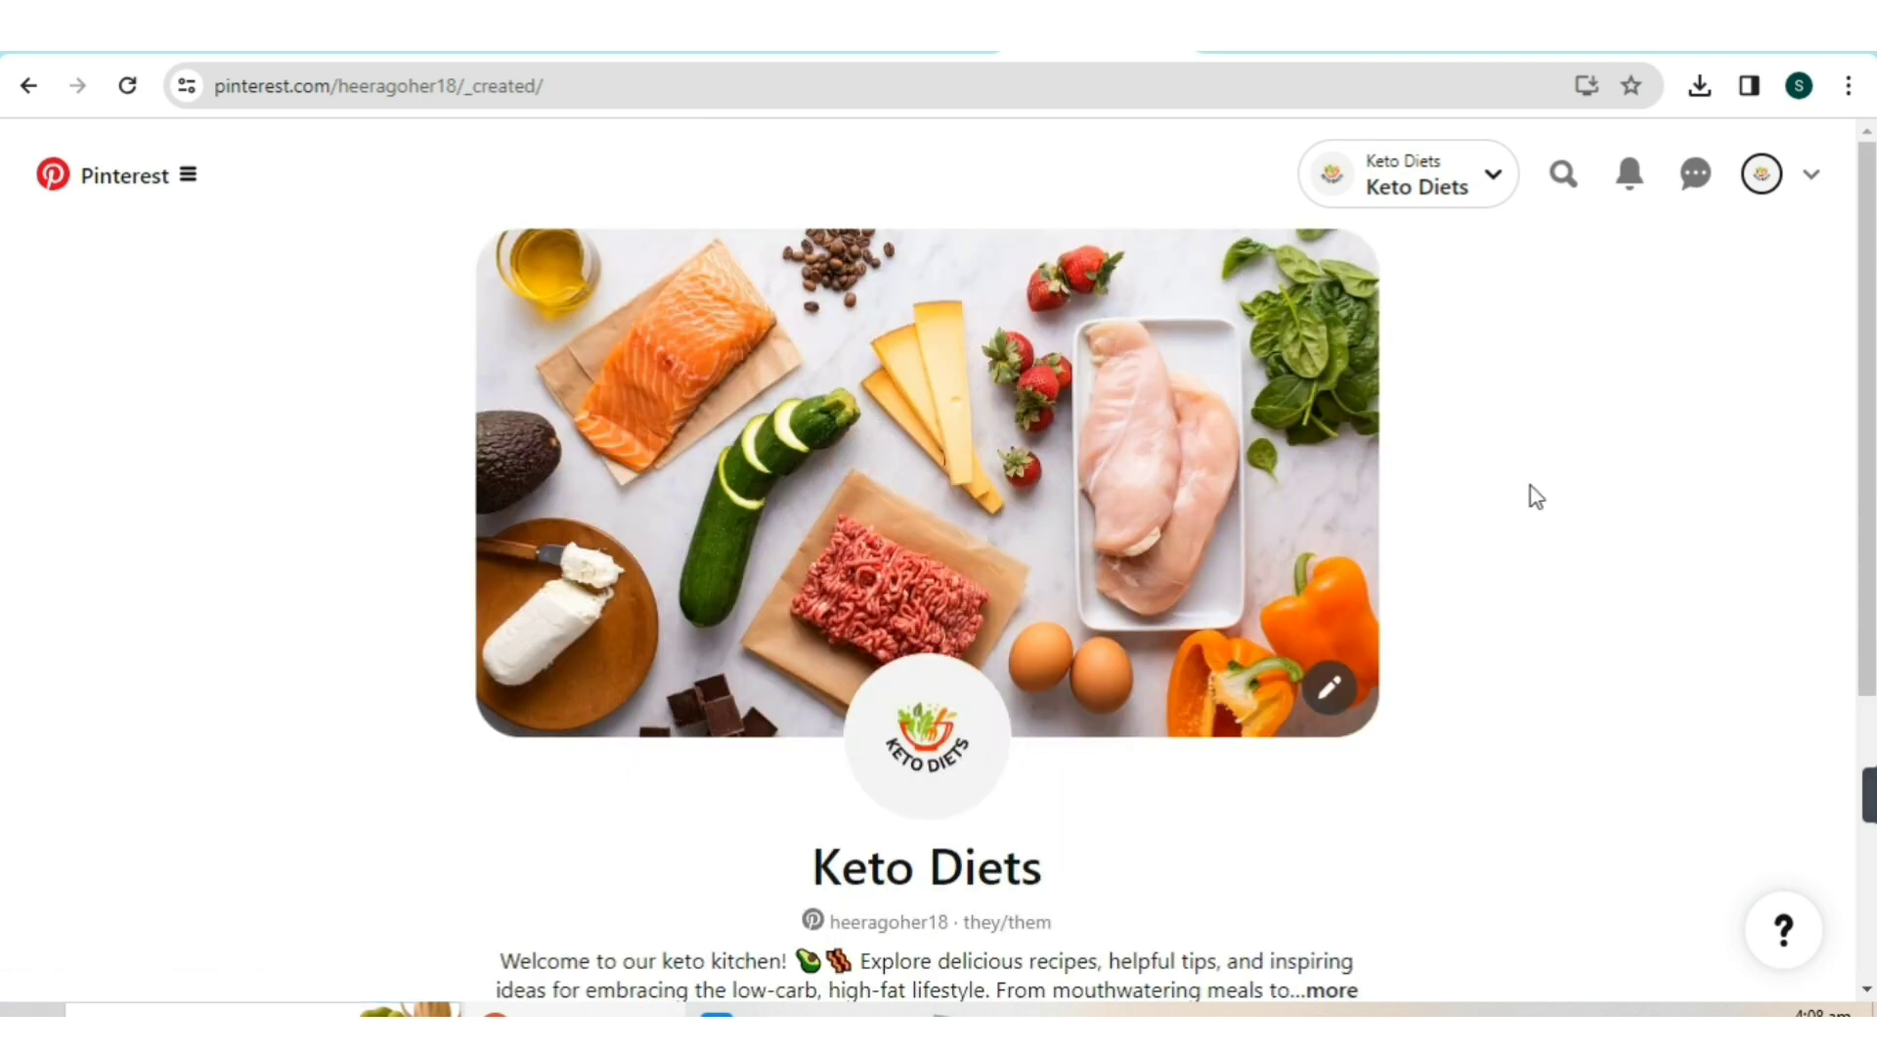
scroll(1534, 485, "down", 5)
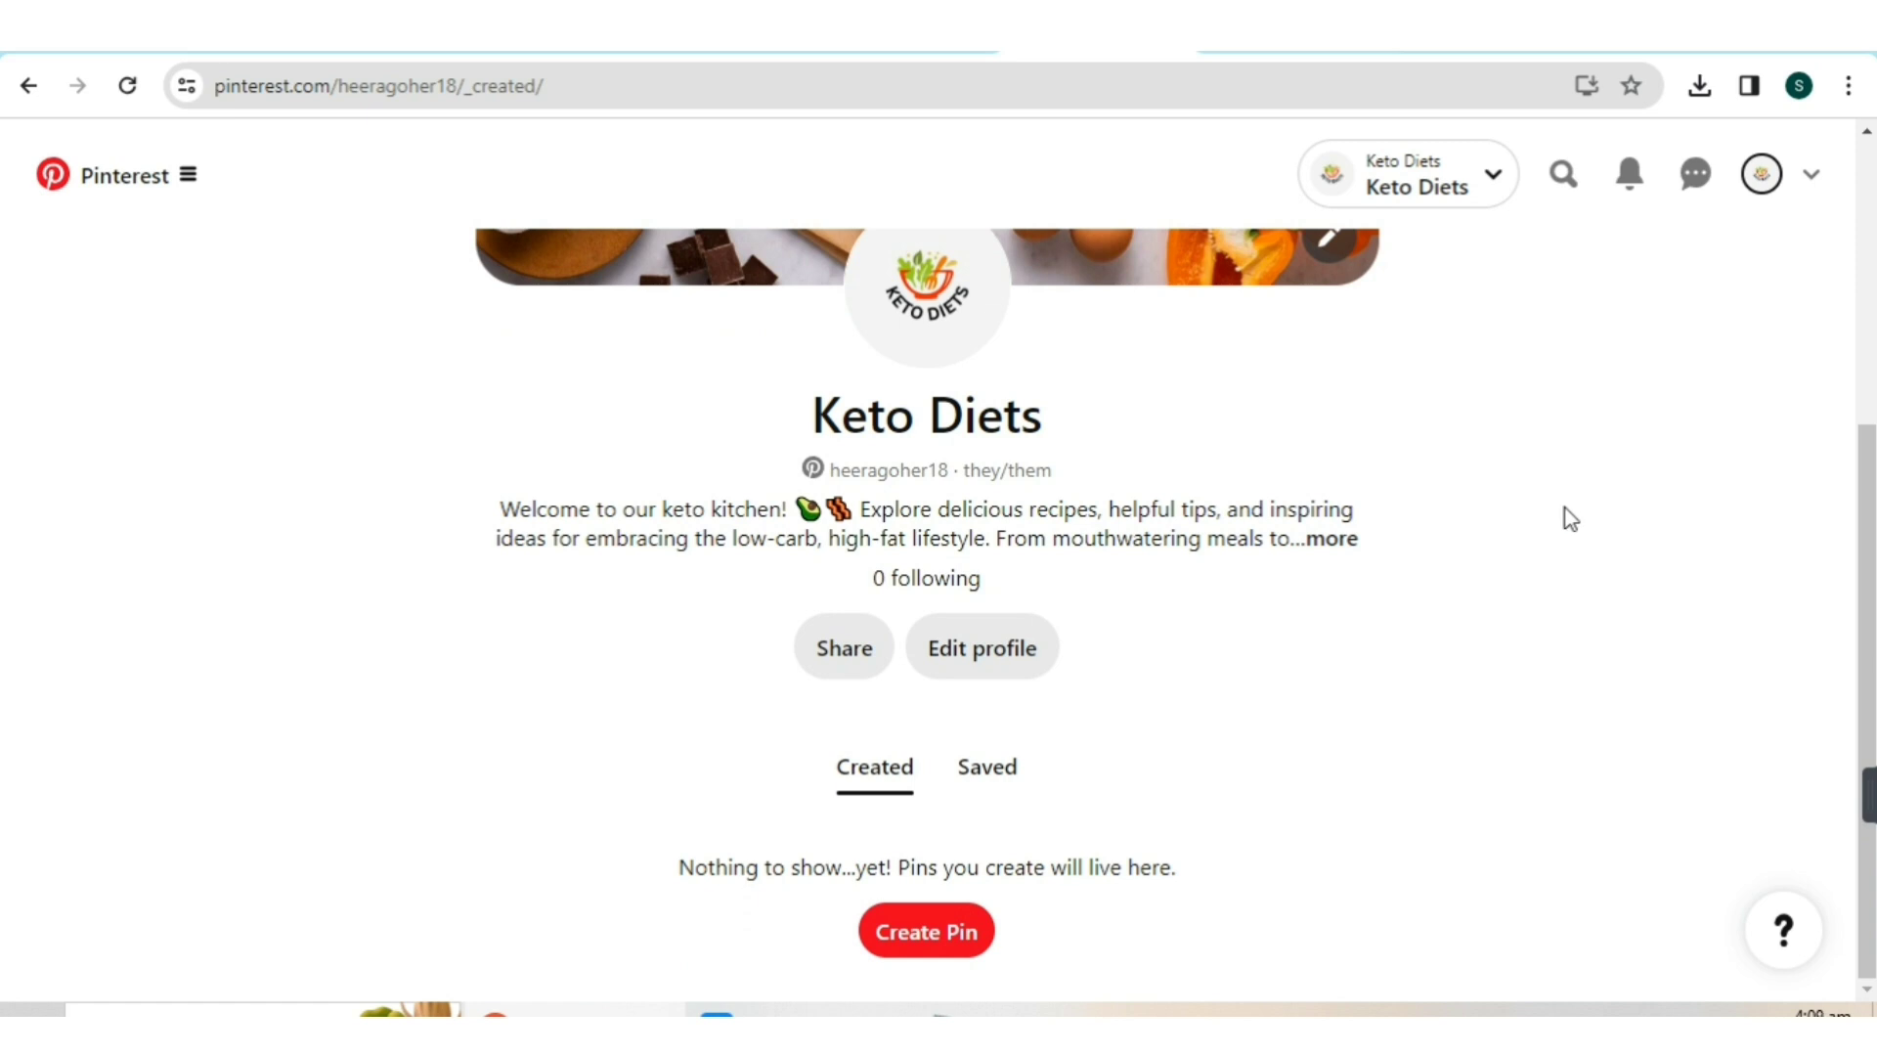
- Start creating another pin from the profile's list of created pins
left_click(946, 948)
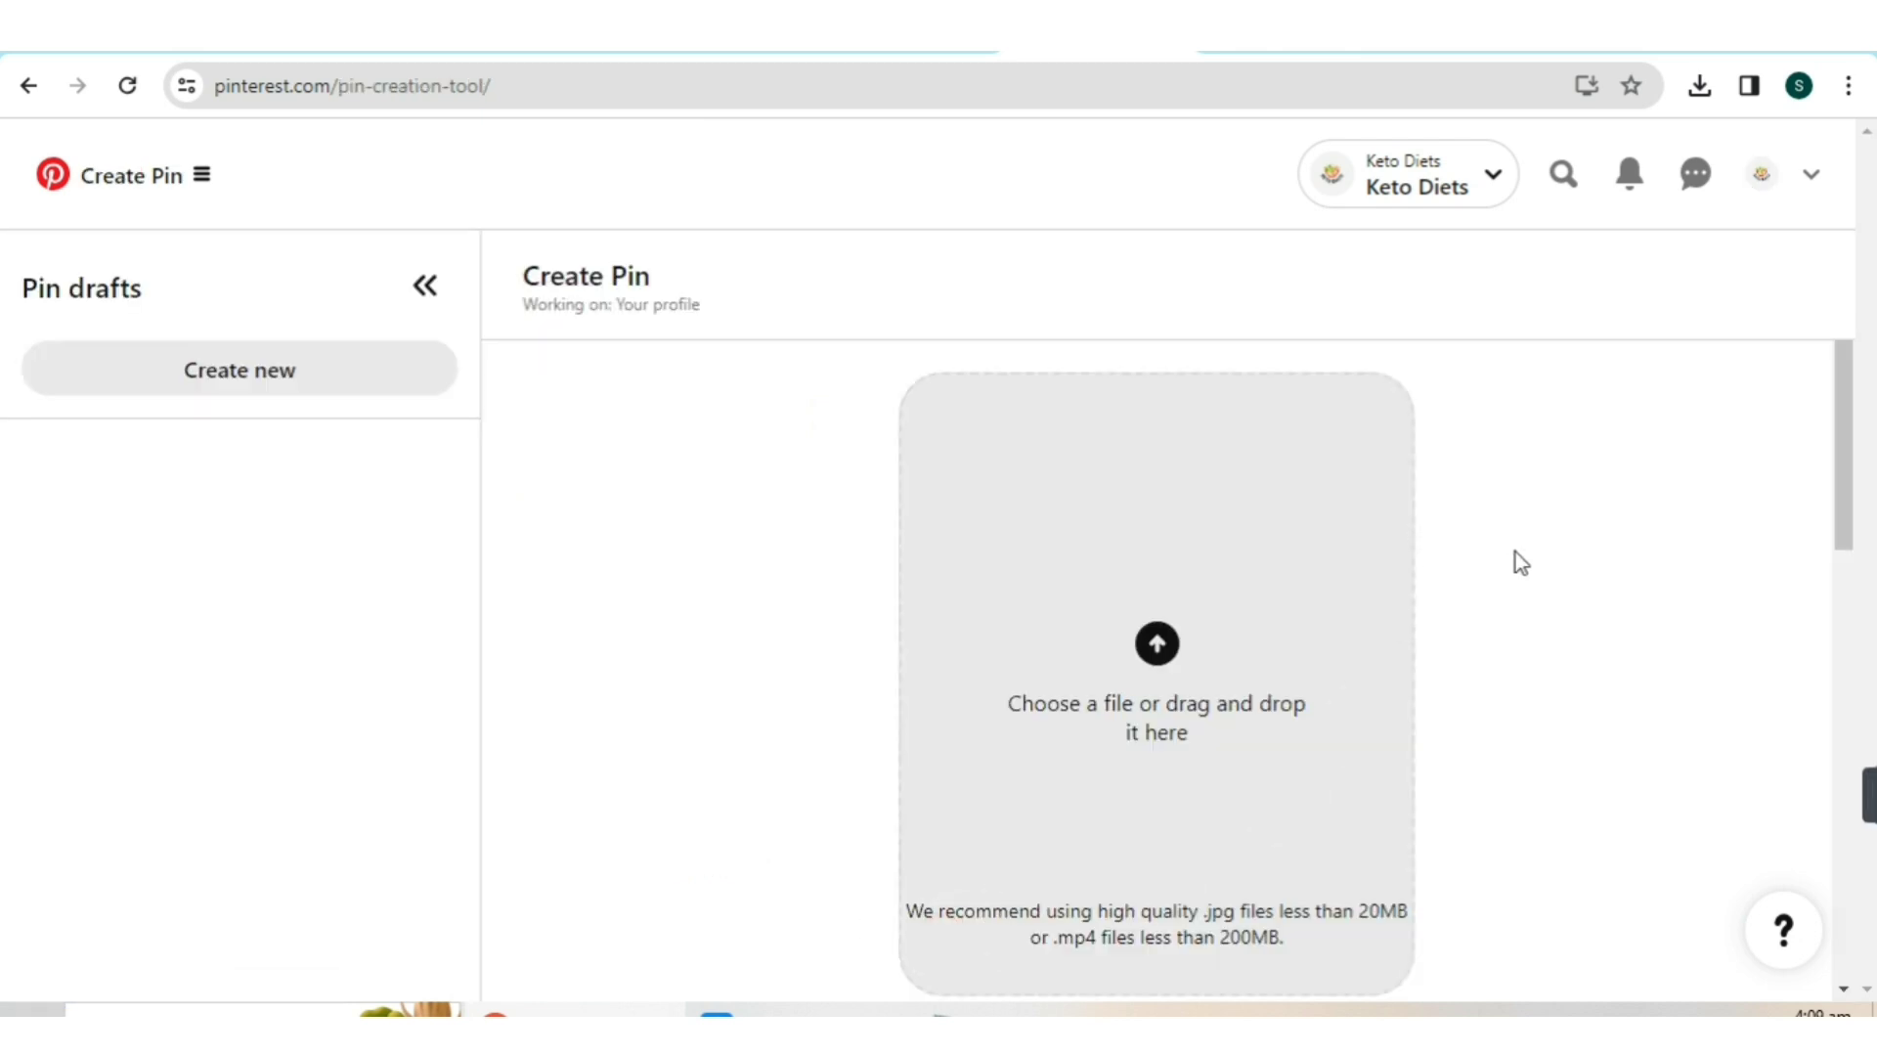
scroll(1525, 553, "down", 3)
scroll(1542, 544, "up", 3)
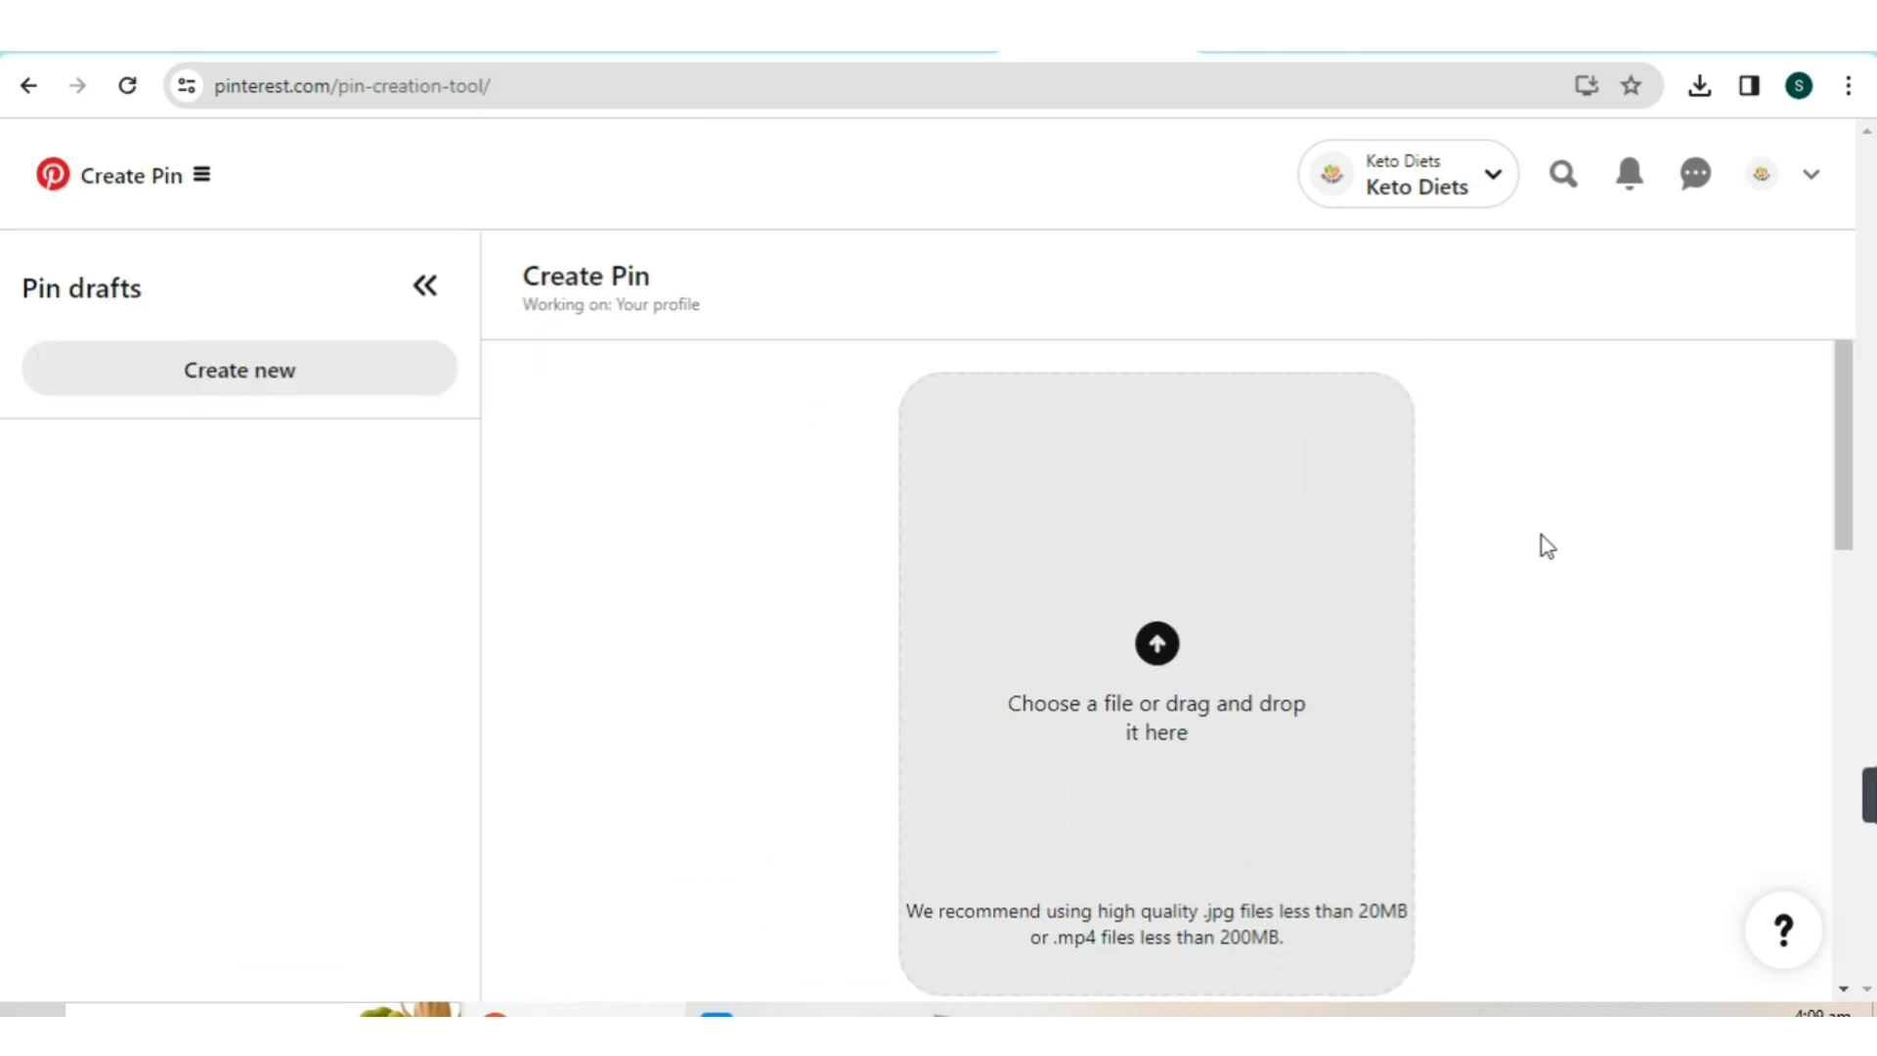
- Collapse the pin drafts list and upload the image "The Ultimate Guide to Keto-Friendly Snacks" from Downloads to the new pin
left_click(424, 286)
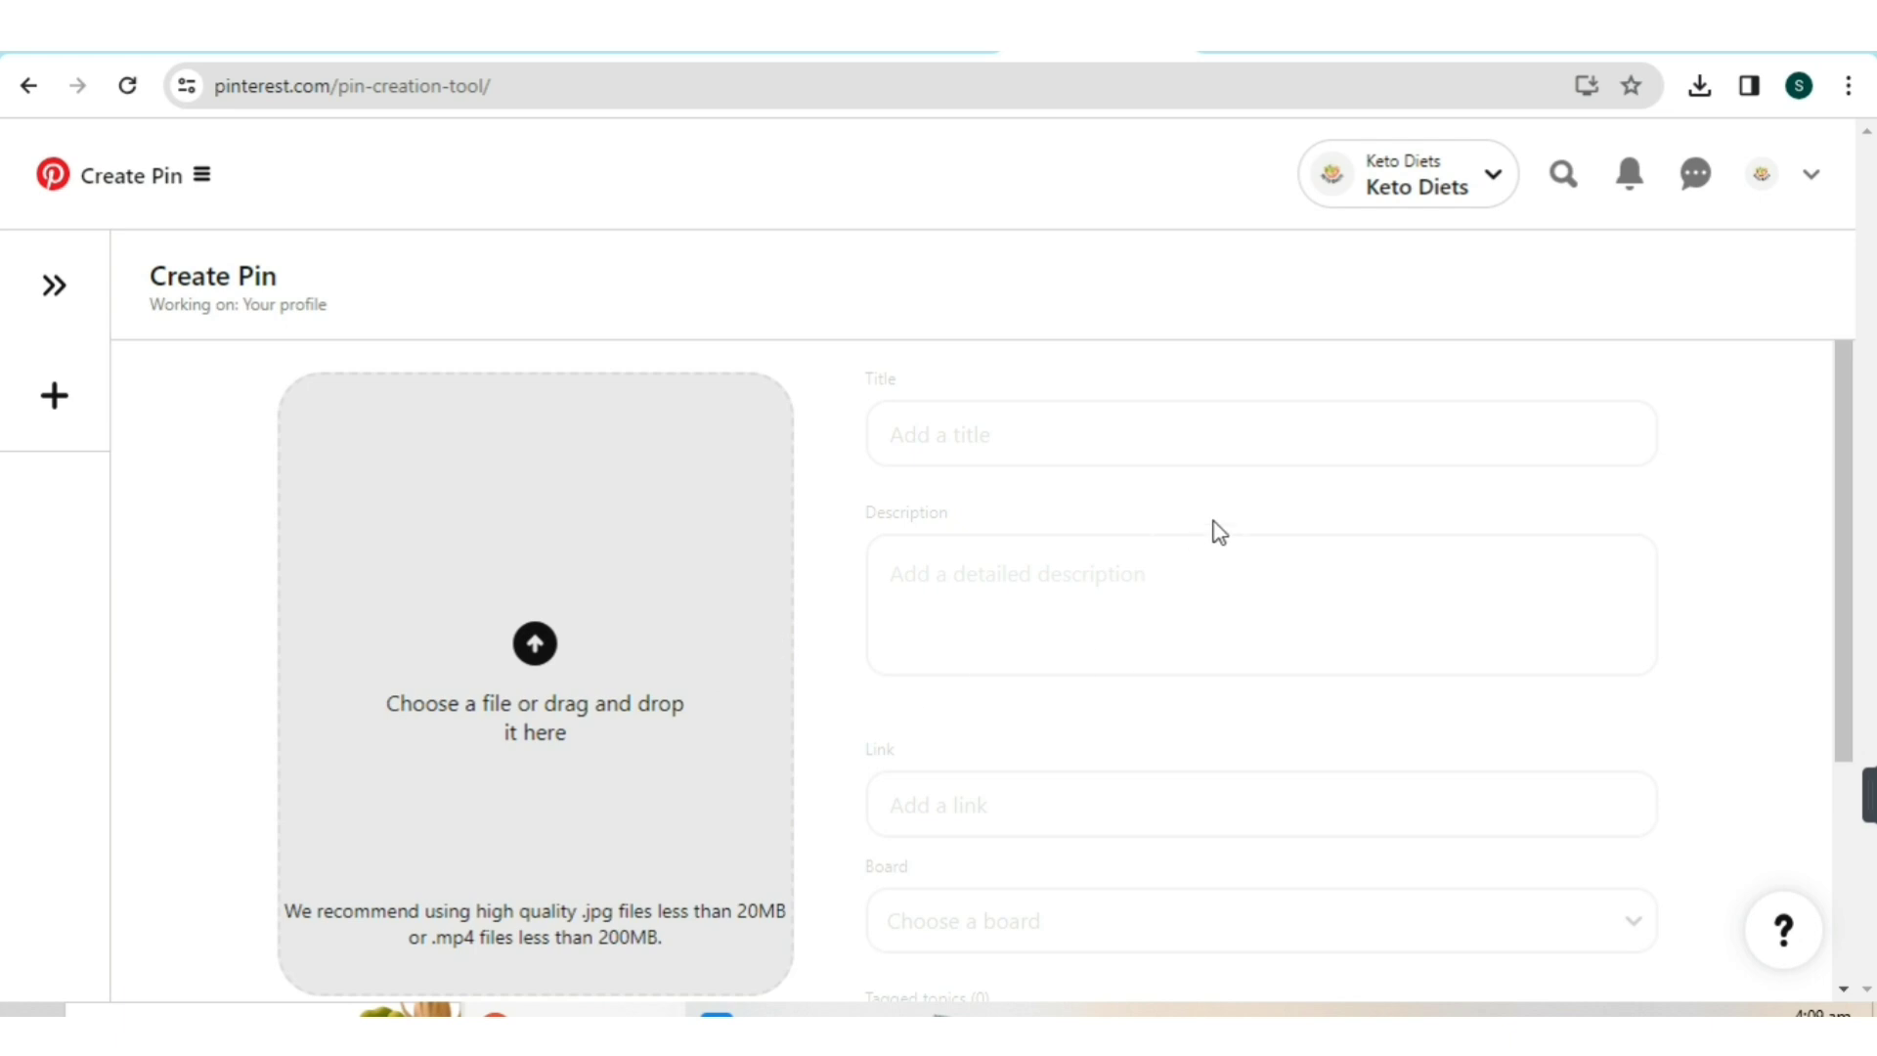
scroll(1214, 522, "down", 2)
scroll(1214, 522, "up", 2)
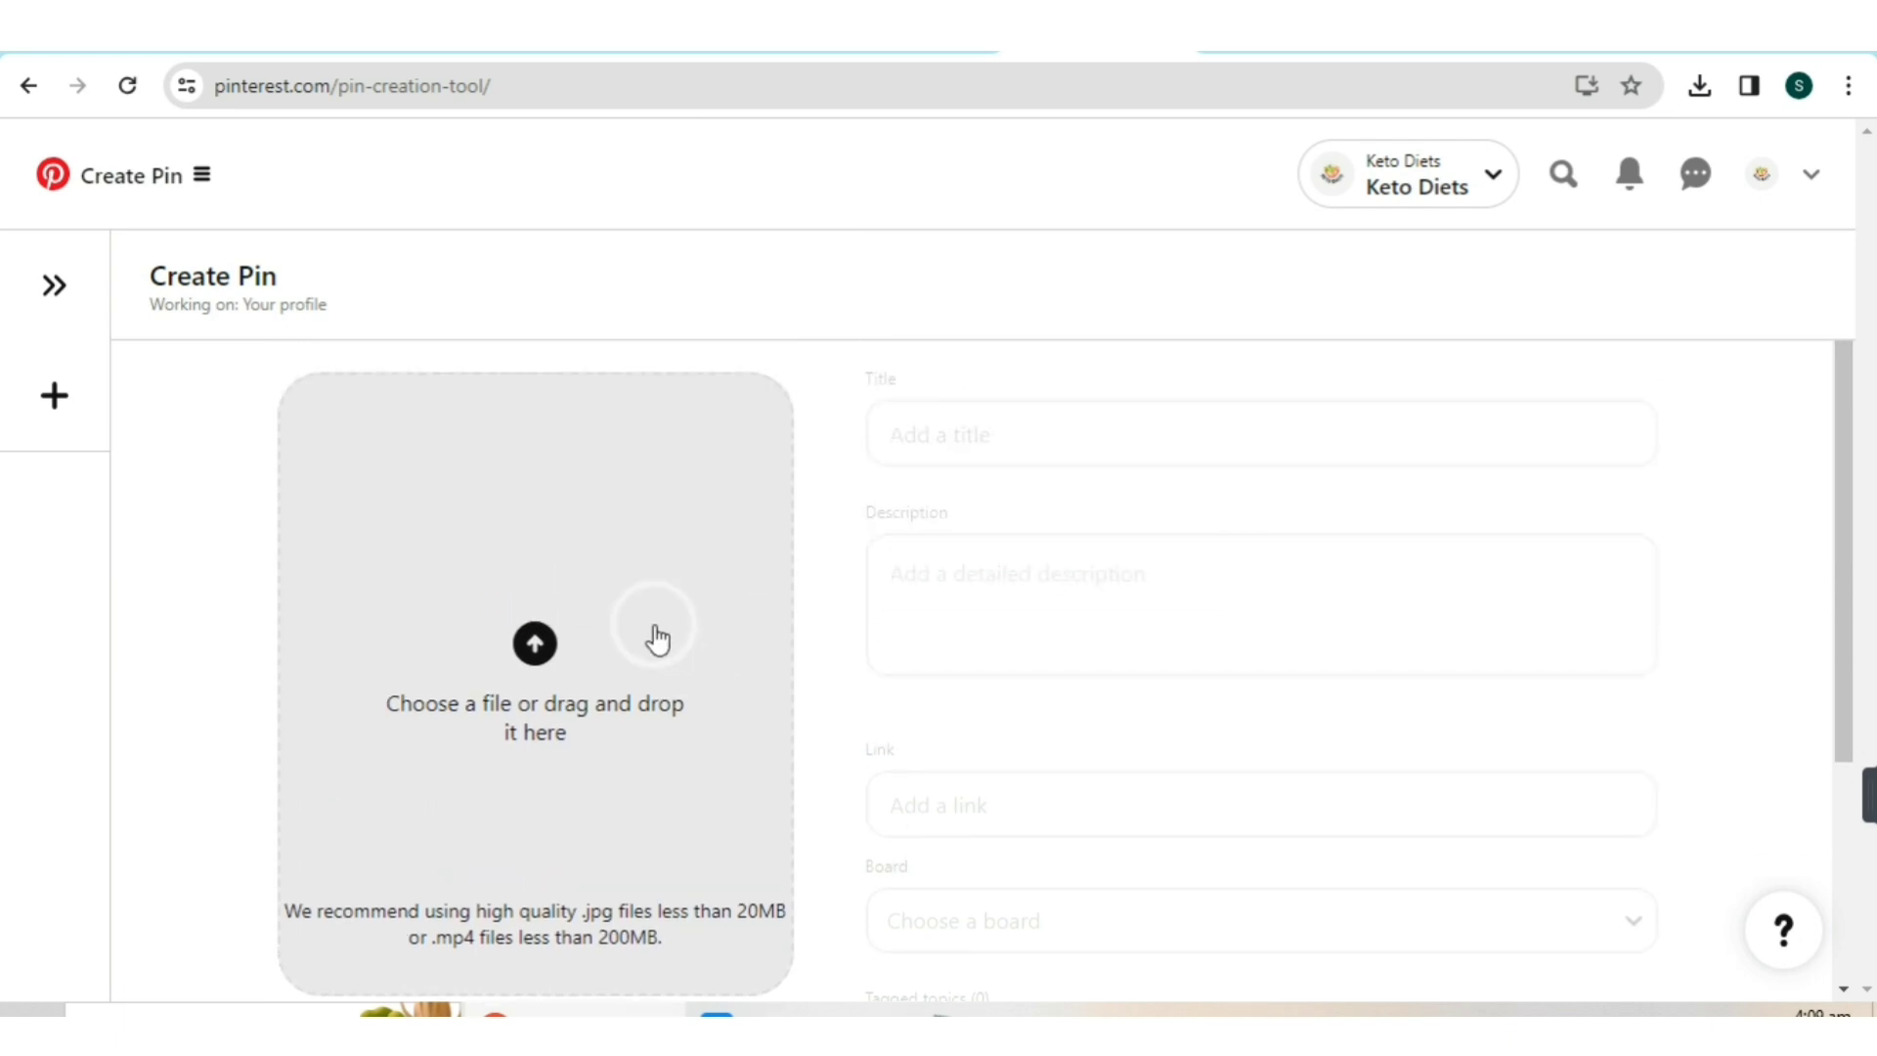
left_click(534, 650)
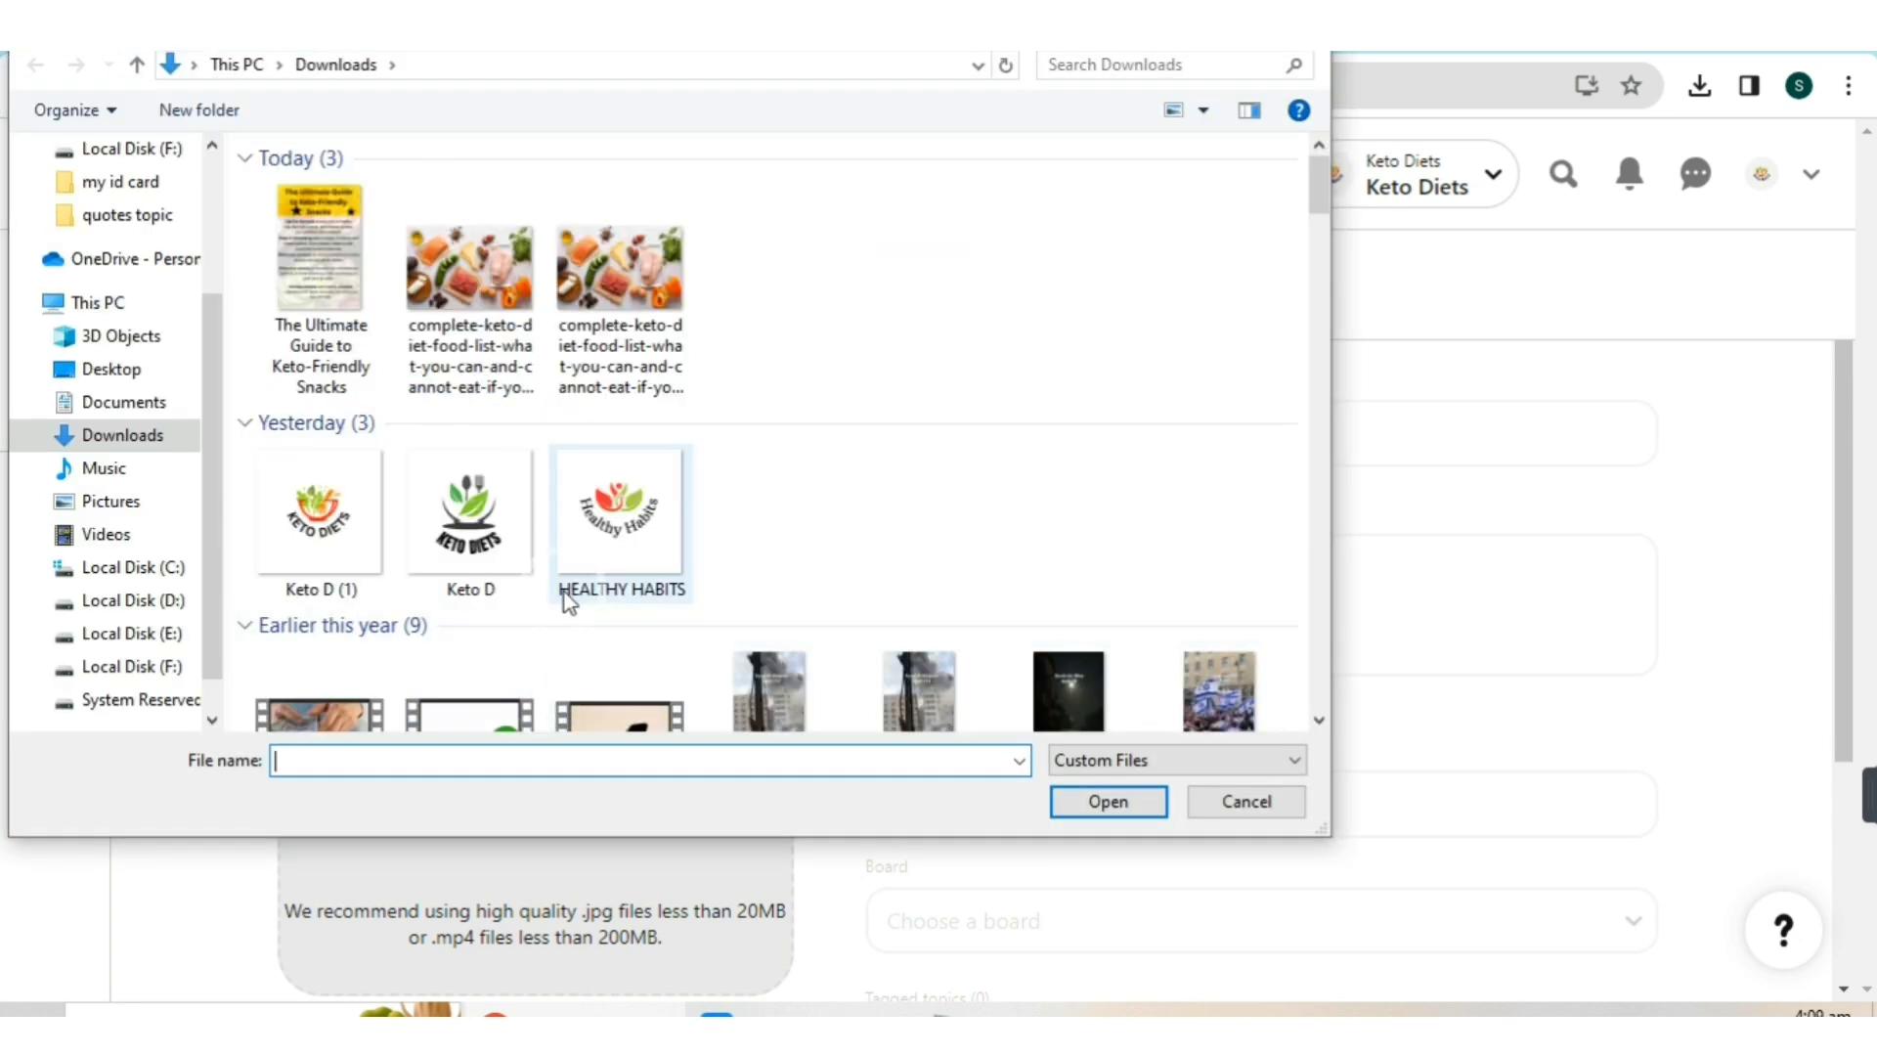
double_click(337, 258)
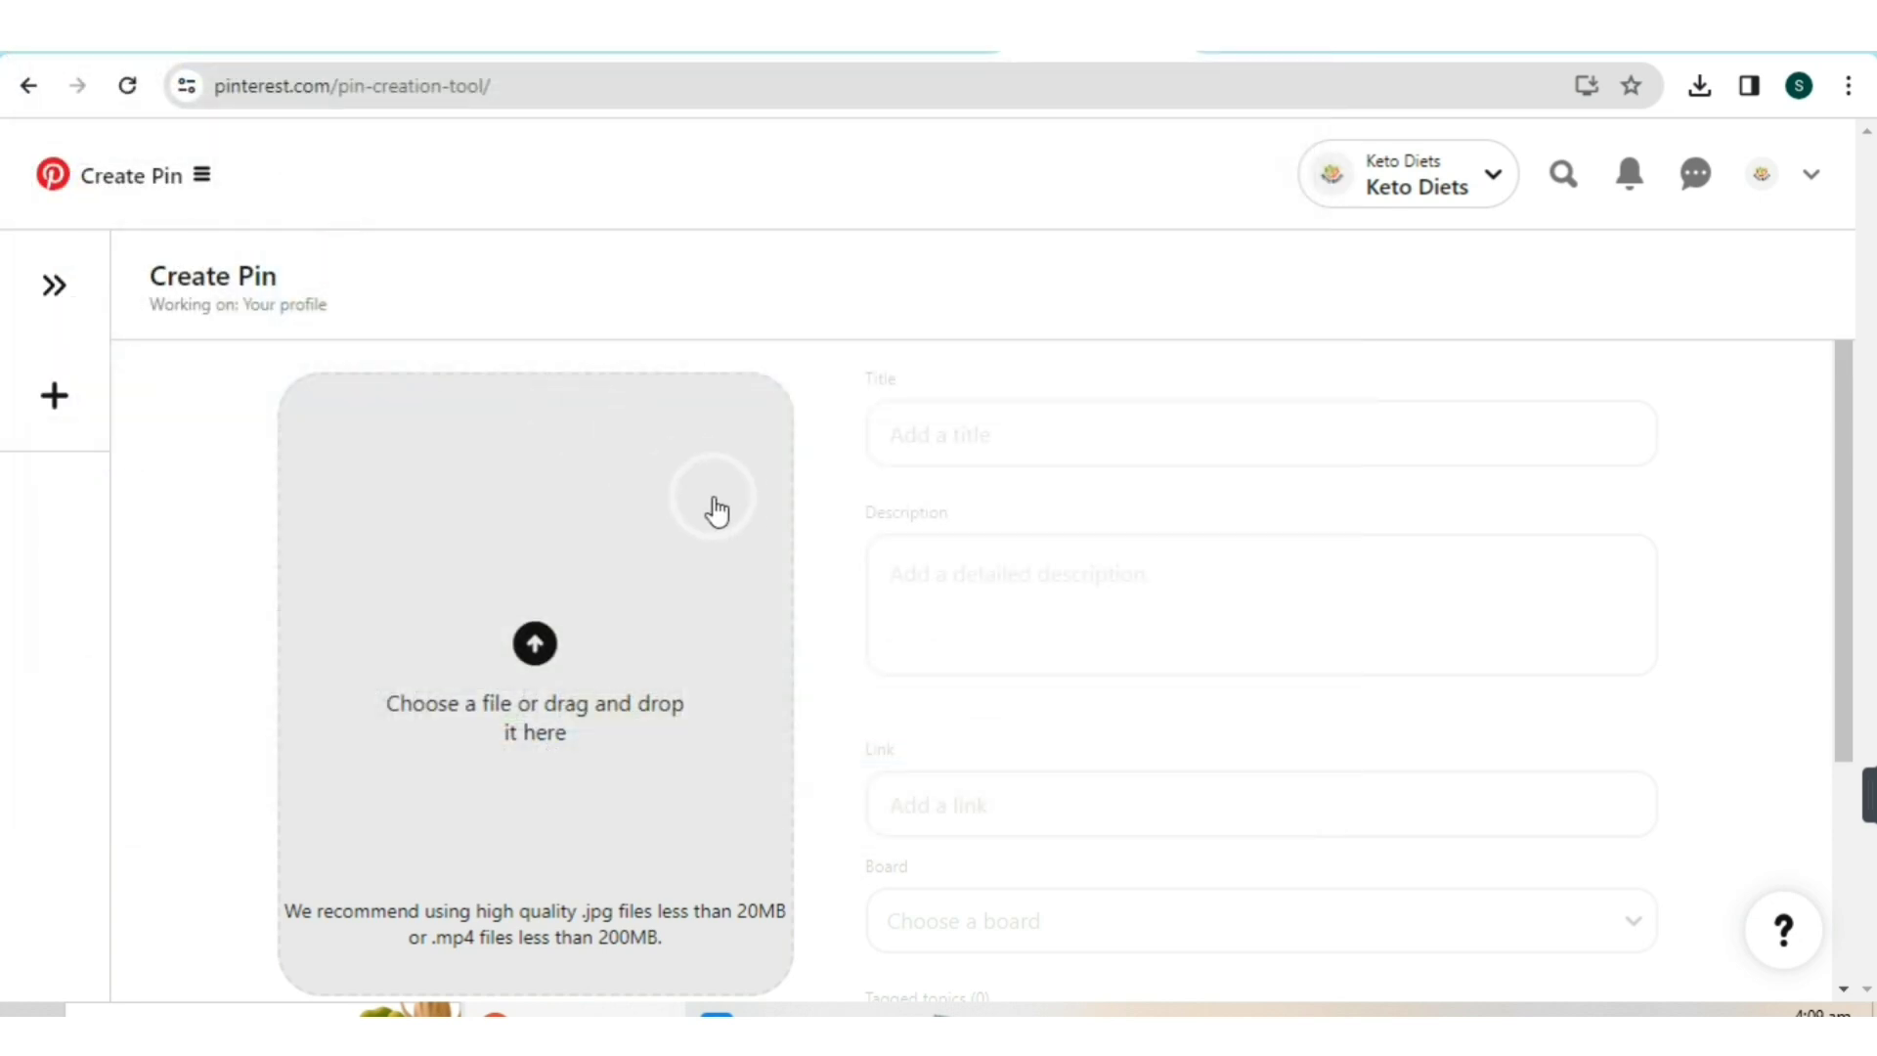
- Look over the new pin's title, description, link, board and tagged topics fields
left_click(983, 443)
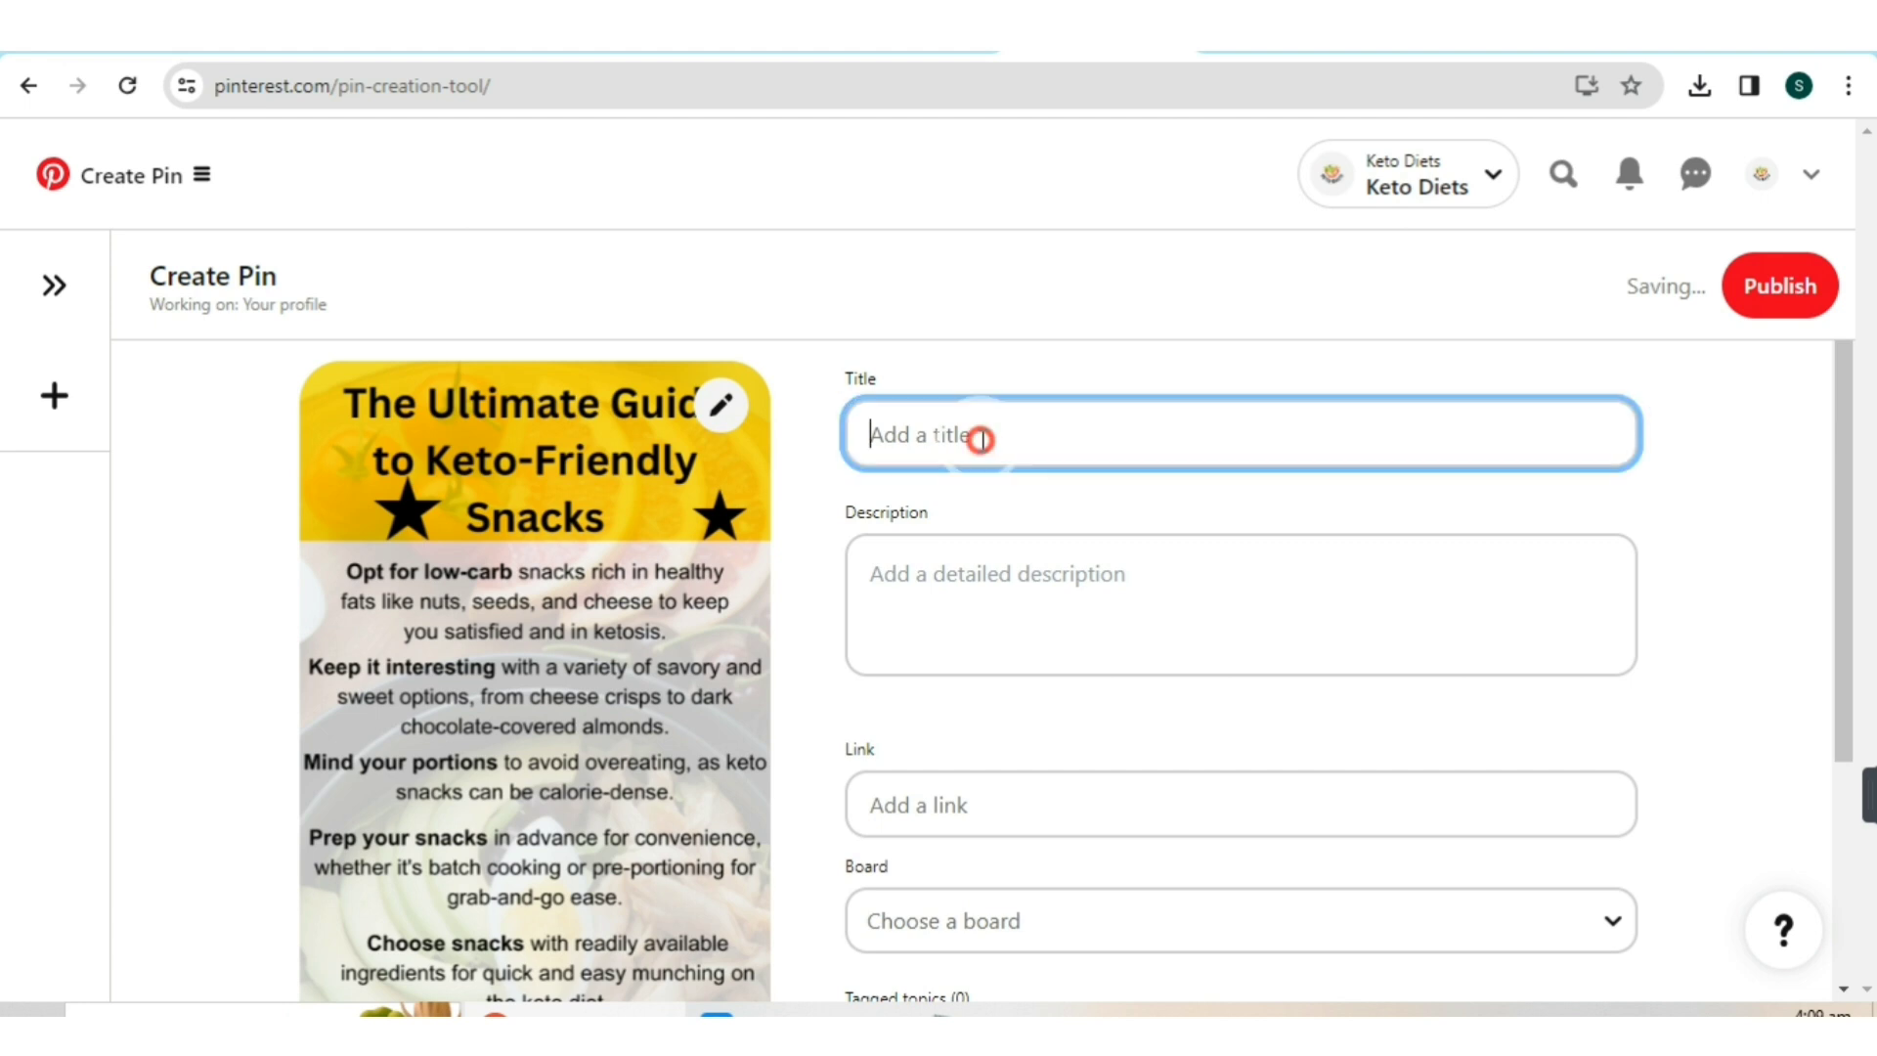
left_click(931, 591)
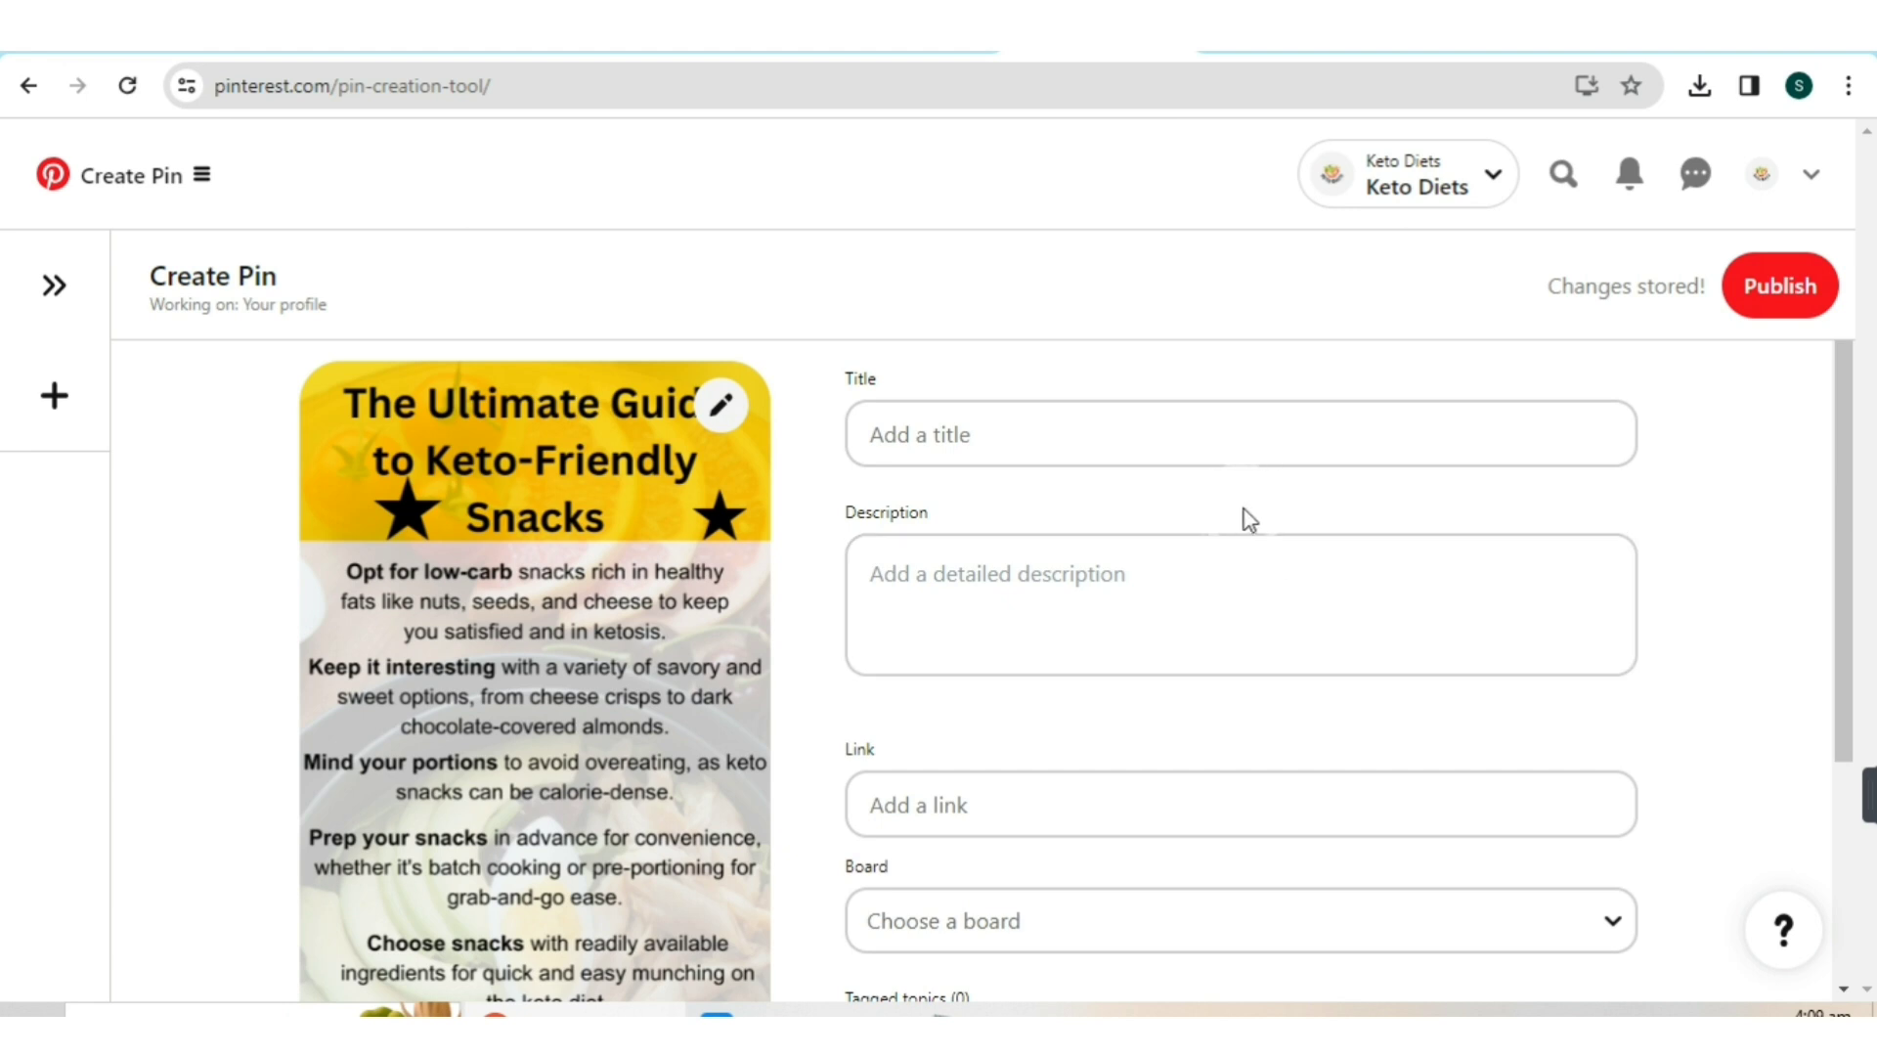
scroll(1241, 518, "down", 1)
scroll(1241, 518, "down", 2)
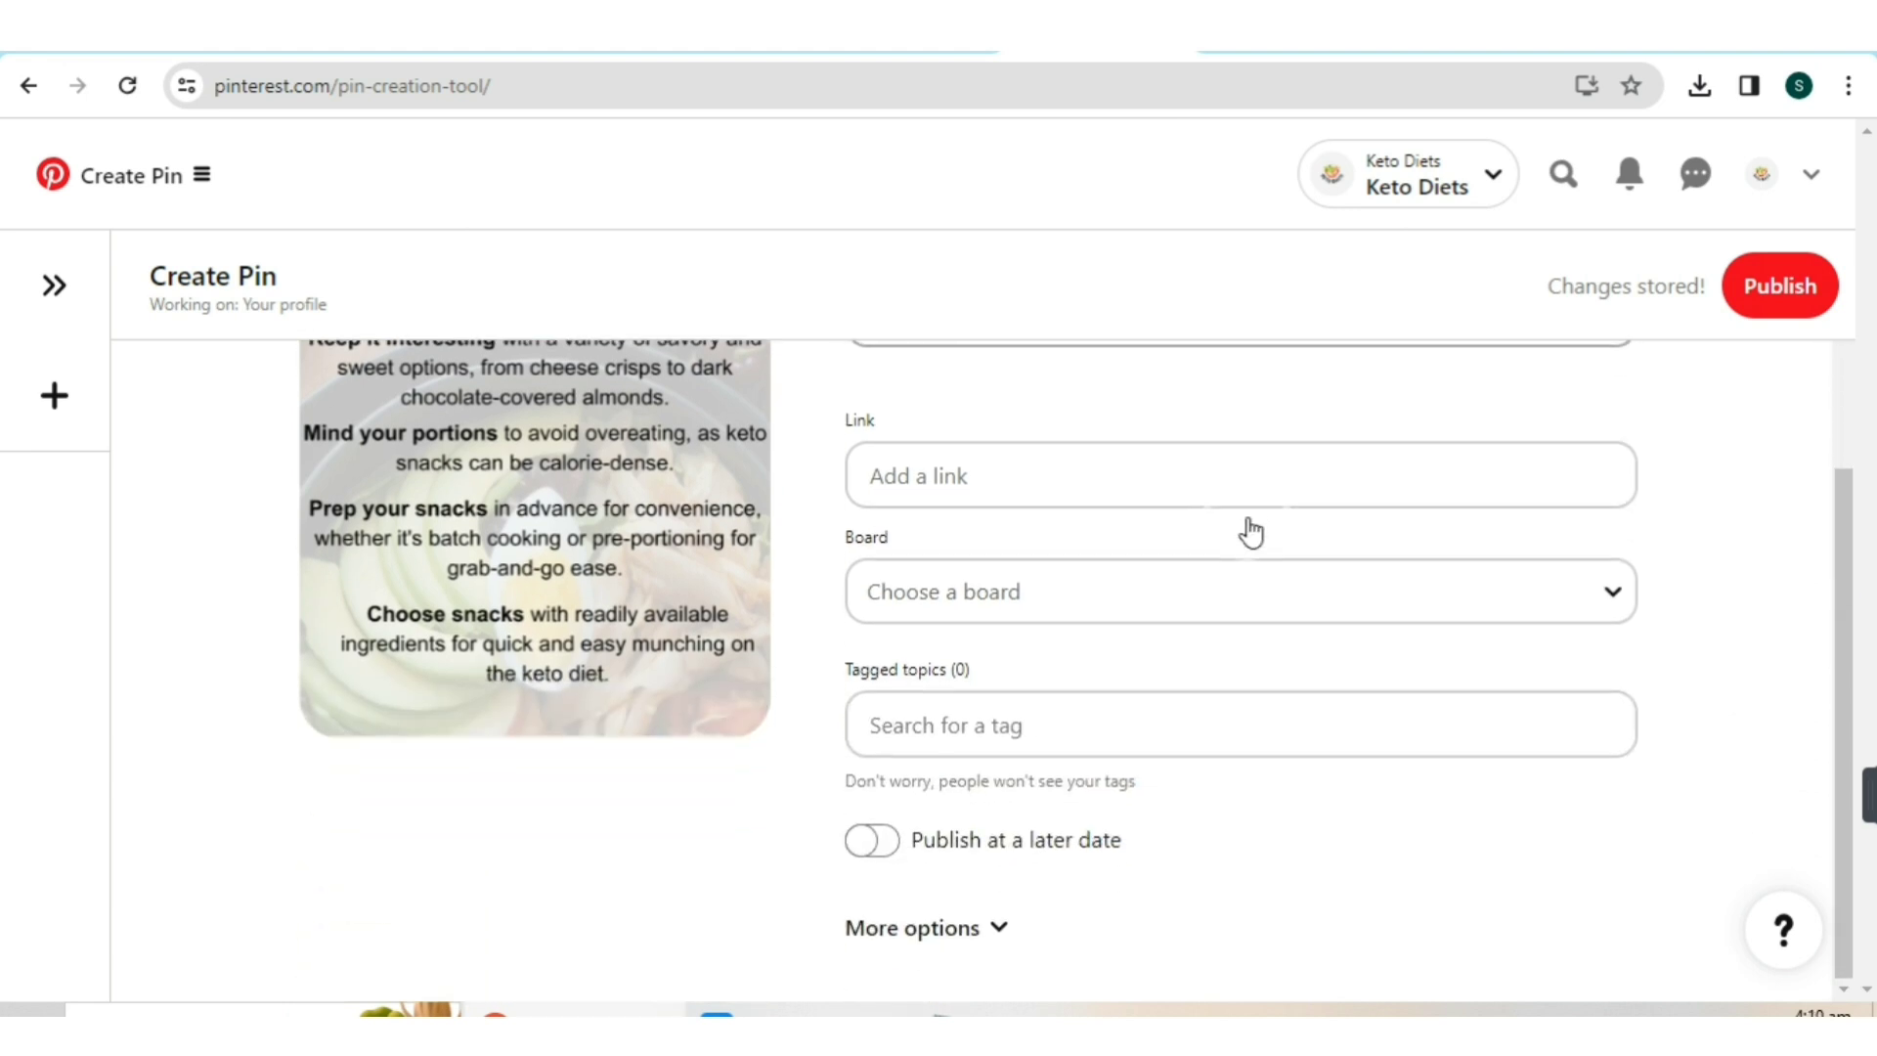
scroll(1241, 519, "up", 1)
left_click(925, 615)
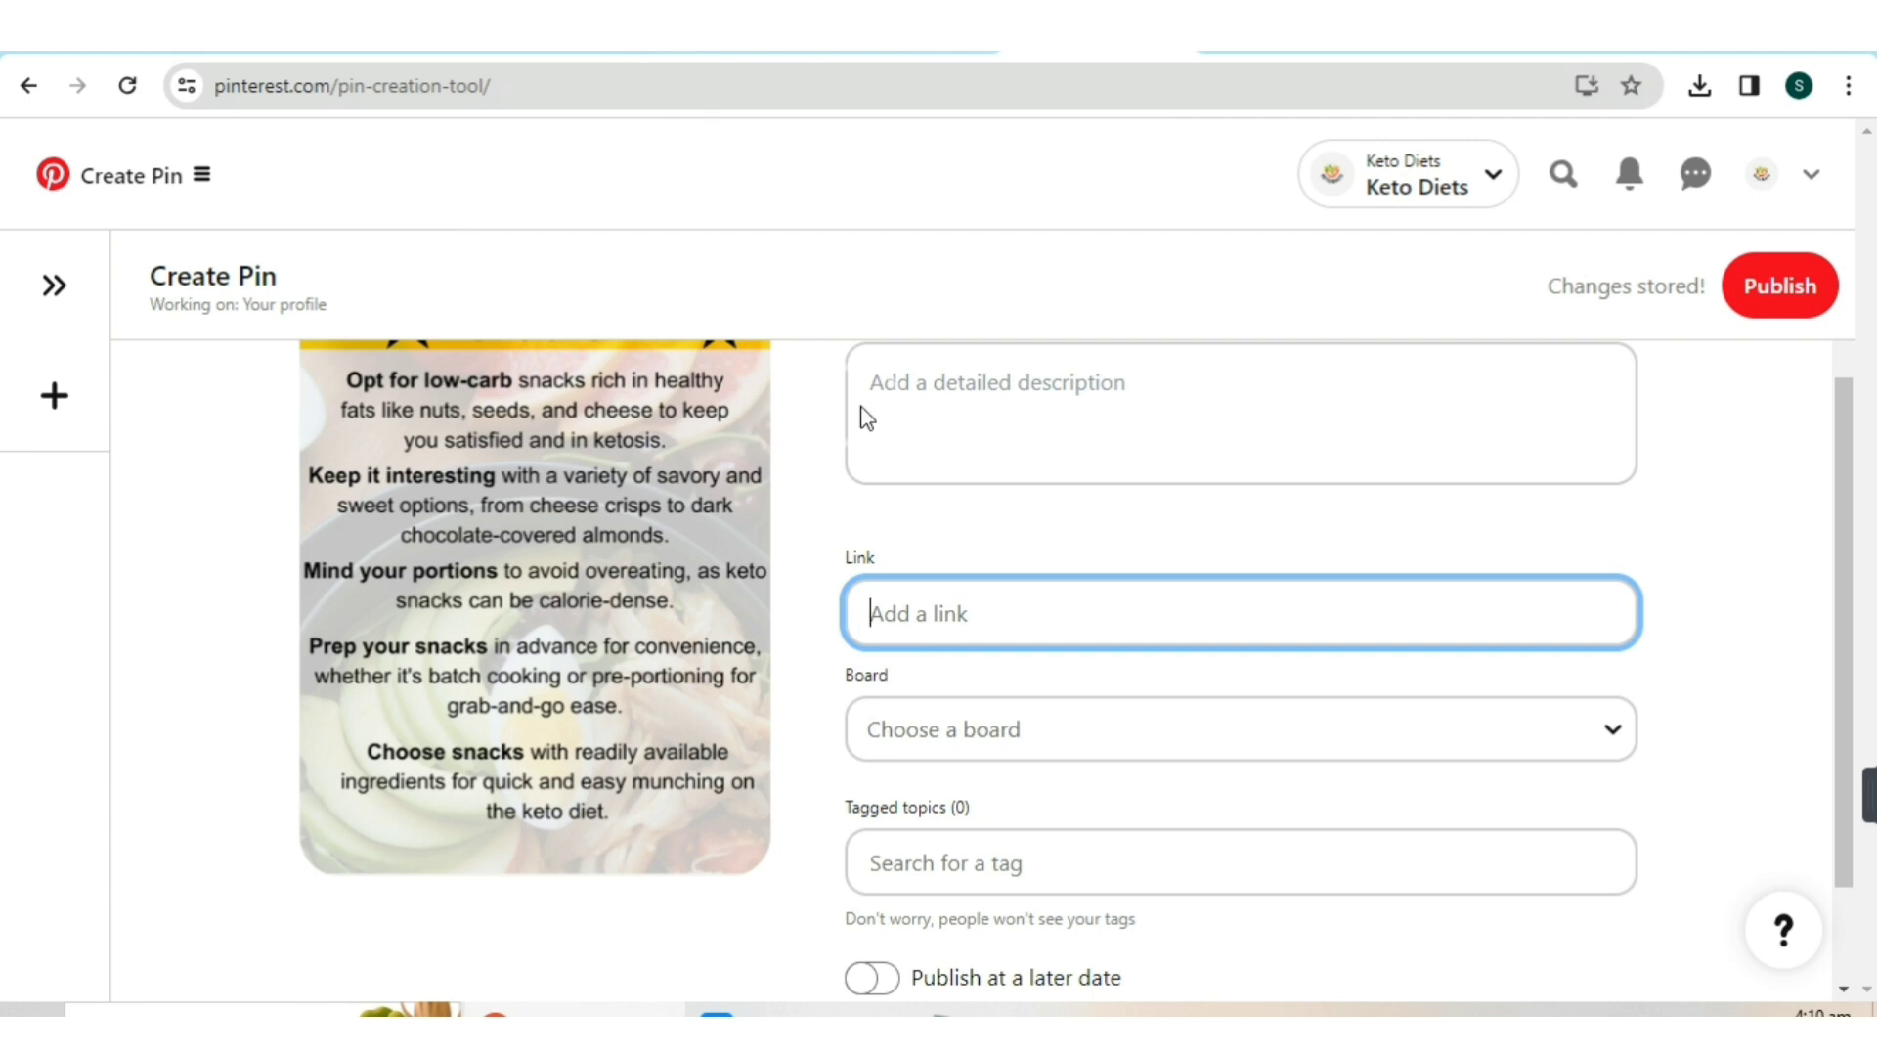
scroll(1073, 499, "up", 2)
left_click(1088, 453)
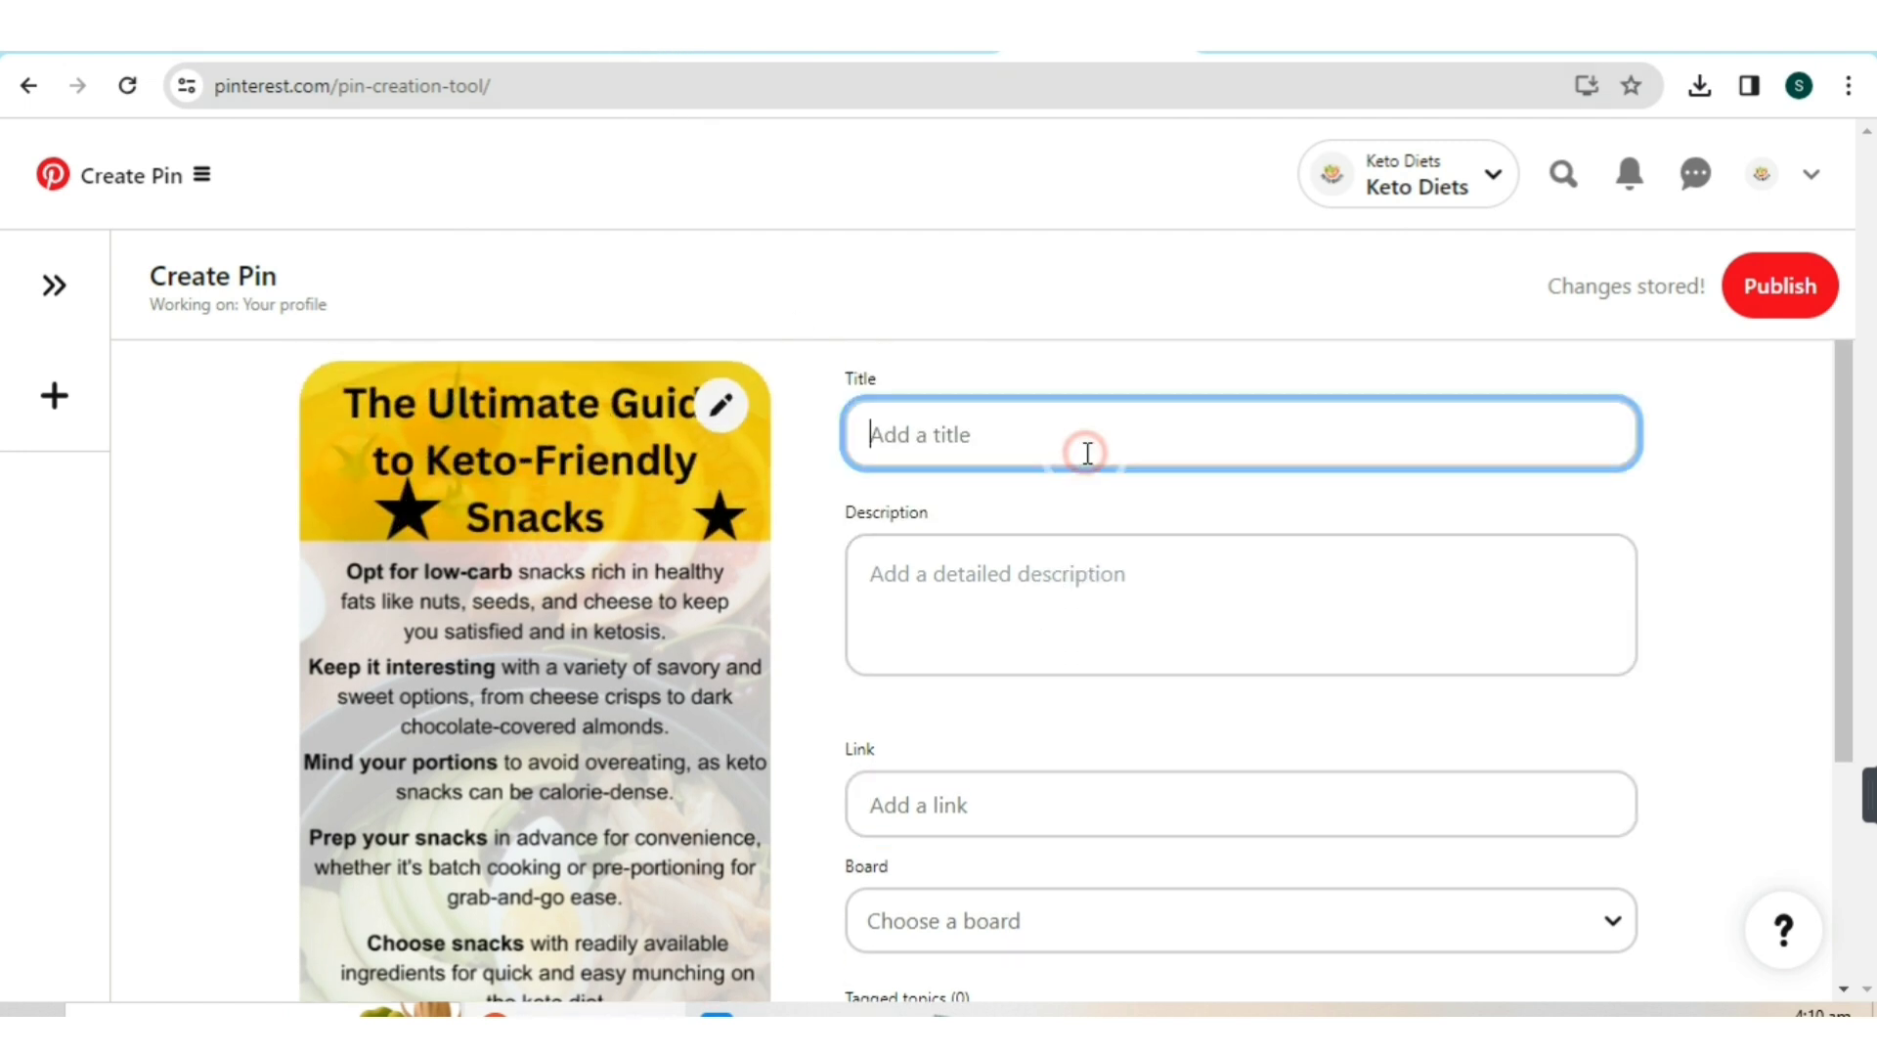
- Copy ChatGPT's description for "The Ultimate Guide to Keto-Friendly Snacks" and paste it as the new pin's description
key("alt+Tab")
right_click(1004, 691)
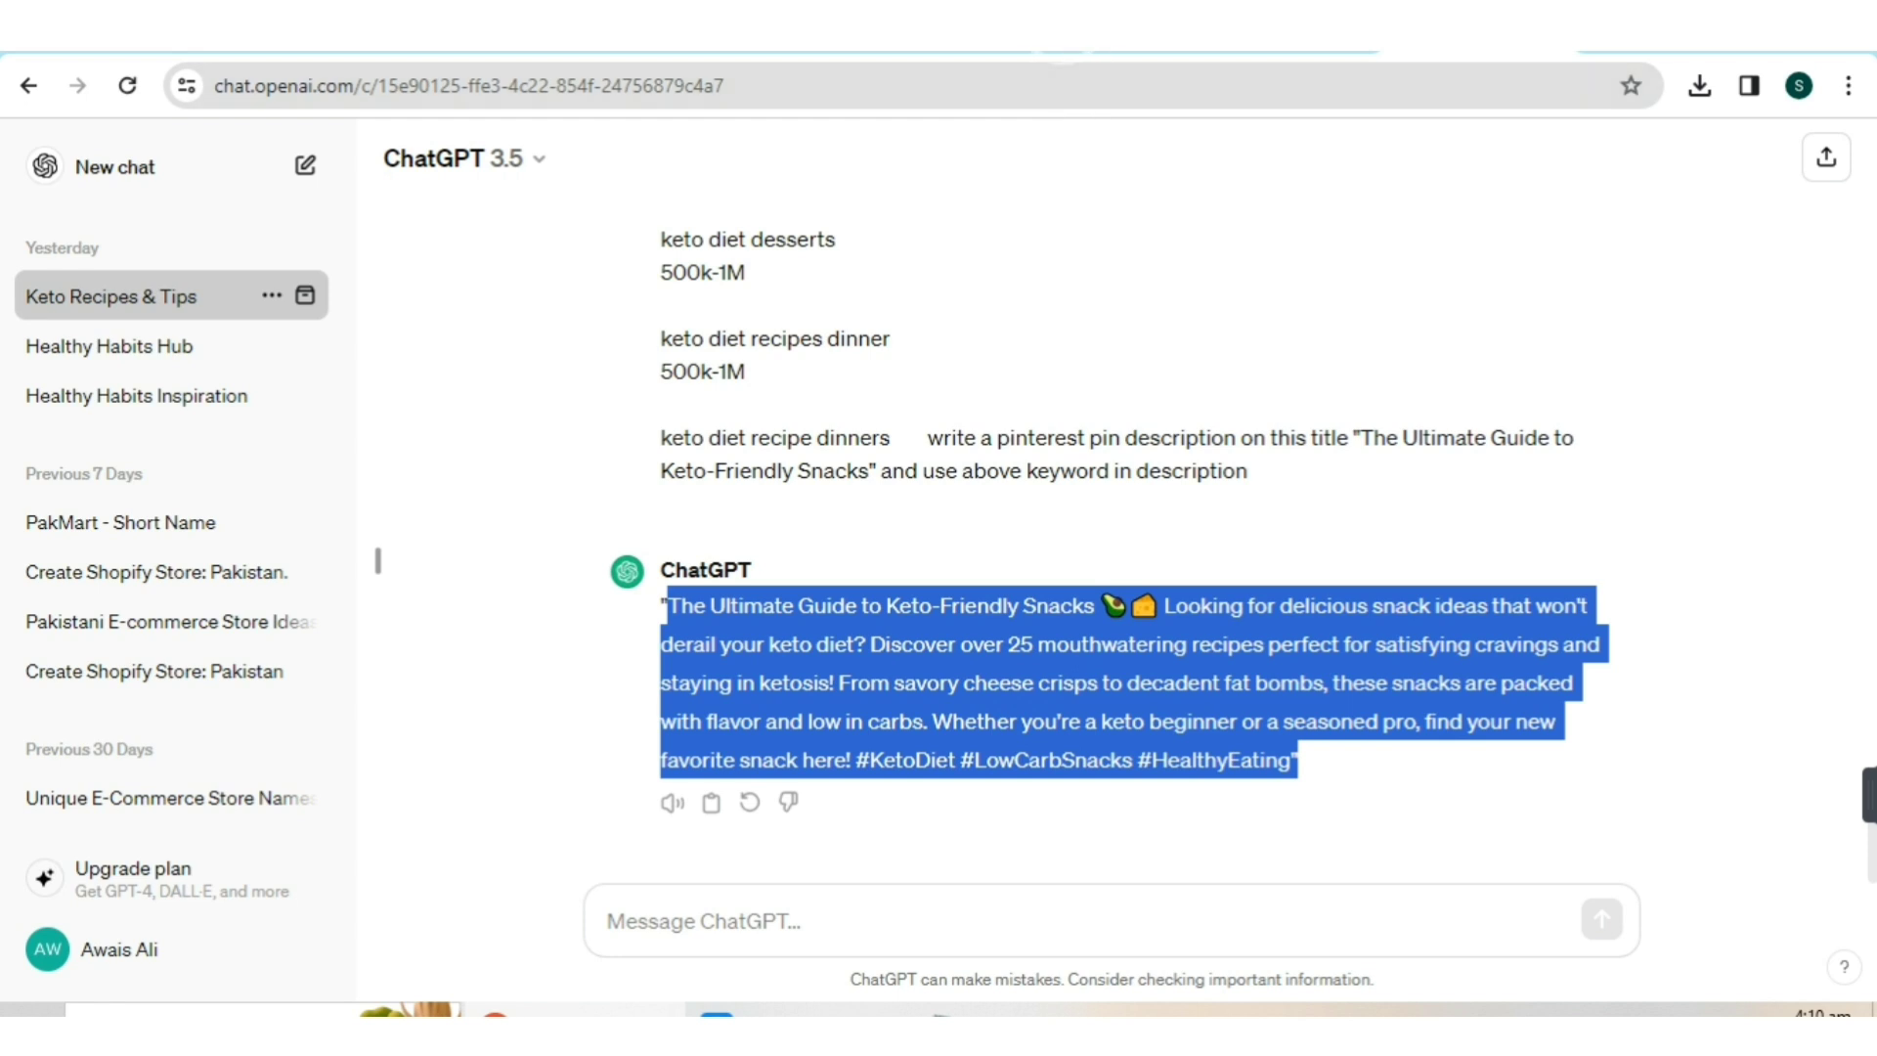
key("alt+Tab")
left_click(909, 586)
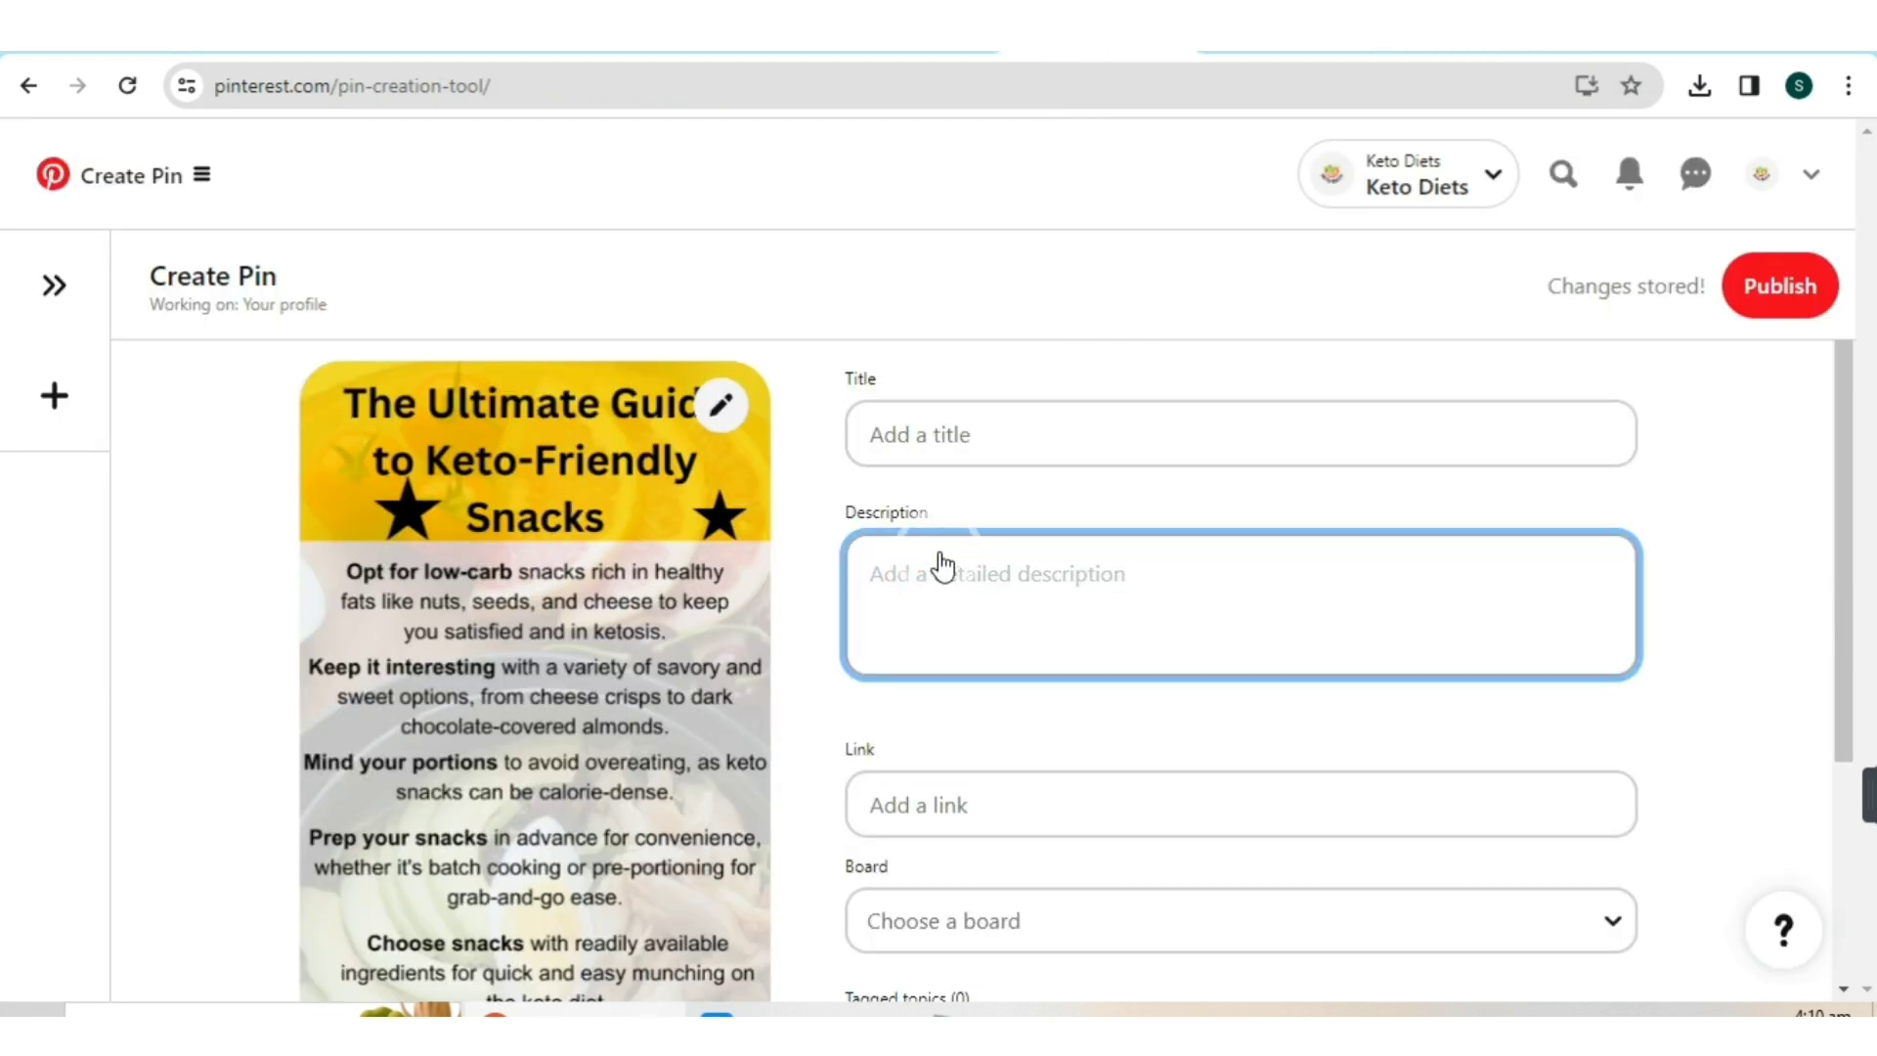
type("The Ultimate Guide to Keto-Friendly Snacks 🥑🧀 Looking for delicious snack ideas that won't derail your keto diet? Discover over 25 mouthwatering recipes perfect for satisfying cravings and staying in ketosis! From savory cheese crisps to decadent fat bombs, these snacks are packed with flavor and low in carbs. Whether you're a keto beginner or a seasoned pro, find your new favorite snack here! #KetoDiet #LowCarbSnacks #HealthyEating\\\"")
- Copy the title 'Keto Meal Prep Made Simple: Plan Your Week Like a Pro"' from the Notepad list into the pin's title
key("alt+Tab")
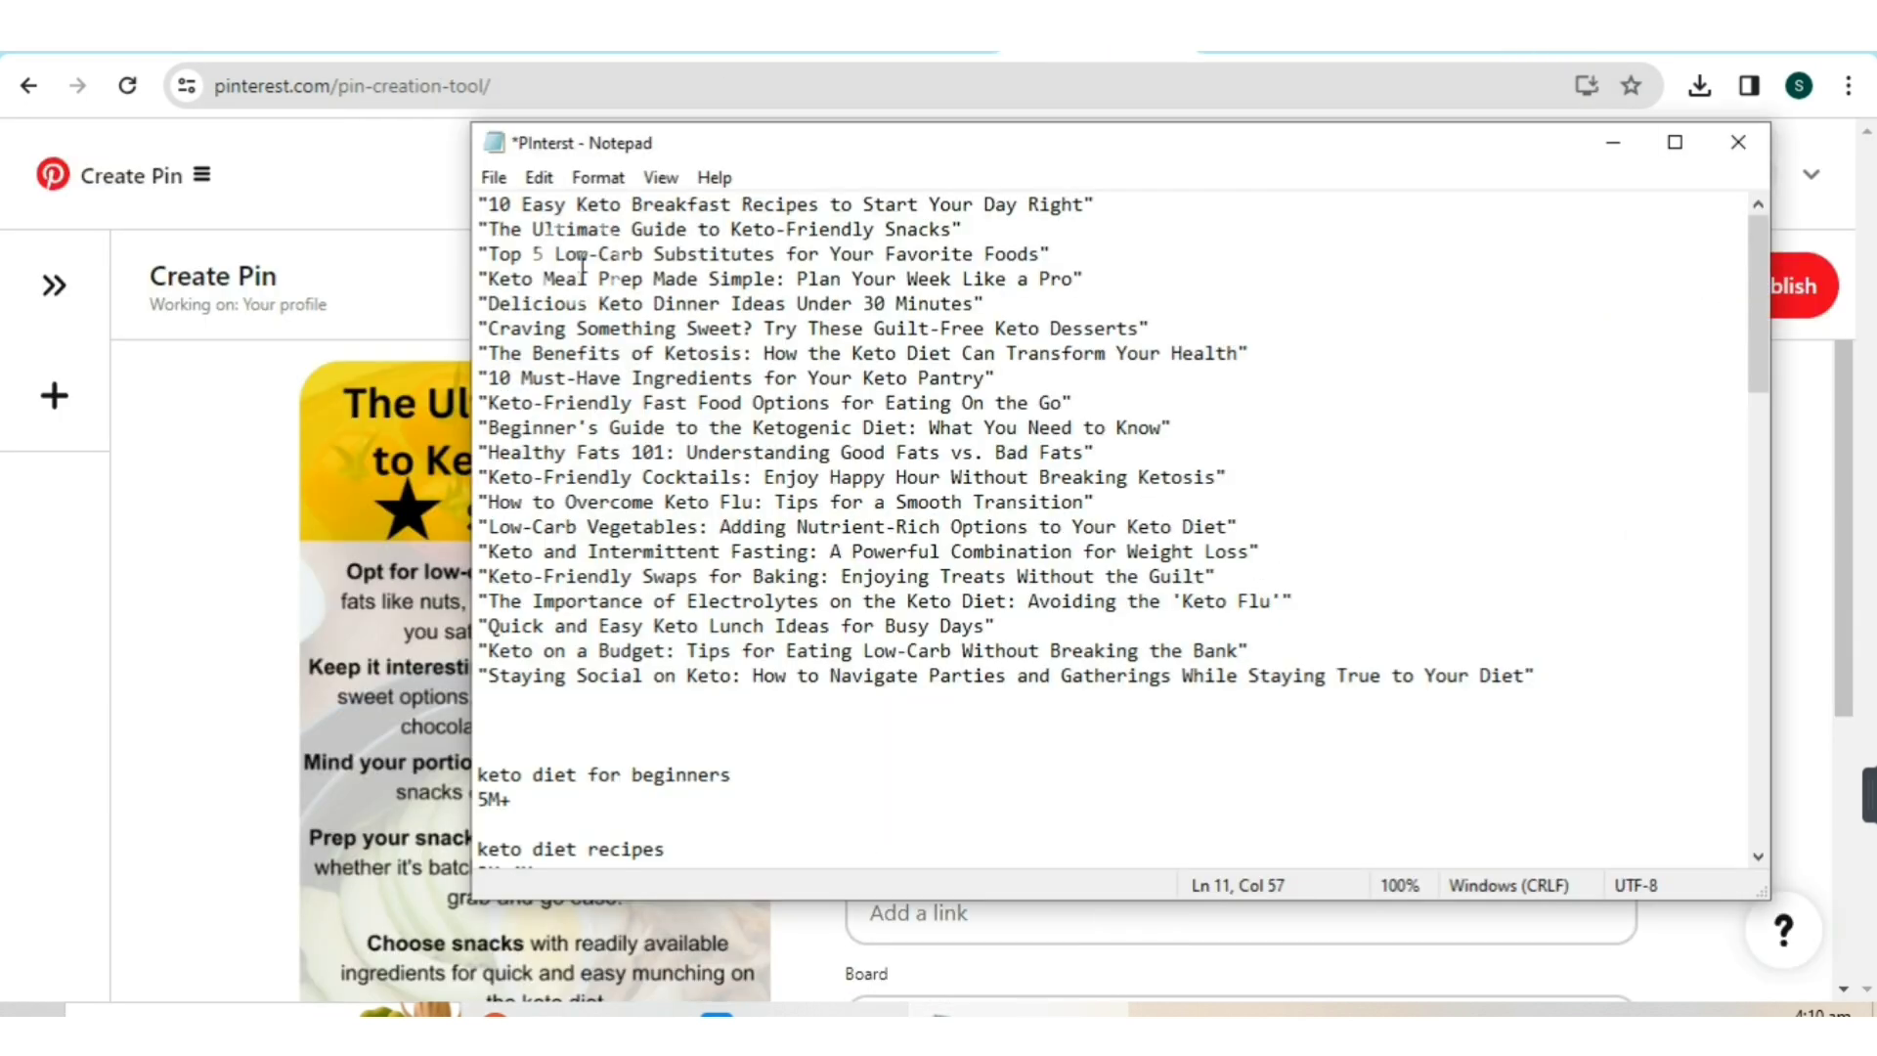
left_click_drag(489, 281, 1086, 270)
key("ctrl+c")
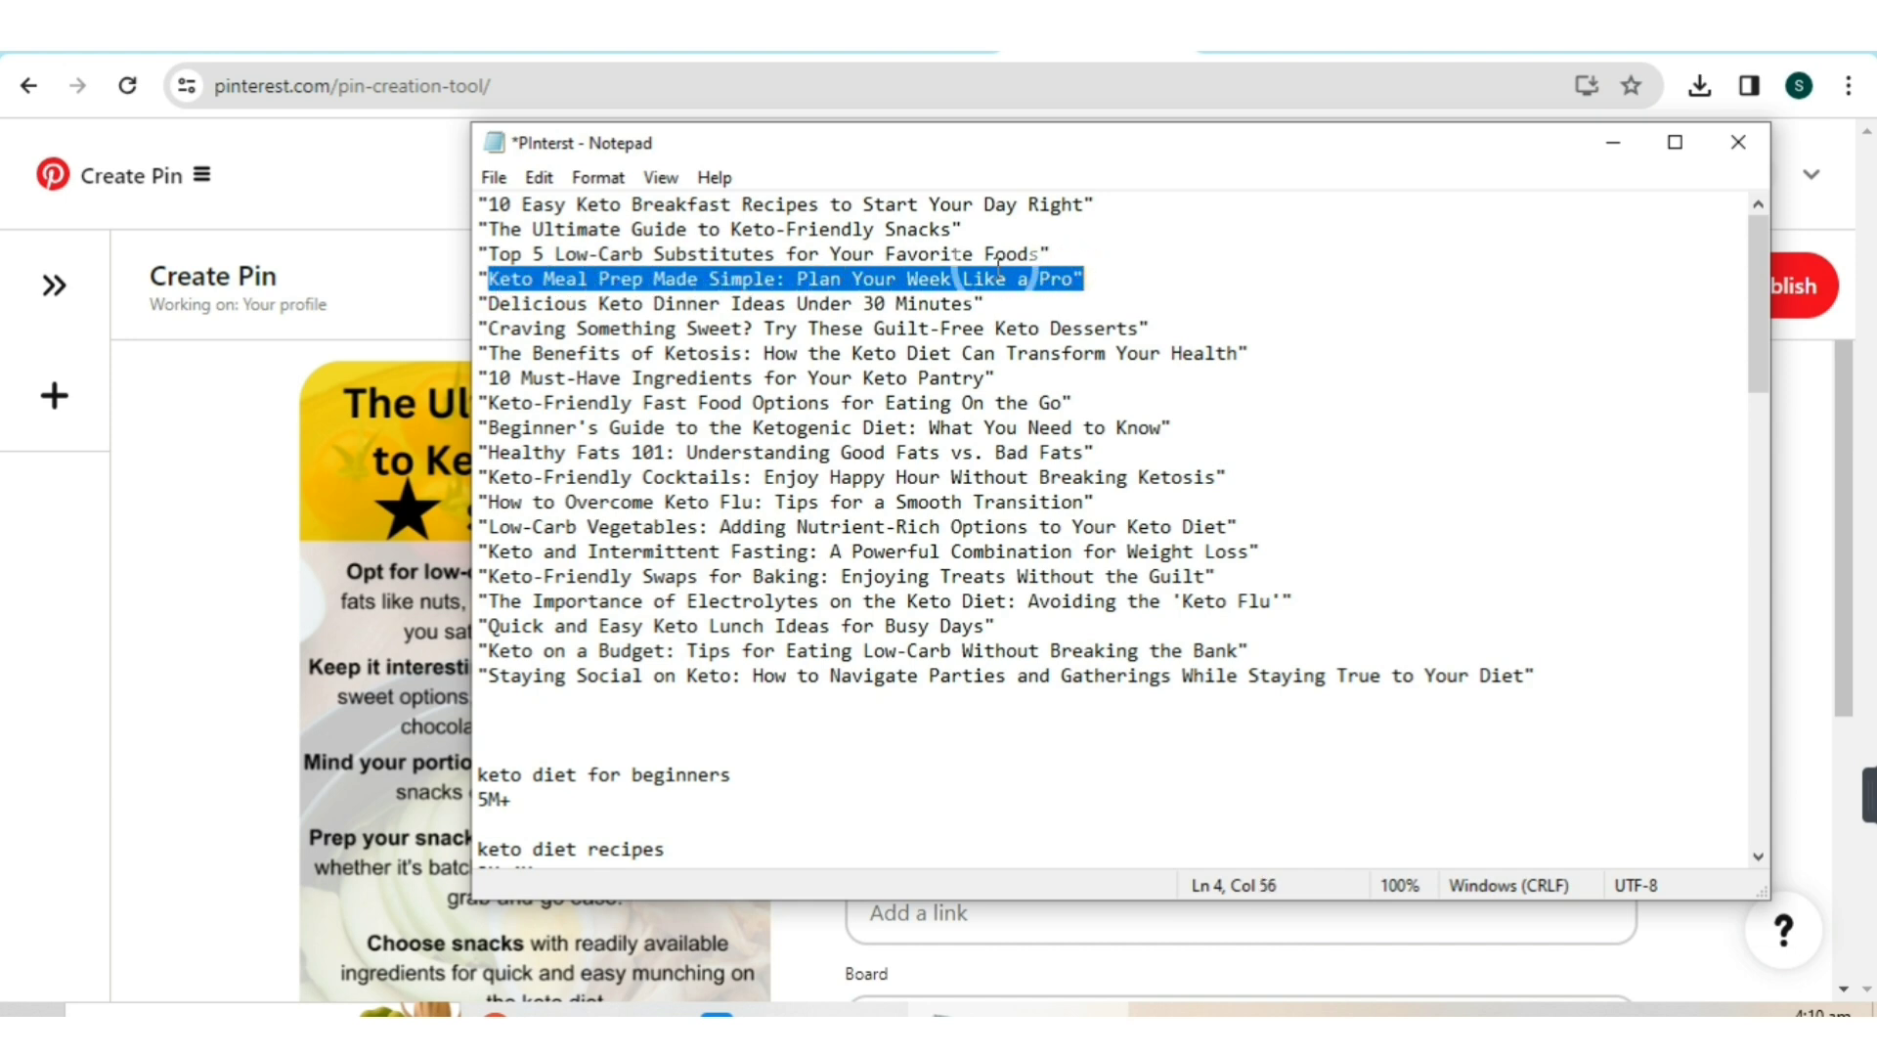
key("alt+Tab")
left_click(1100, 432)
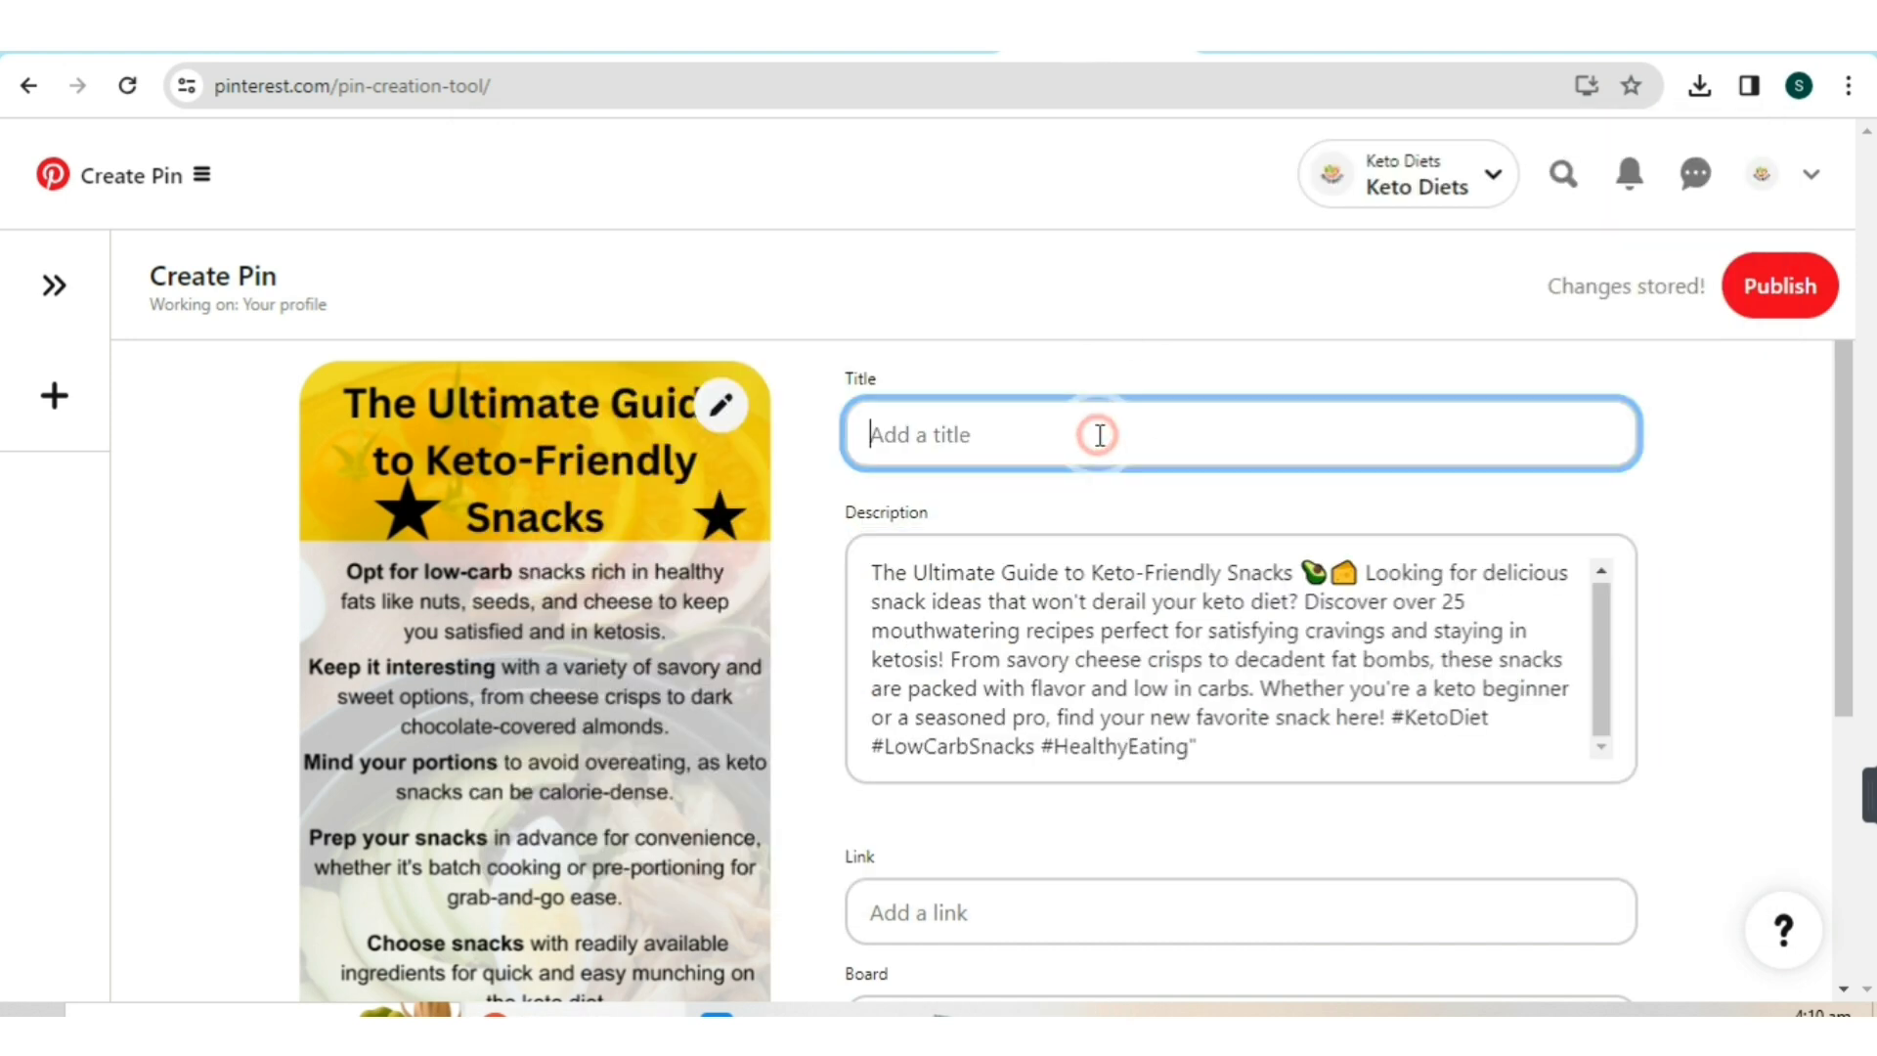
key("ctrl+v")
- Copy the promolink of The Ultimate Keto Meal Plan from the Digistore24 marketplace and paste it as the pin's link
scroll(1215, 490, "down", 3)
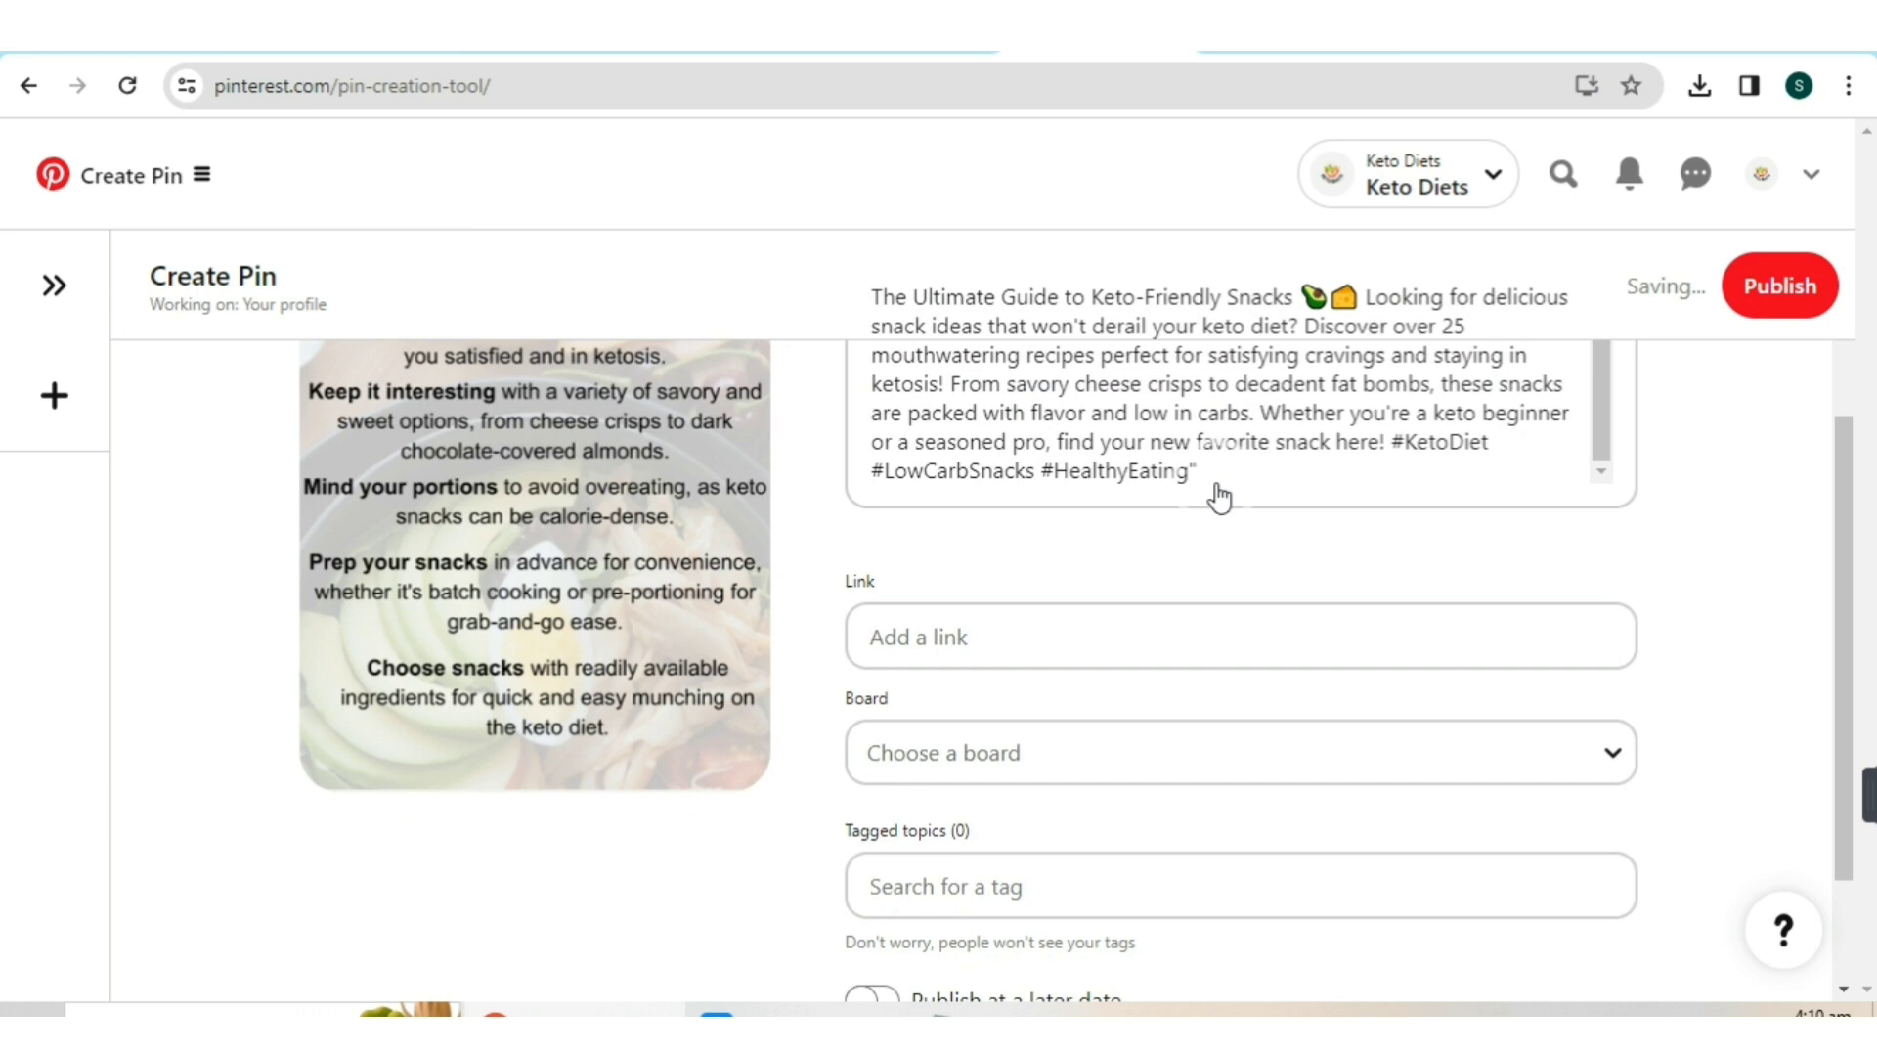
left_click(933, 643)
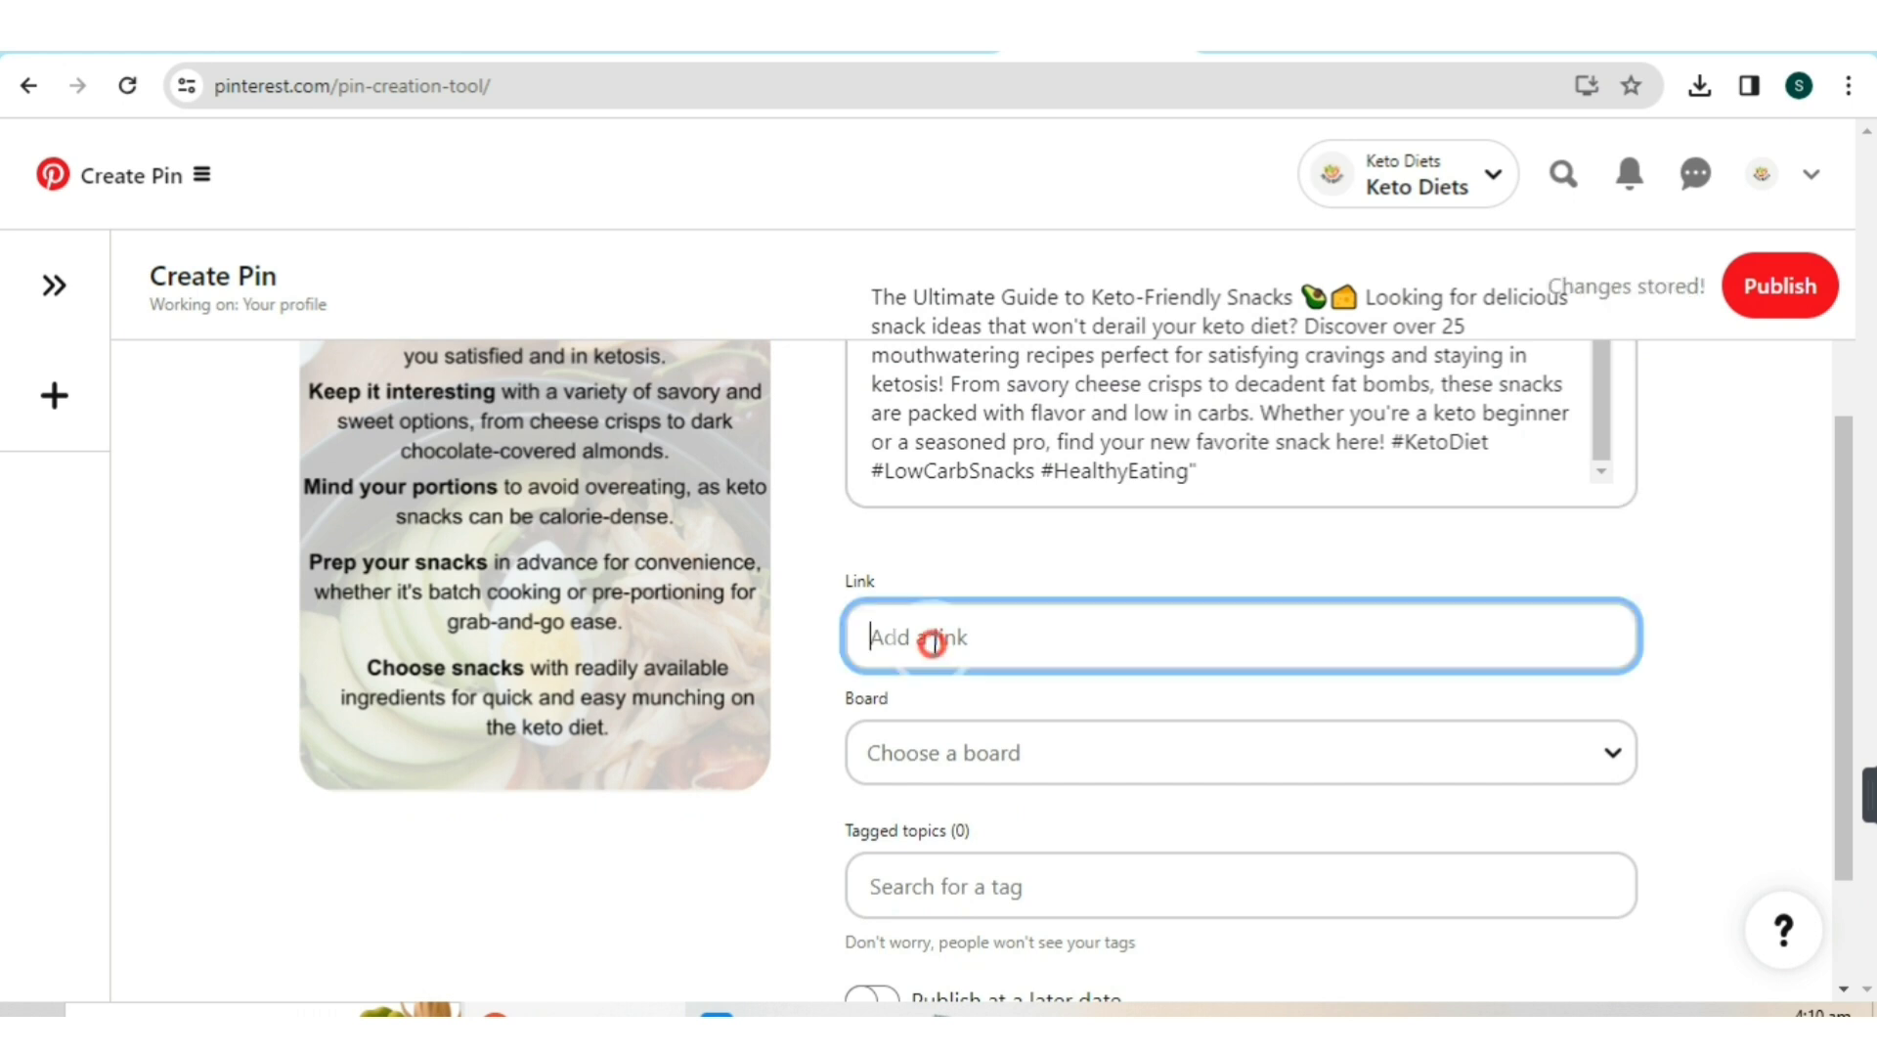
left_click(337, 49)
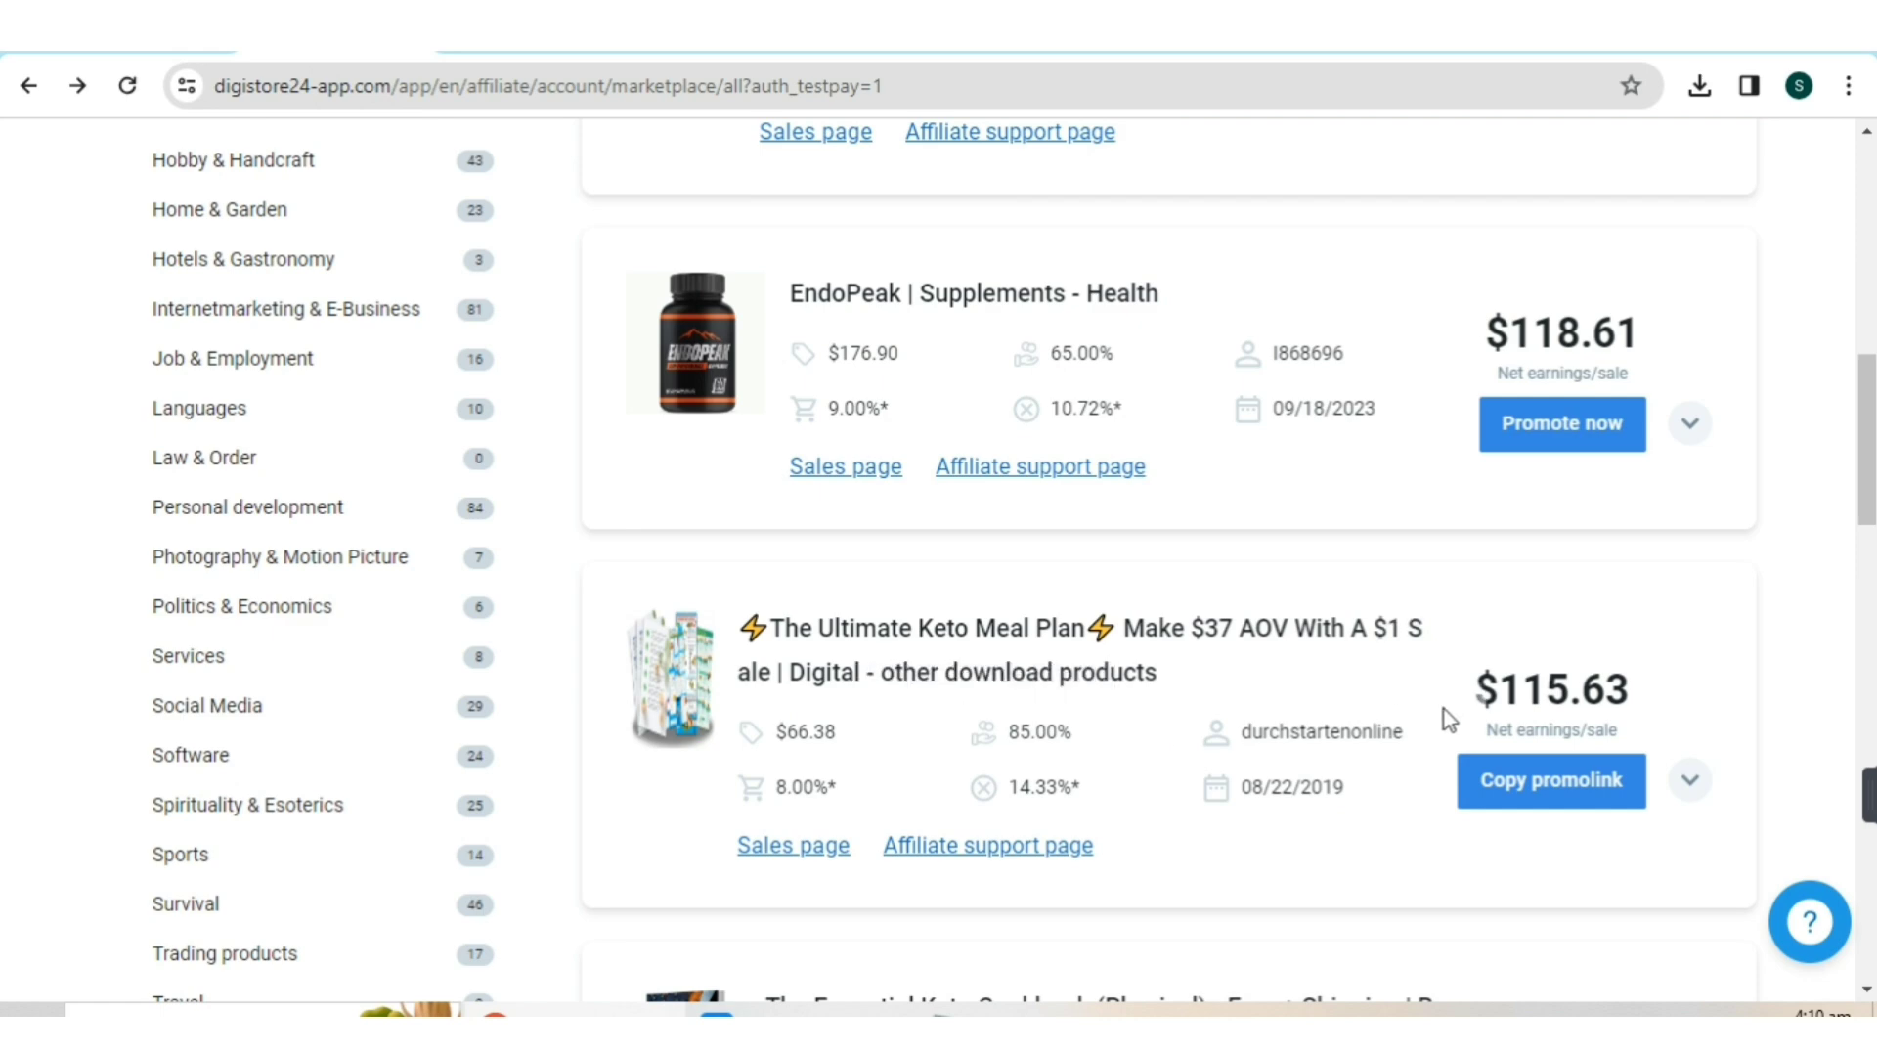
left_click(1512, 787)
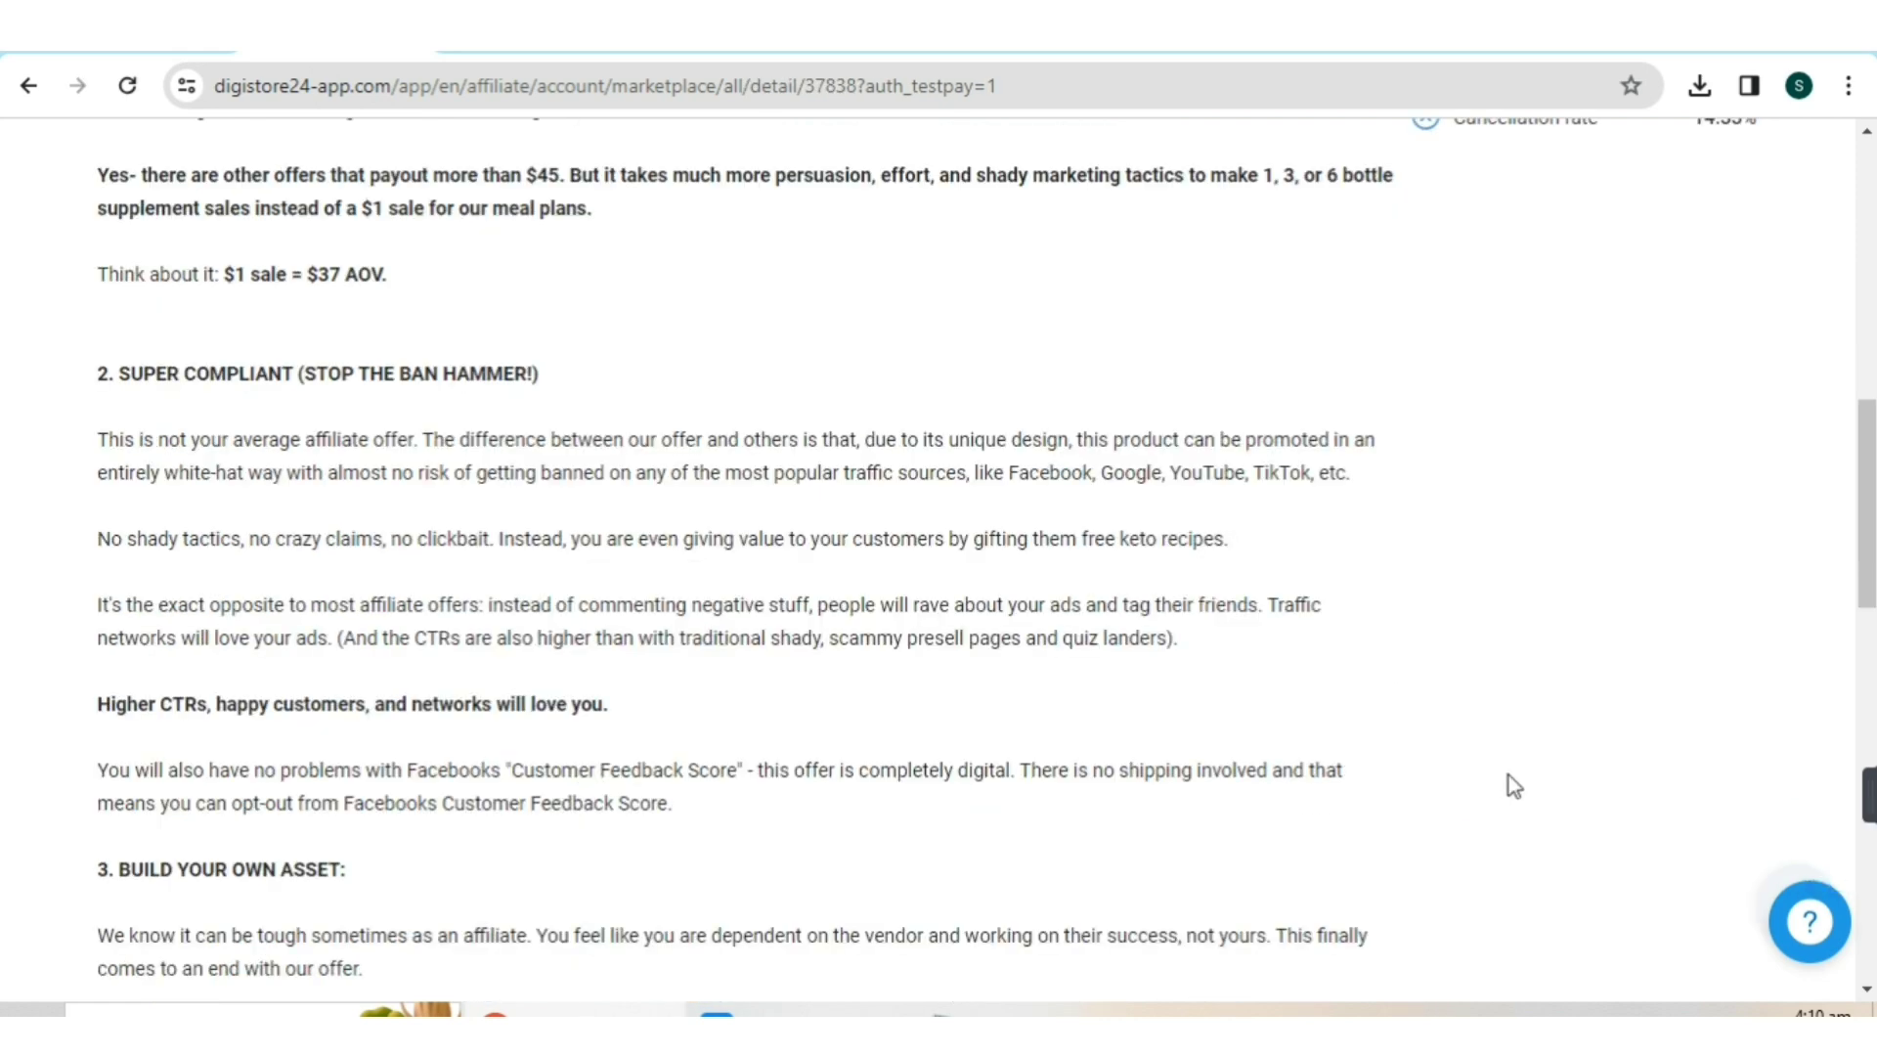
scroll(1296, 692, "up", 5)
scroll(1296, 692, "up", 4)
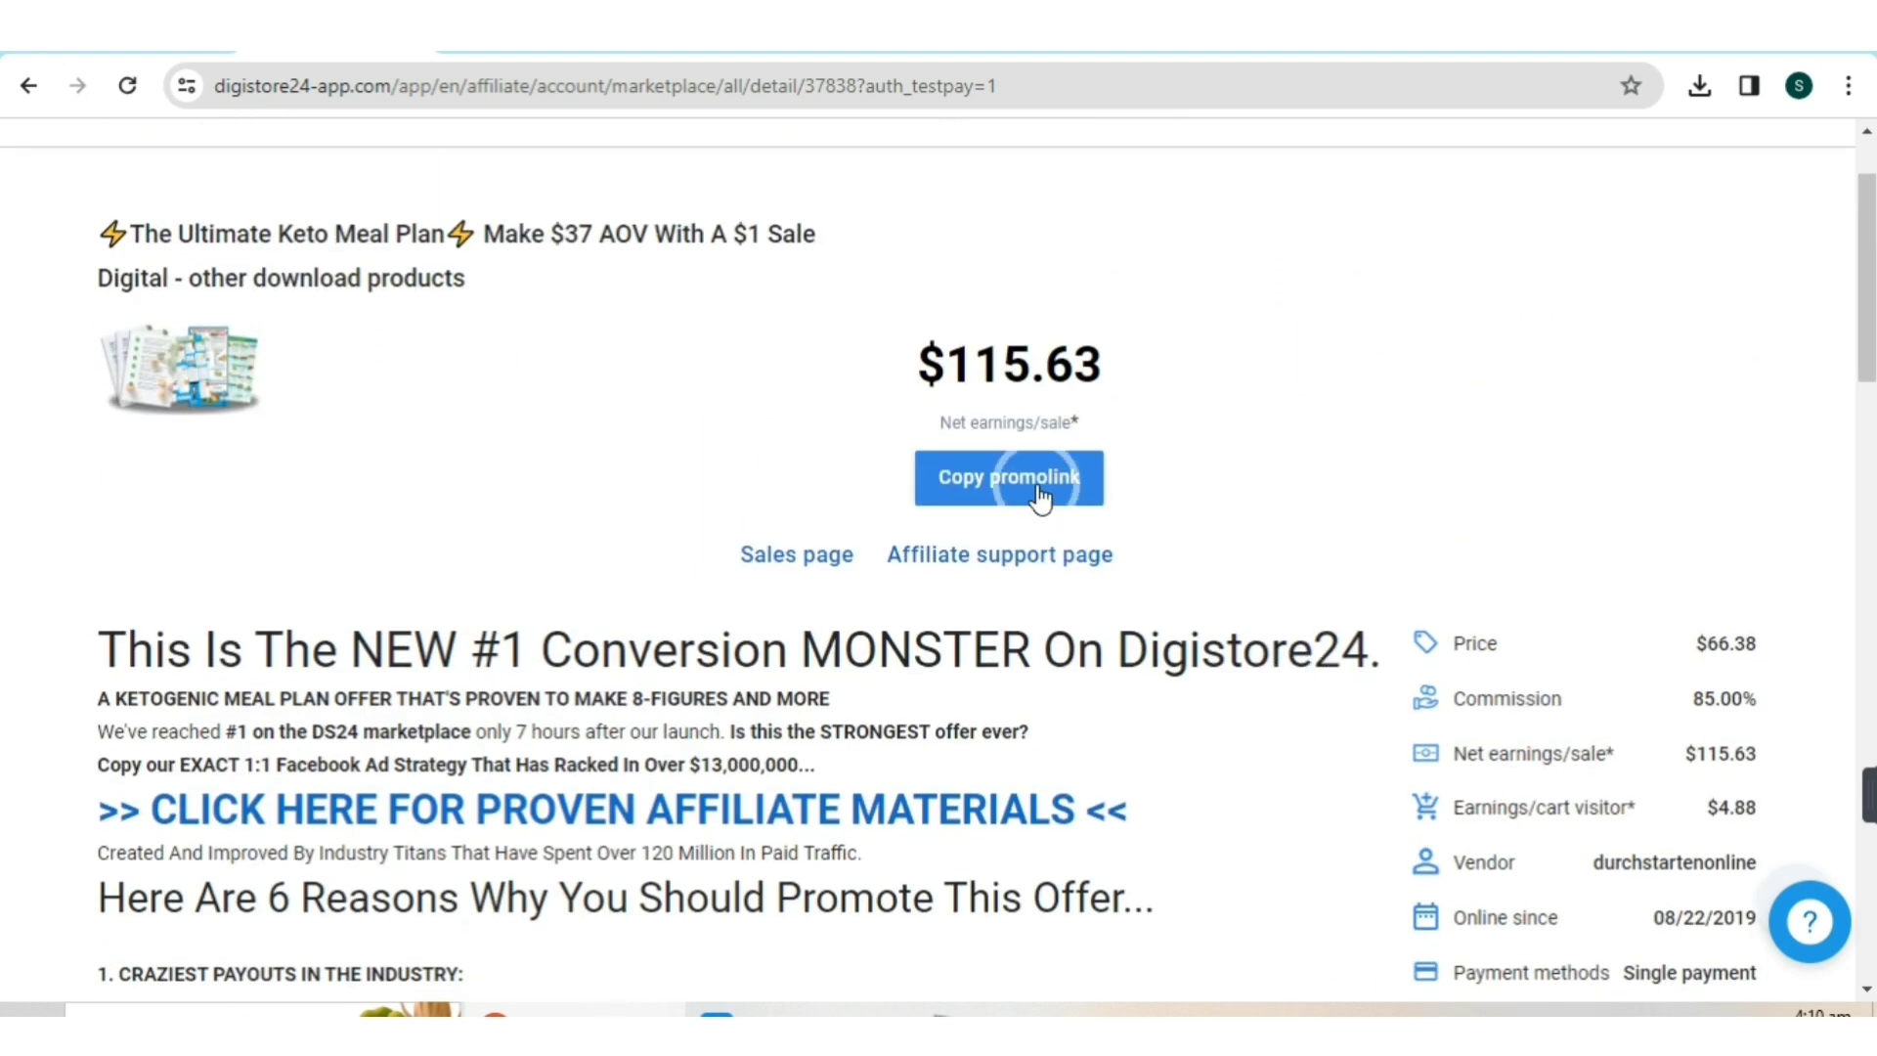
left_click(999, 489)
left_click(1100, 45)
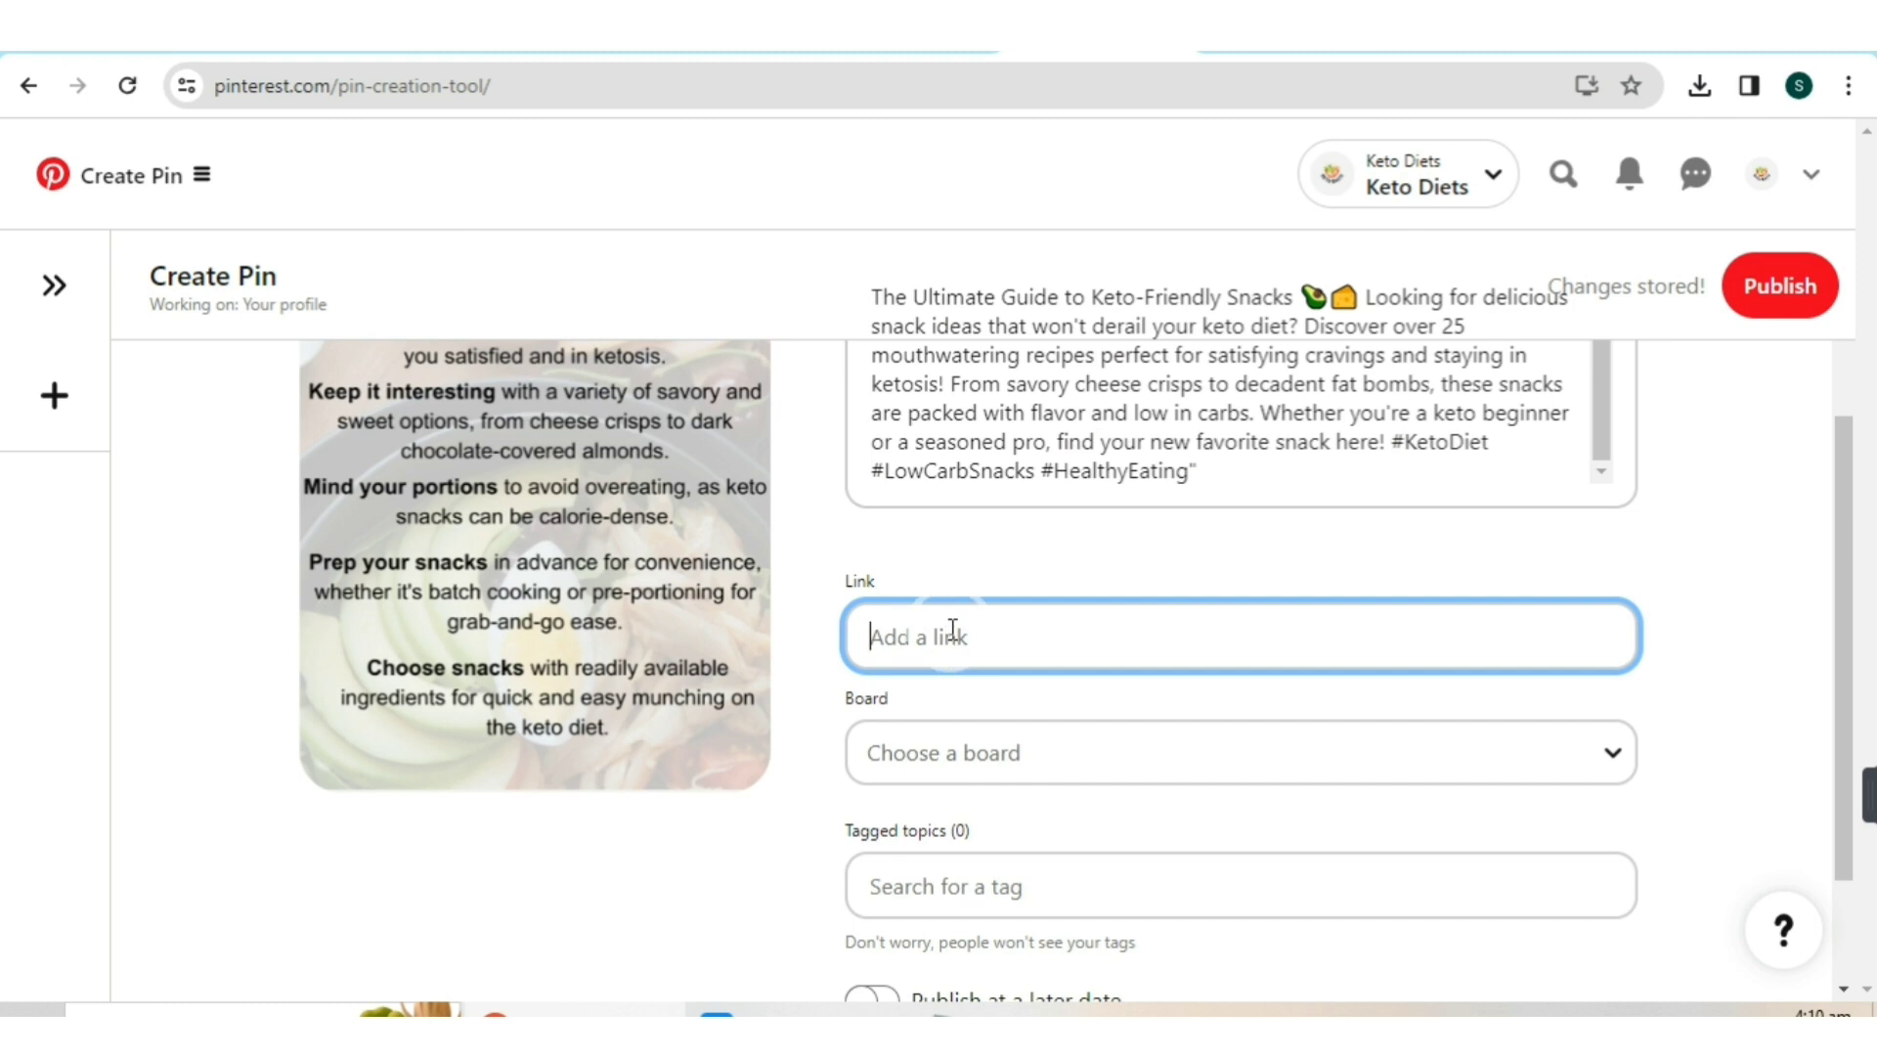
key("ctrl+v")
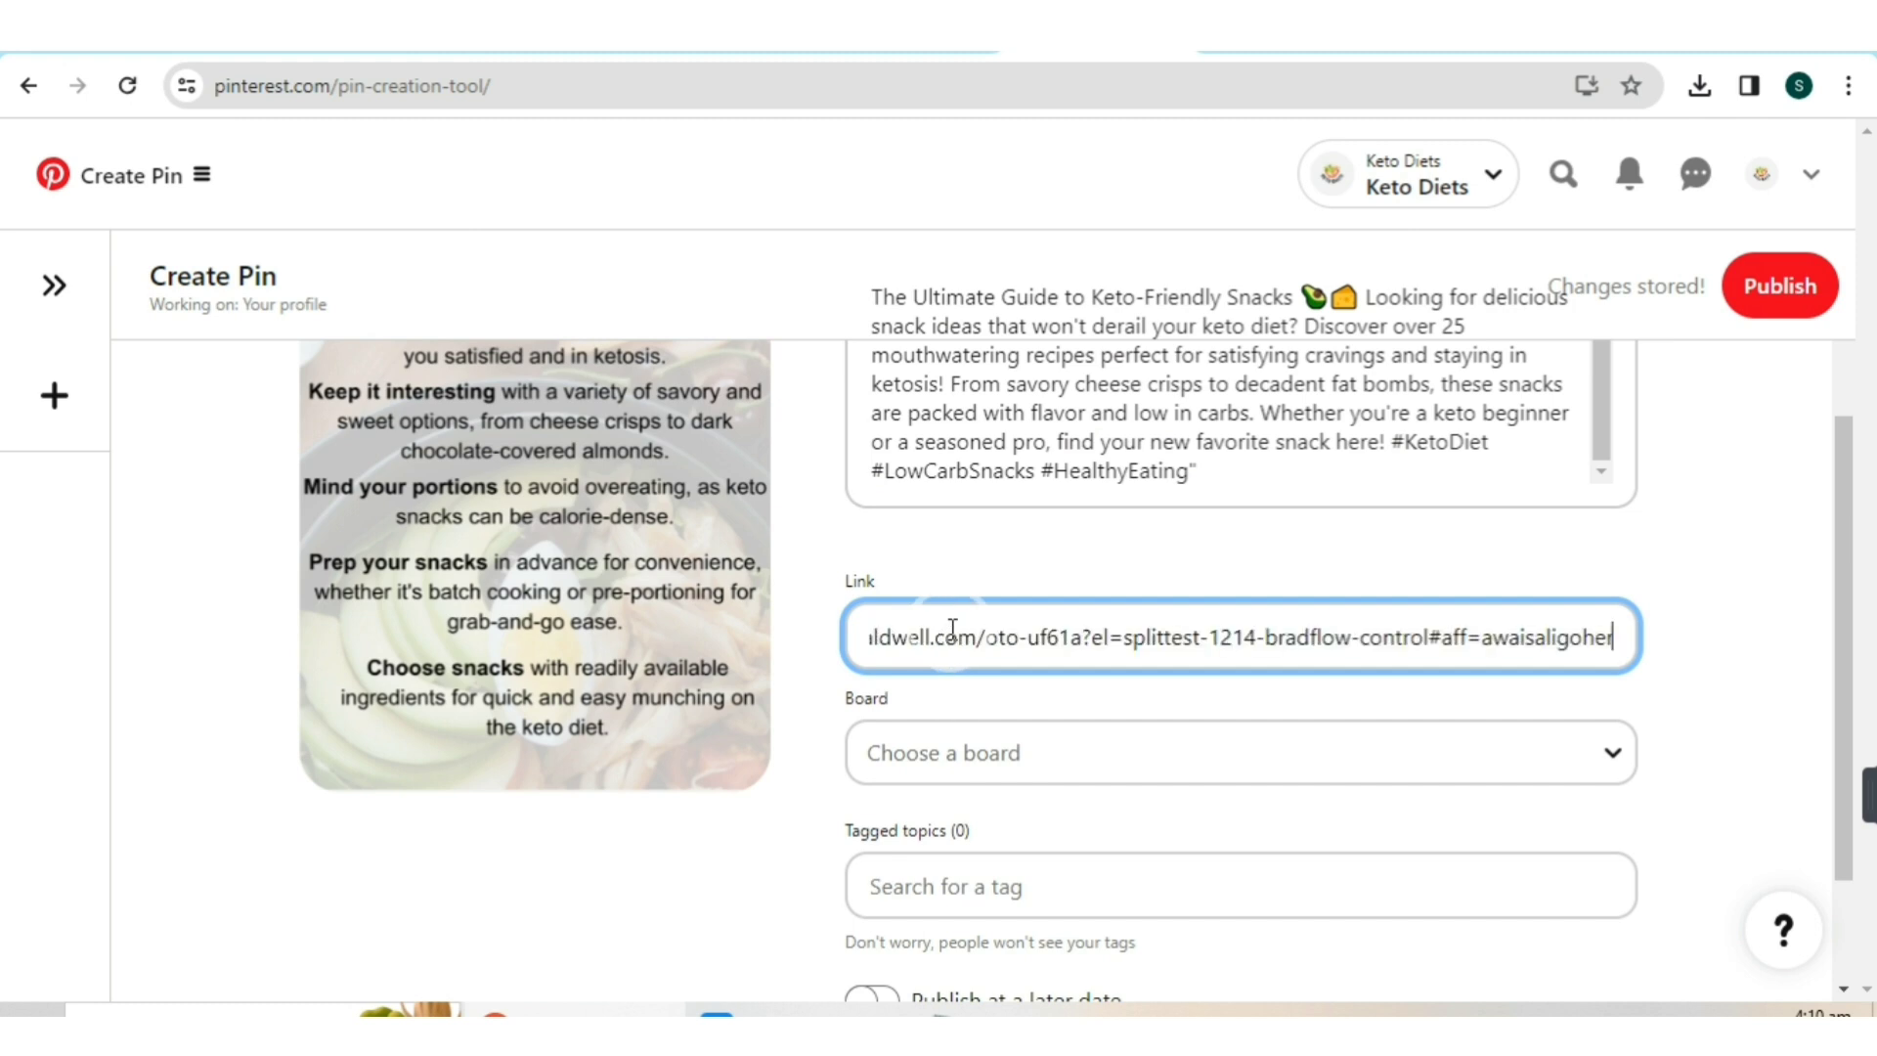
- Assign the pin to the board "ultimate keto diets tips" and publish it
scroll(1114, 671, "down", 1)
left_click(1072, 620)
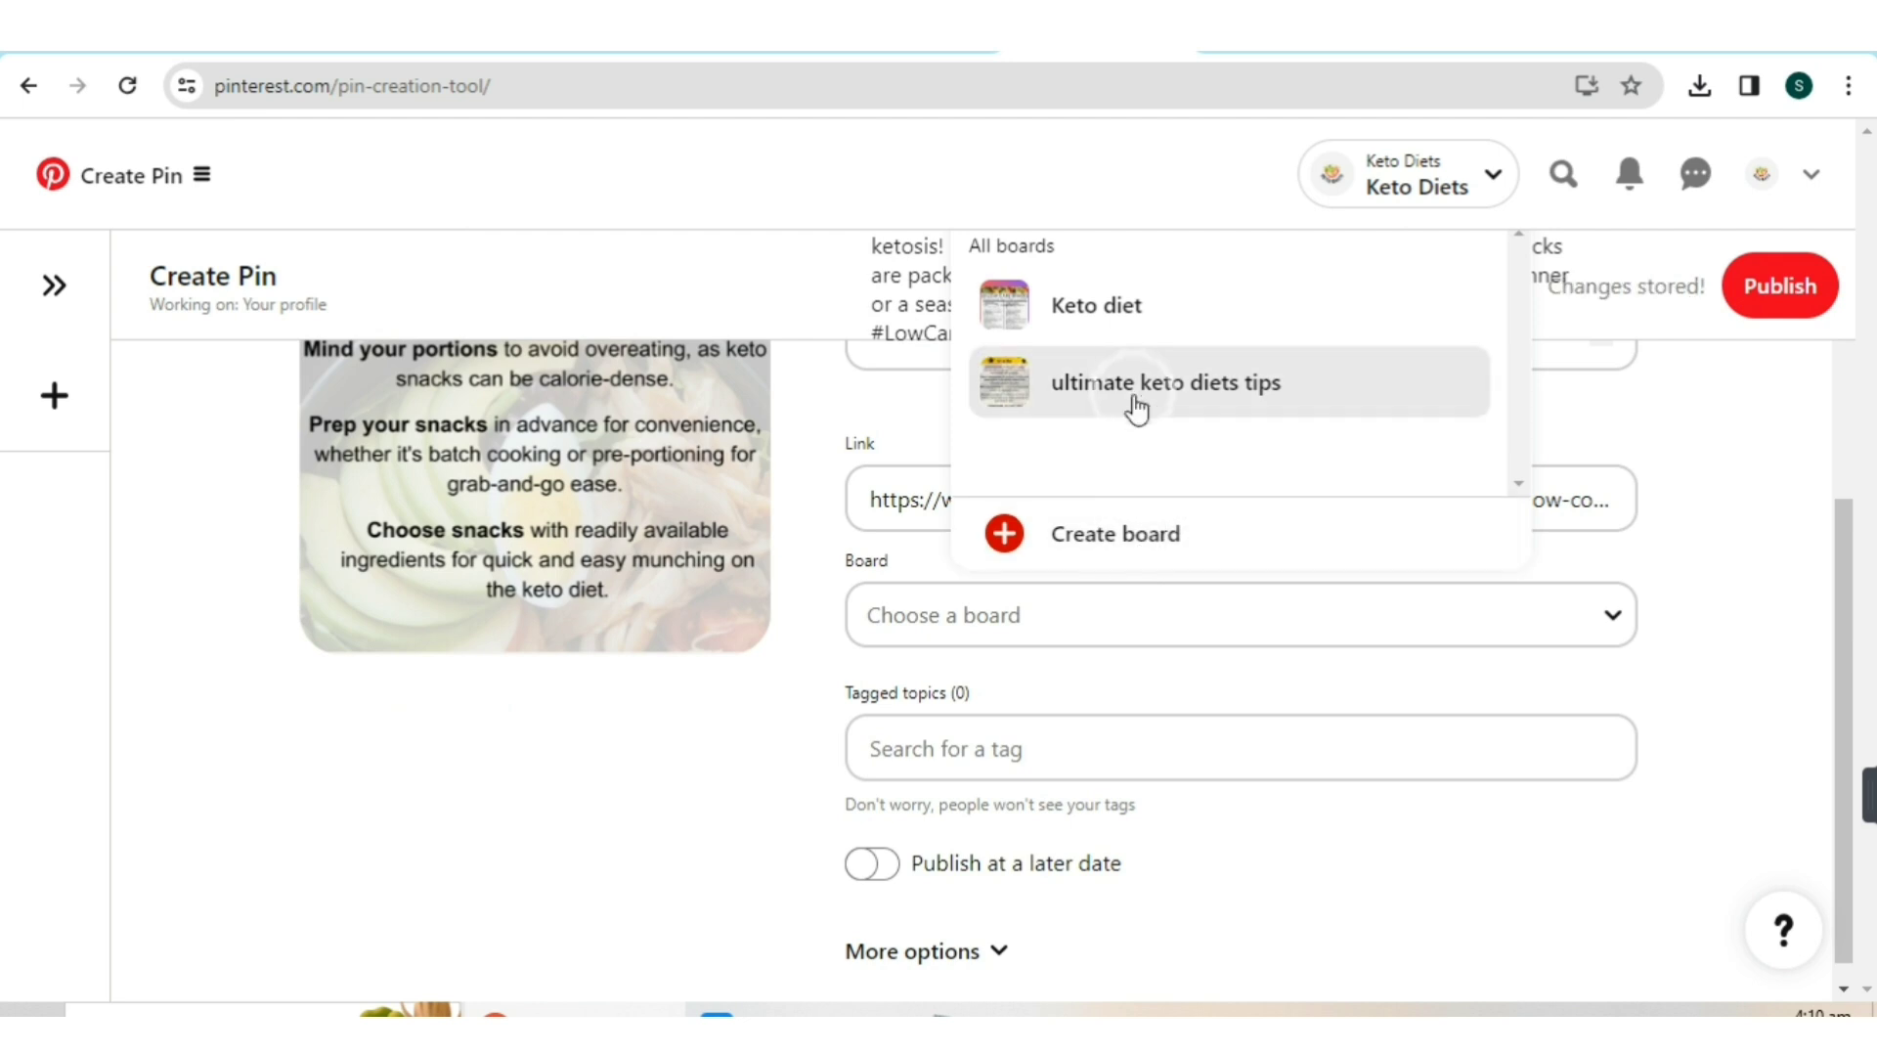
left_click(1115, 320)
left_click(1151, 391)
scroll(1662, 665, "down", 1)
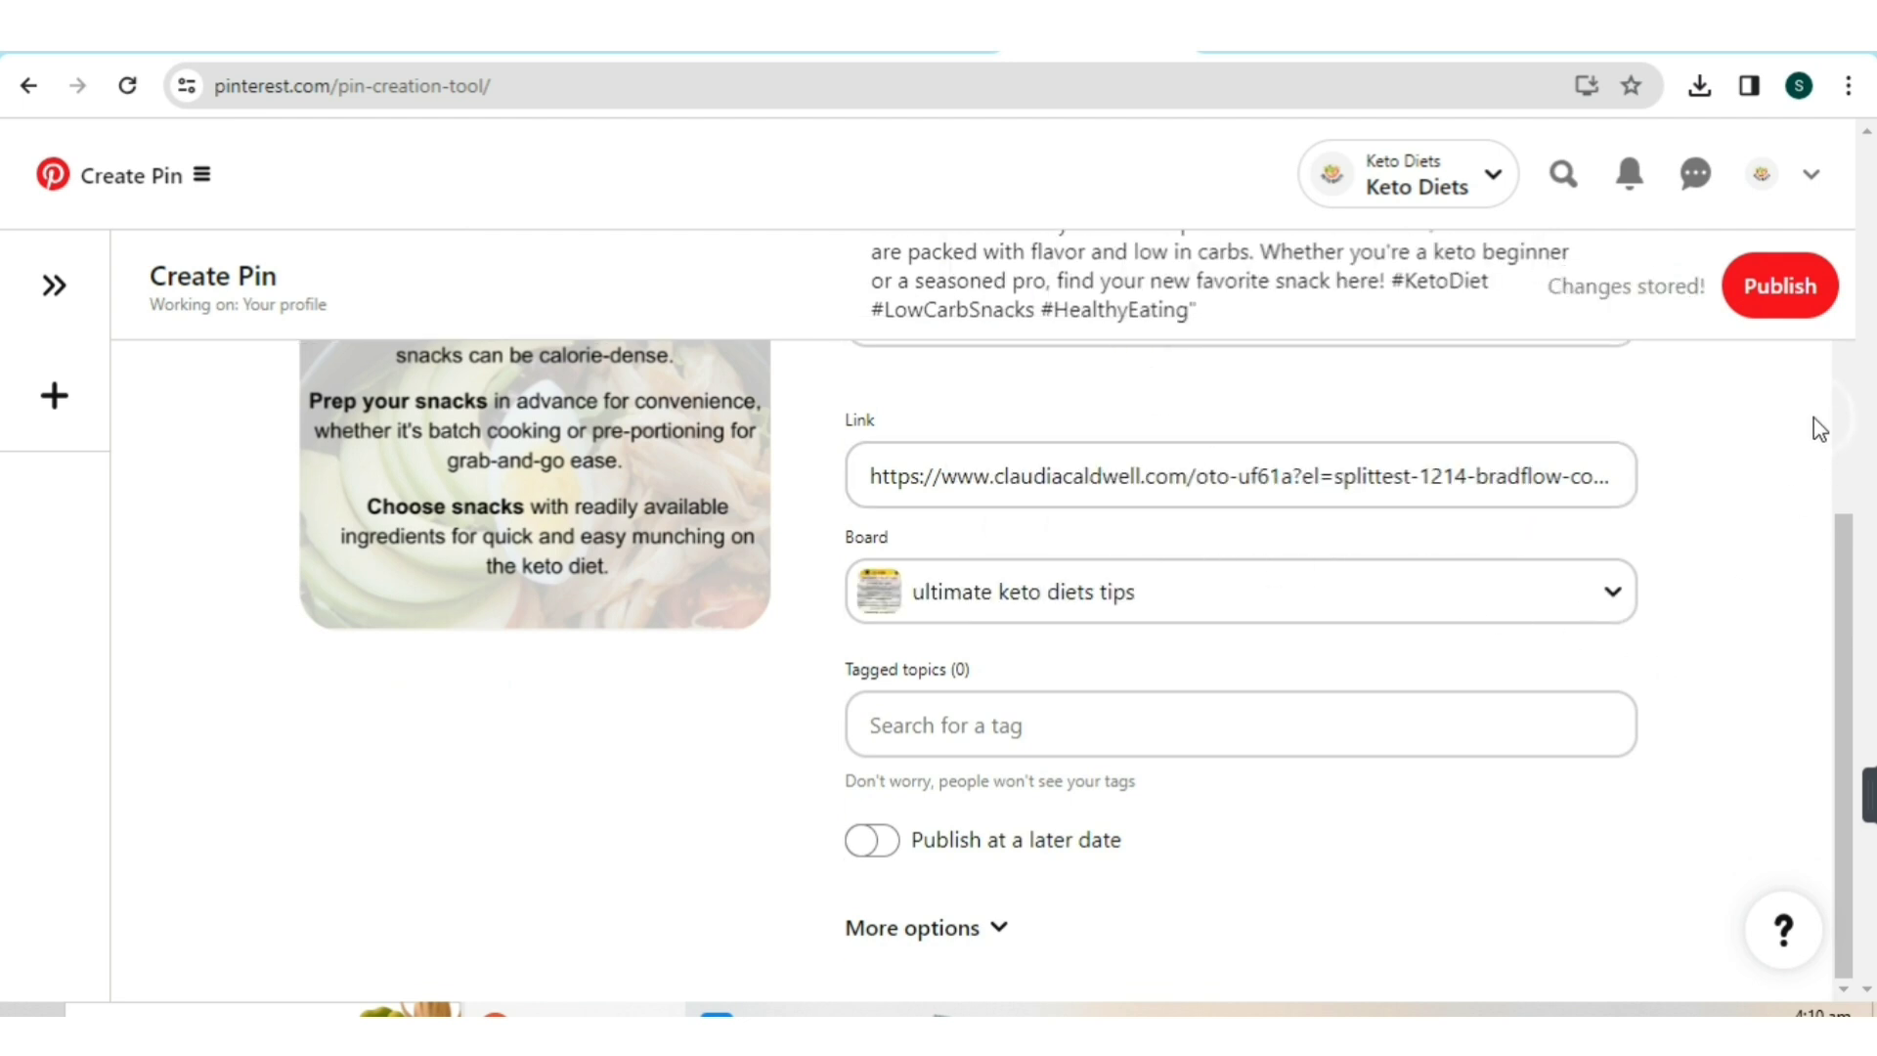
left_click(1782, 286)
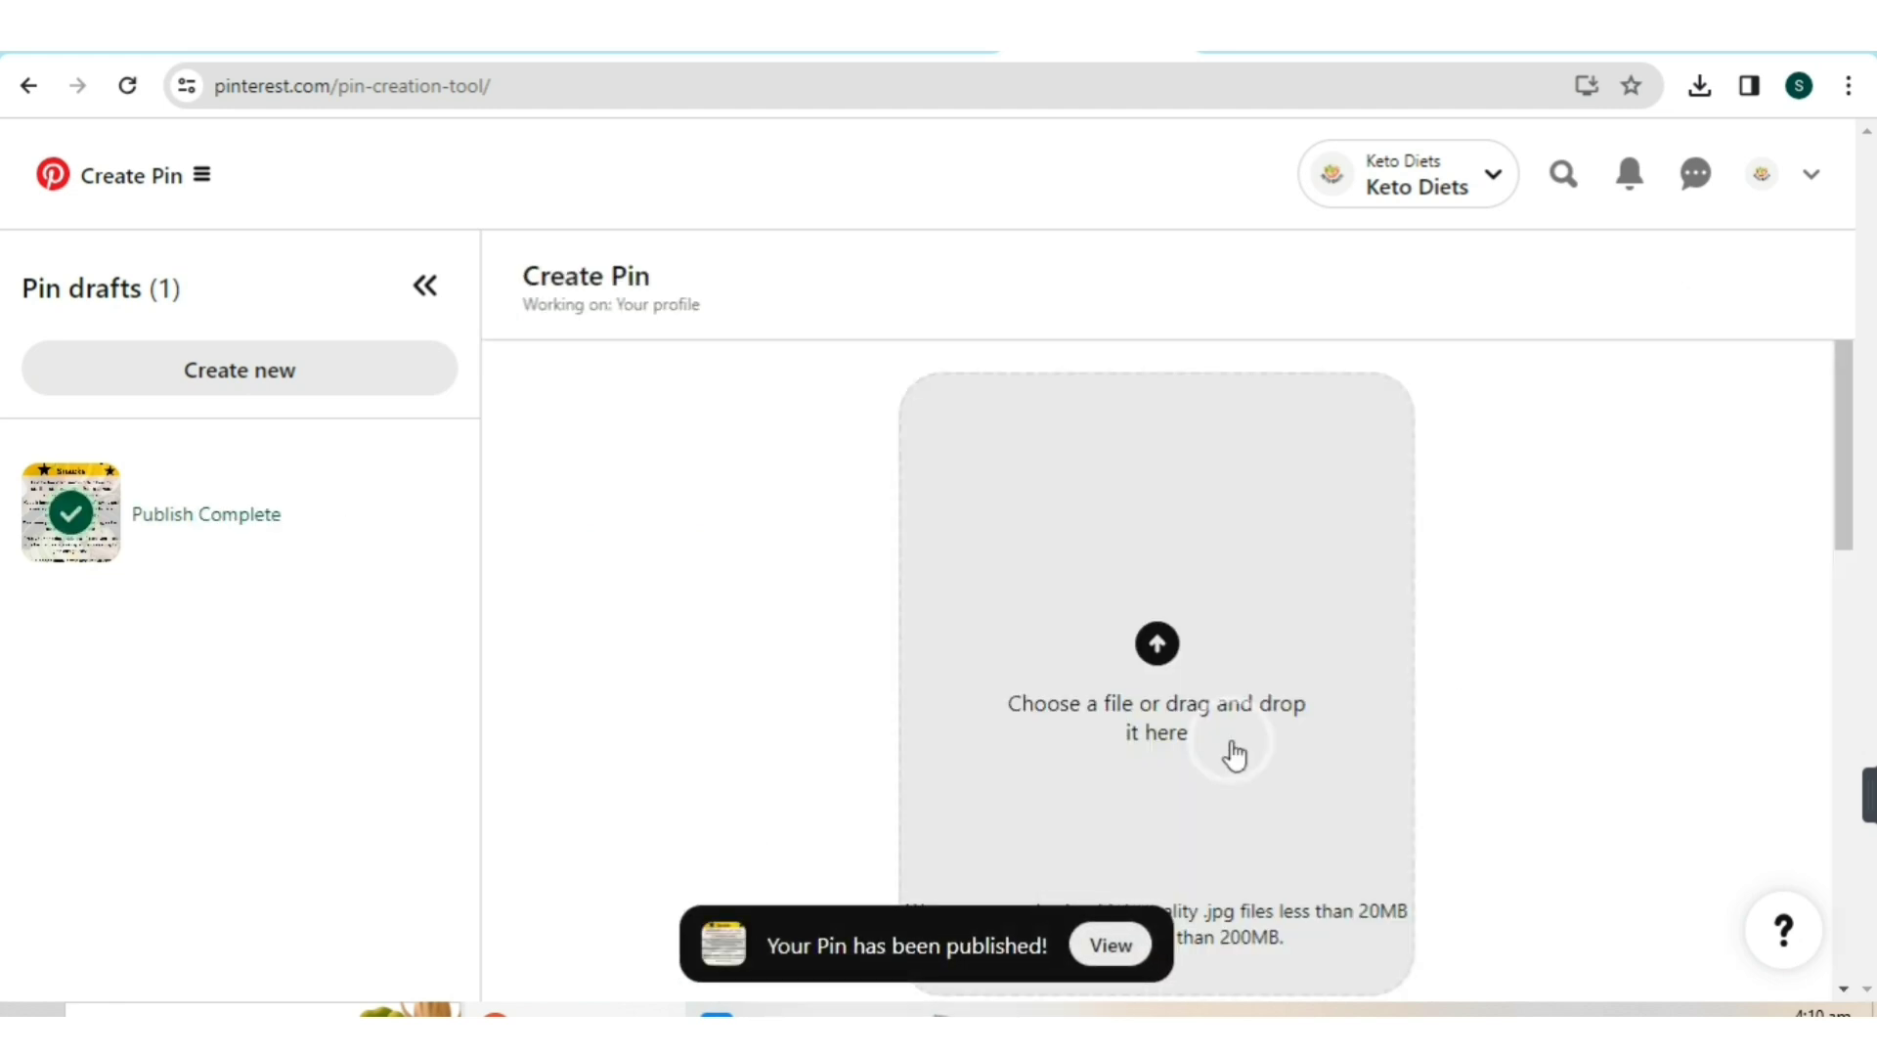
- Open the newly published pin, check its statistics and follow its destination link to the offer's page
left_click(1113, 946)
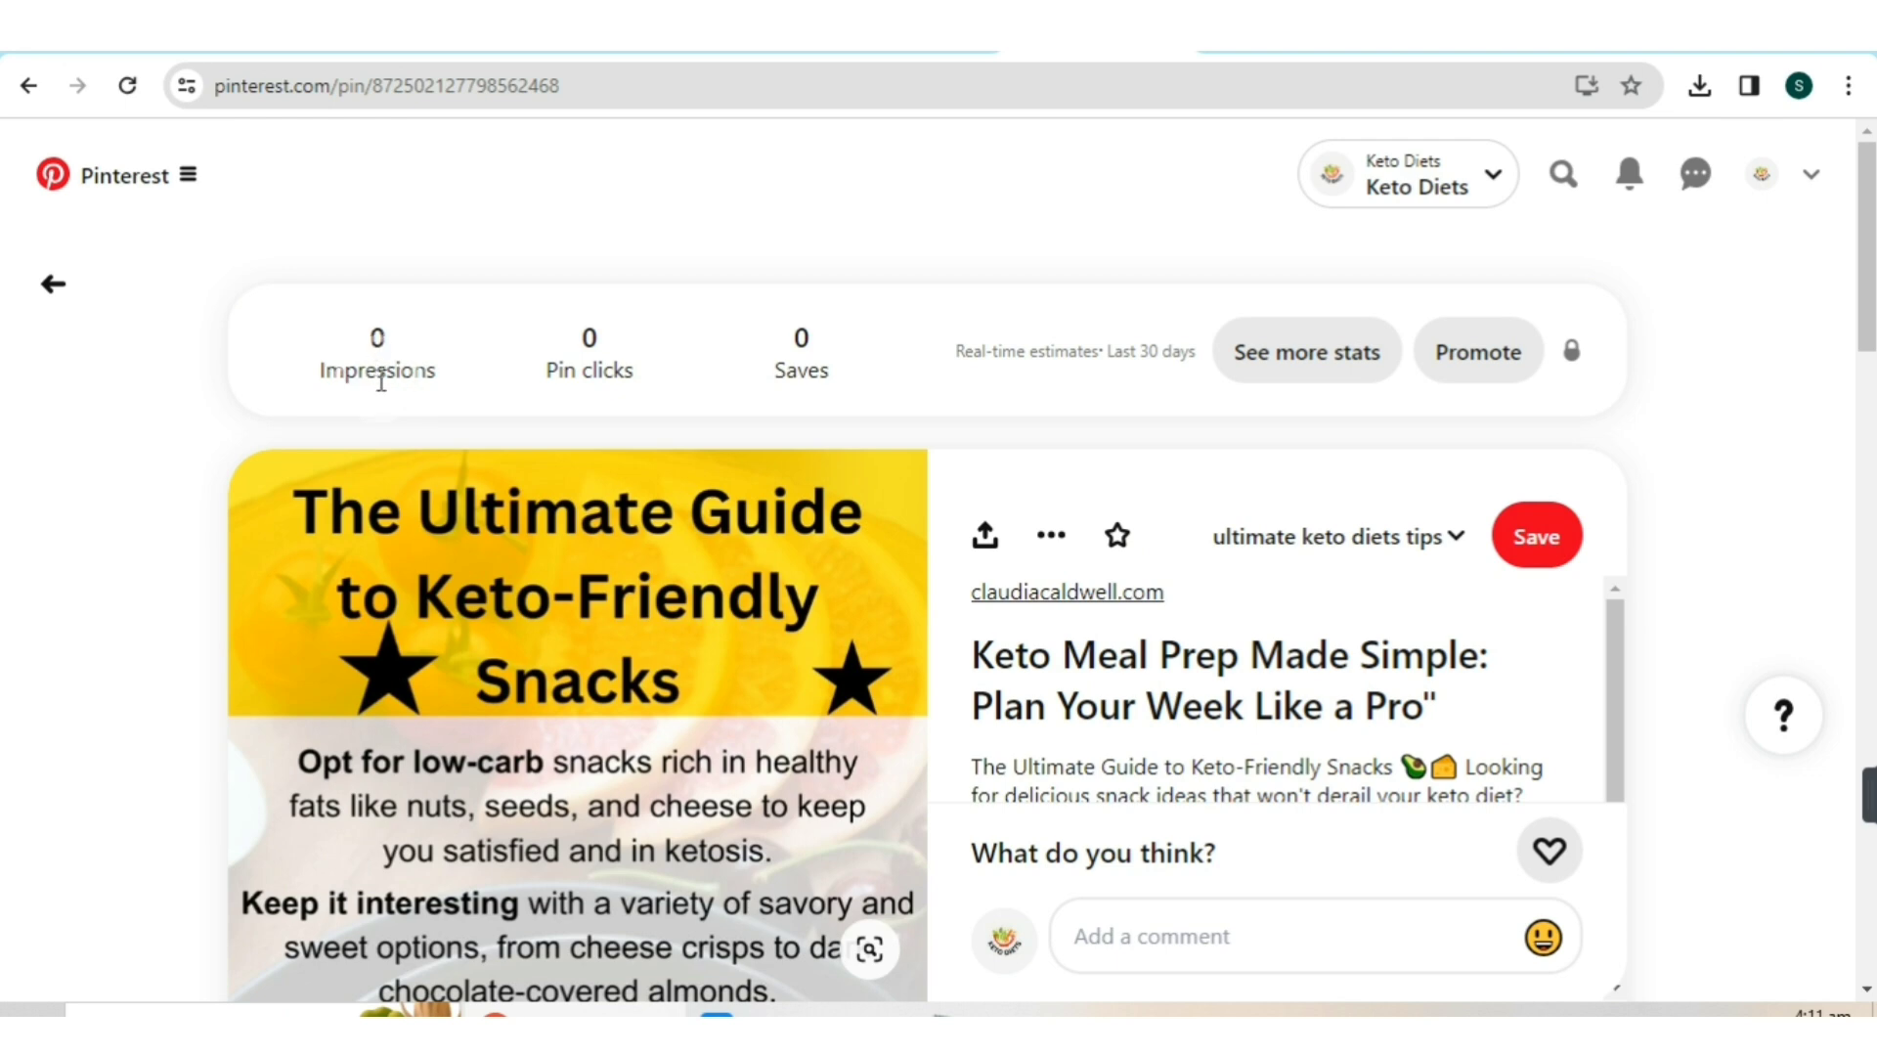
left_click(1545, 528)
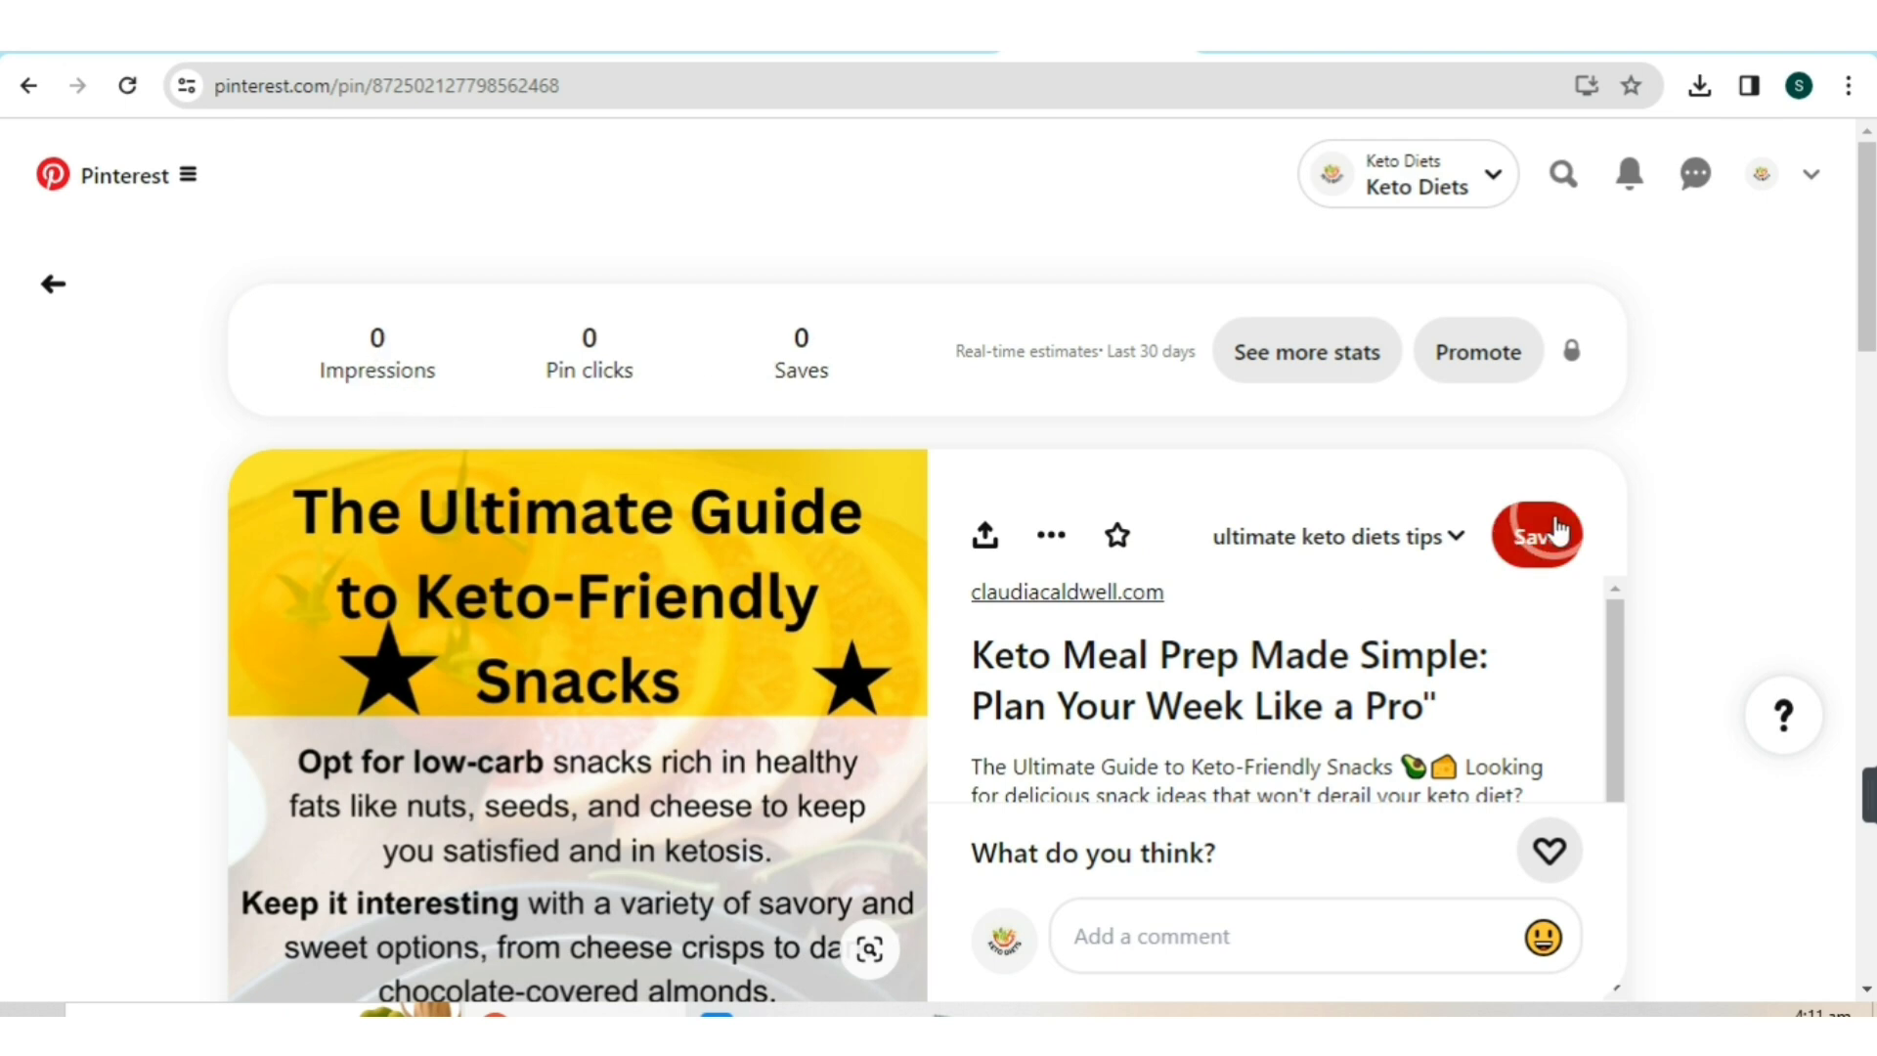
scroll(1575, 482, "down", 2)
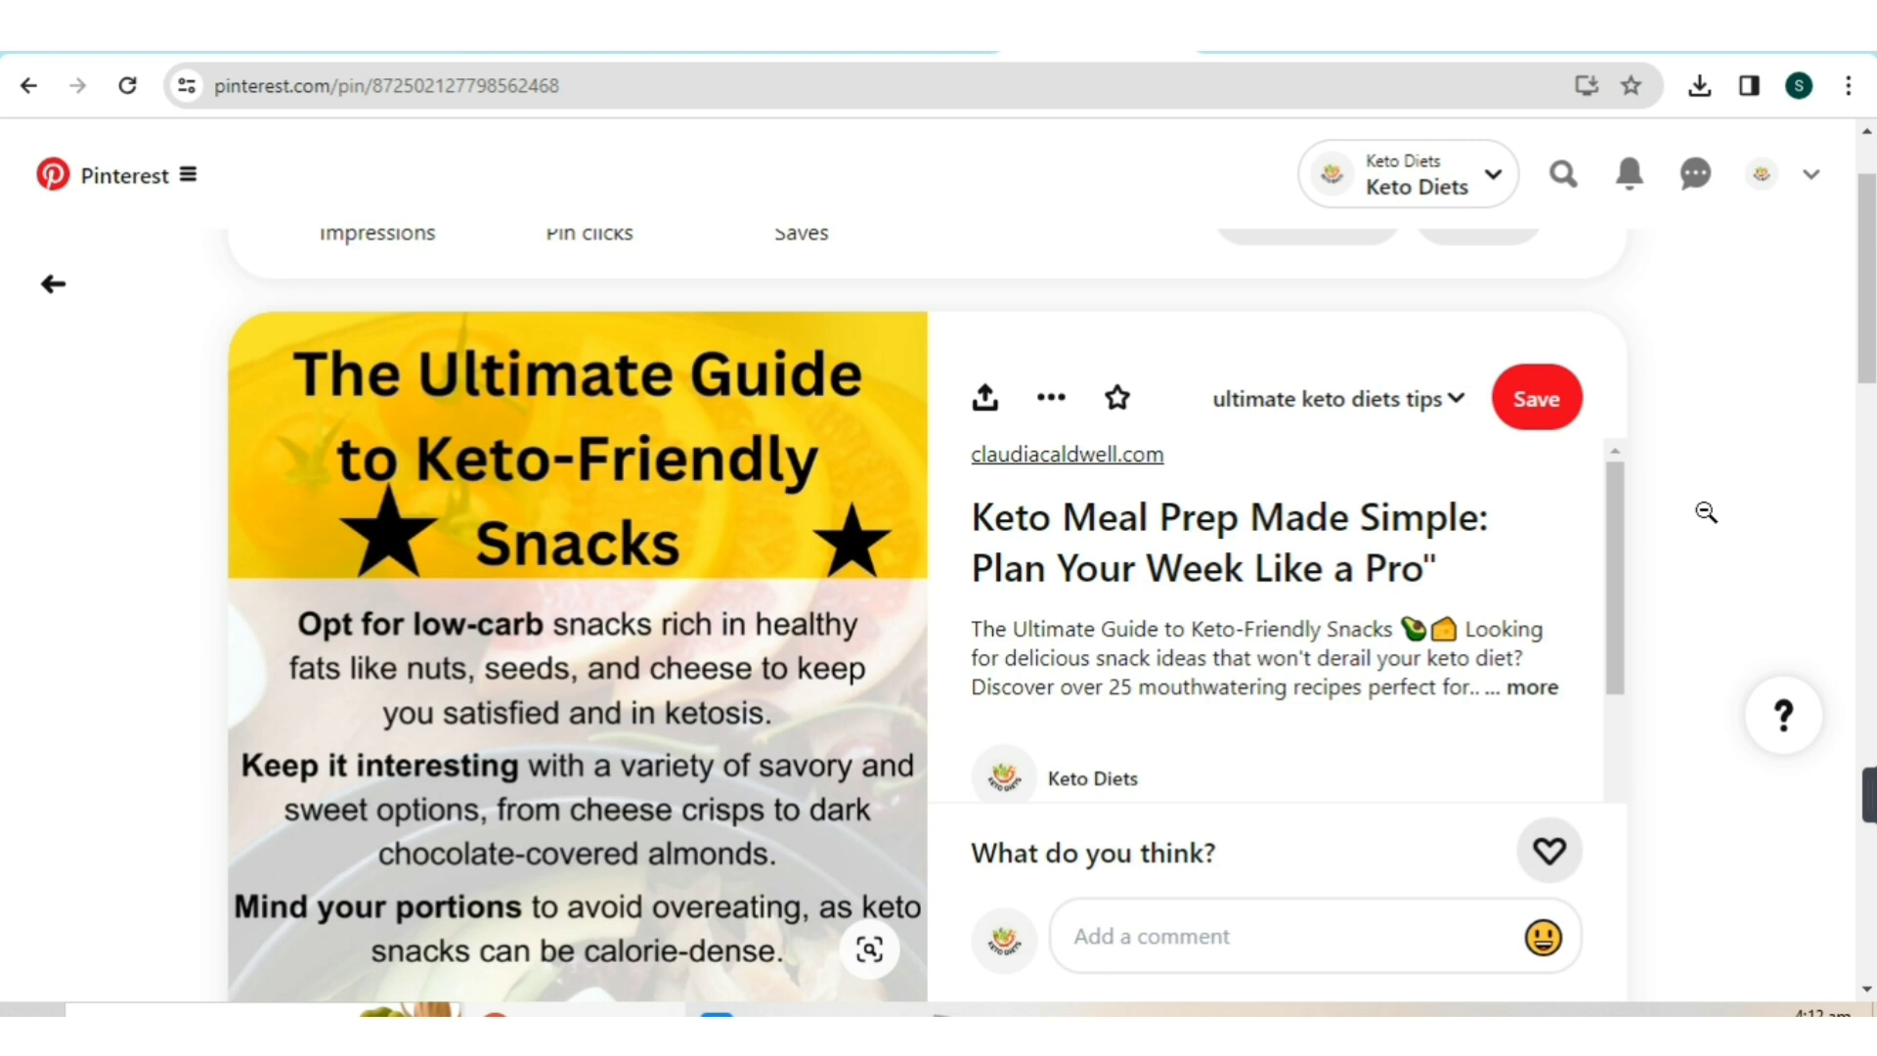
left_click(1071, 458)
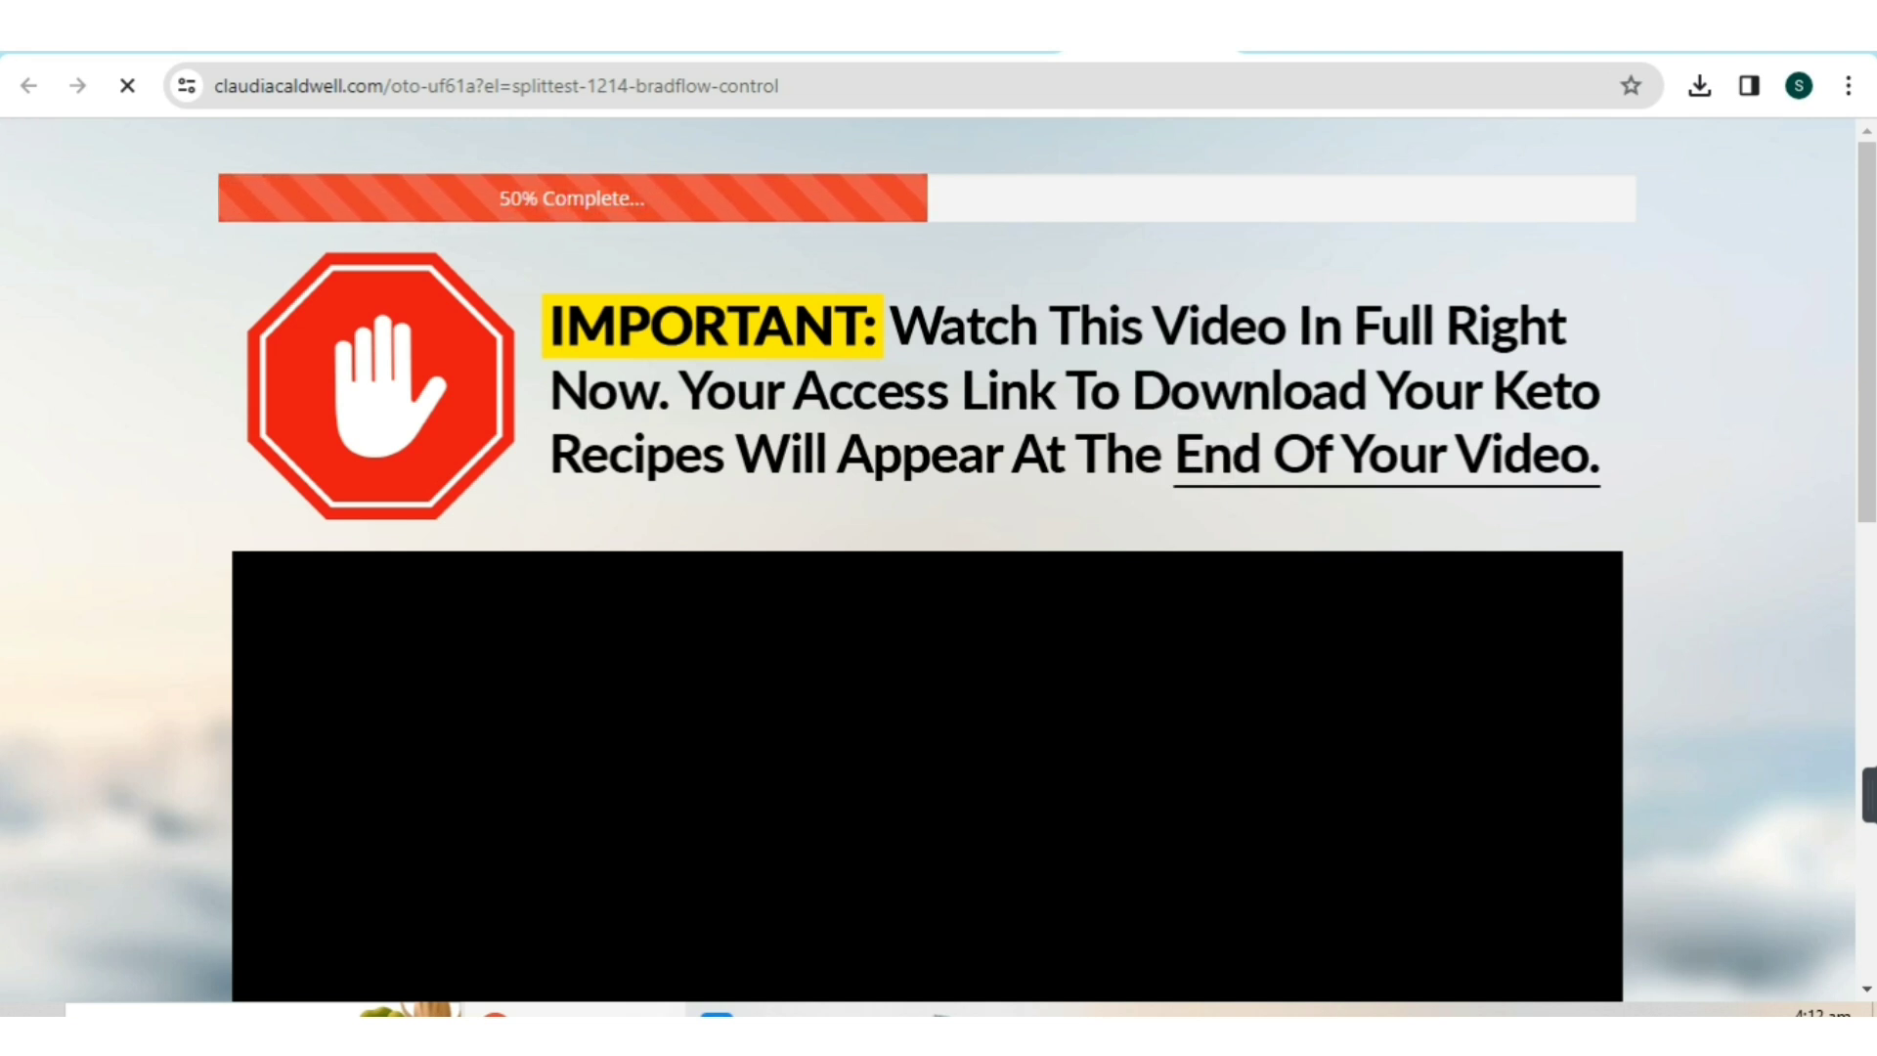
left_click(1084, 460)
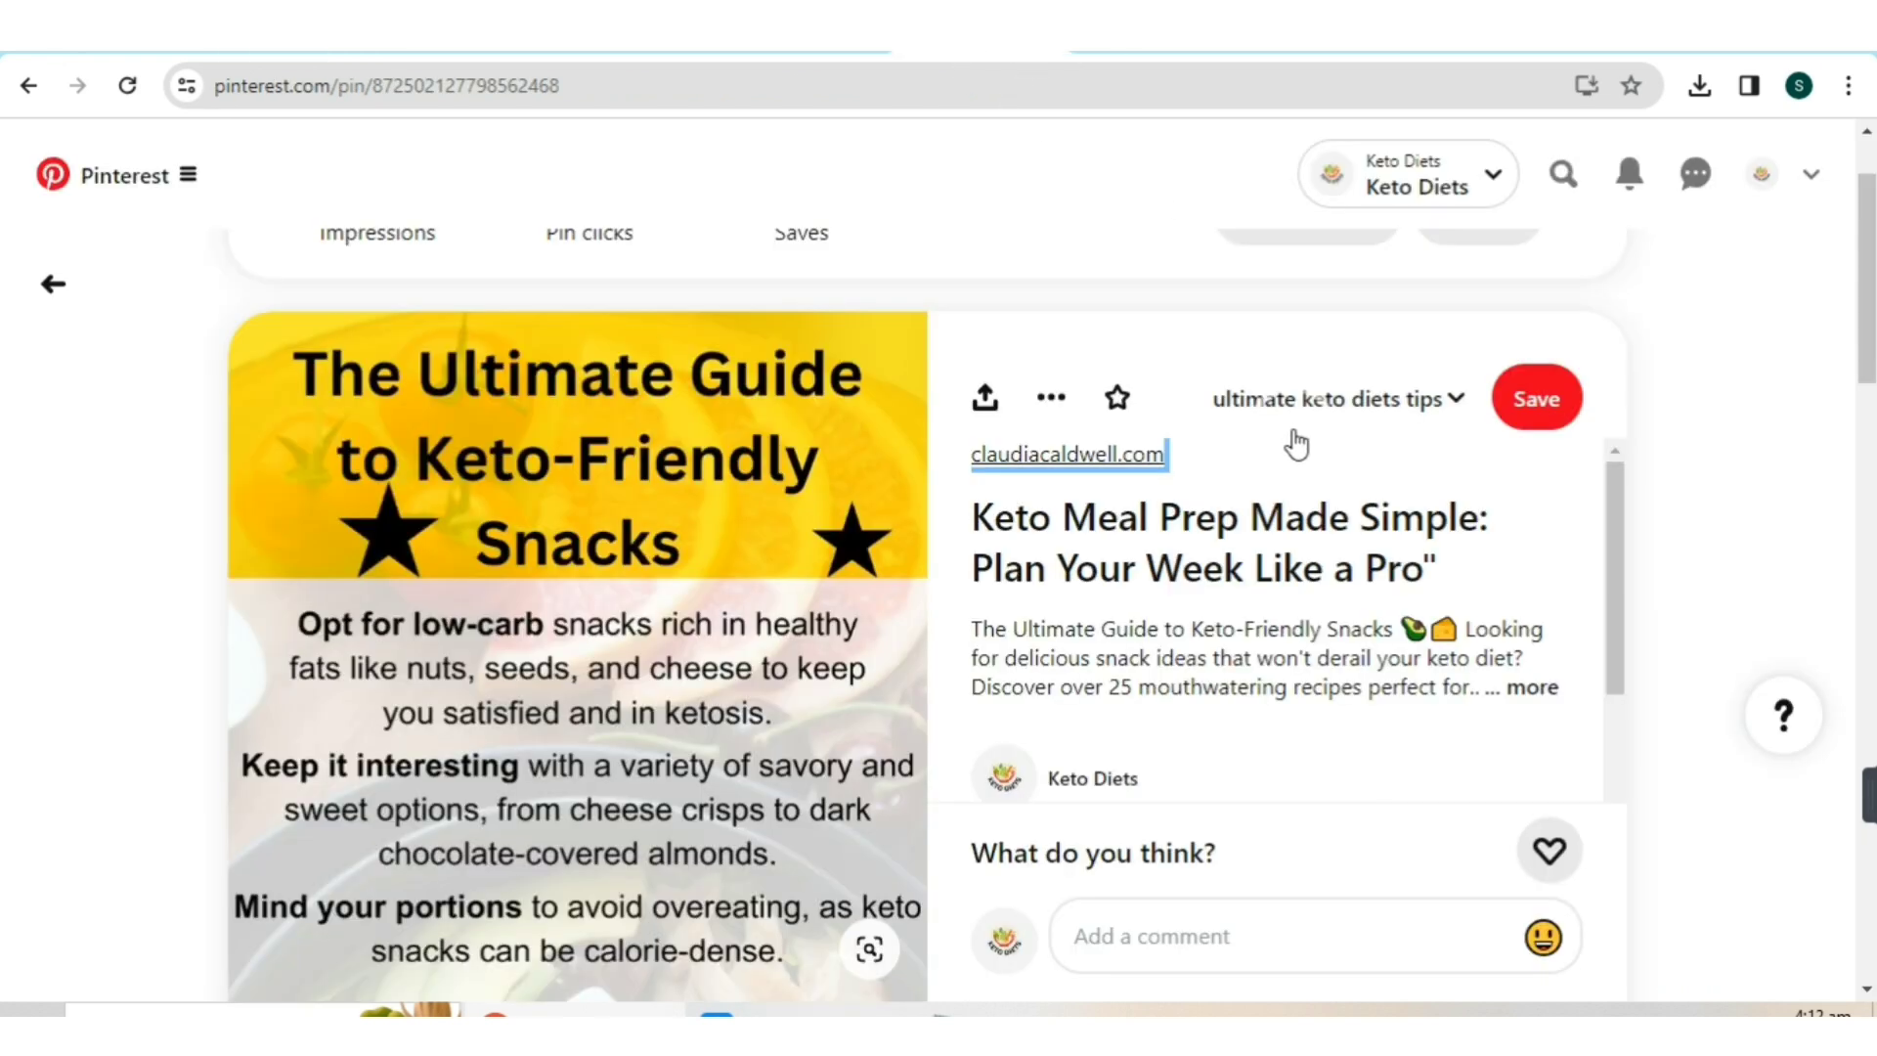
- Review the published pin's image, title, description, note and comment sections, and statistics
scroll(1315, 439, "down", 3)
scroll(1560, 560, "down", 8)
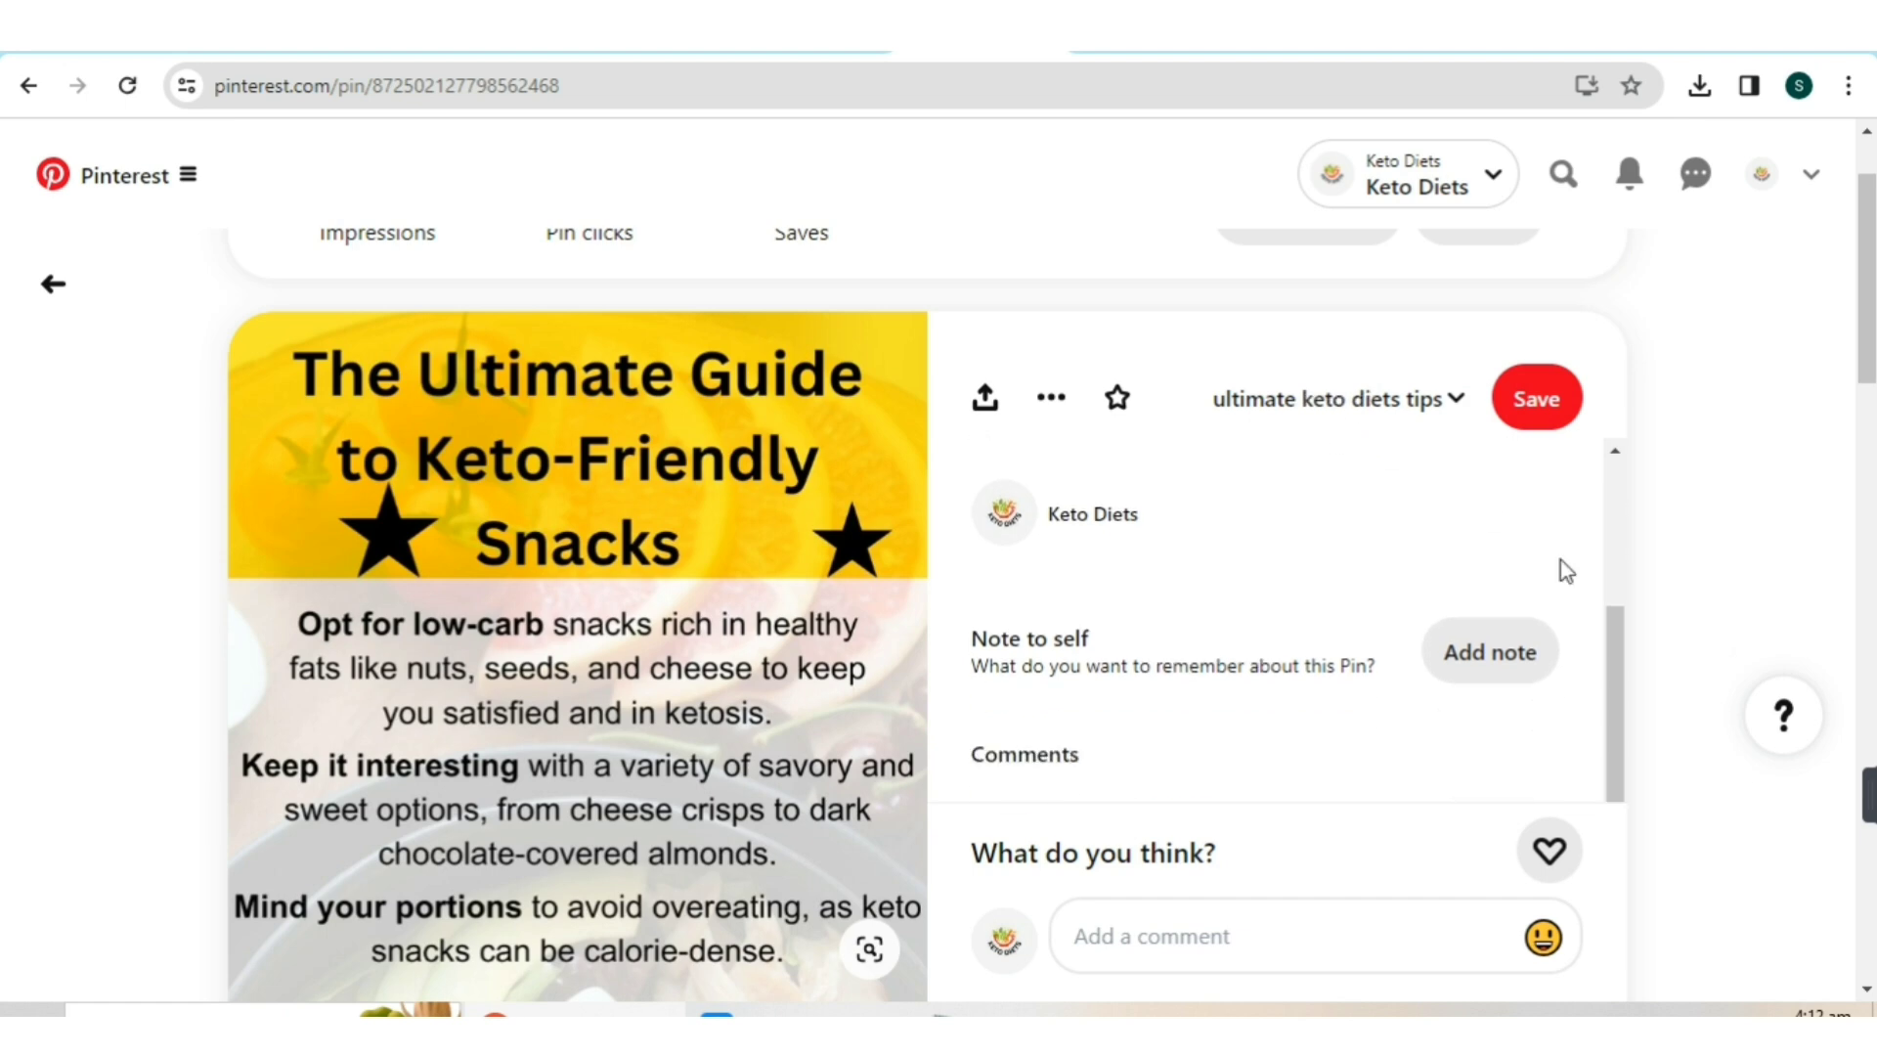
scroll(1639, 537, "up", 5)
scroll(1454, 545, "up", 10)
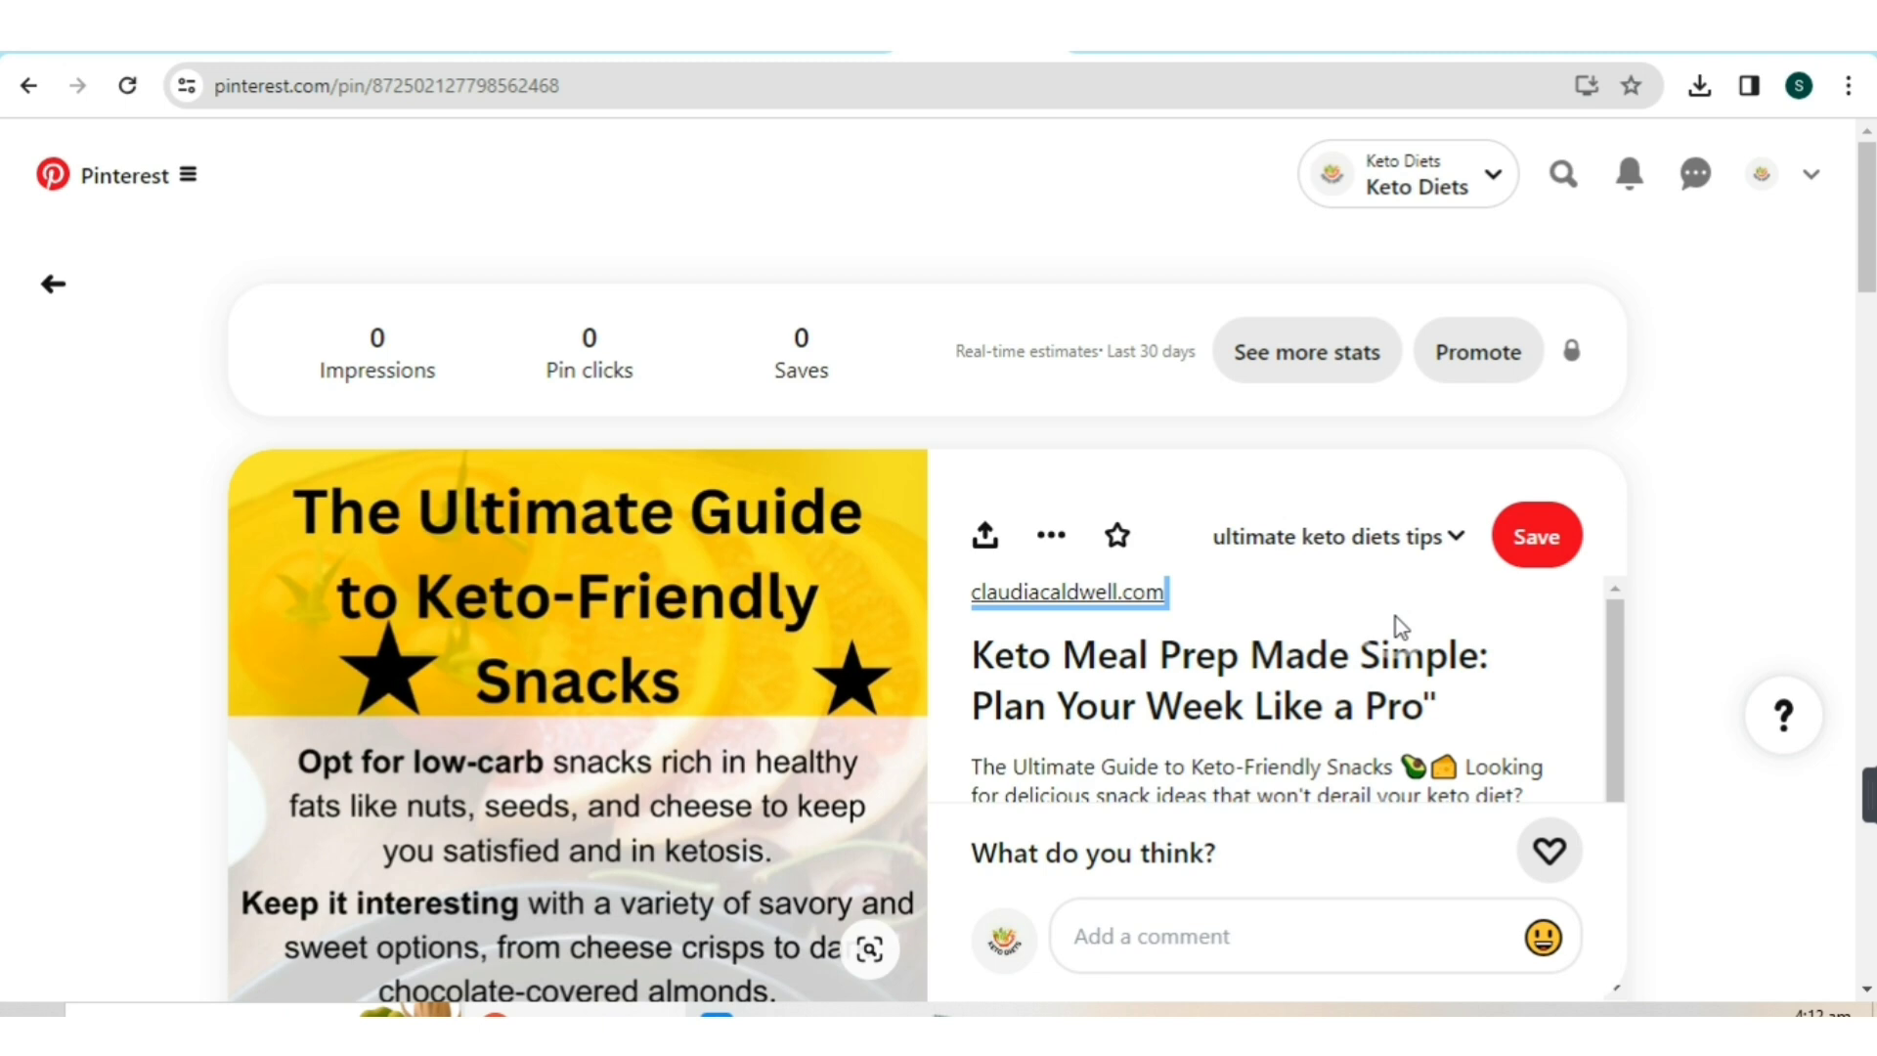
scroll(1315, 533, "down", 5)
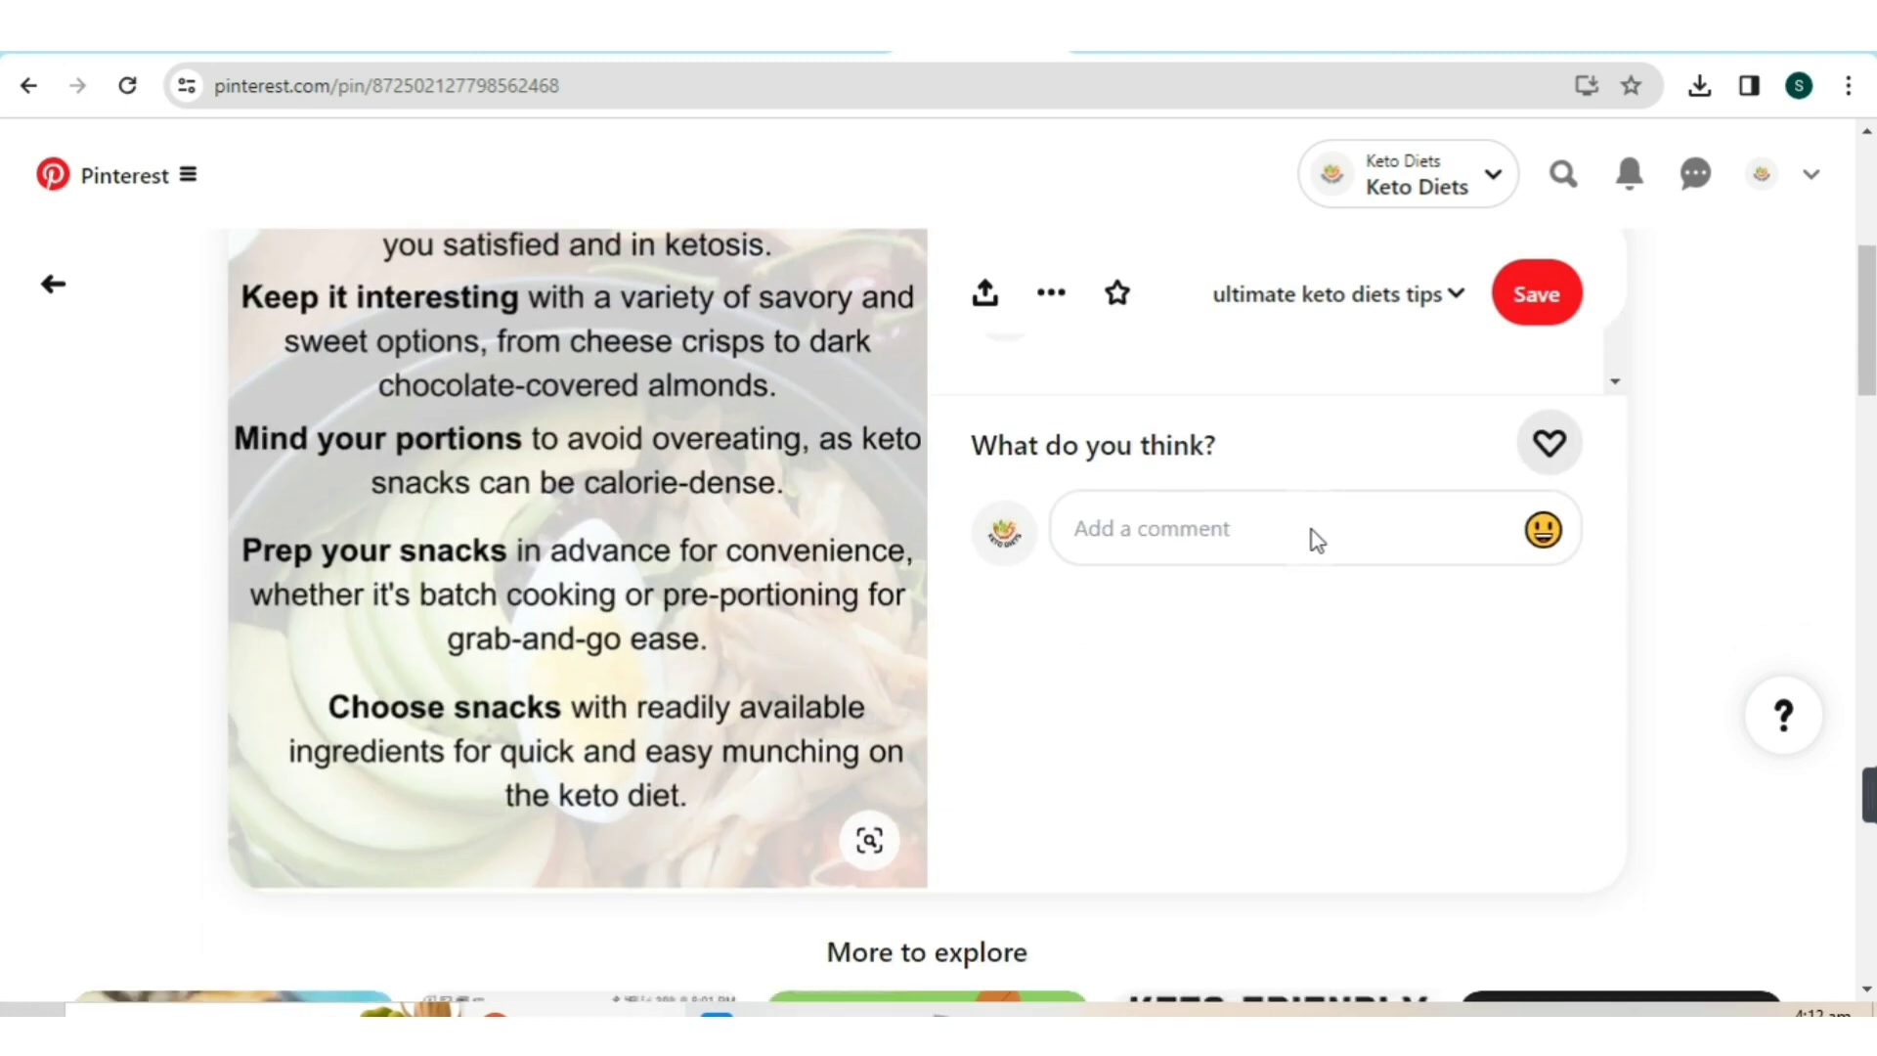
scroll(1315, 538, "up", 3)
scroll(1312, 533, "up", 3)
scroll(1307, 537, "down", 5)
scroll(1311, 535, "up", 5)
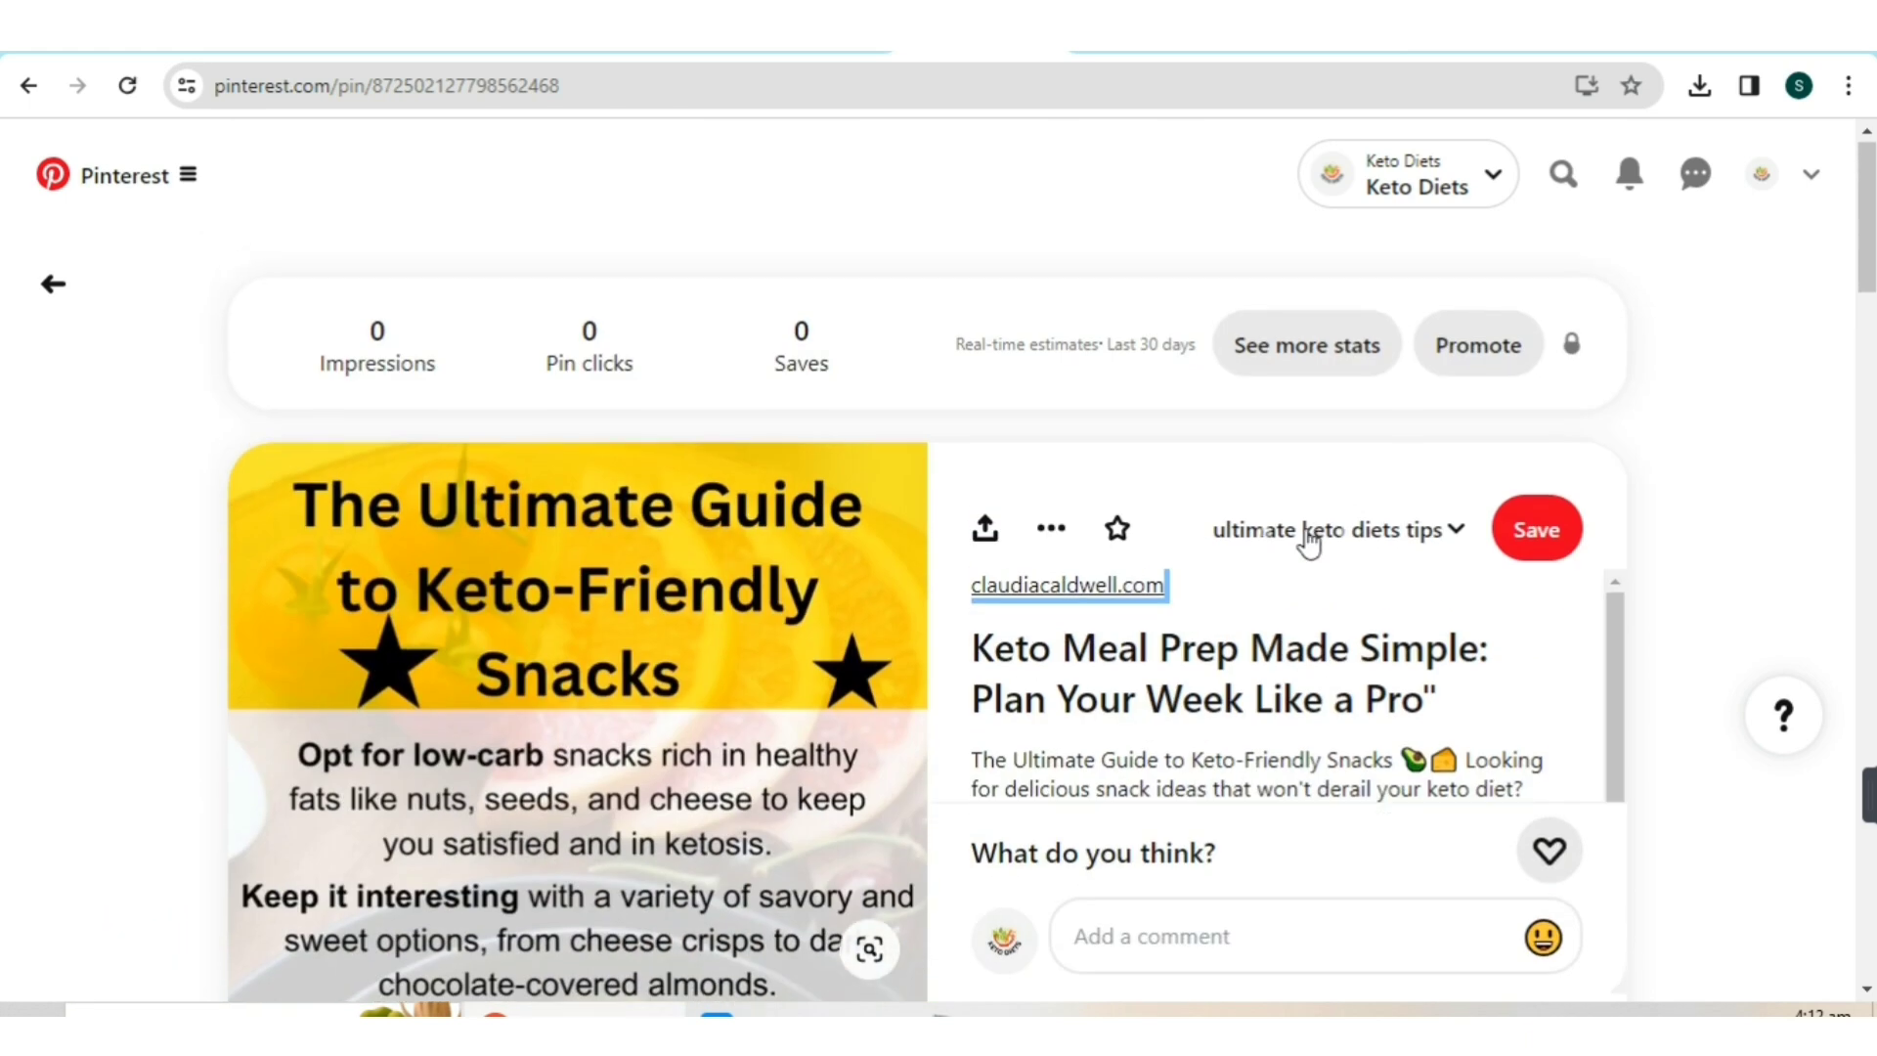
scroll(1320, 640, "down", 1)
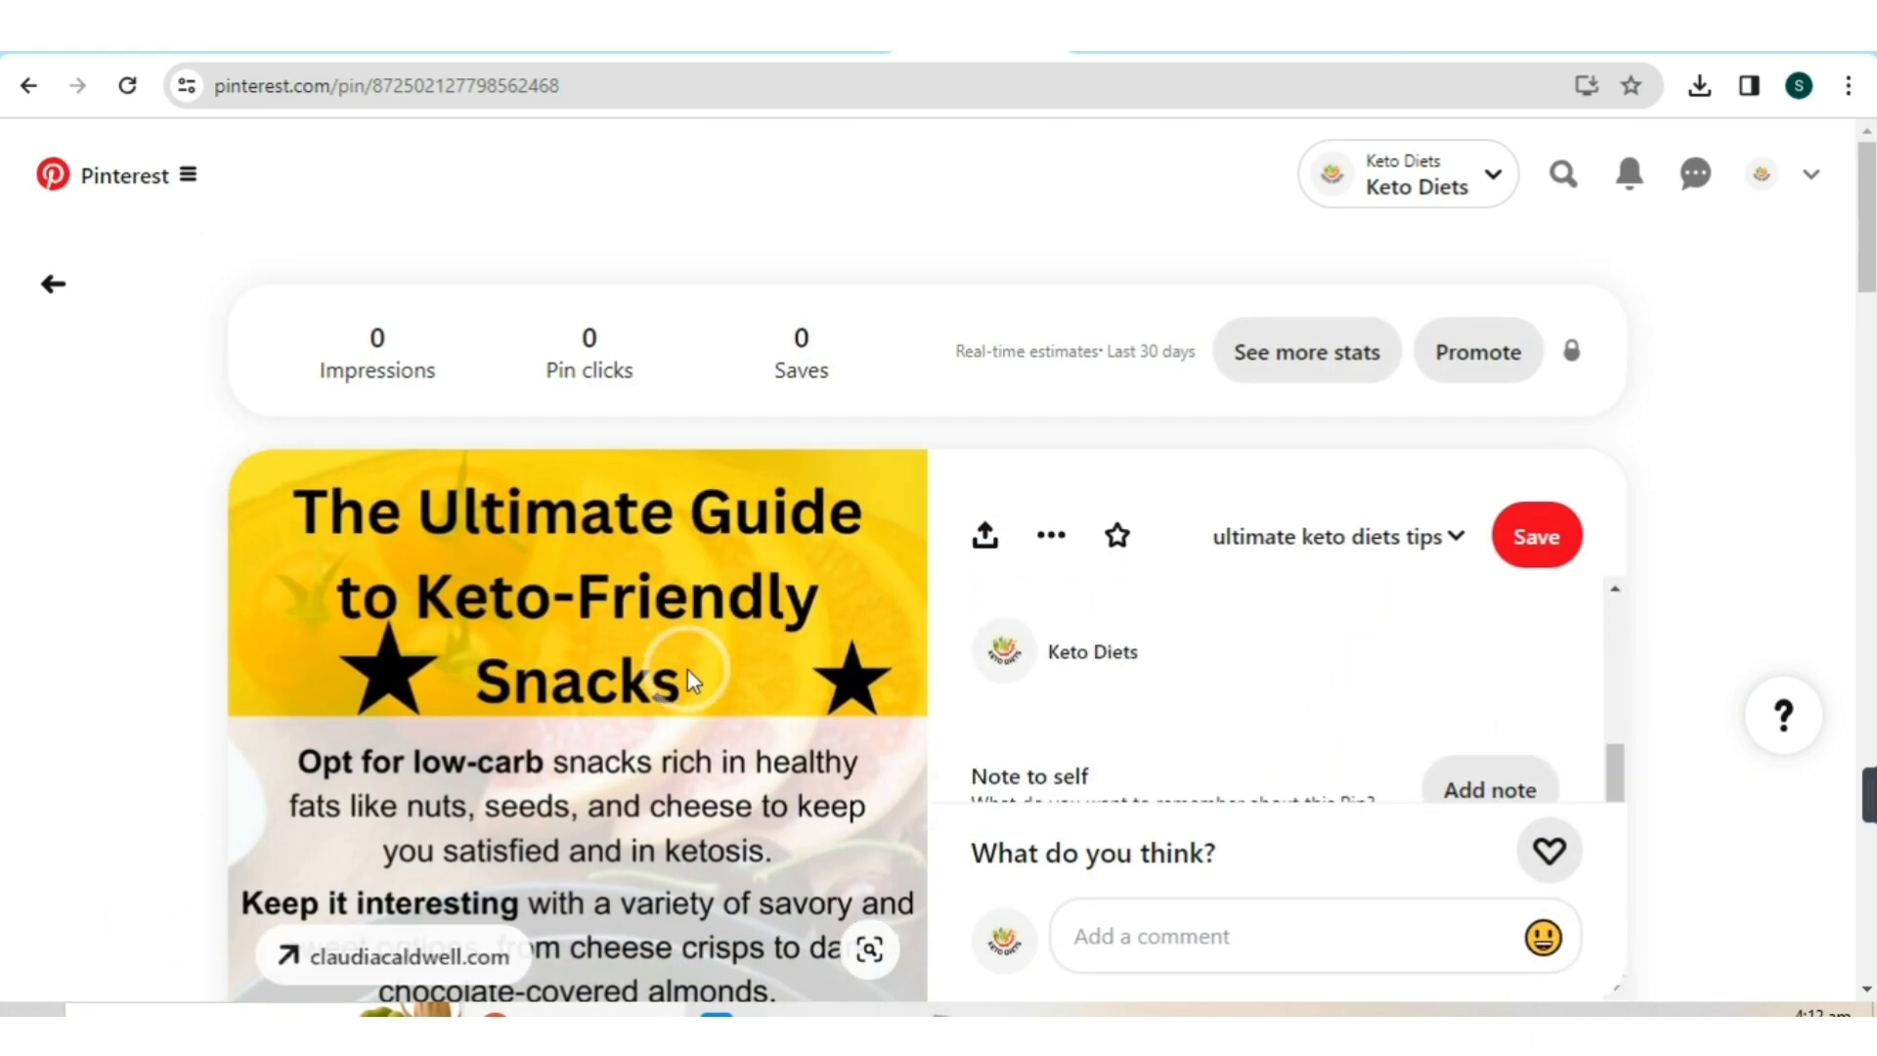
scroll(680, 671, "down", 4)
scroll(668, 675, "up", 3)
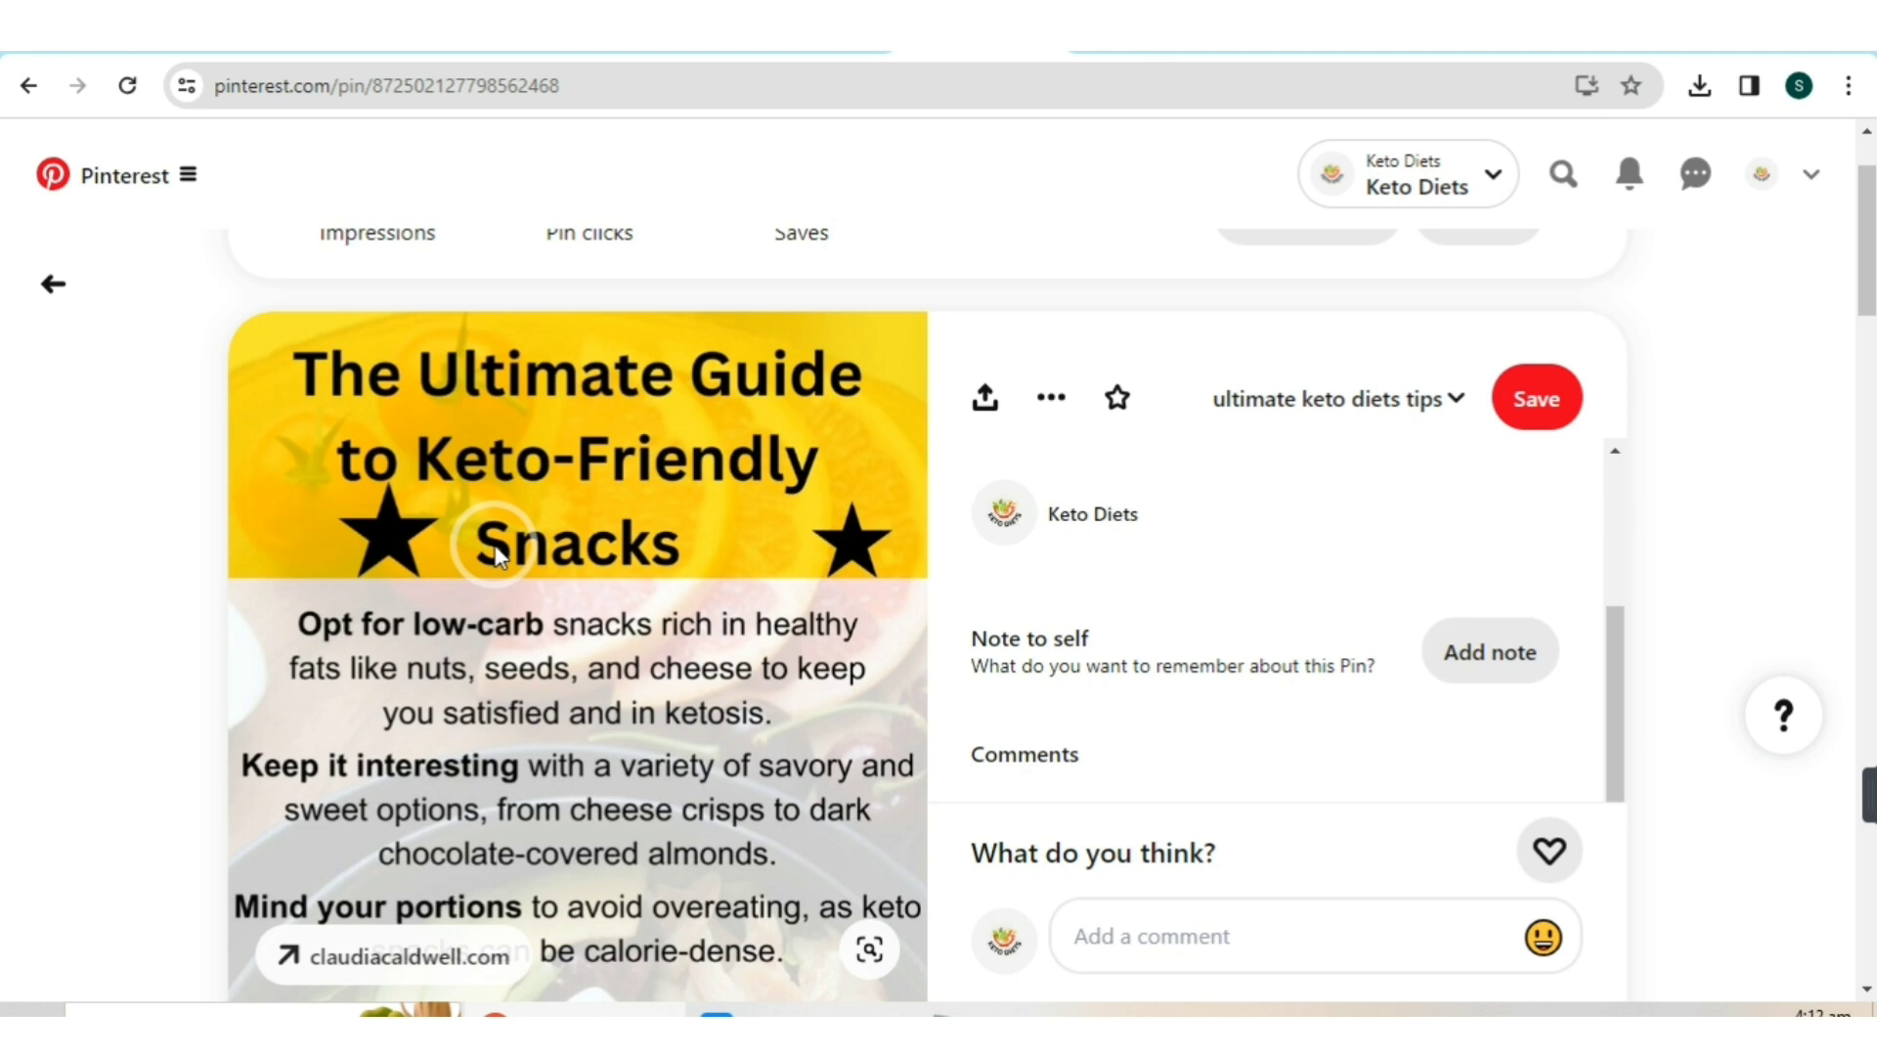
- Glance at Canva's Pinterest pin templates, and examine the published pin's full image and the related pins under "More to explore"
scroll(635, 567, "down", 1)
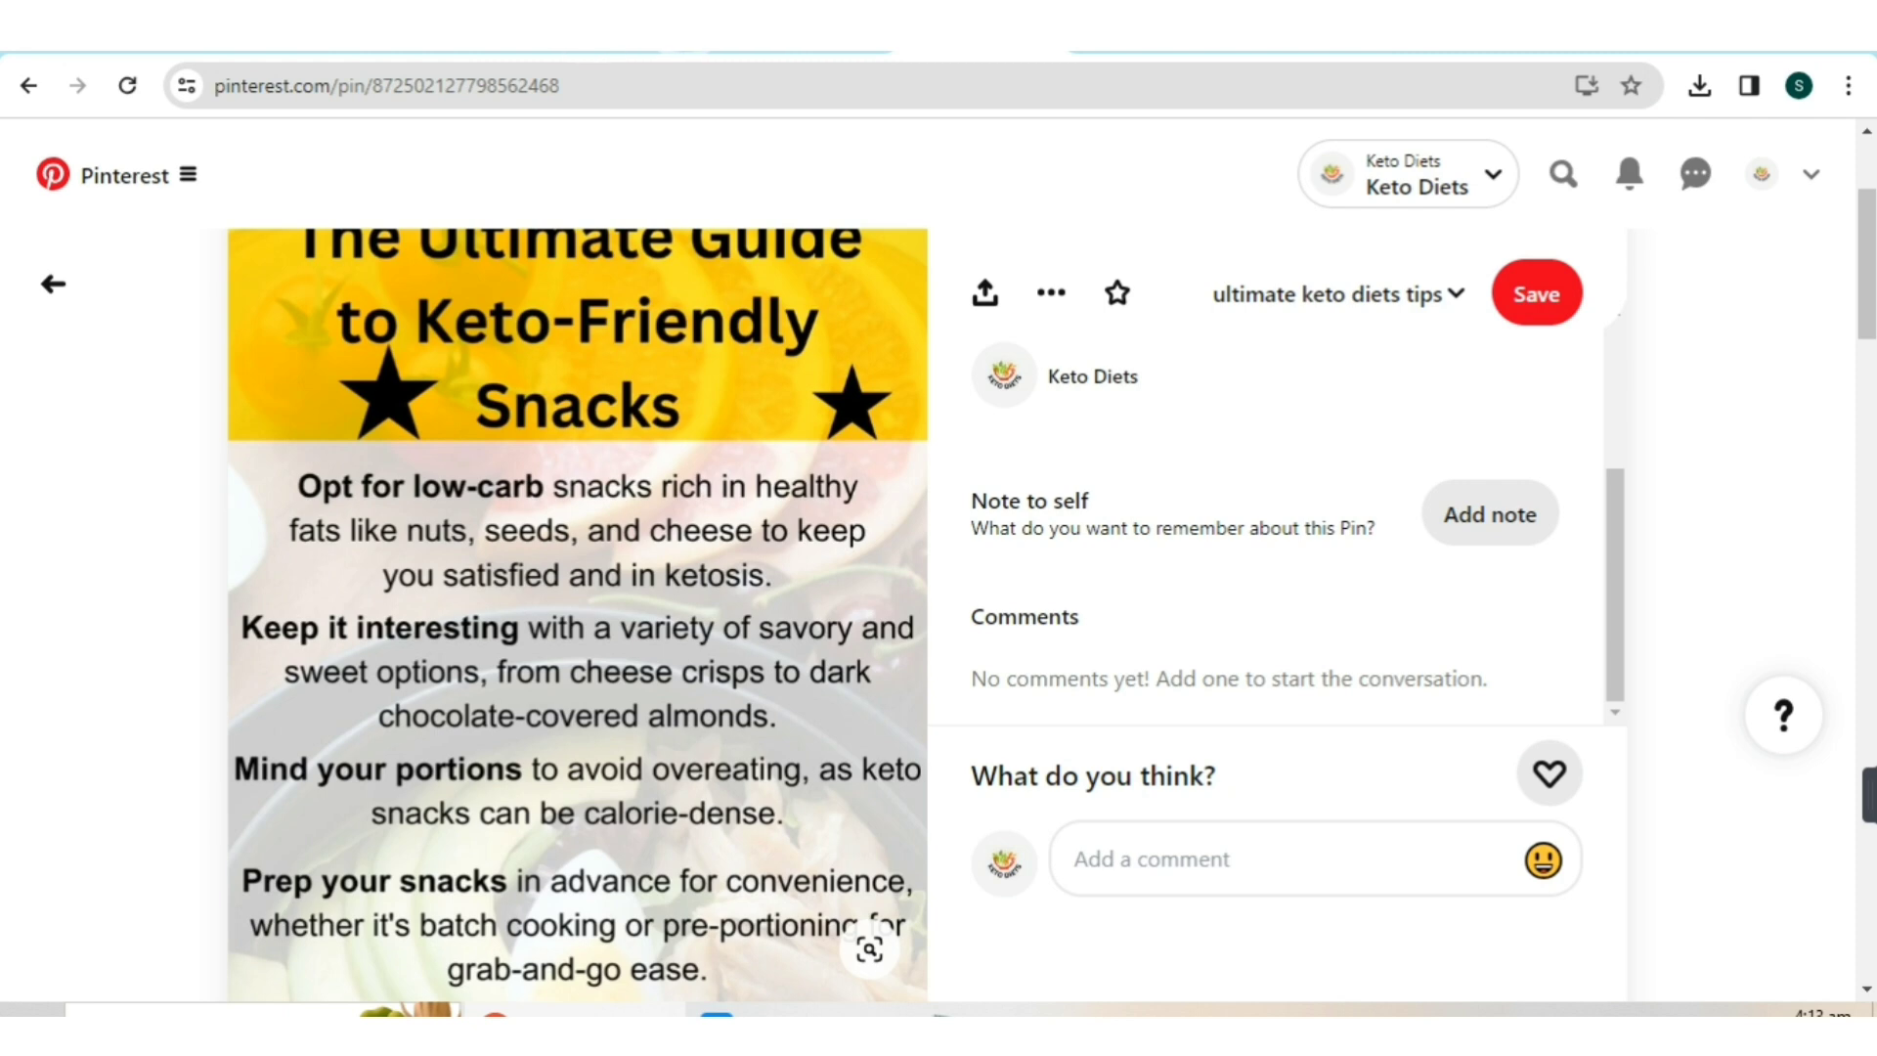
key("ctrl+Tab")
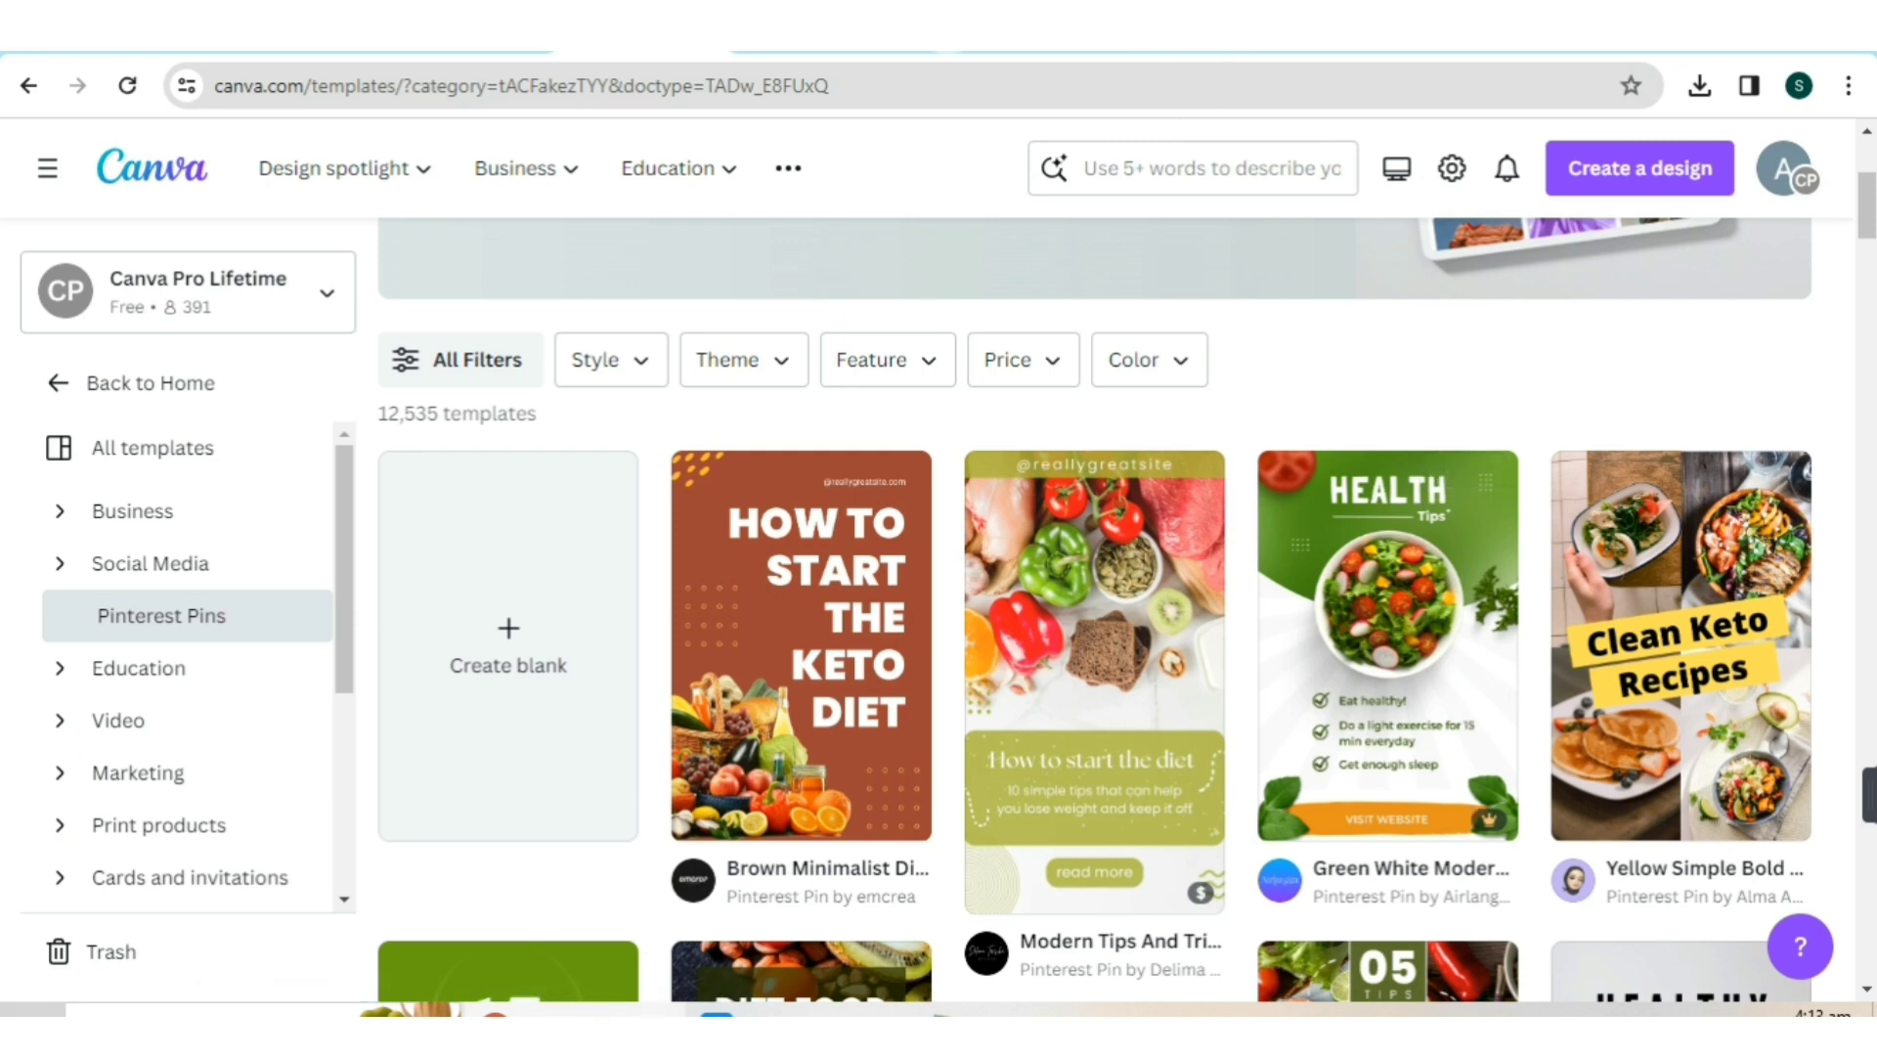
left_click(990, 37)
scroll(1095, 379, "down", 9)
scroll(1098, 385, "up", 10)
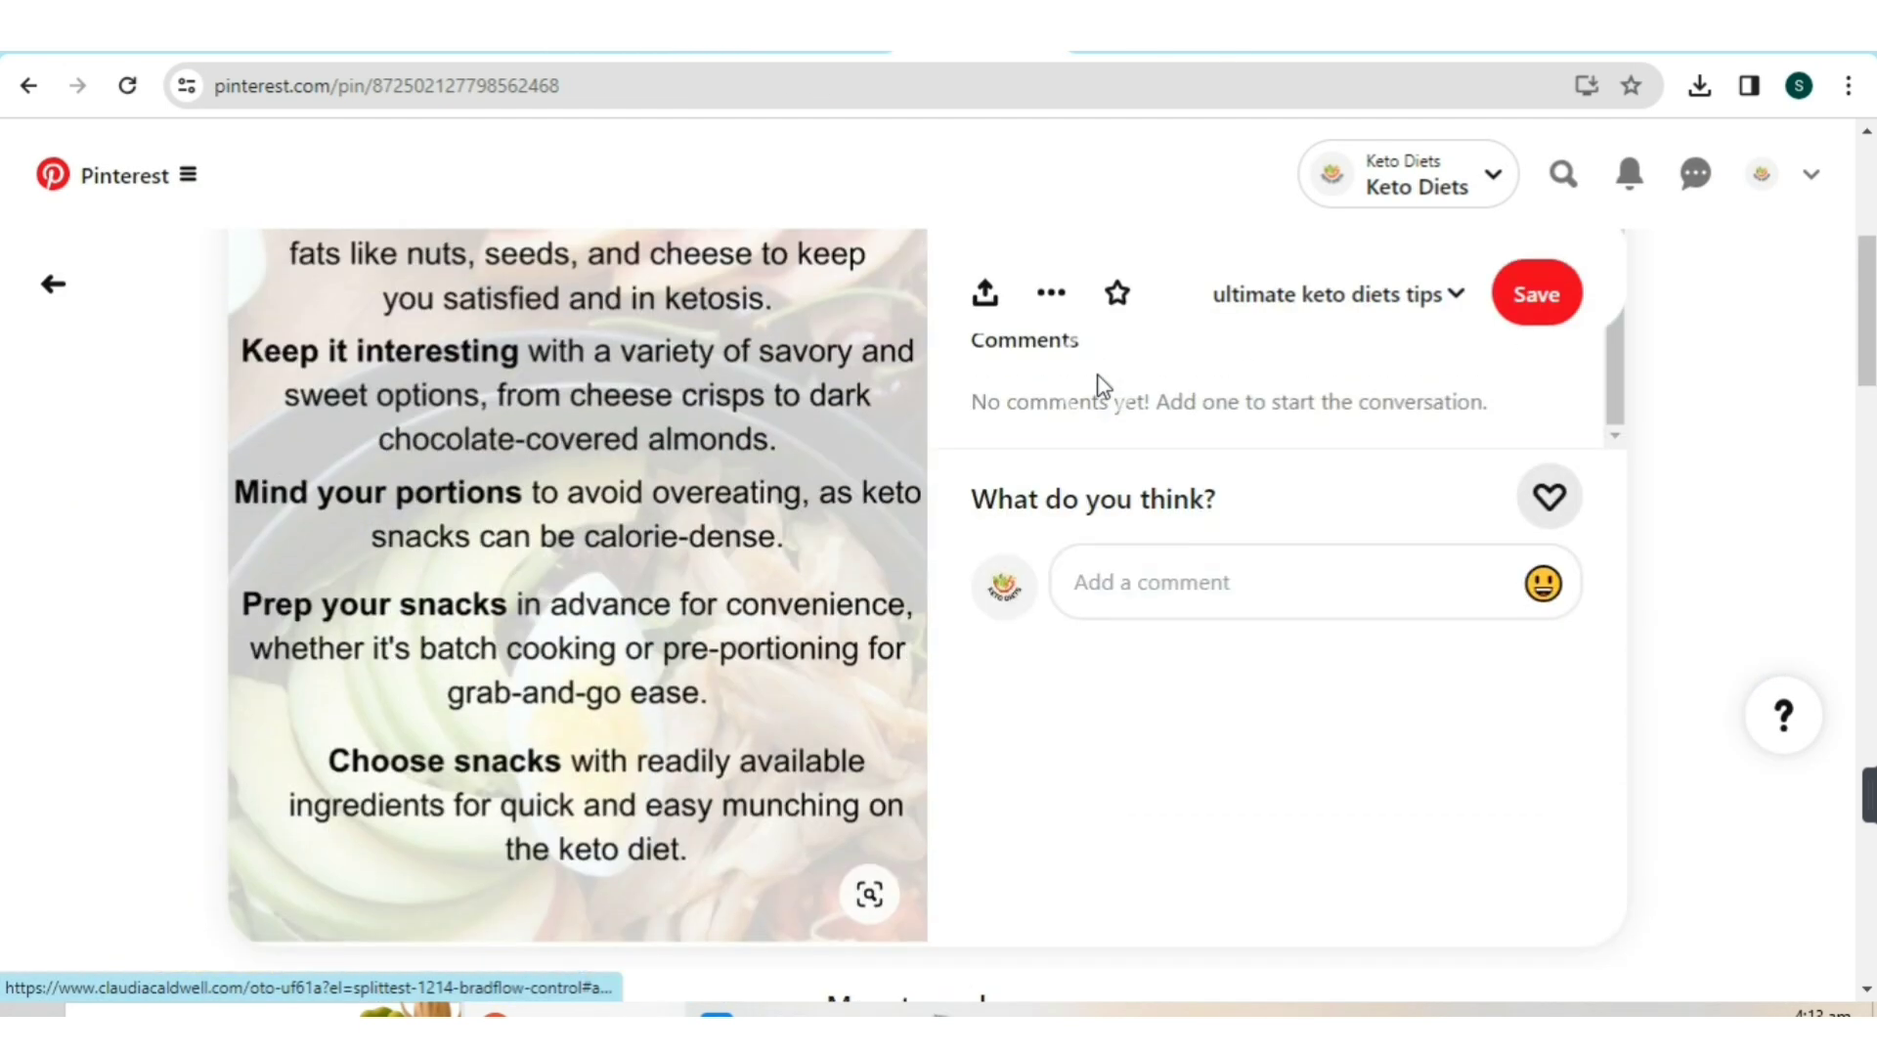
scroll(1272, 528, "up", 2)
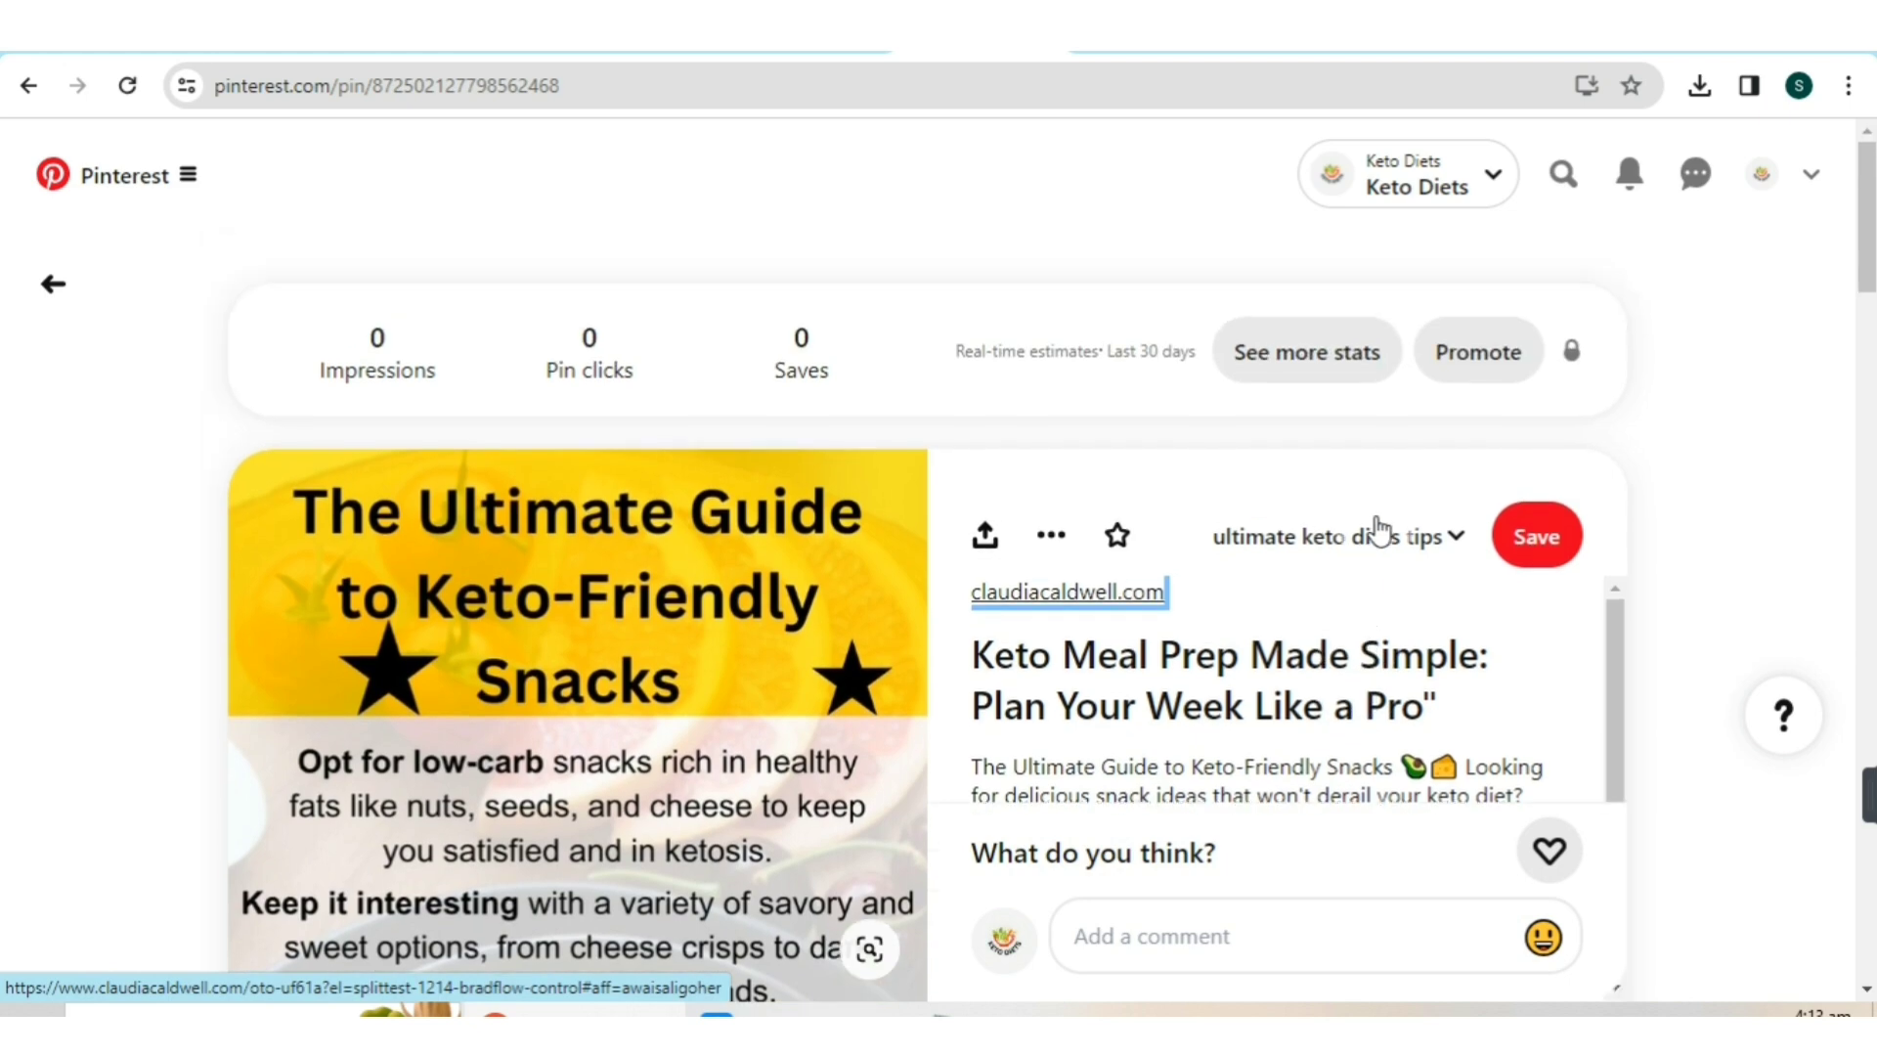
scroll(955, 495, "down", 15)
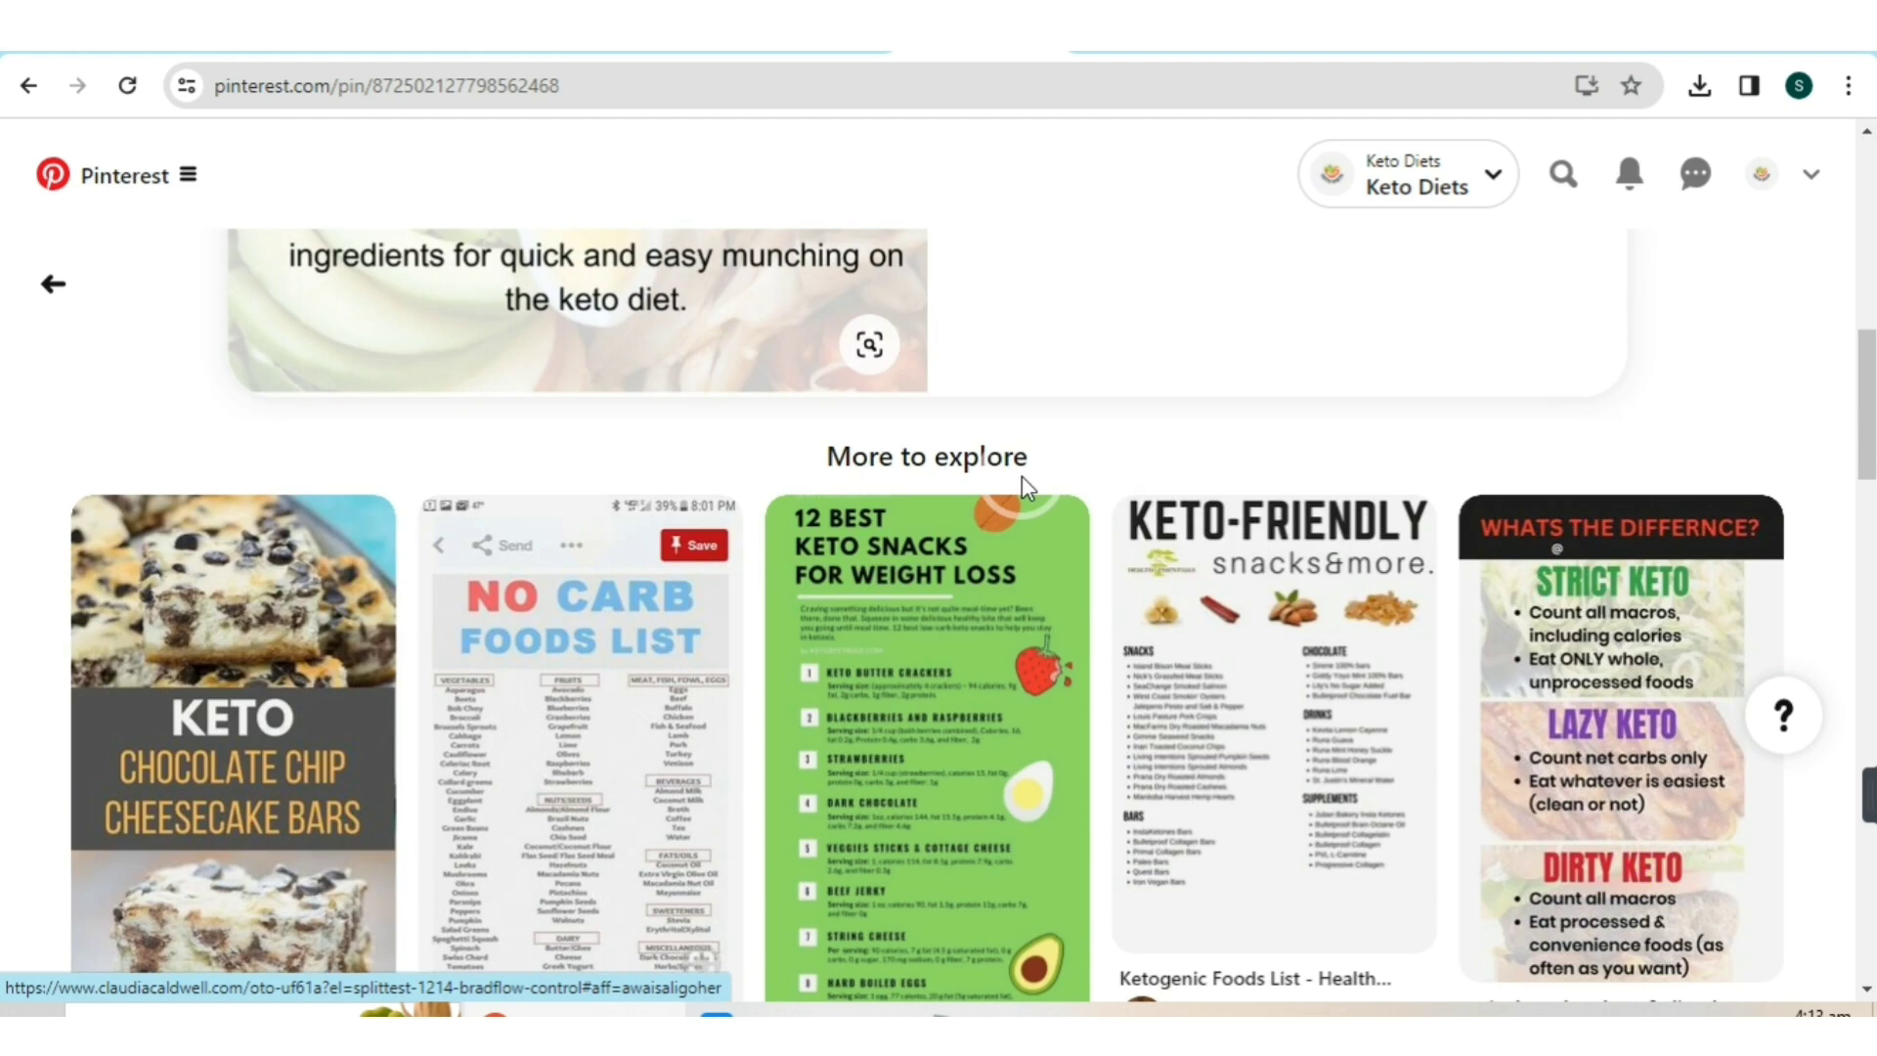
scroll(1179, 467, "up", 10)
scroll(1271, 587, "up", 7)
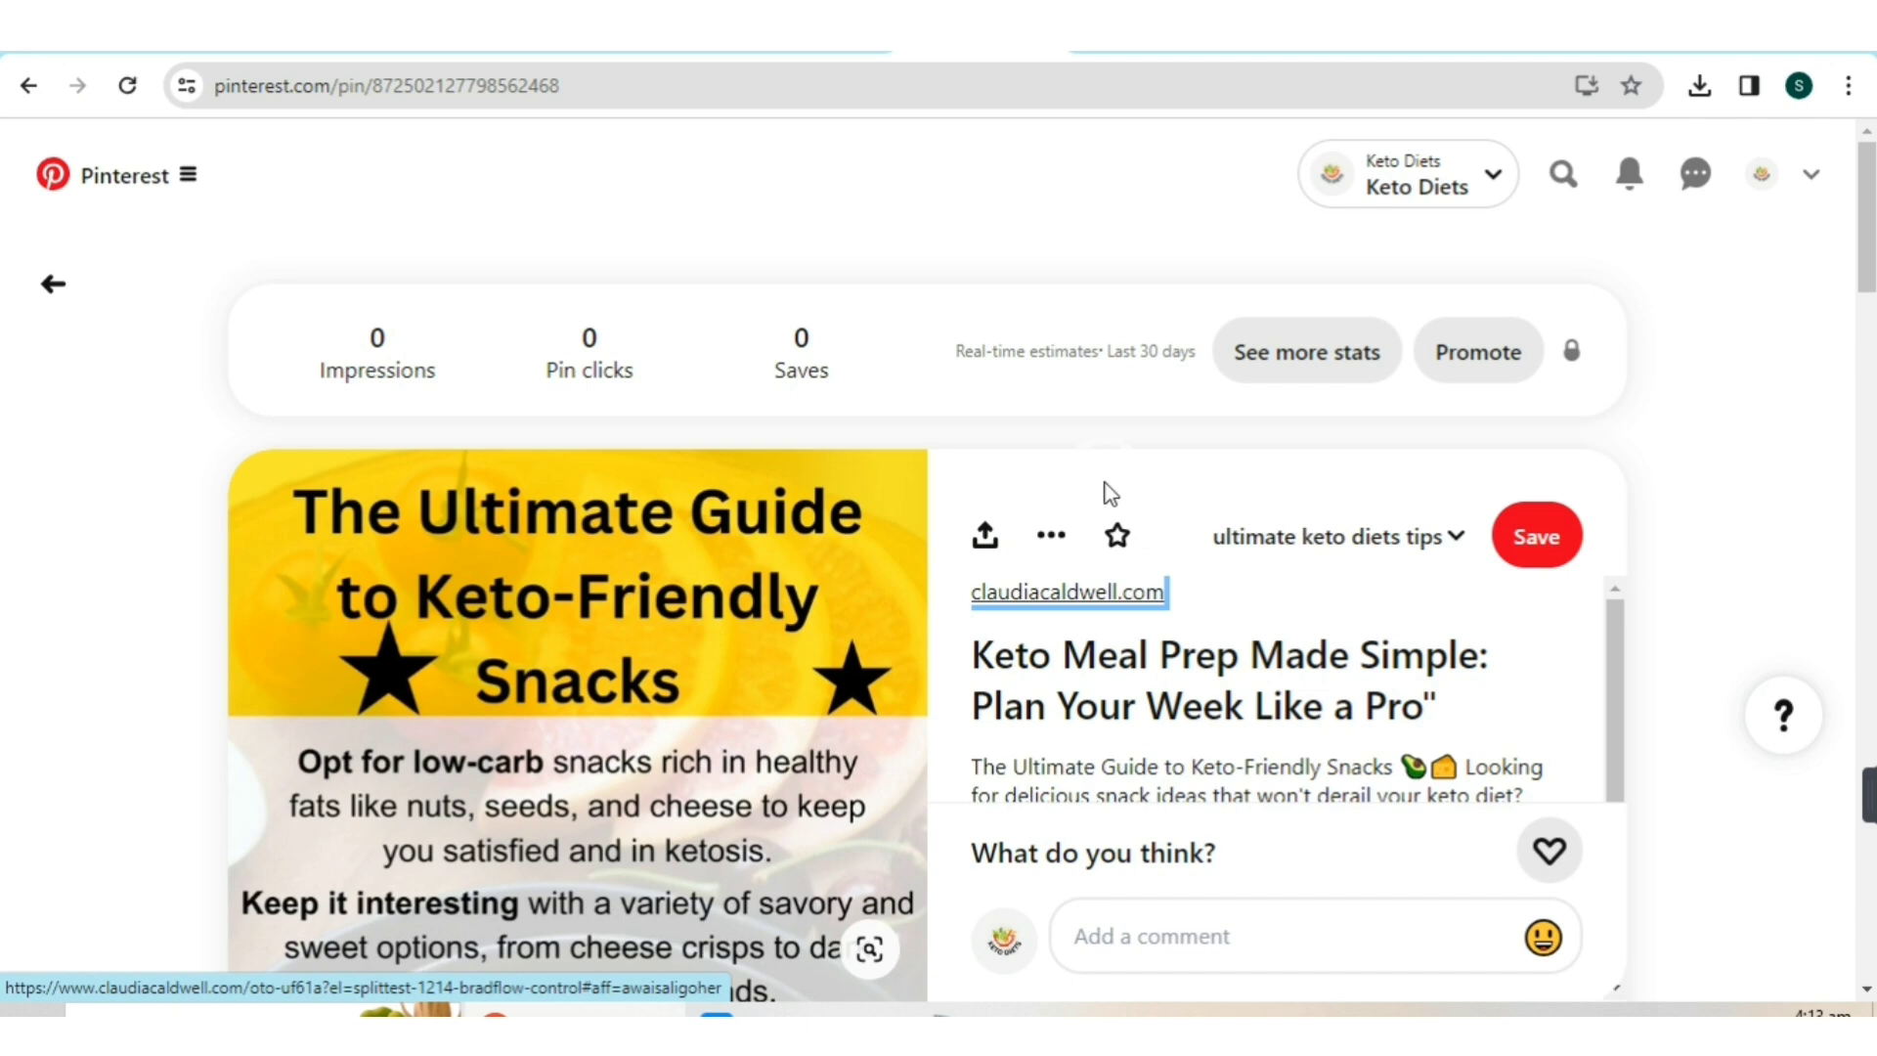
scroll(1104, 492, "down", 6)
scroll(1104, 494, "up", 6)
scroll(1575, 465, "down", 5)
scroll(1576, 470, "up", 5)
scroll(1068, 479, "down", 5)
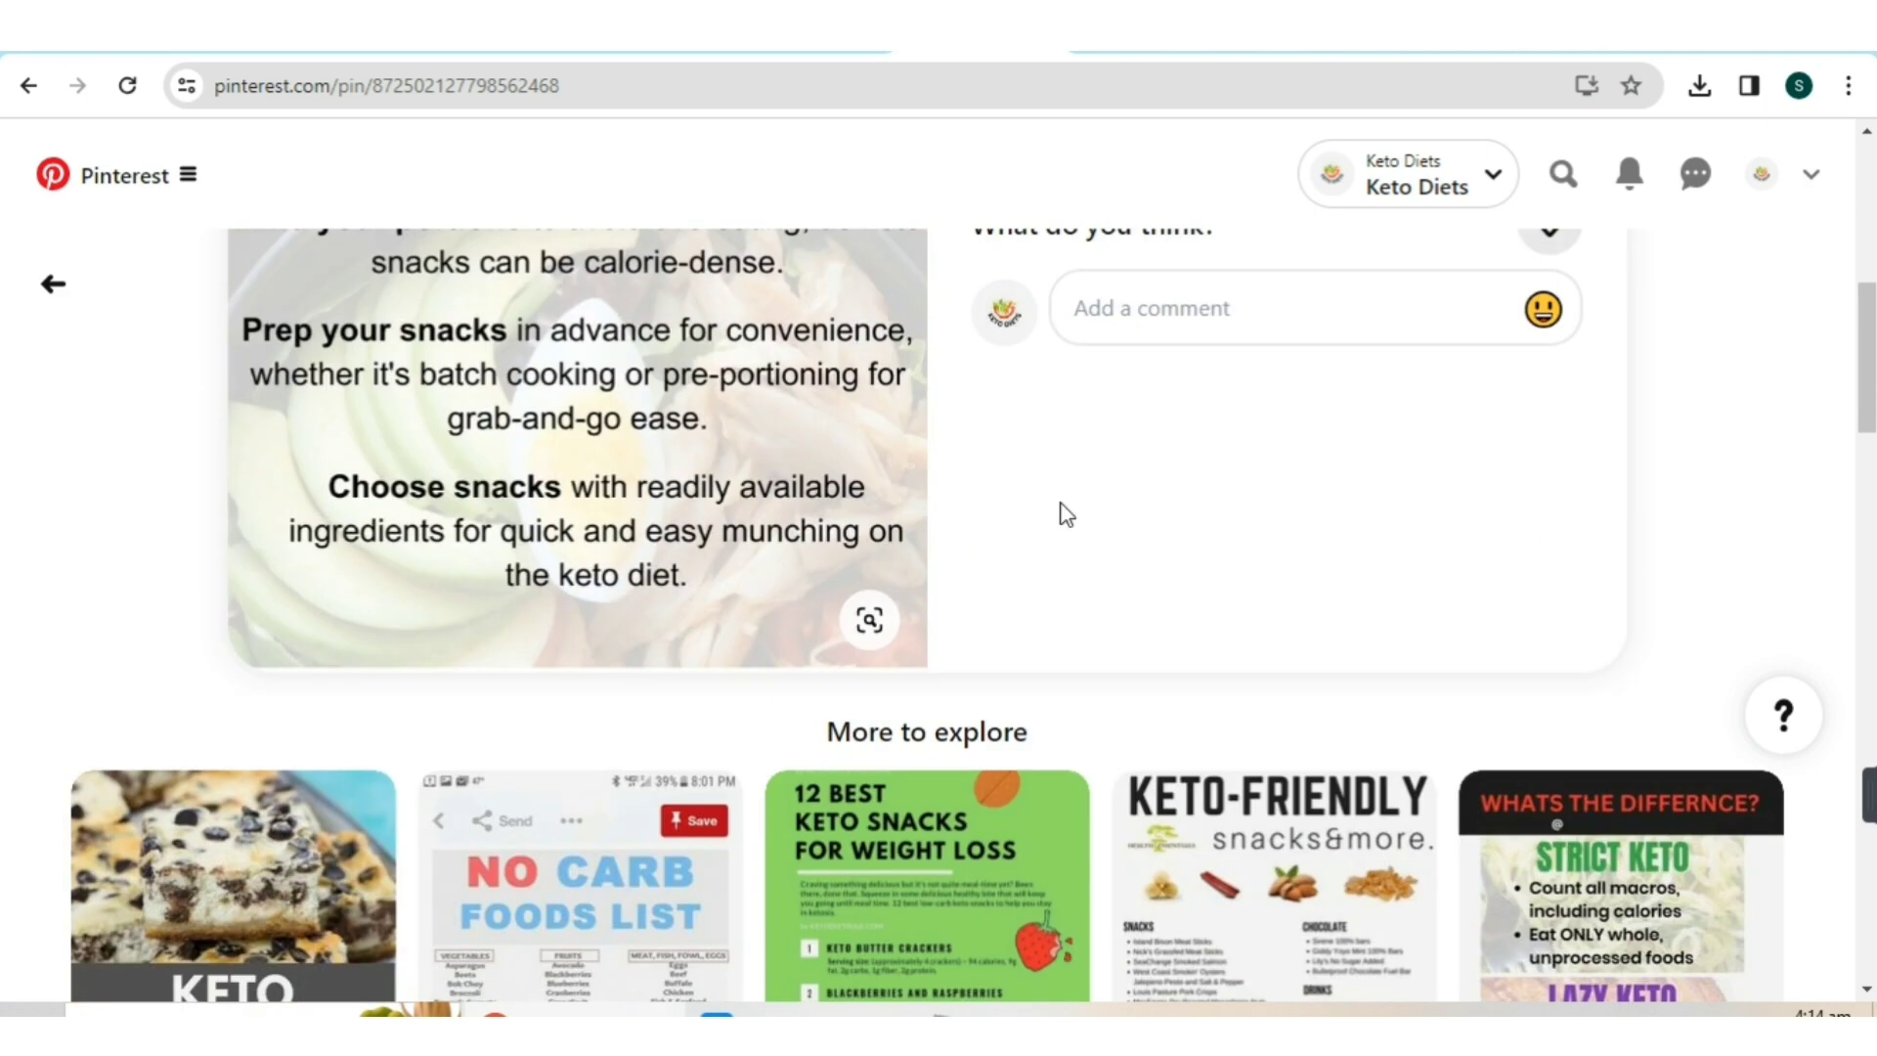
scroll(1067, 515, "up", 7)
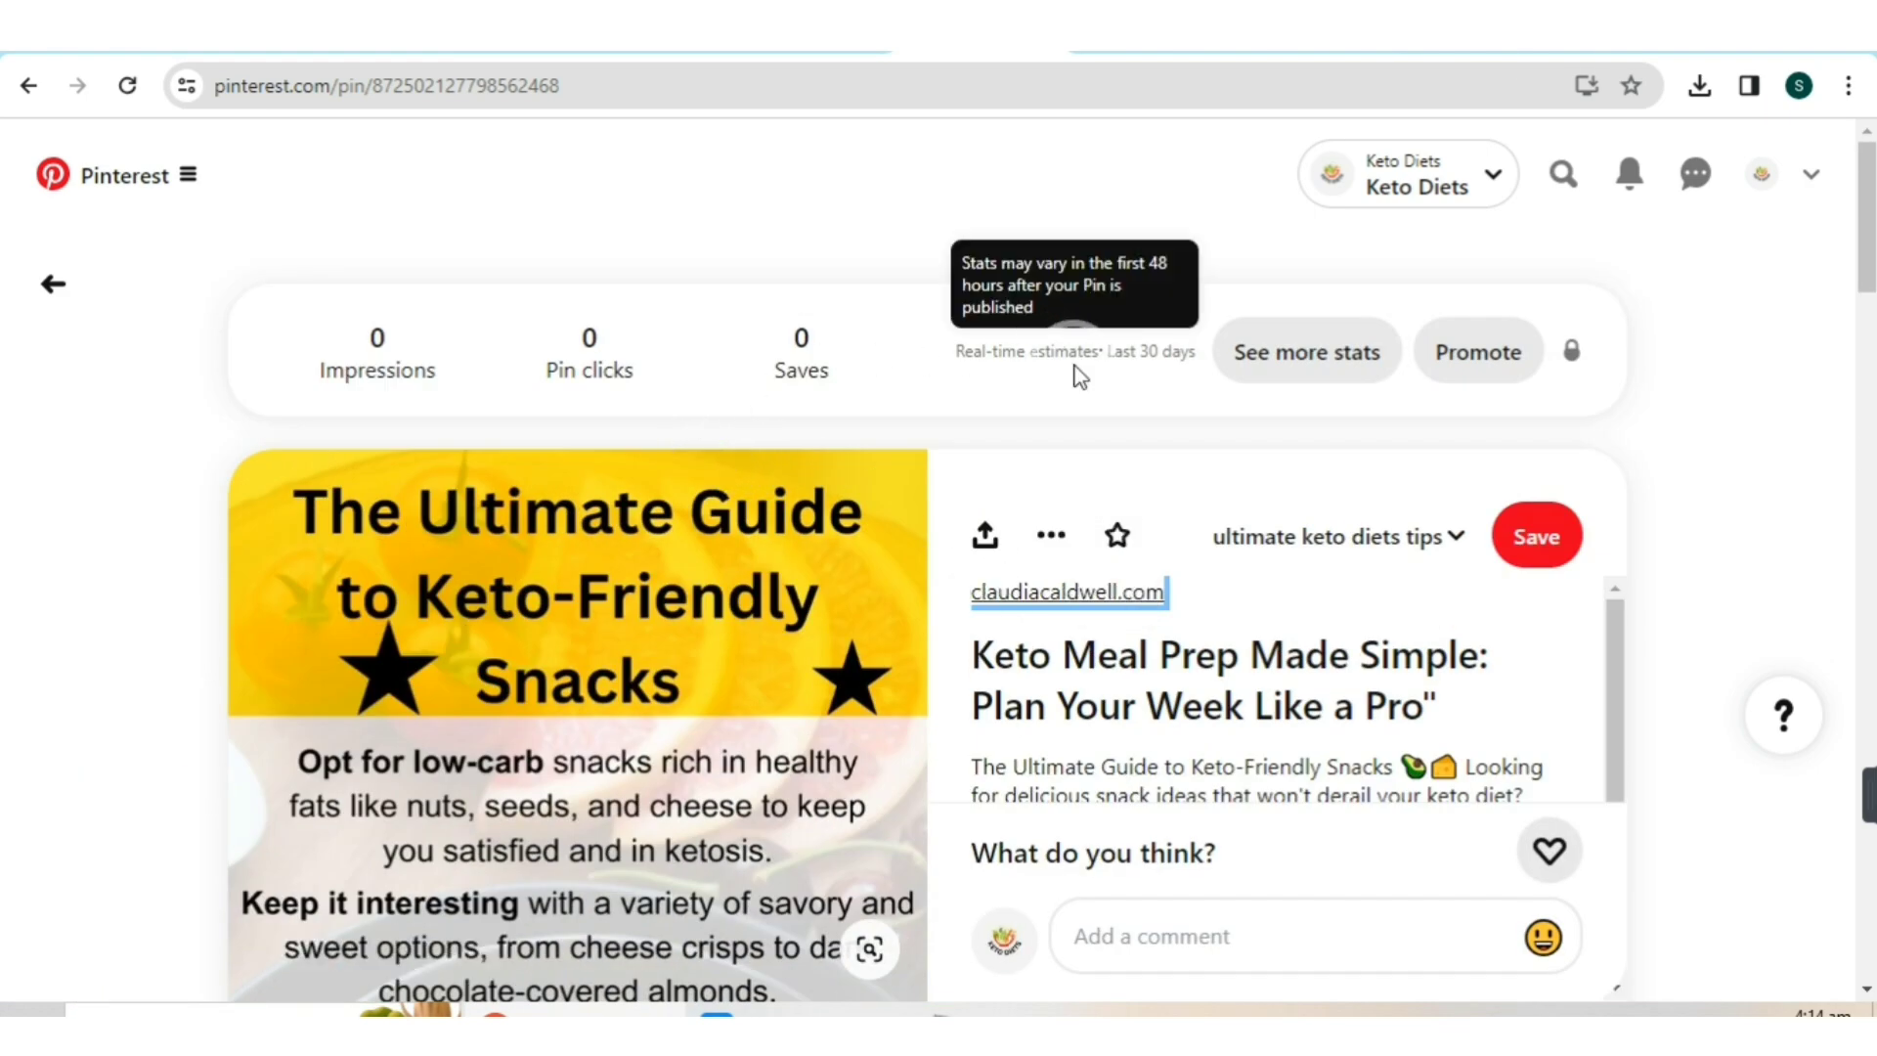